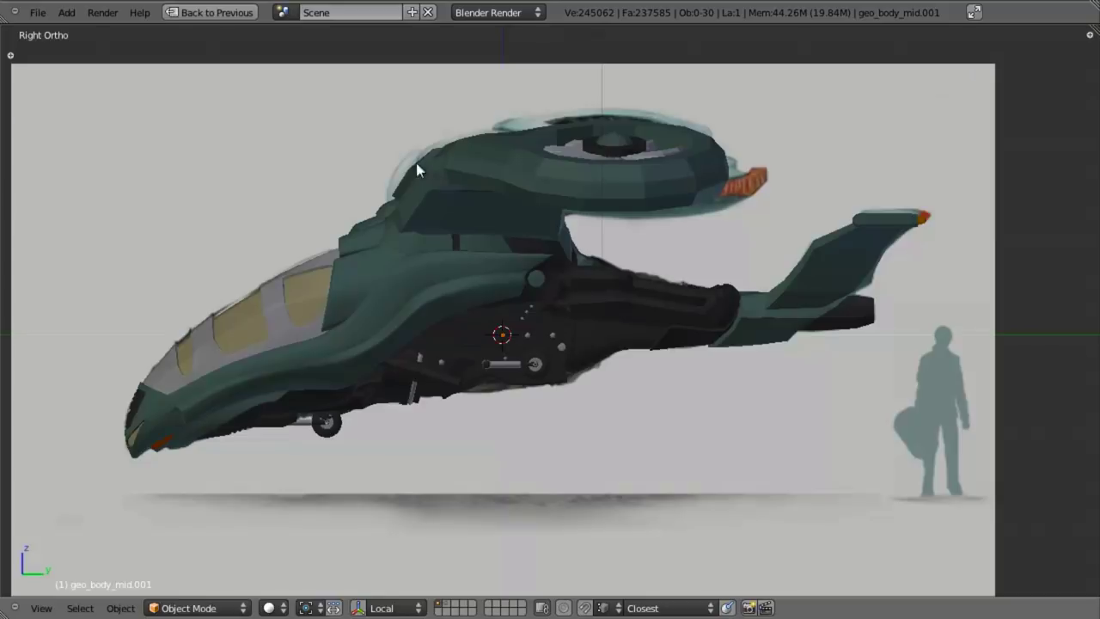
# Inspect the aircraft's mid-body and landing gear from the side and below, ending in a right-side wireframe view
pyautogui.scroll(3, 541, 328)
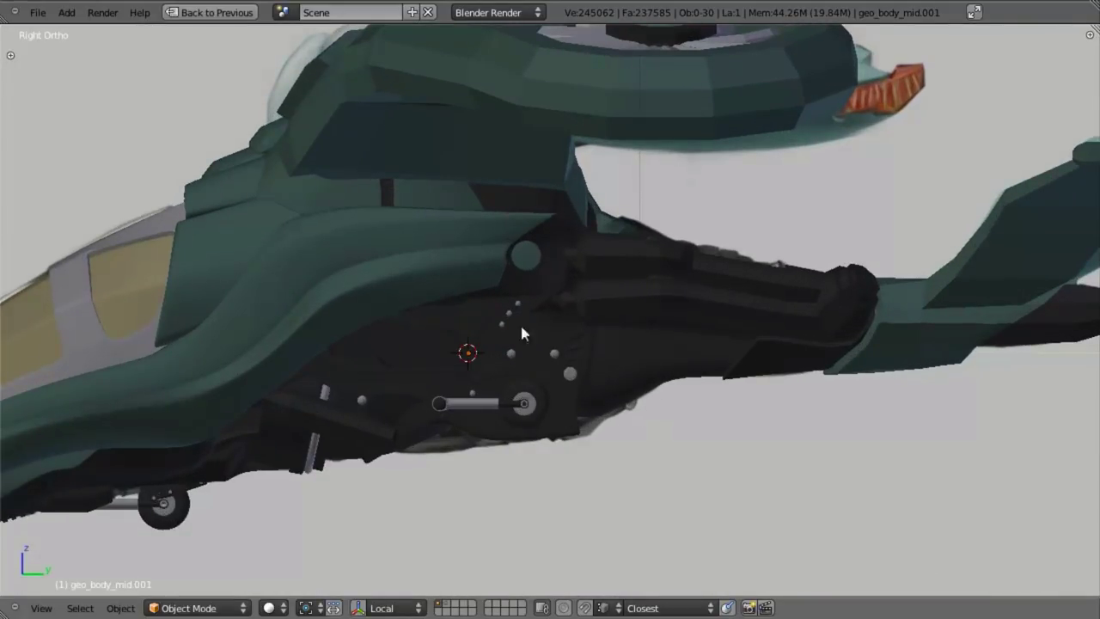
pyautogui.keyDown('shift'); pyautogui.moveTo(616, 440); pyautogui.dragTo(696, 440, button='middle'); pyautogui.keyUp('shift')
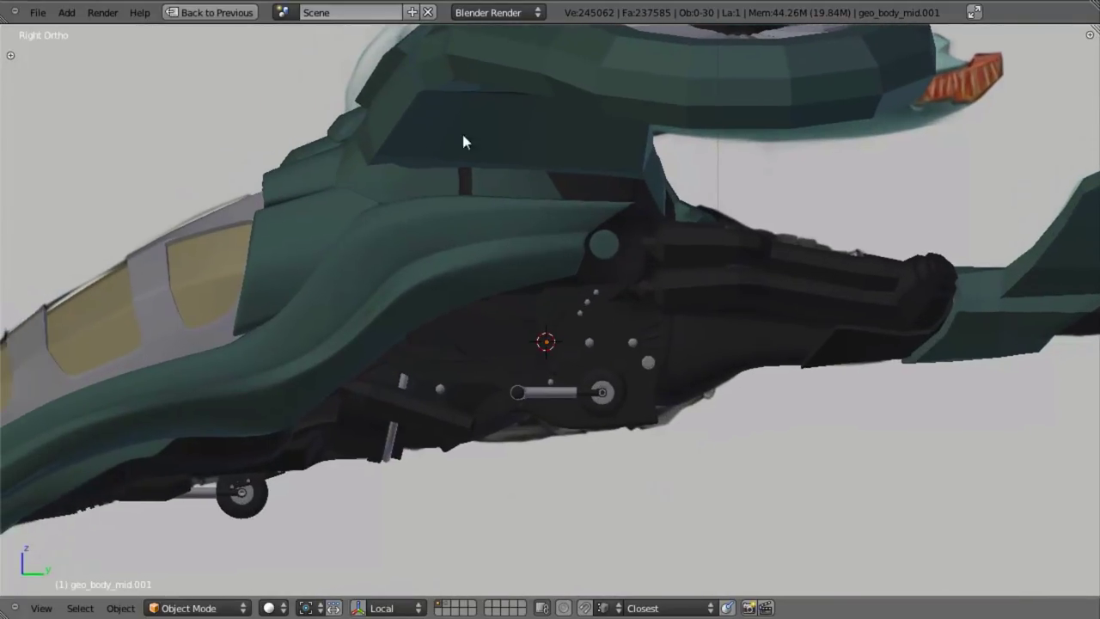
pyautogui.moveTo(550, 479); pyautogui.dragTo(541, 267, button='middle')
pyautogui.scroll(2, 527, 308)
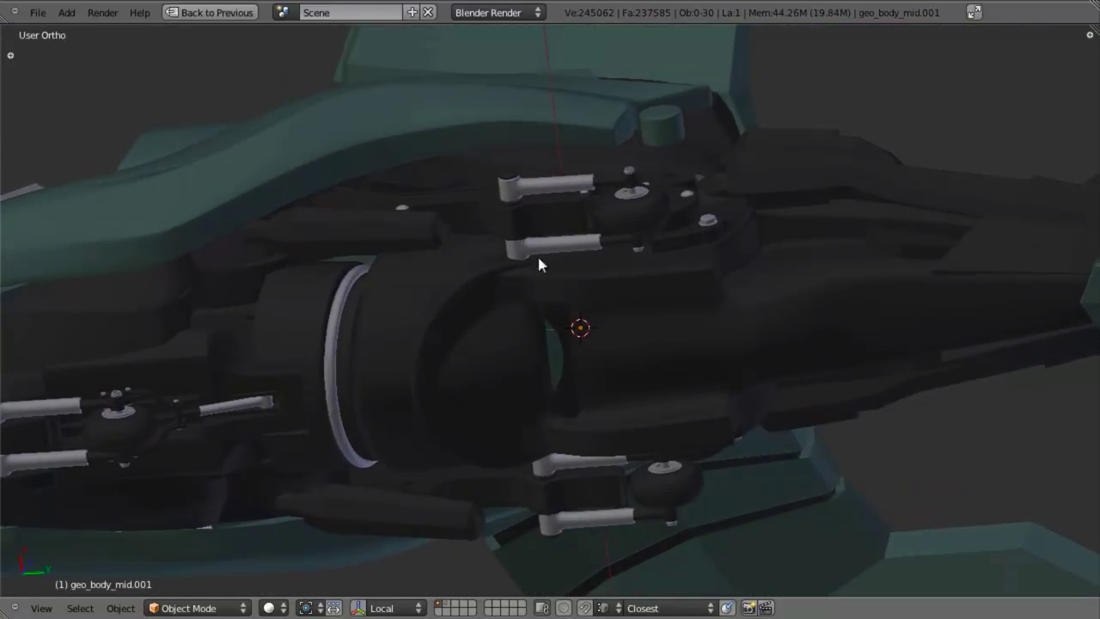
pyautogui.moveTo(496, 225); pyautogui.dragTo(524, 282, button='middle')
pyautogui.scroll(2, 493, 282)
pyautogui.press('KP_3')
pyautogui.press('z')
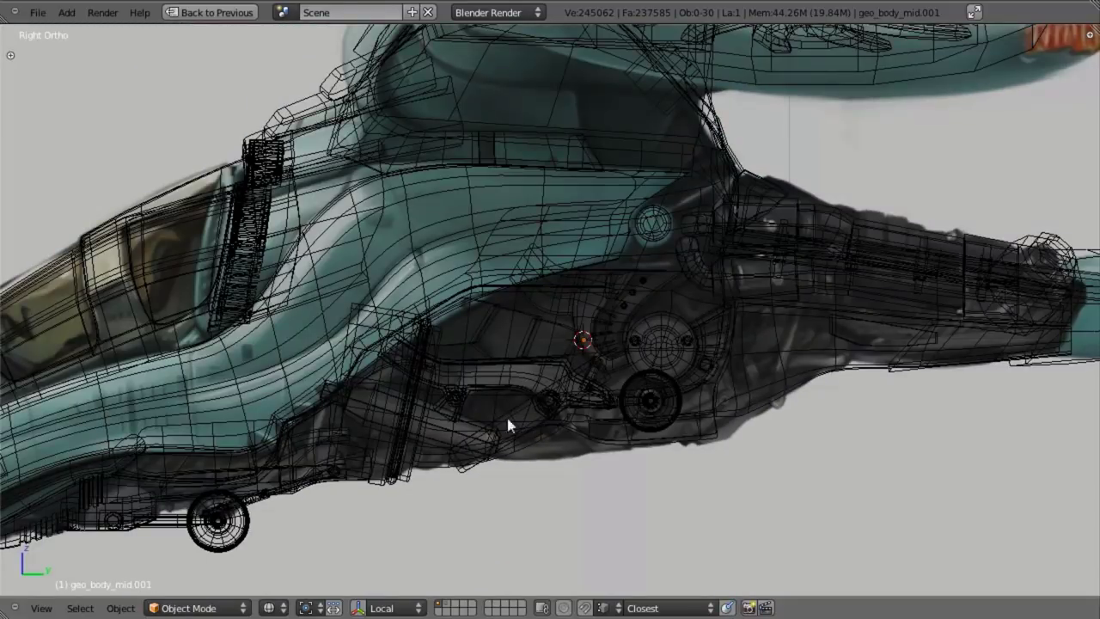
# Hide the model by showing an empty layer and examine the concept painting's mechanical details between fuselage and tail
pyautogui.click(451, 604)
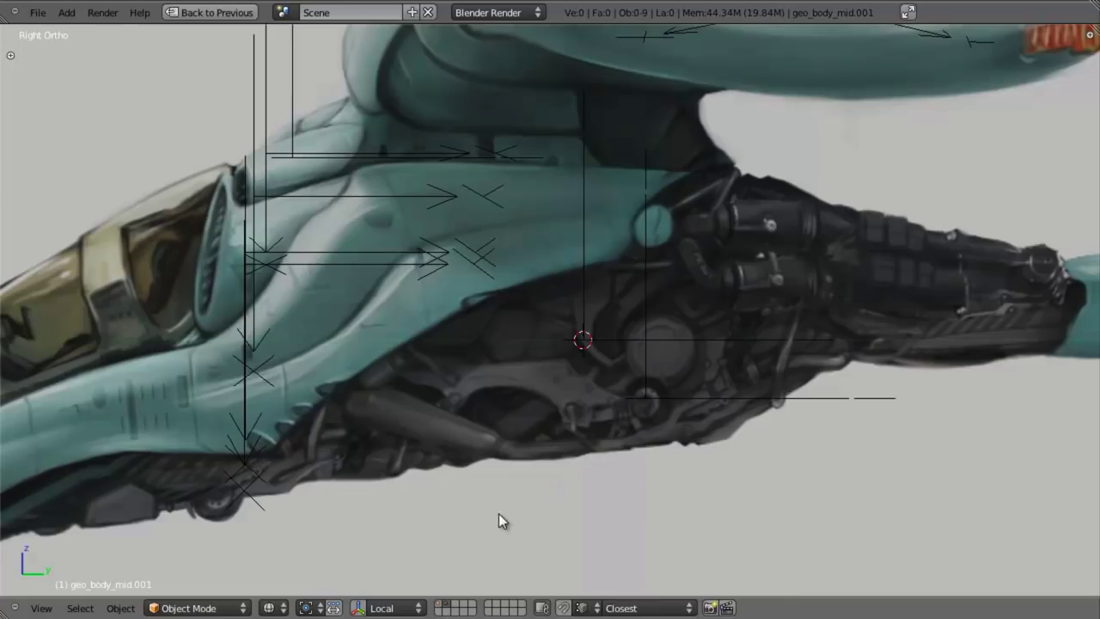
pyautogui.scroll(4, 498, 513)
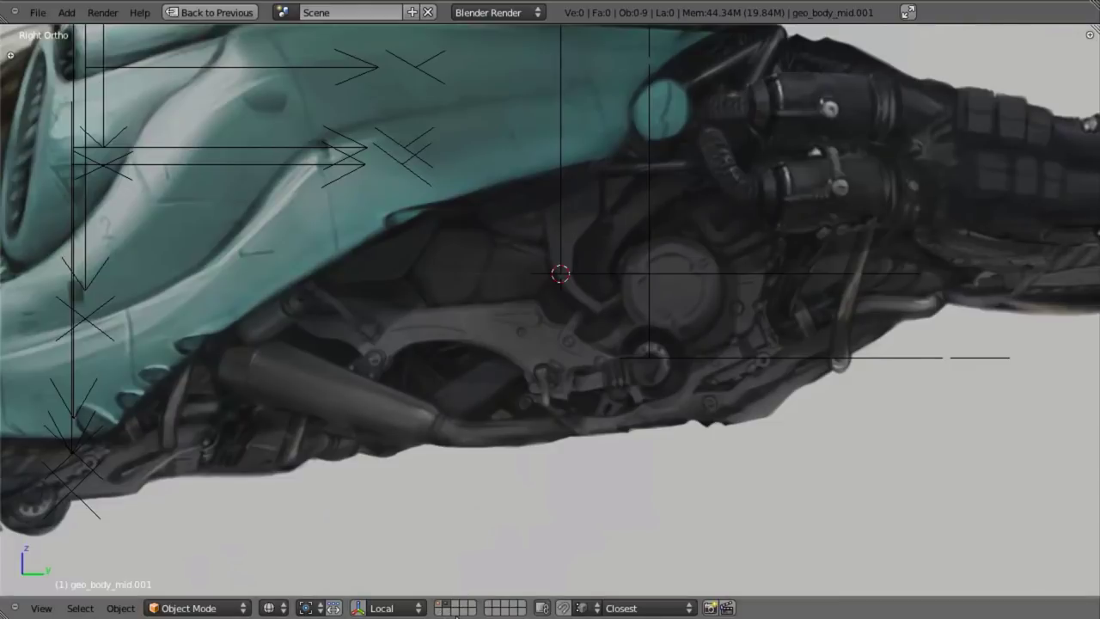
pyautogui.click(456, 607)
pyautogui.keyDown('shift'); pyautogui.moveTo(434, 444); pyautogui.dragTo(438, 410, button='middle'); pyautogui.keyUp('shift')
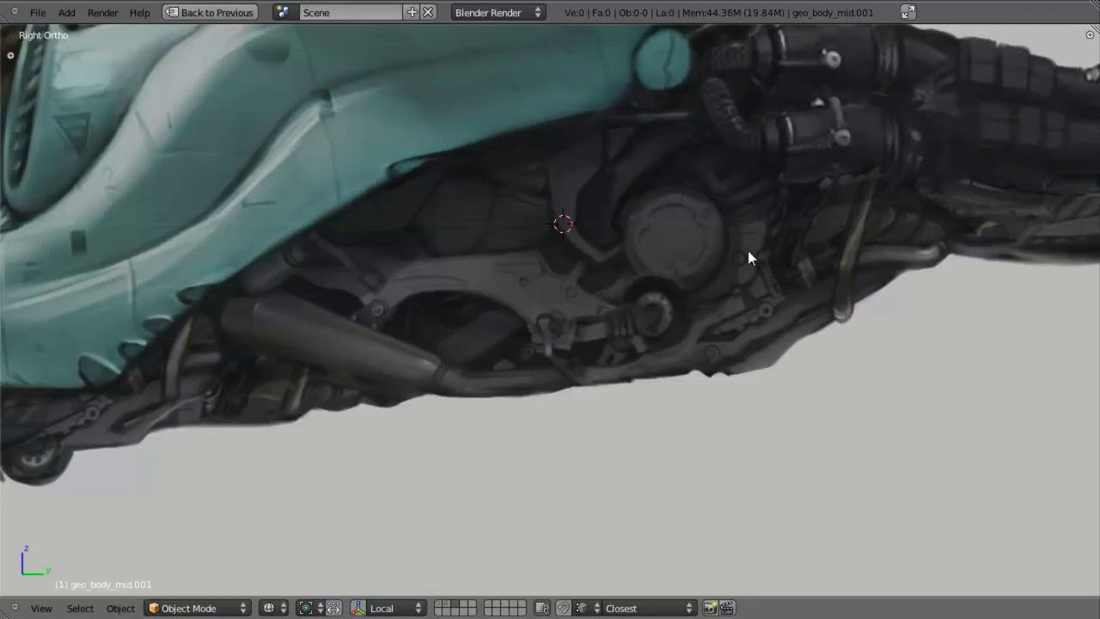
pyautogui.keyDown('shift'); pyautogui.moveTo(702, 147); pyautogui.dragTo(552, 198, button='middle'); pyautogui.keyUp('shift')
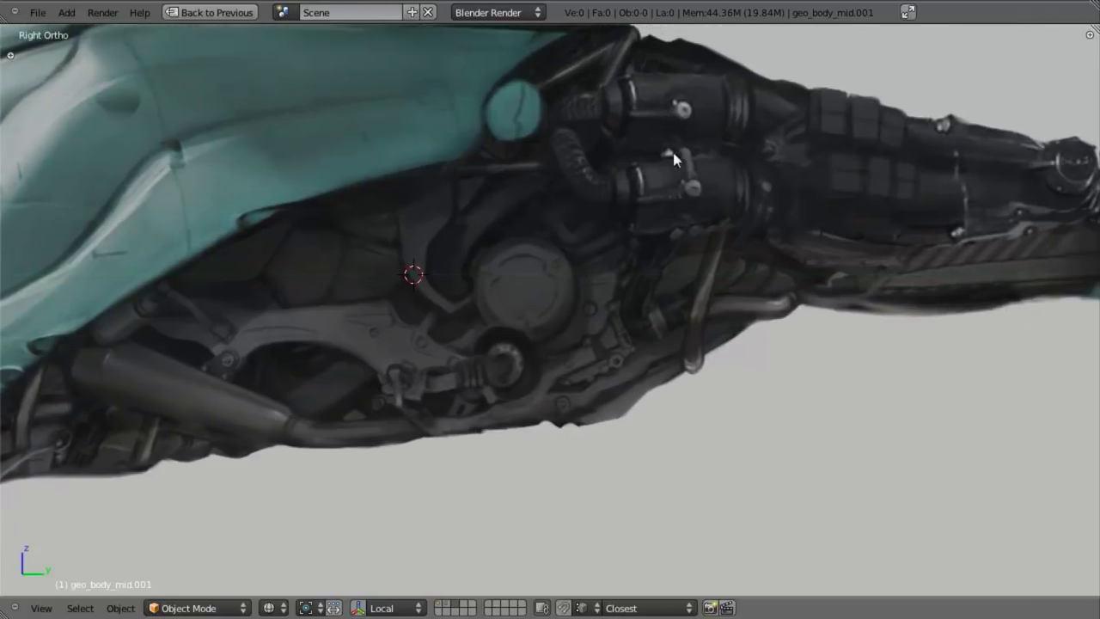
pyautogui.keyDown('shift'); pyautogui.moveTo(683, 207); pyautogui.dragTo(588, 209, button='middle'); pyautogui.keyUp('shift')
pyautogui.scroll(-1, 575, 276)
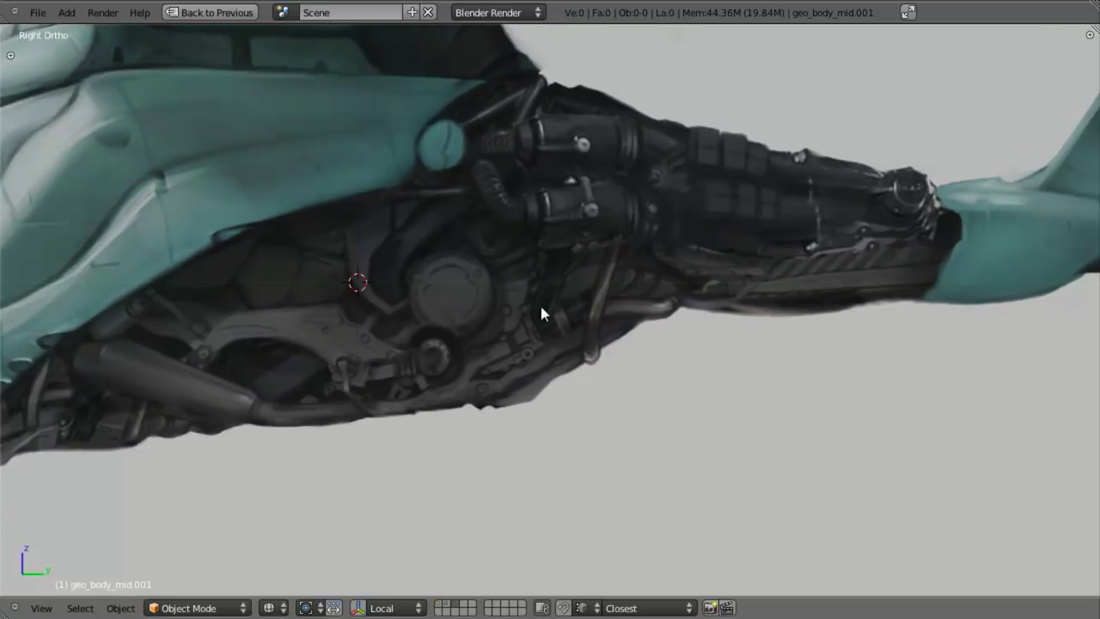
pyautogui.scroll(-3, 323, 387)
pyautogui.scroll(3, 326, 392)
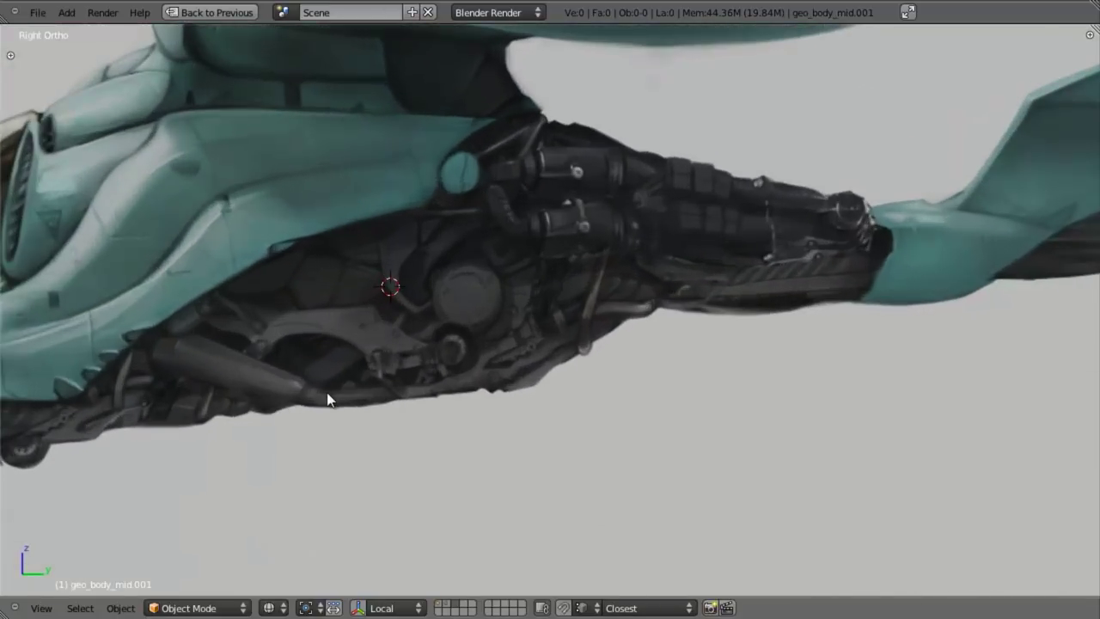
pyautogui.keyDown('shift'); pyautogui.moveTo(326, 392); pyautogui.dragTo(474, 351, button='middle'); pyautogui.keyUp('shift')
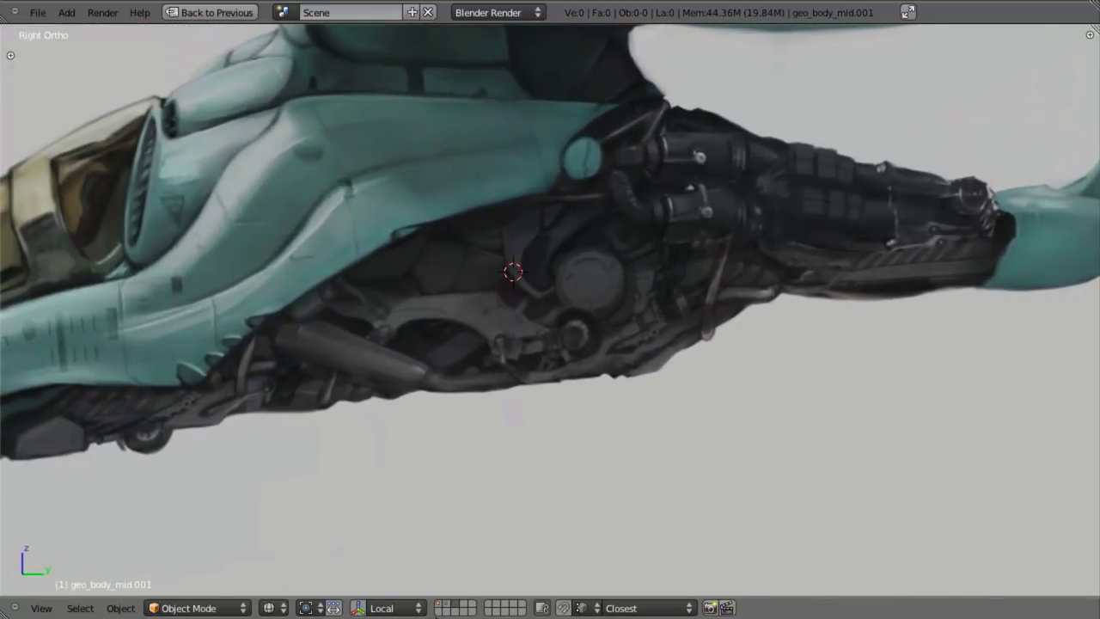
# Show the model layer again and compare the lower mid-body's shaded and wireframe geometry with the concept painting
pyautogui.click(439, 607)
pyautogui.scroll(4, 498, 446)
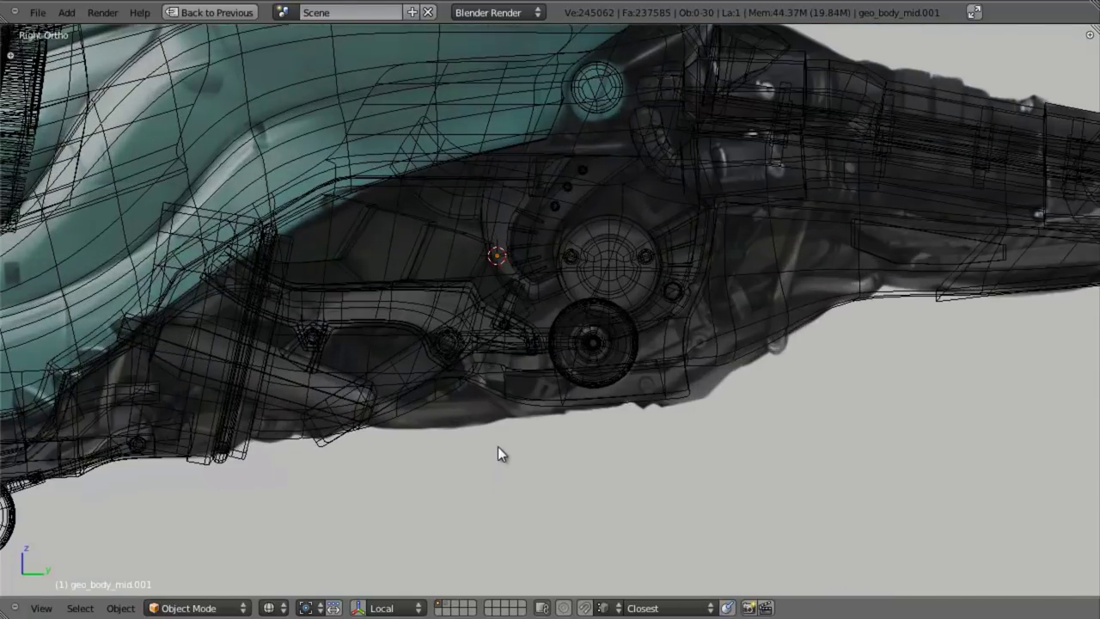
pyautogui.press('z')
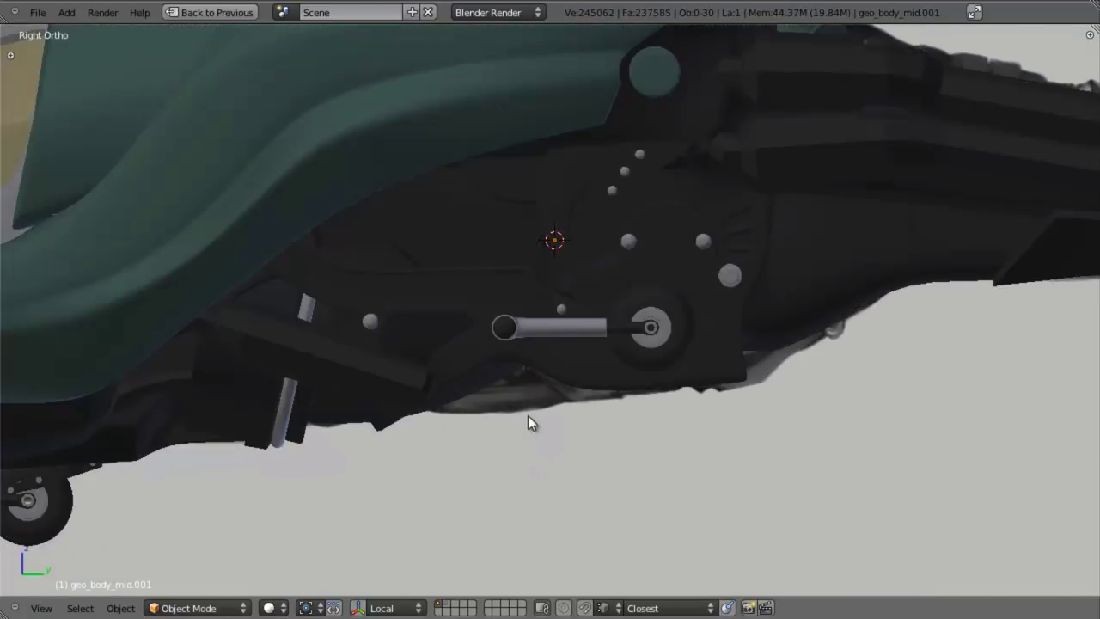
pyautogui.scroll(-1, 528, 415)
pyautogui.moveTo(525, 314); pyautogui.dragTo(442, 201, button='middle')
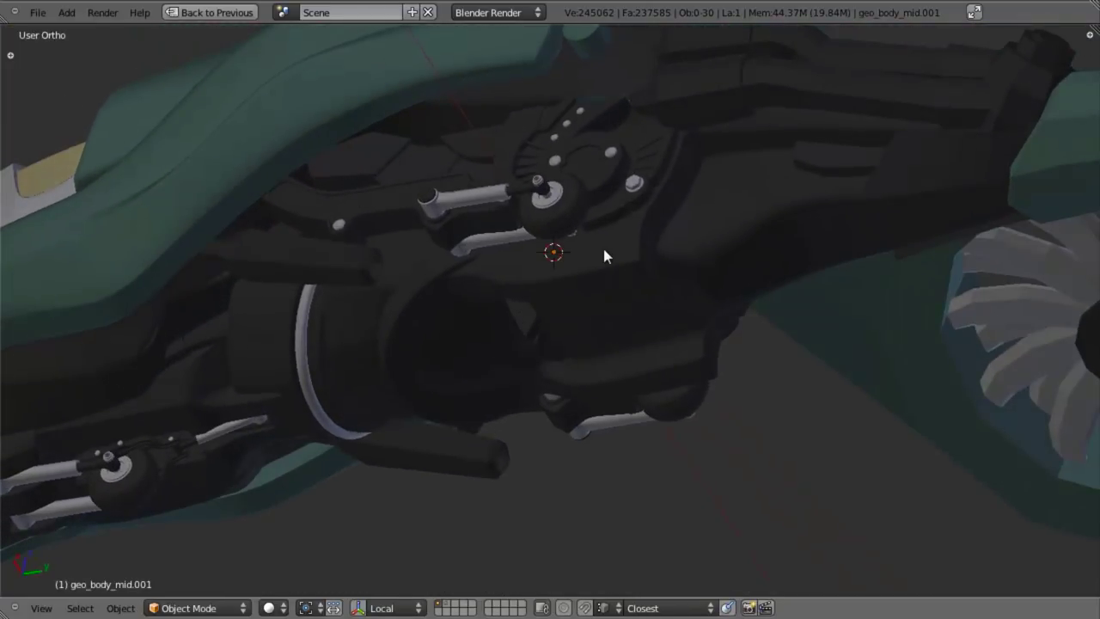
pyautogui.moveTo(442, 342); pyautogui.dragTo(523, 208, button='middle')
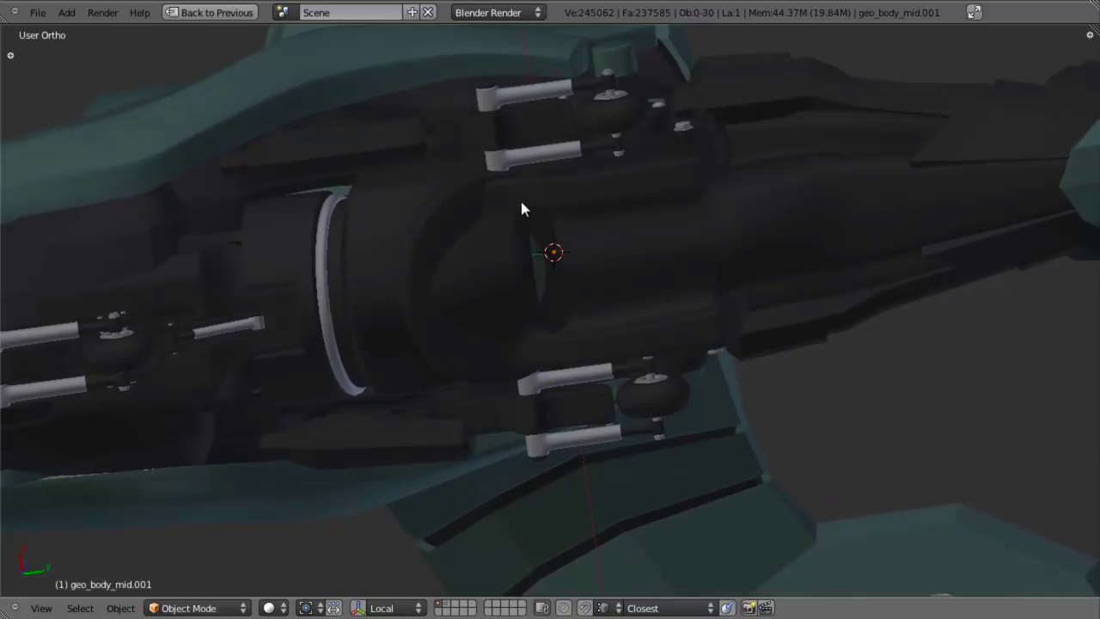
pyautogui.moveTo(503, 268); pyautogui.dragTo(370, 262, button='middle')
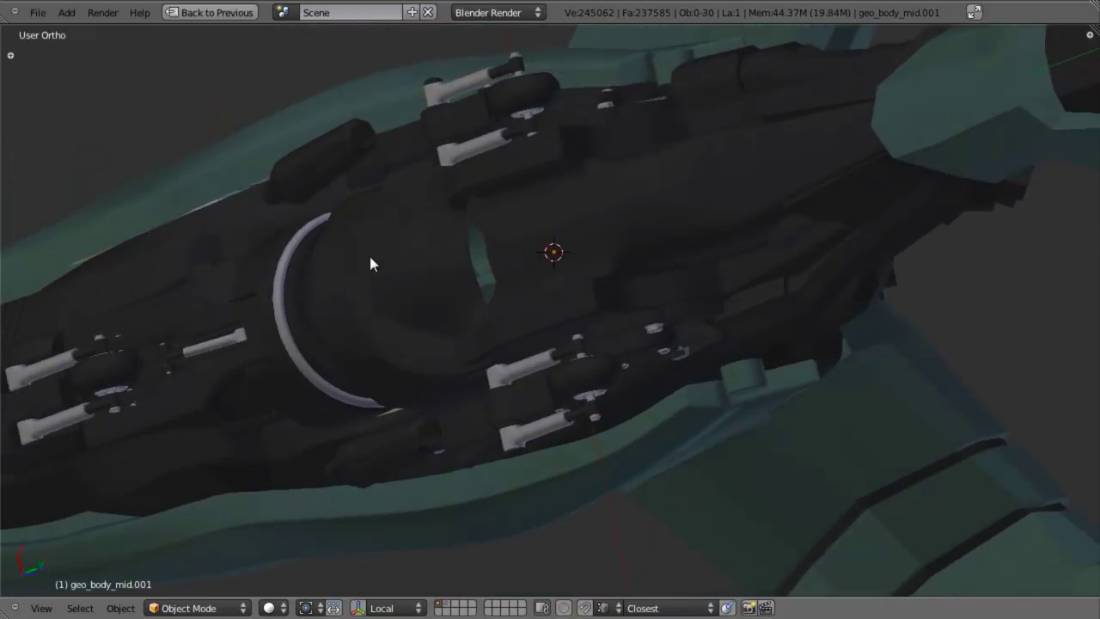
pyautogui.press('KP_3')
pyautogui.press('z')
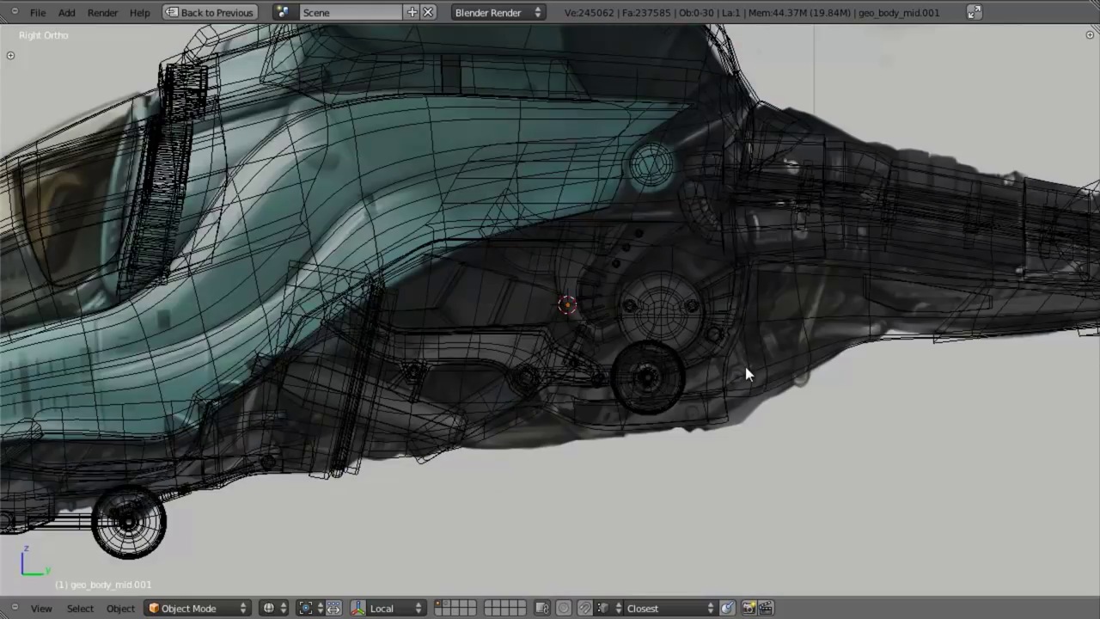
pyautogui.scroll(4, 745, 366)
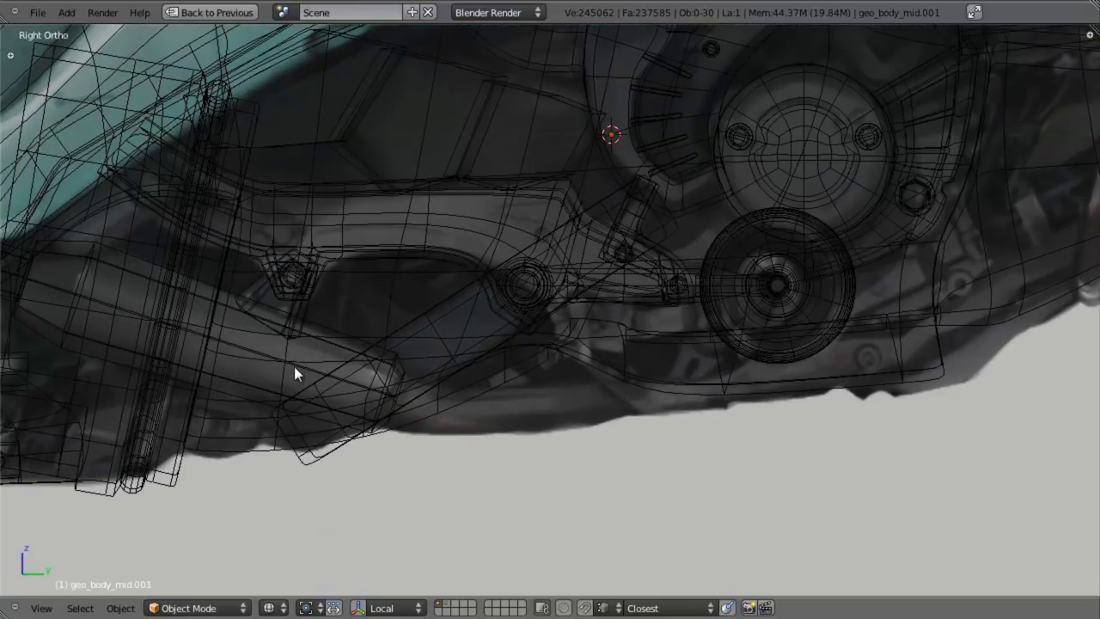
pyautogui.scroll(-3, 370, 371)
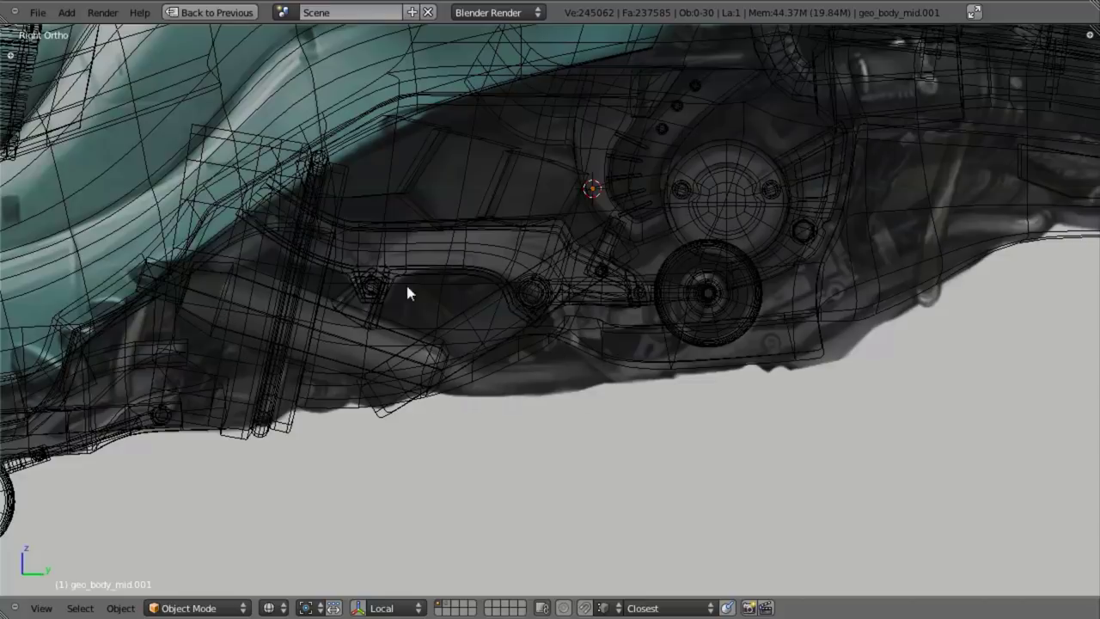
# Enter Edit Mode on the exhaust cylinders object and select only the small bent pipe's linked geometry
pyautogui.rightClick(342, 339)
pyautogui.moveTo(472, 417)
pyautogui.mouseDown(button='middle')
pyautogui.moveTo(567, 430)
pyautogui.moveTo(552, 329)
pyautogui.moveTo(410, 263)
pyautogui.moveTo(504, 270)
pyautogui.moveTo(318, 223)
pyautogui.mouseUp(button='middle')
pyautogui.press('z')
pyautogui.press('z')
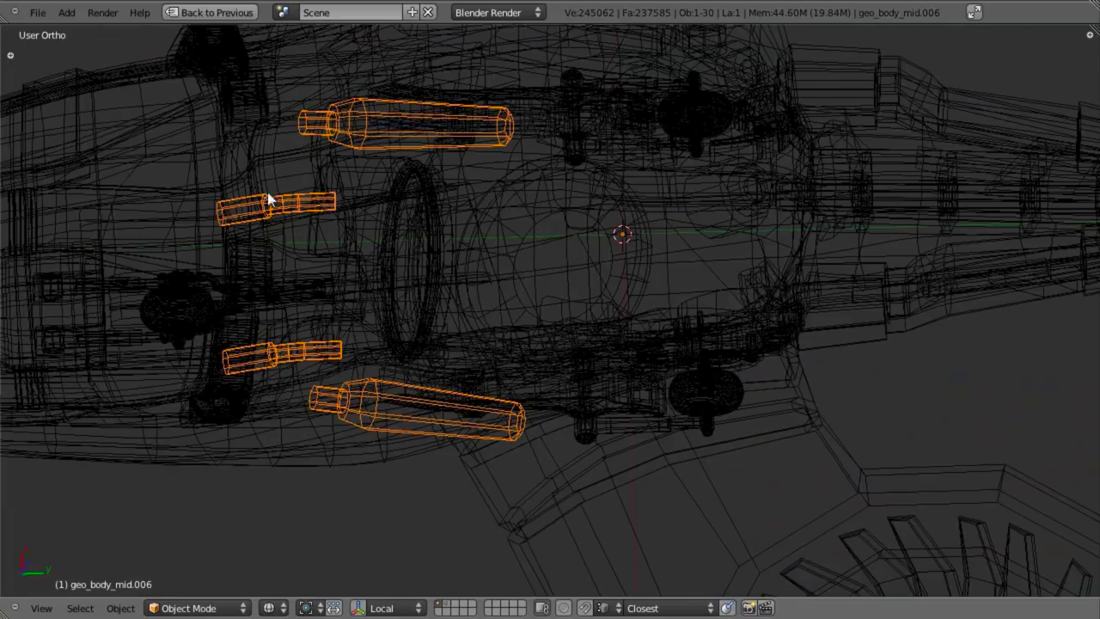
pyautogui.press('Tab')
pyautogui.press('z')
pyautogui.moveTo(439, 260)
pyautogui.keyDown('shift'); pyautogui.mouseDown(button='middle')
pyautogui.moveTo(559, 317)
pyautogui.moveTo(616, 326)
pyautogui.mouseUp(button='middle'); pyautogui.keyUp('shift')
pyautogui.scroll(3, 563, 300)
pyautogui.press('a')
pyautogui.press('z')
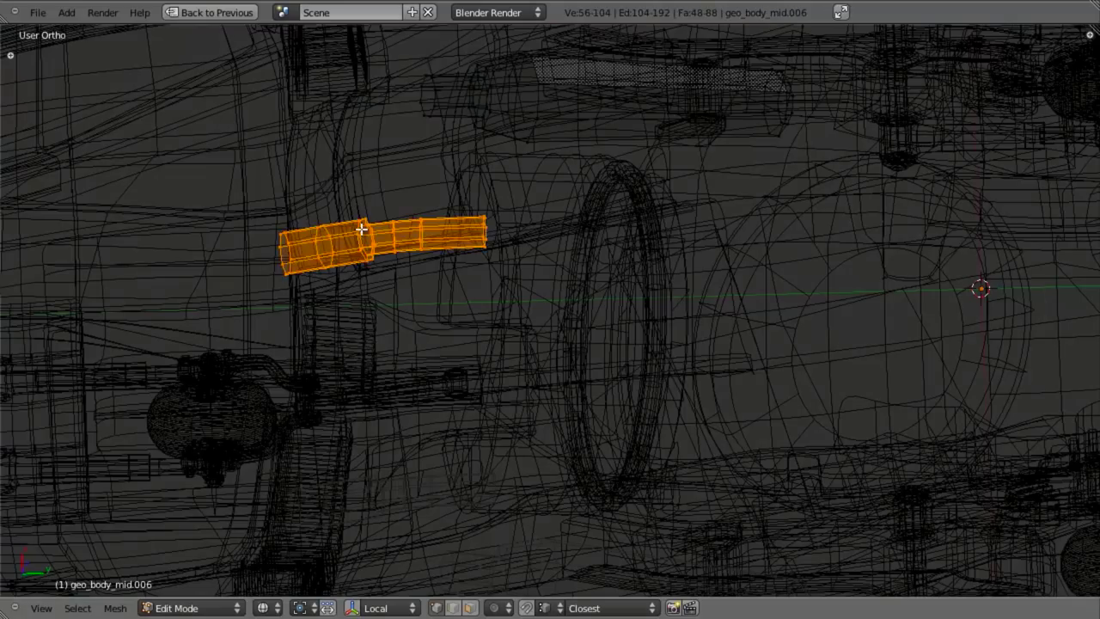
pyautogui.press('l')
# Move the selected small pipe about 0.048 along global X towards the outer side of the body
pyautogui.press('z')
pyautogui.moveTo(376, 255)
pyautogui.mouseDown(button='middle')
pyautogui.moveTo(473, 355)
pyautogui.moveTo(567, 380)
pyautogui.moveTo(606, 339)
pyautogui.moveTo(538, 312)
pyautogui.mouseUp(button='middle')
pyautogui.scroll(2, 533, 312)
pyautogui.moveTo(391, 180); pyautogui.dragTo(404, 306, button='middle')
pyautogui.press('KP_3')
pyautogui.press('z')
pyautogui.keyDown('shift'); pyautogui.moveTo(437, 508); pyautogui.dragTo(496, 240, button='middle'); pyautogui.keyUp('shift')
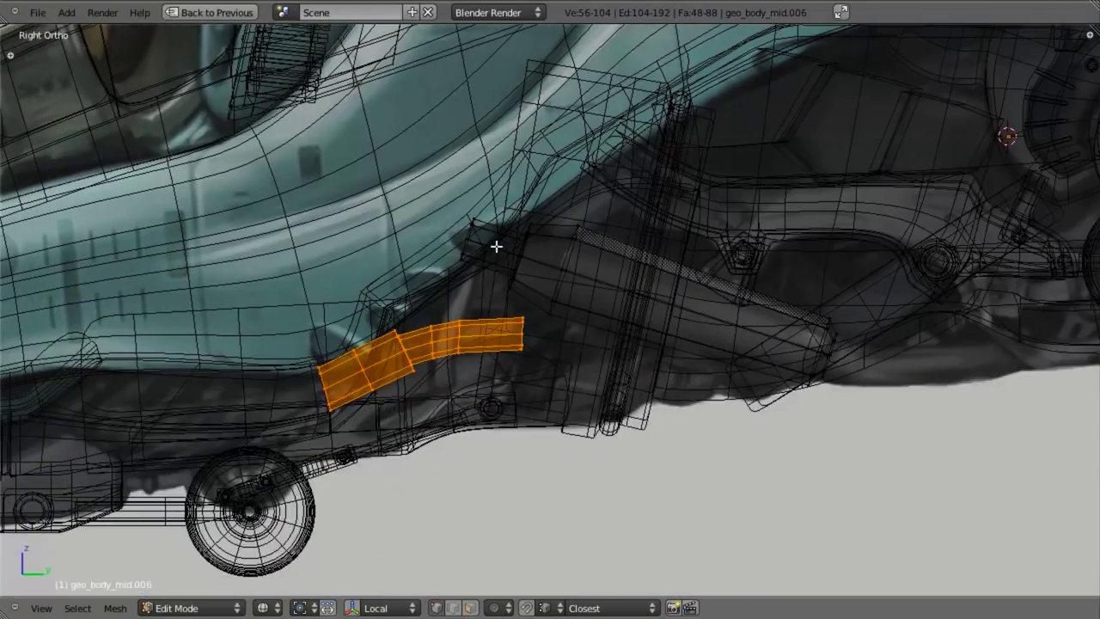
pyautogui.moveTo(511, 472)
pyautogui.mouseDown(button='middle')
pyautogui.moveTo(467, 344)
pyautogui.moveTo(481, 358)
pyautogui.mouseUp(button='middle')
pyautogui.press('z')
pyautogui.press('g')
pyautogui.press('x')
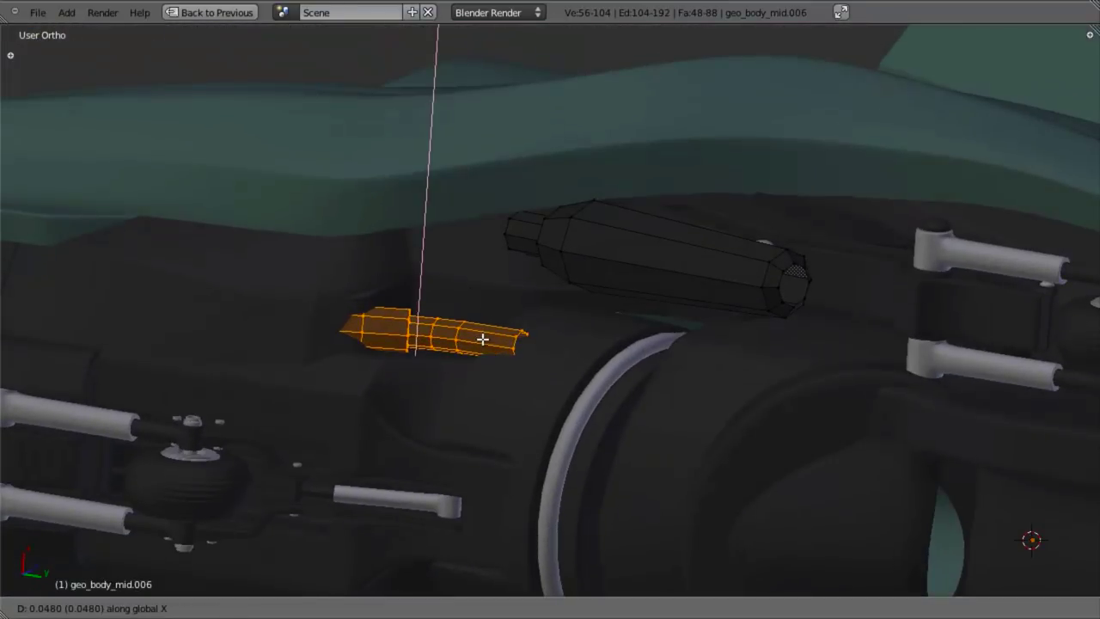
pyautogui.click(484, 337)
pyautogui.moveTo(476, 375); pyautogui.dragTo(518, 319, button='middle')
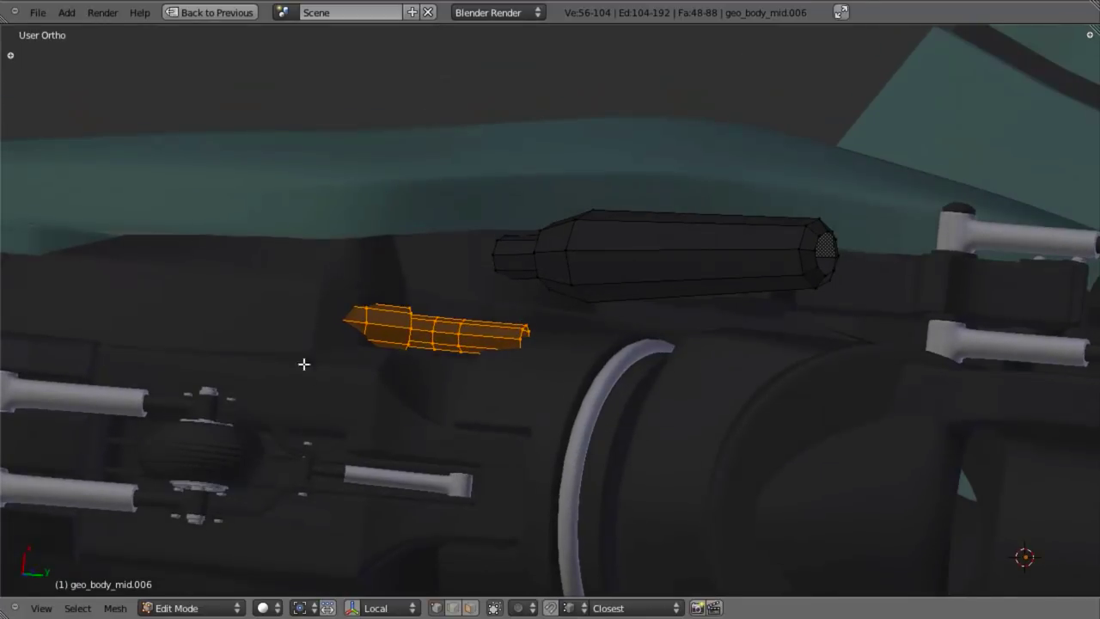
# Move the selected small pipe up about 0.01 along global Z
pyautogui.press('KP_3')
pyautogui.press('z')
pyautogui.moveTo(478, 403)
pyautogui.keyDown('shift'); pyautogui.mouseDown(button='middle')
pyautogui.moveTo(538, 332)
pyautogui.moveTo(361, 226)
pyautogui.moveTo(459, 394)
pyautogui.mouseUp(button='middle'); pyautogui.keyUp('shift')
pyautogui.scroll(2, 538, 332)
pyautogui.press('z')
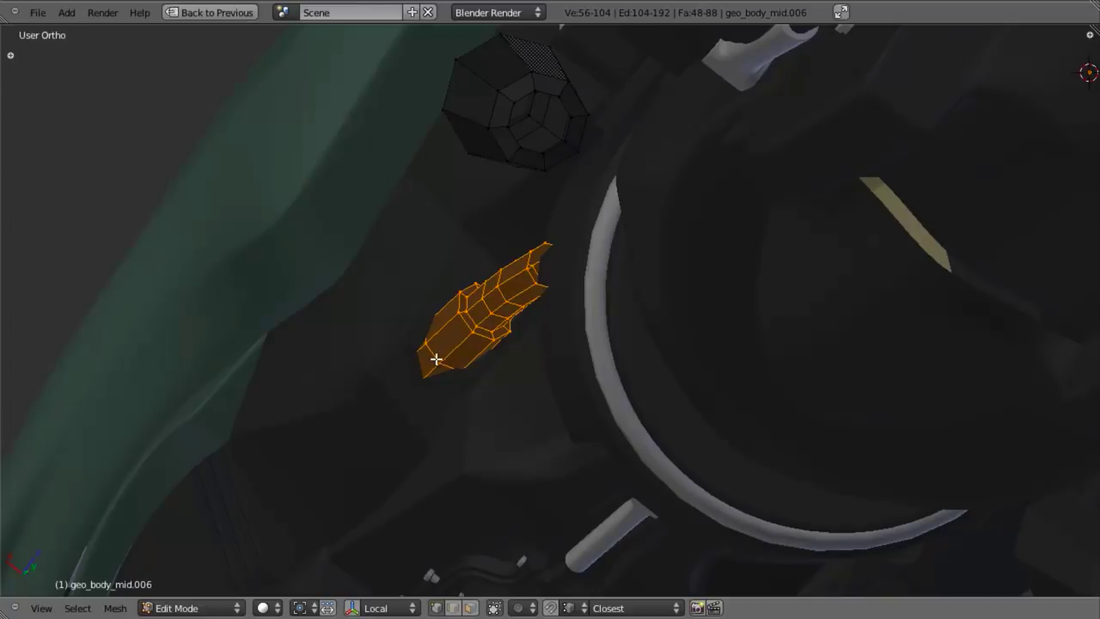
pyautogui.press('g')
pyautogui.press('z')
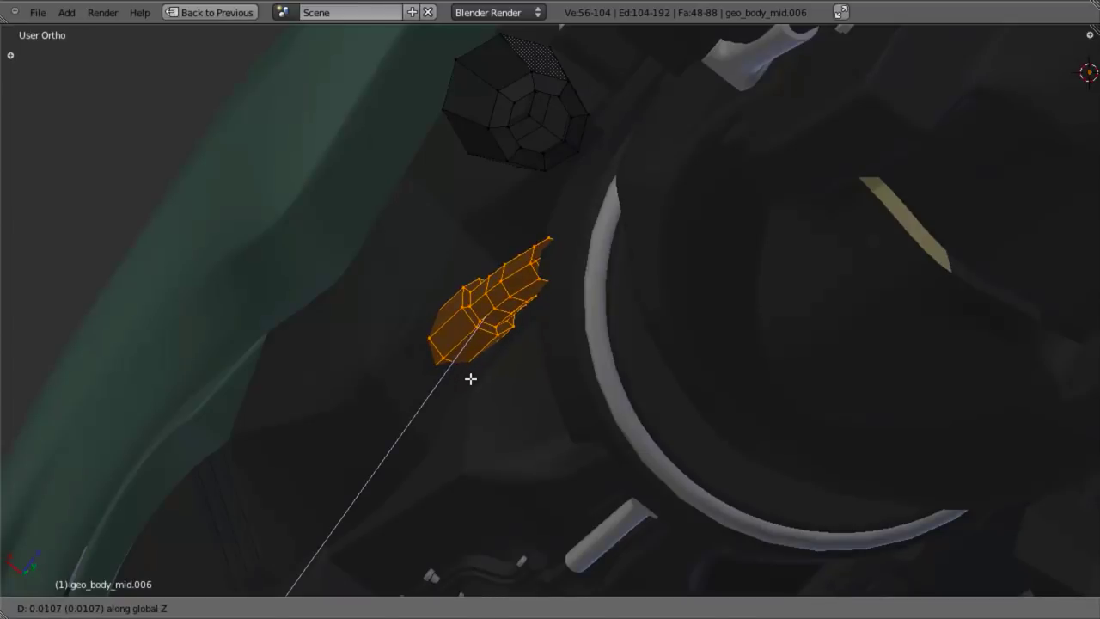
pyautogui.click(470, 380)
# Inspect the small pipe's fit against the surrounding body from below and from several angles
pyautogui.moveTo(505, 354); pyautogui.dragTo(562, 312, button='middle')
pyautogui.scroll(-2, 483, 361)
pyautogui.press('KP_3')
pyautogui.press('z')
pyautogui.moveTo(638, 427)
pyautogui.mouseDown(button='middle')
pyautogui.moveTo(597, 404)
pyautogui.moveTo(581, 381)
pyautogui.moveTo(523, 197)
pyautogui.moveTo(502, 309)
pyautogui.mouseUp(button='middle')
pyautogui.press('z')
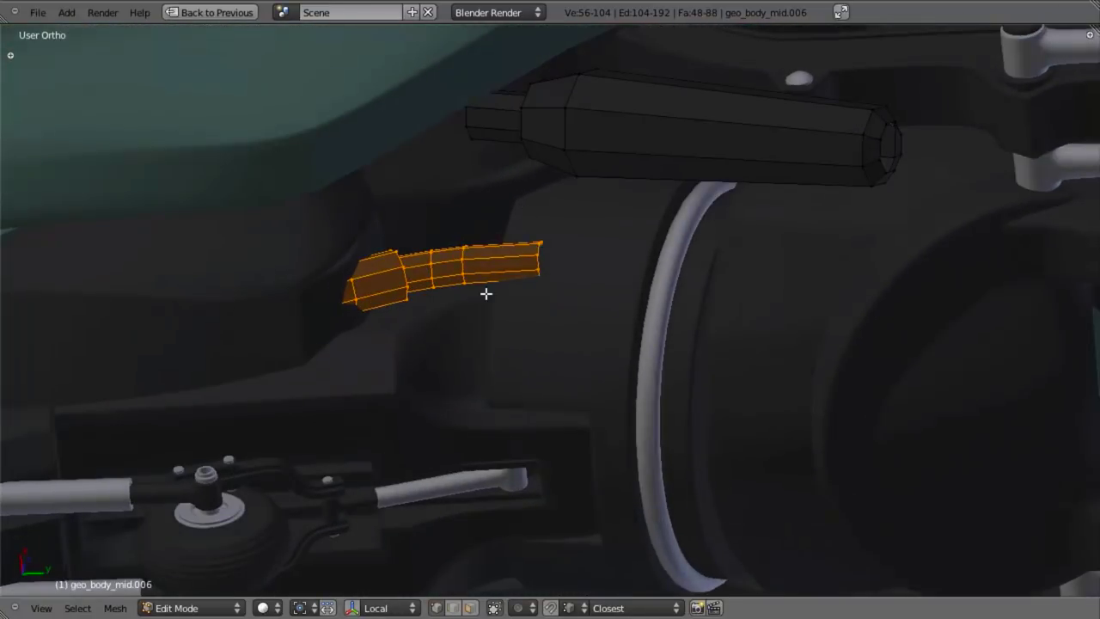
pyautogui.moveTo(474, 253); pyautogui.dragTo(587, 331, button='middle')
pyautogui.scroll(3, 491, 253)
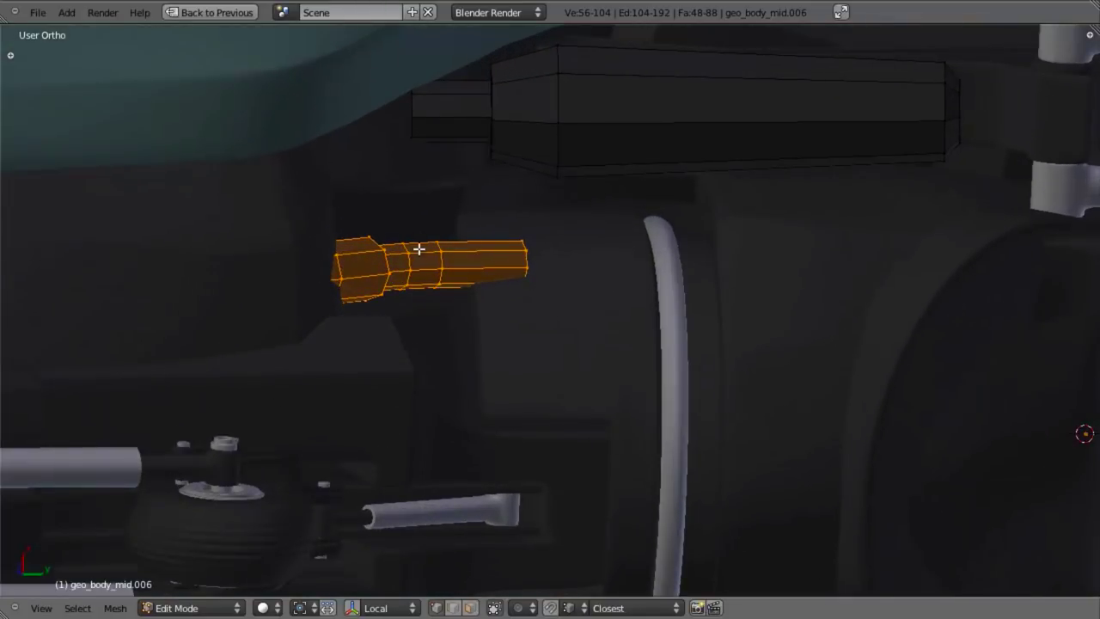
pyautogui.moveTo(477, 269); pyautogui.dragTo(516, 330, button='middle')
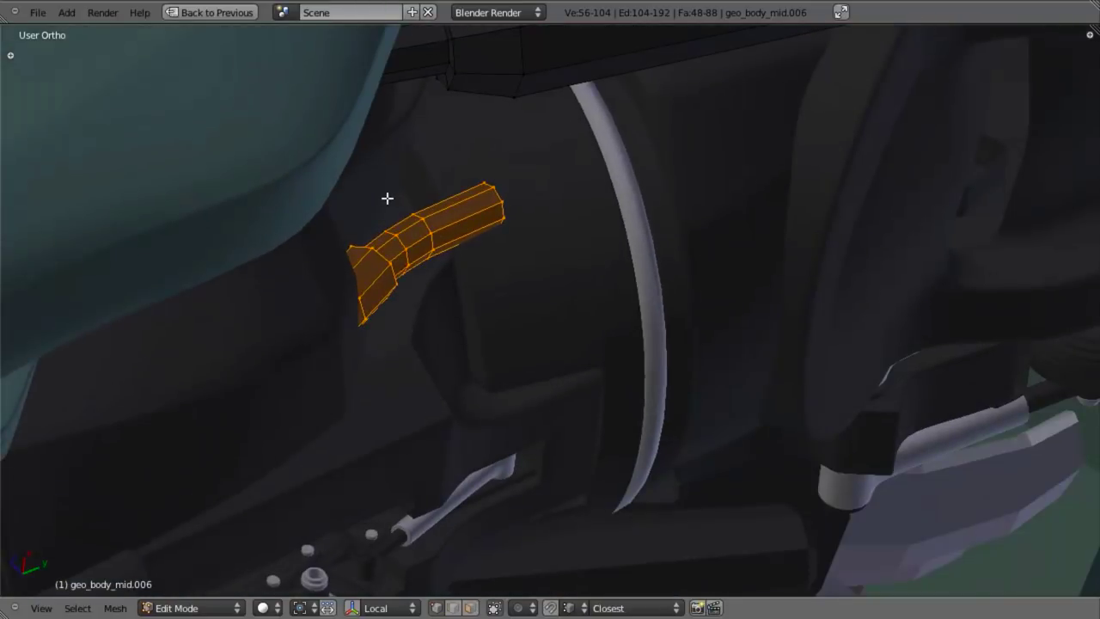
pyautogui.moveTo(430, 182); pyautogui.dragTo(449, 364, button='middle')
# Rotate the small pipe counterclockwise in the right-side view and reposition it so its front end angles down into the body
pyautogui.press('KP_3')
pyautogui.press('z')
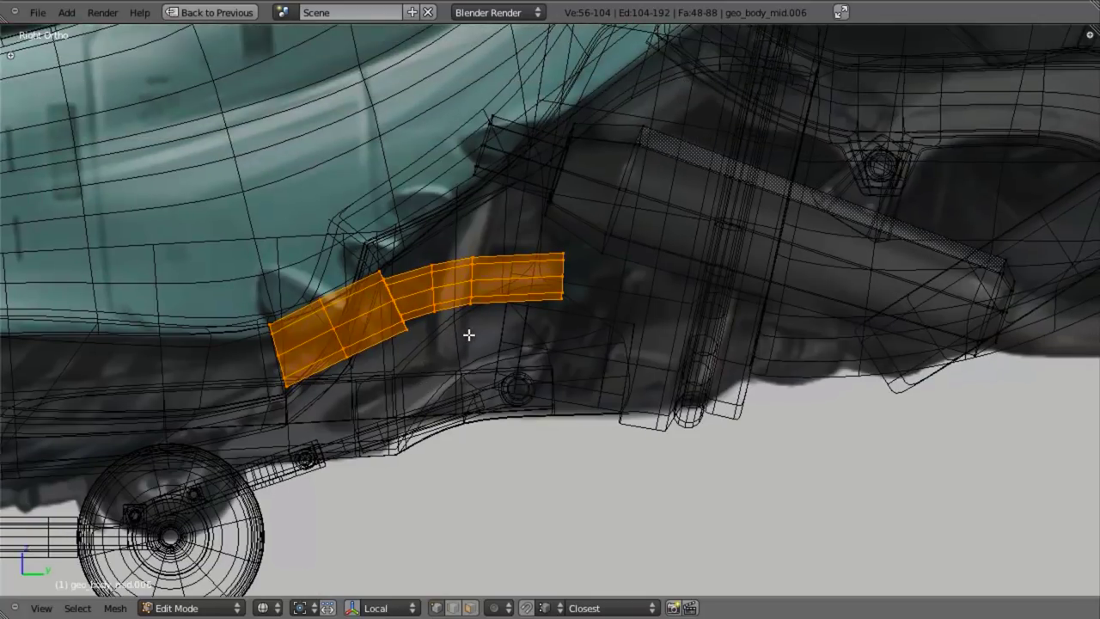
pyautogui.press('r')
pyautogui.click(473, 324)
pyautogui.press('g')
pyautogui.click(470, 322)
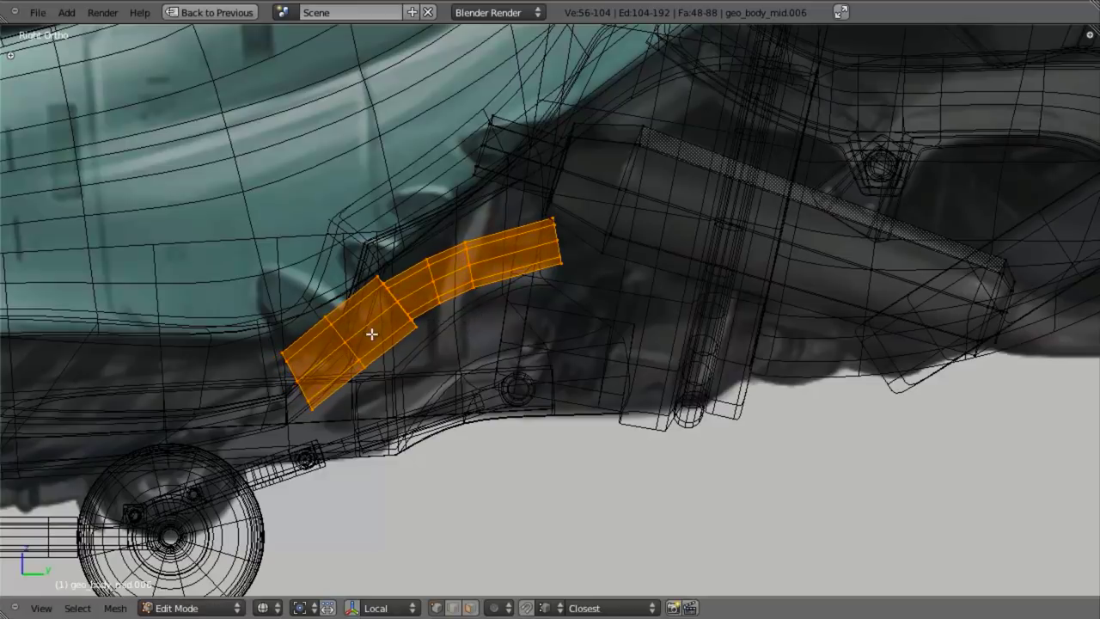
pyautogui.press('z')
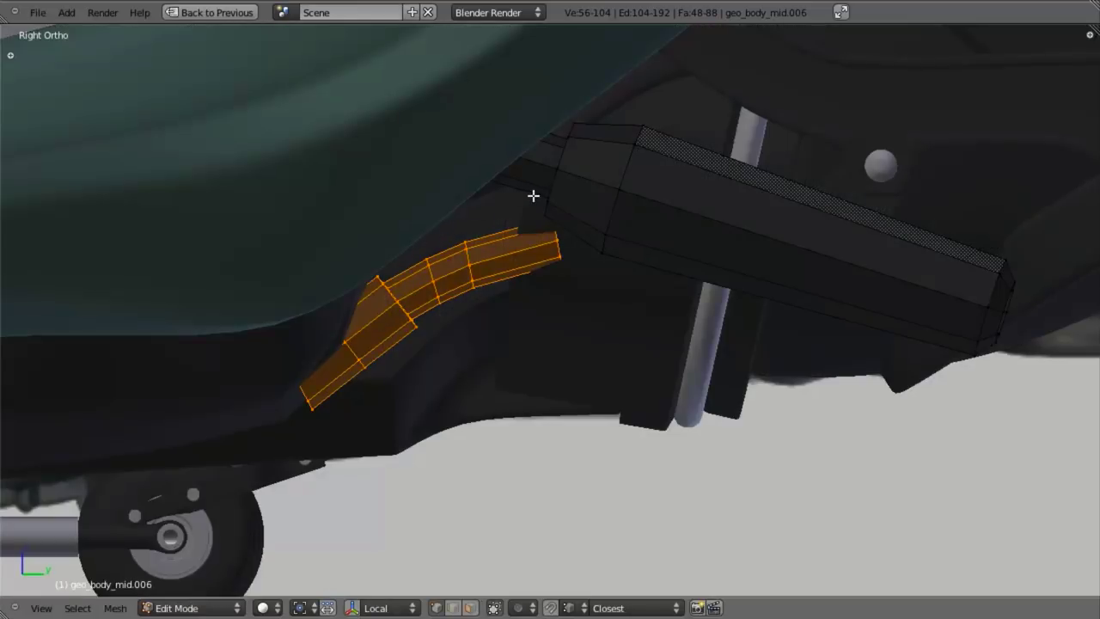
pyautogui.press('z')
# Rotate the small pipe's front end loop upright in the right-side view, shift it slightly, and check how it enters the body
pyautogui.press('a')
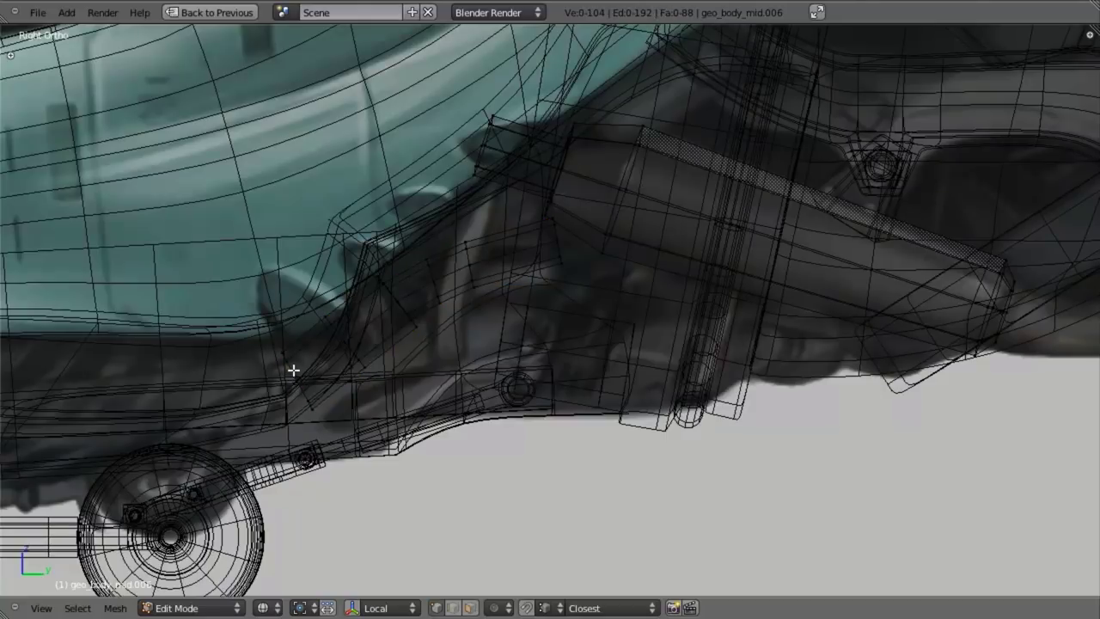
pyautogui.keyDown('alt'); pyautogui.rightClick(293, 368); pyautogui.keyUp('alt')
pyautogui.press('r')
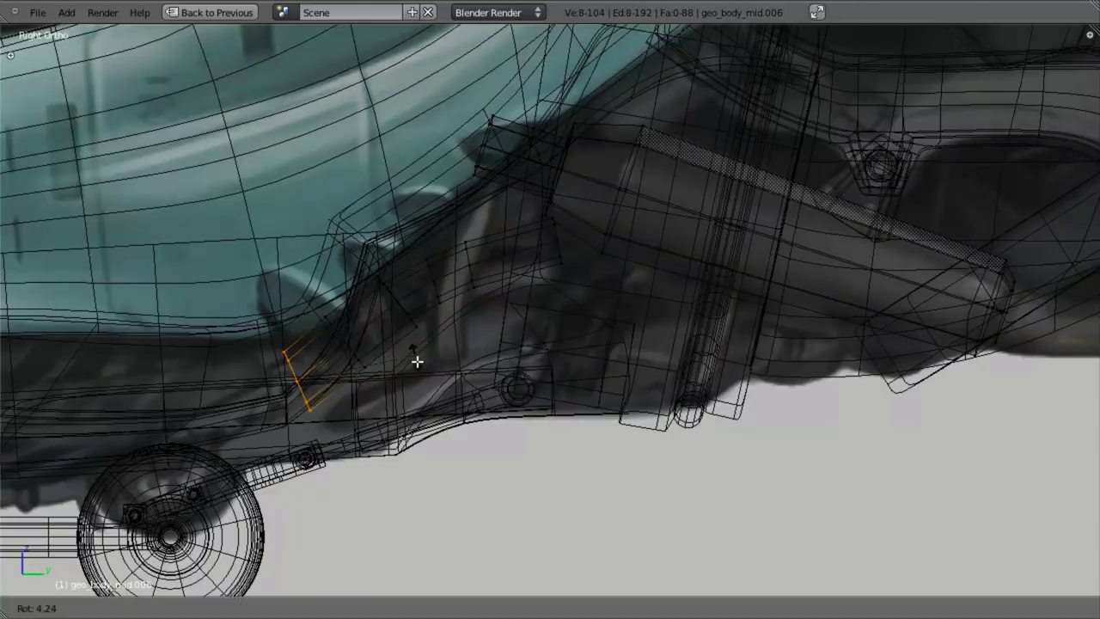
pyautogui.click(419, 409)
pyautogui.press('r')
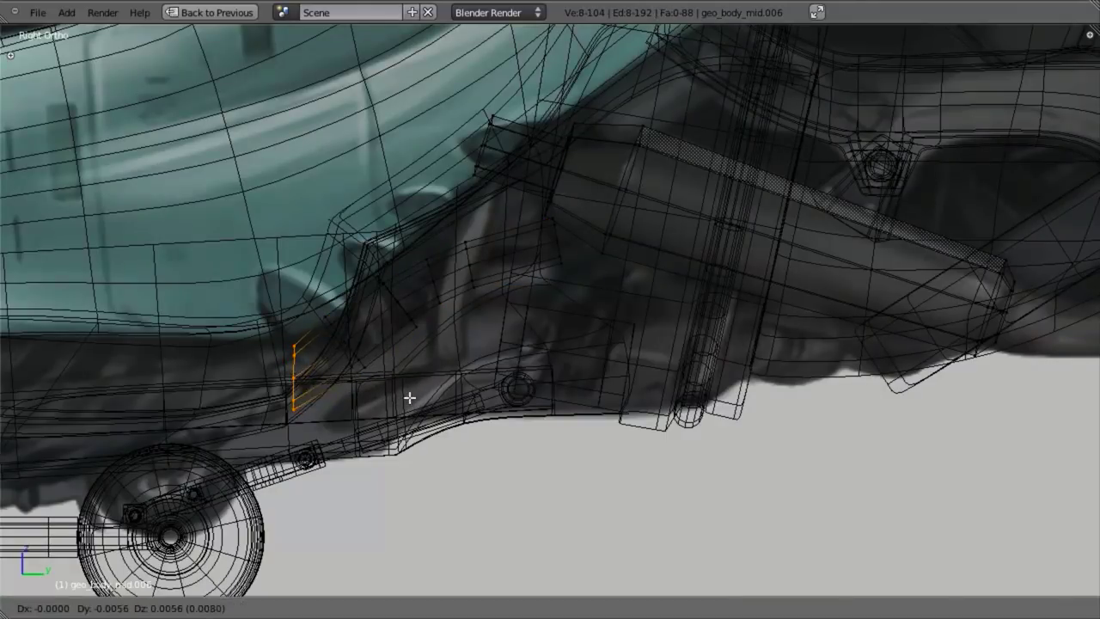
pyautogui.click(398, 387)
pyautogui.press('z')
pyautogui.moveTo(445, 411); pyautogui.dragTo(388, 312, button='middle')
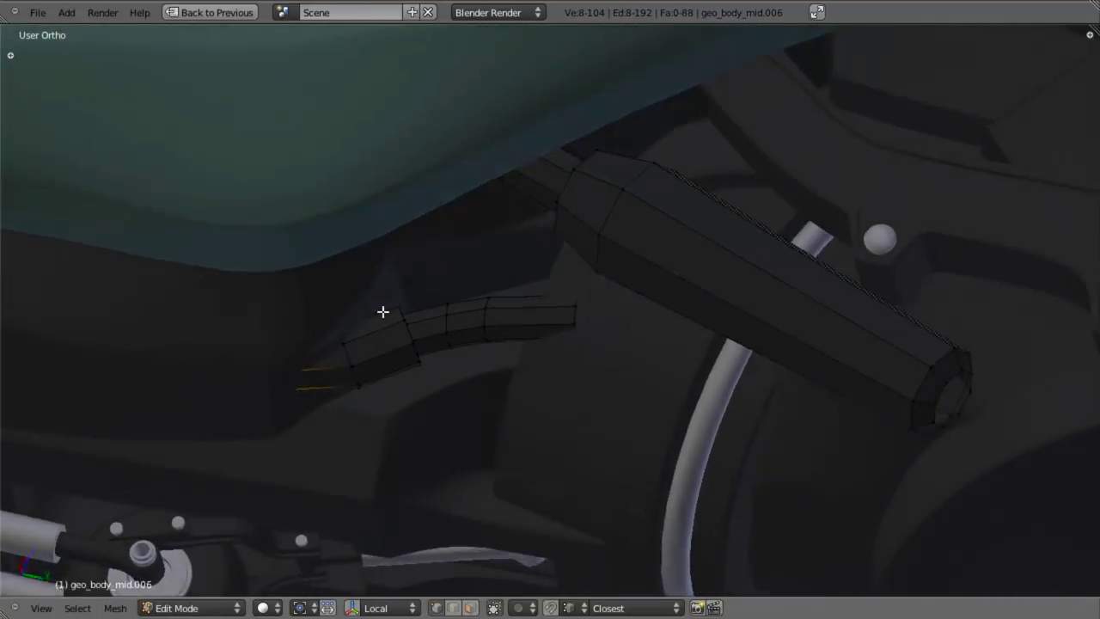
pyautogui.press('Tab')
pyautogui.scroll(-2, 376, 387)
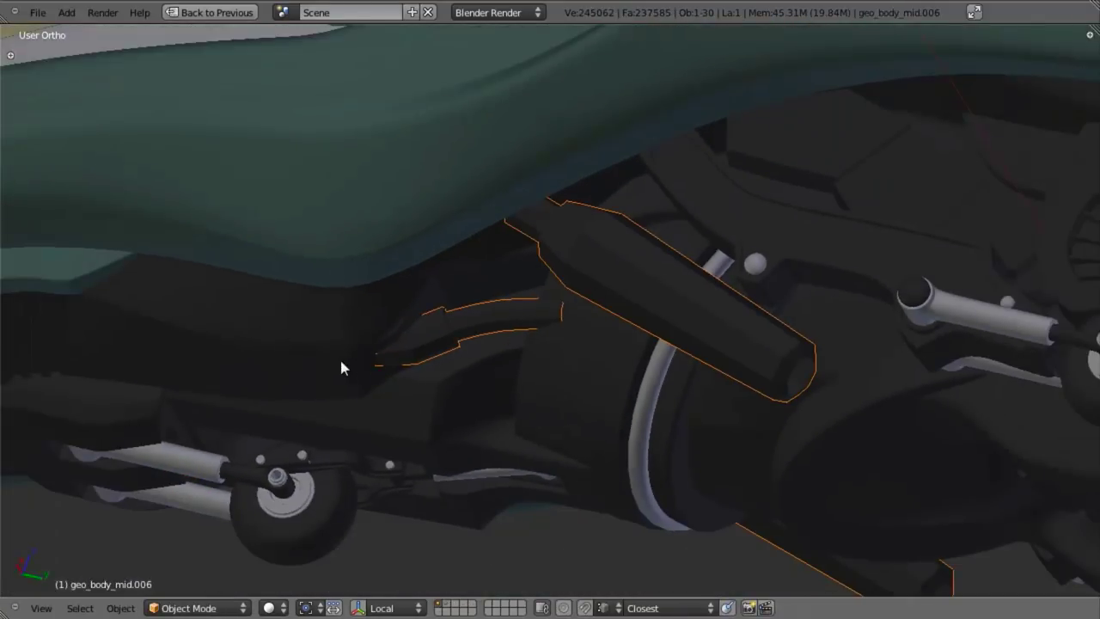
pyautogui.scroll(3, 341, 361)
pyautogui.moveTo(433, 355); pyautogui.dragTo(601, 374, button='middle')
# Select the small pipe's three rearmost edge loops in the right-side view and raise them slightly
pyautogui.press('Tab')
pyautogui.press('KP_3')
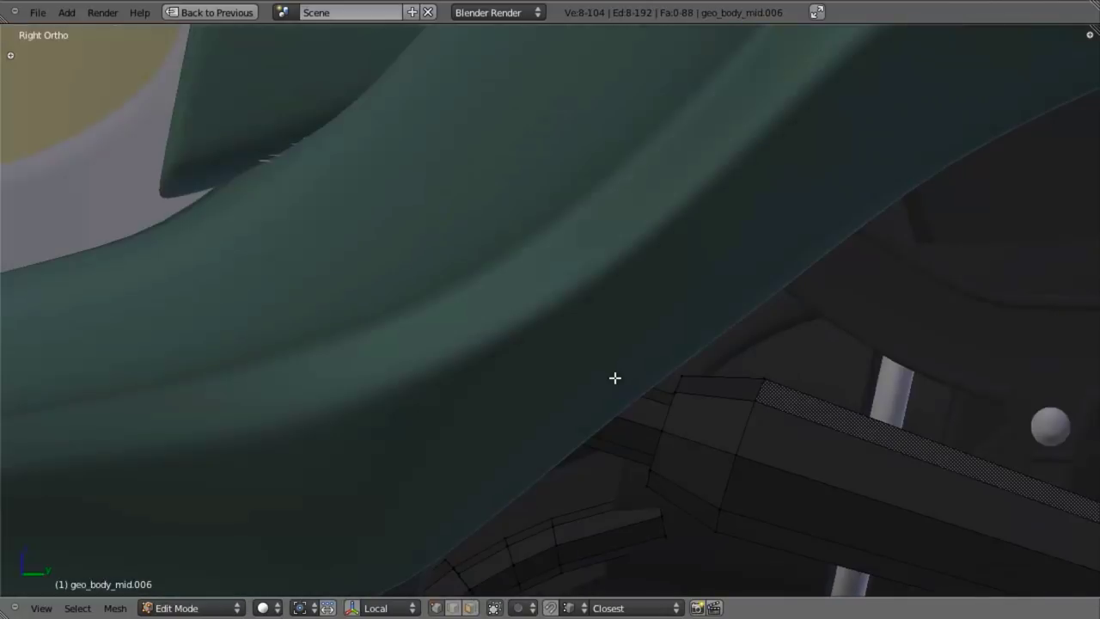
pyautogui.press('z')
pyautogui.keyDown('shift'); pyautogui.moveTo(623, 489); pyautogui.dragTo(600, 353, button='middle'); pyautogui.keyUp('shift')
pyautogui.press('a')
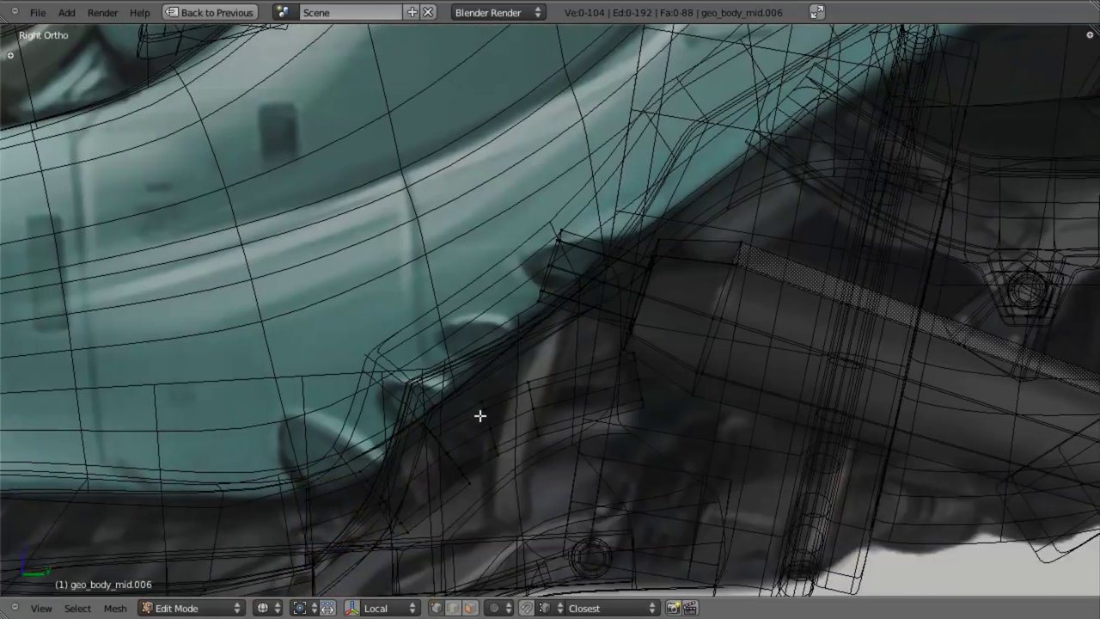
pyautogui.keyDown('alt'); pyautogui.rightClick(638, 367); pyautogui.keyUp('alt')
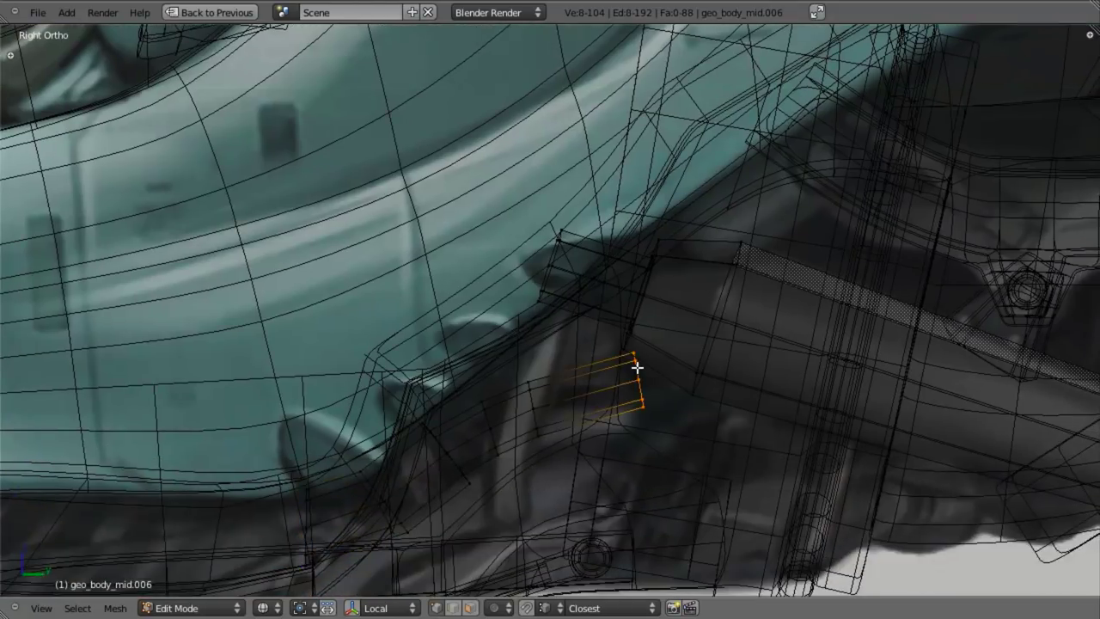
pyautogui.keyDown('alt'); pyautogui.keyDown('shift'); pyautogui.rightClick(533, 397); pyautogui.keyUp('shift'); pyautogui.keyUp('alt')
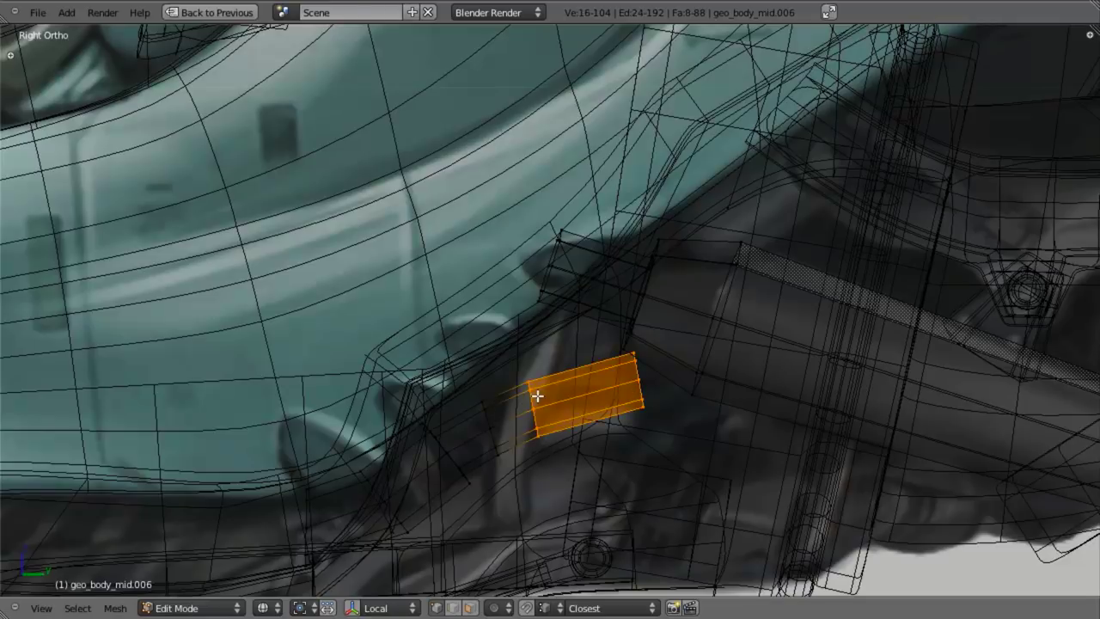
pyautogui.keyDown('alt'); pyautogui.keyDown('shift'); pyautogui.rightClick(484, 420); pyautogui.keyUp('shift'); pyautogui.keyUp('alt')
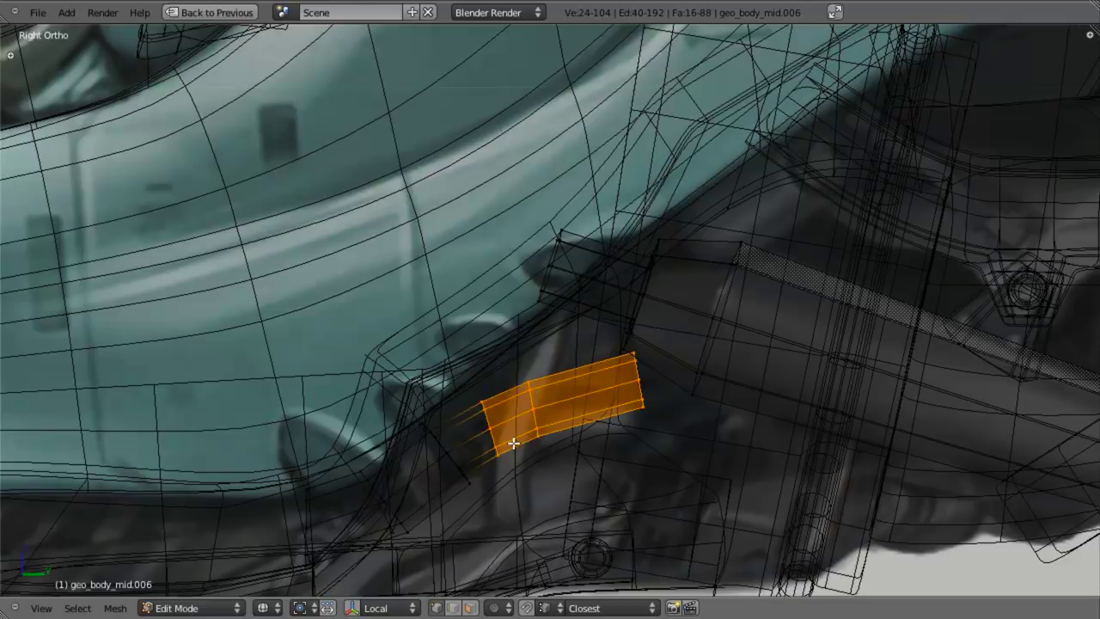
pyautogui.press('g')
pyautogui.click(511, 430)
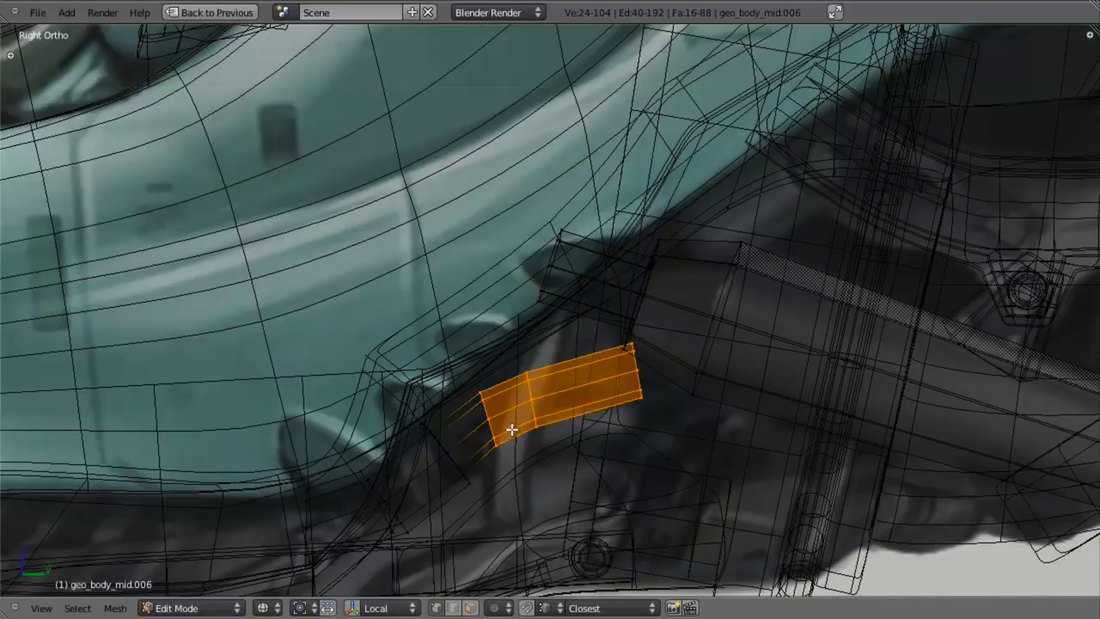
# Raise the small pipe's two rearmost edge loops about 0.02, and lift the rear end loop about another 0.02
pyautogui.press('b')
pyautogui.moveTo(512, 356); pyautogui.dragTo(280, 535, button='middle')
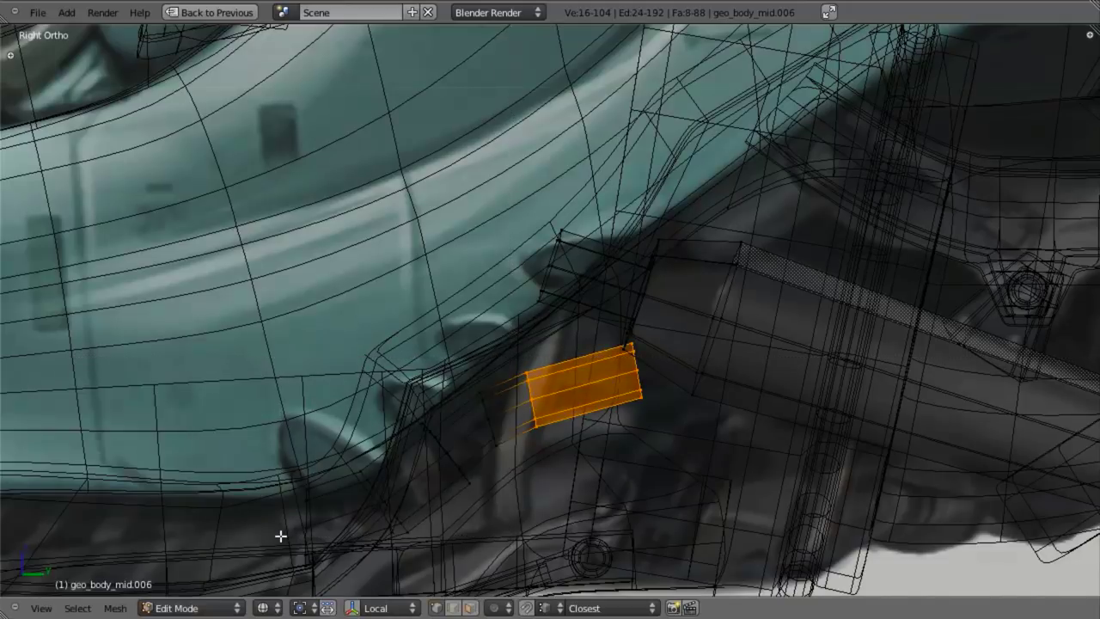
pyautogui.press('g')
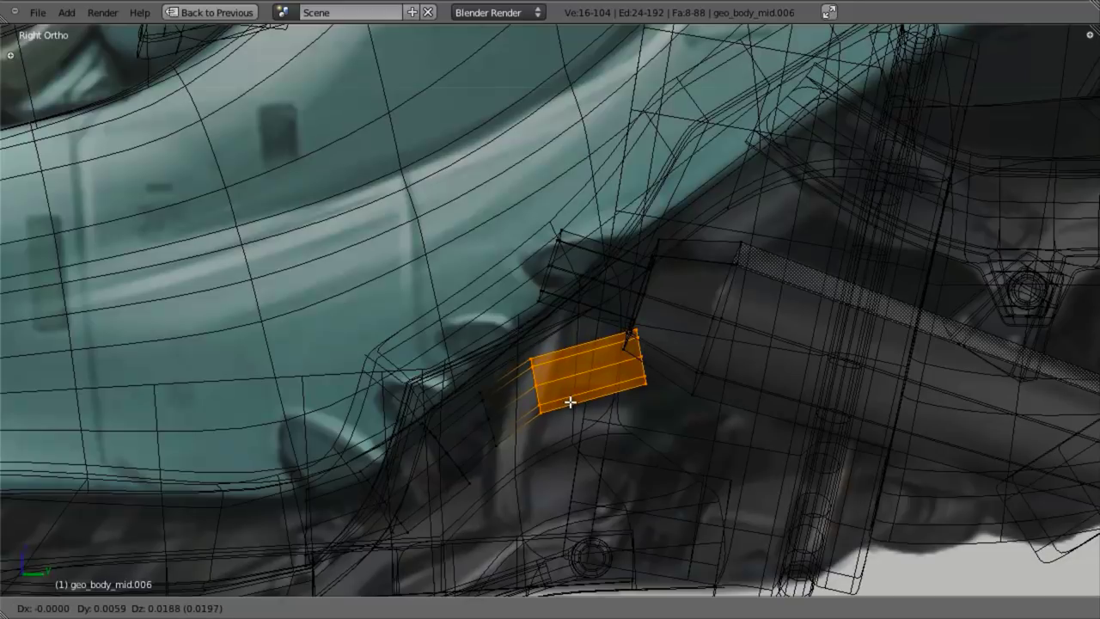
pyautogui.click(569, 402)
pyautogui.press('b')
pyautogui.moveTo(496, 319); pyautogui.dragTo(609, 440, button='middle')
pyautogui.press('g')
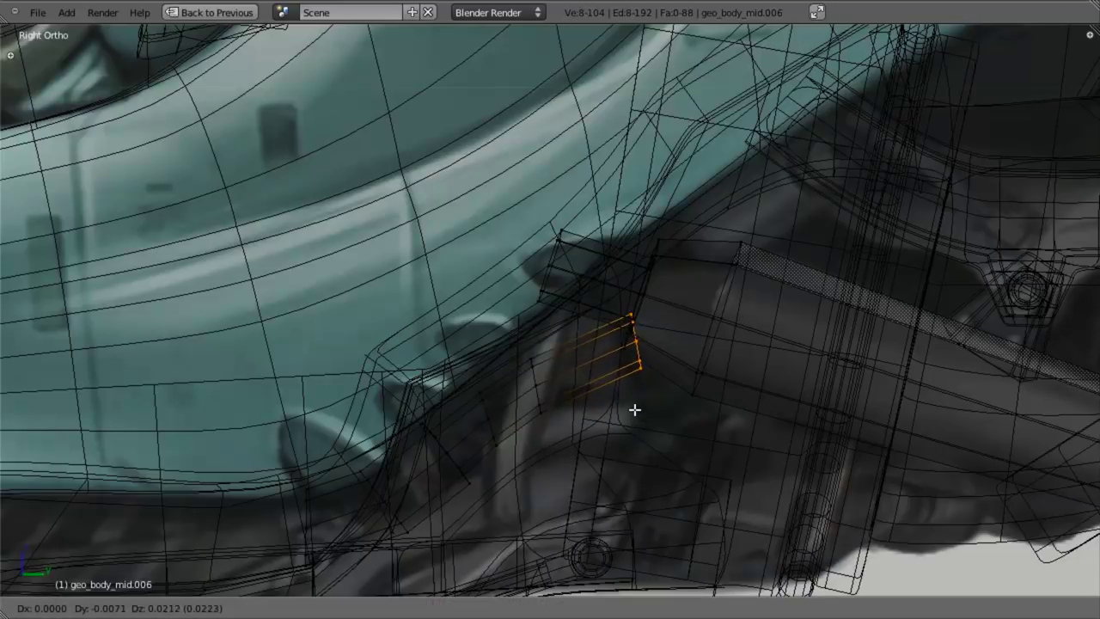
pyautogui.click(633, 405)
# Raise the small pipe's rear end loop about 0.028 along global Z towards the large exhaust
pyautogui.press('z')
pyautogui.moveTo(633, 404); pyautogui.dragTo(654, 376, button='middle')
pyautogui.scroll(3, 654, 375)
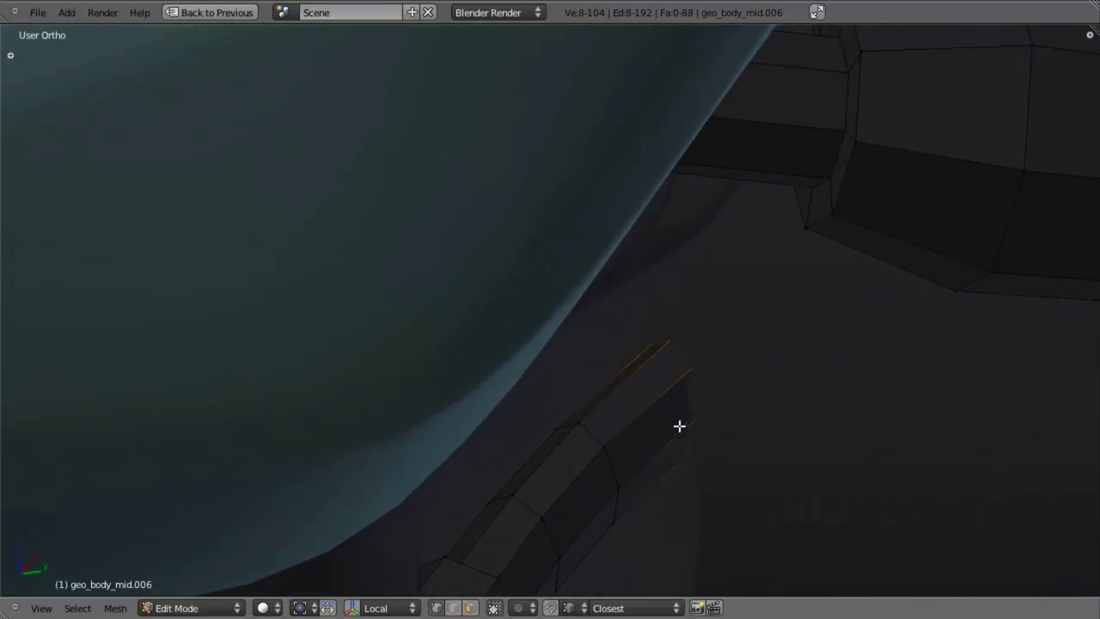
pyautogui.press('g')
pyautogui.press('z')
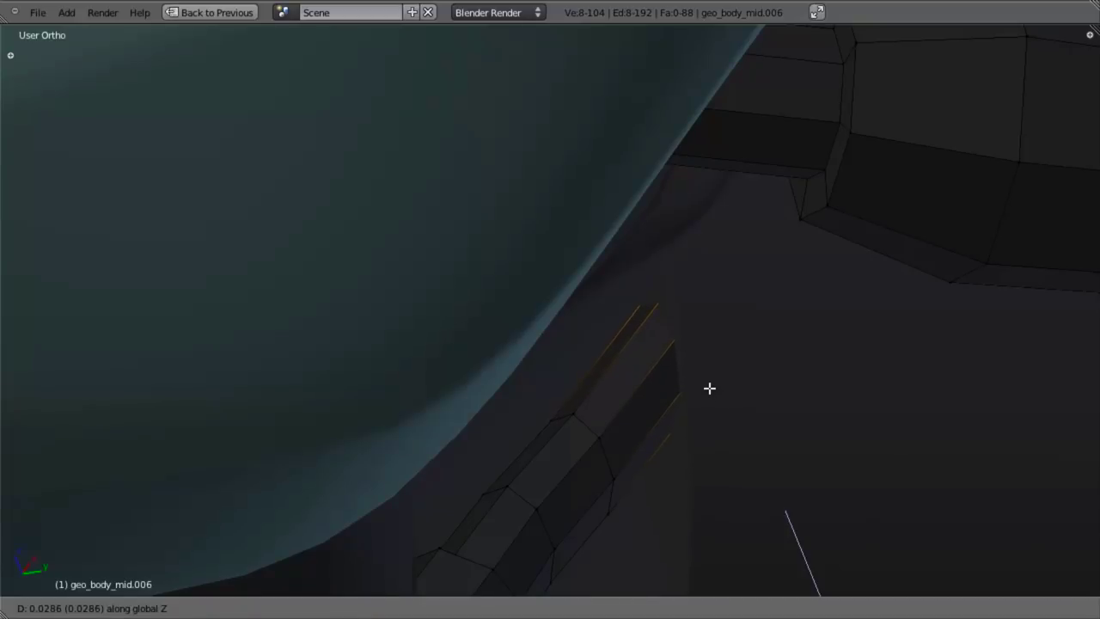
pyautogui.click(709, 390)
# Raise the edge loop just ahead of the small pipe's rear end slightly along global Z
pyautogui.press('a')
pyautogui.keyDown('alt'); pyautogui.rightClick(602, 450); pyautogui.keyUp('alt')
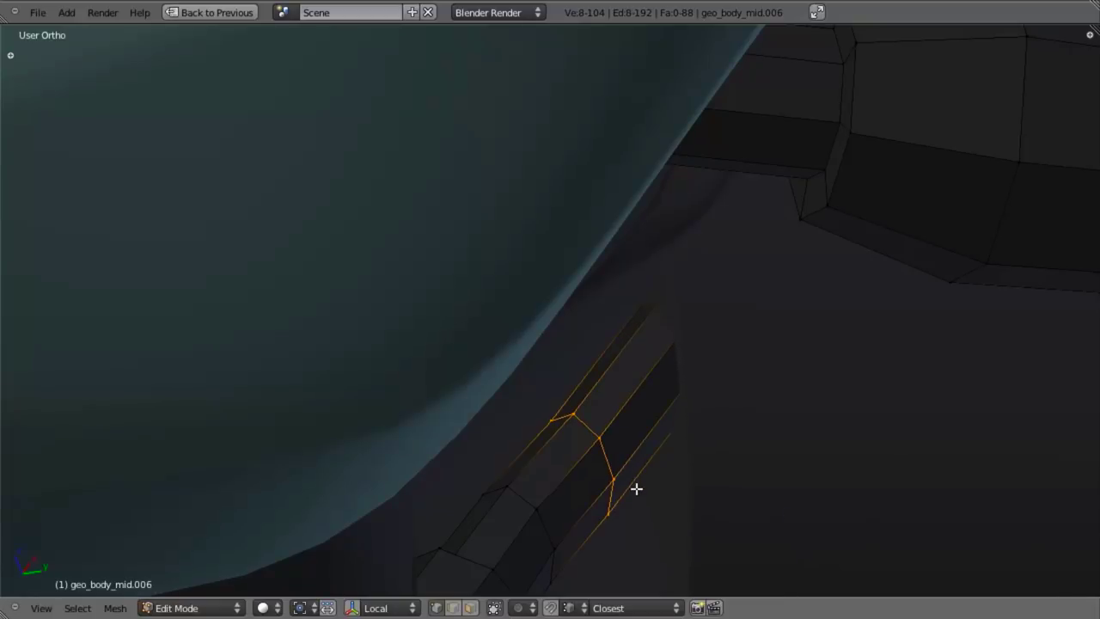
pyautogui.press('g')
pyautogui.press('z')
pyautogui.click(638, 473)
# Rotate the small pipe's third edge loop from the rear about 23 degrees counterclockwise in the right-side view
pyautogui.press('a')
pyautogui.keyDown('alt'); pyautogui.rightClick(547, 528); pyautogui.keyUp('alt')
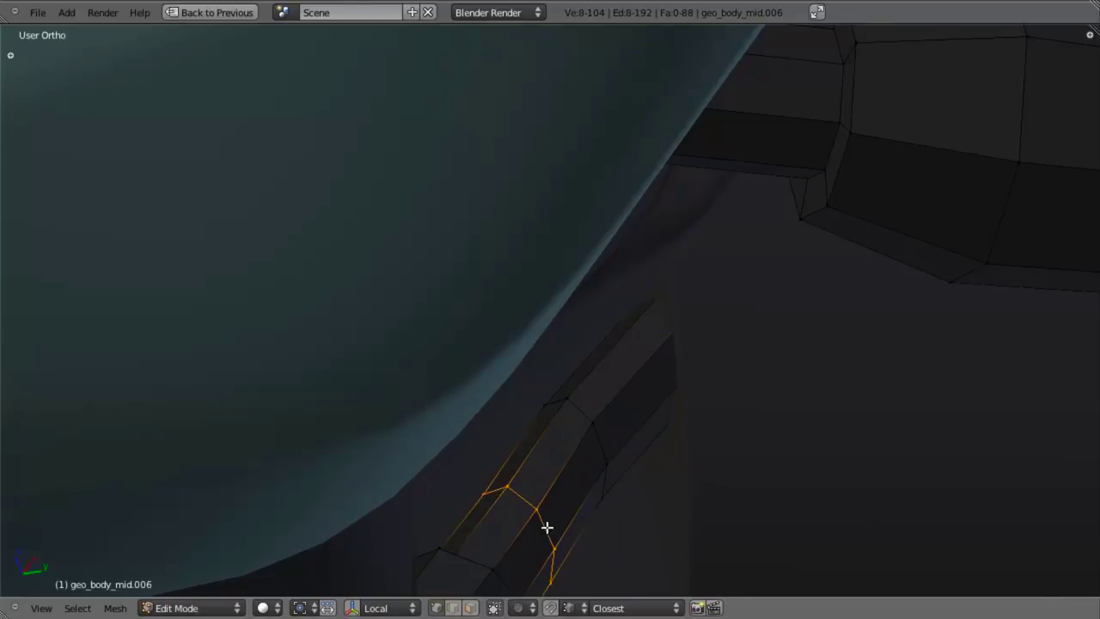
pyautogui.press('KP_3')
pyautogui.scroll(-3, 579, 521)
pyautogui.press('z')
pyautogui.keyDown('shift'); pyautogui.moveTo(574, 451); pyautogui.dragTo(823, 196, button='middle'); pyautogui.keyUp('shift')
pyautogui.scroll(2, 527, 460)
pyautogui.press('r')
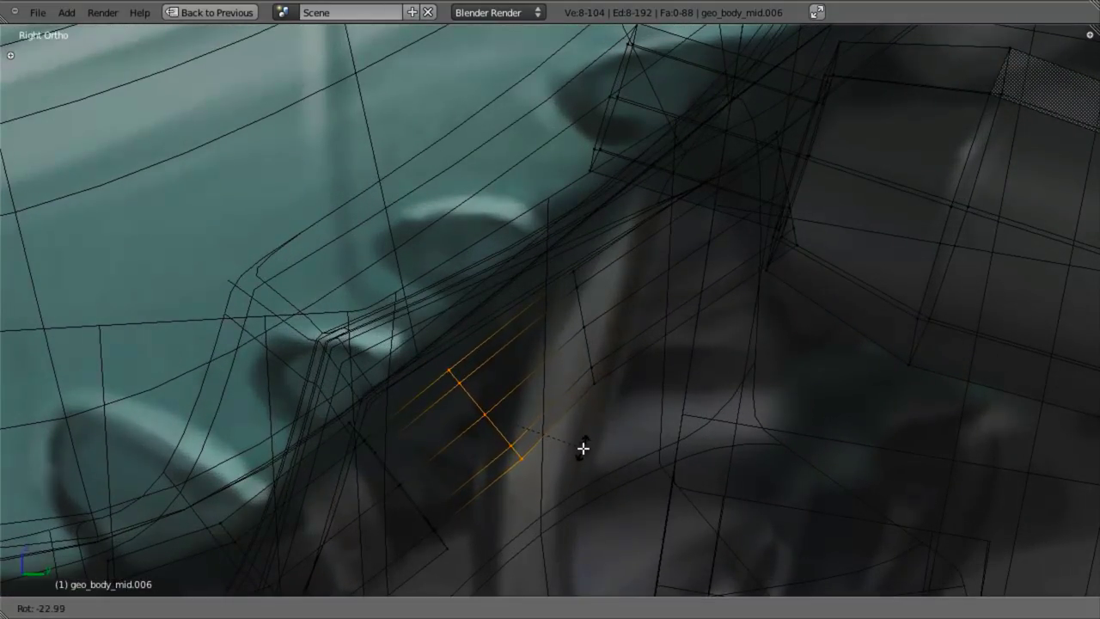
pyautogui.click(583, 448)
pyautogui.press('g')
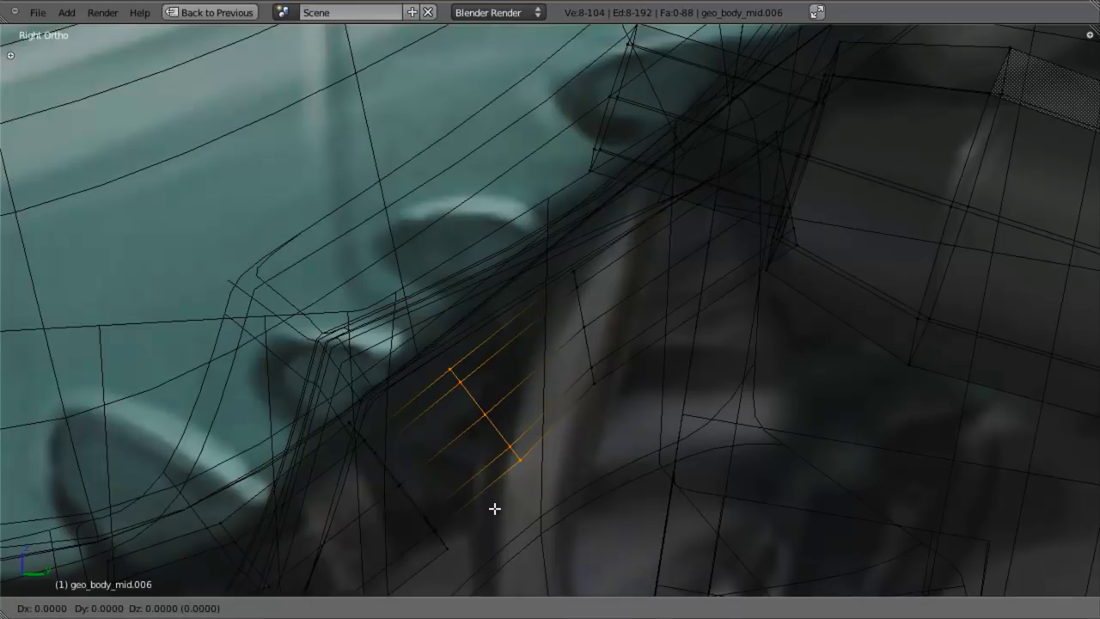
pyautogui.click(494, 507)
# Rotate the second edge loop from the small pipe's rear about 20 degrees counterclockwise so it sits square to the pipe
pyautogui.press('a')
pyautogui.keyDown('alt'); pyautogui.rightClick(592, 345); pyautogui.keyUp('alt')
pyautogui.press('g')
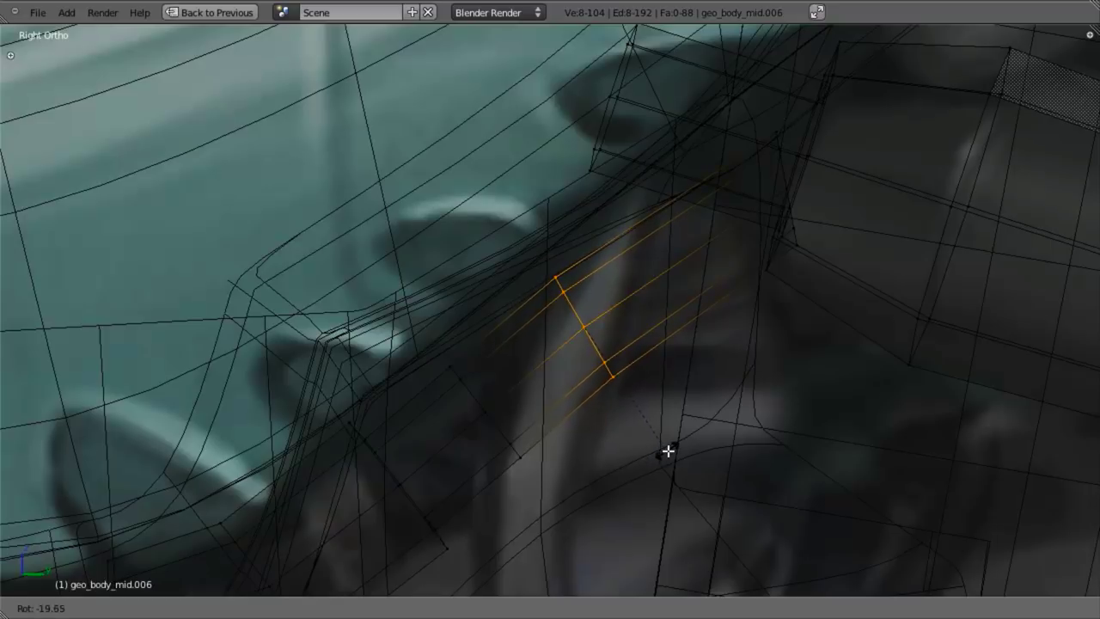
pyautogui.click(678, 453)
pyautogui.press('z')
pyautogui.press('g')
pyautogui.rightClick(679, 442)
# Nudge the small pipe's third and second edge loops from the rear up and forward to smooth its curve
pyautogui.keyDown('alt'); pyautogui.rightClick(479, 400); pyautogui.keyUp('alt')
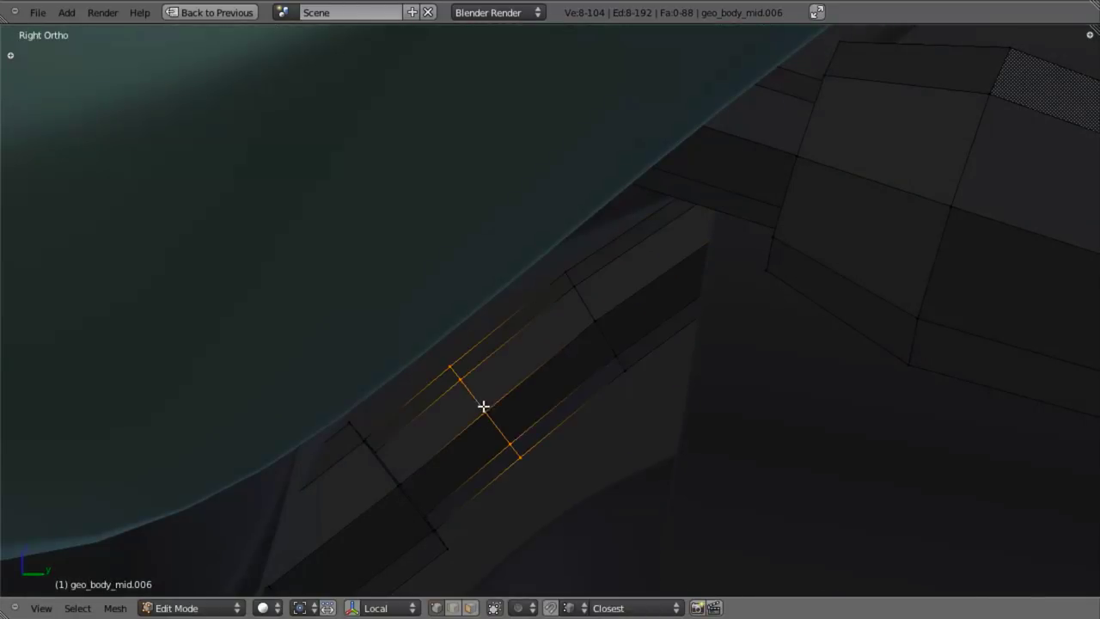
pyautogui.press('g')
pyautogui.click(517, 415)
pyautogui.press('a')
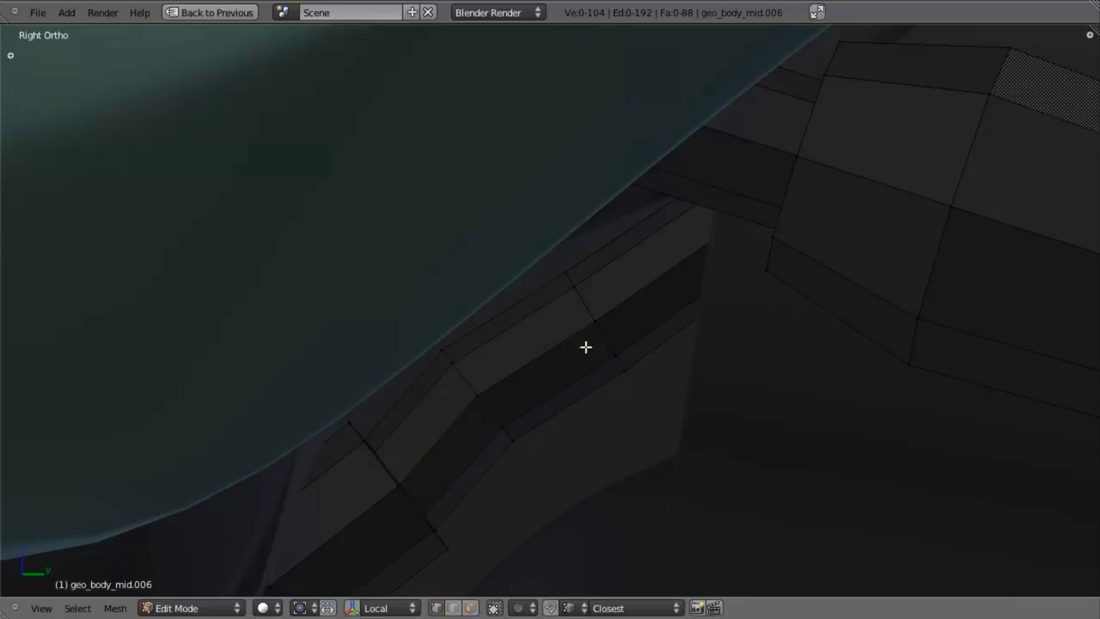
pyautogui.keyDown('alt'); pyautogui.rightClick(589, 303); pyautogui.keyUp('alt')
pyautogui.press('g')
pyautogui.click(618, 378)
pyautogui.press('z')
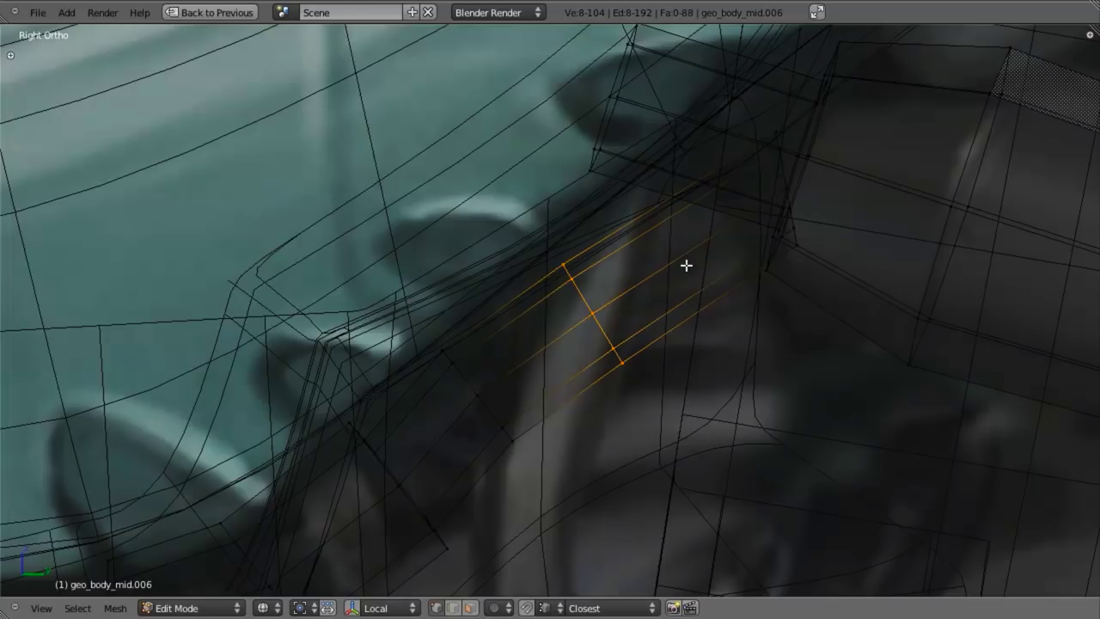
pyautogui.press('z')
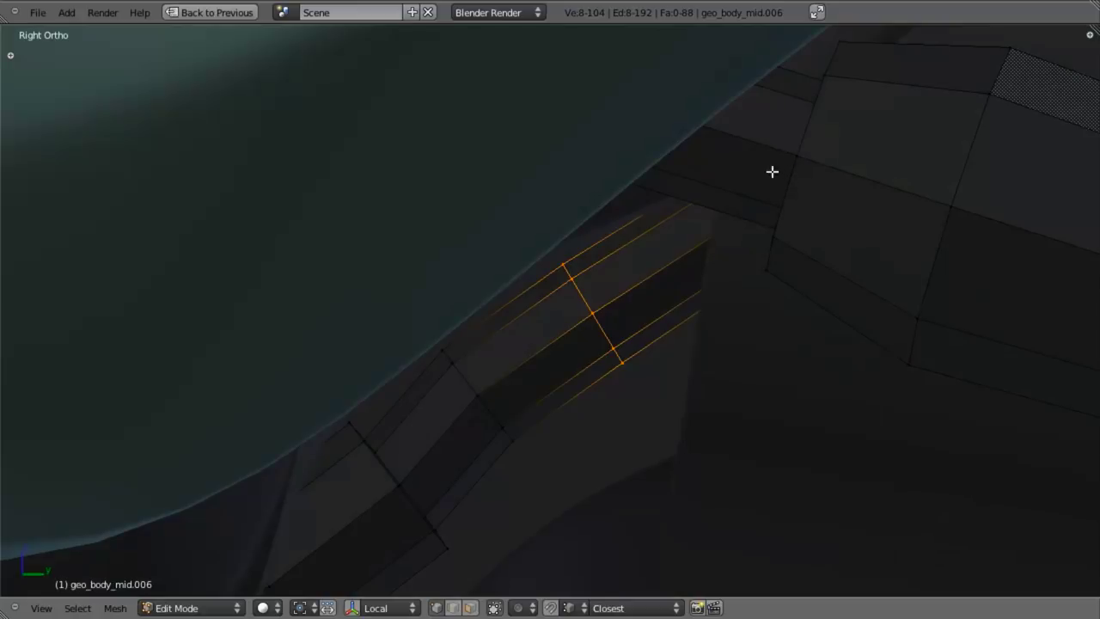
pyautogui.press('z')
# Move the two stacked edge loops at the small pipe's collar up and forward about 0.014, and nudge the loop behind them
pyautogui.press('a')
pyautogui.keyDown('shift'); pyautogui.moveTo(408, 455); pyautogui.dragTo(440, 330, button='middle'); pyautogui.keyUp('shift')
pyautogui.press('b')
pyautogui.moveTo(345, 293); pyautogui.dragTo(490, 462)
pyautogui.press('g')
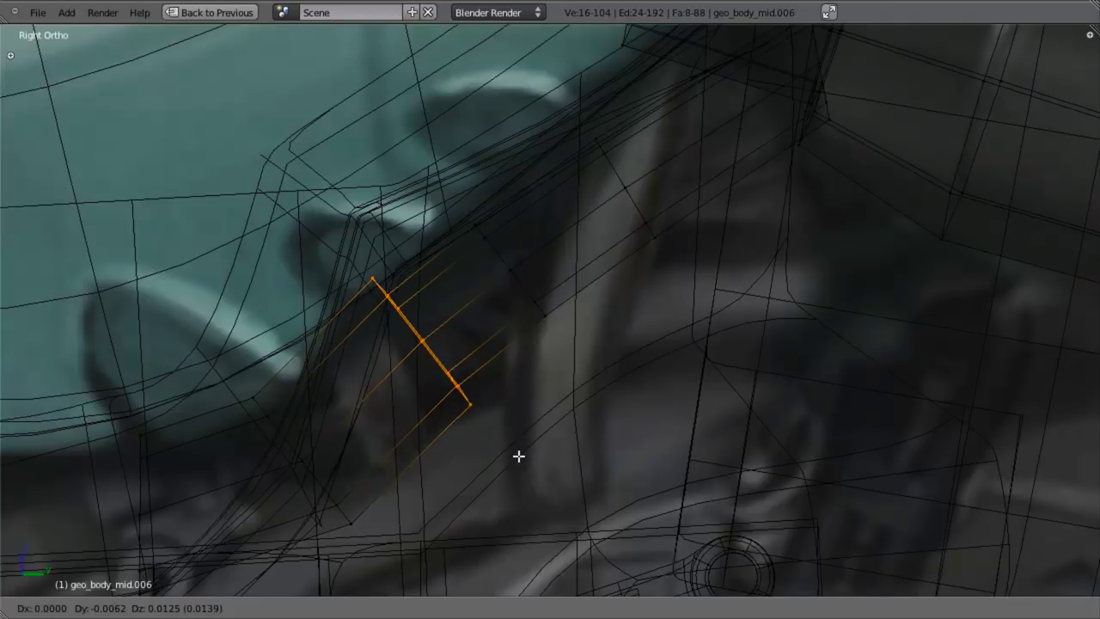
pyautogui.click(520, 452)
pyautogui.press('a')
pyautogui.keyDown('alt'); pyautogui.rightClick(500, 255); pyautogui.keyUp('alt')
pyautogui.press('g')
pyautogui.click(501, 262)
# Rotate the small pipe's rear end loop about 27 degrees counterclockwise in the right-side view and finish editing the mesh
pyautogui.keyDown('shift'); pyautogui.moveTo(602, 278); pyautogui.dragTo(480, 355, button='middle'); pyautogui.keyUp('shift')
pyautogui.press('z')
pyautogui.press('a')
pyautogui.press('z')
pyautogui.keyDown('alt'); pyautogui.rightClick(693, 133); pyautogui.keyUp('alt')
pyautogui.press('r')
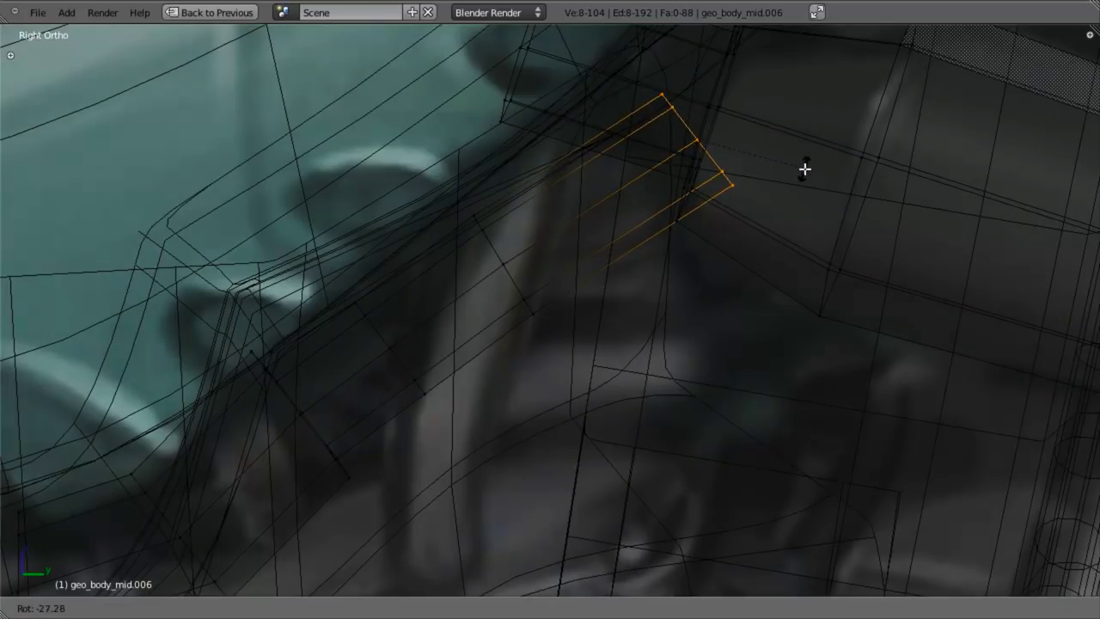
pyautogui.click(804, 169)
pyautogui.press('z')
pyautogui.moveTo(621, 319)
pyautogui.mouseDown(button='middle')
pyautogui.moveTo(611, 312)
pyautogui.moveTo(663, 261)
pyautogui.mouseUp(button='middle')
pyautogui.scroll(-3, 601, 335)
pyautogui.press('Tab')
pyautogui.press('a')
# Select the whole large exhaust in the pipe mesh and rotate it about global Z so its rear end turns inward
pyautogui.moveTo(557, 373); pyautogui.dragTo(427, 340, button='middle')
pyautogui.scroll(-3, 569, 350)
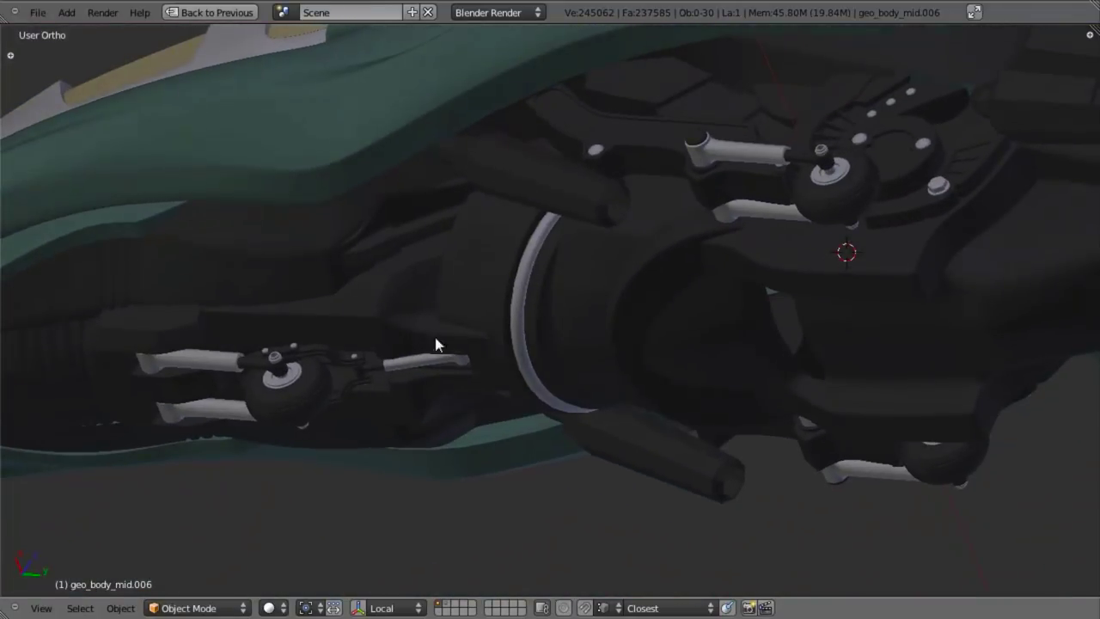
pyautogui.rightClick(579, 195)
pyautogui.moveTo(579, 195); pyautogui.dragTo(608, 258, button='middle')
pyautogui.press('Tab')
pyautogui.scroll(2, 618, 182)
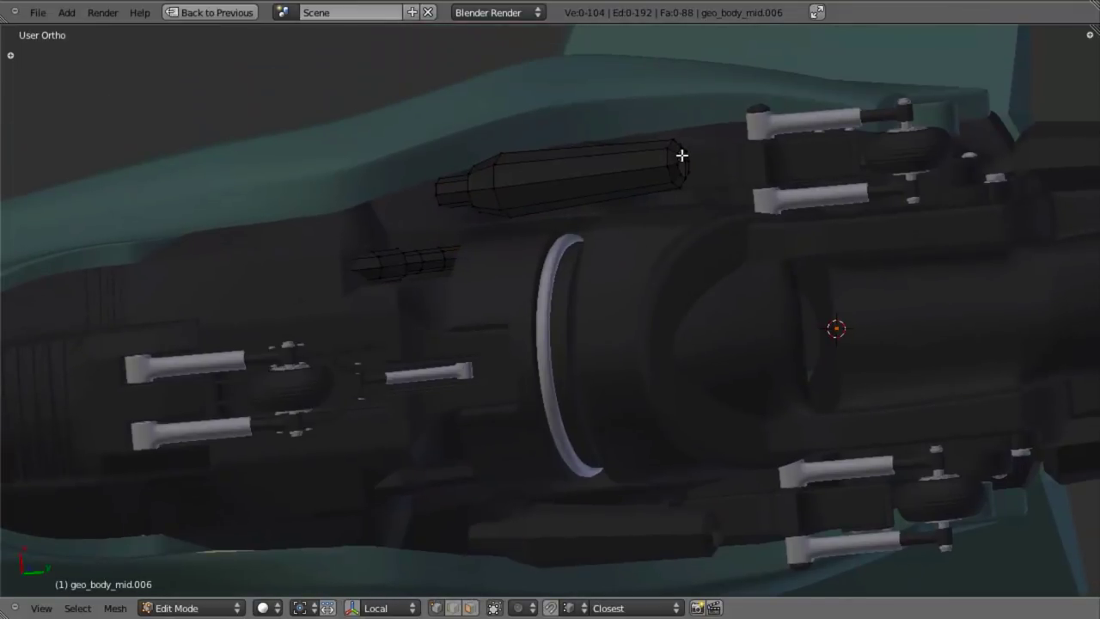
pyautogui.press('l')
pyautogui.moveTo(604, 180); pyautogui.dragTo(628, 184, button='middle')
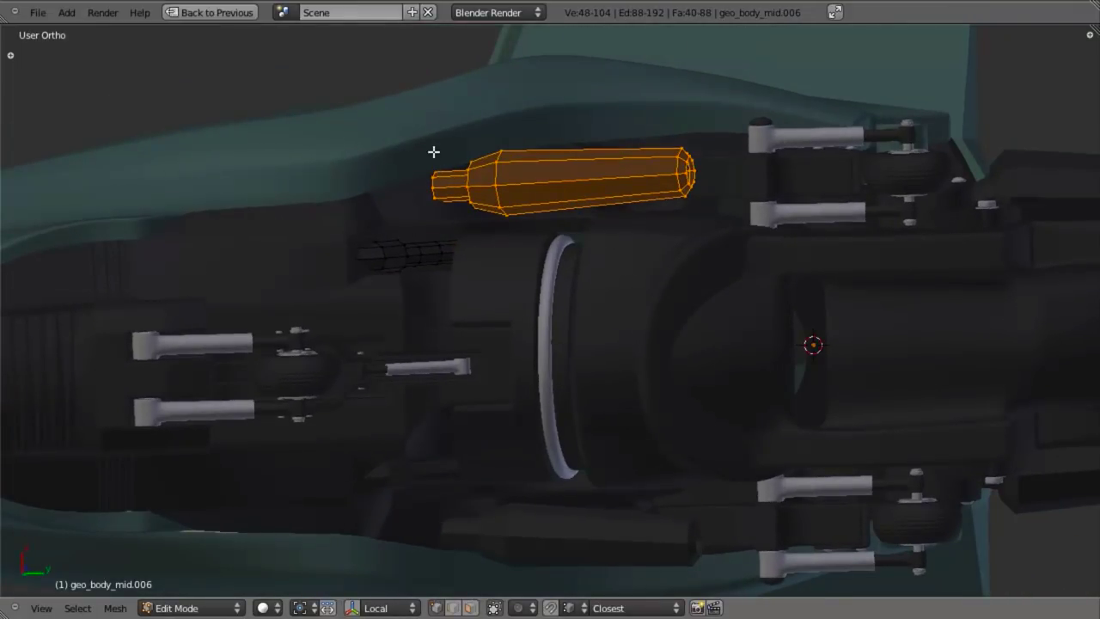
pyautogui.moveTo(654, 241); pyautogui.dragTo(719, 225, button='middle')
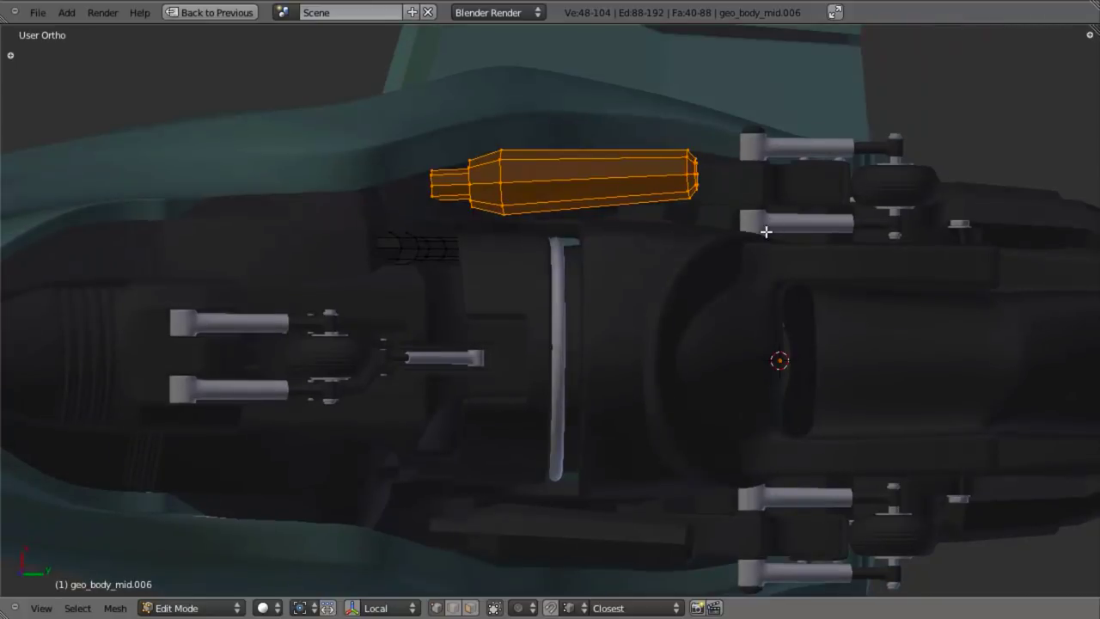
pyautogui.press('r')
pyautogui.press('z')
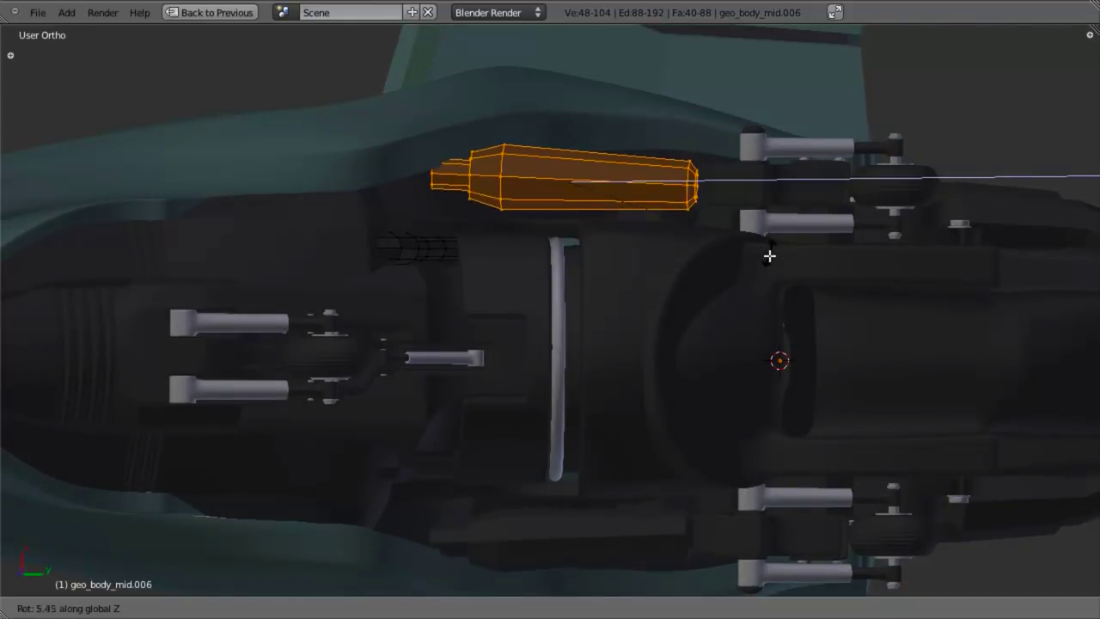
pyautogui.click(767, 264)
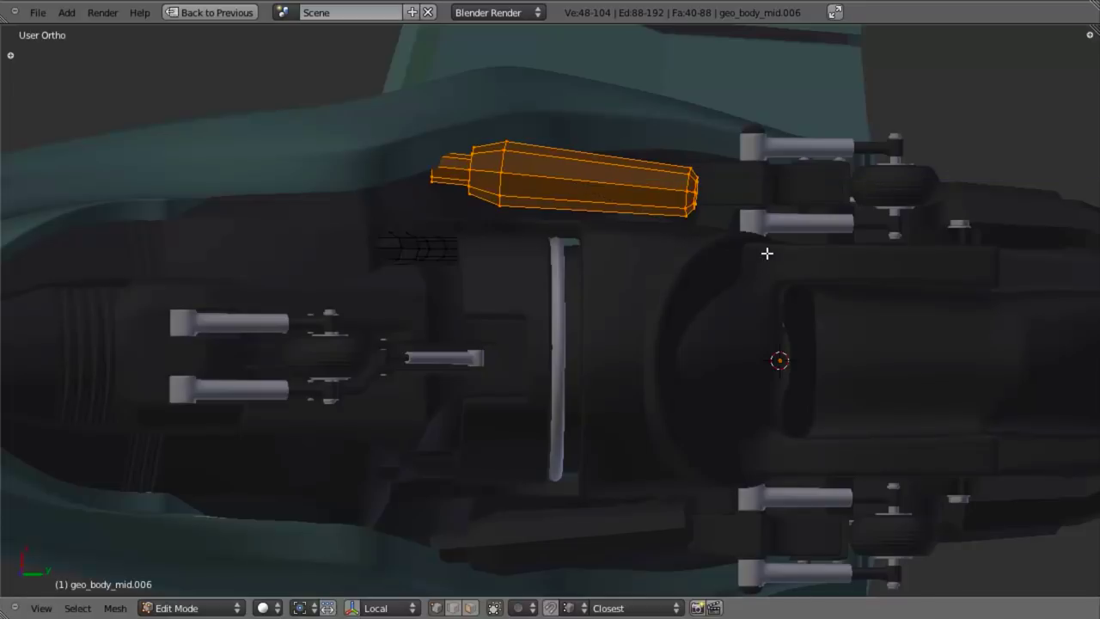
# Move the large exhaust about 0.085 along global X towards the body's centre and fine-tune its X position
pyautogui.press('g')
pyautogui.press('x')
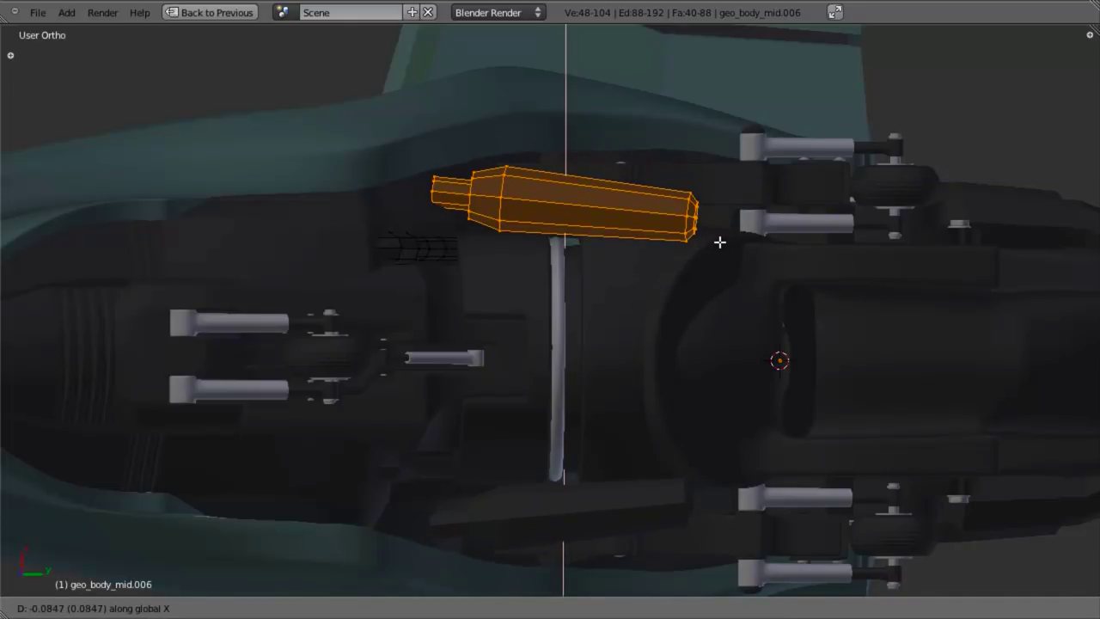
pyautogui.click(719, 241)
pyautogui.moveTo(719, 241); pyautogui.dragTo(653, 461, button='middle')
pyautogui.press('g')
pyautogui.press('x')
pyautogui.click(483, 237)
# Finish editing the mesh and compare the large exhaust and small pipe with the concept painting in the right-side wireframe view
pyautogui.press('KP_3')
pyautogui.press('z')
pyautogui.keyDown('shift'); pyautogui.moveTo(612, 313); pyautogui.dragTo(628, 408, button='middle'); pyautogui.keyUp('shift')
pyautogui.scroll(4, 631, 406)
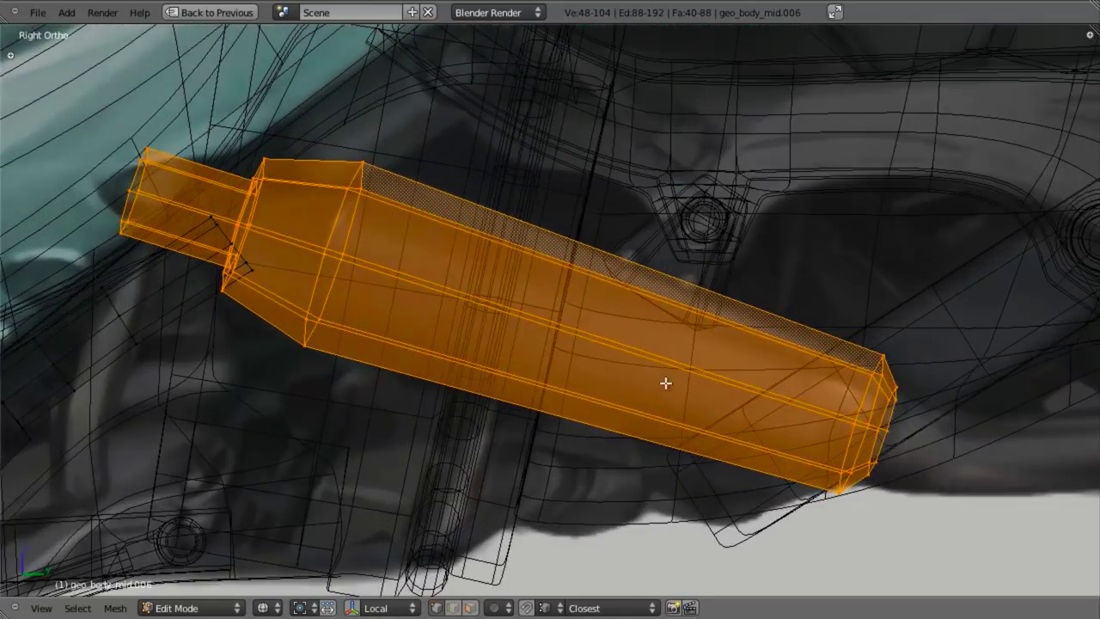
pyautogui.press('z')
pyautogui.press('Tab')
pyautogui.moveTo(608, 273); pyautogui.dragTo(585, 275, button='middle')
pyautogui.moveTo(606, 135); pyautogui.dragTo(559, 318, button='middle')
pyautogui.press('KP_3')
pyautogui.press('z')
pyautogui.scroll(4, 494, 344)
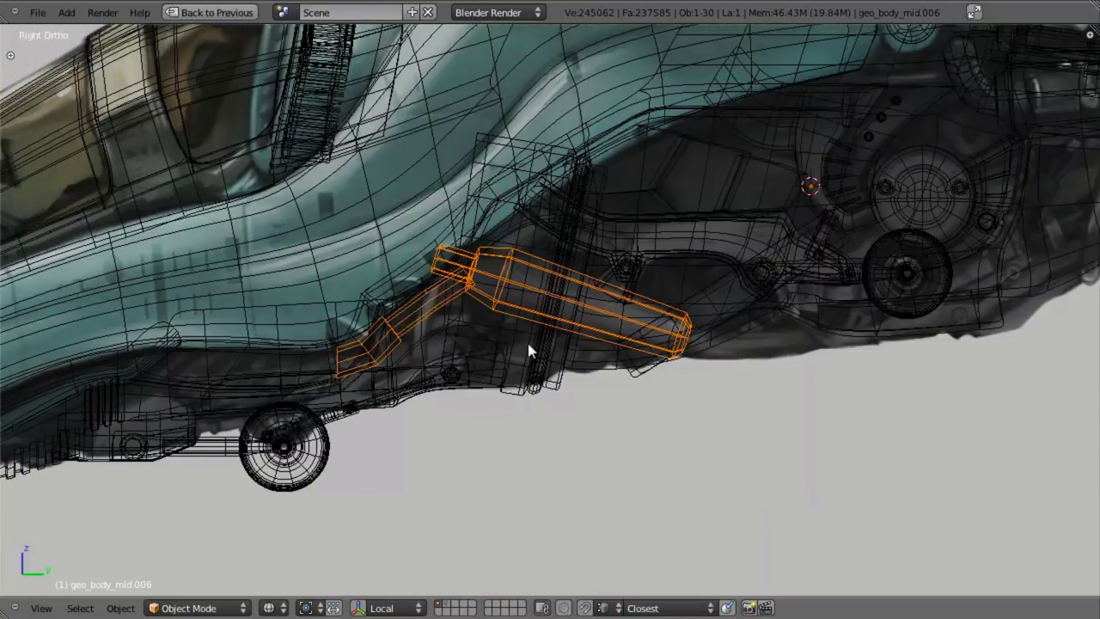
pyautogui.press('z')
pyautogui.scroll(-2, 518, 342)
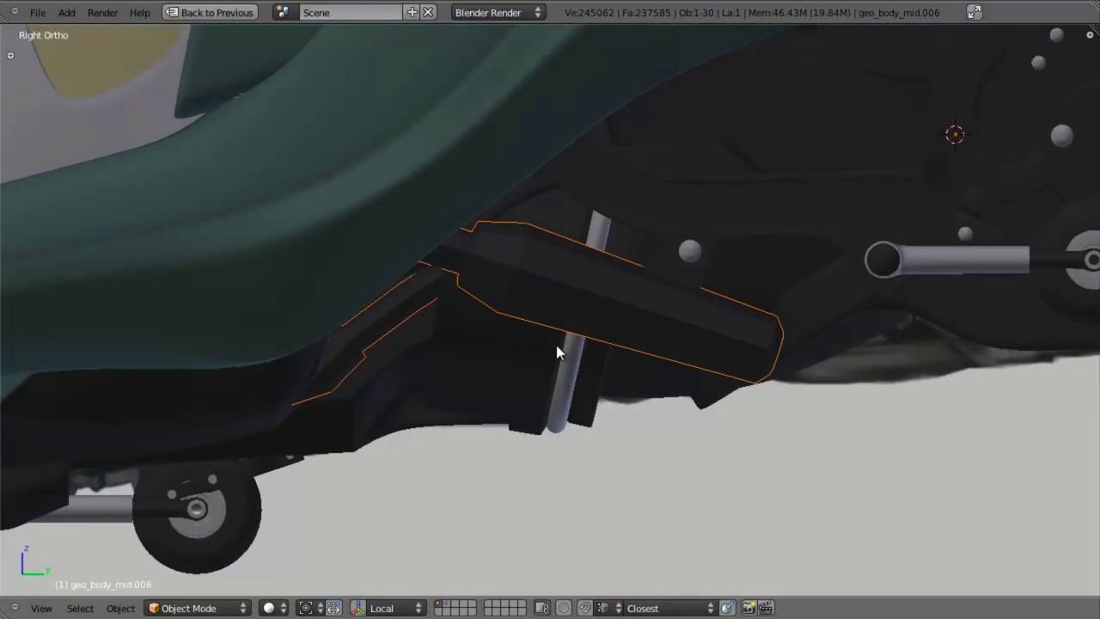
# Add a Subdivision Surface modifier to the pipe object and set its shading to smooth
pyautogui.hotkey('shift', 'space')
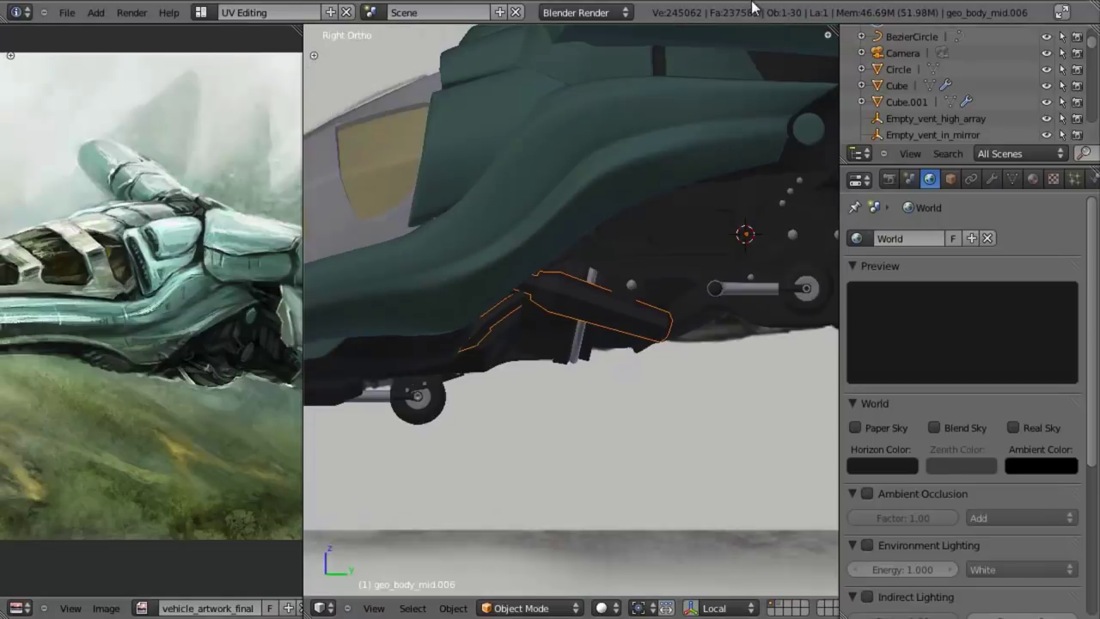
pyautogui.click(993, 177)
pyautogui.click(898, 260)
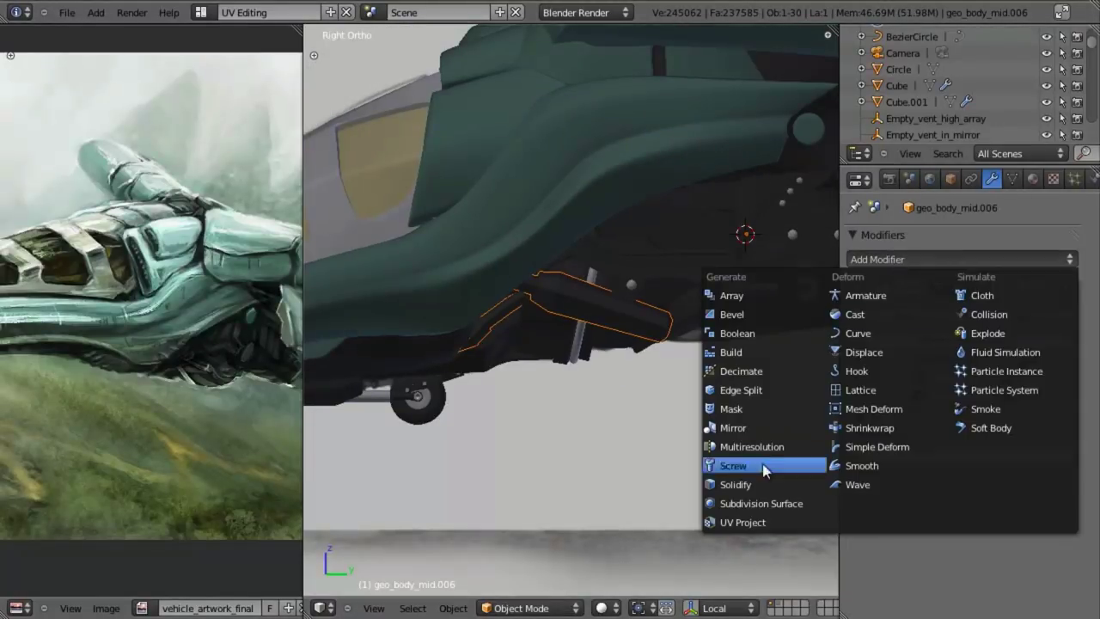
pyautogui.click(768, 503)
pyautogui.press('t')
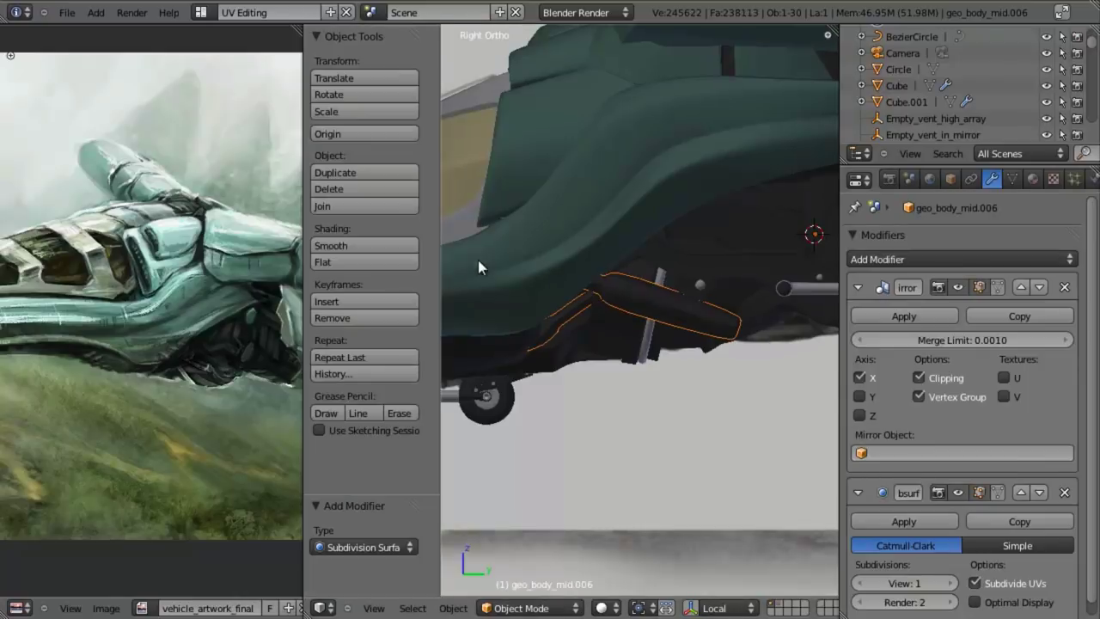
pyautogui.click(340, 245)
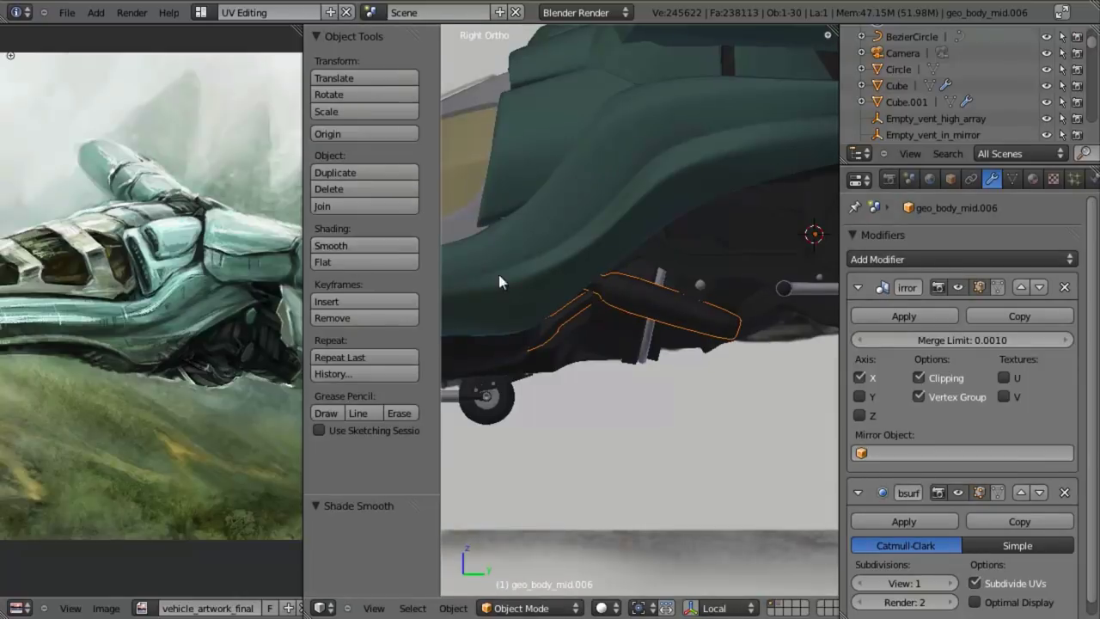
pyautogui.press('t')
pyautogui.scroll(4, 620, 319)
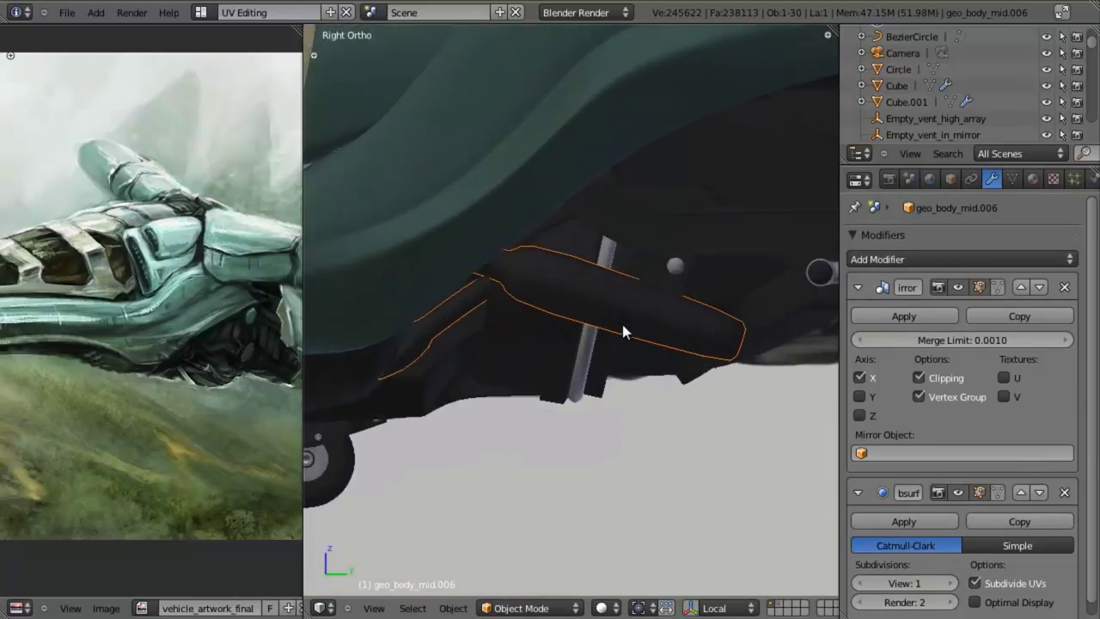
# Set the Subdivision Surface viewport level to 2 with Optimal Display enabled, and save over the existing file
pyautogui.click(948, 582)
pyautogui.click(997, 602)
pyautogui.keyDown('shift'); pyautogui.moveTo(640, 336); pyautogui.dragTo(593, 340, button='middle'); pyautogui.keyUp('shift')
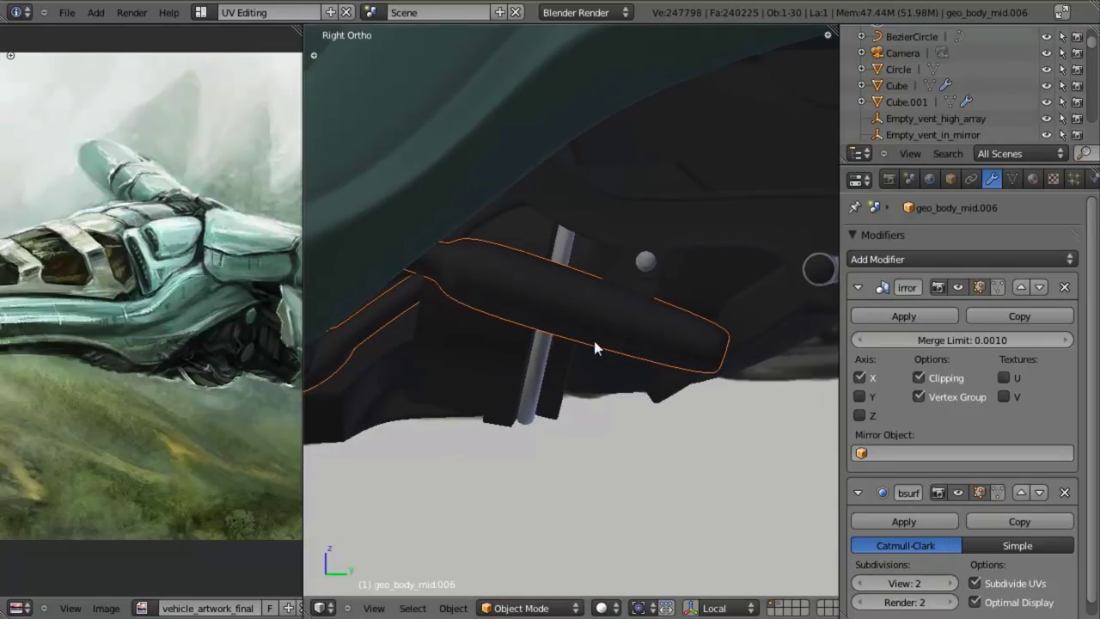
pyautogui.hotkey('ctrl', 's')
pyautogui.click(593, 341)
# Add two supporting edge loops to the small pipe, one close on each side of its collar step
pyautogui.hotkey('shift', 'space')
pyautogui.keyDown('shift'); pyautogui.moveTo(522, 350); pyautogui.dragTo(643, 312, button='middle'); pyautogui.keyUp('shift')
pyautogui.scroll(-1, 635, 368)
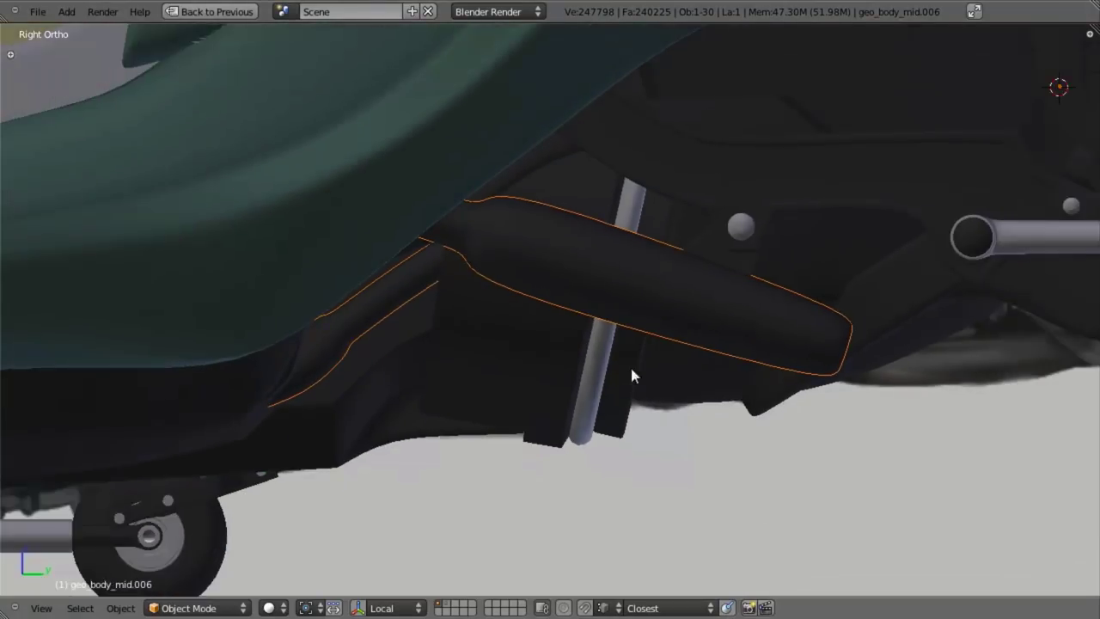
pyautogui.press('Tab')
pyautogui.press('a')
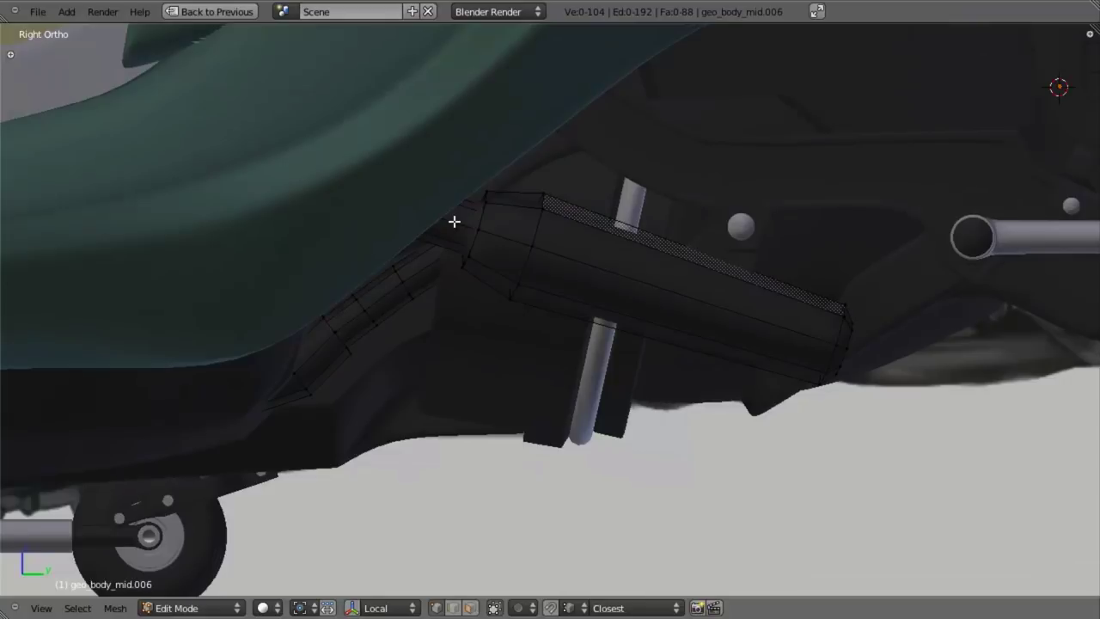
pyautogui.scroll(3, 455, 221)
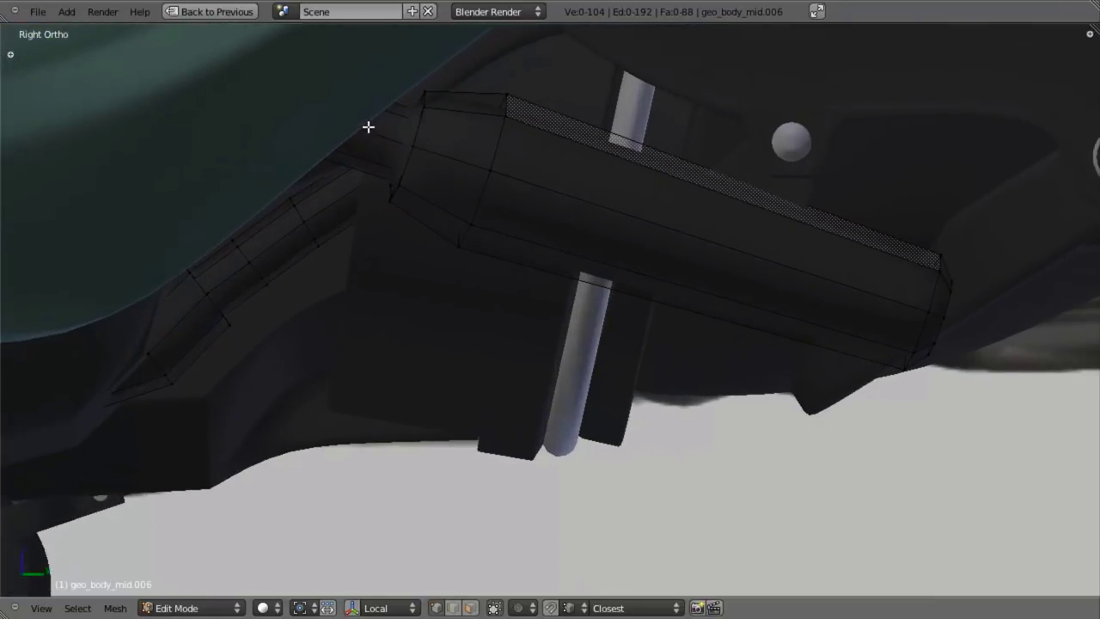
pyautogui.keyDown('shift'); pyautogui.moveTo(360, 125); pyautogui.dragTo(559, 250, button='middle'); pyautogui.keyUp('shift')
pyautogui.scroll(2, 549, 343)
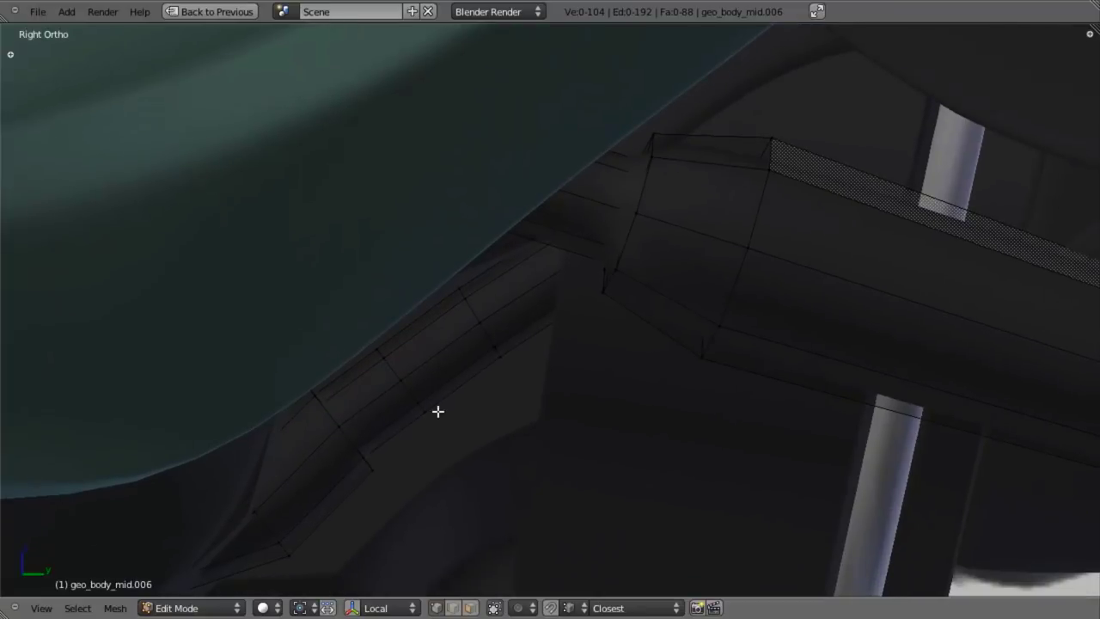
pyautogui.hotkey('ctrl', 'r')
pyautogui.press('Escape')
pyautogui.hotkey('ctrl', 'r')
pyautogui.click(390, 402)
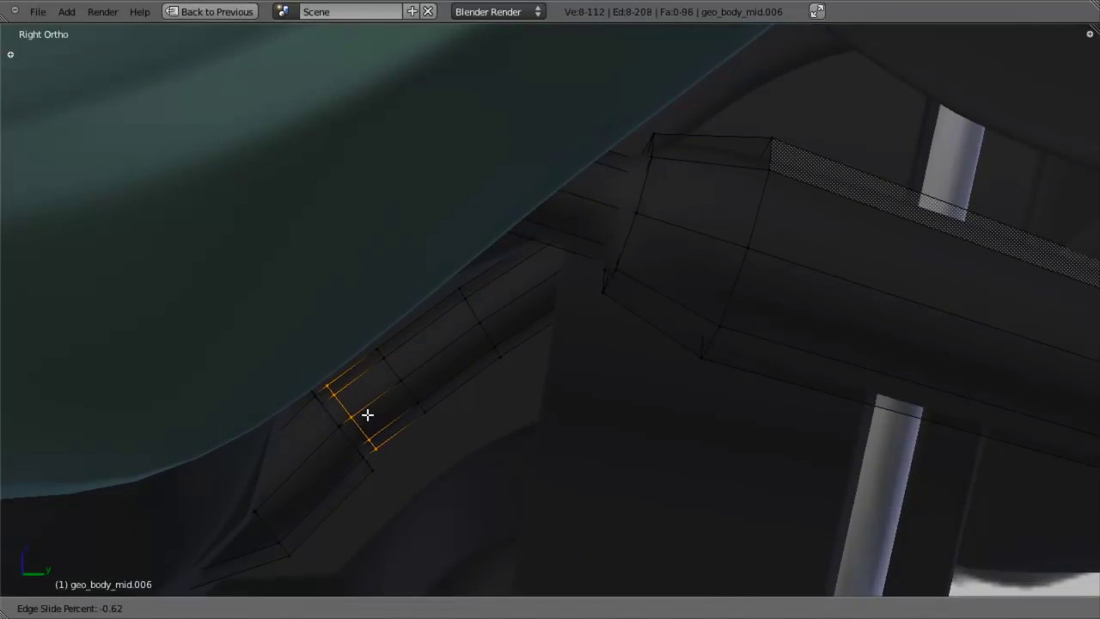
pyautogui.click(359, 417)
pyautogui.hotkey('ctrl', 'r')
pyautogui.click(312, 477)
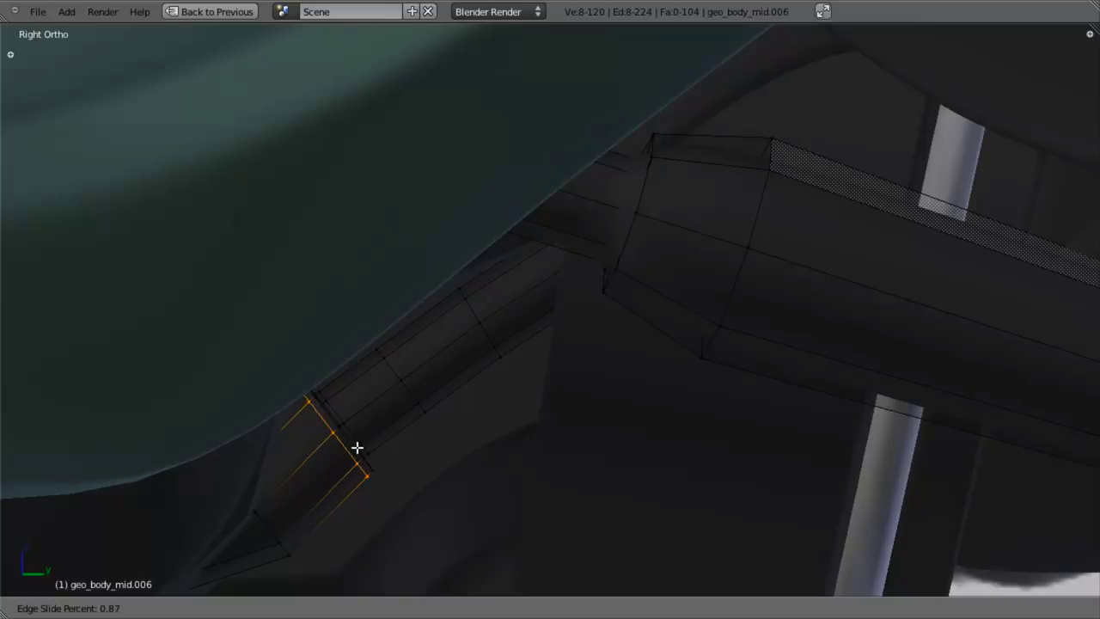
pyautogui.click(356, 442)
# Add edge loops close to both sides of the large exhaust's front shoulder, one on the body and one on the narrow neck
pyautogui.hotkey('ctrl', 'r')
pyautogui.click(699, 175)
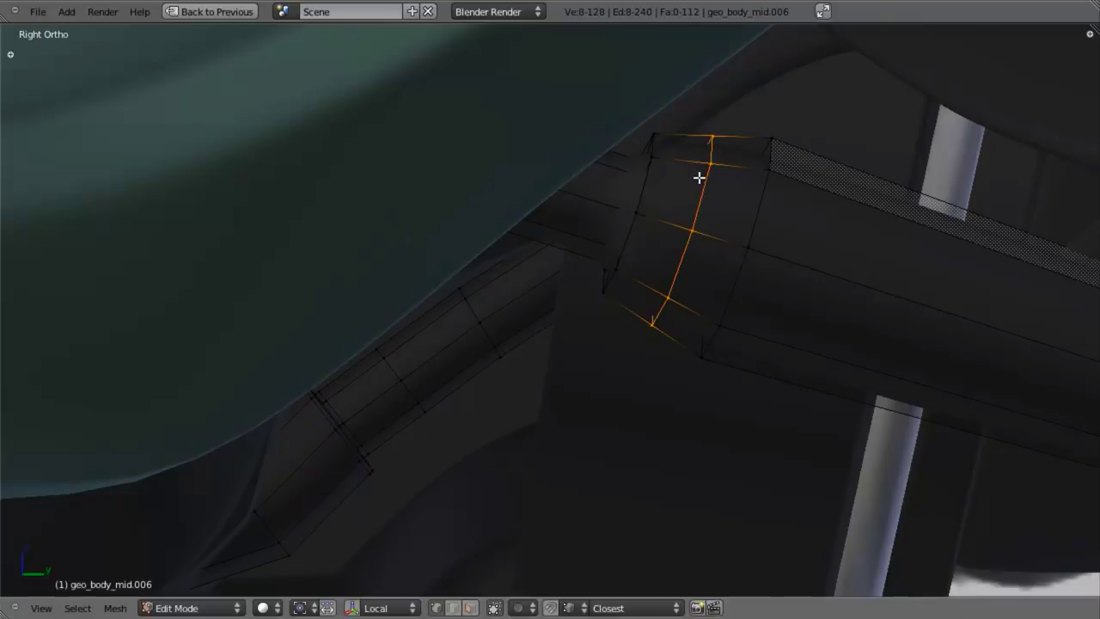
pyautogui.click(646, 165)
pyautogui.hotkey('ctrl', 'r')
pyautogui.click(595, 169)
pyautogui.click(596, 172)
pyautogui.press('g')
pyautogui.press('g')
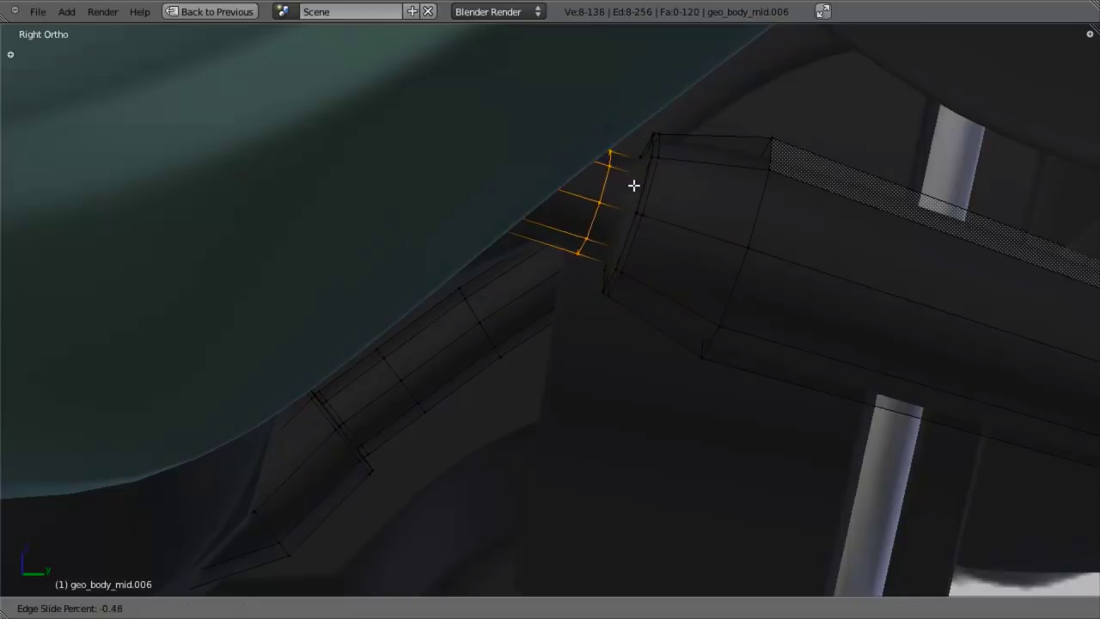
pyautogui.click(655, 196)
pyautogui.press('Tab')
pyautogui.scroll(-3, 575, 333)
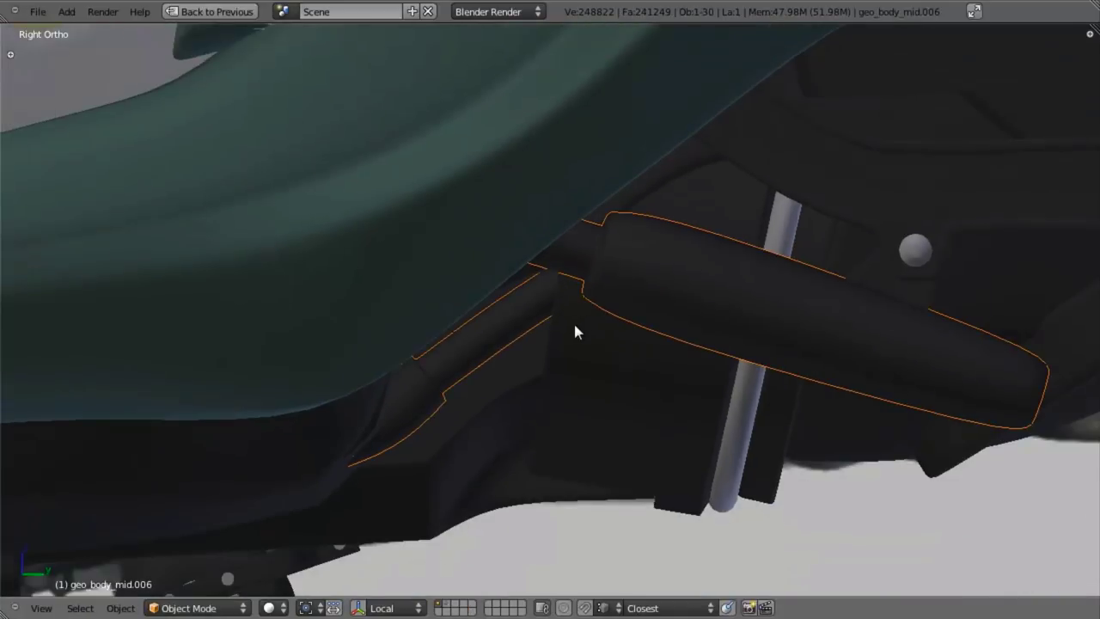
# Crease the edge loop where the large exhaust's narrow neck meets its body
pyautogui.scroll(4, 602, 308)
pyautogui.press('Tab')
pyautogui.moveTo(609, 224); pyautogui.dragTo(676, 204, button='middle')
pyautogui.press('a')
pyautogui.press('z')
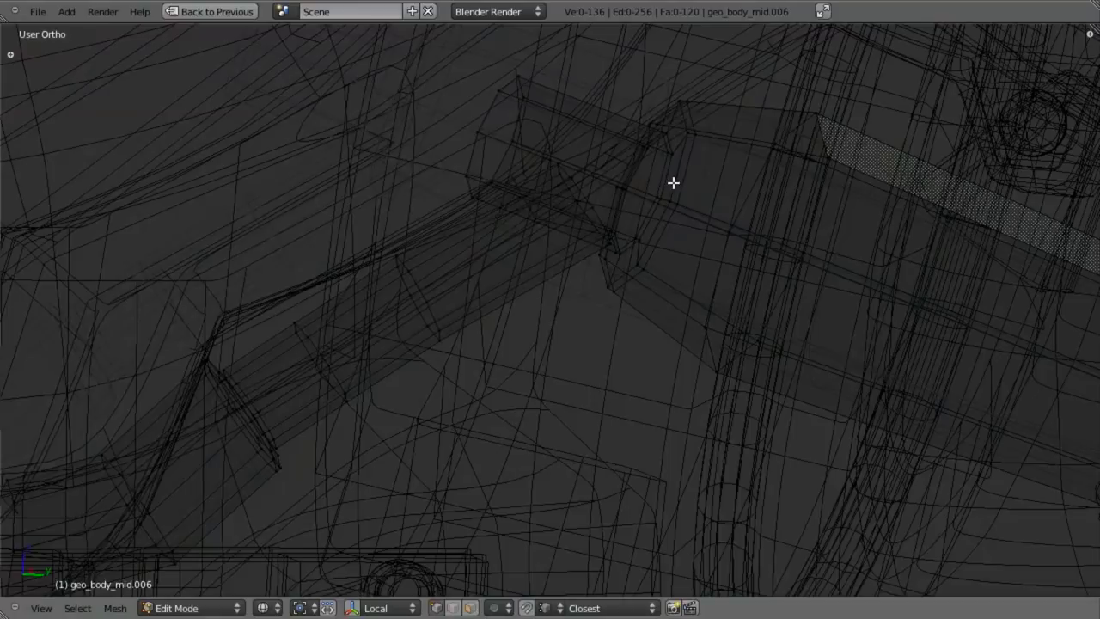
pyautogui.keyDown('alt'); pyautogui.rightClick(667, 175); pyautogui.keyUp('alt')
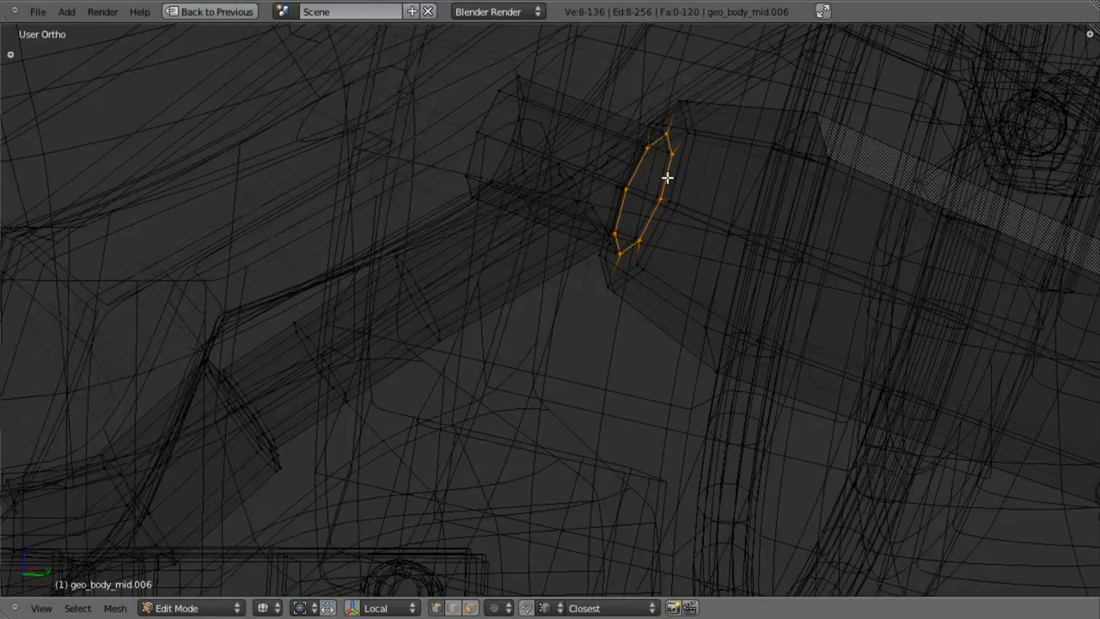
pyautogui.hotkey('shift', 'e')
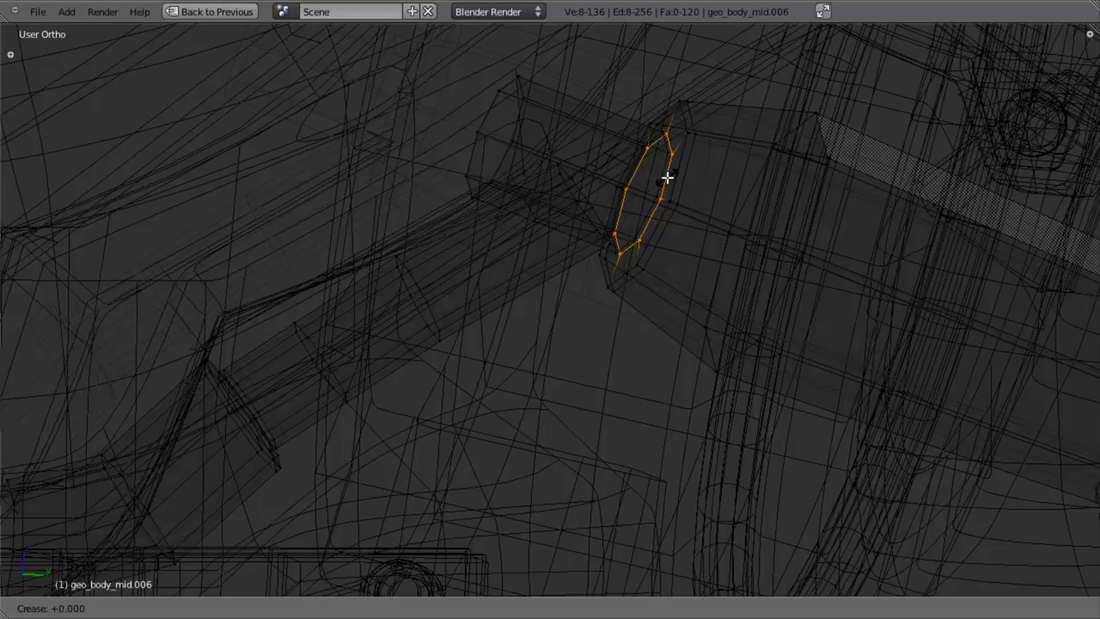
pyautogui.press('Return')
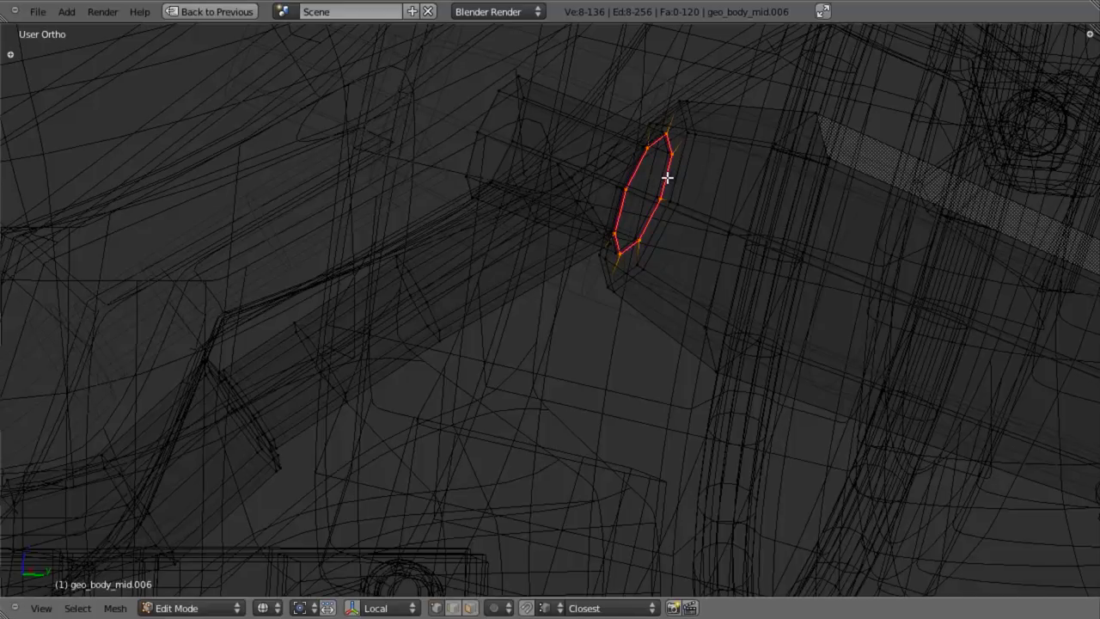
pyautogui.press('z')
pyautogui.press('Tab')
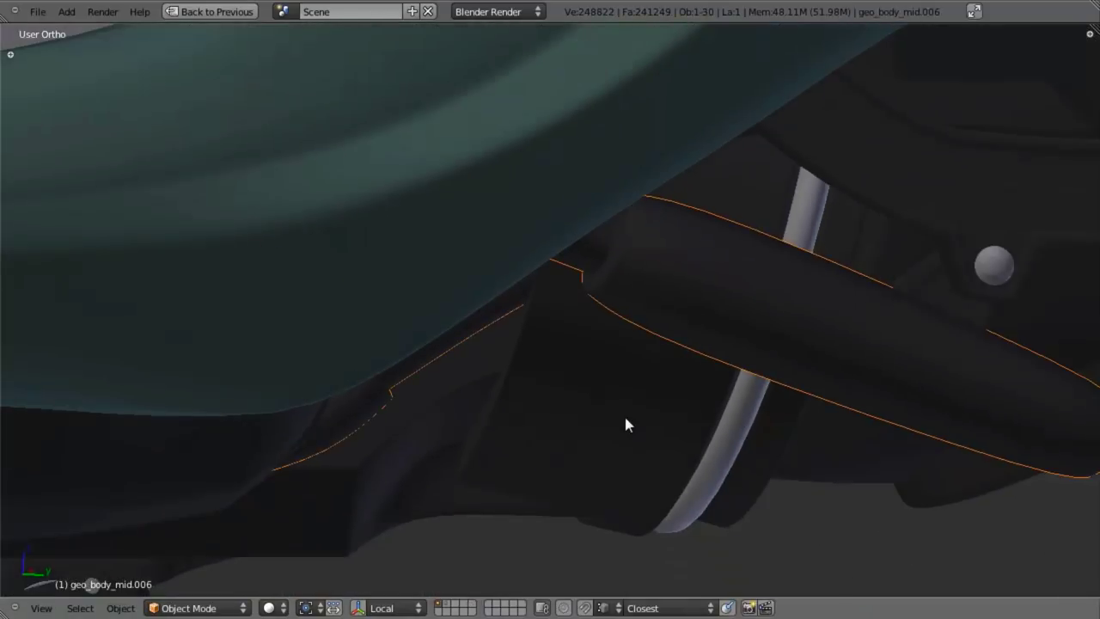
# Inspect the creased joint between the large exhaust's neck and body from several angles
pyautogui.scroll(6, 614, 376)
pyautogui.keyDown('shift'); pyautogui.moveTo(636, 307); pyautogui.dragTo(599, 381, button='middle'); pyautogui.keyUp('shift')
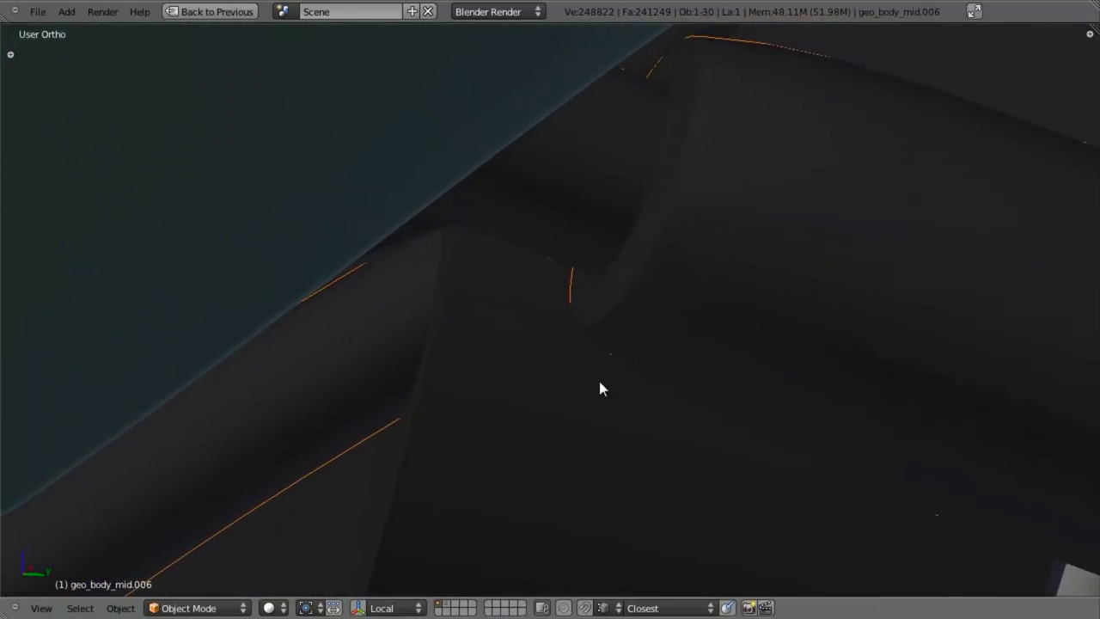
pyautogui.scroll(-4, 598, 381)
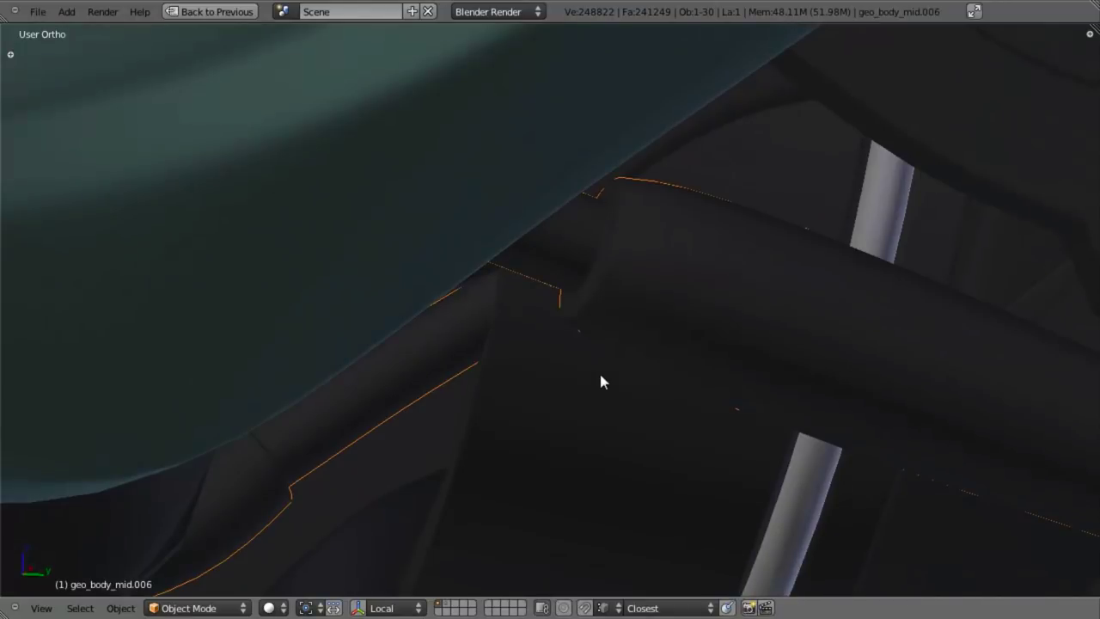
pyautogui.press('Tab')
pyautogui.scroll(2, 633, 192)
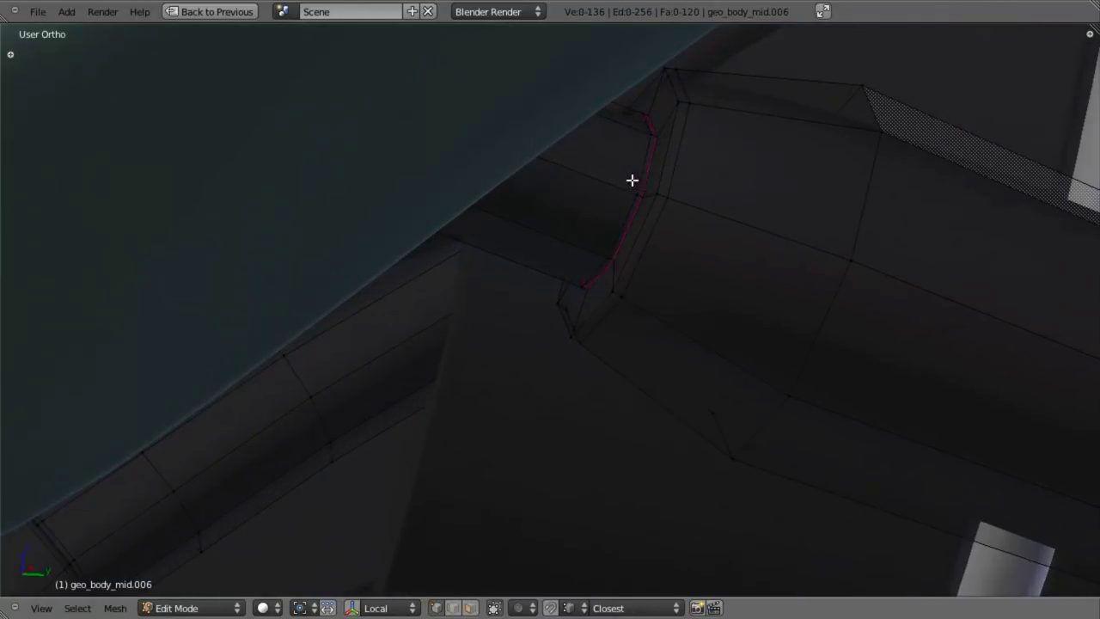
pyautogui.press('Tab')
pyautogui.scroll(-5, 652, 314)
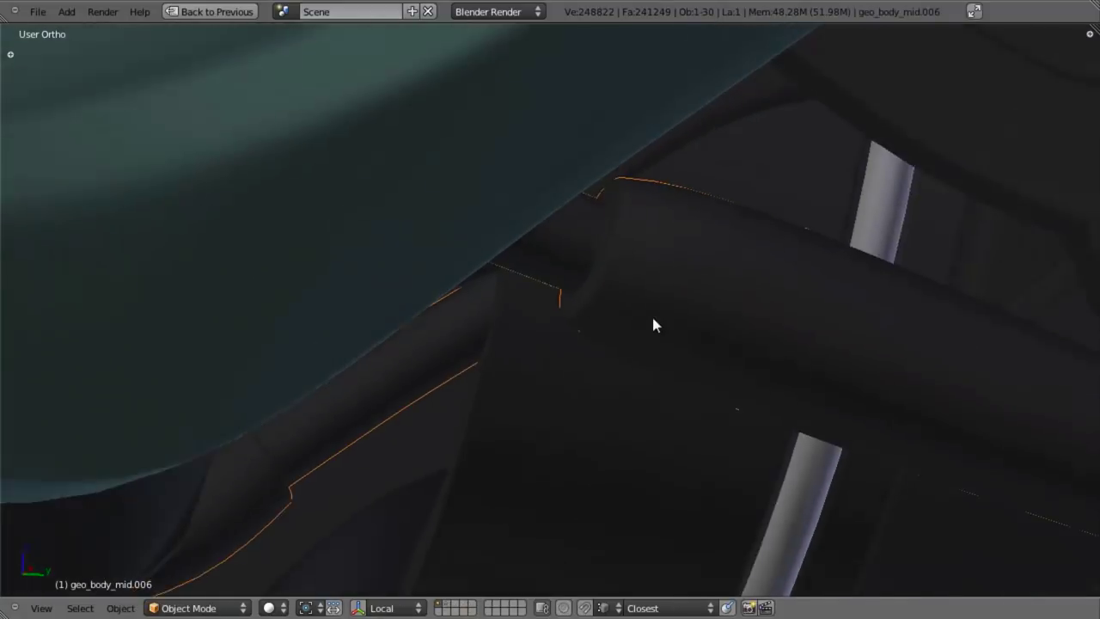
pyautogui.scroll(3, 597, 295)
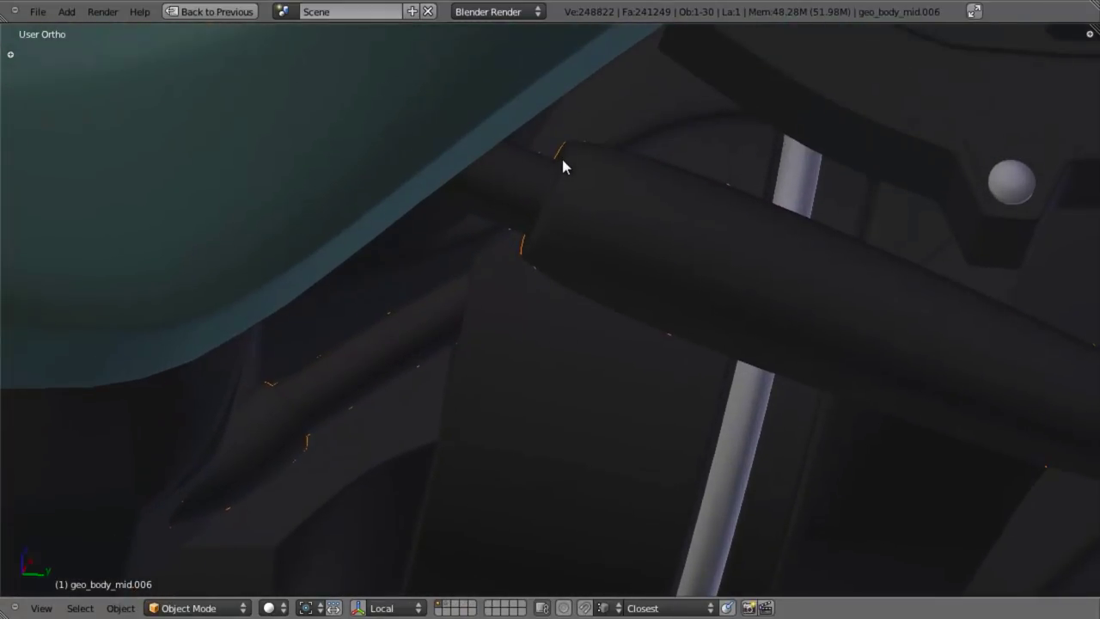
pyautogui.scroll(-2, 609, 184)
pyautogui.scroll(4, 585, 258)
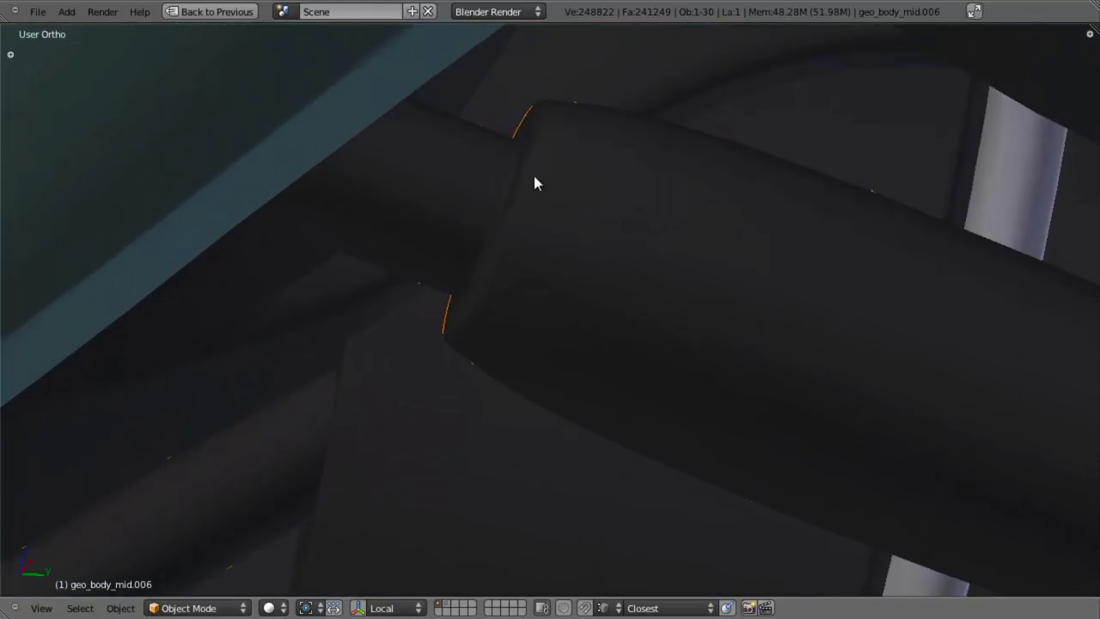
pyautogui.press('KP_3')
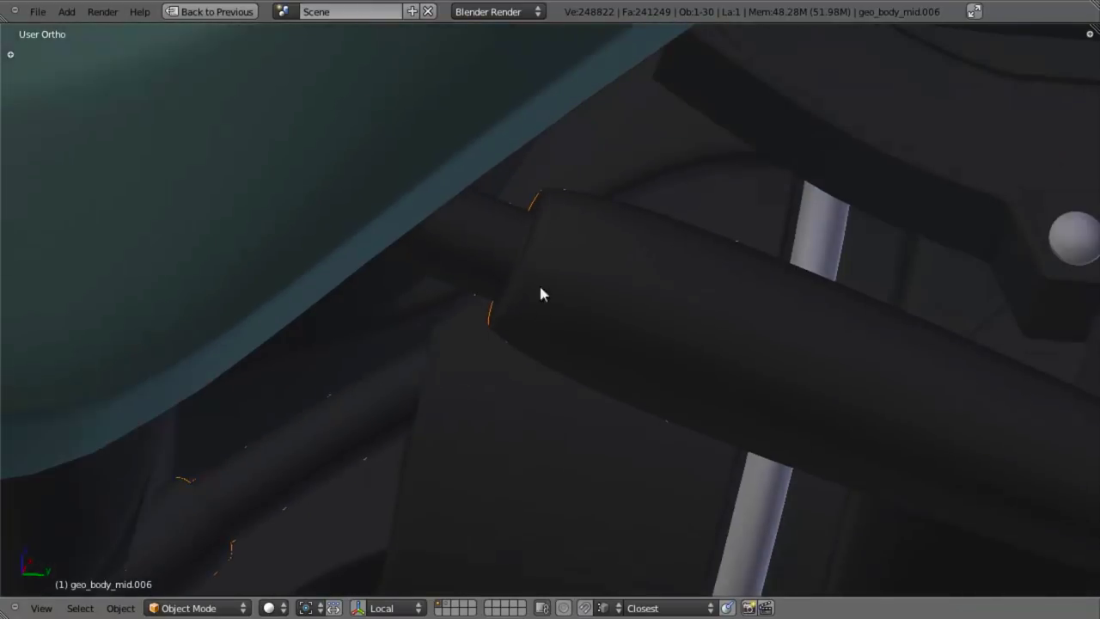
pyautogui.scroll(-3, 574, 369)
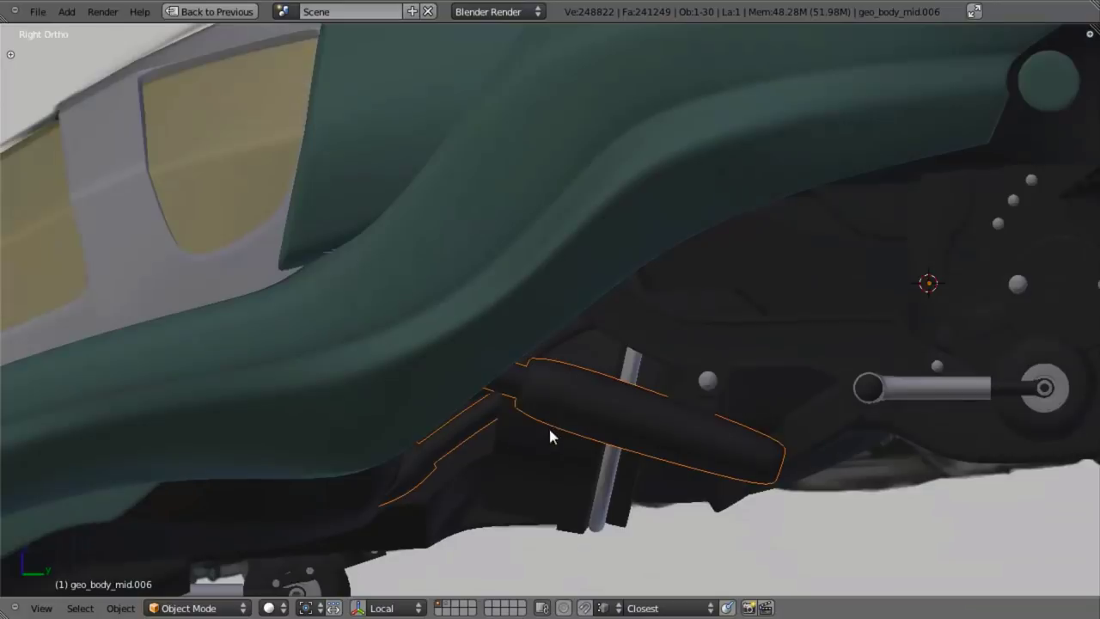
# Crease the small pipe's inner edge loop at the collar step by 1 and finish editing the mesh
pyautogui.scroll(6, 549, 437)
pyautogui.press('Tab')
pyautogui.scroll(2, 439, 424)
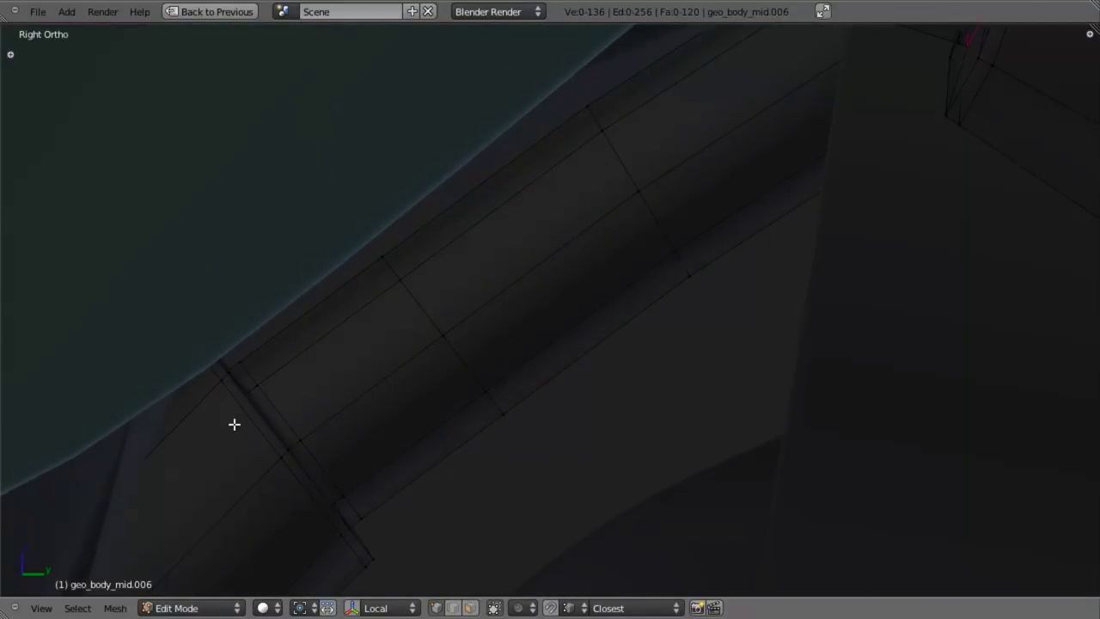
pyautogui.press('z')
pyautogui.keyDown('alt'); pyautogui.rightClick(262, 408); pyautogui.keyUp('alt')
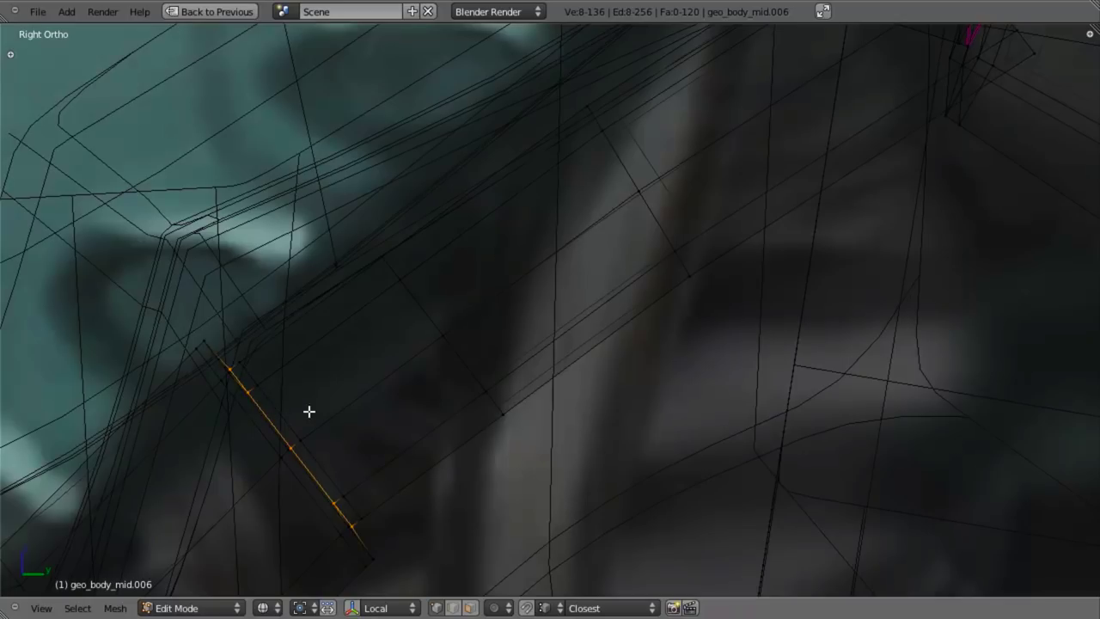
pyautogui.hotkey('shift', 'e')
pyautogui.write('1')
pyautogui.press('Return')
pyautogui.press('z')
pyautogui.scroll(-3, 370, 369)
pyautogui.press('Tab')
# Examine the smoothed small pipe and large exhaust from an angle and from the right side
pyautogui.moveTo(427, 330); pyautogui.dragTo(400, 344, button='middle')
pyautogui.scroll(-3, 494, 361)
pyautogui.scroll(-3, 499, 363)
pyautogui.moveTo(500, 363); pyautogui.dragTo(638, 280, button='middle')
pyautogui.press('KP_3')
pyautogui.scroll(-1, 673, 348)
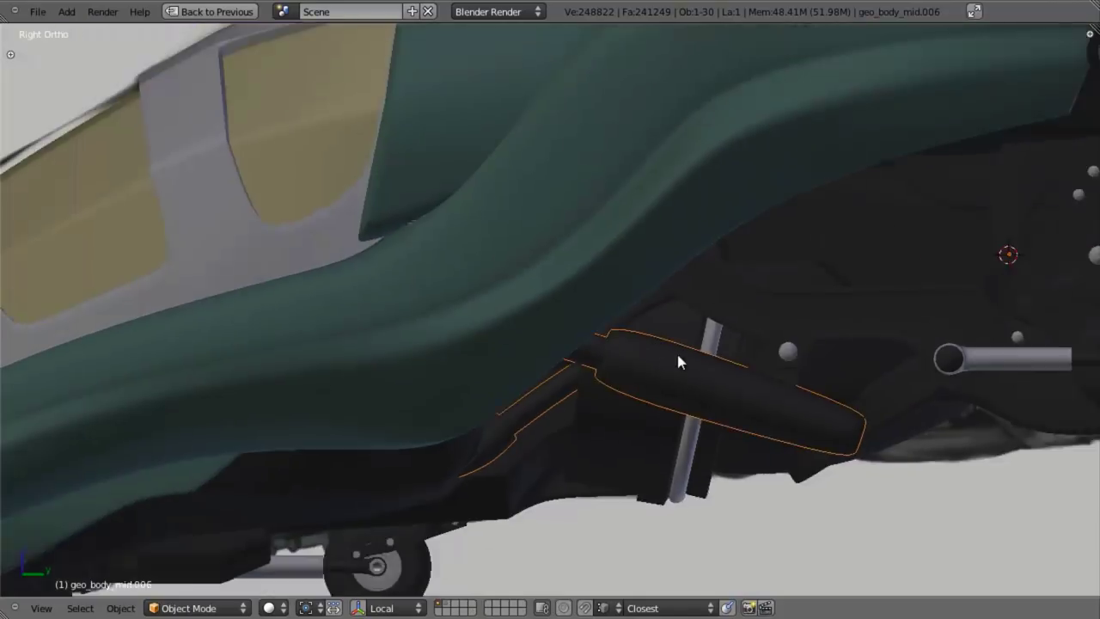
pyautogui.keyDown('shift'); pyautogui.moveTo(675, 354); pyautogui.dragTo(611, 317, button='middle'); pyautogui.keyUp('shift')
pyautogui.scroll(-2, 611, 317)
pyautogui.scroll(3, 616, 327)
# Add an edge loop around the large exhaust's tapered front section, slid close to the shoulder where the main cylinder starts
pyautogui.press('a')
pyautogui.keyDown('shift'); pyautogui.moveTo(655, 399); pyautogui.dragTo(383, 475, button='middle'); pyautogui.keyUp('shift')
pyautogui.scroll(3, 382, 472)
pyautogui.rightClick(258, 320)
pyautogui.press('Tab')
pyautogui.press('z')
pyautogui.moveTo(444, 383)
pyautogui.keyDown('shift'); pyautogui.mouseDown(button='middle')
pyautogui.moveTo(575, 349)
pyautogui.moveTo(432, 300)
pyautogui.mouseUp(button='middle'); pyautogui.keyUp('shift')
pyautogui.press('z')
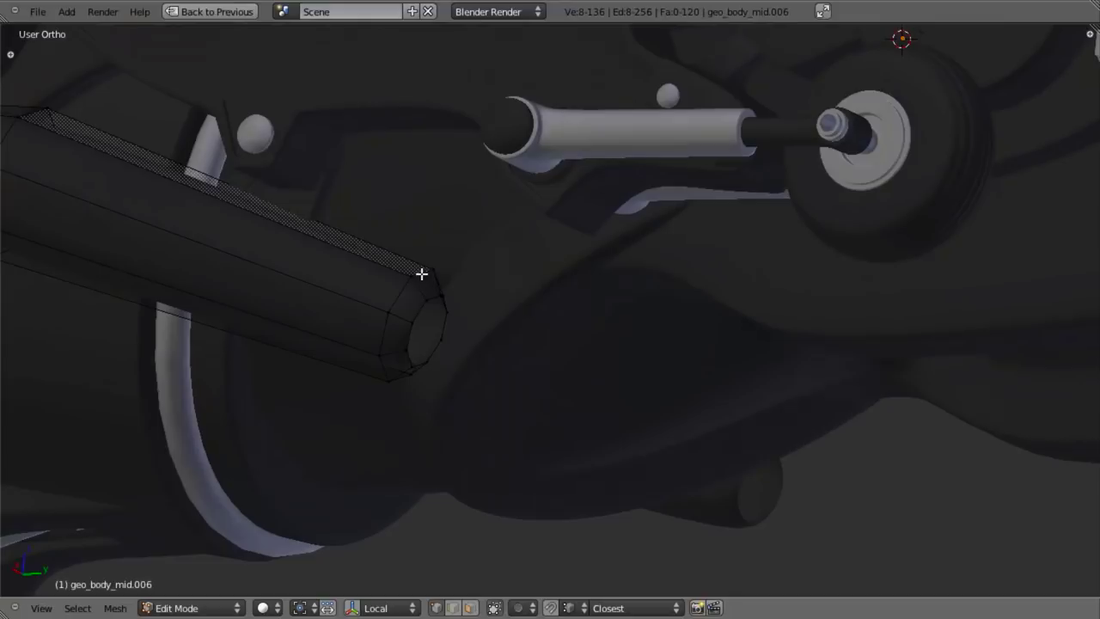
pyautogui.moveTo(430, 310); pyautogui.dragTo(426, 212, button='middle')
pyautogui.moveTo(264, 148); pyautogui.dragTo(318, 192, button='middle')
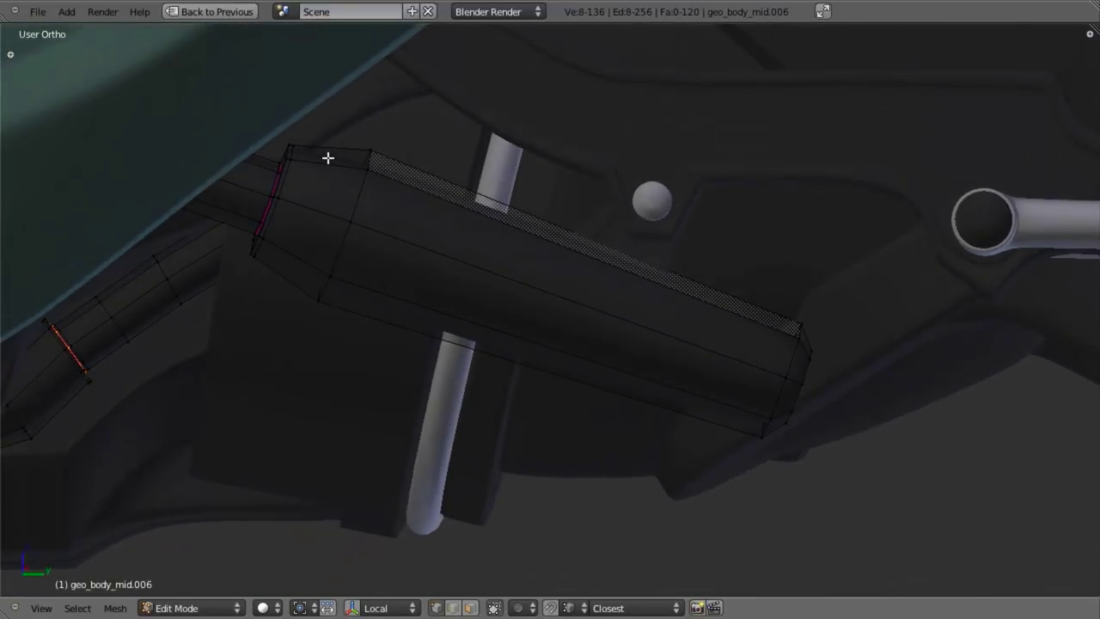
pyautogui.hotkey('ctrl', 'r')
pyautogui.click(319, 158)
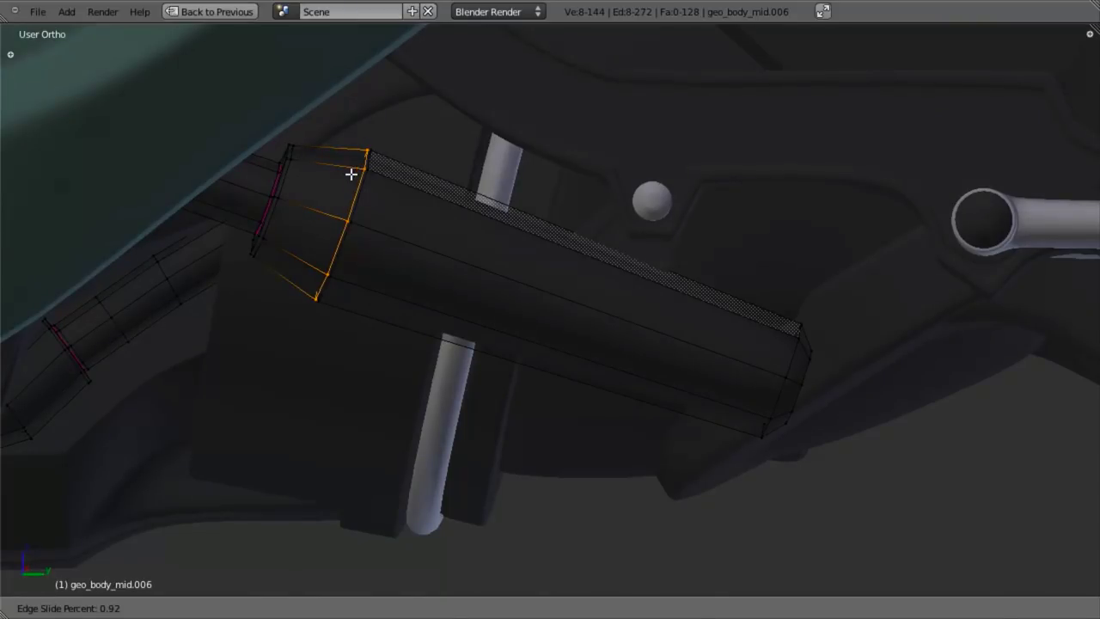
pyautogui.click(353, 177)
pyautogui.press('Tab')
pyautogui.press('Tab')
# Add an edge loop around the large exhaust's beveled rear tip, slid close to the end of the main cylinder
pyautogui.hotkey('ctrl', 'r')
pyautogui.press('Escape')
pyautogui.hotkey('ctrl', 'r')
pyautogui.click(801, 344)
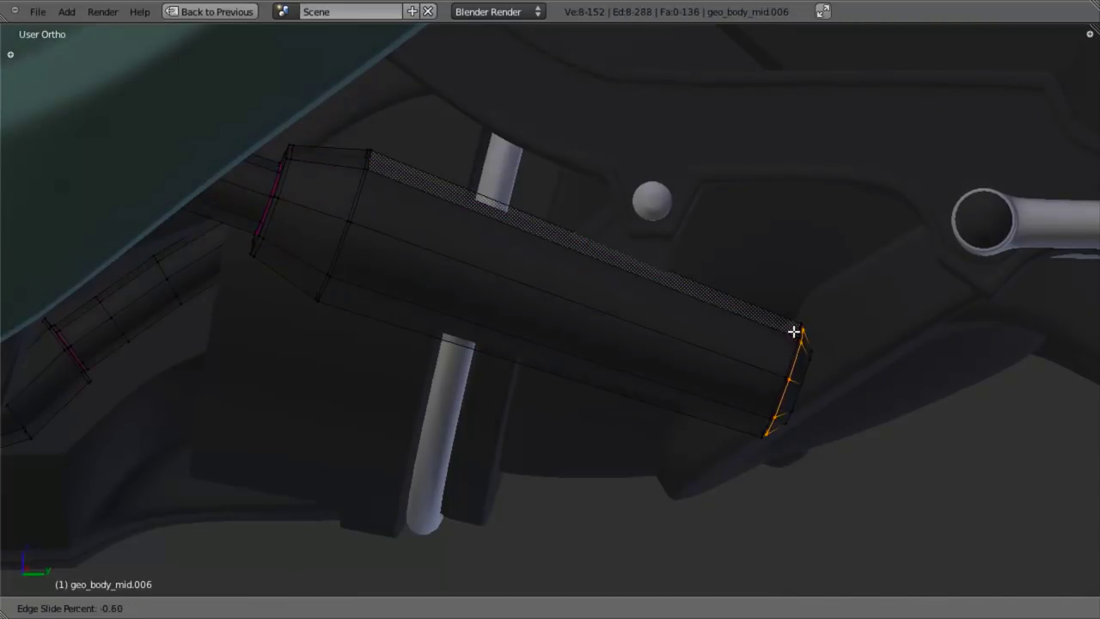
pyautogui.click(793, 331)
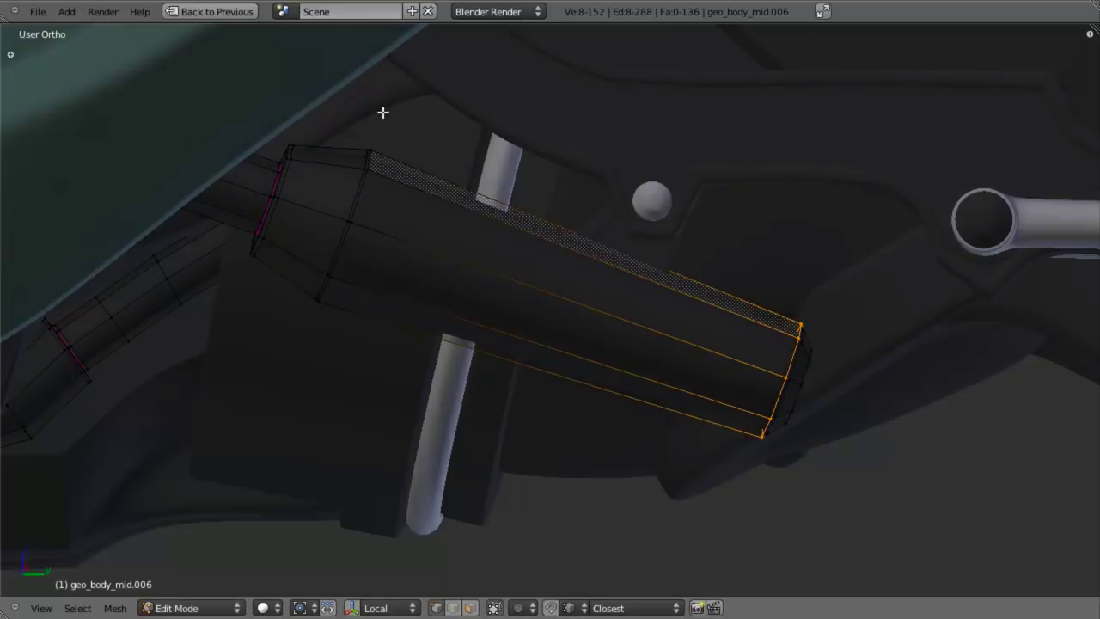
# Crease the edge loop at the rear end of the large exhaust's main cylinder by 0.9
pyautogui.moveTo(635, 257)
pyautogui.mouseDown(button='middle')
pyautogui.moveTo(584, 249)
pyautogui.moveTo(650, 264)
pyautogui.mouseUp(button='middle')
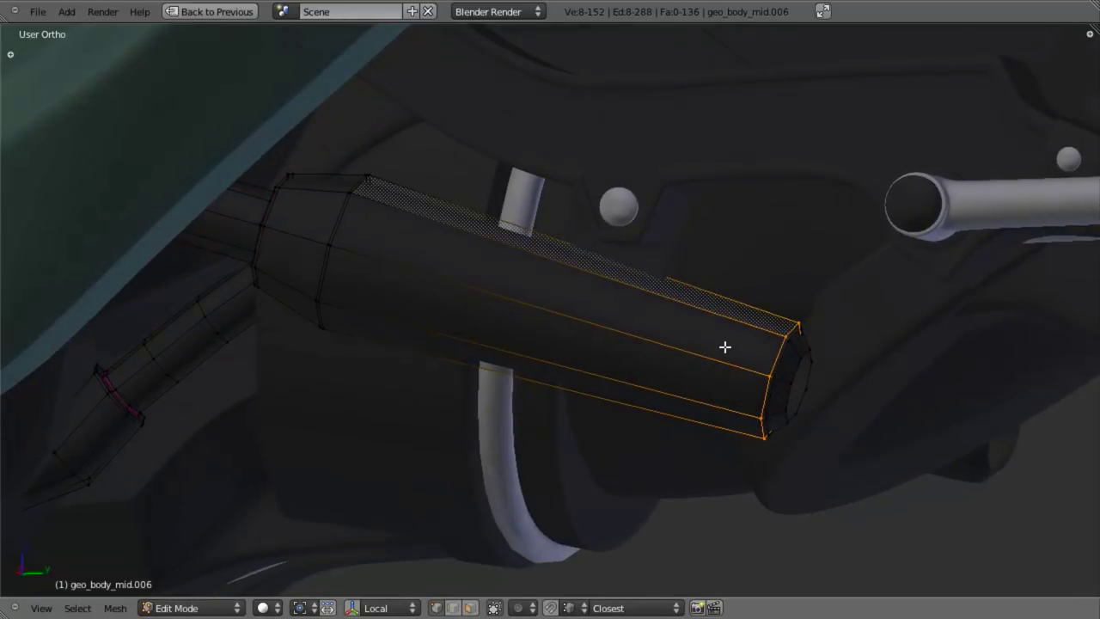
pyautogui.hotkey('shift', 'e')
pyautogui.write('.9')
pyautogui.press('Return')
pyautogui.press('Tab')
pyautogui.moveTo(700, 359); pyautogui.dragTo(511, 341, button='middle')
# Crease the edge loop at the large exhaust's front shoulder by 1 and check the smoothed shape
pyautogui.press('Tab')
pyautogui.keyDown('alt'); pyautogui.rightClick(321, 230); pyautogui.keyUp('alt')
pyautogui.hotkey('shift', 'e')
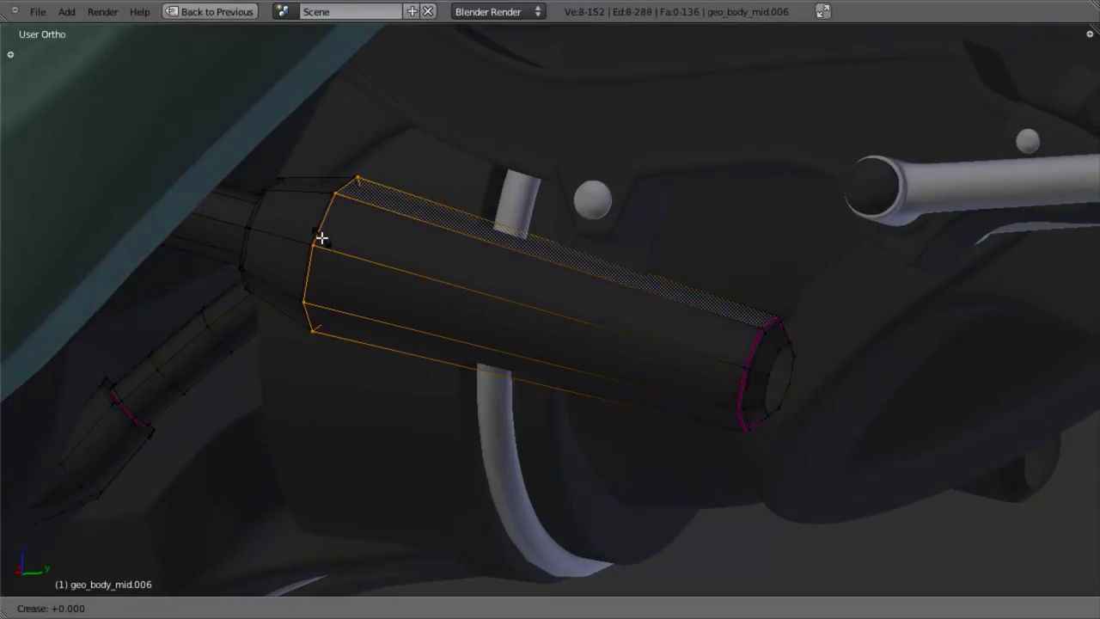
pyautogui.write('1')
pyautogui.press('Return')
pyautogui.press('Tab')
pyautogui.scroll(3, 449, 282)
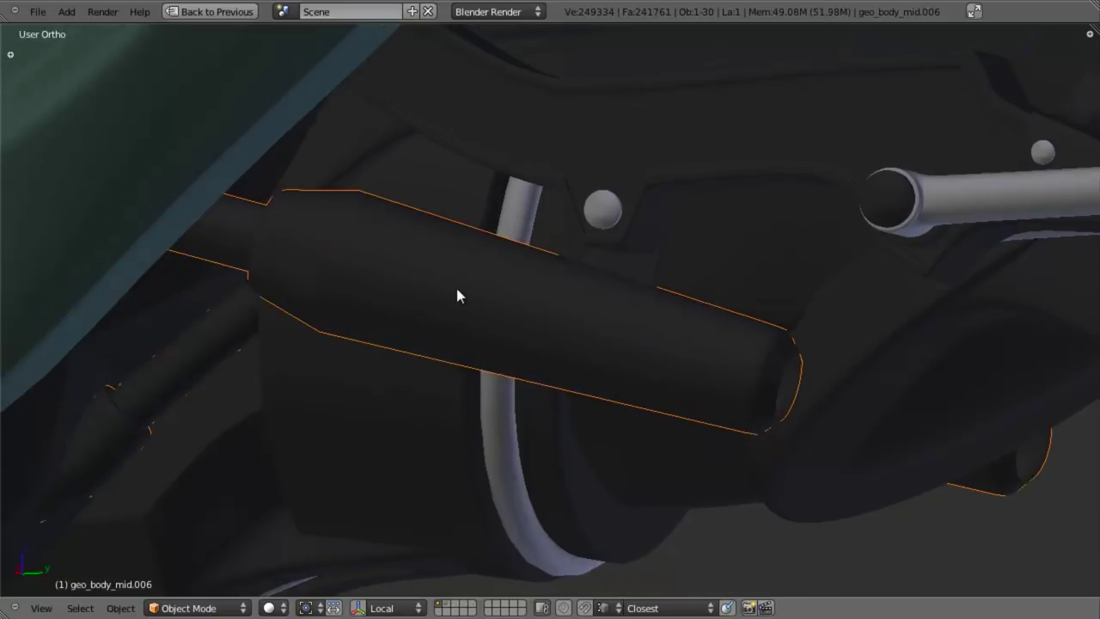
pyautogui.moveTo(489, 298); pyautogui.dragTo(522, 300, button='middle')
pyautogui.press('Tab')
pyautogui.press('Tab')
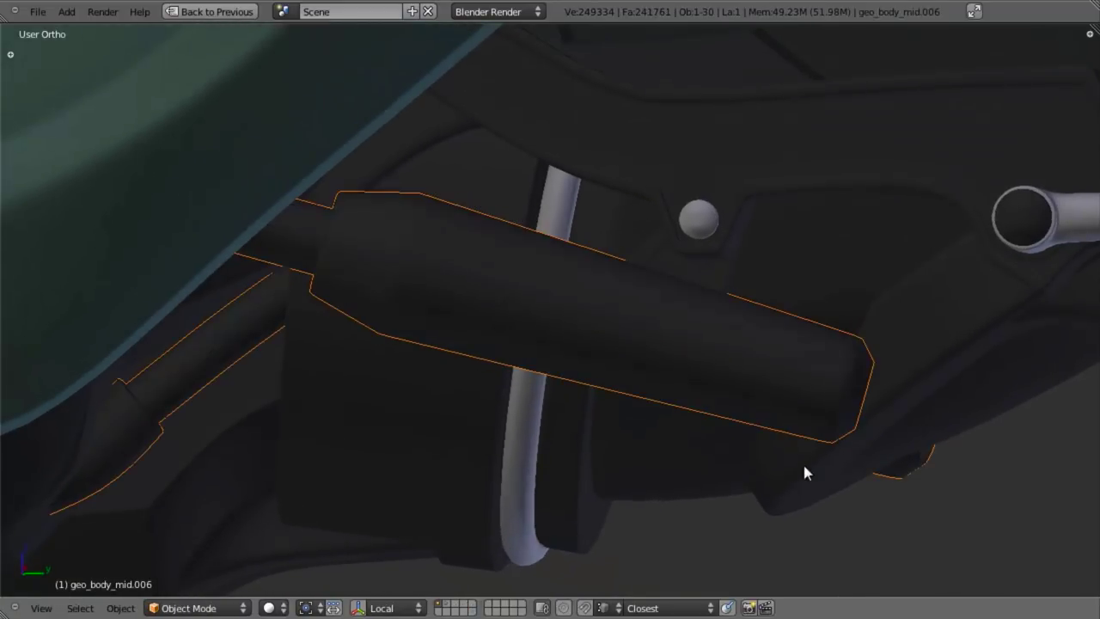
# Add two edge loops around the large exhaust's main cylinder, one beside each of its creased front and rear edges
pyautogui.press('Tab')
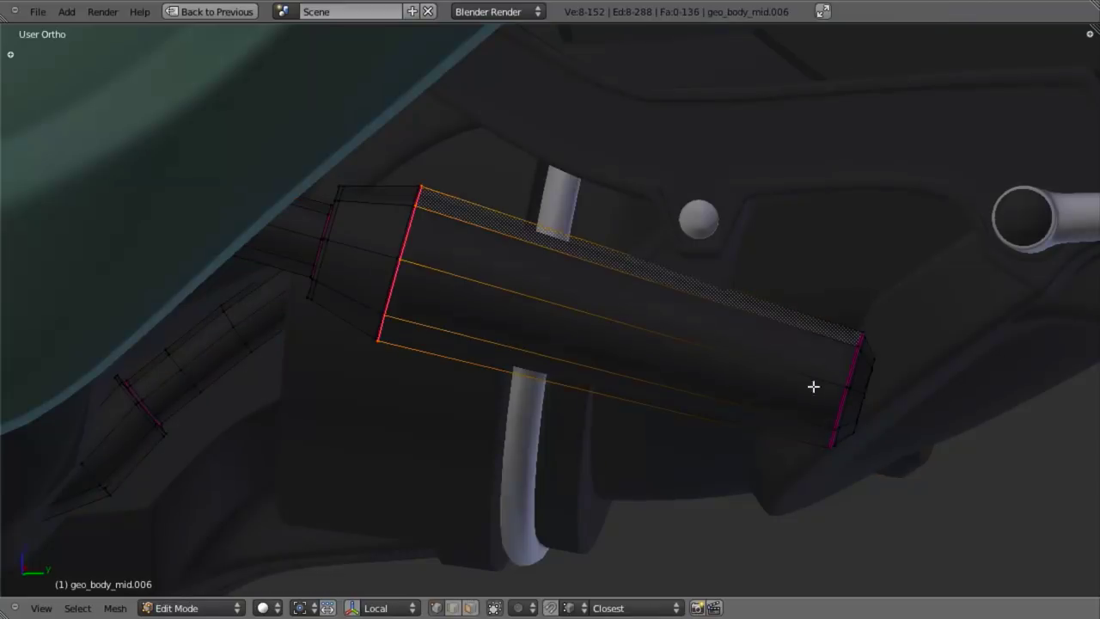
pyautogui.press('a')
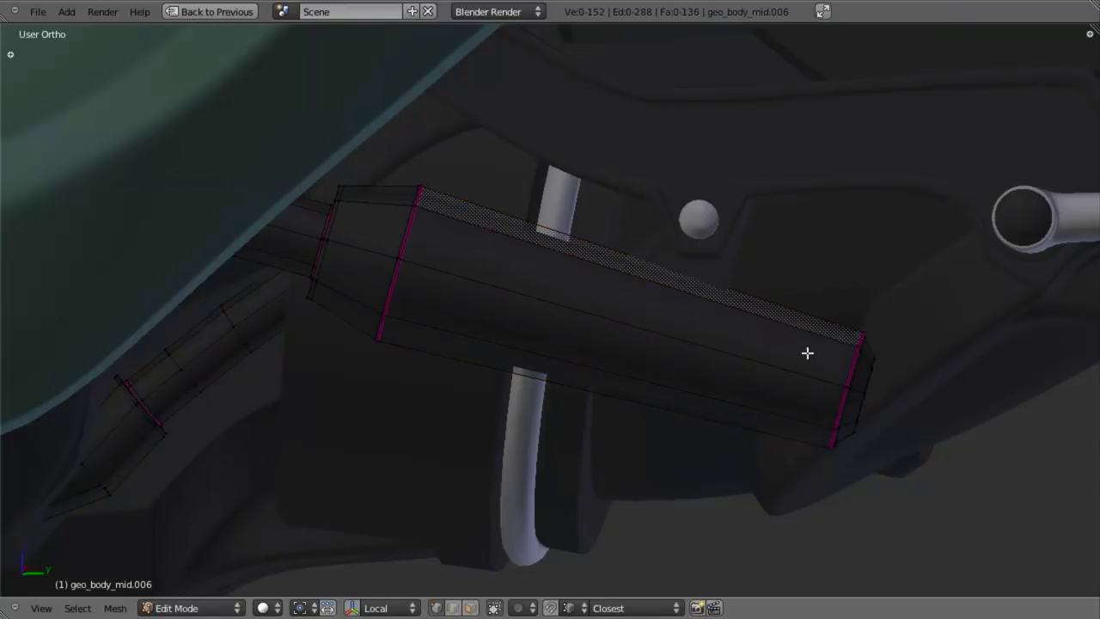
pyautogui.hotkey('ctrl', 'r')
pyautogui.click(542, 316)
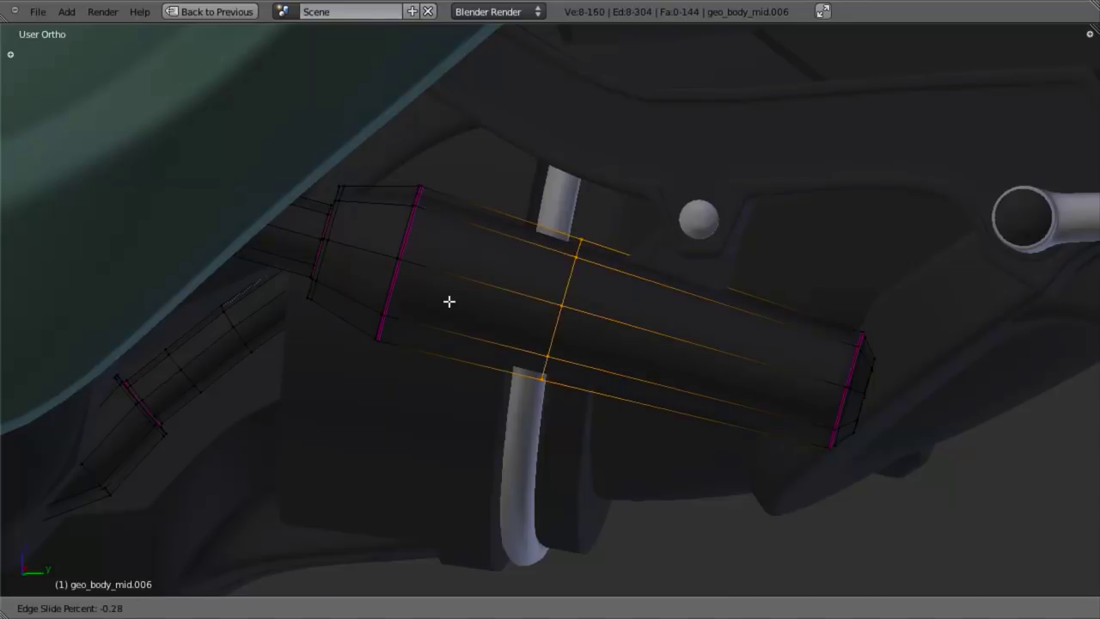
pyautogui.click(326, 266)
pyautogui.hotkey('ctrl', 'r')
pyautogui.click(664, 336)
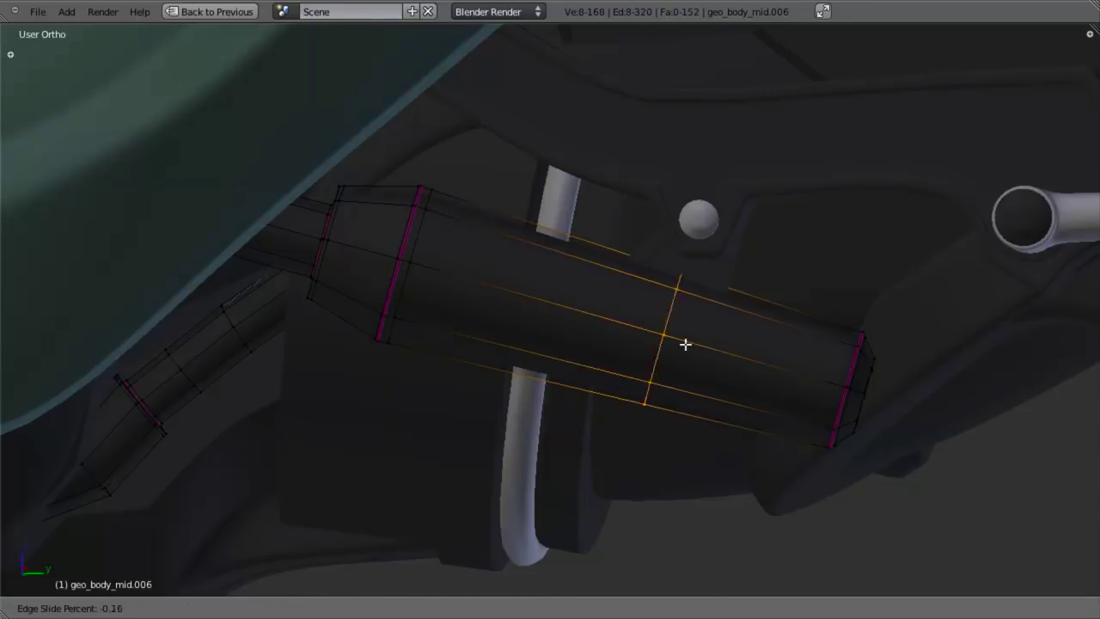
pyautogui.click(813, 396)
pyautogui.press('Tab')
# Compare the wireframe of the lower mid-body parts with the concept painting from the right side
pyautogui.moveTo(659, 456); pyautogui.dragTo(489, 46, button='middle')
pyautogui.press('a')
pyautogui.press('KP_3')
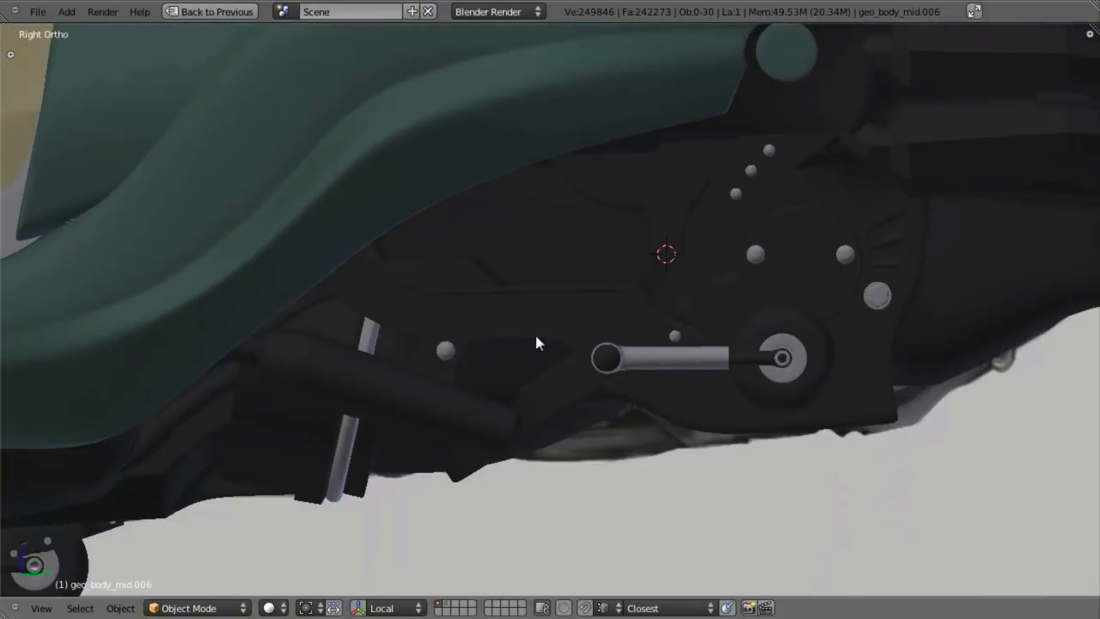
pyautogui.press('z')
pyautogui.scroll(3, 521, 428)
pyautogui.keyDown('shift'); pyautogui.moveTo(513, 469); pyautogui.dragTo(513, 385, button='middle'); pyautogui.keyUp('shift')
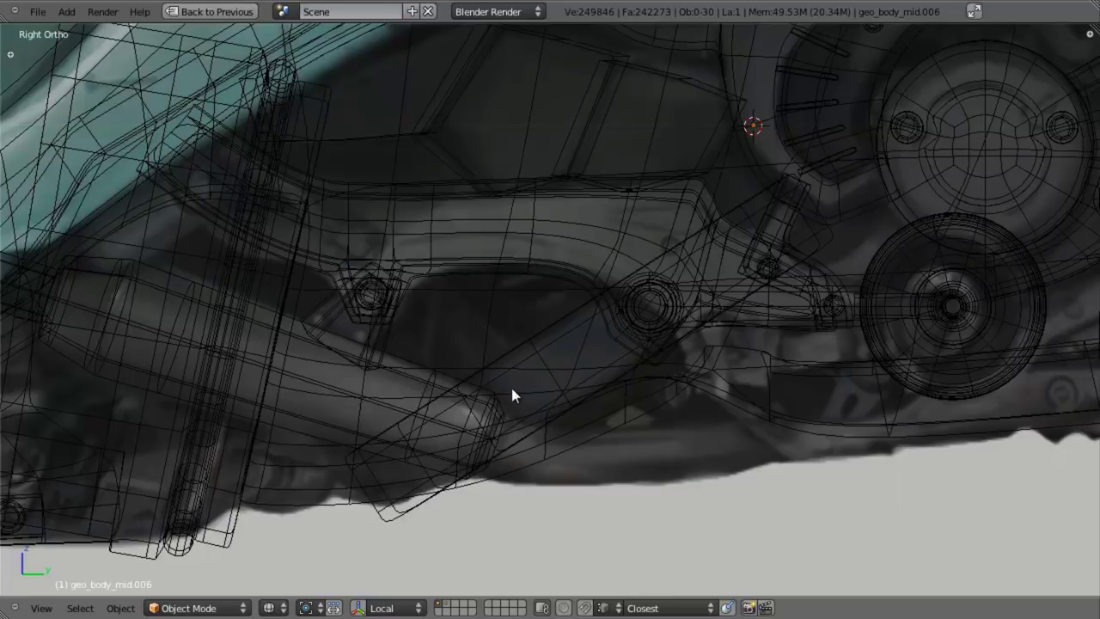
pyautogui.scroll(-2, 630, 325)
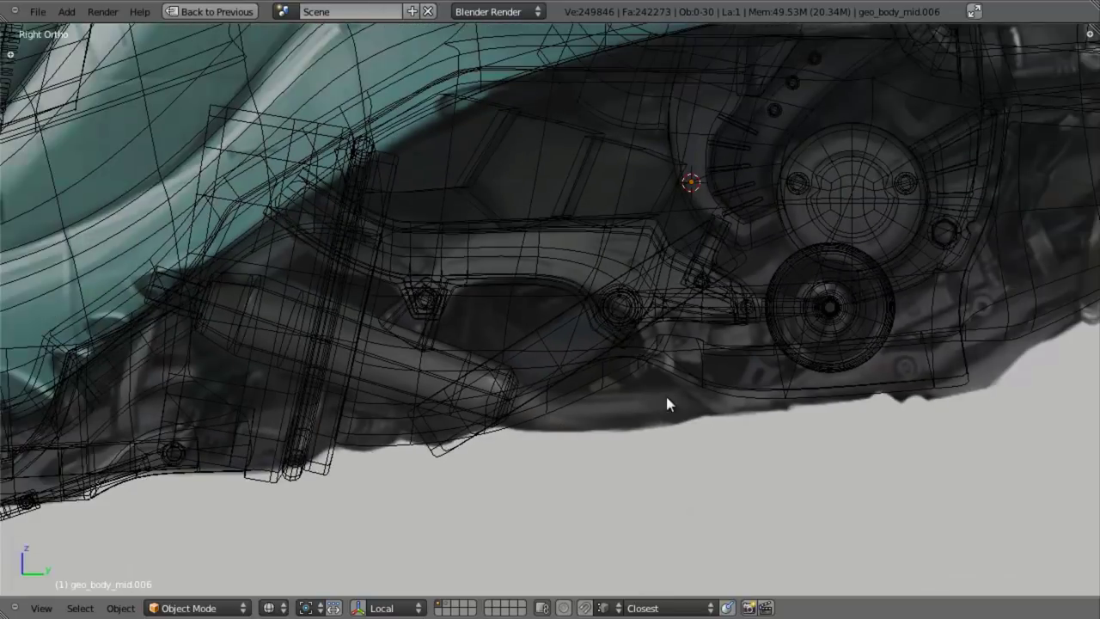
pyautogui.scroll(-2, 702, 392)
# Save the scene over the existing file 04_02_mid_engine_partC.blend
pyautogui.hotkey('ctrl', 's')
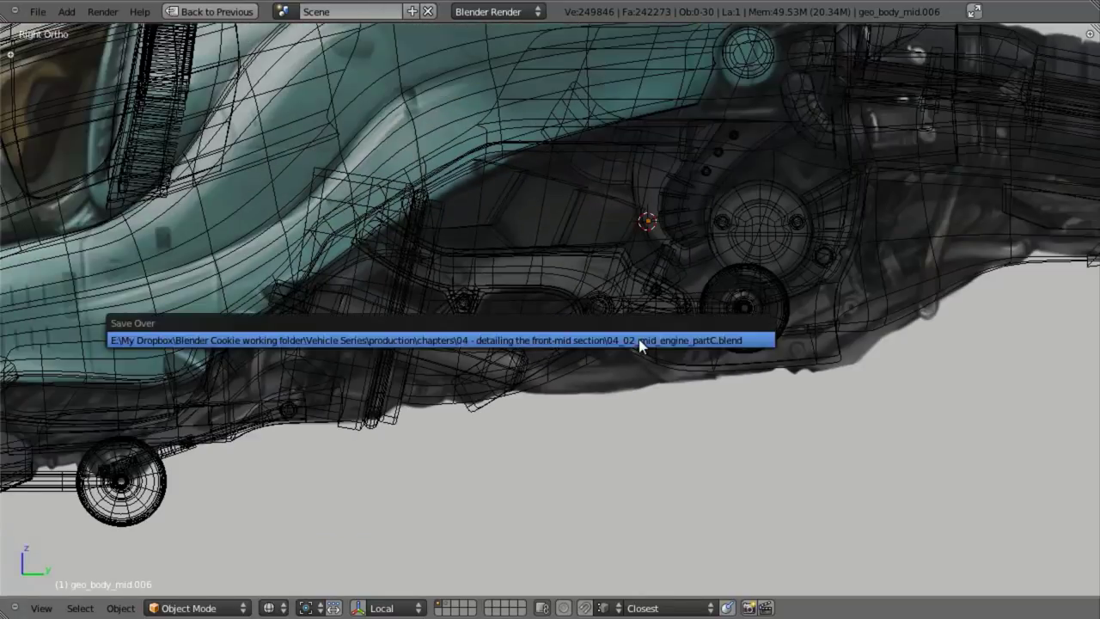
pyautogui.click(638, 339)
pyautogui.scroll(2, 639, 339)
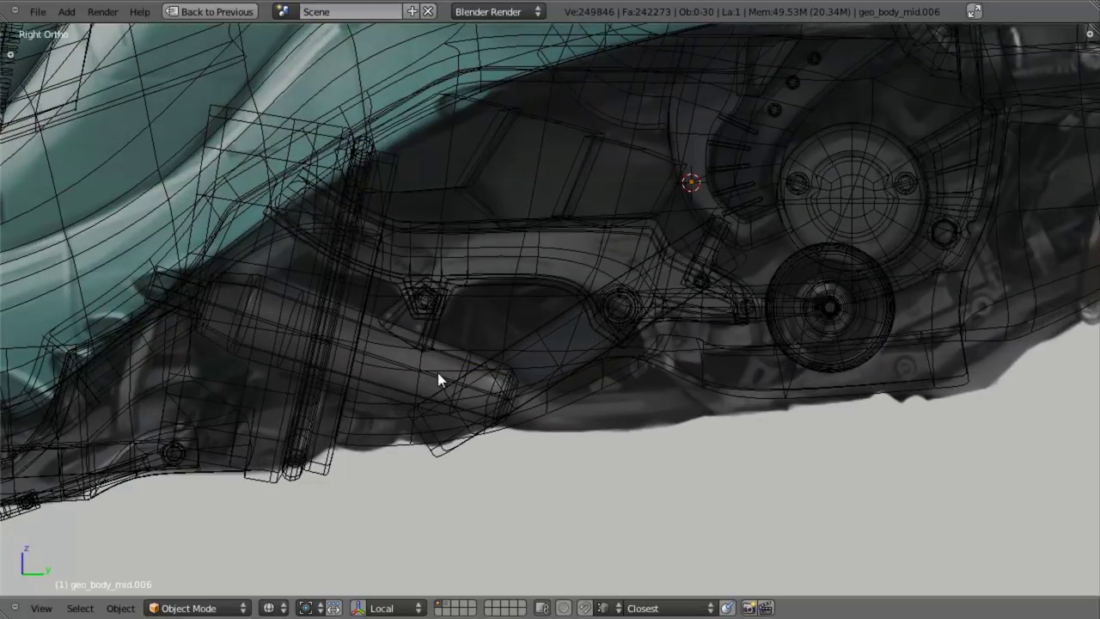
pyautogui.keyDown('shift'); pyautogui.moveTo(678, 391); pyautogui.dragTo(644, 403, button='middle'); pyautogui.keyUp('shift')
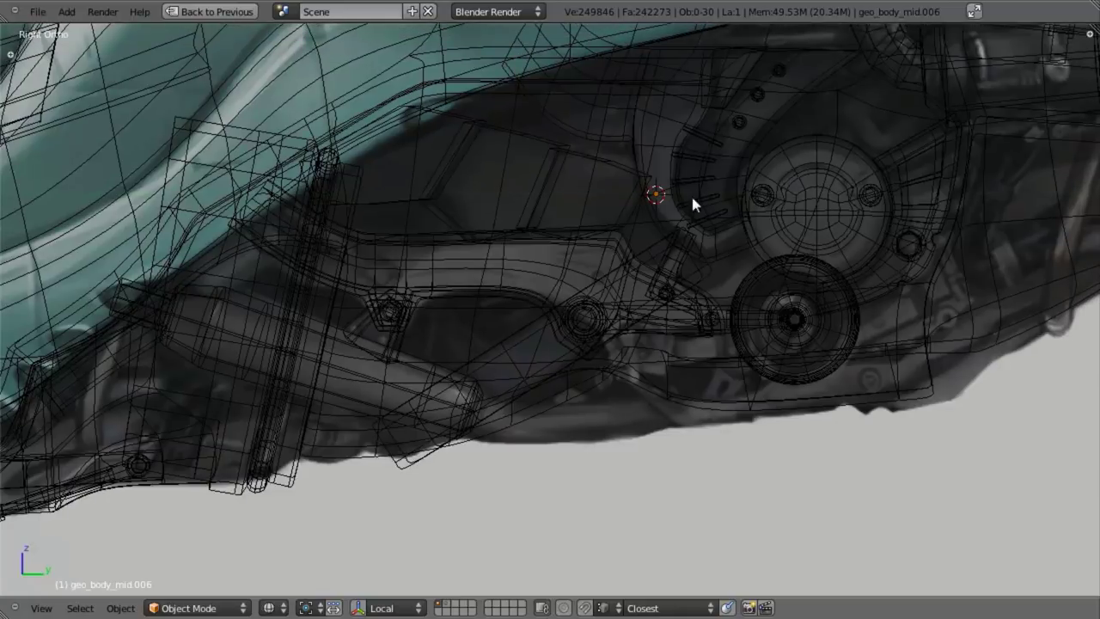
pyautogui.moveTo(616, 310); pyautogui.dragTo(656, 198, button='middle')
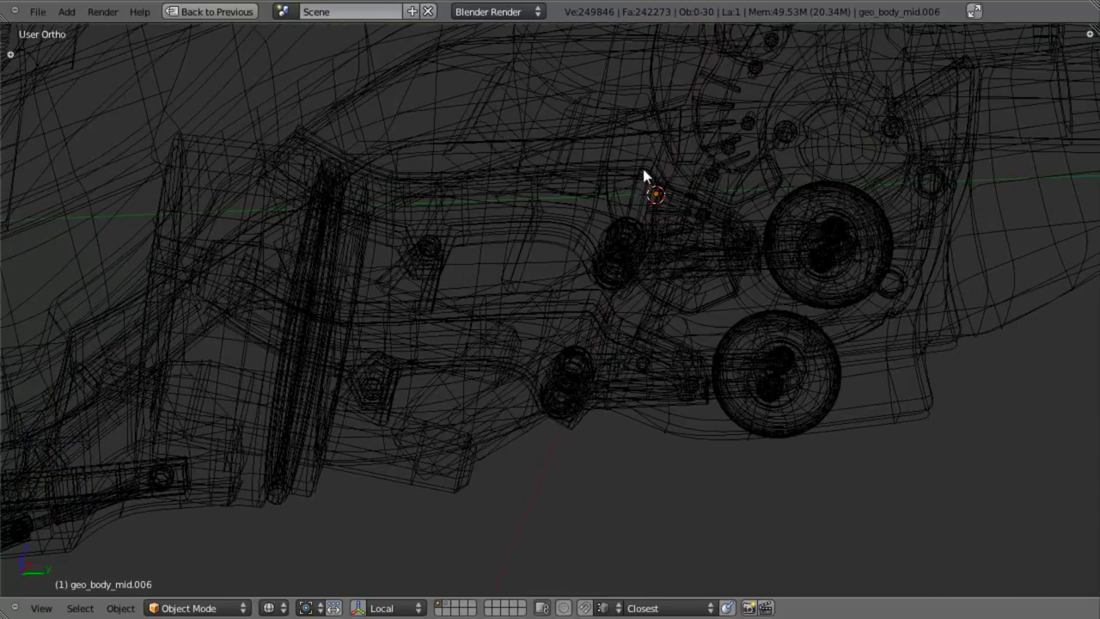
# Add a Bezier curve at the 3D cursor and open it for editing in the top view
pyautogui.press('Home')
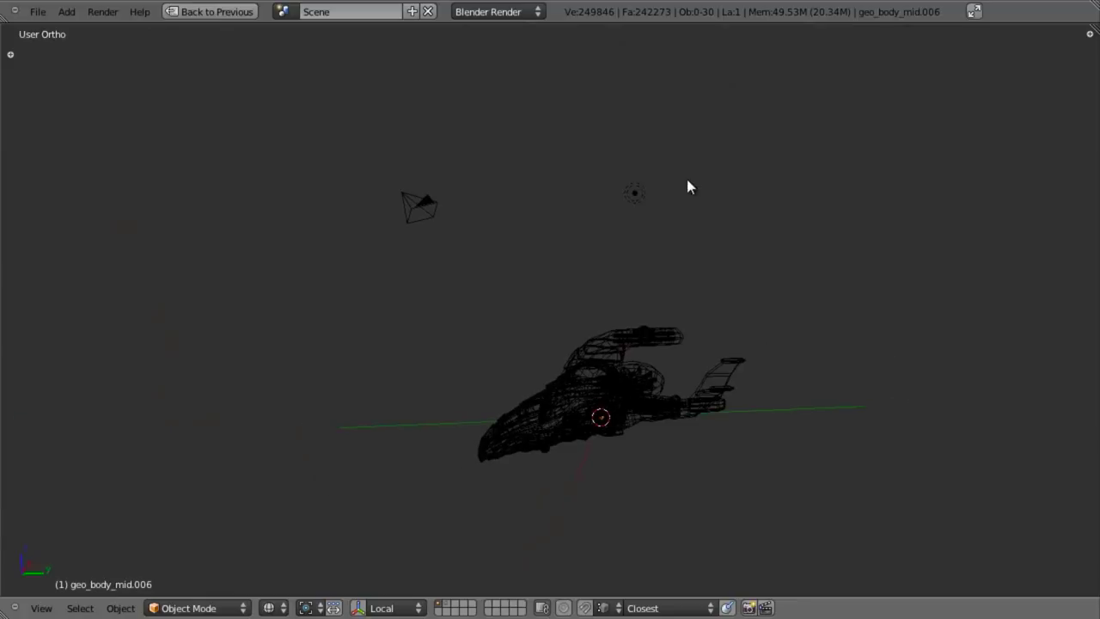
pyautogui.press('KP_3')
pyautogui.scroll(6, 648, 423)
pyautogui.hotkey('shift', 'a')
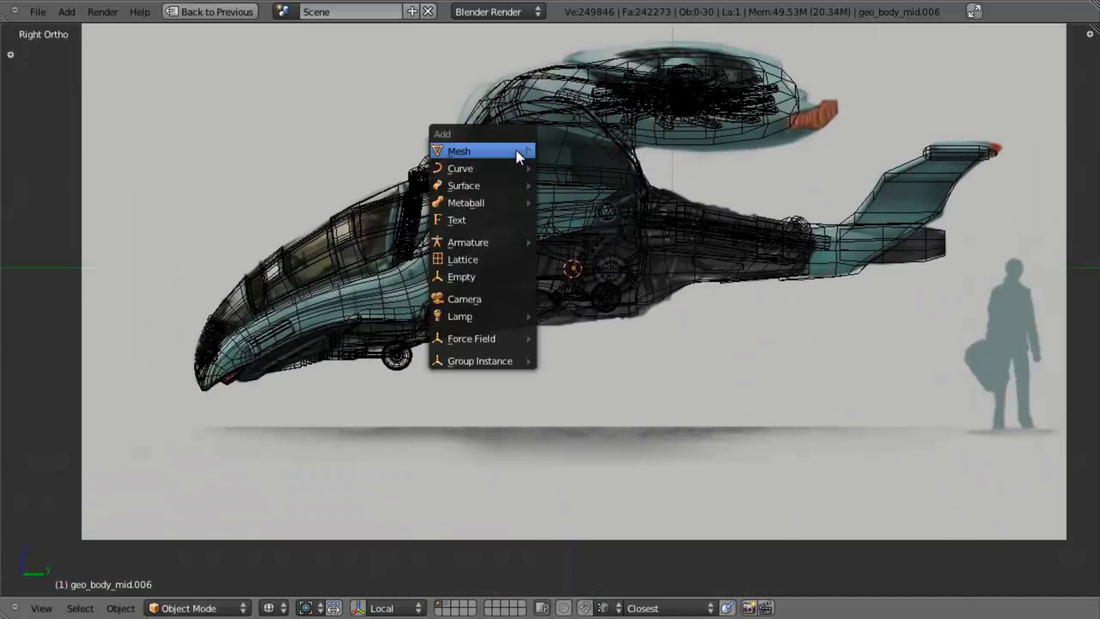
pyautogui.moveTo(507, 168)
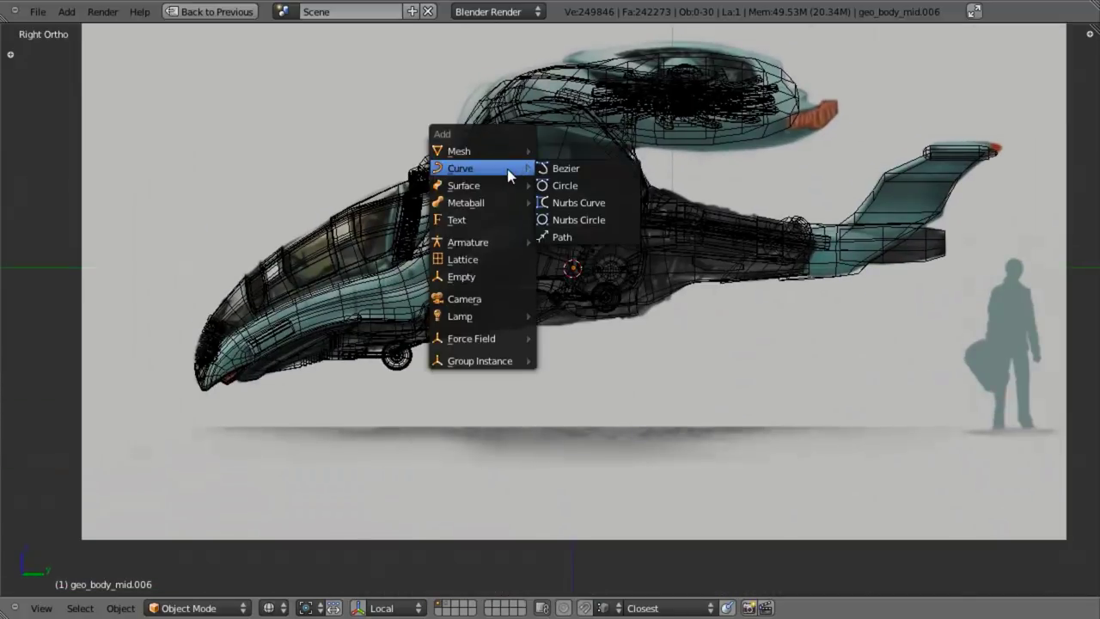
pyautogui.click(587, 169)
pyautogui.scroll(5, 558, 206)
pyautogui.moveTo(511, 184); pyautogui.dragTo(481, 156, button='middle')
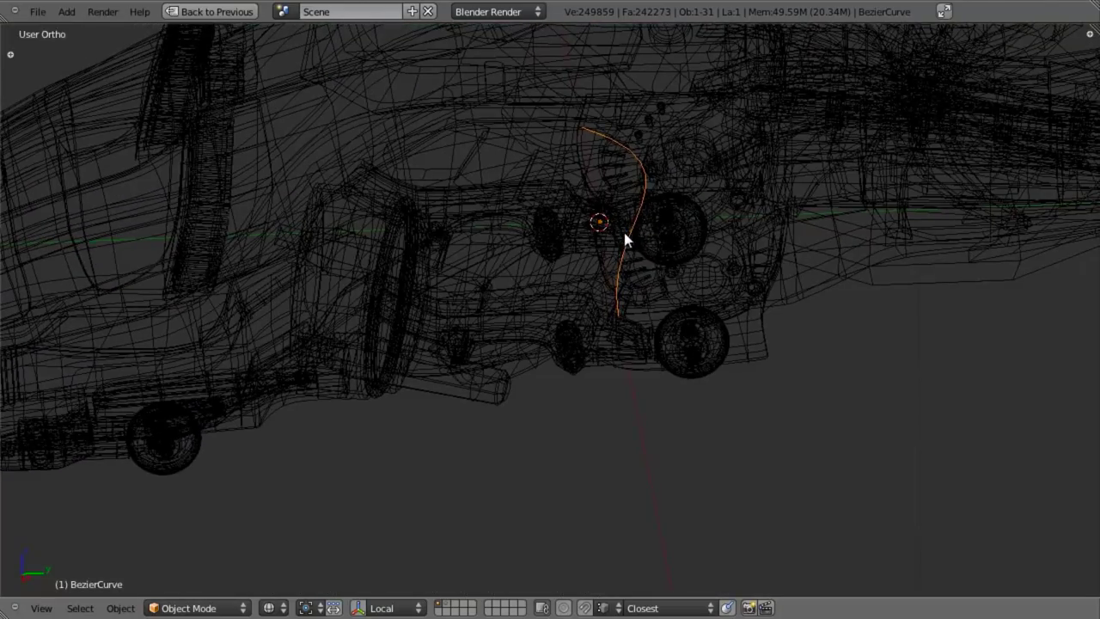
pyautogui.moveTo(587, 179); pyautogui.dragTo(591, 198, button='middle')
pyautogui.press('KP_7')
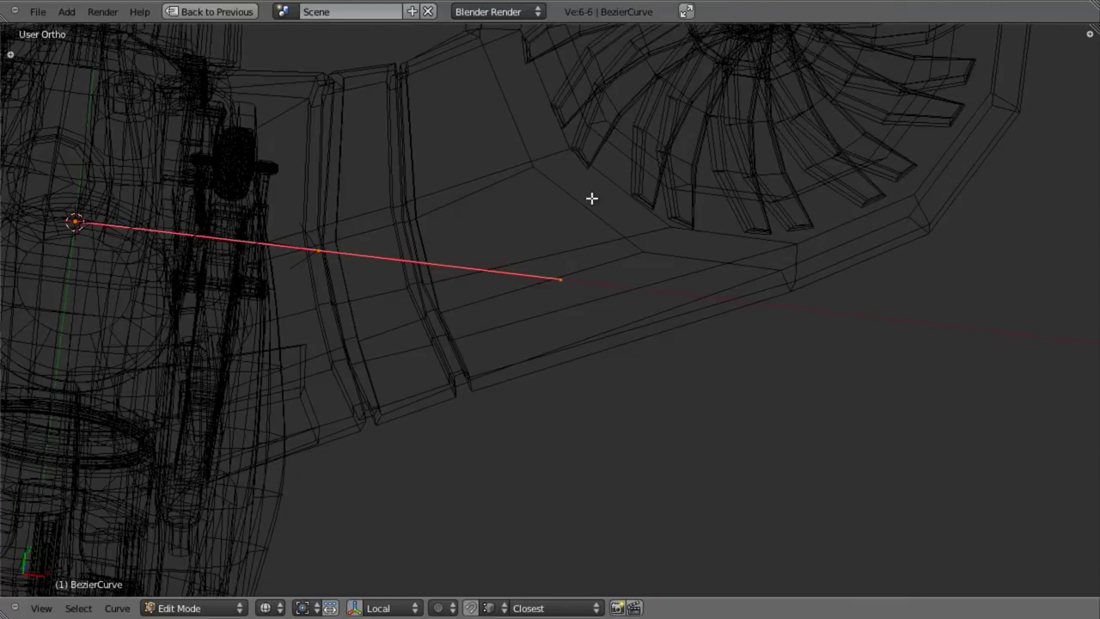
pyautogui.press('KP_7')
pyautogui.keyDown('shift'); pyautogui.moveTo(479, 271); pyautogui.dragTo(608, 255, button='middle'); pyautogui.keyUp('shift')
pyautogui.press('s')
pyautogui.rightClick(249, 284)
pyautogui.press('a')
pyautogui.rightClick(248, 271)
pyautogui.press('g')
pyautogui.press('Escape')
pyautogui.press('g')
pyautogui.press('Escape')
pyautogui.rightClick(534, 267)
pyautogui.press('g')
pyautogui.rightClick(639, 245)
# Isolate the Bezier curve in local view over the top-view painting and resume editing it with all points deselected
pyautogui.keyDown('shift'); pyautogui.moveTo(677, 269); pyautogui.dragTo(863, 312, button='middle'); pyautogui.keyUp('shift')
pyautogui.scroll(2, 809, 303)
pyautogui.press('z')
pyautogui.press('a')
pyautogui.press('z')
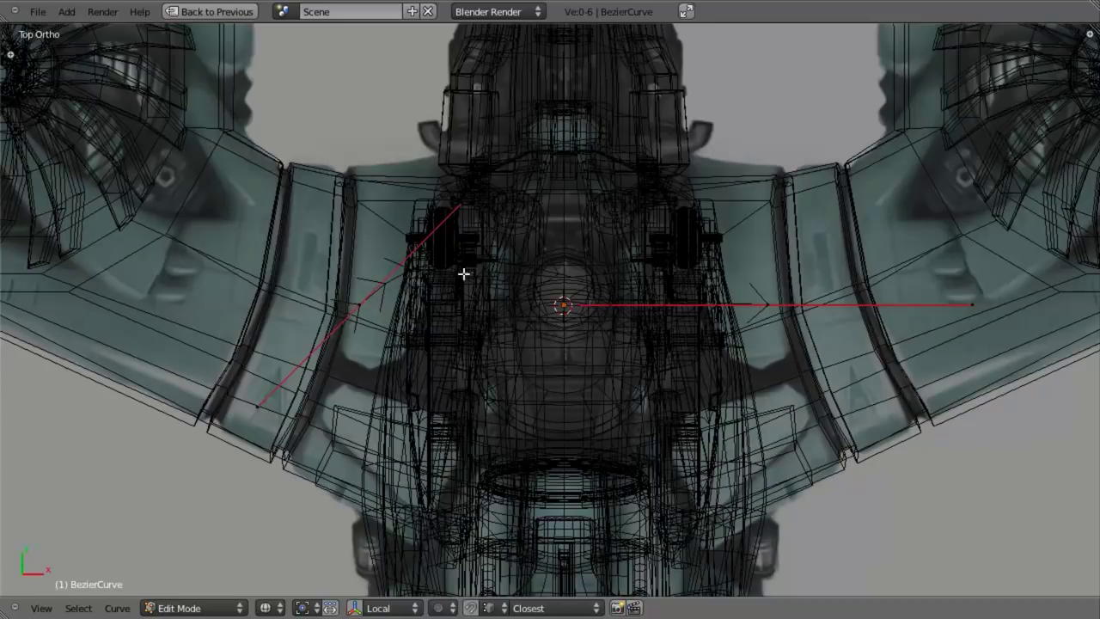
pyautogui.press('z')
pyautogui.press('a')
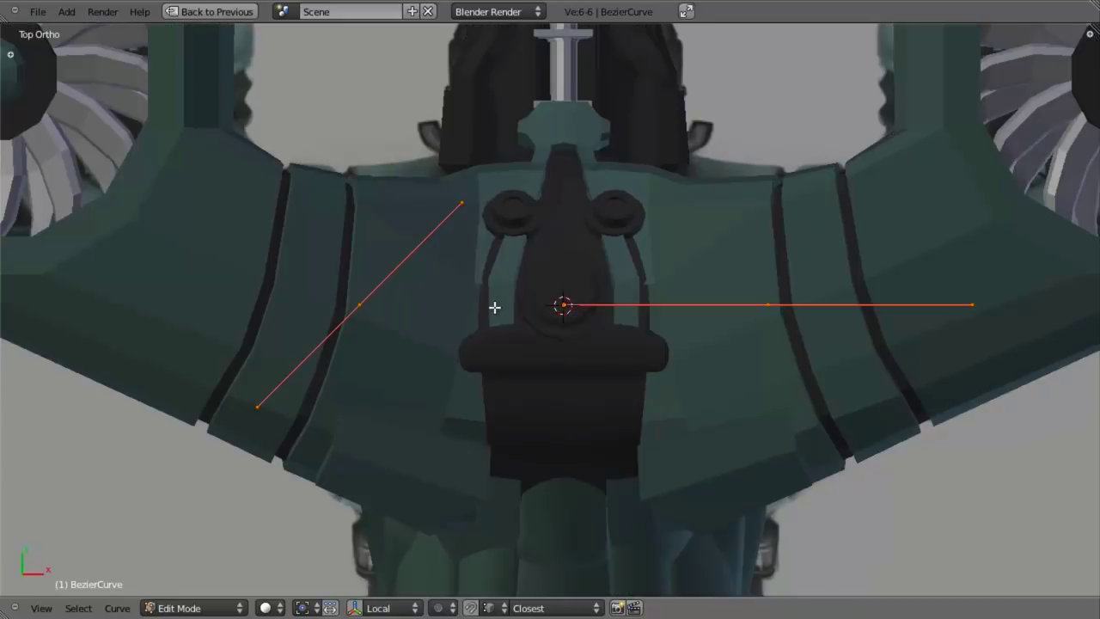
pyautogui.press('Tab')
pyautogui.scroll(2, 550, 335)
pyautogui.press('KP_Divide')
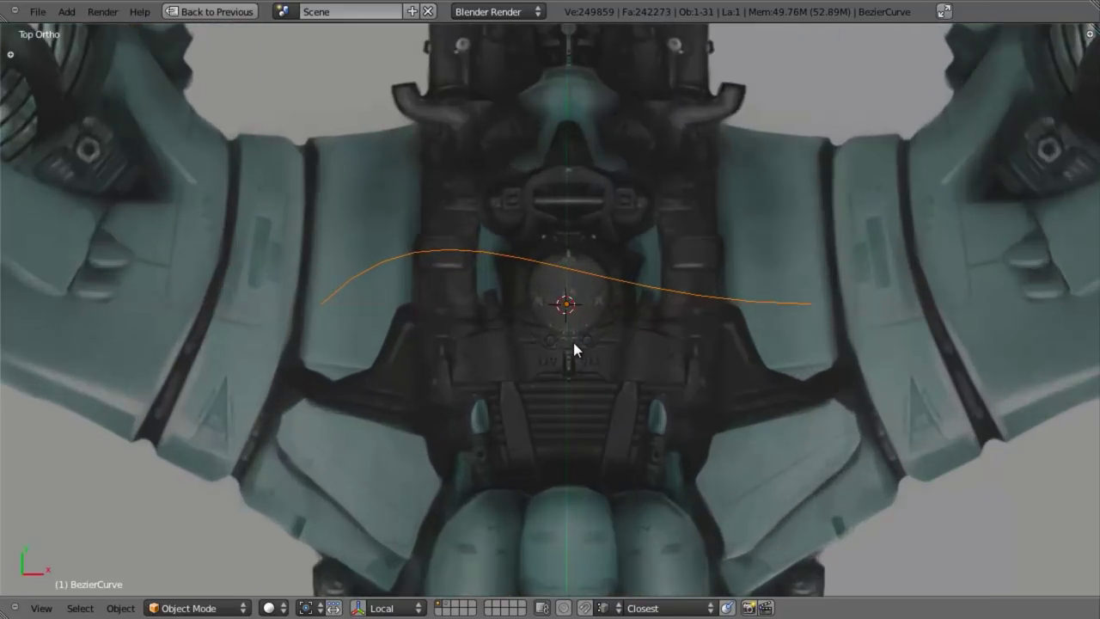
pyautogui.press('Tab')
pyautogui.press('a')
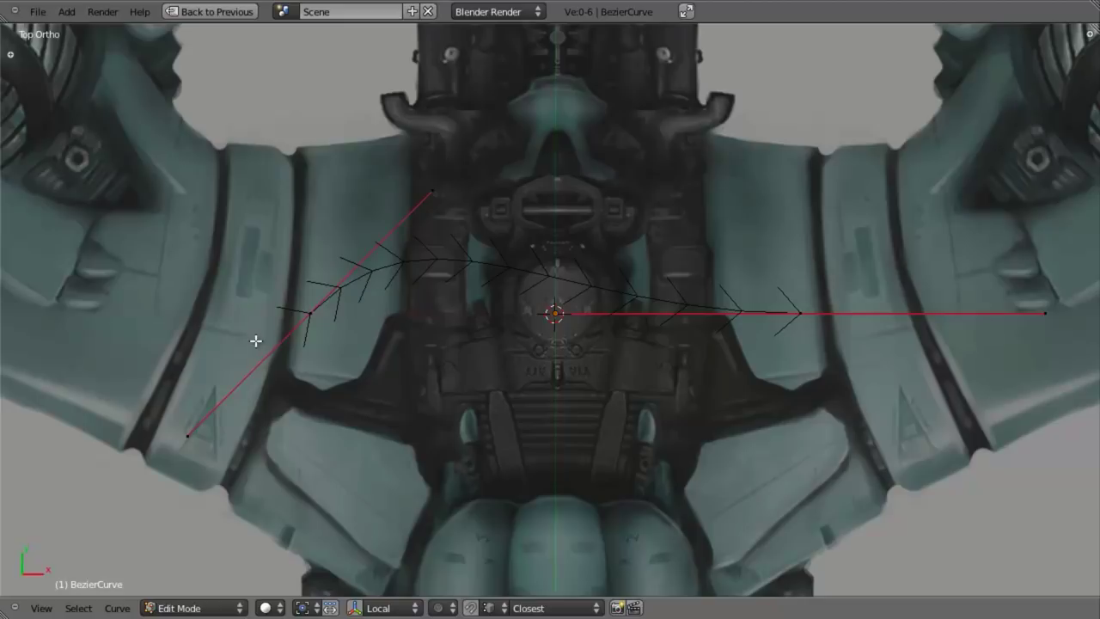
# Try to swing the handle of the curve's starting control point downward to reshape the bend
pyautogui.moveTo(668, 364); pyautogui.dragTo(563, 359, button='middle')
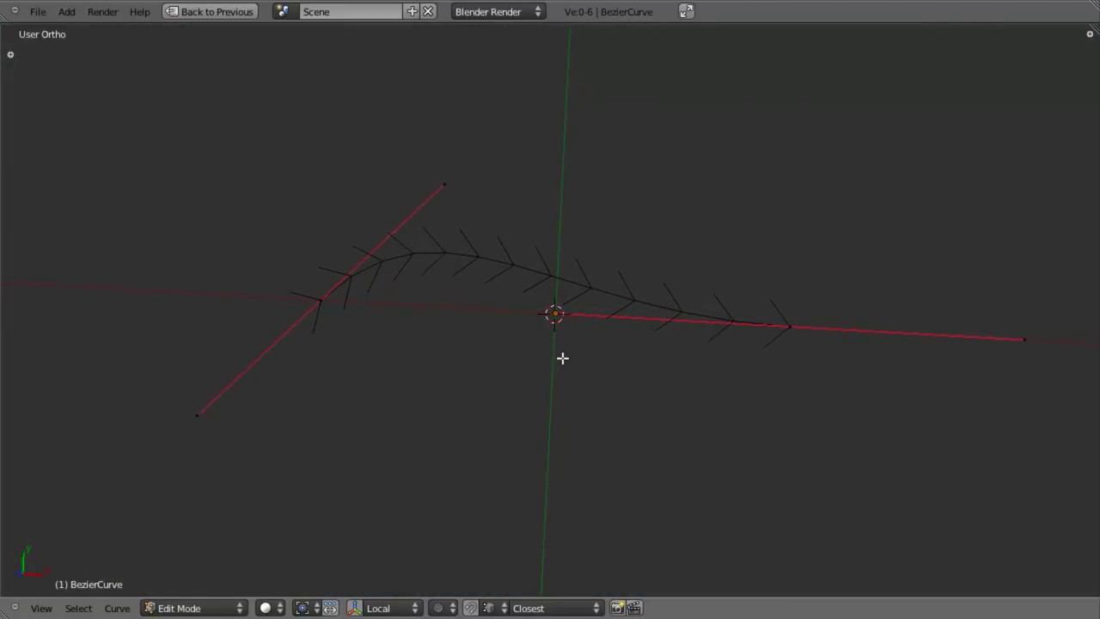
pyautogui.press('KP_7')
pyautogui.rightClick(374, 198)
pyautogui.rightClick(87, 448)
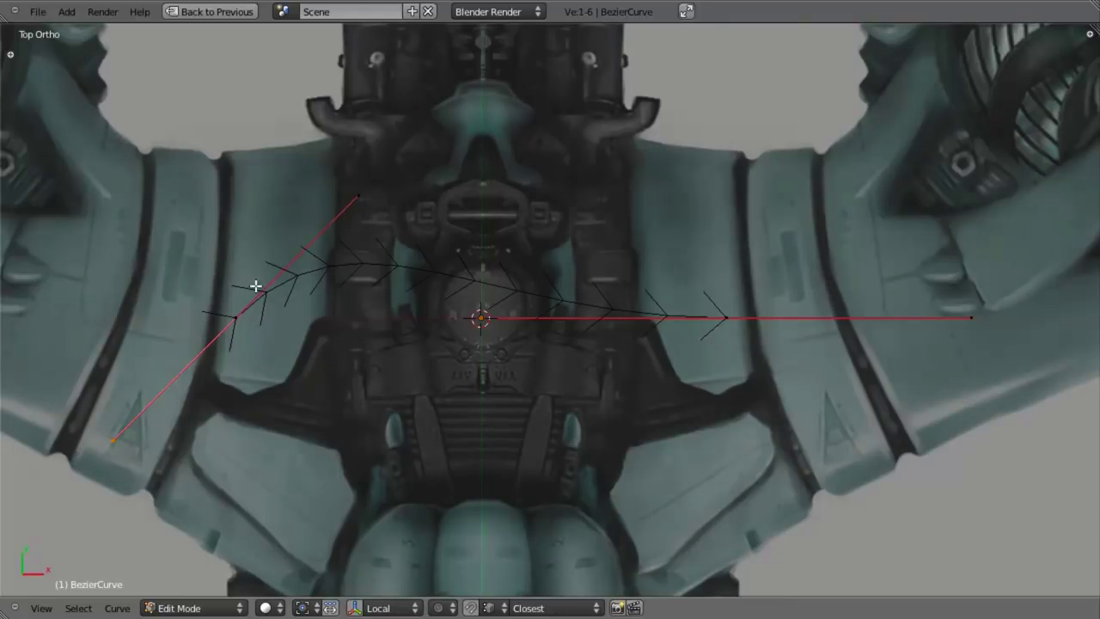
pyautogui.rightClick(364, 203)
pyautogui.press('g')
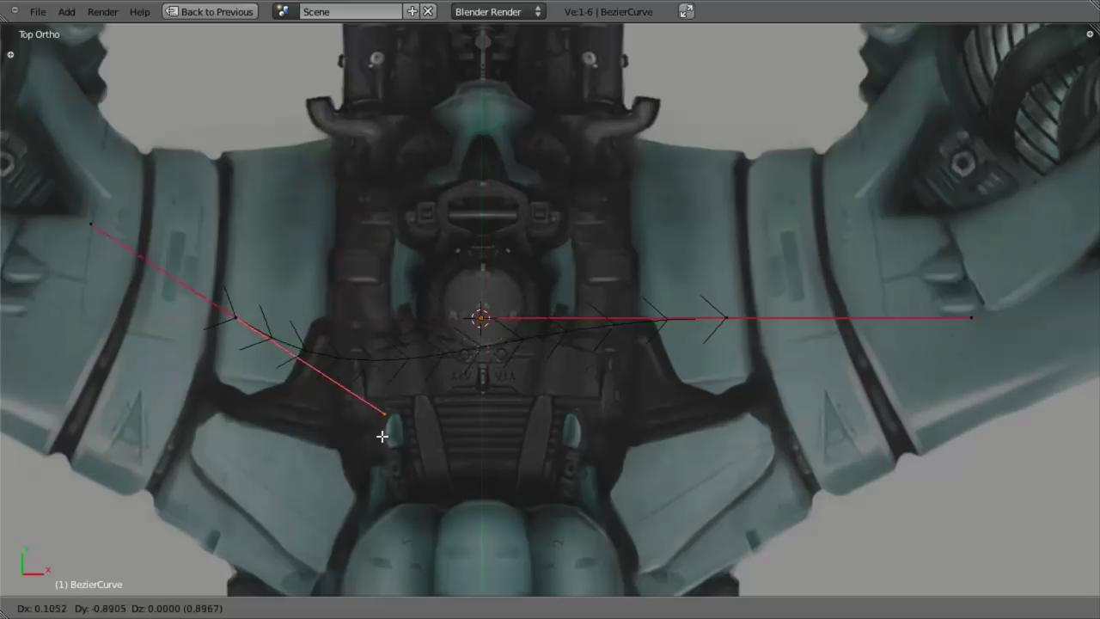
pyautogui.rightClick(275, 223)
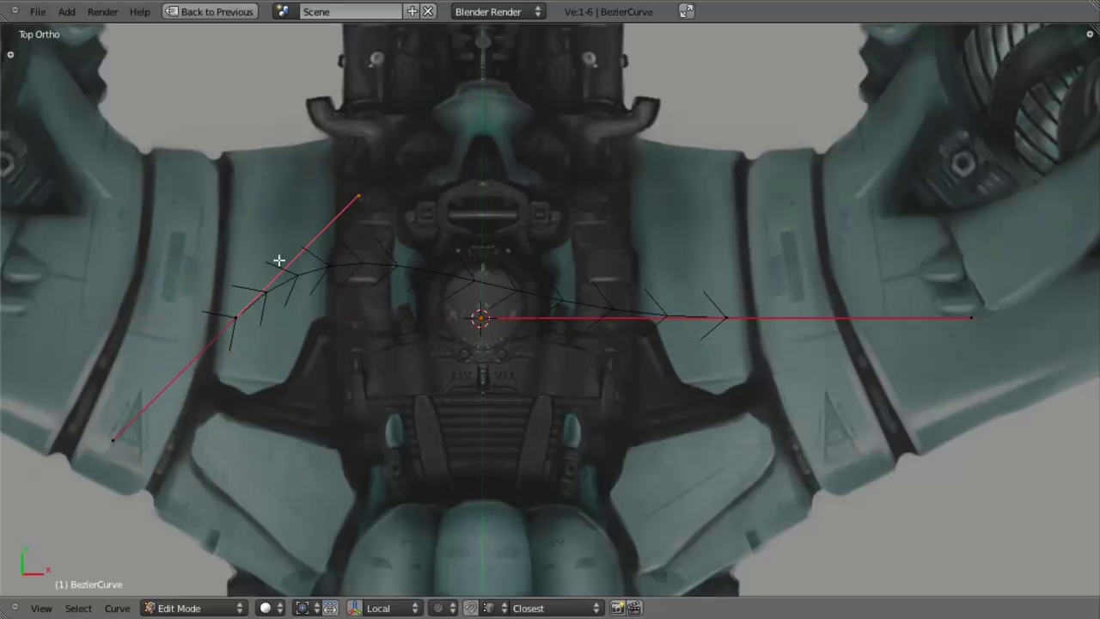
# Select all points of the Bezier curve and review the spline types offered among the curve tools
pyautogui.scroll(-2, 379, 258)
pyautogui.press('a')
pyautogui.press('a')
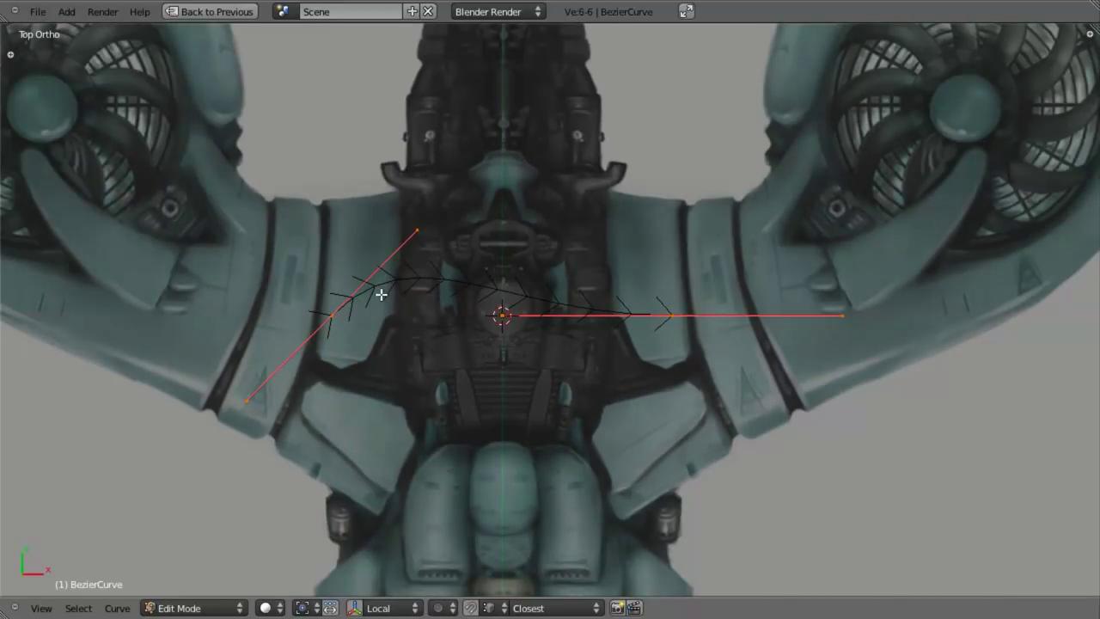
pyautogui.press('t')
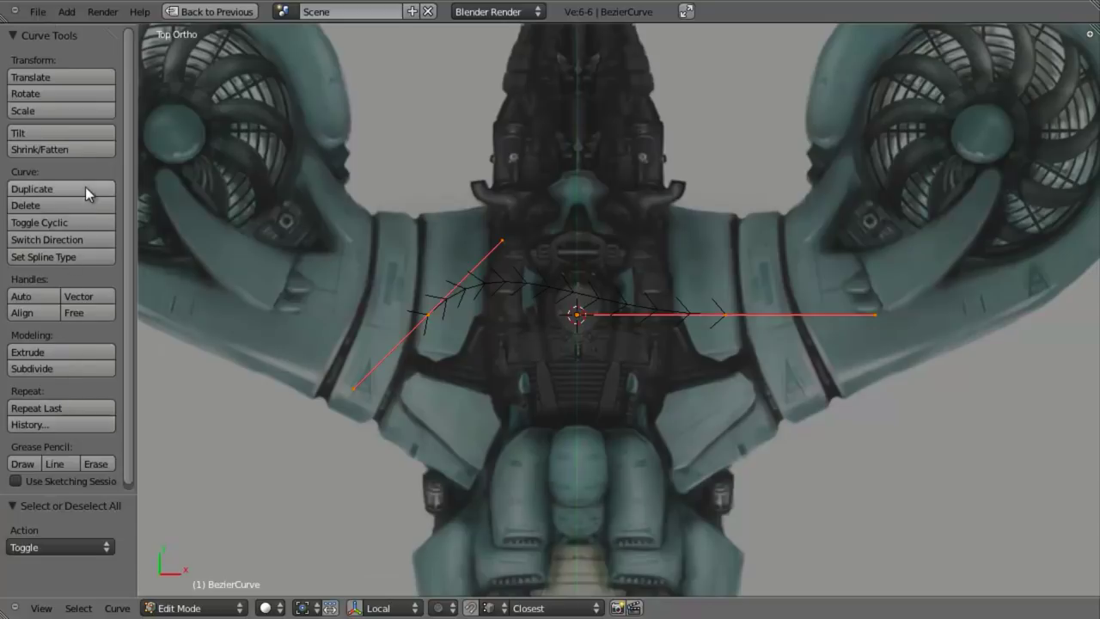
pyautogui.click(69, 257)
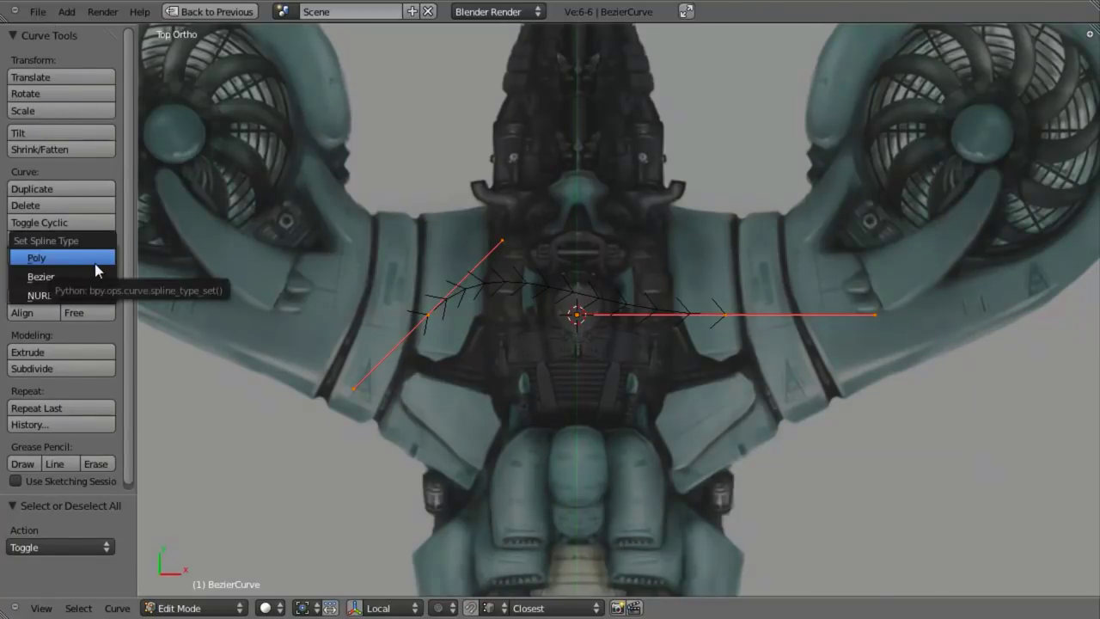
pyautogui.scroll(4, 590, 347)
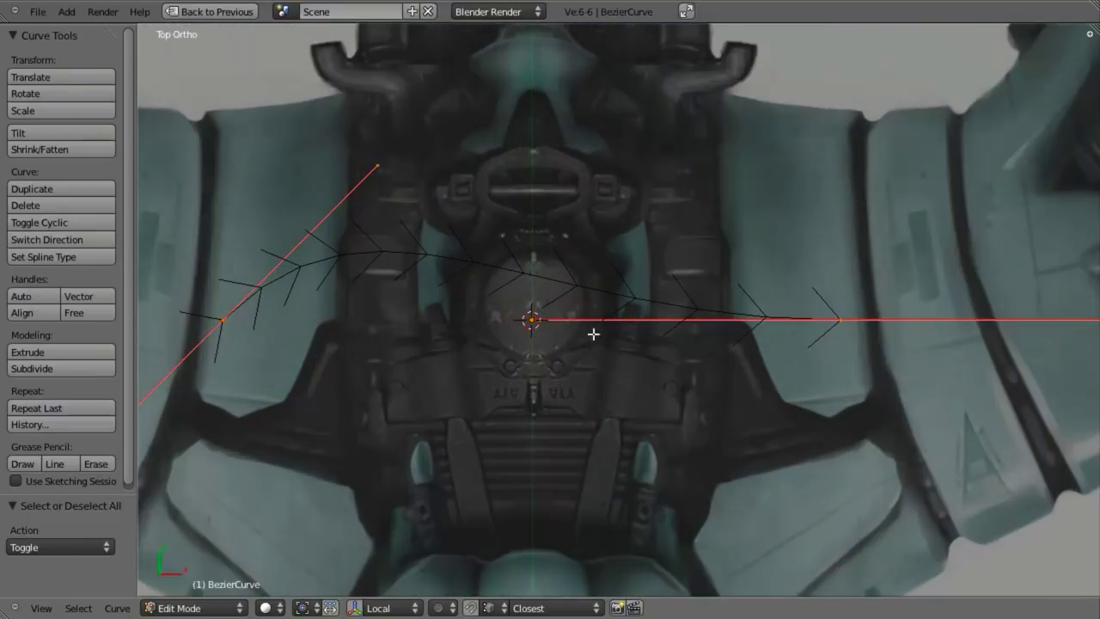
pyautogui.scroll(-3, 503, 323)
pyautogui.scroll(-1, 96, 381)
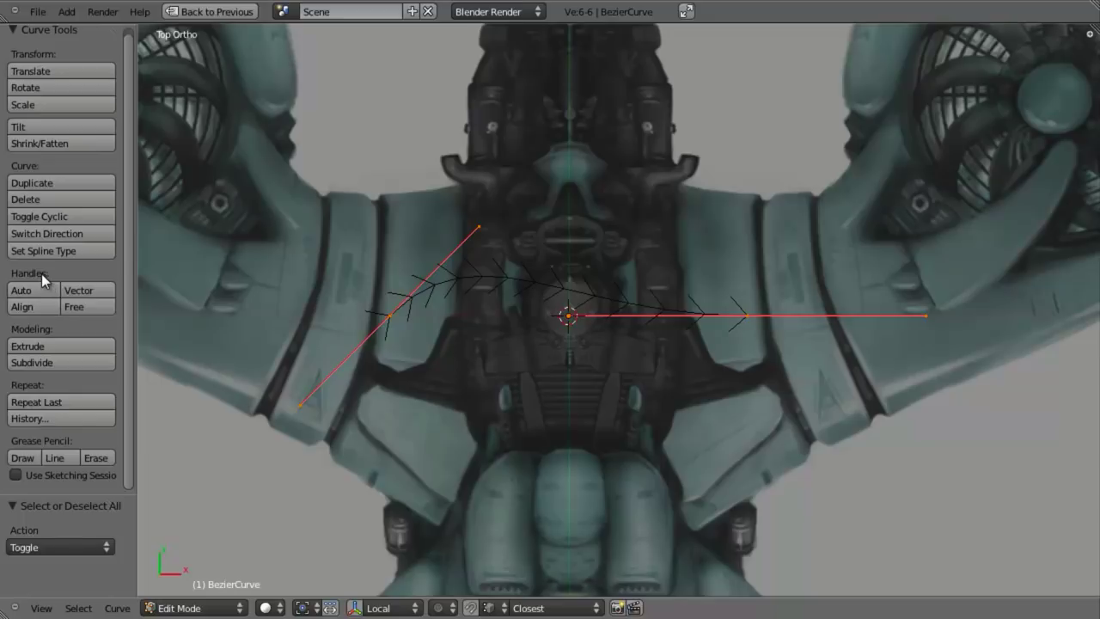
# Try rotating the curve's starting control point and set its handles to the Vector type
pyautogui.scroll(2, 328, 277)
pyautogui.rightClick(290, 320)
pyautogui.press('r')
pyautogui.click(415, 418)
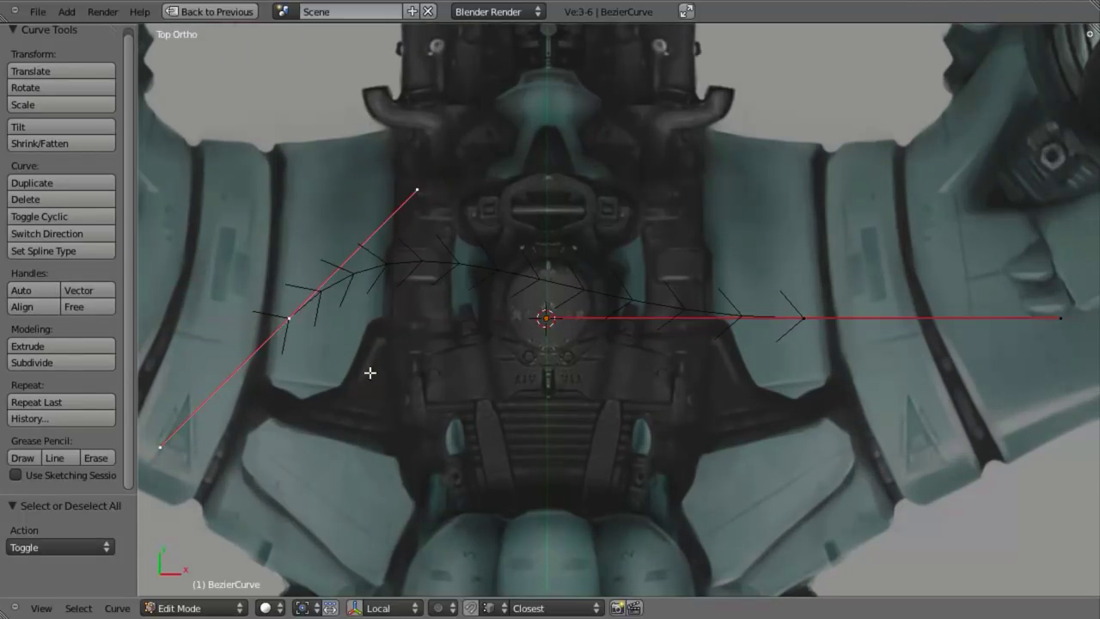
pyautogui.scroll(-2, 785, 283)
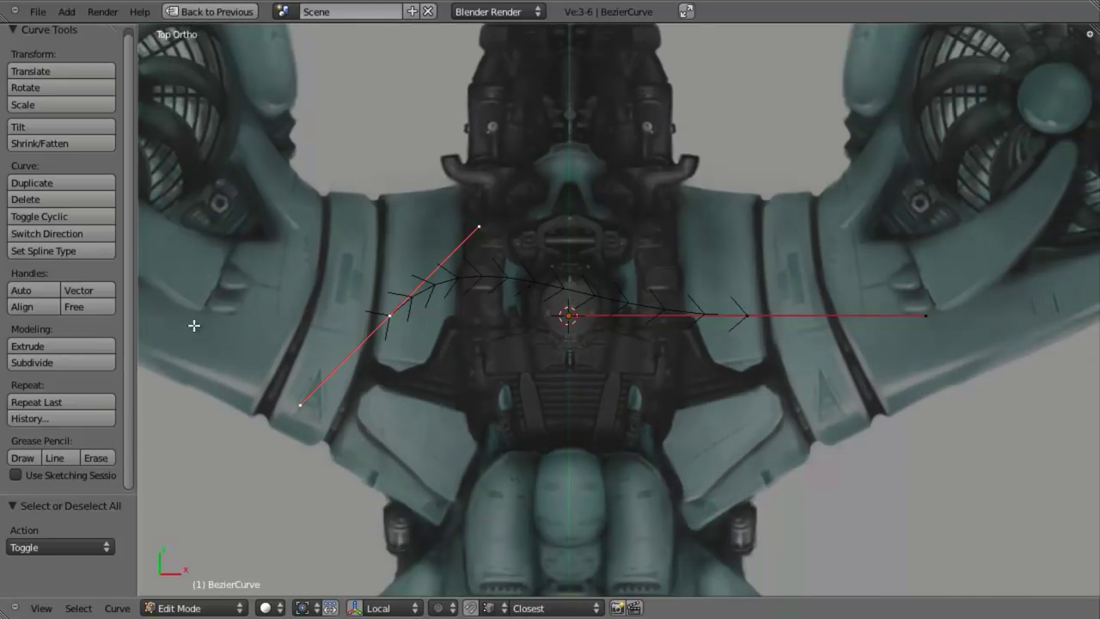
pyautogui.click(79, 290)
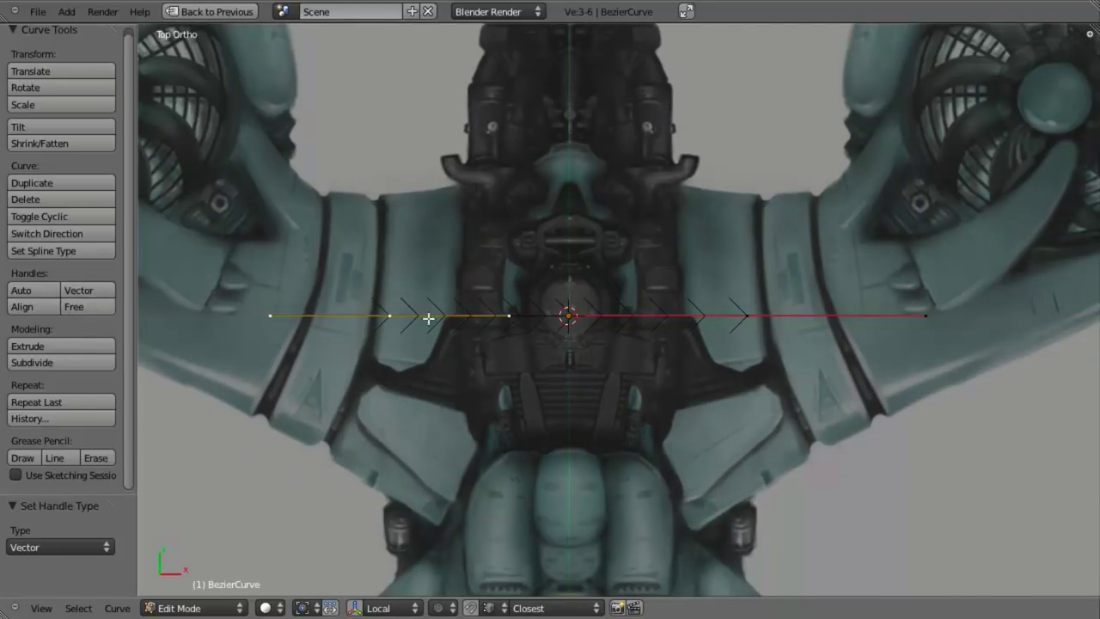
# Move the starting point's inner handle by about X -0.130, Y 0.452 to bend the curve upward
pyautogui.press('g')
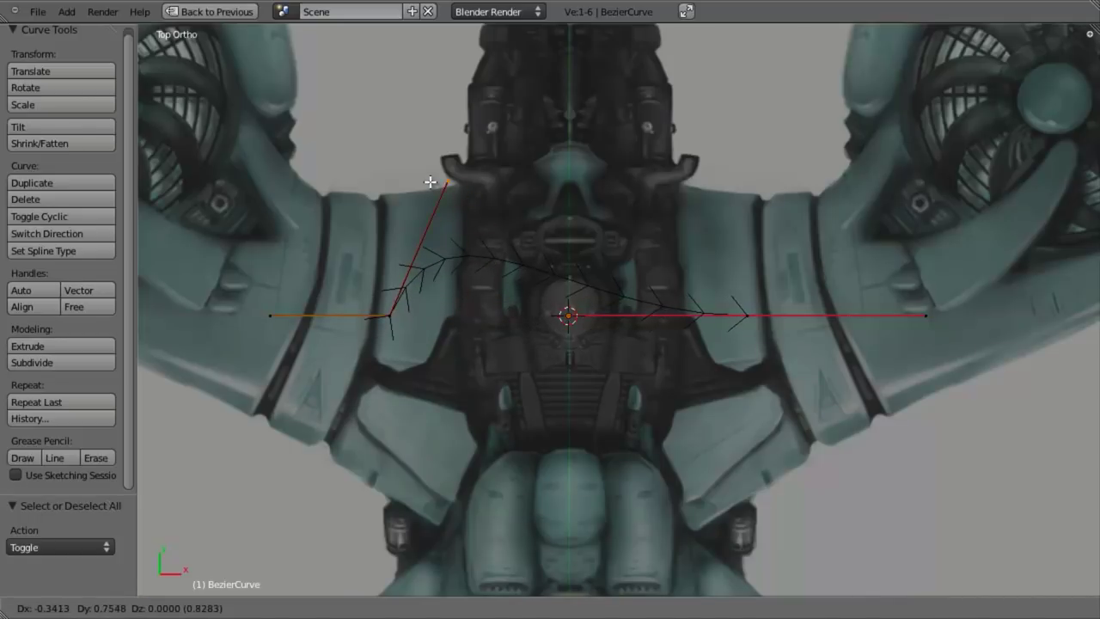
pyautogui.click(467, 235)
pyautogui.scroll(4, 467, 236)
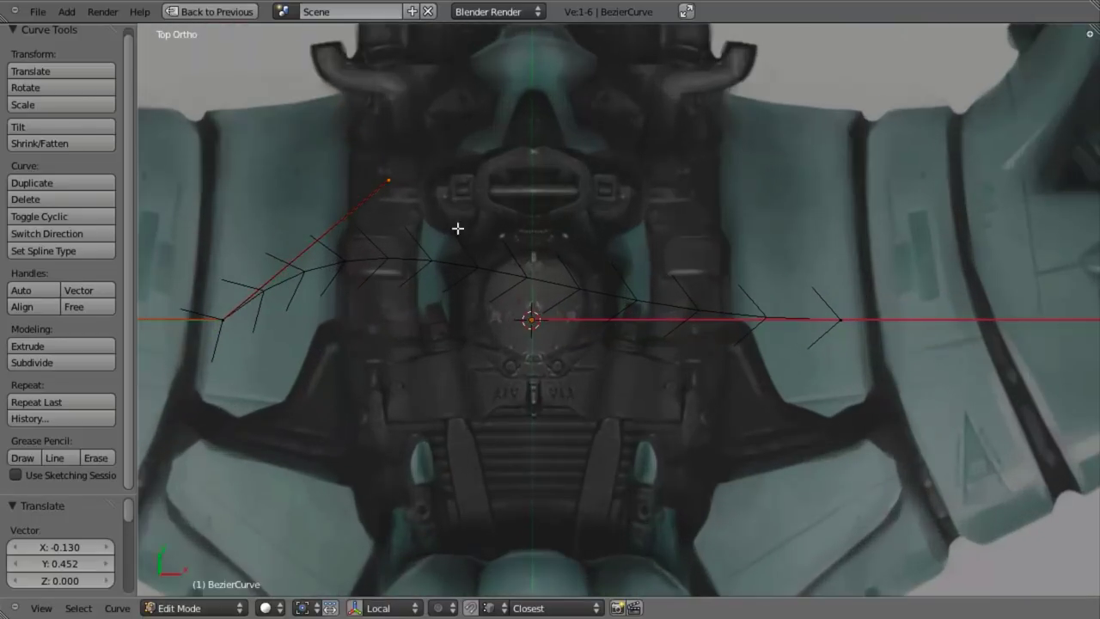
pyautogui.scroll(-3, 503, 184)
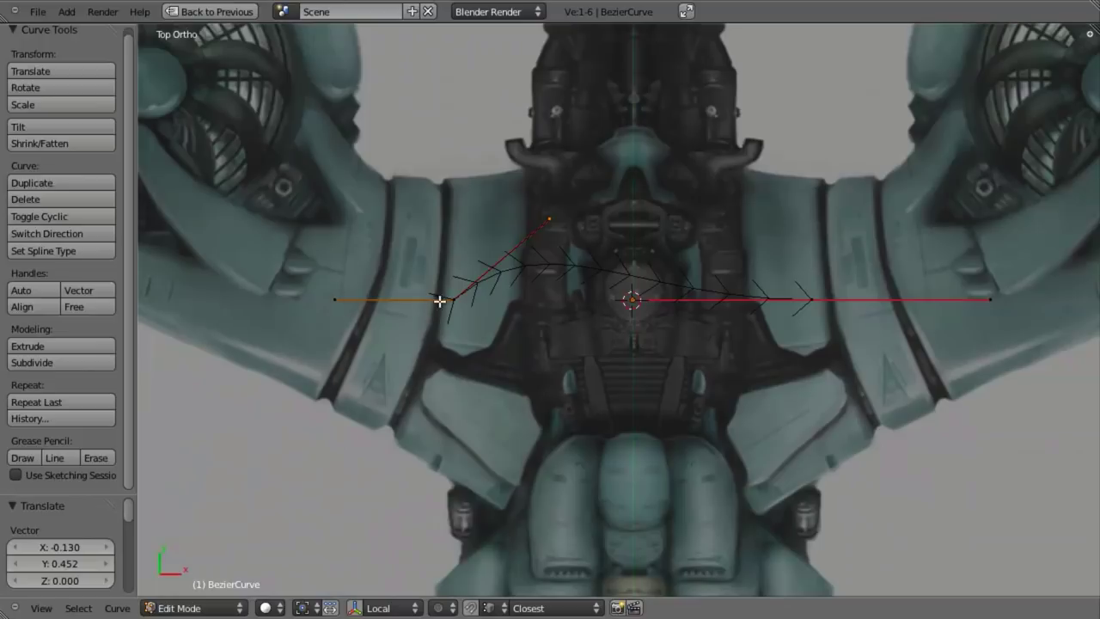
# Extrude a new control point outward from the curve's starting point and shift it by about X -0.077, Y 0.433
pyautogui.press('a')
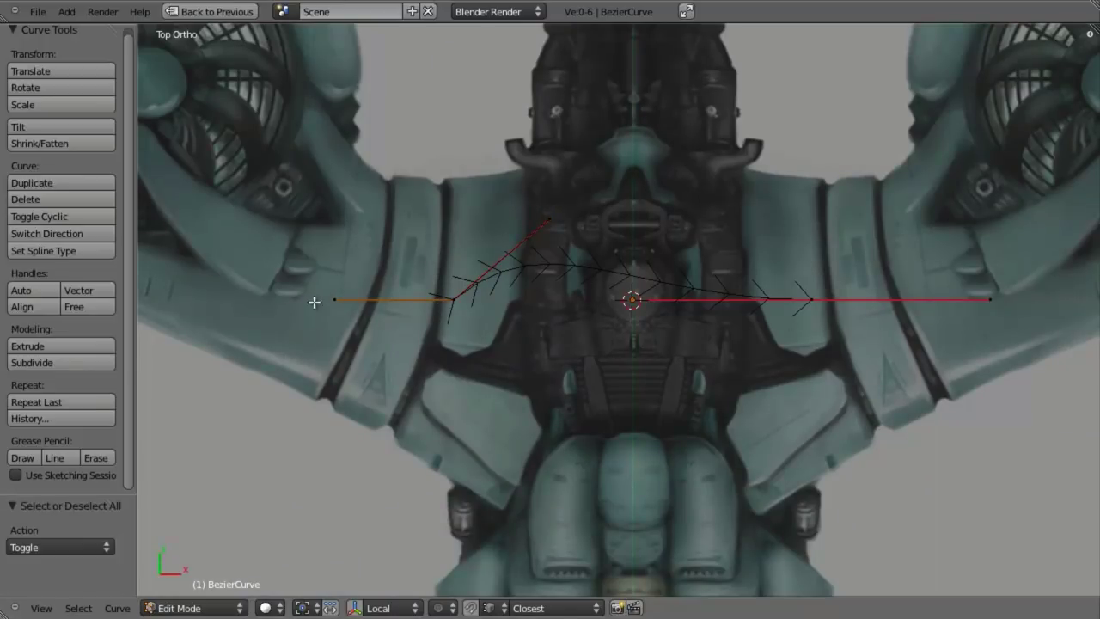
pyautogui.rightClick(453, 298)
pyautogui.press('e')
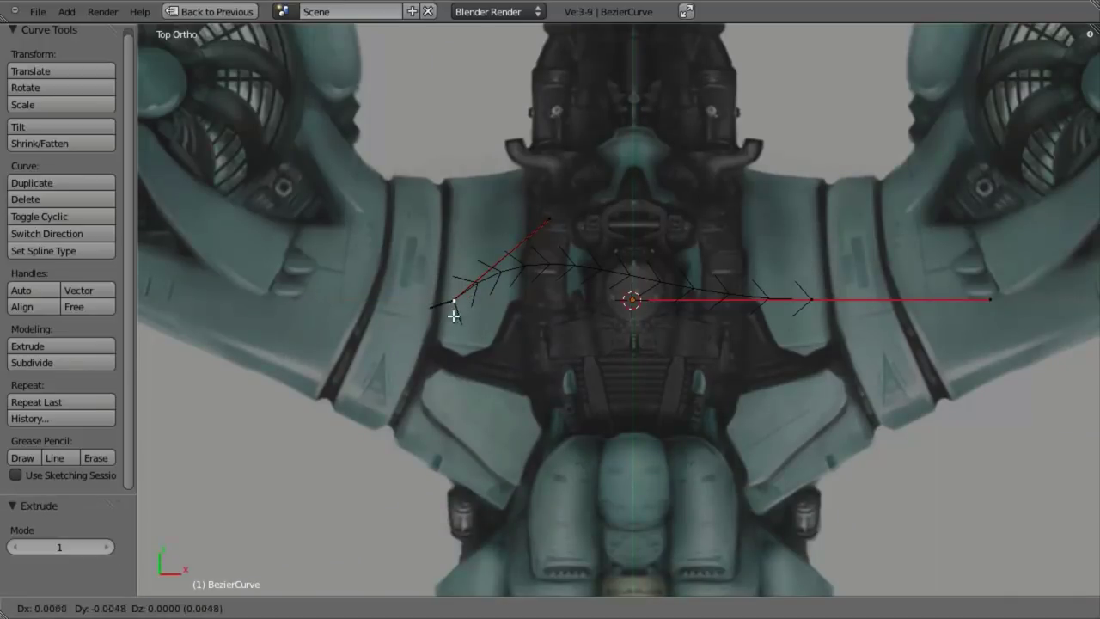
pyautogui.click(319, 410)
pyautogui.press('a')
pyautogui.rightClick(326, 402)
pyautogui.press('g')
pyautogui.click(312, 336)
pyautogui.scroll(2, 520, 287)
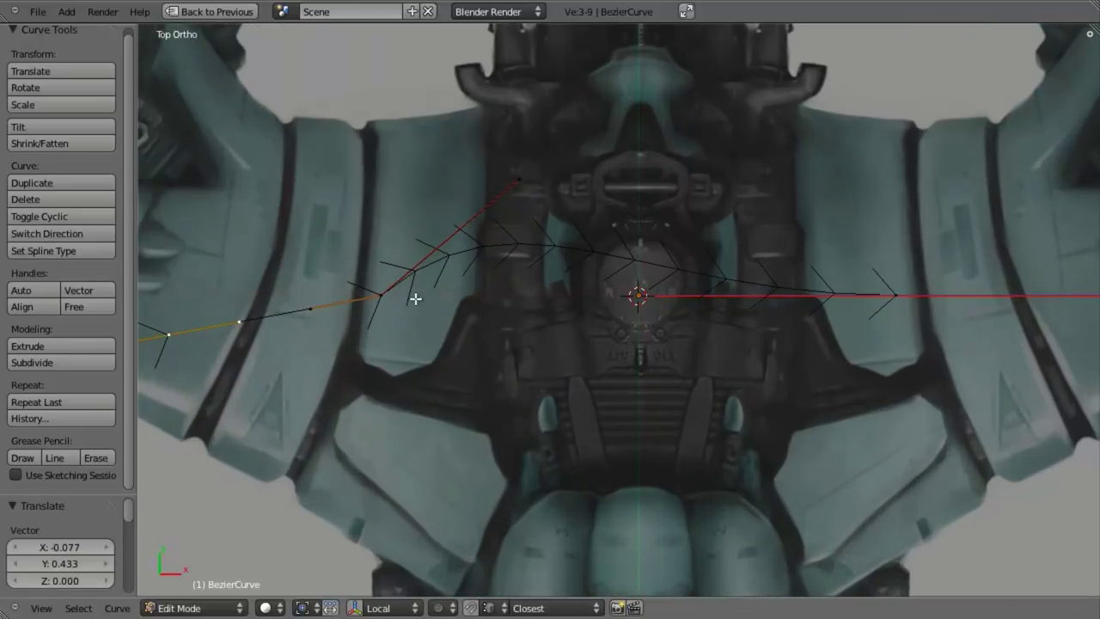
pyautogui.scroll(-2, 427, 279)
# Set the new end point's handles to Align, move it by about X 0.114, Y 0.180 and rotate it about -42.8°
pyautogui.press('a')
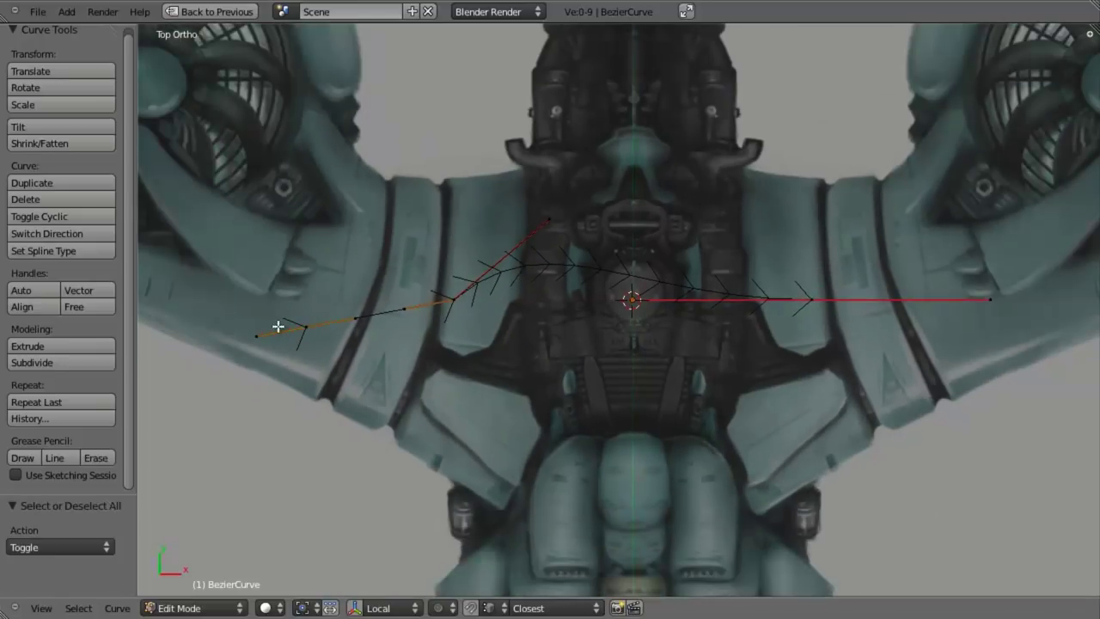
pyautogui.click(42, 308)
pyautogui.scroll(2, 382, 352)
pyautogui.press('g')
pyautogui.click(426, 315)
pyautogui.press('r')
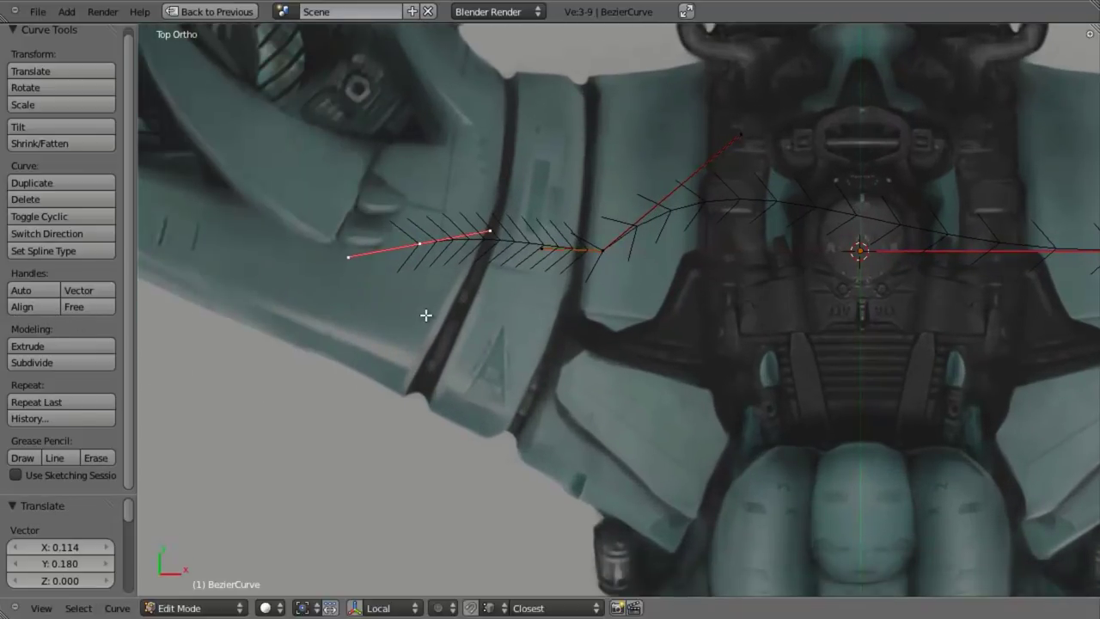
pyautogui.click(544, 287)
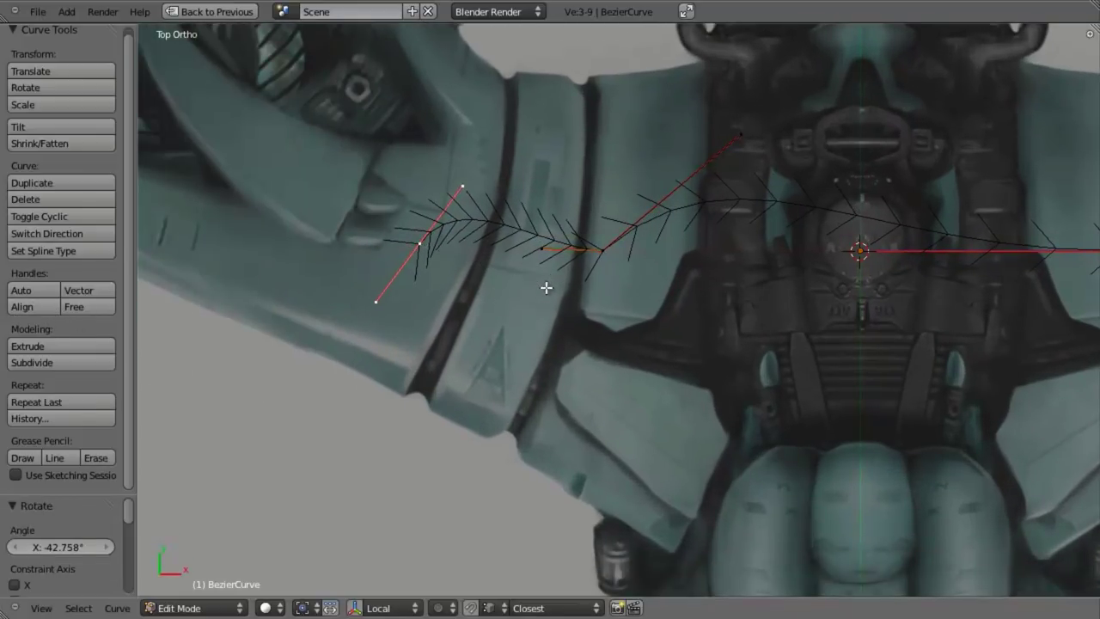
# Set the extruded end point's handles to Auto and try rotating and moving them
pyautogui.click(49, 294)
pyautogui.press('r')
pyautogui.rightClick(520, 378)
pyautogui.rightClick(513, 245)
pyautogui.press('g')
pyautogui.press('Escape')
# Move the extruded point's inner handle by about X -0.033, Y -0.240 and the point itself by about X -0.080, Y -0.130
pyautogui.rightClick(421, 245)
pyautogui.rightClick(491, 246)
pyautogui.press('g')
pyautogui.click(493, 305)
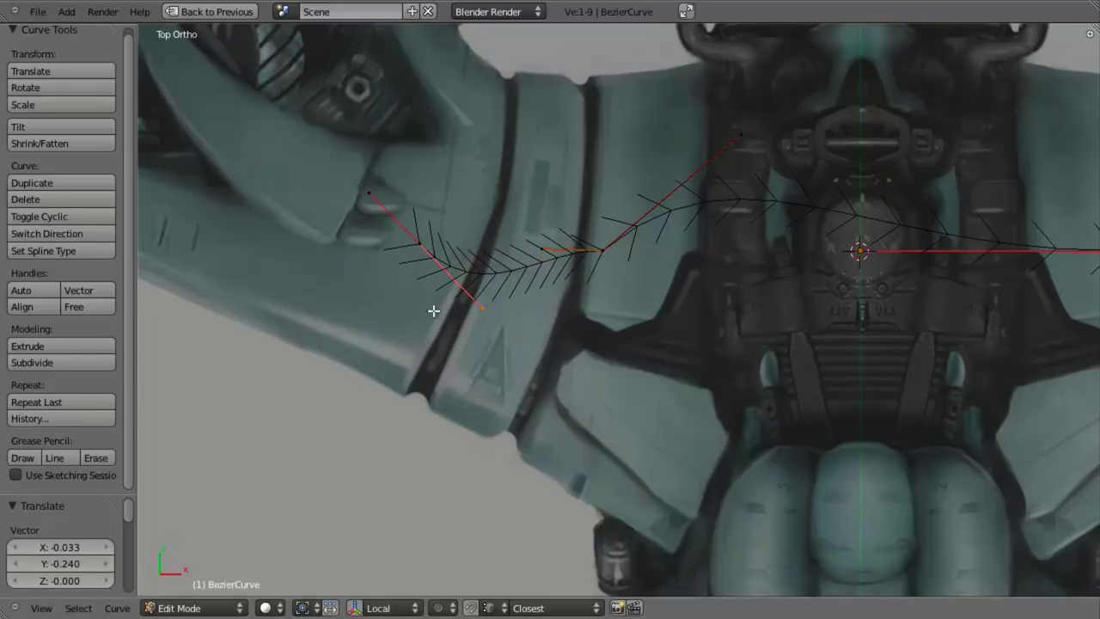
pyautogui.press('g')
pyautogui.click(397, 300)
# Swing the extruded point's inner handle upward to reverse the bend of the aligned handles
pyautogui.rightClick(470, 329)
pyautogui.press('g')
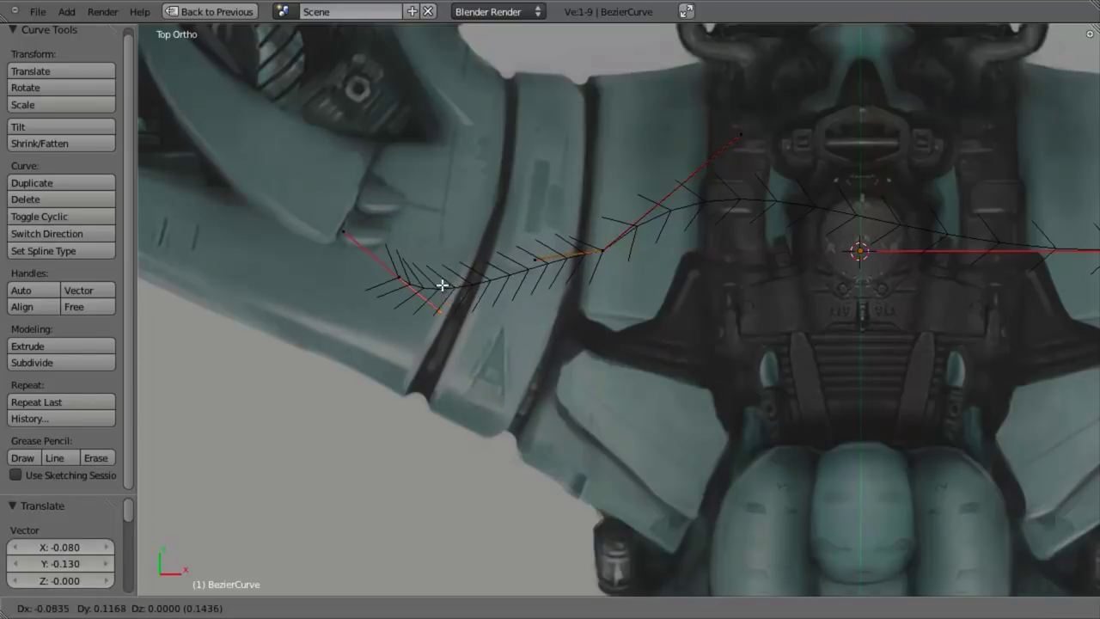
pyautogui.click(474, 208)
# Set the extruded point's handles to Free and reposition its inner handle independently of the outer one
pyautogui.rightClick(400, 285)
pyautogui.click(90, 306)
pyautogui.press('a')
pyautogui.press('g')
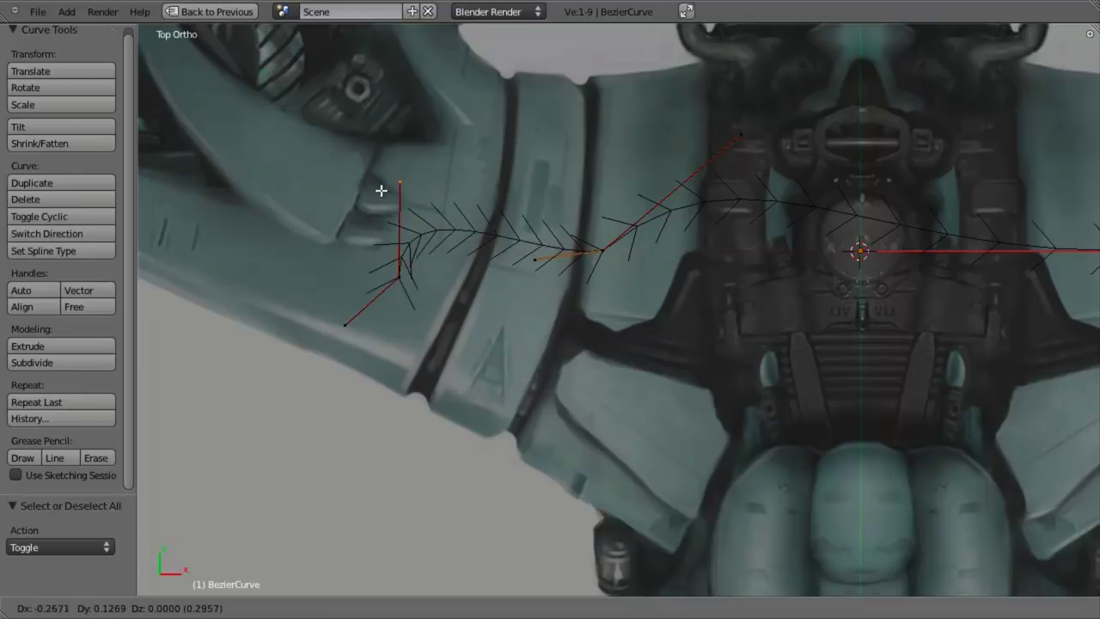
pyautogui.click(446, 205)
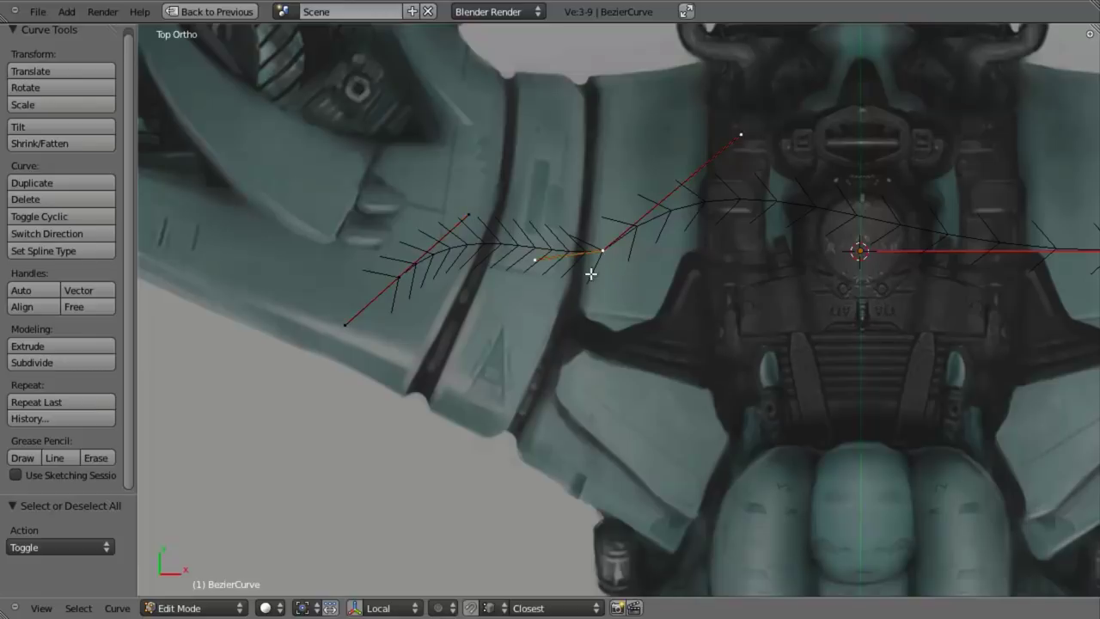
# Free the middle control point's handles, moving its inner handle about X -0.434, Y 0.164 and the point about X -0.067, Y -0.334
pyautogui.click(73, 307)
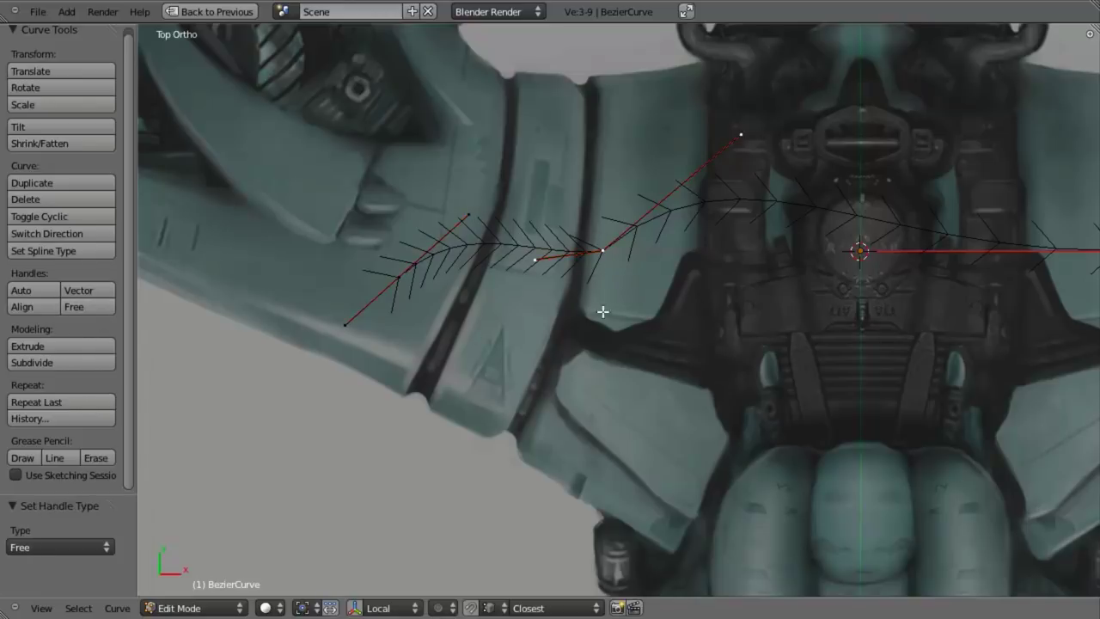
pyautogui.press('g')
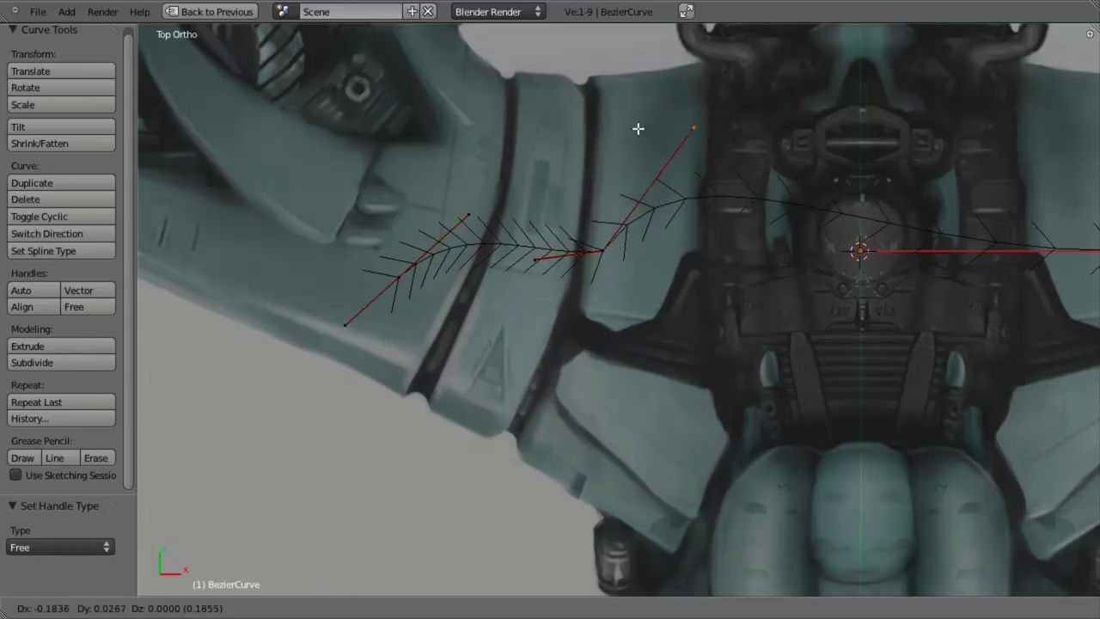
pyautogui.click(599, 99)
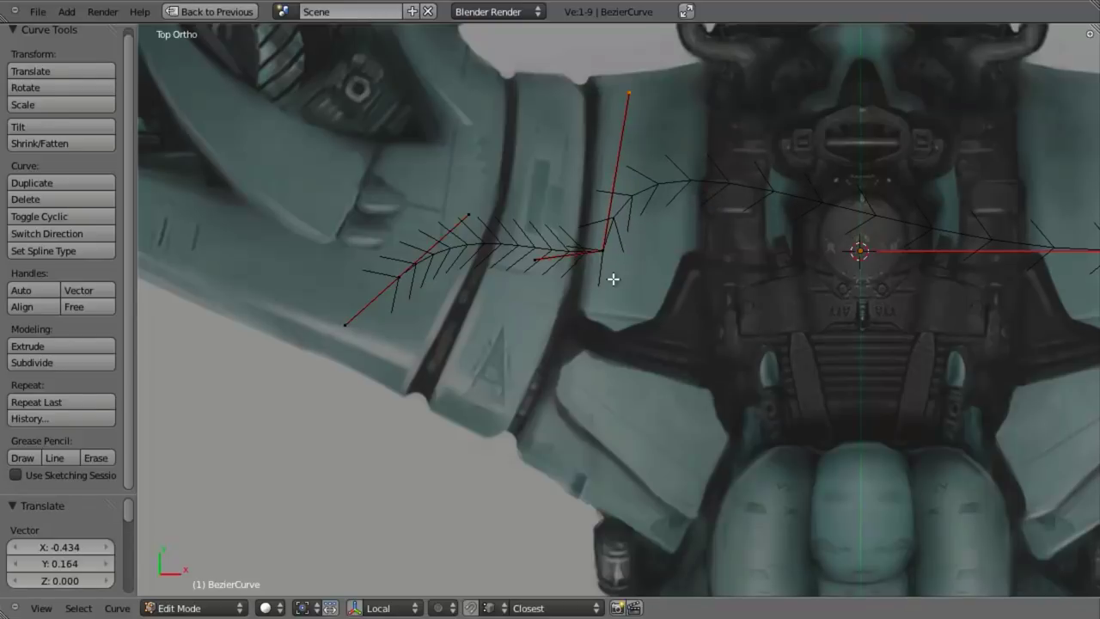
pyautogui.press('g')
pyautogui.click(589, 346)
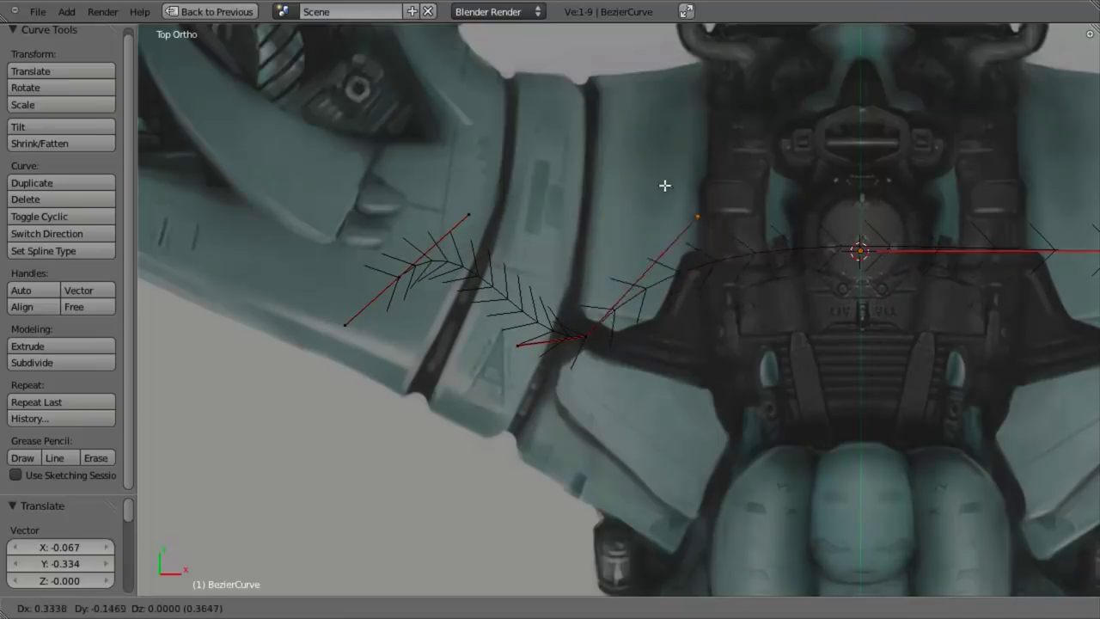
# Delete the curve's middle and extruded control points, keeping only the original end point
pyautogui.scroll(-5, 736, 292)
pyautogui.scroll(4, 704, 329)
pyautogui.keyDown('shift'); pyautogui.moveTo(647, 377); pyautogui.dragTo(641, 376, button='middle'); pyautogui.keyUp('shift')
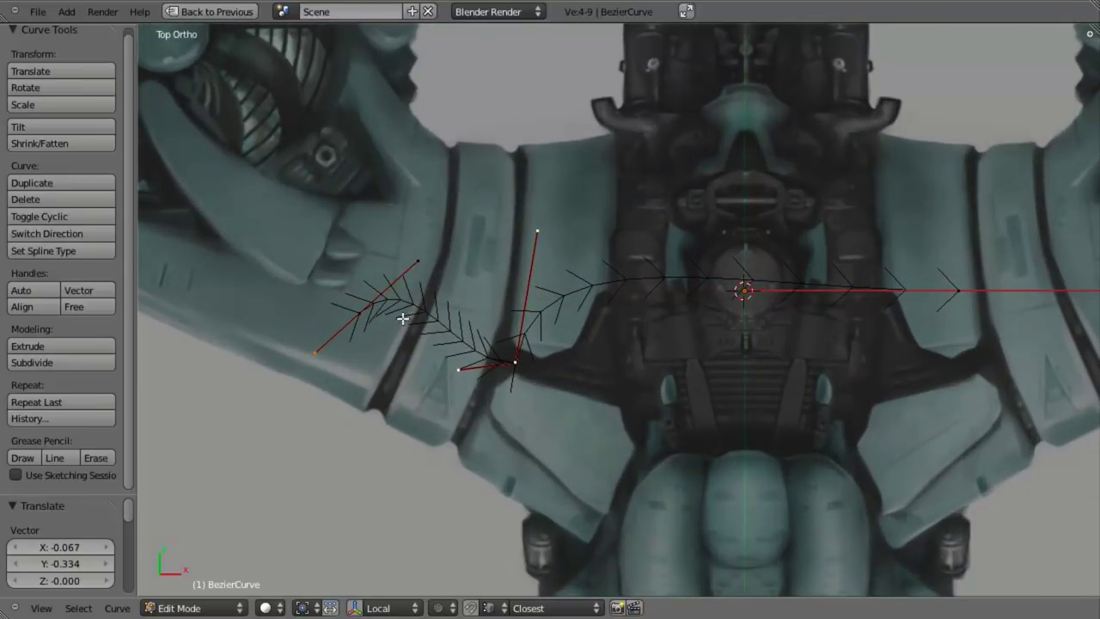
pyautogui.press('x')
pyautogui.click(363, 293)
# Extrude a new control point from the remaining one and place the short curve across the wing beside the body
pyautogui.keyDown('shift'); pyautogui.moveTo(858, 332); pyautogui.dragTo(800, 336, button='middle'); pyautogui.keyUp('shift')
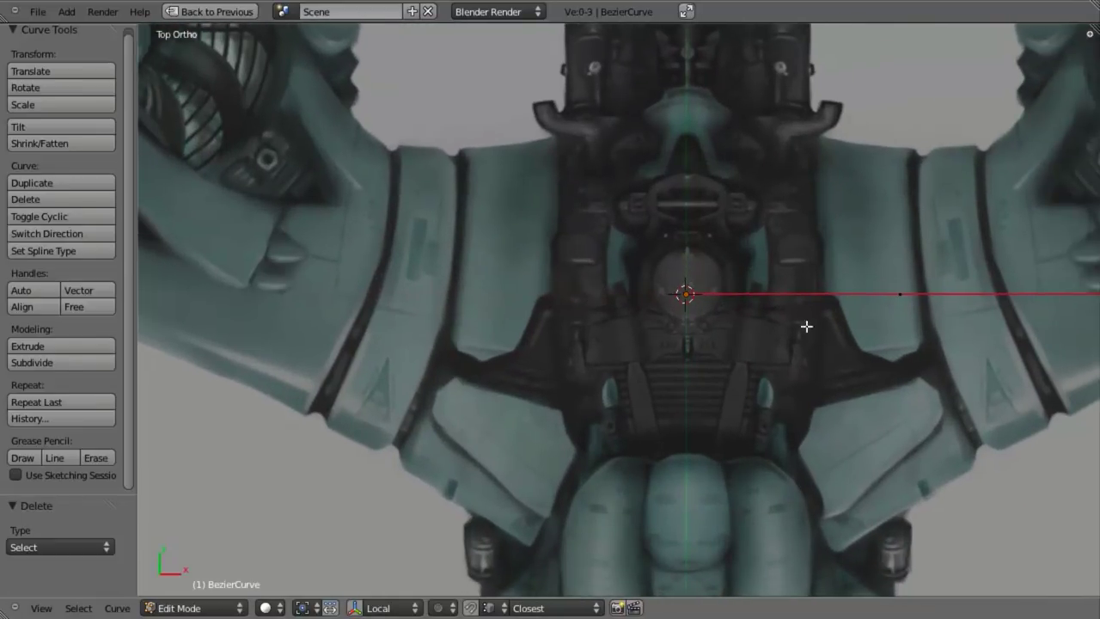
pyautogui.press('e')
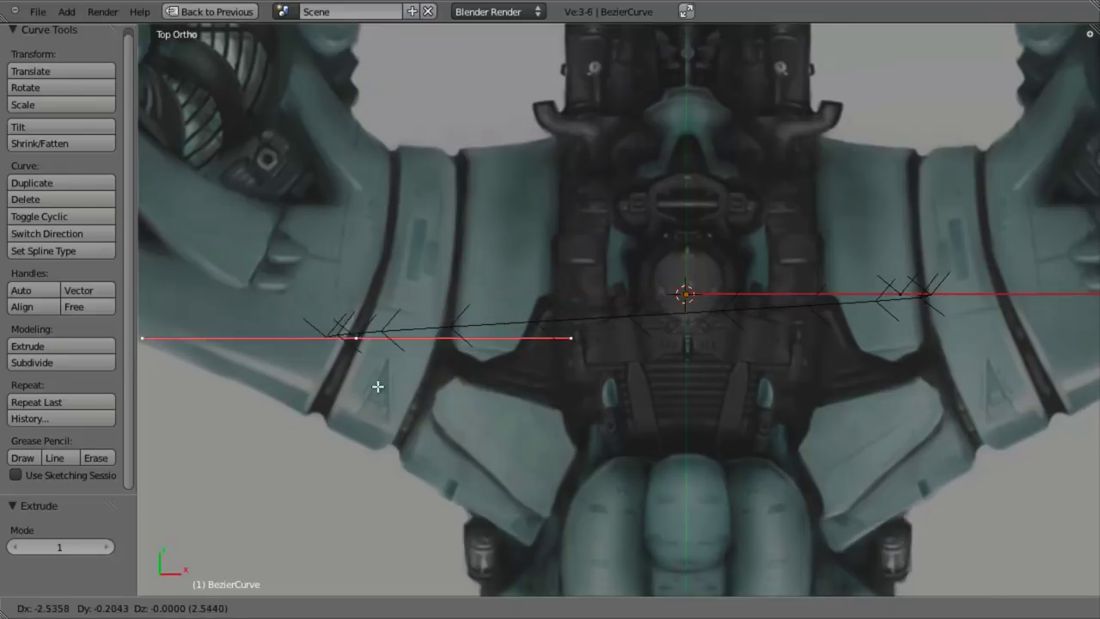
pyautogui.click(964, 263)
pyautogui.scroll(-3, 939, 322)
pyautogui.keyDown('shift'); pyautogui.moveTo(797, 342); pyautogui.dragTo(567, 349, button='middle'); pyautogui.keyUp('shift')
pyautogui.press('g')
pyautogui.click(770, 386)
# Scale down the handles of both control points, reducing the inner point's handles by a factor of 0.387
pyautogui.press('s')
pyautogui.click(802, 336)
pyautogui.rightClick(542, 313)
pyautogui.press('s')
pyautogui.click(613, 344)
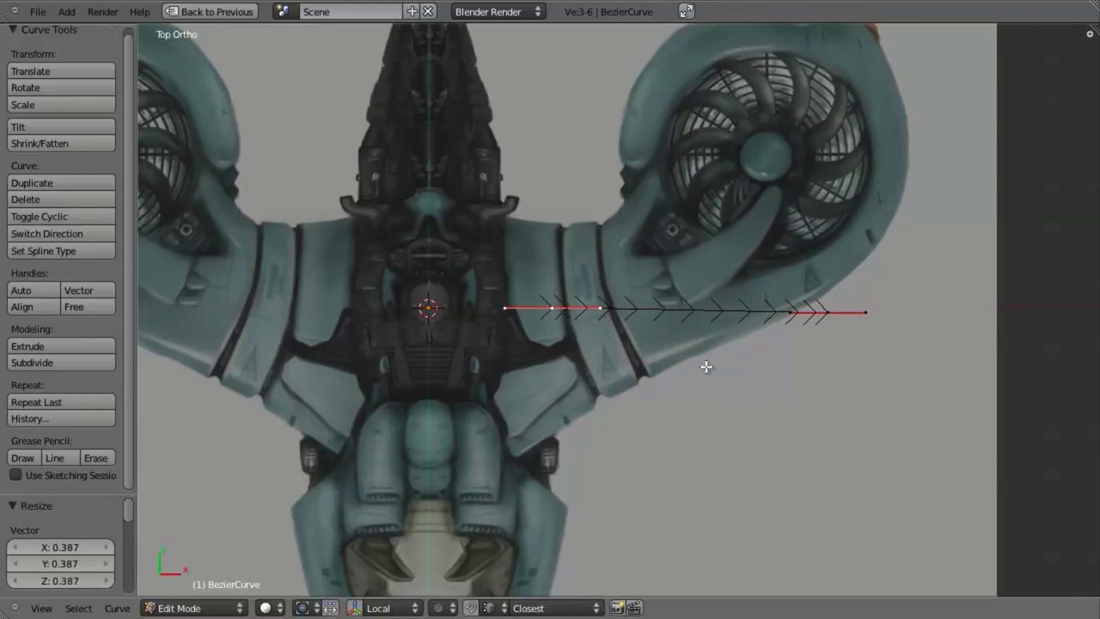
pyautogui.scroll(3, 705, 358)
pyautogui.press('a')
pyautogui.press('l')
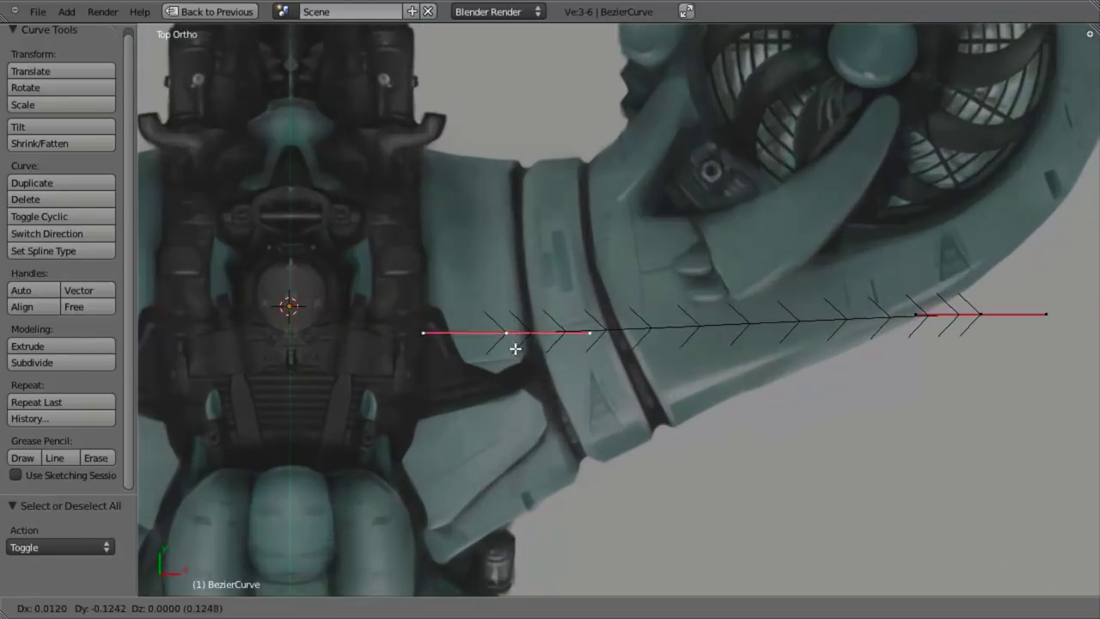
pyautogui.scroll(-3, 451, 341)
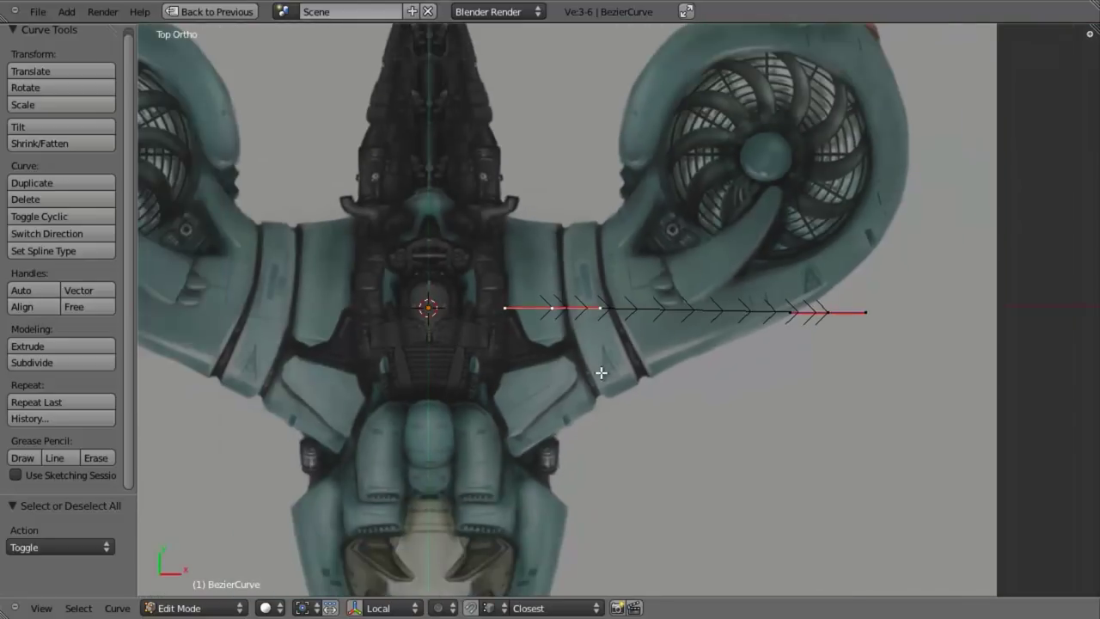
# Return to object mode, unhide all aircraft parts in wireframe display, and select only the Bezier curve
pyautogui.press('t')
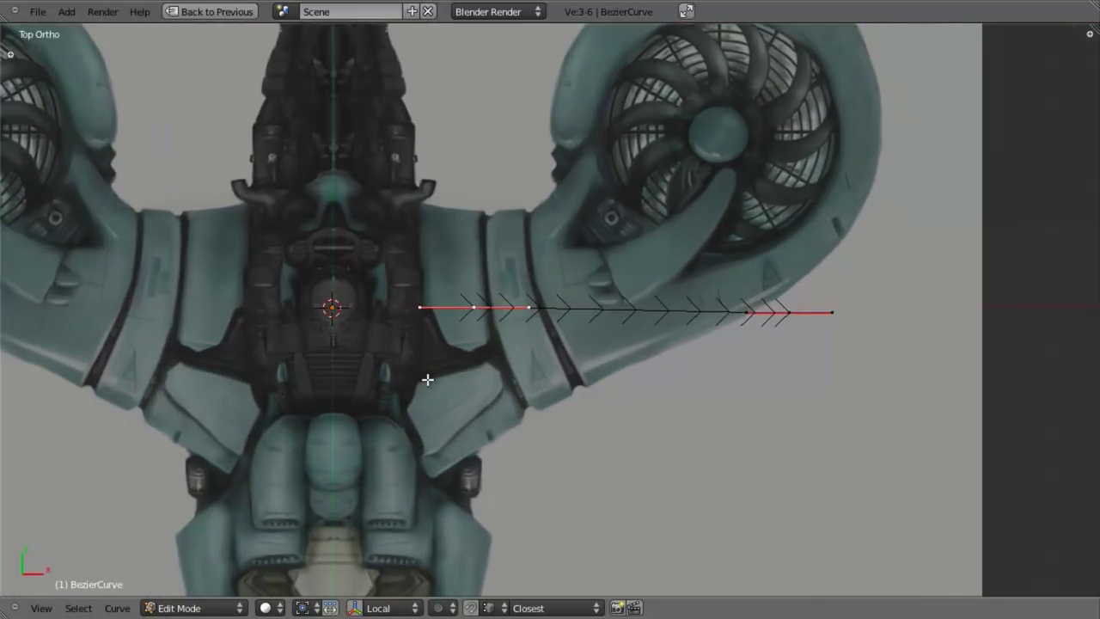
pyautogui.press('Tab')
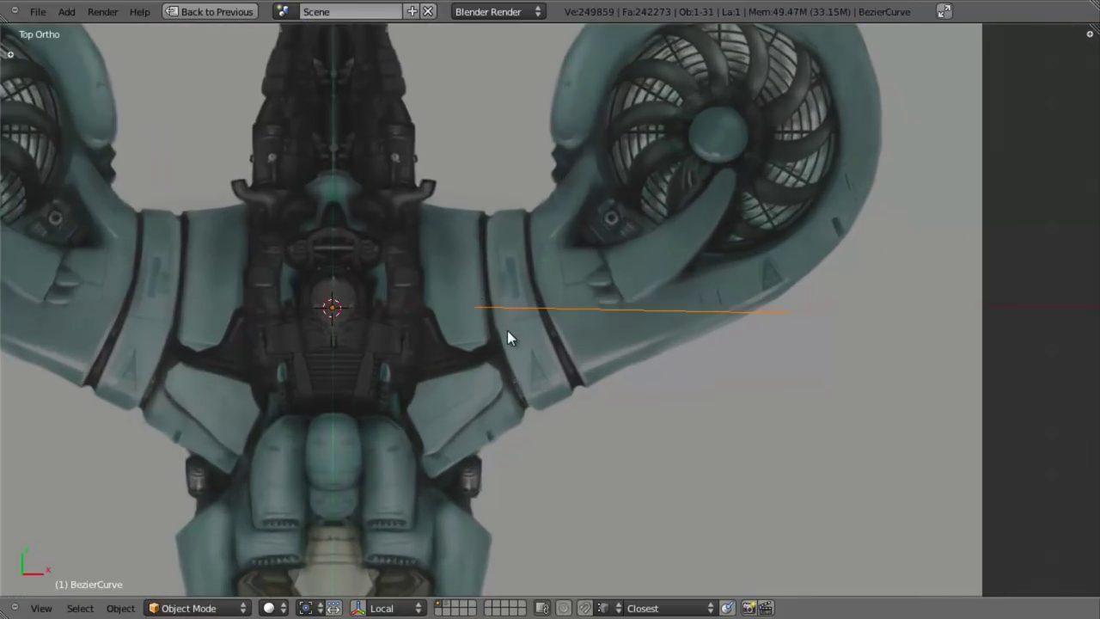
pyautogui.hotkey('alt', 'h')
pyautogui.press('z')
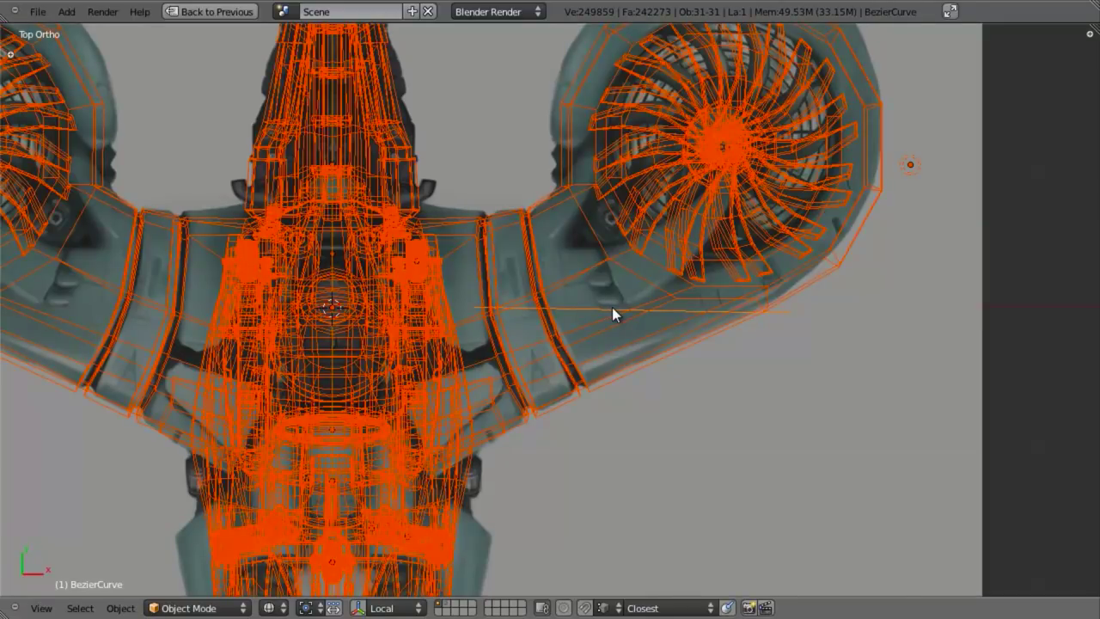
pyautogui.rightClick(601, 311)
# Save the scene over the existing file and restore the full multi-editor layout
pyautogui.scroll(-3, 617, 366)
pyautogui.hotkey('ctrl', 's')
pyautogui.click(646, 388)
pyautogui.hotkey('ctrl', 'Up')
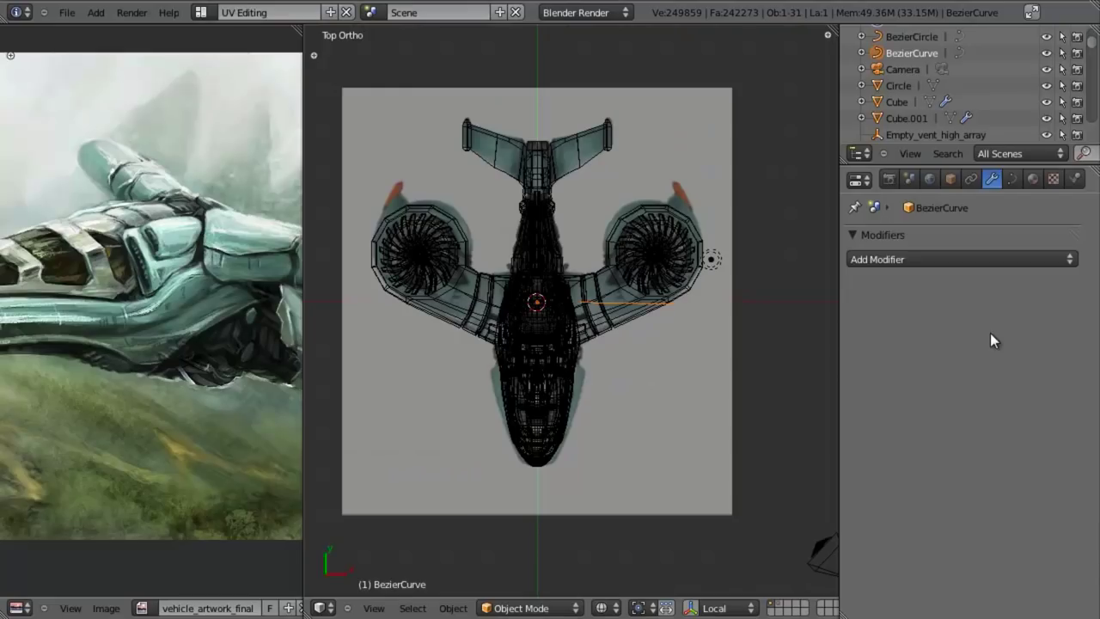
# Add a Mirror modifier on the X axis to the Bezier curve
pyautogui.click(938, 259)
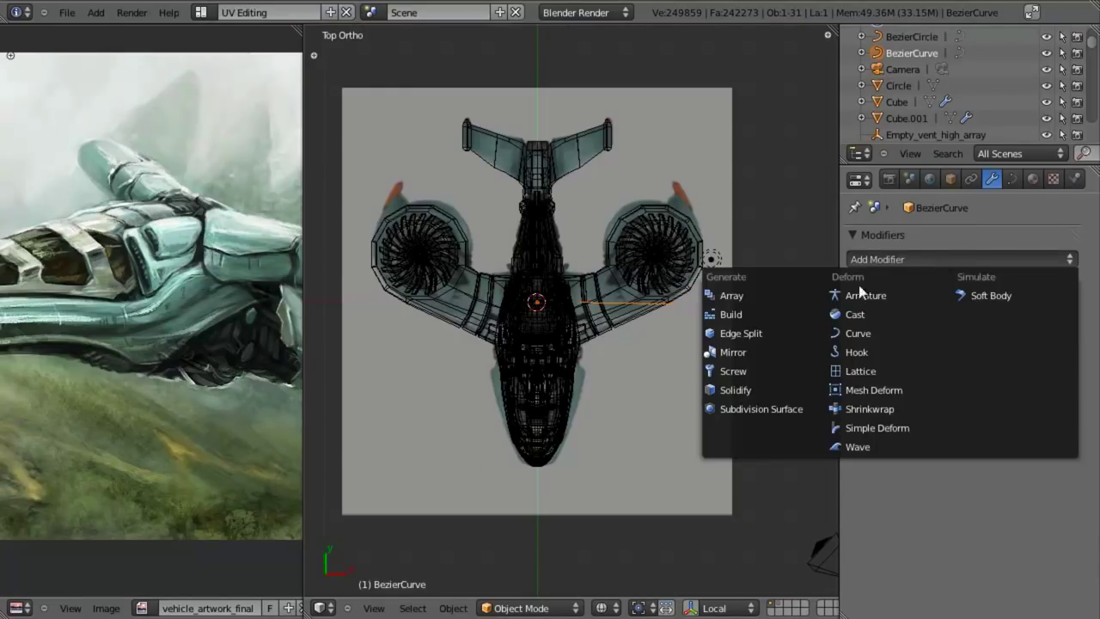
pyautogui.click(763, 353)
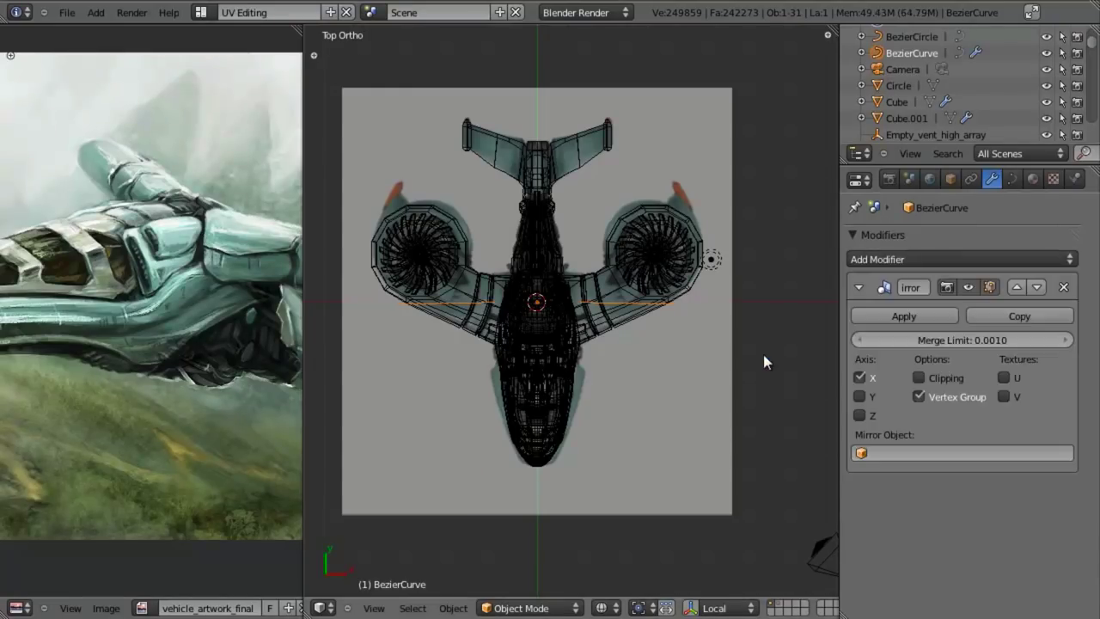
pyautogui.scroll(4, 686, 313)
pyautogui.click(926, 255)
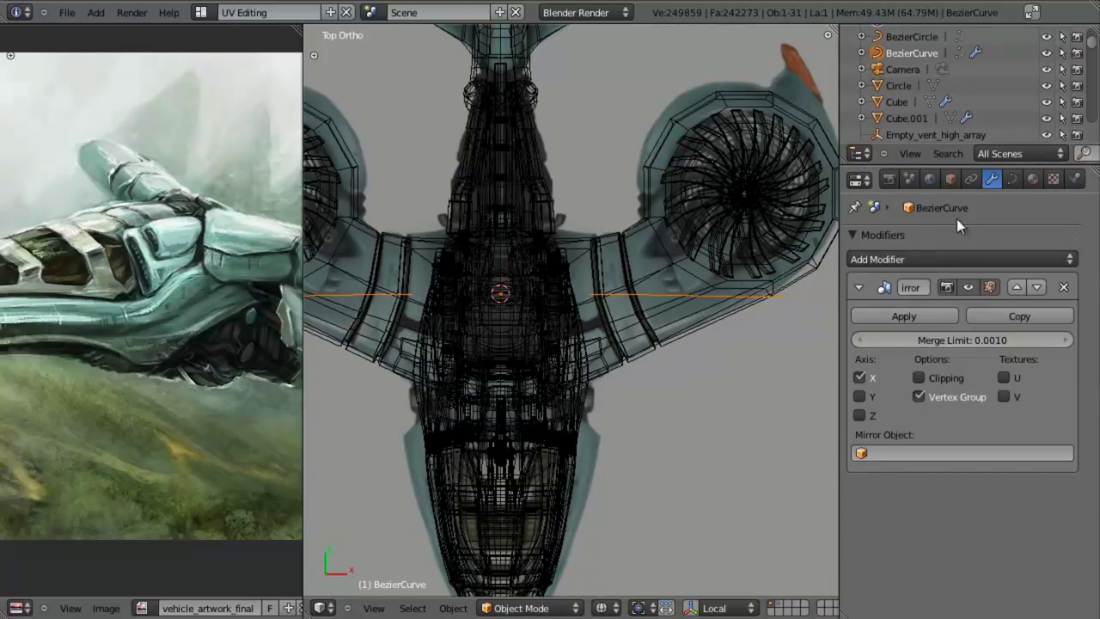
pyautogui.scroll(2, 505, 339)
pyautogui.scroll(-2, 683, 364)
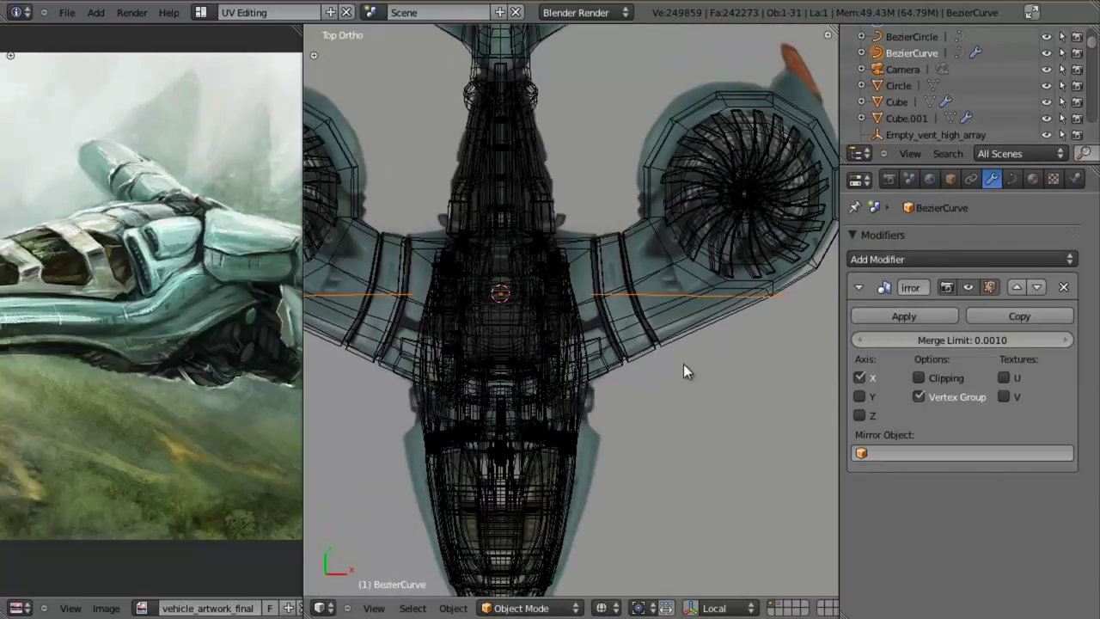
# In edit mode, rotate the whole curve to run lengthwise along the aircraft and move it beside the body
pyautogui.hotkey('ctrl', 'Up')
pyautogui.press('Tab')
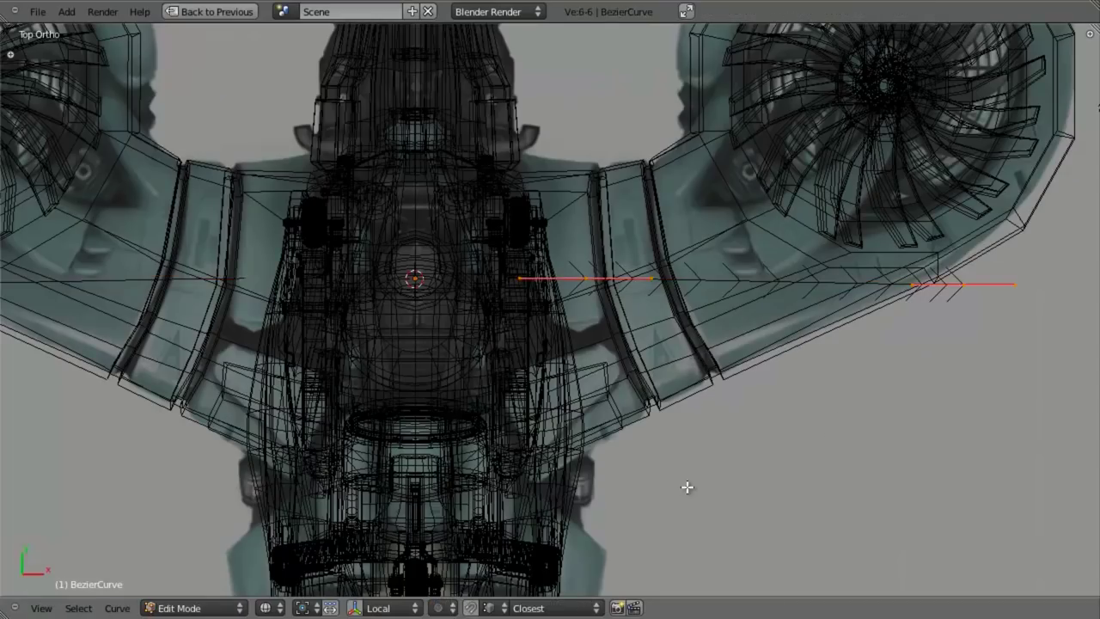
pyautogui.press('r')
pyautogui.click(939, 338)
pyautogui.press('g')
pyautogui.click(727, 344)
# In side view, move the whole curve down to just below the engine underside
pyautogui.press('KP_3')
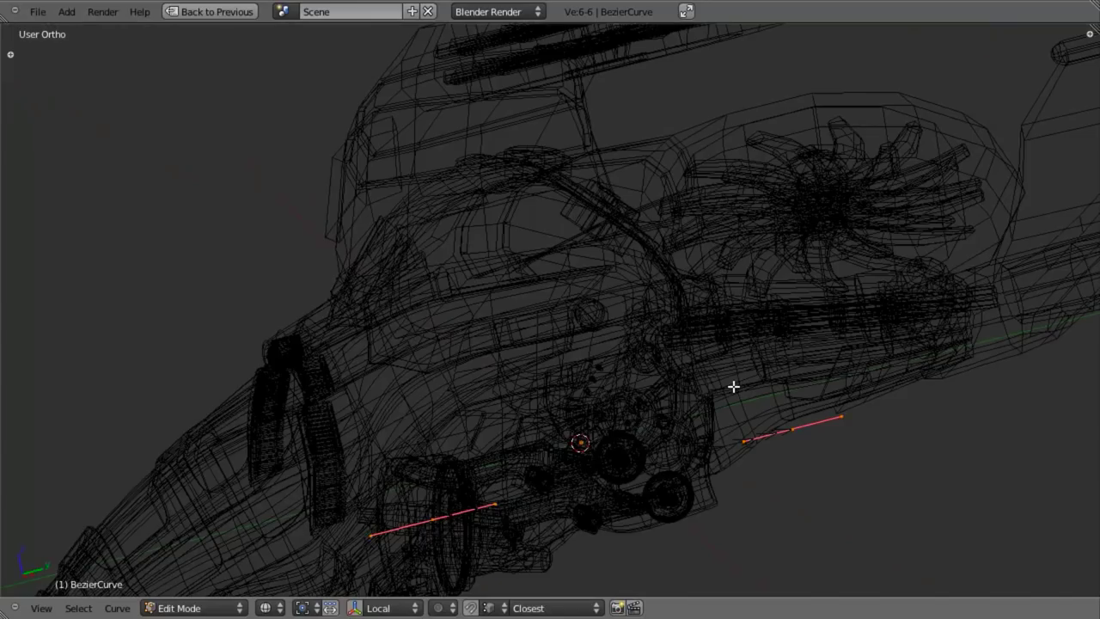
pyautogui.scroll(4, 644, 309)
pyautogui.scroll(1, 618, 287)
pyautogui.press('g')
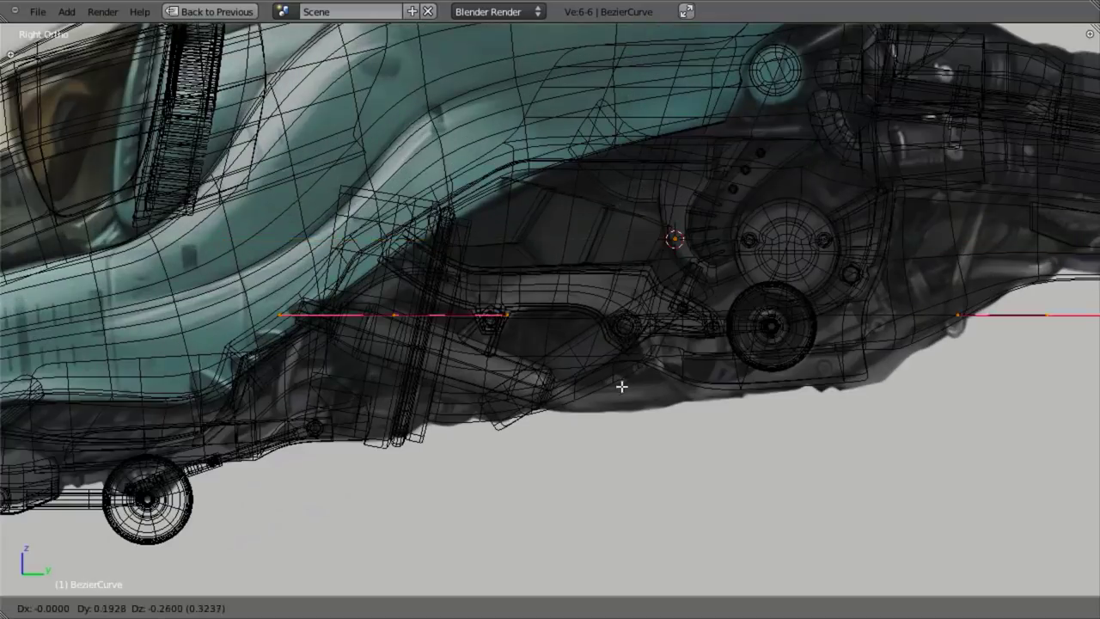
pyautogui.click(699, 461)
# Scale down the front control point's handles and move the point to the rear end of the slanted cylinder
pyautogui.rightClick(560, 433)
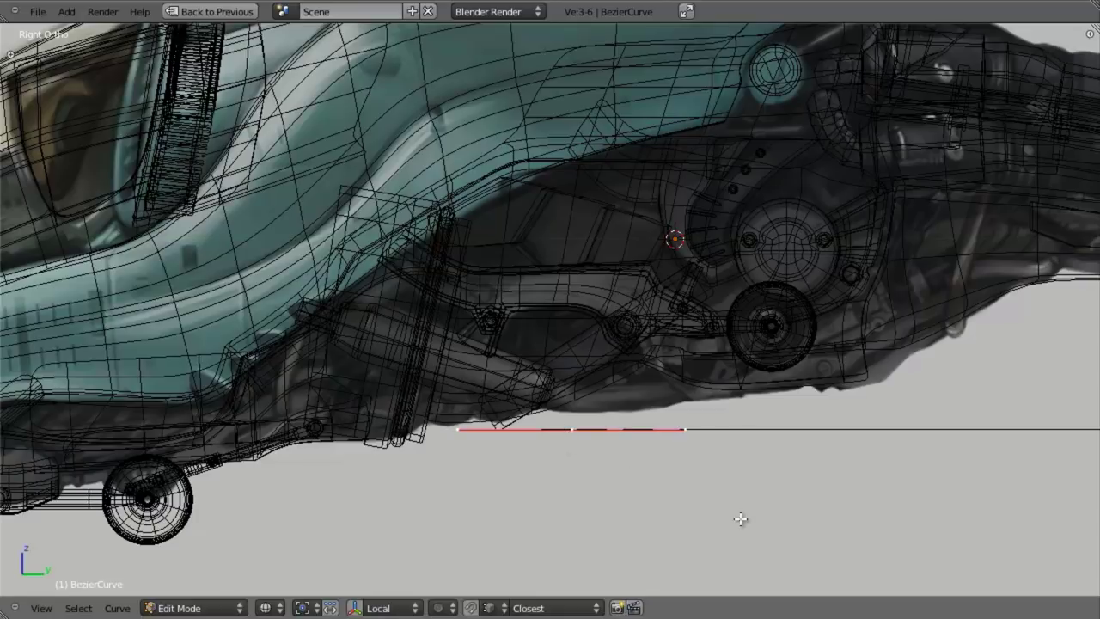
pyautogui.press('g')
pyautogui.rightClick(812, 299)
pyautogui.press('g')
pyautogui.click(585, 464)
pyautogui.press('s')
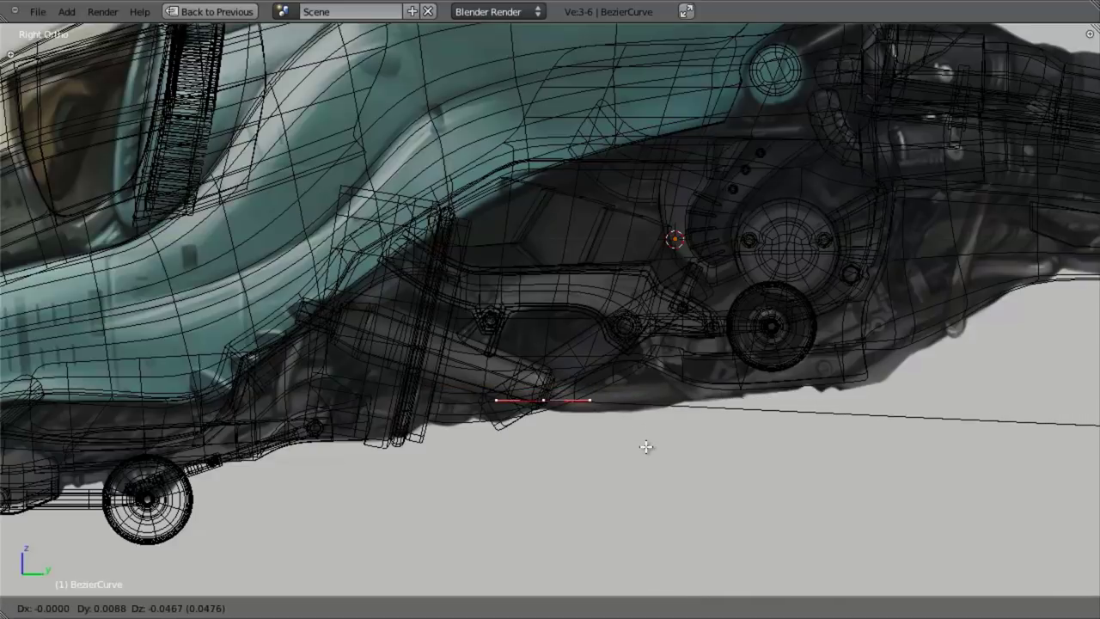
pyautogui.click(646, 444)
# Rotate the front control point's handles to match the cylinder's slope and adjust the point's position at the cylinder end
pyautogui.scroll(1, 649, 444)
pyautogui.scroll(3, 649, 444)
pyautogui.keyDown('shift'); pyautogui.moveTo(649, 391); pyautogui.dragTo(663, 269, button='middle'); pyautogui.keyUp('shift')
pyautogui.press('z')
pyautogui.press('z')
pyautogui.press('g')
pyautogui.press('Escape')
pyautogui.press('r')
pyautogui.click(688, 433)
pyautogui.press('g')
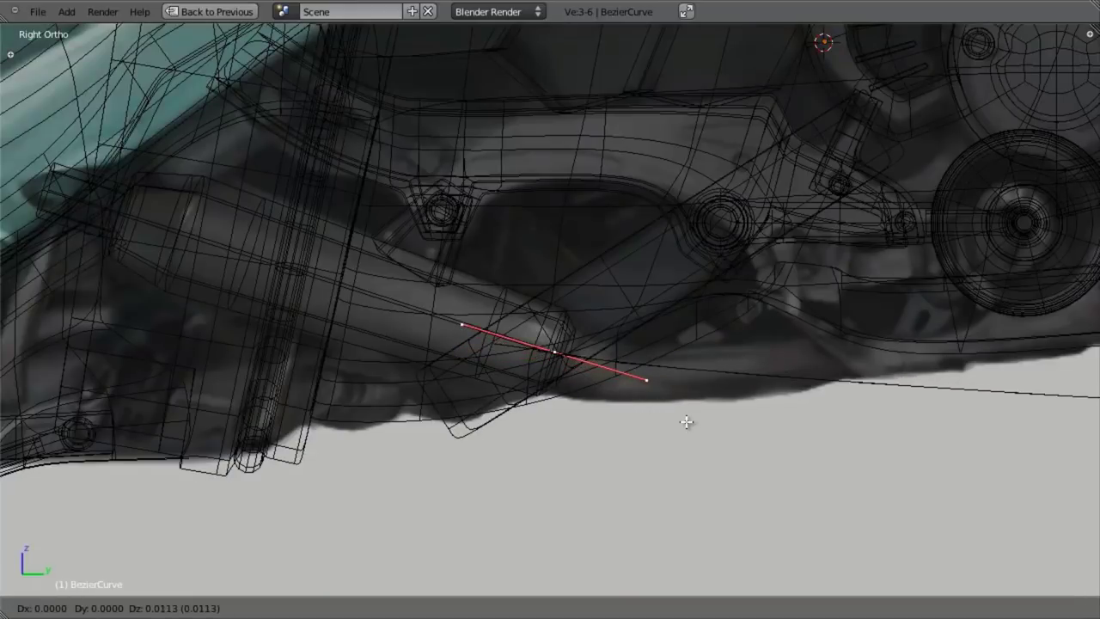
pyautogui.click(686, 420)
# Select the rear end ring of the cylinder in the mid-body mesh and snap the 3D cursor to its centre
pyautogui.press('z')
pyautogui.moveTo(324, 244)
pyautogui.mouseDown(button='middle')
pyautogui.moveTo(435, 329)
pyautogui.moveTo(444, 304)
pyautogui.moveTo(612, 293)
pyautogui.moveTo(638, 252)
pyautogui.mouseUp(button='middle')
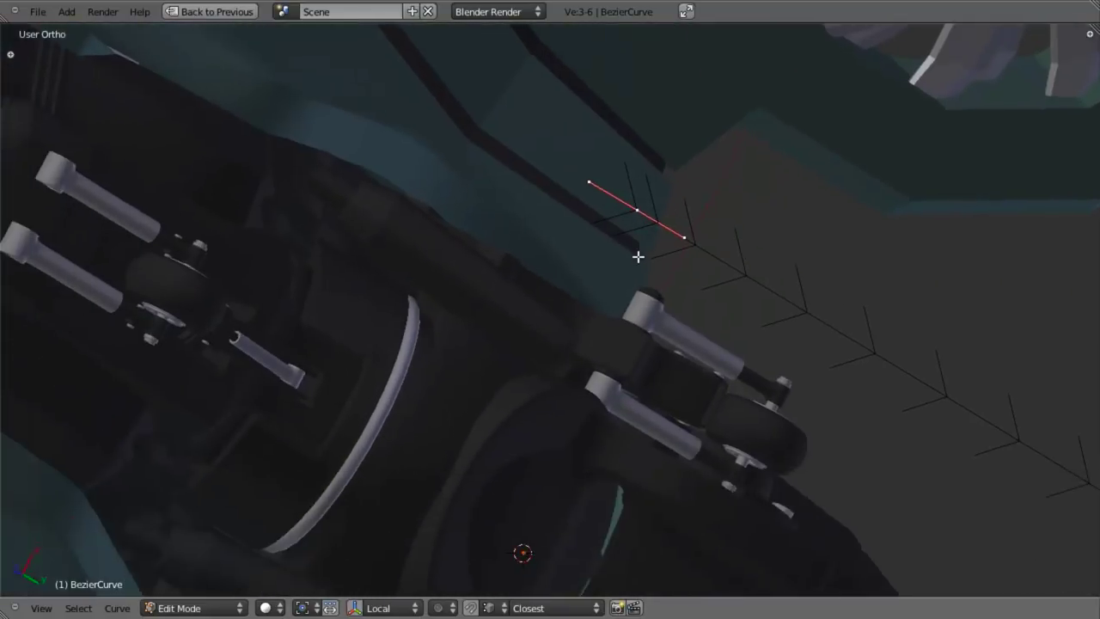
pyautogui.scroll(3, 609, 253)
pyautogui.press('Tab')
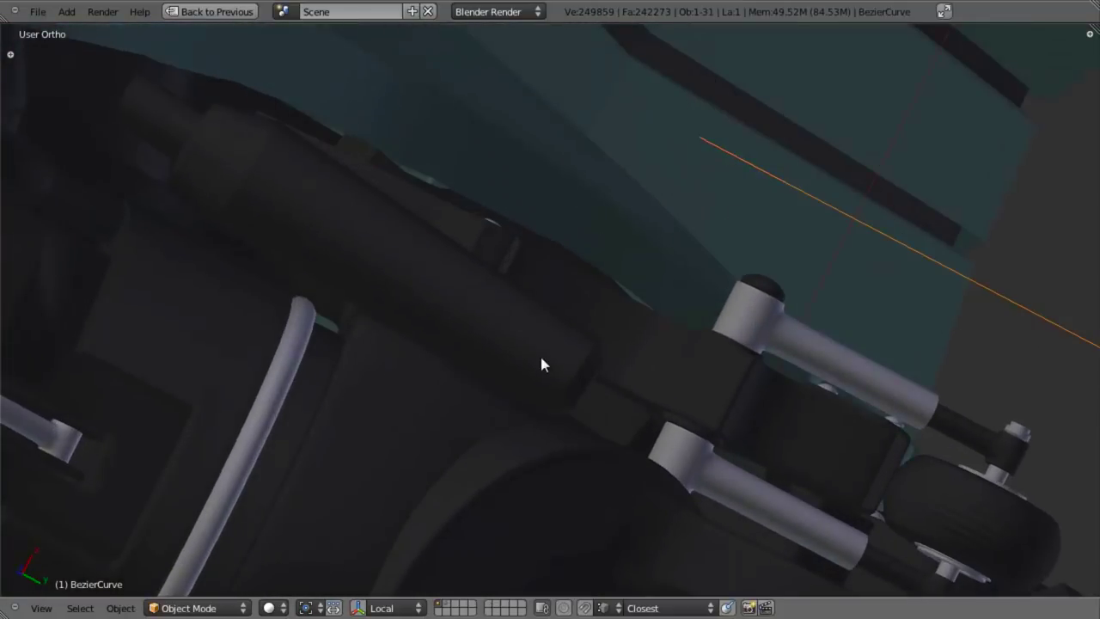
pyautogui.rightClick(541, 361)
pyautogui.moveTo(555, 393)
pyautogui.mouseDown(button='middle')
pyautogui.moveTo(518, 358)
pyautogui.moveTo(504, 319)
pyautogui.mouseUp(button='middle')
pyautogui.press('Tab')
pyautogui.scroll(3, 514, 375)
pyautogui.press('z')
pyautogui.moveTo(402, 346); pyautogui.dragTo(498, 352, button='middle')
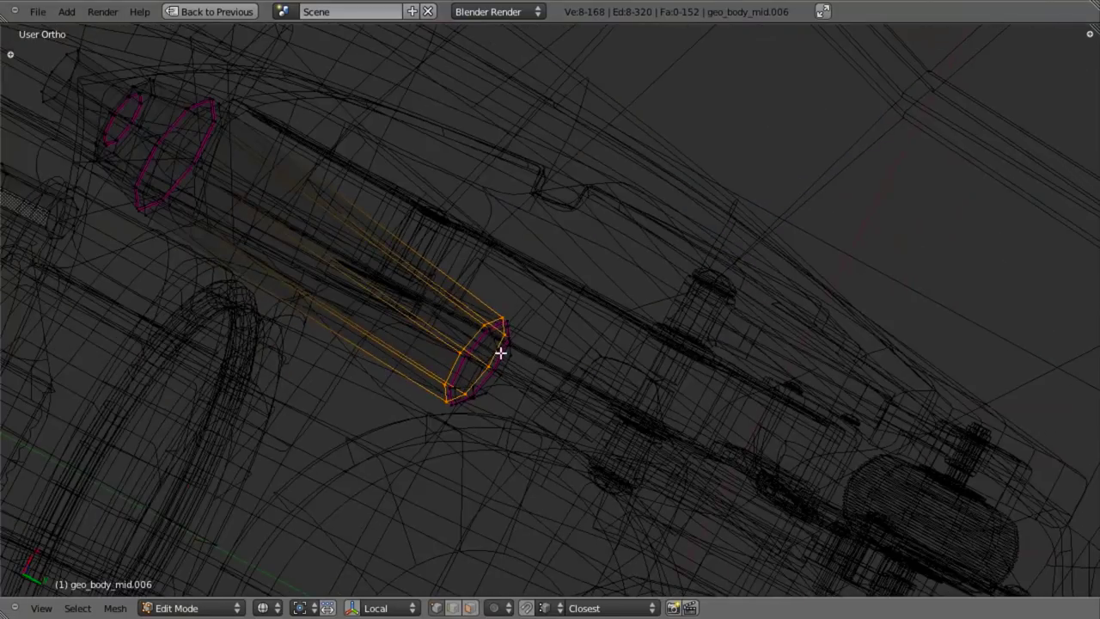
pyautogui.hotkey('shift', 's')
pyautogui.click(506, 389)
# Reselect the Bezier curve for editing and snap its front control point to the 3D cursor
pyautogui.scroll(-5, 505, 391)
pyautogui.press('Tab')
pyautogui.rightClick(856, 400)
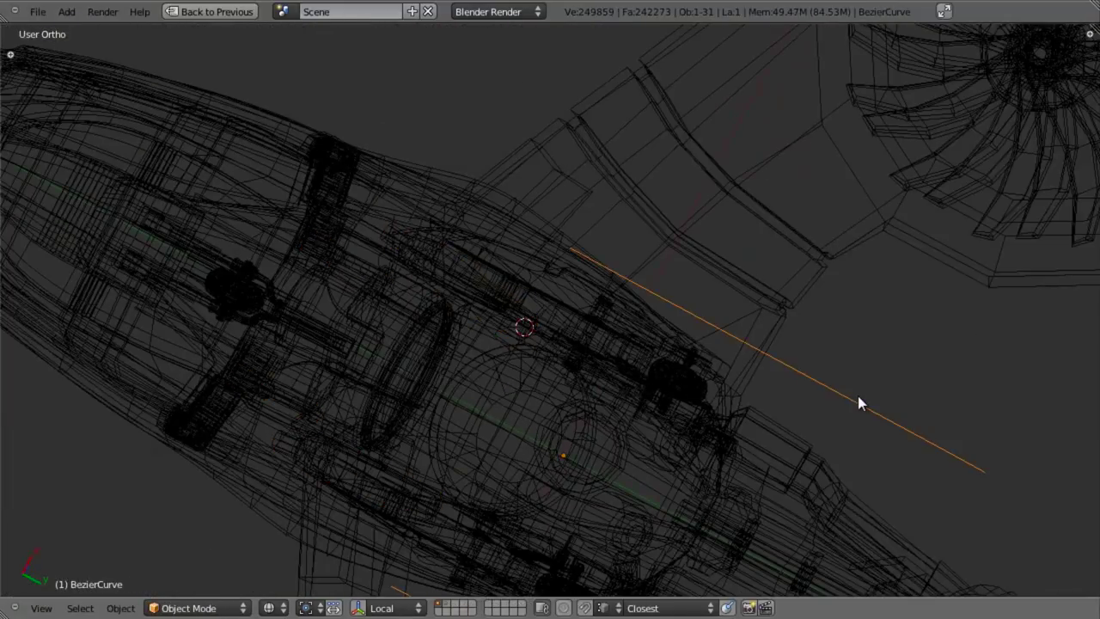
pyautogui.scroll(2, 635, 383)
pyautogui.press('Tab')
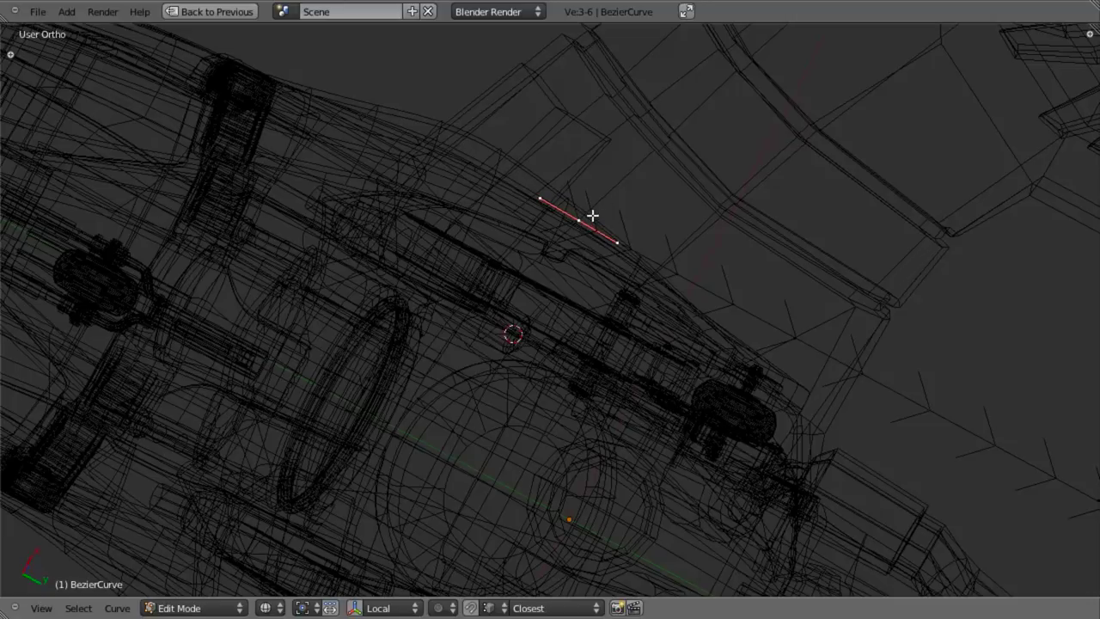
pyautogui.hotkey('shift', 's')
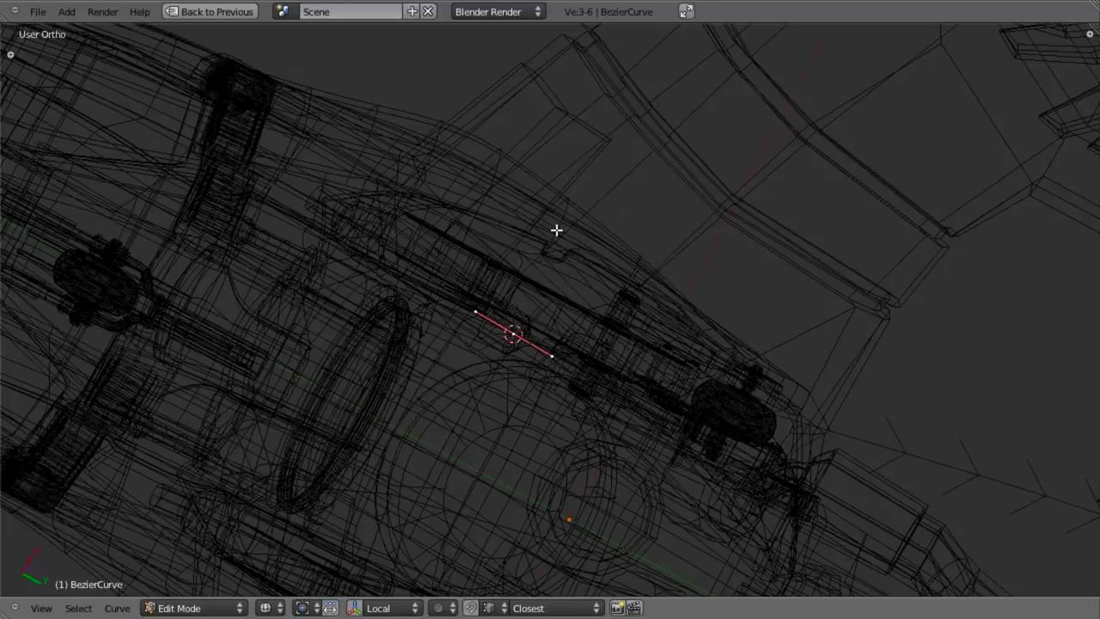
# In side view, move the curve's rear control point forward, close behind the cylinder end
pyautogui.press('z')
pyautogui.moveTo(527, 221)
pyautogui.mouseDown(button='middle')
pyautogui.moveTo(422, 422)
pyautogui.moveTo(786, 424)
pyautogui.mouseUp(button='middle')
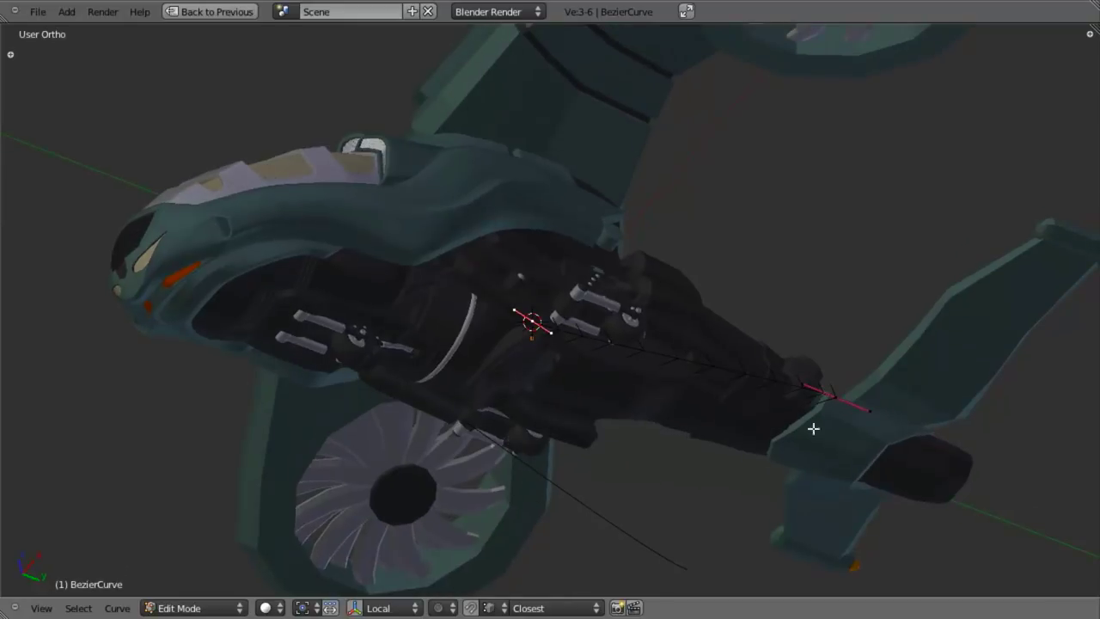
pyautogui.press('KP_3')
pyautogui.press('z')
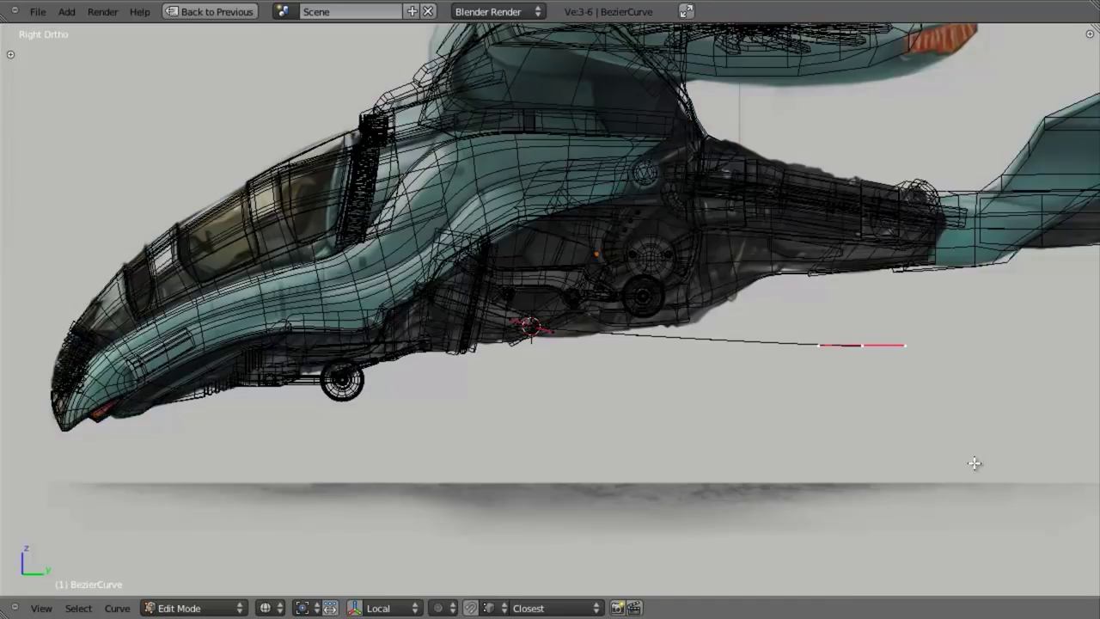
pyautogui.press('g')
pyautogui.click(705, 432)
pyautogui.scroll(7, 744, 452)
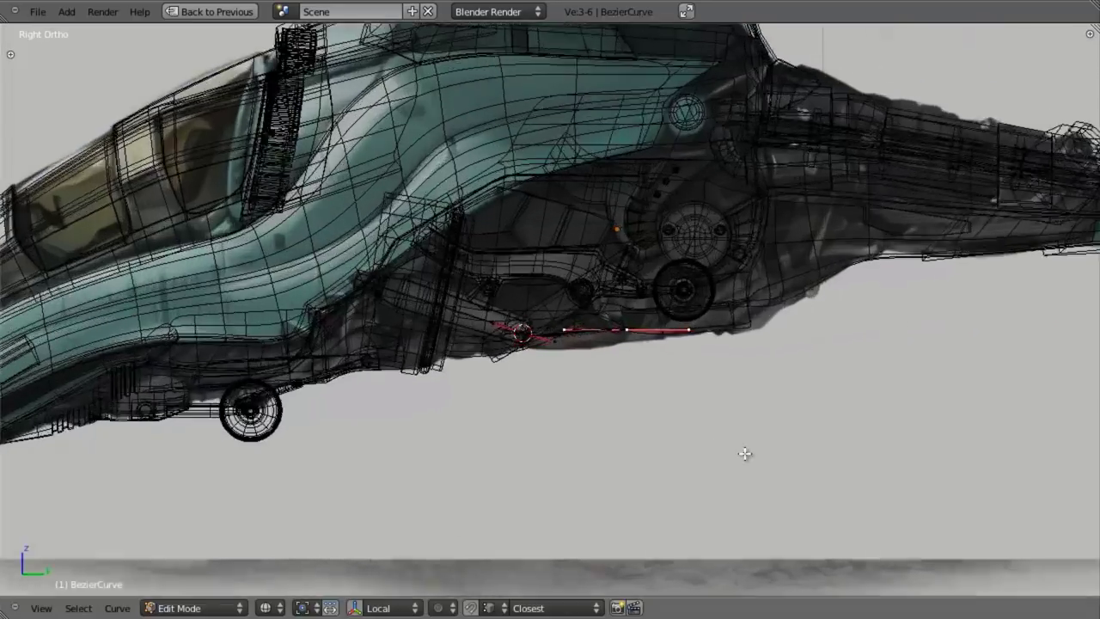
pyautogui.press('g')
pyautogui.click(812, 515)
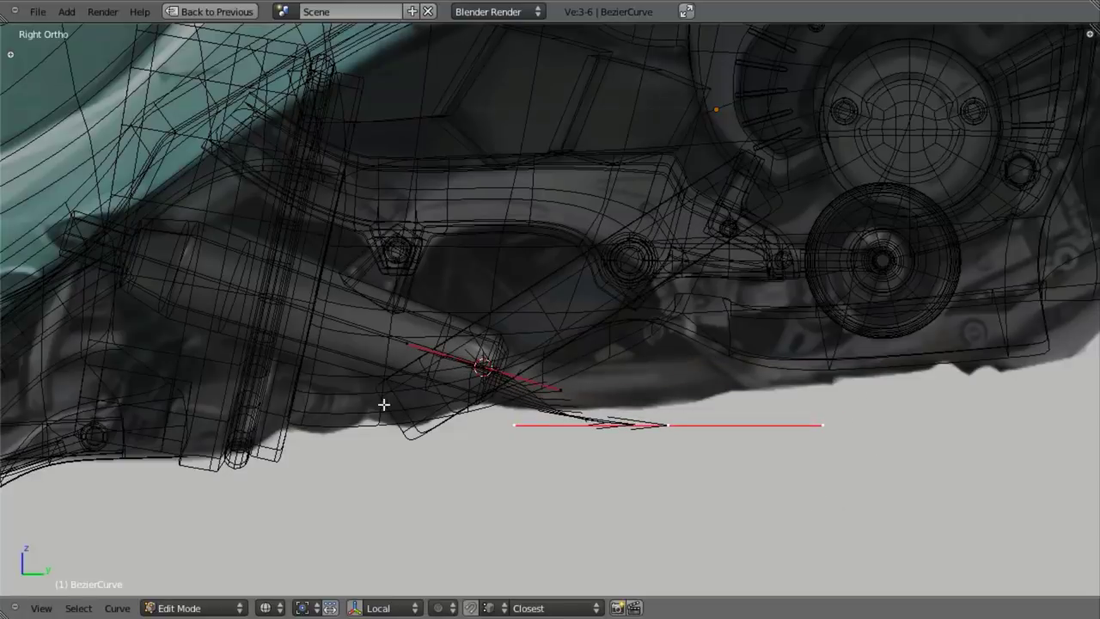
# Scale down the handles of the rear control point and of the front control point
pyautogui.press('s')
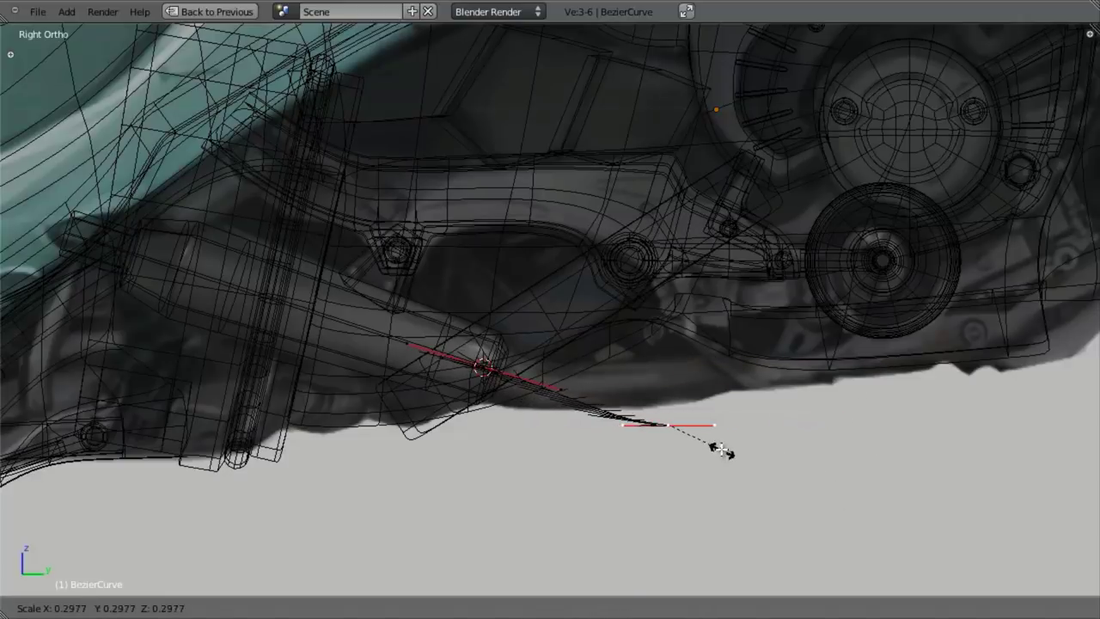
pyautogui.click(713, 447)
pyautogui.rightClick(484, 367)
pyautogui.press('s')
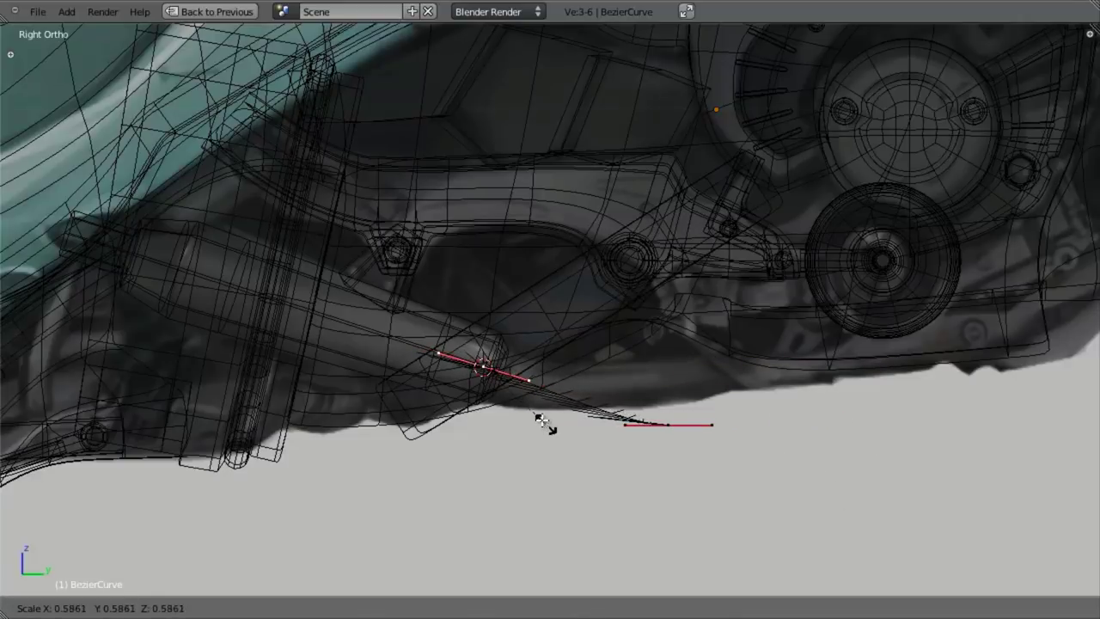
pyautogui.click(547, 416)
# Move the rear control point up into the engine underside, tilt its handles slightly upward and lengthen them
pyautogui.press('g')
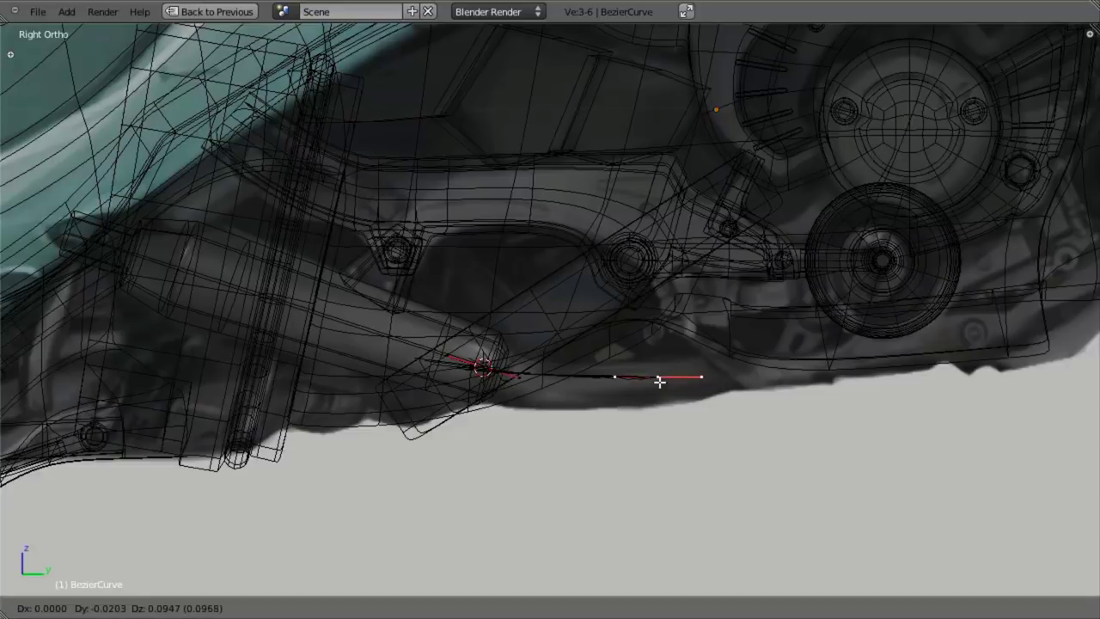
pyautogui.click(644, 385)
pyautogui.press('r')
pyautogui.click(749, 423)
pyautogui.press('s')
pyautogui.click(794, 477)
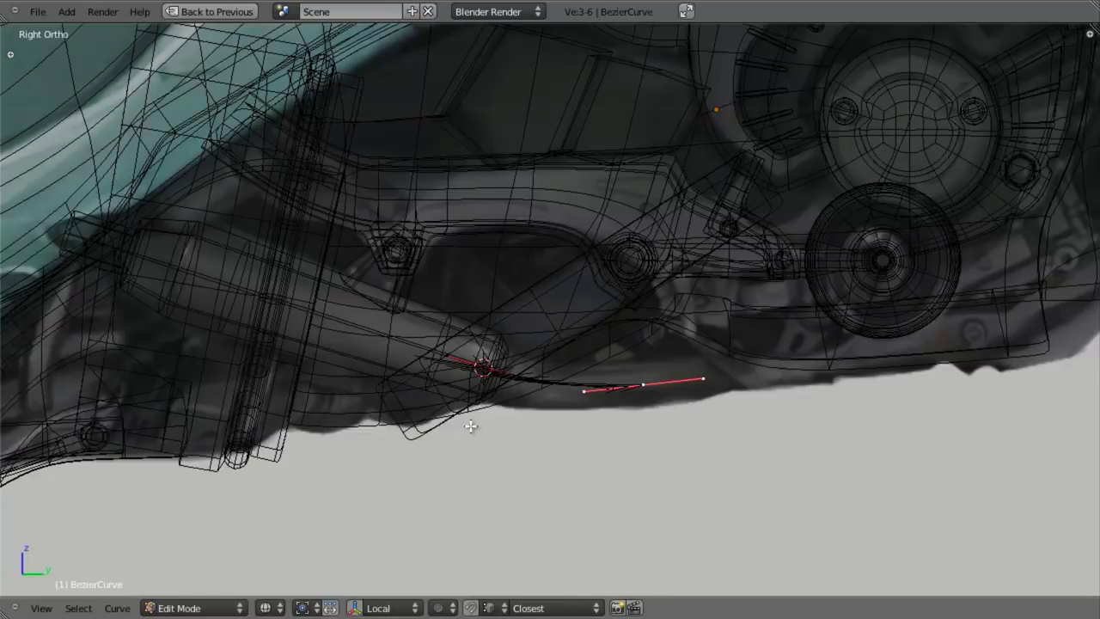
# Move the rear control point inward along the global X axis to near the landing gear strut
pyautogui.moveTo(613, 484)
pyautogui.mouseDown(button='middle')
pyautogui.moveTo(596, 449)
pyautogui.moveTo(550, 169)
pyautogui.moveTo(596, 238)
pyautogui.mouseUp(button='middle')
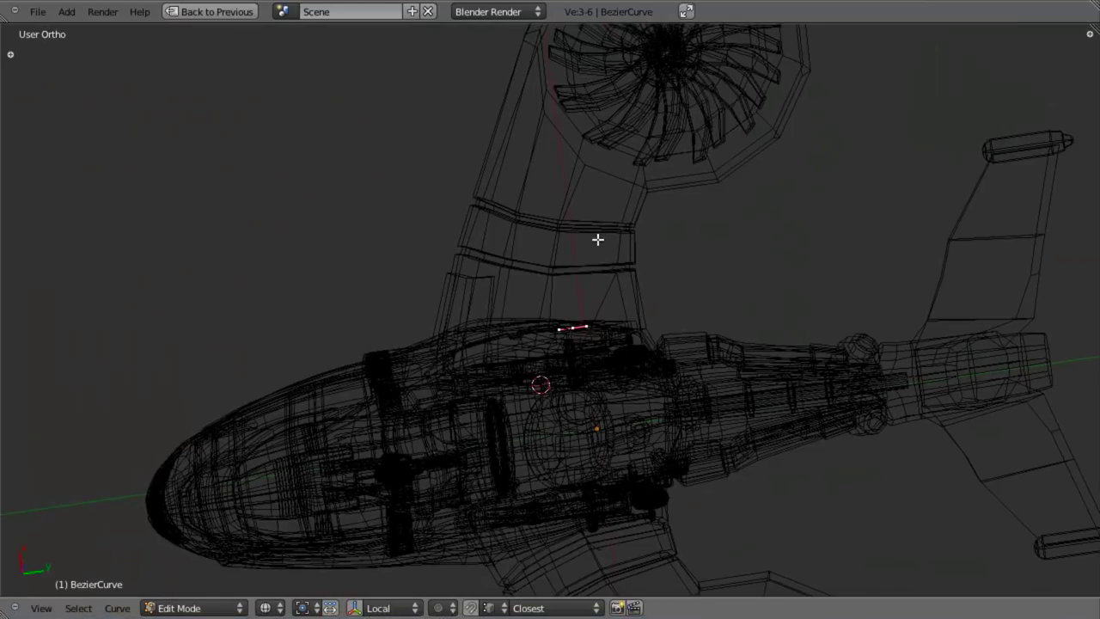
pyautogui.press('z')
pyautogui.press('g')
pyautogui.press('x')
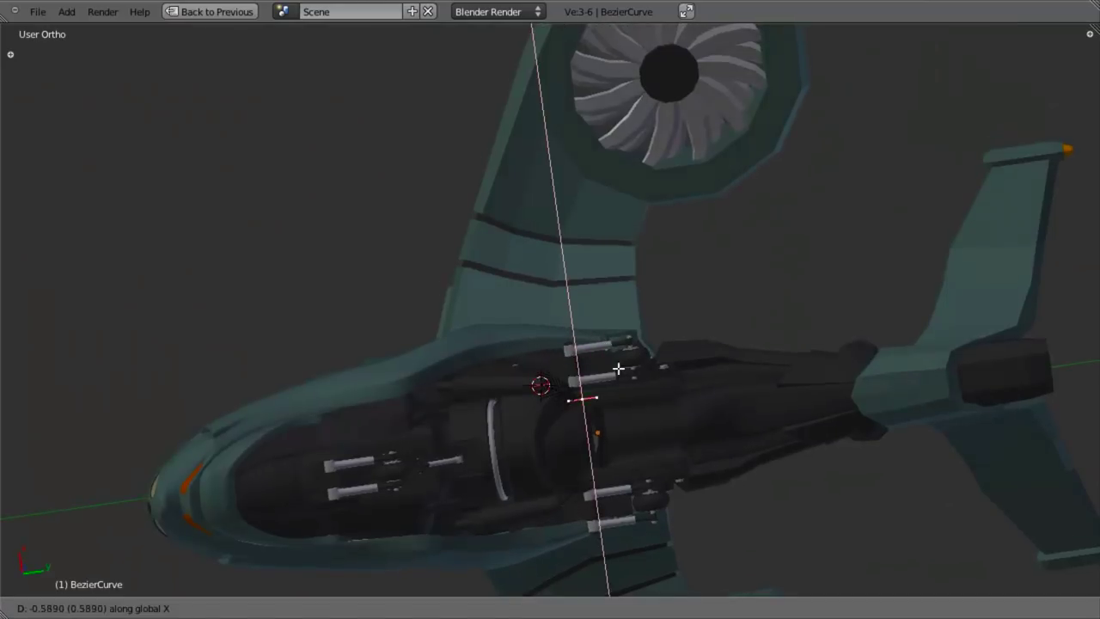
pyautogui.click(626, 346)
# Reduce the display size of the curve normals to 0.01
pyautogui.scroll(4, 619, 413)
pyautogui.scroll(3, 596, 267)
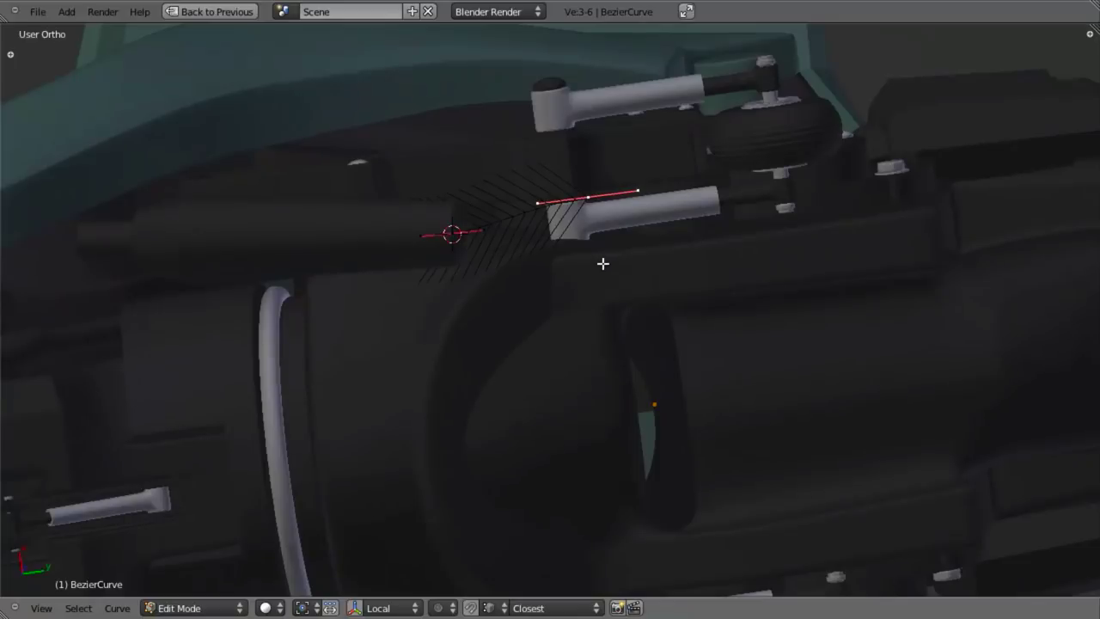
pyautogui.press('n')
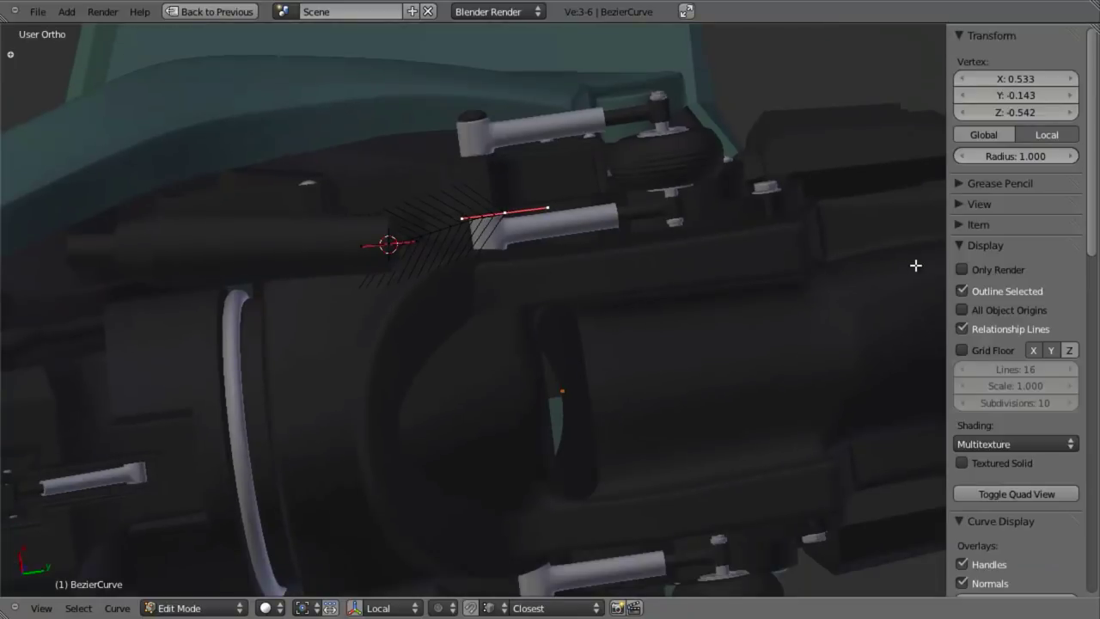
pyautogui.click(958, 245)
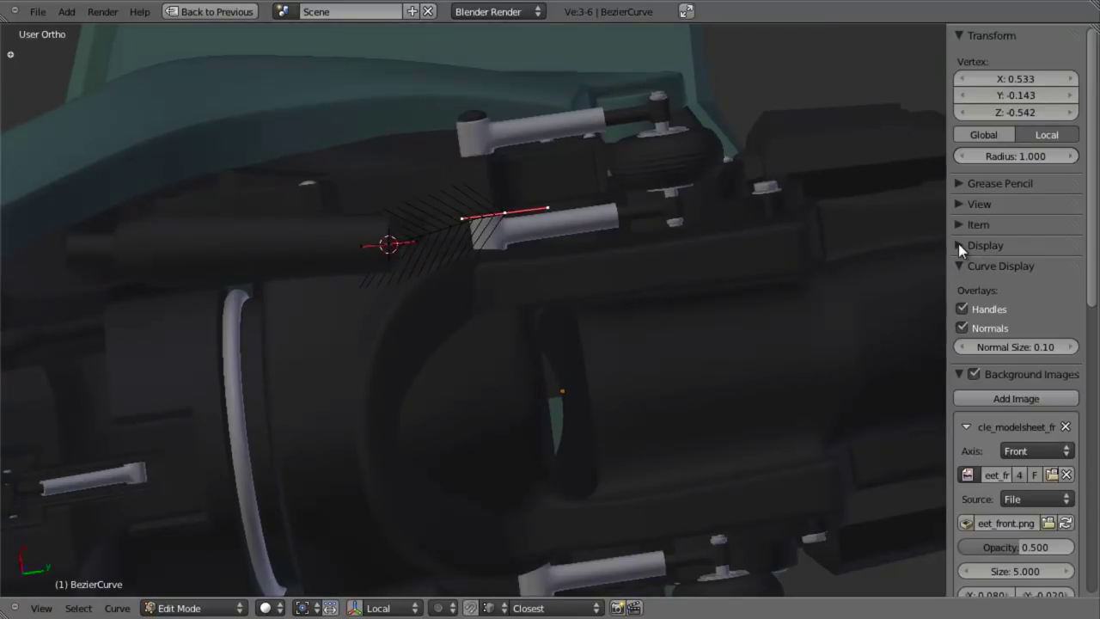
pyautogui.click(962, 328)
pyautogui.scroll(3, 633, 301)
pyautogui.keyDown('shift'); pyautogui.scroll(2, 538, 302); pyautogui.keyUp('shift')
pyautogui.moveTo(513, 255); pyautogui.dragTo(485, 231, button='middle')
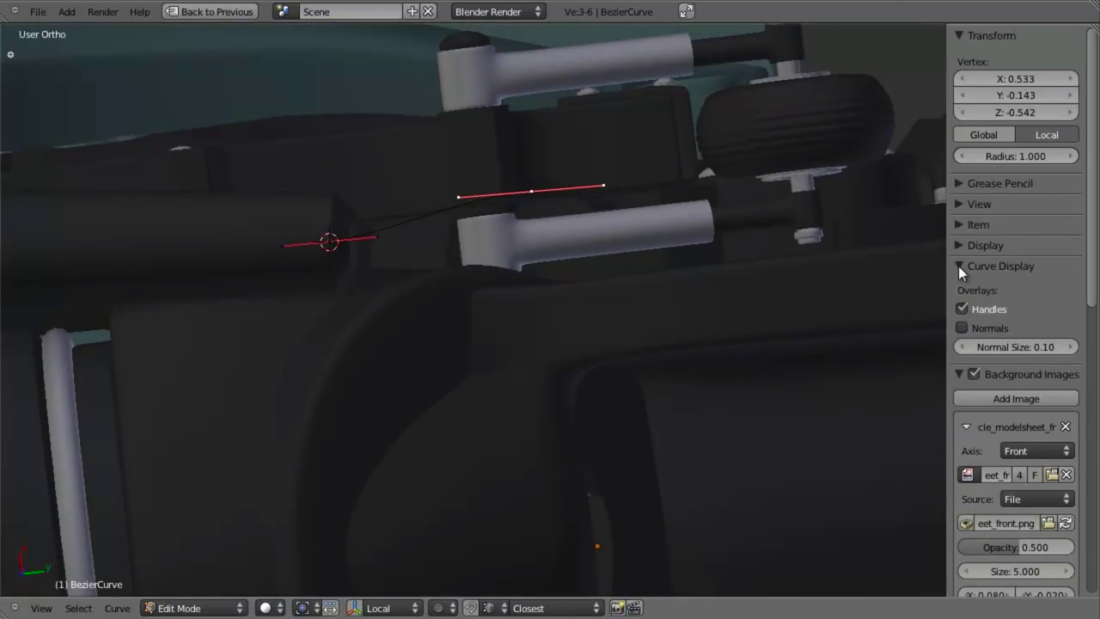
pyautogui.click(962, 326)
pyautogui.moveTo(972, 347); pyautogui.dragTo(960, 345)
pyautogui.moveTo(502, 260); pyautogui.dragTo(530, 290, button='middle')
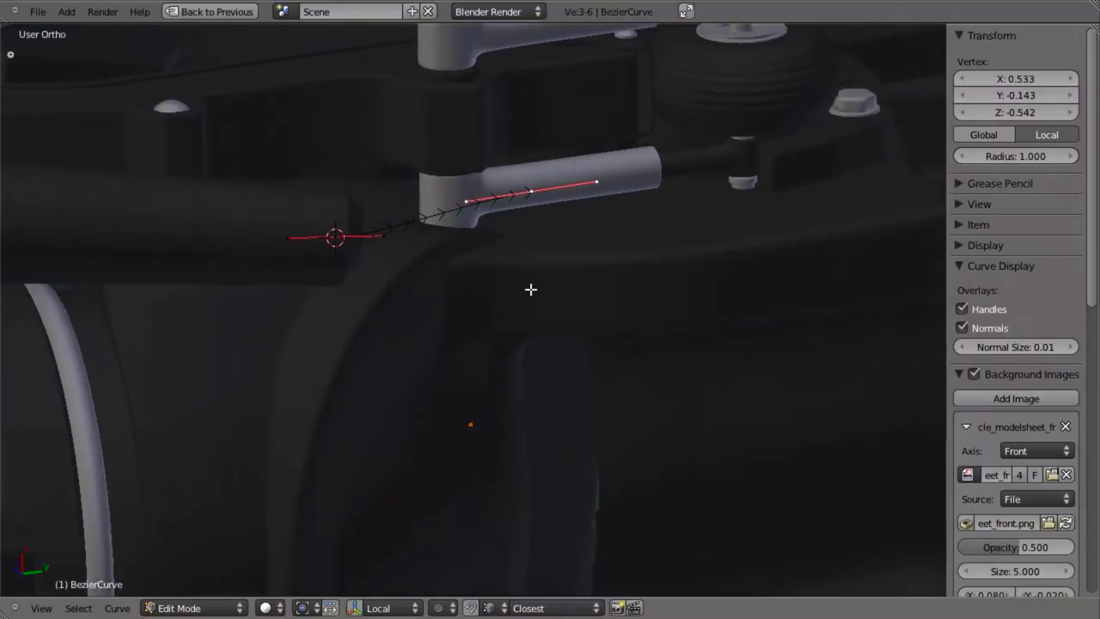
pyautogui.press('n')
# In bottom view, move the rear control point inward past the inner strut and rotate its handles diagonally toward the body's centre
pyautogui.moveTo(564, 384); pyautogui.dragTo(530, 252, button='middle')
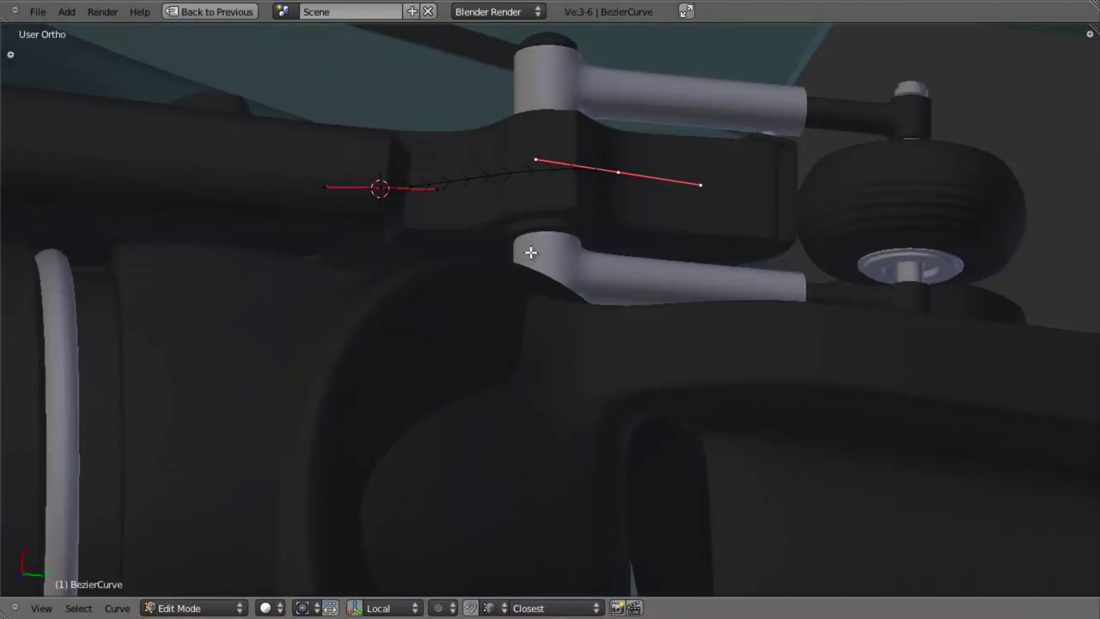
pyautogui.press('ctrl+KP_7')
pyautogui.scroll(-5, 643, 339)
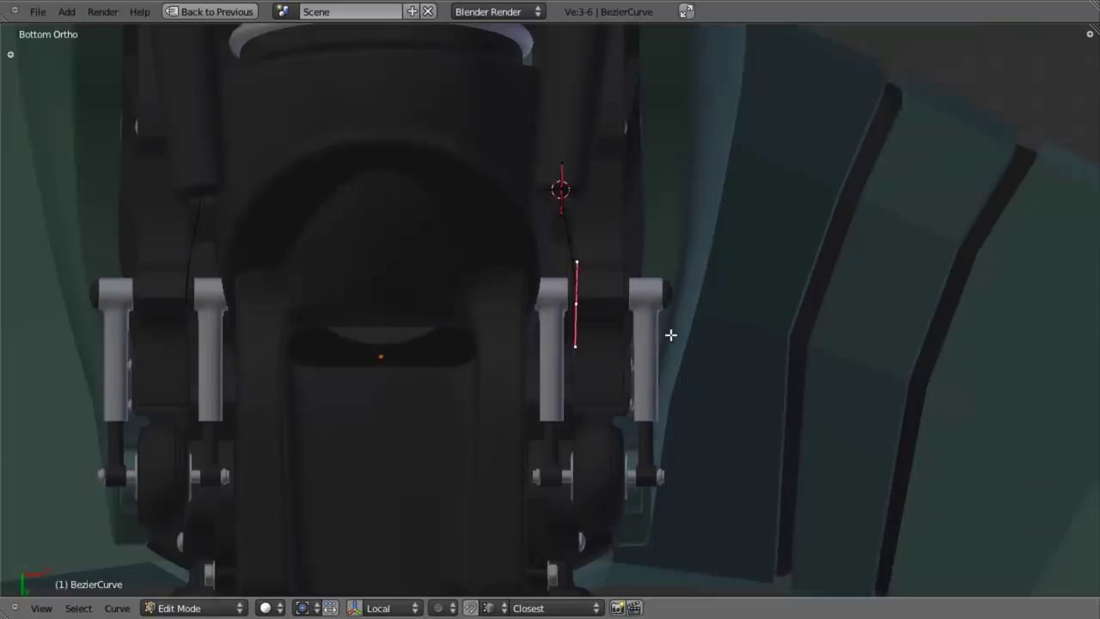
pyautogui.press('r')
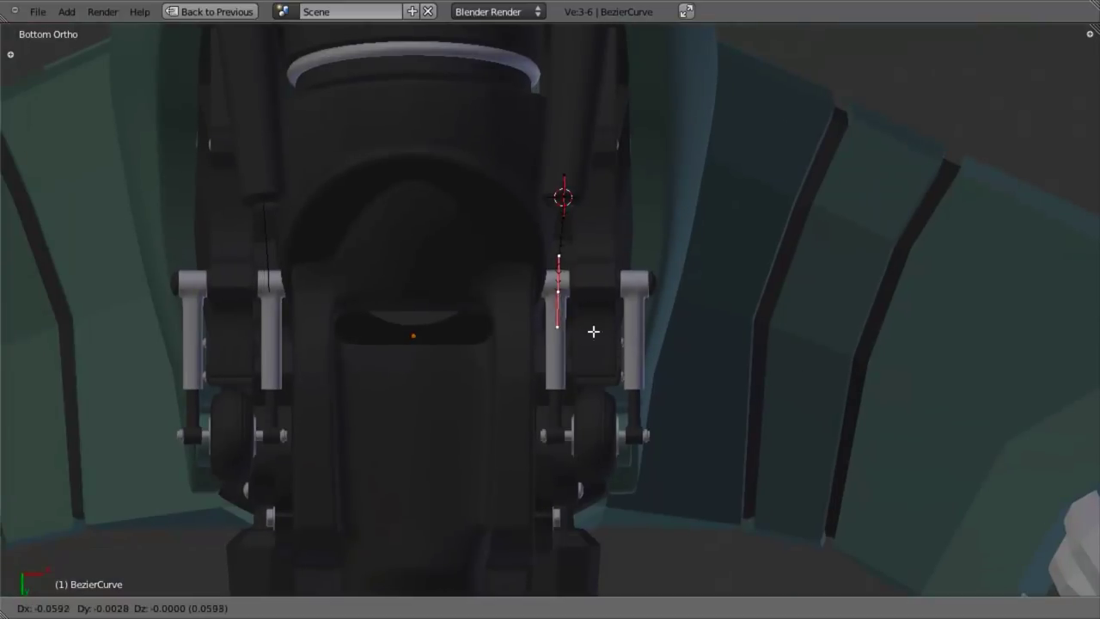
pyautogui.click(559, 355)
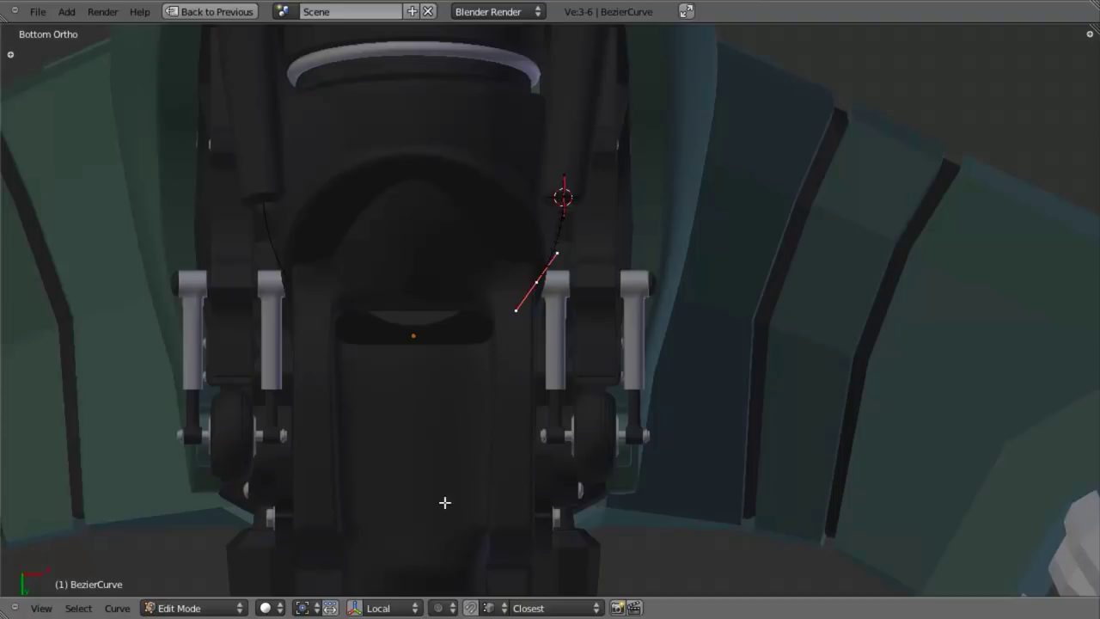
# Rotate the rear control point's handles further toward the centreline and shift the point slightly forward and outward, clear of the inner strut
pyautogui.keyDown('shift'); pyautogui.moveTo(439, 384); pyautogui.dragTo(458, 140, button='middle'); pyautogui.keyUp('shift')
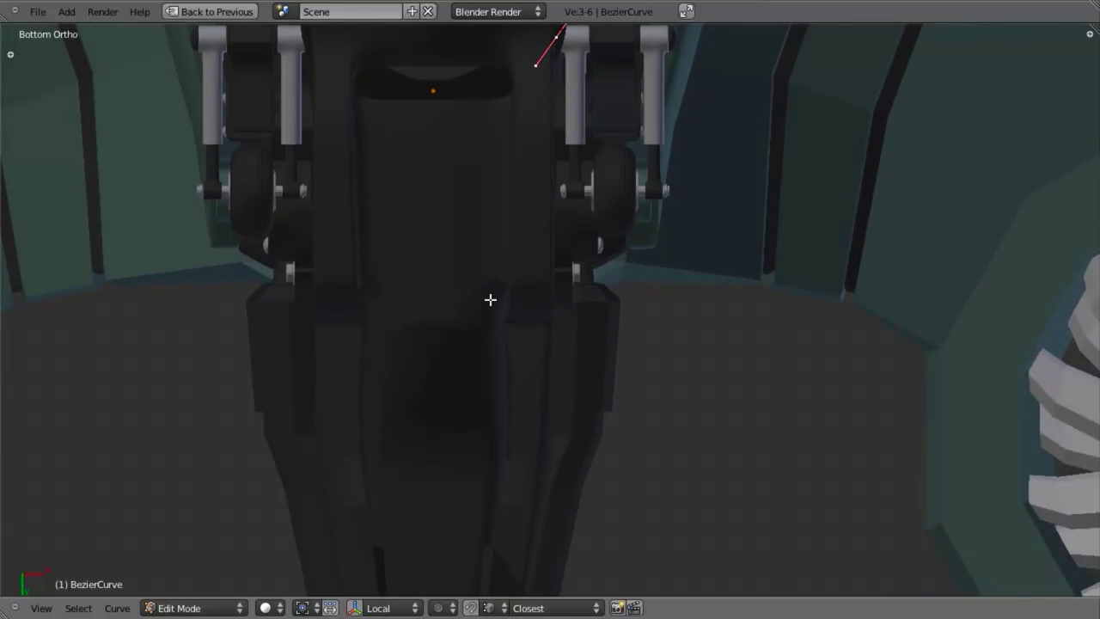
pyautogui.keyDown('shift'); pyautogui.moveTo(480, 306); pyautogui.dragTo(477, 408, button='middle'); pyautogui.keyUp('shift')
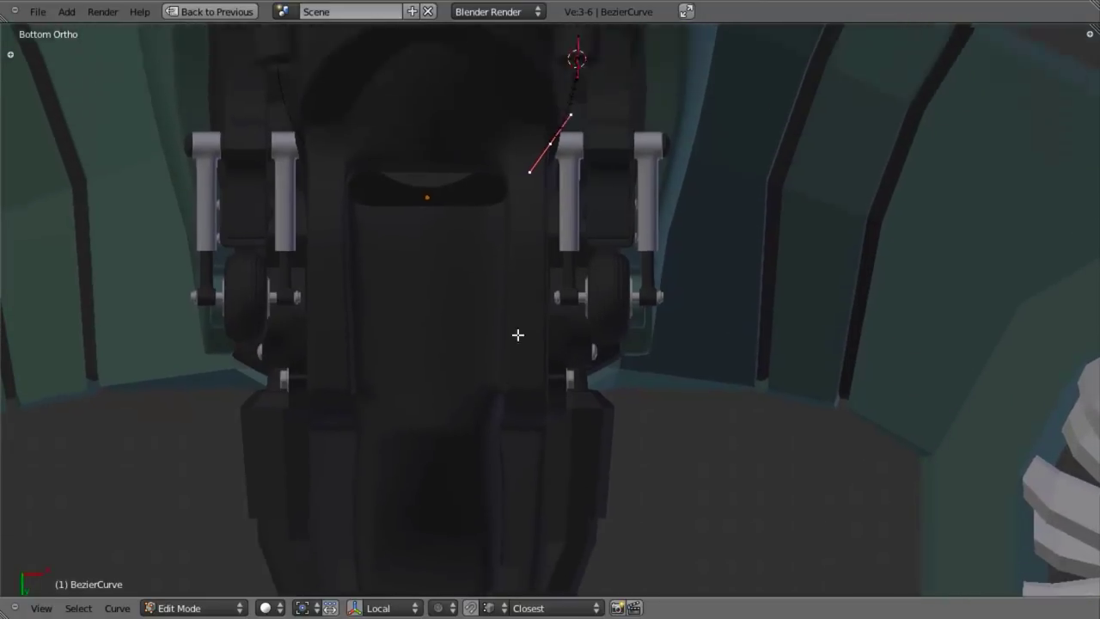
pyautogui.press('r')
pyautogui.click(643, 247)
pyautogui.press('g')
pyautogui.click(649, 237)
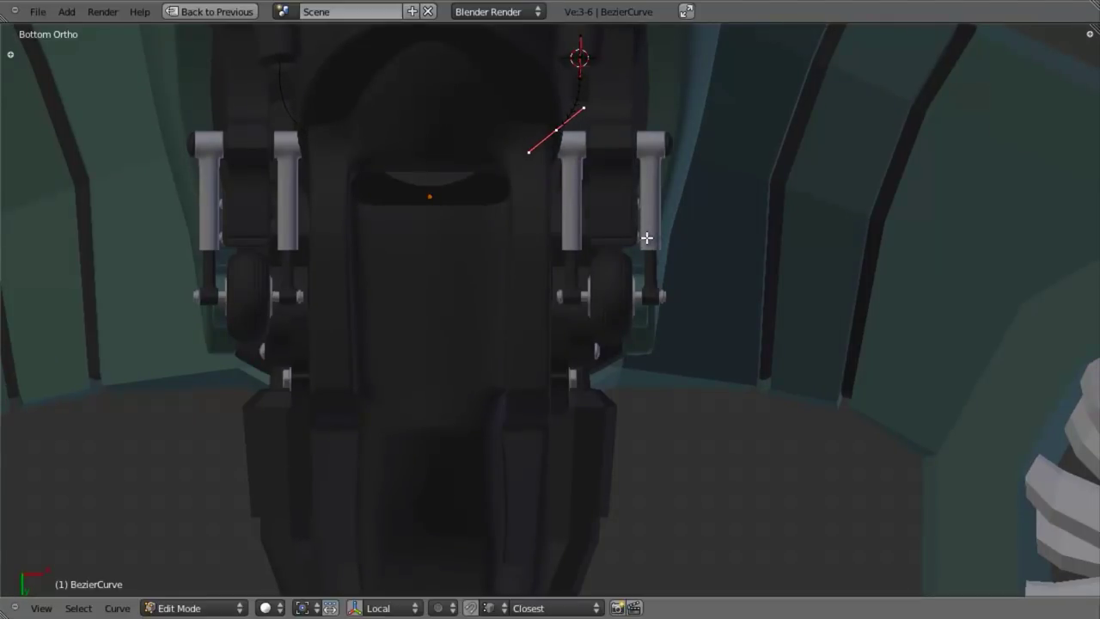
# Extrude a new control point inward to the underside recess's outer corner and rotate its handles parallel to the fuselage
pyautogui.press('e')
pyautogui.click(567, 328)
pyautogui.press('r')
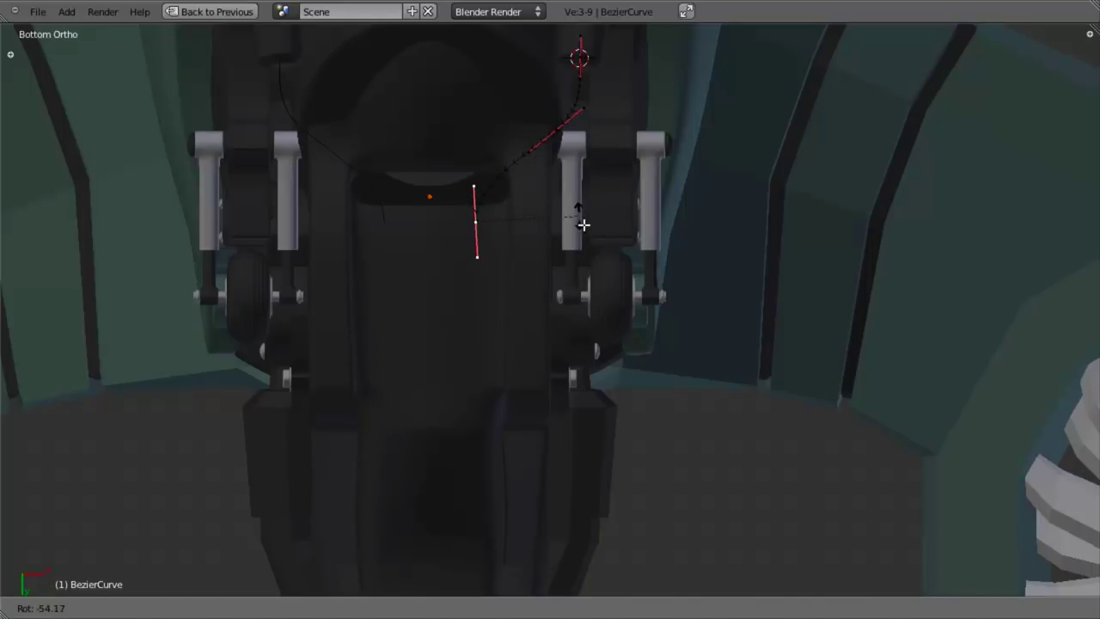
pyautogui.click(584, 220)
pyautogui.press('g')
pyautogui.click(595, 201)
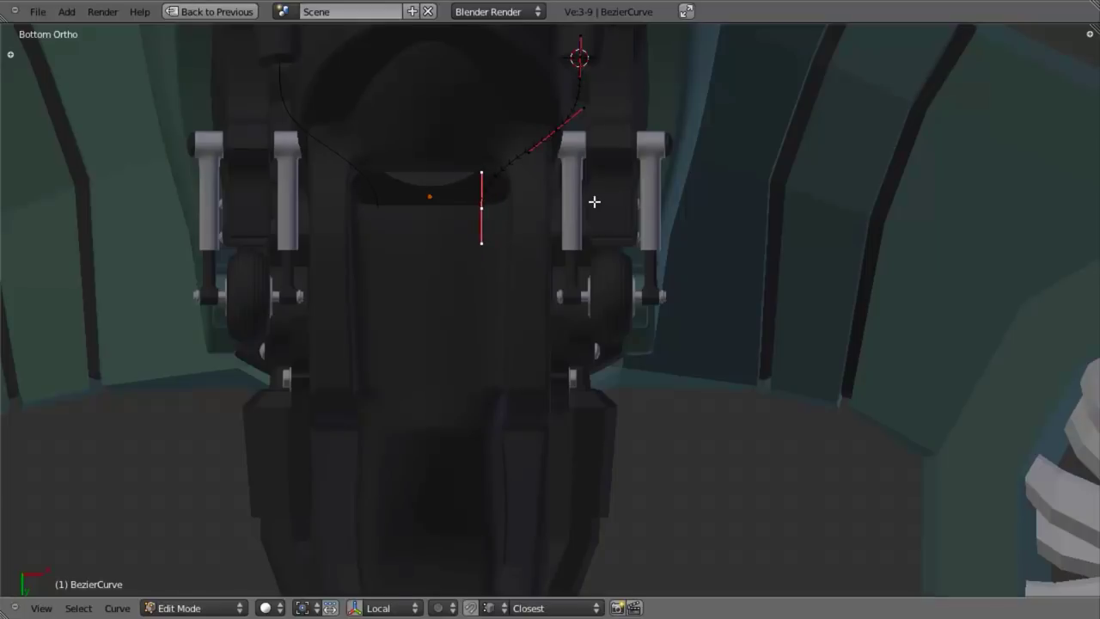
# Extrude another control point rearward along global Y, then in right view raise it to the engine underside and level its handles
pyautogui.press('e')
pyautogui.press('y')
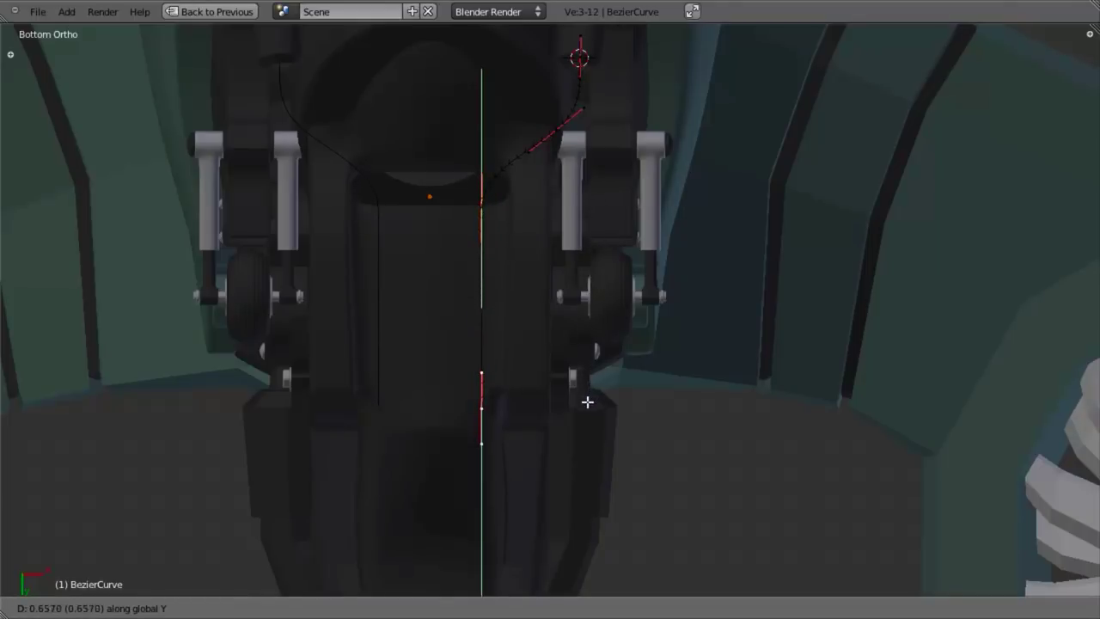
pyautogui.click(585, 397)
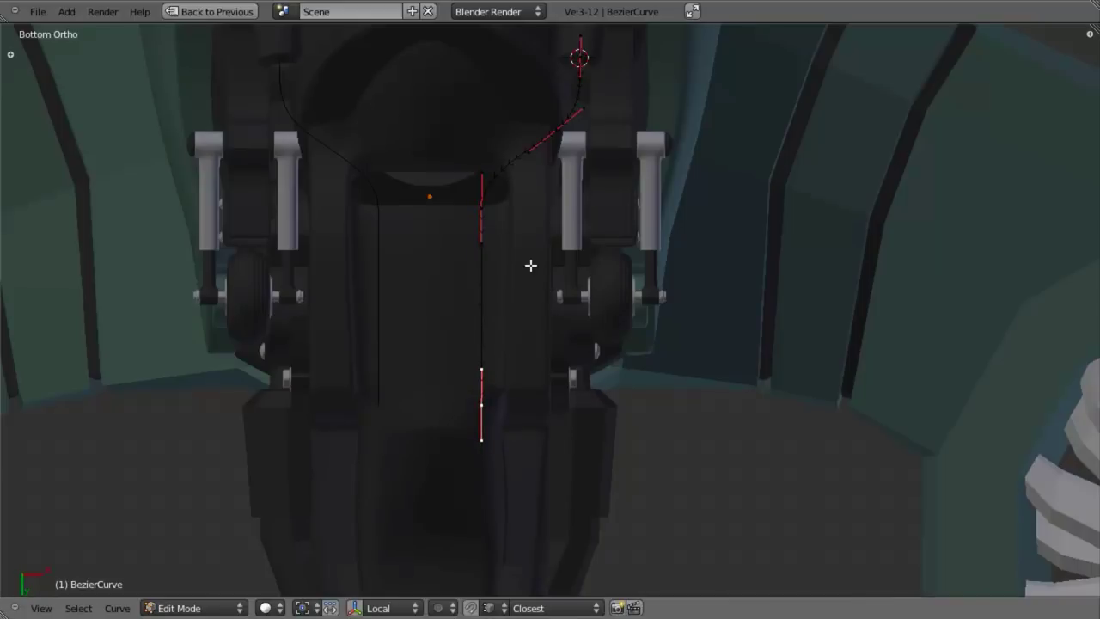
pyautogui.press('KP_3')
pyautogui.press('z')
pyautogui.scroll(2, 693, 434)
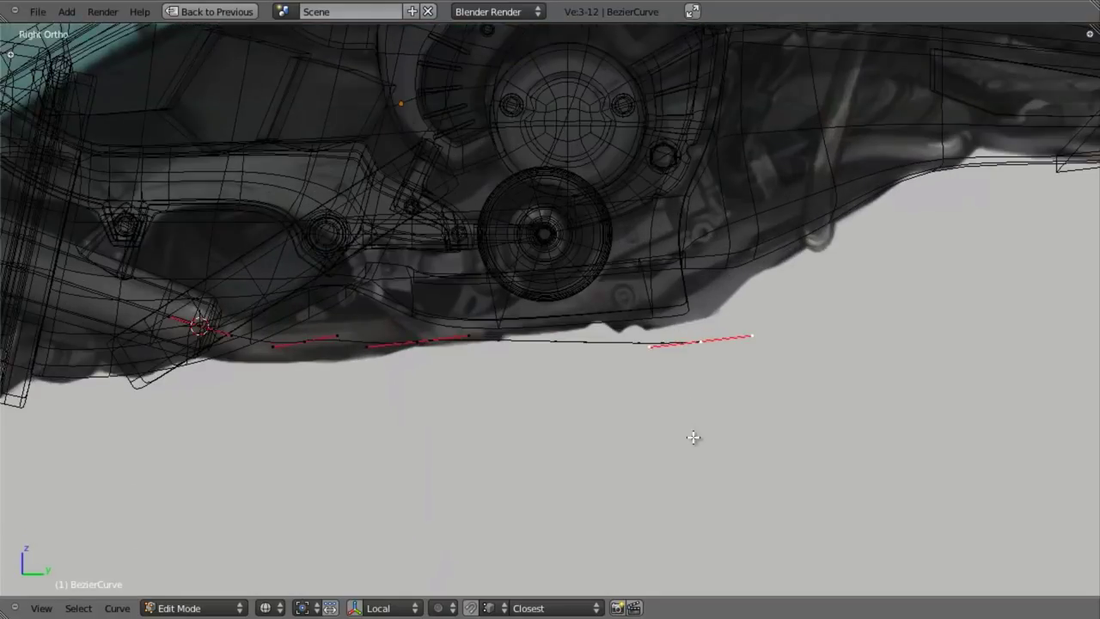
pyautogui.press('g')
pyautogui.click(695, 384)
pyautogui.press('r')
pyautogui.click(846, 361)
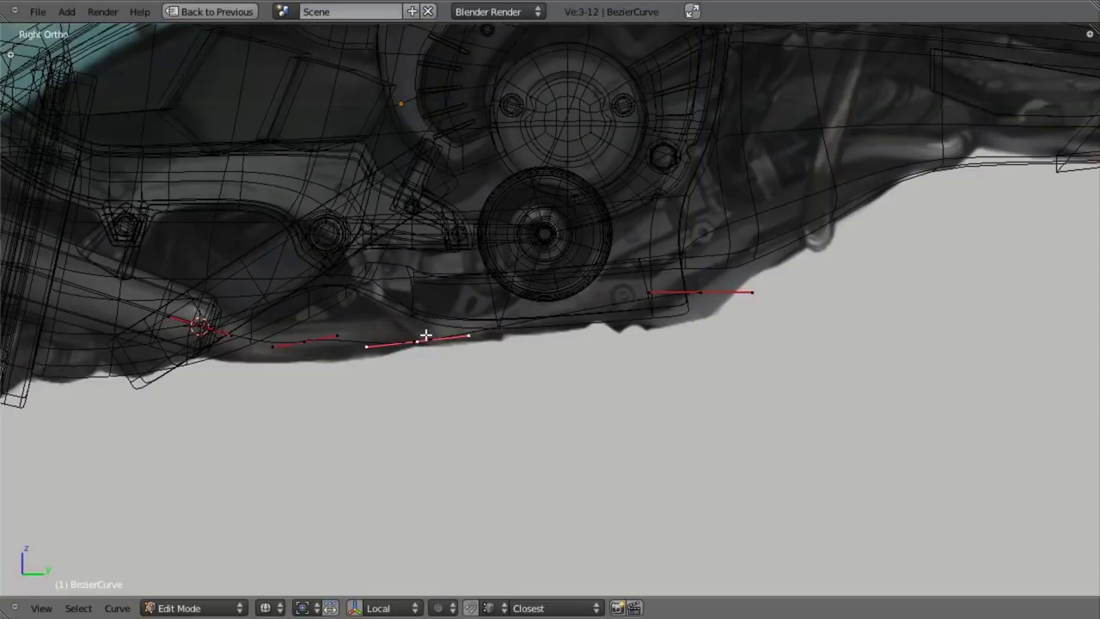
# In right view, raise the third control point along the Z axis toward the engine underside
pyautogui.press('g')
pyautogui.press('z')
pyautogui.click(432, 304)
pyautogui.press('z')
pyautogui.press('z')
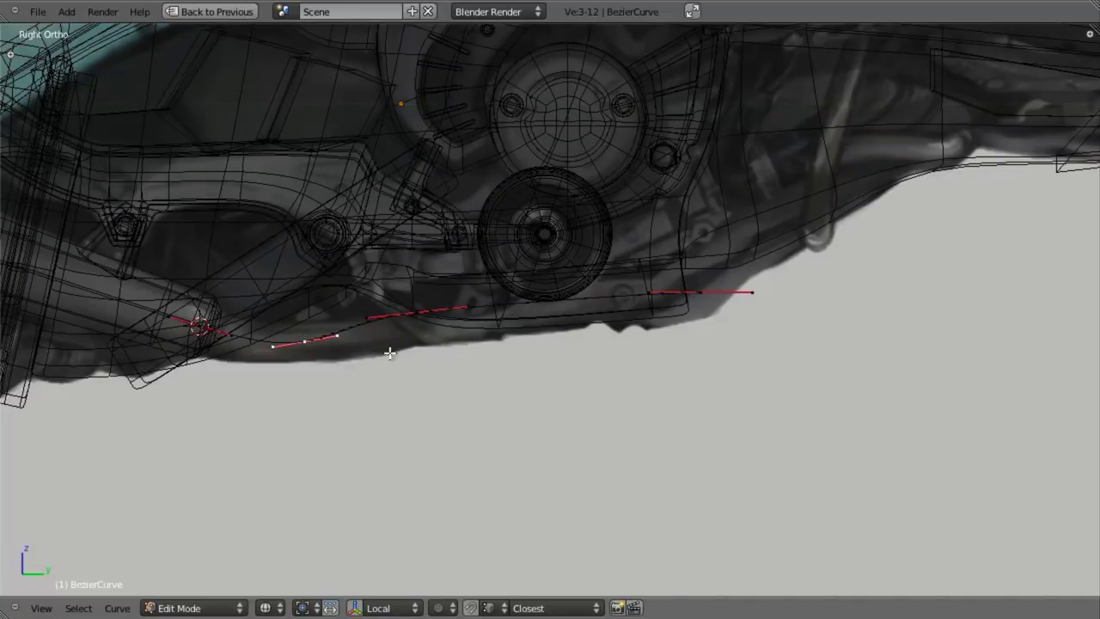
# Lengthen the second control point's handles slightly and move it a little up and rearward to smooth the bend
pyautogui.press('s')
pyautogui.click(393, 329)
pyautogui.press('g')
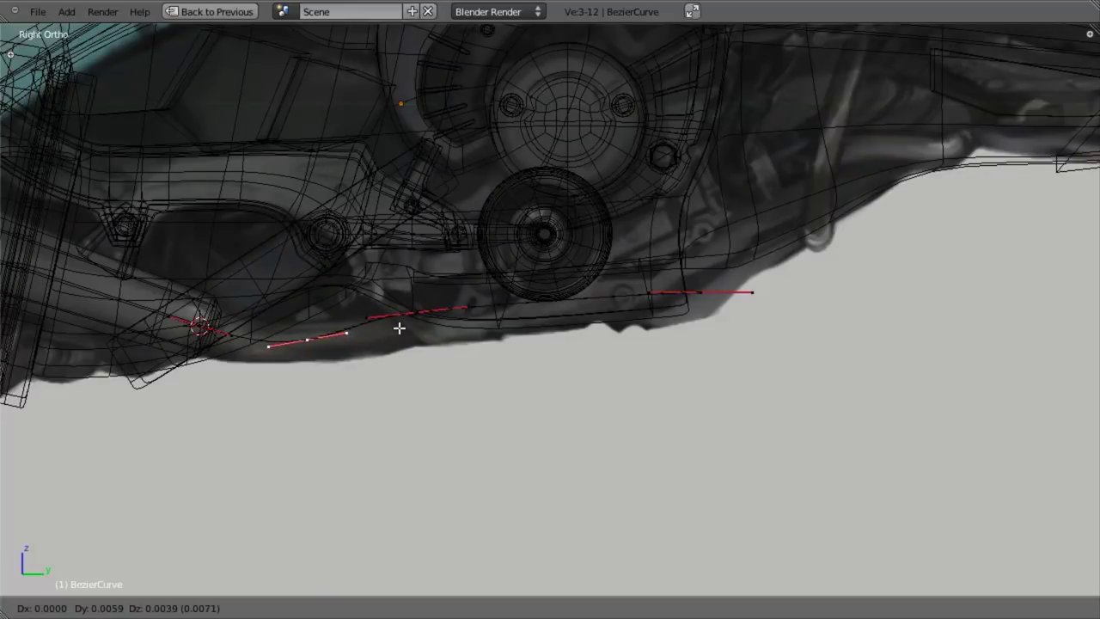
pyautogui.click(398, 327)
pyautogui.press('z')
pyautogui.press('g')
pyautogui.click(427, 323)
# Deselect all control points and save the file over its existing version
pyautogui.moveTo(427, 324); pyautogui.dragTo(577, 297, button='middle')
pyautogui.press('a')
pyautogui.scroll(2, 585, 280)
pyautogui.scroll(1, 576, 297)
pyautogui.hotkey('ctrl', 's')
pyautogui.click(577, 298)
# Restore the multi-editor layout and widen the 3D viewport at the expense of the reference image
pyautogui.hotkey('ctrl', 'Up')
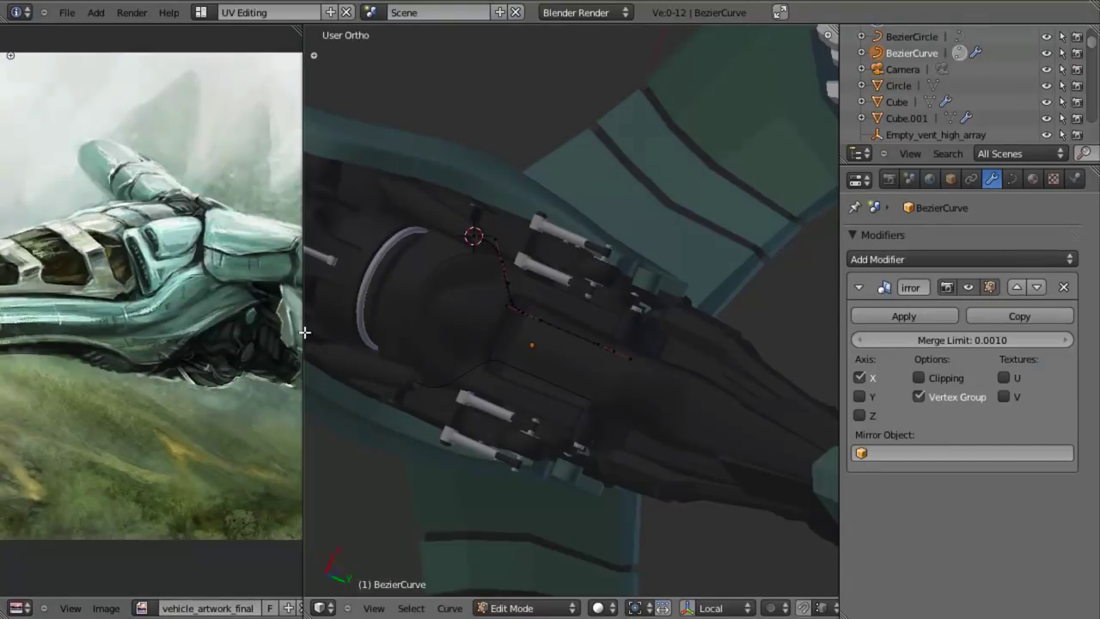
pyautogui.scroll(3, 667, 326)
pyautogui.moveTo(302, 355); pyautogui.dragTo(210, 351)
pyautogui.scroll(2, 383, 301)
pyautogui.moveTo(432, 280); pyautogui.dragTo(588, 300, button='middle')
pyautogui.scroll(-4, 507, 263)
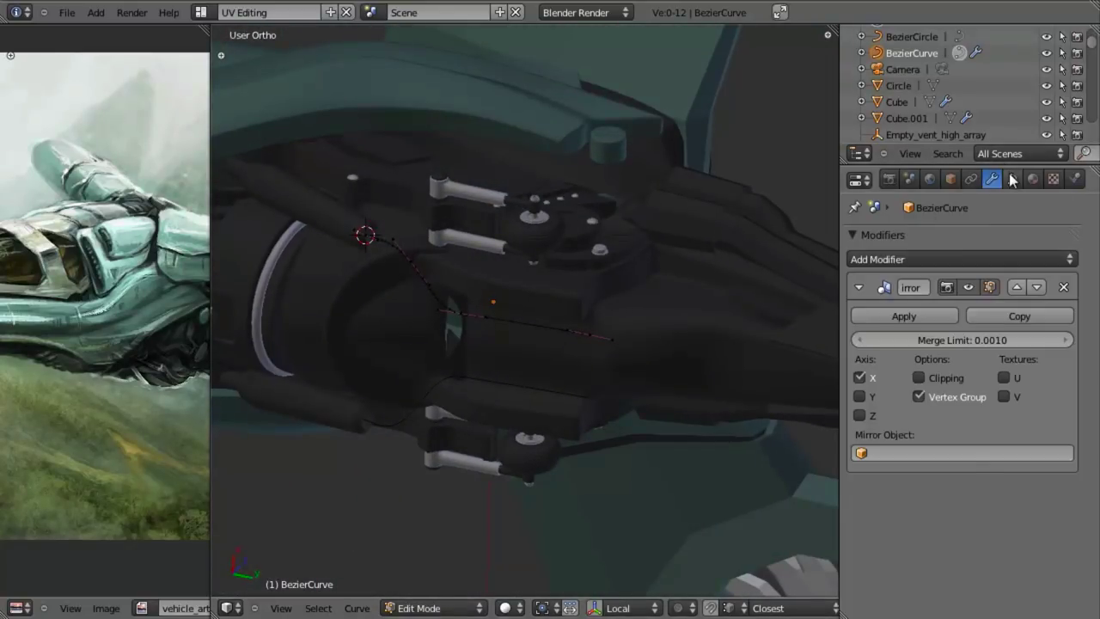
# Give the Bezier curve a bevel depth of 0.056
pyautogui.click(1010, 179)
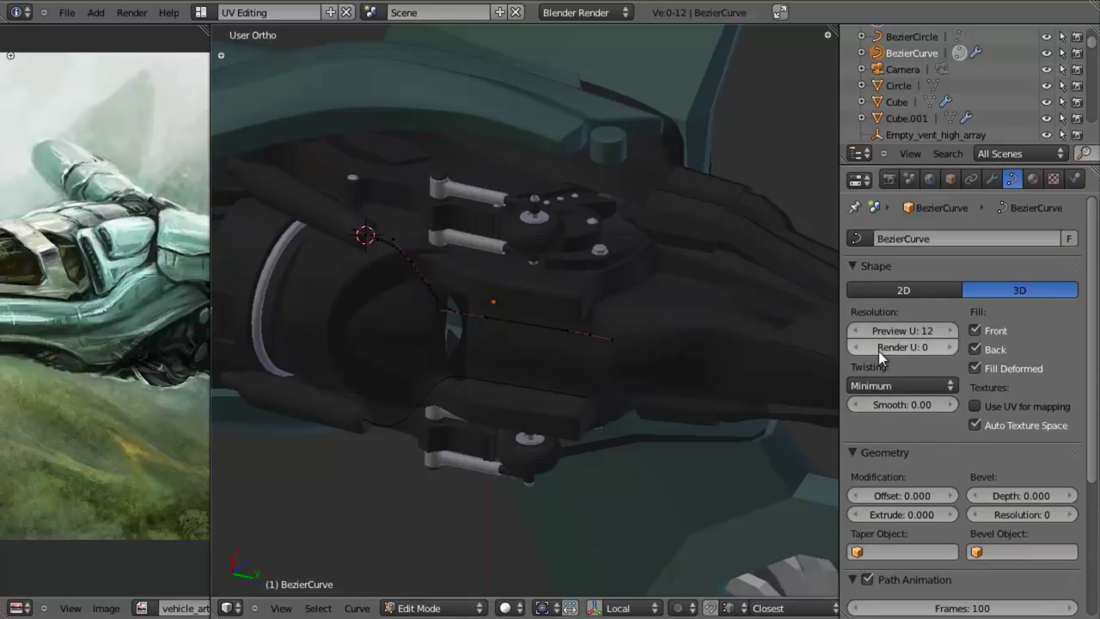
pyautogui.scroll(4, 402, 319)
pyautogui.keyDown('shift'); pyautogui.moveTo(402, 320); pyautogui.dragTo(521, 370, button='middle'); pyautogui.keyUp('shift')
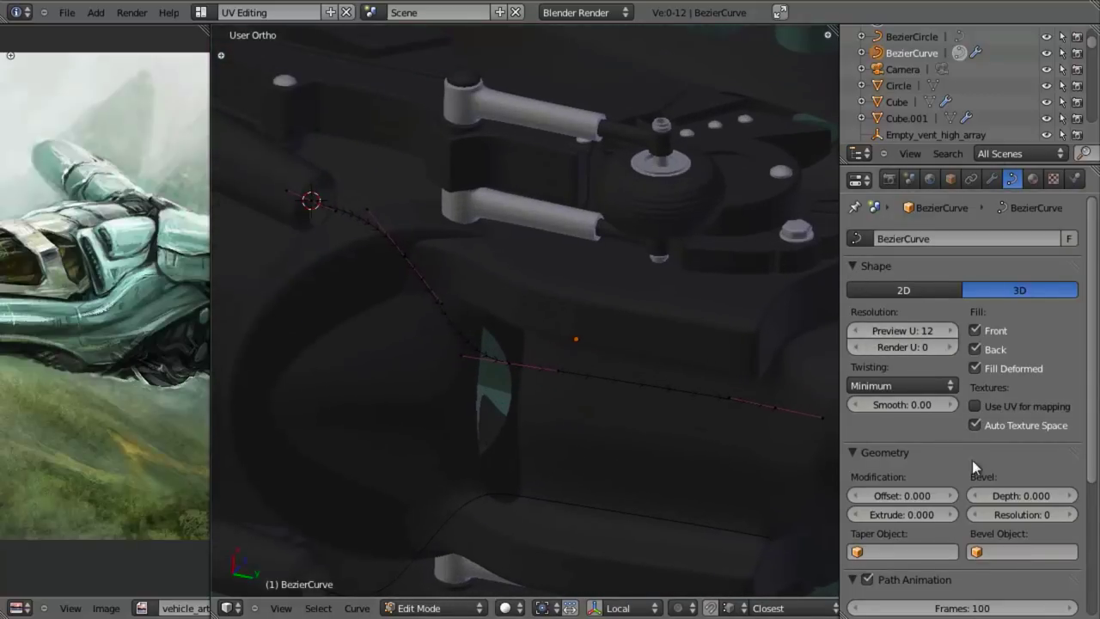
pyautogui.scroll(-5, 889, 354)
pyautogui.scroll(3, 963, 347)
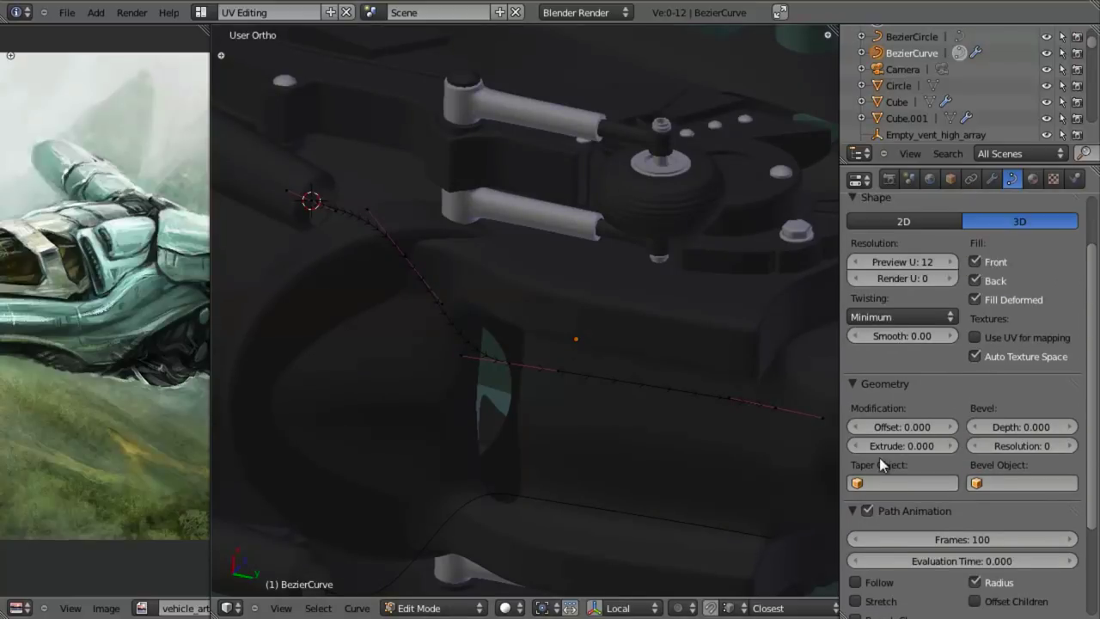
pyautogui.click(1059, 427)
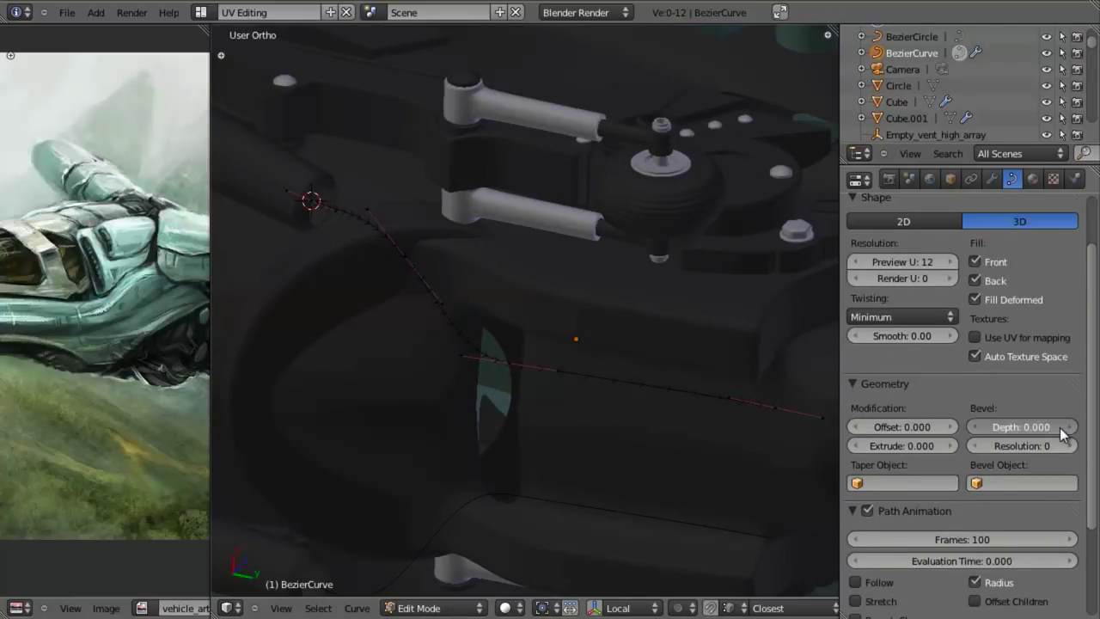
pyautogui.moveTo(1061, 427); pyautogui.dragTo(15, 444)
pyautogui.moveTo(601, 366); pyautogui.dragTo(554, 343, button='middle')
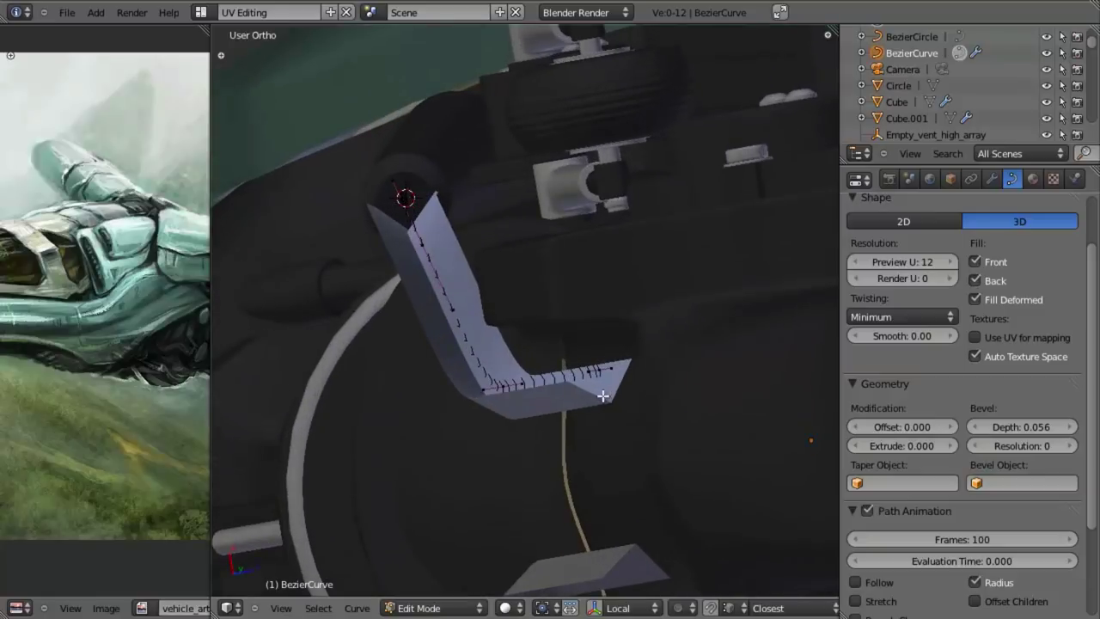
# Turn off the curve's Front and Back fill to form a full tube
pyautogui.moveTo(632, 378); pyautogui.dragTo(800, 309, button='middle')
pyautogui.click(974, 262)
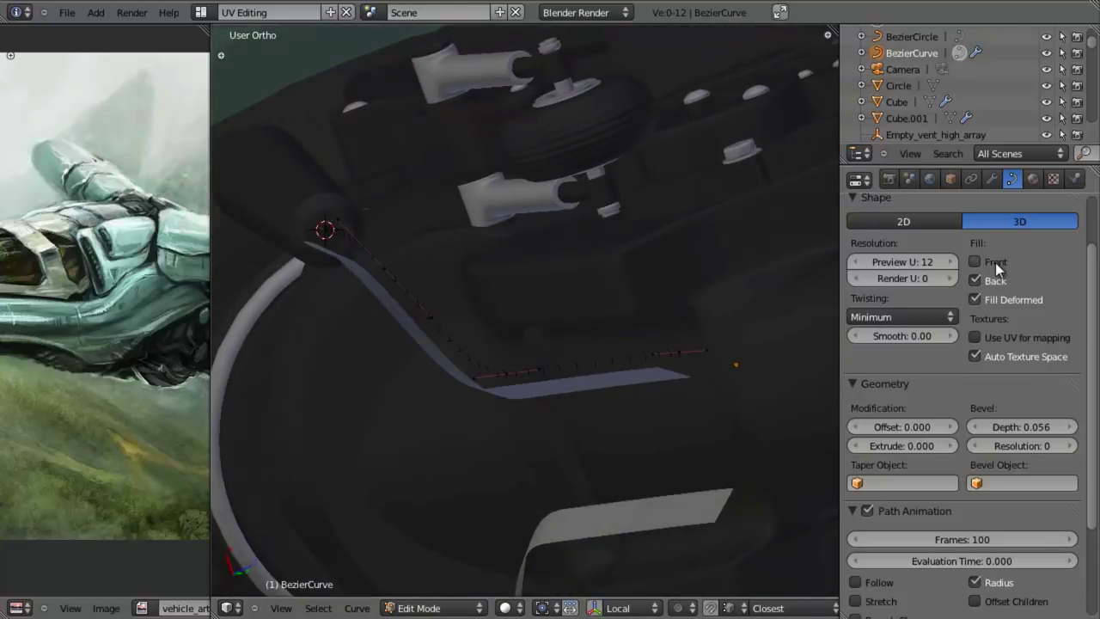
pyautogui.click(996, 280)
pyautogui.moveTo(744, 346); pyautogui.dragTo(567, 370, button='middle')
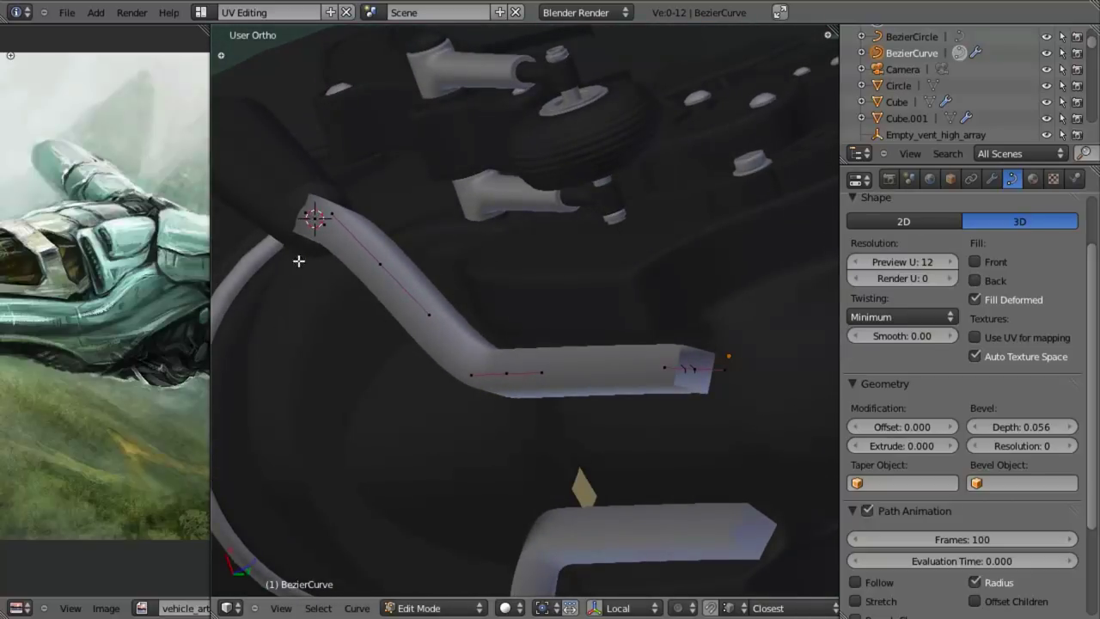
# Move the third control point, at the pipe's inner bend, slightly to adjust the bend
pyautogui.moveTo(458, 329); pyautogui.dragTo(811, 396, button='middle')
pyautogui.rightClick(511, 376)
pyautogui.press('g')
pyautogui.click(515, 343)
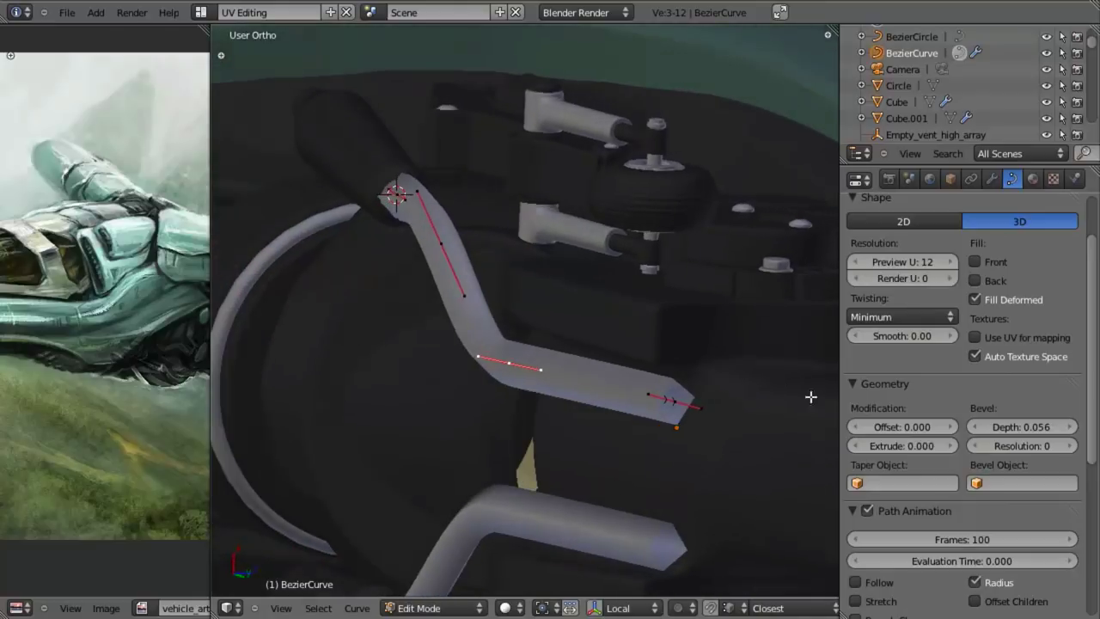
# Set the curve's bevel resolution to 1 and inspect the pipe's open end
pyautogui.click(1070, 446)
pyautogui.click(1071, 446)
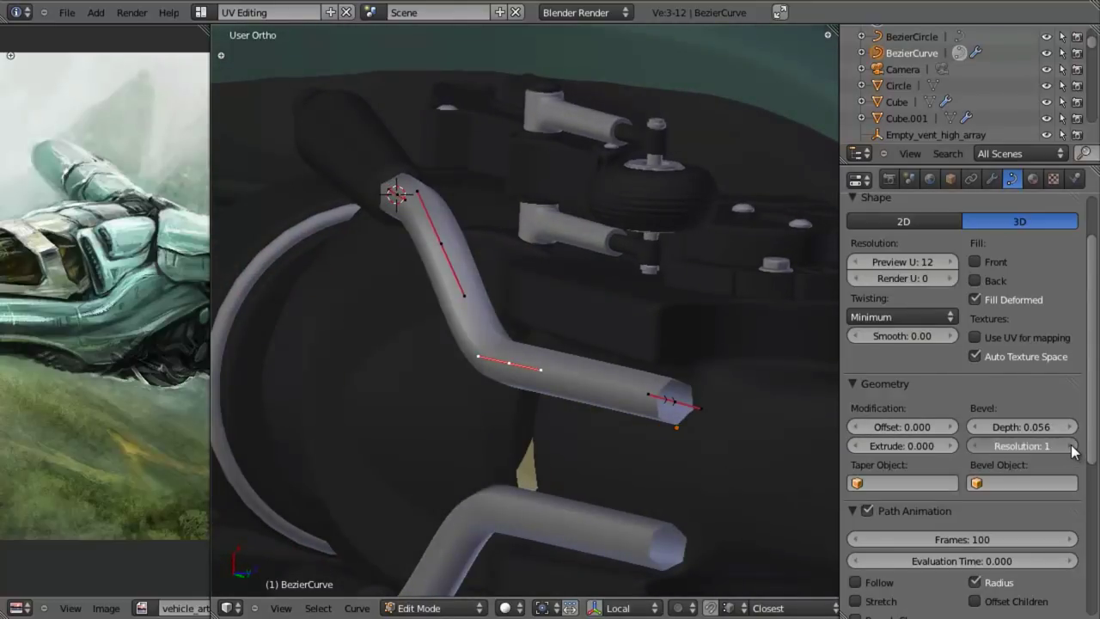
pyautogui.moveTo(736, 432)
pyautogui.mouseDown(button='middle')
pyautogui.moveTo(687, 421)
pyautogui.moveTo(733, 412)
pyautogui.mouseUp(button='middle')
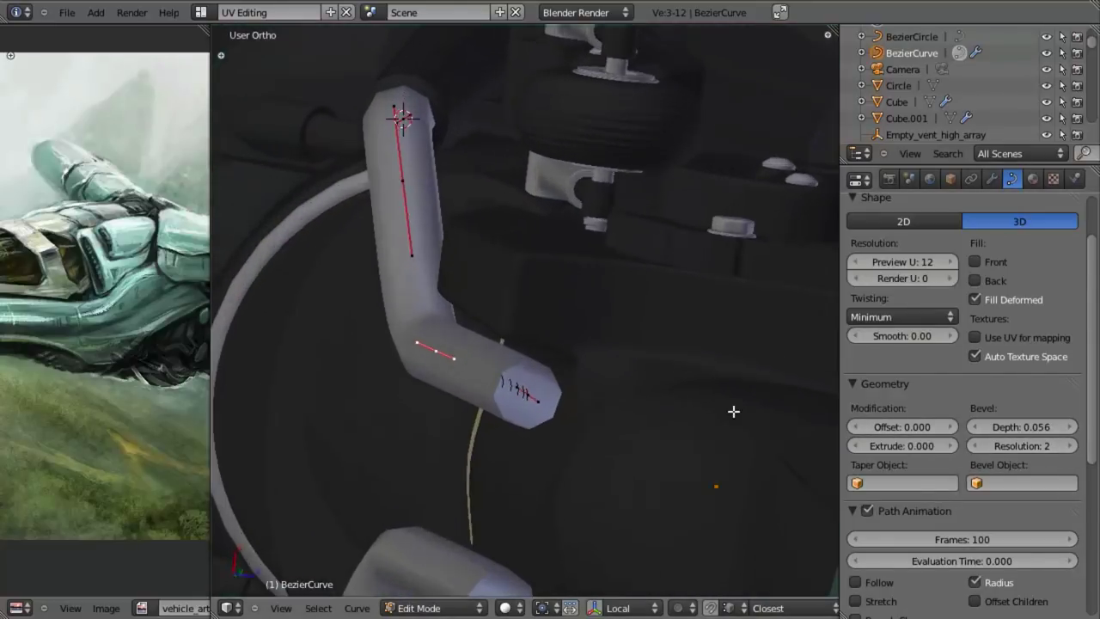
pyautogui.click(972, 445)
pyautogui.moveTo(626, 434); pyautogui.dragTo(602, 419, button='middle')
pyautogui.scroll(4, 604, 418)
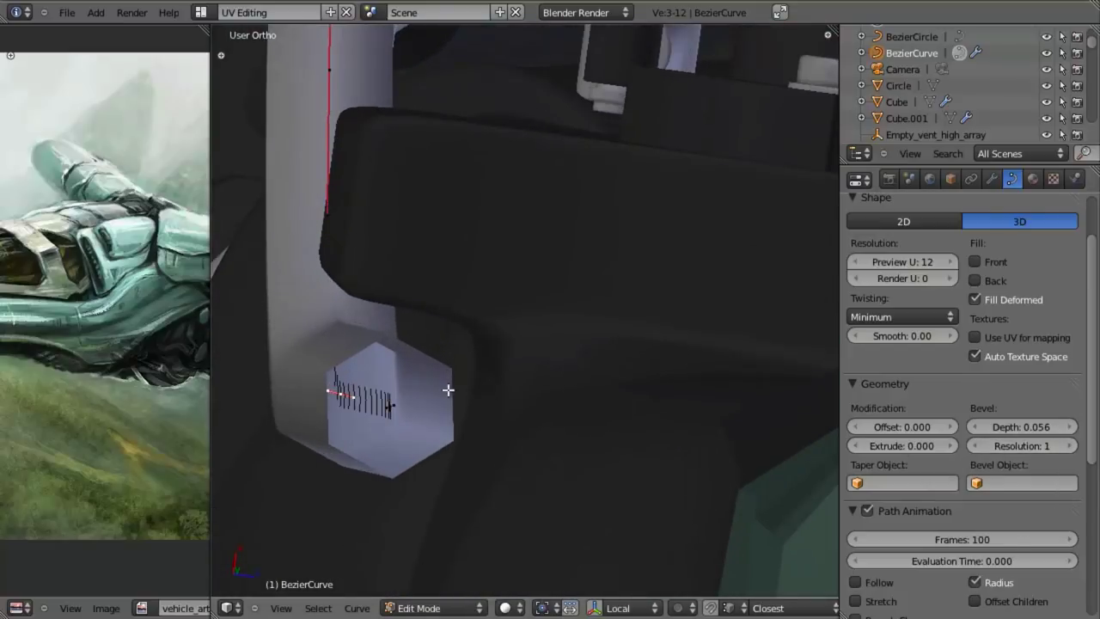
pyautogui.scroll(-3, 339, 384)
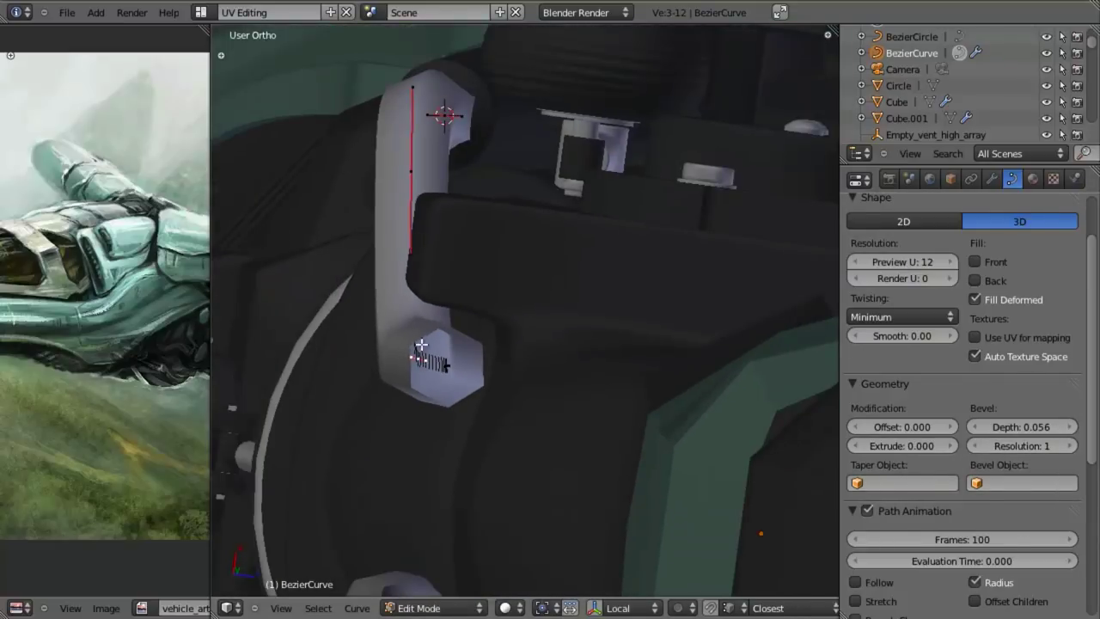
pyautogui.moveTo(490, 378); pyautogui.dragTo(668, 460, button='middle')
pyautogui.scroll(3, 504, 391)
pyautogui.press('KP_3')
pyautogui.press('z')
pyautogui.press('a')
pyautogui.scroll(4, 593, 411)
pyautogui.press('a')
pyautogui.scroll(-2, 652, 446)
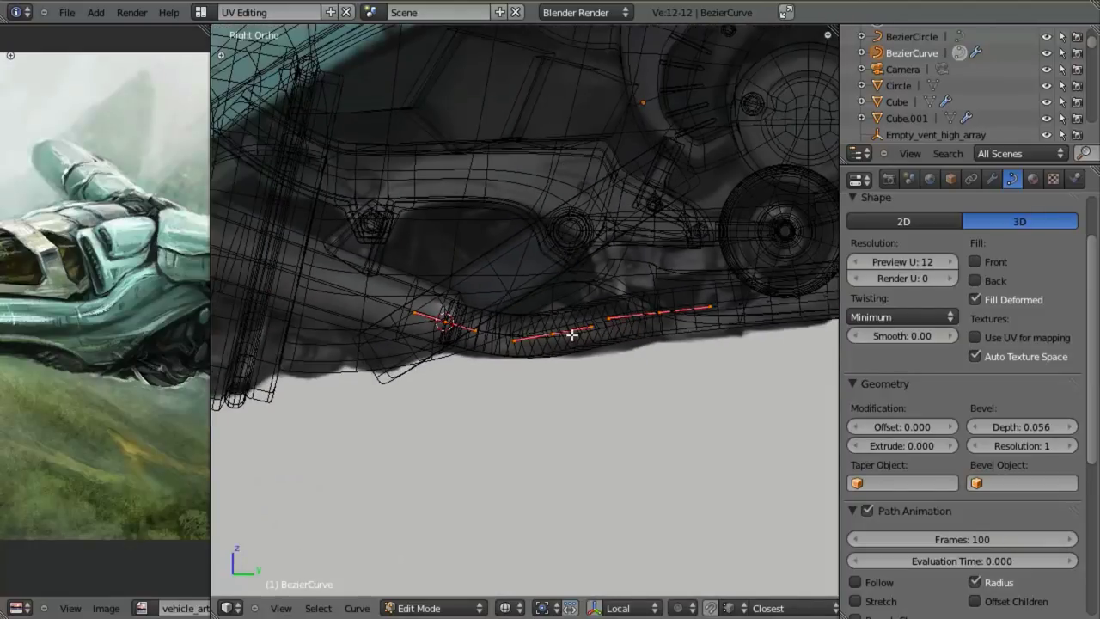
pyautogui.keyDown('shift'); pyautogui.moveTo(560, 355); pyautogui.dragTo(455, 363, button='middle'); pyautogui.keyUp('shift')
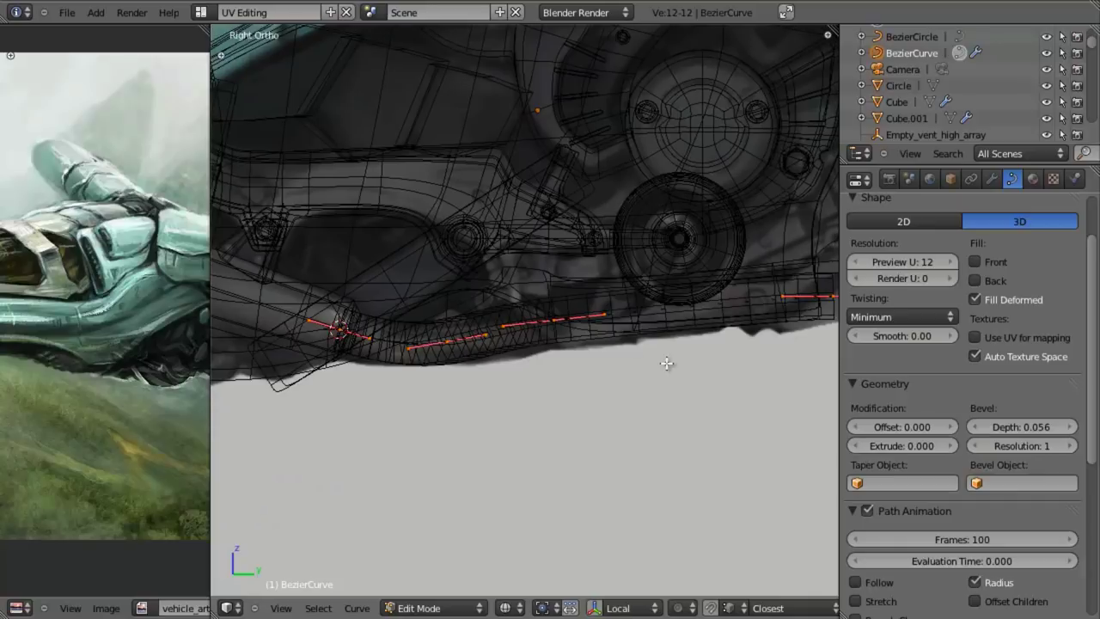
pyautogui.keyDown('ctrl'); pyautogui.scroll(-6, 665, 377); pyautogui.keyUp('ctrl')
pyautogui.press('a')
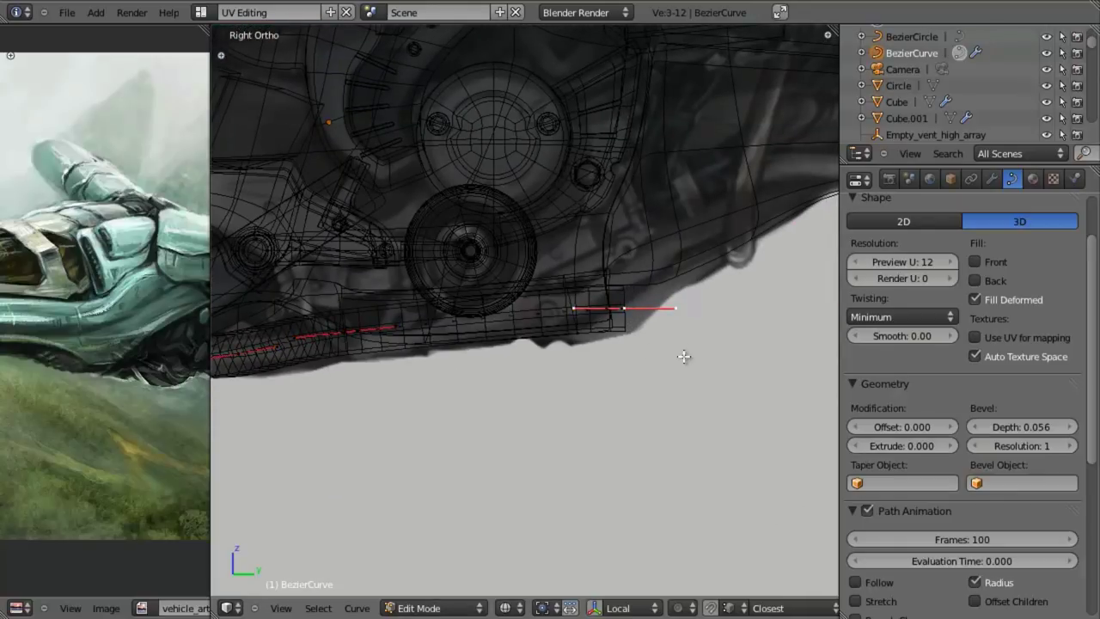
pyautogui.hotkey('alt', 's')
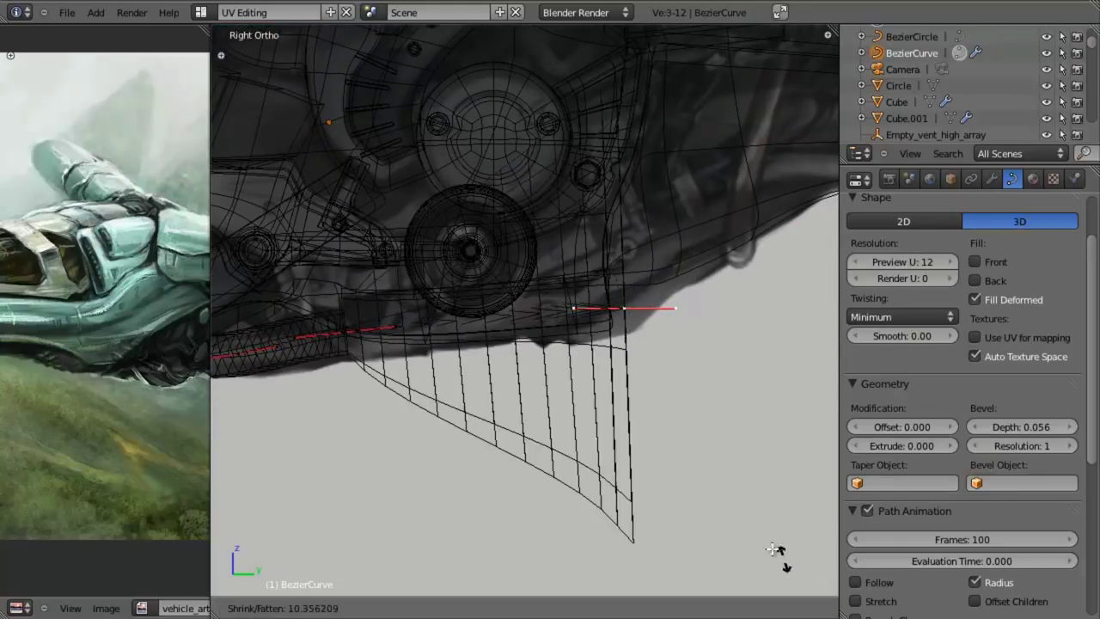
pyautogui.rightClick(584, 353)
pyautogui.hotkey('alt', 's')
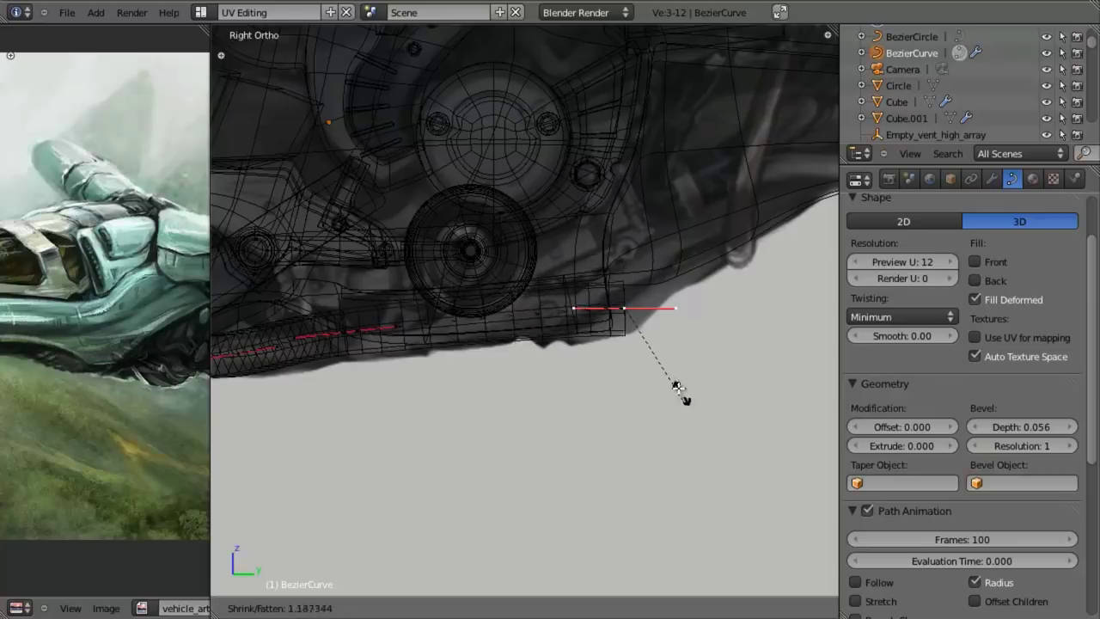
pyautogui.rightClick(688, 429)
# Select all control points and shrink the pipe's radius until it fits inside the underside cylinder's end
pyautogui.keyDown('shift'); pyautogui.moveTo(625, 405); pyautogui.dragTo(837, 375, button='middle'); pyautogui.keyUp('shift')
pyautogui.press('z')
pyautogui.keyDown('shift'); pyautogui.moveTo(449, 398); pyautogui.dragTo(495, 399, button='middle'); pyautogui.keyUp('shift')
pyautogui.press('z')
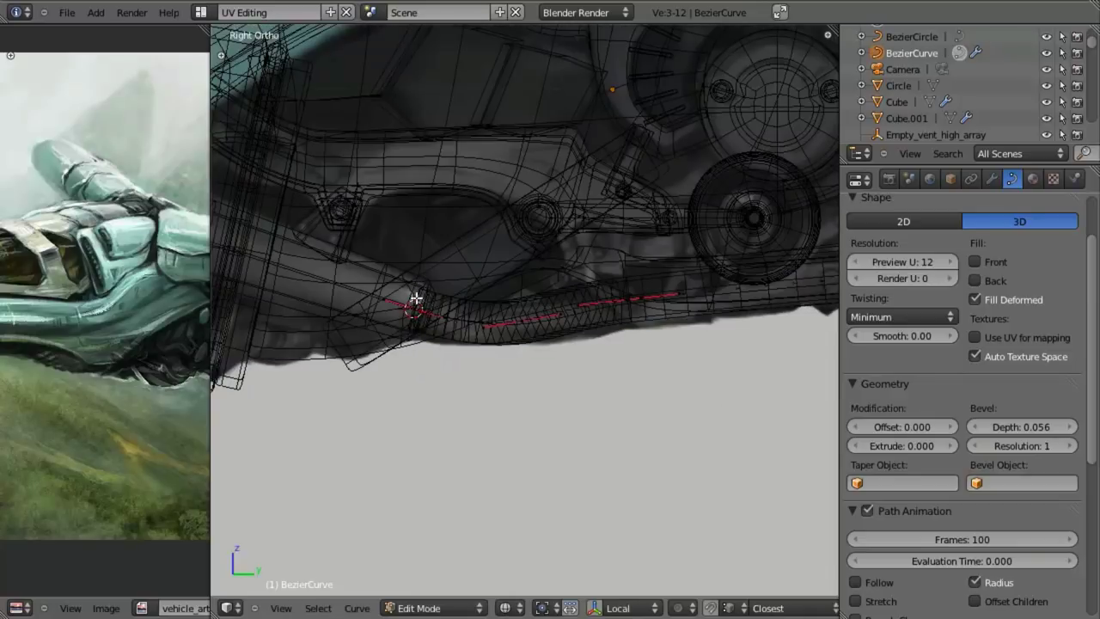
pyautogui.scroll(3, 550, 430)
pyautogui.press('a')
pyautogui.press('z')
pyautogui.keyDown('shift'); pyautogui.moveTo(426, 392); pyautogui.dragTo(639, 421, button='middle'); pyautogui.keyUp('shift')
pyautogui.scroll(3, 607, 397)
pyautogui.moveTo(596, 370)
pyautogui.mouseDown(button='middle')
pyautogui.moveTo(507, 336)
pyautogui.moveTo(593, 324)
pyautogui.mouseUp(button='middle')
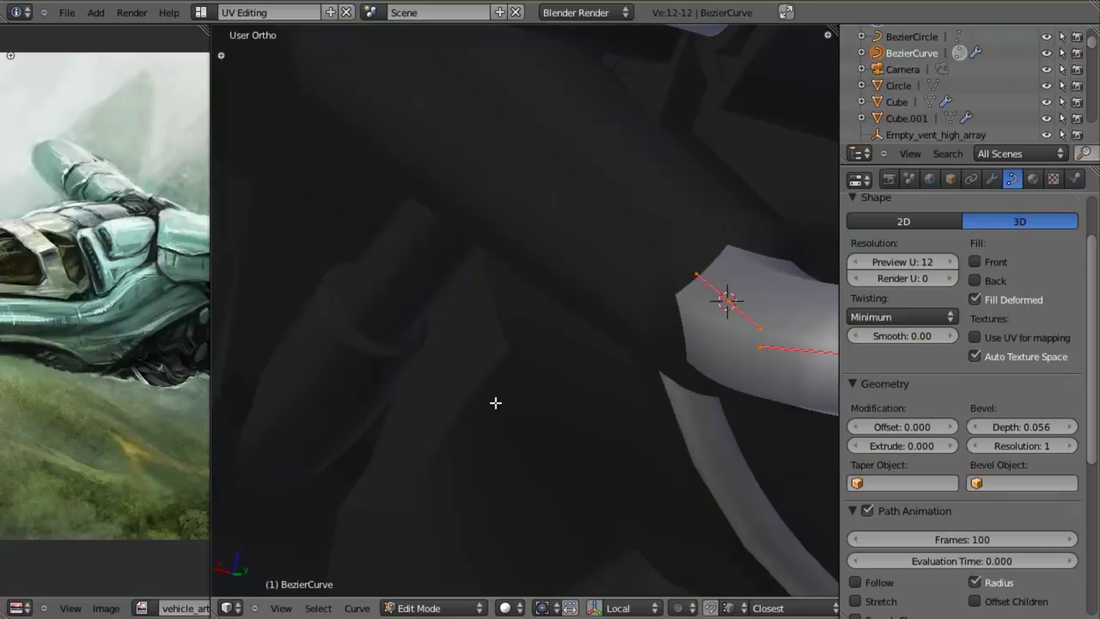
pyautogui.hotkey('alt', 's')
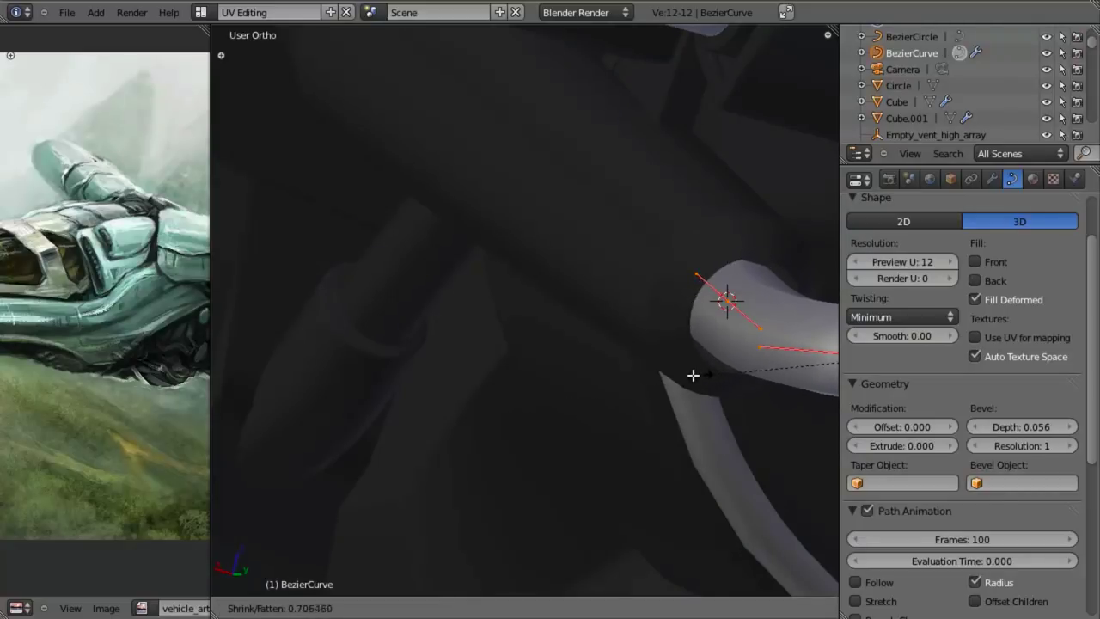
pyautogui.click(613, 396)
# Examine the slimmer pipe's path and its junction with the cylinder's end in bottom view
pyautogui.moveTo(613, 396); pyautogui.dragTo(534, 358, button='middle')
pyautogui.press('ctrl+KP_7')
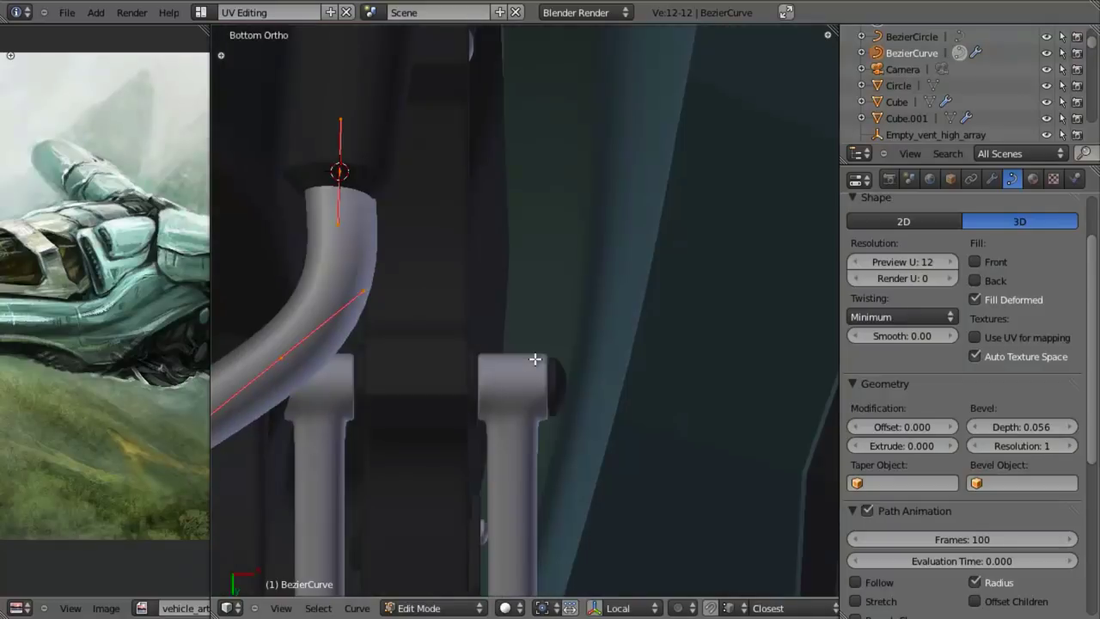
pyautogui.keyDown('shift'); pyautogui.moveTo(417, 232); pyautogui.dragTo(653, 283, button='middle'); pyautogui.keyUp('shift')
pyautogui.scroll(-3, 617, 335)
pyautogui.scroll(2, 571, 325)
pyautogui.press('a')
pyautogui.scroll(-3, 557, 275)
pyautogui.scroll(2, 561, 337)
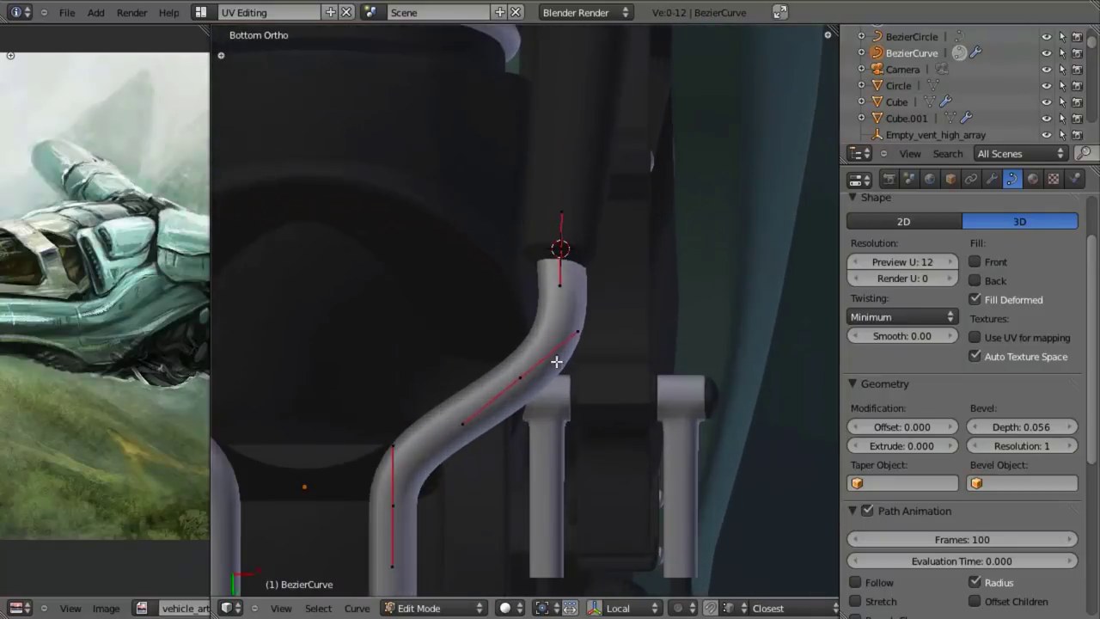
# Move the pipe's middle control point slightly inward in bottom view and rotate it to a flatter slope
pyautogui.rightClick(519, 388)
pyautogui.press('g')
pyautogui.click(503, 385)
pyautogui.press('r')
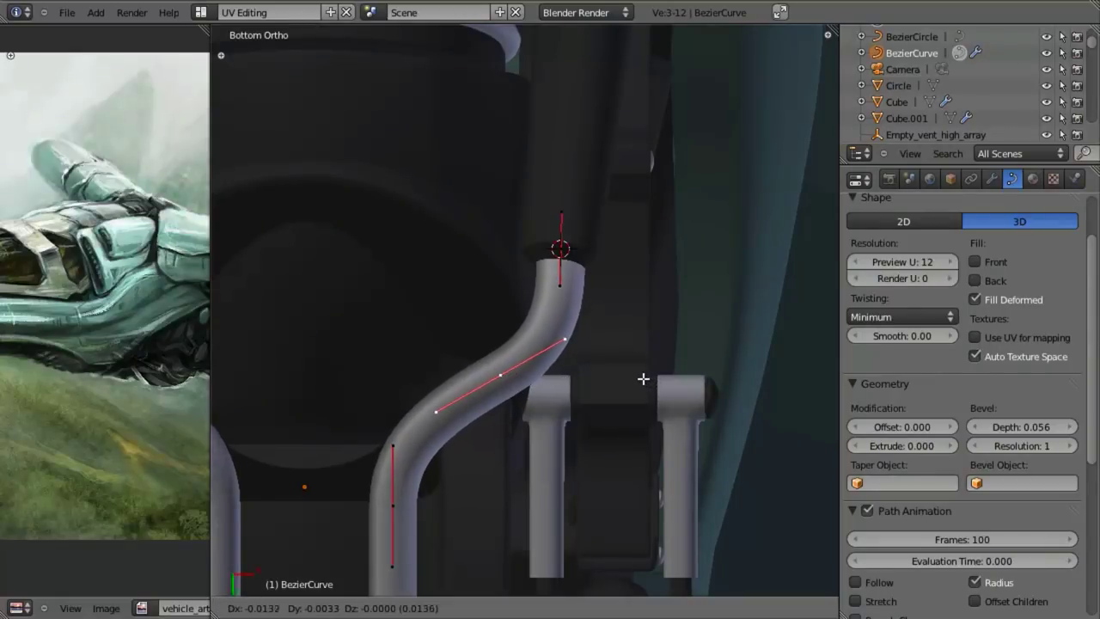
pyautogui.click(643, 378)
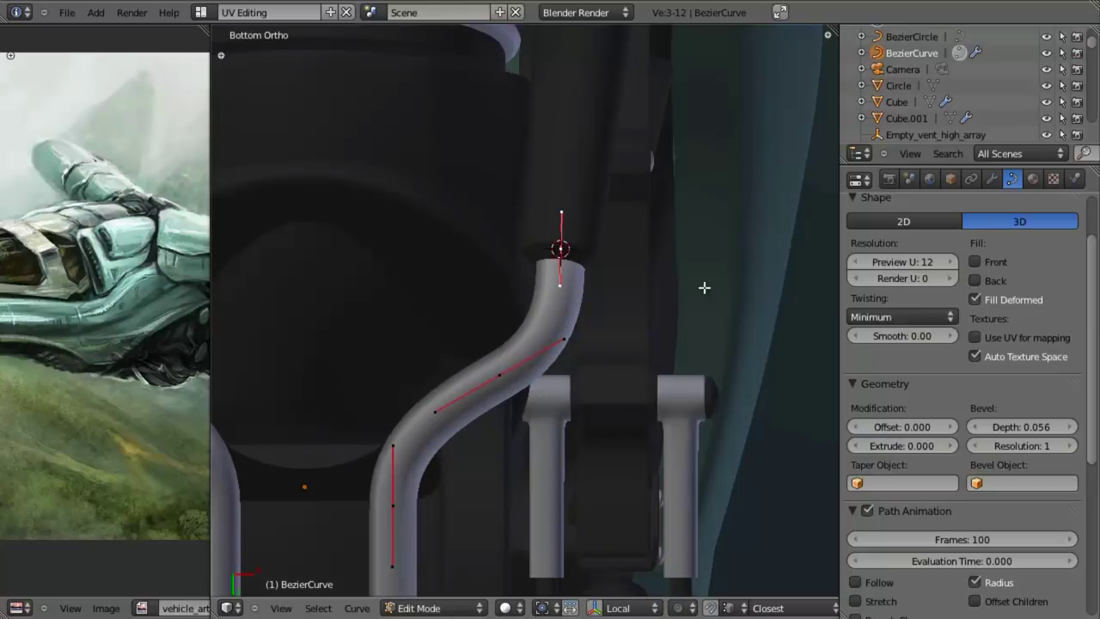
# Rotate the control point at the cylinder's end slightly and lengthen its handle along the pipe
pyautogui.press('r')
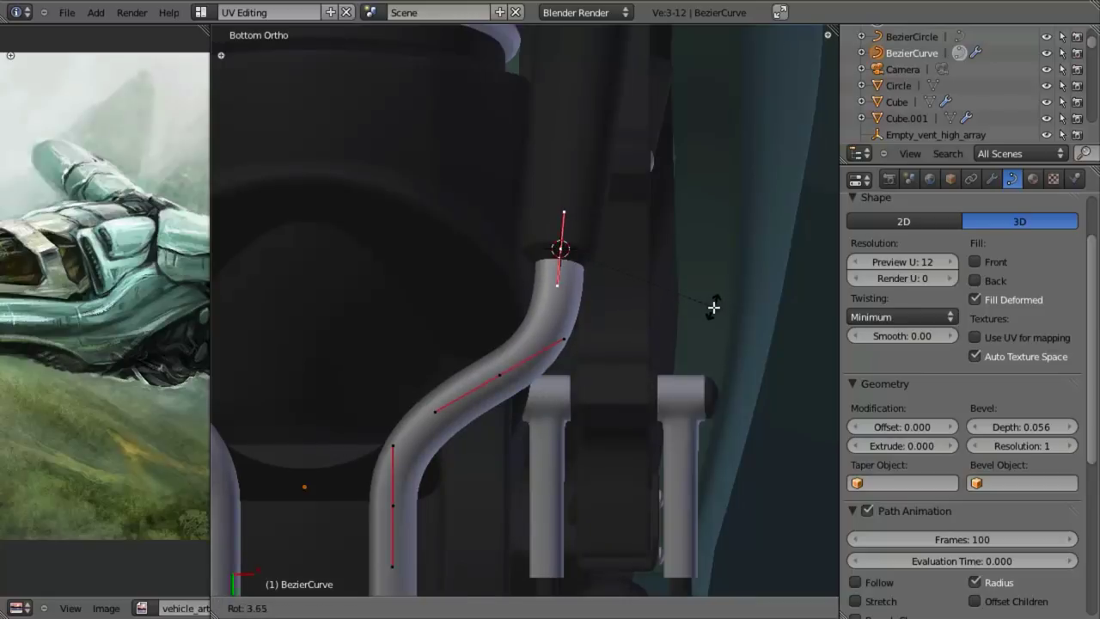
pyautogui.click(713, 307)
pyautogui.press('a')
pyautogui.press('g')
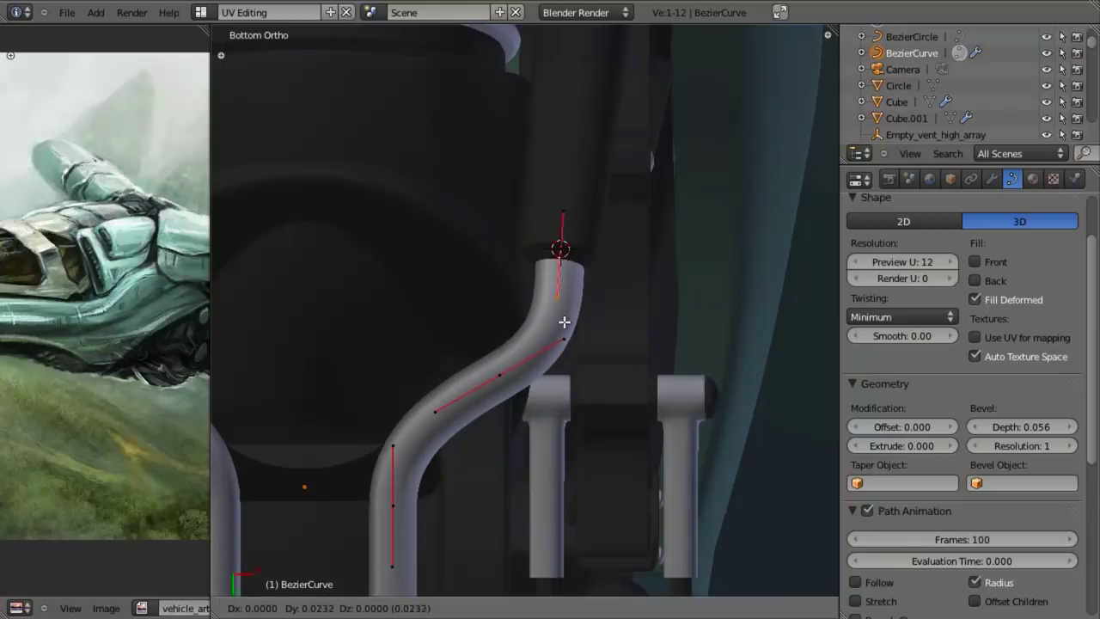
pyautogui.click(559, 333)
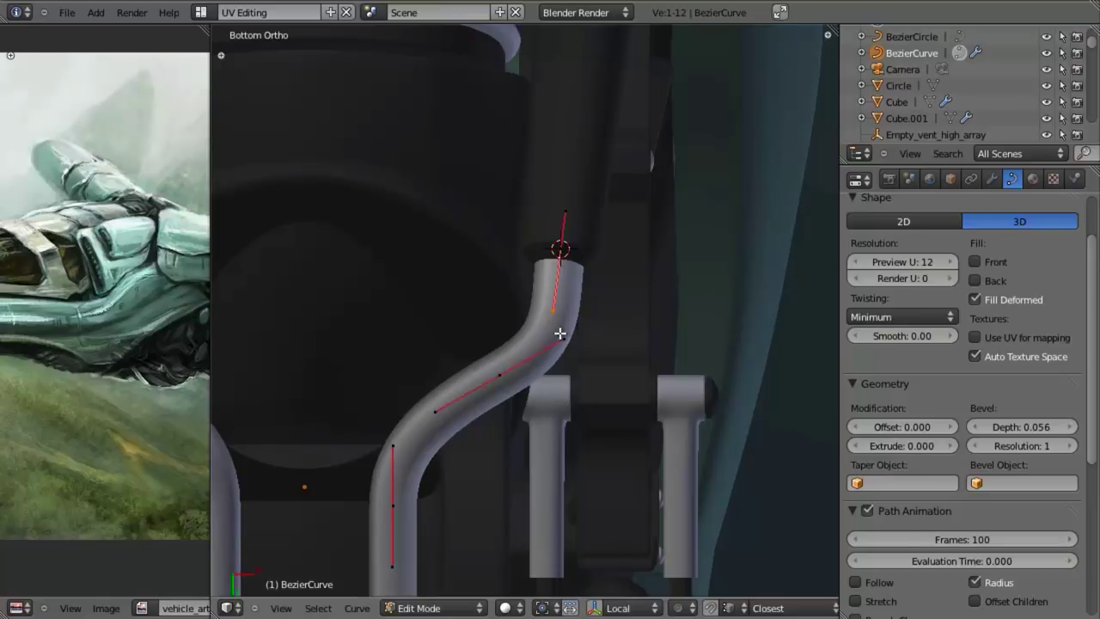
# Reposition, rotate and scale the middle control point to smooth the pipe's S-bend in bottom view
pyautogui.rightClick(494, 376)
pyautogui.press('g')
pyautogui.click(480, 378)
pyautogui.press('s')
pyautogui.click(608, 409)
pyautogui.press('r')
pyautogui.click(624, 424)
pyautogui.press('g')
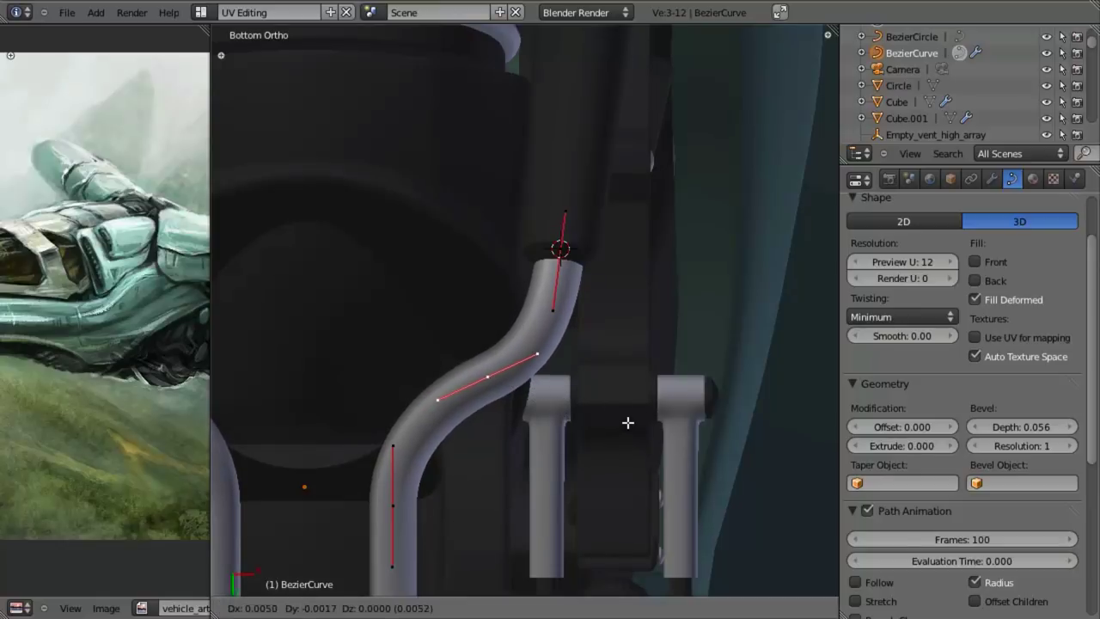
pyautogui.click(644, 416)
pyautogui.press('s')
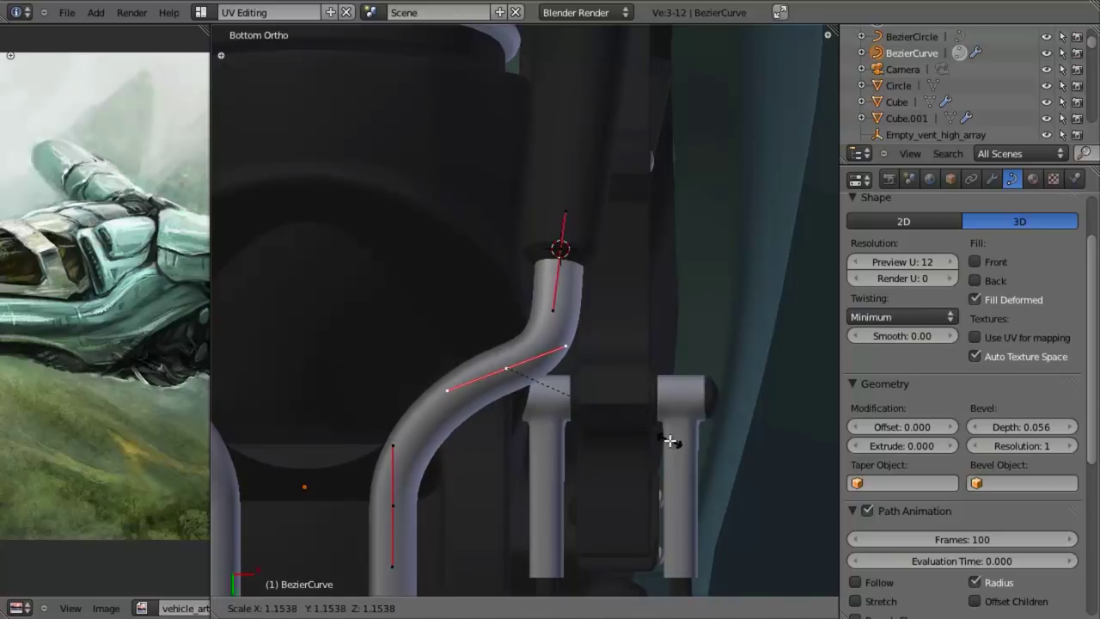
pyautogui.click(657, 433)
# Pull the middle control point's inner handle outward to round the pipe's inner bend
pyautogui.press('a')
pyautogui.press('g')
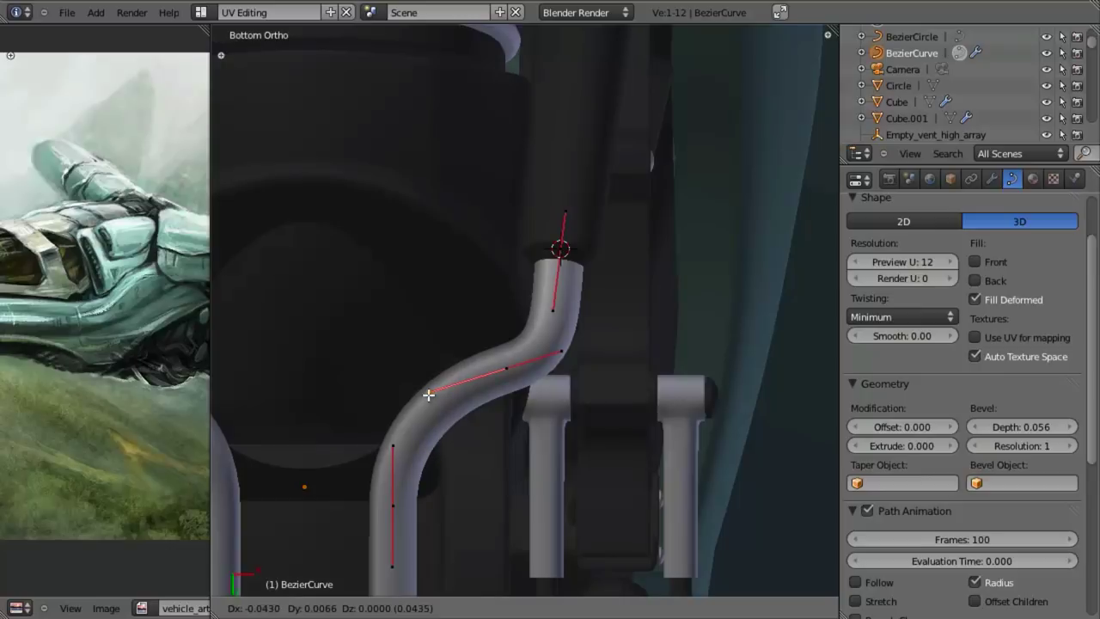
pyautogui.click(428, 395)
pyautogui.scroll(-3, 550, 403)
pyautogui.press('a')
pyautogui.scroll(-2, 561, 376)
pyautogui.scroll(3, 564, 361)
# In right side view, rotate the pipe's middle control point steeper and raise it slightly toward the engine body
pyautogui.moveTo(565, 361); pyautogui.dragTo(367, 278, button='middle')
pyautogui.scroll(3, 530, 336)
pyautogui.moveTo(526, 346); pyautogui.dragTo(540, 368, button='middle')
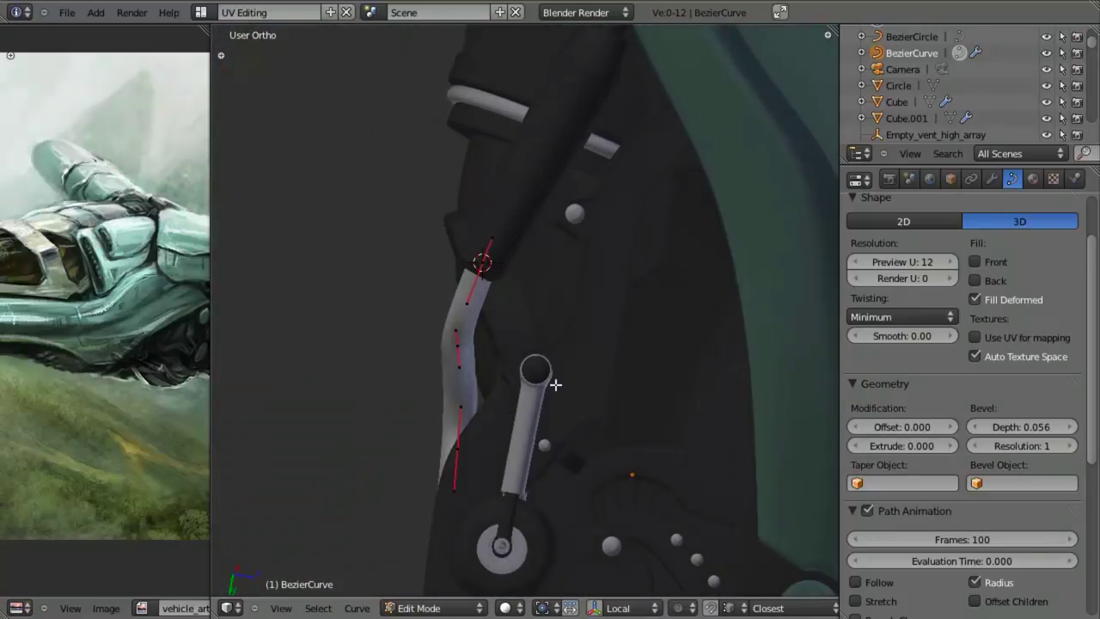
pyautogui.press('KP_3')
pyautogui.scroll(2, 631, 402)
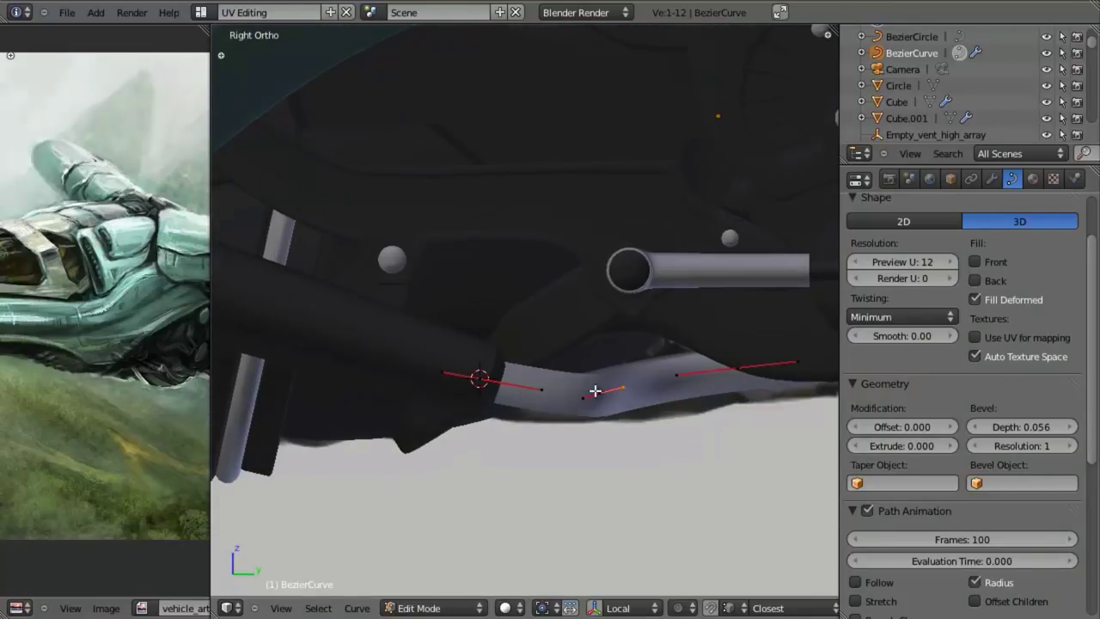
pyautogui.press('r')
pyautogui.click(698, 425)
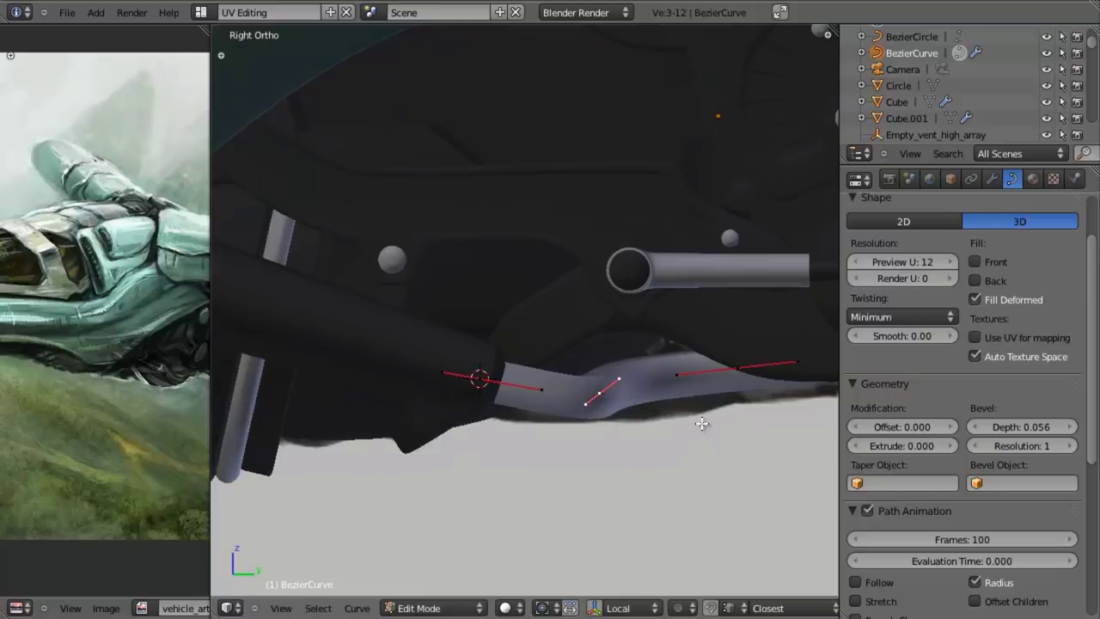
pyautogui.press('g')
pyautogui.click(708, 414)
pyautogui.press('a')
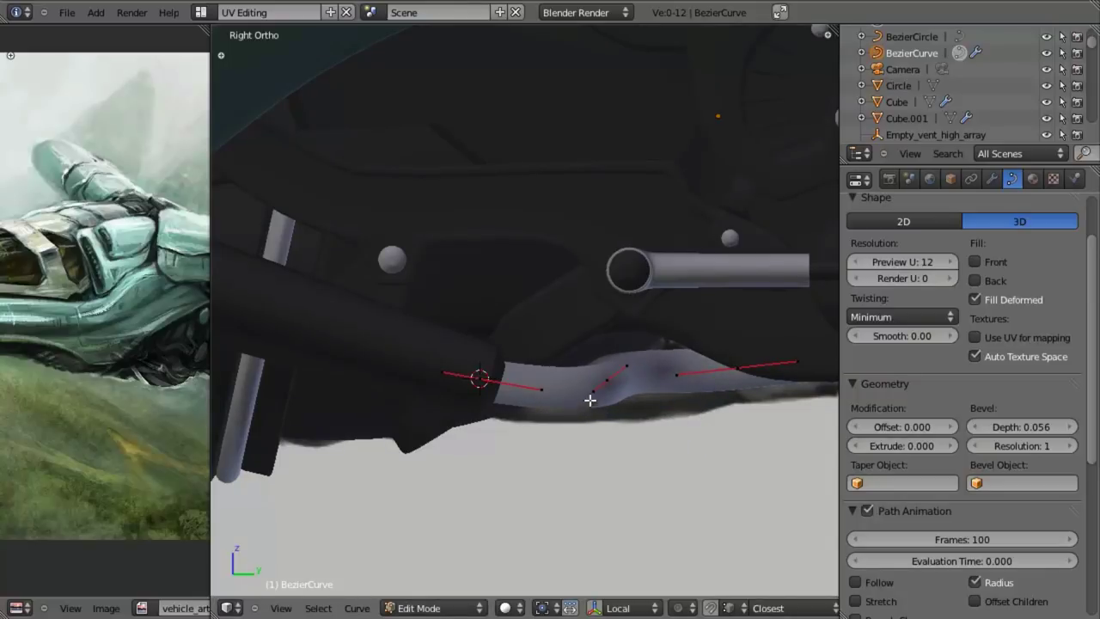
# Pull the middle control point's front handle downward to deepen the dip, and check the profile in wireframe
pyautogui.press('g')
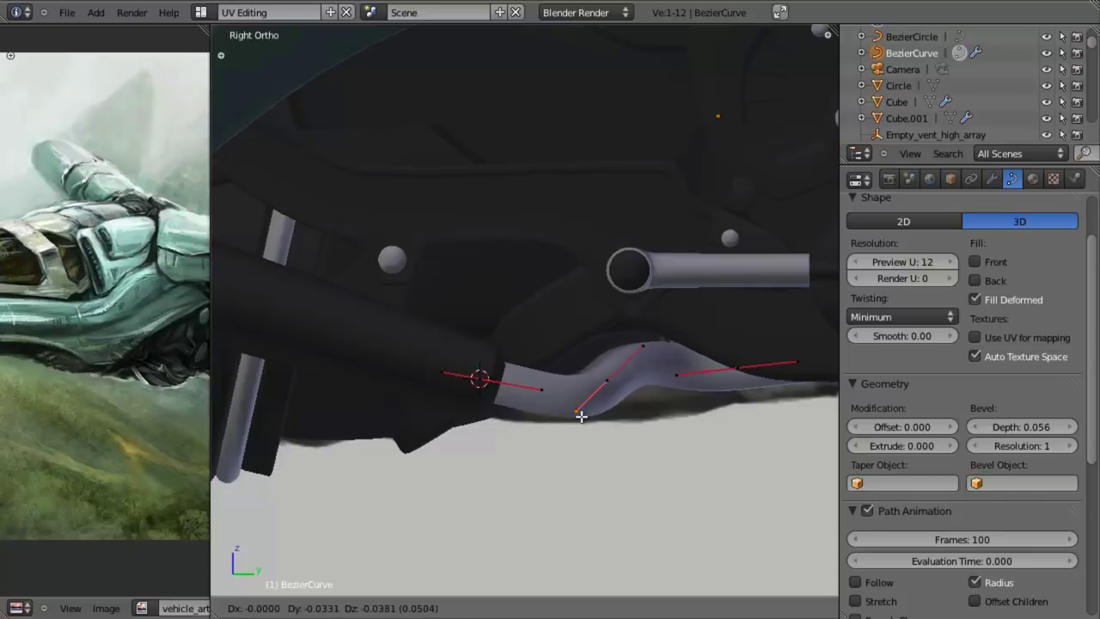
pyautogui.click(570, 419)
pyautogui.scroll(-2, 349, 327)
pyautogui.scroll(3, 611, 393)
pyautogui.press('z')
pyautogui.keyDown('shift'); pyautogui.moveTo(773, 349); pyautogui.dragTo(637, 356, button='middle'); pyautogui.keyUp('shift')
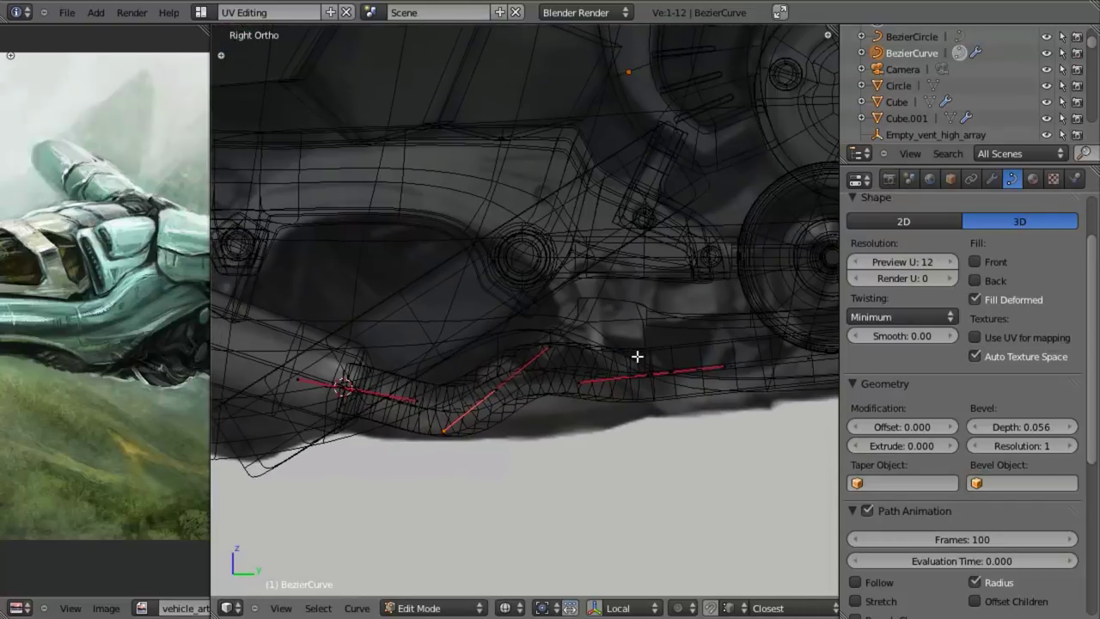
pyautogui.press('z')
# Leave curve editing and add a Subdivision Surface modifier to the mirrored pipe curve
pyautogui.scroll(-3, 515, 423)
pyautogui.moveTo(513, 424); pyautogui.dragTo(507, 268, button='middle')
pyautogui.press('Tab')
pyautogui.rightClick(507, 263)
pyautogui.rightClick(507, 338)
pyautogui.scroll(3, 507, 344)
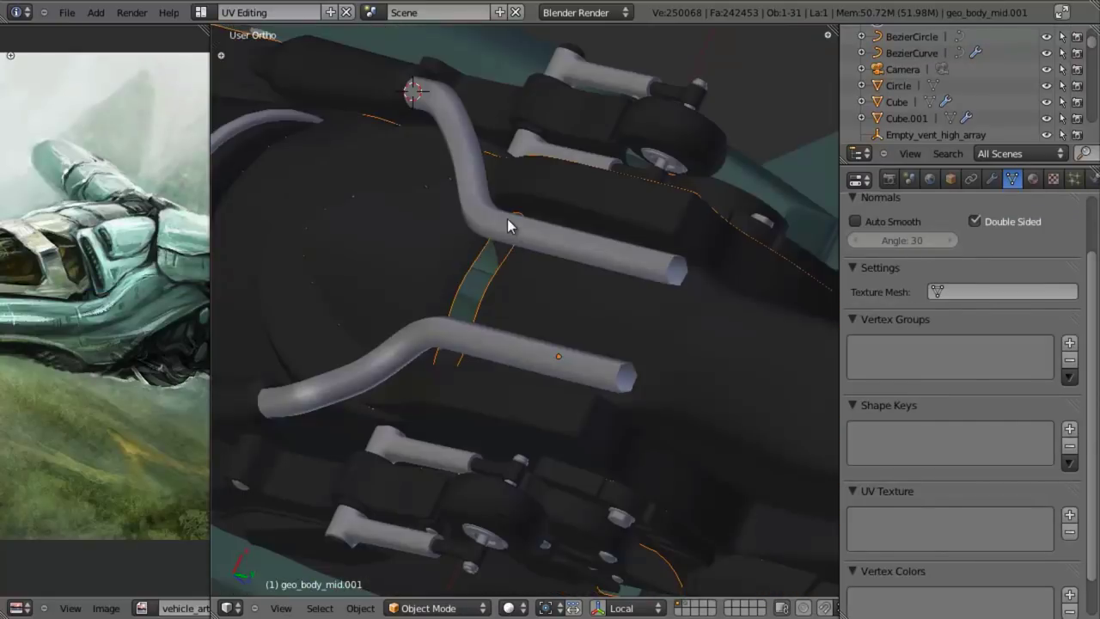
pyautogui.rightClick(507, 222)
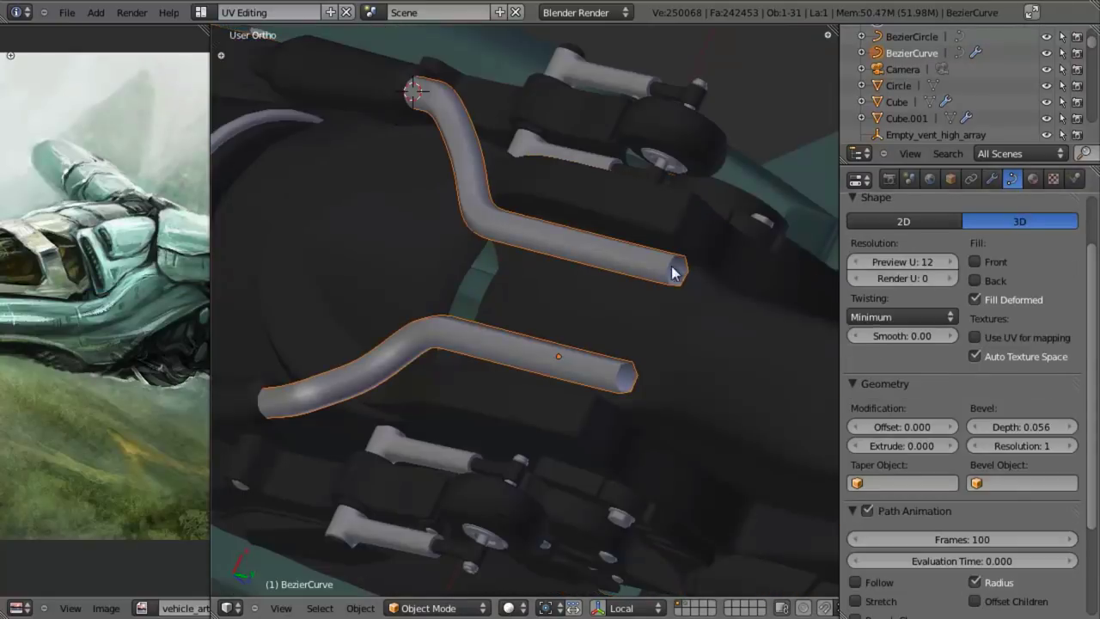
pyautogui.click(993, 179)
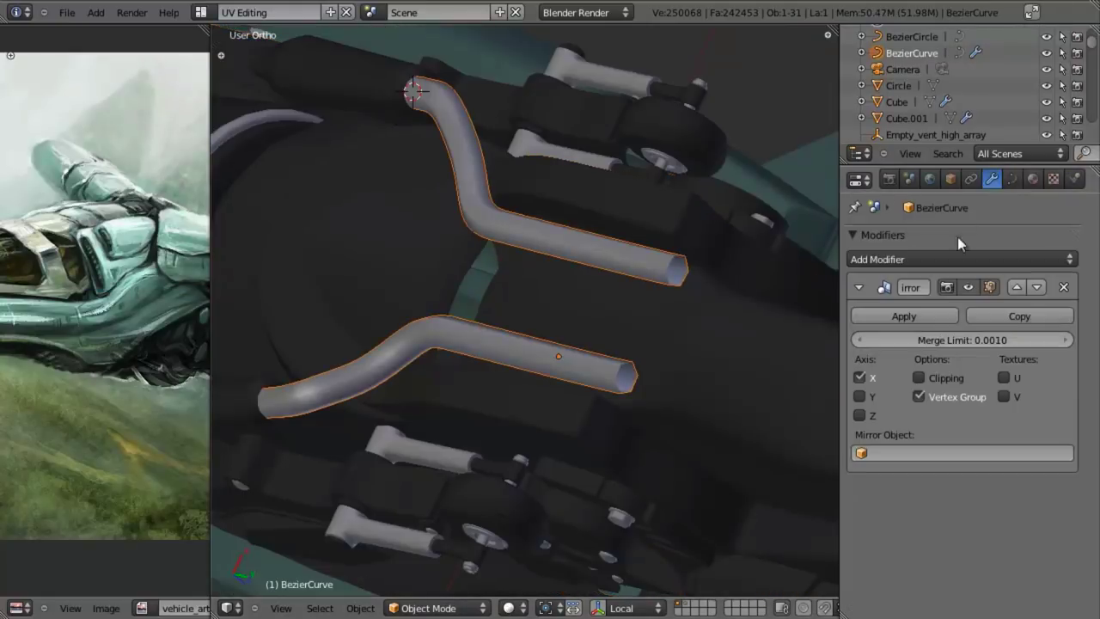
pyautogui.click(903, 256)
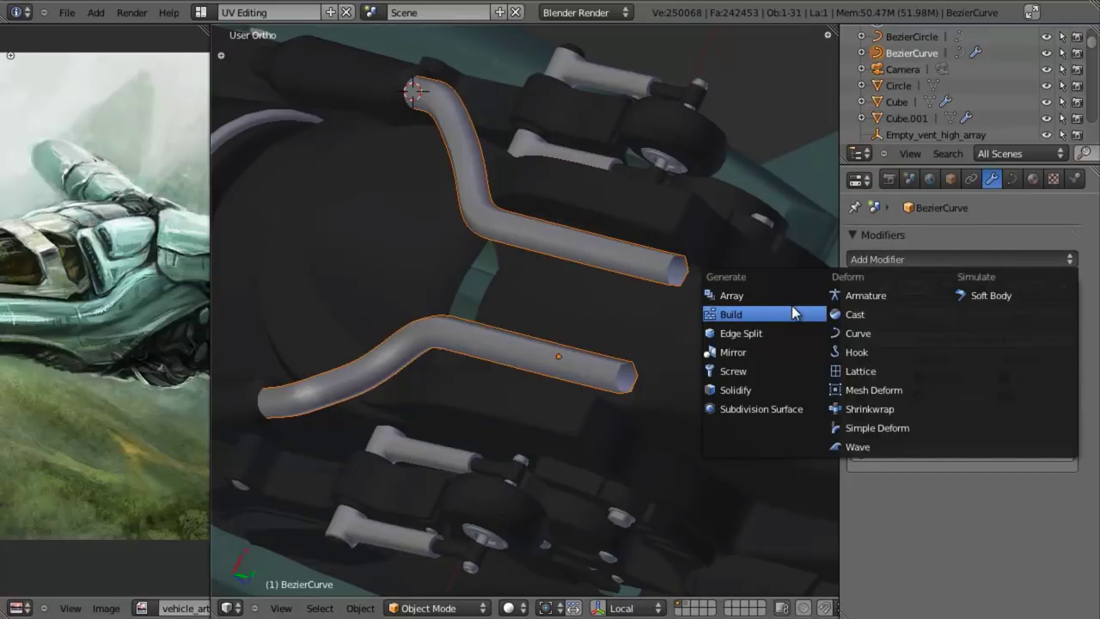
pyautogui.click(768, 401)
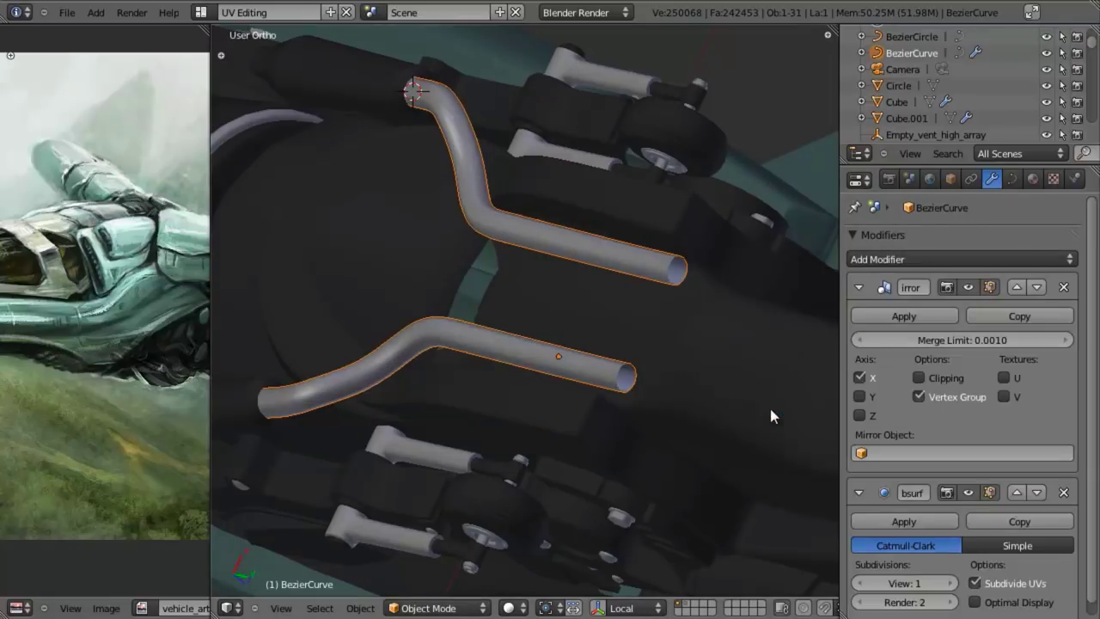
# Enable Optimal Display on the pipe's Subdivision Surface modifier and compare its wireframe and shaded display
pyautogui.scroll(4, 717, 346)
pyautogui.scroll(-1, 976, 470)
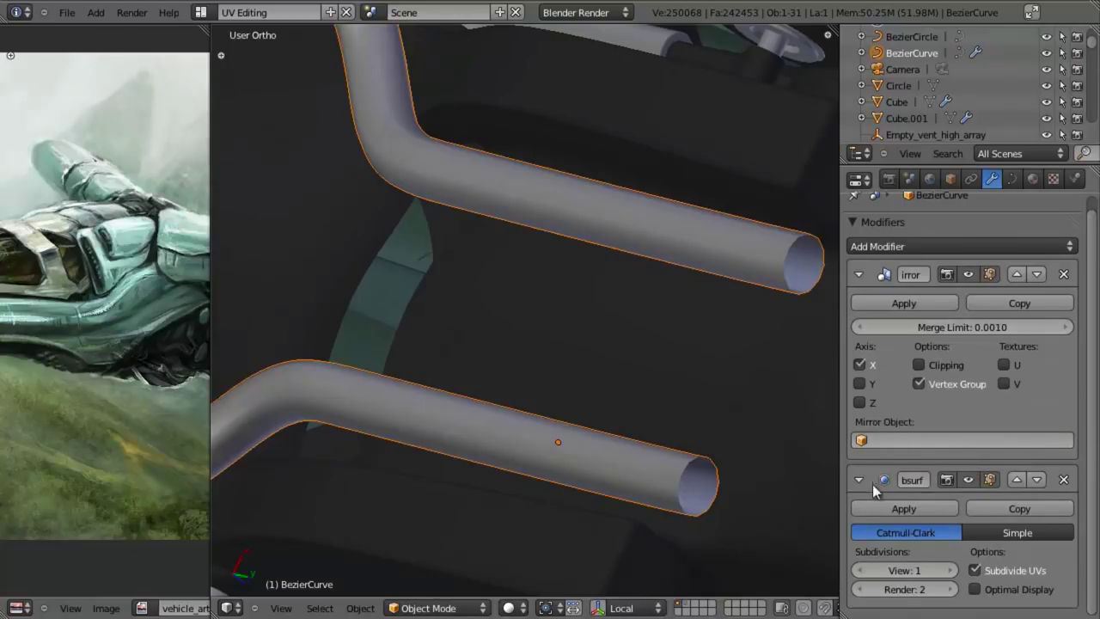
pyautogui.press('z')
pyautogui.press('z')
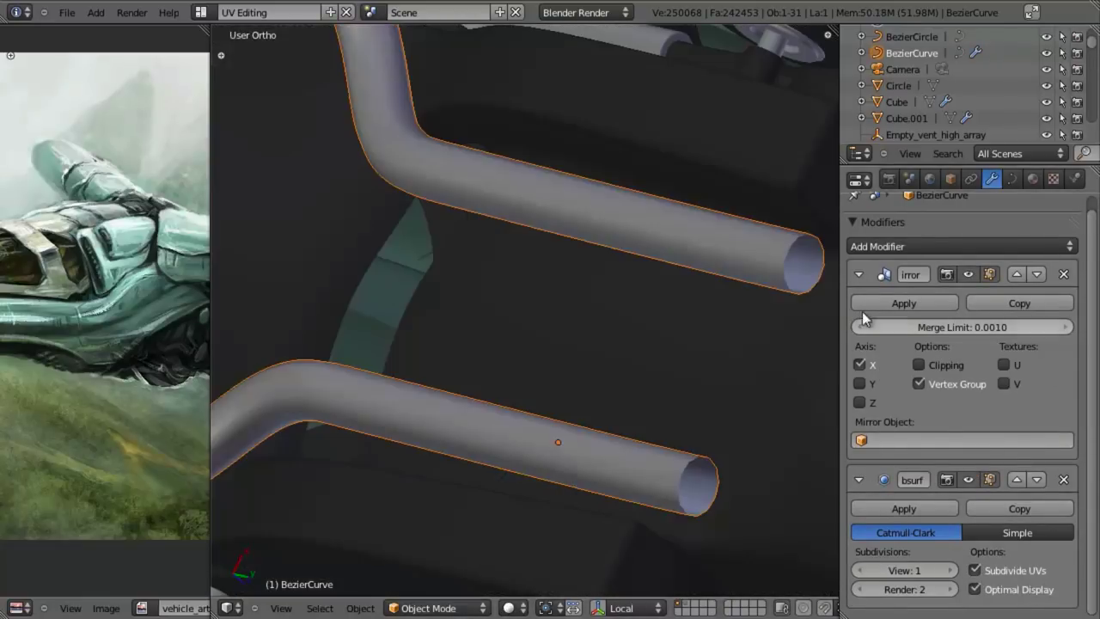
# In right side wireframe view, rotate and move the control point at the pipe's rear end to follow the reference underside
pyautogui.click(1012, 181)
pyautogui.press('KP_3')
pyautogui.scroll(-3, 548, 322)
pyautogui.press('z')
pyautogui.keyDown('shift'); pyautogui.moveTo(488, 319); pyautogui.dragTo(711, 338, button='middle'); pyautogui.keyUp('shift')
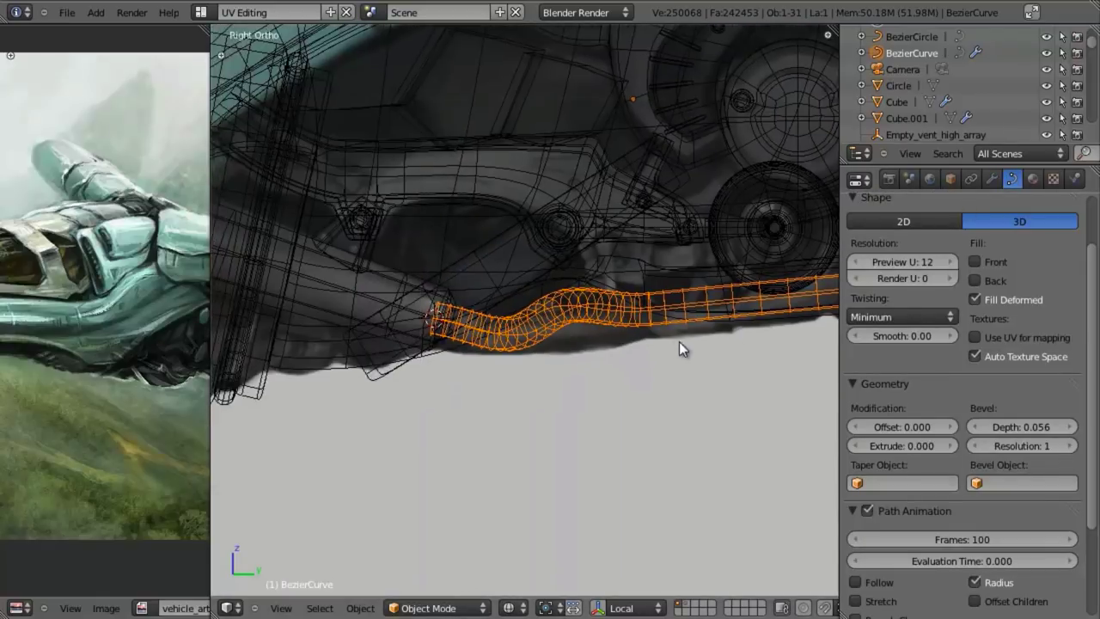
pyautogui.scroll(-1, 601, 343)
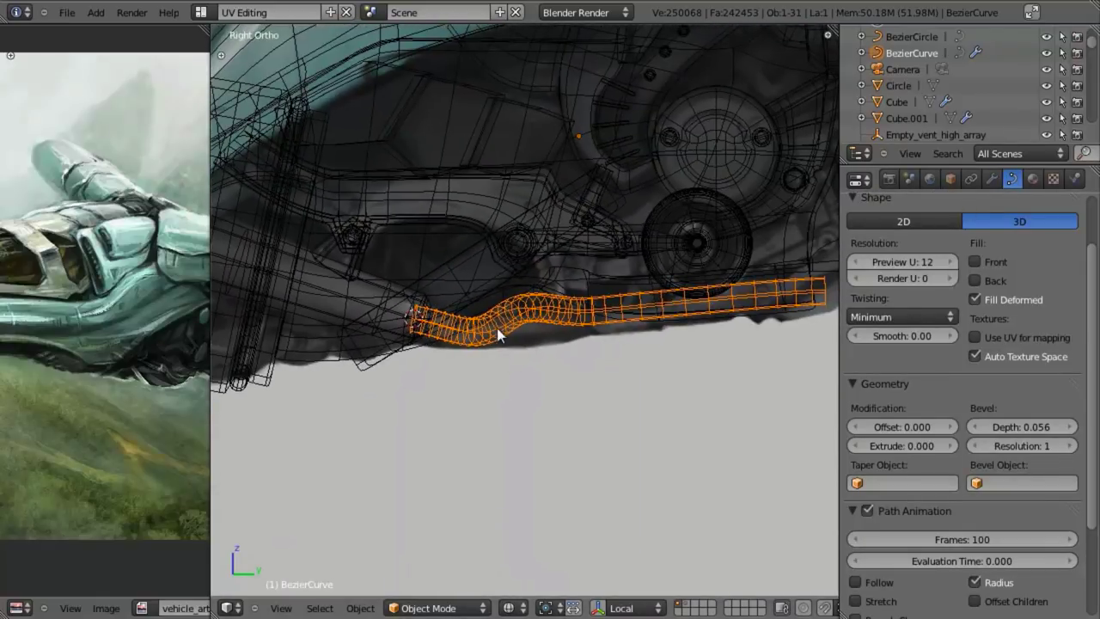
pyautogui.keyDown('shift'); pyautogui.moveTo(688, 301); pyautogui.dragTo(658, 314, button='middle'); pyautogui.keyUp('shift')
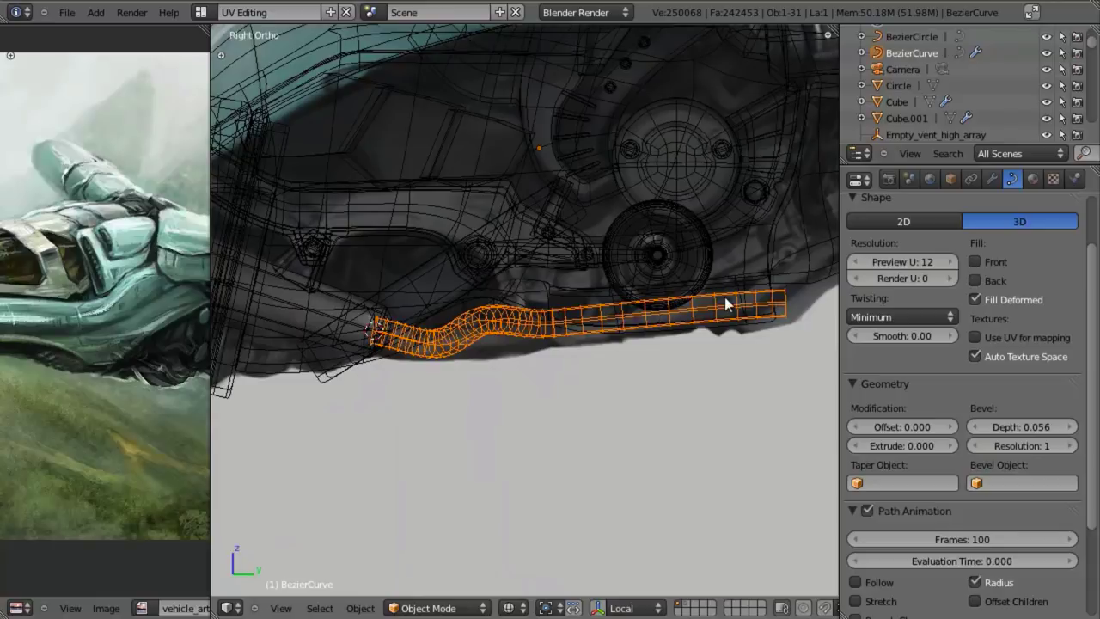
pyautogui.keyDown('shift'); pyautogui.moveTo(761, 309); pyautogui.dragTo(654, 318, button='middle'); pyautogui.keyUp('shift')
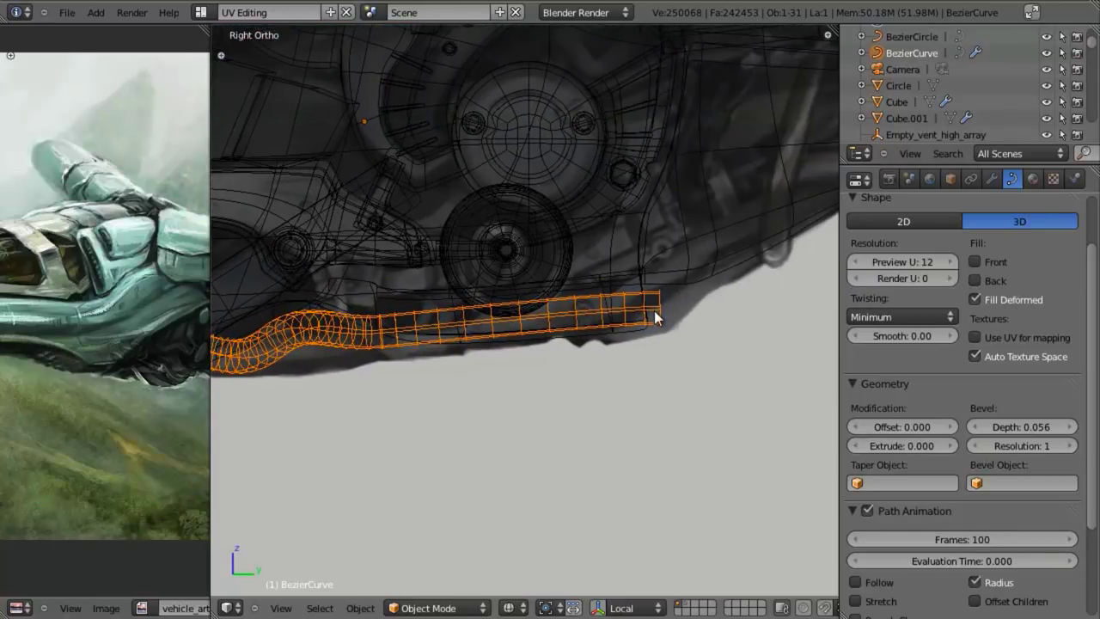
pyautogui.press('Tab')
pyautogui.press('r')
pyautogui.click(723, 366)
pyautogui.press('g')
pyautogui.click(723, 363)
pyautogui.press('Tab')
# Lower the curve's preview U resolution to 4 and inspect the shaded pipes from below
pyautogui.keyDown('shift'); pyautogui.moveTo(534, 295); pyautogui.dragTo(671, 285, button='middle'); pyautogui.keyUp('shift')
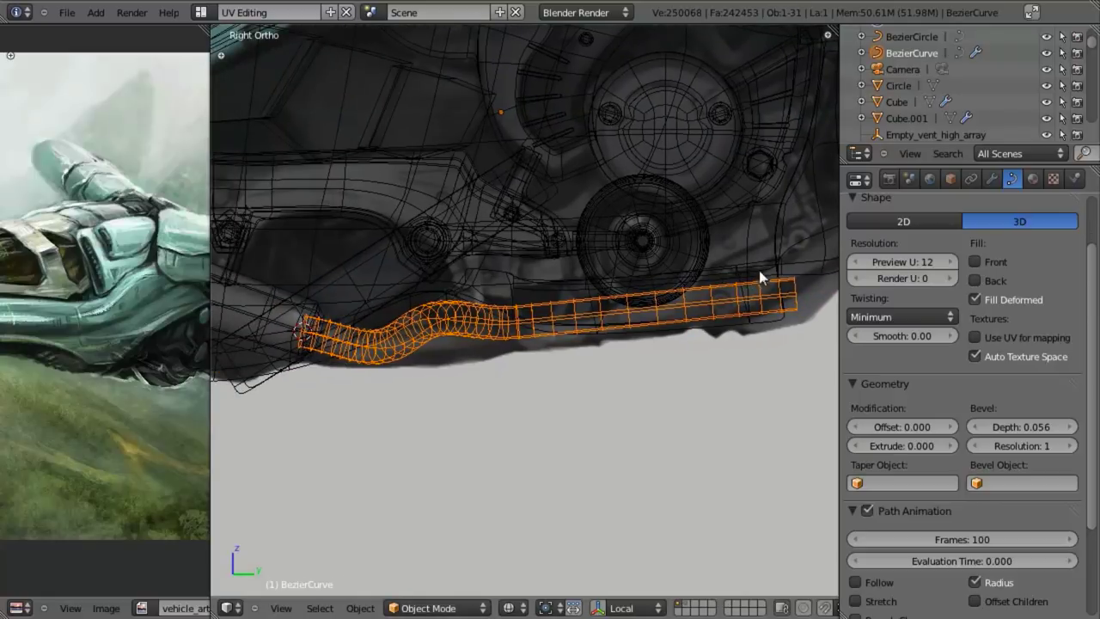
pyautogui.click(859, 259)
pyautogui.click(859, 258)
pyautogui.click(860, 259)
pyautogui.click(859, 259)
pyautogui.click(859, 258)
pyautogui.click(859, 259)
pyautogui.click(859, 258)
pyautogui.click(859, 259)
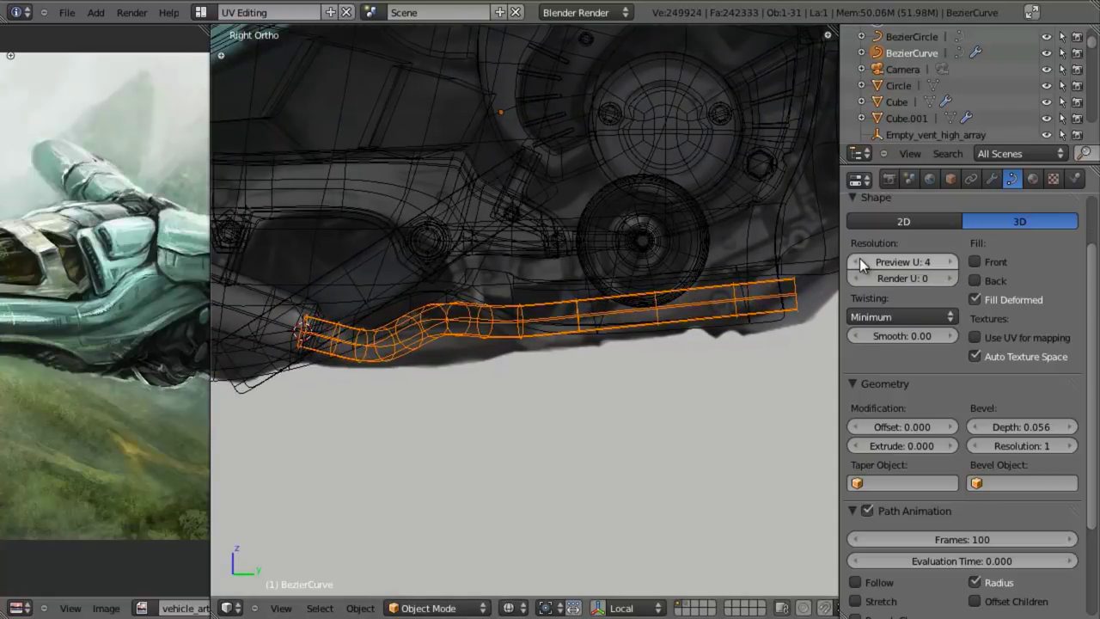
pyautogui.press('z')
pyautogui.moveTo(585, 392)
pyautogui.mouseDown(button='middle')
pyautogui.moveTo(552, 373)
pyautogui.moveTo(532, 243)
pyautogui.moveTo(582, 381)
pyautogui.moveTo(625, 304)
pyautogui.mouseUp(button='middle')
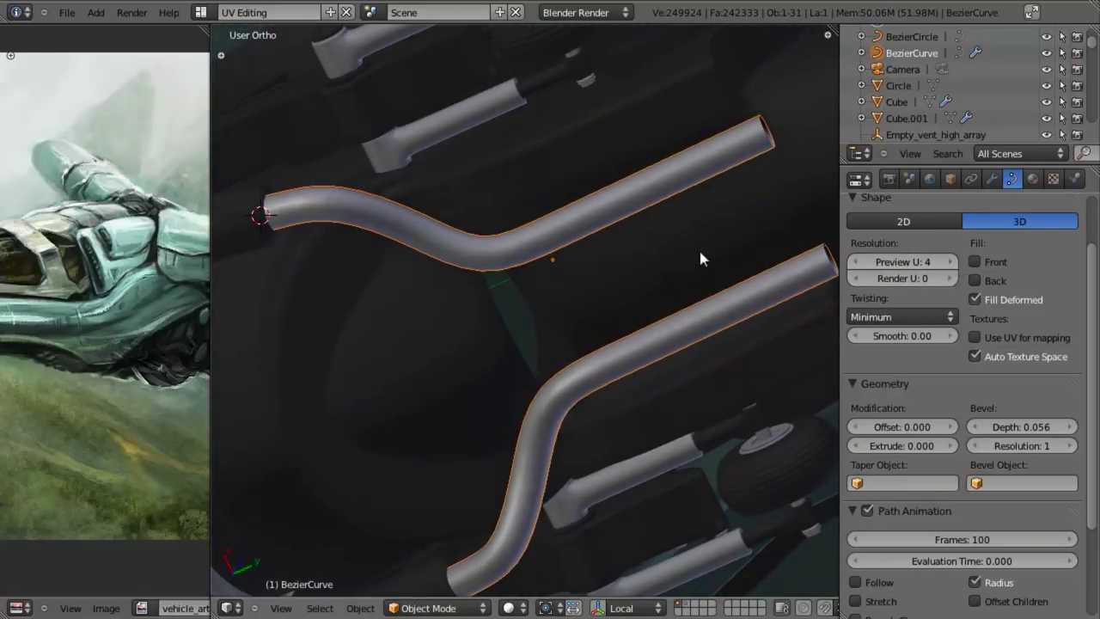
# Try a preview U resolution of 6 on the pipes, compare wireframe and shaded display, and return it to 4
pyautogui.press('z')
pyautogui.click(950, 261)
pyautogui.click(949, 260)
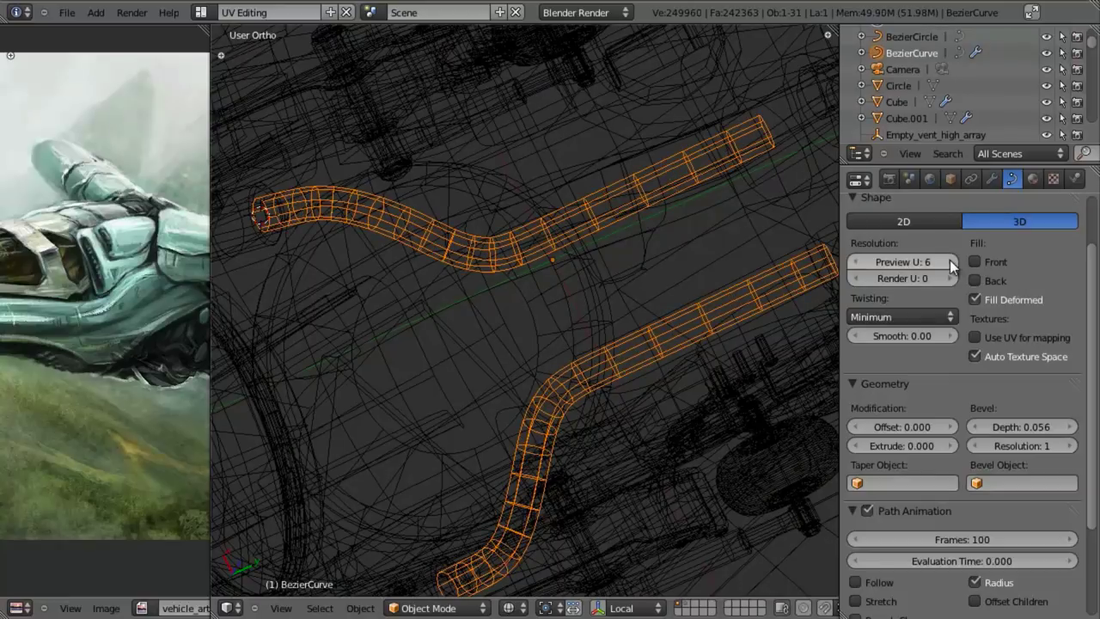
pyautogui.press('z')
pyautogui.moveTo(478, 290); pyautogui.dragTo(503, 243, button='middle')
pyautogui.press('z')
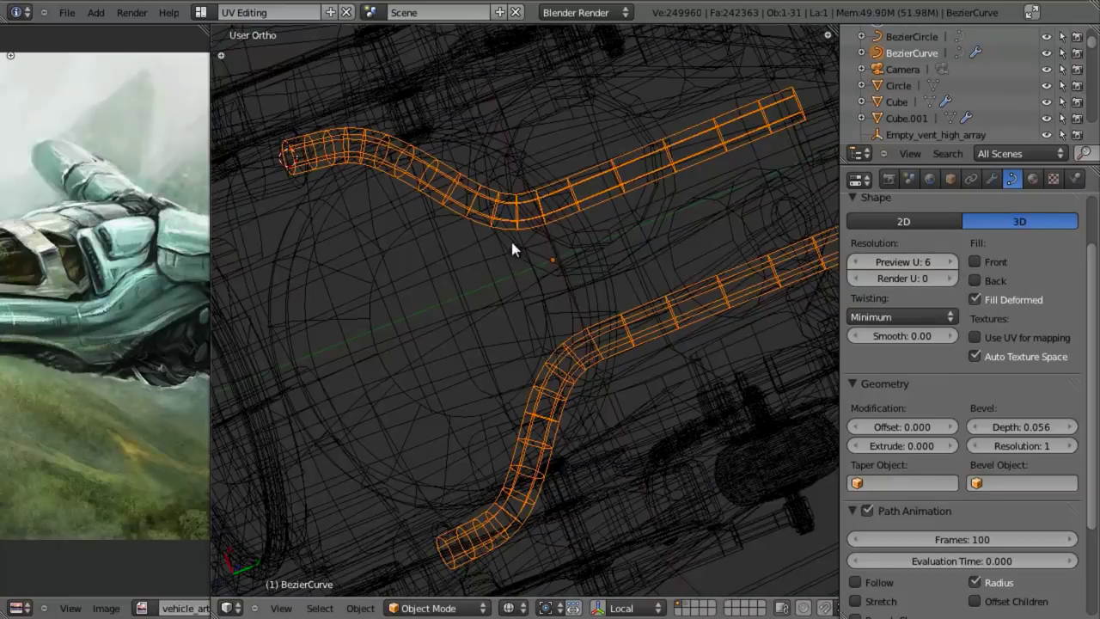
pyautogui.press('z')
pyautogui.click(869, 265)
pyautogui.click(869, 266)
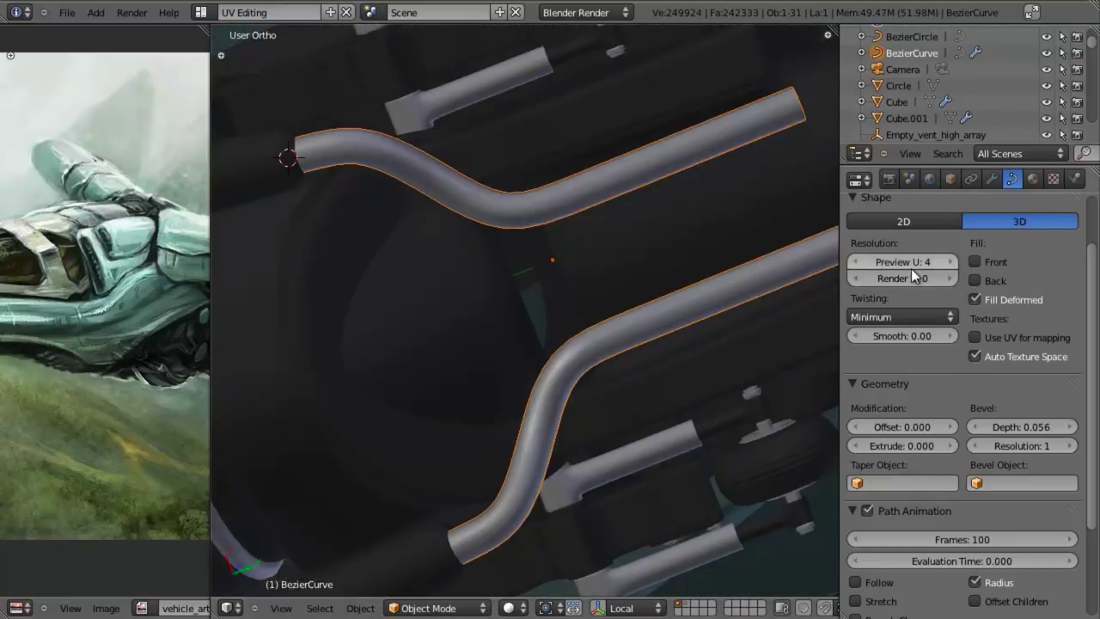
pyautogui.press('z')
pyautogui.press('z')
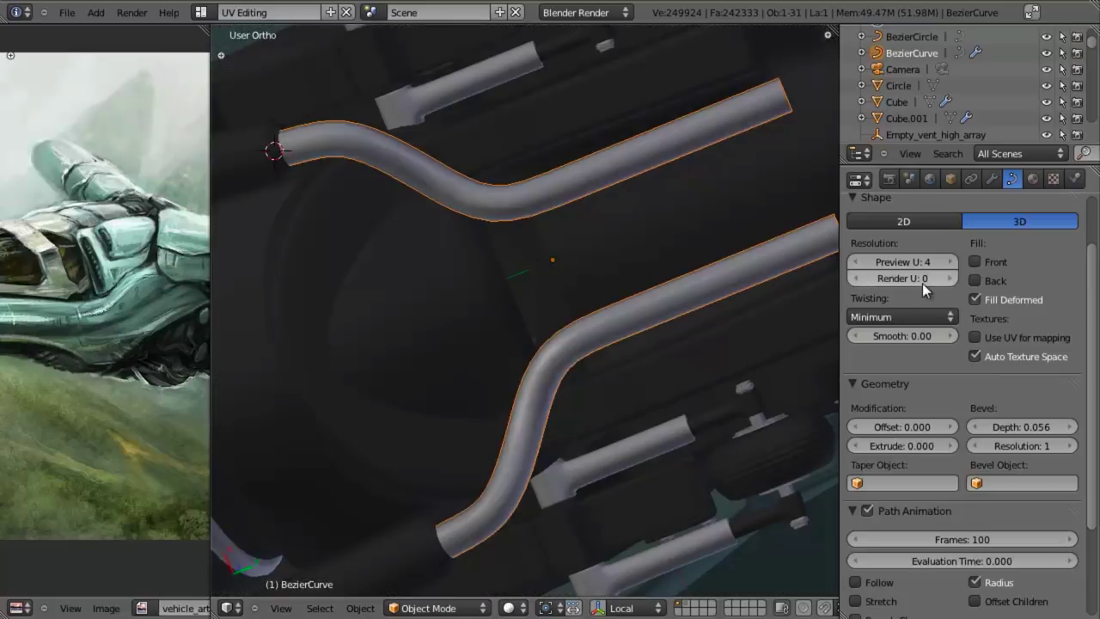
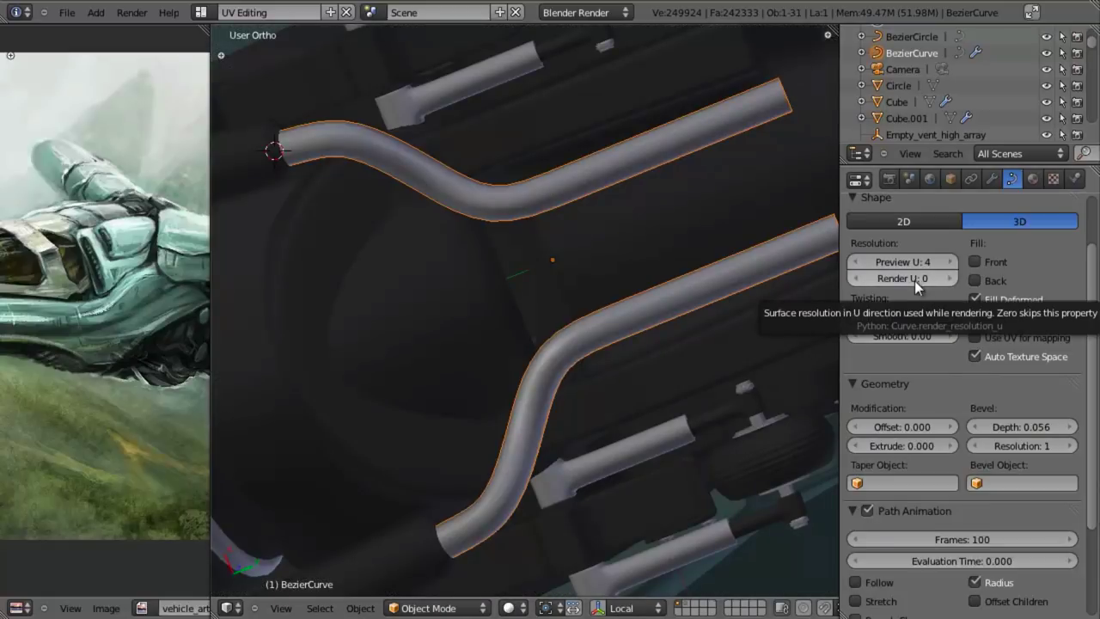
# Set the curve's render U resolution to 64 and show the pipes in wireframe
pyautogui.keyDown('shift'); pyautogui.moveTo(638, 283); pyautogui.dragTo(629, 292, button='middle'); pyautogui.keyUp('shift')
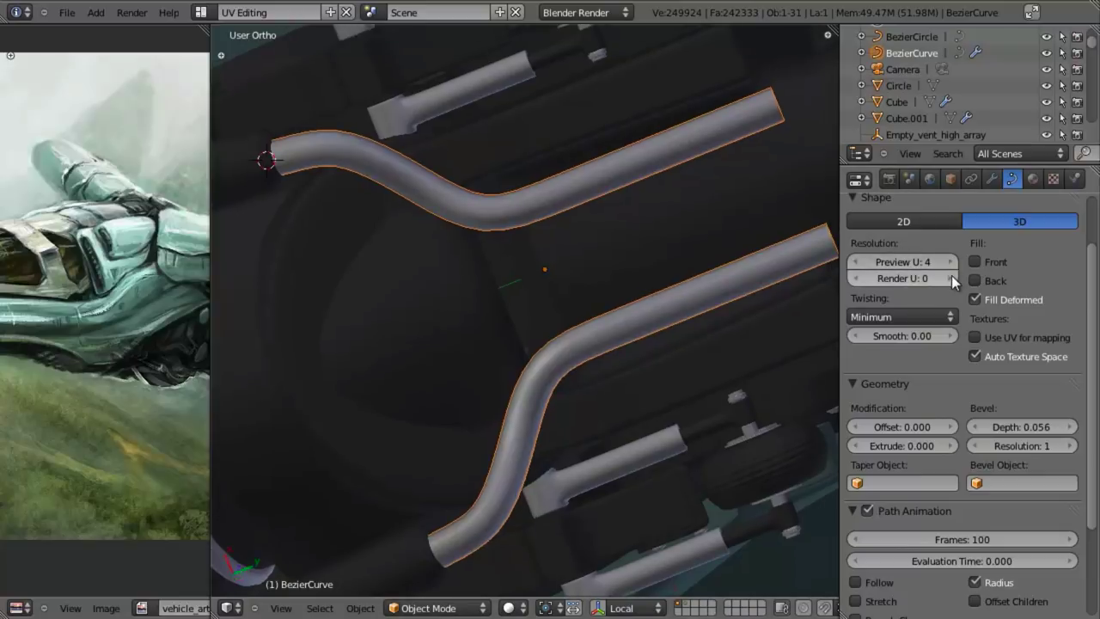
pyautogui.moveTo(952, 279); pyautogui.dragTo(1099, 284)
pyautogui.press('z')
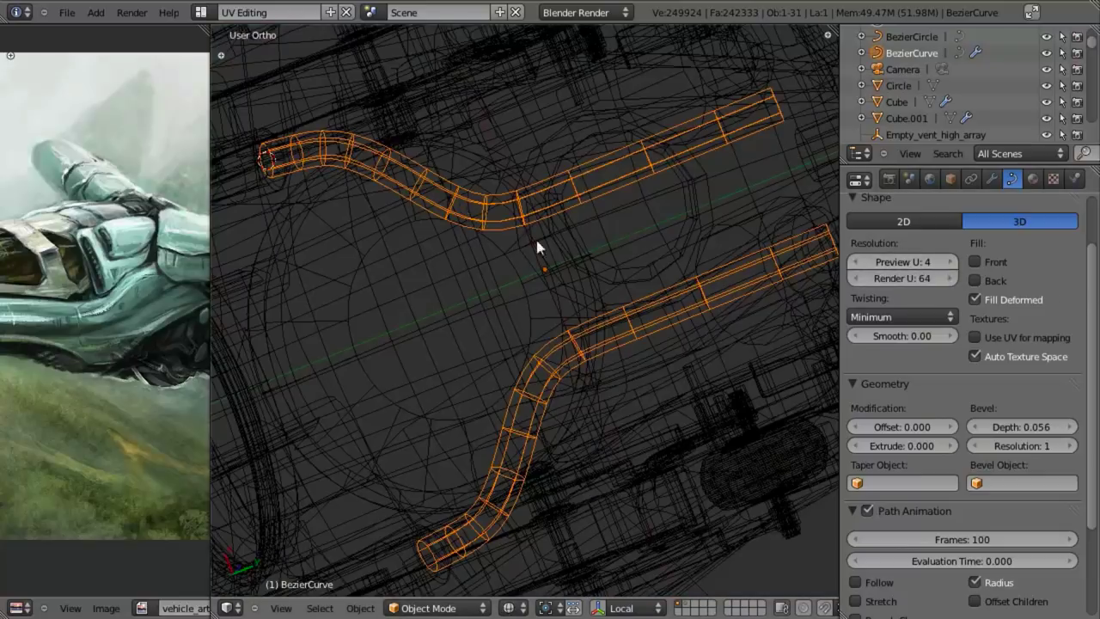
# Set the curve's render U resolution back to 0, save the file and inspect the shaded pipes
pyautogui.press('z')
pyautogui.moveTo(831, 285); pyautogui.dragTo(819, 277)
pyautogui.scroll(-3, 814, 280)
pyautogui.hotkey('ctrl', 's')
pyautogui.moveTo(812, 284); pyautogui.dragTo(545, 359, button='middle')
pyautogui.click(711, 318)
pyautogui.scroll(-3, 544, 281)
pyautogui.scroll(3, 619, 341)
pyautogui.scroll(4, 495, 245)
pyautogui.scroll(-3, 661, 317)
pyautogui.scroll(-2, 445, 332)
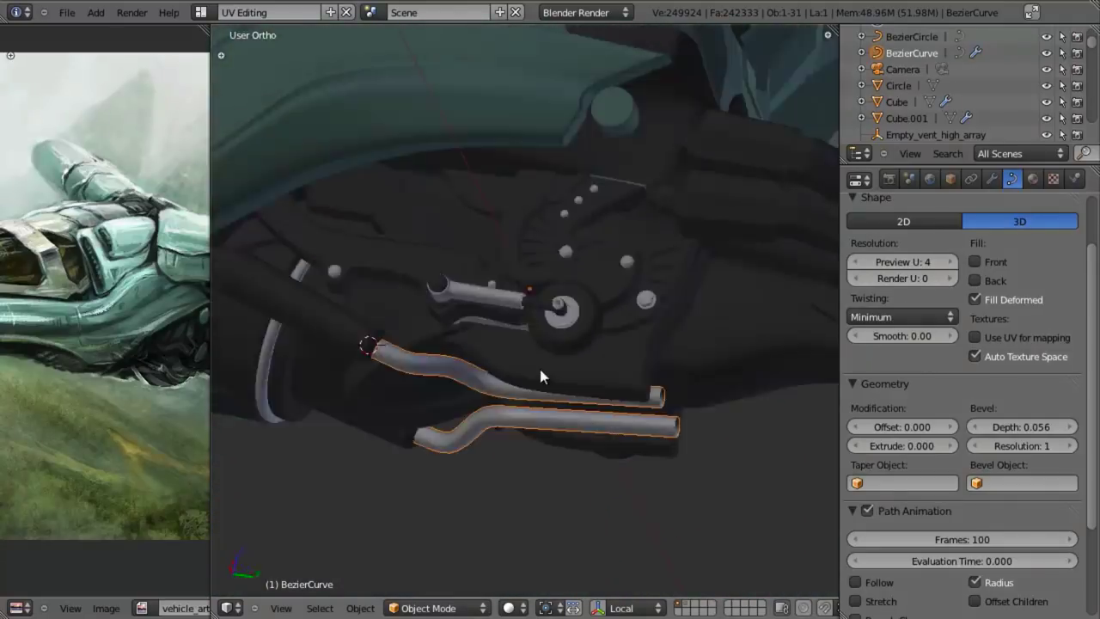
# Compare the pipes with the reference underside in right side view, using both shaded and wireframe display
pyautogui.press('KP_3')
pyautogui.press('z')
pyautogui.scroll(2, 536, 411)
pyautogui.keyDown('shift'); pyautogui.moveTo(537, 411); pyautogui.dragTo(576, 316, button='middle'); pyautogui.keyUp('shift')
pyautogui.scroll(-2, 577, 323)
pyautogui.press('z')
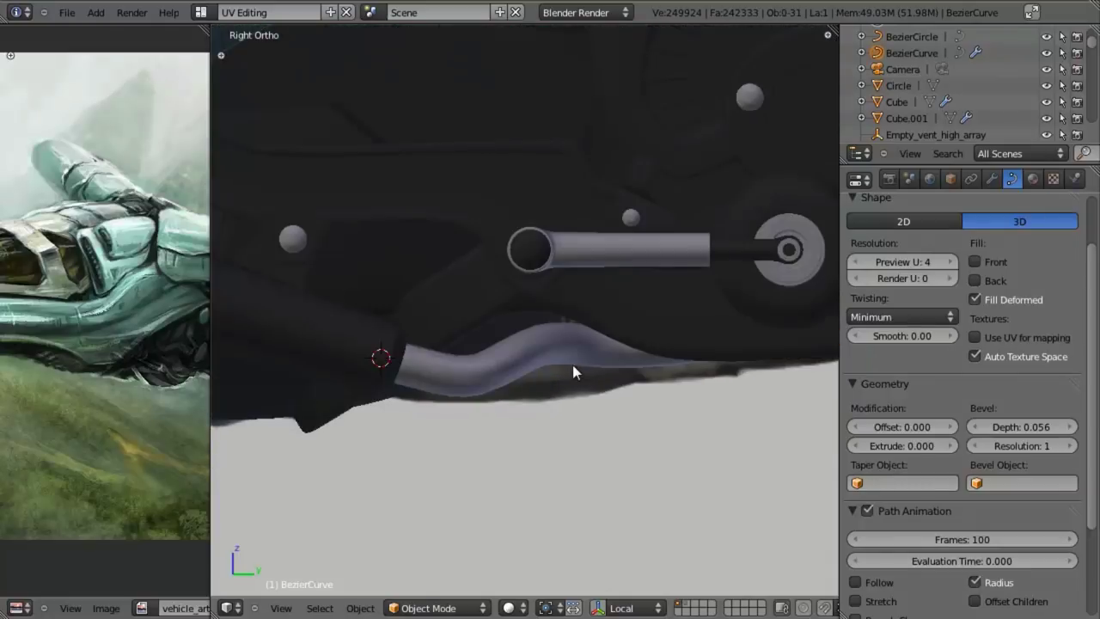
pyautogui.hotkey('ctrl', 's')
pyautogui.click(548, 370)
pyautogui.scroll(2, 613, 380)
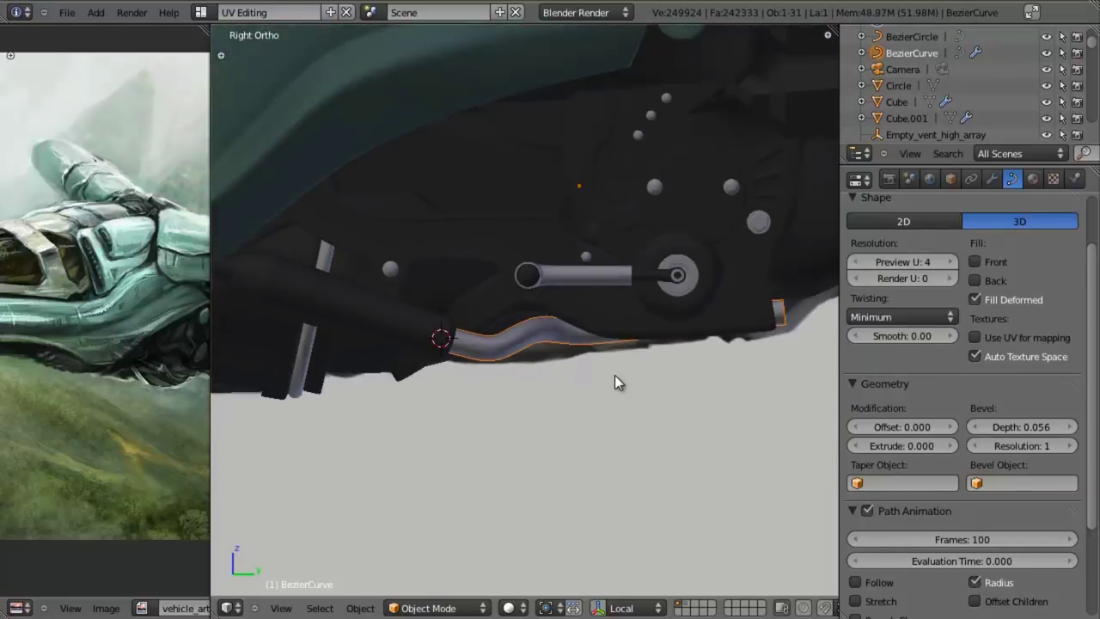
pyautogui.keyDown('shift'); pyautogui.moveTo(613, 381); pyautogui.dragTo(454, 388, button='middle'); pyautogui.keyUp('shift')
pyautogui.press('z')
pyautogui.scroll(-2, 616, 343)
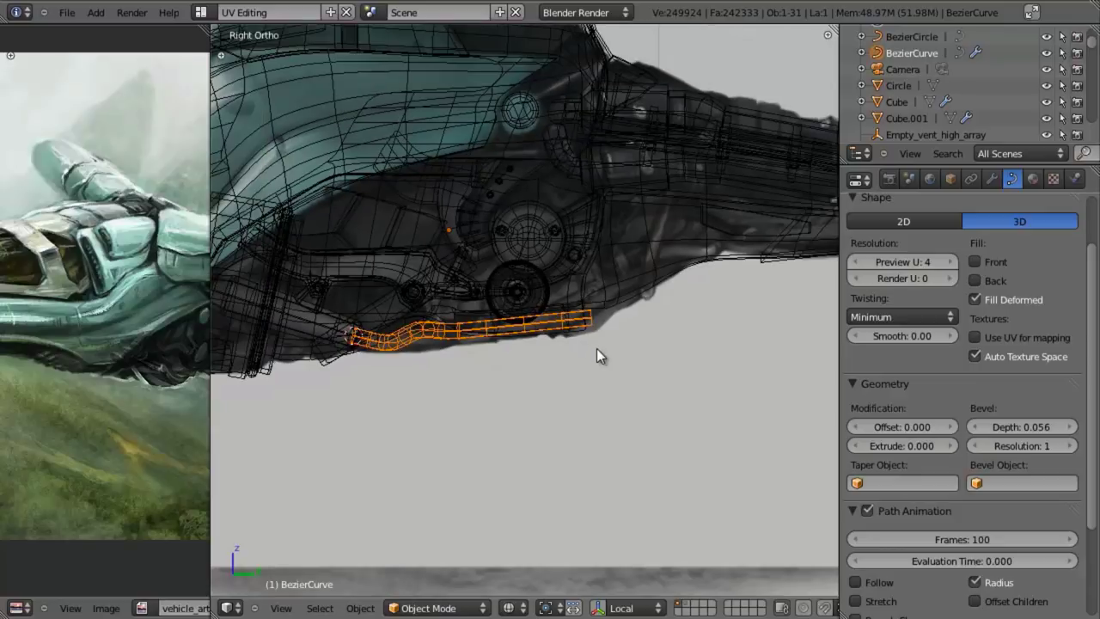
pyautogui.scroll(3, 602, 346)
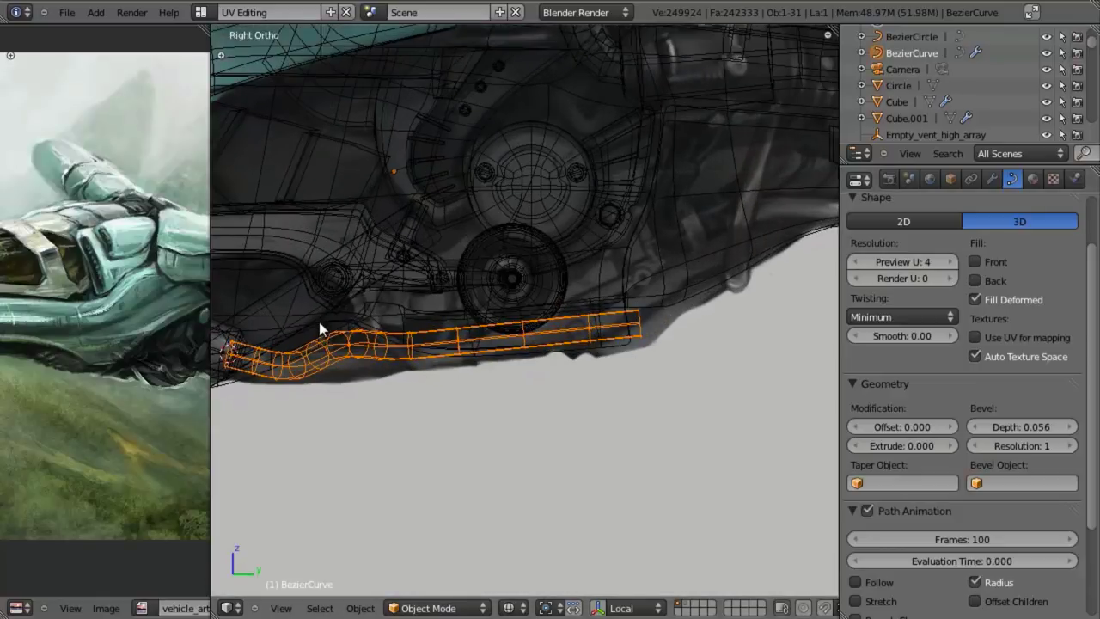
# Try converting the Bezier curve pipes to a mesh, inspect the geometry in Edit Mode, and undo the conversion
pyautogui.hotkey('alt', 'c')
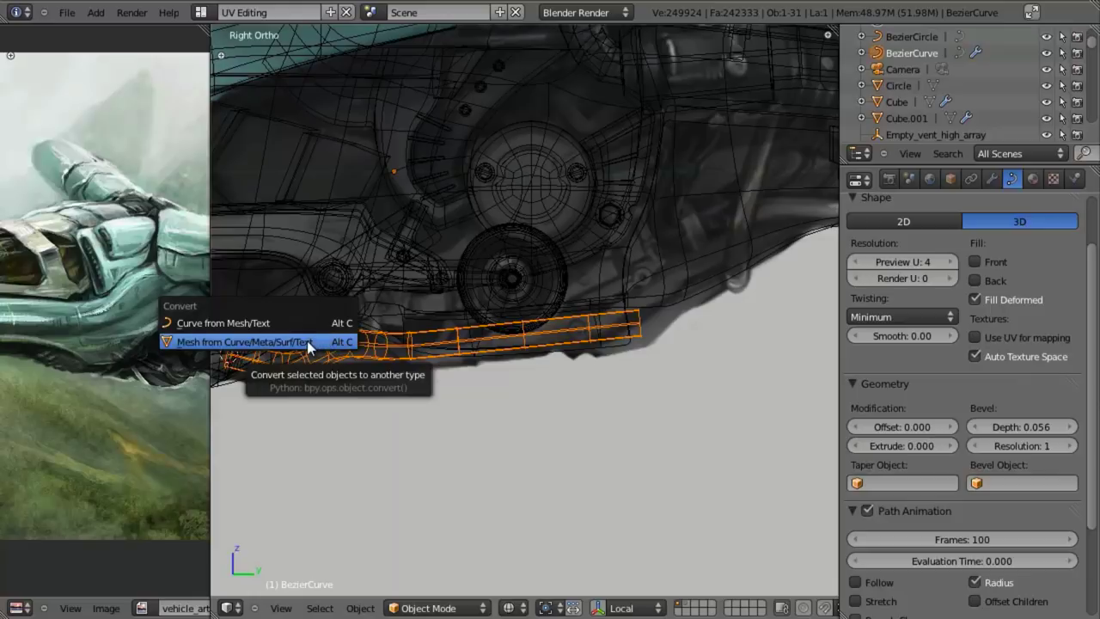
pyautogui.click(300, 341)
pyautogui.press('z')
pyautogui.press('Tab')
pyautogui.moveTo(521, 392); pyautogui.dragTo(540, 308, button='middle')
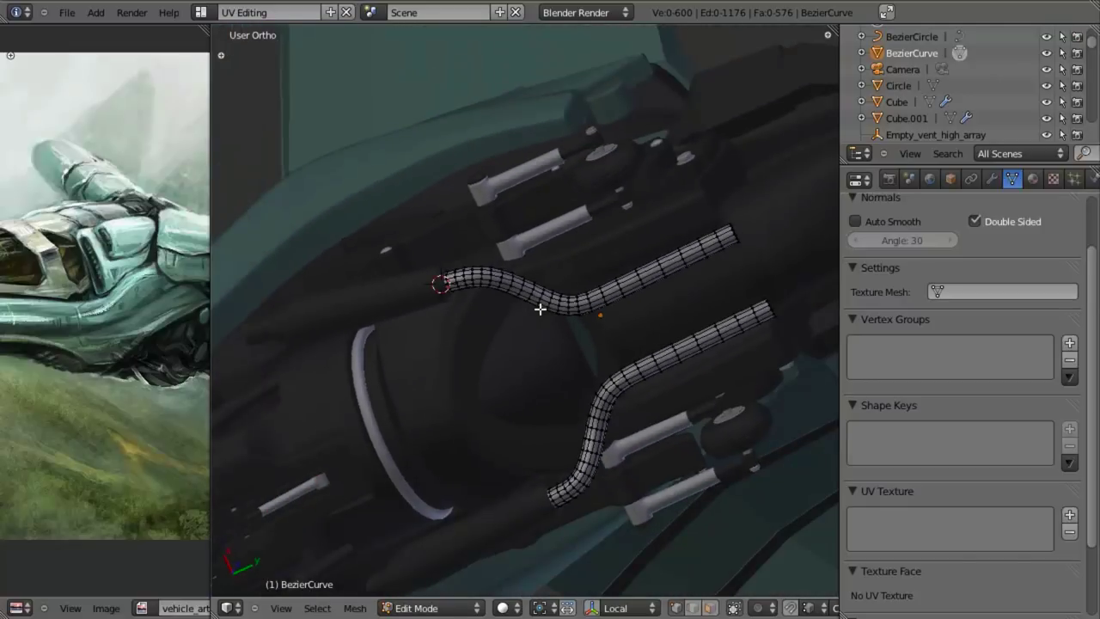
pyautogui.press('Tab')
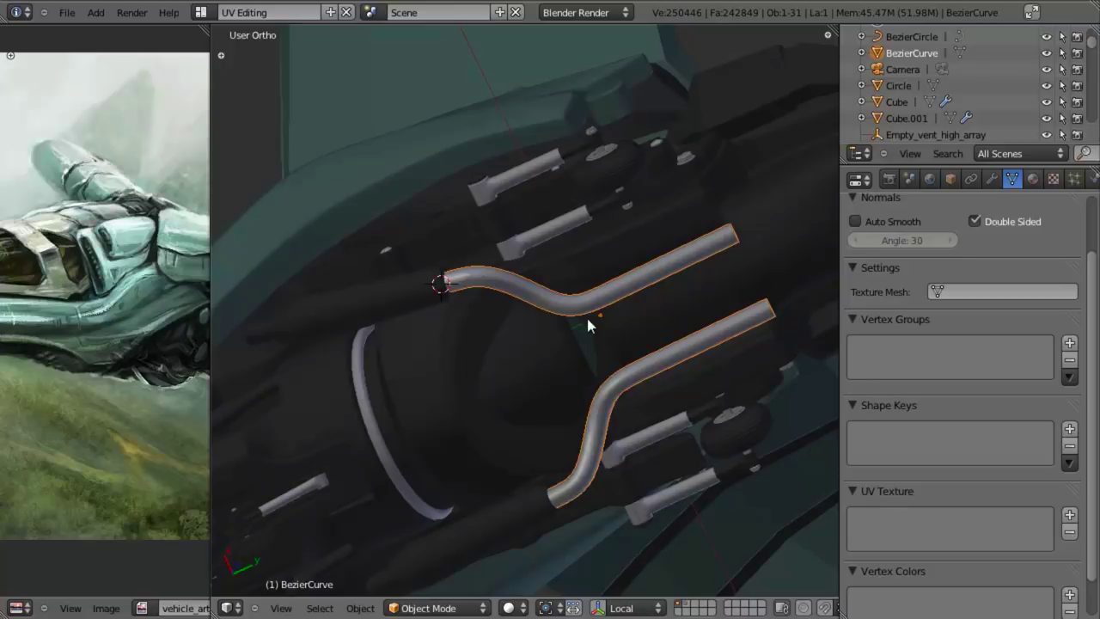
pyautogui.hotkey('ctrl', 'z')
# Examine the restored curve pipes in wireframe and shaded display from below and towards the front
pyautogui.scroll(-3, 586, 314)
pyautogui.scroll(5, 588, 317)
pyautogui.press('z')
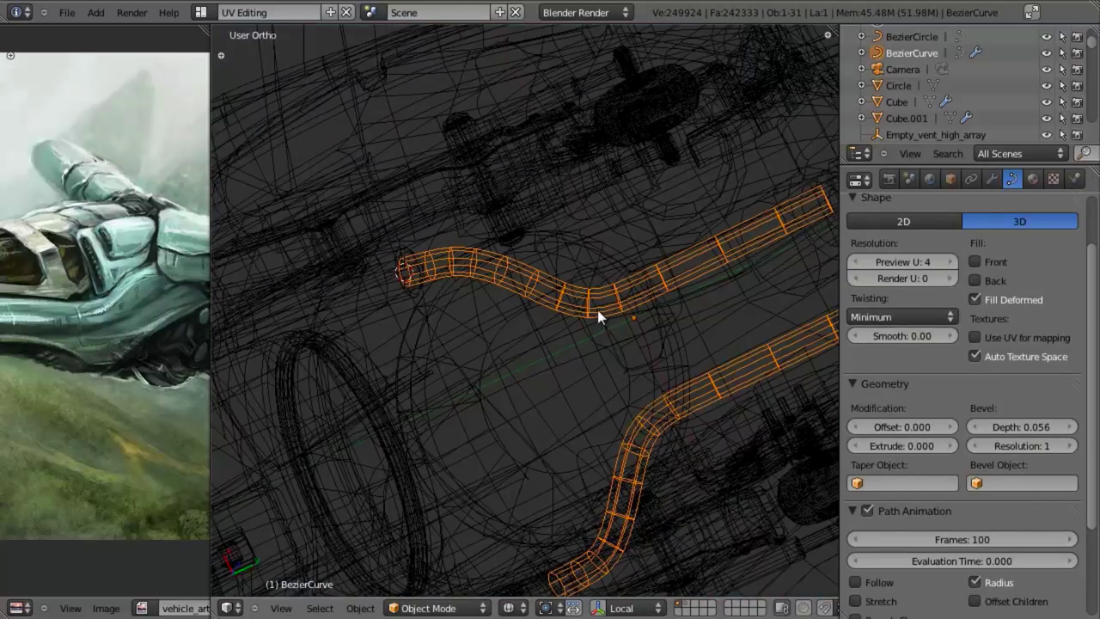
pyautogui.press('z')
pyautogui.scroll(-3, 465, 330)
pyautogui.moveTo(426, 299); pyautogui.dragTo(543, 434, button='middle')
pyautogui.press('a')
pyautogui.press('z')
pyautogui.press('KP_1')
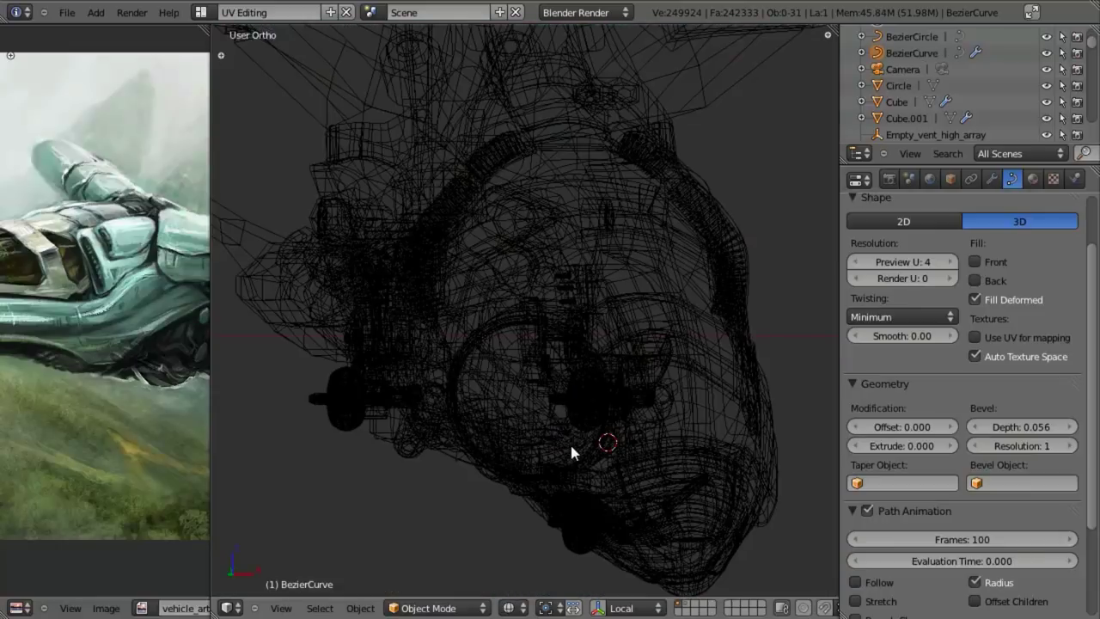
# Select the pipe curve in right side view and duplicate it in place
pyautogui.press('KP_3')
pyautogui.rightClick(554, 449)
pyautogui.press('z')
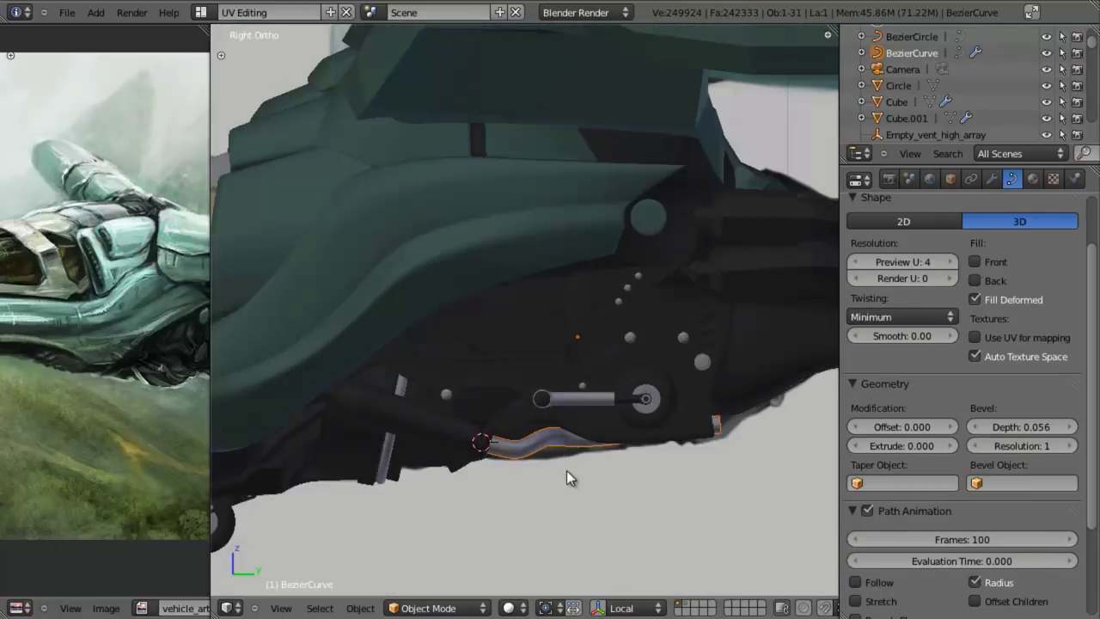
pyautogui.keyDown('shift'); pyautogui.moveTo(616, 488); pyautogui.dragTo(524, 411, button='middle'); pyautogui.keyUp('shift')
pyautogui.scroll(2, 584, 406)
pyautogui.hotkey('shift', 'd')
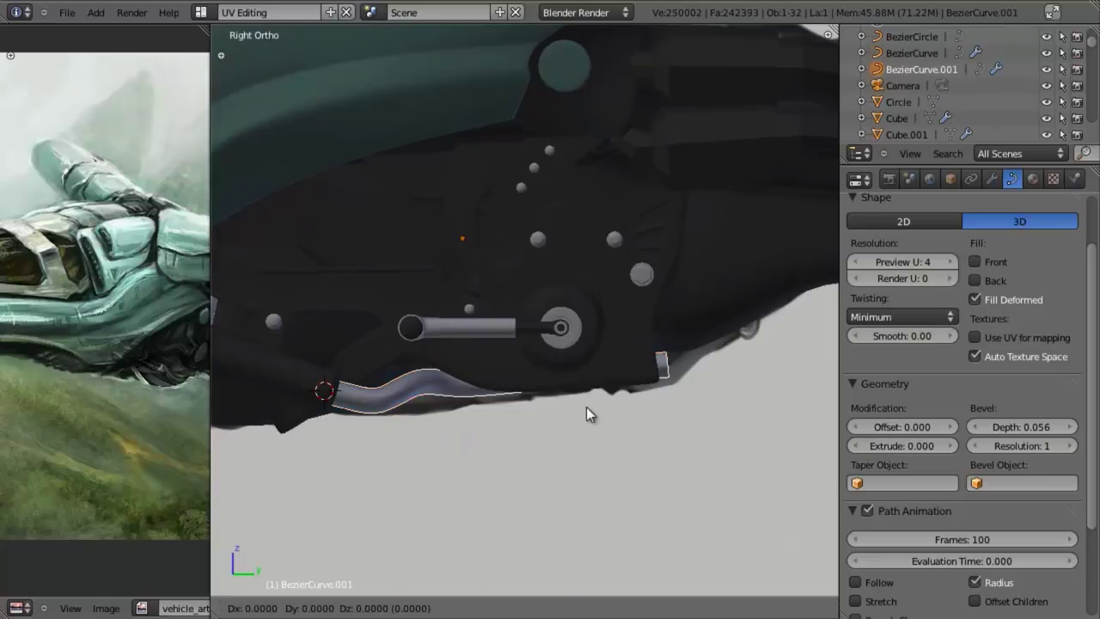
pyautogui.rightClick(586, 415)
# In Edit Mode, delete the duplicate curve's two front control points, keeping only its straight rear section
pyautogui.press('Tab')
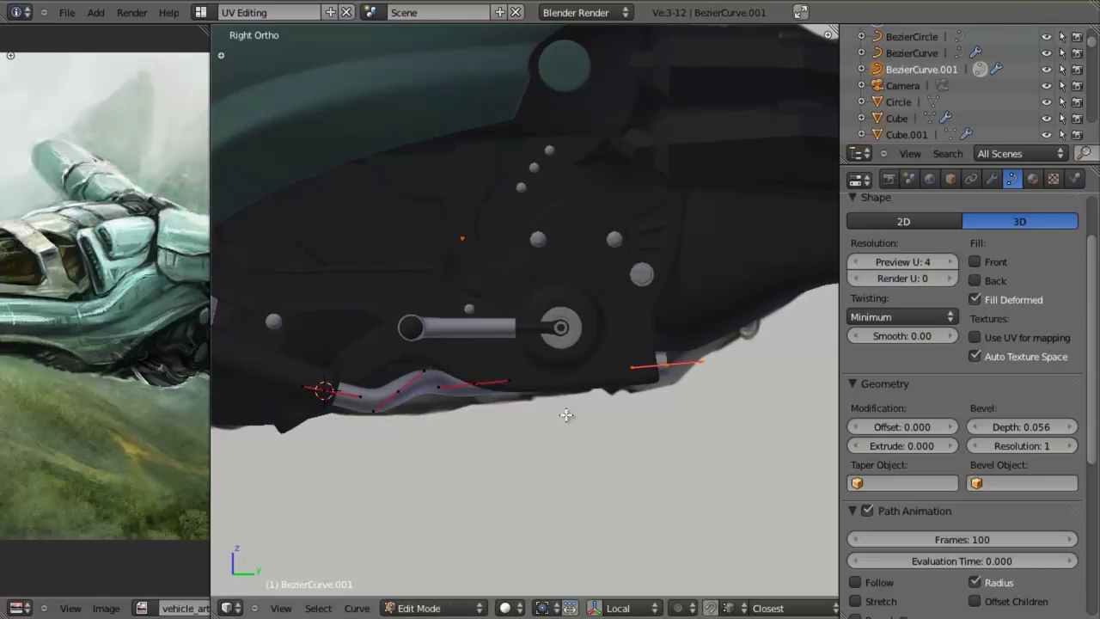
pyautogui.press('z')
pyautogui.press('a')
pyautogui.press('b')
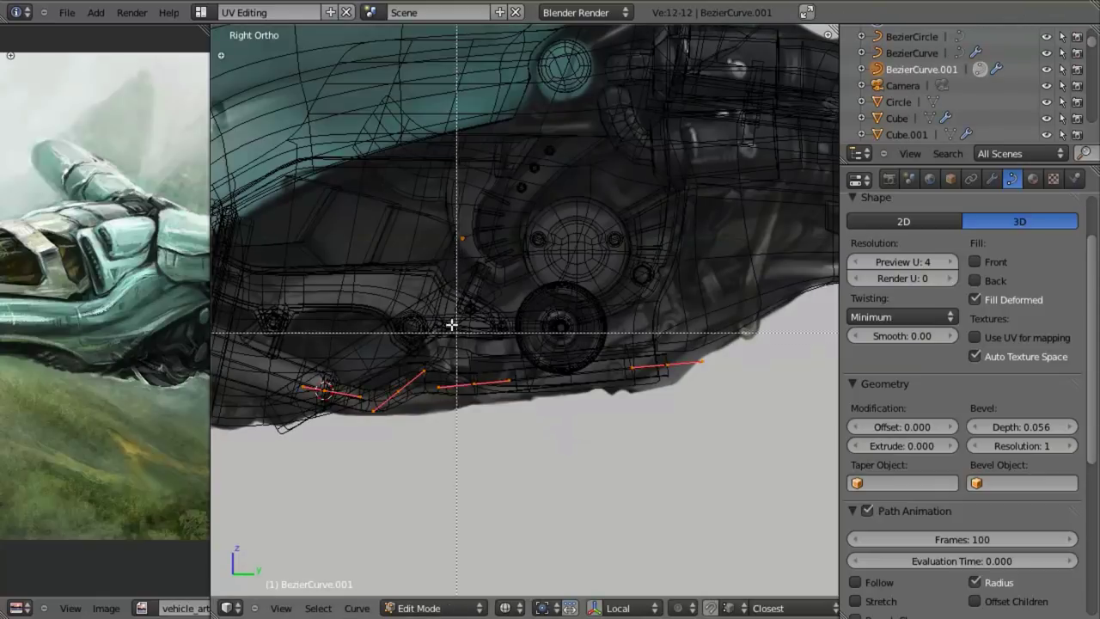
pyautogui.rightClick(436, 303)
pyautogui.press('a')
pyautogui.rightClick(408, 393)
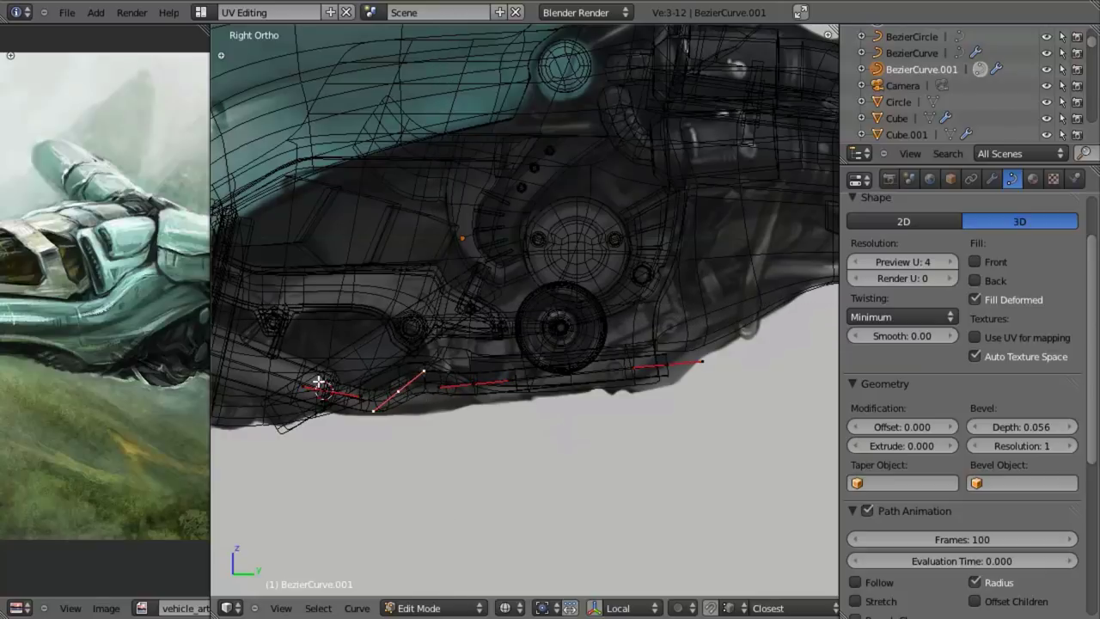
pyautogui.press('x')
pyautogui.click(328, 390)
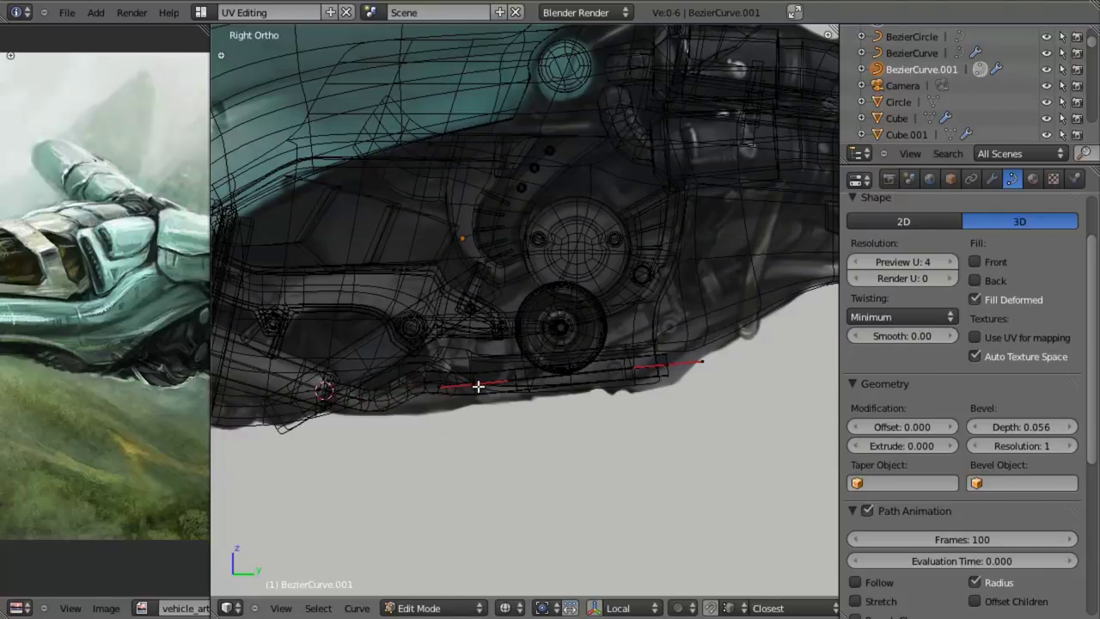
# Try moving the duplicate curve's remaining control points to another place on the underside
pyautogui.press('z')
pyautogui.keyDown('shift'); pyautogui.moveTo(584, 445); pyautogui.dragTo(439, 440, button='middle'); pyautogui.keyUp('shift')
pyautogui.press('z')
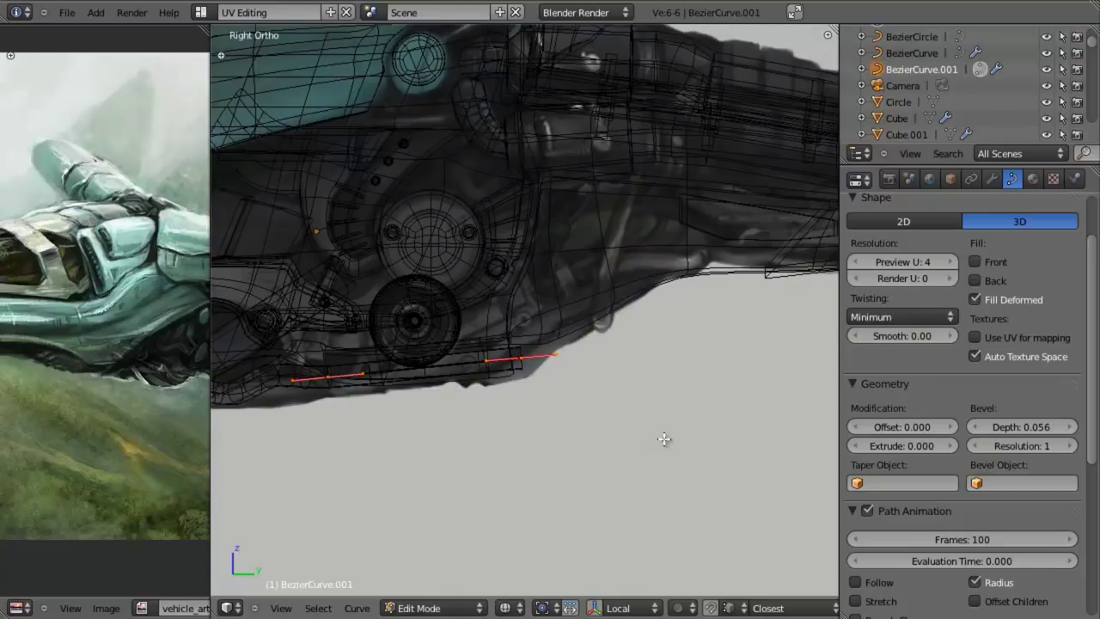
pyautogui.keyDown('shift'); pyautogui.moveTo(655, 444); pyautogui.dragTo(581, 452, button='middle'); pyautogui.keyUp('shift')
pyautogui.scroll(1, 581, 452)
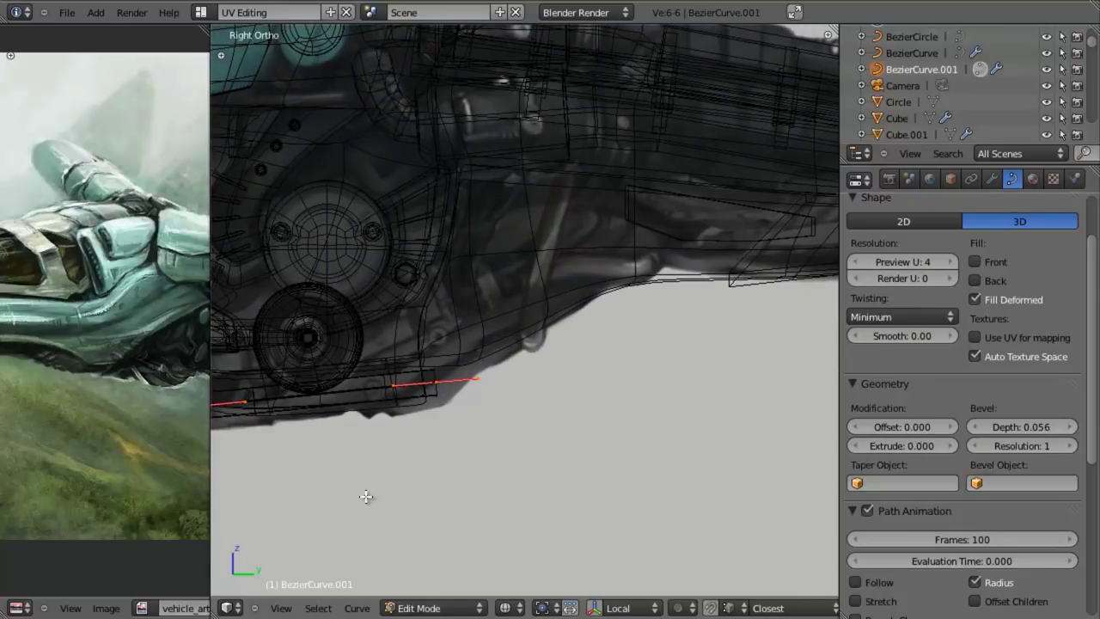
pyautogui.press('g')
pyautogui.click(645, 385)
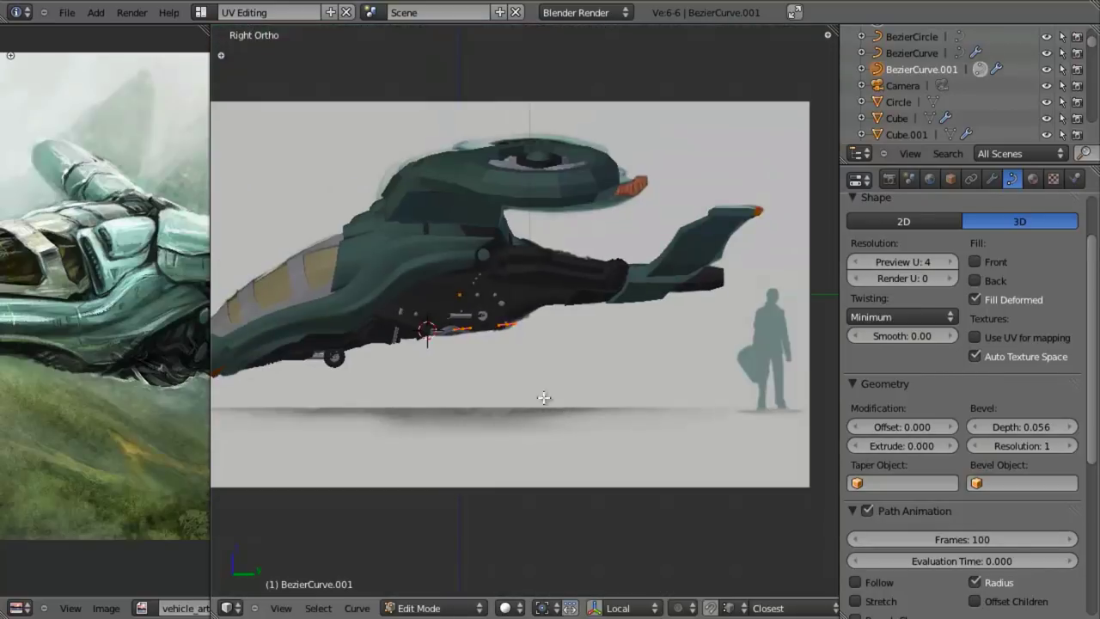
# Examine the forward underside around the curved ring in wireframe and shaded display for a place for the new pipe
pyautogui.press('z')
pyautogui.scroll(7, 535, 262)
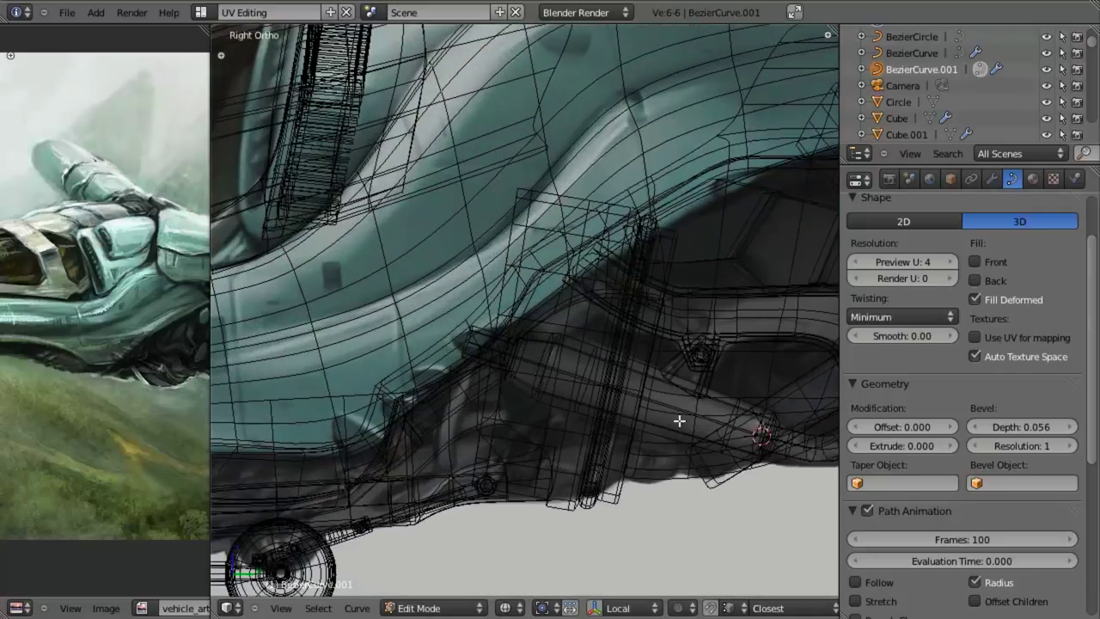
pyautogui.keyDown('shift'); pyautogui.moveTo(678, 421); pyautogui.dragTo(633, 321, button='middle'); pyautogui.keyUp('shift')
pyautogui.keyDown('shift'); pyautogui.moveTo(637, 377); pyautogui.dragTo(668, 265, button='middle'); pyautogui.keyUp('shift')
pyautogui.scroll(4, 662, 275)
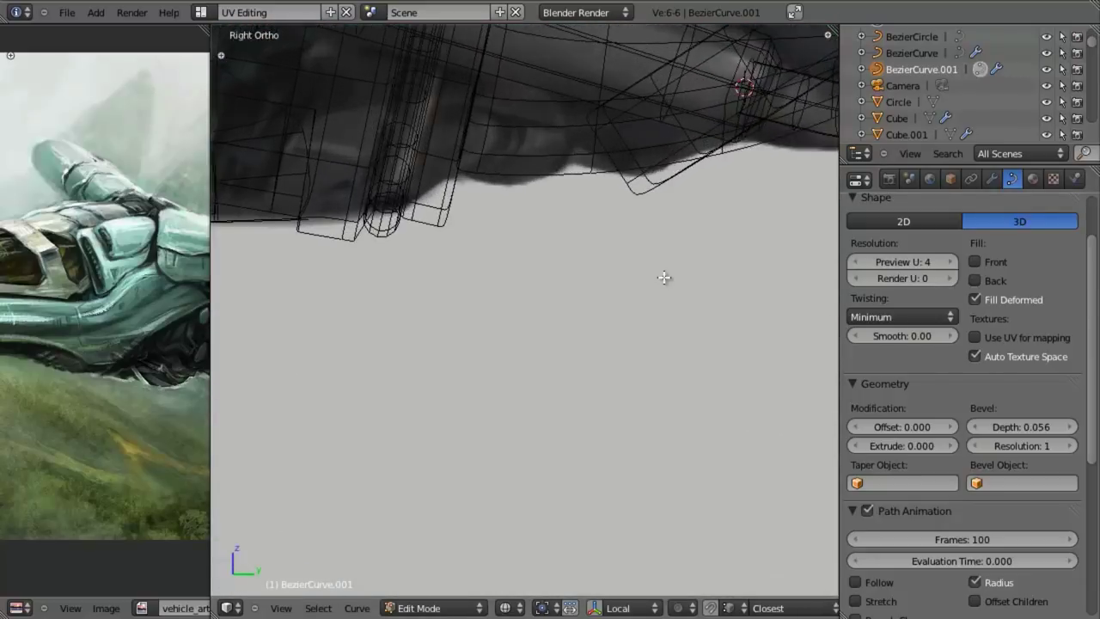
pyautogui.press('z')
pyautogui.scroll(-4, 658, 297)
pyautogui.keyDown('shift'); pyautogui.moveTo(656, 317); pyautogui.dragTo(621, 395, button='middle'); pyautogui.keyUp('shift')
pyautogui.moveTo(621, 394)
pyautogui.mouseDown(button='middle')
pyautogui.moveTo(589, 356)
pyautogui.moveTo(622, 414)
pyautogui.mouseUp(button='middle')
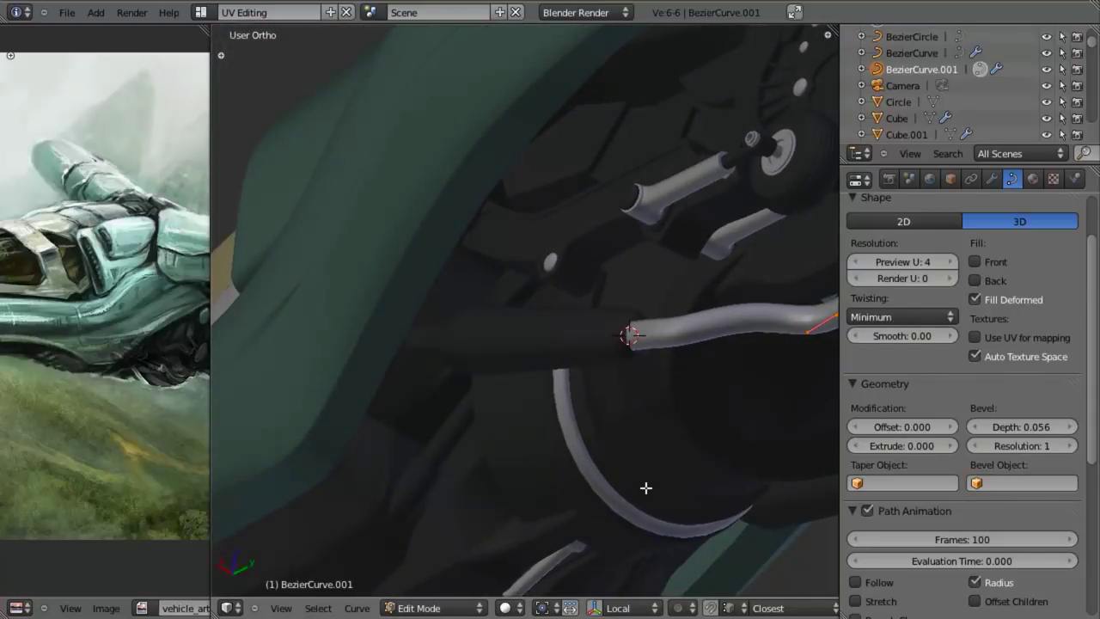
# In right side wireframe view, move the duplicate curve's remaining points about 1.1 units forward along the underside
pyautogui.press('KP_3')
pyautogui.press('z')
pyautogui.press('g')
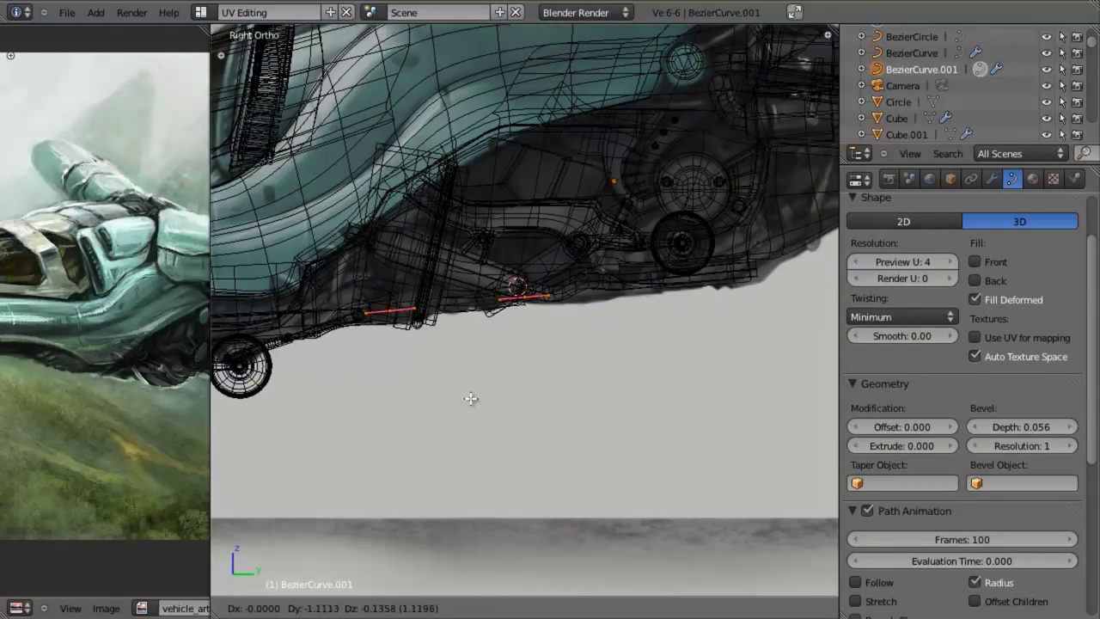
pyautogui.click(471, 398)
pyautogui.scroll(4, 515, 404)
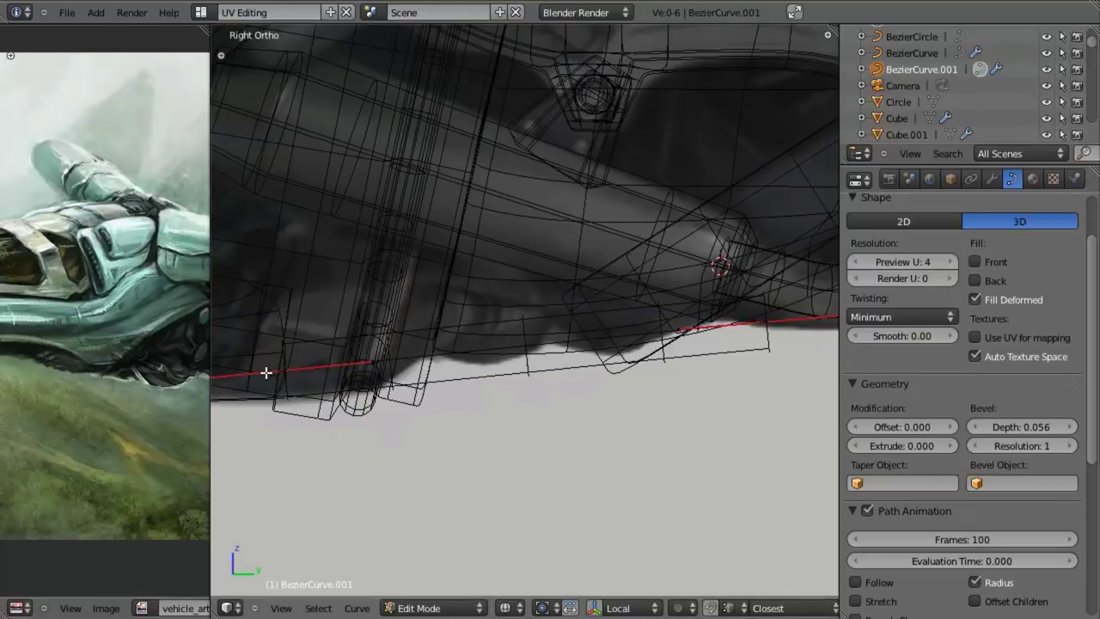
# Move, rotate and scale the new pipe's front control point near the ring, adjusting it from the side and below
pyautogui.press('g')
pyautogui.click(493, 362)
pyautogui.press('r')
pyautogui.click(492, 395)
pyautogui.press('s')
pyautogui.click(476, 398)
pyautogui.press('g')
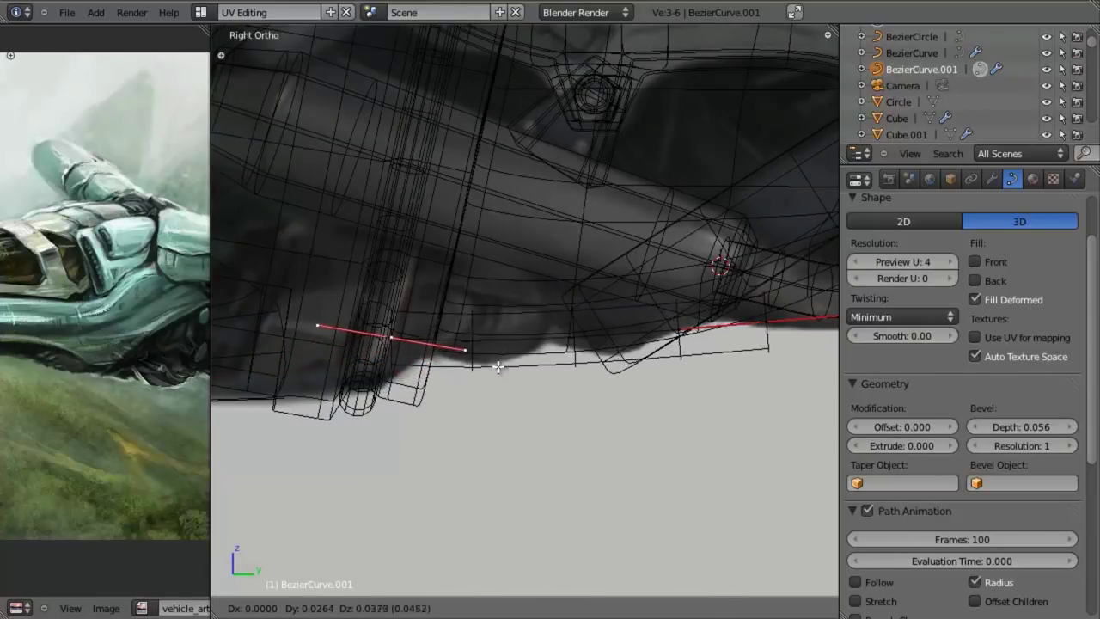
pyautogui.click(505, 367)
pyautogui.press('z')
pyautogui.moveTo(598, 405); pyautogui.dragTo(449, 312, button='middle')
pyautogui.press('g')
pyautogui.click(522, 299)
# In right side wireframe view, reposition the rear control point to form a short pipe behind the ring
pyautogui.press('KP_3')
pyautogui.press('z')
pyautogui.keyDown('shift'); pyautogui.moveTo(376, 343); pyautogui.dragTo(646, 391, button='middle'); pyautogui.keyUp('shift')
pyautogui.press('g')
pyautogui.click(416, 373)
pyautogui.press('z')
pyautogui.keyDown('shift'); pyautogui.moveTo(430, 420); pyautogui.dragTo(516, 452, button='middle'); pyautogui.keyUp('shift')
pyautogui.moveTo(516, 452)
pyautogui.mouseDown(button='middle')
pyautogui.moveTo(510, 348)
pyautogui.moveTo(548, 301)
pyautogui.moveTo(646, 315)
pyautogui.mouseUp(button='middle')
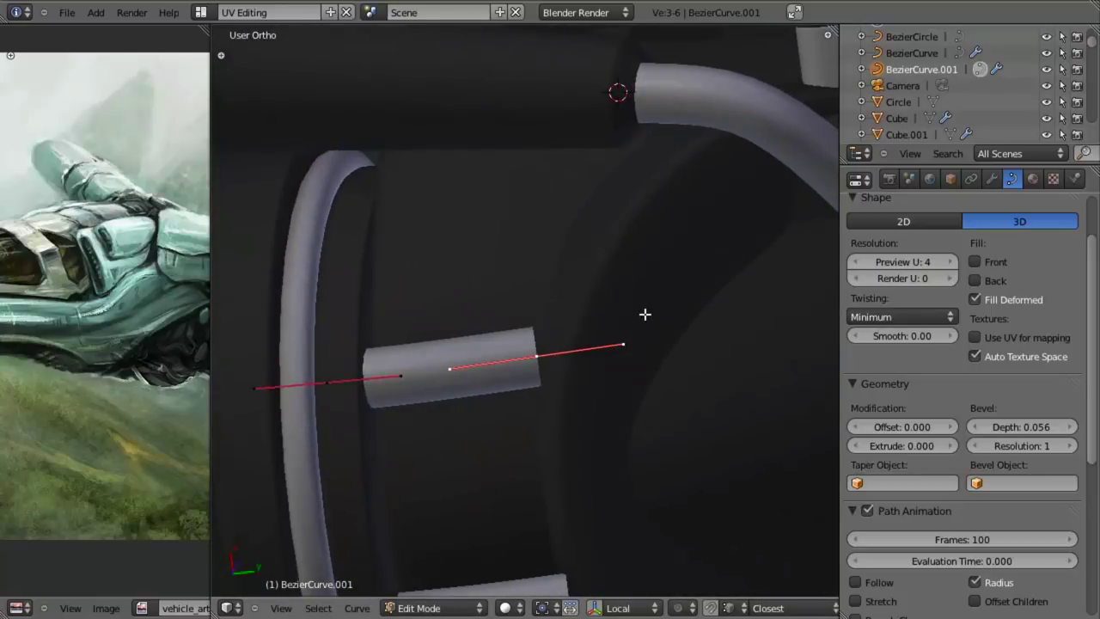
# Rotate the short pipe's rear control point 45 degrees and move it along the X axis
pyautogui.write('r45')
pyautogui.press('Return')
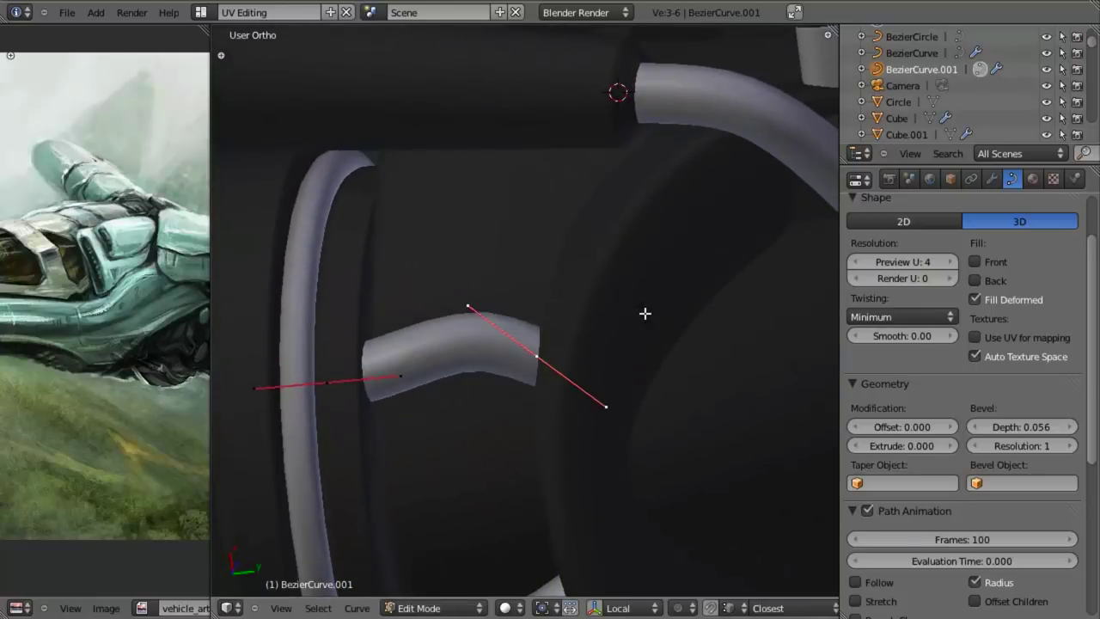
pyautogui.press('g')
pyautogui.press('x')
pyautogui.click(656, 351)
# Move the rear control point closer to the ring and rotate it further to bend the pipe inward
pyautogui.press('g')
pyautogui.click(620, 356)
pyautogui.press('r')
pyautogui.click(636, 424)
pyautogui.press('g')
pyautogui.click(590, 444)
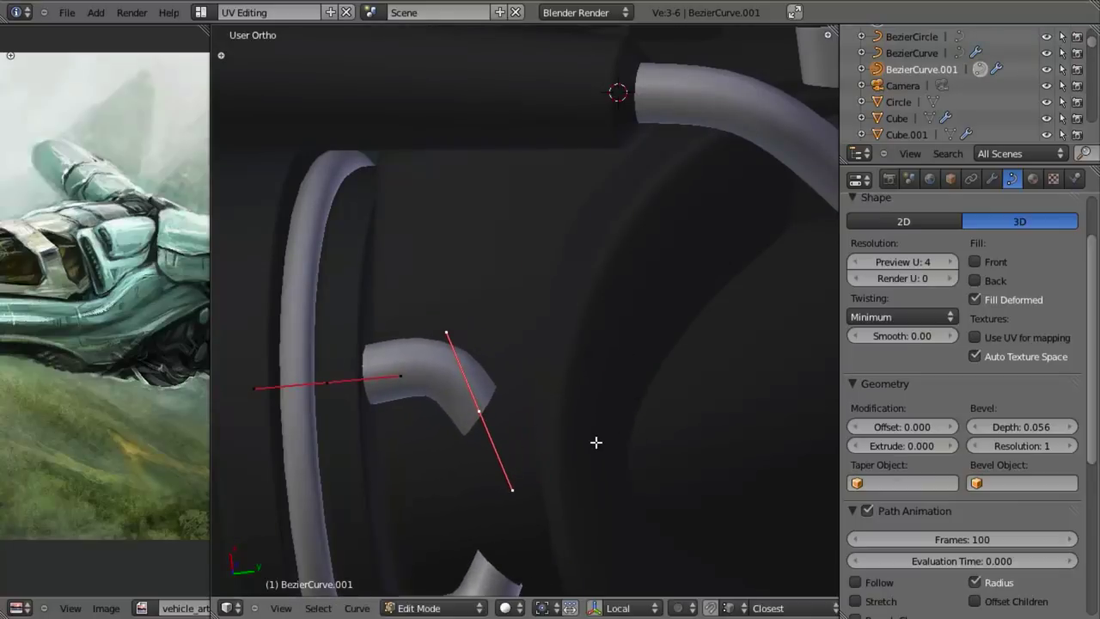
# Extrude a new control point rearward from the pipe's end and rotate it to straighten the exit
pyautogui.press('e')
pyautogui.click(748, 429)
pyautogui.press('r')
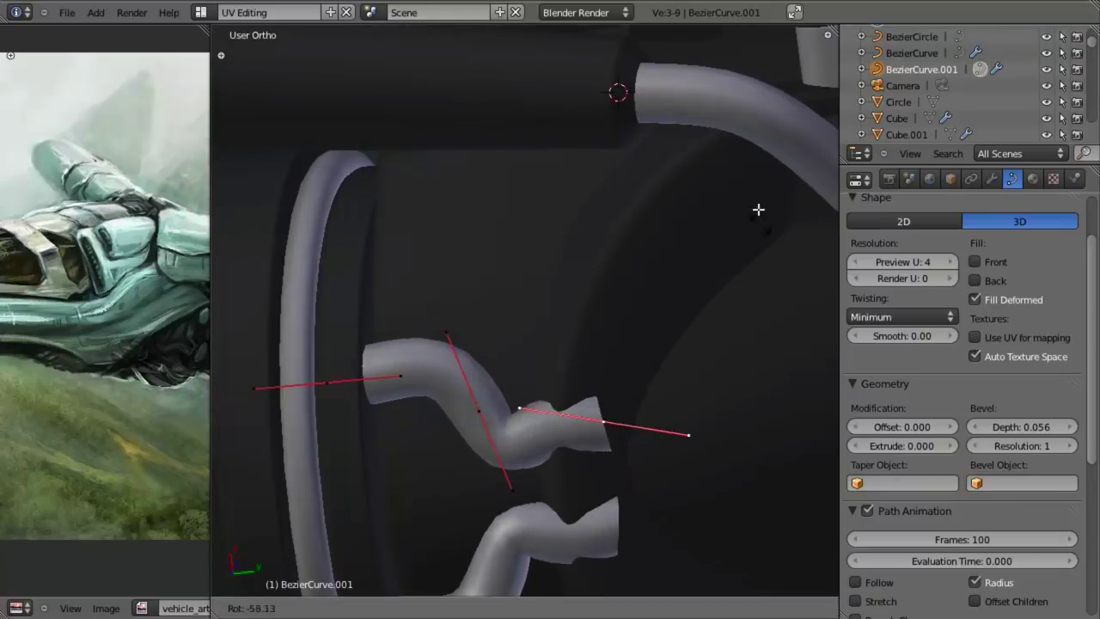
pyautogui.click(739, 196)
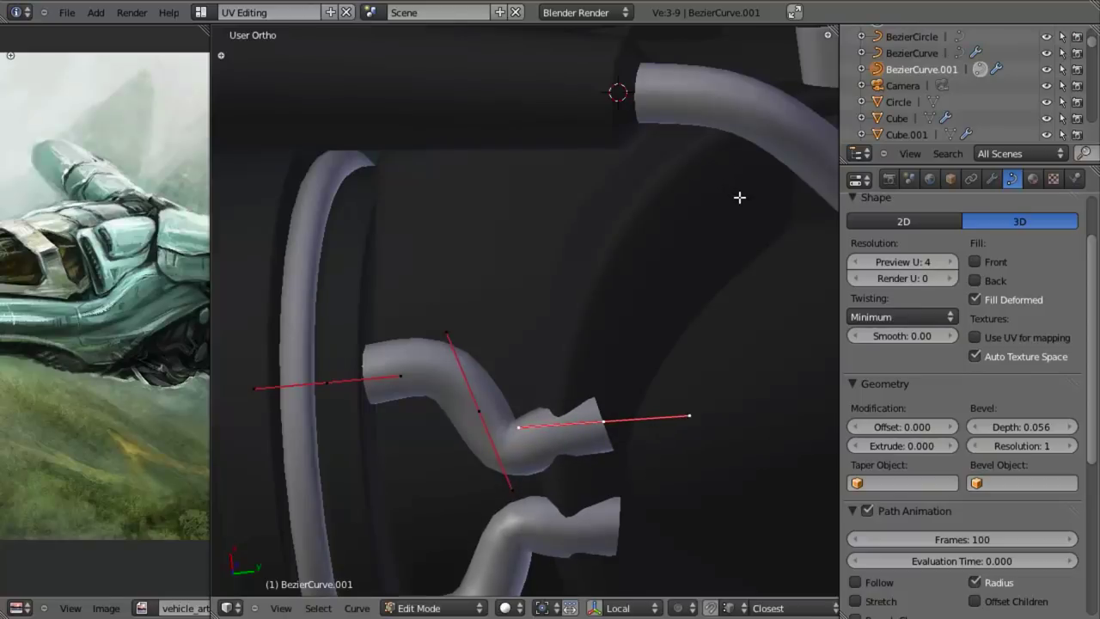
pyautogui.press('r')
pyautogui.press('x')
pyautogui.click(738, 198)
# Select the pipe's middle control point and scale its handles to smooth the bend
pyautogui.keyDown('shift'); pyautogui.moveTo(569, 384); pyautogui.dragTo(555, 250, button='middle'); pyautogui.keyUp('shift')
pyautogui.scroll(-3, 562, 238)
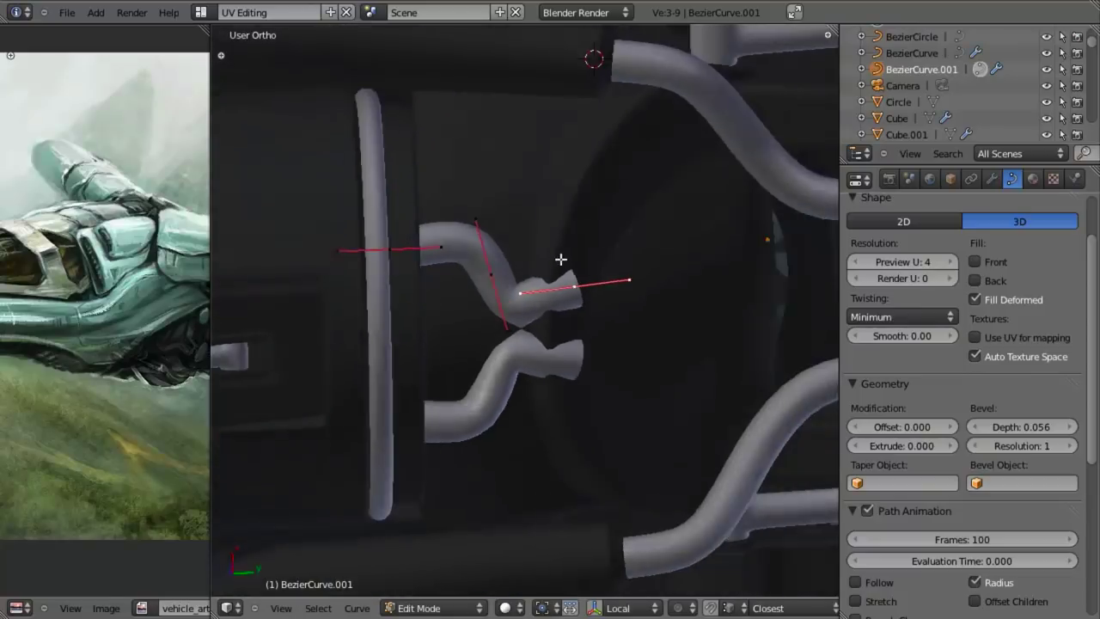
pyautogui.scroll(3, 515, 261)
pyautogui.press('a')
pyautogui.press('s')
pyautogui.click(558, 376)
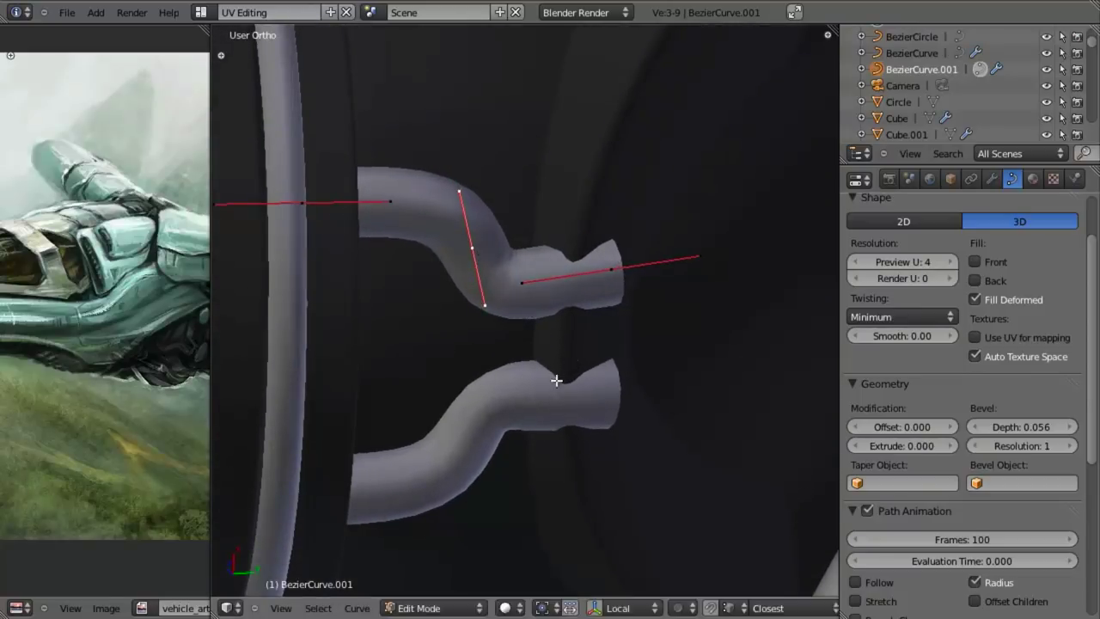
# Select the pipe's rear end point and, in right side wireframe view, rotate and raise it into the underside
pyautogui.moveTo(556, 376); pyautogui.dragTo(535, 307, button='middle')
pyautogui.rightClick(630, 285)
pyautogui.press('KP_3')
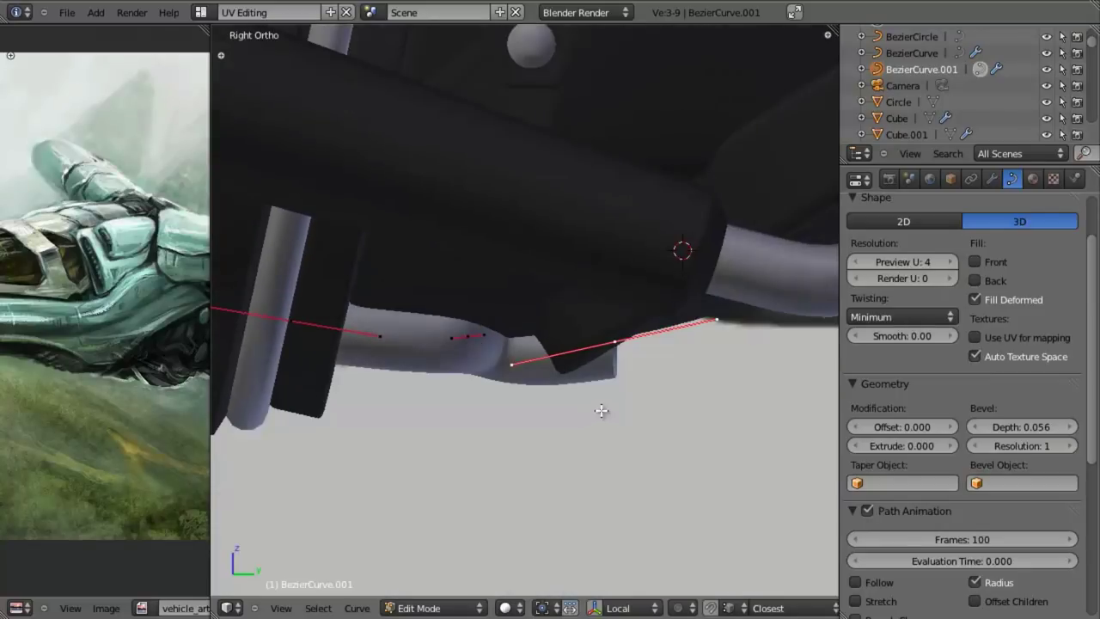
pyautogui.press('z')
pyautogui.press('r')
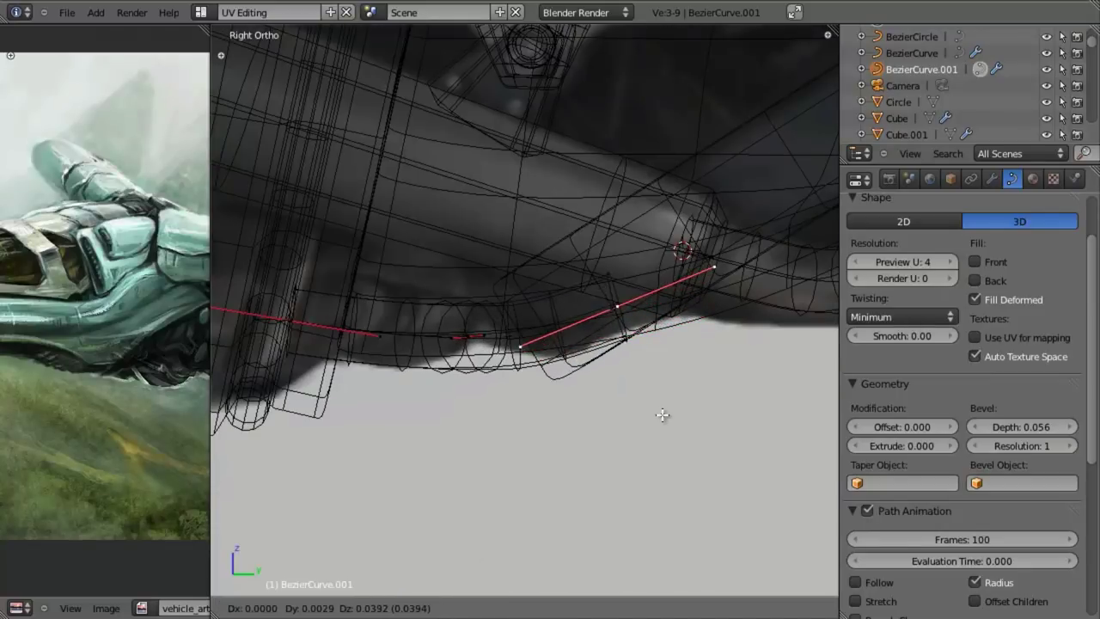
pyautogui.click(615, 475)
pyautogui.press('z')
pyautogui.moveTo(548, 465); pyautogui.dragTo(616, 421, button='middle')
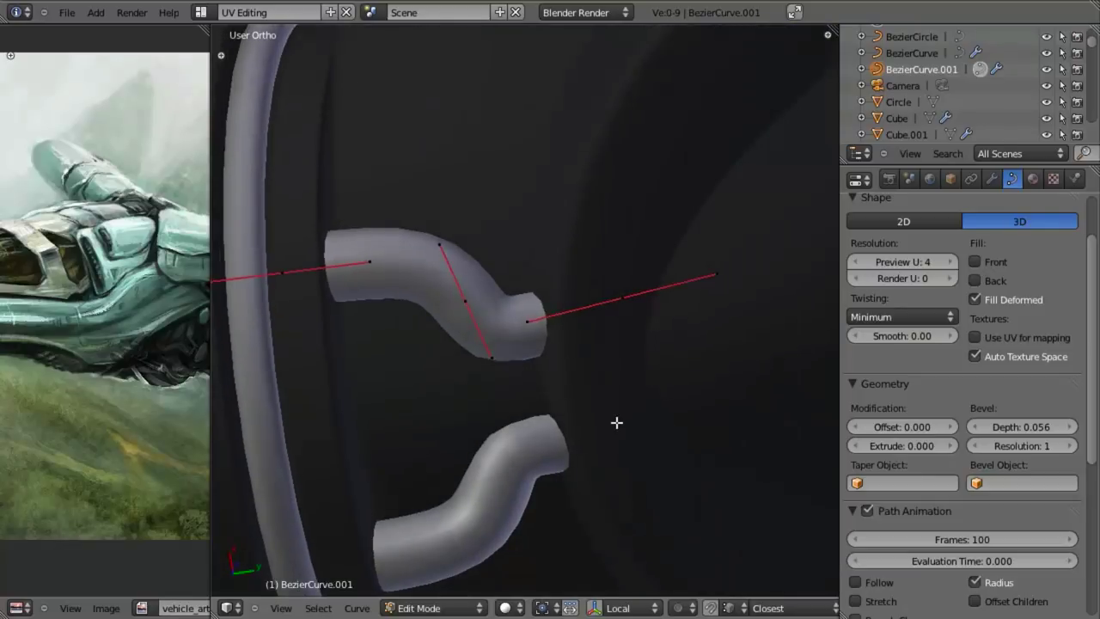
# Thin the bent pipe slightly with Shrink/Fatten and move its rear control point along the global Z axis
pyautogui.hotkey('alt', 's')
pyautogui.click(661, 415)
pyautogui.rightClick(622, 301)
pyautogui.press('g')
pyautogui.press('z')
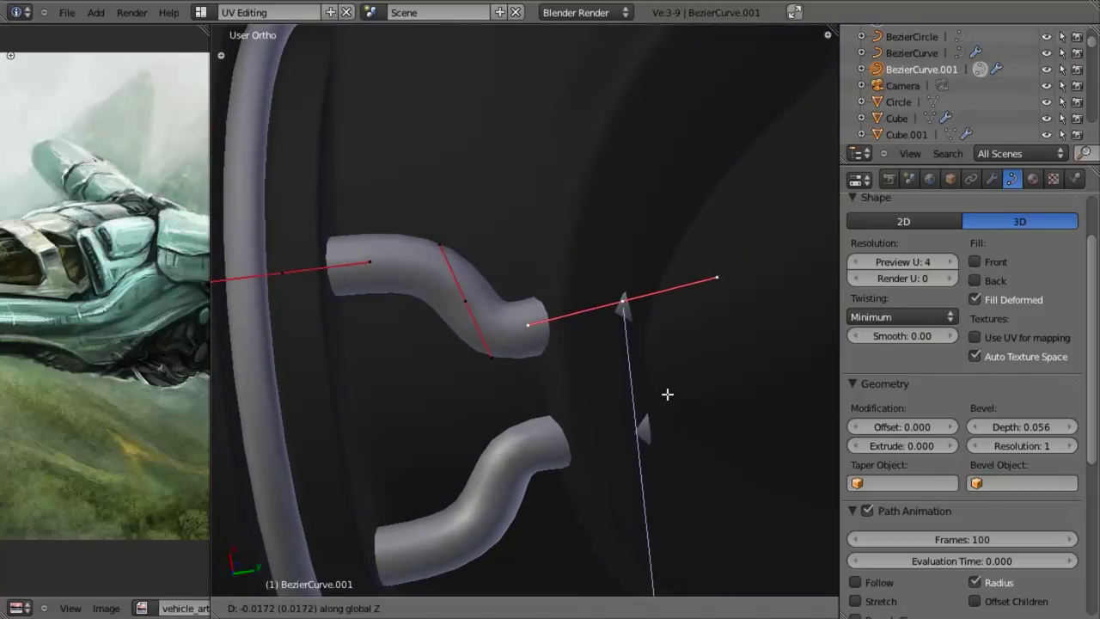
pyautogui.click(668, 384)
# Lower the pipe's middle control point along the global Z axis, rotate it in right side view, and finish editing the curve
pyautogui.rightClick(461, 300)
pyautogui.press('g')
pyautogui.press('z')
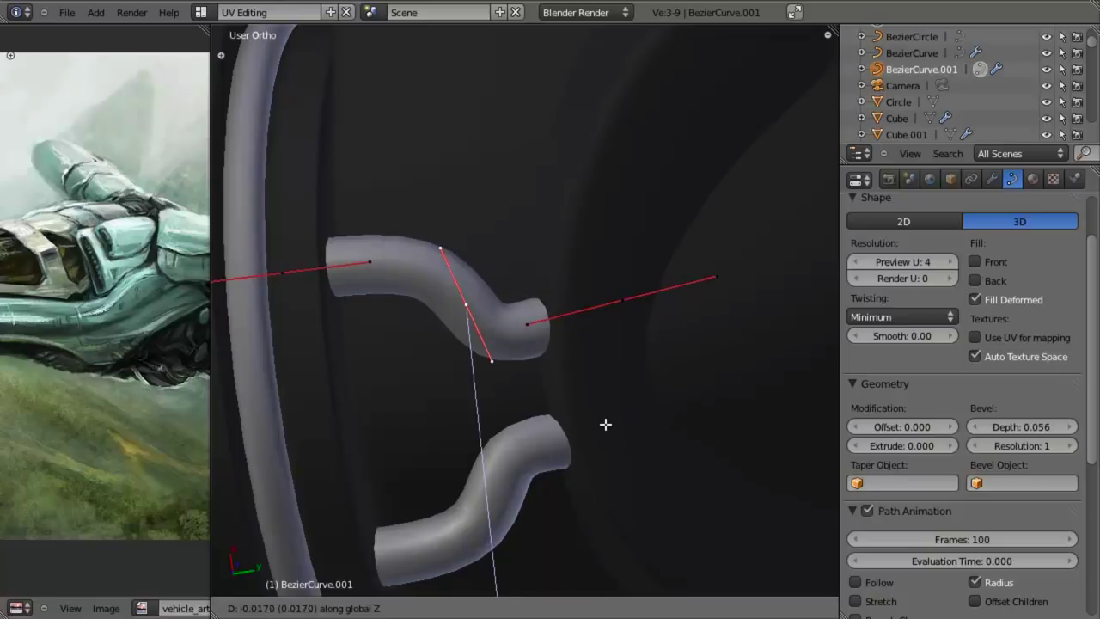
pyautogui.click(604, 465)
pyautogui.press('KP_3')
pyautogui.press('z')
pyautogui.press('r')
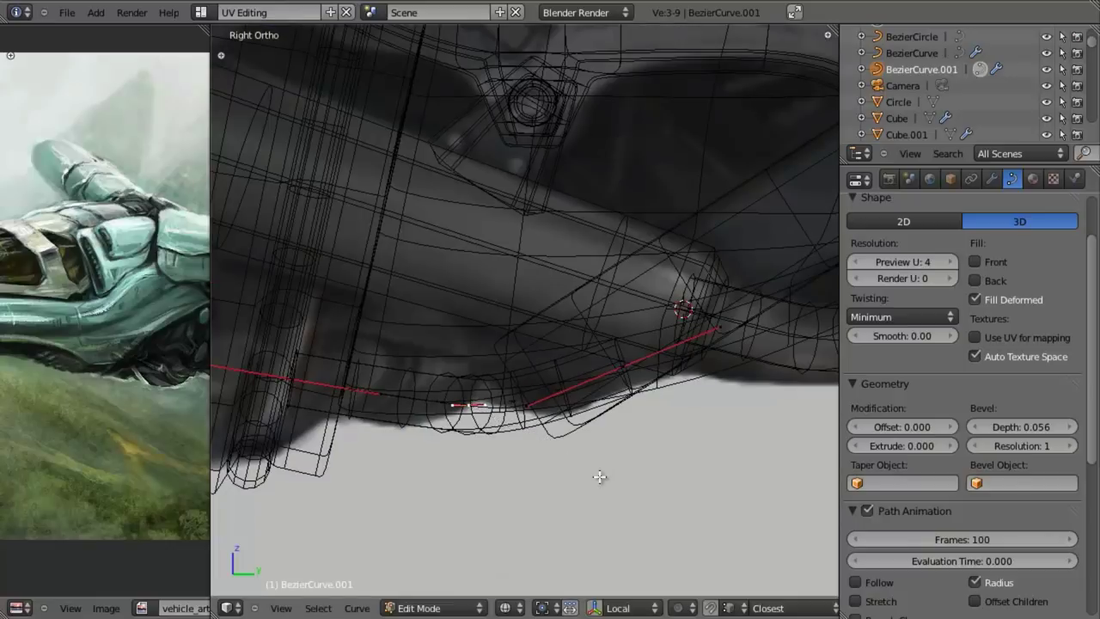
pyautogui.click(599, 475)
pyautogui.press('z')
pyautogui.press('Tab')
# Inspect the short bent pipes from below and from the right side to check how they meet the underside
pyautogui.moveTo(450, 458); pyautogui.dragTo(547, 398, button='middle')
pyautogui.scroll(3, 521, 248)
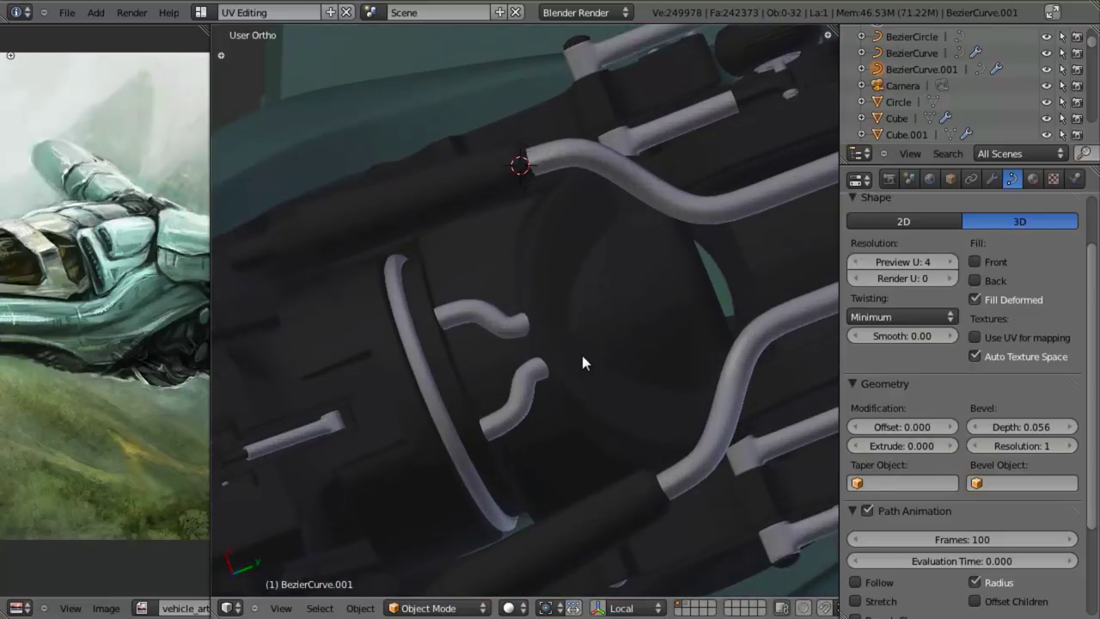
pyautogui.moveTo(589, 361); pyautogui.dragTo(550, 382, button='middle')
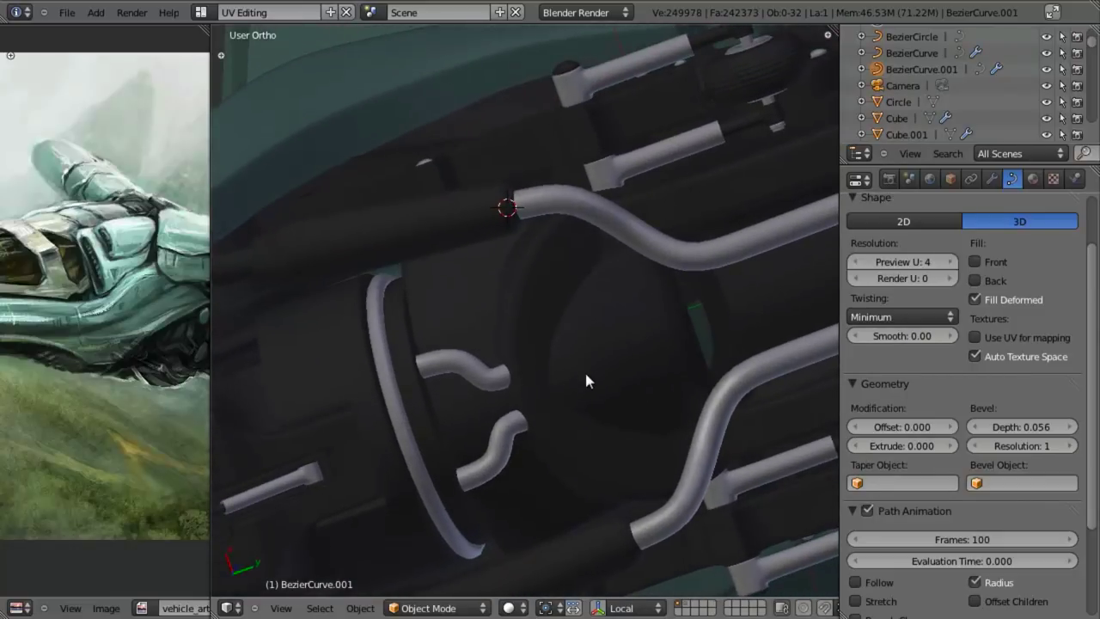
pyautogui.press('KP_3')
pyautogui.keyDown('shift'); pyautogui.moveTo(562, 555); pyautogui.dragTo(550, 180, button='middle'); pyautogui.keyUp('shift')
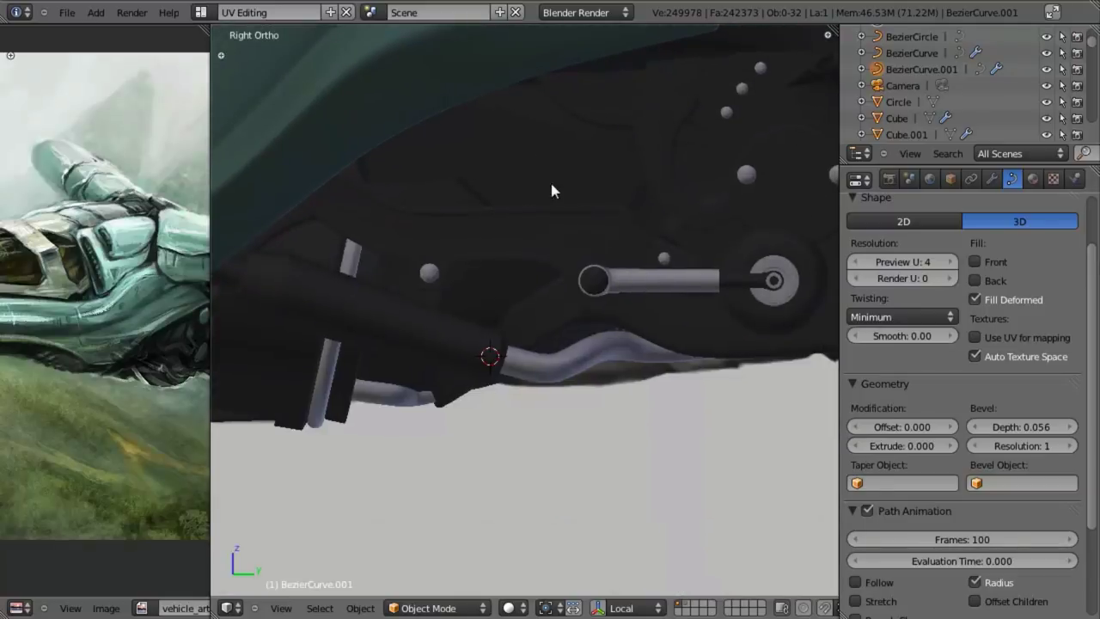
pyautogui.scroll(-2, 524, 275)
pyautogui.rightClick(433, 375)
pyautogui.rightClick(438, 380)
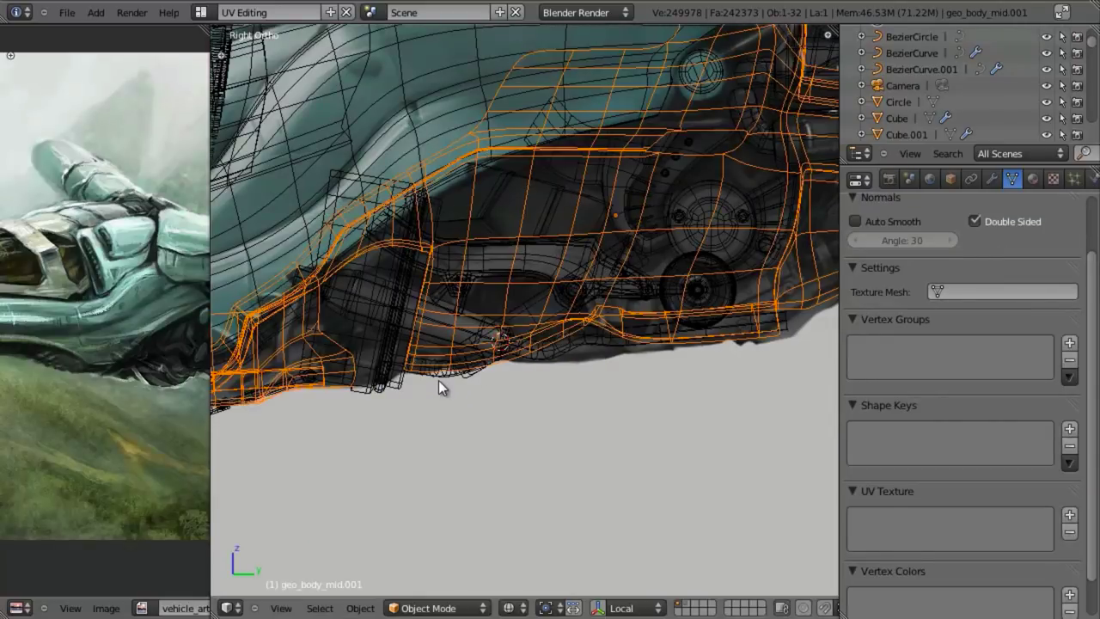
pyautogui.rightClick(439, 379)
pyautogui.press('z')
pyautogui.moveTo(442, 378)
pyautogui.mouseDown(button='middle')
pyautogui.moveTo(491, 347)
pyautogui.moveTo(514, 410)
pyautogui.moveTo(550, 325)
pyautogui.moveTo(510, 335)
pyautogui.moveTo(636, 268)
pyautogui.mouseUp(button='middle')
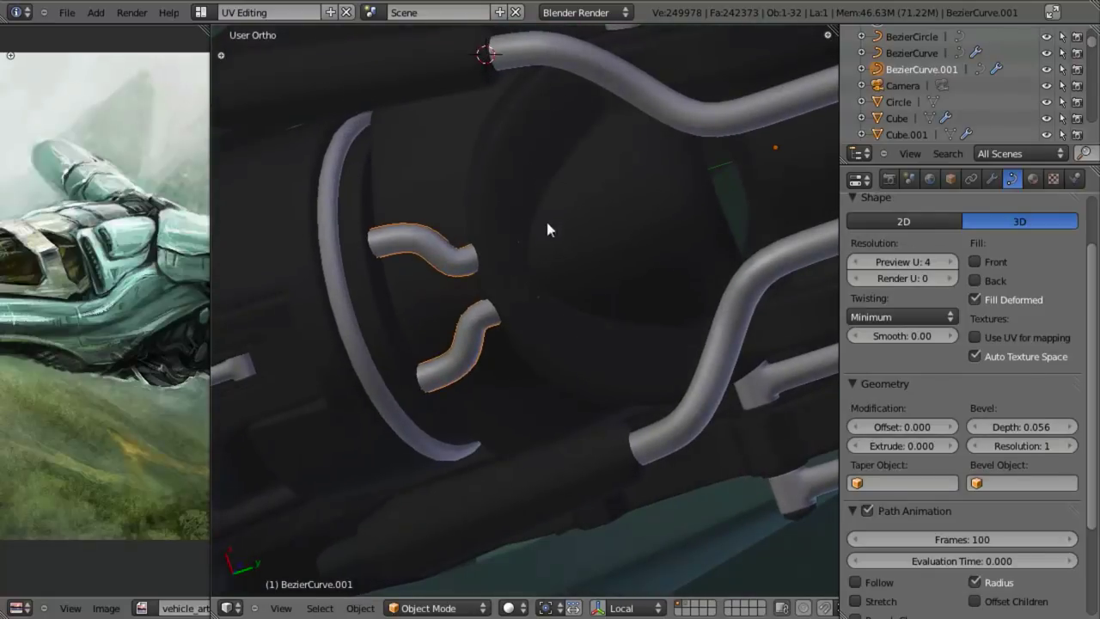
# Duplicate the underside ring in right side view and place the copy further back, behind the short bent pipes
pyautogui.scroll(-3, 615, 331)
pyautogui.press('z')
pyautogui.rightClick(423, 336)
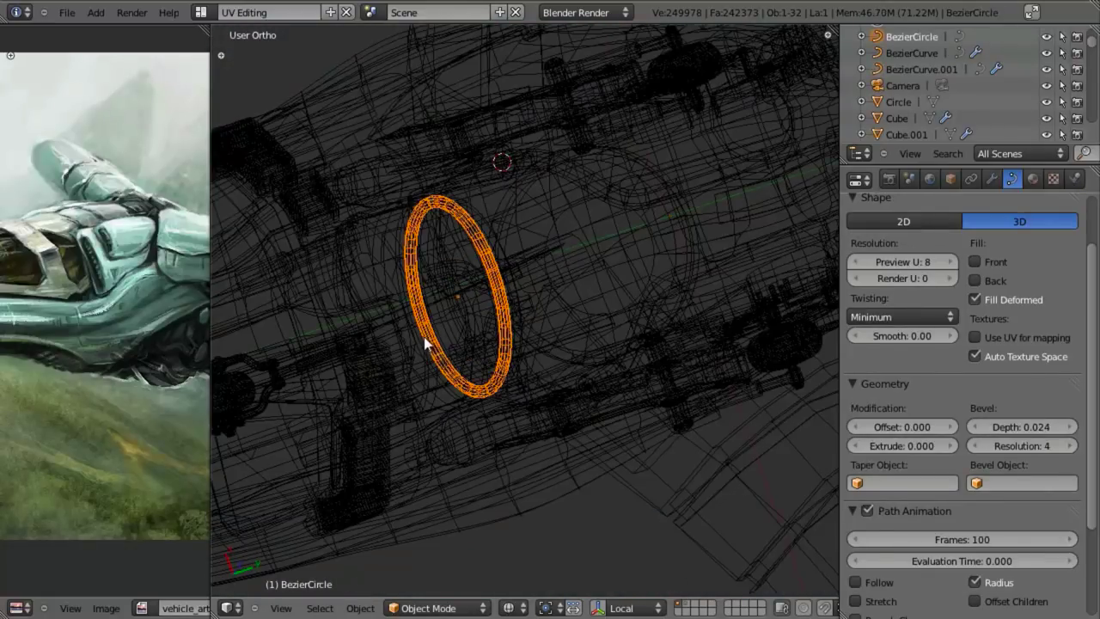
pyautogui.press('KP_3')
pyautogui.press('z')
pyautogui.moveTo(505, 415); pyautogui.dragTo(531, 459, button='middle')
pyautogui.press('KP_3')
pyautogui.keyDown('shift'); pyautogui.moveTo(437, 425); pyautogui.dragTo(404, 395, button='middle'); pyautogui.keyUp('shift')
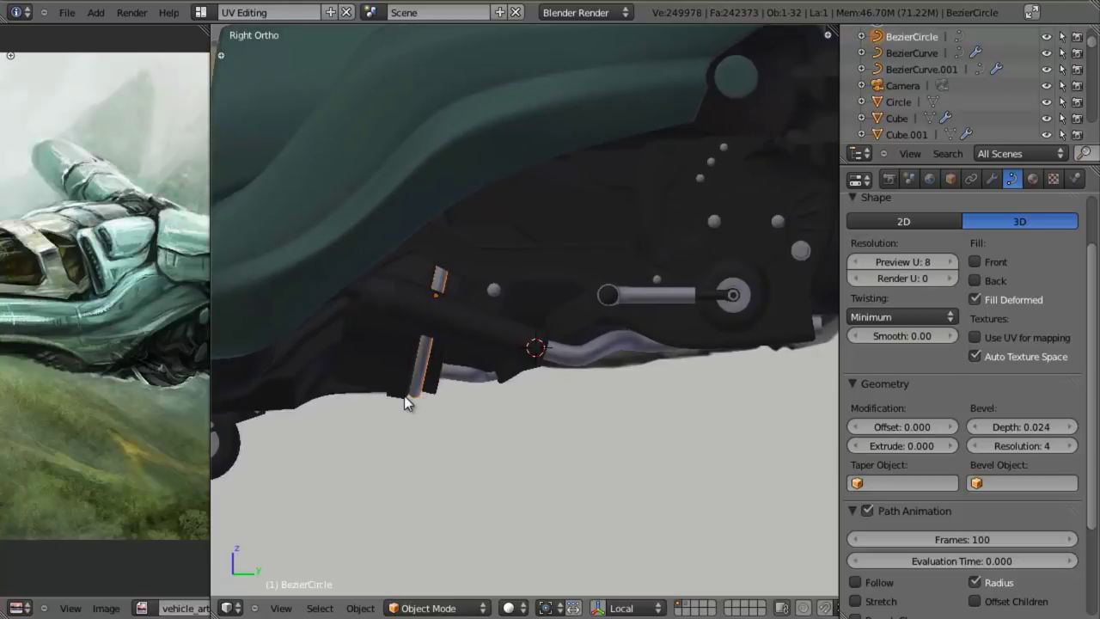
pyautogui.hotkey('shift', 'd')
pyautogui.click(554, 396)
# Tilt the ring copy in right side view and lower it along the global Z axis out of the underside
pyautogui.scroll(4, 676, 432)
pyautogui.press('z')
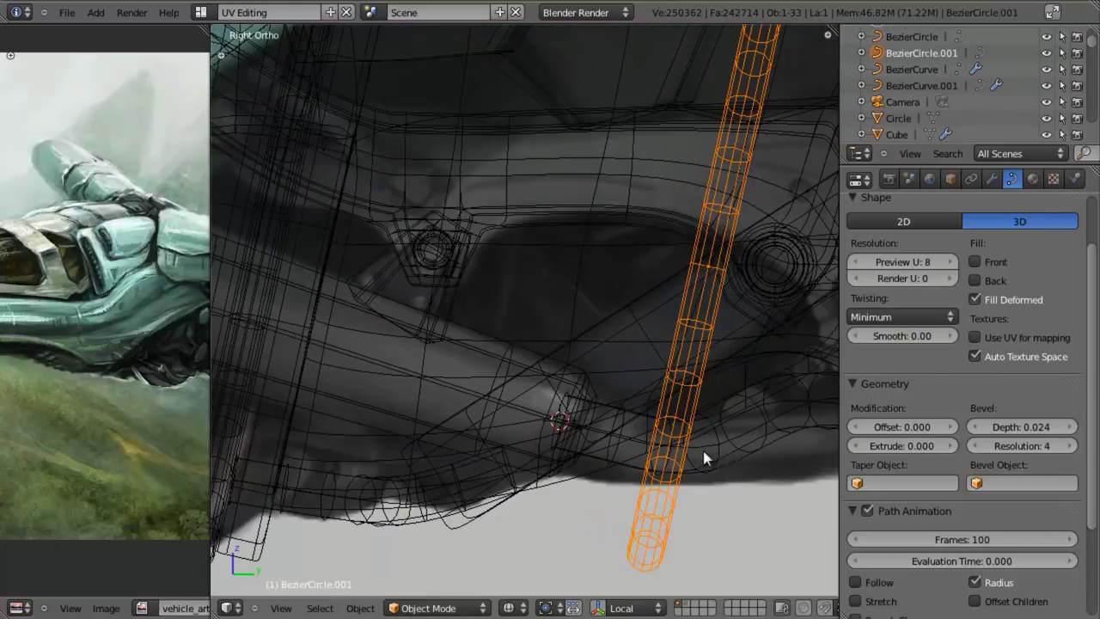
pyautogui.press('r')
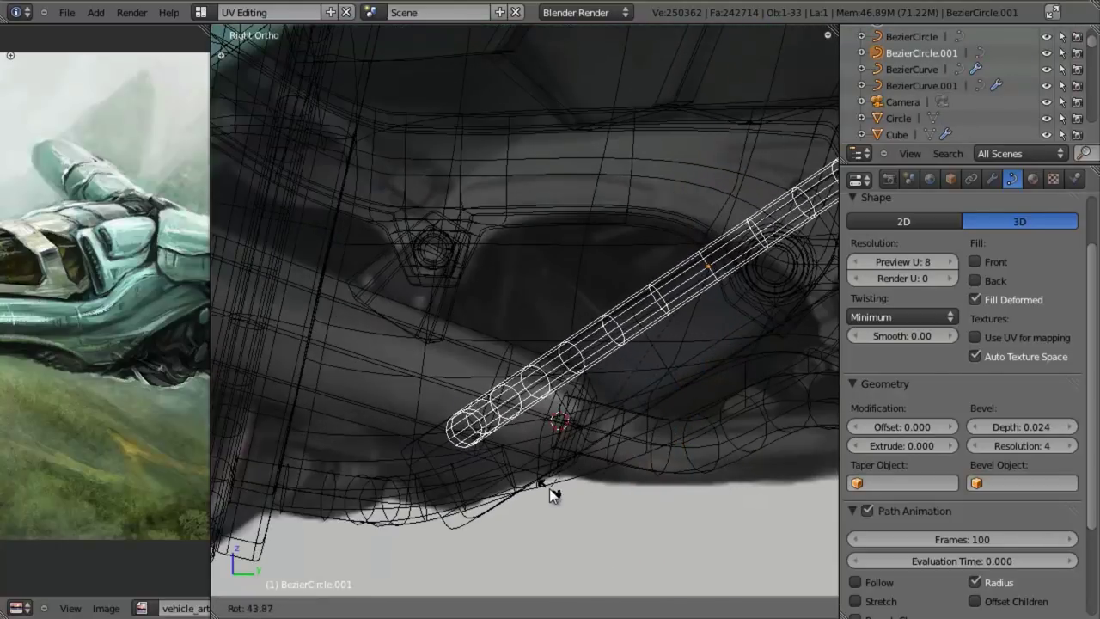
pyautogui.click(497, 506)
pyautogui.press('z')
pyautogui.moveTo(497, 506); pyautogui.dragTo(478, 306, button='middle')
pyautogui.scroll(3, 628, 344)
pyautogui.press('g')
pyautogui.press('z')
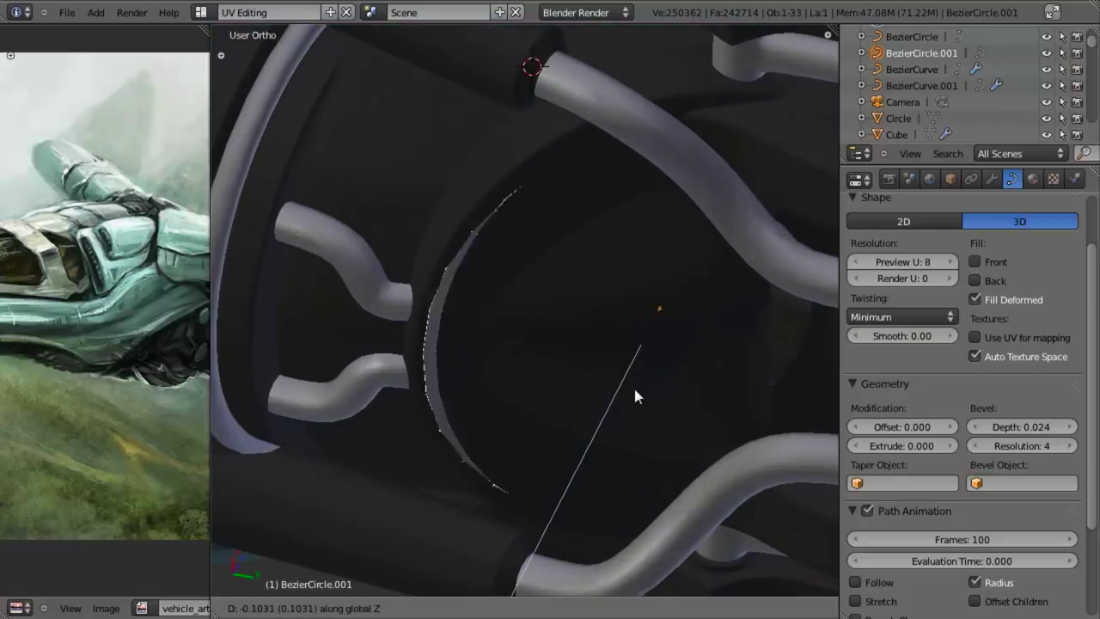
pyautogui.click(648, 428)
# Scale down all of the ring copy's control points and adjust its tube thickness with Shrink/Fatten
pyautogui.press('Tab')
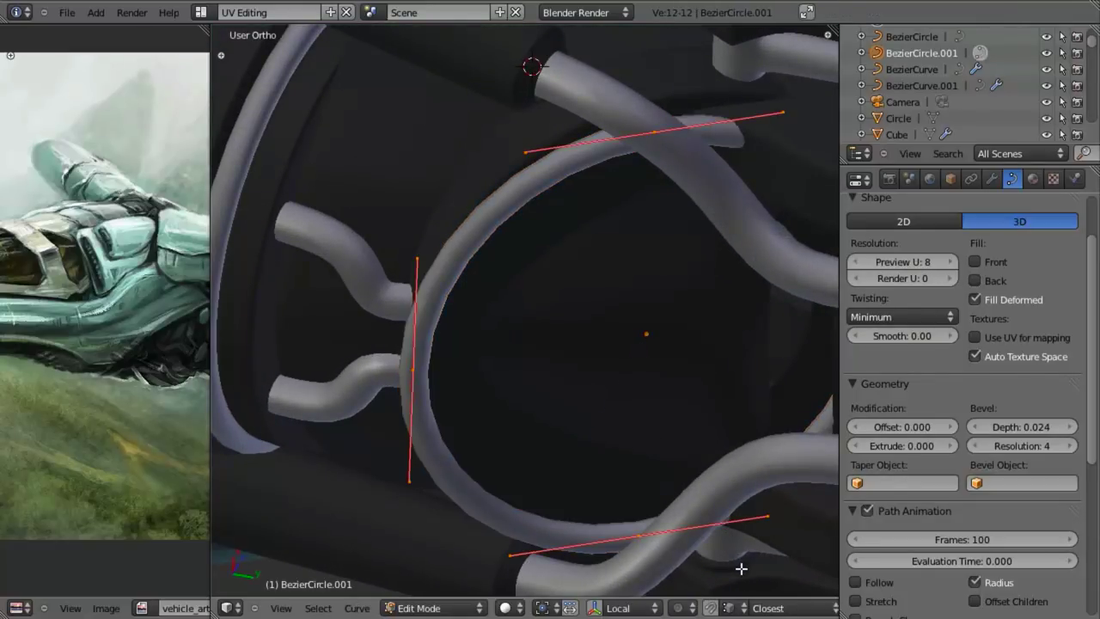
pyautogui.press('s')
pyautogui.click(703, 492)
pyautogui.moveTo(620, 493); pyautogui.dragTo(729, 466, button='middle')
pyautogui.press('s')
pyautogui.click(735, 478)
pyautogui.hotkey('alt', 's')
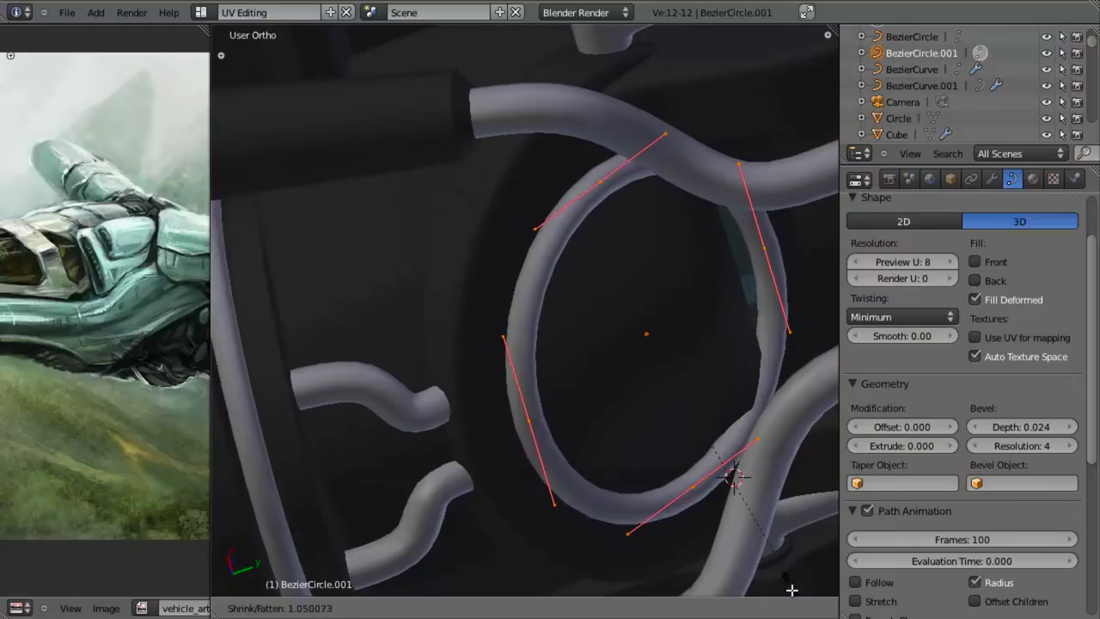
pyautogui.click(443, 397)
# Leave curve editing, move the ring copy along the global Z axis, and scale it to about 0.94
pyautogui.press('Tab')
pyautogui.moveTo(551, 307); pyautogui.dragTo(678, 455, button='middle')
pyautogui.press('g')
pyautogui.press('z')
pyautogui.click(552, 444)
pyautogui.press('s')
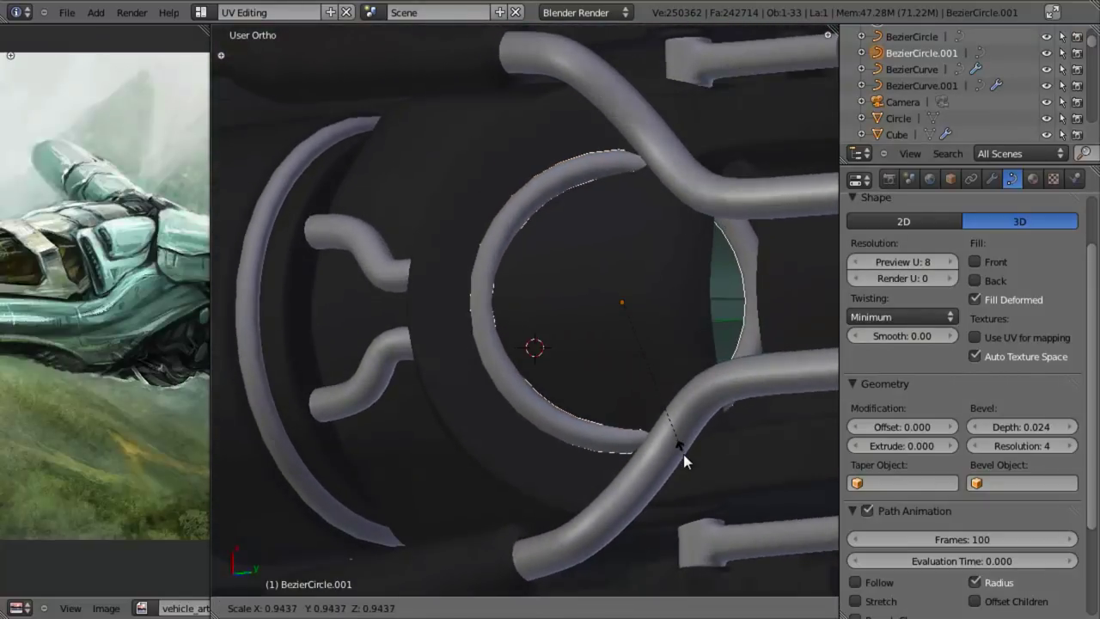
pyautogui.click(683, 454)
# Rotate the ring copy slightly about the global X axis
pyautogui.press('s')
pyautogui.rightClick(752, 386)
pyautogui.press('r')
pyautogui.press('x')
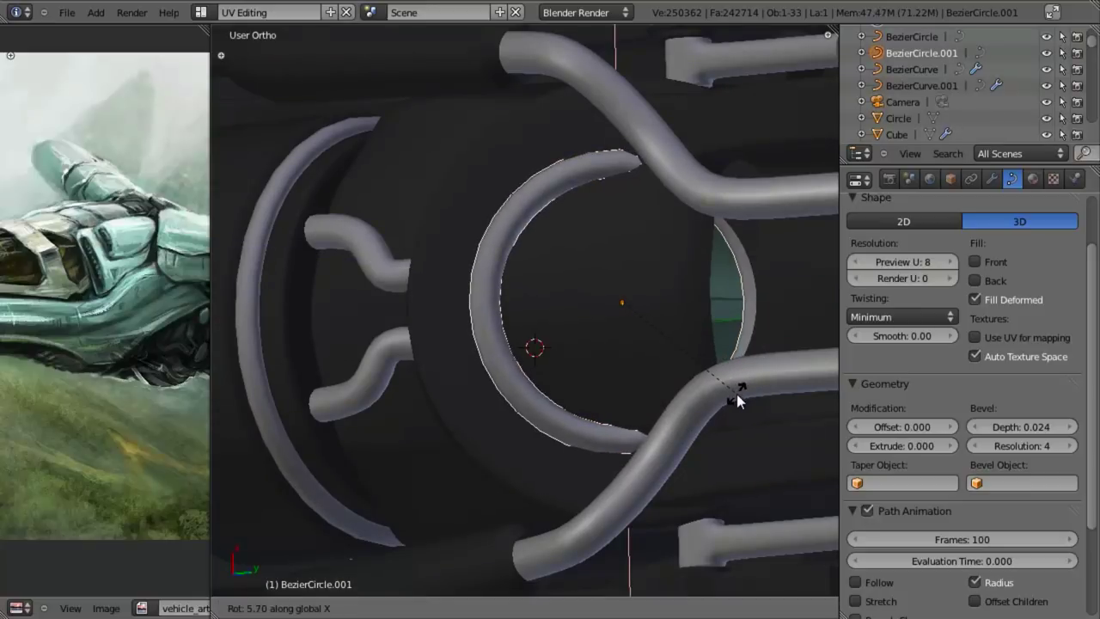
pyautogui.click(740, 388)
# Fine-tune the ring copy's tilt and position against the underside in right side wireframe view
pyautogui.press('KP_3')
pyautogui.press('z')
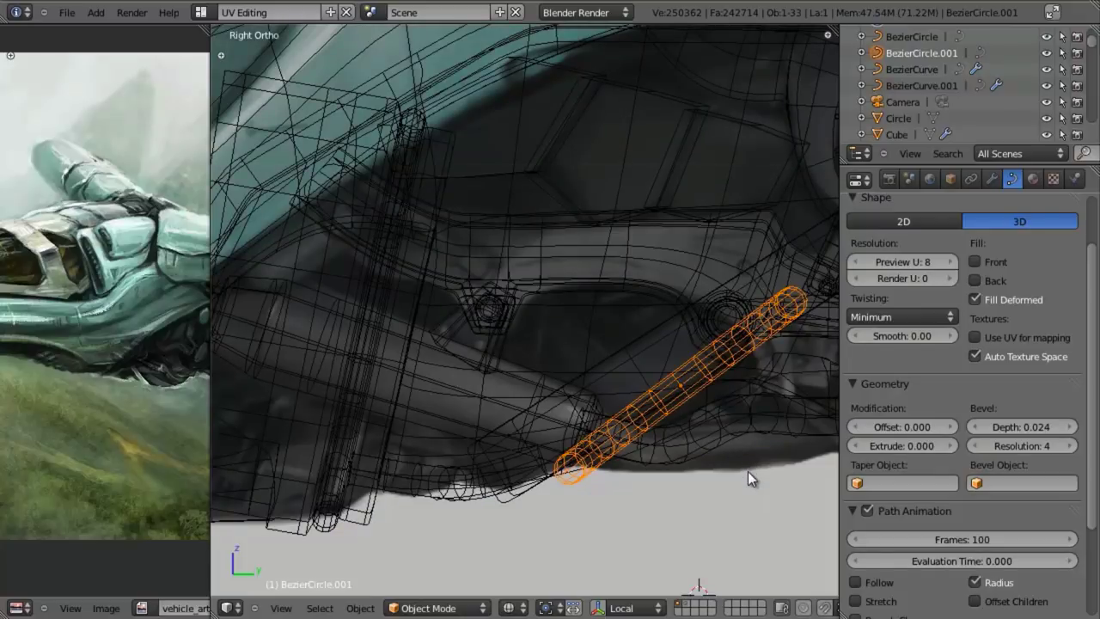
pyautogui.press('r')
pyautogui.click(748, 481)
pyautogui.press('g')
pyautogui.click(747, 481)
# Open the ring copy's curve for editing and select its rear control point in wireframe view
pyautogui.press('z')
pyautogui.moveTo(747, 481)
pyautogui.mouseDown(button='middle')
pyautogui.moveTo(504, 418)
pyautogui.moveTo(501, 326)
pyautogui.moveTo(647, 364)
pyautogui.moveTo(606, 342)
pyautogui.moveTo(596, 353)
pyautogui.mouseUp(button='middle')
pyautogui.scroll(3, 602, 348)
pyautogui.press('z')
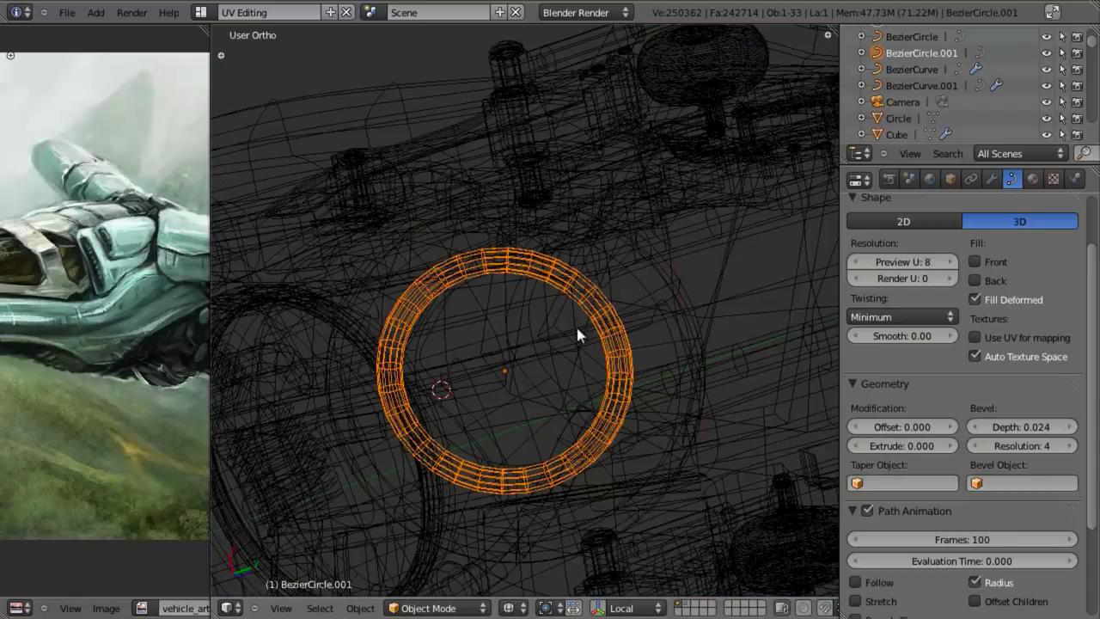
pyautogui.press('Tab')
pyautogui.scroll(2, 533, 317)
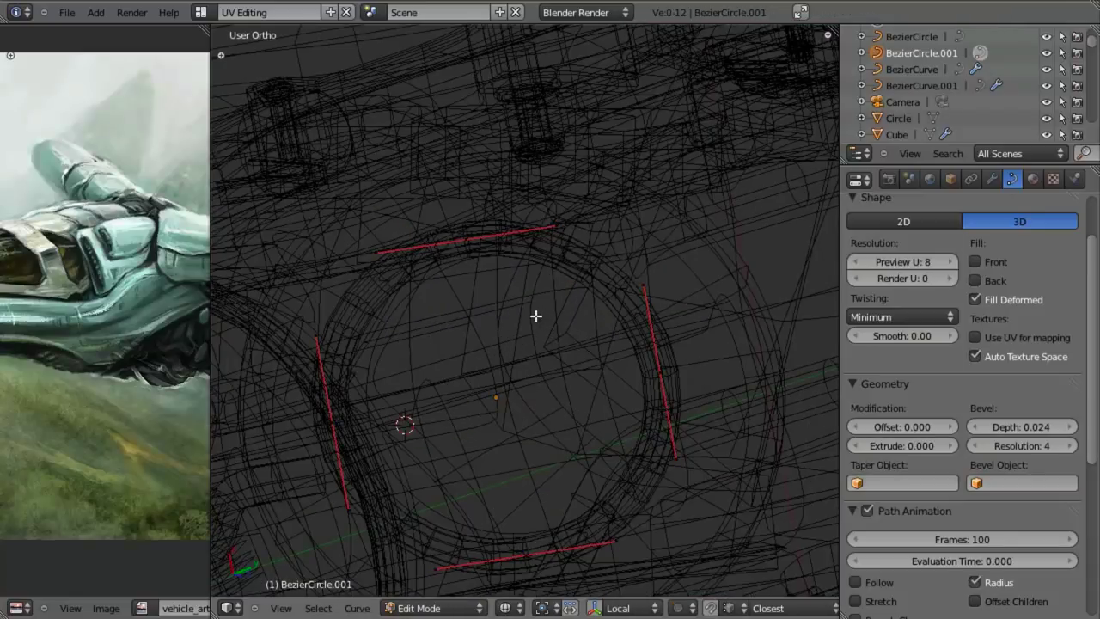
pyautogui.rightClick(685, 365)
# Try deleting the ring's rear control point, check the resulting shape in solid view, and undo the deletion
pyautogui.press('x')
pyautogui.click(685, 364)
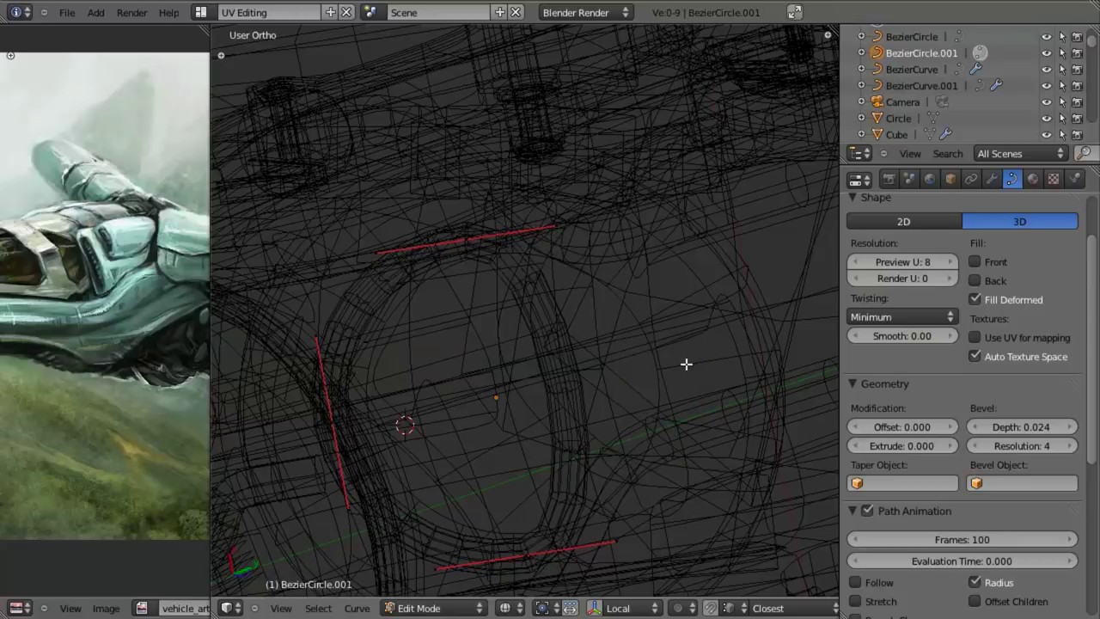
pyautogui.press('z')
pyautogui.keyDown('shift'); pyautogui.moveTo(599, 360); pyautogui.dragTo(612, 327, button='middle'); pyautogui.keyUp('shift')
pyautogui.press('z')
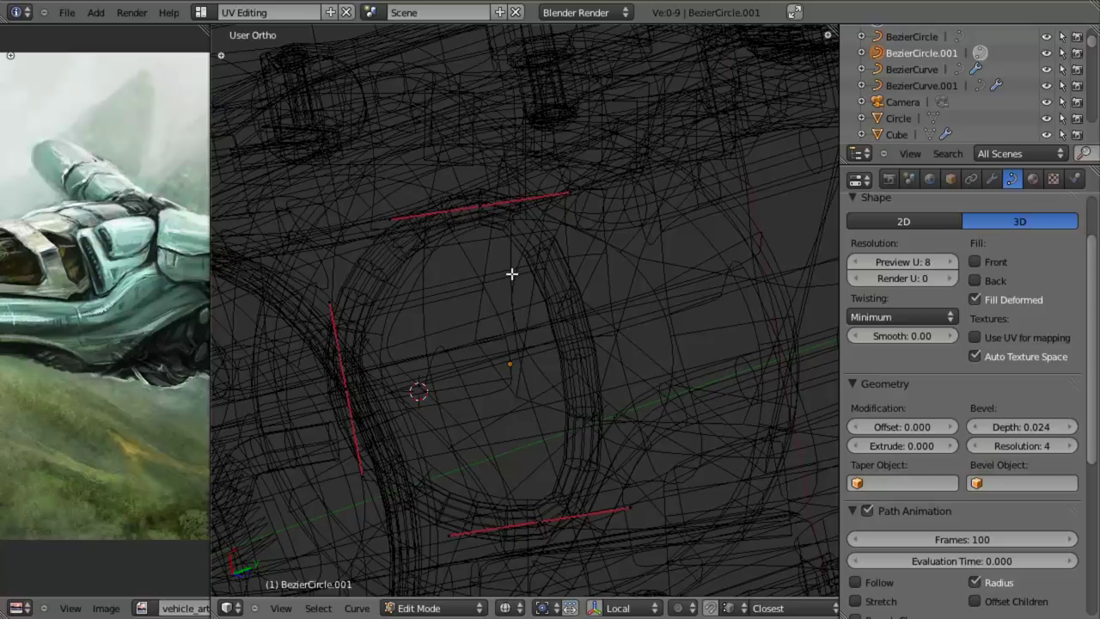
pyautogui.scroll(-4, 559, 306)
pyautogui.press('z')
pyautogui.scroll(4, 536, 320)
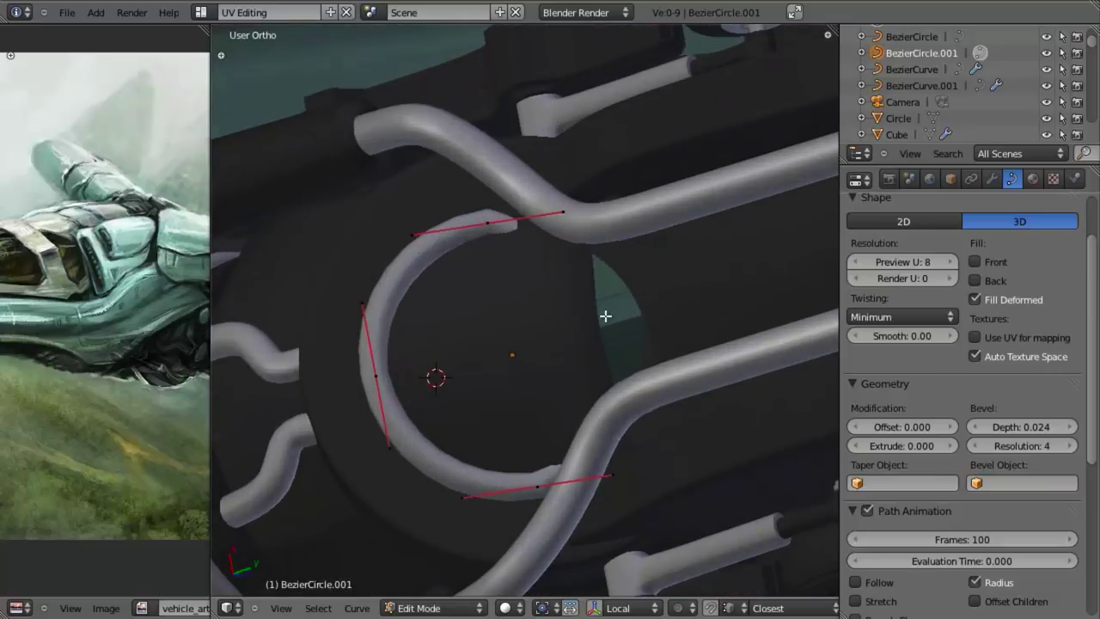
pyautogui.press('z')
pyautogui.hotkey('ctrl', 'z')
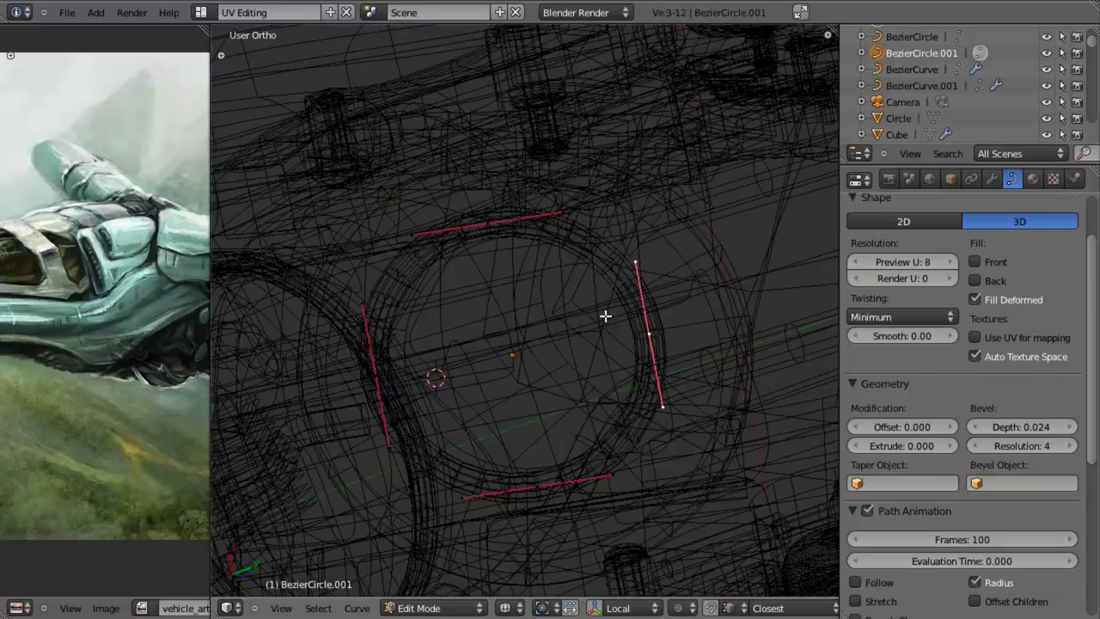
# Toggle the ring curve's cyclic setting to open its closed loop
pyautogui.press('z')
pyautogui.press('t')
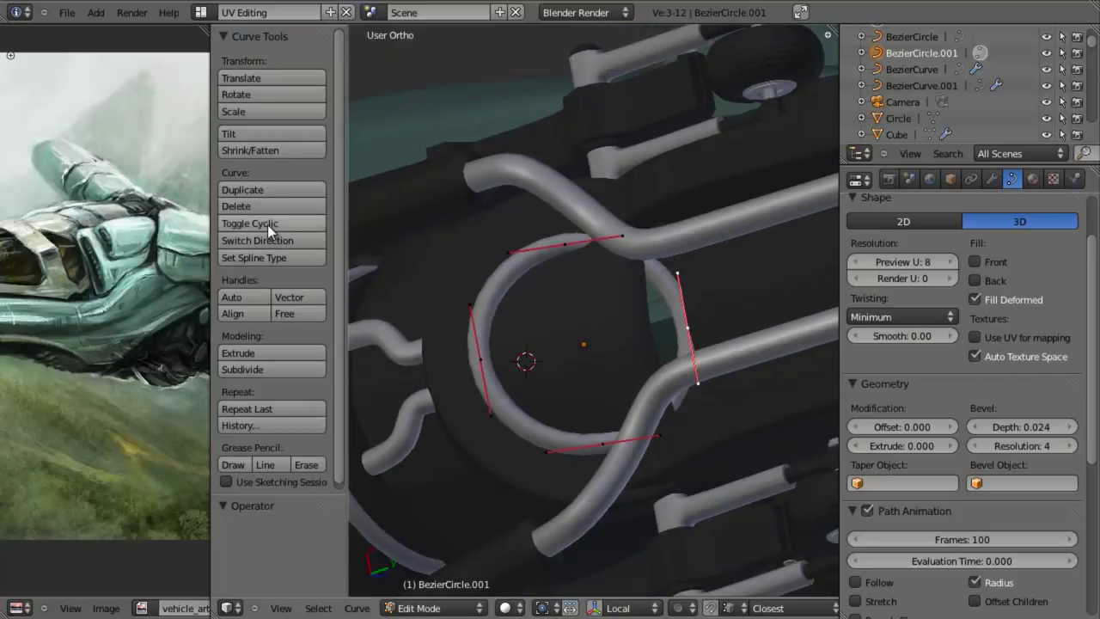
pyautogui.hotkey('shift', 'z')
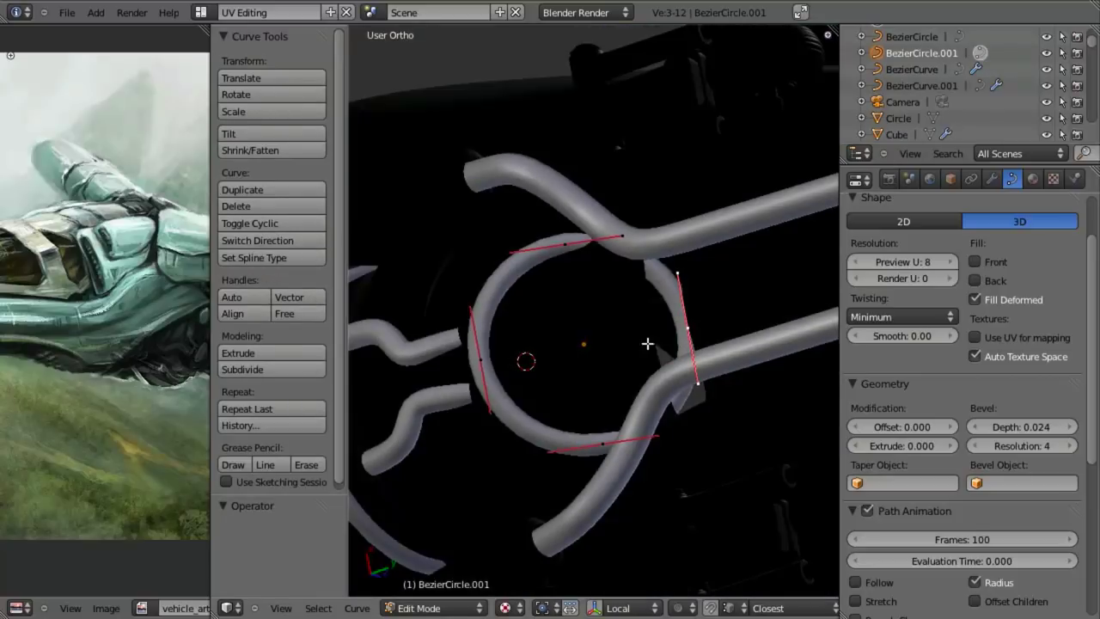
pyautogui.press('z')
pyautogui.press('z')
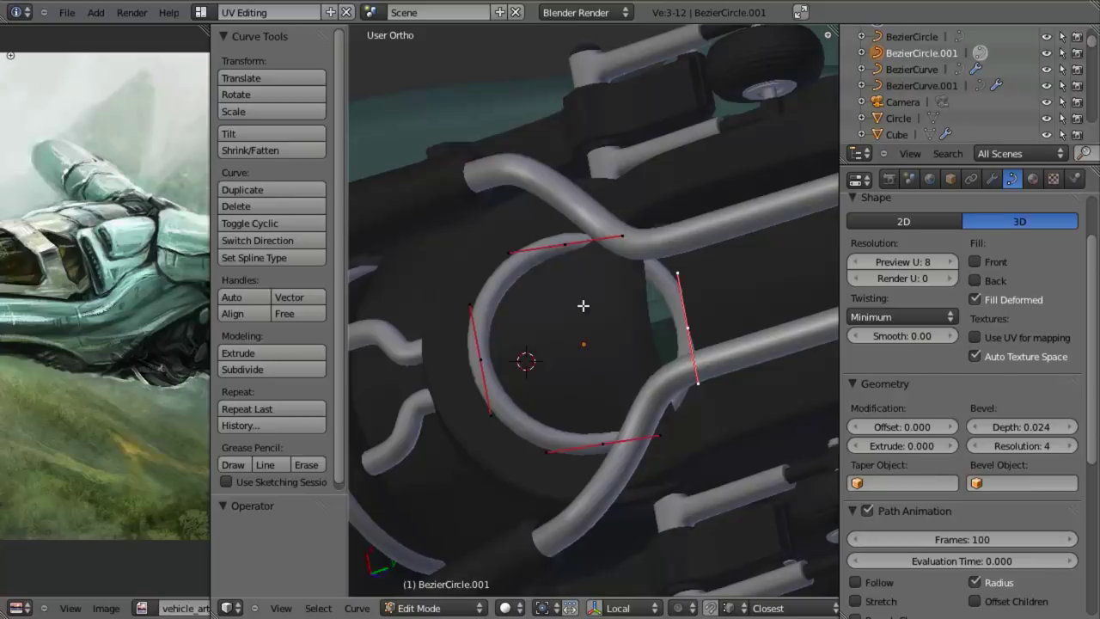
pyautogui.hotkey('alt', 'c')
pyautogui.press('z')
pyautogui.press('z')
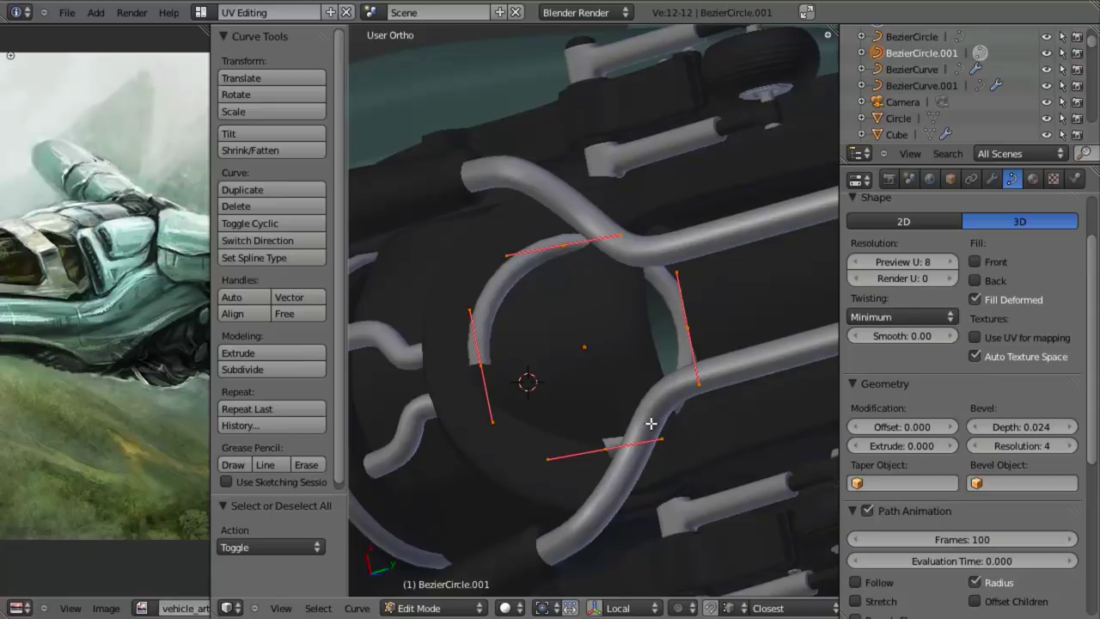
# Leave curve editing of the open ring pipe and snap the 3D cursor to the ring's origin
pyautogui.press('Tab')
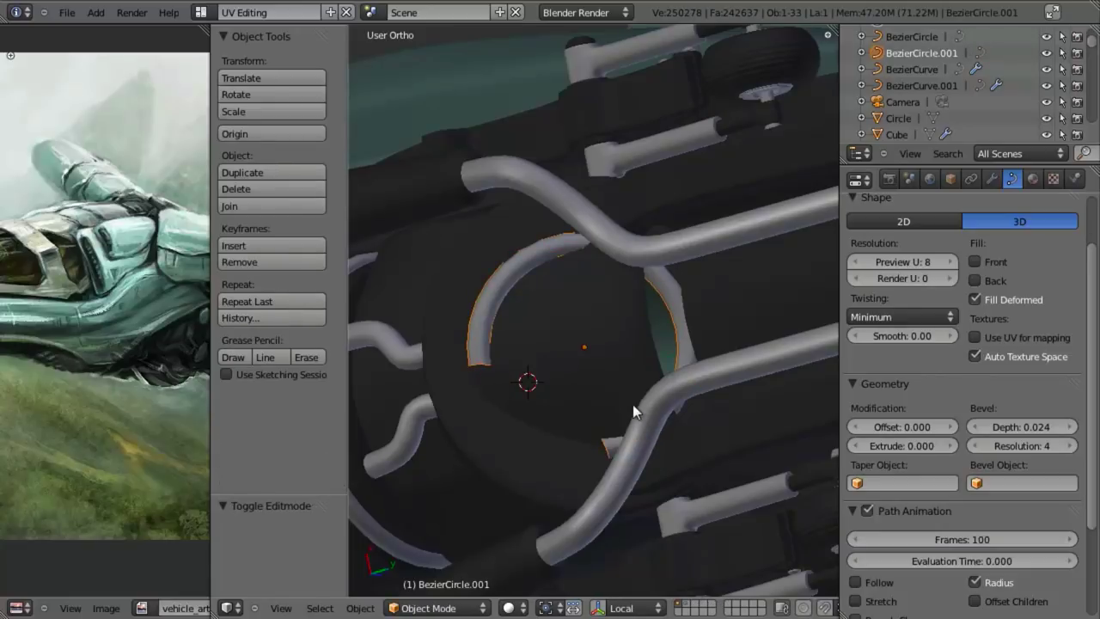
pyautogui.hotkey('shift', 's')
pyautogui.click(627, 429)
pyautogui.press('r')
pyautogui.press('z')
pyautogui.press('z')
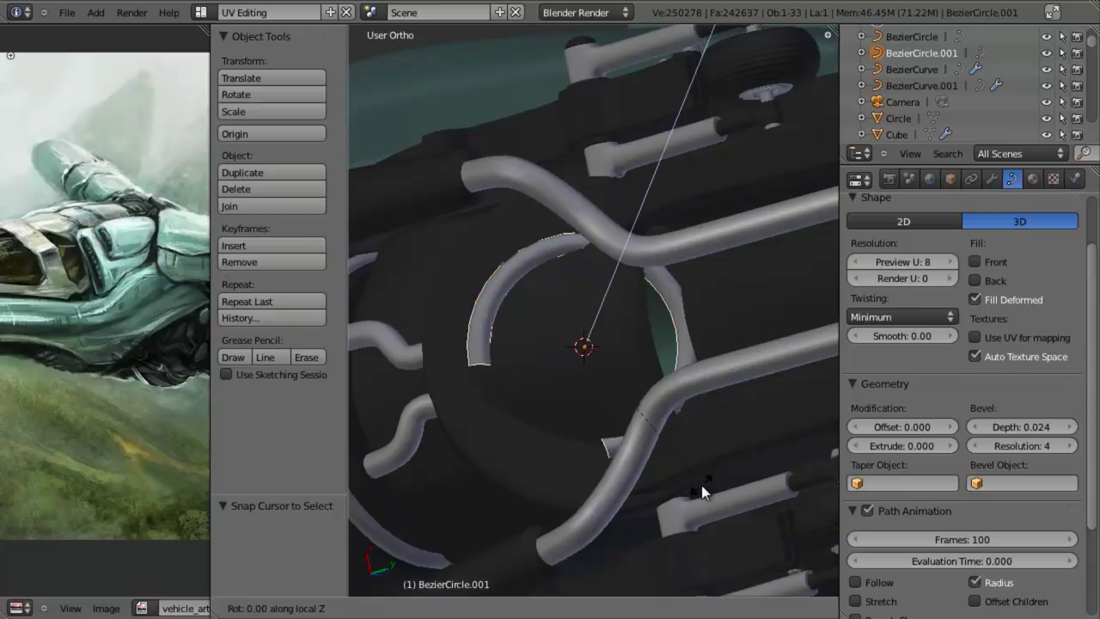
pyautogui.rightClick(686, 239)
pyautogui.press('z')
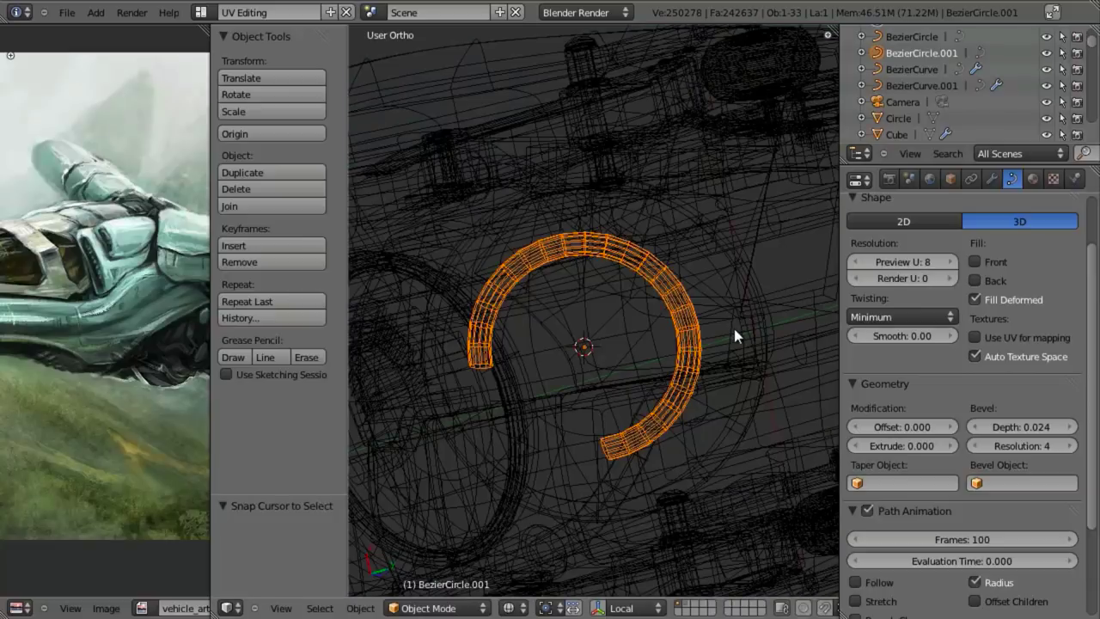
pyautogui.press('r')
pyautogui.press('z')
pyautogui.press('z')
pyautogui.write('45')
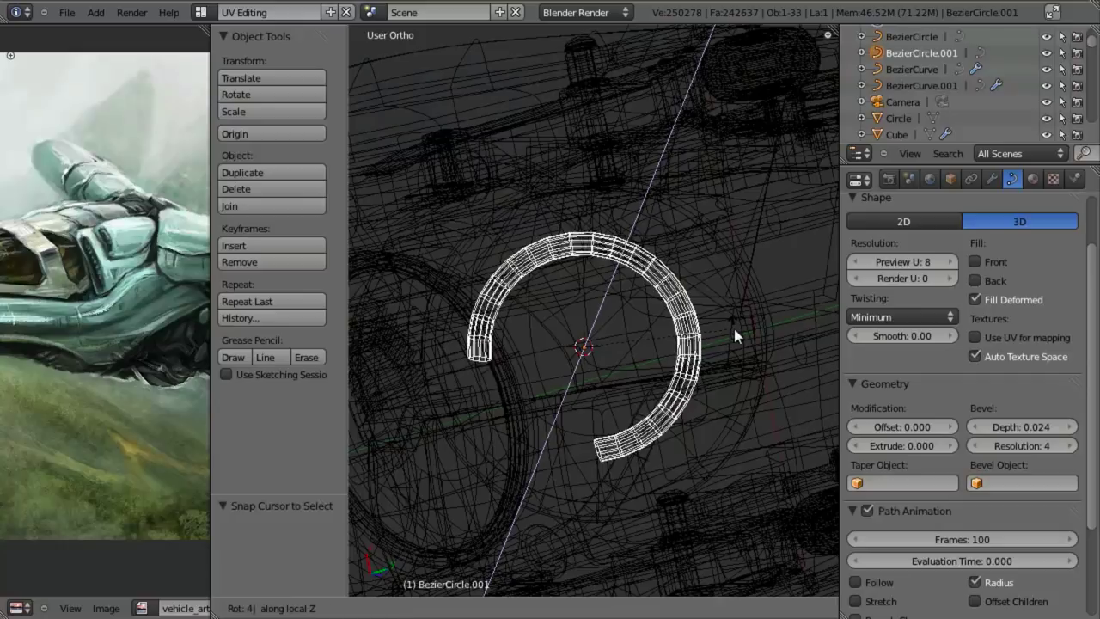
pyautogui.rightClick(733, 331)
pyautogui.write('rz')
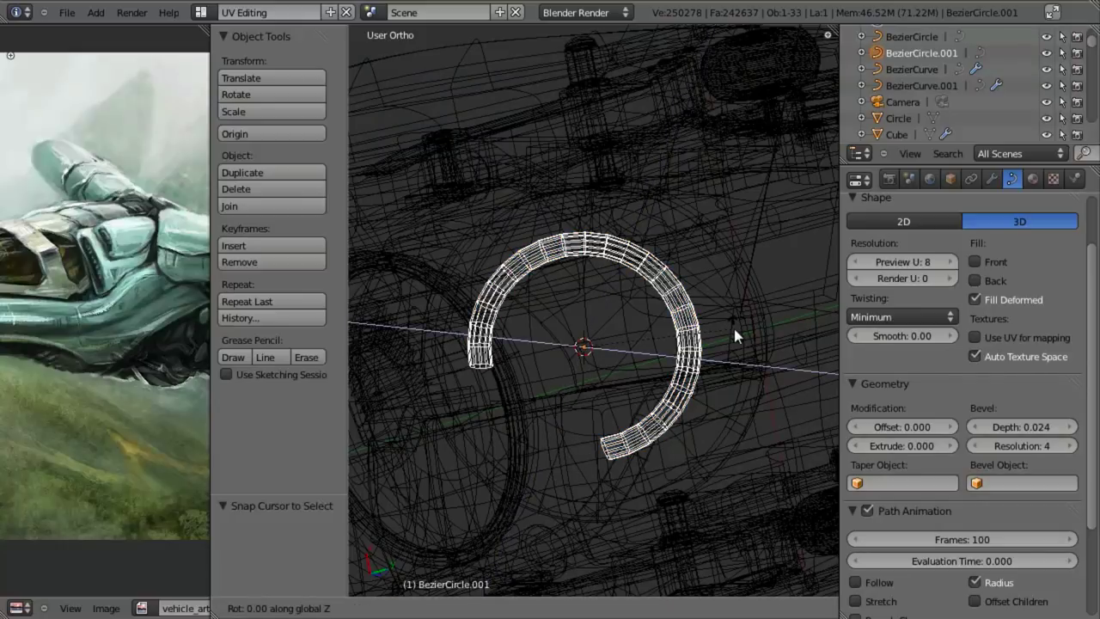
pyautogui.write('1')
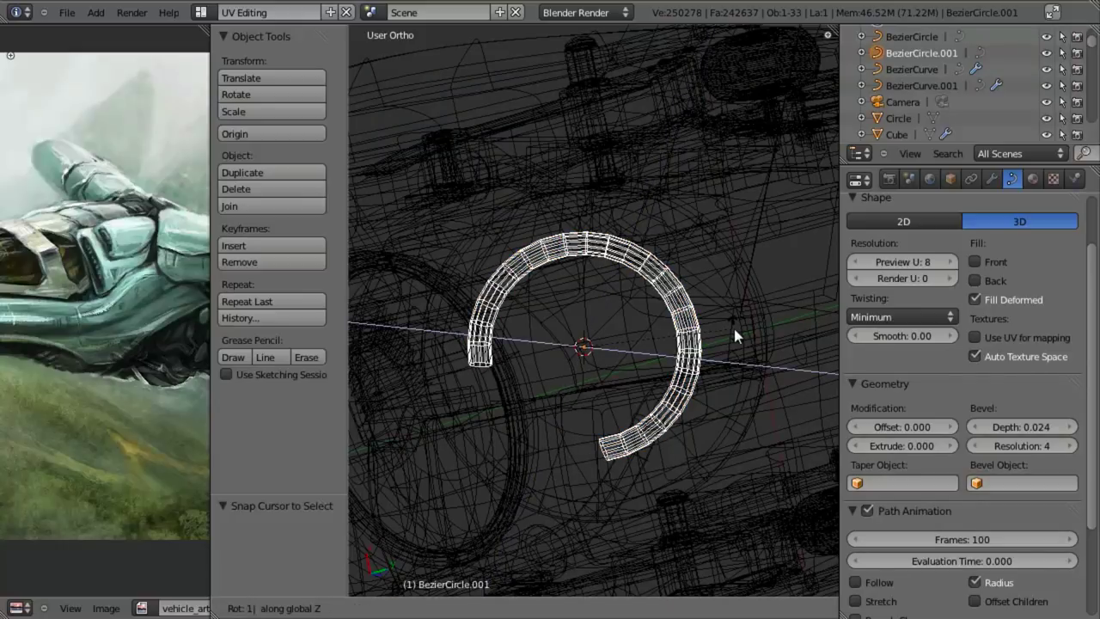
pyautogui.write('80')
pyautogui.press('Escape')
# Rotate the open ring pipe 180° about the X axis and 45° about its local Z axis, and deselect it
pyautogui.write('rx180')
pyautogui.press('Return')
pyautogui.press('z')
pyautogui.write('zrzz45')
pyautogui.press('Return')
pyautogui.press('z')
pyautogui.moveTo(734, 336)
pyautogui.mouseDown(button='middle')
pyautogui.moveTo(560, 351)
pyautogui.moveTo(533, 295)
pyautogui.moveTo(633, 400)
pyautogui.moveTo(679, 325)
pyautogui.moveTo(521, 348)
pyautogui.moveTo(626, 317)
pyautogui.moveTo(666, 327)
pyautogui.moveTo(596, 312)
pyautogui.moveTo(638, 347)
pyautogui.moveTo(589, 368)
pyautogui.moveTo(593, 352)
pyautogui.mouseUp(button='middle')
pyautogui.press('z')
pyautogui.press('z')
pyautogui.press('Tab')
pyautogui.press('z')
pyautogui.press('z')
pyautogui.press('Tab')
pyautogui.scroll(-6, 592, 353)
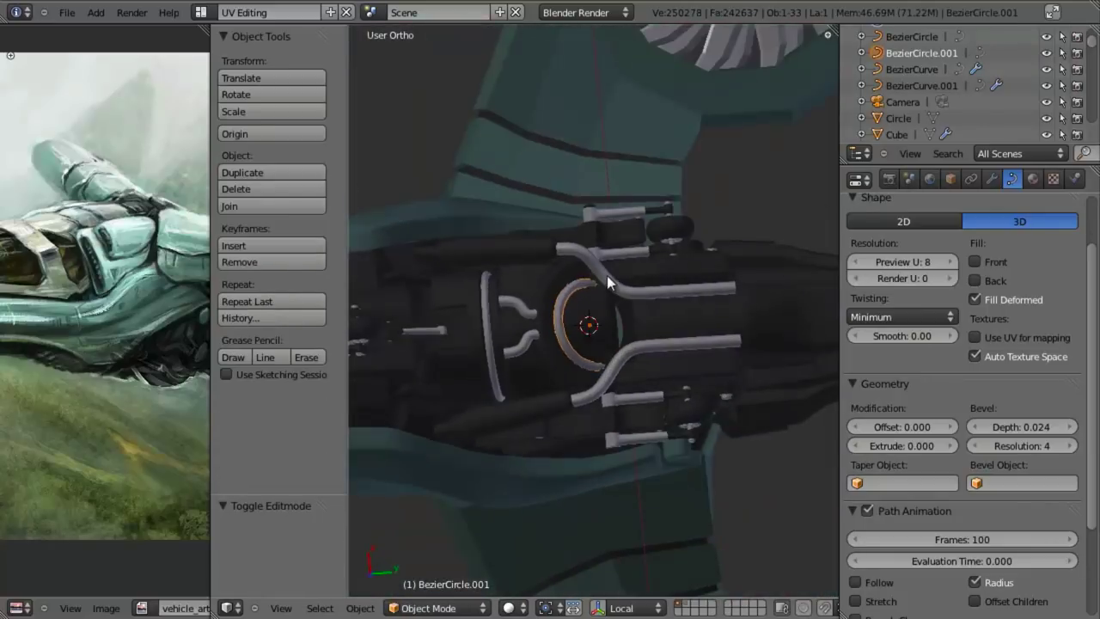
pyautogui.press('a')
# Open the mesh of the dark tube housing that the bent pipe plugs into for editing
pyautogui.moveTo(618, 309); pyautogui.dragTo(603, 231, button='middle')
pyautogui.scroll(8, 605, 211)
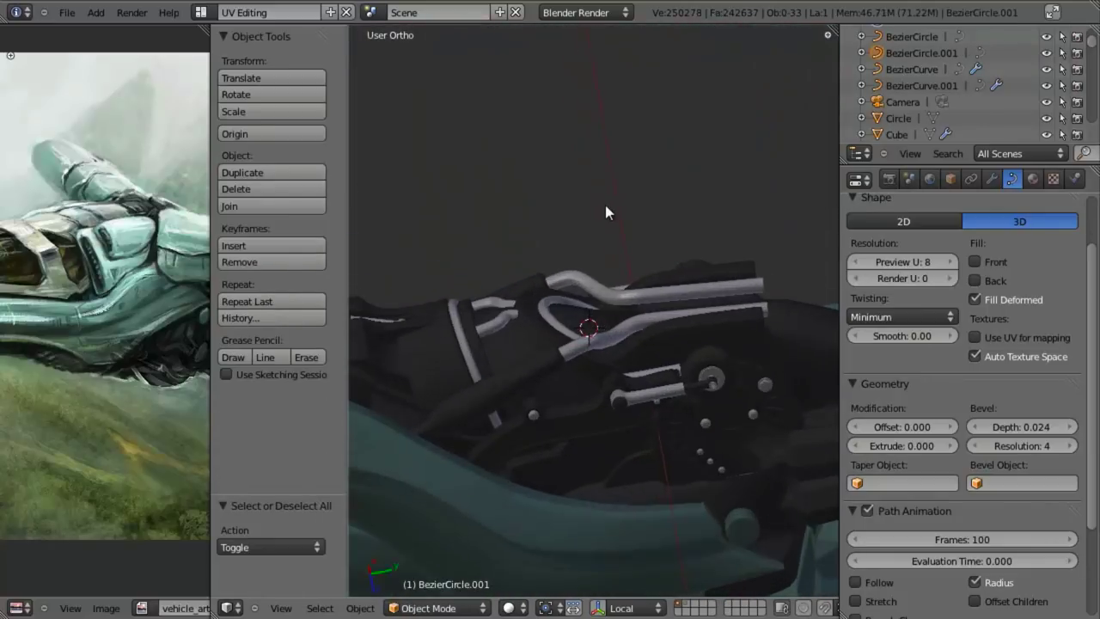
pyautogui.moveTo(576, 319); pyautogui.dragTo(597, 400, button='middle')
pyautogui.keyDown('shift'); pyautogui.moveTo(478, 432); pyautogui.dragTo(641, 372, button='middle'); pyautogui.keyUp('shift')
pyautogui.scroll(4, 640, 372)
pyautogui.rightClick(574, 388)
pyautogui.press('Tab')
pyautogui.keyDown('shift'); pyautogui.moveTo(621, 464); pyautogui.dragTo(564, 373, button='middle'); pyautogui.keyUp('shift')
pyautogui.scroll(4, 565, 373)
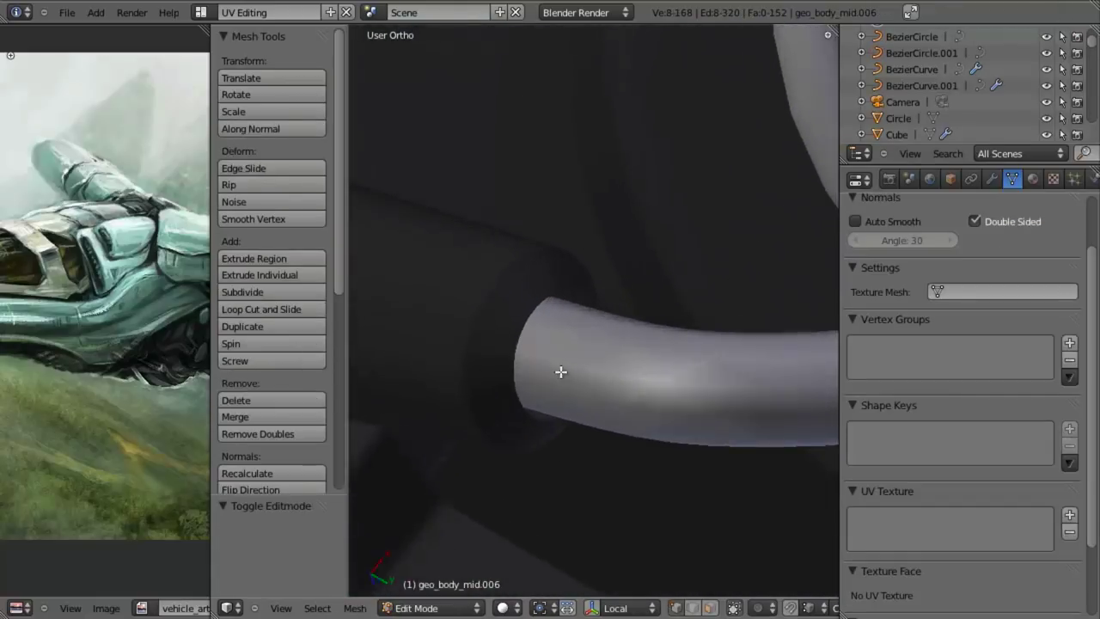
pyautogui.press('Tab')
pyautogui.rightClick(495, 334)
pyautogui.rightClick(492, 331)
pyautogui.press('Tab')
pyautogui.scroll(-3, 594, 252)
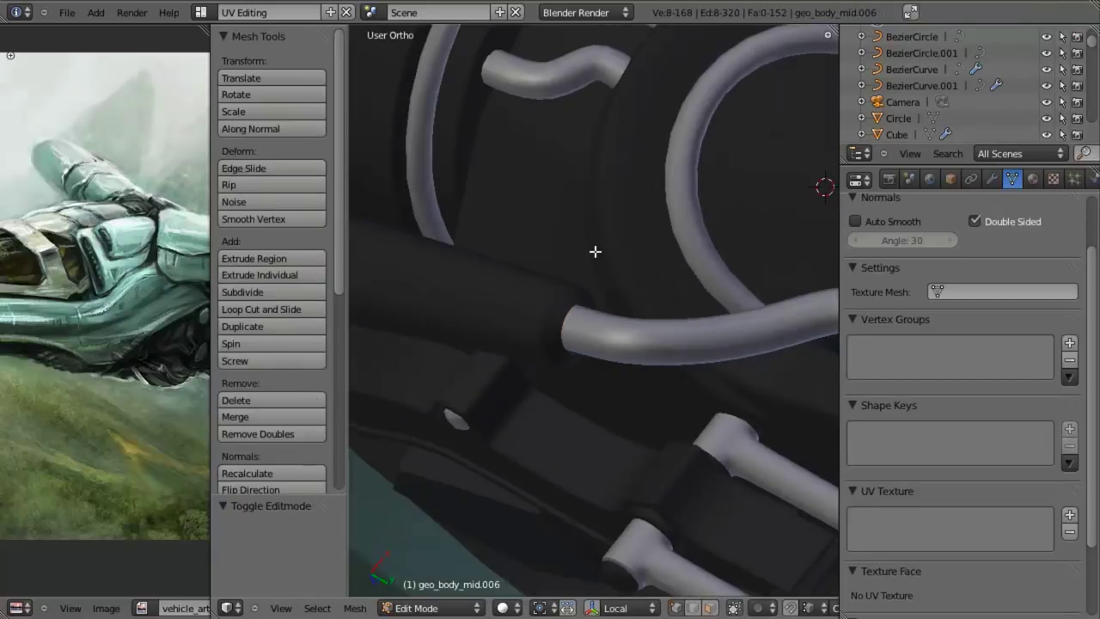
# Extrude the inner edge loop at the housing's opening and scale the new loop inward toward the pipe
pyautogui.keyDown('shift'); pyautogui.moveTo(685, 74); pyautogui.dragTo(581, 250, button='middle'); pyautogui.keyUp('shift')
pyautogui.scroll(-4, 620, 206)
pyautogui.moveTo(619, 204); pyautogui.dragTo(595, 244, button='middle')
pyautogui.keyDown('shift'); pyautogui.moveTo(720, 193); pyautogui.dragTo(582, 286, button='middle'); pyautogui.keyUp('shift')
pyautogui.scroll(4, 582, 286)
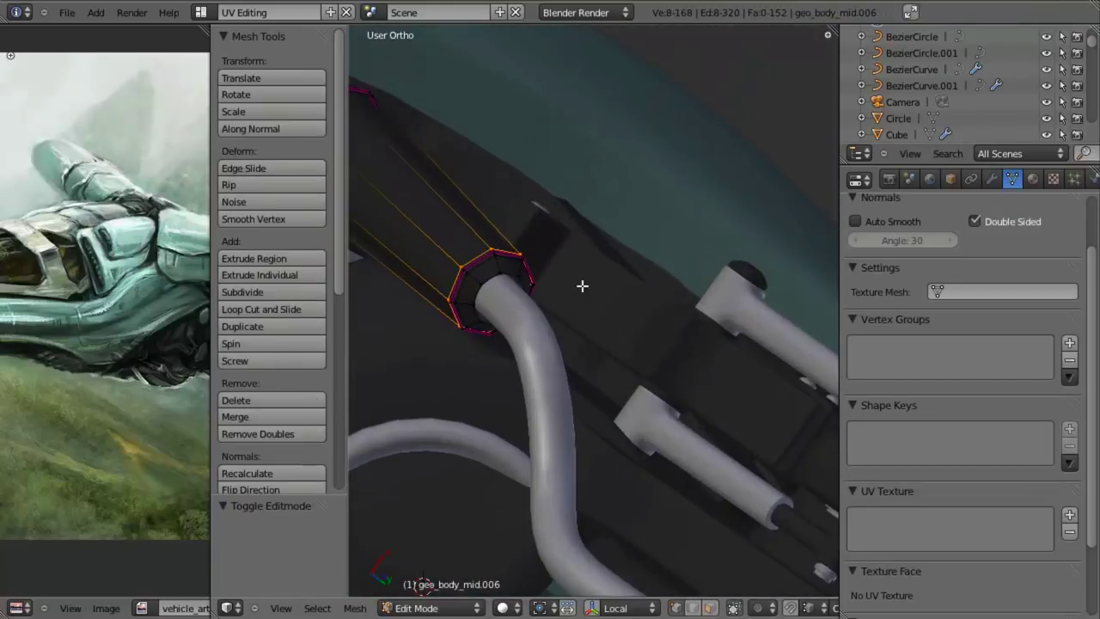
pyautogui.keyDown('shift'); pyautogui.moveTo(549, 337); pyautogui.dragTo(668, 353, button='middle'); pyautogui.keyUp('shift')
pyautogui.scroll(7, 668, 353)
pyautogui.keyDown('alt'); pyautogui.rightClick(609, 272); pyautogui.keyUp('alt')
pyautogui.press('e')
pyautogui.rightClick(730, 279)
pyautogui.press('s')
pyautogui.click(733, 266)
pyautogui.press('s')
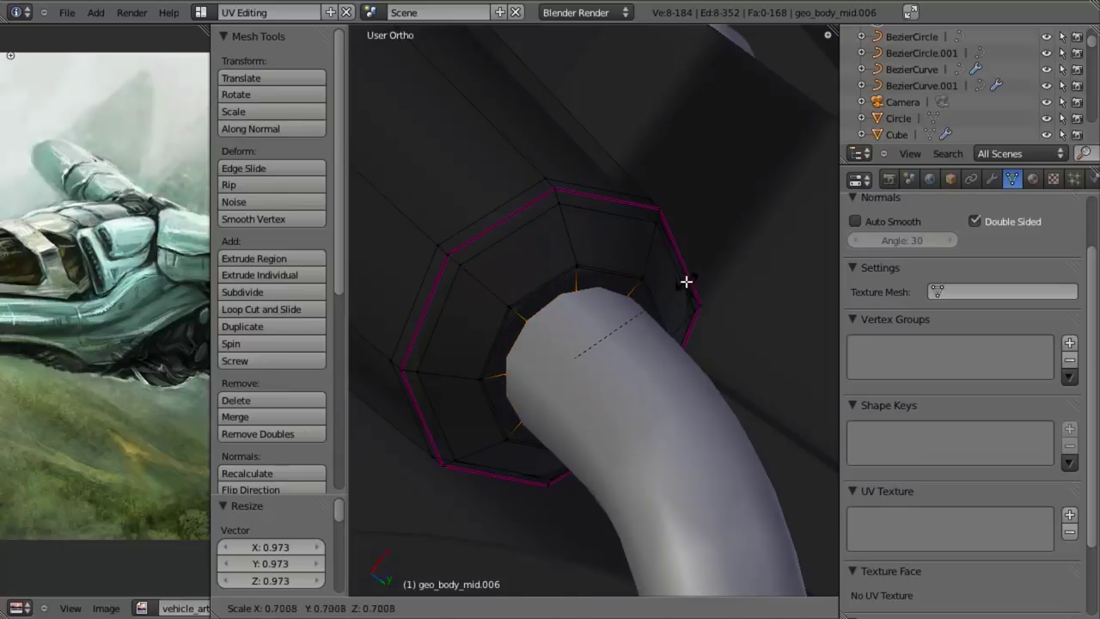
pyautogui.click(685, 282)
# Crease the edge loop around the housing's inner rim, leave mesh editing and deselect the housing
pyautogui.press('Tab')
pyautogui.scroll(-3, 550, 409)
pyautogui.moveTo(550, 409); pyautogui.dragTo(543, 343, button='middle')
pyautogui.press('Tab')
pyautogui.scroll(4, 653, 316)
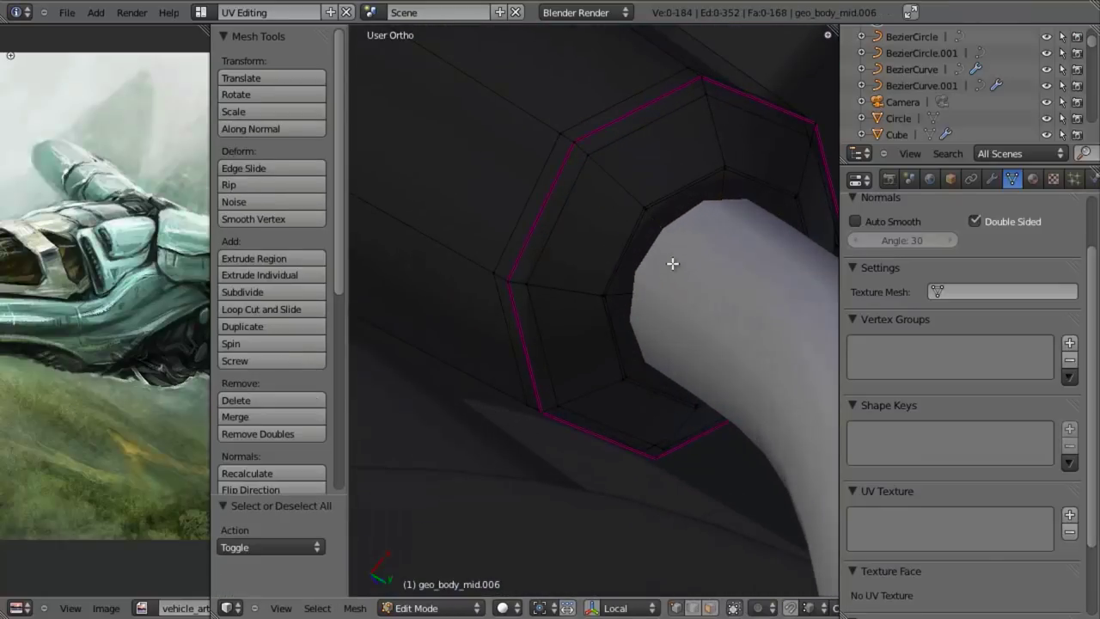
pyautogui.keyDown('alt'); pyautogui.rightClick(672, 207); pyautogui.keyUp('alt')
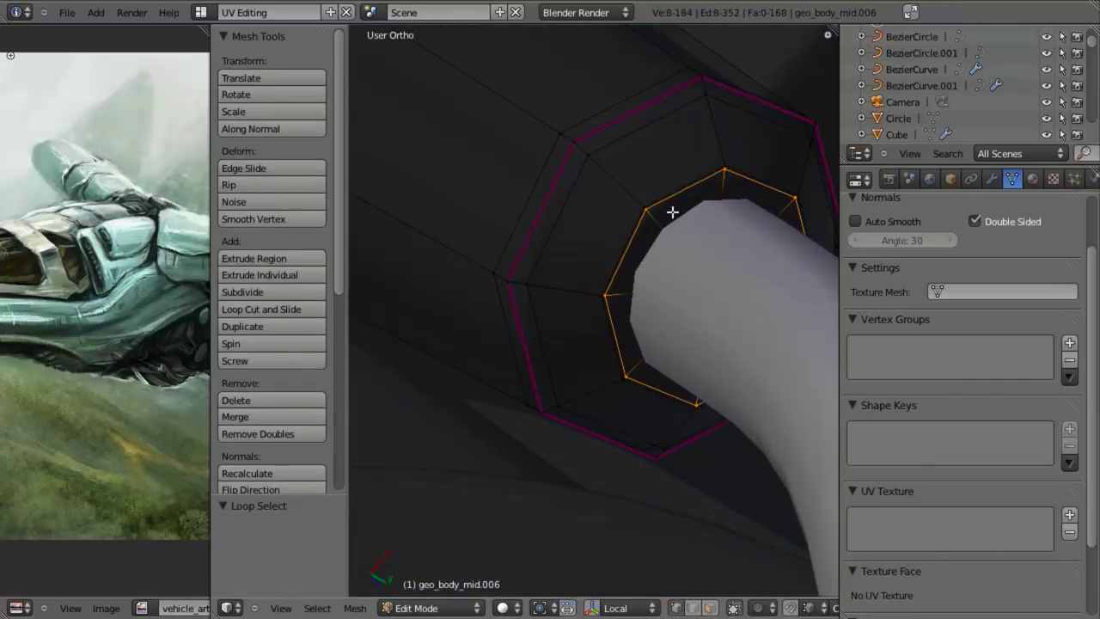
pyautogui.hotkey('shift', 'e')
pyautogui.press('Return')
pyautogui.press('Tab')
pyautogui.scroll(-3, 672, 265)
pyautogui.moveTo(550, 318); pyautogui.dragTo(602, 340, button='middle')
pyautogui.press('a')
# Maximize the 3D view and compare the body's side with the reference artwork in right orthographic view, in shaded and wireframe display
pyautogui.scroll(-4, 524, 421)
pyautogui.scroll(-4, 599, 345)
pyautogui.press('KP_3')
pyautogui.scroll(-4, 602, 340)
pyautogui.keyDown('shift'); pyautogui.moveTo(600, 288); pyautogui.dragTo(609, 336, button='middle'); pyautogui.keyUp('shift')
pyautogui.scroll(3, 609, 337)
pyautogui.hotkey('ctrl', 'Up')
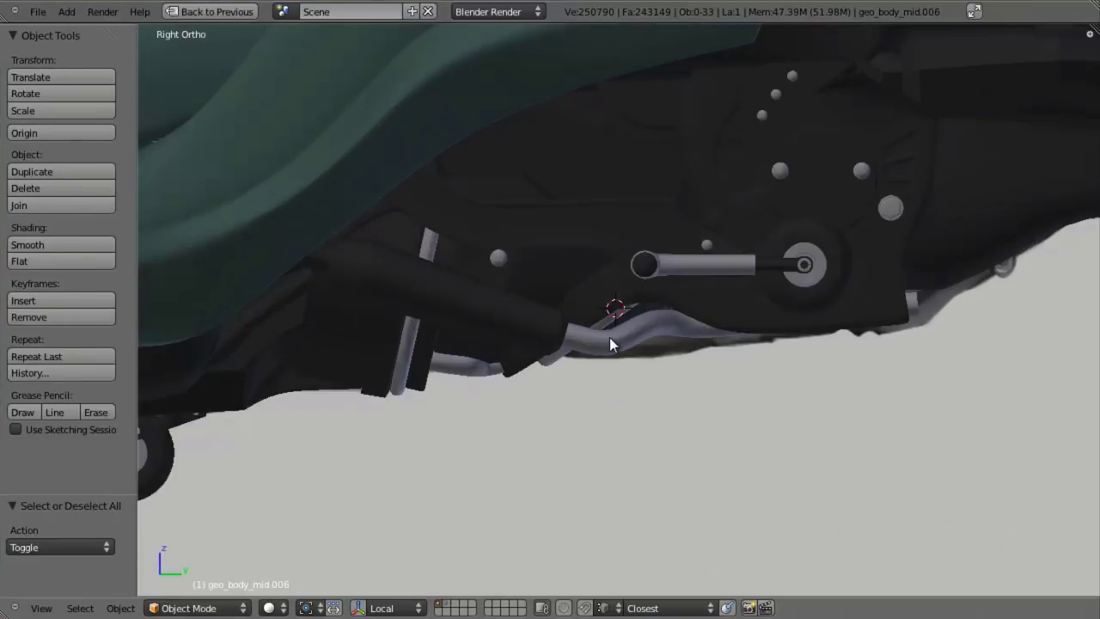
pyautogui.press('z')
pyautogui.scroll(3, 628, 350)
pyautogui.scroll(-3, 629, 354)
pyautogui.press('z')
pyautogui.scroll(3, 592, 401)
pyautogui.moveTo(592, 400)
pyautogui.mouseDown(button='middle')
pyautogui.moveTo(586, 255)
pyautogui.moveTo(602, 228)
pyautogui.moveTo(612, 339)
pyautogui.moveTo(548, 440)
pyautogui.mouseUp(button='middle')
pyautogui.scroll(-2, 586, 255)
pyautogui.press('KP_3')
pyautogui.press('z')
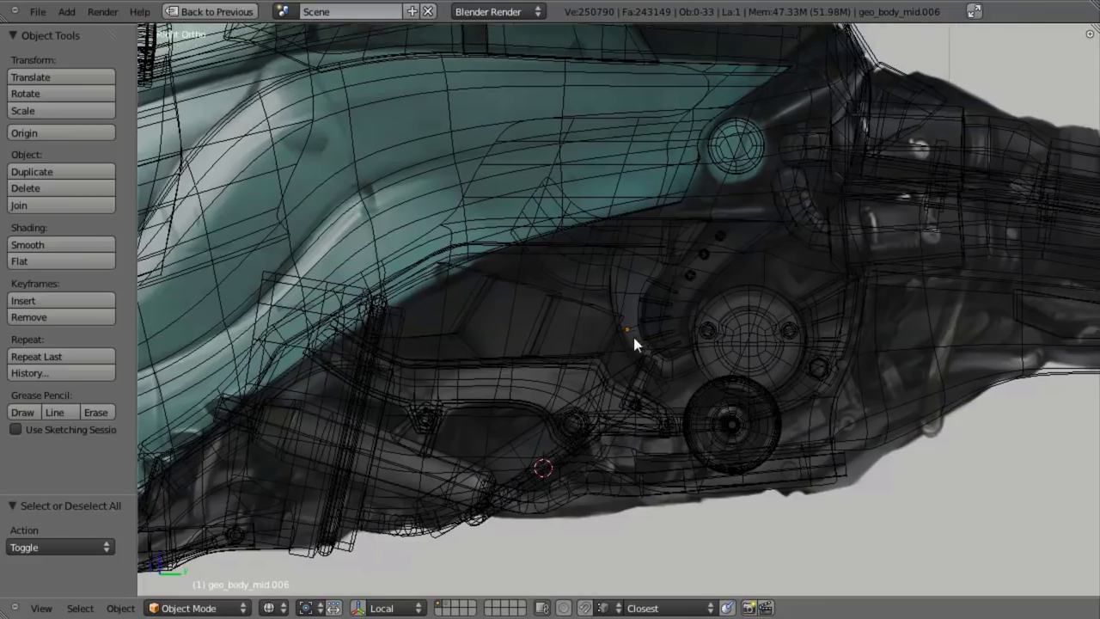
pyautogui.scroll(3, 643, 336)
pyautogui.press('z')
pyautogui.press('z')
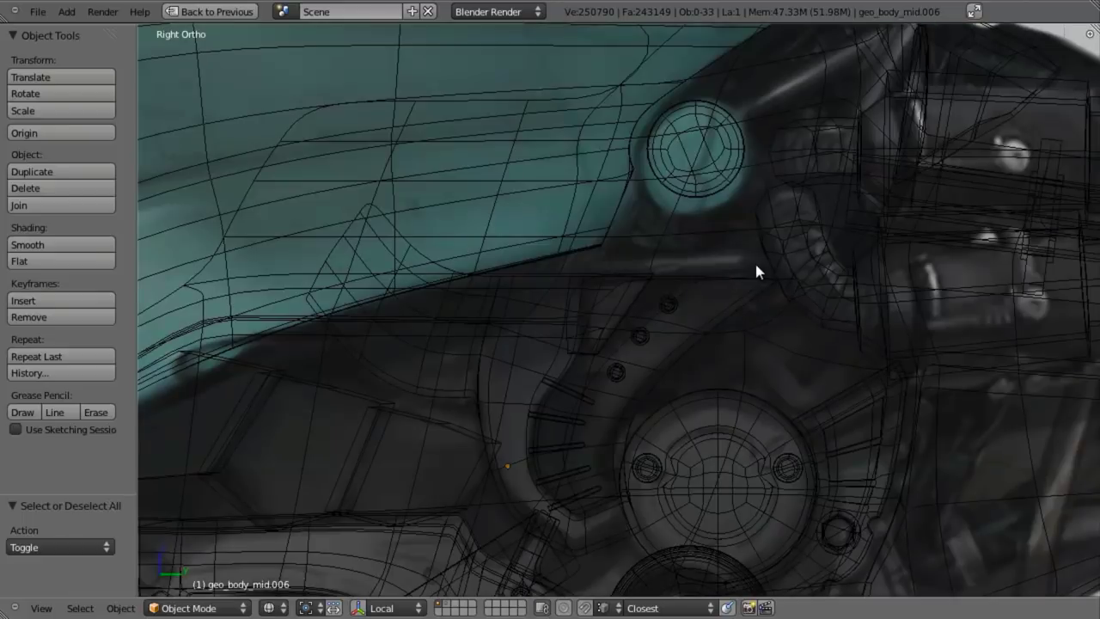
pyautogui.scroll(-4, 658, 278)
pyautogui.scroll(3, 646, 375)
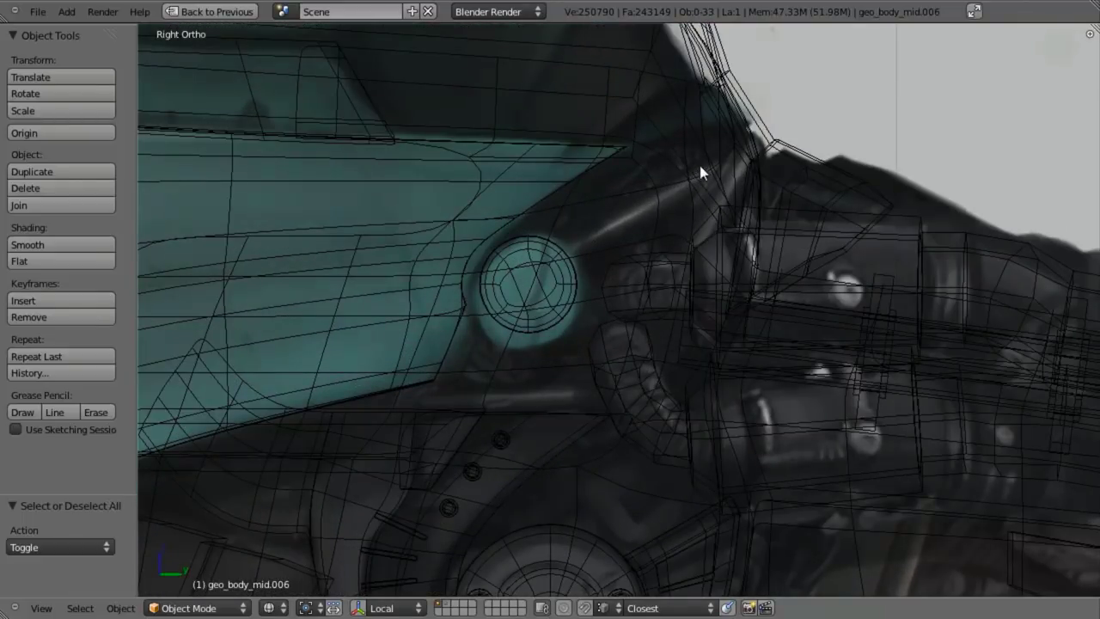
pyautogui.scroll(-5, 574, 326)
pyautogui.scroll(3, 481, 443)
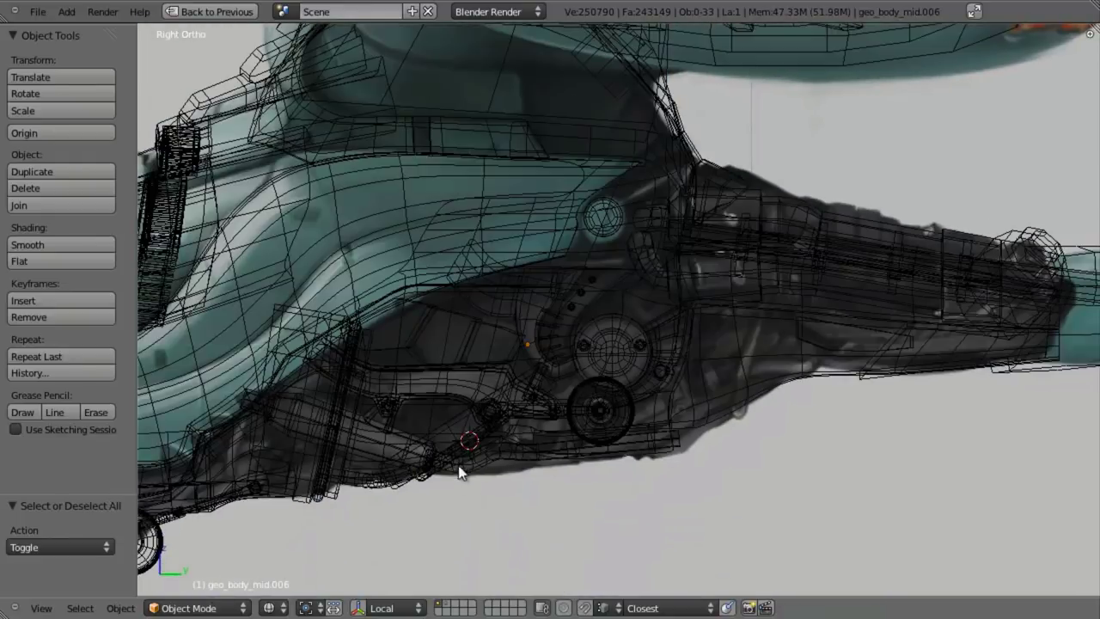
# Duplicate the small curved pipe under the body and move the copy's curve points up beside the round teal cap
pyautogui.rightClick(375, 489)
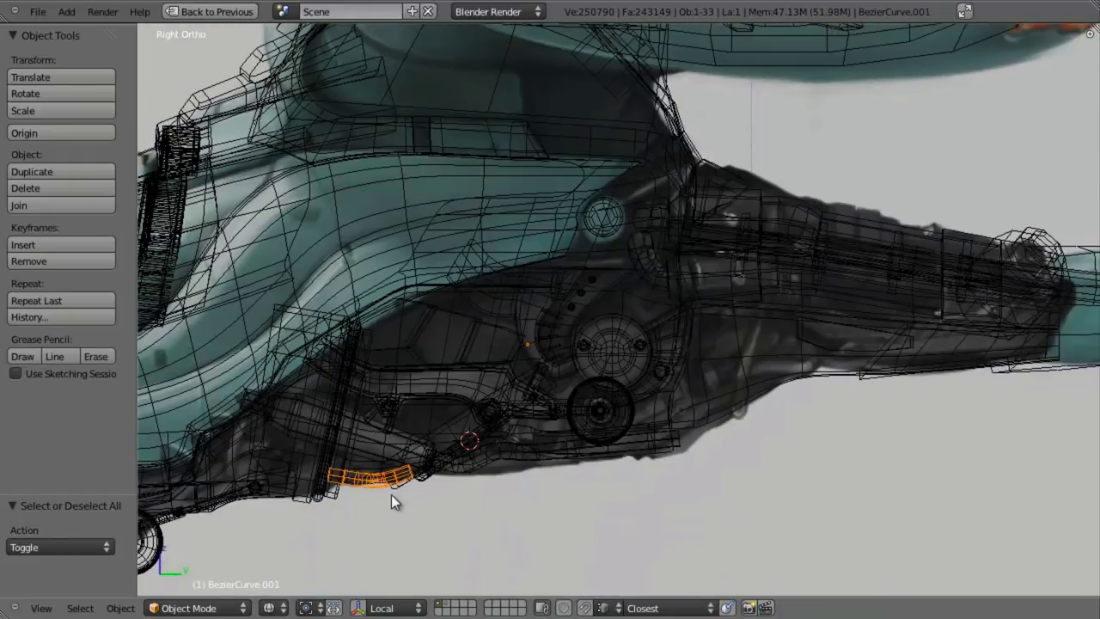
pyautogui.hotkey('shift', 'd')
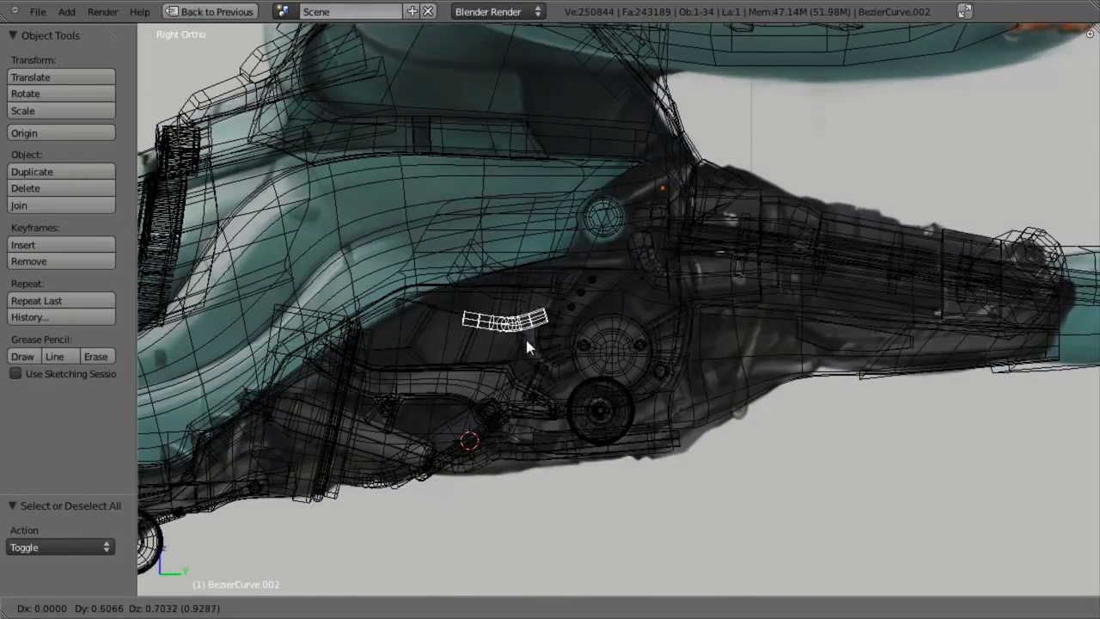
pyautogui.click(525, 340)
pyautogui.press('Tab')
pyautogui.press('a')
pyautogui.press('g')
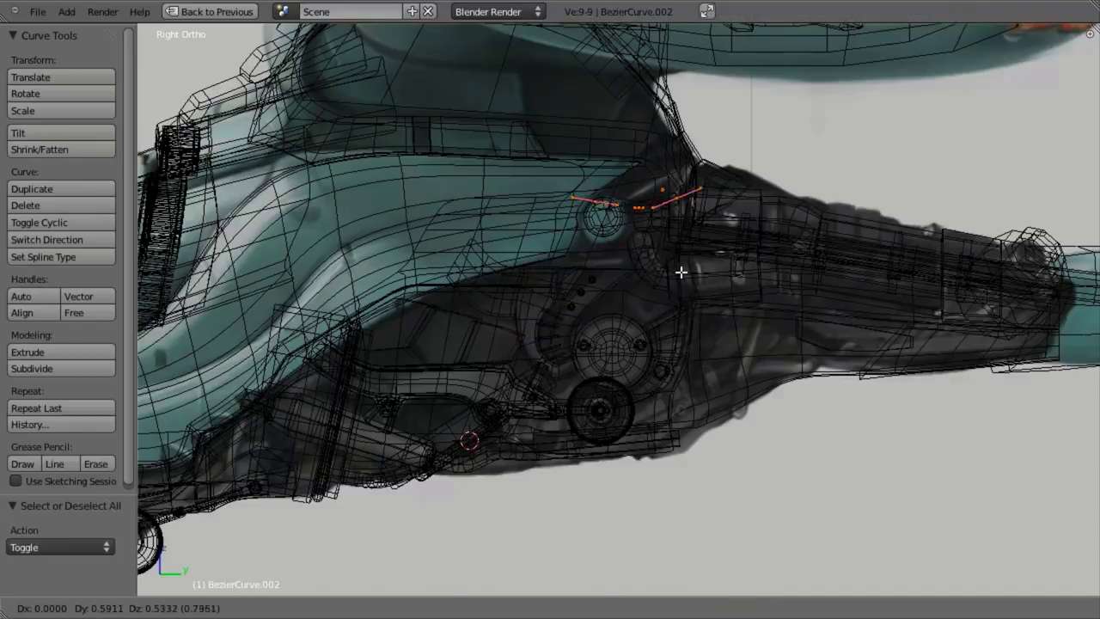
pyautogui.click(680, 264)
# Rotate the copied curve's points to follow the reference pipe and shift them about 0.061 in Y and 0.020 in Z
pyautogui.press('z')
pyautogui.keyDown('shift'); pyautogui.moveTo(619, 331); pyautogui.dragTo(576, 418, button='middle'); pyautogui.keyUp('shift')
pyautogui.scroll(4, 577, 418)
pyautogui.press('z')
pyautogui.press('r')
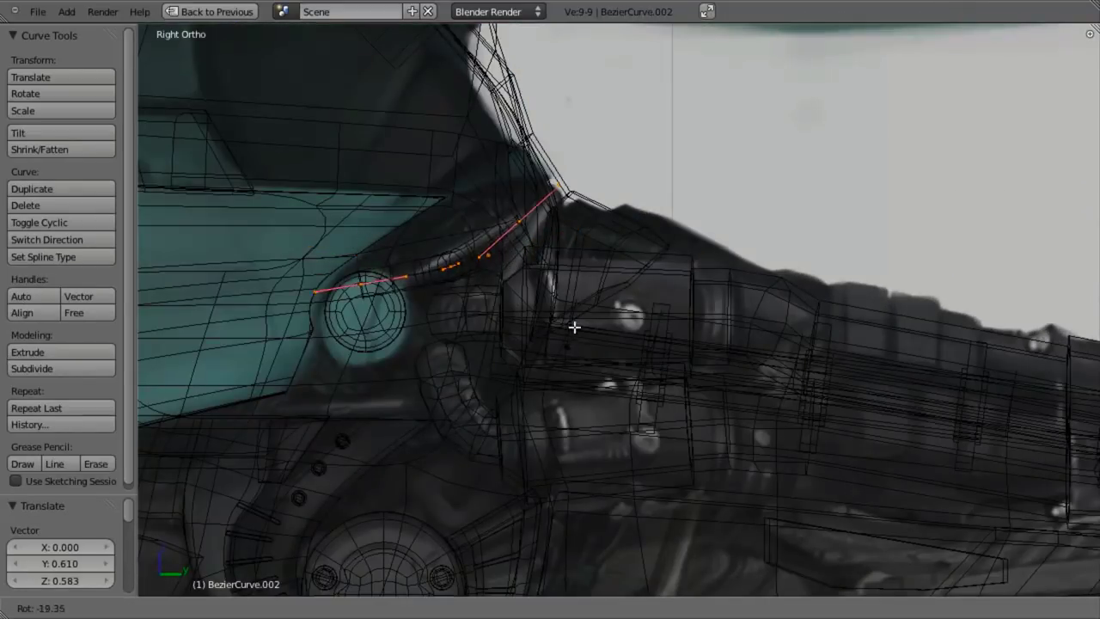
pyautogui.click(583, 301)
pyautogui.press('g')
pyautogui.click(607, 311)
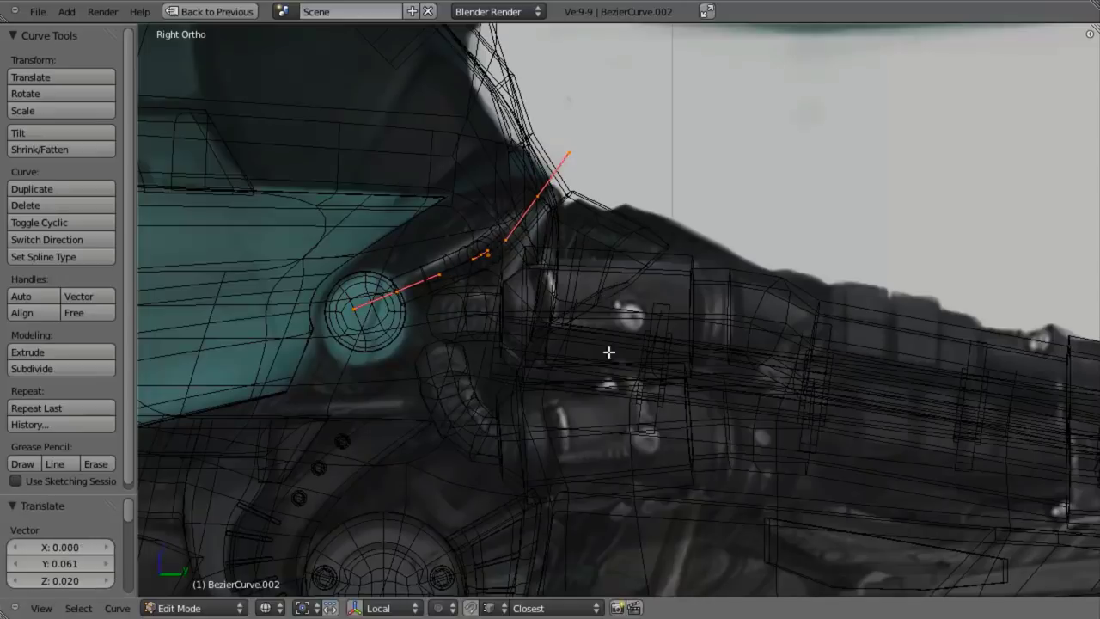
# Move all of the copied pipe's points along the X axis, outward to the round teal cap
pyautogui.press('z')
pyautogui.moveTo(605, 315); pyautogui.dragTo(459, 360, button='middle')
pyautogui.press('g')
pyautogui.press('x')
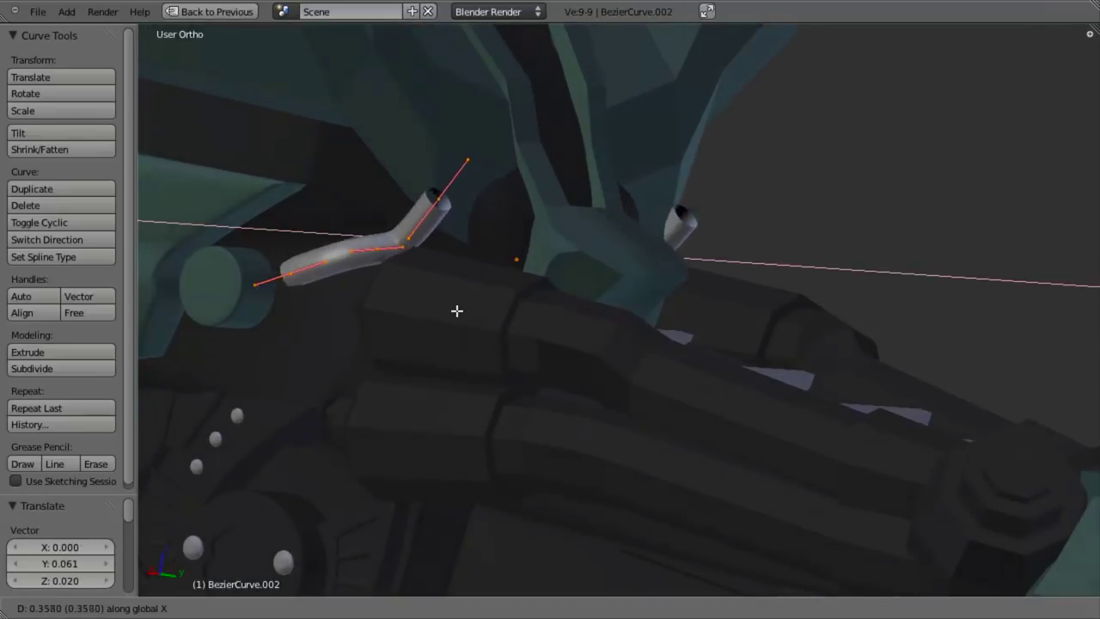
pyautogui.click(448, 309)
# Flatten the handles of the pipe's end point at the teal cap by scaling them to 0 along X
pyautogui.moveTo(447, 309); pyautogui.dragTo(284, 237, button='middle')
pyautogui.press('a')
pyautogui.press('s')
pyautogui.press('x')
pyautogui.press('0')
pyautogui.press('Return')
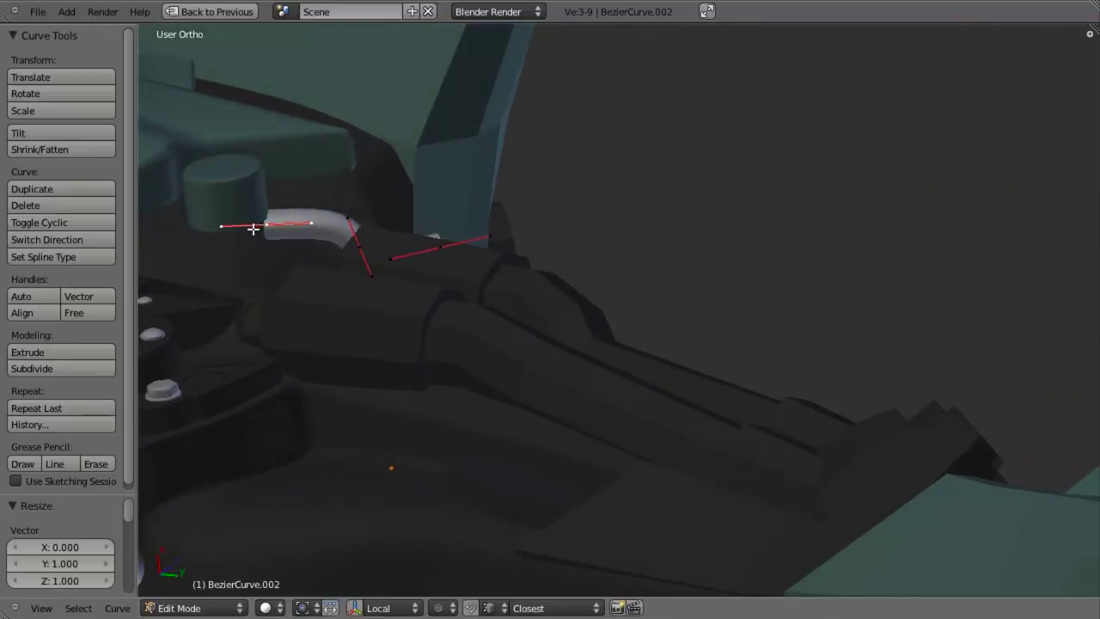
# Select all of the pipe's curve points and shift them -0.004 along X
pyautogui.moveTo(247, 344); pyautogui.dragTo(452, 260, button='middle')
pyautogui.press('a')
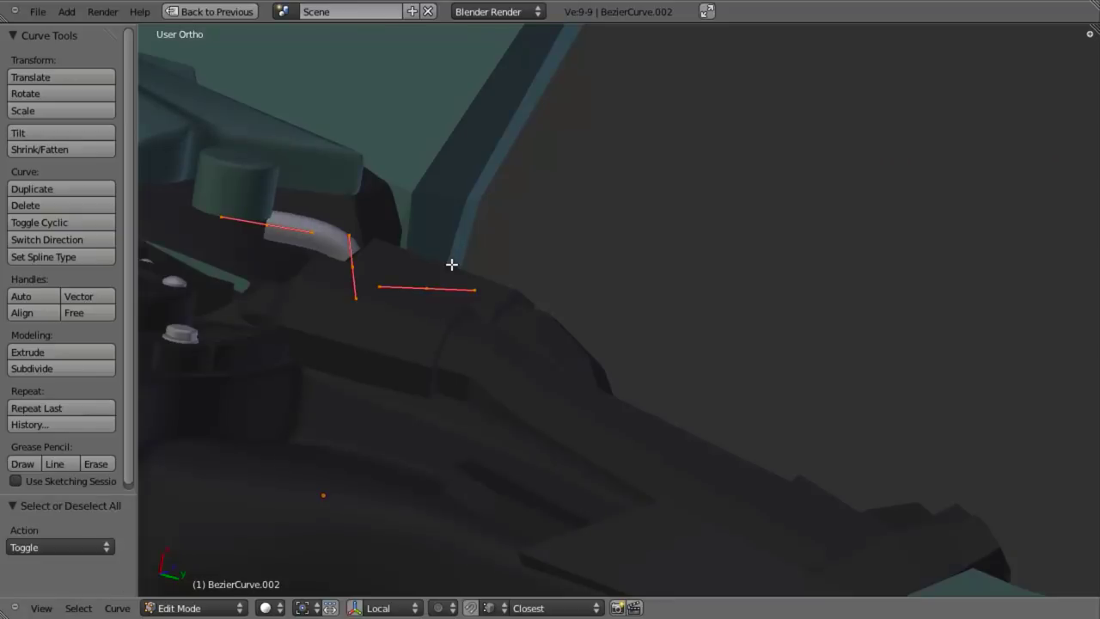
pyautogui.press('g')
pyautogui.press('x')
pyautogui.click(456, 266)
# Delete the control point at the pipe's upper end, farthest from the teal cap
pyautogui.press('KP_3')
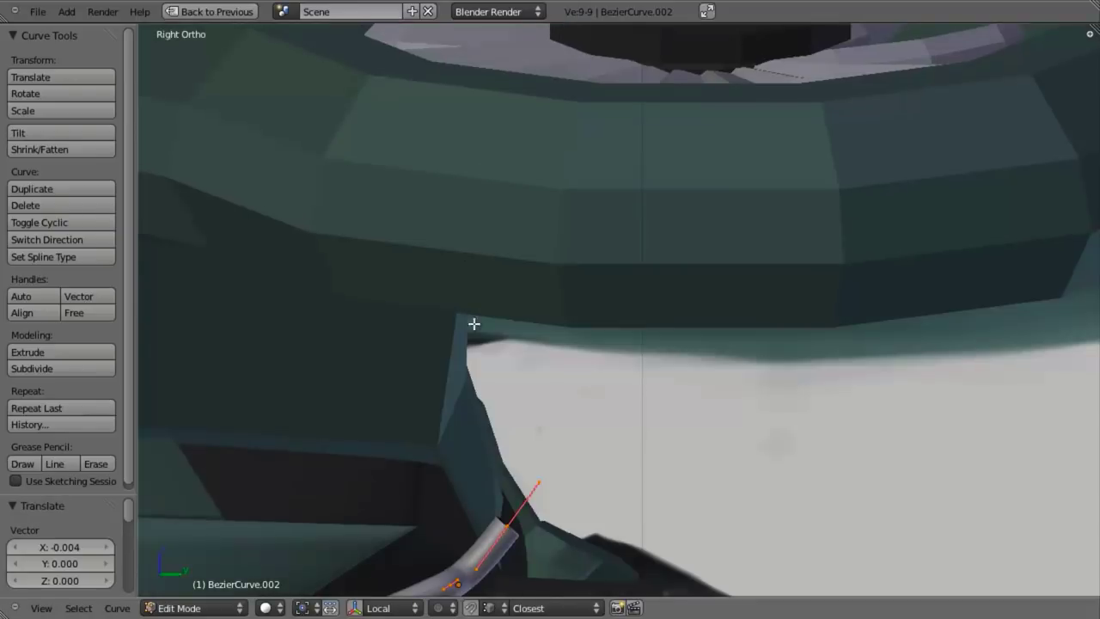
pyautogui.press('z')
pyautogui.scroll(3, 491, 317)
pyautogui.press('a')
pyautogui.rightClick(525, 360)
pyautogui.press('x')
pyautogui.click(570, 349)
# Scale the pipe's remaining far end point by about 1.56 and move it up along the reference pipe
pyautogui.rightClick(436, 448)
pyautogui.press('z')
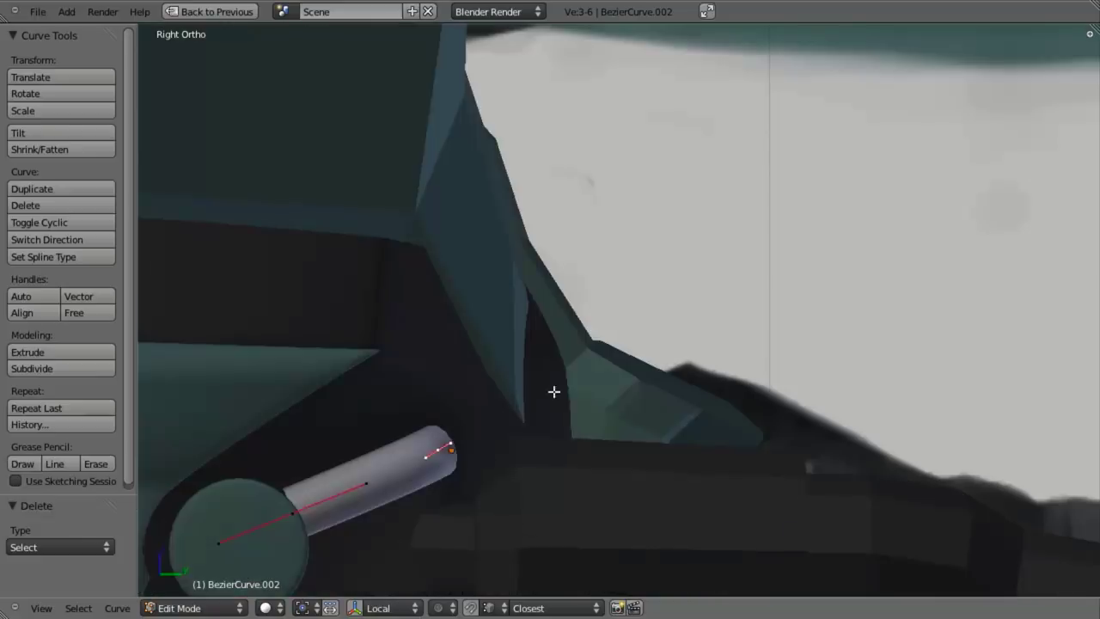
pyautogui.moveTo(559, 400); pyautogui.dragTo(491, 335, button='middle')
pyautogui.press('s')
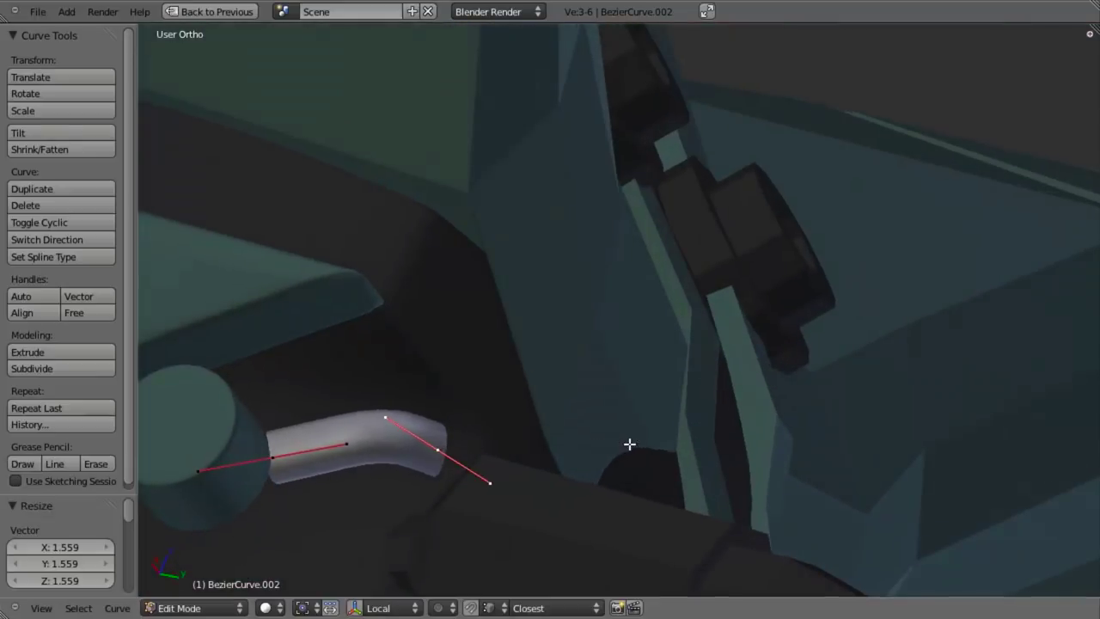
pyautogui.click(629, 444)
pyautogui.press('KP_3')
pyautogui.press('z')
pyautogui.press('g')
pyautogui.click(704, 415)
# Extrude a new control point from the pipe's far end, about -0.297 along X toward the body's centre
pyautogui.press('z')
pyautogui.moveTo(704, 415)
pyautogui.mouseDown(button='middle')
pyautogui.moveTo(650, 418)
pyautogui.moveTo(621, 335)
pyautogui.moveTo(627, 373)
pyautogui.moveTo(592, 321)
pyautogui.mouseUp(button='middle')
pyautogui.press('z')
pyautogui.press('e')
pyautogui.press('x')
pyautogui.click(718, 436)
# Move the new end point about 0.086 in Y and 0.052 in Z, and fine-tune it by -0.005 and -0.004
pyautogui.press('KP_3')
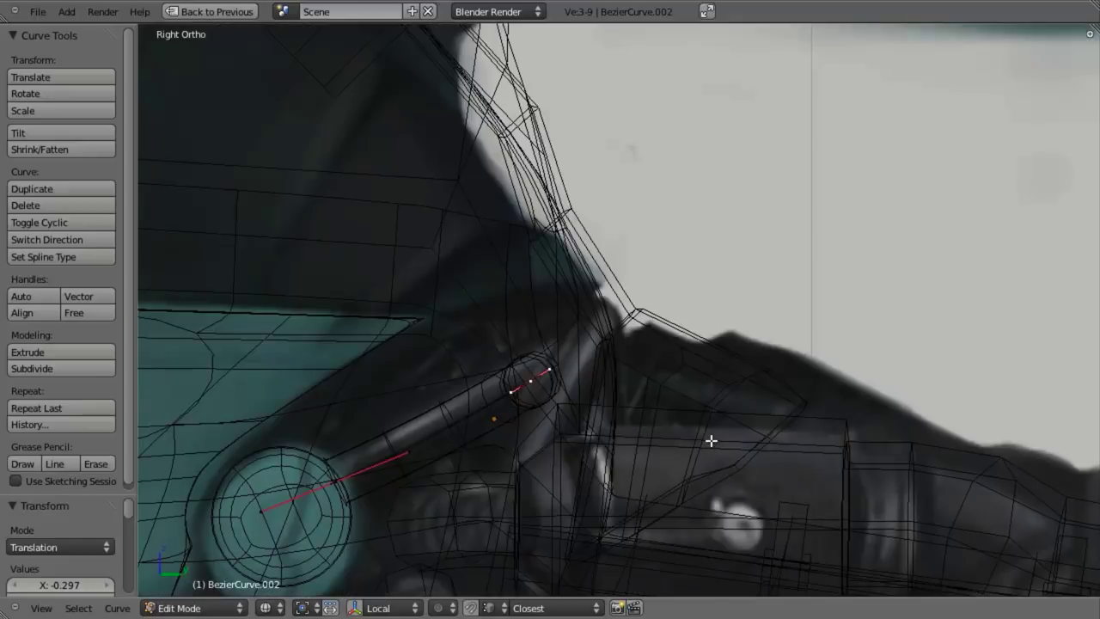
pyautogui.press('g')
pyautogui.click(697, 383)
pyautogui.press('z')
pyautogui.press('g')
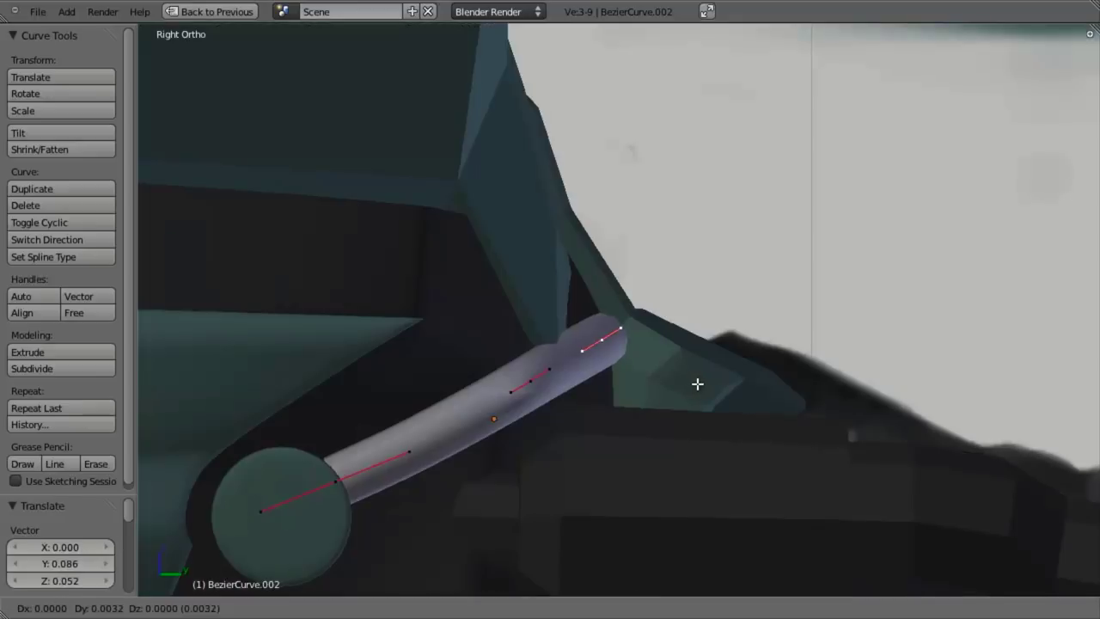
pyautogui.click(693, 387)
# Extrude another control point from the pipe's inner end, about -0.205 along X to the body's centre
pyautogui.moveTo(705, 341); pyautogui.dragTo(683, 481, button='middle')
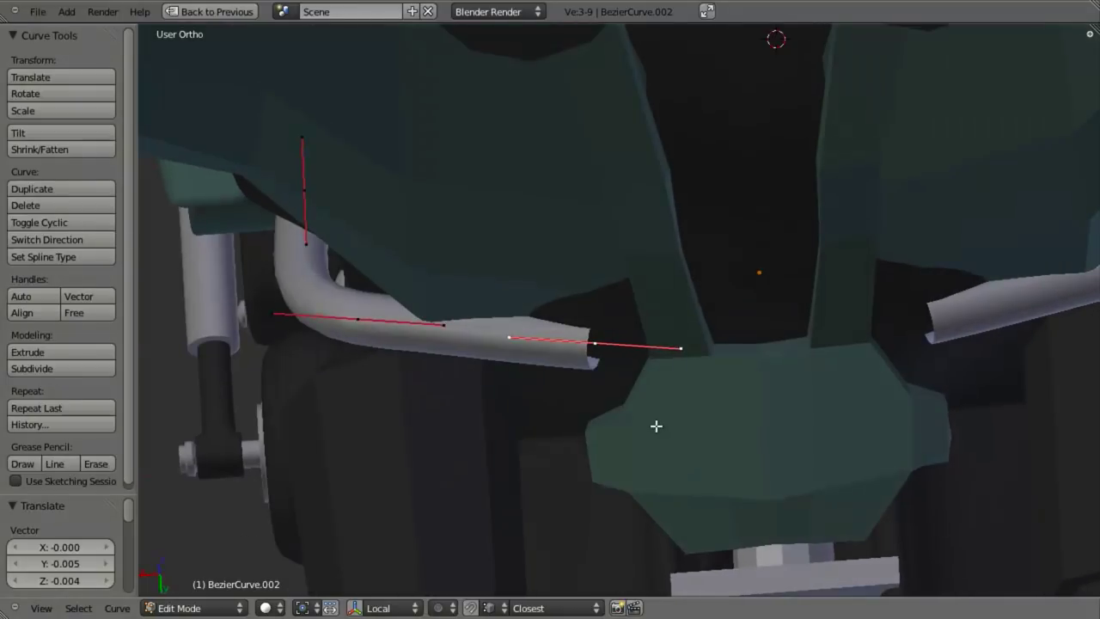
pyautogui.press('KP_3')
pyautogui.moveTo(678, 403); pyautogui.dragTo(609, 430, button='middle')
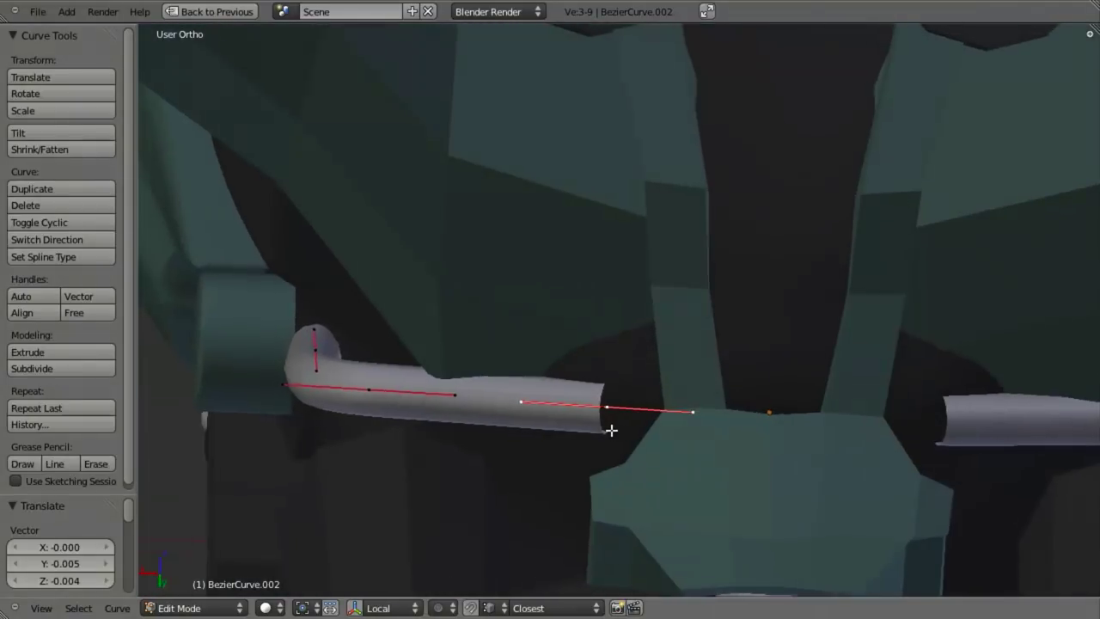
pyautogui.press('e')
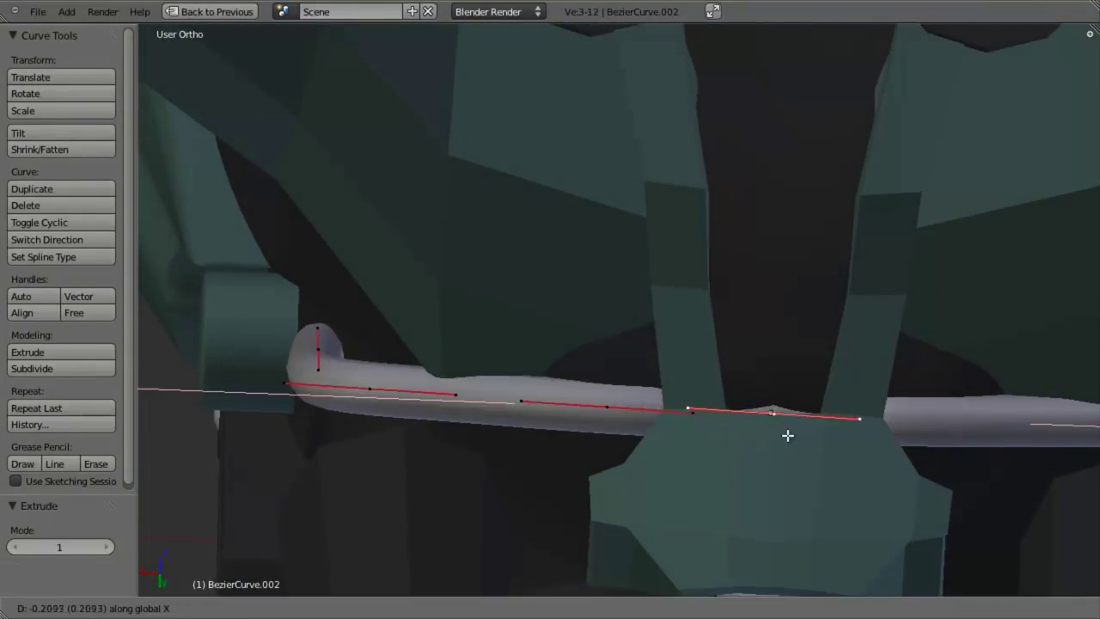
pyautogui.click(774, 433)
# Enable clipping on the curve's Mirror modifier and move the new end point about -0.013 along X
pyautogui.hotkey('ctrl', 'Up')
pyautogui.click(993, 180)
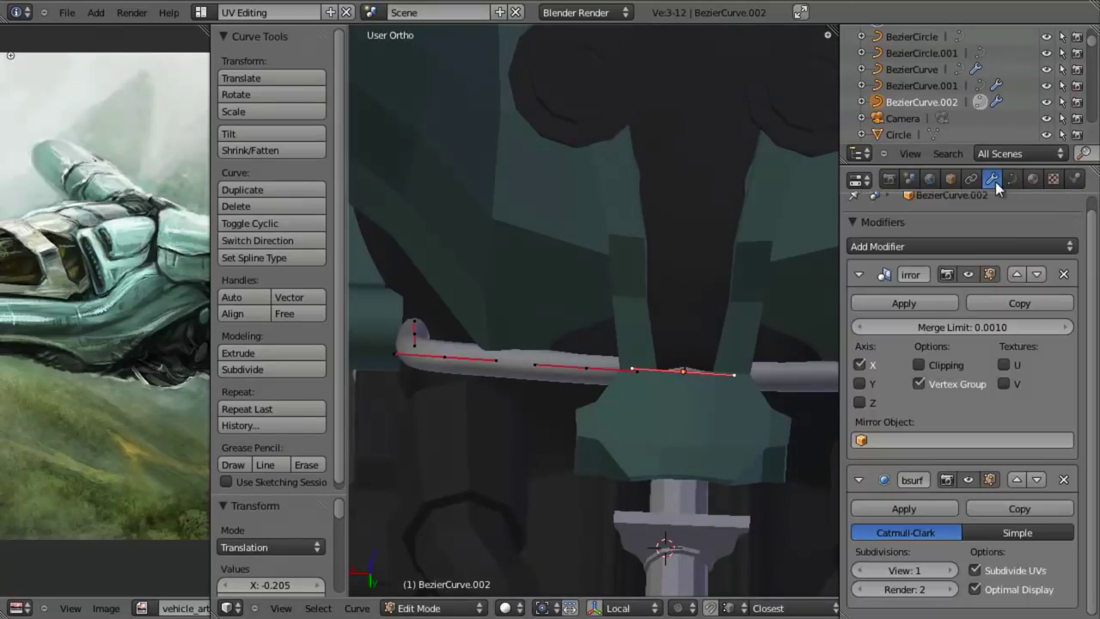
pyautogui.click(936, 364)
pyautogui.keyDown('shift'); pyautogui.moveTo(728, 403); pyautogui.dragTo(596, 383, button='middle'); pyautogui.keyUp('shift')
pyautogui.scroll(3, 595, 384)
pyautogui.press('g')
pyautogui.press('x')
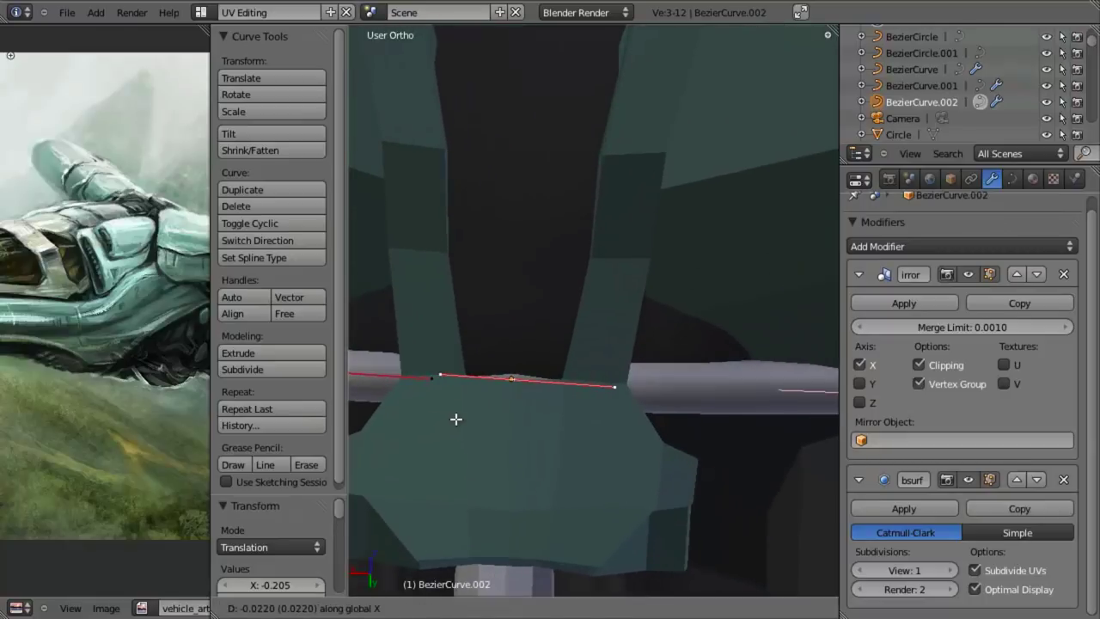
pyautogui.click(473, 425)
# Rotate the pipe's central end point by about -7.46°, and by another -4.48°, to follow the bend
pyautogui.press('z')
pyautogui.keyDown('shift'); pyautogui.moveTo(473, 424); pyautogui.dragTo(547, 376, button='middle'); pyautogui.keyUp('shift')
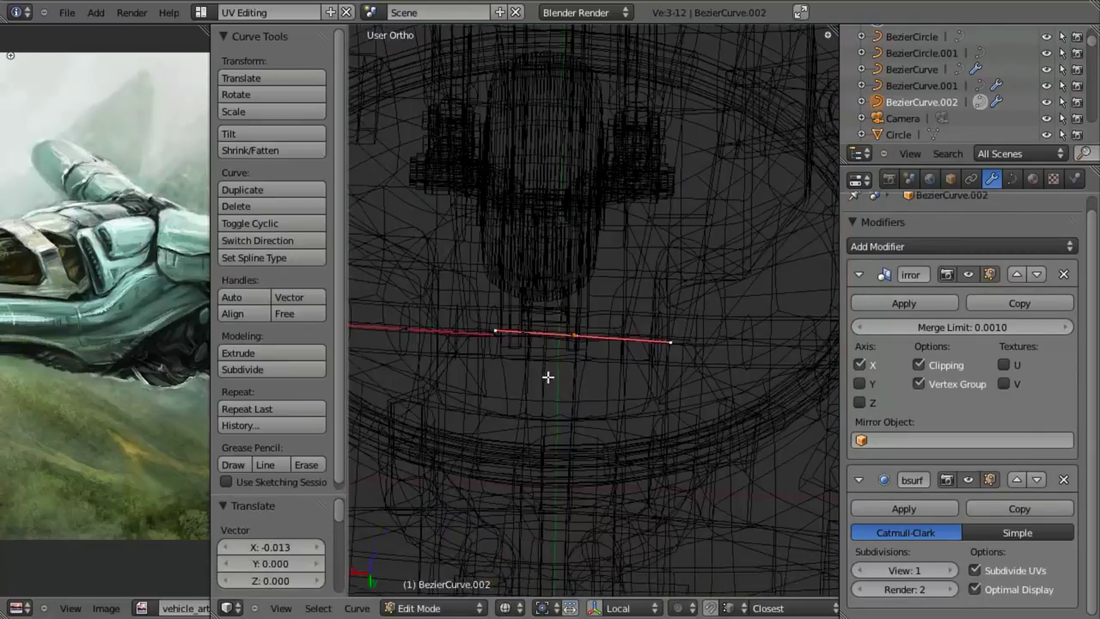
pyautogui.press('r')
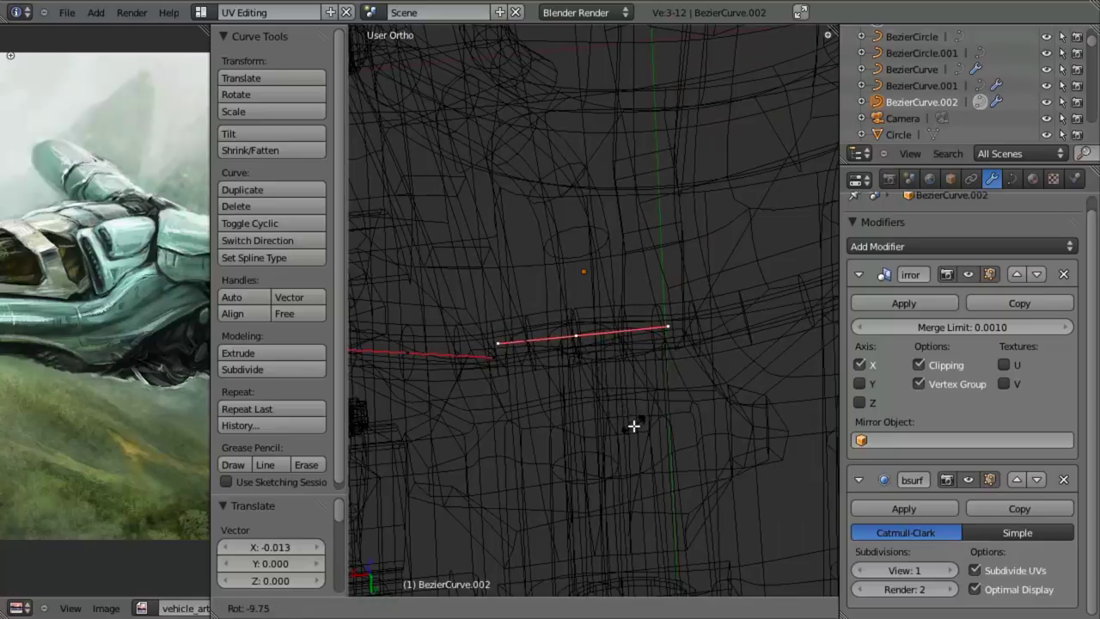
pyautogui.click(633, 432)
pyautogui.moveTo(633, 432); pyautogui.dragTo(716, 405, button='middle')
pyautogui.scroll(3, 638, 429)
pyautogui.press('g')
pyautogui.rightClick(615, 429)
pyautogui.press('r')
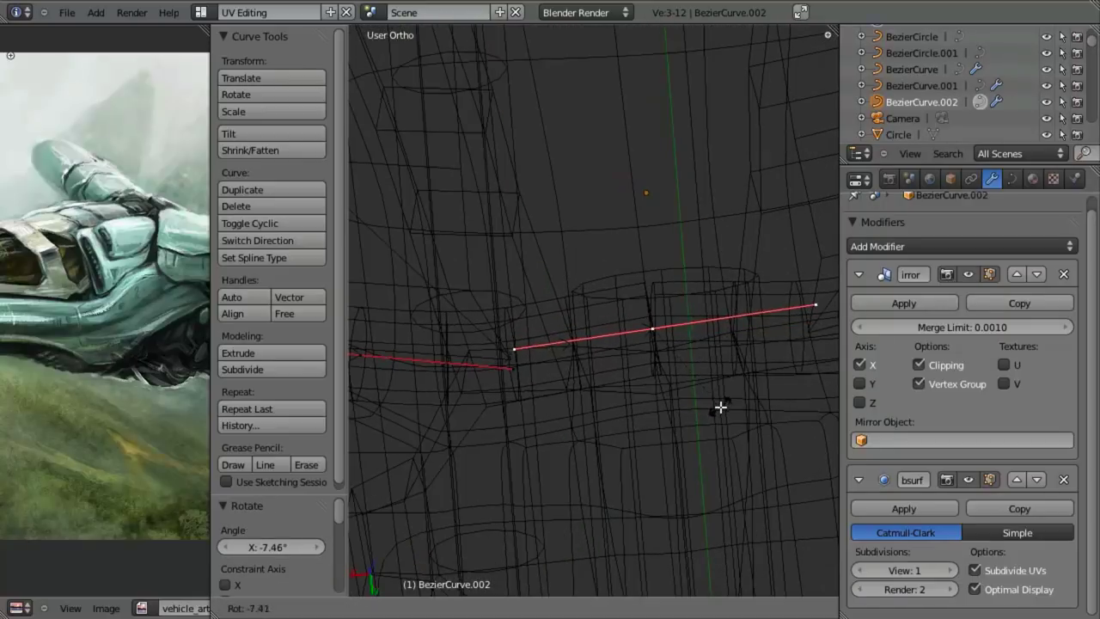
pyautogui.click(719, 416)
# Move the central end point 0.019 along Y, and by a further 0.038 in Y and 0.033 in Z
pyautogui.press('g')
pyautogui.press('y')
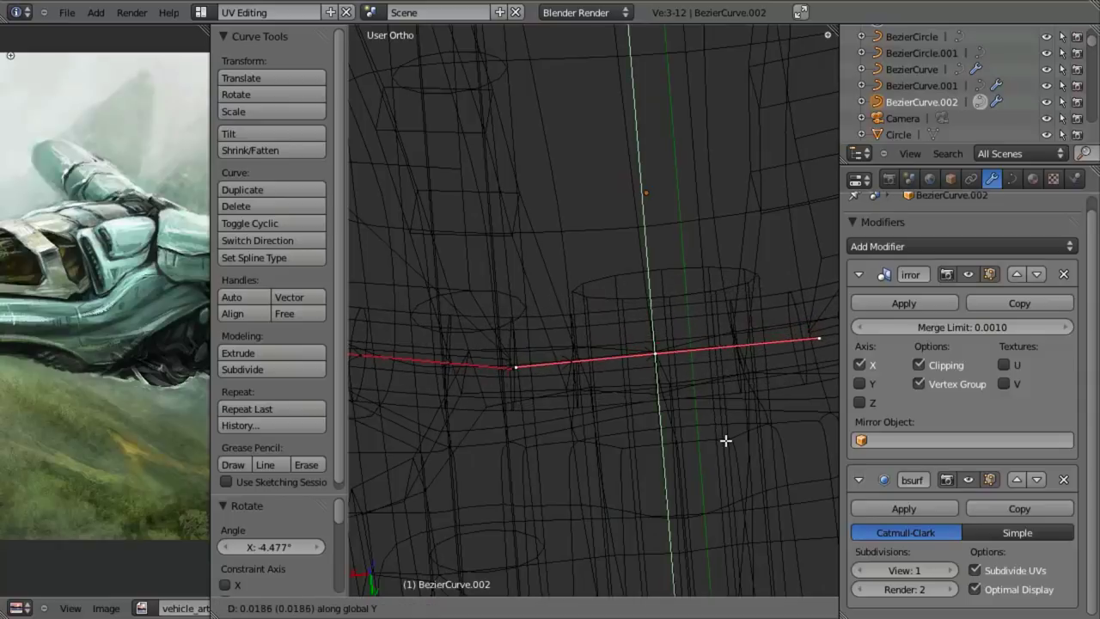
pyautogui.click(726, 439)
pyautogui.moveTo(679, 429); pyautogui.dragTo(696, 364, button='middle')
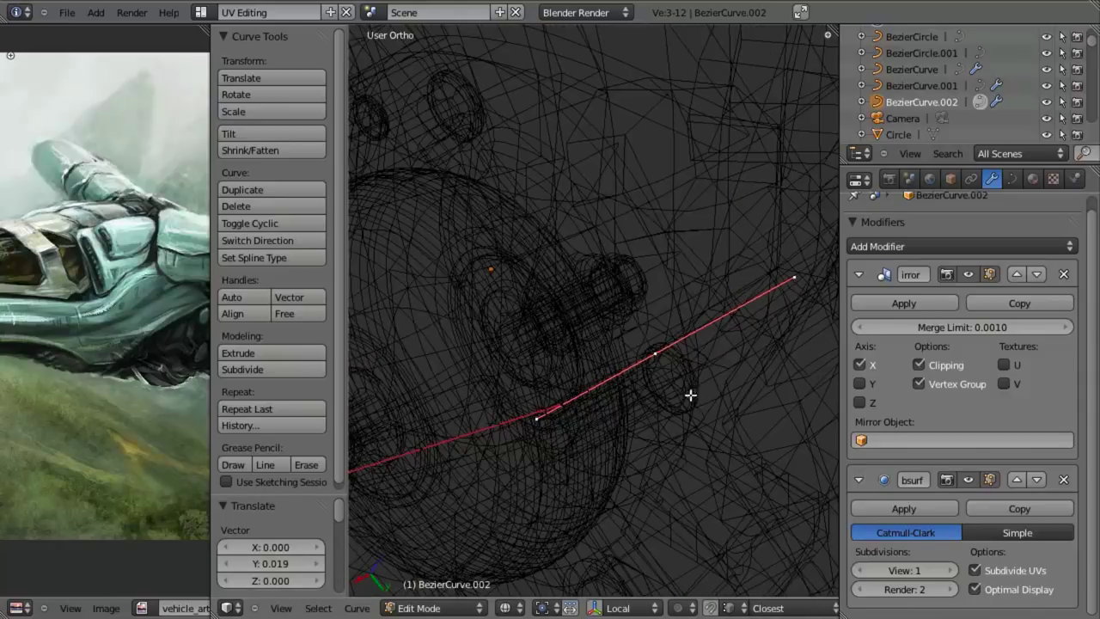
pyautogui.press('KP_3')
pyautogui.press('z')
pyautogui.press('g')
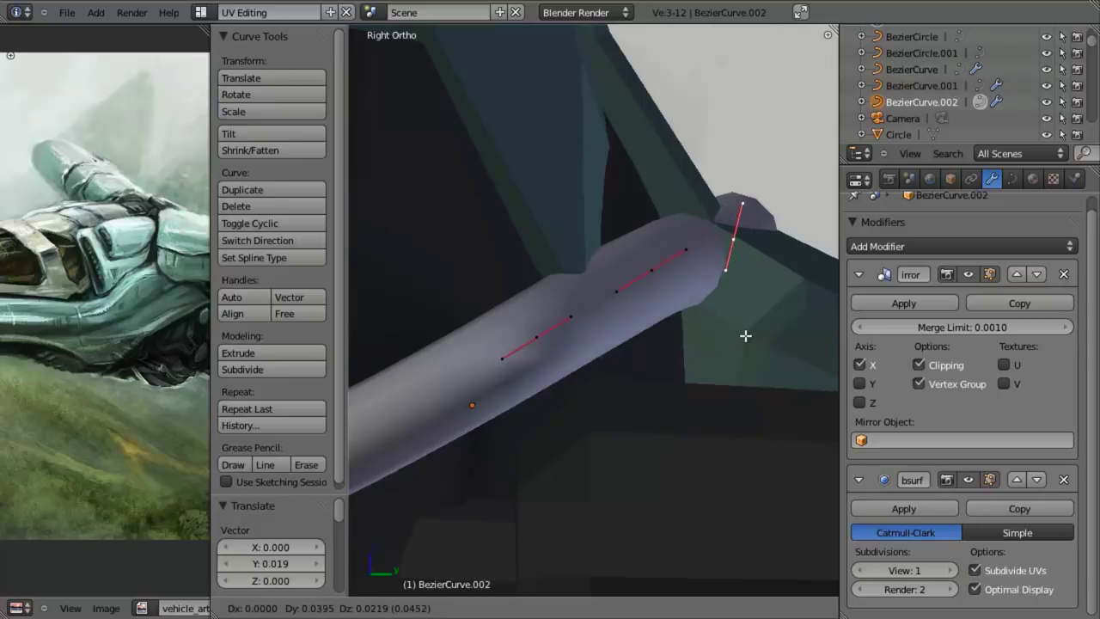
pyautogui.click(741, 322)
# Rotate the central end point by about 34° in side view and reposition it along the reference pipe
pyautogui.press('z')
pyautogui.keyDown('shift'); pyautogui.moveTo(737, 320); pyautogui.dragTo(704, 323, button='middle'); pyautogui.keyUp('shift')
pyautogui.press('r')
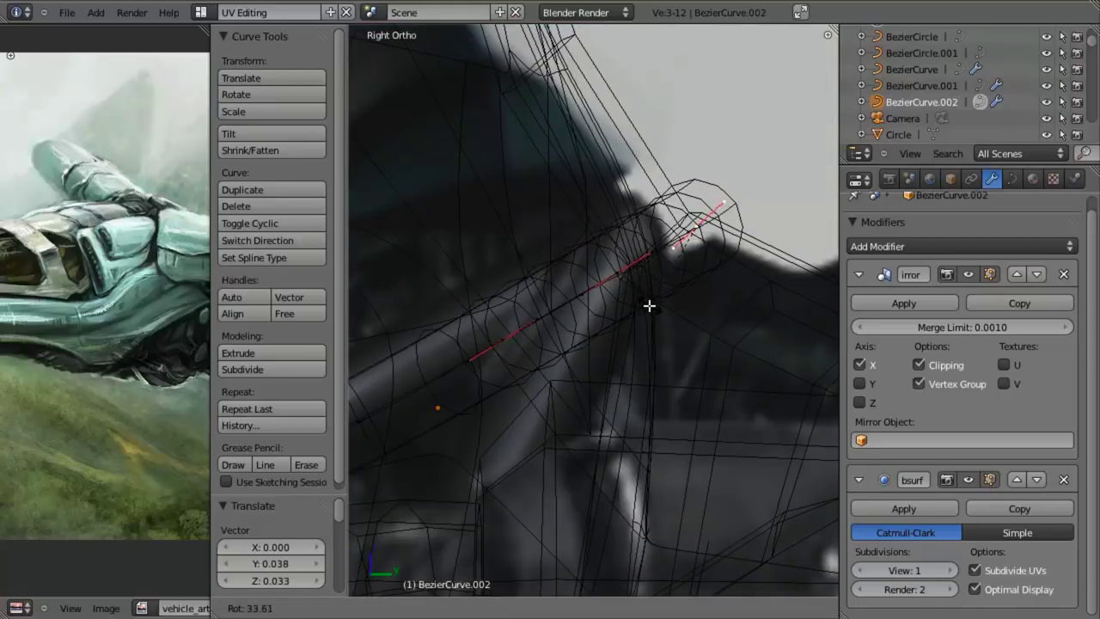
pyautogui.click(649, 305)
pyautogui.press('z')
pyautogui.press('g')
pyautogui.click(710, 318)
# Move the central end point about -0.019 in Y and -0.004 in Z
pyautogui.press('z')
pyautogui.scroll(-2, 678, 384)
pyautogui.scroll(2, 693, 355)
pyautogui.press('g')
pyautogui.click(664, 360)
pyautogui.press('z')
# Nudge the central end point about 0.006 in Y and 0.002 in Z in side view
pyautogui.moveTo(665, 360); pyautogui.dragTo(597, 348, button='middle')
pyautogui.press('KP_3')
pyautogui.press('z')
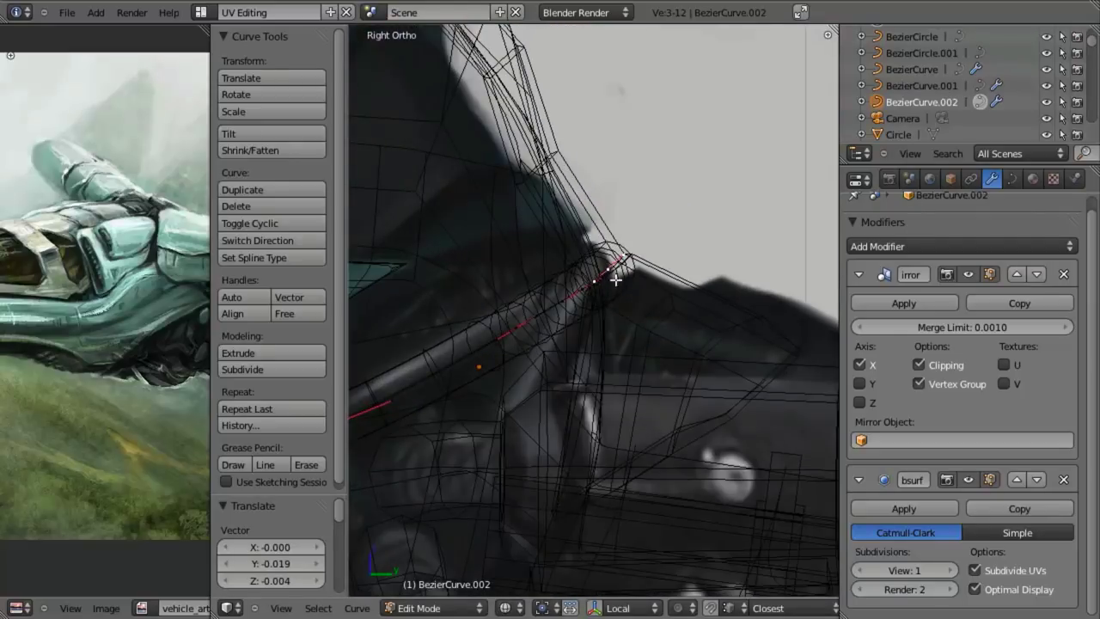
pyautogui.press('z')
pyautogui.press('g')
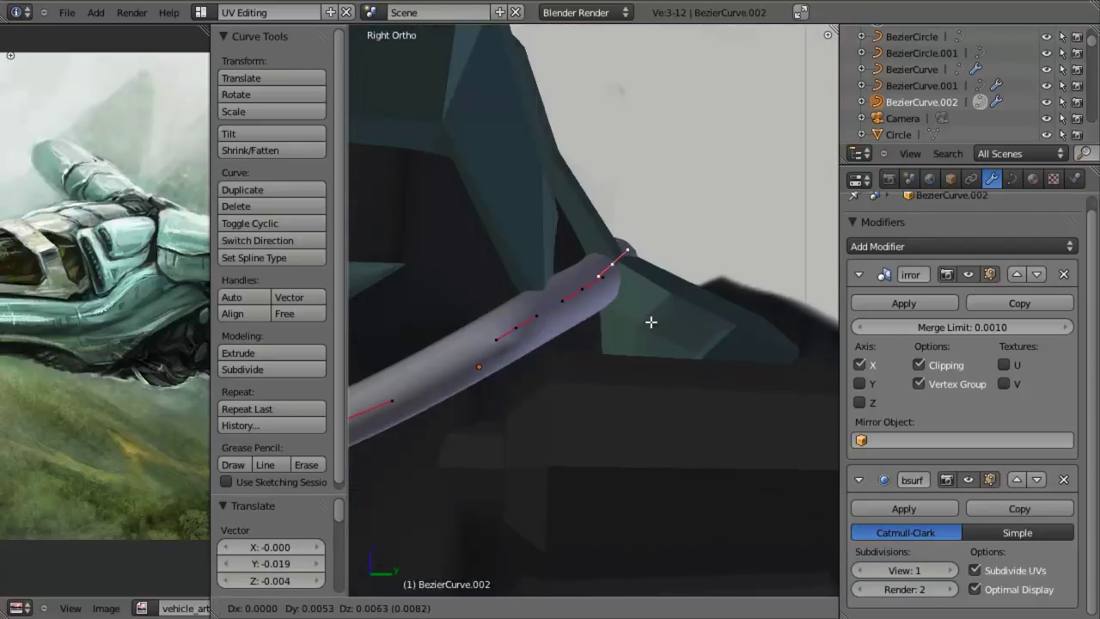
pyautogui.click(651, 322)
# Scale the central end point's handles and move the point about 0.005 in Y and -0.003 in Z
pyautogui.press('s')
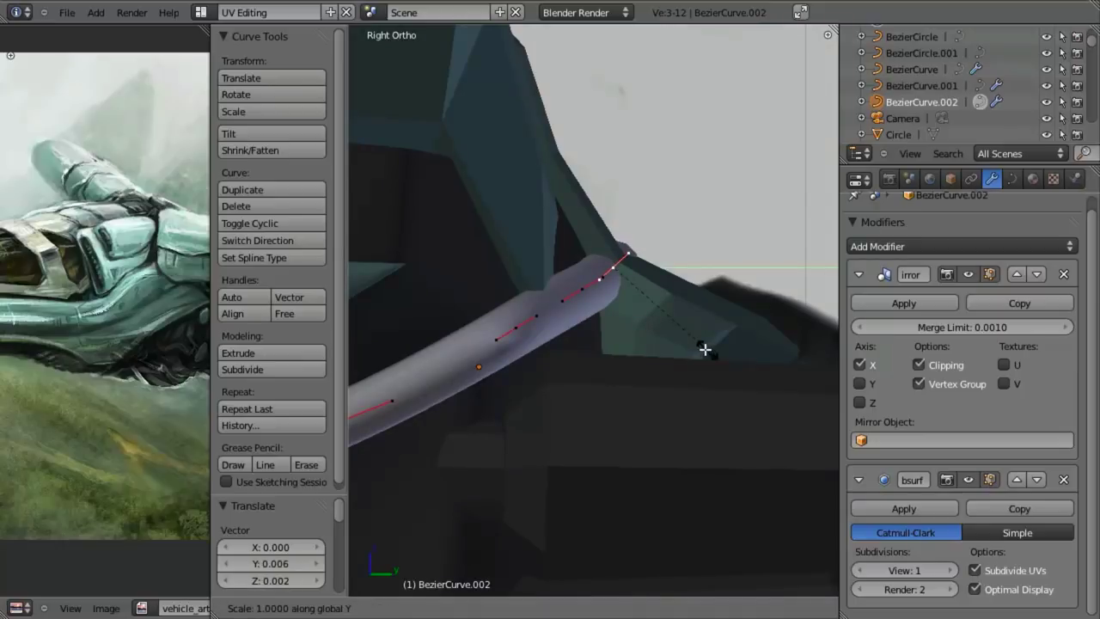
pyautogui.click(671, 335)
pyautogui.press('s')
pyautogui.click(643, 315)
pyautogui.press('z')
pyautogui.press('g')
pyautogui.click(655, 327)
pyautogui.press('z')
pyautogui.moveTo(608, 351)
pyautogui.keyDown('shift'); pyautogui.mouseDown(button='middle')
pyautogui.moveTo(674, 326)
pyautogui.moveTo(633, 341)
pyautogui.moveTo(633, 304)
pyautogui.moveTo(575, 297)
pyautogui.moveTo(594, 336)
pyautogui.moveTo(612, 291)
pyautogui.moveTo(636, 375)
pyautogui.moveTo(590, 385)
pyautogui.mouseUp(button='middle'); pyautogui.keyUp('shift')
pyautogui.press('z')
pyautogui.press('g')
pyautogui.press('x')
pyautogui.rightClick(651, 373)
pyautogui.press('z')
pyautogui.press('z')
pyautogui.press('r')
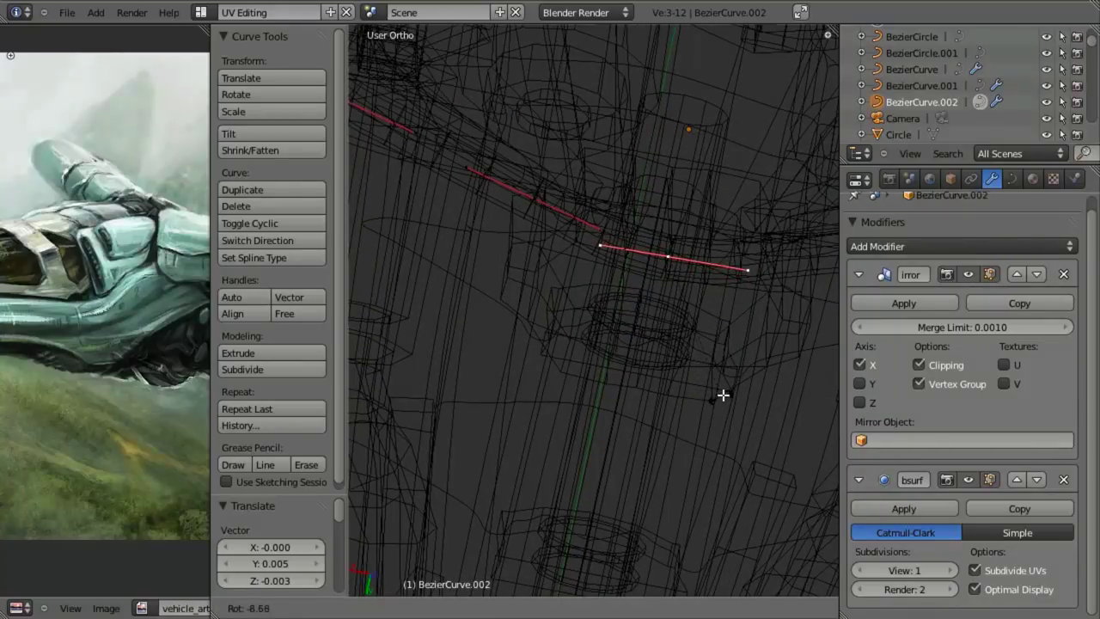
pyautogui.rightClick(724, 392)
pyautogui.moveTo(665, 320); pyautogui.dragTo(658, 368, button='middle')
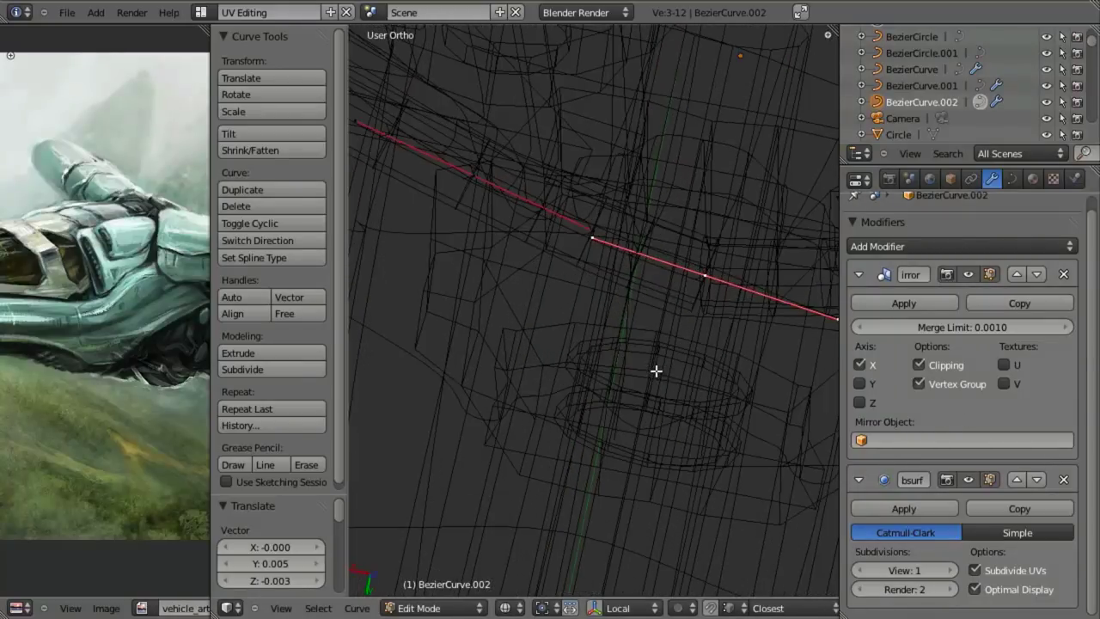
pyautogui.press('g')
pyautogui.press('x')
pyautogui.press('Escape')
pyautogui.press('r')
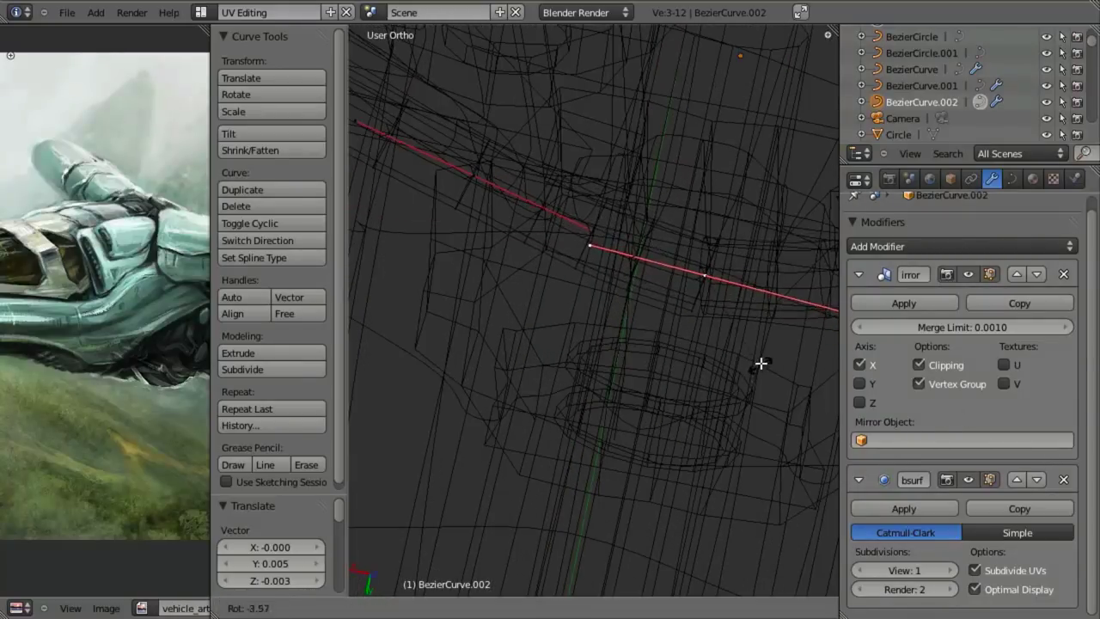
pyautogui.click(586, 279)
pyautogui.press('a')
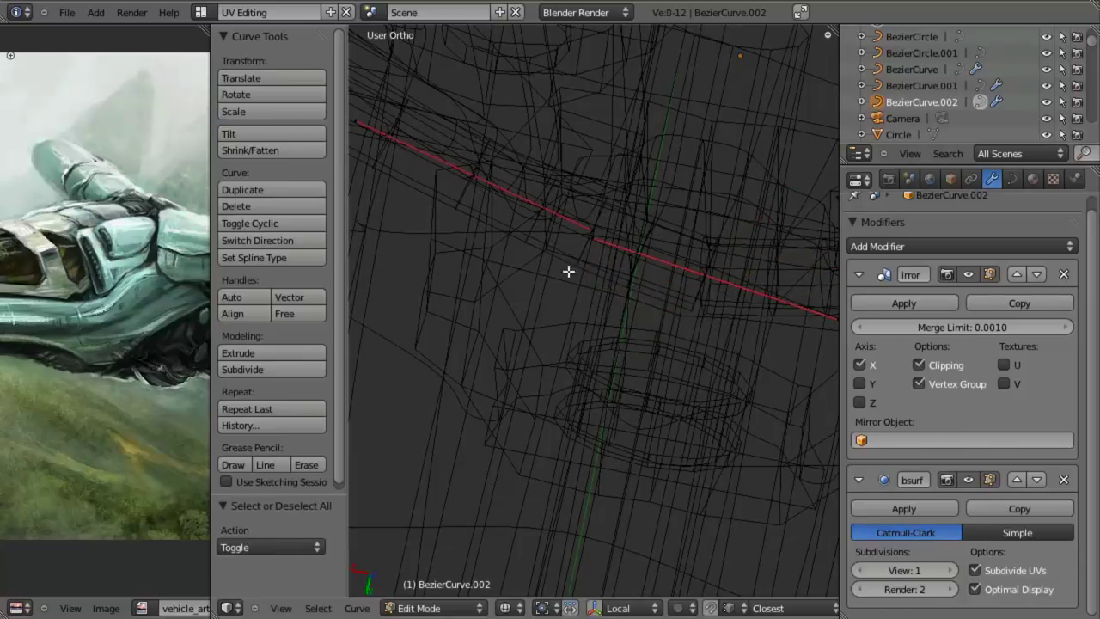
pyautogui.press('g')
pyautogui.rightClick(579, 280)
# Select the pipe's central end point and move it about -0.029 in Y and -0.013 in Z
pyautogui.rightClick(707, 282)
pyautogui.moveTo(702, 322); pyautogui.dragTo(737, 383, button='middle')
pyautogui.press('r')
pyautogui.press('z')
pyautogui.press('KP_3')
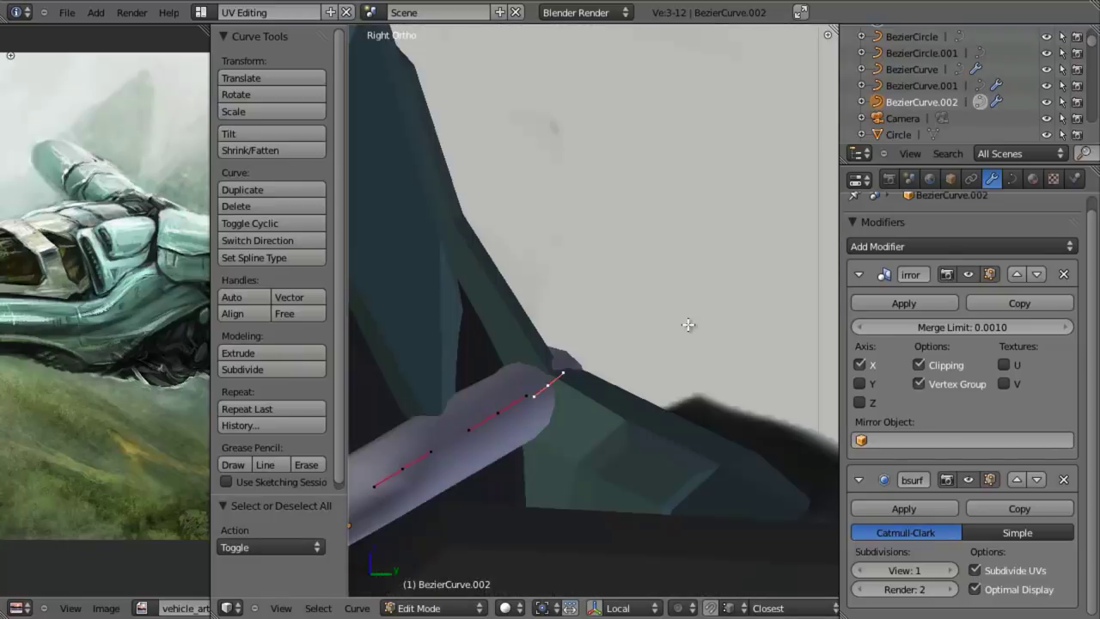
pyautogui.press('g')
pyautogui.click(640, 307)
pyautogui.moveTo(640, 307); pyautogui.dragTo(518, 337, button='middle')
pyautogui.moveTo(642, 312)
pyautogui.mouseDown(button='middle')
pyautogui.moveTo(645, 421)
pyautogui.moveTo(598, 415)
pyautogui.moveTo(592, 373)
pyautogui.moveTo(583, 418)
pyautogui.mouseUp(button='middle')
pyautogui.press('z')
pyautogui.press('z')
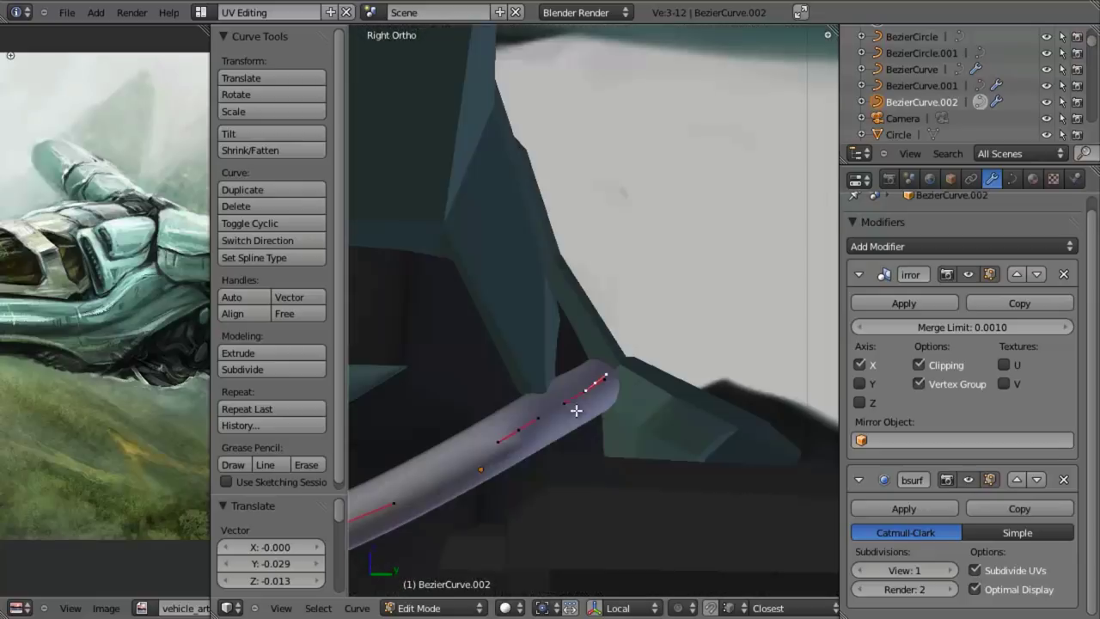
# Move the pipe's corner control point near the body about -0.008 in Y and -0.004 in Z
pyautogui.press('KP_3')
pyautogui.press('a')
pyautogui.press('g')
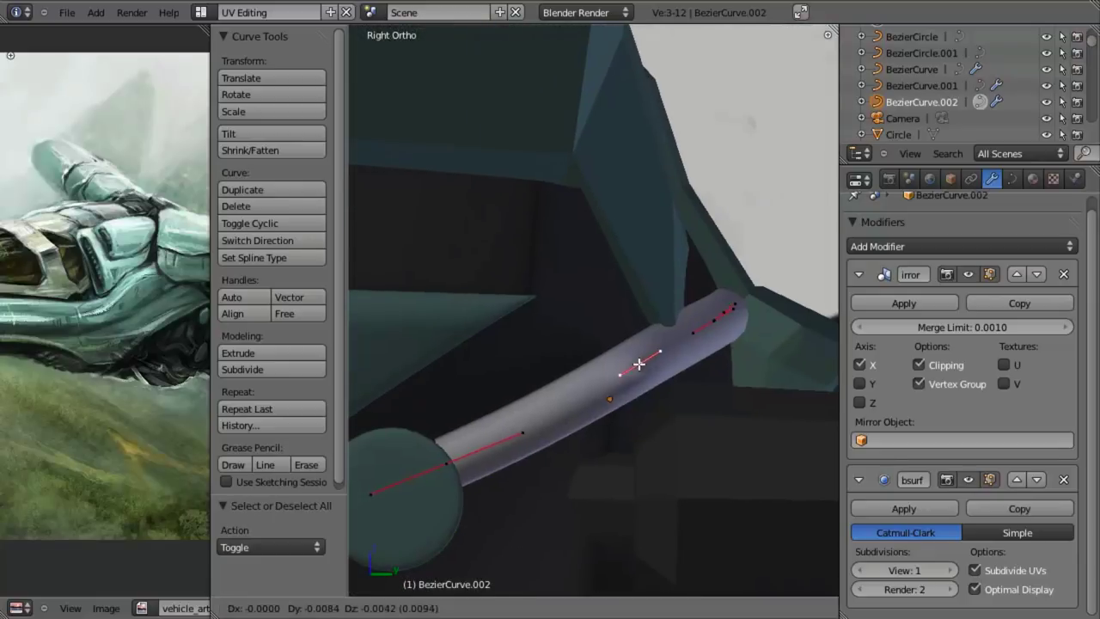
pyautogui.click(639, 364)
# Rotate the selected control point and move it about 0.014 in X, -0.009 in Y and -0.005 in Z
pyautogui.moveTo(639, 363)
pyautogui.mouseDown(button='middle')
pyautogui.moveTo(570, 300)
pyautogui.moveTo(445, 353)
pyautogui.moveTo(525, 341)
pyautogui.moveTo(601, 282)
pyautogui.moveTo(616, 358)
pyautogui.moveTo(613, 305)
pyautogui.moveTo(635, 322)
pyautogui.moveTo(643, 289)
pyautogui.moveTo(727, 366)
pyautogui.mouseUp(button='middle')
pyautogui.press('z')
pyautogui.press('r')
pyautogui.click(726, 378)
pyautogui.press('g')
pyautogui.click(716, 380)
# Select all of the pipe's control points and duplicate them in place
pyautogui.press('KP_3')
pyautogui.press('z')
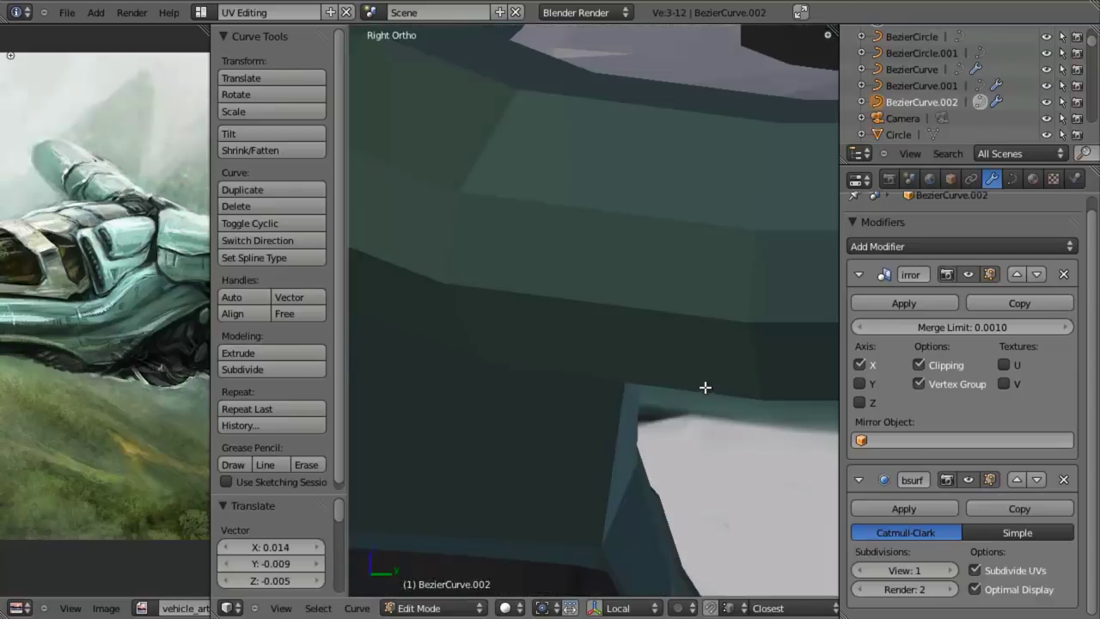
pyautogui.press('KP_Decimal')
pyautogui.press('z')
pyautogui.press('a')
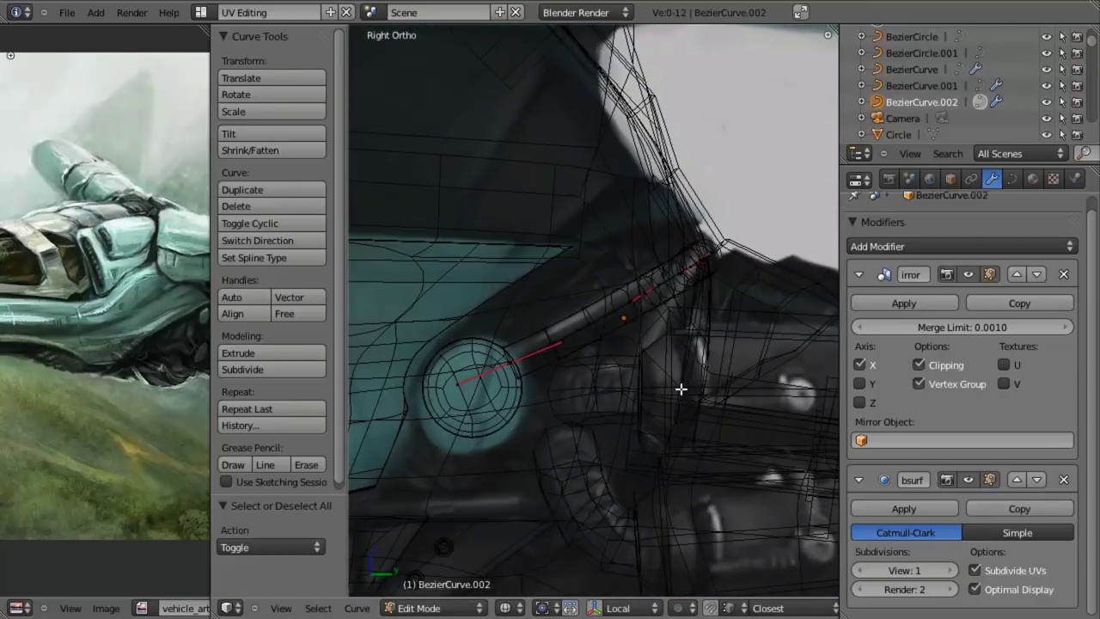
pyautogui.press('z')
pyautogui.press('KP_Decimal')
pyautogui.hotkey('shift', 'd')
pyautogui.rightClick(727, 401)
pyautogui.press('z')
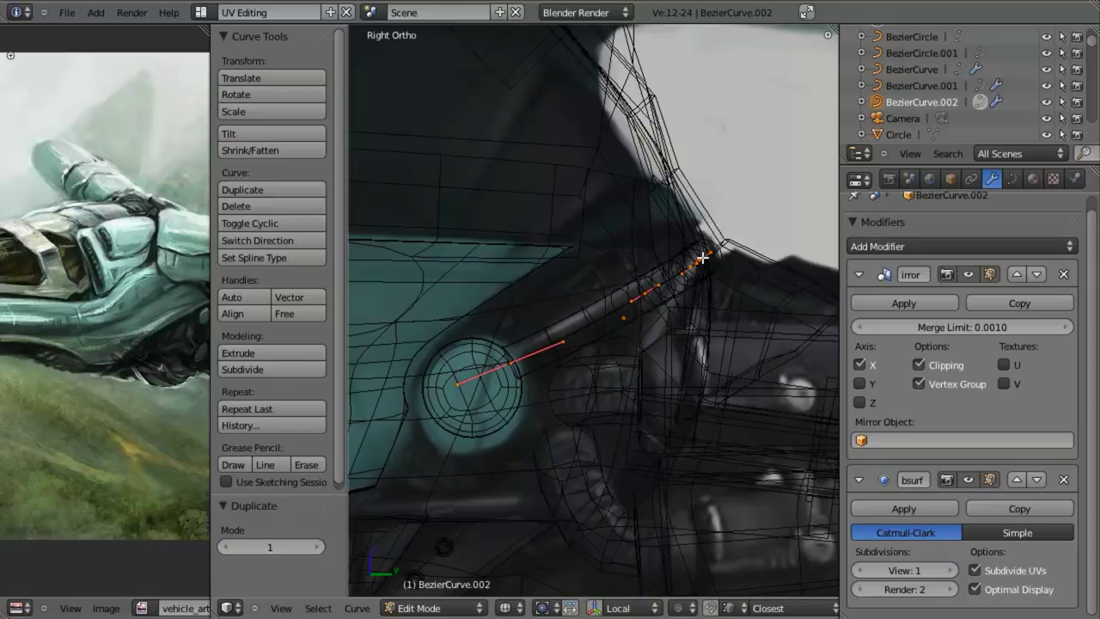
# Rotate the duplicated pipe downward around the 3D cursor at its upper end, towards the lower reference pipe
pyautogui.scroll(3, 724, 336)
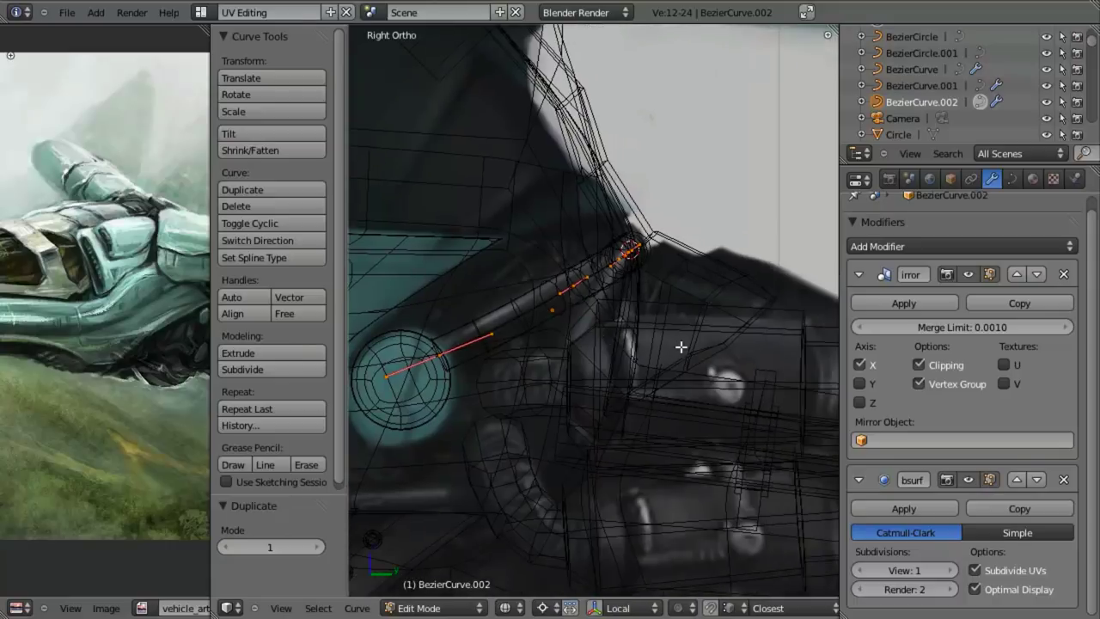
pyautogui.press('r')
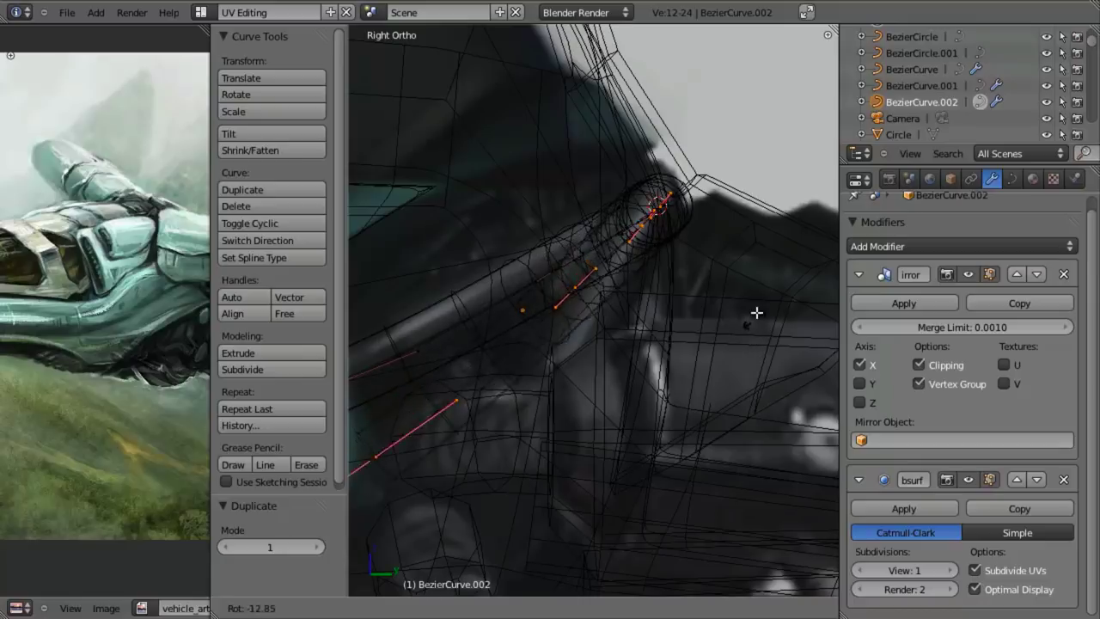
pyautogui.click(757, 299)
pyautogui.press('z')
# Delete the duplicated pipe's control point at the body's centre
pyautogui.moveTo(756, 300); pyautogui.dragTo(657, 301, button='middle')
pyautogui.press('z')
pyautogui.scroll(-3, 640, 328)
pyautogui.press('b')
pyautogui.moveTo(698, 245); pyautogui.dragTo(390, 547, button='middle')
pyautogui.press('x')
pyautogui.click(653, 356)
pyautogui.press('z')
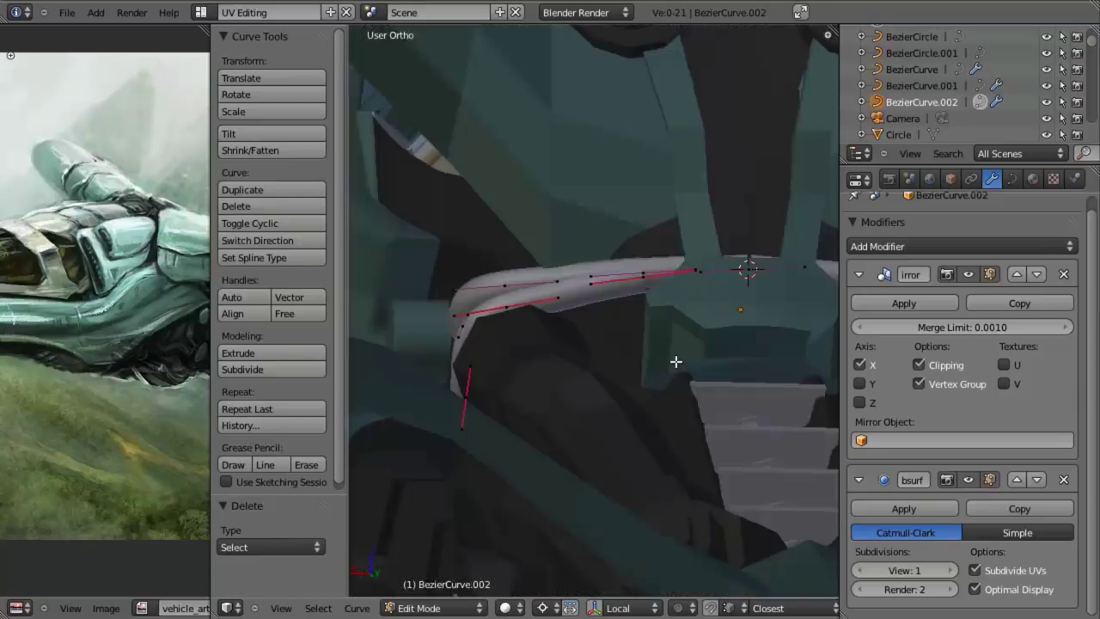
# Move the duplicate's new inner end point -0.009 in Y and 0.009 in Z, and by another -0.005 and -0.004
pyautogui.scroll(3, 676, 362)
pyautogui.moveTo(678, 268); pyautogui.dragTo(714, 368, button='middle')
pyautogui.press('g')
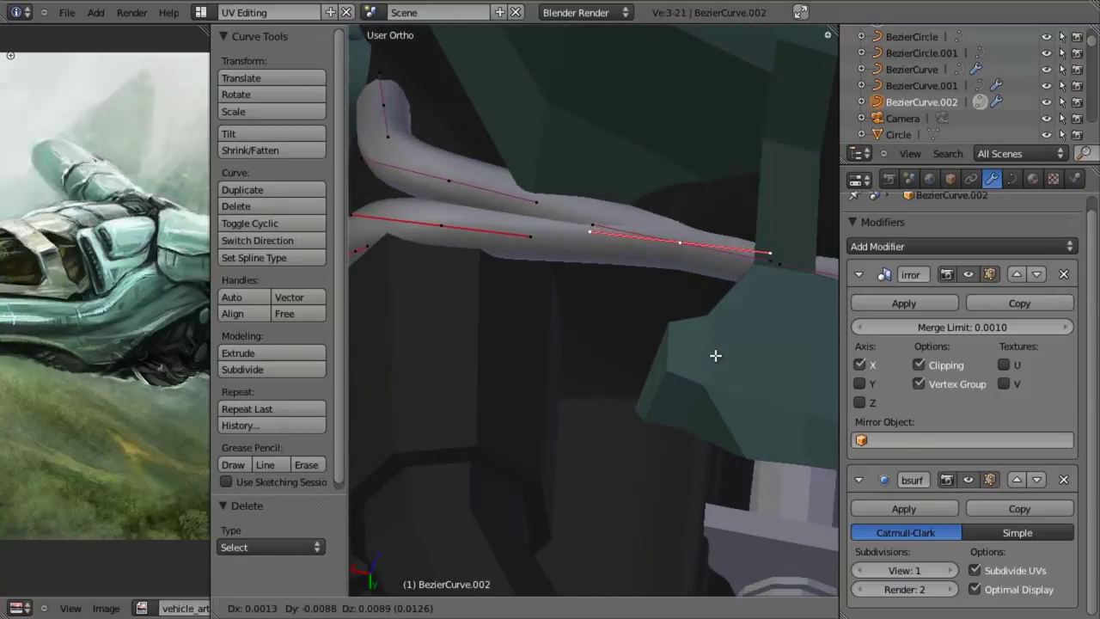
pyautogui.click(715, 355)
pyautogui.press('KP_3')
pyautogui.press('g')
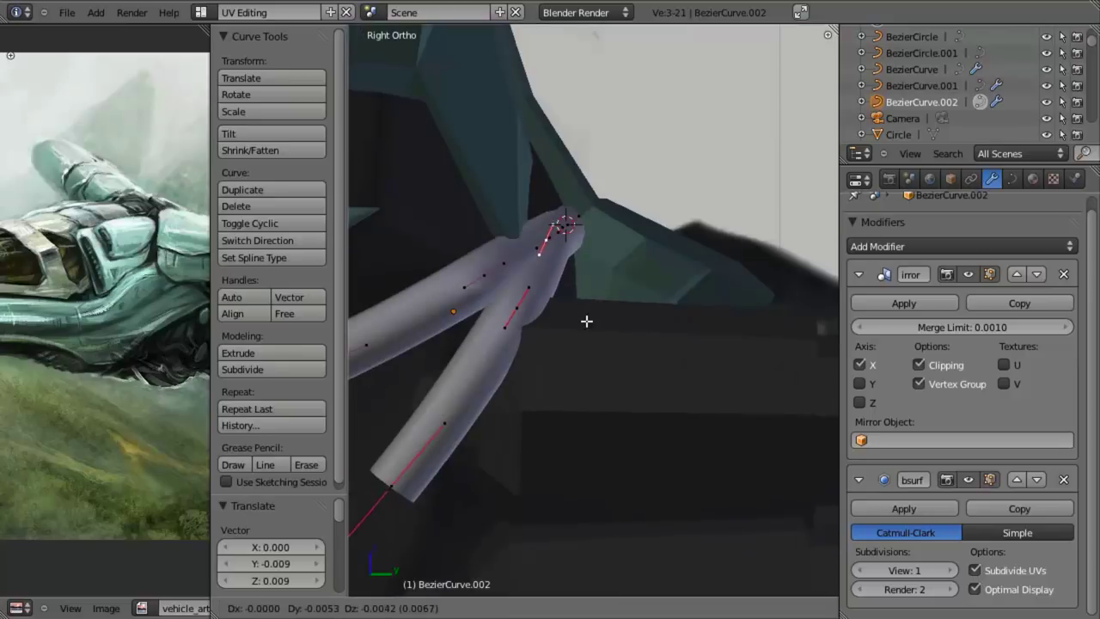
pyautogui.click(586, 324)
# Select the duplicated pipe's lower two control points and rotate them about -10° around the 3D cursor
pyautogui.press('Tab')
pyautogui.scroll(-3, 593, 389)
pyautogui.press('z')
pyautogui.scroll(4, 666, 378)
pyautogui.press('Tab')
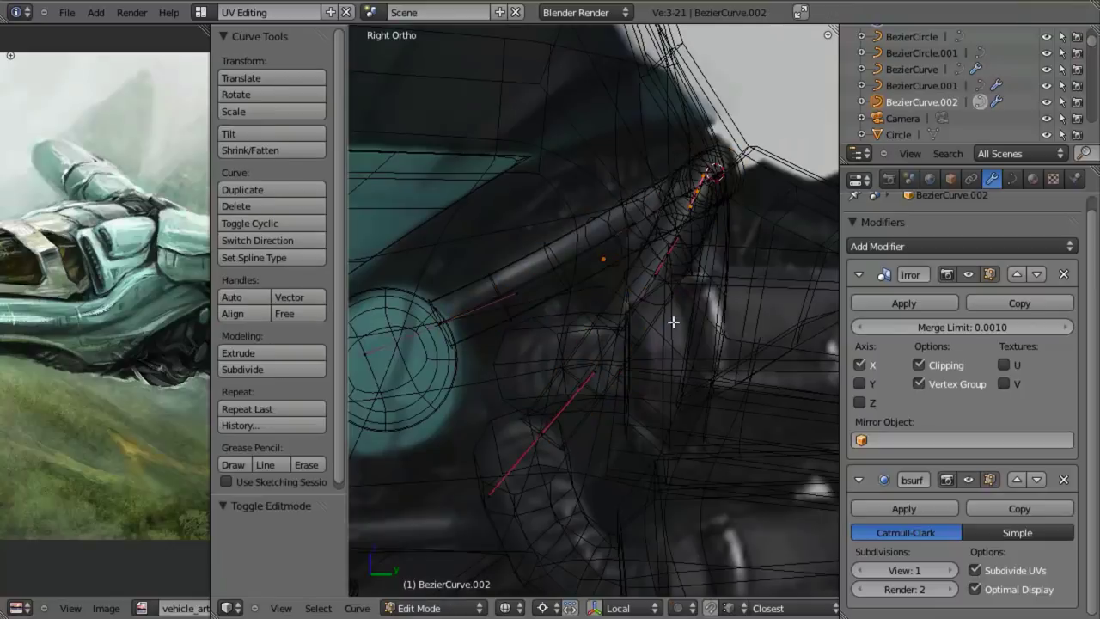
pyautogui.press('a')
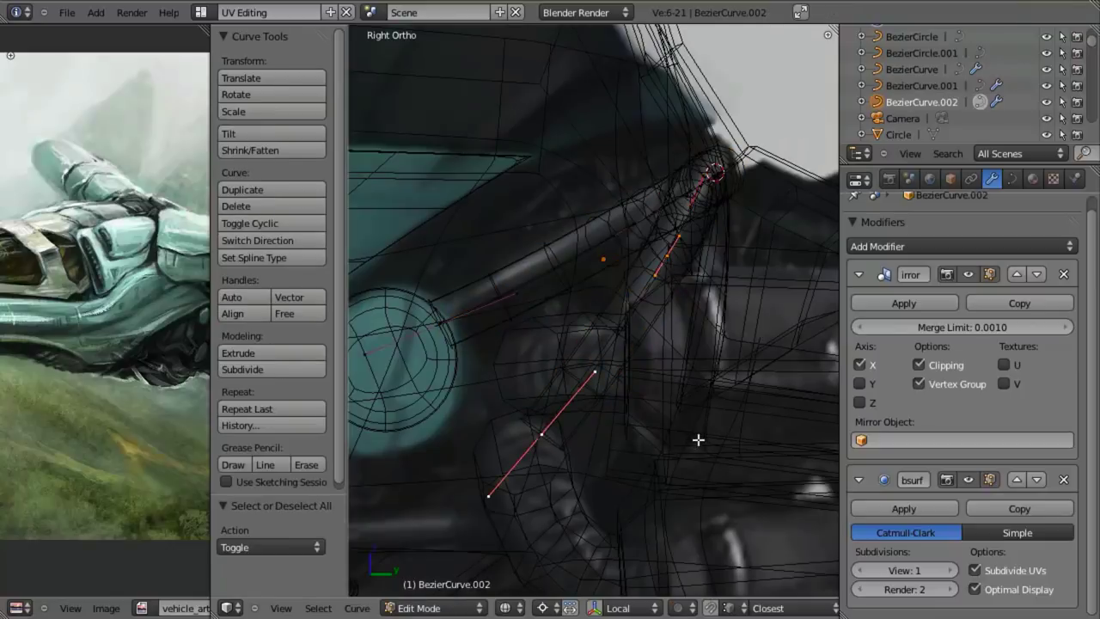
pyautogui.press('r')
pyautogui.click(751, 403)
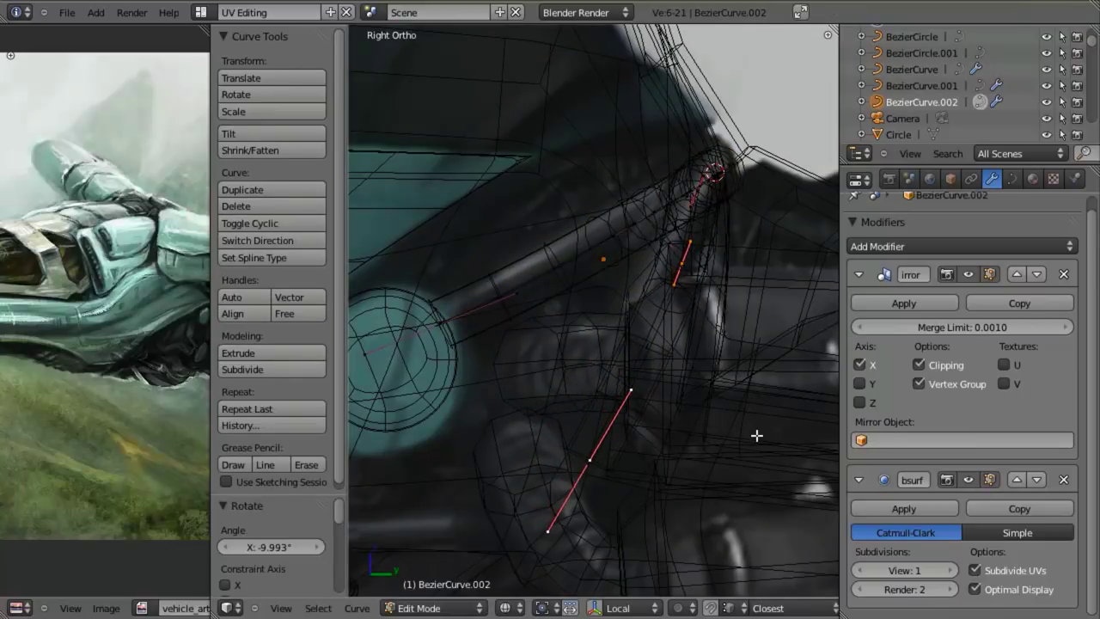
# Readjust the lower two points' rotation, ending with about 8.8°, and move them -0.015 in Y and 0.013 in Z
pyautogui.press('r')
pyautogui.click(786, 403)
pyautogui.press('r')
pyautogui.click(785, 431)
pyautogui.press('z')
pyautogui.press('g')
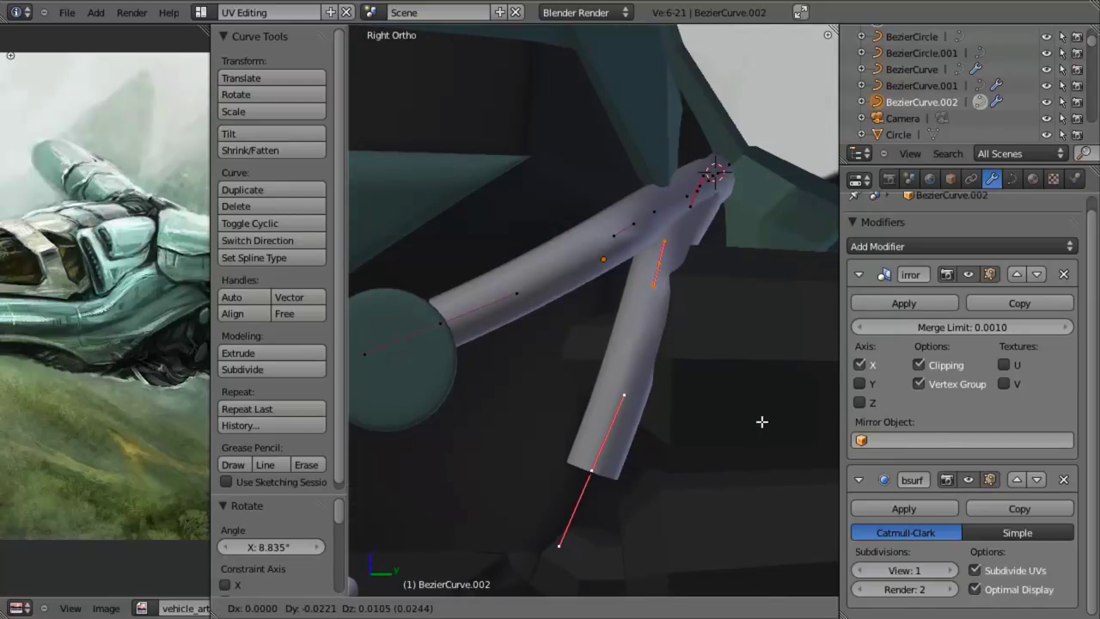
pyautogui.click(768, 420)
# Rotate the duplicated pipe's lower end point about -6° to follow the reference, and move it -0.008 in Y
pyautogui.press('z')
pyautogui.press('r')
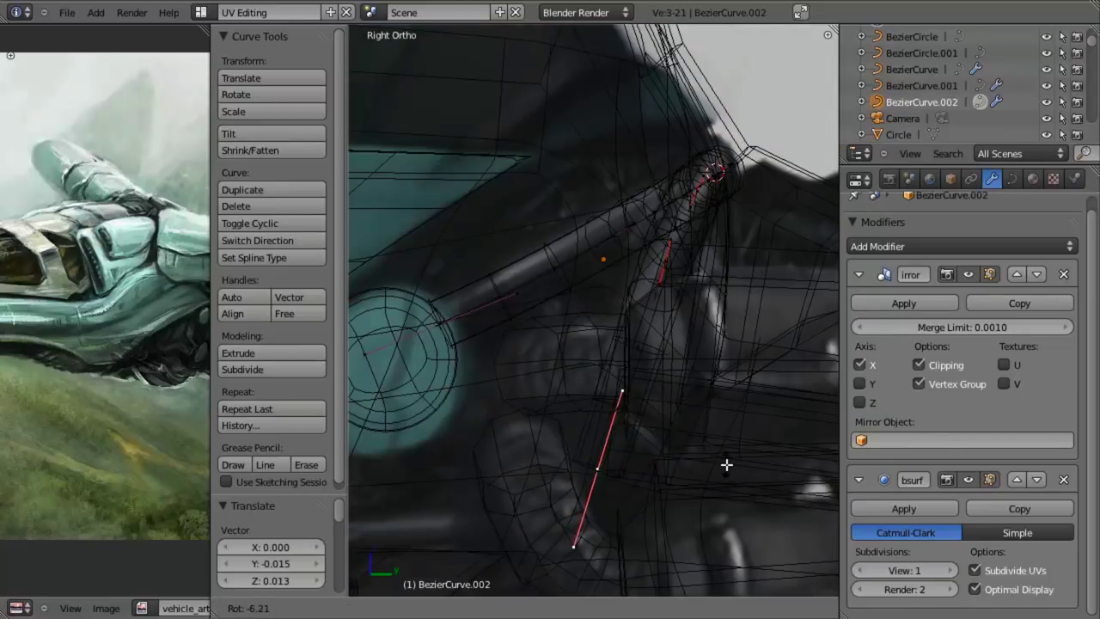
pyautogui.click(725, 467)
pyautogui.press('z')
pyautogui.press('g')
pyautogui.click(719, 467)
# Move the duplicated pipe's lower control points sideways along X, finishing with a shift of -0.040
pyautogui.moveTo(719, 467); pyautogui.dragTo(602, 344, button='middle')
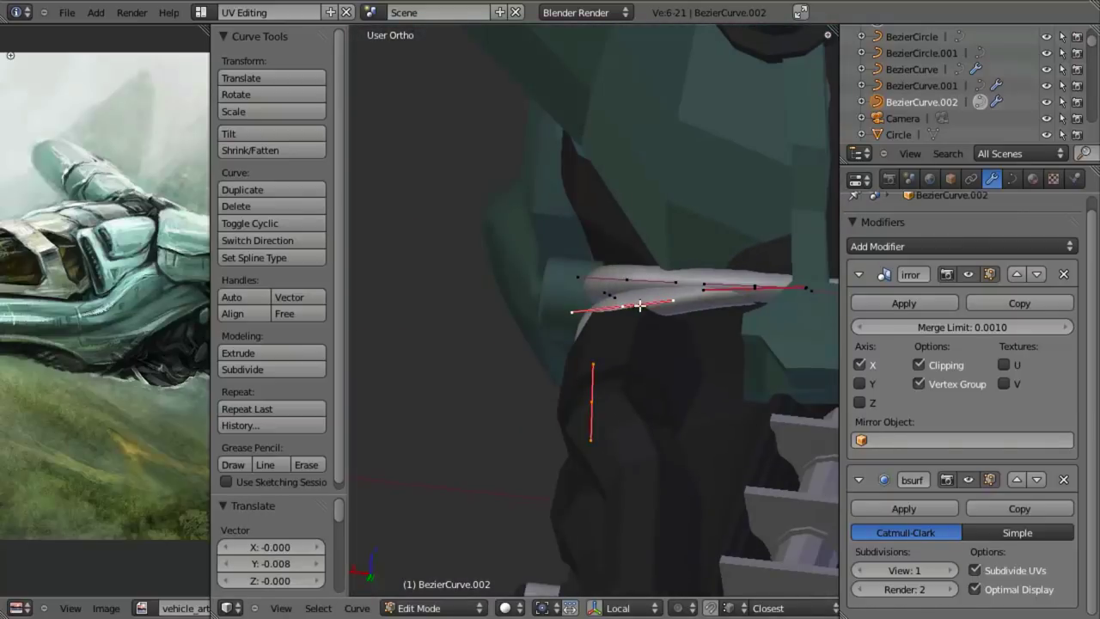
pyautogui.press('g')
pyautogui.press('x')
pyautogui.click(679, 311)
pyautogui.moveTo(680, 311); pyautogui.dragTo(624, 341, button='middle')
pyautogui.press('z')
pyautogui.press('z')
pyautogui.press('g')
pyautogui.press('x')
pyautogui.click(534, 341)
# Shift the pipe's selected lower points a further -0.018 along X against the dark body
pyautogui.press('KP_3')
pyautogui.press('z')
pyautogui.keyDown('shift'); pyautogui.moveTo(644, 431); pyautogui.dragTo(644, 387, button='middle'); pyautogui.keyUp('shift')
pyautogui.scroll(3, 661, 417)
pyautogui.press('z')
pyautogui.press('z')
pyautogui.press('z')
pyautogui.press('z')
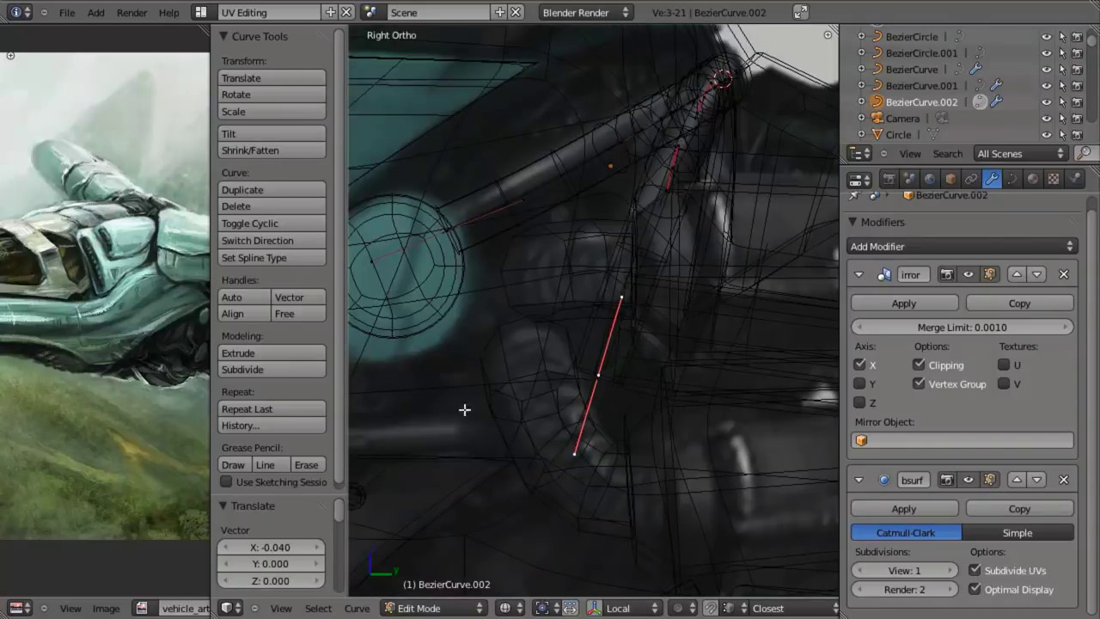
pyautogui.scroll(-4, 515, 412)
pyautogui.press('z')
pyautogui.scroll(2, 688, 378)
pyautogui.moveTo(710, 358); pyautogui.dragTo(645, 233, button='middle')
pyautogui.press('z')
pyautogui.press('g')
pyautogui.press('x')
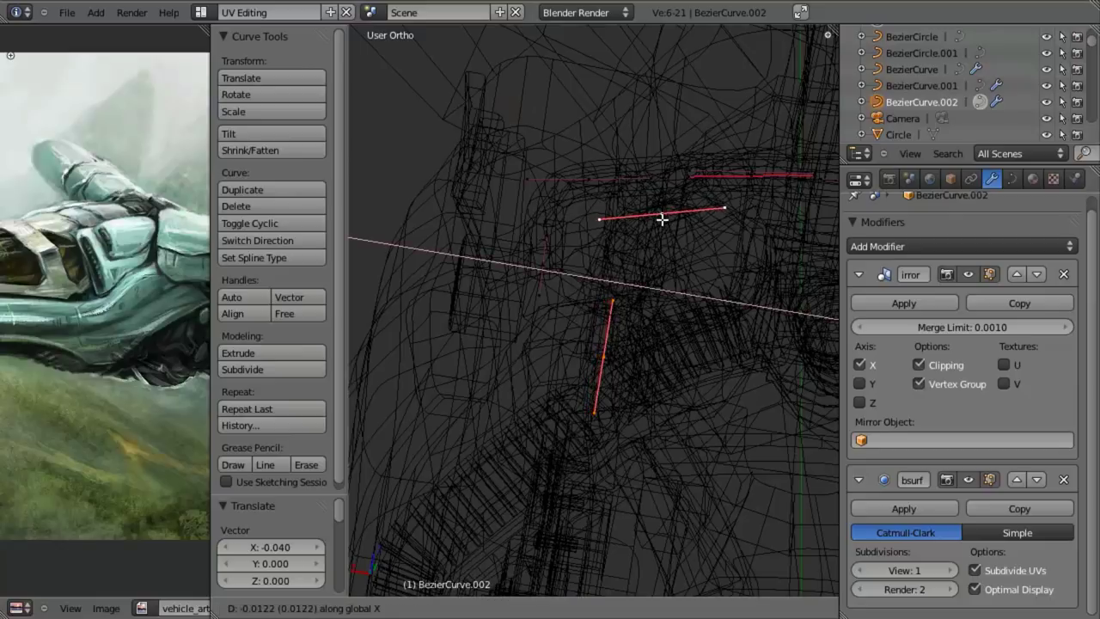
pyautogui.click(665, 220)
pyautogui.press('z')
# Scale the pipe's selected control-point handles to 0.529
pyautogui.moveTo(592, 240); pyautogui.dragTo(659, 258, button='middle')
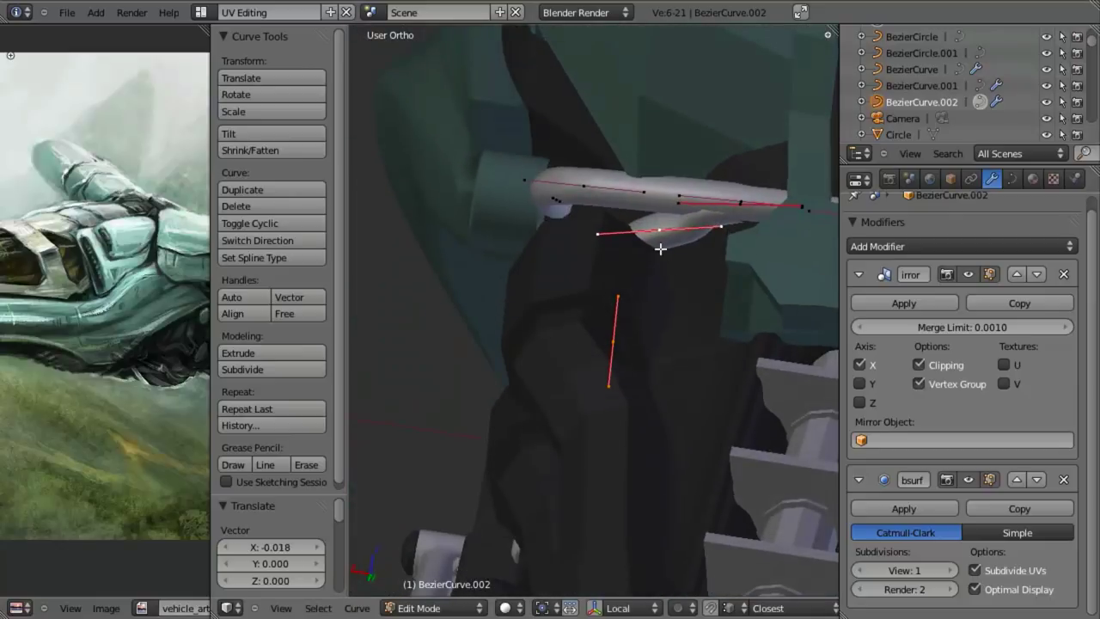
pyautogui.press('s')
pyautogui.click(675, 276)
# Rotate the selected lower points -3.005°, move them 0.011 in Y and -0.009 in Z, and rotate by about -6.2°
pyautogui.moveTo(550, 368); pyautogui.dragTo(633, 339, button='middle')
pyautogui.press('KP_3')
pyautogui.press('z')
pyautogui.press('z')
pyautogui.moveTo(609, 384)
pyautogui.mouseDown(button='middle')
pyautogui.moveTo(768, 400)
pyautogui.moveTo(633, 361)
pyautogui.moveTo(555, 243)
pyautogui.mouseUp(button='middle')
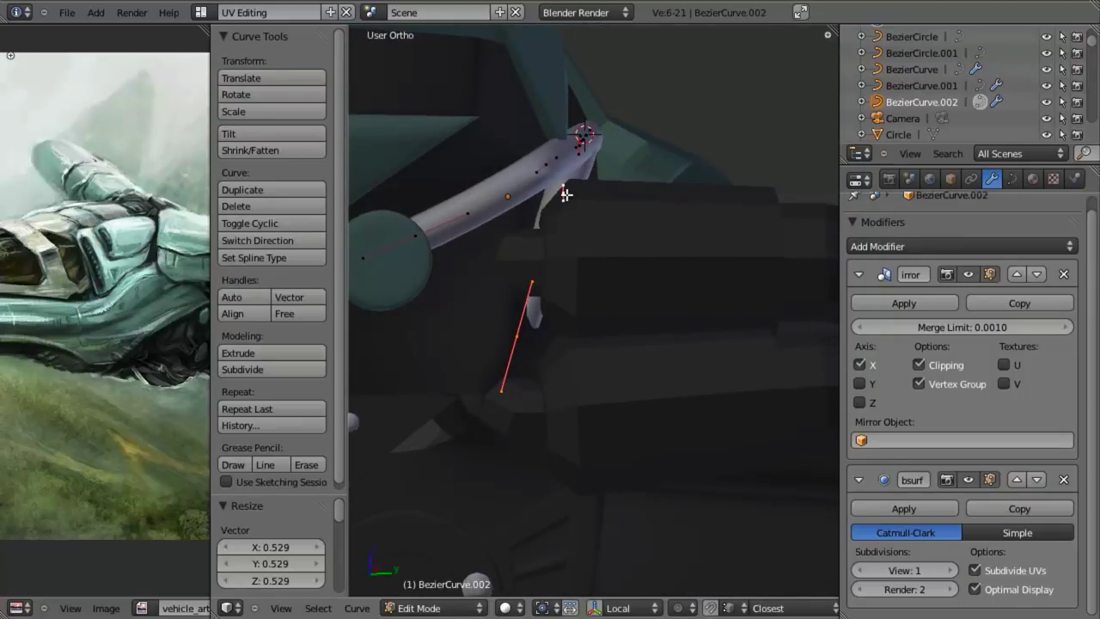
pyautogui.press('KP_3')
pyautogui.press('r')
pyautogui.click(632, 376)
pyautogui.press('g')
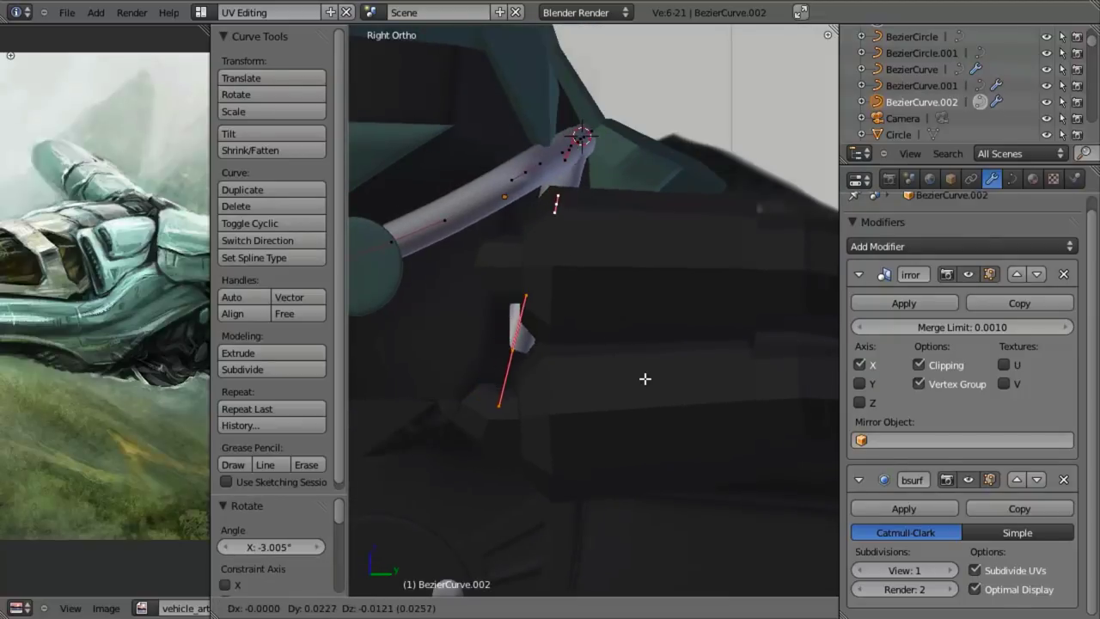
pyautogui.click(637, 376)
pyautogui.press('r')
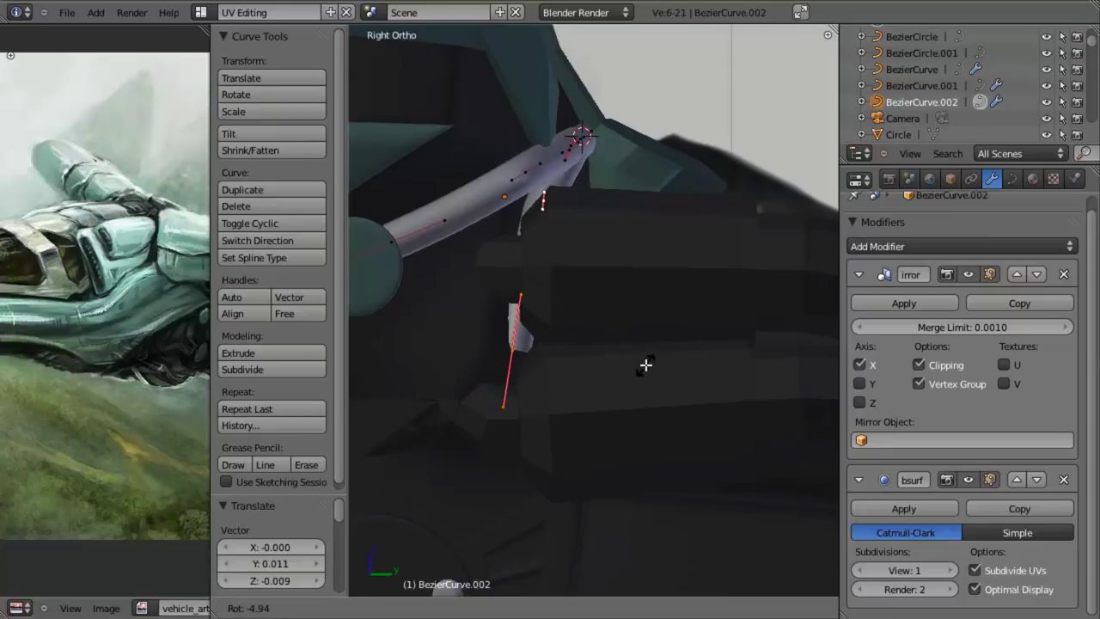
pyautogui.click(646, 365)
# Extrude the pipe's lower end point, rotate the new point about 83.3°, and move it -0.200 in Y and 0.005 in Z
pyautogui.moveTo(525, 362); pyautogui.dragTo(640, 372, button='middle')
pyautogui.press('z')
pyautogui.press('z')
pyautogui.press('KP_3')
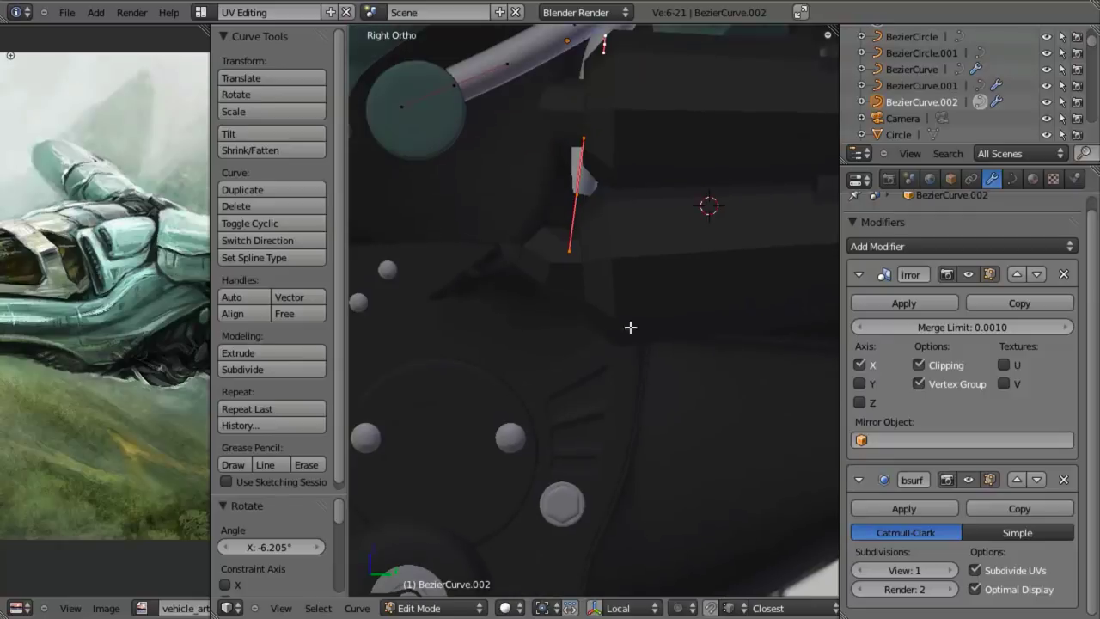
pyautogui.press('z')
pyautogui.keyDown('shift'); pyautogui.moveTo(609, 290); pyautogui.dragTo(688, 322, button='middle'); pyautogui.keyUp('shift')
pyautogui.press('e')
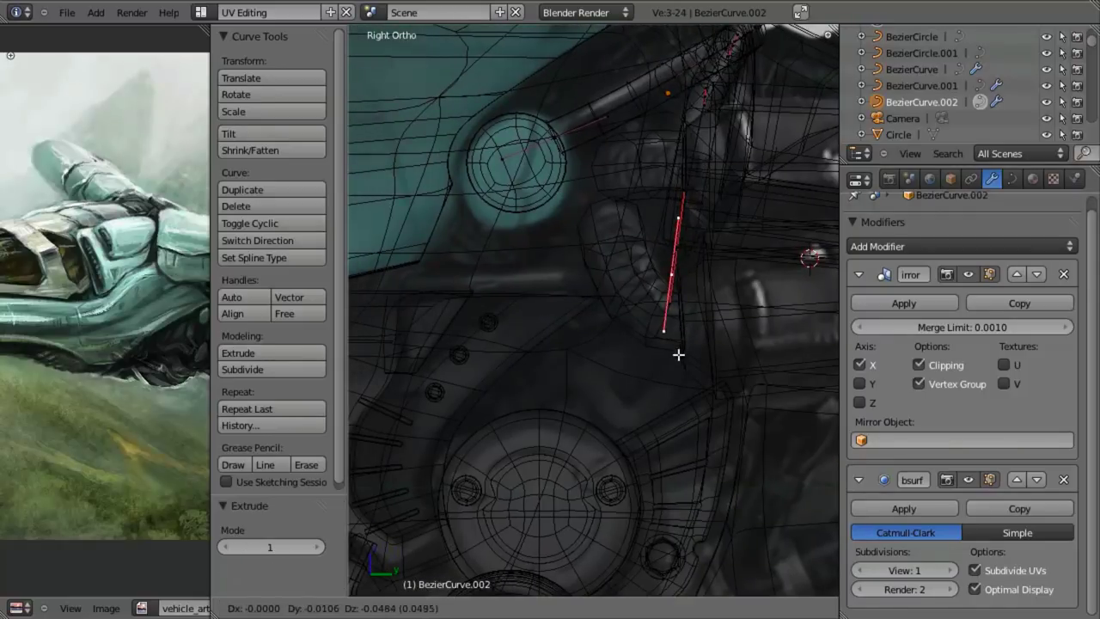
pyautogui.click(671, 364)
pyautogui.press('r')
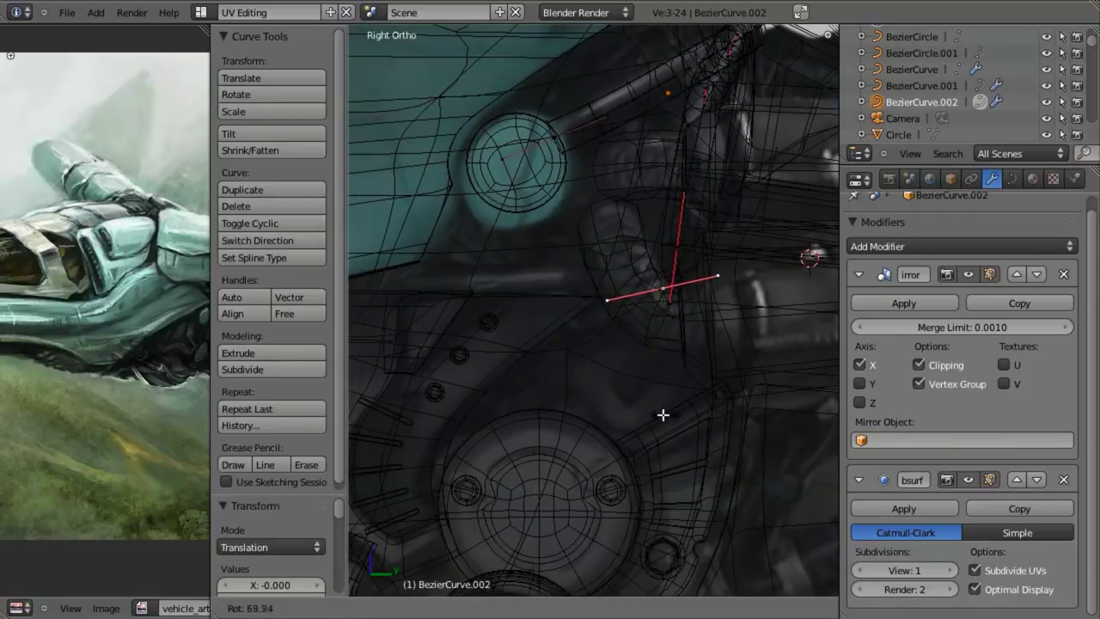
pyautogui.click(639, 400)
pyautogui.press('g')
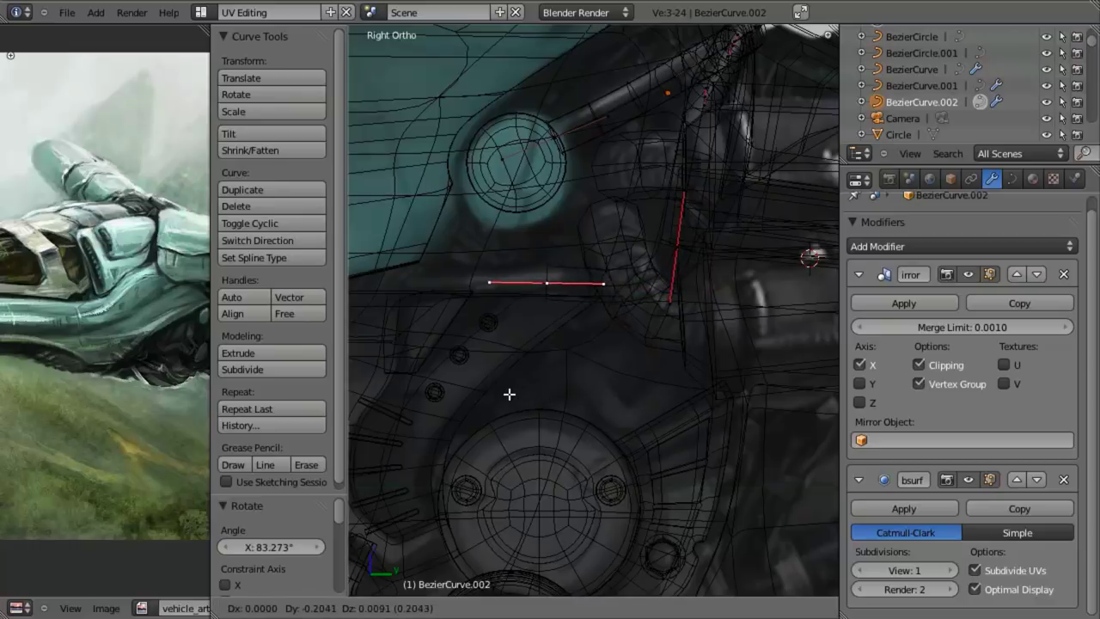
pyautogui.click(511, 396)
# Move the pipe's new end point along X to fit the side of the body
pyautogui.press('z')
pyautogui.moveTo(589, 418)
pyautogui.mouseDown(button='middle')
pyautogui.moveTo(599, 290)
pyautogui.moveTo(614, 275)
pyautogui.mouseUp(button='middle')
pyautogui.press('z')
pyautogui.press('KP_3')
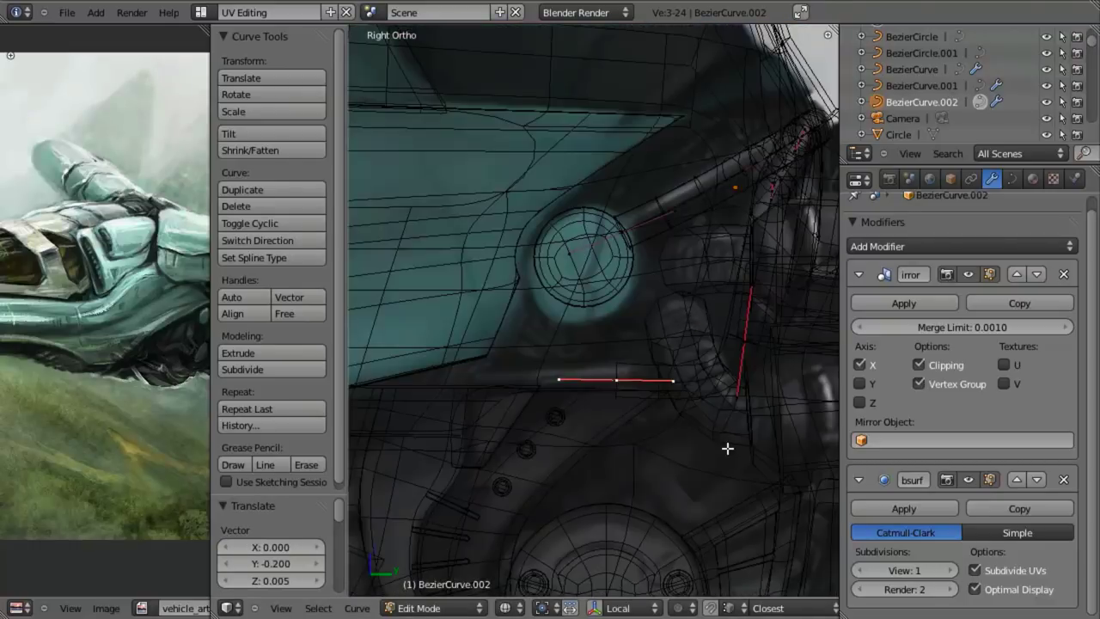
pyautogui.press('z')
pyautogui.scroll(-3, 718, 448)
pyautogui.scroll(4, 656, 452)
pyautogui.press('z')
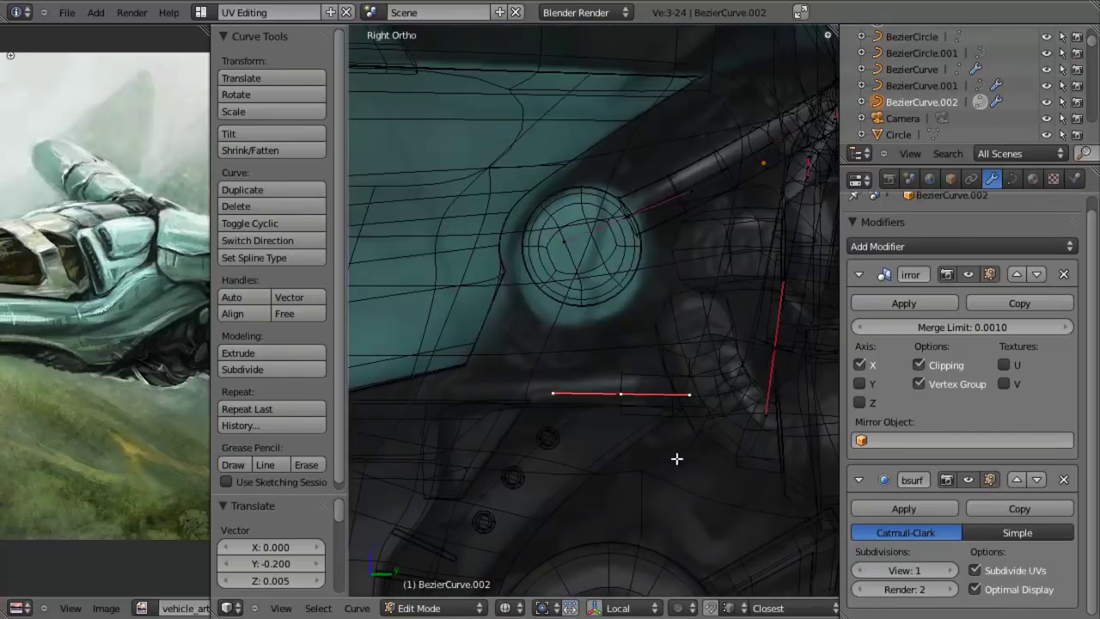
pyautogui.press('z')
pyautogui.moveTo(668, 447); pyautogui.dragTo(668, 373, button='middle')
pyautogui.press('g')
pyautogui.press('x')
pyautogui.click(555, 397)
# Extrude another end point about -0.3 in Y below the green panel, and move it -0.003 in Y and -0.011 in Z
pyautogui.press('KP_3')
pyautogui.press('z')
pyautogui.scroll(2, 604, 368)
pyautogui.keyDown('shift'); pyautogui.moveTo(580, 378); pyautogui.dragTo(754, 383, button='middle'); pyautogui.keyUp('shift')
pyautogui.press('e')
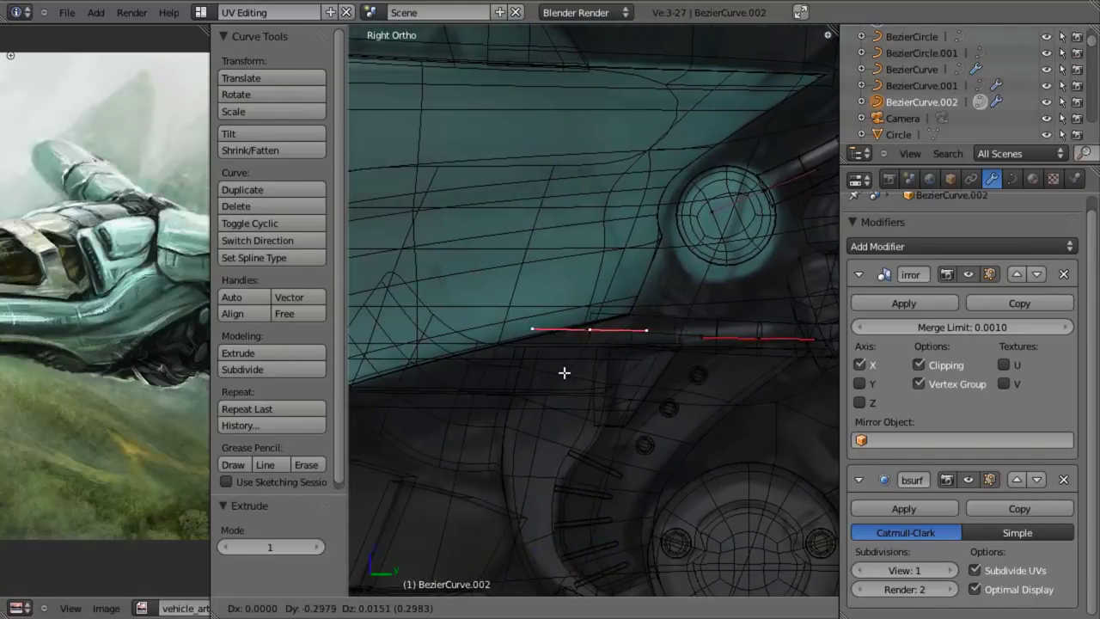
pyautogui.click(550, 379)
pyautogui.press('z')
pyautogui.moveTo(581, 429)
pyautogui.mouseDown(button='middle')
pyautogui.moveTo(545, 321)
pyautogui.moveTo(582, 363)
pyautogui.moveTo(613, 276)
pyautogui.moveTo(599, 307)
pyautogui.moveTo(619, 386)
pyautogui.mouseUp(button='middle')
pyautogui.press('KP_3')
pyautogui.press('z')
pyautogui.scroll(1, 610, 400)
pyautogui.press('g')
pyautogui.click(603, 413)
pyautogui.press('z')
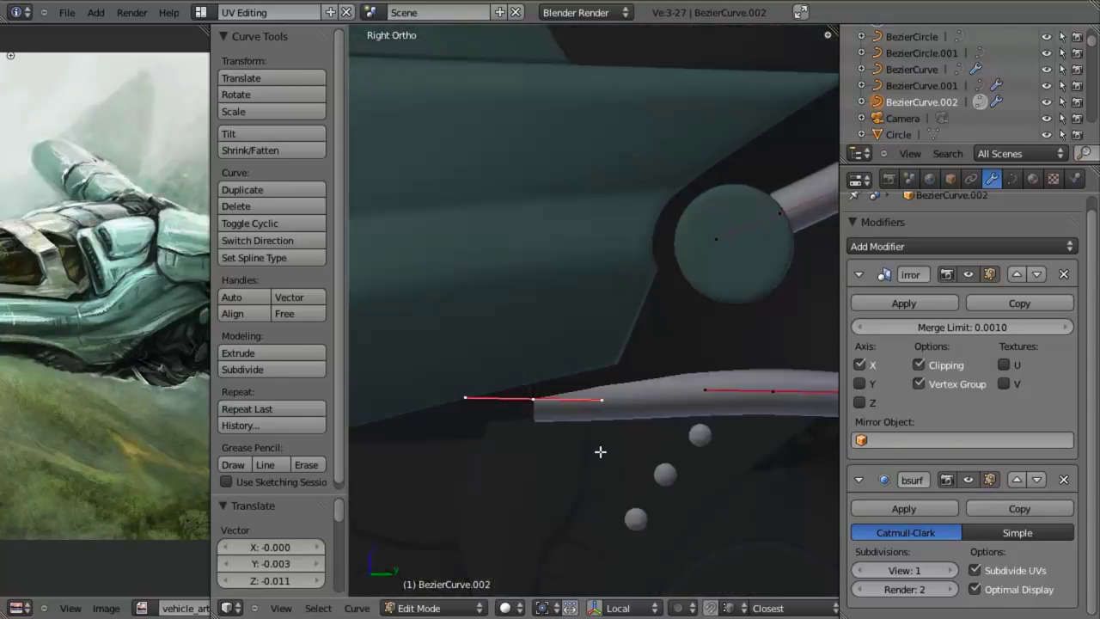
# Lower the pipe's front end point by -0.025 in Z and rotate it about -7° to follow the panel edge
pyautogui.scroll(-2, 604, 436)
pyautogui.scroll(-3, 609, 442)
pyautogui.keyDown('shift'); pyautogui.moveTo(608, 434); pyautogui.dragTo(628, 430, button='middle'); pyautogui.keyUp('shift')
pyautogui.scroll(3, 636, 424)
pyautogui.press('z')
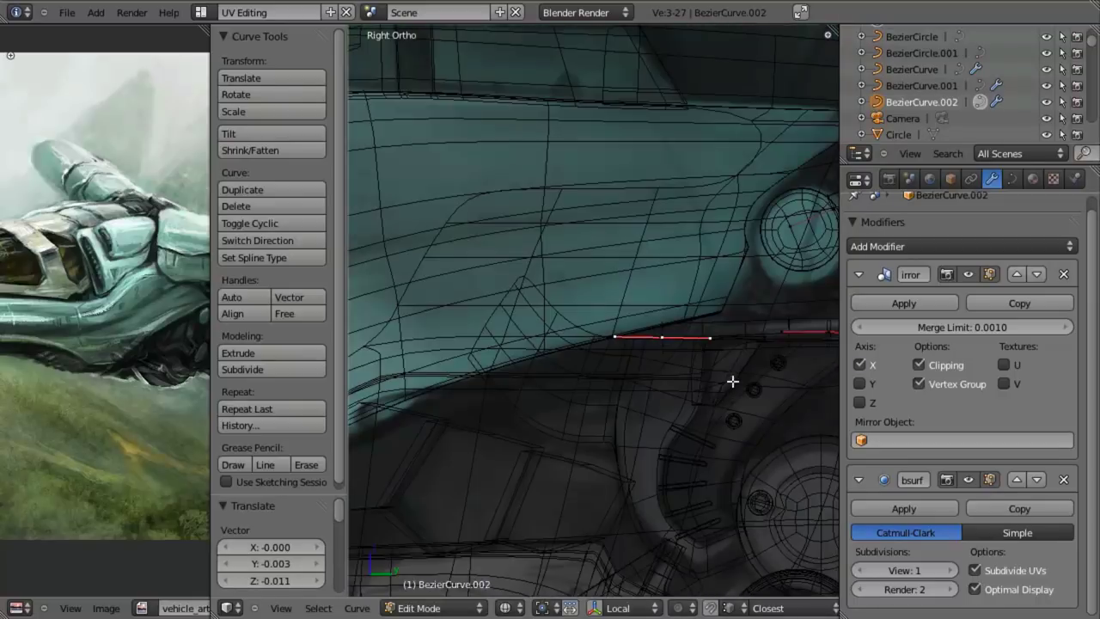
pyautogui.press('z')
pyautogui.keyDown('shift'); pyautogui.moveTo(709, 370); pyautogui.dragTo(733, 370, button='middle'); pyautogui.keyUp('shift')
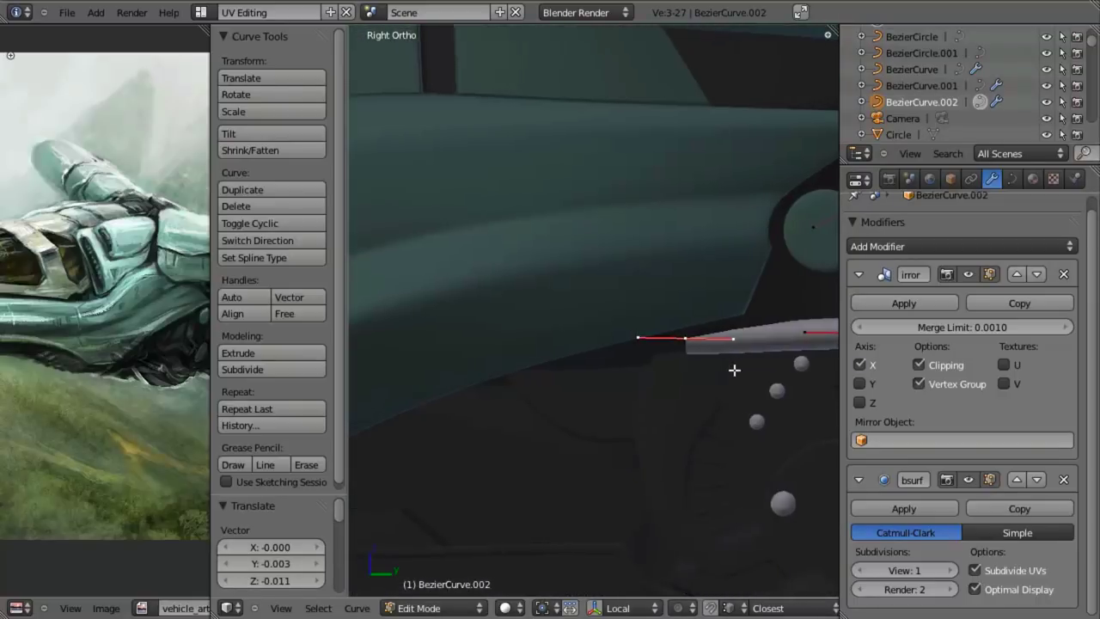
pyautogui.press('g')
pyautogui.click(735, 386)
pyautogui.press('r')
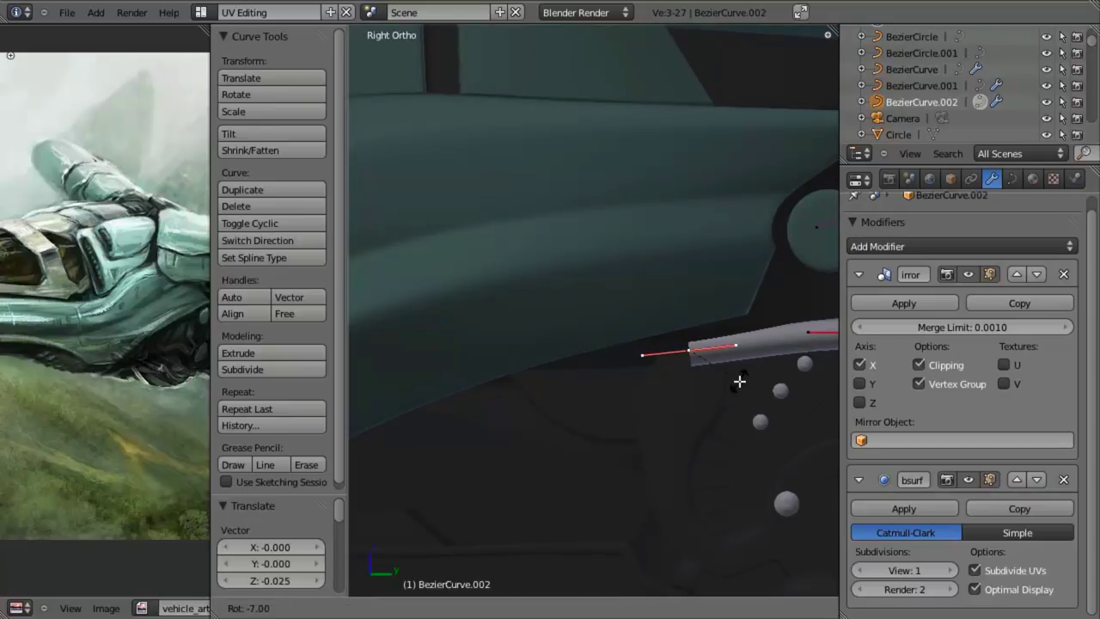
pyautogui.click(739, 383)
# Extrude a further front point behind the green panel, and move it -0.024 in Y and -0.003 in Z
pyautogui.scroll(-2, 756, 361)
pyautogui.scroll(3, 687, 377)
pyautogui.press('e')
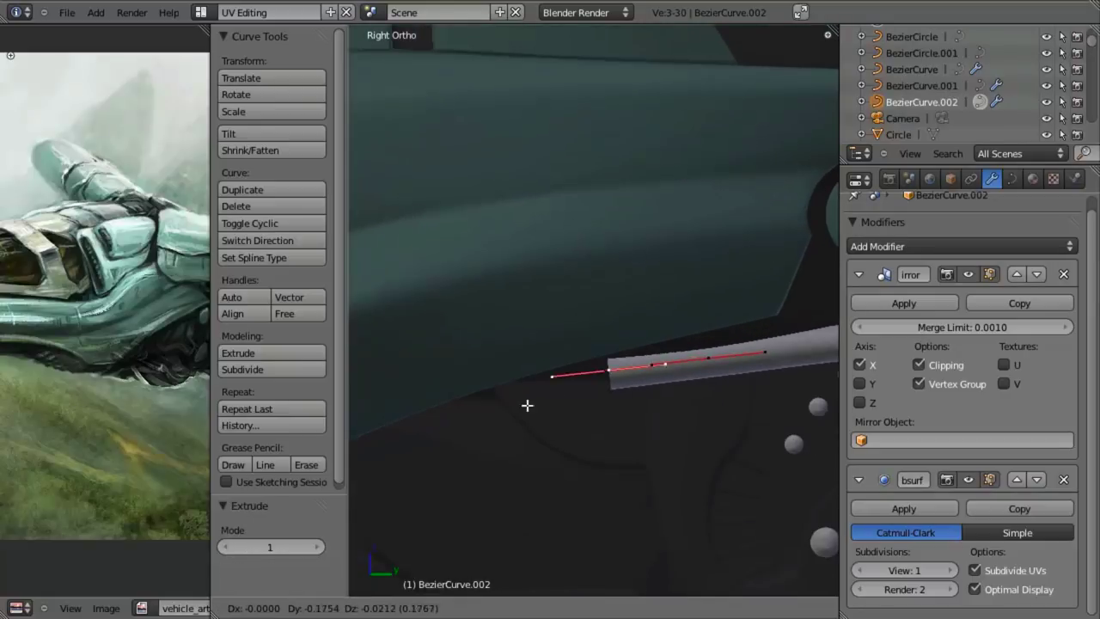
pyautogui.click(367, 412)
pyautogui.scroll(-3, 610, 408)
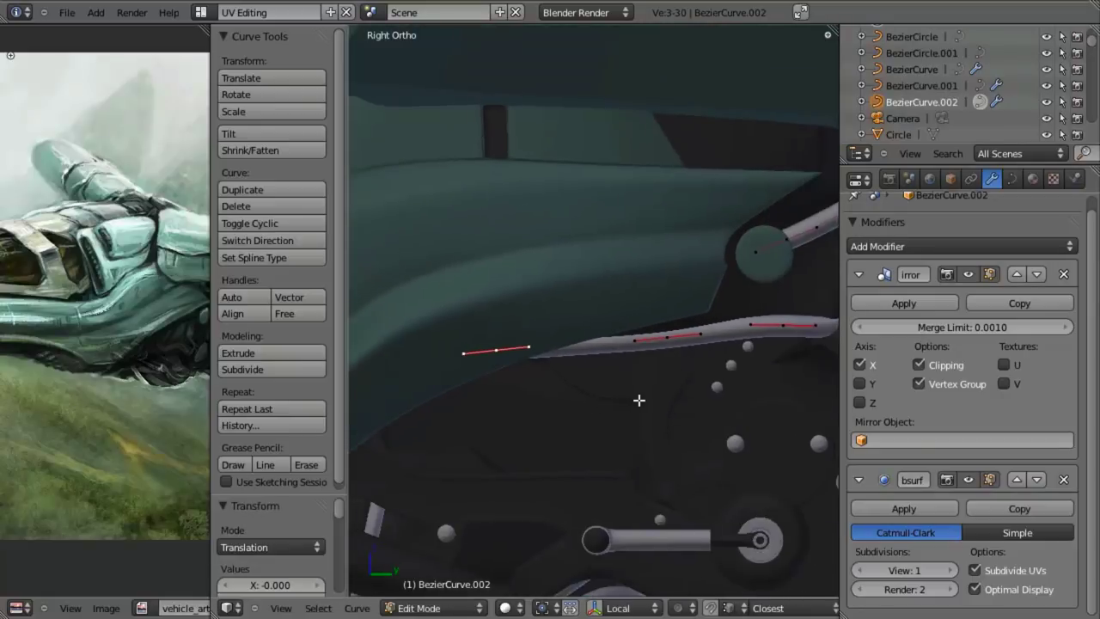
pyautogui.press('g')
pyautogui.click(625, 400)
# Push the pipe's front end point forward along Y and lower it -0.020 in Z
pyautogui.moveTo(625, 400); pyautogui.dragTo(560, 304, button='middle')
pyautogui.scroll(1, 551, 337)
pyautogui.press('g')
pyautogui.press('y')
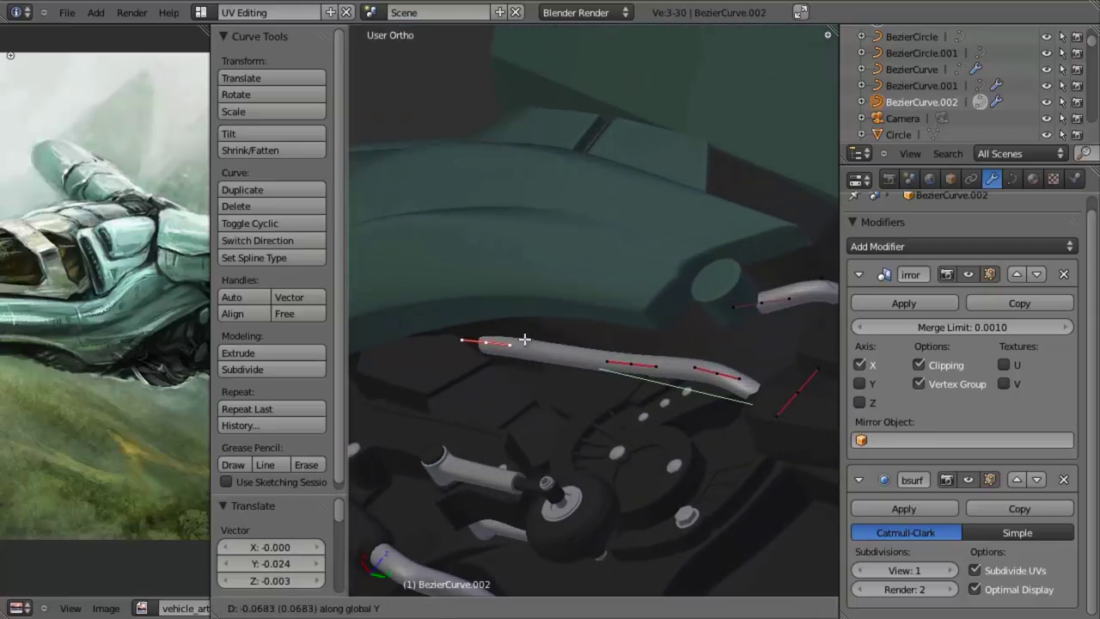
pyautogui.click(499, 330)
pyautogui.moveTo(511, 344); pyautogui.dragTo(553, 410, button='middle')
pyautogui.press('g')
pyautogui.press('z')
pyautogui.click(555, 417)
pyautogui.press('z')
# Move the front handle of the second-to-last point -0.102 in Y and -0.005 in Z, and finish editing the curve
pyautogui.press('KP_3')
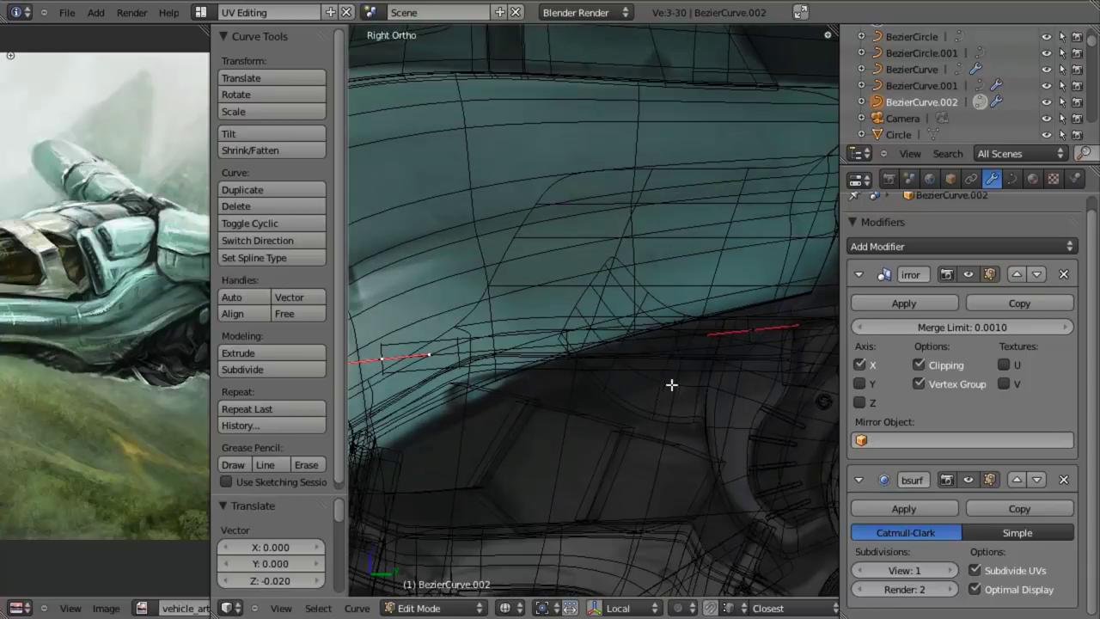
pyautogui.press('z')
pyautogui.press('g')
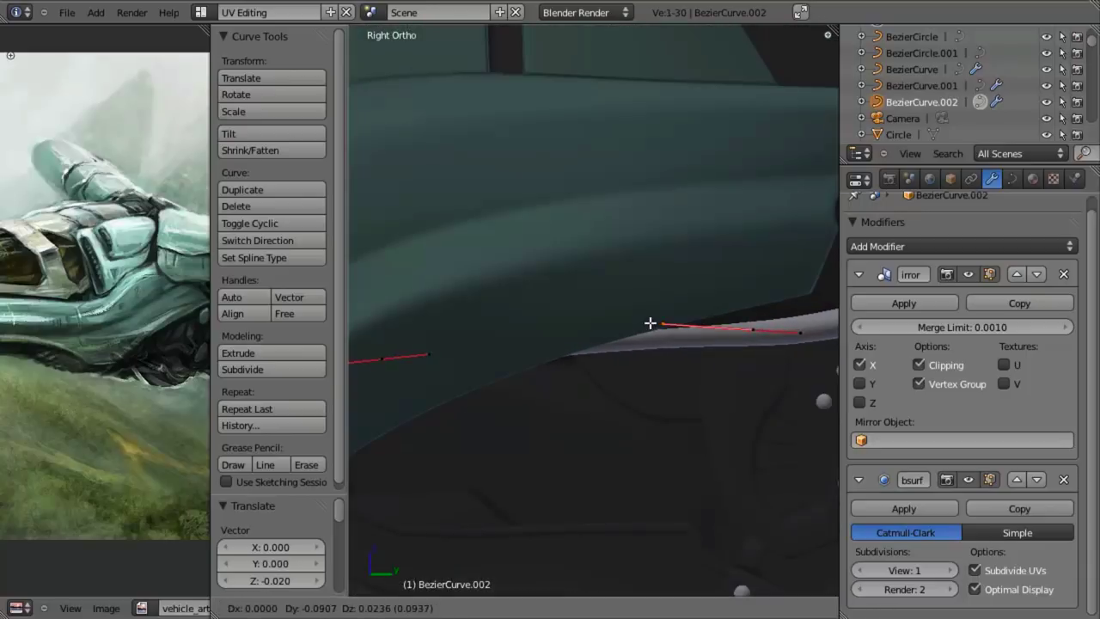
pyautogui.click(646, 338)
pyautogui.scroll(-5, 645, 338)
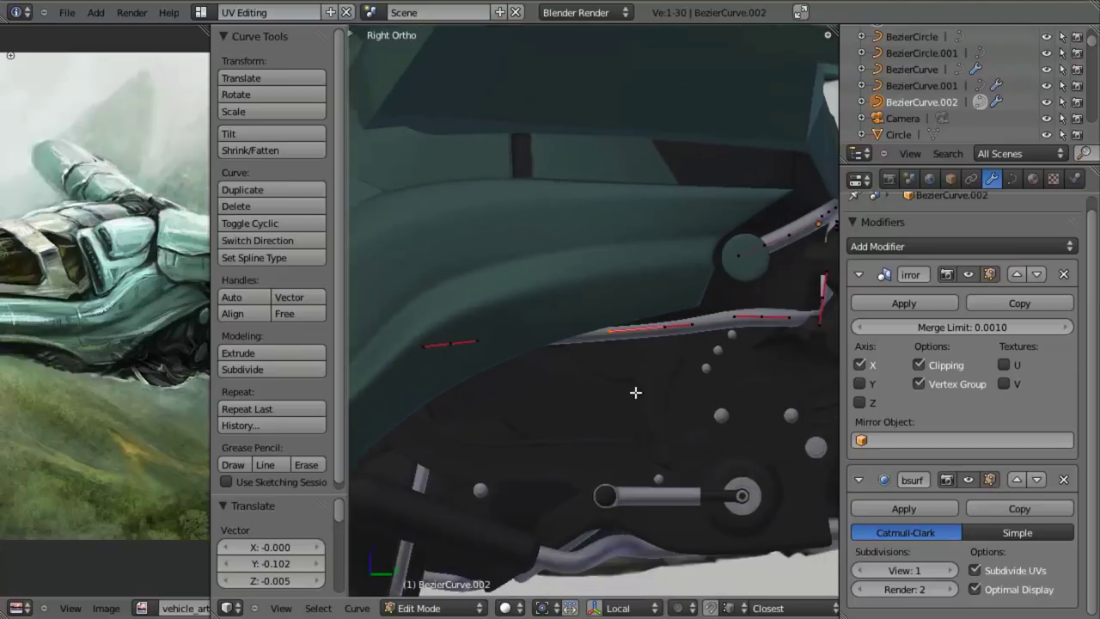
pyautogui.press('Tab')
pyautogui.press('a')
# Compare the fitted pipe and the surrounding body details with the reference artwork in side view
pyautogui.moveTo(565, 444); pyautogui.dragTo(584, 421, button='middle')
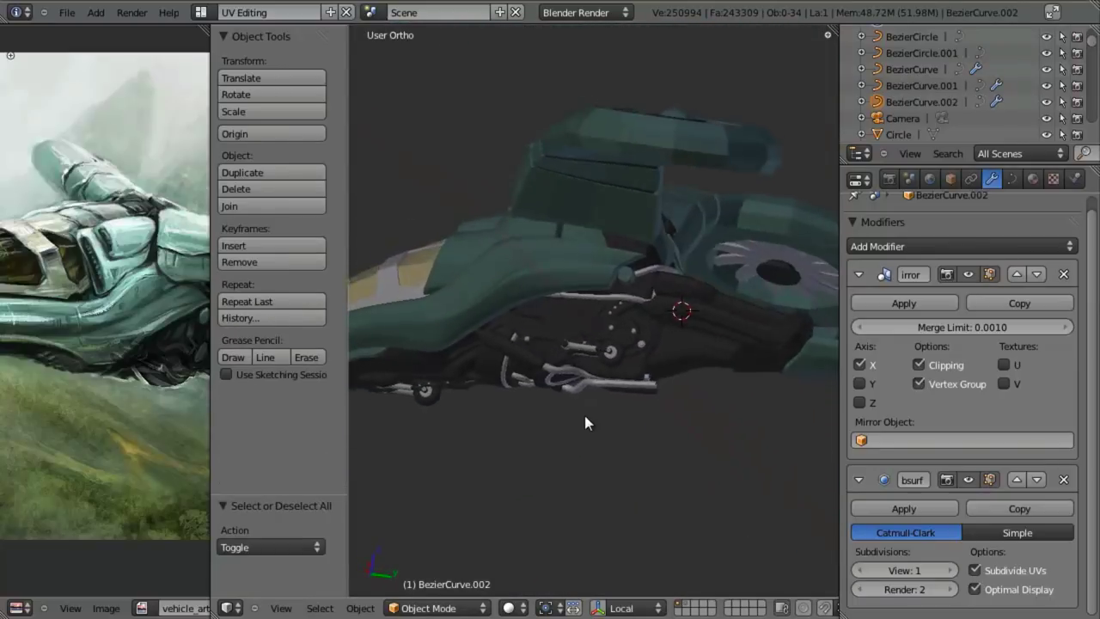
pyautogui.press('KP_3')
pyautogui.scroll(5, 621, 426)
pyautogui.press('z')
pyautogui.scroll(4, 623, 421)
pyautogui.keyDown('shift'); pyautogui.moveTo(634, 365); pyautogui.dragTo(587, 408, button='middle'); pyautogui.keyUp('shift')
pyautogui.scroll(-4, 585, 430)
pyautogui.keyDown('shift'); pyautogui.moveTo(646, 437); pyautogui.dragTo(526, 384, button='middle'); pyautogui.keyUp('shift')
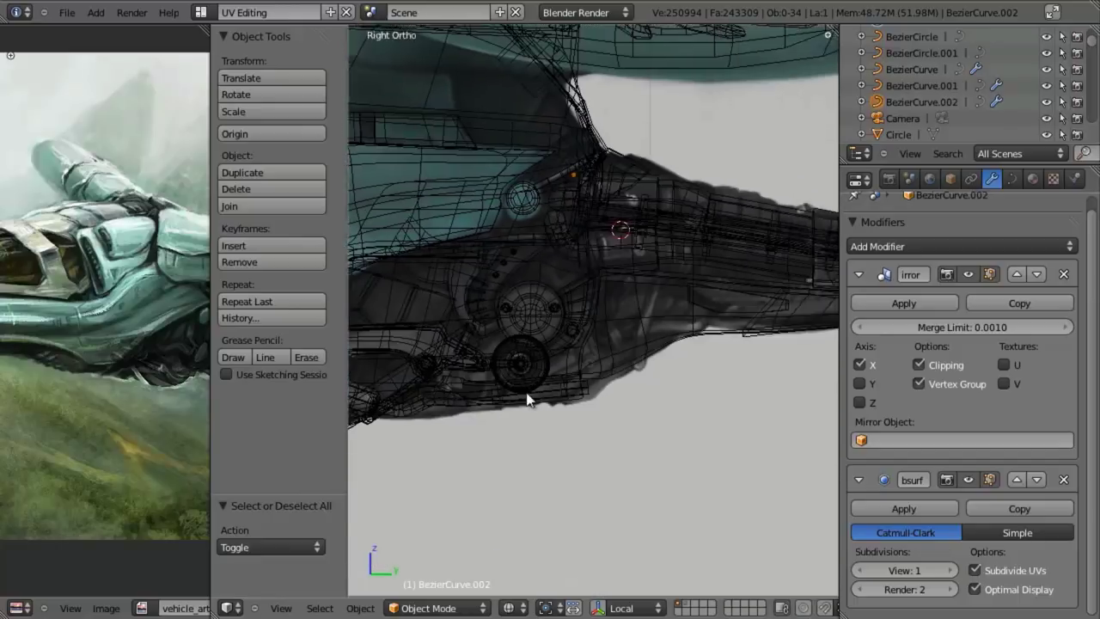
pyautogui.scroll(4, 528, 384)
pyautogui.keyDown('shift'); pyautogui.moveTo(545, 319); pyautogui.dragTo(624, 363, button='middle'); pyautogui.keyUp('shift')
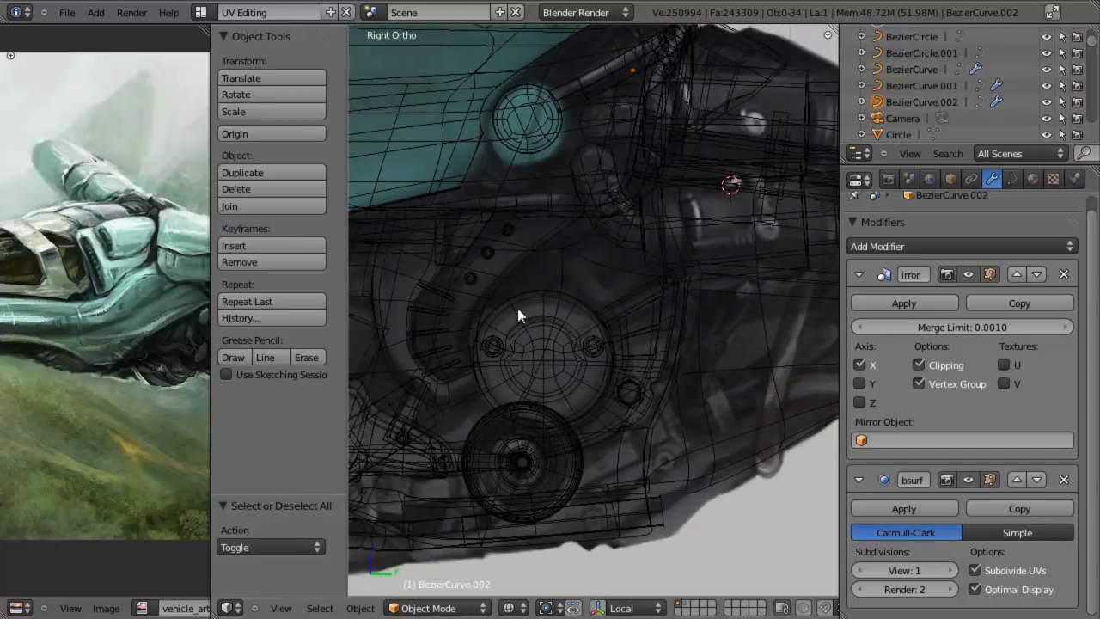
pyautogui.keyDown('shift'); pyautogui.moveTo(601, 404); pyautogui.dragTo(605, 411, button='middle'); pyautogui.keyUp('shift')
pyautogui.press('z')
pyautogui.press('z')
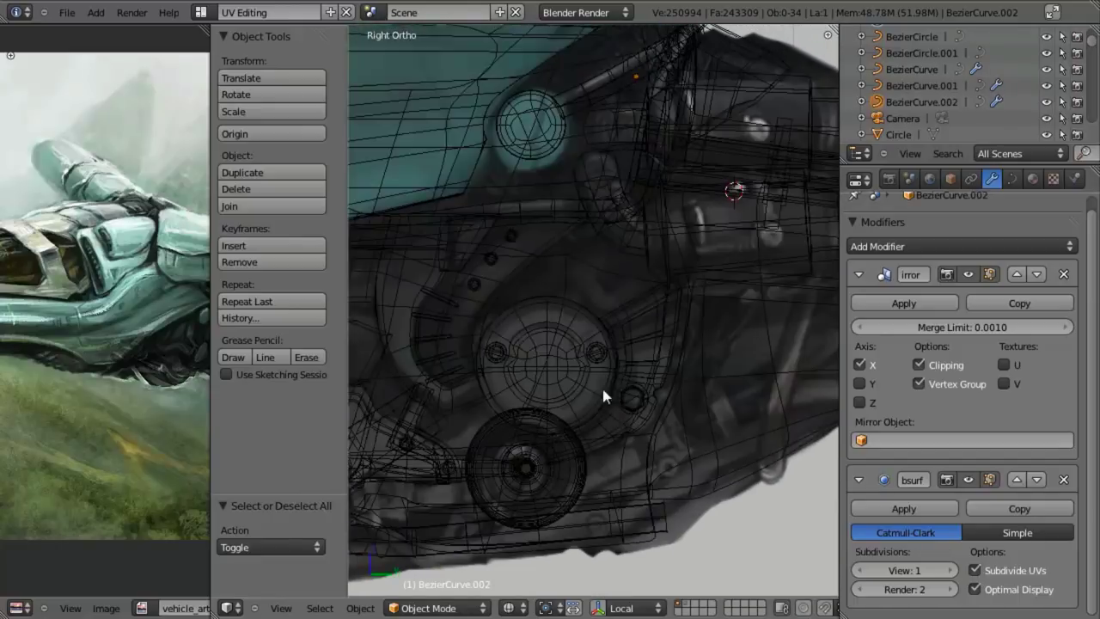
pyautogui.keyDown('shift'); pyautogui.moveTo(582, 361); pyautogui.dragTo(588, 404, button='middle'); pyautogui.keyUp('shift')
pyautogui.scroll(3, 593, 402)
pyautogui.scroll(-5, 617, 365)
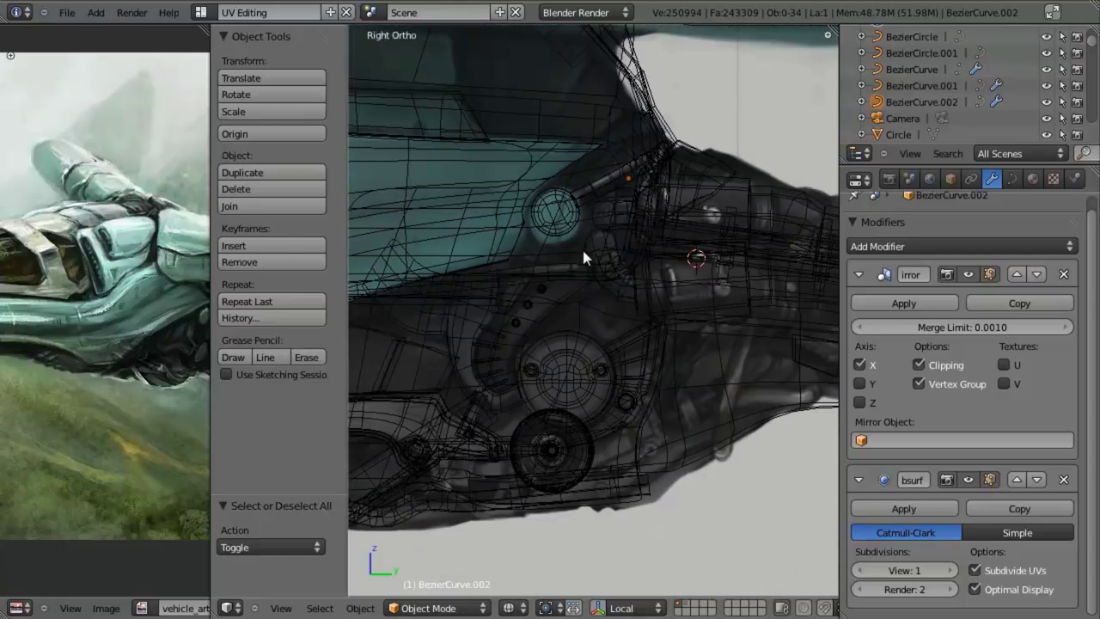
# Edit the lower pipe again and move its control point above the row of bolts -0.008 in Y and -0.016 in Z
pyautogui.rightClick(583, 255)
pyautogui.press('z')
pyautogui.scroll(3, 596, 273)
pyautogui.press('Tab')
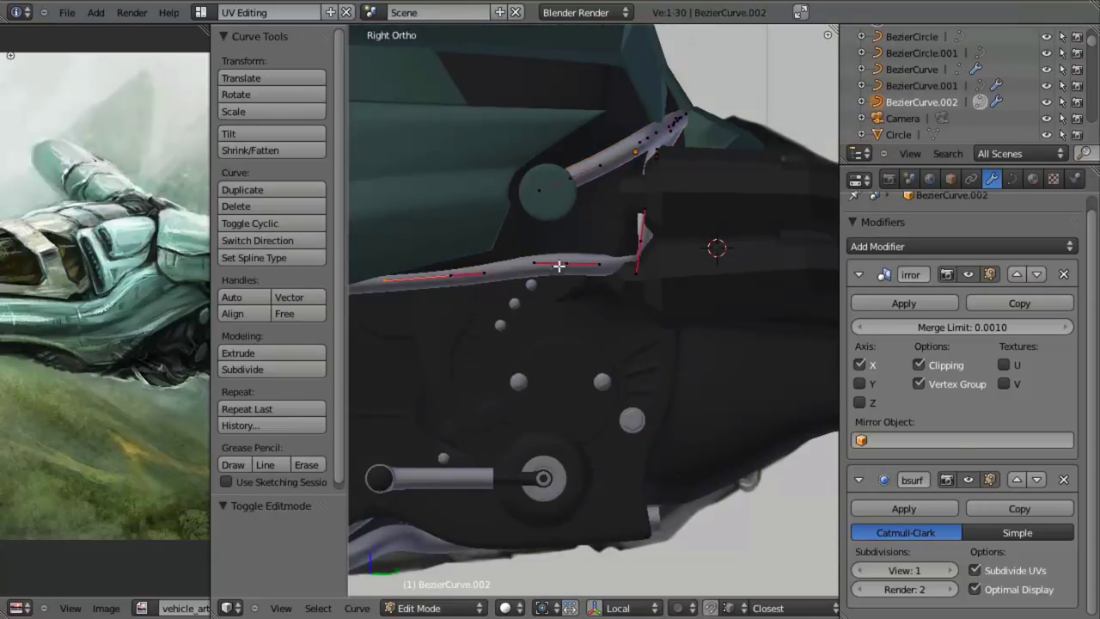
pyautogui.press('g')
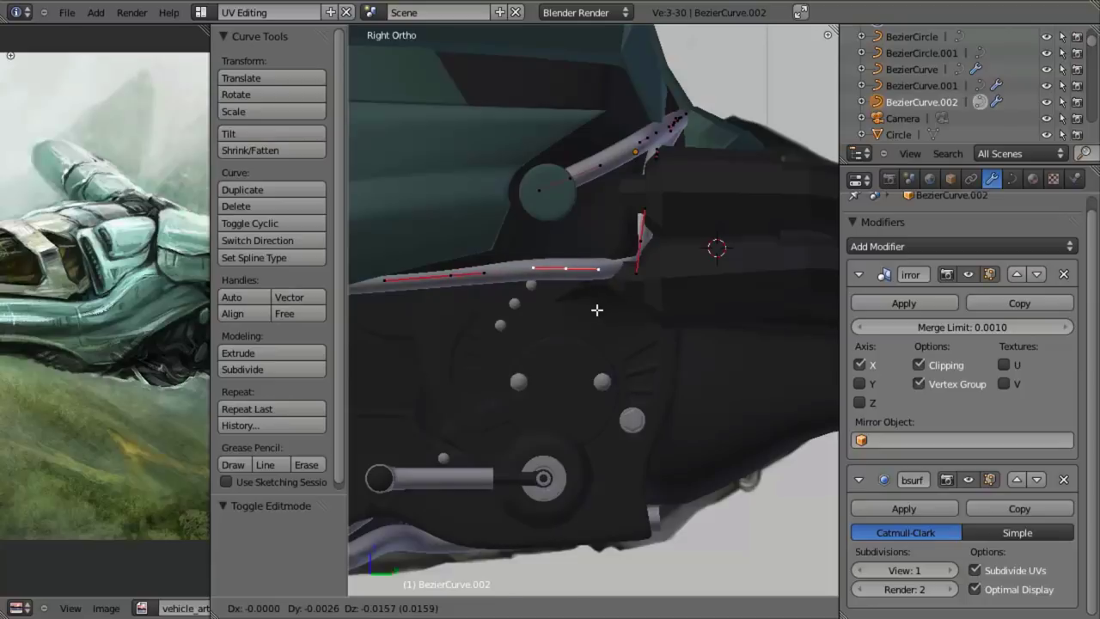
pyautogui.click(590, 301)
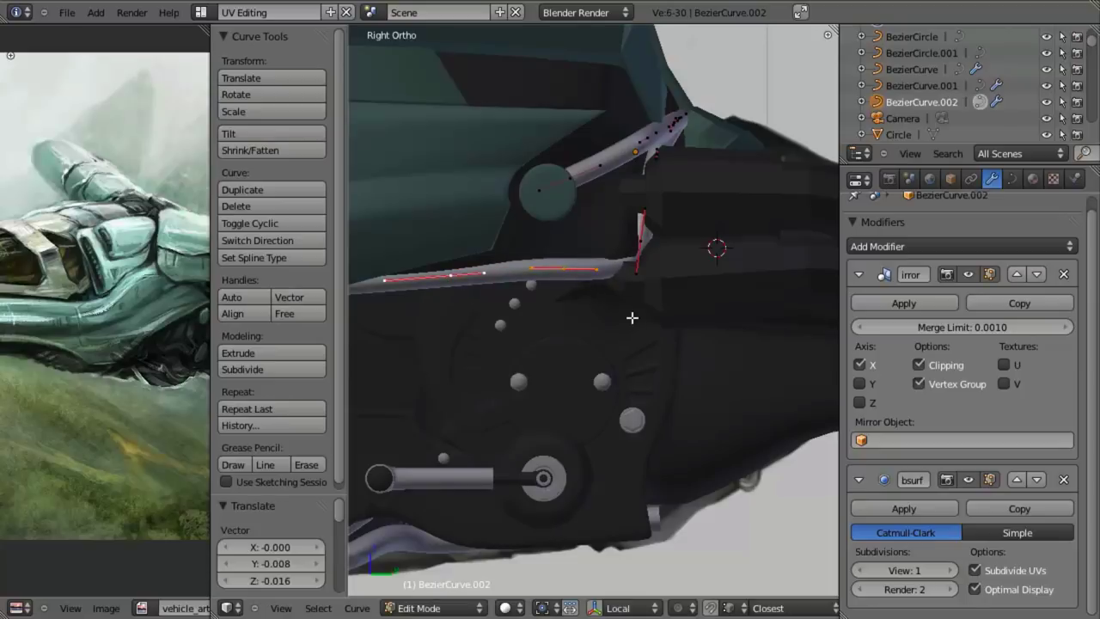
# Duplicate the pipe's two control points above the bolts and place the copy lower, just above the round hub
pyautogui.press('g')
pyautogui.click(682, 378)
pyautogui.press('z')
pyautogui.scroll(3, 609, 361)
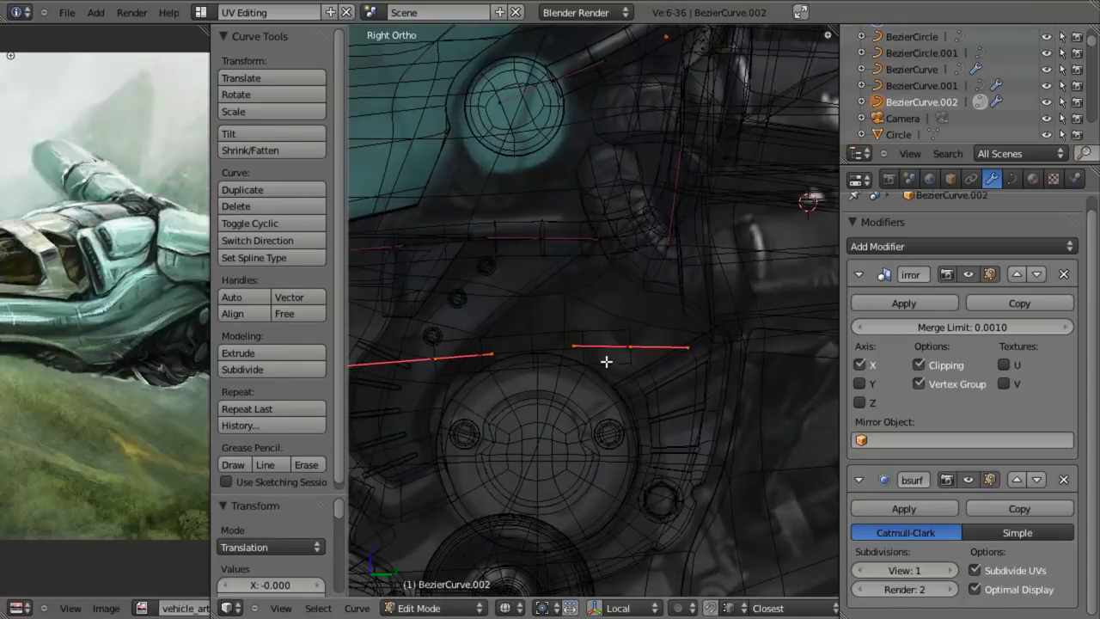
# Reposition the front control point of the duplicated segment near the hub, including a move of 0.023 in Y and 0.001 in Z
pyautogui.press('a')
pyautogui.scroll(-3, 462, 383)
pyautogui.rightClick(395, 362)
pyautogui.press('g')
pyautogui.click(430, 361)
pyautogui.hotkey('shift', 'space')
pyautogui.scroll(1, 557, 397)
pyautogui.keyDown('shift'); pyautogui.moveTo(557, 398); pyautogui.dragTo(636, 365, button='middle'); pyautogui.keyUp('shift')
pyautogui.press('g')
pyautogui.click(404, 402)
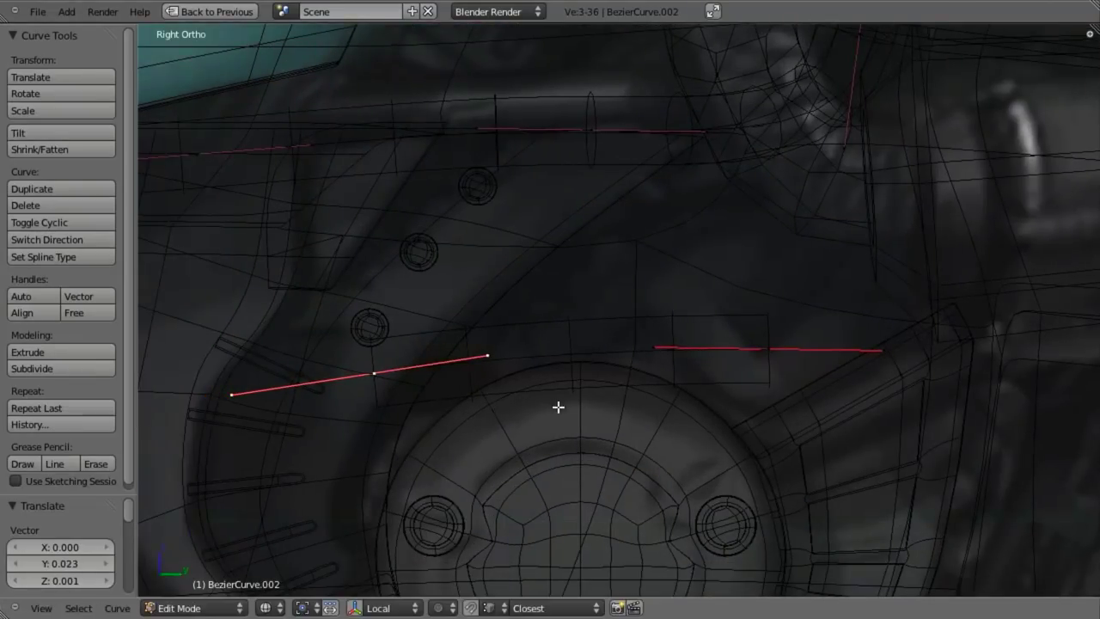
# Select the whole short pipe segment above the round hub and thin it slightly with Shrink/Fatten
pyautogui.press('r')
pyautogui.press('Escape')
pyautogui.press('a')
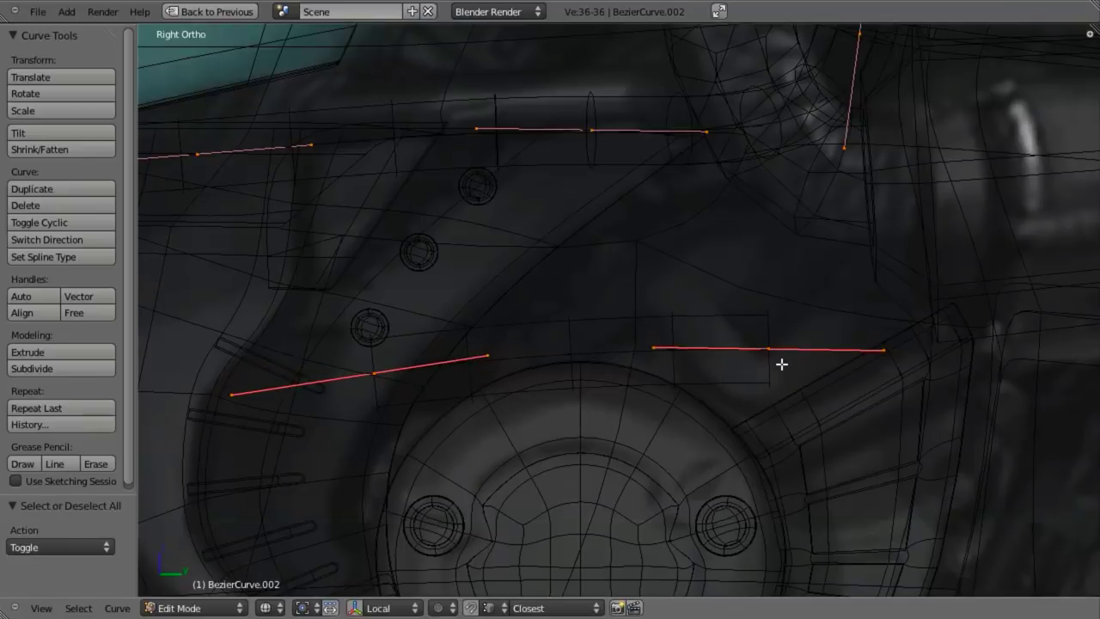
pyautogui.press('l')
pyautogui.scroll(-6, 773, 360)
pyautogui.press('z')
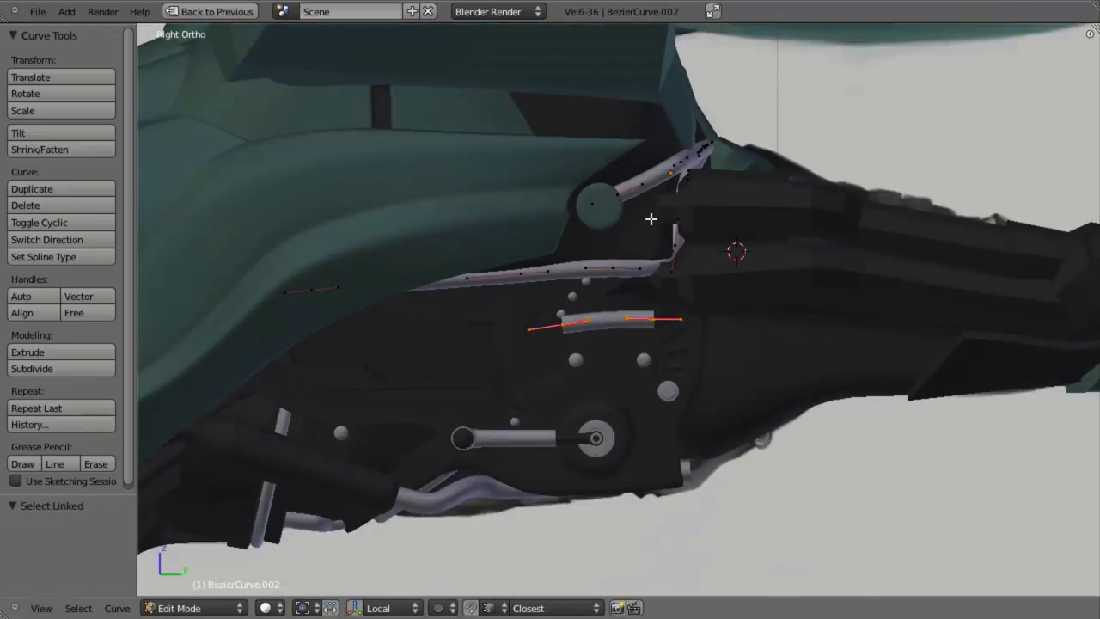
pyautogui.scroll(3, 731, 351)
pyautogui.hotkey('alt', 's')
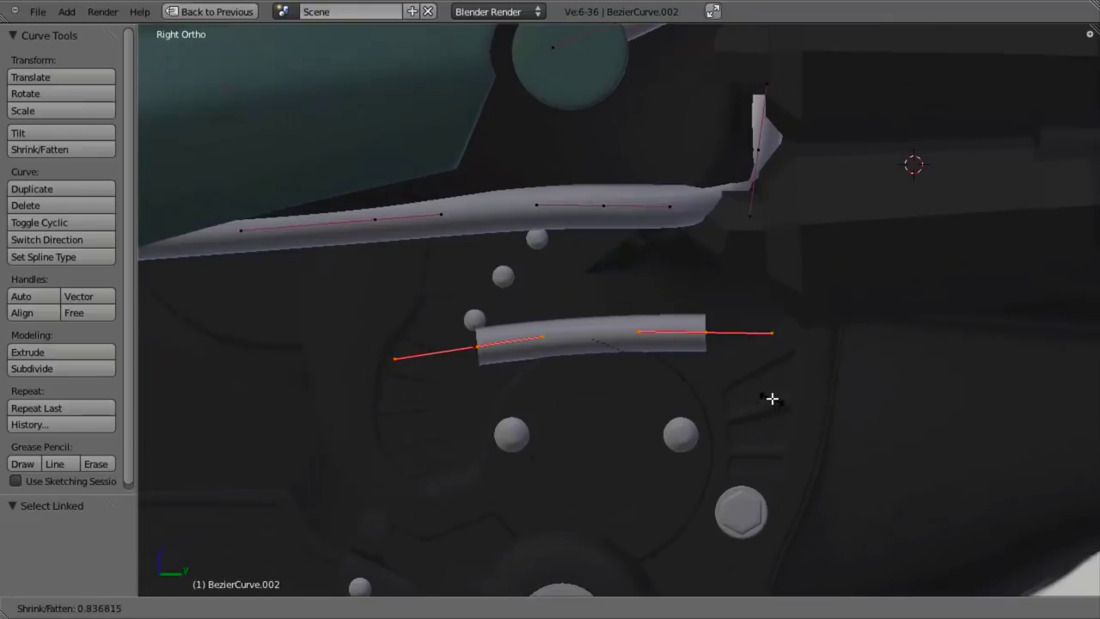
pyautogui.click(763, 382)
# Move the short segment 0.195 in Y and -0.019 in Z, and subdivide it once
pyautogui.press('z')
pyautogui.press('g')
pyautogui.click(892, 390)
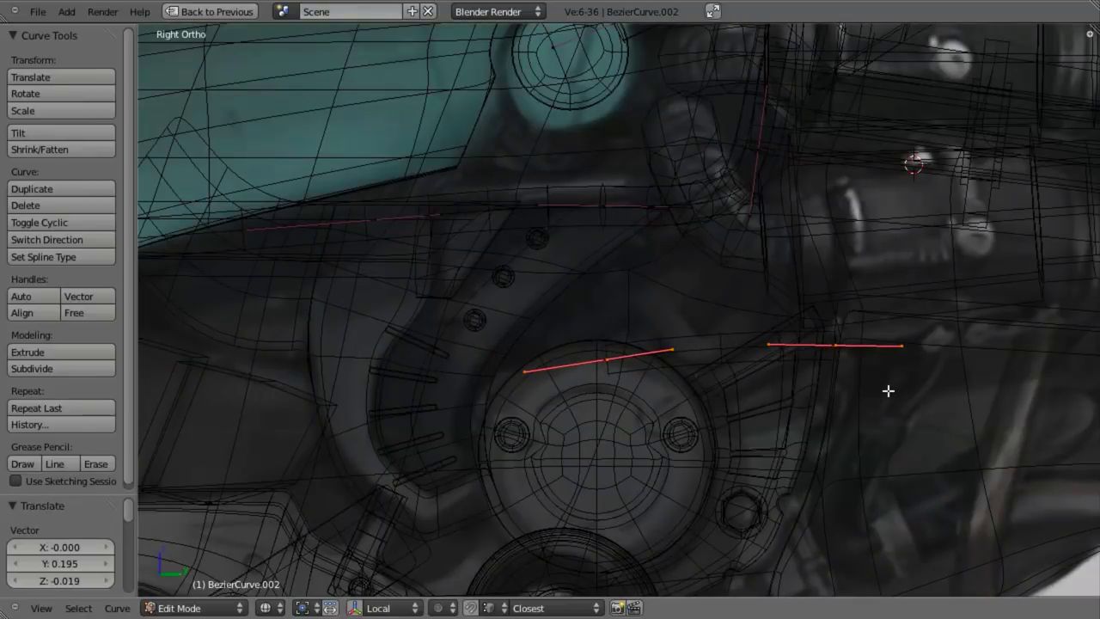
pyautogui.press('w')
pyautogui.click(779, 392)
pyautogui.press('a')
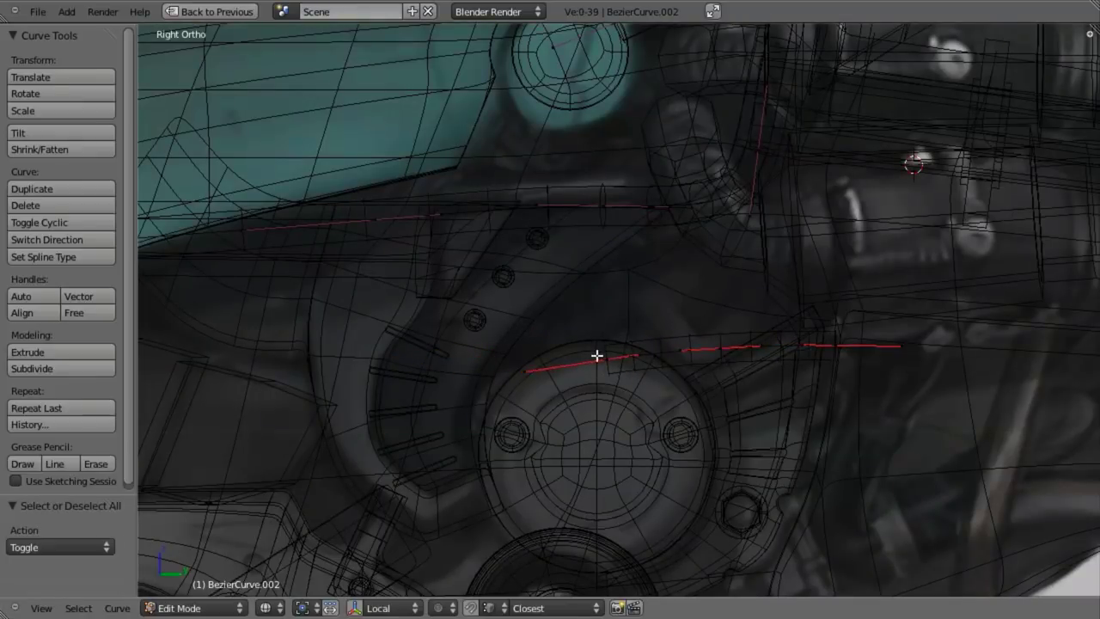
# Move the segment's rear point 0.025 in Y and 0.144 in Z, rotate it about 58°, and nudge the new middle point
pyautogui.press('g')
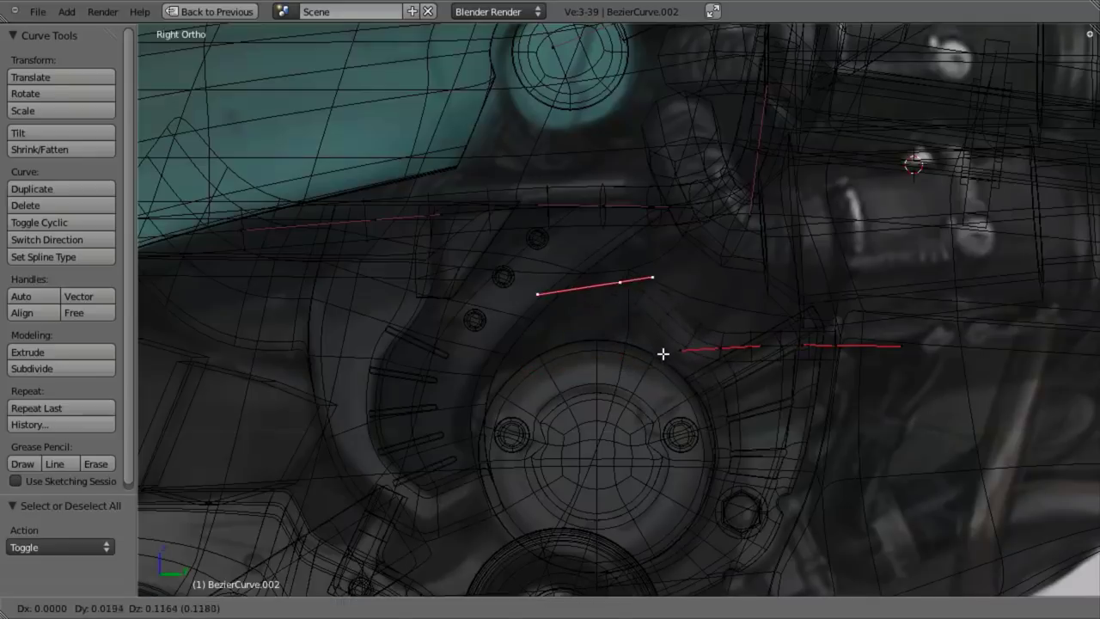
pyautogui.click(771, 292)
pyautogui.press('r')
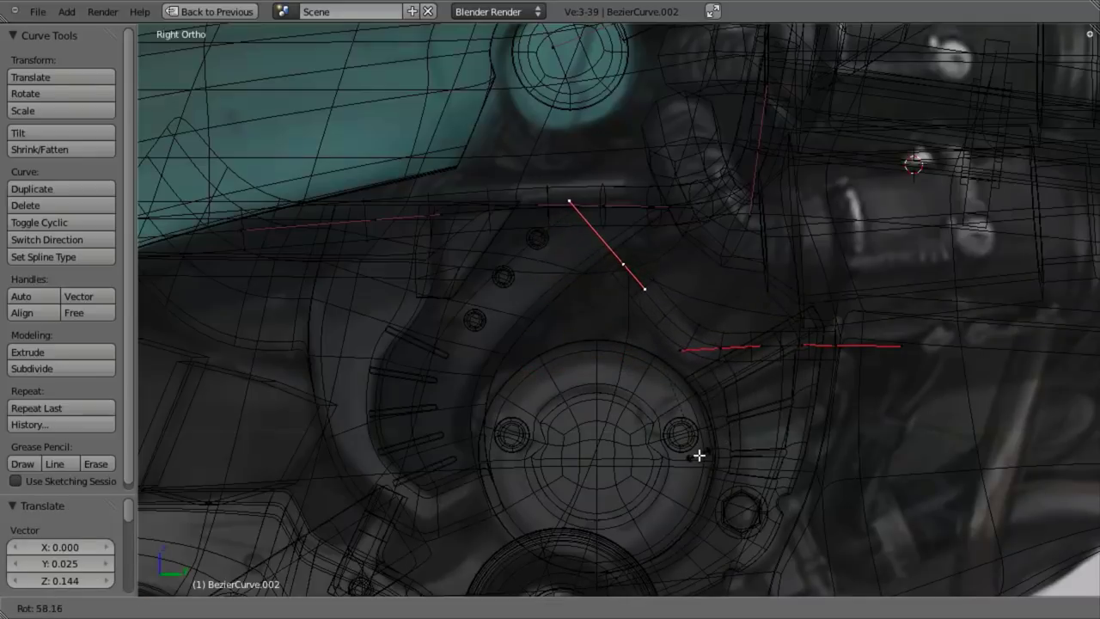
pyautogui.click(699, 456)
pyautogui.rightClick(712, 349)
pyautogui.press('g')
pyautogui.click(692, 356)
# Rotate the segment's front control point -51.525° and move it -0.053 in Y and 0.103 in Z
pyautogui.press('a')
pyautogui.rightClick(842, 348)
pyautogui.press('r')
pyautogui.click(923, 375)
pyautogui.press('g')
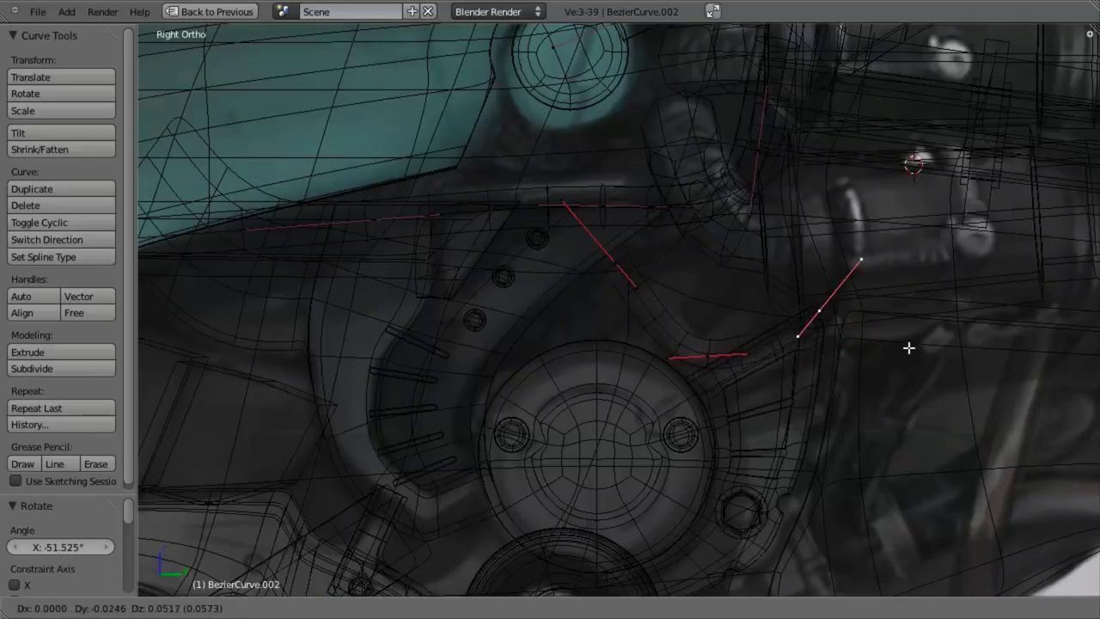
pyautogui.click(890, 314)
# Rotate the front control point 91.009° as seen from above so the pipe end turns sideways across the body
pyautogui.press('z')
pyautogui.scroll(2, 895, 343)
pyautogui.moveTo(846, 337); pyautogui.dragTo(726, 296, button='middle')
pyautogui.press('z')
pyautogui.moveTo(994, 385); pyautogui.dragTo(957, 302, button='middle')
pyautogui.press('r')
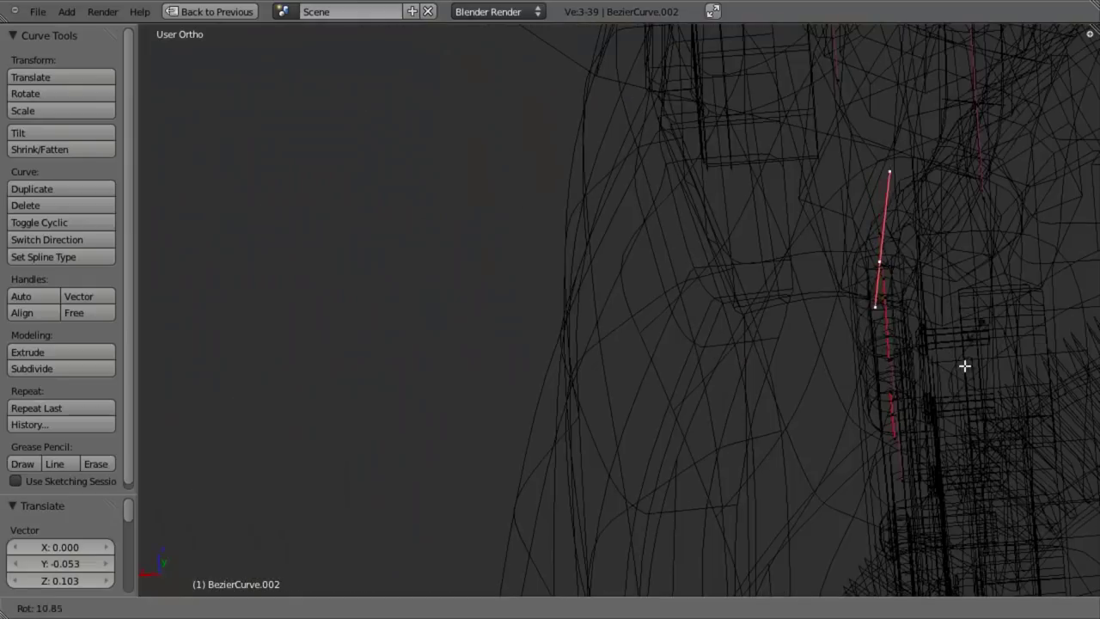
pyautogui.click(828, 375)
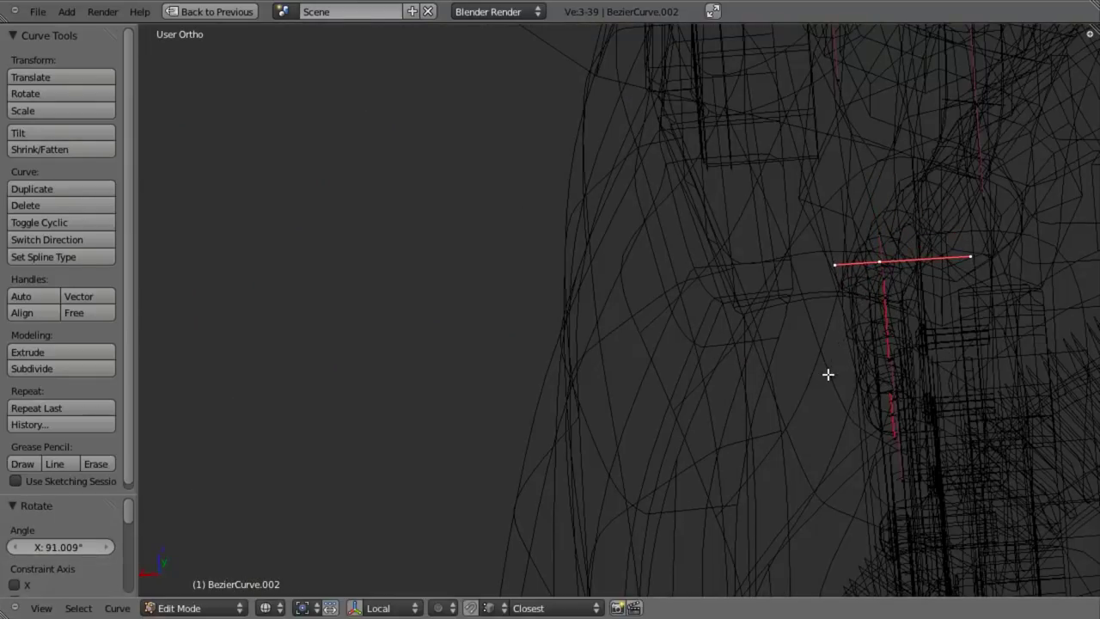
pyautogui.press('KP_3')
pyautogui.press('z')
pyautogui.press('r')
pyautogui.rightClick(679, 392)
# Flatten the front control point's handles to 0 in Z and Y, and move the point back and down toward the bend
pyautogui.moveTo(678, 393); pyautogui.dragTo(685, 427, button='middle')
pyautogui.press('s')
pyautogui.press('y')
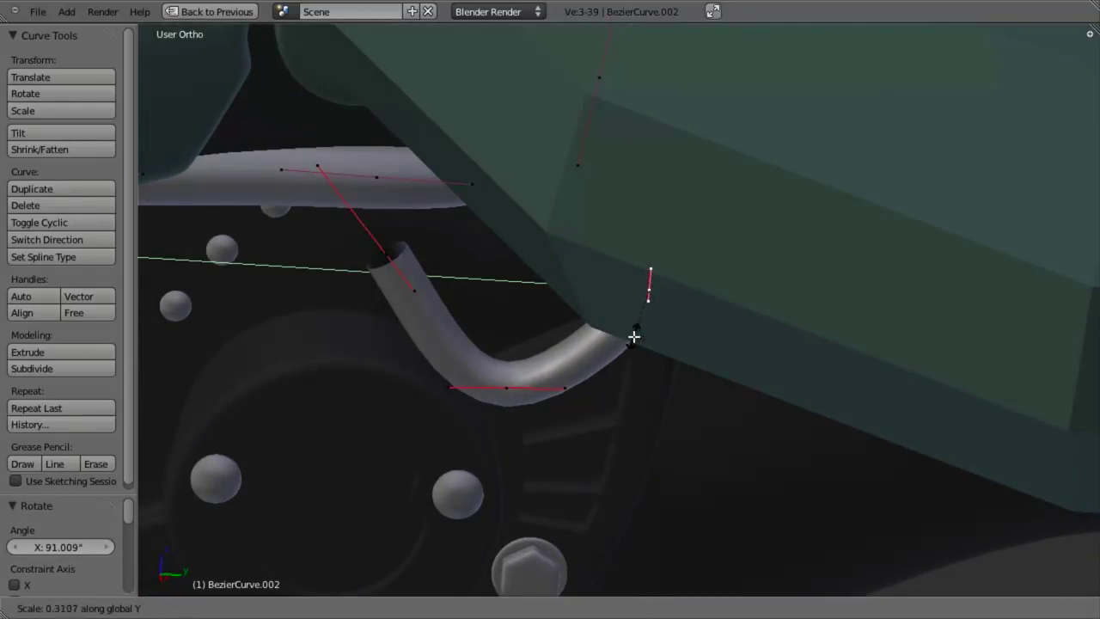
pyautogui.click(626, 309)
pyautogui.press('KP_3')
pyautogui.press('z')
pyautogui.press('s')
pyautogui.press('z')
pyautogui.press('0')
pyautogui.press('Return')
pyautogui.press('s')
pyautogui.press('y')
pyautogui.press('0')
pyautogui.press('Return')
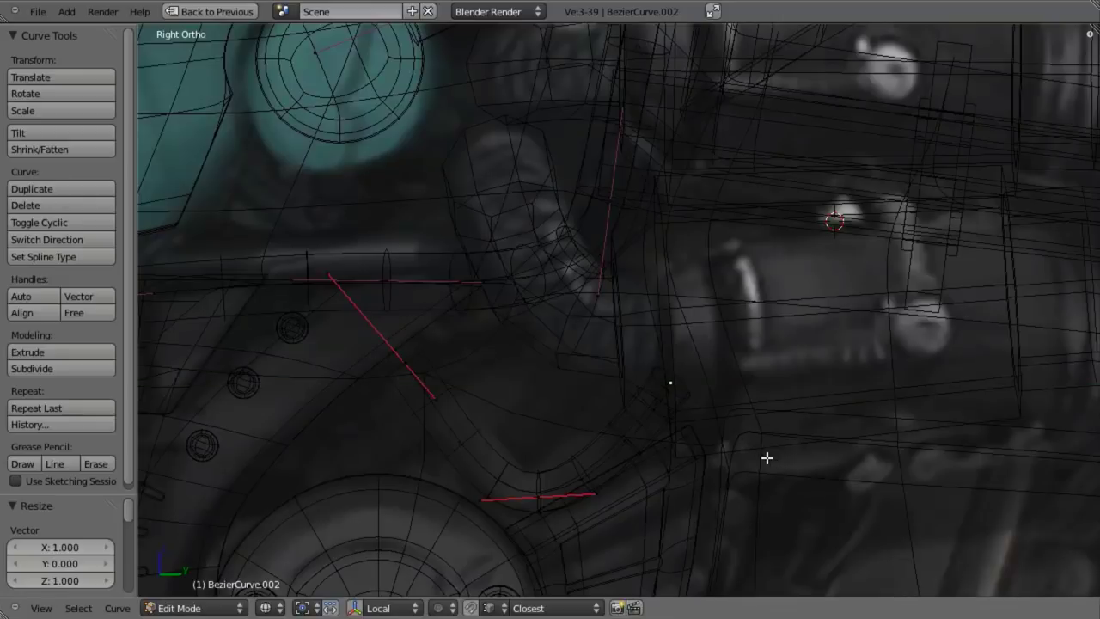
pyautogui.press('g')
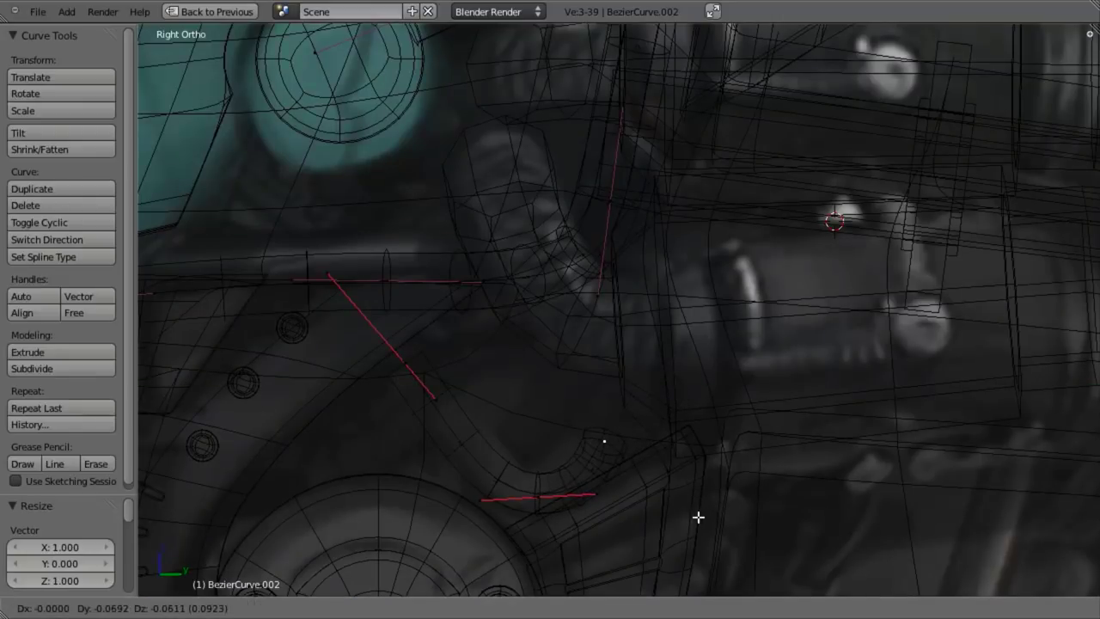
pyautogui.click(709, 515)
# Shorten the handles of the bend's control point and move it -0.013 in Y and -0.002 in Z
pyautogui.press('a')
pyautogui.press('s')
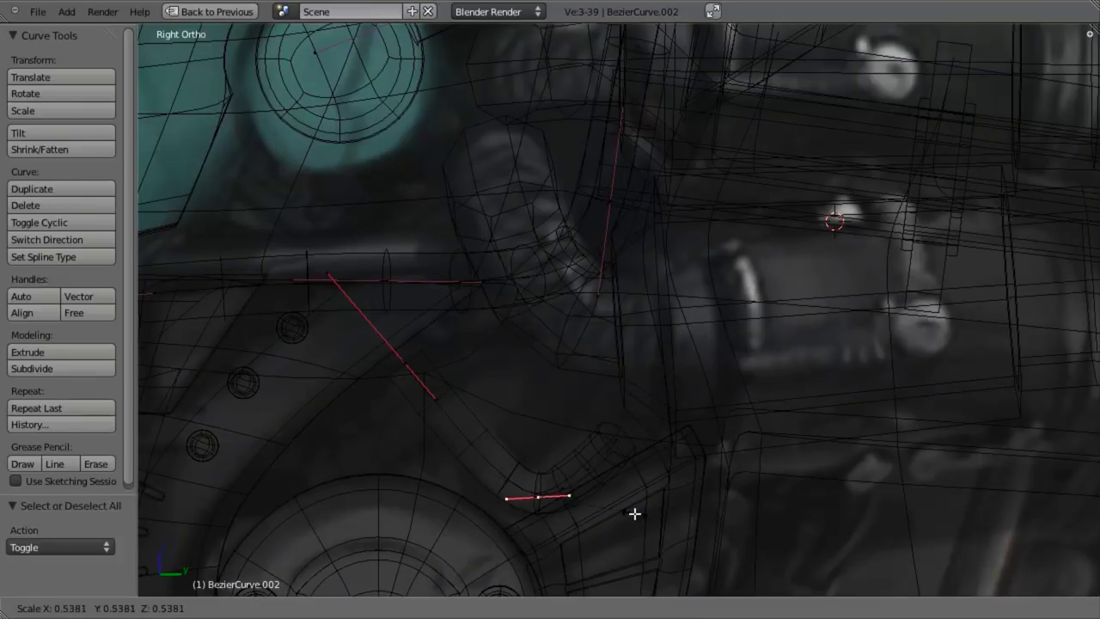
pyautogui.click(598, 503)
pyautogui.press('g')
pyautogui.click(632, 473)
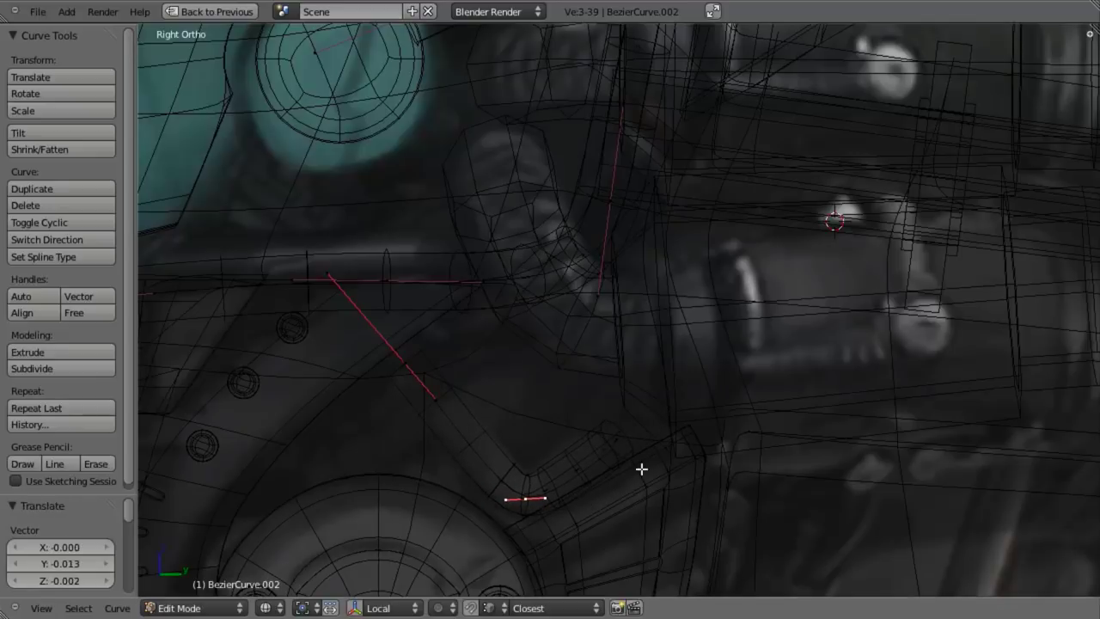
# Extrude the pipe's front control point -0.260 along the X axis
pyautogui.press('a')
pyautogui.moveTo(766, 462); pyautogui.dragTo(624, 427, button='middle')
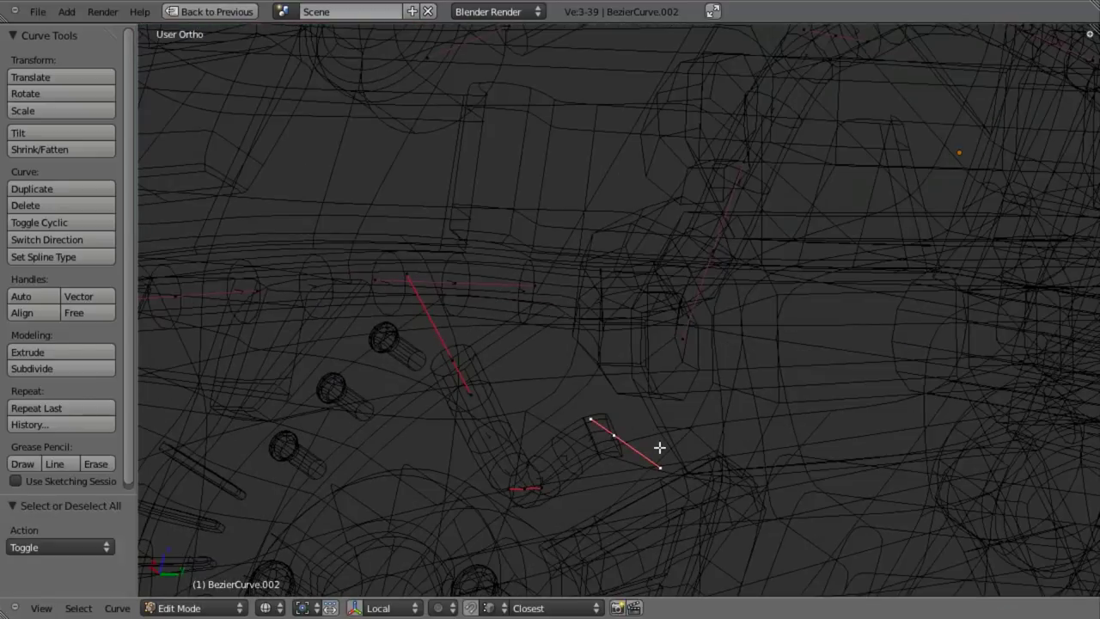
pyautogui.press('e')
pyautogui.press('x')
pyautogui.click(792, 502)
# Select the whole bent pipe and shift it along the X axis toward the body
pyautogui.press('z')
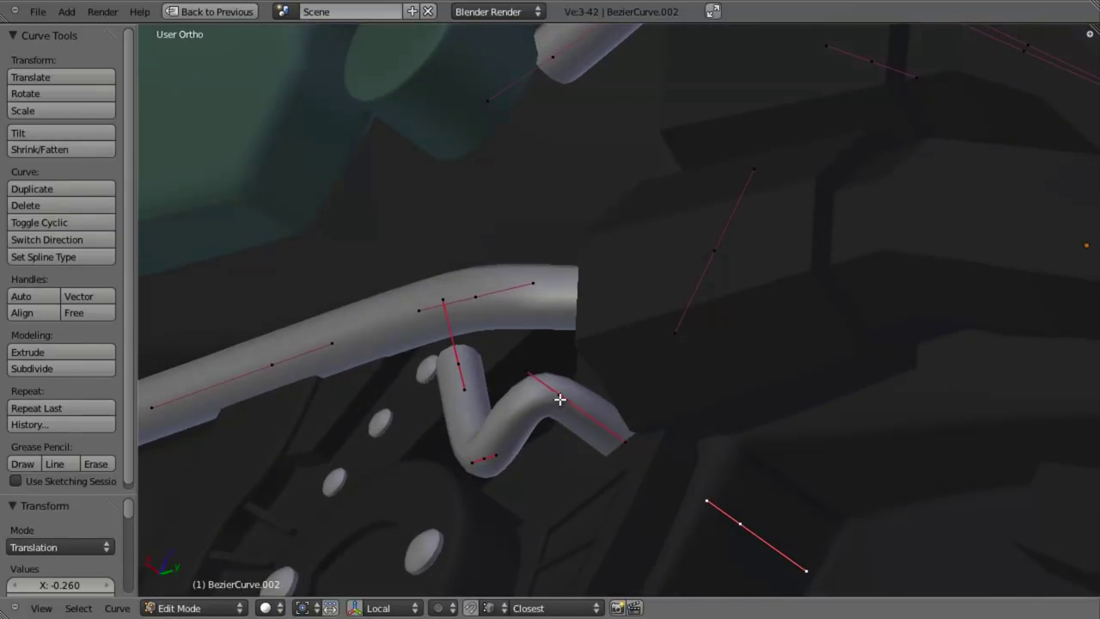
pyautogui.press('l')
pyautogui.moveTo(584, 388); pyautogui.dragTo(541, 339, button='middle')
pyautogui.press('g')
pyautogui.press('x')
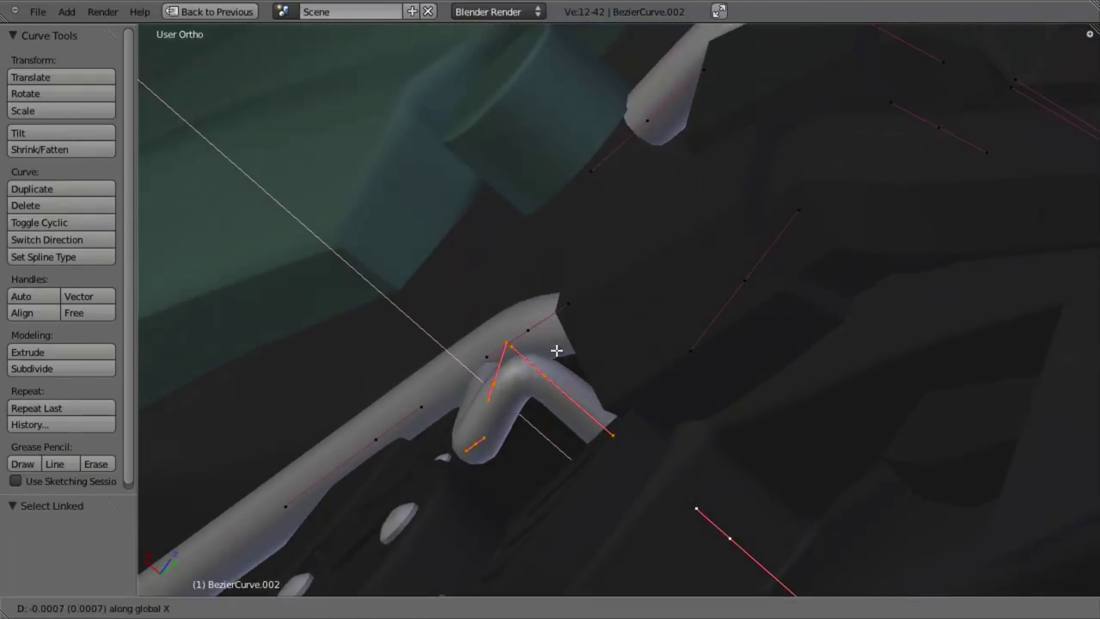
pyautogui.click(596, 383)
pyautogui.moveTo(596, 383); pyautogui.dragTo(551, 509, button='middle')
# Flatten the handles around the pipe's bend and rear end with a scale of 0 in X
pyautogui.press('a')
pyautogui.rightClick(519, 479)
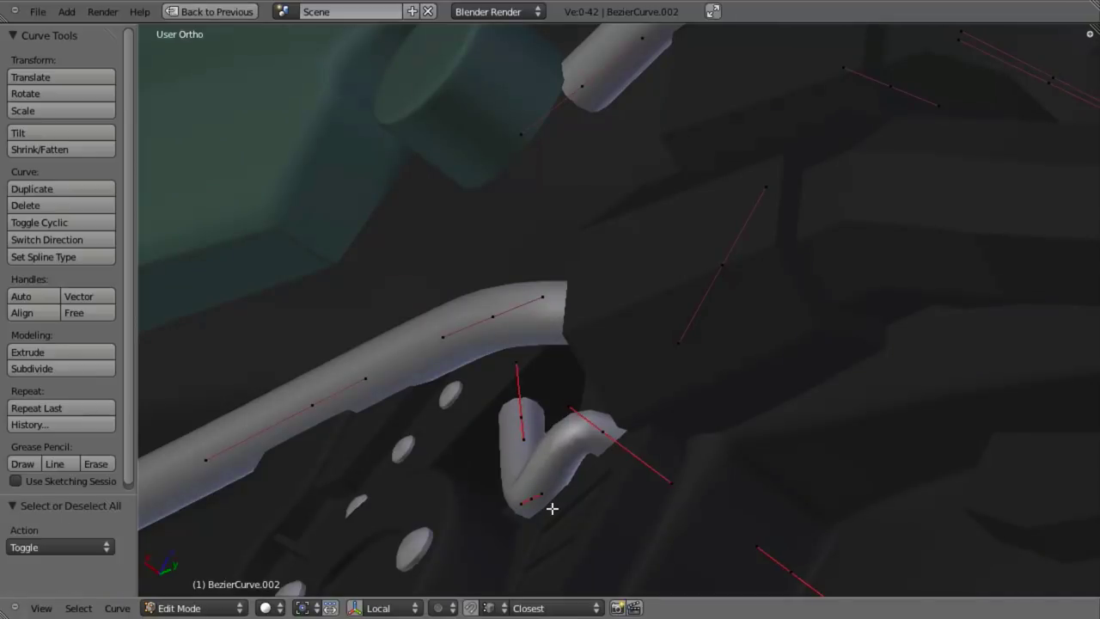
pyautogui.press('s')
pyautogui.press('x')
pyautogui.press('0')
pyautogui.press('Return')
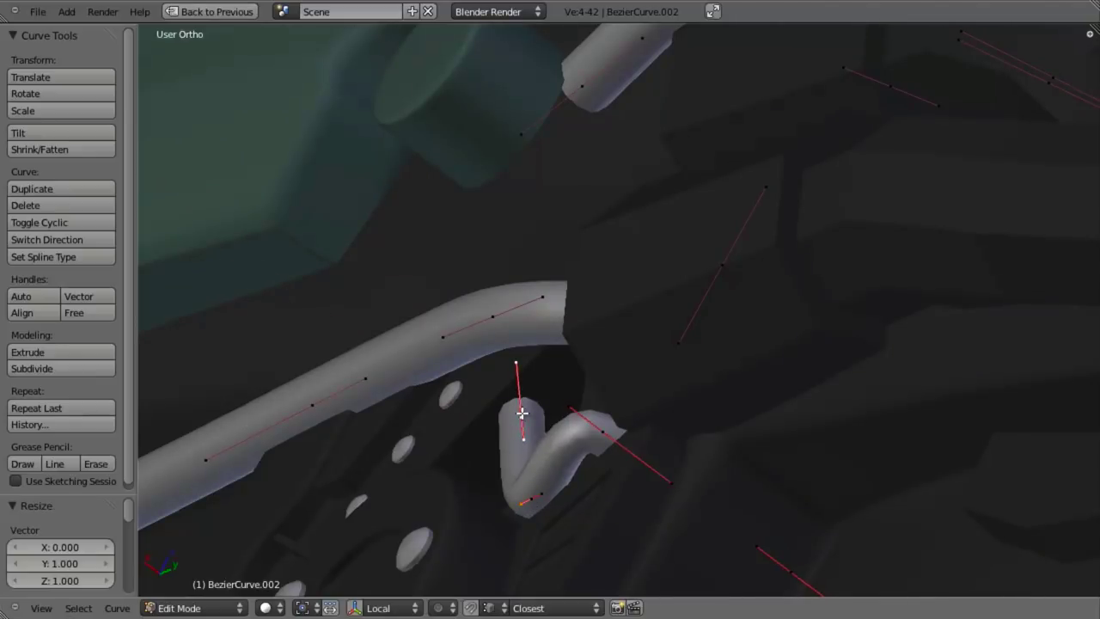
pyautogui.press('b')
pyautogui.moveTo(484, 420); pyautogui.dragTo(596, 543)
pyautogui.press('s')
pyautogui.press('Escape')
# Move the pipe's front corner control point -0.023 along the X axis
pyautogui.moveTo(211, 539); pyautogui.dragTo(641, 410, button='middle')
pyautogui.press('a')
pyautogui.press('g')
pyautogui.press('y')
pyautogui.press('x')
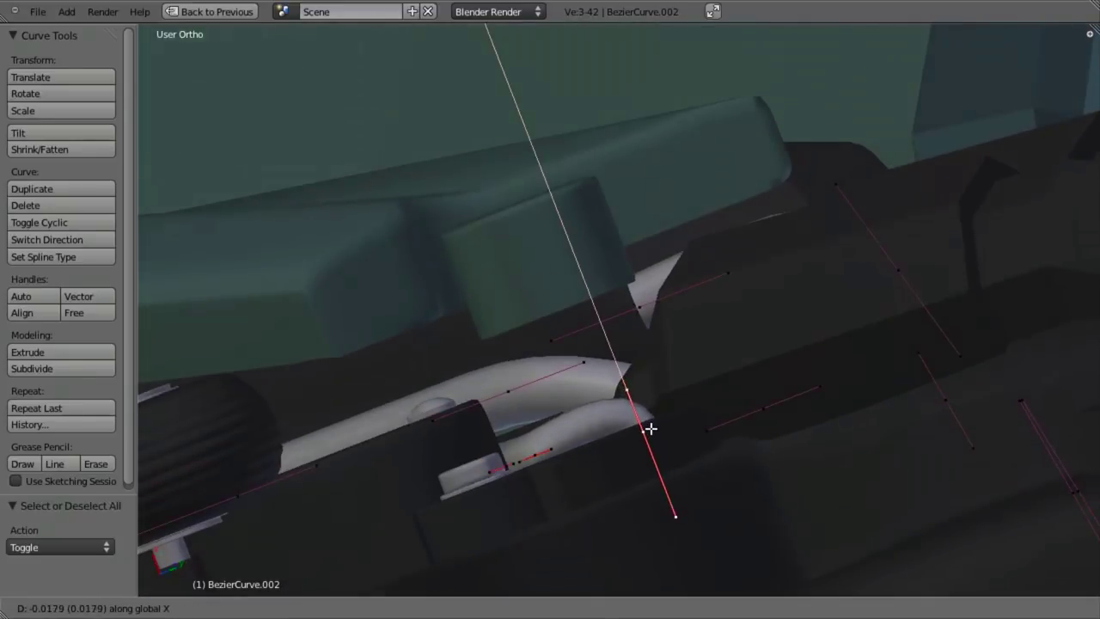
pyautogui.click(653, 431)
# Select the whole bent pipe and move it about -0.07 along the X axis
pyautogui.press('KP_3')
pyautogui.press('z')
pyautogui.keyDown('shift'); pyautogui.moveTo(441, 181); pyautogui.dragTo(615, 390, button='middle'); pyautogui.keyUp('shift')
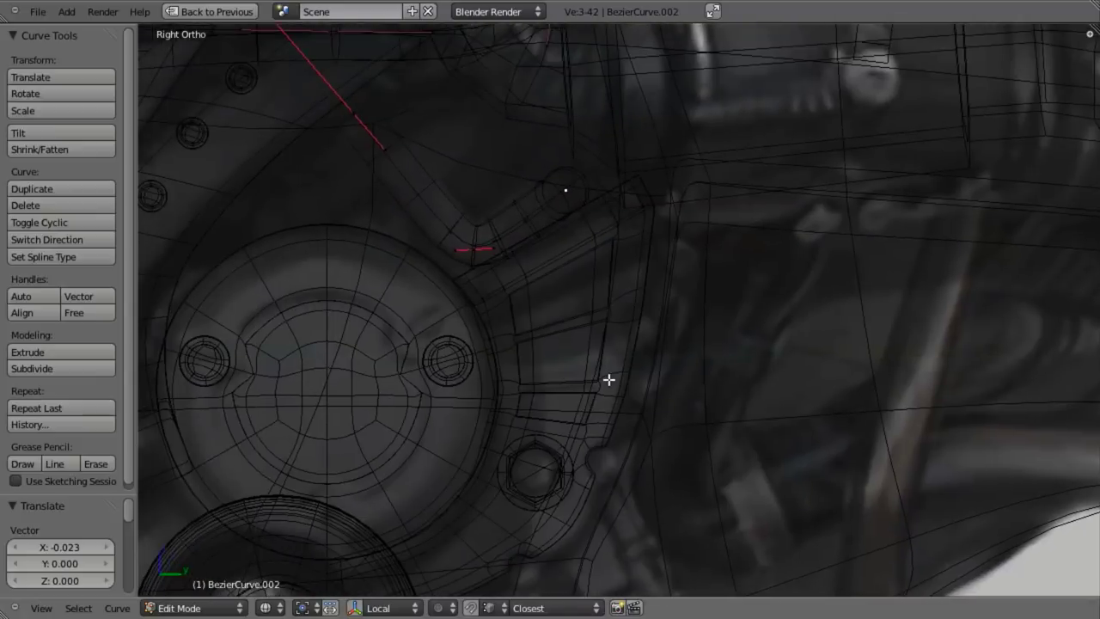
pyautogui.keyDown('shift'); pyautogui.moveTo(578, 331); pyautogui.dragTo(642, 387, button='middle'); pyautogui.keyUp('shift')
pyautogui.press('z')
pyautogui.press('a')
pyautogui.press('l')
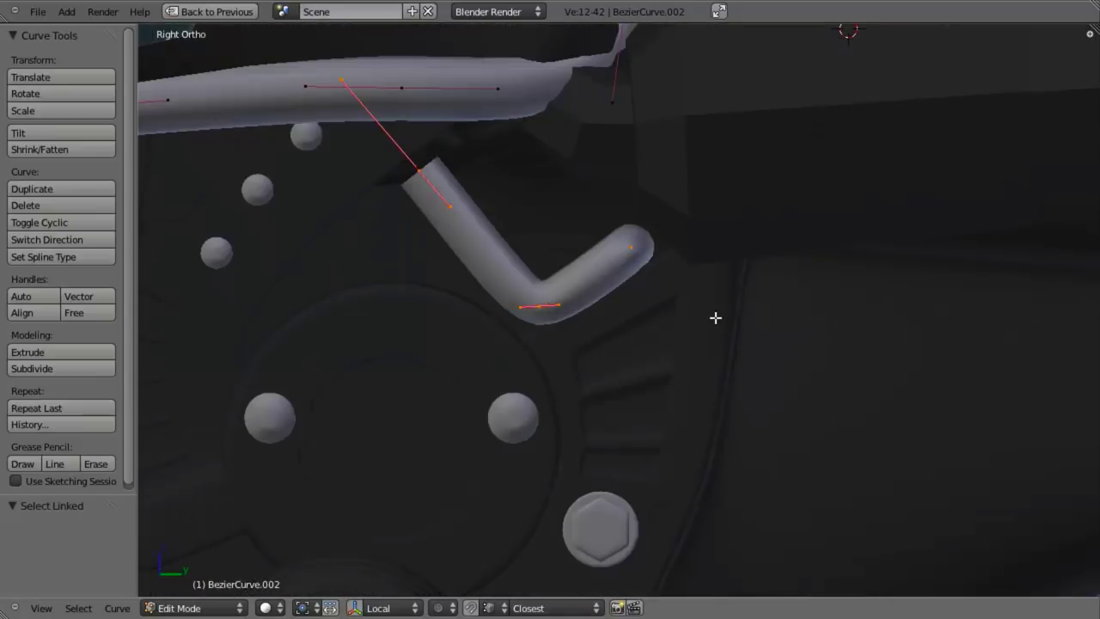
pyautogui.press('z')
pyautogui.moveTo(675, 327); pyautogui.dragTo(629, 294, button='middle')
pyautogui.press('z')
pyautogui.press('g')
pyautogui.press('x')
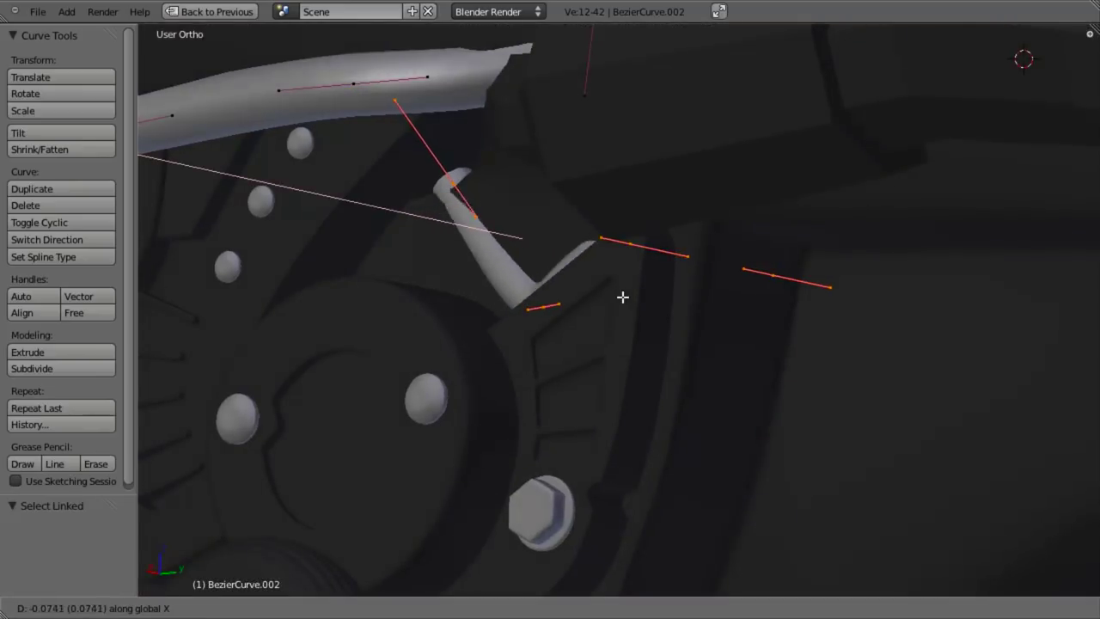
pyautogui.click(620, 296)
# Readjust the bent pipe's depth along the X axis and reposition it above the hub in side view
pyautogui.moveTo(486, 265); pyautogui.dragTo(635, 335, button='middle')
pyautogui.press('g')
pyautogui.press('x')
pyautogui.click(565, 289)
pyautogui.press('g')
pyautogui.press('x')
pyautogui.click(516, 238)
pyautogui.press('KP_3')
pyautogui.press('g')
pyautogui.click(644, 346)
pyautogui.press('g')
pyautogui.click(611, 344)
# Move the control point at the pipe's bend -0.004 in Y and 0.005 in Z
pyautogui.press('a')
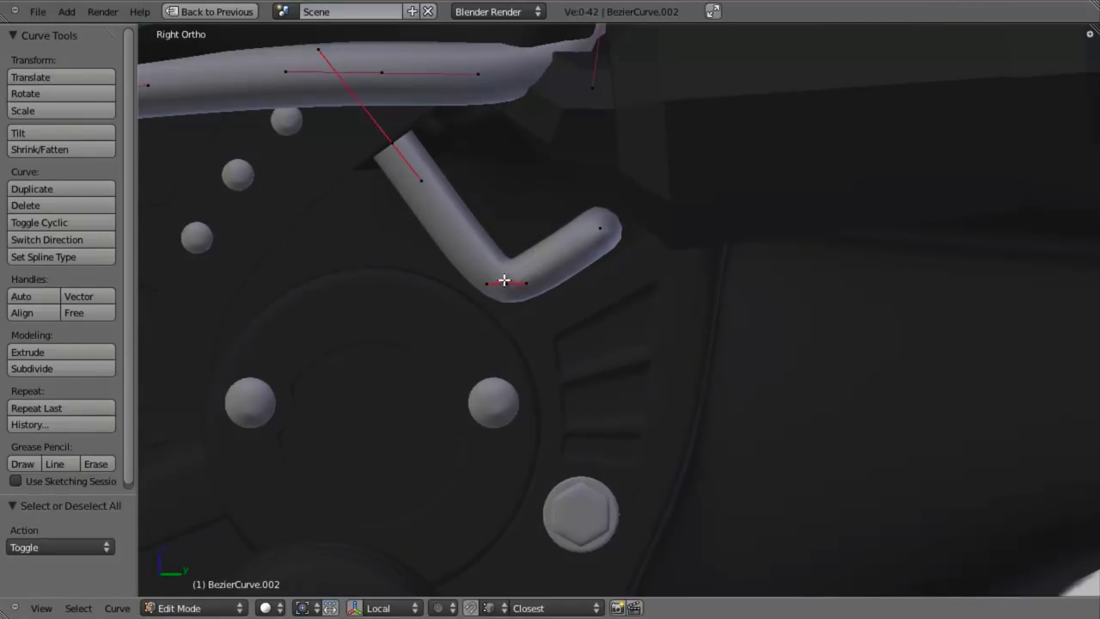
pyautogui.rightClick(503, 282)
pyautogui.press('g')
pyautogui.click(496, 269)
# Move the bend and rear control points together to refit the pipe to the body, and leave Edit Mode
pyautogui.press('z')
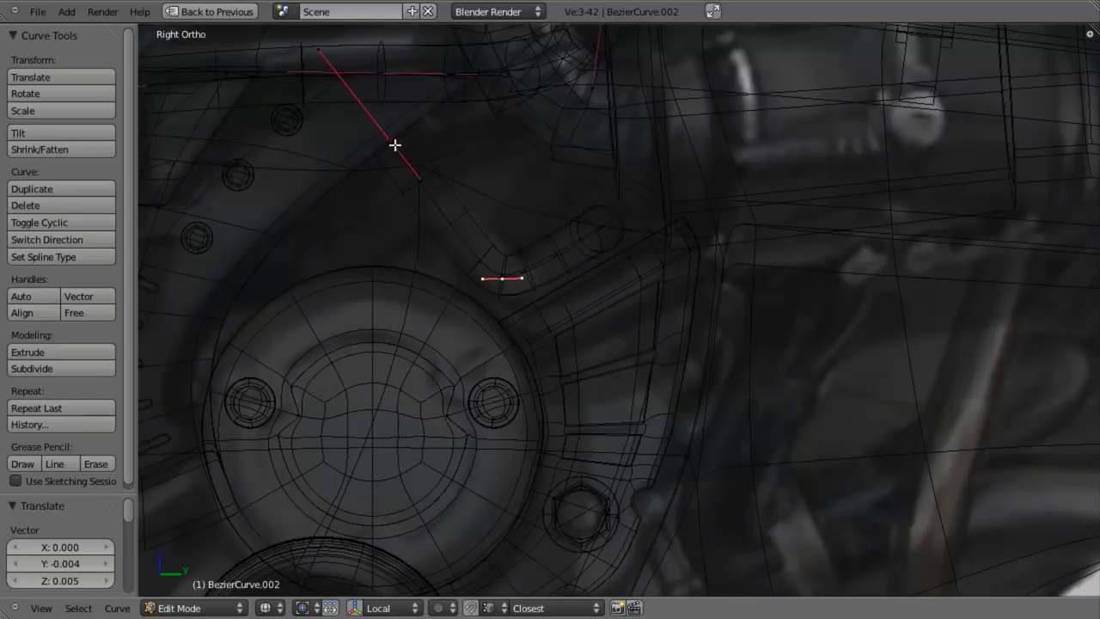
pyautogui.press('z')
pyautogui.keyDown('shift'); pyautogui.moveTo(463, 227); pyautogui.dragTo(606, 407, button='middle'); pyautogui.keyUp('shift')
pyautogui.press('g')
pyautogui.click(461, 226)
pyautogui.press('Tab')
pyautogui.scroll(-4, 444, 278)
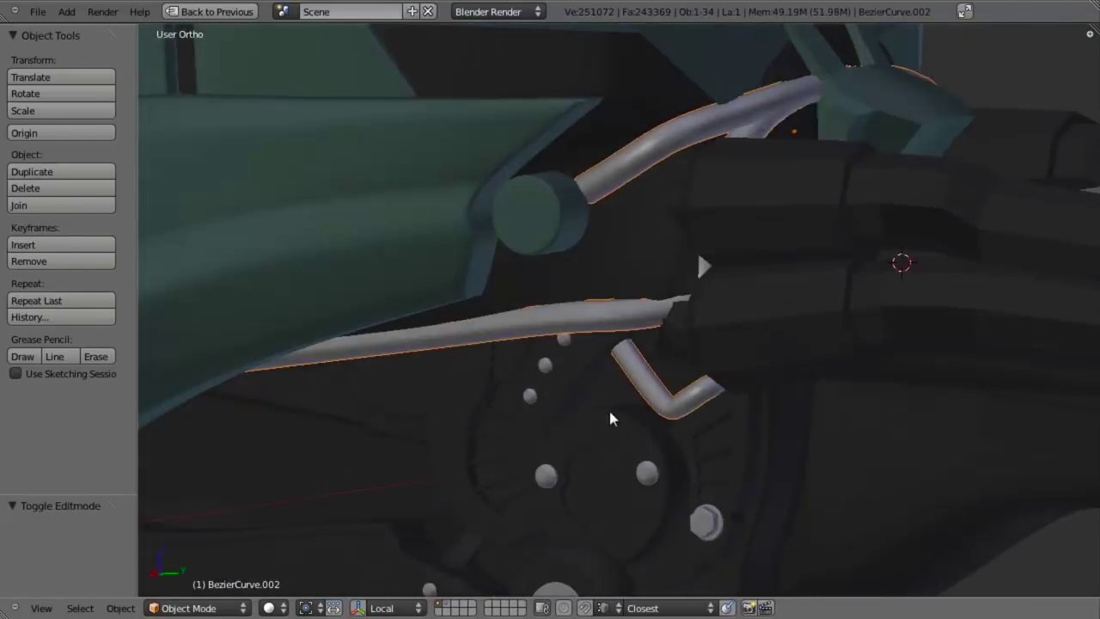
# Duplicate the pipe's rear and bend control points, and rotate and place the copy just below the original in side view
pyautogui.press('KP_3')
pyautogui.press('z')
pyautogui.keyDown('shift'); pyautogui.moveTo(769, 444); pyautogui.dragTo(747, 408, button='middle'); pyautogui.keyUp('shift')
pyautogui.scroll(5, 746, 407)
pyautogui.press('Tab')
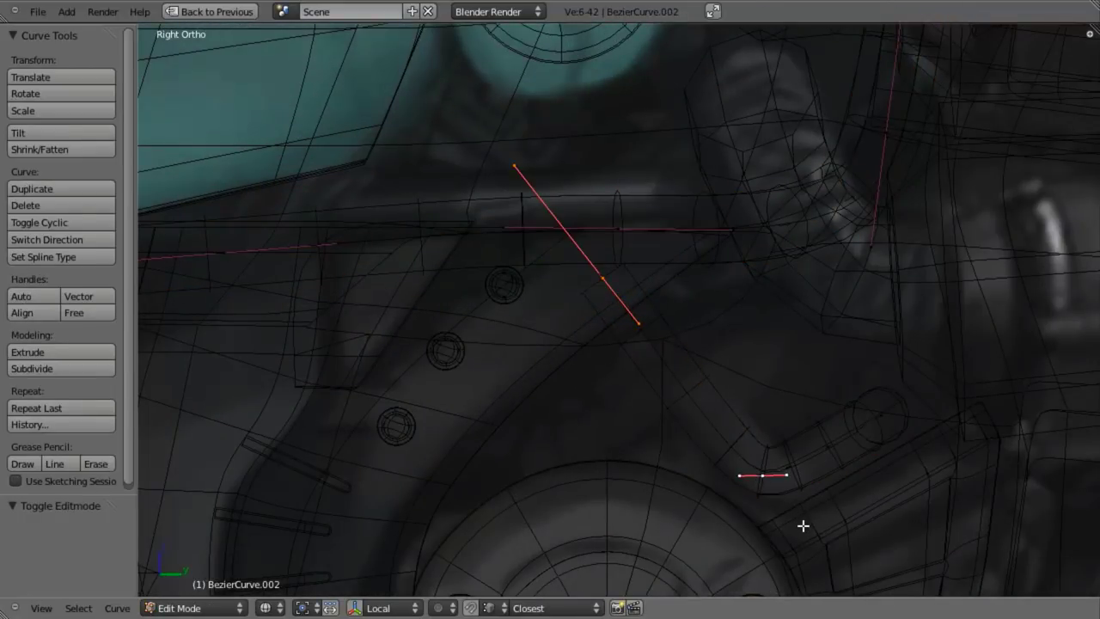
pyautogui.press('g')
pyautogui.click(837, 450)
pyautogui.press('g')
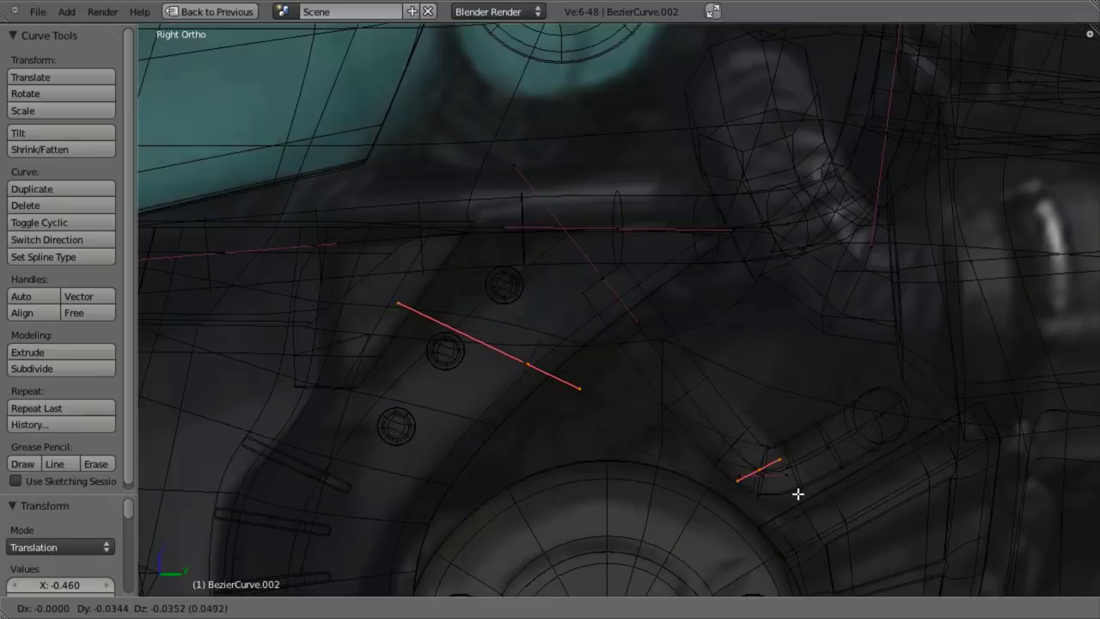
pyautogui.click(814, 435)
# Move the duplicated pipe segment -0.029 along the X axis
pyautogui.press('z')
pyautogui.moveTo(814, 435); pyautogui.dragTo(786, 478, button='middle')
pyautogui.press('g')
pyautogui.press('x')
pyautogui.click(728, 441)
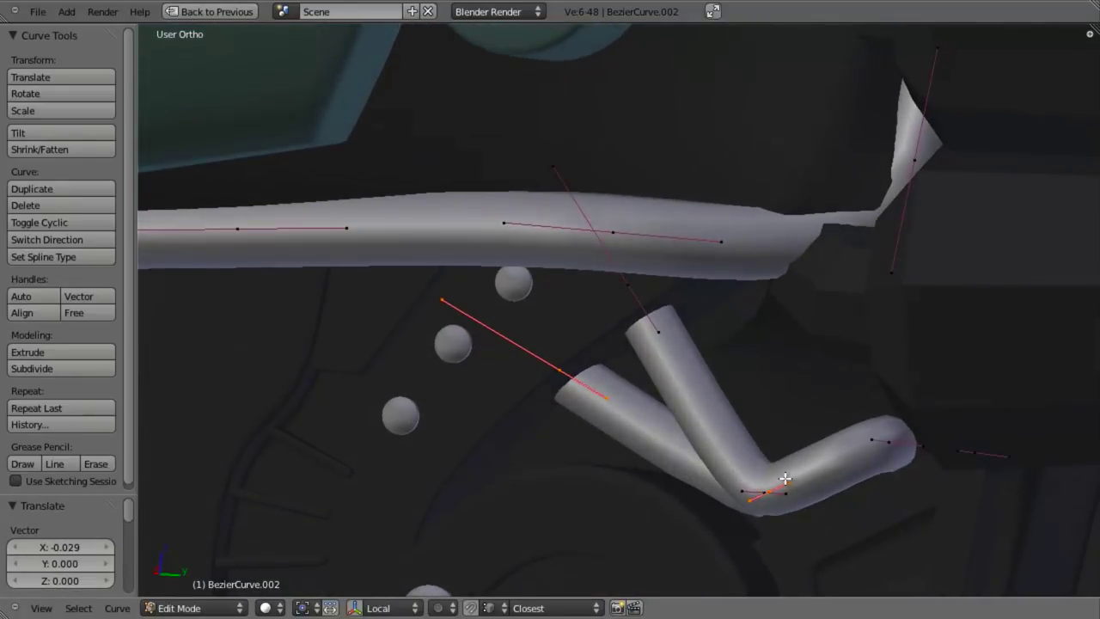
# Rotate the duplicated segment's front control point 74.726° and move it 0.070 in Y and -0.084 in Z
pyautogui.press('KP_3')
pyautogui.press('z')
pyautogui.press('a')
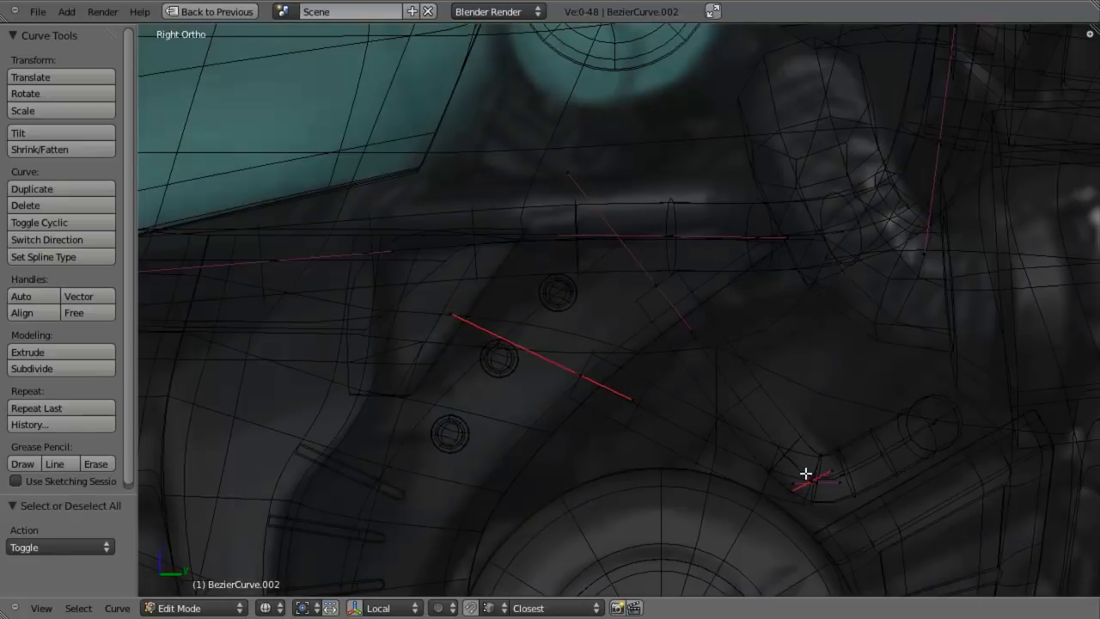
pyautogui.press('r')
pyautogui.click(864, 35)
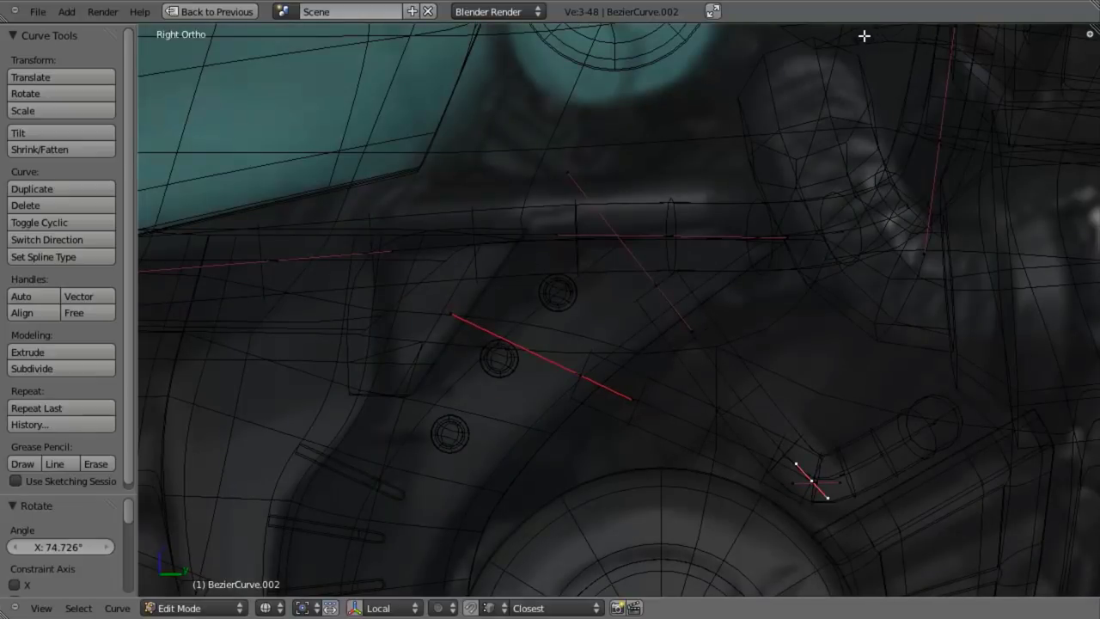
pyautogui.keyDown('shift'); pyautogui.moveTo(937, 241); pyautogui.dragTo(872, 109, button='middle'); pyautogui.keyUp('shift')
pyautogui.press('g')
pyautogui.click(906, 343)
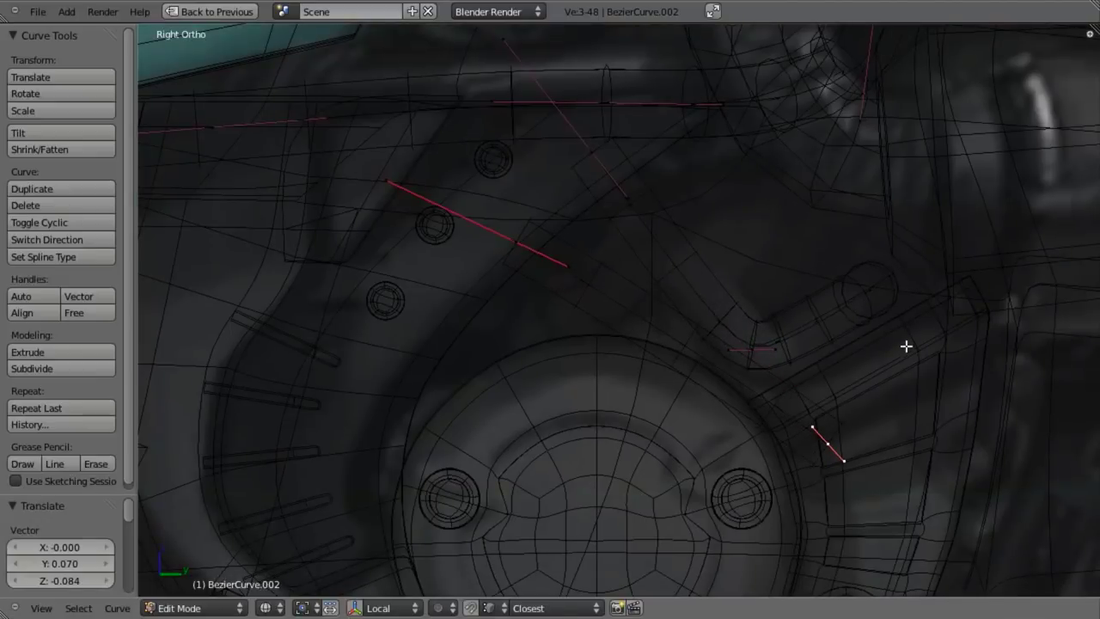
# Subdivide the duplicated segment and raise its new middle control point above the hub's edge
pyautogui.press('w')
pyautogui.click(613, 290)
pyautogui.press('a')
pyautogui.rightClick(688, 348)
pyautogui.press('g')
pyautogui.click(701, 314)
# Move the duplicated segment's rear control point -0.123 in Y and -0.058 in Z to the lowest bolt
pyautogui.press('a')
pyautogui.rightClick(508, 245)
pyautogui.press('g')
pyautogui.click(367, 313)
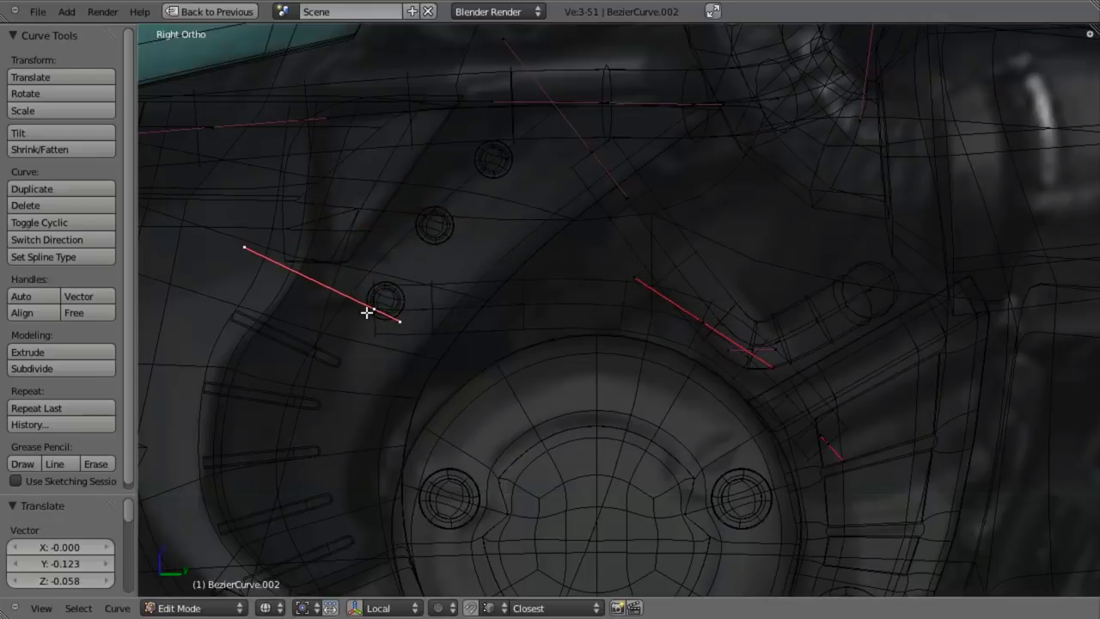
# Rotate the hub pipe's front control point 9.84° and move it -0.004 in Y and -0.008 in Z
pyautogui.press('z')
pyautogui.press('z')
pyautogui.press('r')
pyautogui.click(950, 442)
pyautogui.press('g')
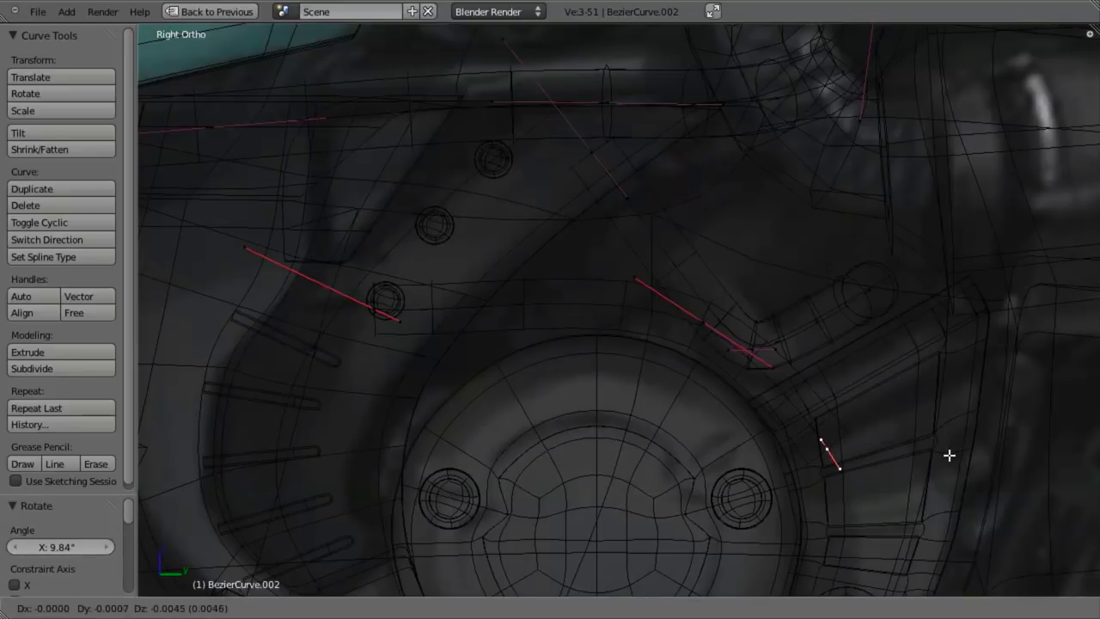
pyautogui.click(945, 459)
pyautogui.press('z')
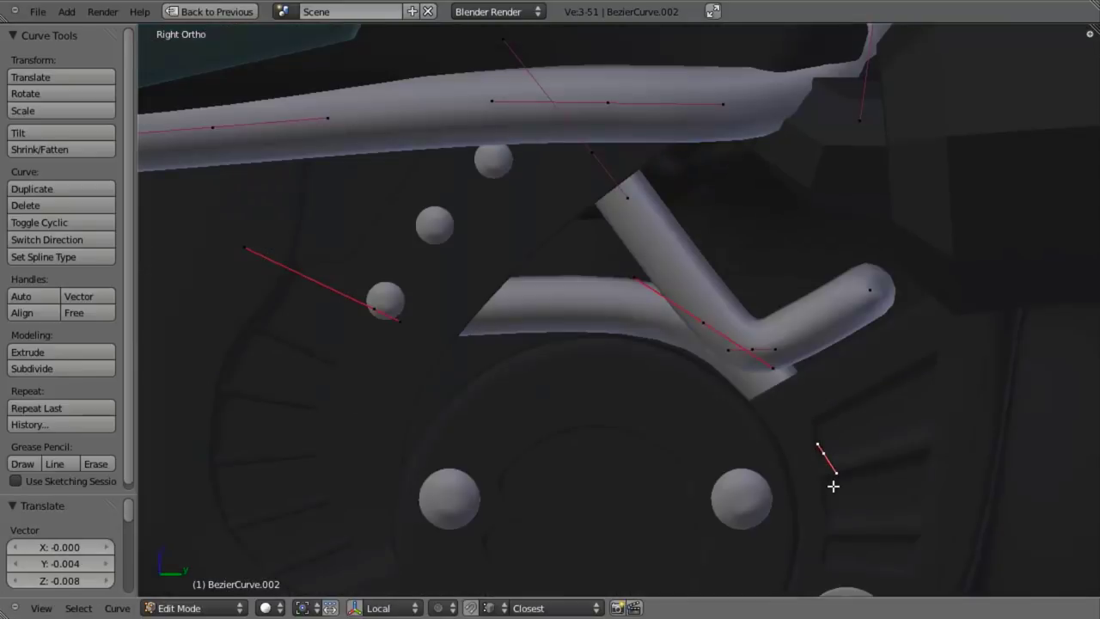
# Duplicate the whole hub pipe about 0.04 up in Y and Z, and fine-tune the copy's rotation and position beside the original
pyautogui.hotkey('ctrl', 'l')
pyautogui.press('z')
pyautogui.press('z')
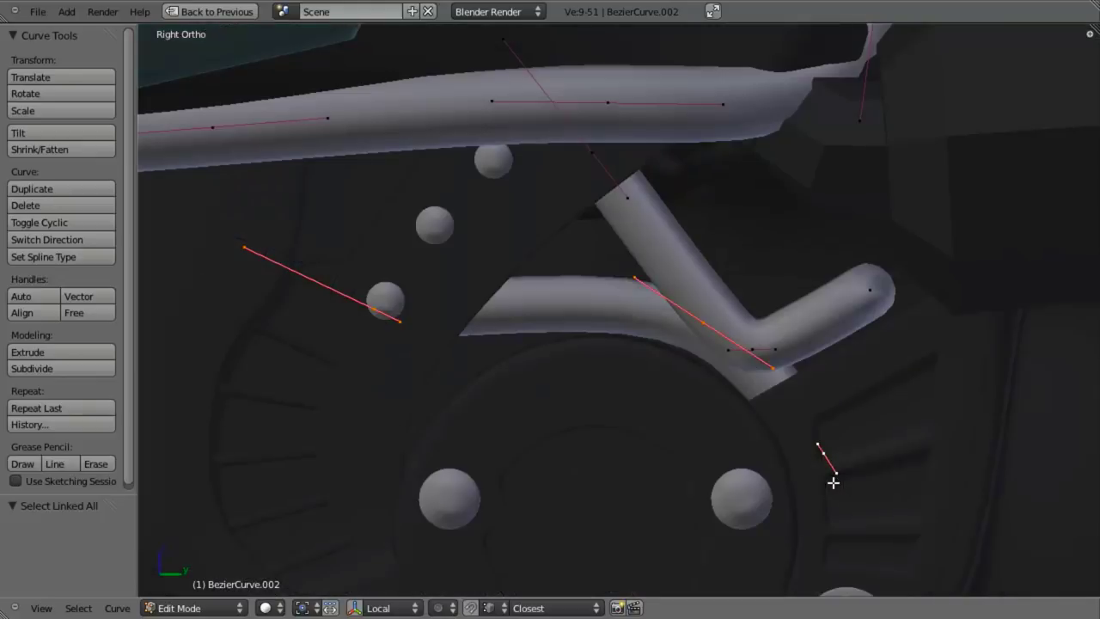
pyautogui.hotkey('shift', 'd')
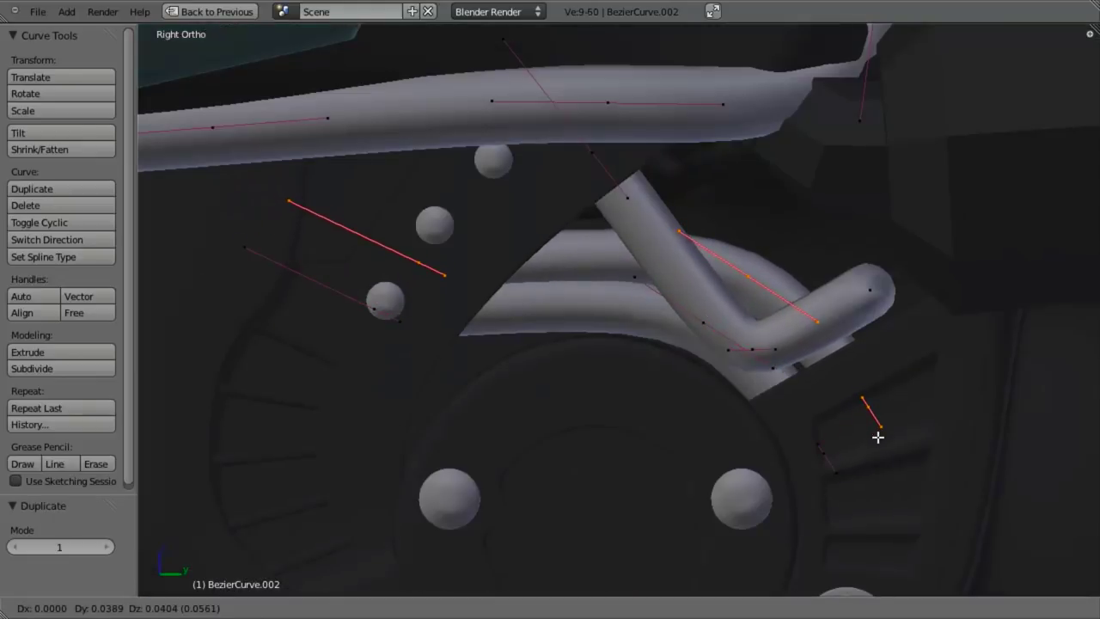
pyautogui.click(877, 429)
pyautogui.press('r')
pyautogui.click(920, 443)
pyautogui.press('g')
pyautogui.click(920, 438)
pyautogui.press('r')
pyautogui.click(920, 448)
# Examine the fitted hub pipes from several angles and compare the surrounding area with the reference artwork in wireframe
pyautogui.moveTo(745, 432); pyautogui.dragTo(706, 354, button='middle')
pyautogui.press('Tab')
pyautogui.scroll(-4, 553, 346)
pyautogui.press('a')
pyautogui.moveTo(552, 346)
pyautogui.mouseDown(button='middle')
pyautogui.moveTo(583, 380)
pyautogui.moveTo(604, 347)
pyautogui.moveTo(568, 266)
pyautogui.moveTo(551, 329)
pyautogui.mouseUp(button='middle')
pyautogui.scroll(-7, 578, 380)
pyautogui.scroll(3, 551, 330)
pyautogui.press('KP_3')
pyautogui.press('z')
pyautogui.scroll(5, 642, 319)
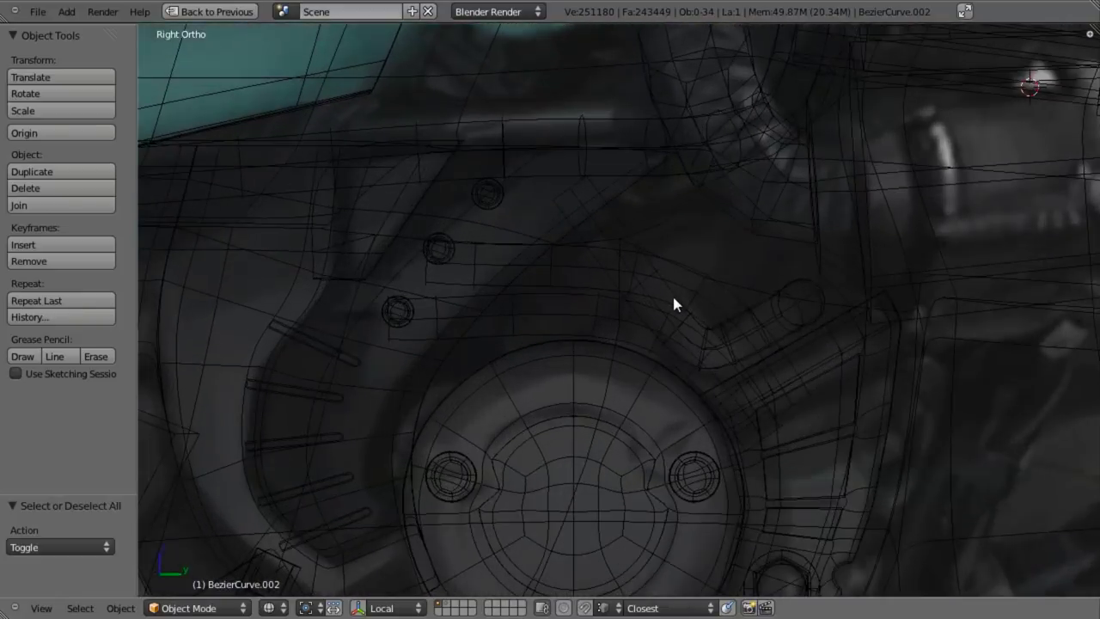
pyautogui.press('z')
pyautogui.scroll(-4, 713, 335)
pyautogui.keyDown('shift'); pyautogui.moveTo(727, 349); pyautogui.dragTo(601, 379, button='middle'); pyautogui.keyUp('shift')
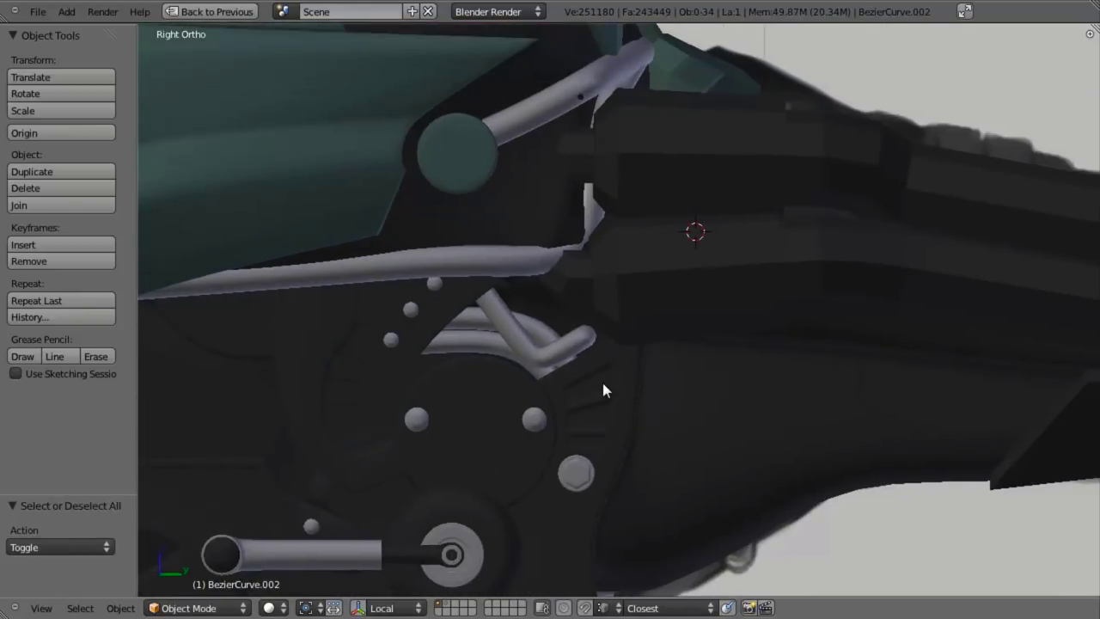
pyautogui.scroll(-3, 670, 404)
pyautogui.press('z')
pyautogui.scroll(3, 712, 450)
pyautogui.keyDown('shift'); pyautogui.moveTo(632, 478); pyautogui.dragTo(693, 318, button='middle'); pyautogui.keyUp('shift')
pyautogui.keyDown('shift'); pyautogui.moveTo(582, 379); pyautogui.dragTo(697, 361, button='middle'); pyautogui.keyUp('shift')
pyautogui.press('z')
pyautogui.keyDown('shift'); pyautogui.moveTo(757, 319); pyautogui.dragTo(705, 364, button='middle'); pyautogui.keyUp('shift')
pyautogui.scroll(2, 705, 363)
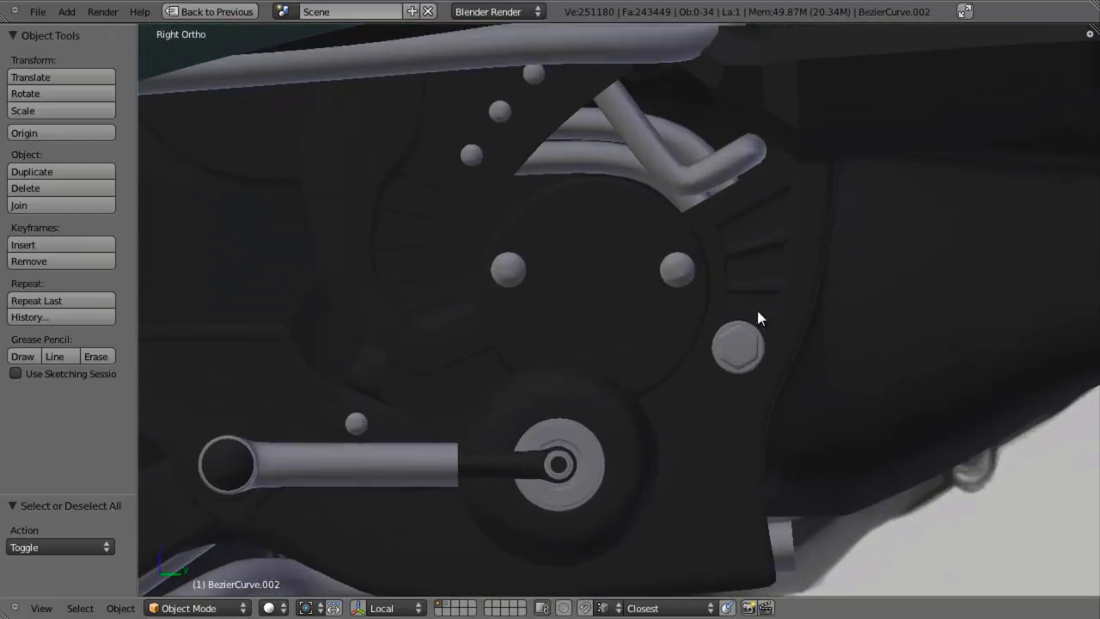
pyautogui.keyDown('shift'); pyautogui.moveTo(753, 318); pyautogui.dragTo(667, 387, button='middle'); pyautogui.keyUp('shift')
pyautogui.press('z')
pyautogui.scroll(4, 678, 389)
pyautogui.press('z')
pyautogui.scroll(-3, 697, 378)
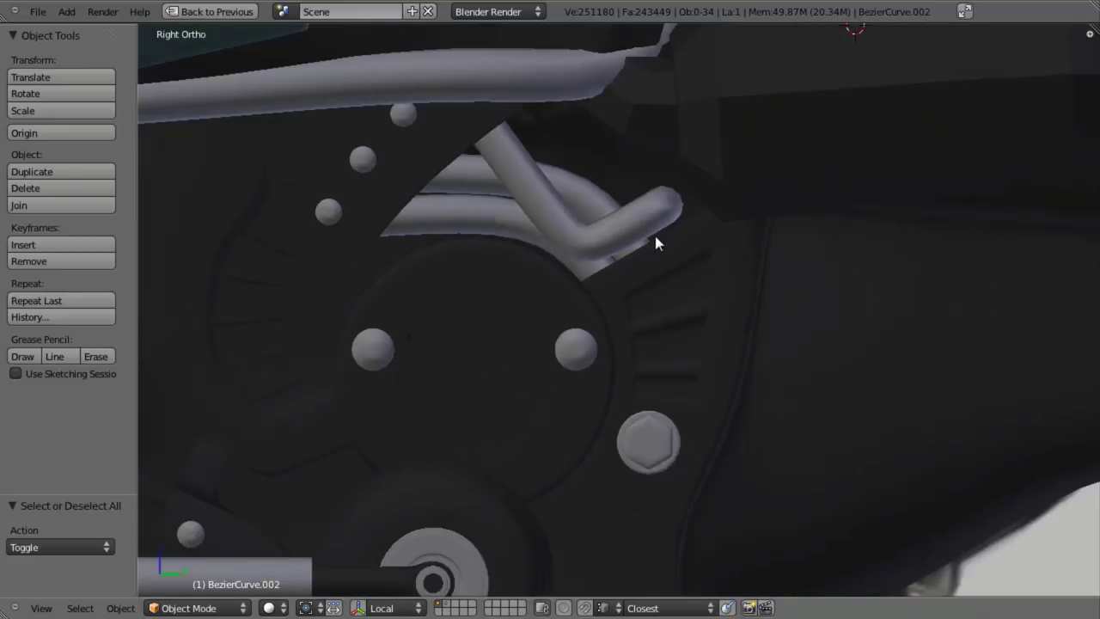
pyautogui.keyDown('shift'); pyautogui.moveTo(664, 250); pyautogui.dragTo(692, 329, button='middle'); pyautogui.keyUp('shift')
pyautogui.moveTo(692, 329); pyautogui.dragTo(755, 353, button='middle')
pyautogui.press('KP_3')
# Duplicate the V-shaped pipe's bend control point, scale the copy down, and place it above the ribbed vent beside the hub
pyautogui.rightClick(630, 315)
pyautogui.press('Tab')
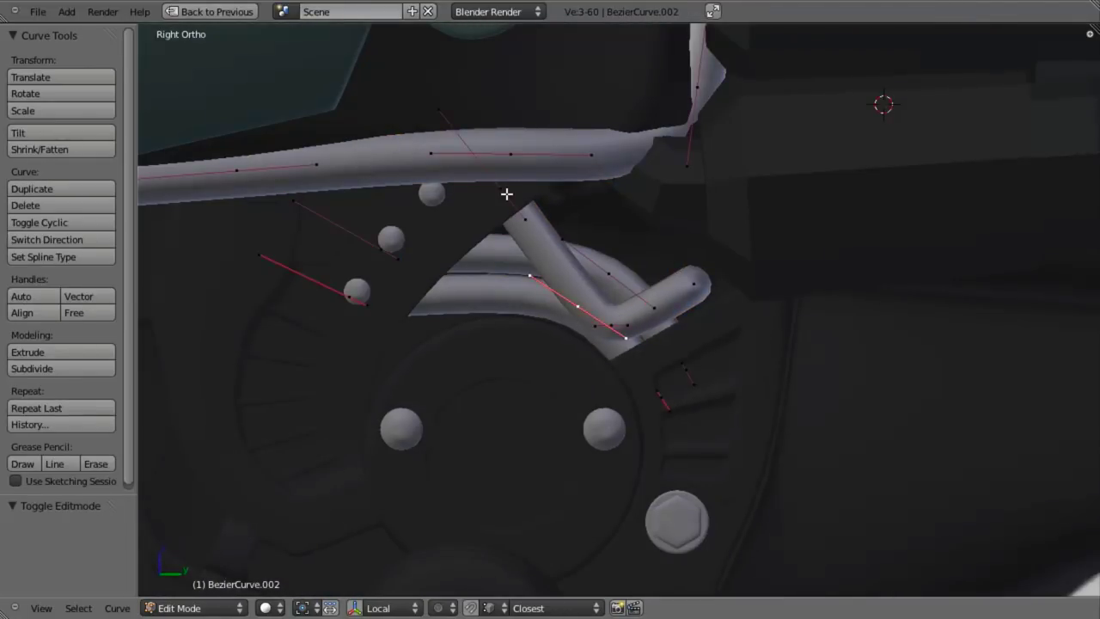
pyautogui.scroll(2, 600, 280)
pyautogui.press('z')
pyautogui.rightClick(610, 331)
pyautogui.press('z')
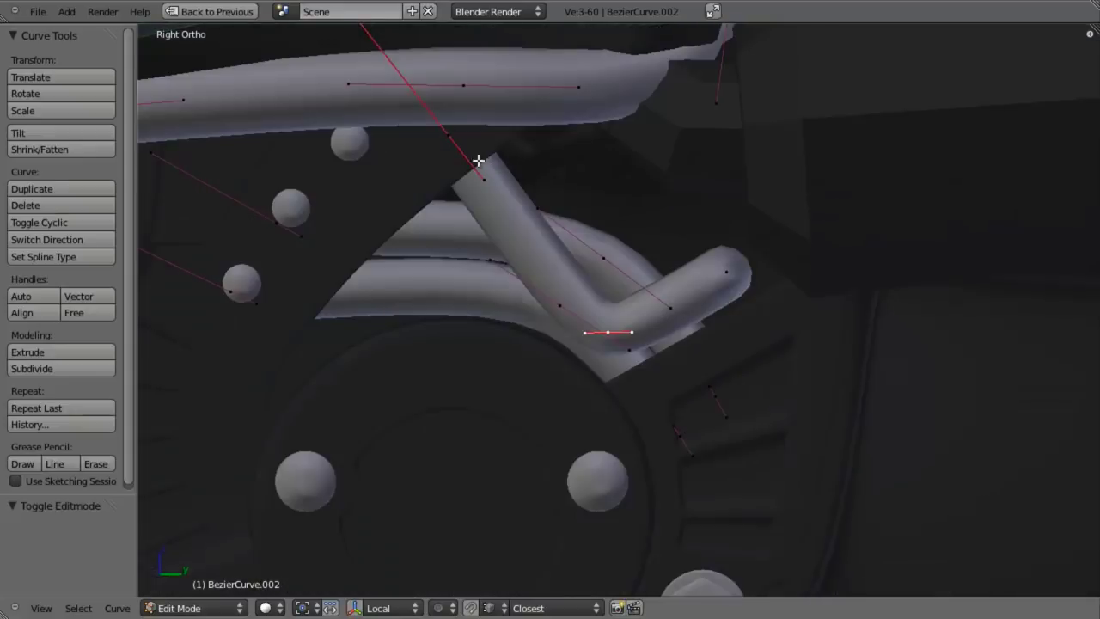
pyautogui.hotkey('shift', 'd')
pyautogui.click(837, 478)
pyautogui.press('s')
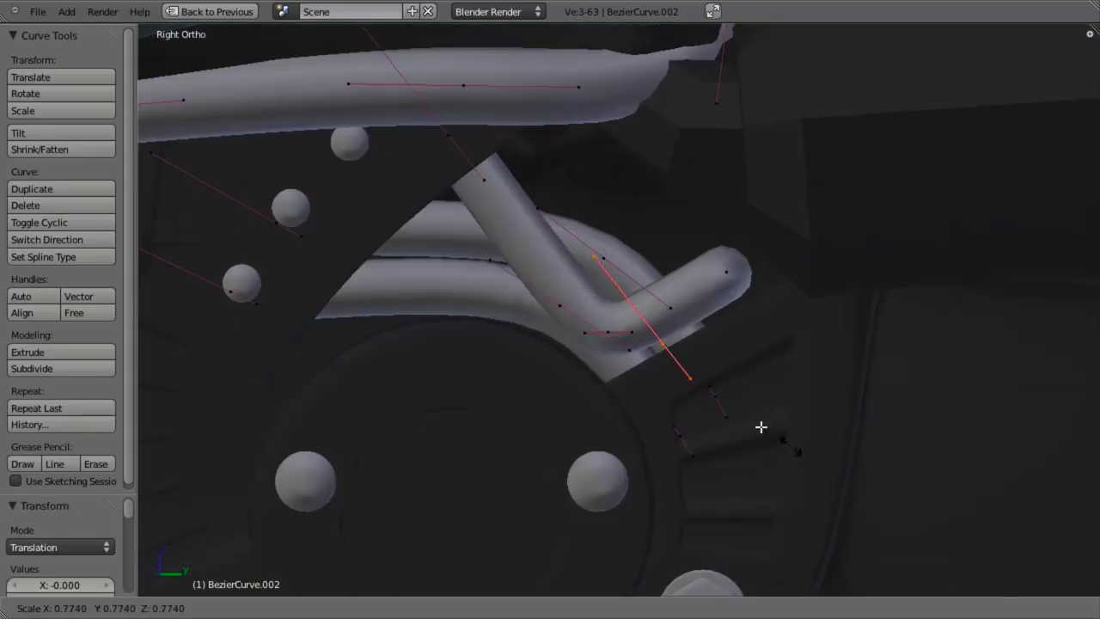
pyautogui.click(723, 396)
pyautogui.press('g')
pyautogui.click(734, 436)
pyautogui.keyDown('shift'); pyautogui.moveTo(733, 437); pyautogui.dragTo(714, 363, button='middle'); pyautogui.keyUp('shift')
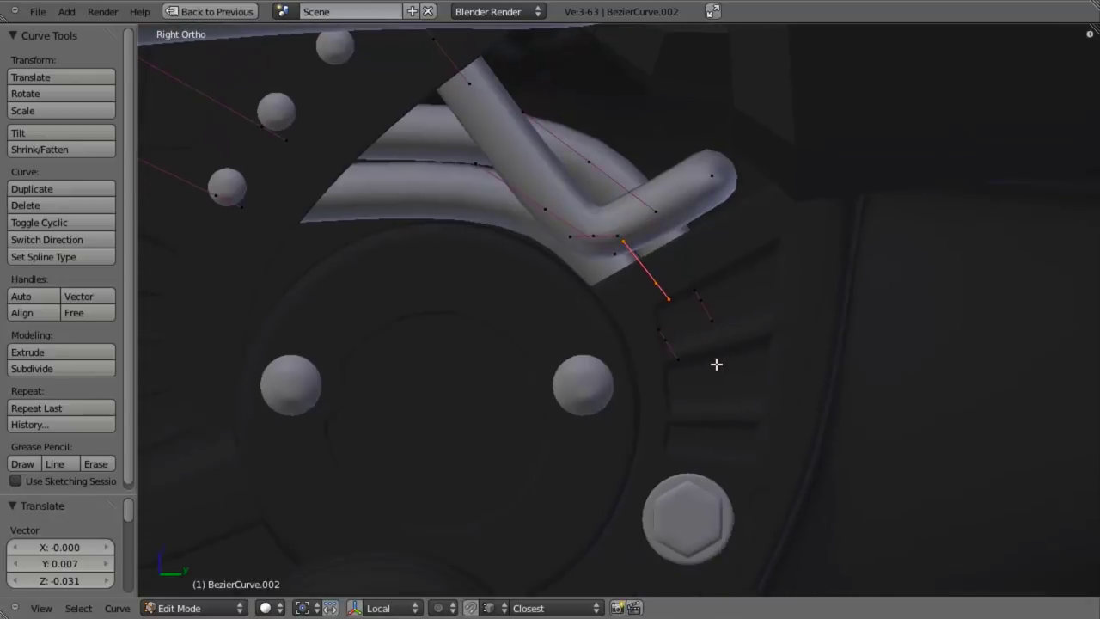
# Extrude the duplicated control point down to the hexagonal bolt, rotate the new end, and shift it -0.021 in Y and Z
pyautogui.press('e')
pyautogui.click(770, 455)
pyautogui.press('r')
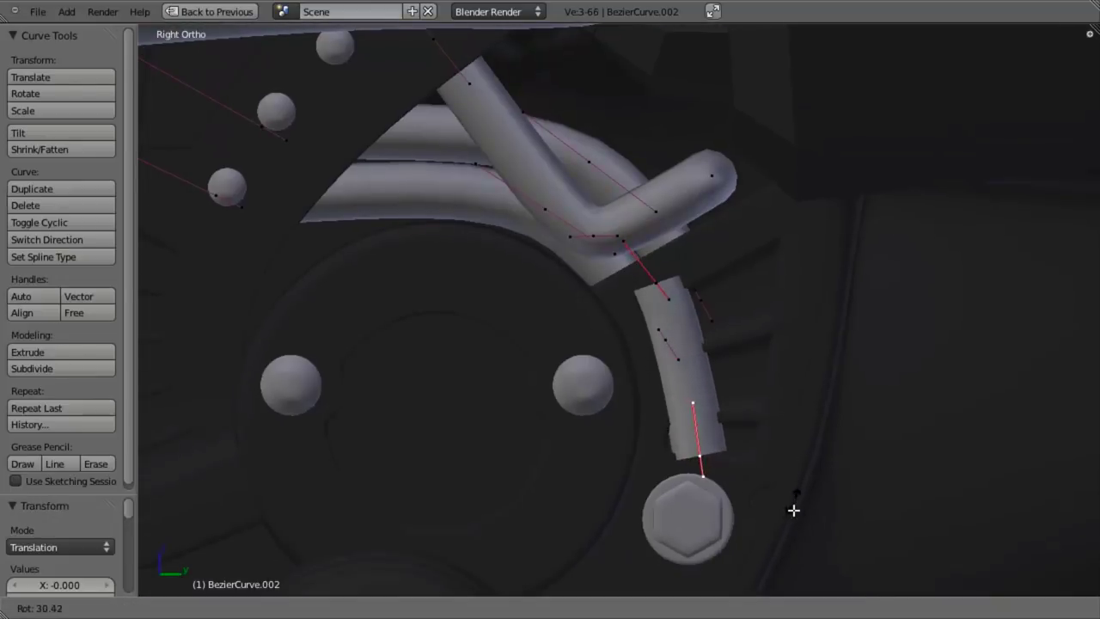
pyautogui.click(790, 518)
pyautogui.press('z')
pyautogui.press('g')
pyautogui.click(790, 443)
pyautogui.press('r')
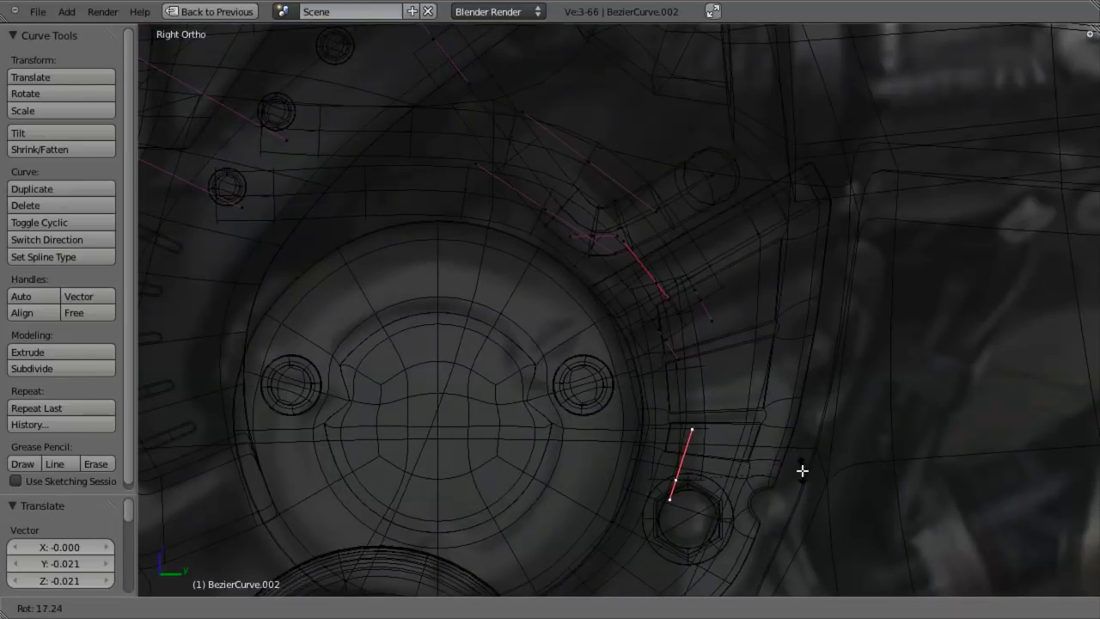
pyautogui.click(669, 487)
# Reposition the new vent pipe's upper control point slightly and rotate it 16.109°
pyautogui.press('a')
pyautogui.rightClick(658, 279)
pyautogui.press('g')
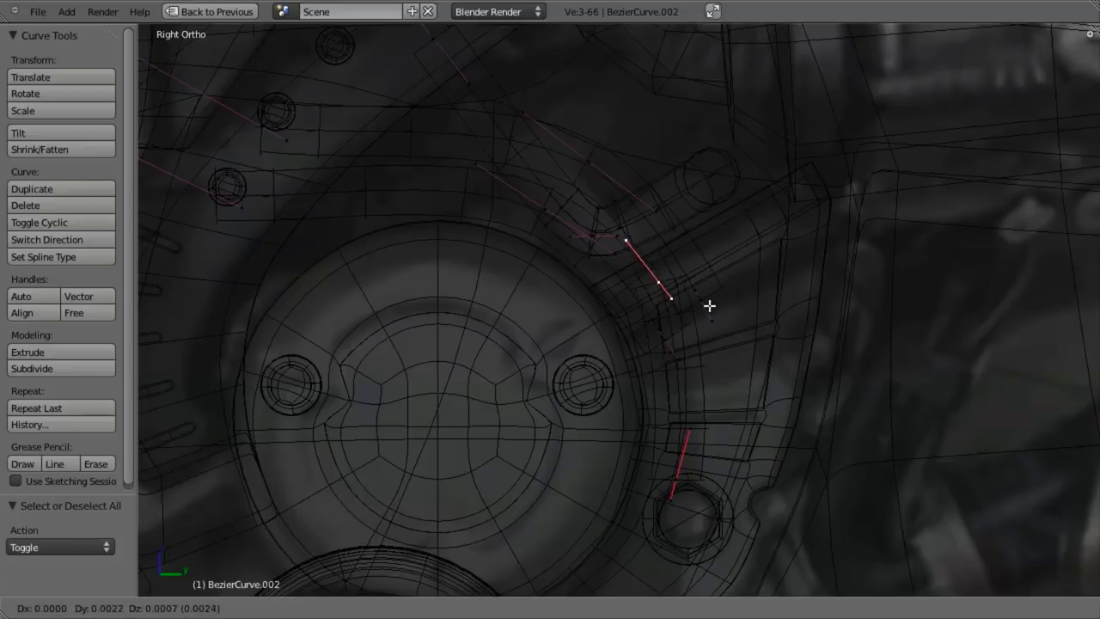
pyautogui.click(706, 315)
pyautogui.press('r')
pyautogui.click(698, 372)
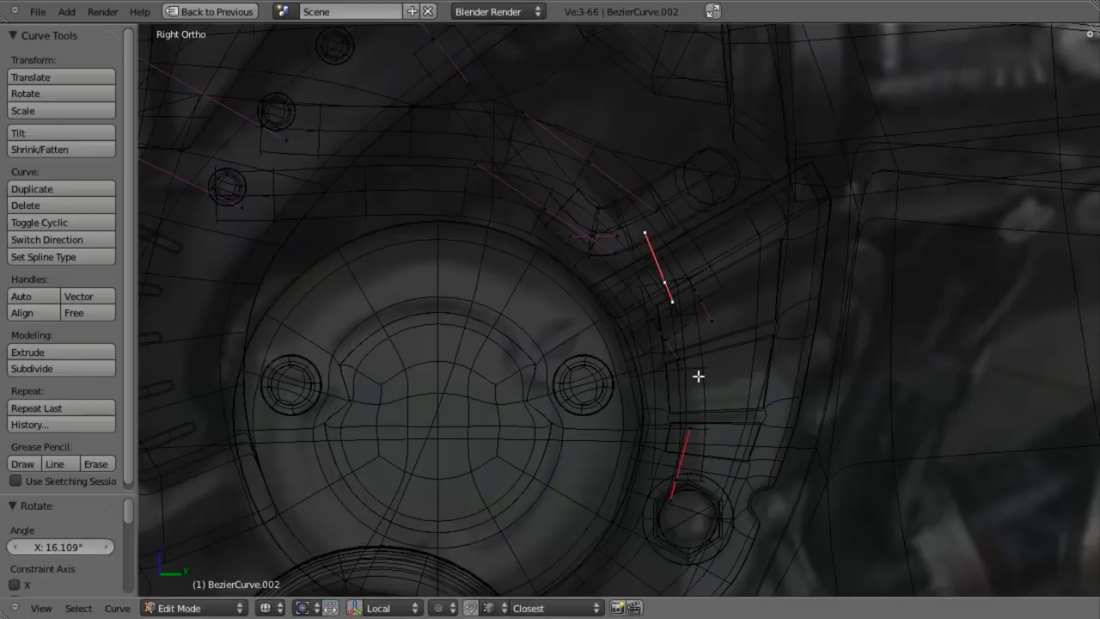
# Shrink the whole vent pipe's radius by a factor of 0.209 and fine-tune its thickness
pyautogui.keyDown('shift'); pyautogui.rightClick(718, 451); pyautogui.keyUp('shift')
pyautogui.hotkey('ctrl', 'l')
pyautogui.hotkey('alt', 's')
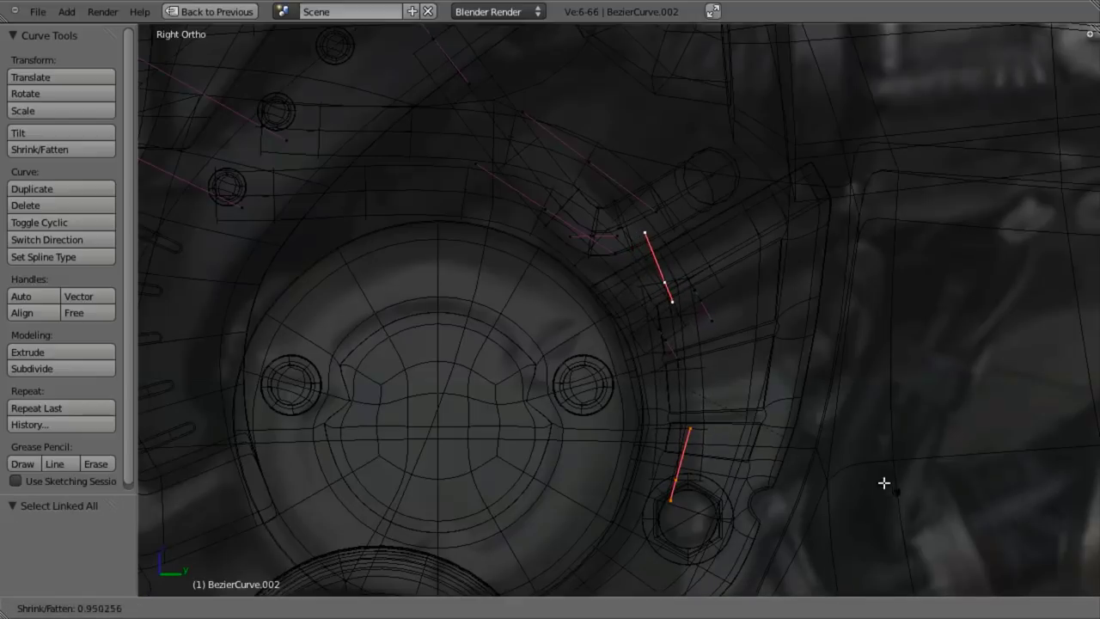
pyautogui.click(718, 395)
pyautogui.press('z')
pyautogui.hotkey('alt', 's')
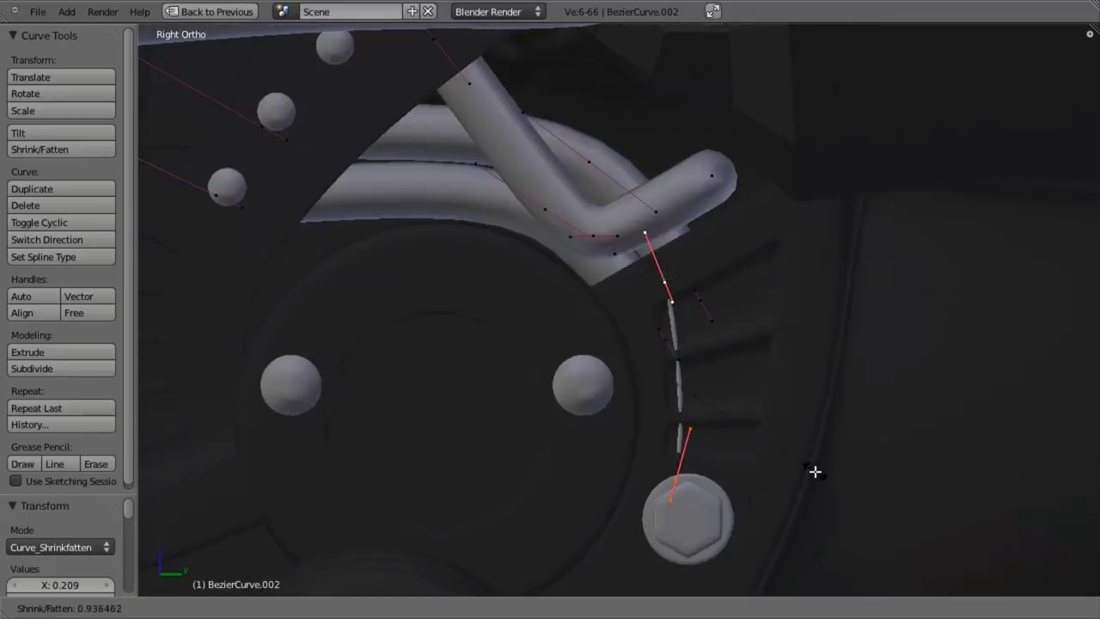
pyautogui.click(762, 473)
# Move the whole thin vent pipe along the X axis to sit across the vent ribs
pyautogui.press('l')
pyautogui.moveTo(692, 432); pyautogui.dragTo(734, 337, button='middle')
pyautogui.press('g')
pyautogui.press('x')
pyautogui.click(766, 386)
pyautogui.press('KP_3')
pyautogui.scroll(-3, 761, 369)
pyautogui.scroll(2, 766, 380)
pyautogui.press('a')
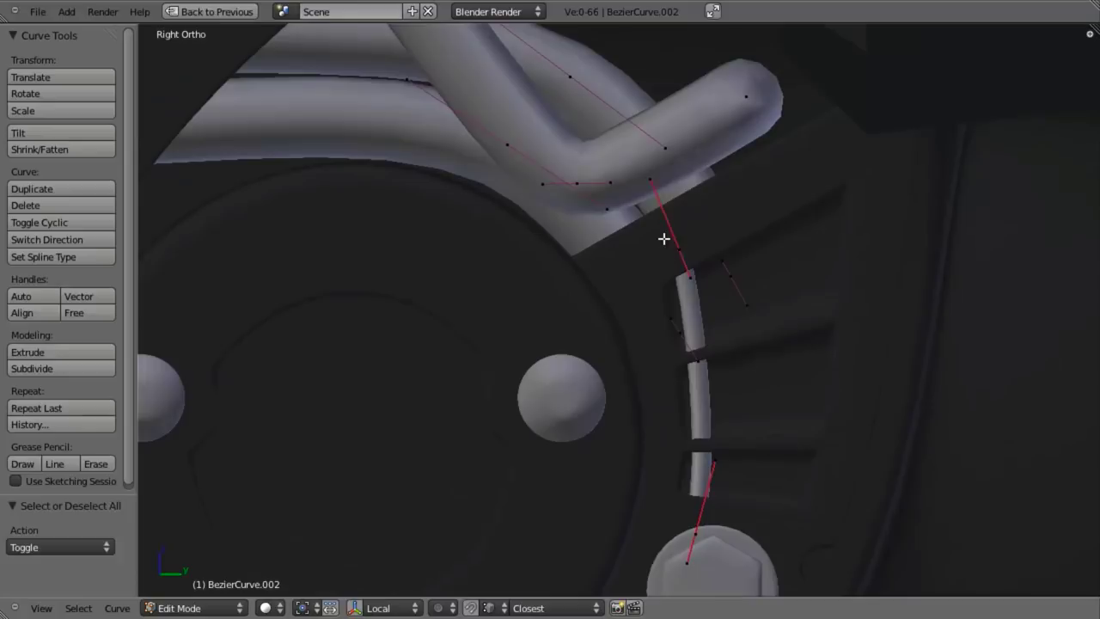
# Adjust the thin vent pipe's upper control point and lengthen its lower handle along the pipe's curve
pyautogui.press('g')
pyautogui.press('a')
pyautogui.rightClick(685, 279)
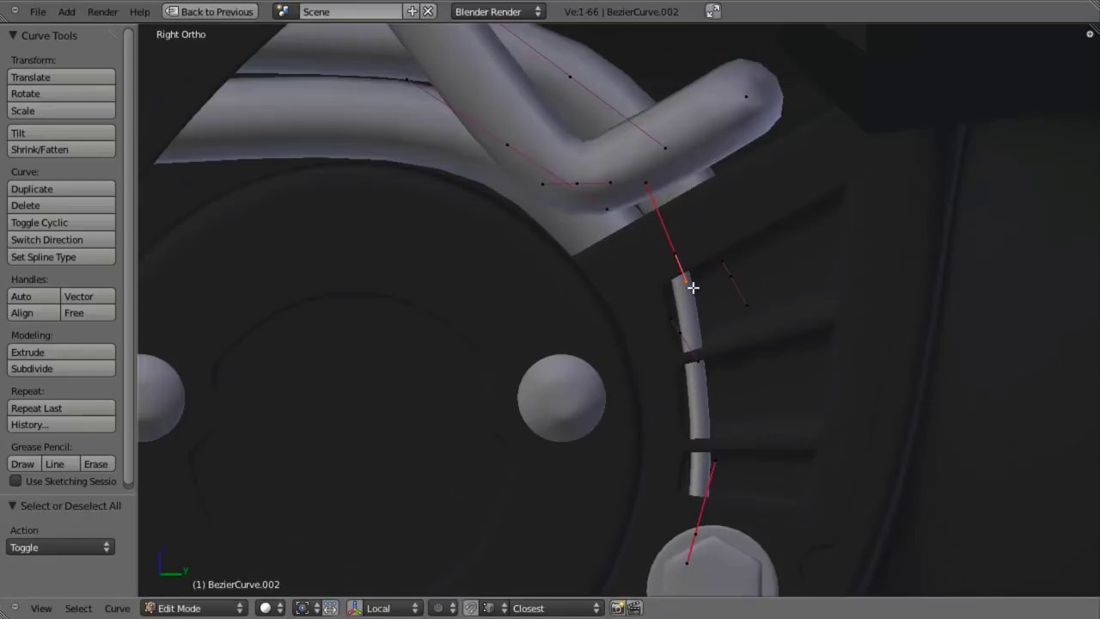
pyautogui.press('g')
pyautogui.click(713, 343)
# Shift the thin vent pipe's lower control point near the bolt and adjust its upper handle to smooth the bend
pyautogui.press('a')
pyautogui.rightClick(697, 525)
pyautogui.press('g')
pyautogui.click(691, 521)
pyautogui.press('a')
pyautogui.rightClick(702, 455)
pyautogui.press('g')
pyautogui.click(714, 446)
pyautogui.press('a')
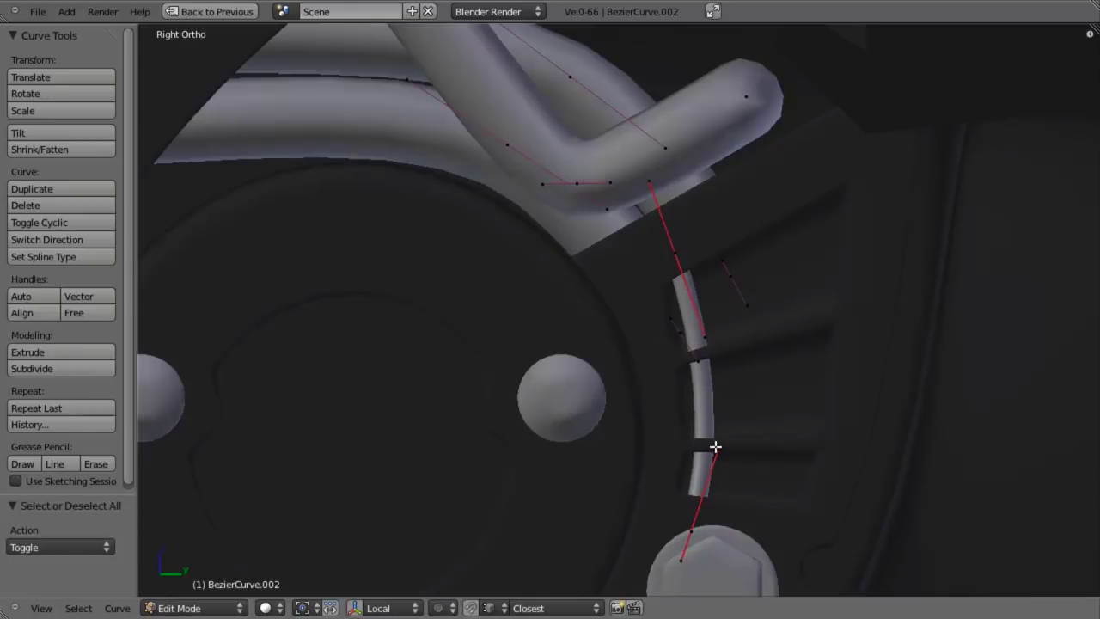
# Duplicate the thin vent pipe twice along Y, placing the first copy about 0.022 away and the second beyond it
pyautogui.hotkey('shift', 'd')
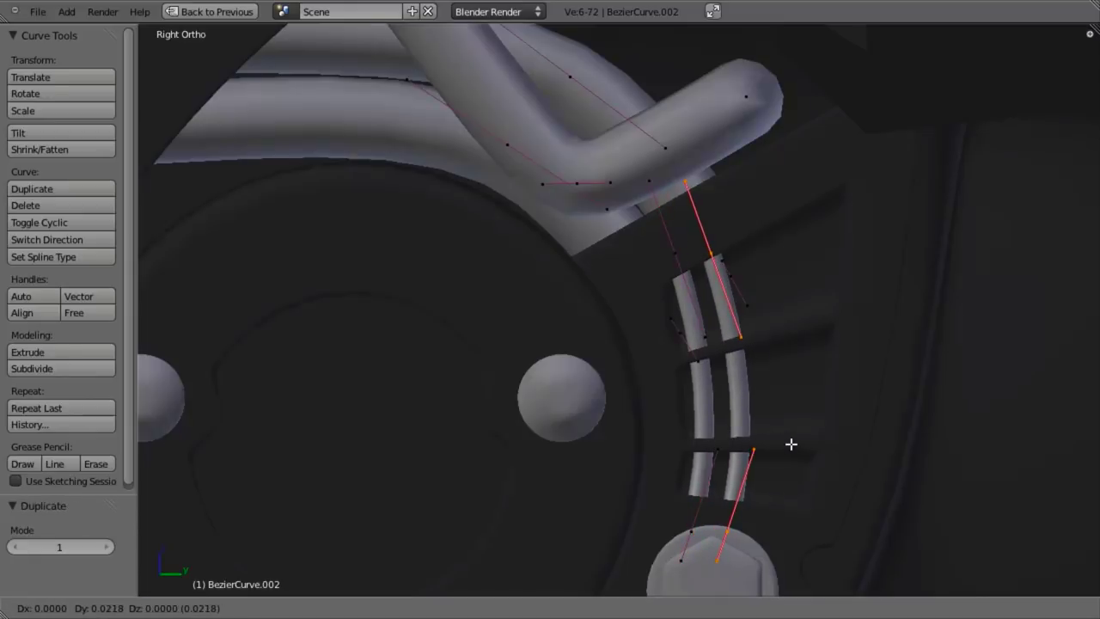
pyautogui.click(791, 443)
pyautogui.hotkey('shift', 'd')
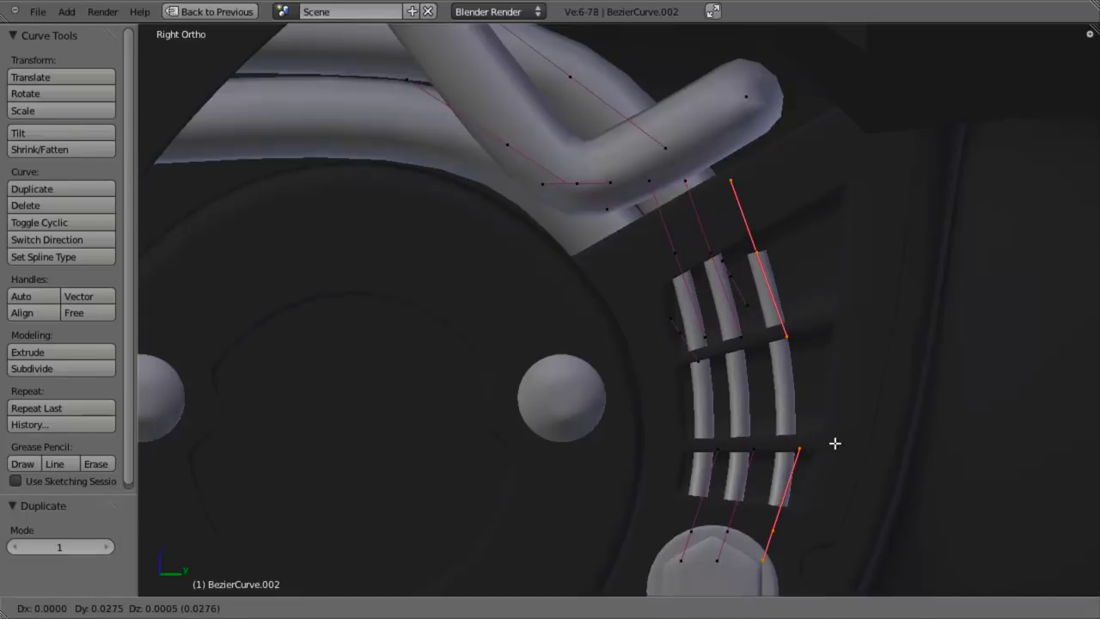
pyautogui.click(831, 441)
pyautogui.press('a')
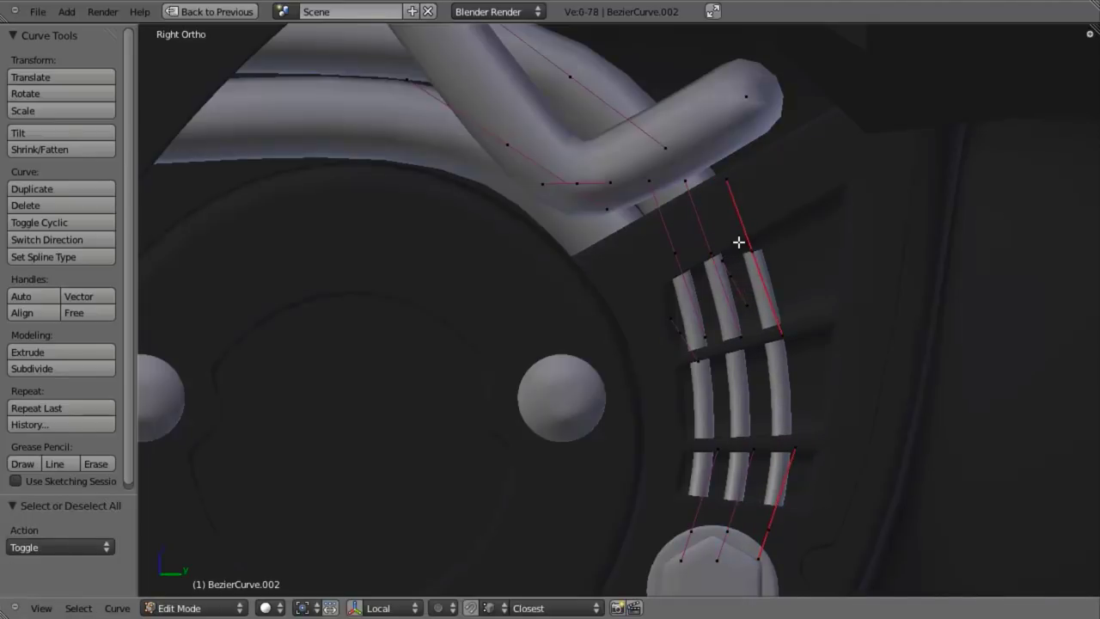
# Move the outermost vent pipe's upper control point about 0.036 in Y and 0.043 in Z and rotate its handles upright
pyautogui.press('g')
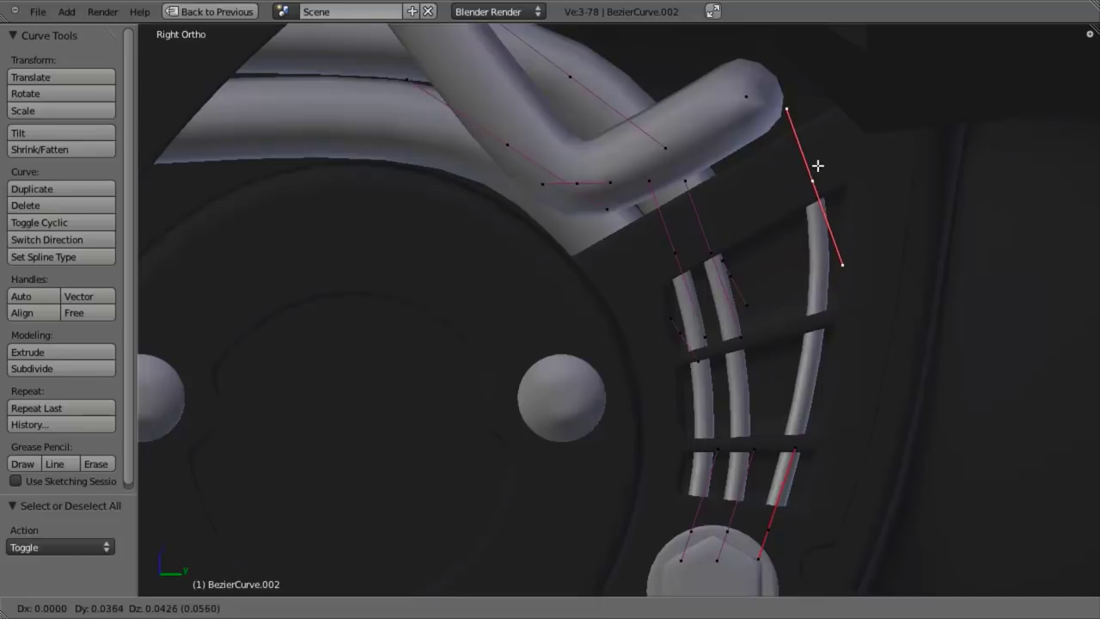
pyautogui.click(817, 165)
pyautogui.press('r')
pyautogui.click(962, 289)
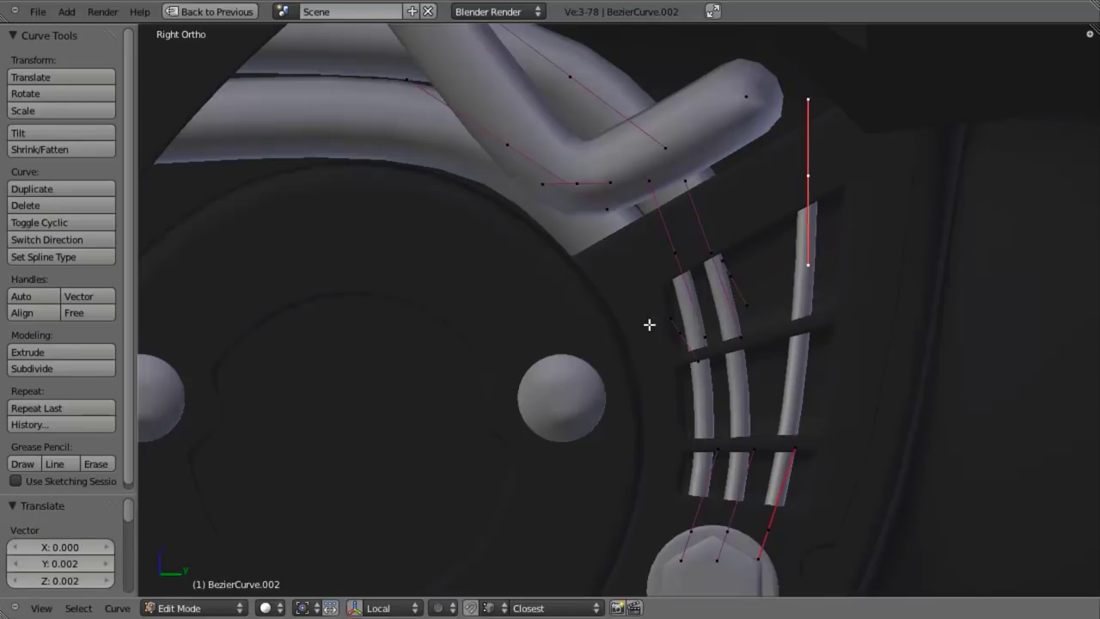
pyautogui.press('a')
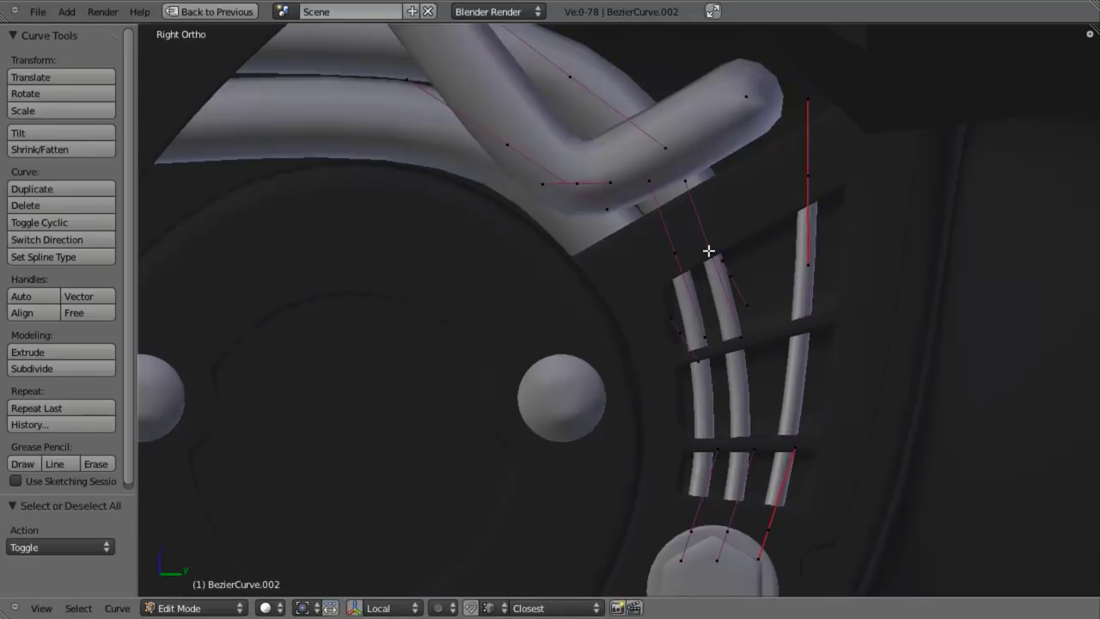
# Shift the middle vent pipe outward, move its upper control point 0.009 in Y and 0.016 in Z, and rotate that point slightly
pyautogui.press('g')
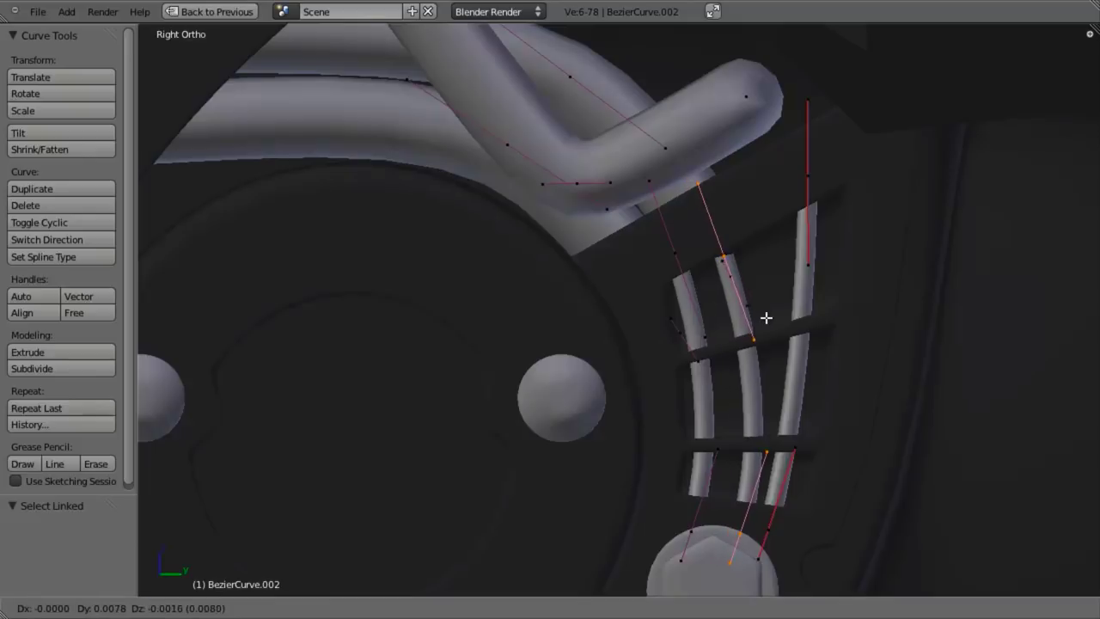
pyautogui.click(759, 312)
pyautogui.press('a')
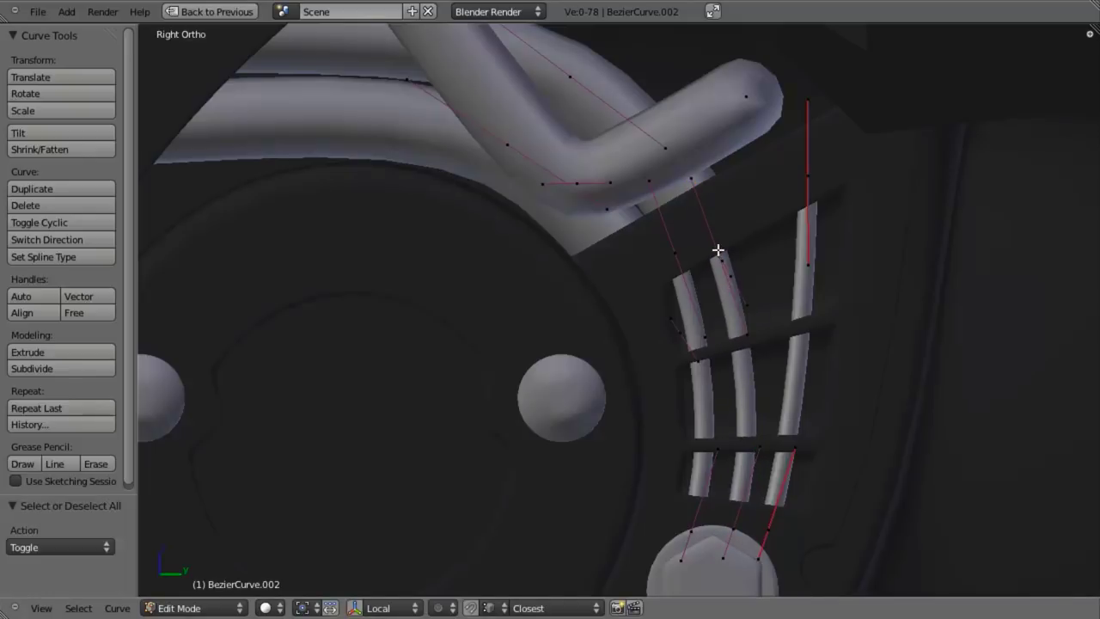
pyautogui.press('r')
pyautogui.click(825, 249)
pyautogui.press('r')
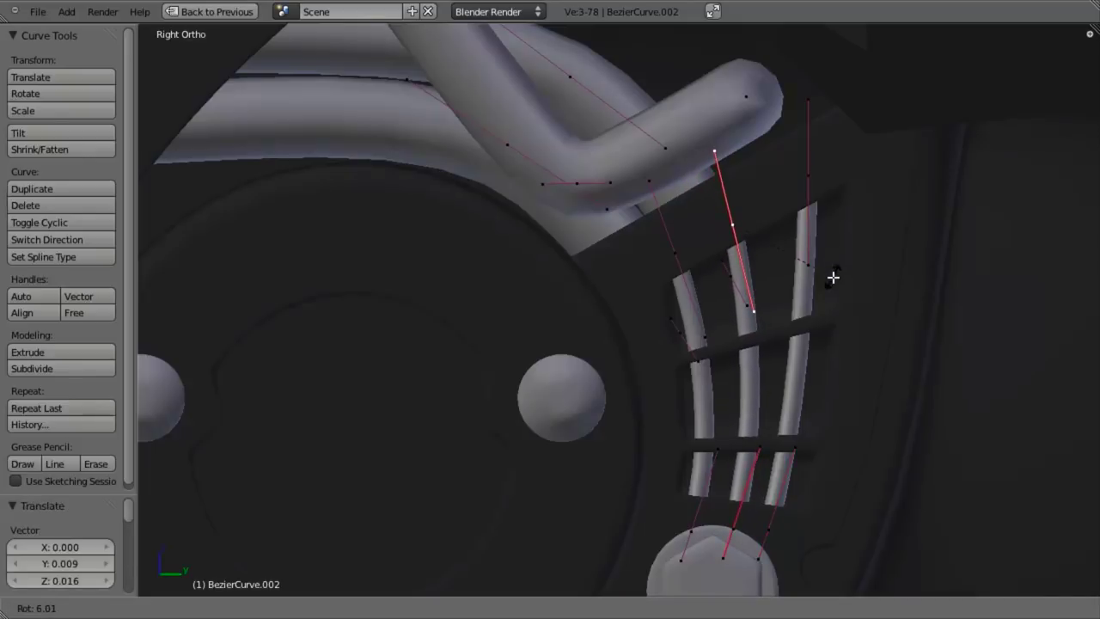
pyautogui.click(832, 276)
pyautogui.press('g')
pyautogui.click(834, 269)
# Leave curve editing and inspect the three vent pipes and the mid-body panel beneath them from several views
pyautogui.press('Tab')
pyautogui.press('a')
pyautogui.scroll(-8, 687, 383)
pyautogui.moveTo(541, 390)
pyautogui.mouseDown(button='middle')
pyautogui.moveTo(504, 394)
pyautogui.moveTo(529, 392)
pyautogui.mouseUp(button='middle')
pyautogui.scroll(-2, 613, 358)
pyautogui.moveTo(613, 358); pyautogui.dragTo(590, 277, button='middle')
pyautogui.scroll(-3, 577, 300)
pyautogui.press('KP_3')
pyautogui.scroll(6, 613, 387)
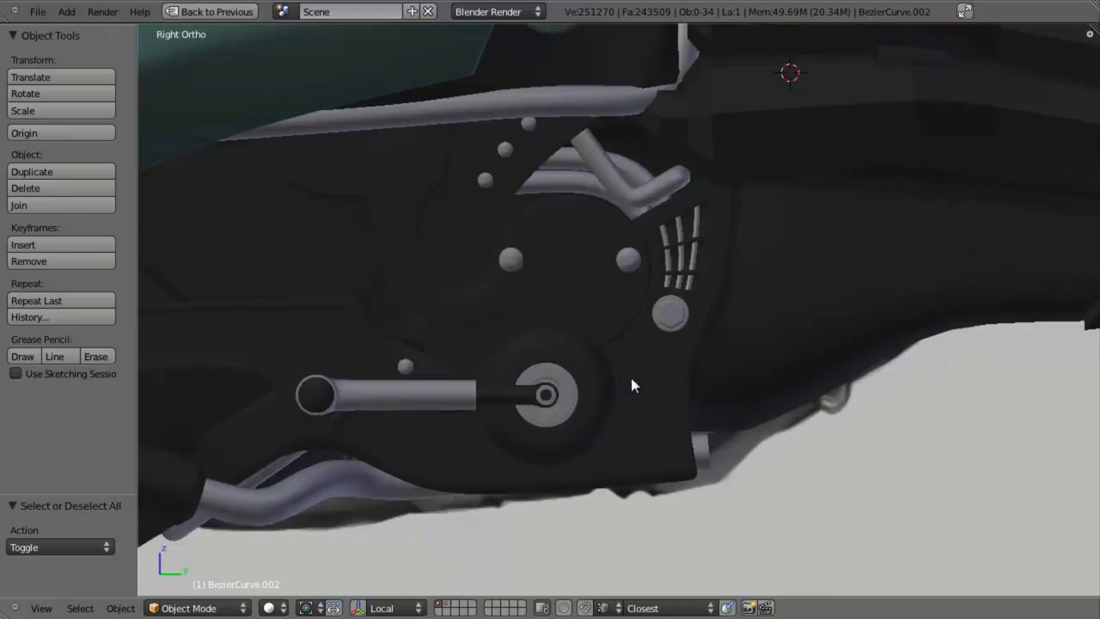
pyautogui.rightClick(659, 330)
pyautogui.moveTo(659, 331)
pyautogui.mouseDown(button='middle')
pyautogui.moveTo(565, 246)
pyautogui.moveTo(662, 326)
pyautogui.moveTo(678, 356)
pyautogui.moveTo(555, 347)
pyautogui.moveTo(677, 401)
pyautogui.moveTo(727, 383)
pyautogui.moveTo(724, 342)
pyautogui.moveTo(675, 275)
pyautogui.moveTo(626, 314)
pyautogui.moveTo(613, 386)
pyautogui.mouseUp(button='middle')
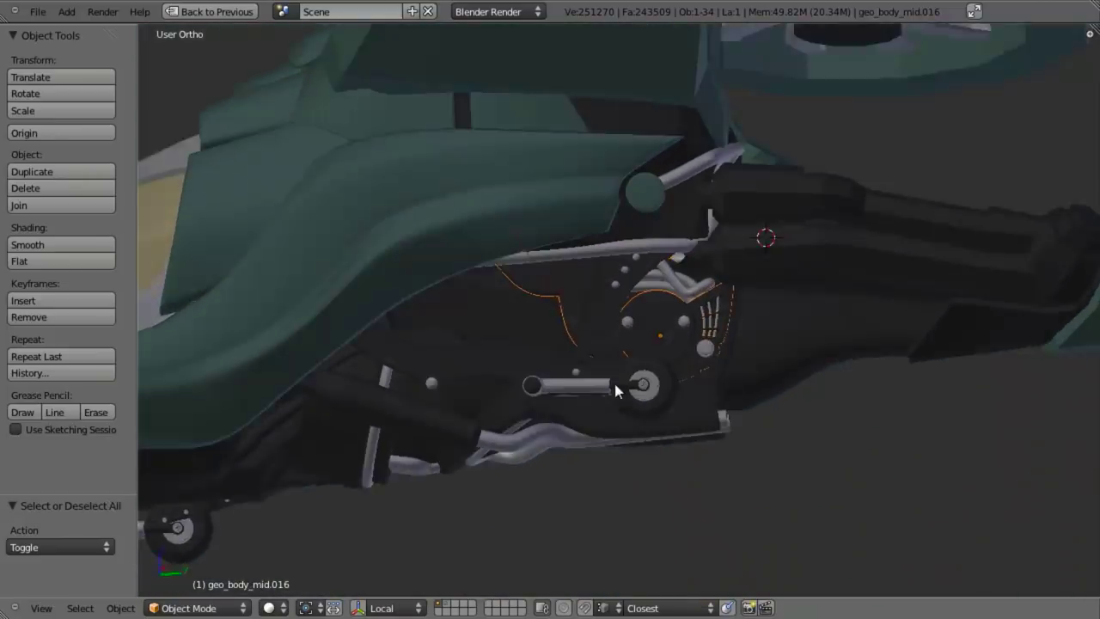
pyautogui.press('KP_3')
pyautogui.press('z')
pyautogui.scroll(4, 743, 380)
pyautogui.press('z')
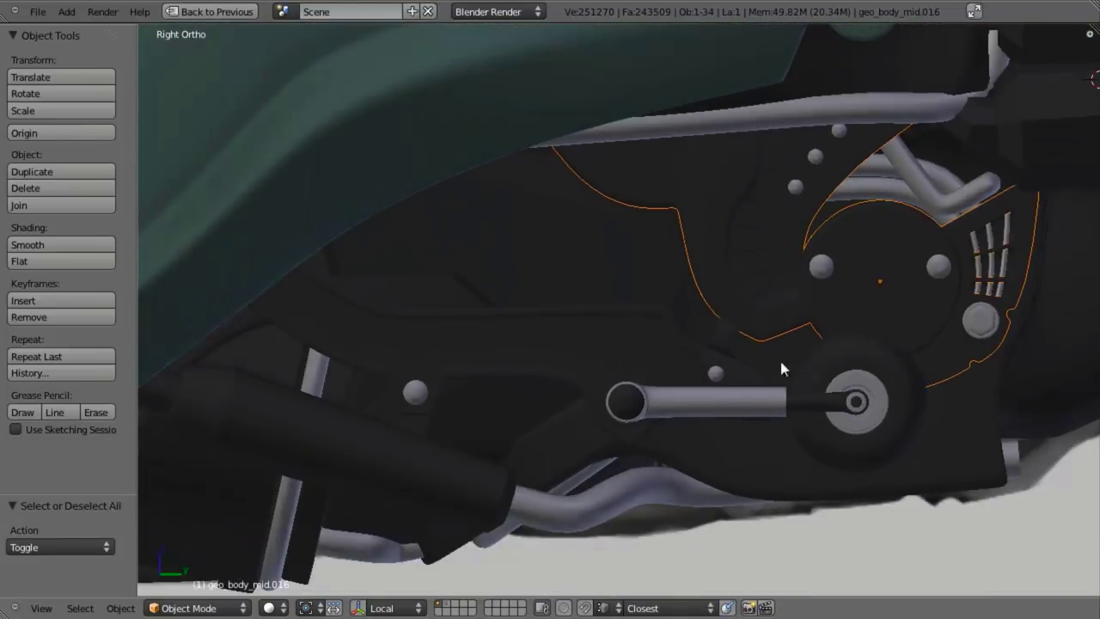
pyautogui.press('Tab')
pyautogui.press('Tab')
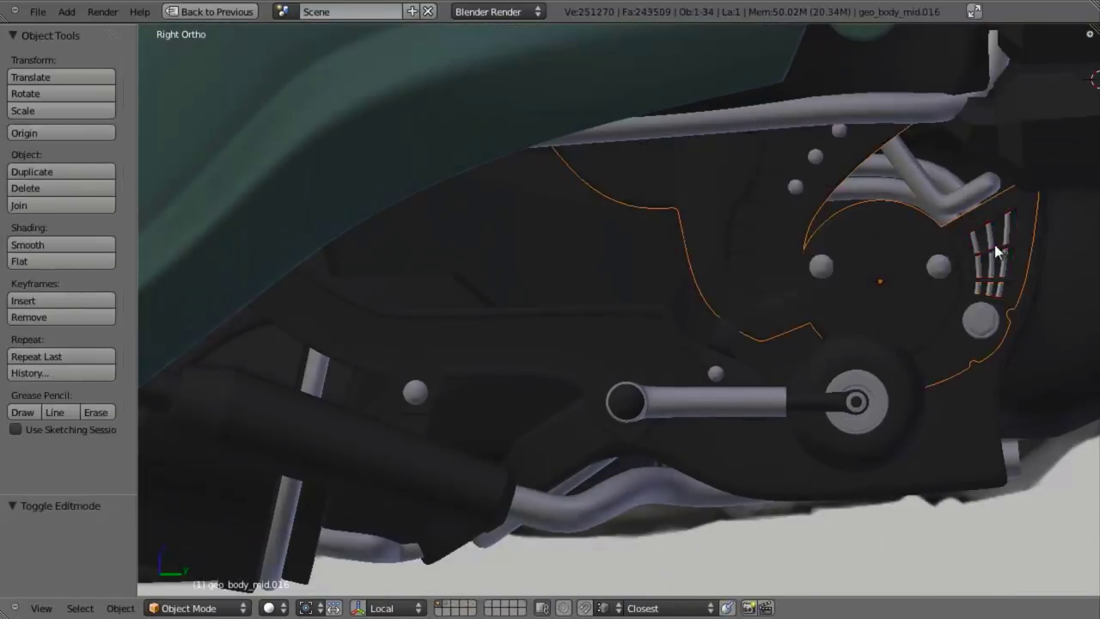
# Select the pipe curve object at the ribbed vent and save the file
pyautogui.rightClick(997, 268)
pyautogui.press('z')
pyautogui.hotkey('ctrl', 's')
pyautogui.click(1000, 280)
# Duplicate one thin vent pipe, place the copy by the upper edge of the mid-body side panel, and rotate it about -92°
pyautogui.press('Tab')
pyautogui.press('a')
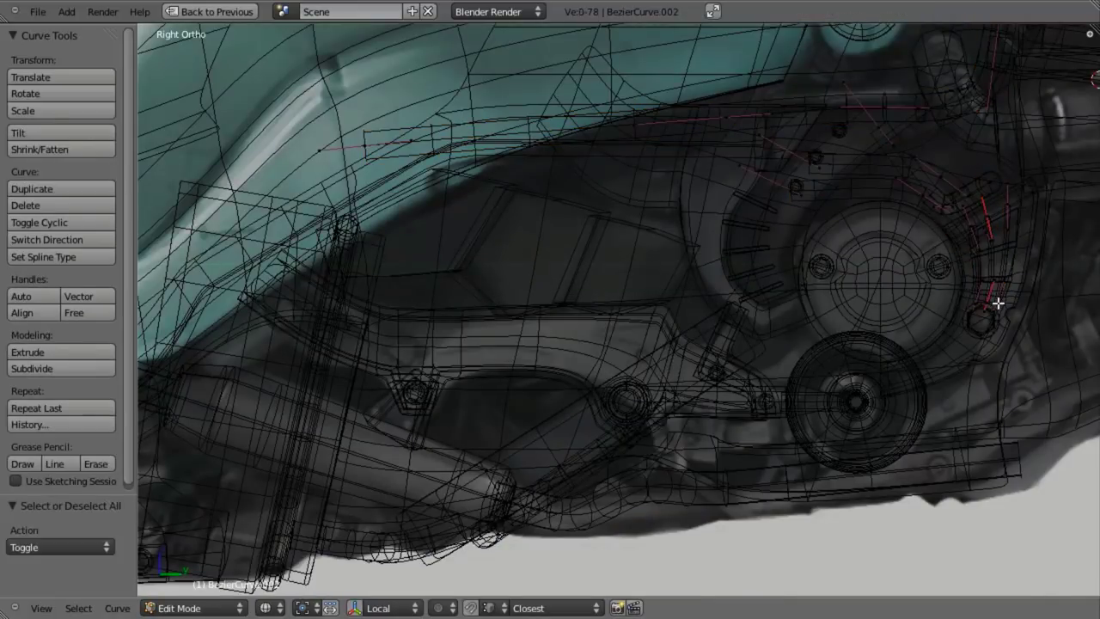
pyautogui.hotkey('shift', 'd')
pyautogui.click(607, 398)
pyautogui.press('z')
pyautogui.press('r')
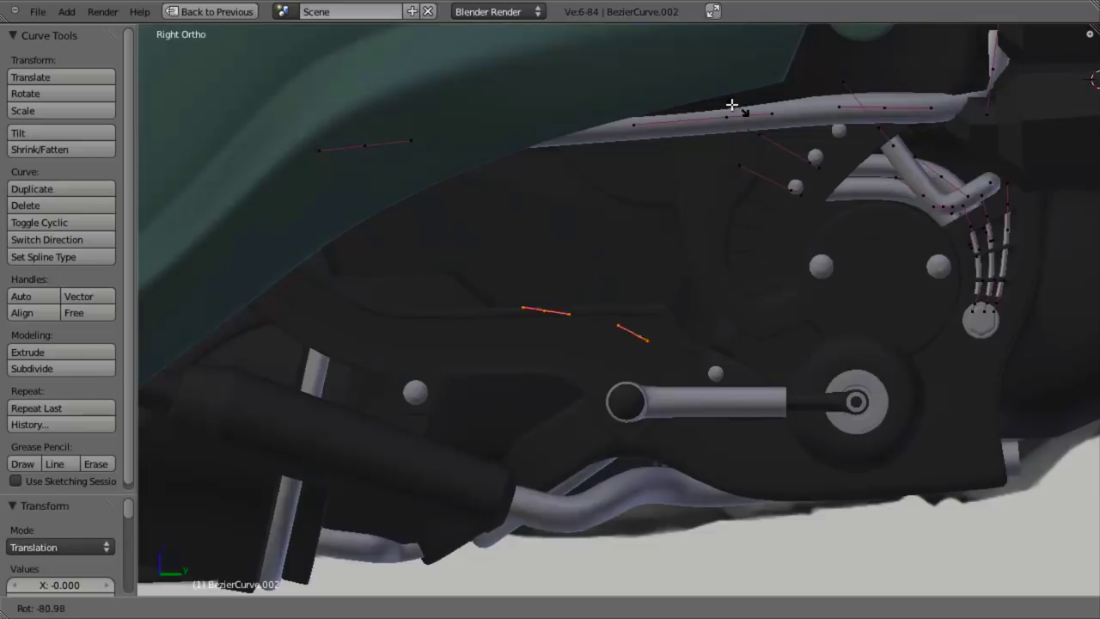
pyautogui.click(716, 88)
# Move the copied pipe 0.231 outward along X, then 0.022 back towards the panel surface
pyautogui.moveTo(618, 341); pyautogui.dragTo(795, 432, button='middle')
pyautogui.press('g')
pyautogui.press('x')
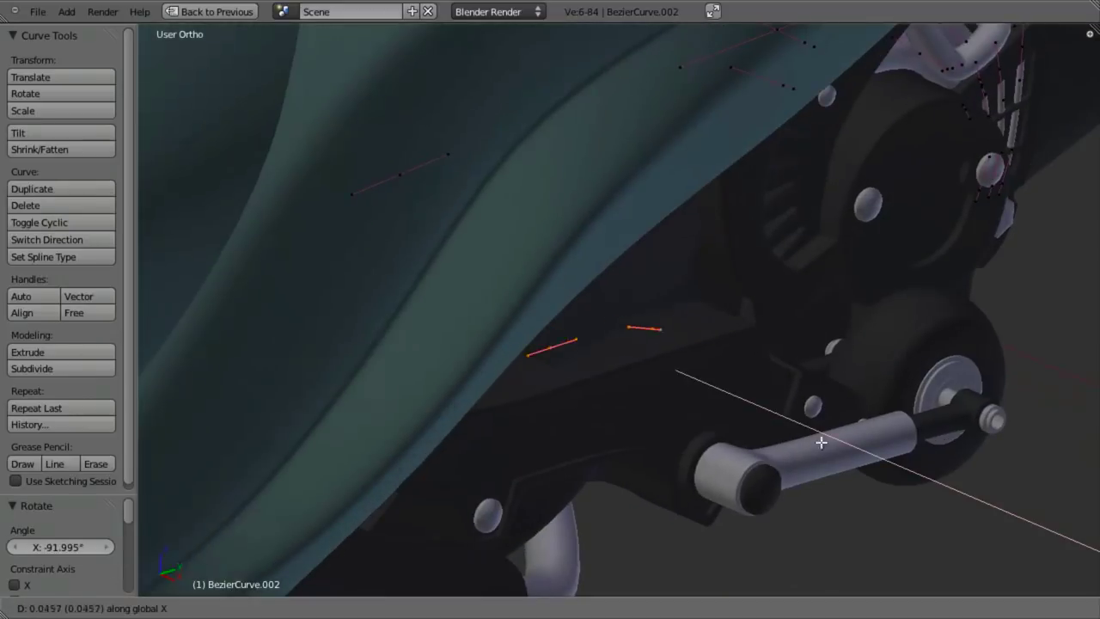
pyautogui.click(864, 457)
pyautogui.scroll(5, 864, 456)
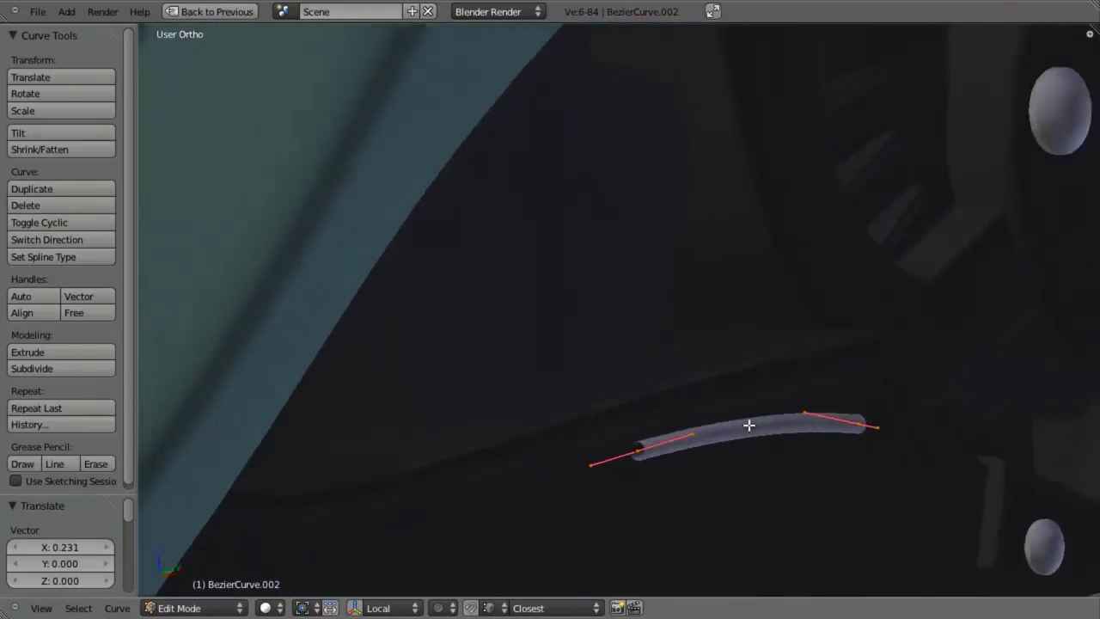
pyautogui.press('g')
pyautogui.press('x')
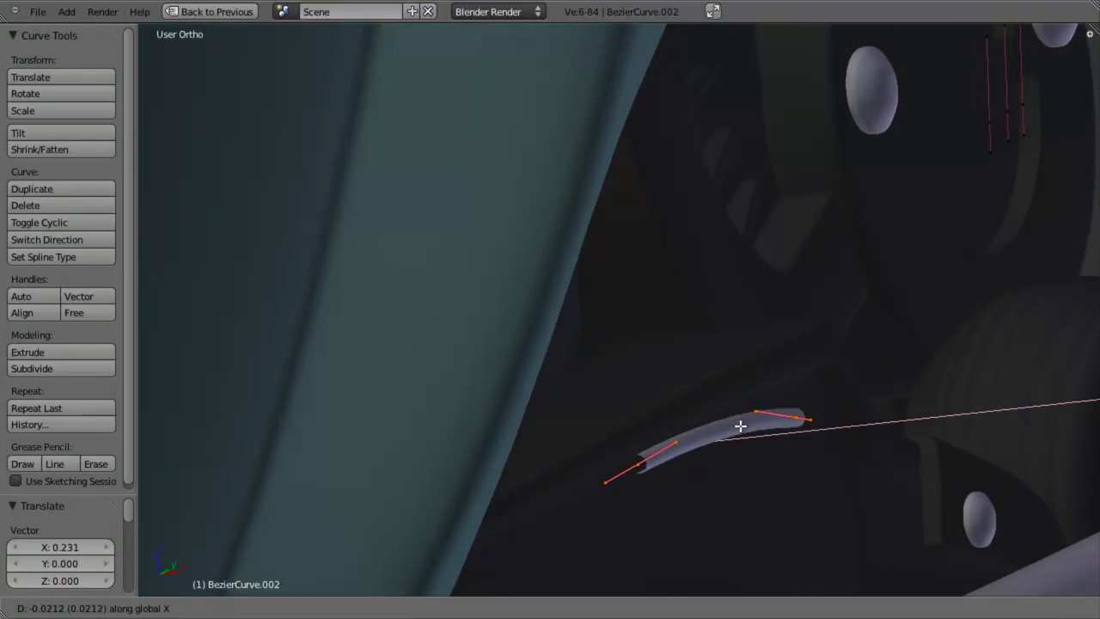
pyautogui.click(739, 426)
# Move the copied pipe's rear control point towards the panel's corner and extrude a new point diagonally down from it
pyautogui.press('KP_3')
pyautogui.scroll(-3, 687, 486)
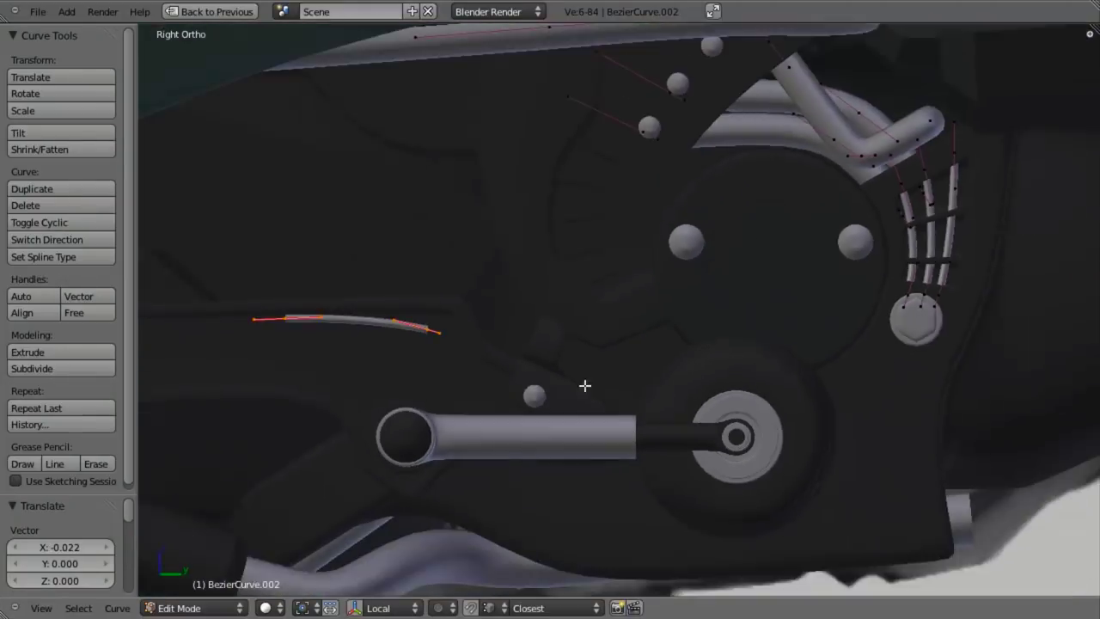
pyautogui.scroll(3, 516, 401)
pyautogui.keyDown('shift'); pyautogui.moveTo(238, 405); pyautogui.dragTo(560, 365, button='middle'); pyautogui.keyUp('shift')
pyautogui.press('a')
pyautogui.moveTo(595, 309); pyautogui.dragTo(636, 290, button='right')
pyautogui.press('e')
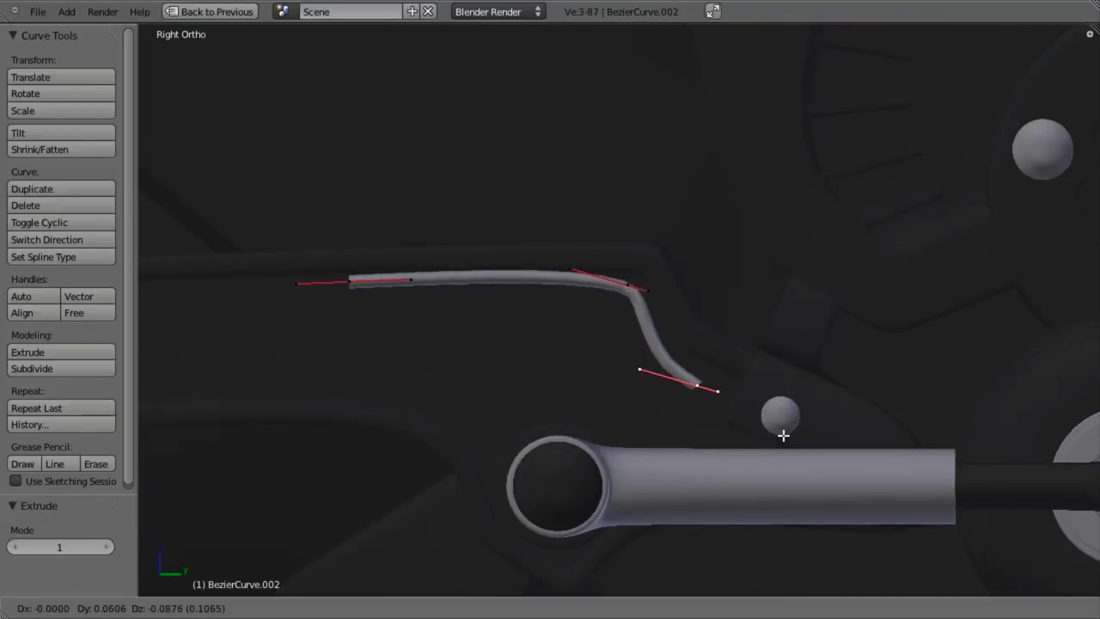
pyautogui.click(780, 420)
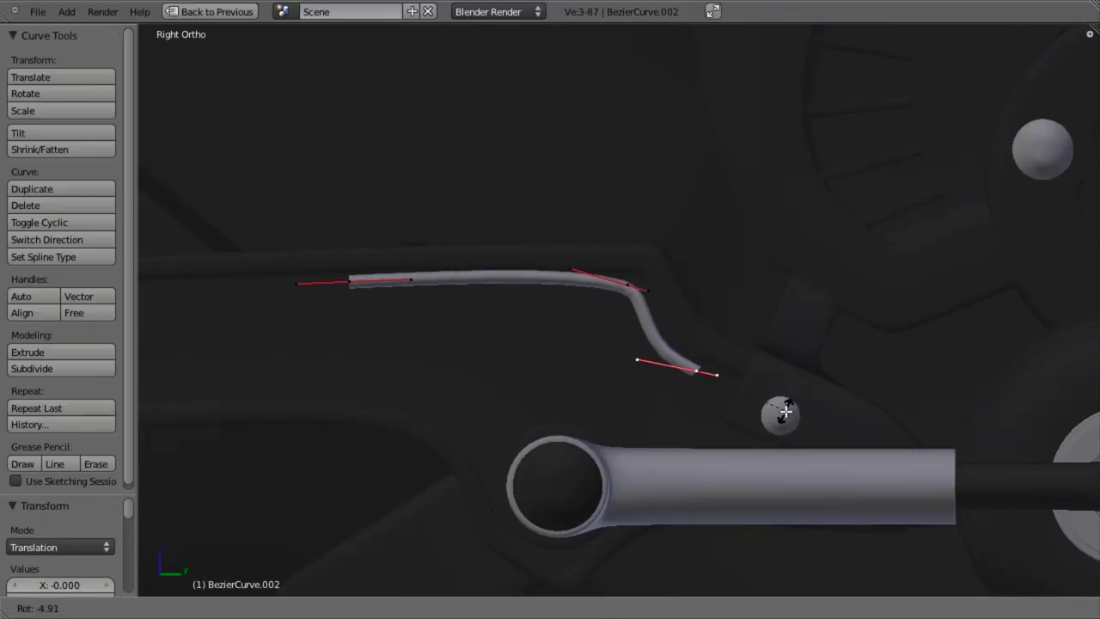
# Adjust the handles of the pipe's corner point so they run level along the panel's upper edge
pyautogui.press('a')
pyautogui.moveTo(656, 289); pyautogui.dragTo(636, 270, button='right')
pyautogui.press('a')
pyautogui.moveTo(564, 266); pyautogui.dragTo(551, 275, button='right')
pyautogui.press('a')
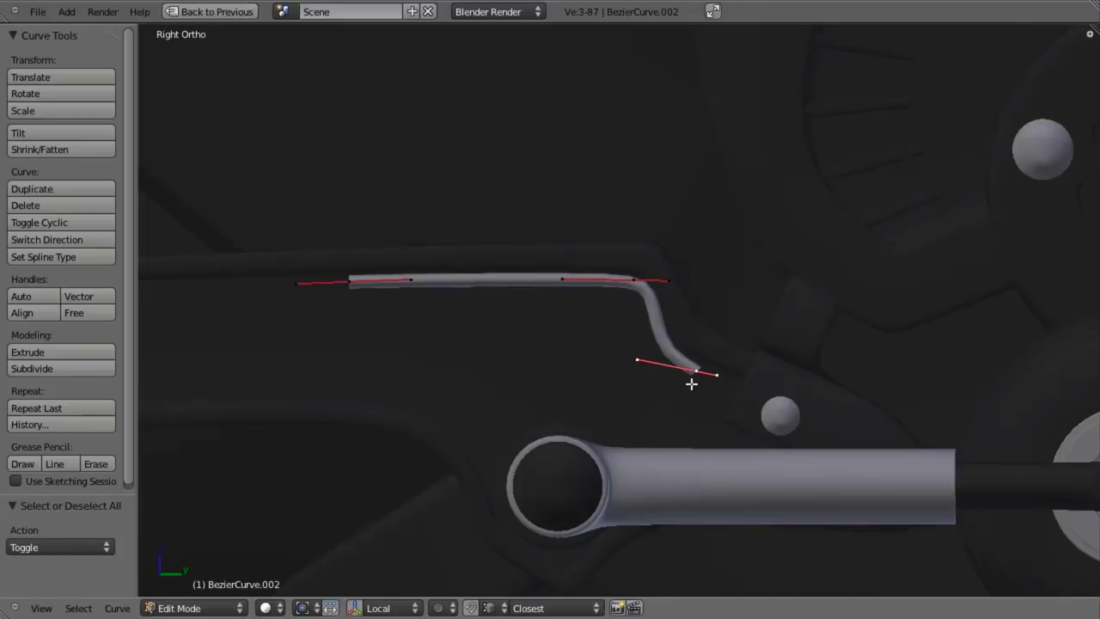
# Extrude the pipe's lower end past the small bolt to behind the horizontal cylinder and rotate the new point's handles slightly downward
pyautogui.keyDown('shift'); pyautogui.moveTo(689, 382); pyautogui.dragTo(615, 326, button='middle'); pyautogui.keyUp('shift')
pyautogui.press('e')
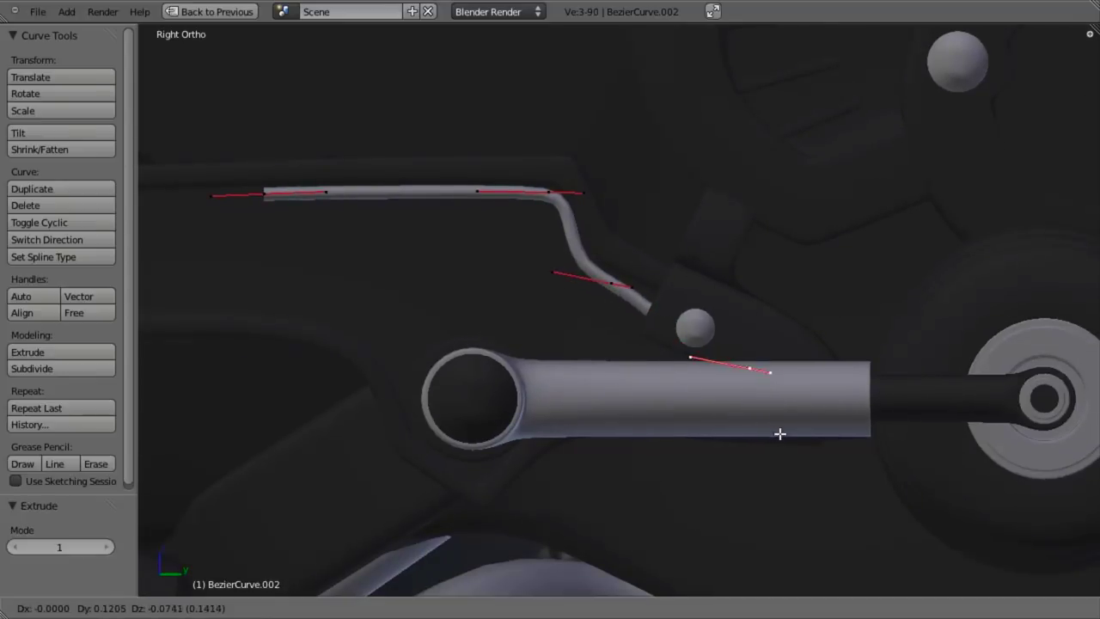
pyautogui.click(796, 433)
pyautogui.press('r')
pyautogui.click(833, 457)
pyautogui.press('a')
pyautogui.scroll(-2, 541, 287)
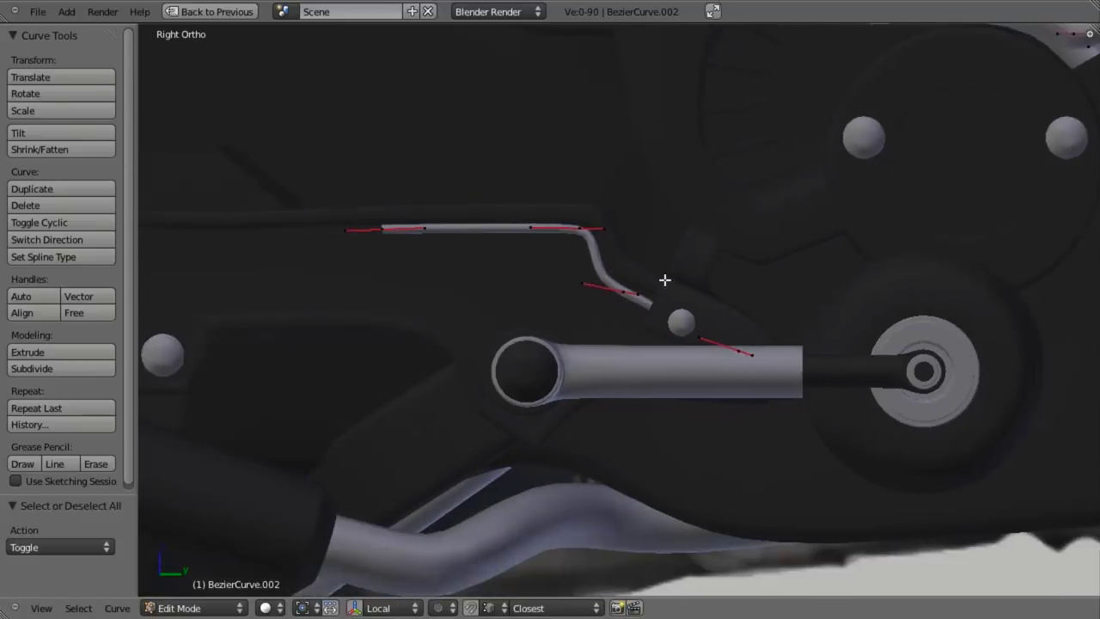
# Extrude the pipe's front end forward along the panel, scale the new point's handles by 2.807, and rotate them about 23°
pyautogui.keyDown('shift'); pyautogui.moveTo(538, 286); pyautogui.dragTo(804, 286, button='middle'); pyautogui.keyUp('shift')
pyautogui.rightClick(638, 230)
pyautogui.keyDown('ctrl'); pyautogui.scroll(-3, 807, 307); pyautogui.keyUp('ctrl')
pyautogui.press('e')
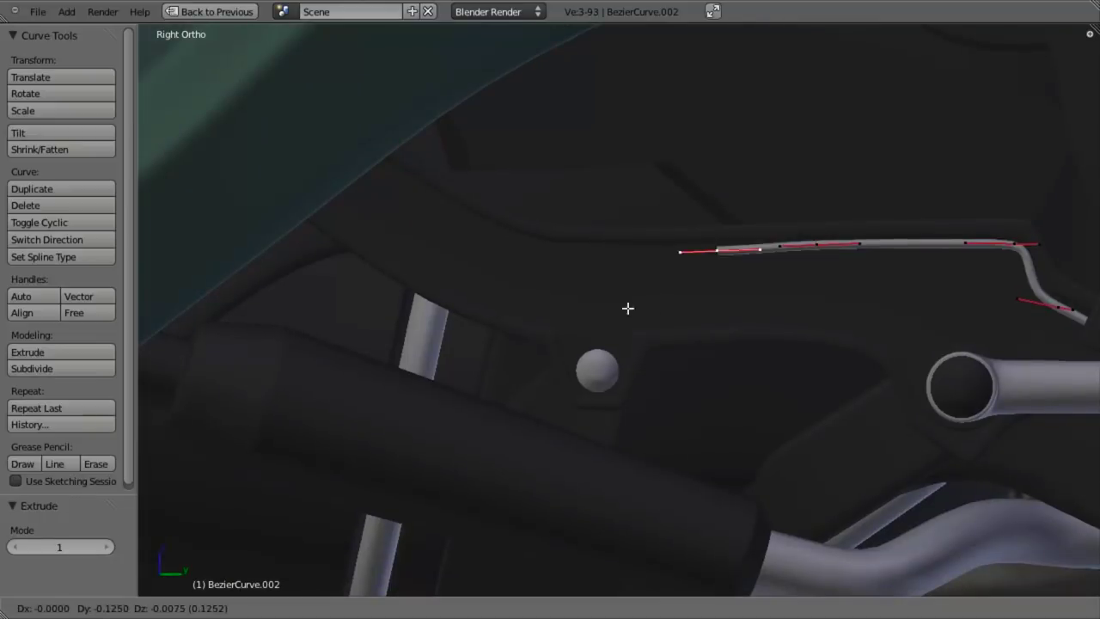
pyautogui.click(538, 304)
pyautogui.press('s')
pyautogui.click(666, 421)
pyautogui.press('r')
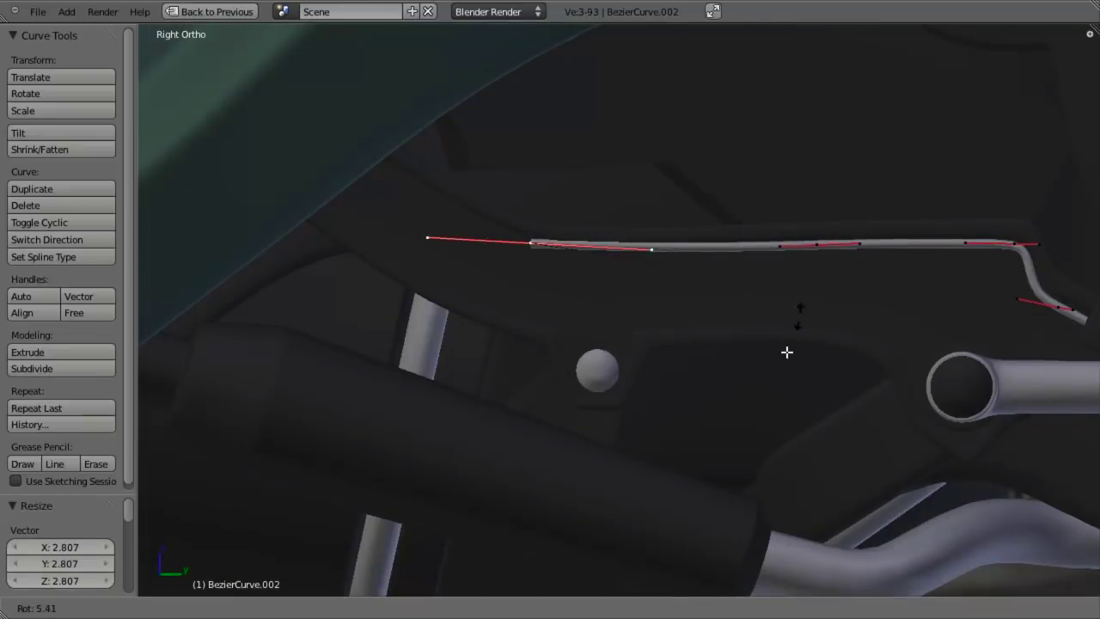
pyautogui.click(744, 343)
# Reposition the pipe's front point at the start of the panel's upward curve and scale its handles by 0.767
pyautogui.press('g')
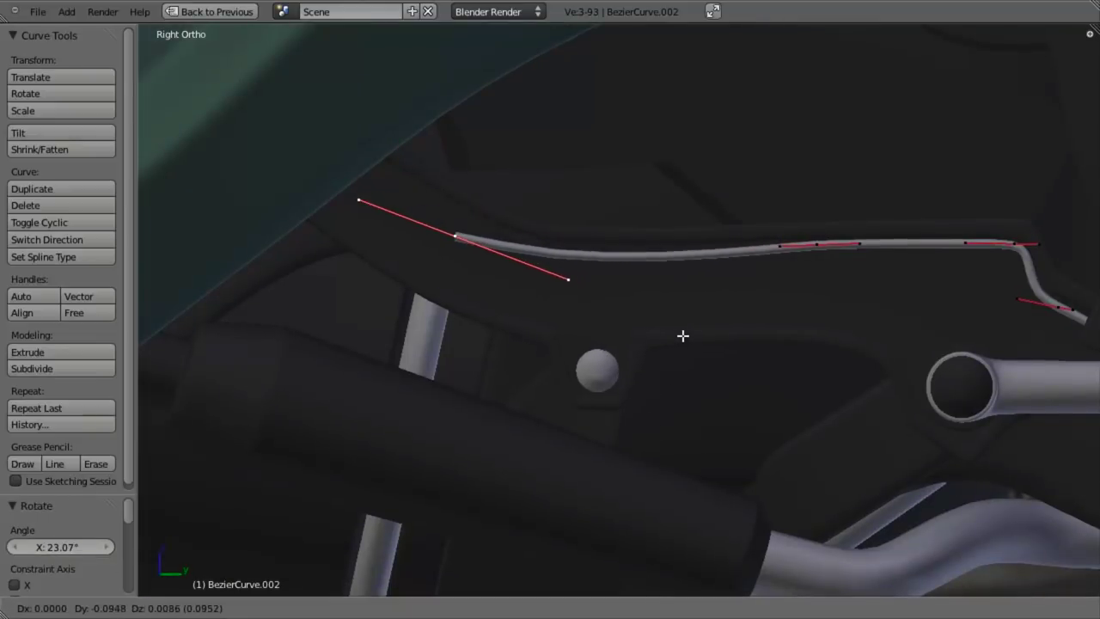
pyautogui.click(673, 322)
pyautogui.press('s')
pyautogui.click(628, 307)
pyautogui.press('g')
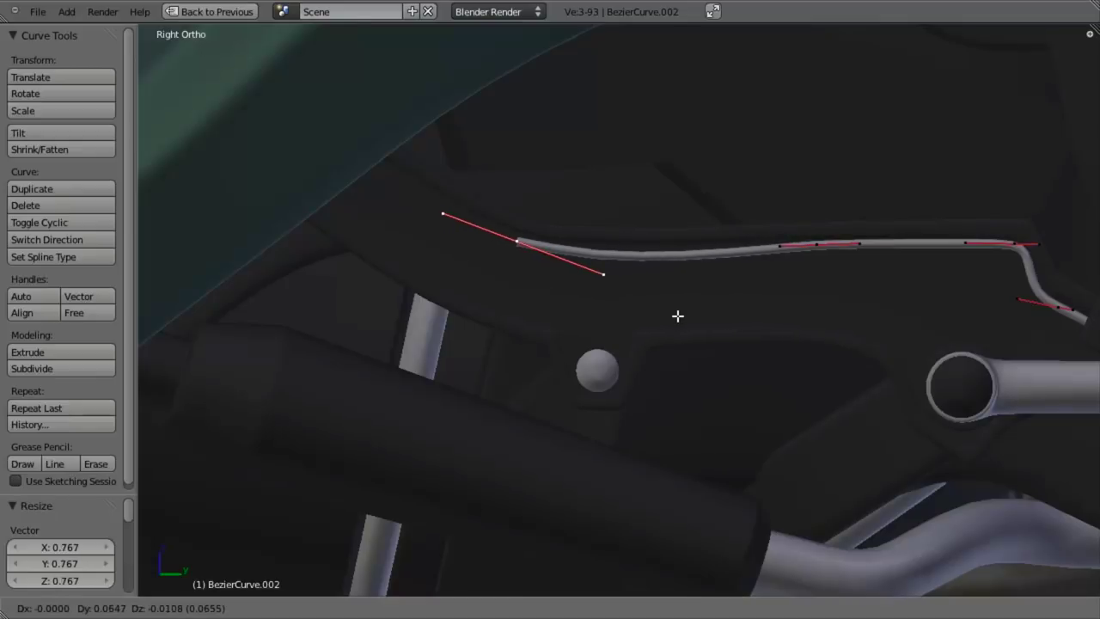
pyautogui.click(670, 315)
# Extrude the pipe's front end up and forward beneath the teal shell, then check the pipe outside curve editing
pyautogui.press('e')
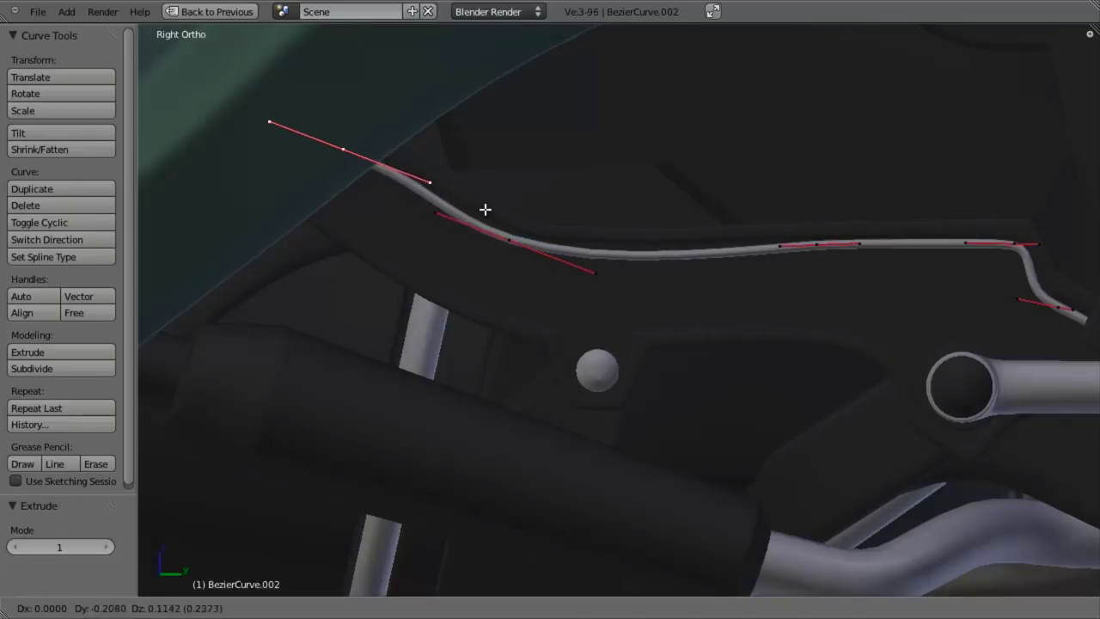
pyautogui.click(421, 167)
pyautogui.press('Tab')
pyautogui.scroll(-5, 634, 363)
pyautogui.scroll(3, 634, 365)
pyautogui.press('Tab')
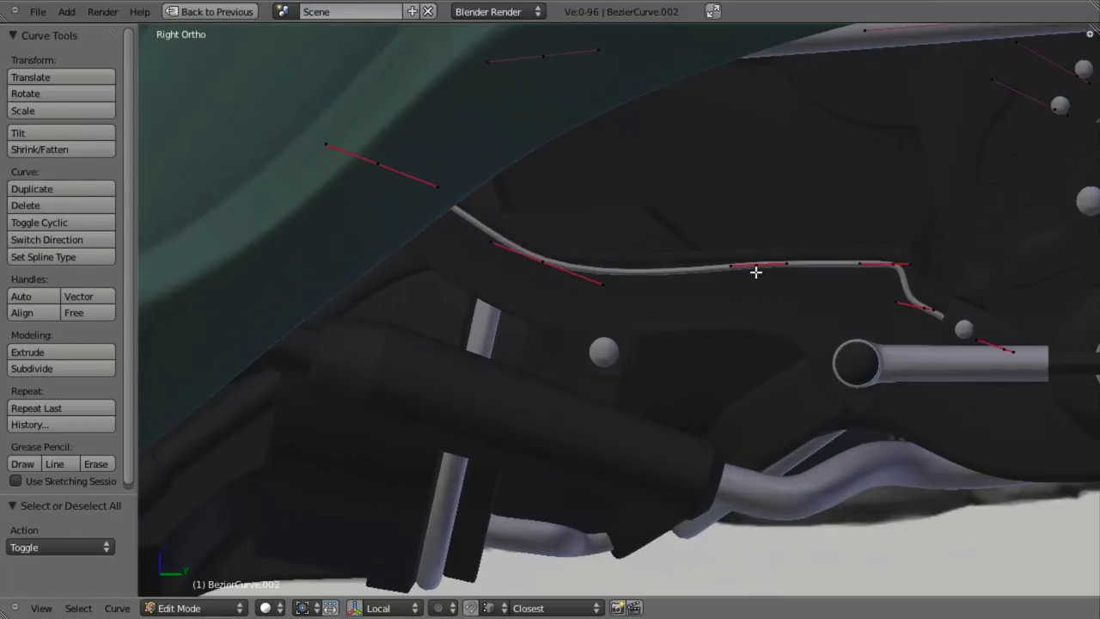
# Shorten the handles of the pipe's front bend point and shift the point slightly
pyautogui.press('s')
pyautogui.click(665, 327)
pyautogui.press('g')
pyautogui.click(664, 335)
pyautogui.press('a')
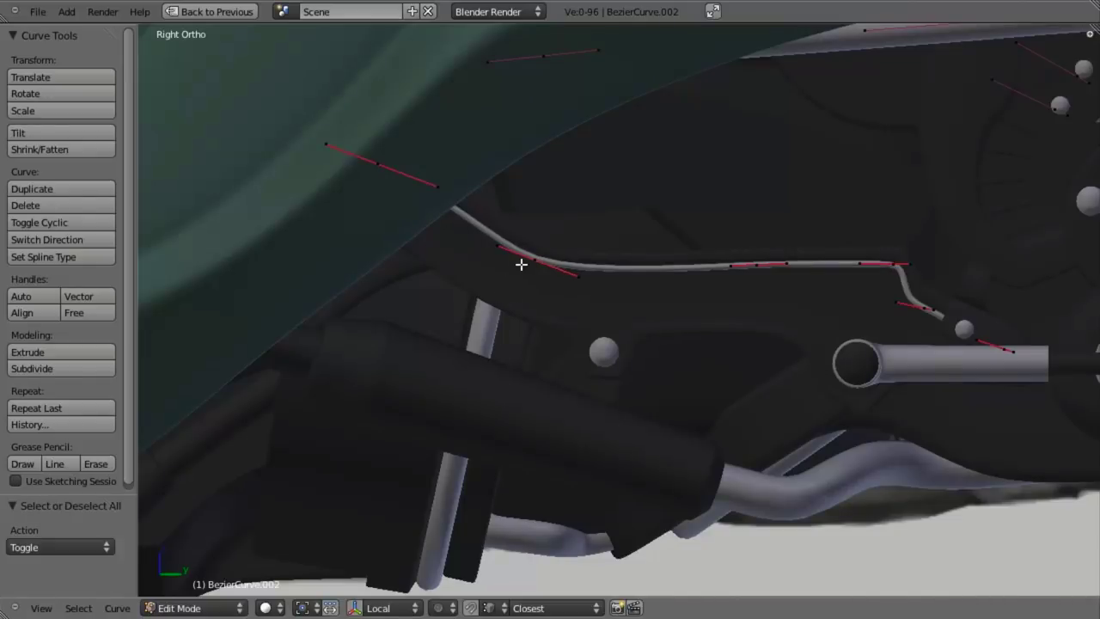
# Pull in both handles of the front bend point and move the point about 0.016 along Y to tighten the bend
pyautogui.rightClick(521, 264)
pyautogui.press('g')
pyautogui.click(534, 270)
pyautogui.rightClick(584, 284)
pyautogui.press('g')
pyautogui.click(576, 282)
pyautogui.rightClick(549, 267)
pyautogui.press('g')
pyautogui.click(555, 266)
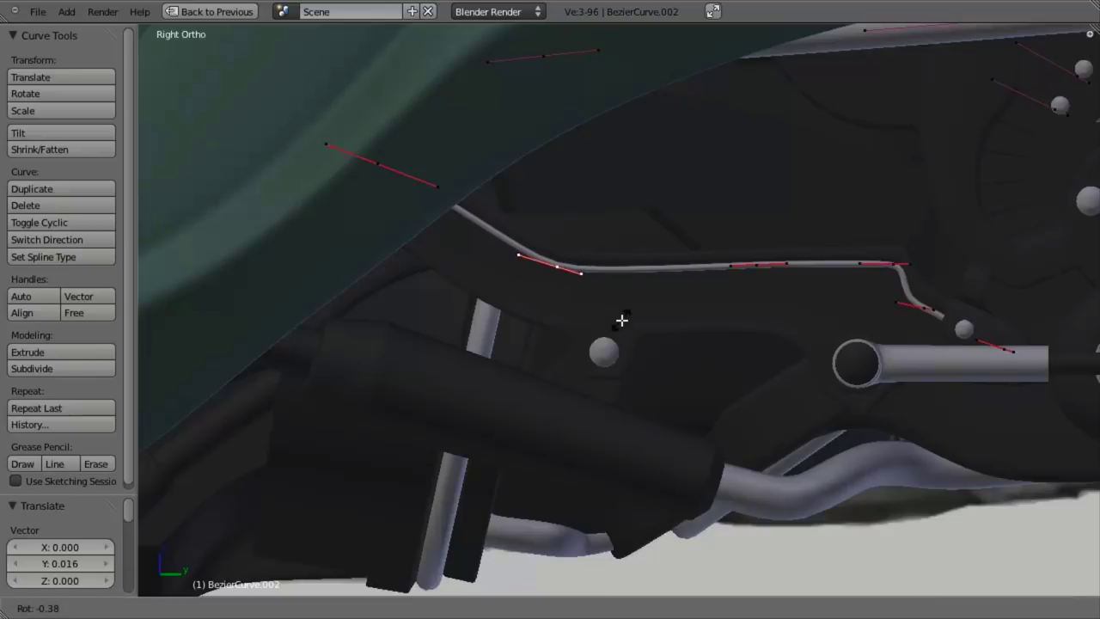
pyautogui.press('a')
# Rotate the pipe's end point beneath the teal shell about 8° and leave curve editing
pyautogui.press('r')
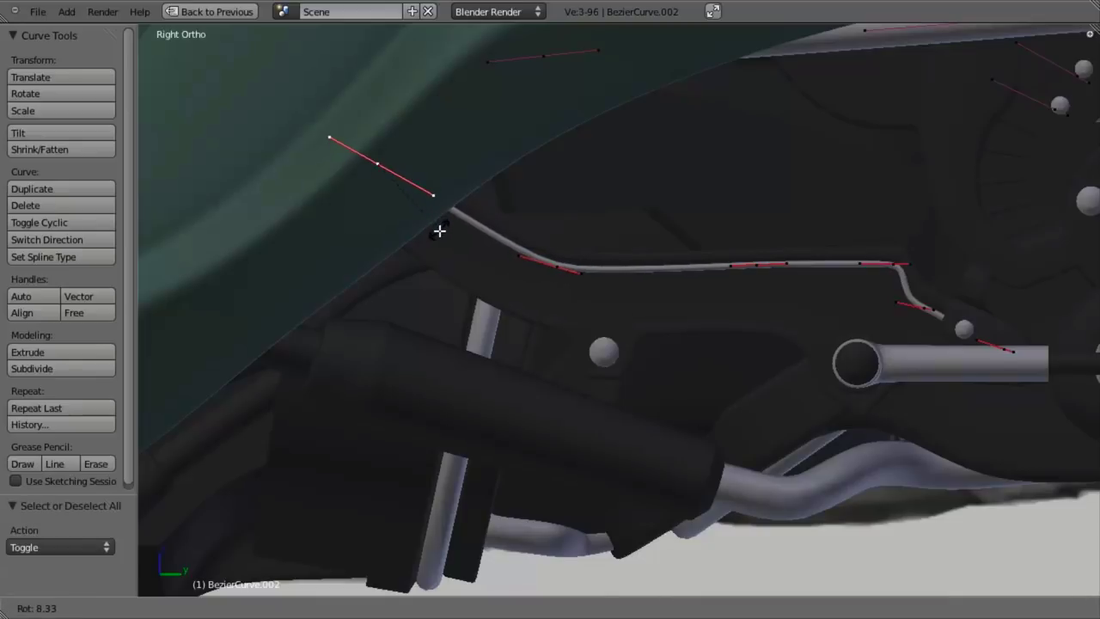
pyautogui.click(438, 230)
pyautogui.press('Tab')
pyautogui.scroll(-4, 608, 372)
pyautogui.scroll(3, 632, 350)
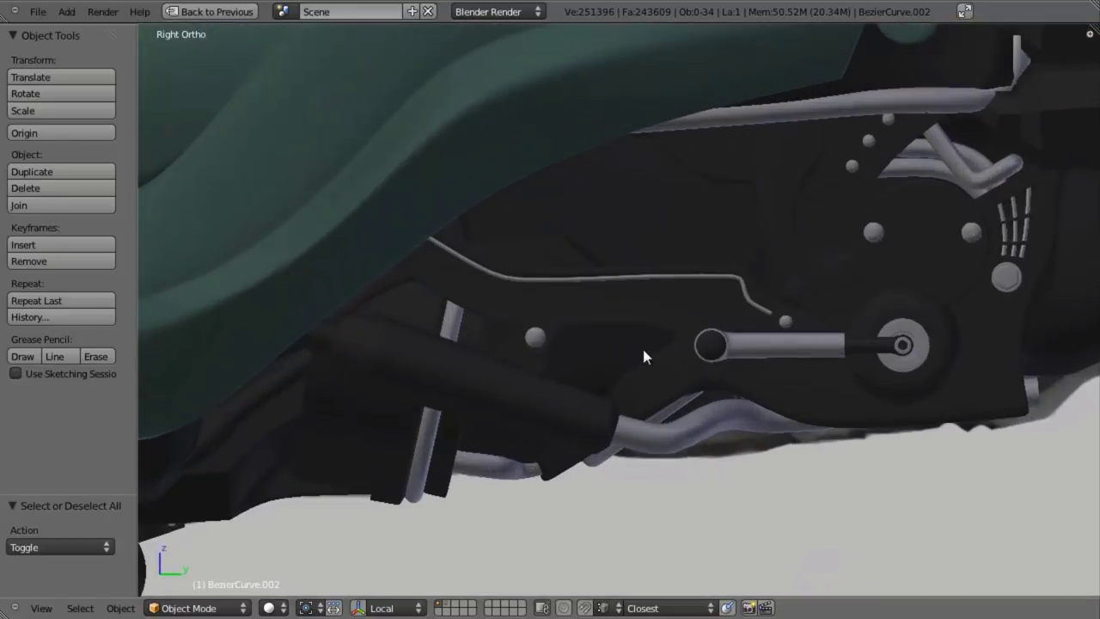
# Examine the area around the long thin pipe and horizontal cylinder against the reference image and from several angles
pyautogui.scroll(2, 634, 346)
pyautogui.keyDown('shift'); pyautogui.moveTo(808, 410); pyautogui.dragTo(469, 369, button='middle'); pyautogui.keyUp('shift')
pyautogui.scroll(2, 469, 369)
pyautogui.press('z')
pyautogui.keyDown('shift'); pyautogui.moveTo(397, 366); pyautogui.dragTo(618, 370, button='middle'); pyautogui.keyUp('shift')
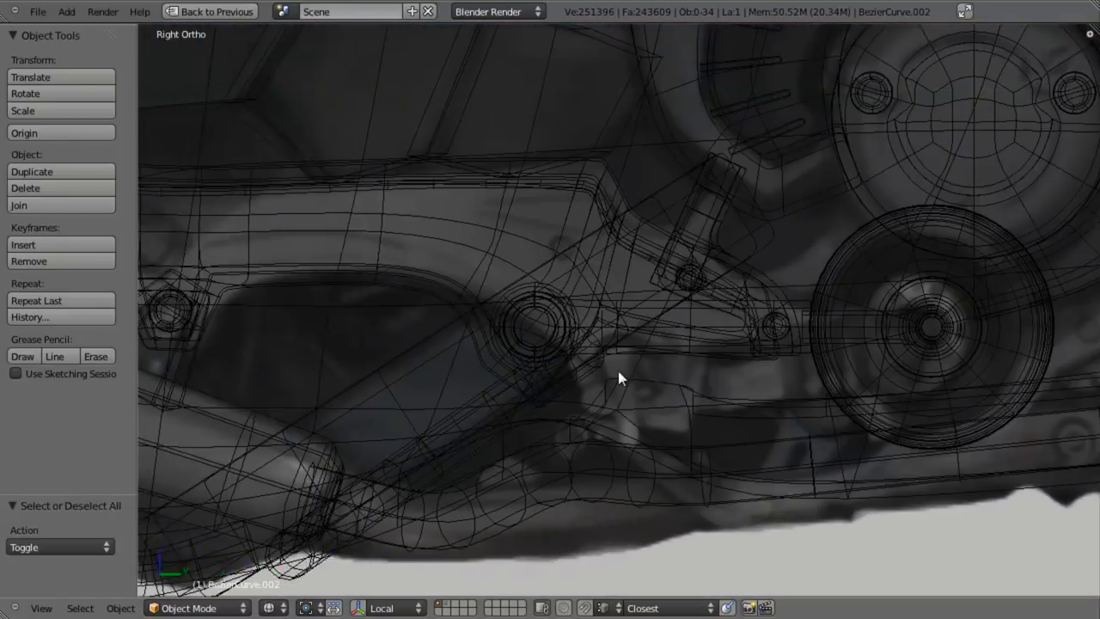
pyautogui.press('z')
pyautogui.scroll(-7, 457, 418)
pyautogui.moveTo(584, 416)
pyautogui.mouseDown(button='middle')
pyautogui.moveTo(656, 391)
pyautogui.moveTo(613, 287)
pyautogui.moveTo(557, 411)
pyautogui.mouseUp(button='middle')
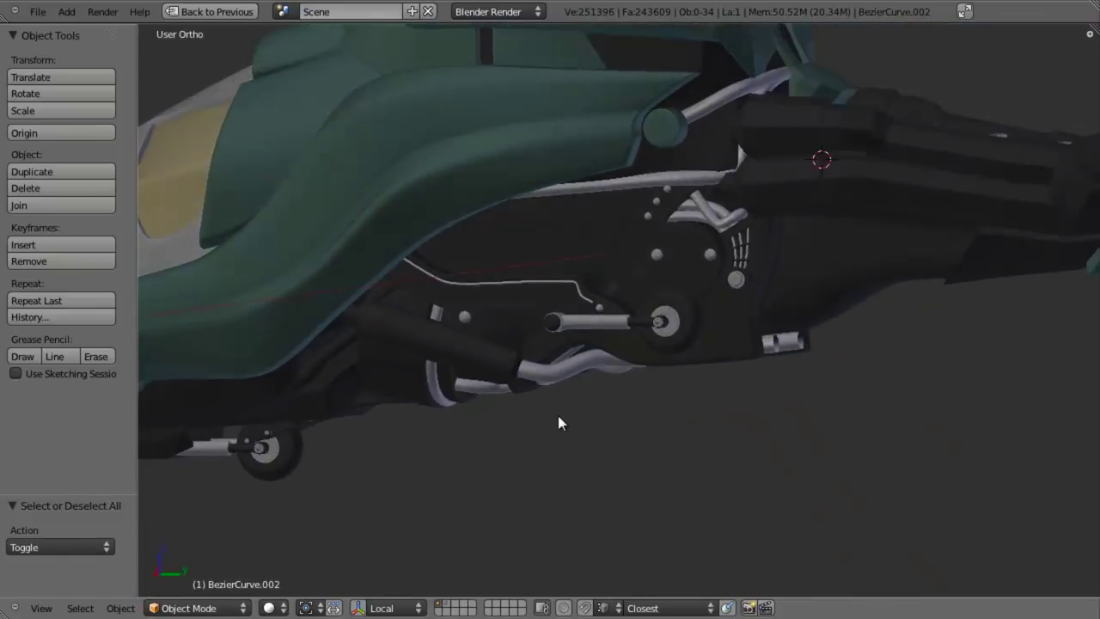
pyautogui.press('KP_3')
pyautogui.keyDown('shift'); pyautogui.moveTo(520, 361); pyautogui.dragTo(665, 376, button='middle'); pyautogui.keyUp('shift')
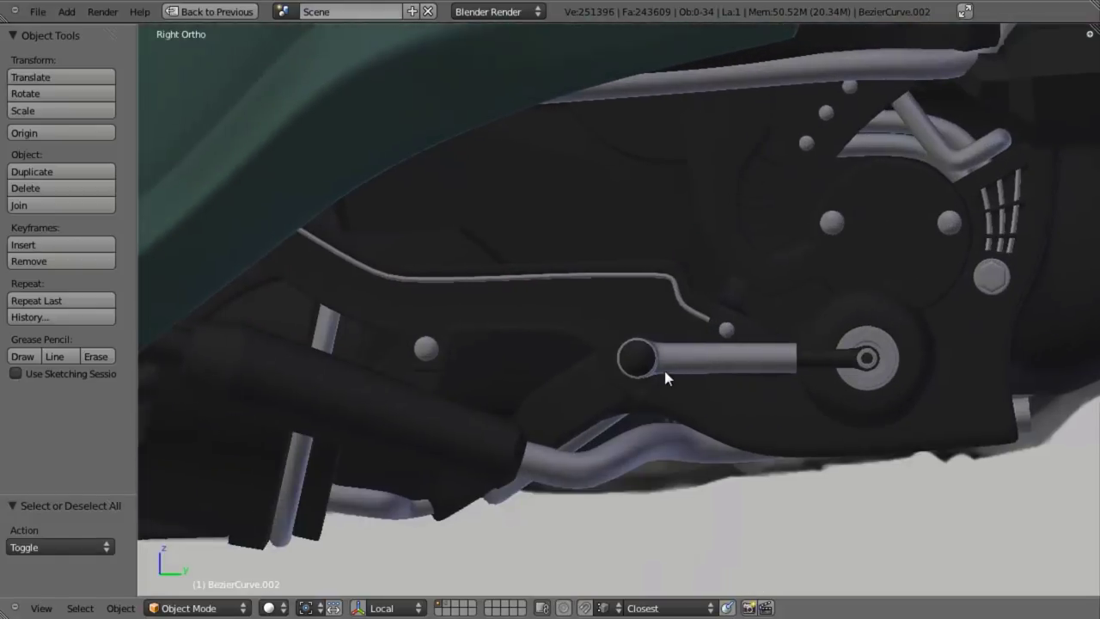
pyautogui.scroll(4, 731, 403)
pyautogui.scroll(-4, 762, 400)
pyautogui.moveTo(571, 434); pyautogui.dragTo(649, 390, button='middle')
pyautogui.press('KP_3')
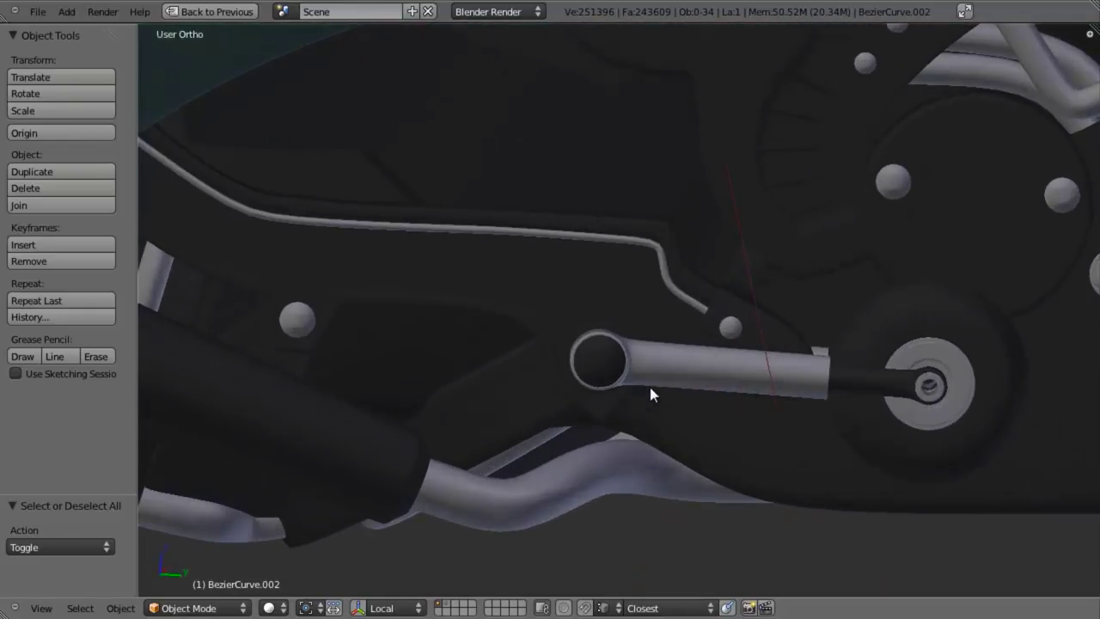
# Duplicate the long pipe's last segment, rotate it upright to 90°, and move it -0.047 in Y and 0.122 in Z
pyautogui.scroll(3, 653, 354)
pyautogui.press('Tab')
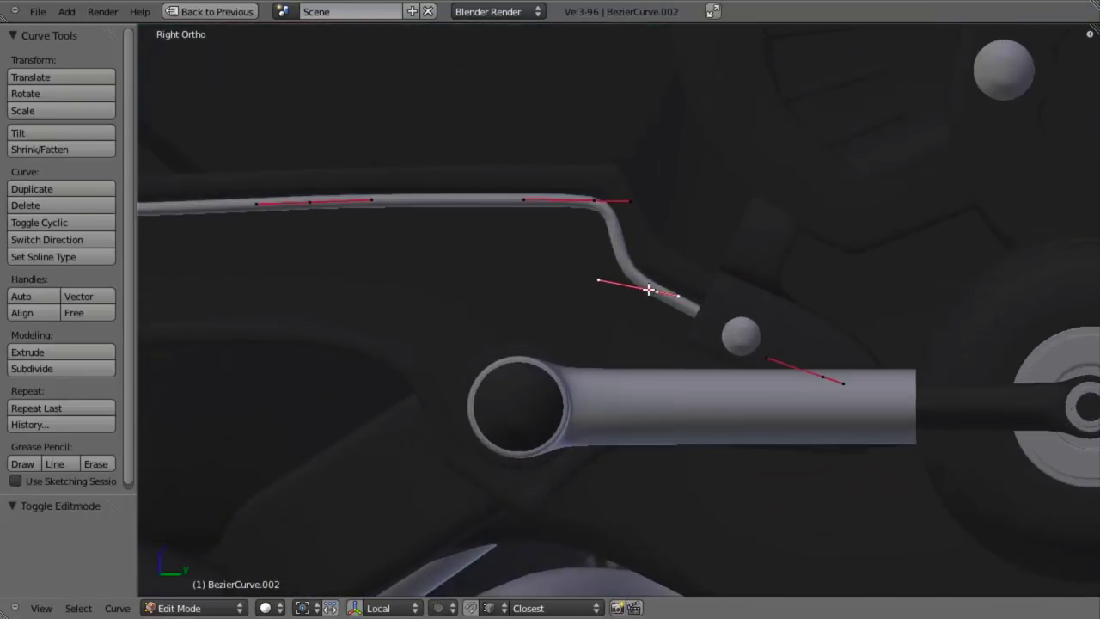
pyautogui.hotkey('shift', 'd')
pyautogui.rightClick(905, 433)
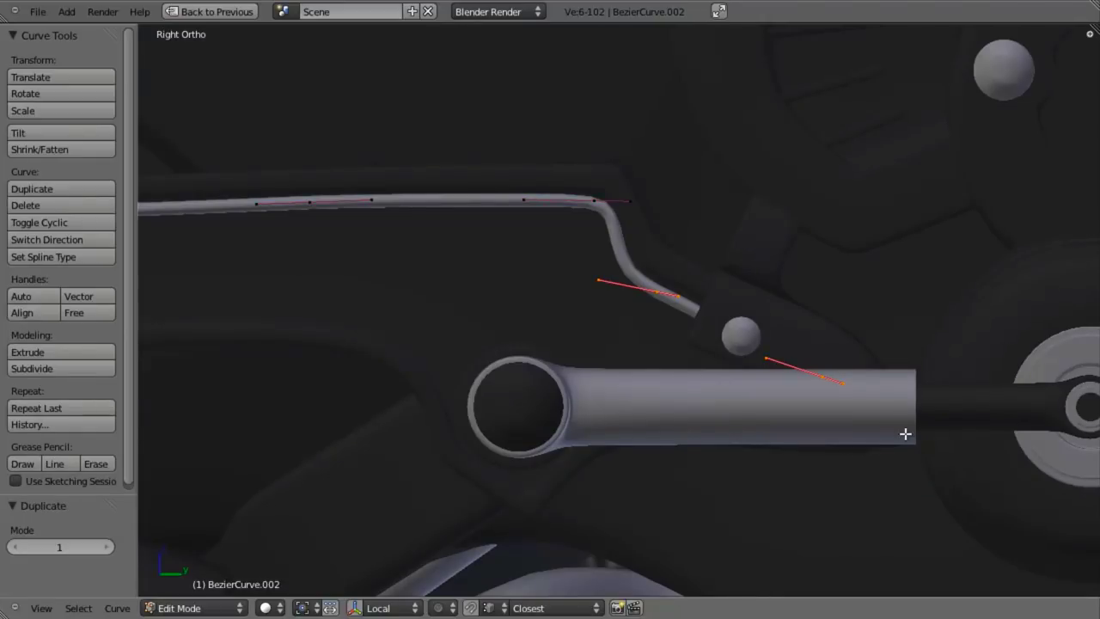
pyautogui.press('r')
pyautogui.press('Return')
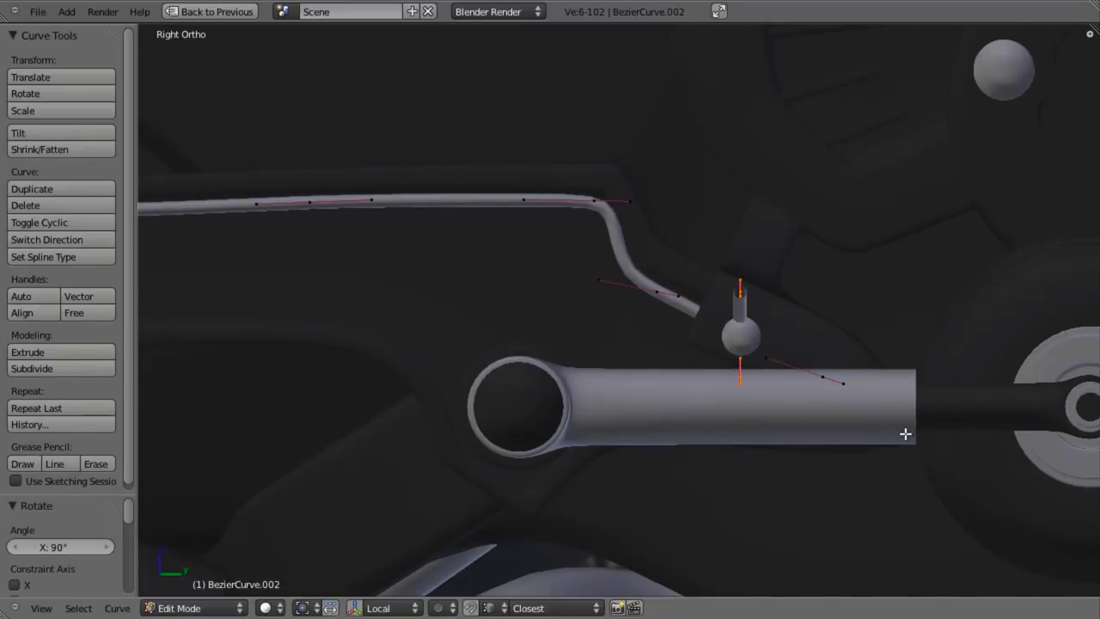
pyautogui.press('g')
pyautogui.click(824, 303)
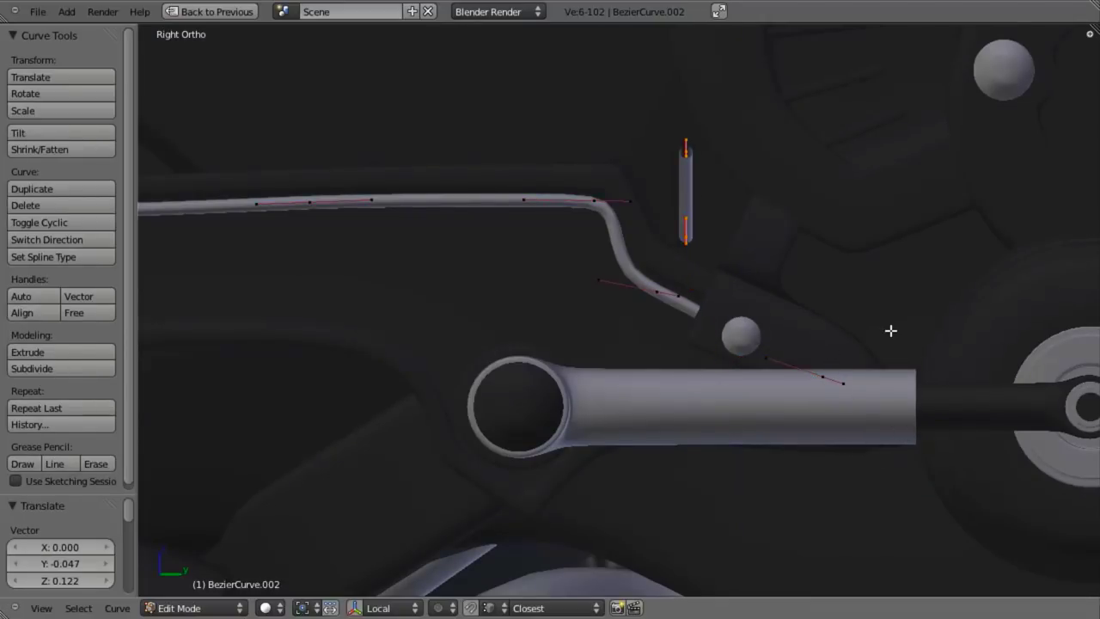
# Thicken the upright pipe segment by a factor of 6.091, then shrink its radius by 0.690
pyautogui.hotkey('alt', 's')
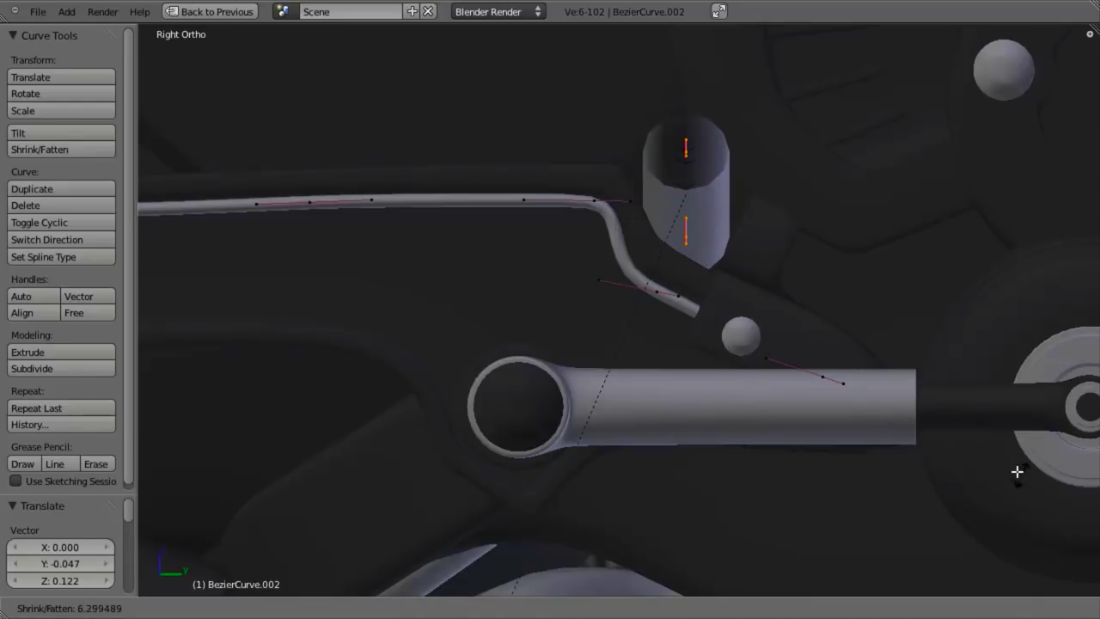
pyautogui.click(748, 259)
pyautogui.hotkey('alt', 's')
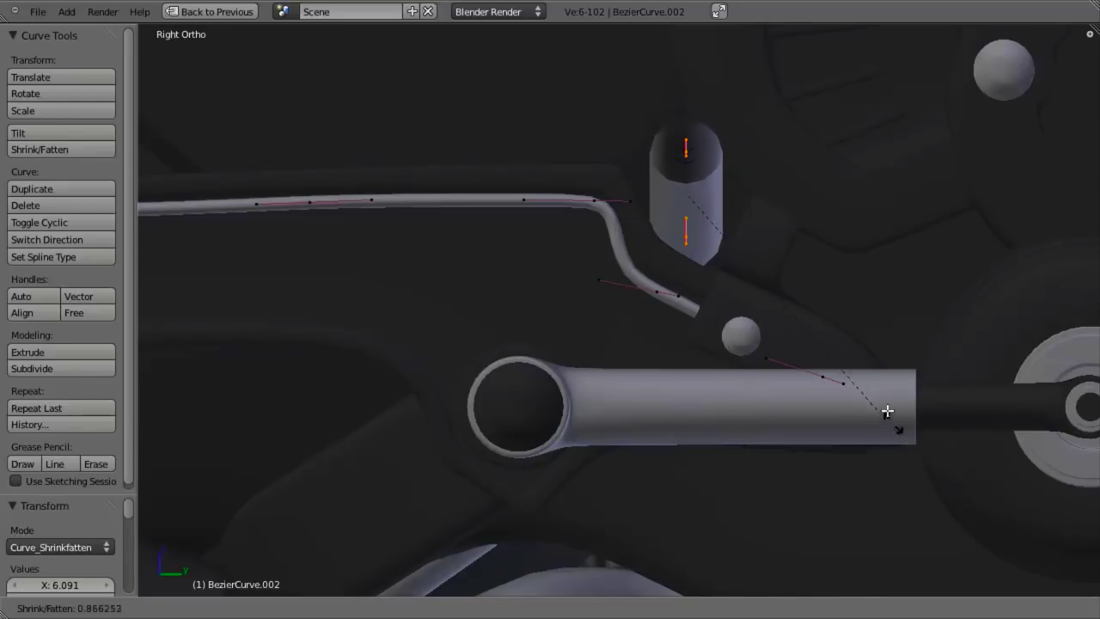
pyautogui.click(866, 381)
# Move the thick pipe's lower end point about 0.074 inward along X
pyautogui.moveTo(692, 236)
pyautogui.mouseDown(button='middle')
pyautogui.moveTo(645, 253)
pyautogui.moveTo(744, 234)
pyautogui.moveTo(739, 250)
pyautogui.mouseUp(button='middle')
pyautogui.press('g')
pyautogui.press('x')
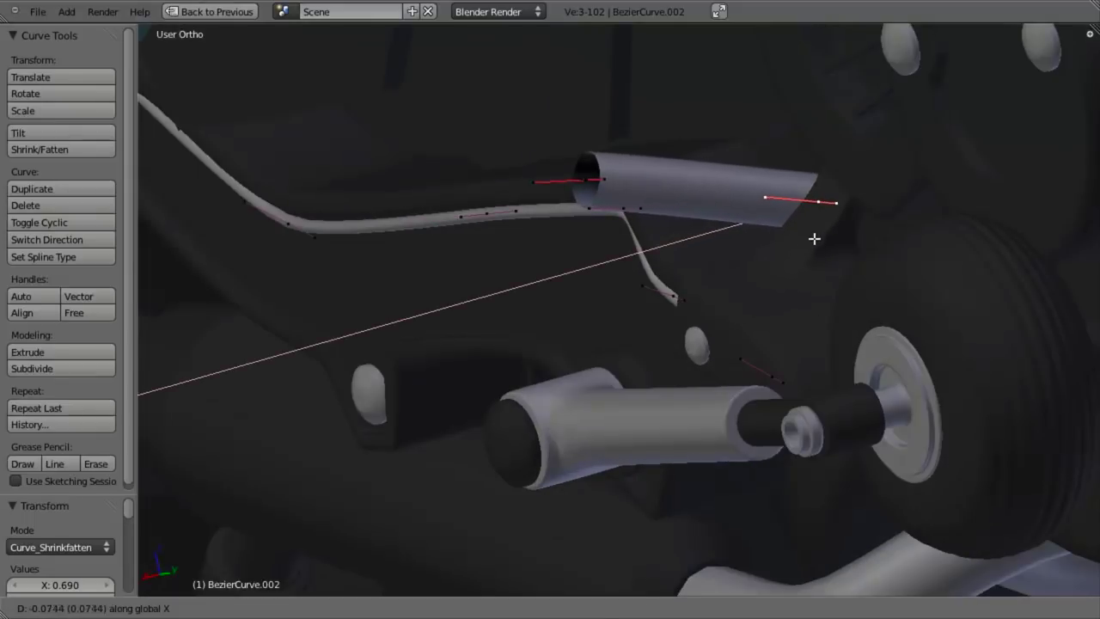
pyautogui.click(814, 240)
# Extrude the thick pipe's inner end straight down along Z
pyautogui.press('z')
pyautogui.scroll(-4, 812, 292)
pyautogui.moveTo(813, 295); pyautogui.dragTo(771, 295, button='middle')
pyautogui.press('e')
pyautogui.press('z')
pyautogui.click(786, 349)
pyautogui.press('z')
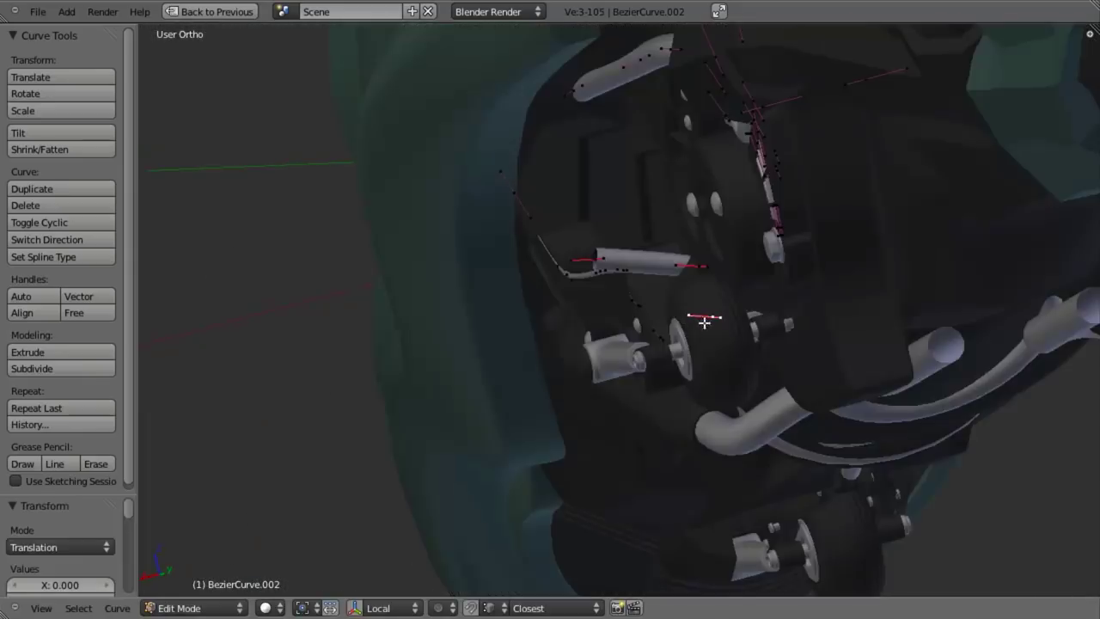
# Inspect the extended thick pipe from the side and compare its position with the reference image in wireframe
pyautogui.moveTo(692, 318); pyautogui.dragTo(761, 332, button='middle')
pyautogui.press('KP_3')
pyautogui.scroll(2, 746, 322)
pyautogui.scroll(-3, 739, 340)
pyautogui.keyDown('shift'); pyautogui.moveTo(692, 366); pyautogui.dragTo(780, 346, button='middle'); pyautogui.keyUp('shift')
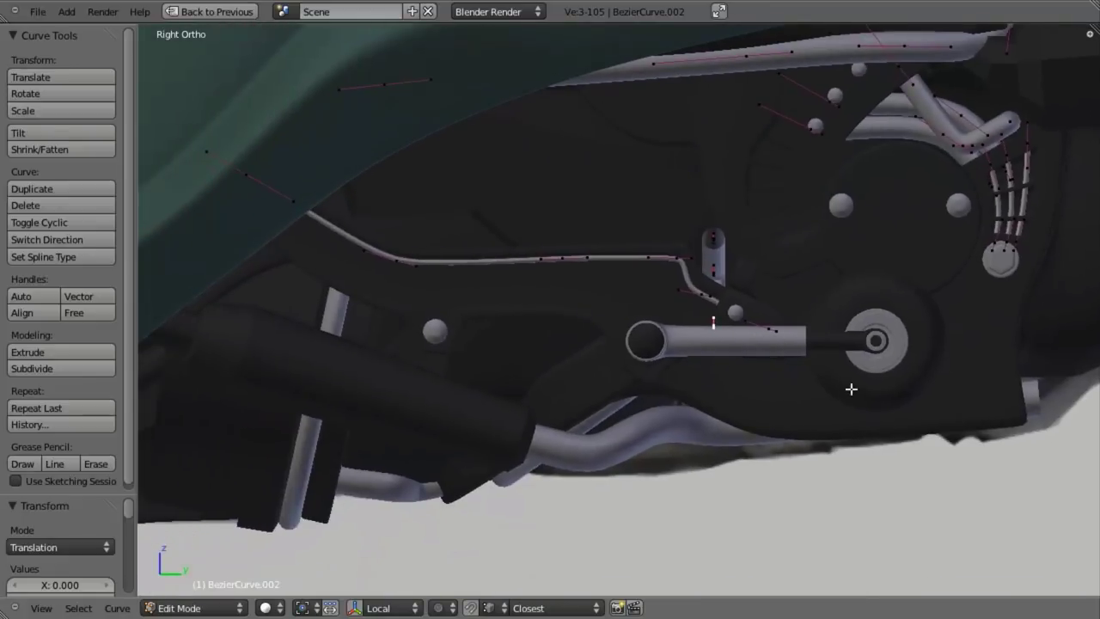
pyautogui.scroll(4, 922, 355)
pyautogui.press('z')
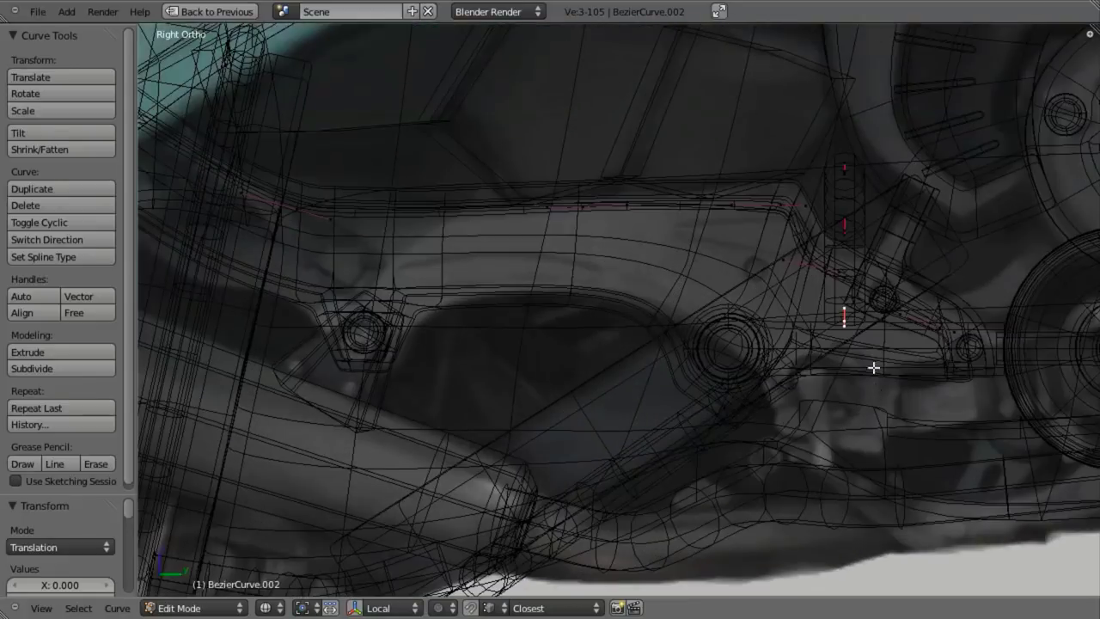
# Move the thick pipe's open end point -0.061 along X, then shift it by -0.029, 0.021 and -0.071
pyautogui.press('z')
pyautogui.scroll(-3, 872, 380)
pyautogui.moveTo(679, 378); pyautogui.dragTo(657, 256, button='middle')
pyautogui.press('a')
pyautogui.press('g')
pyautogui.press('x')
pyautogui.click(787, 271)
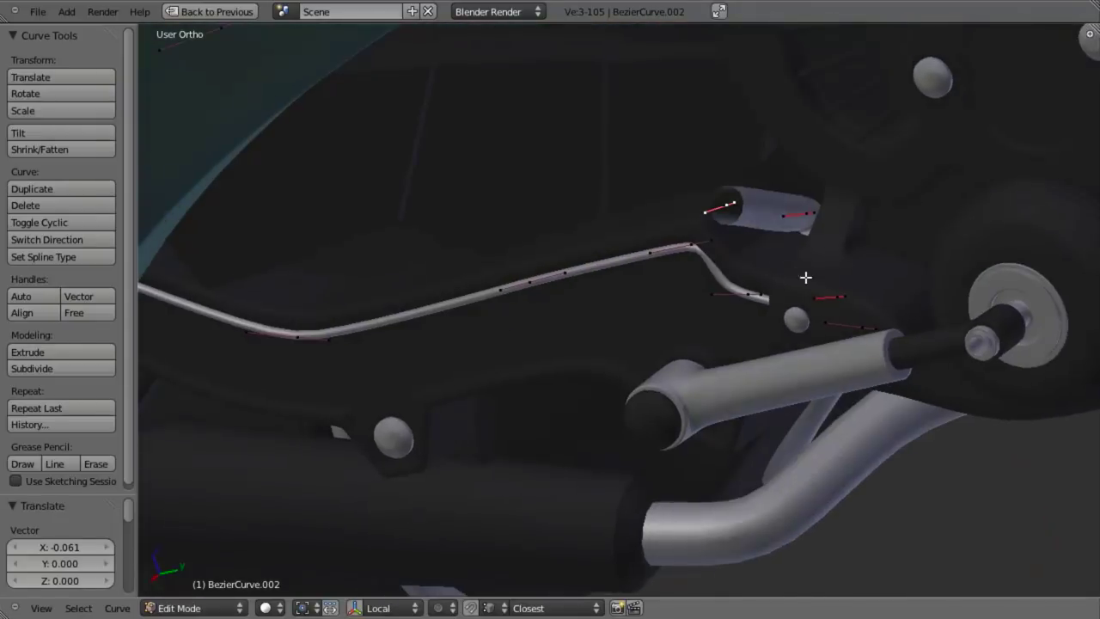
pyautogui.moveTo(811, 273); pyautogui.dragTo(744, 292, button='middle')
pyautogui.press('g')
pyautogui.click(795, 333)
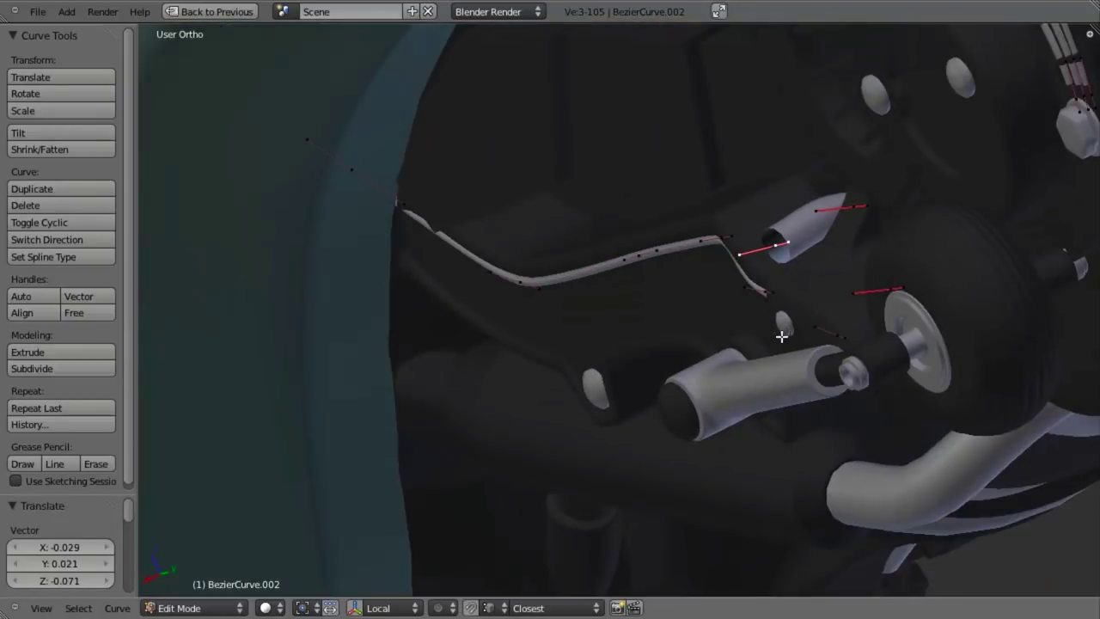
# Extrude the thick pipe's end downward and rotate the new end point by -106.069°
pyautogui.press('e')
pyautogui.click(764, 415)
pyautogui.press('r')
pyautogui.click(771, 300)
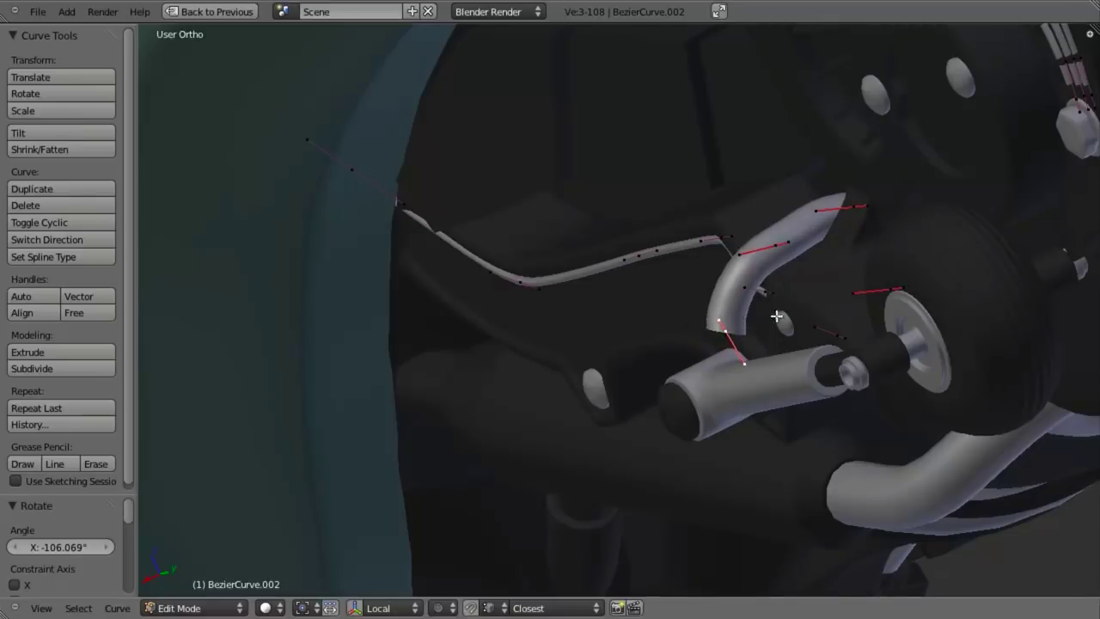
# Straighten the new end point in side view, scale its handles by 0.725, and move it -0.039 in Y and 0.003 in Z
pyautogui.press('KP_3')
pyautogui.scroll(3, 647, 383)
pyautogui.keyDown('shift'); pyautogui.moveTo(648, 383); pyautogui.dragTo(714, 346, button='middle'); pyautogui.keyUp('shift')
pyautogui.scroll(1, 713, 347)
pyautogui.keyDown('shift'); pyautogui.moveTo(833, 439); pyautogui.dragTo(825, 325, button='middle'); pyautogui.keyUp('shift')
pyautogui.scroll(1, 825, 326)
pyautogui.press('r')
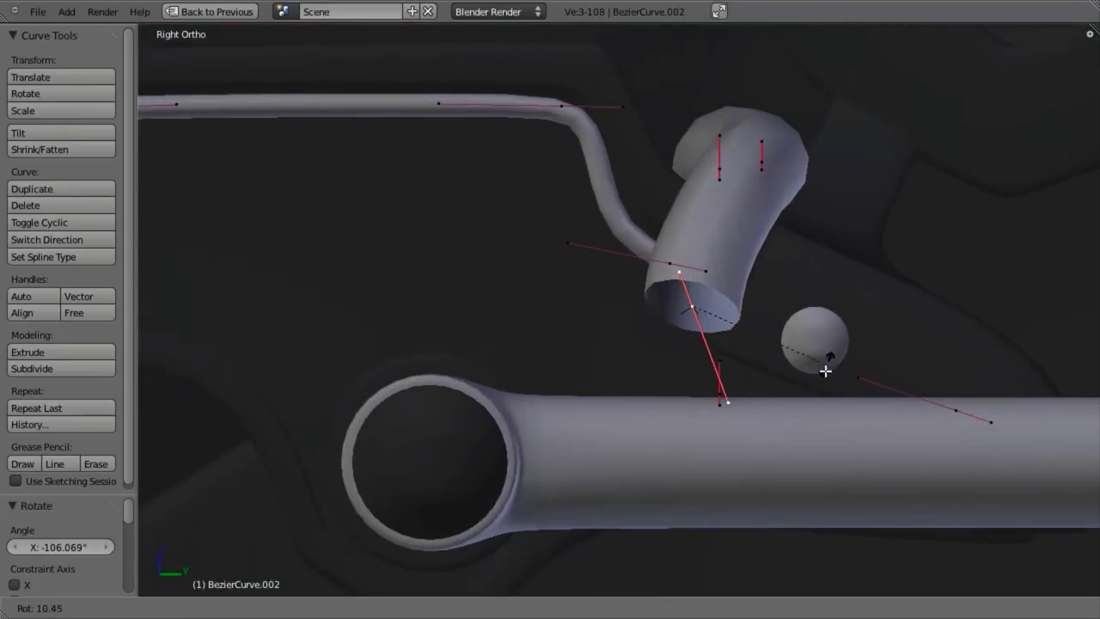
pyautogui.click(810, 407)
pyautogui.press('s')
pyautogui.click(785, 389)
pyautogui.press('g')
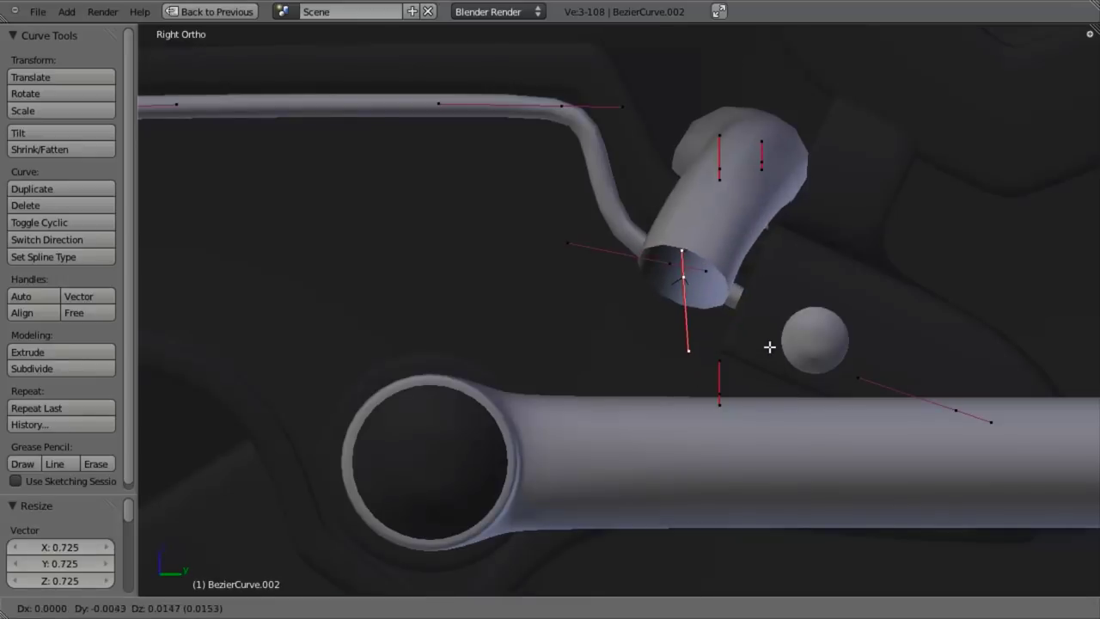
pyautogui.click(752, 335)
# Extrude the pipe's end straight down into the horizontal cylinder and nudge the new point about 0.007 along Y
pyautogui.press('e')
pyautogui.click(662, 326)
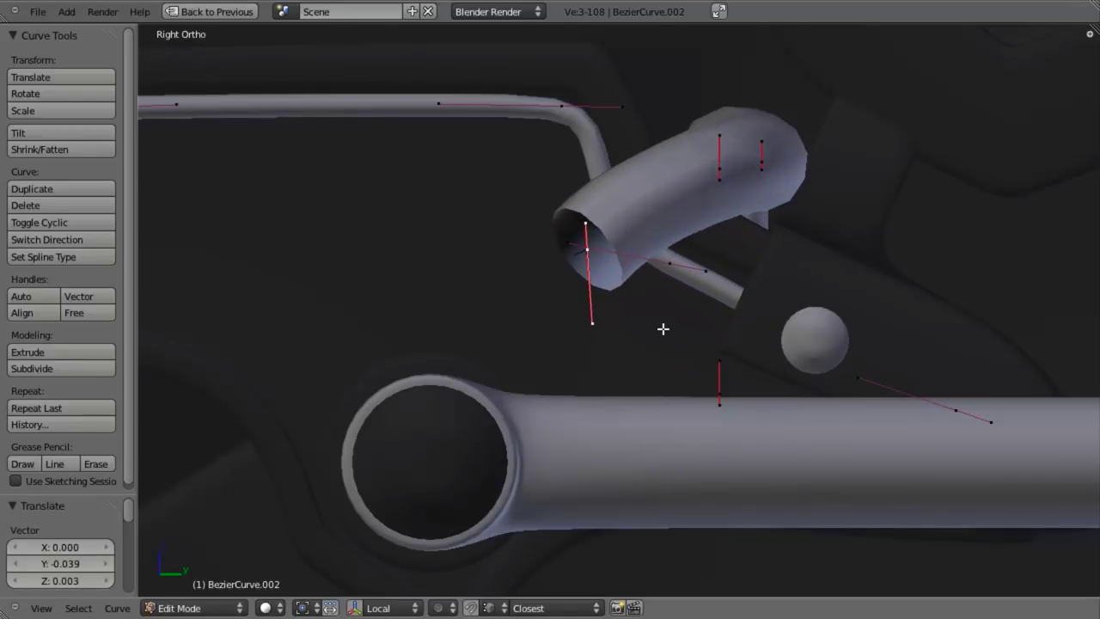
pyautogui.press('g')
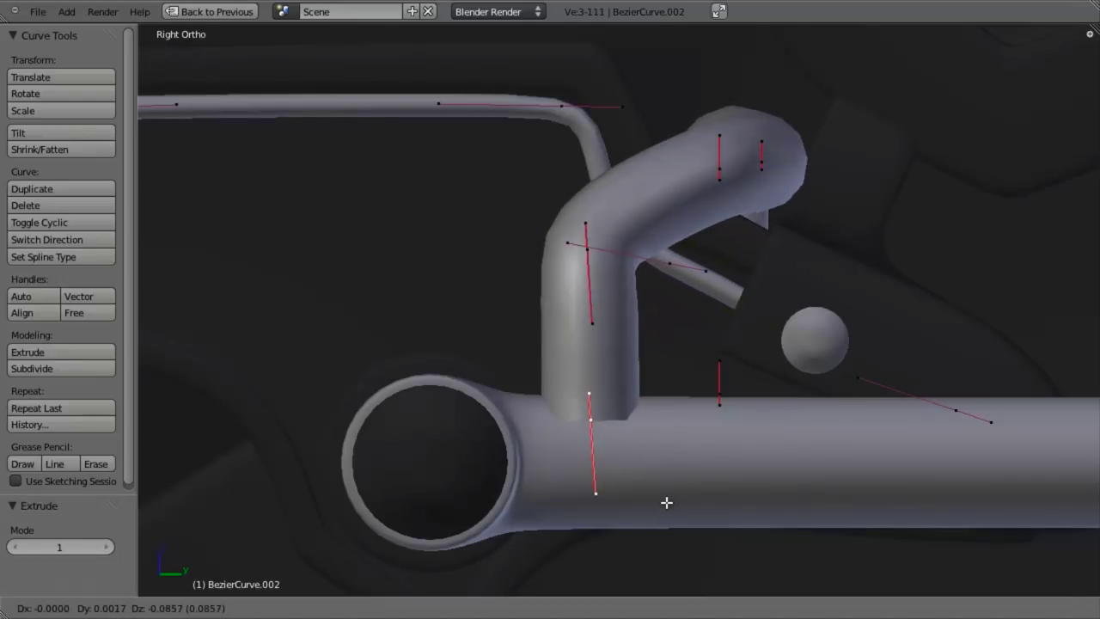
pyautogui.click(659, 513)
pyautogui.press('g')
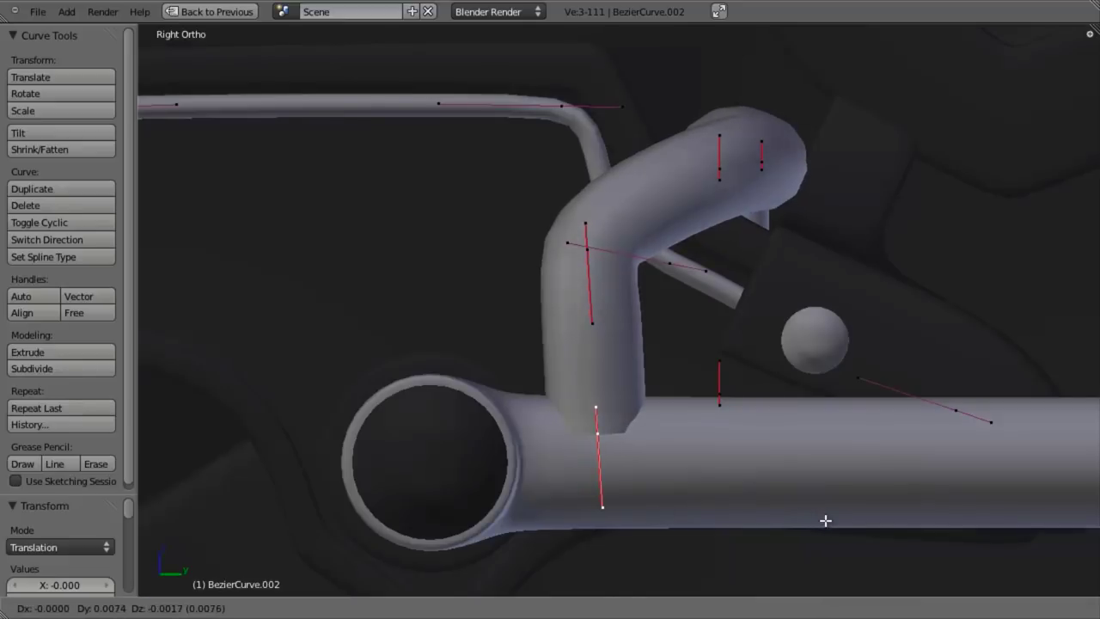
pyautogui.click(824, 519)
# Select the whole thick pipe and shrink its radius by a factor of about 0.57
pyautogui.hotkey('ctrl', 'l')
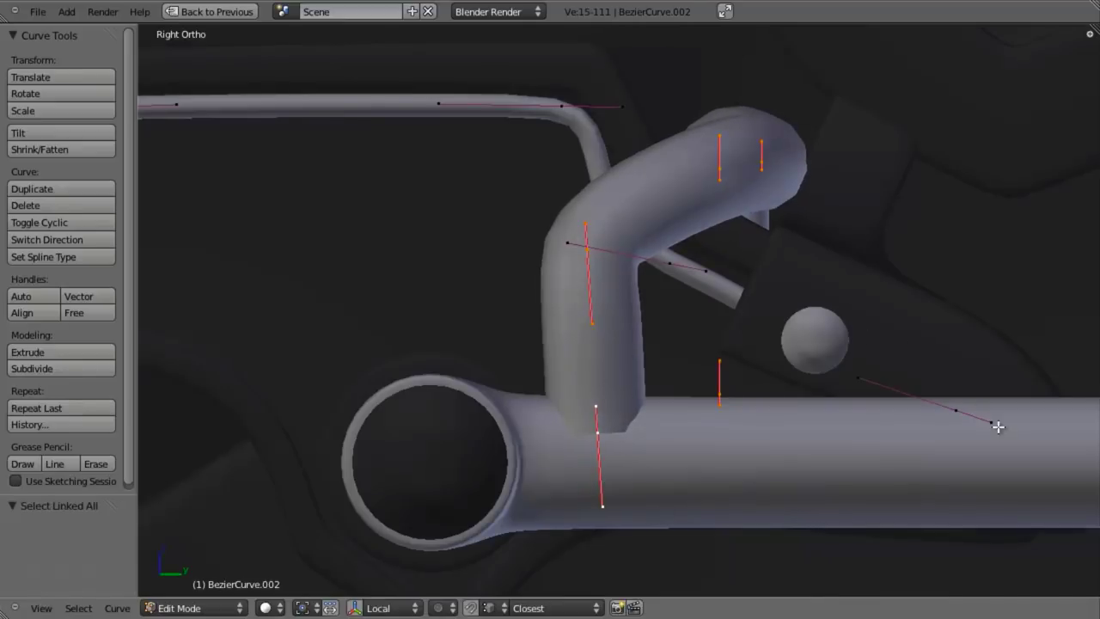
pyautogui.hotkey('alt', 's')
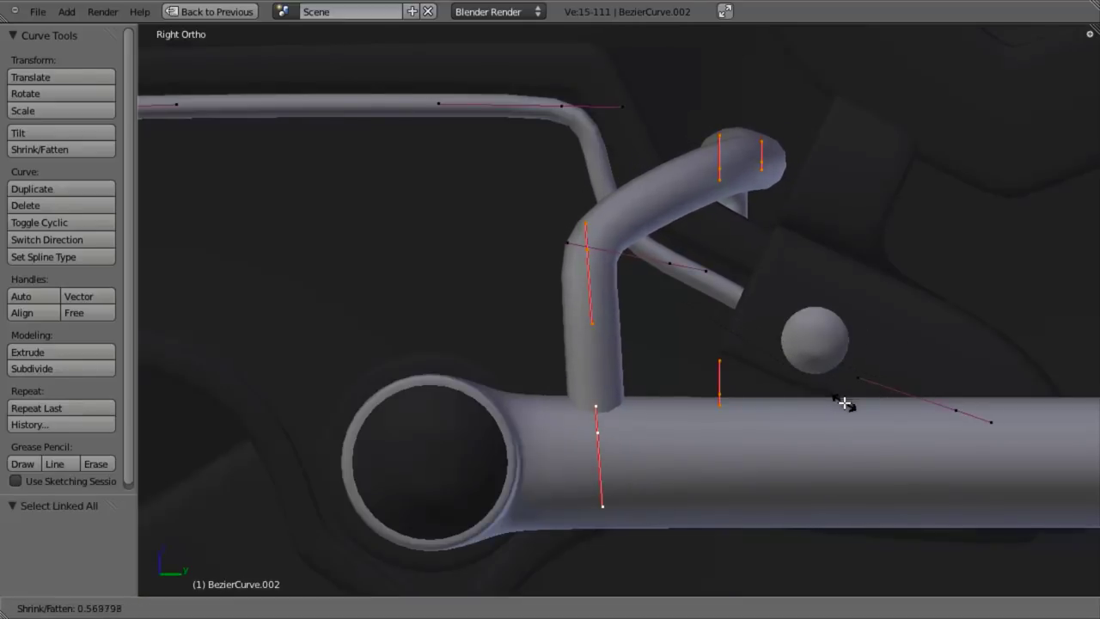
pyautogui.click(845, 403)
pyautogui.scroll(-2, 845, 403)
# Align the pipe's two lowest control points by scaling them to 0 along X, then shift them slightly along X
pyautogui.moveTo(844, 403); pyautogui.dragTo(517, 361, button='middle')
pyautogui.press('a')
pyautogui.rightClick(526, 268)
pyautogui.press('s')
pyautogui.press('x')
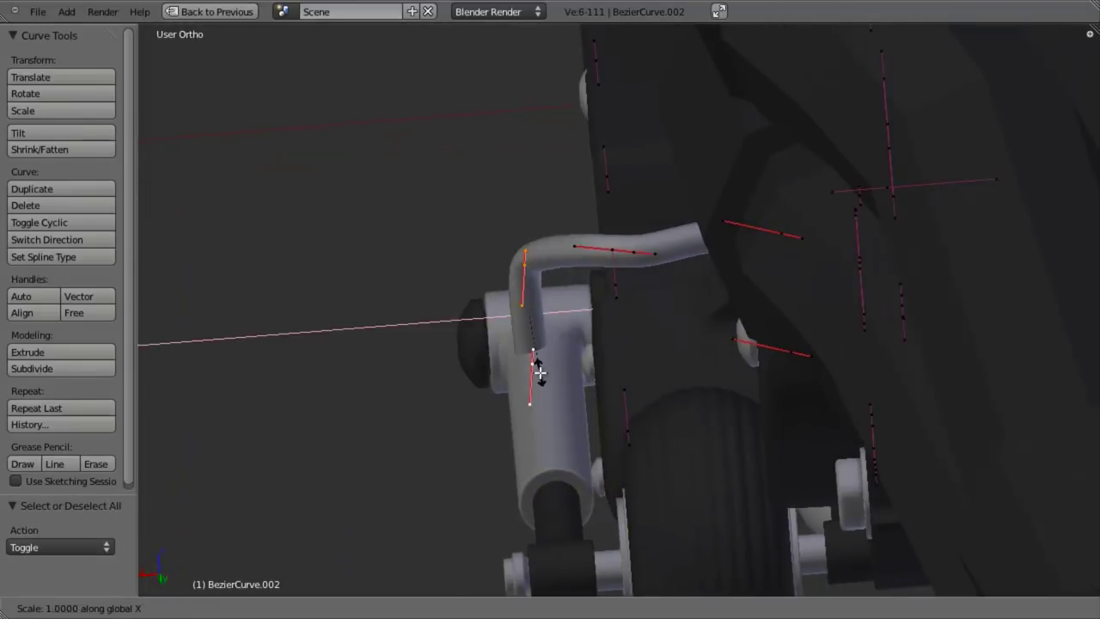
pyautogui.press('0')
pyautogui.press('Return')
pyautogui.press('g')
pyautogui.press('x')
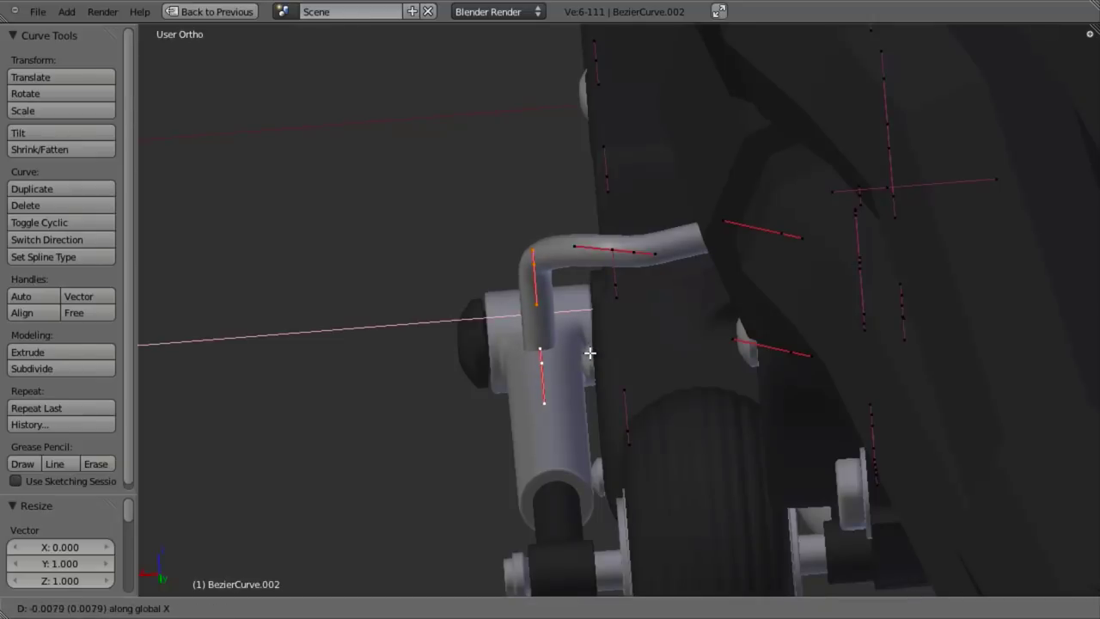
pyautogui.rightClick(589, 352)
# Enlarge the handles of the pipe's lower bend by about 1.15 and adjust the bend's rotation
pyautogui.press('a')
pyautogui.press('s')
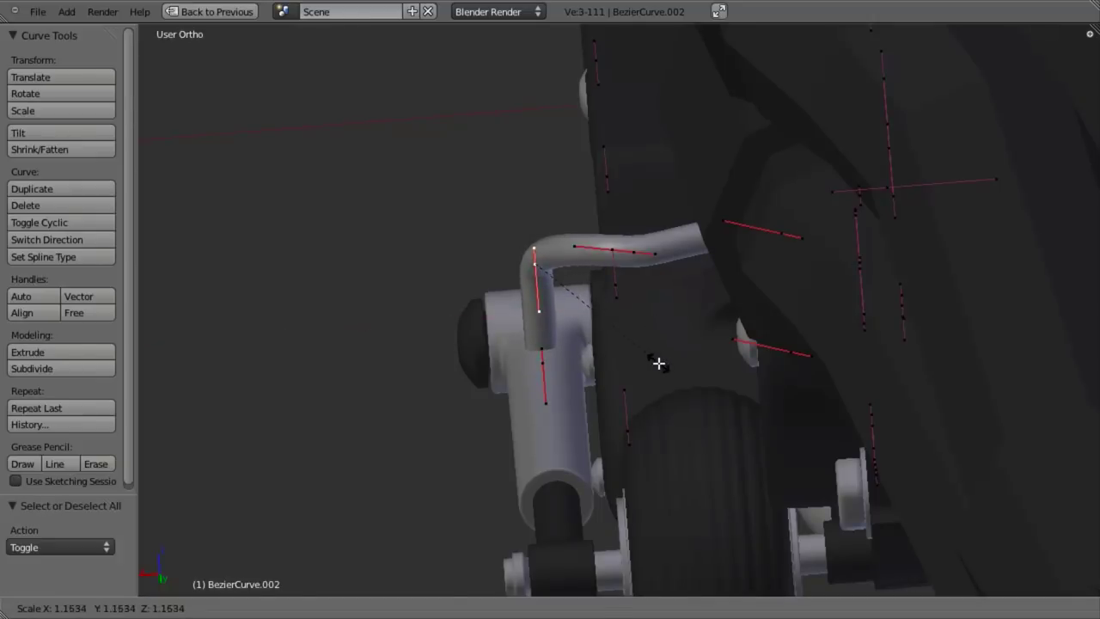
pyautogui.click(661, 364)
pyautogui.press('KP_3')
pyautogui.keyDown('shift'); pyautogui.moveTo(553, 382); pyautogui.dragTo(606, 358, button='middle'); pyautogui.keyUp('shift')
pyautogui.moveTo(464, 318); pyautogui.dragTo(526, 373, button='middle')
pyautogui.press('r')
pyautogui.click(415, 349)
pyautogui.moveTo(415, 348); pyautogui.dragTo(507, 428, button='middle')
pyautogui.press('Tab')
pyautogui.press('KP_3')
pyautogui.press('Tab')
# Adjust the height of the pipe's upper bend point in side view
pyautogui.moveTo(619, 289); pyautogui.dragTo(628, 249, button='middle')
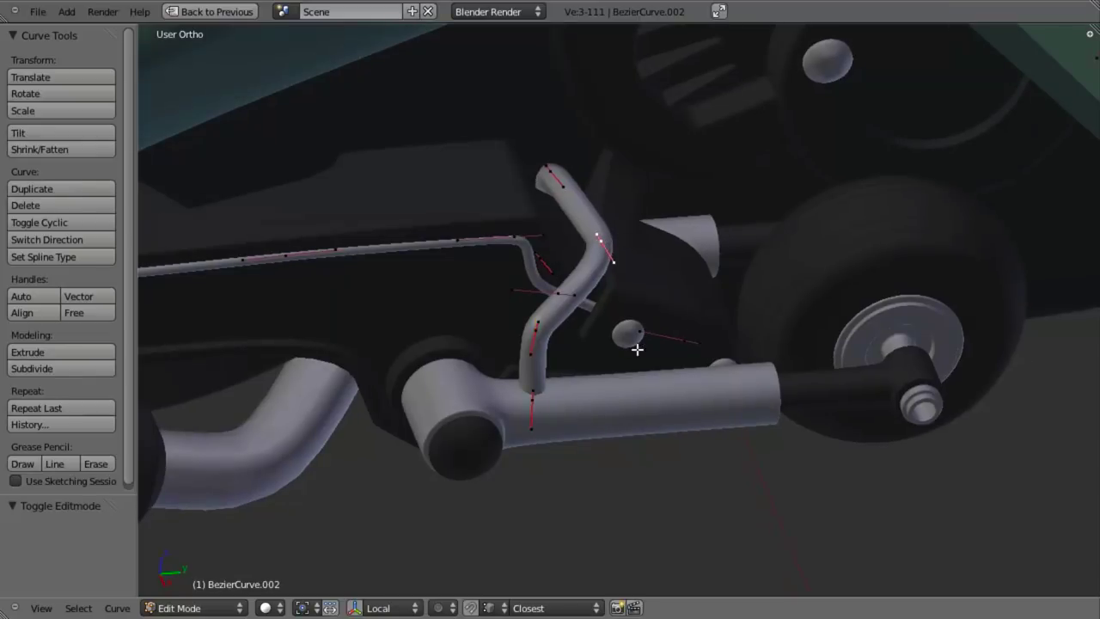
pyautogui.moveTo(637, 349); pyautogui.dragTo(673, 336, button='middle')
pyautogui.press('KP_3')
pyautogui.scroll(-2, 554, 338)
pyautogui.press('g')
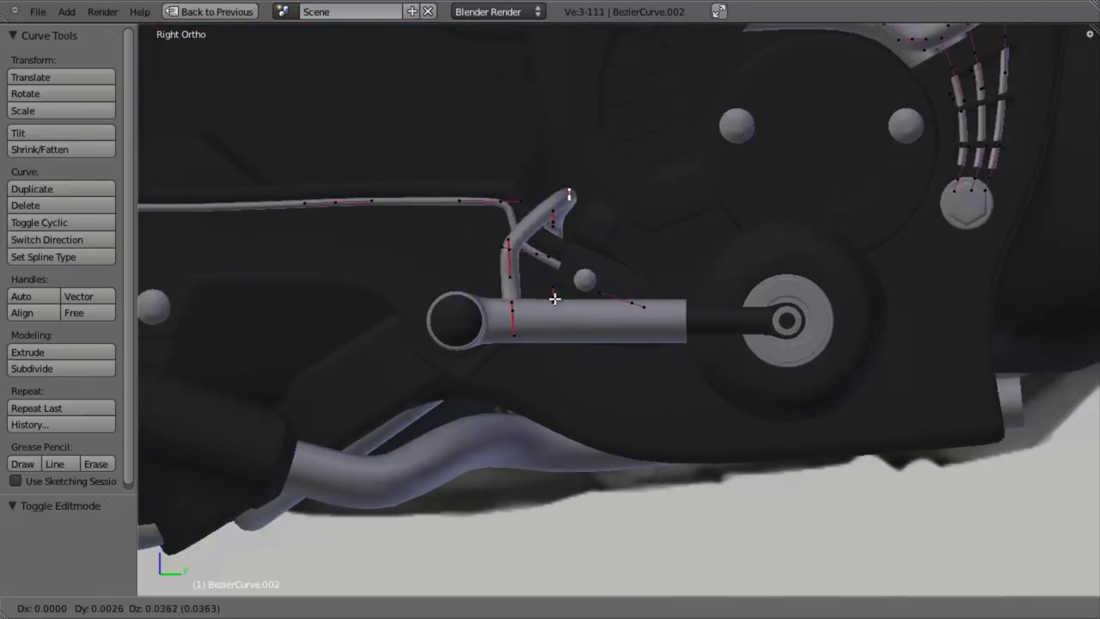
pyautogui.click(555, 321)
pyautogui.moveTo(555, 322); pyautogui.dragTo(631, 190, button='middle')
pyautogui.scroll(-3, 567, 380)
pyautogui.moveTo(661, 398); pyautogui.dragTo(712, 388, button='middle')
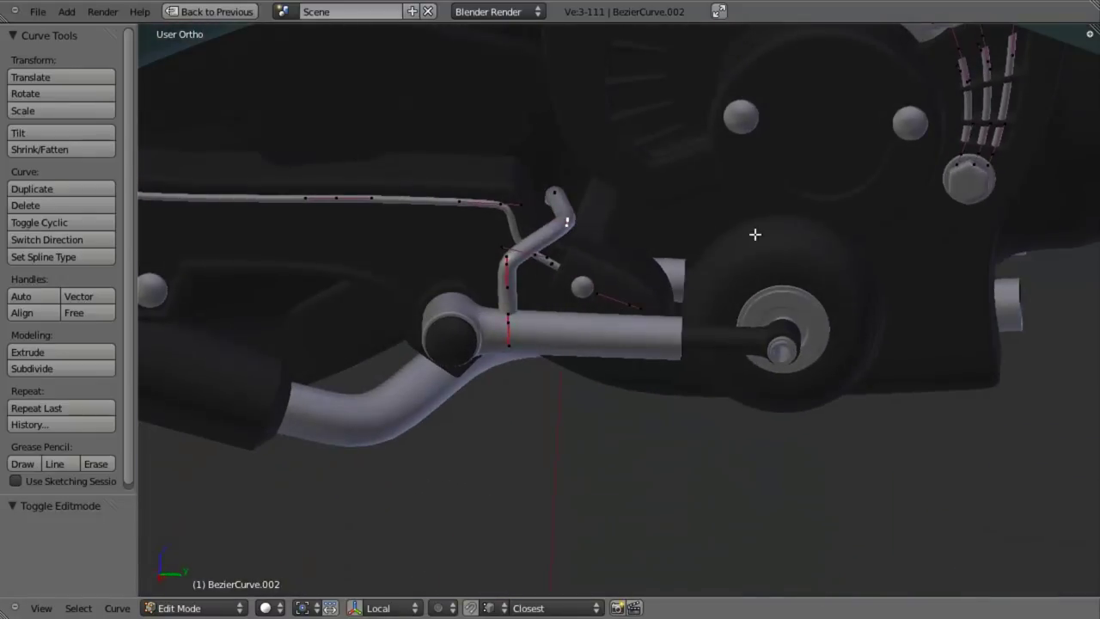
pyautogui.moveTo(547, 353); pyautogui.dragTo(682, 318, button='middle')
# Reshape the pipe's upper bend by scaling its handles, rotating them 38.122° and moving the point 0.012, -0.003, -0.020
pyautogui.press('s')
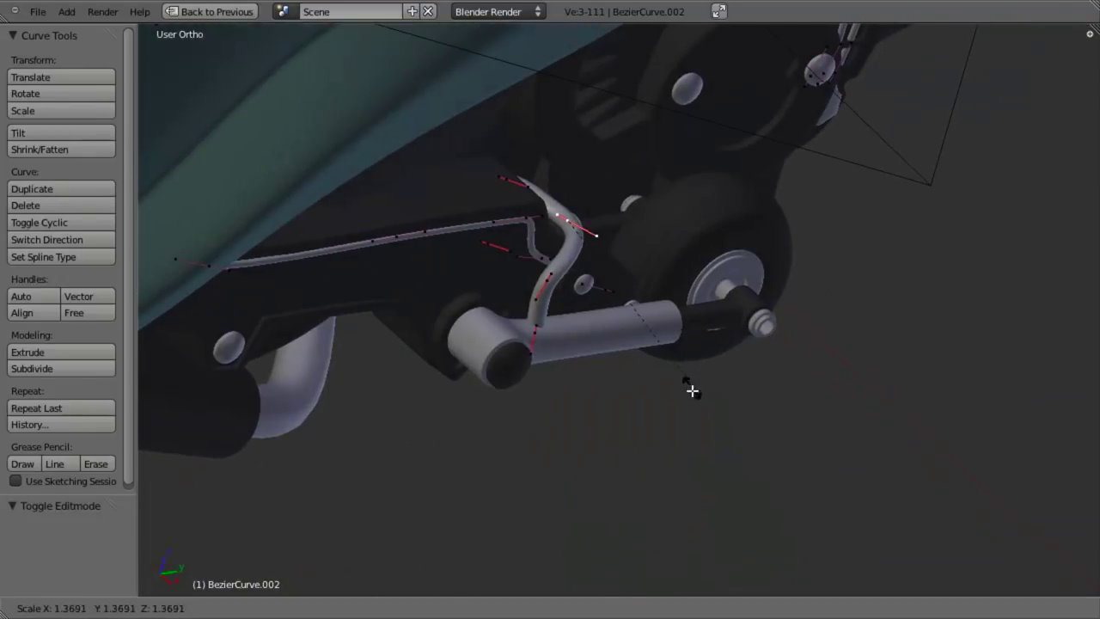
pyautogui.click(694, 387)
pyautogui.press('r')
pyautogui.click(557, 404)
pyautogui.press('g')
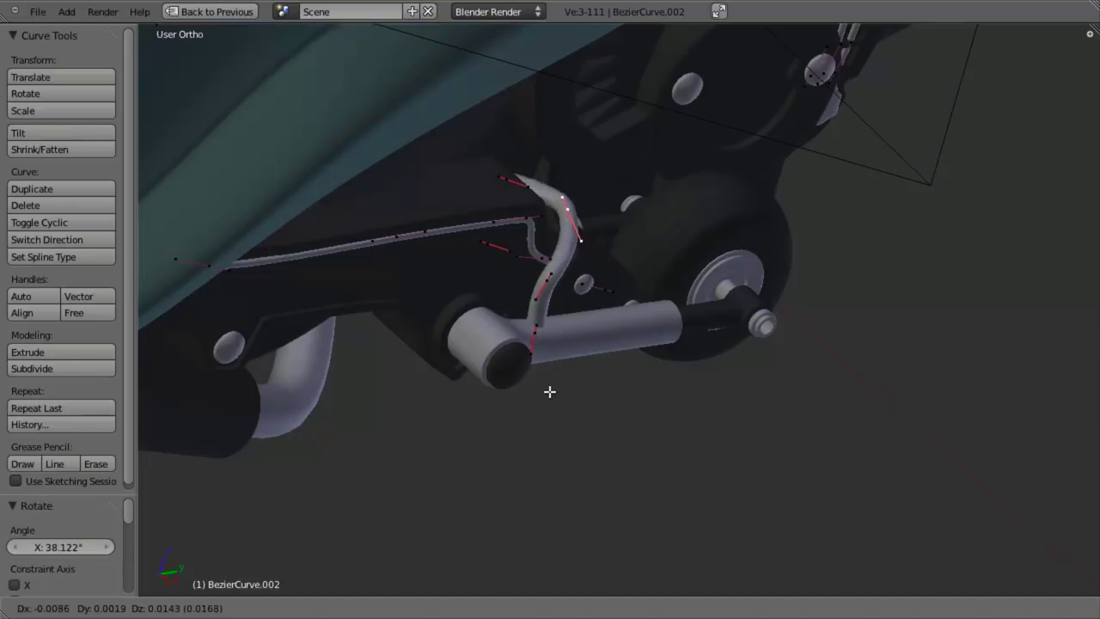
pyautogui.click(551, 383)
pyautogui.press('s')
pyautogui.click(562, 447)
pyautogui.press('g')
pyautogui.click(563, 455)
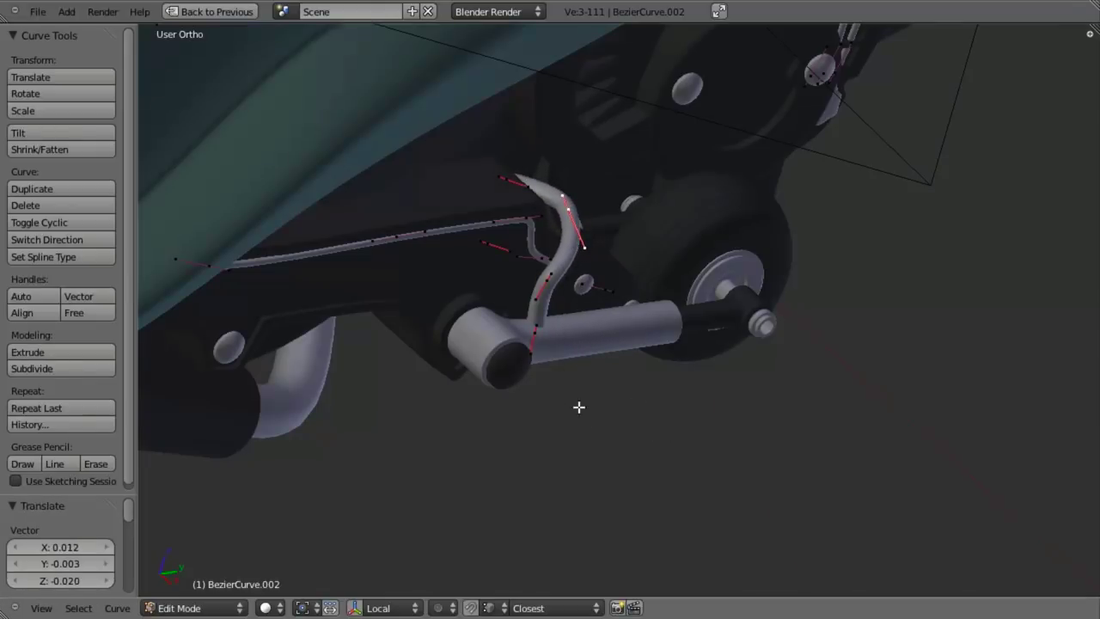
pyautogui.moveTo(616, 412); pyautogui.dragTo(567, 369, button='middle')
pyautogui.scroll(-6, 567, 368)
pyautogui.press('KP_3')
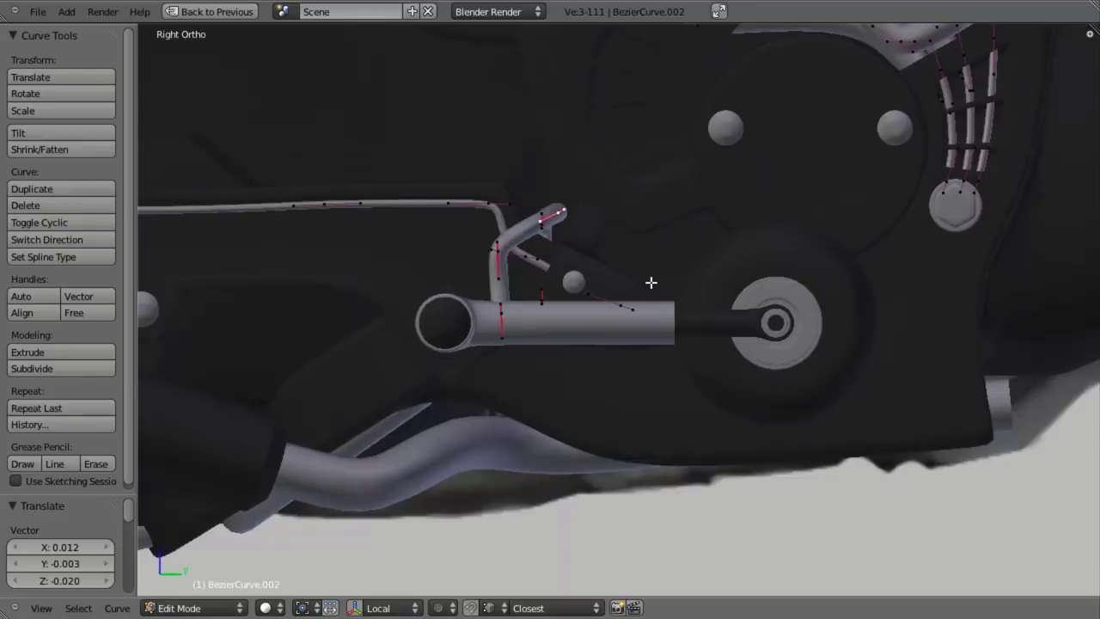
# In the horizontal cylinder's mesh, select the loose eight-vertex ring below the pipe's end and rotate it 90° in side view
pyautogui.press('Tab')
pyautogui.scroll(3, 608, 340)
pyautogui.rightClick(633, 343)
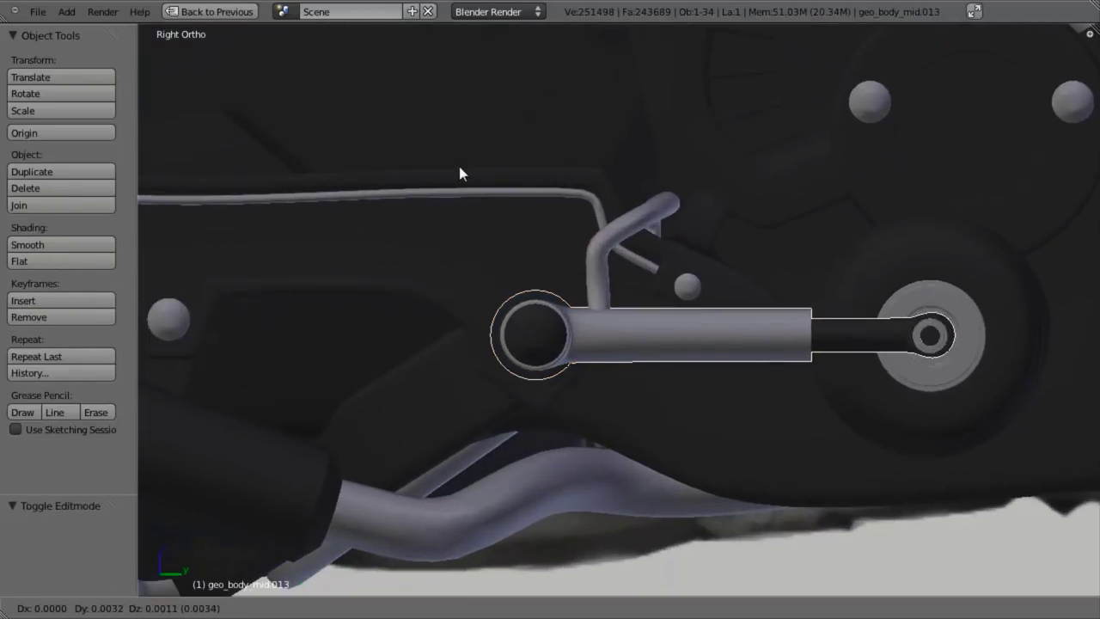
pyautogui.press('Tab')
pyautogui.press('a')
pyautogui.press('z')
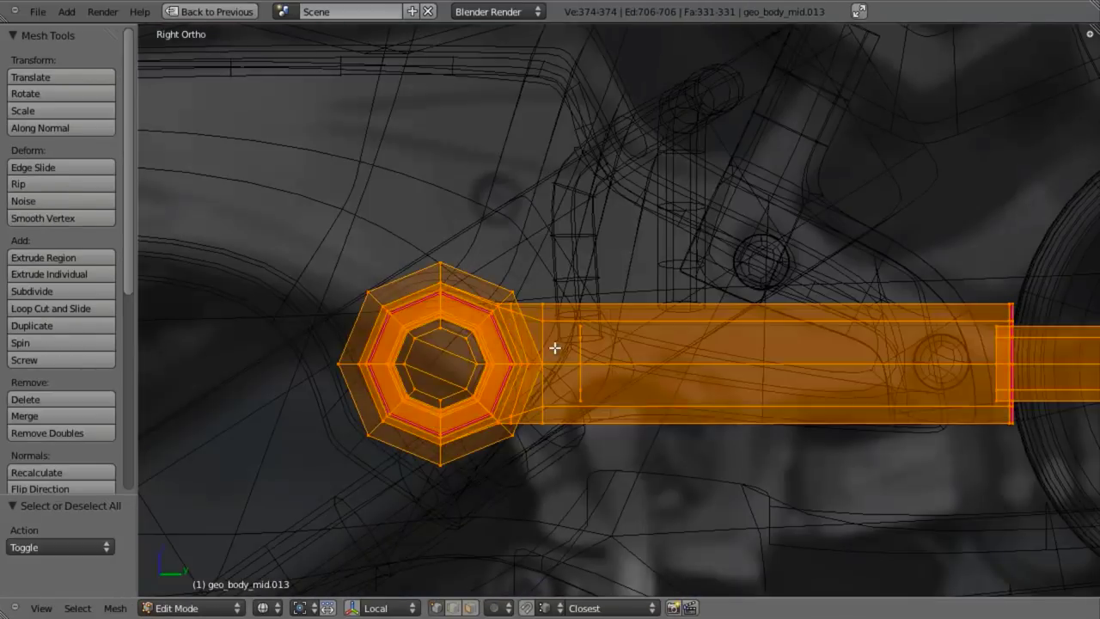
pyautogui.keyDown('alt'); pyautogui.rightClick(547, 344); pyautogui.keyUp('alt')
pyautogui.moveTo(578, 352); pyautogui.dragTo(644, 401, button='middle')
pyautogui.press('a')
pyautogui.moveTo(583, 347); pyautogui.dragTo(603, 417, button='middle')
pyautogui.press('KP_3')
pyautogui.keyDown('shift'); pyautogui.moveTo(602, 318); pyautogui.dragTo(657, 408, button='middle'); pyautogui.keyUp('shift')
pyautogui.press('r')
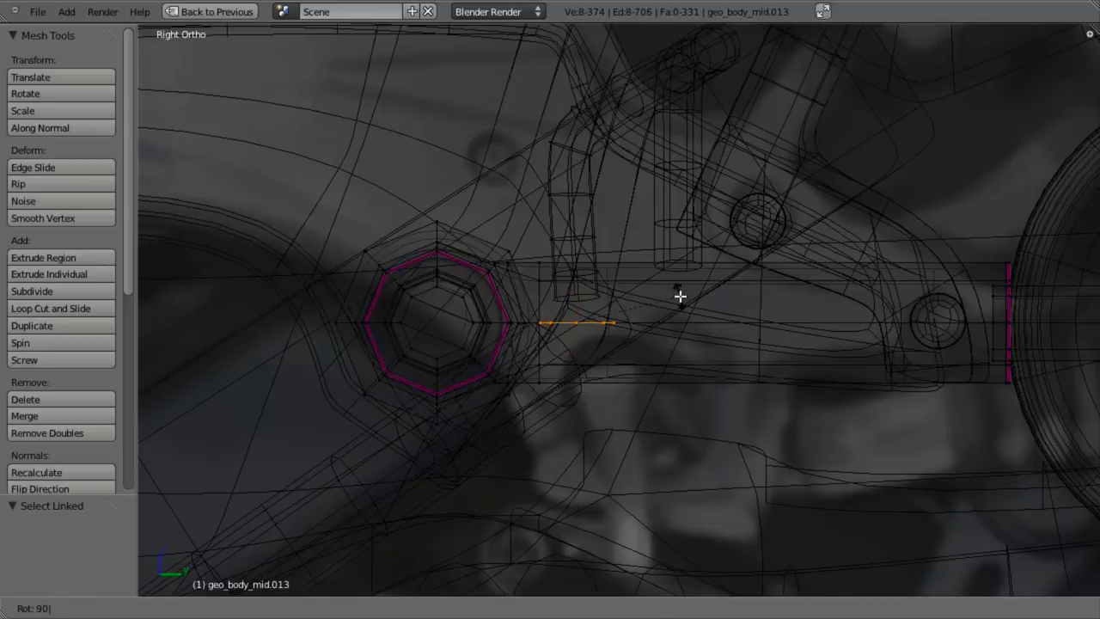
pyautogui.press('Return')
# Raise the ring 0.019 along Z and extrude it about 0.028 upward as a collar around the pipe
pyautogui.scroll(3, 692, 373)
pyautogui.keyDown('shift'); pyautogui.moveTo(605, 355); pyautogui.dragTo(658, 418, button='middle'); pyautogui.keyUp('shift')
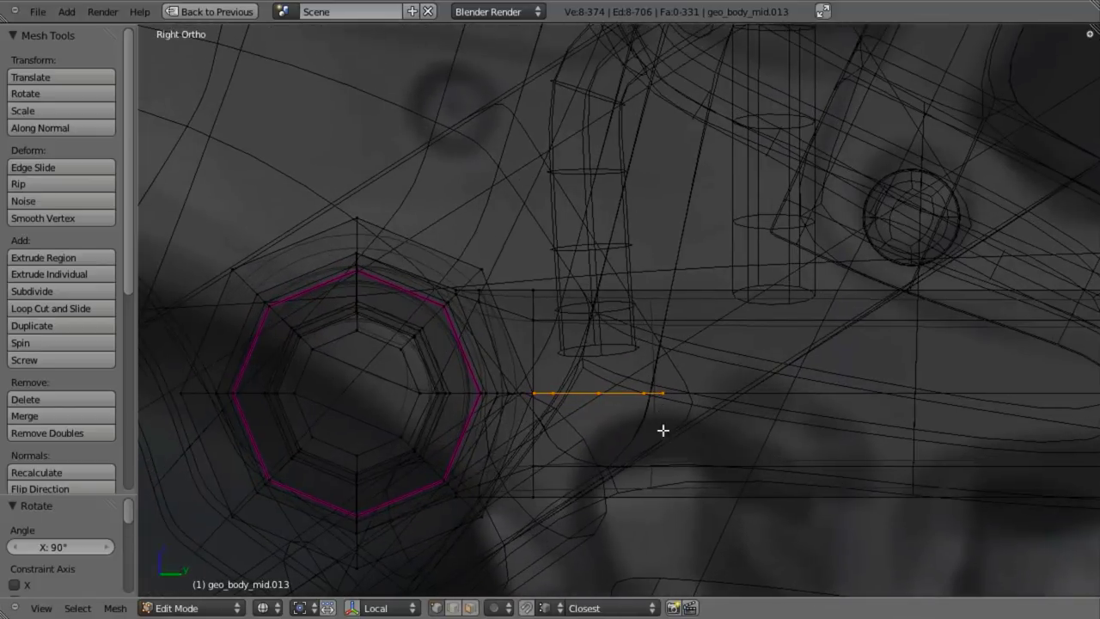
pyautogui.press('g')
pyautogui.press('z')
pyautogui.click(664, 392)
pyautogui.press('z')
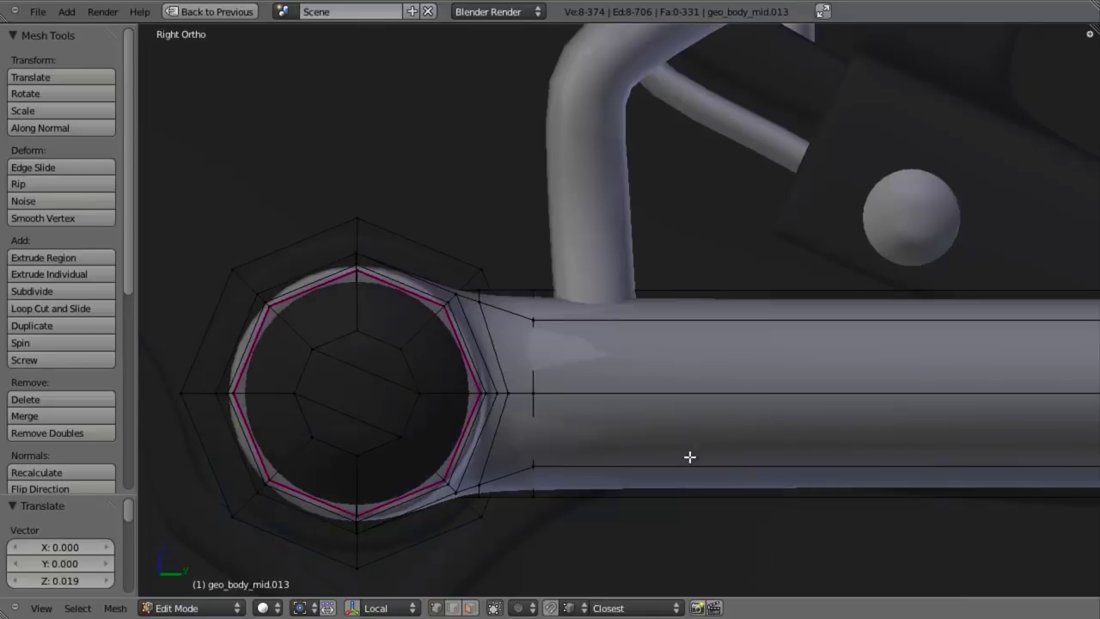
pyautogui.press('e')
pyautogui.press('z')
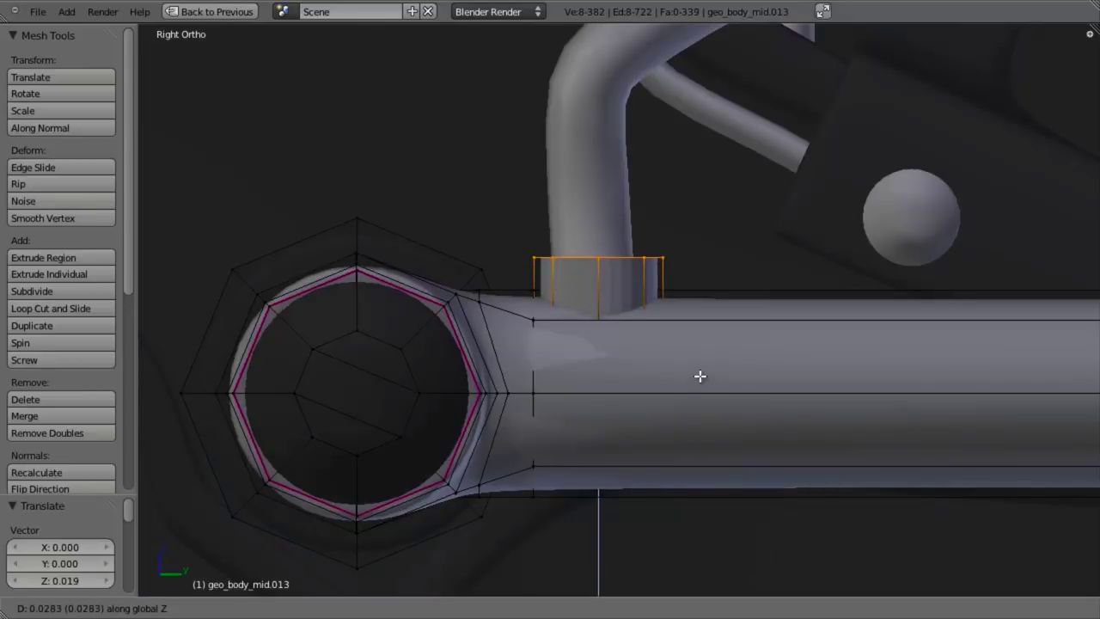
pyautogui.click(700, 375)
# Extrude a narrow bevelled rim on the collar and scale its top edge inward toward the pipe
pyautogui.press('e')
pyautogui.click(739, 380)
pyautogui.press('s')
pyautogui.click(730, 367)
pyautogui.keyDown('shift'); pyautogui.moveTo(708, 310); pyautogui.dragTo(715, 363, button='middle'); pyautogui.keyUp('shift')
pyautogui.scroll(2, 705, 356)
pyautogui.scroll(3, 872, 388)
pyautogui.press('e')
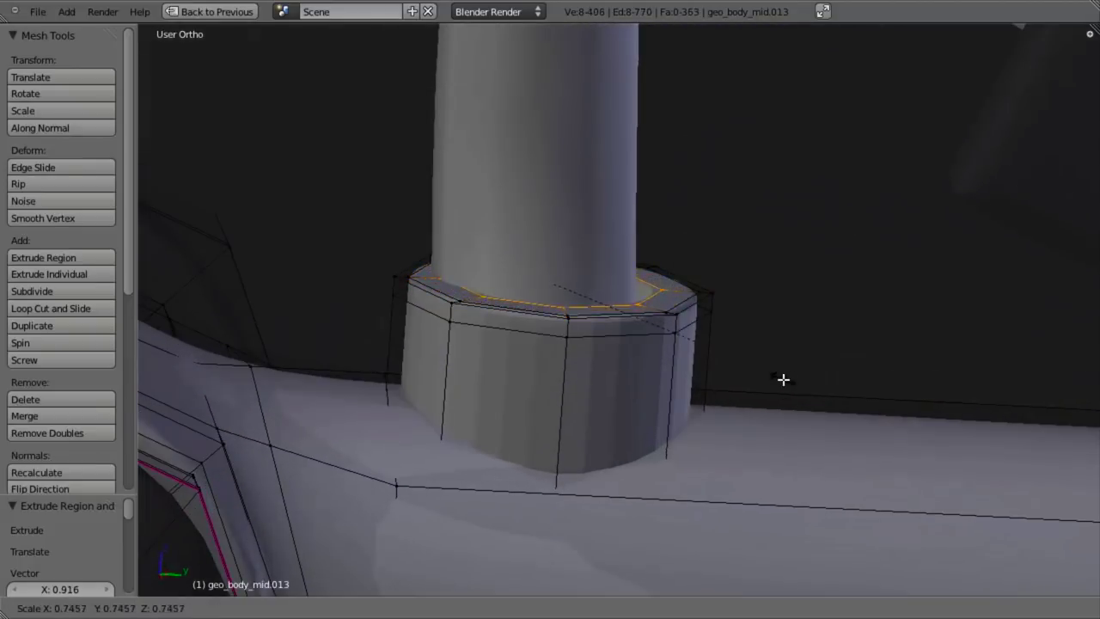
pyautogui.click(731, 366)
# Shade the whole cylinder mesh smooth and recalculate its normals
pyautogui.scroll(-4, 673, 338)
pyautogui.press('a')
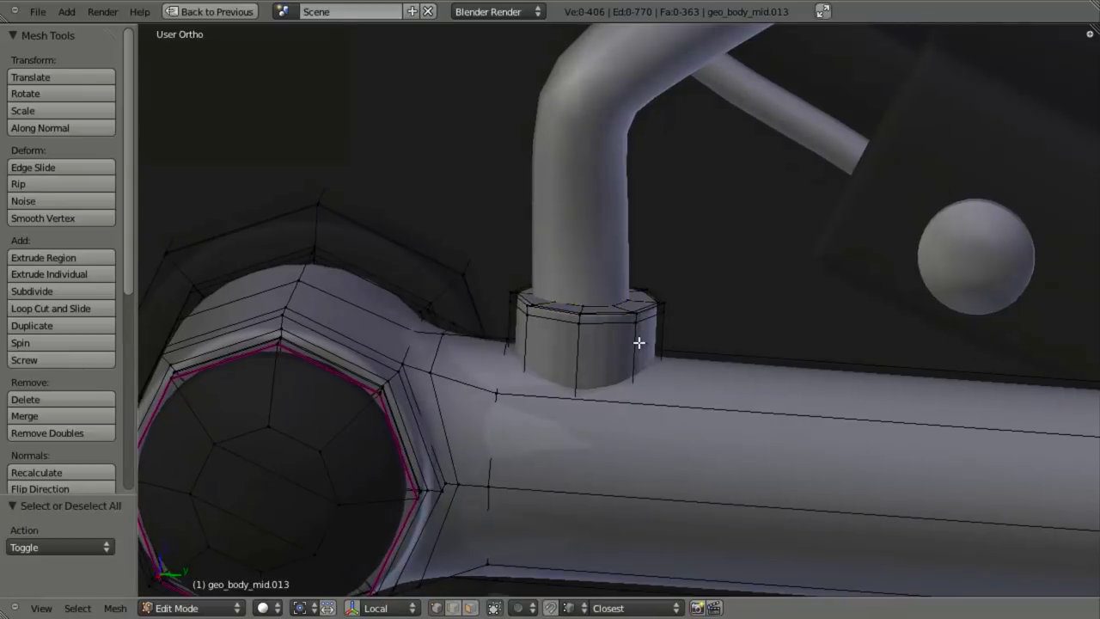
pyautogui.press('a')
pyautogui.press('w')
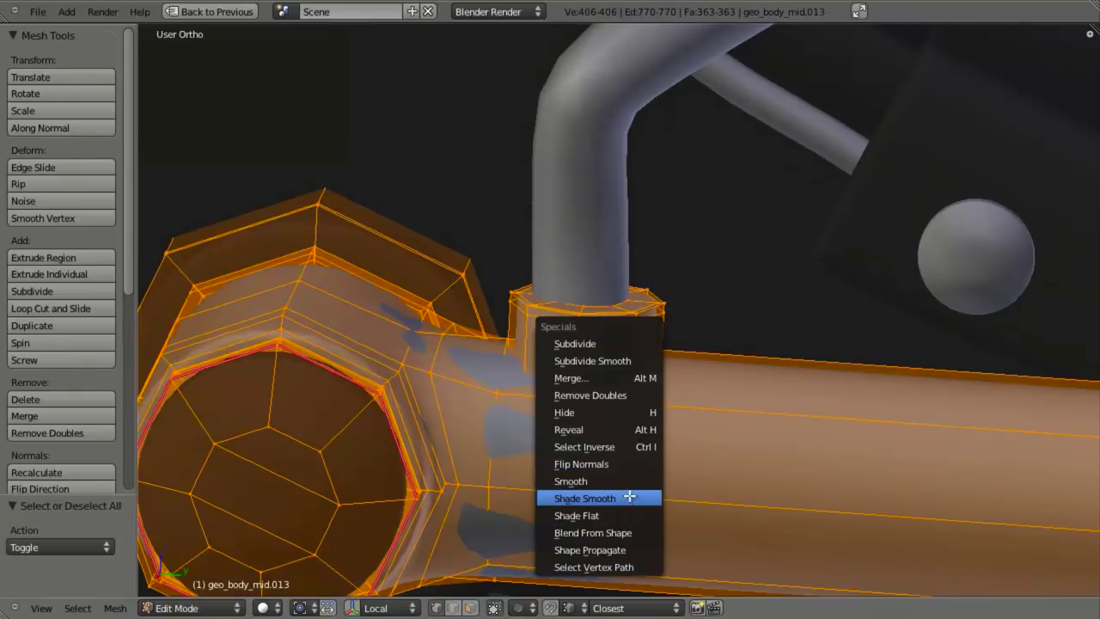
pyautogui.click(629, 497)
pyautogui.scroll(-6, 640, 433)
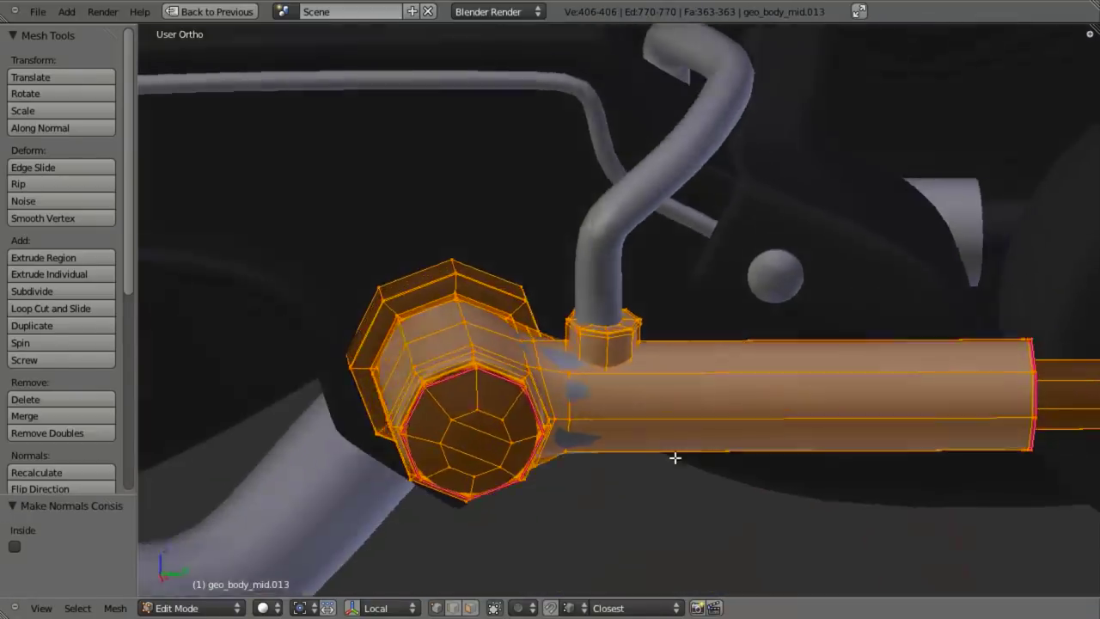
pyautogui.press('Tab')
# Move the thick pipe's lowest control point along X and Y to centre the pipe in the collar
pyautogui.scroll(4, 640, 335)
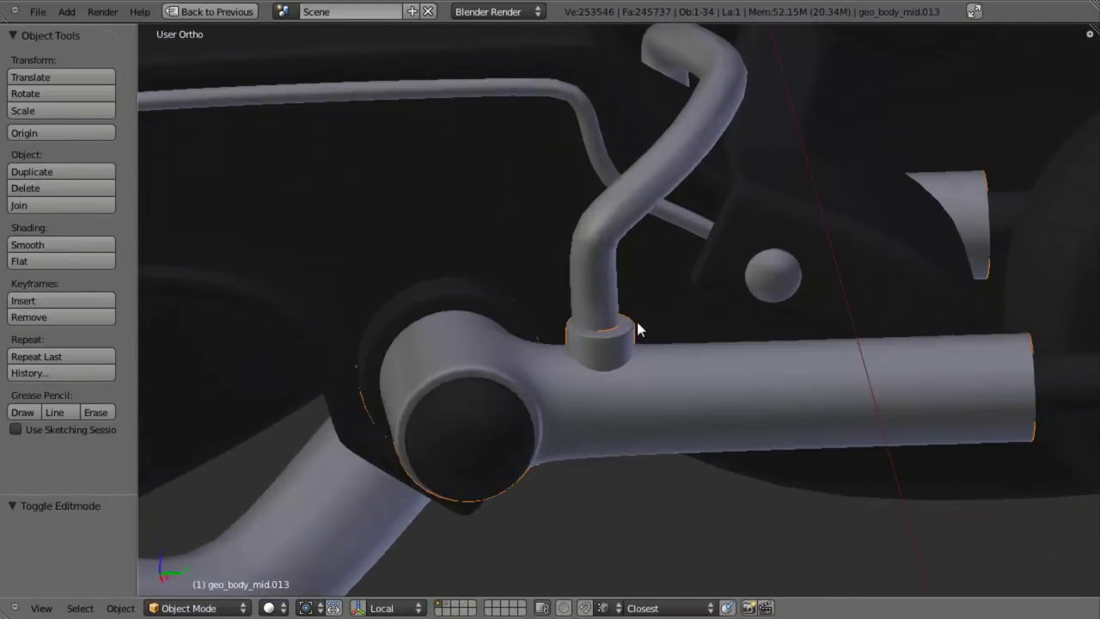
pyautogui.rightClick(601, 307)
pyautogui.scroll(3, 611, 326)
pyautogui.press('Tab')
pyautogui.press('z')
pyautogui.rightClick(579, 432)
pyautogui.press('z')
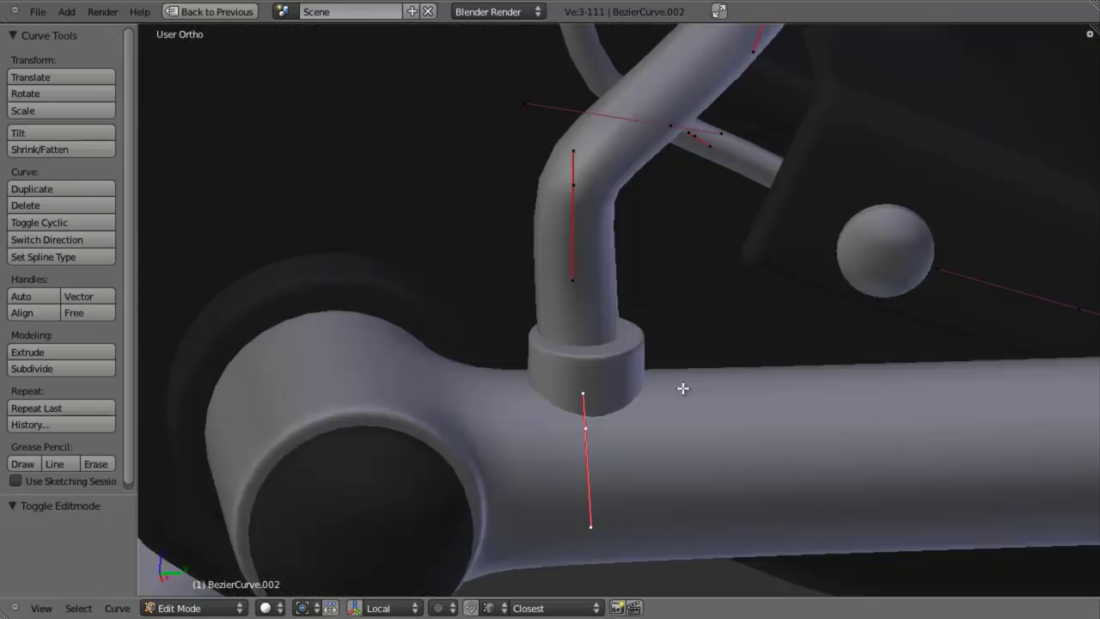
pyautogui.press('g')
pyautogui.press('x')
pyautogui.click(635, 412)
pyautogui.moveTo(641, 401); pyautogui.dragTo(611, 415, button='middle')
pyautogui.press('g')
pyautogui.press('y')
pyautogui.click(624, 413)
pyautogui.moveTo(574, 369); pyautogui.dragTo(729, 410, button='middle')
pyautogui.press('g')
pyautogui.press('x')
pyautogui.click(719, 453)
# Finish editing the pipe curve, deselect everything and save the file over the existing version
pyautogui.press('Tab')
pyautogui.scroll(-6, 720, 447)
pyautogui.press('a')
pyautogui.scroll(-2, 651, 318)
pyautogui.hotkey('ctrl', 's')
pyautogui.click(597, 306)
# Inspect the cylinder and its pipe fitting from the side, comparing them with the reference image in wireframe
pyautogui.scroll(-5, 592, 342)
pyautogui.scroll(5, 527, 309)
pyautogui.scroll(2, 527, 309)
pyautogui.scroll(1, 729, 410)
pyautogui.press('KP_3')
pyautogui.scroll(2, 668, 293)
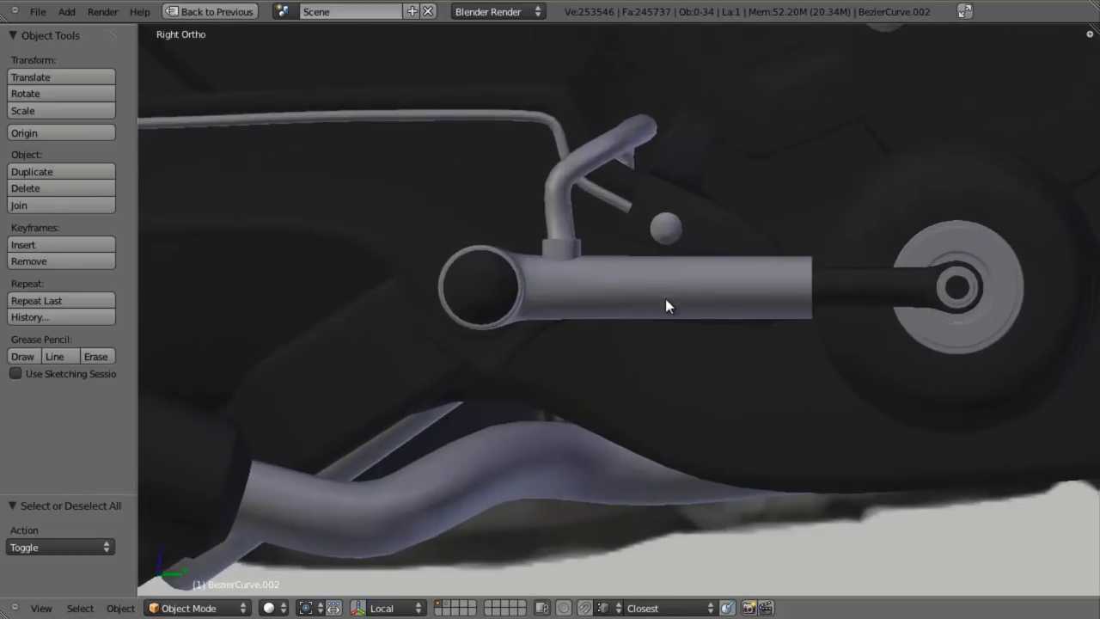
pyautogui.scroll(2, 678, 305)
pyautogui.press('z')
pyautogui.rightClick(864, 365)
pyautogui.scroll(1, 836, 366)
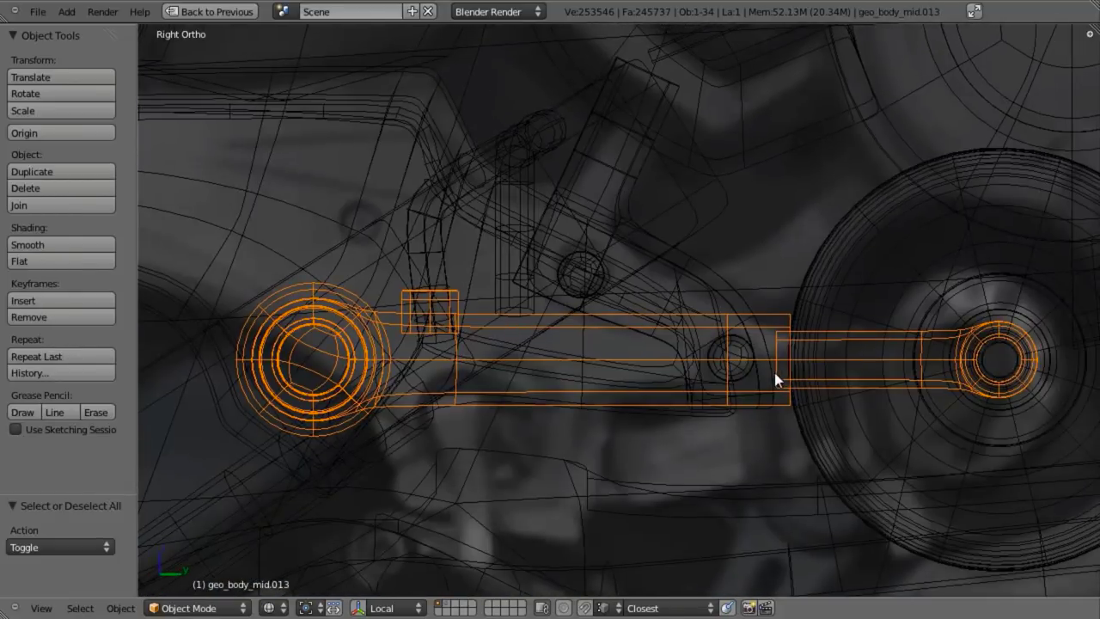
pyautogui.press('z')
pyautogui.scroll(2, 772, 372)
pyautogui.scroll(-2, 772, 372)
pyautogui.scroll(-1, 775, 369)
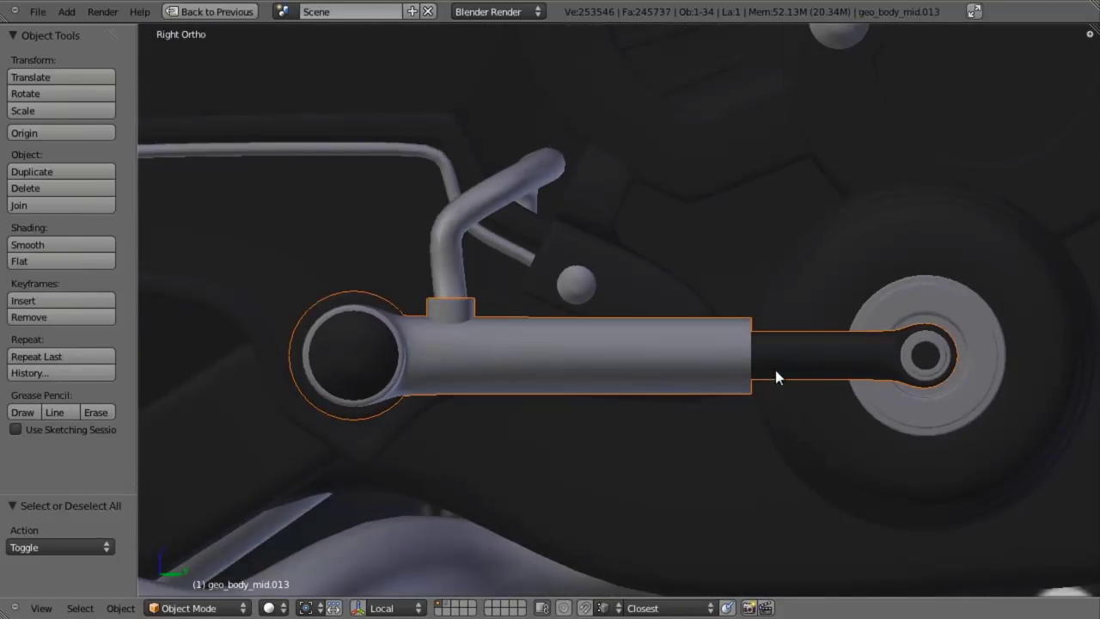
# Duplicate the pipe collar and move the copy about 0.2355 along Y to the cylinder's wheel-side end
pyautogui.press('Tab')
pyautogui.scroll(3, 606, 368)
pyautogui.press('z')
pyautogui.press('a')
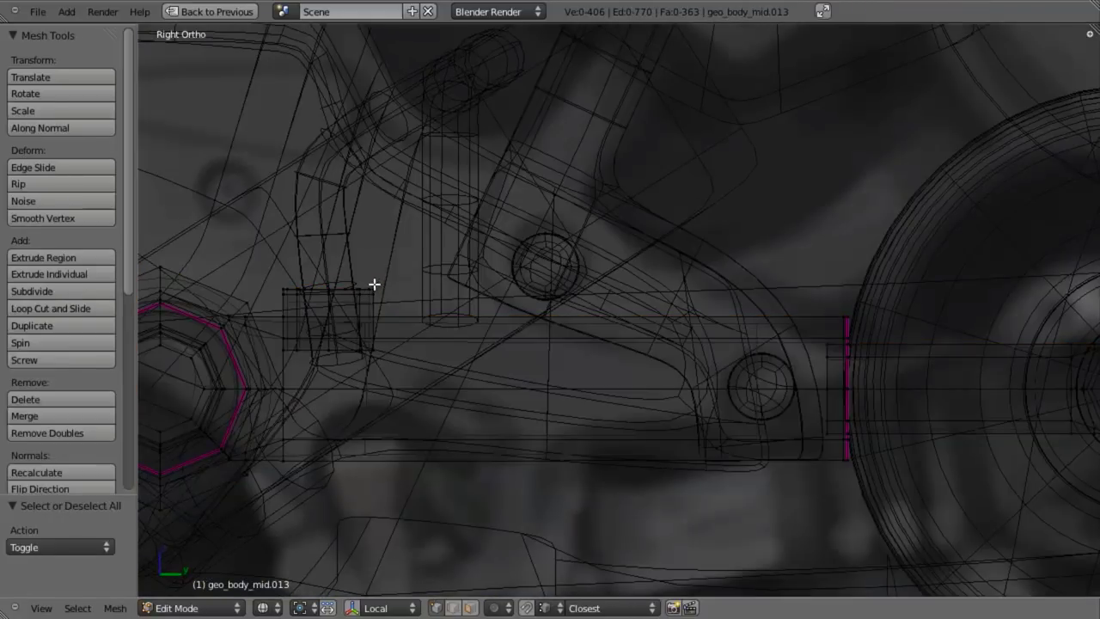
pyautogui.press('l')
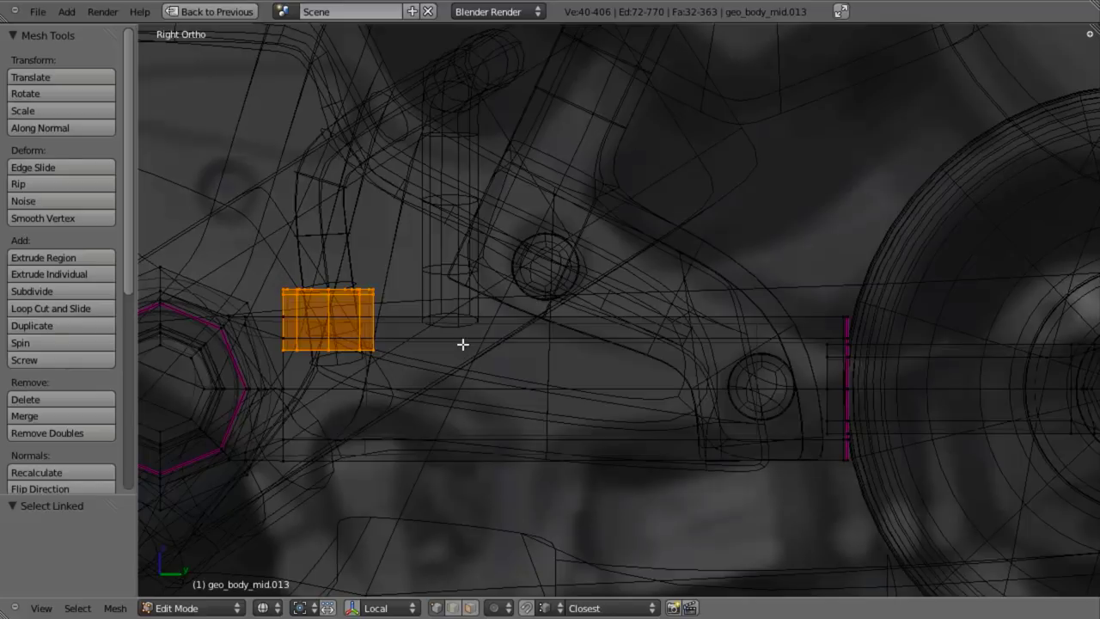
pyautogui.hotkey('shift', 'd')
pyautogui.press('y')
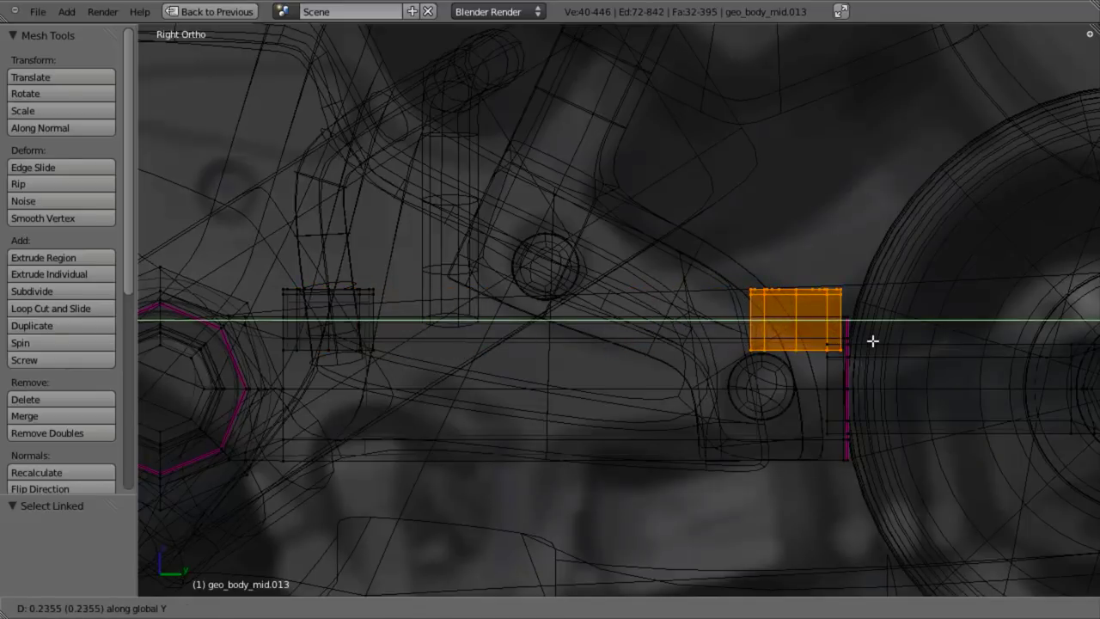
pyautogui.click(863, 341)
pyautogui.press('z')
pyautogui.moveTo(592, 338)
pyautogui.mouseDown(button='middle')
pyautogui.moveTo(682, 355)
pyautogui.moveTo(679, 335)
pyautogui.moveTo(639, 332)
pyautogui.mouseUp(button='middle')
pyautogui.press('KP_3')
pyautogui.press('Tab')
# Separate the thick bent pipe's splines from the thin pipes into their own curve object and select it
pyautogui.keyDown('shift'); pyautogui.moveTo(602, 180); pyautogui.dragTo(581, 289, button='middle'); pyautogui.keyUp('shift')
pyautogui.moveTo(560, 176)
pyautogui.keyDown('shift'); pyautogui.mouseDown(button='middle')
pyautogui.moveTo(556, 257)
pyautogui.moveTo(532, 299)
pyautogui.moveTo(590, 309)
pyautogui.moveTo(568, 208)
pyautogui.mouseUp(button='middle'); pyautogui.keyUp('shift')
pyautogui.scroll(3, 557, 257)
pyautogui.press('z')
pyautogui.press('KP_3')
pyautogui.press('z')
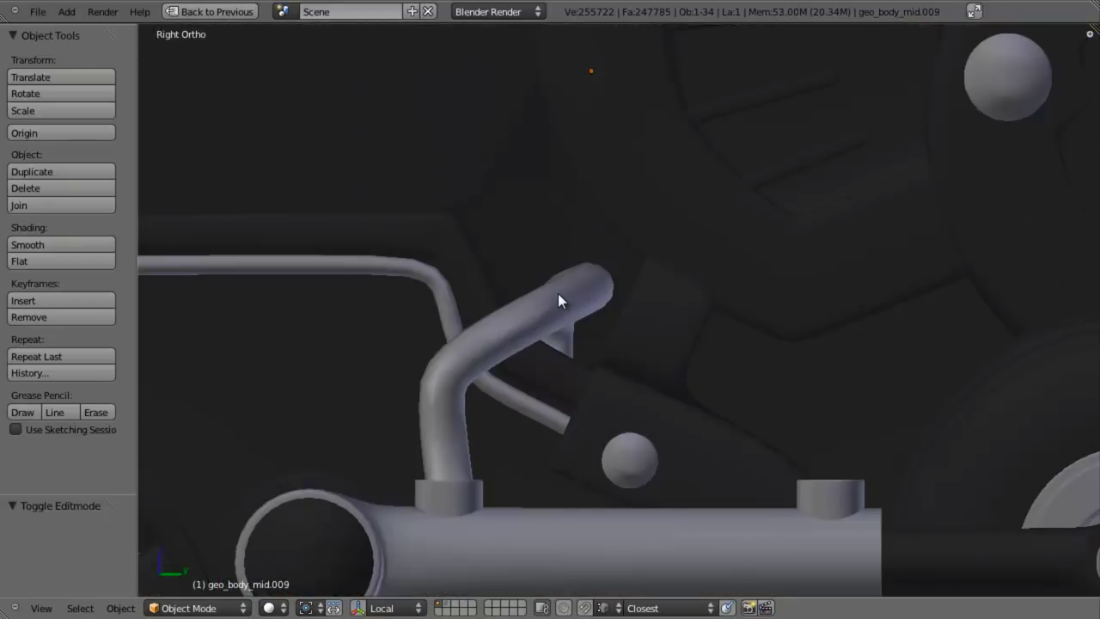
pyautogui.rightClick(563, 302)
pyautogui.keyDown('shift'); pyautogui.moveTo(581, 333); pyautogui.dragTo(576, 300, button='middle'); pyautogui.keyUp('shift')
pyautogui.press('Tab')
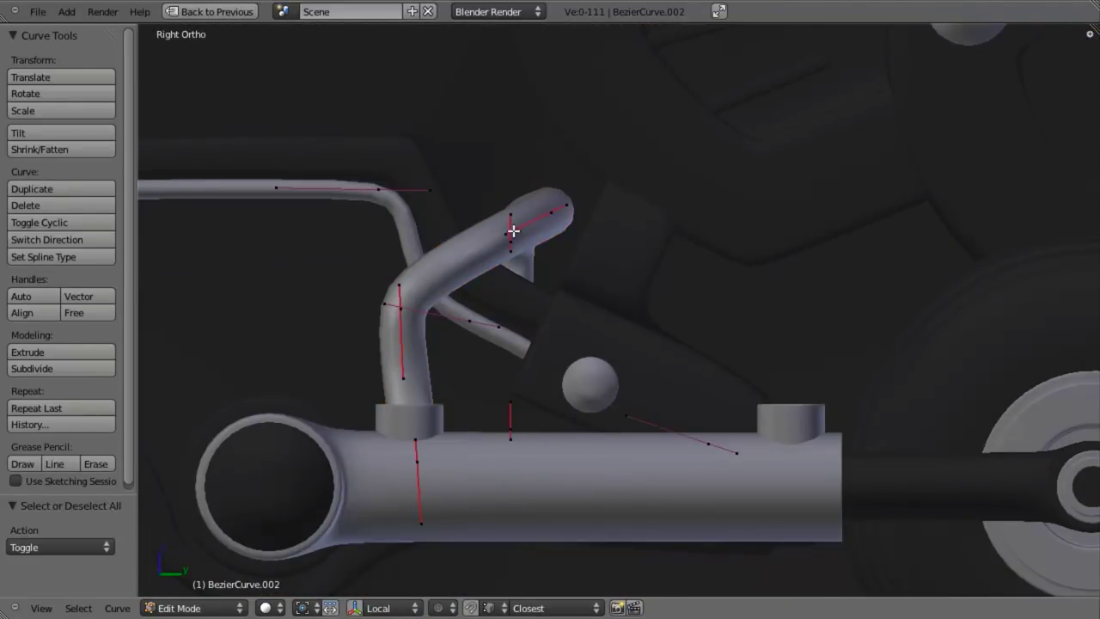
pyautogui.scroll(-3, 512, 242)
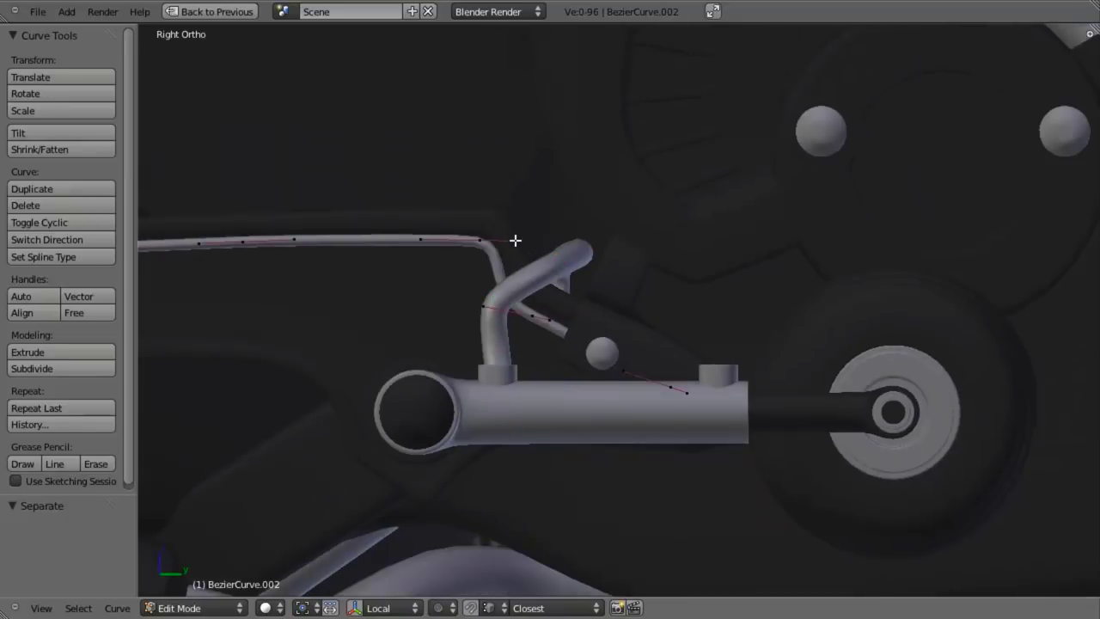
pyautogui.scroll(-7, 589, 307)
pyautogui.scroll(2, 643, 324)
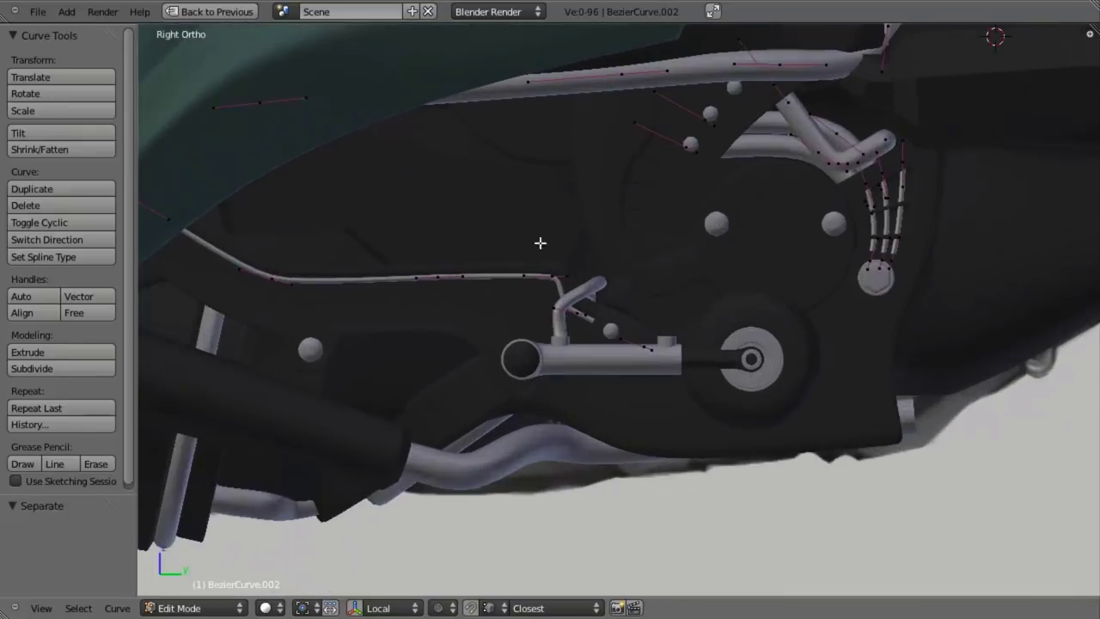
pyautogui.scroll(4, 568, 329)
pyautogui.press('Tab')
pyautogui.rightClick(581, 288)
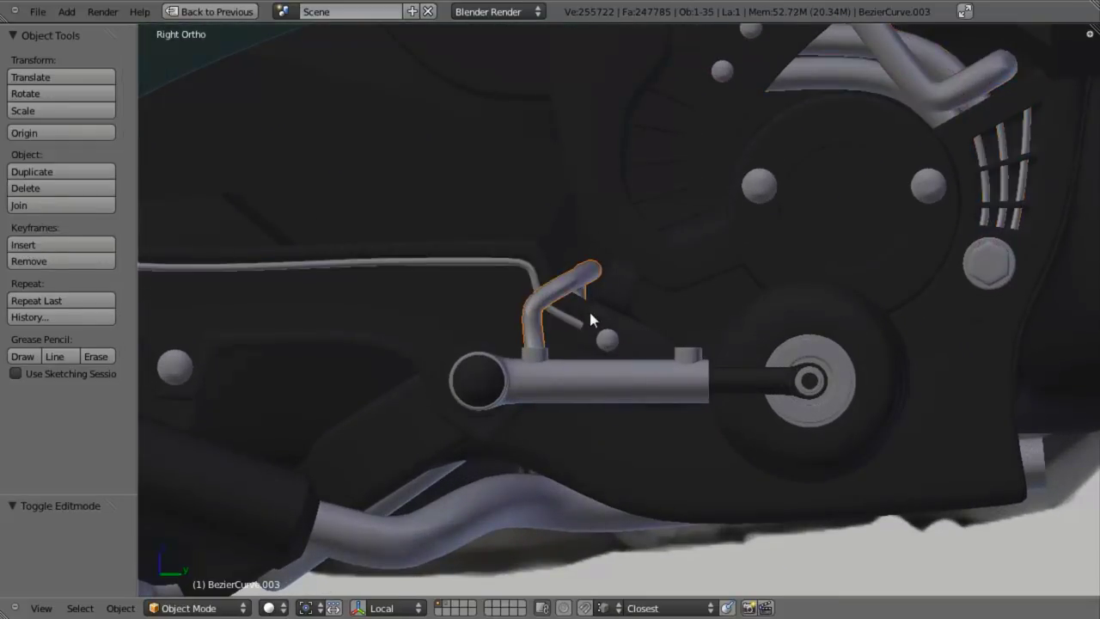
# Save the file over the existing version and hide the tool shelf
pyautogui.scroll(-3, 602, 283)
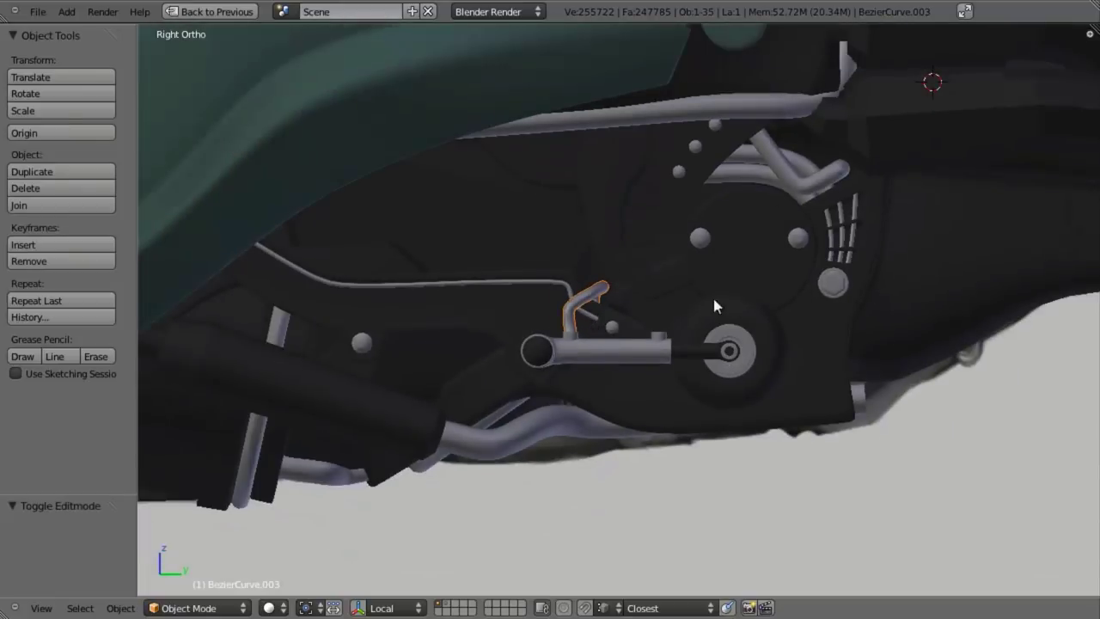
pyautogui.scroll(2, 736, 302)
pyautogui.scroll(3, 679, 343)
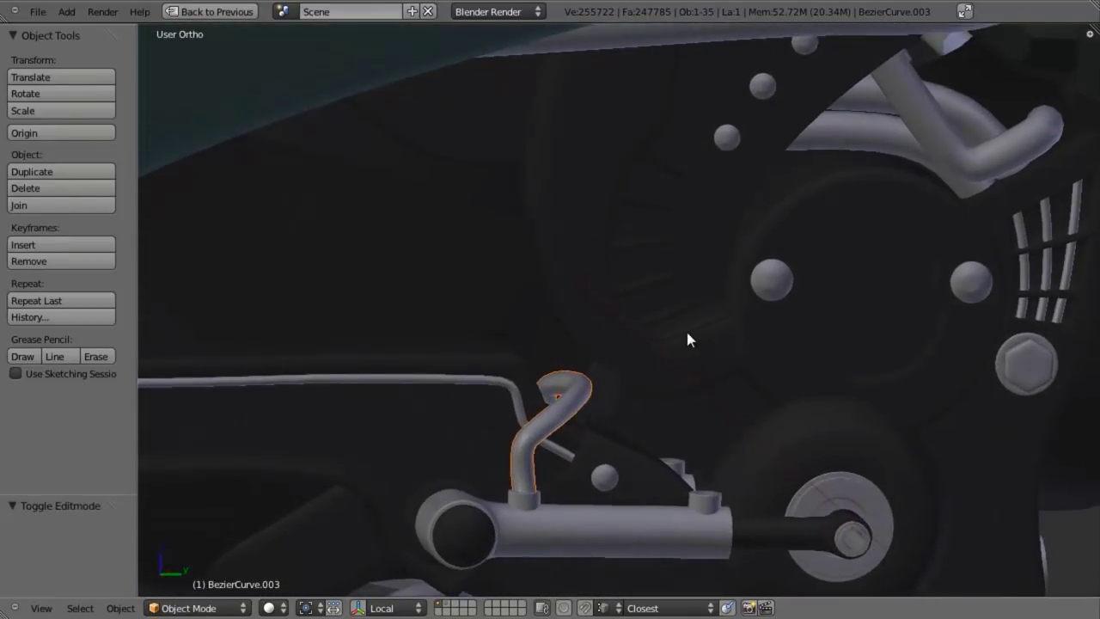
pyautogui.keyDown('shift'); pyautogui.moveTo(685, 404); pyautogui.dragTo(623, 317, button='middle'); pyautogui.keyUp('shift')
pyautogui.scroll(1, 624, 314)
pyautogui.hotkey('ctrl', 's')
pyautogui.click(623, 320)
pyautogui.press('t')
pyautogui.keyDown('shift'); pyautogui.moveTo(523, 374); pyautogui.dragTo(506, 289, button='middle'); pyautogui.keyUp('shift')
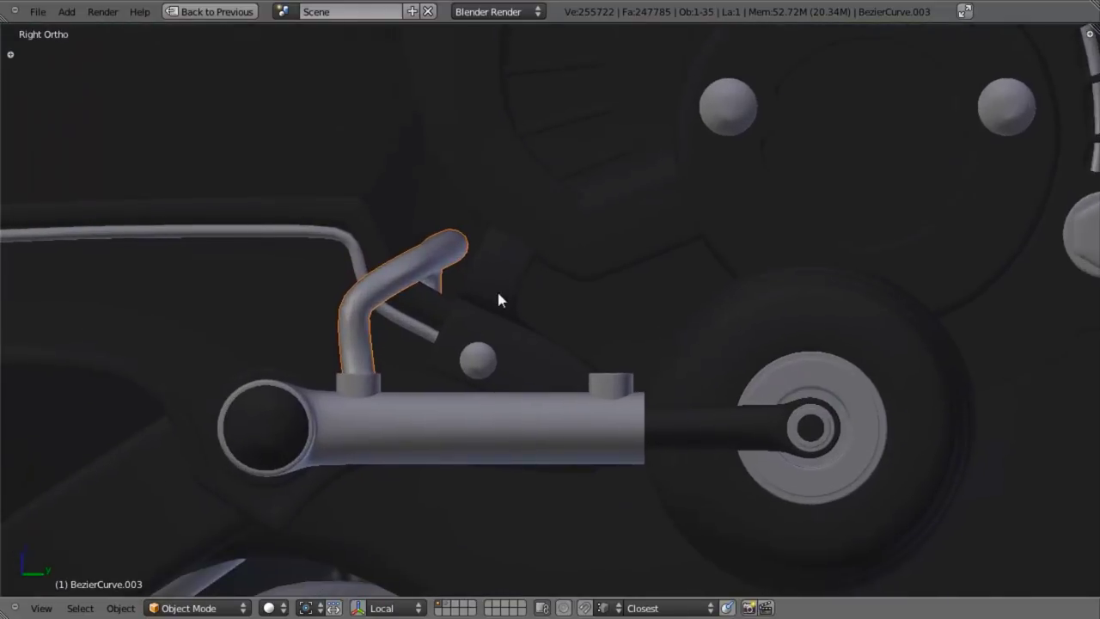
# Duplicate the whole thick pipe curve and offset the copy slightly toward the wheel
pyautogui.press('Tab')
pyautogui.hotkey('shift', 'd')
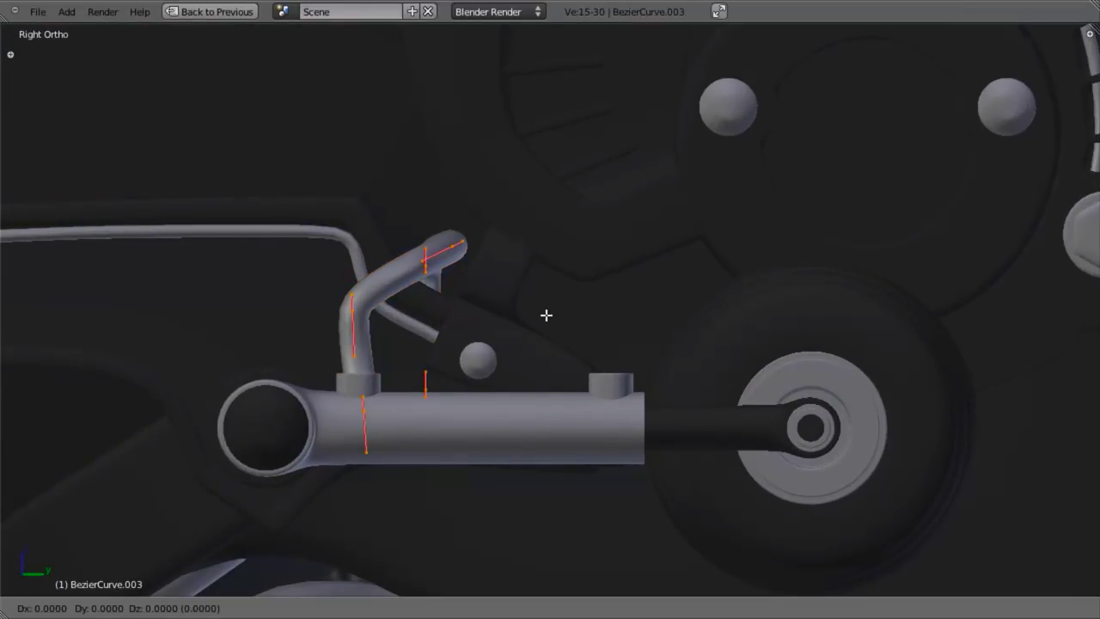
pyautogui.click(581, 318)
pyautogui.moveTo(545, 203); pyautogui.dragTo(551, 298, button='middle')
pyautogui.press('z')
pyautogui.press('KP_3')
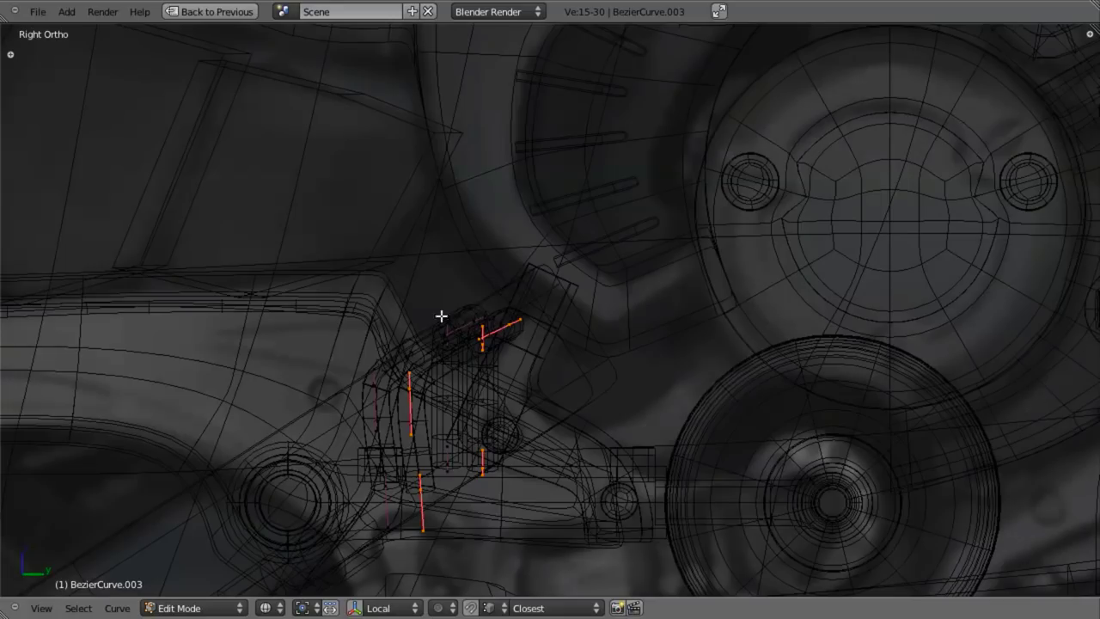
# Add the original pipe's rear control points to the selection and shift them with the copy about -0.011 along Y and 0.009 along Z
pyautogui.moveTo(440, 426); pyautogui.dragTo(504, 528)
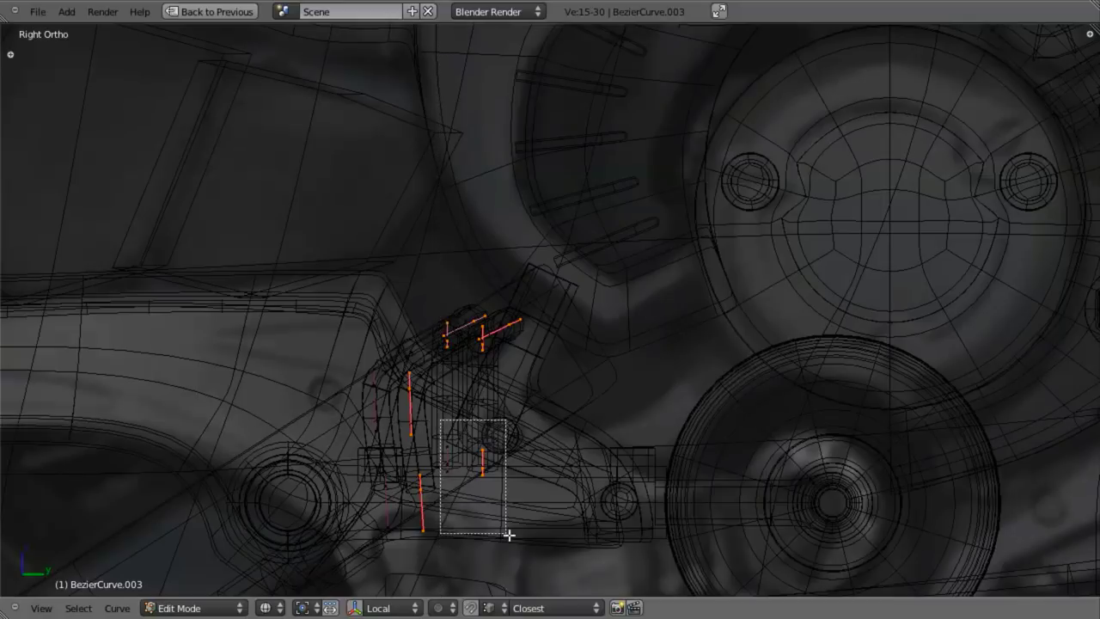
pyautogui.press('z')
pyautogui.press('g')
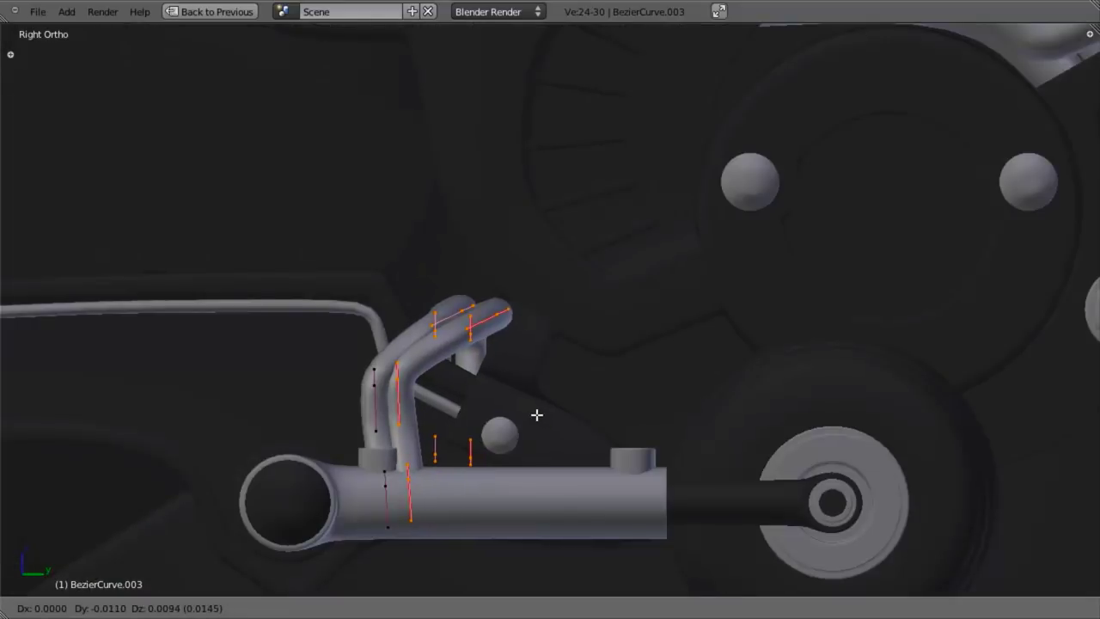
pyautogui.click(536, 415)
pyautogui.moveTo(493, 378)
pyautogui.mouseDown(button='middle')
pyautogui.moveTo(432, 405)
pyautogui.moveTo(503, 388)
pyautogui.moveTo(550, 325)
pyautogui.moveTo(503, 386)
pyautogui.moveTo(488, 360)
pyautogui.moveTo(548, 317)
pyautogui.moveTo(547, 400)
pyautogui.moveTo(543, 219)
pyautogui.moveTo(516, 183)
pyautogui.moveTo(430, 172)
pyautogui.moveTo(493, 204)
pyautogui.moveTo(478, 358)
pyautogui.moveTo(560, 368)
pyautogui.moveTo(567, 395)
pyautogui.mouseUp(button='middle')
pyautogui.press('z')
pyautogui.press('z')
pyautogui.scroll(5, 554, 361)
pyautogui.scroll(-1, 558, 355)
pyautogui.scroll(-2, 548, 400)
pyautogui.scroll(2, 567, 395)
# Move the copied pipe's two lower front control points over to the second collar near the cylinder's end
pyautogui.press('KP_3')
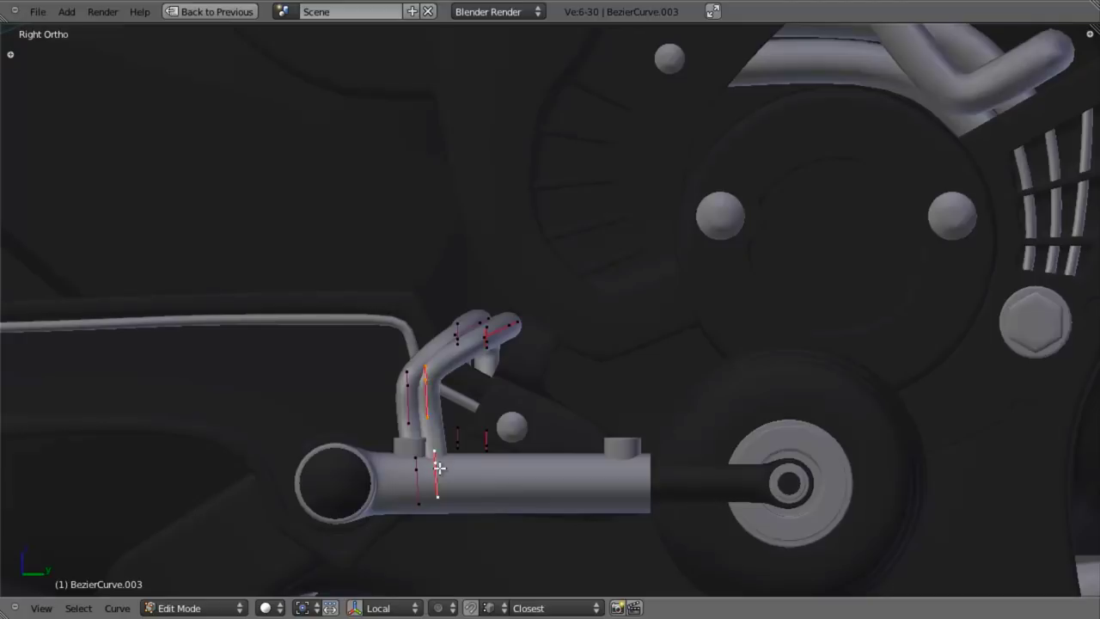
pyautogui.press('g')
pyautogui.click(626, 471)
pyautogui.scroll(3, 676, 434)
pyautogui.keyDown('shift'); pyautogui.moveTo(687, 550); pyautogui.dragTo(689, 367, button='middle'); pyautogui.keyUp('shift')
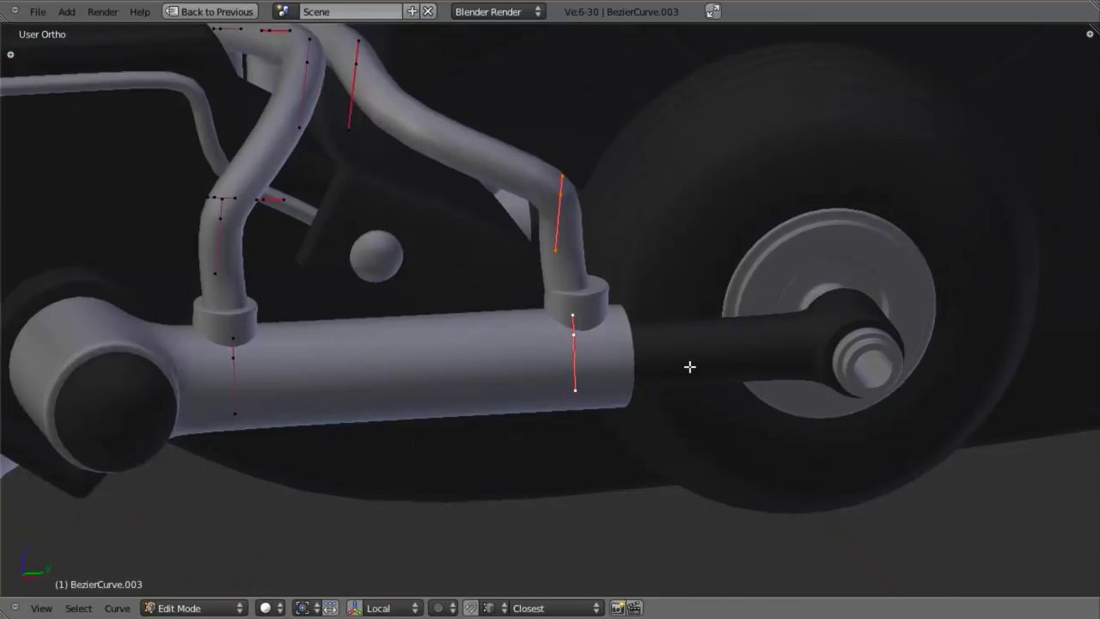
pyautogui.press('KP_3')
pyautogui.press('g')
pyautogui.click(667, 391)
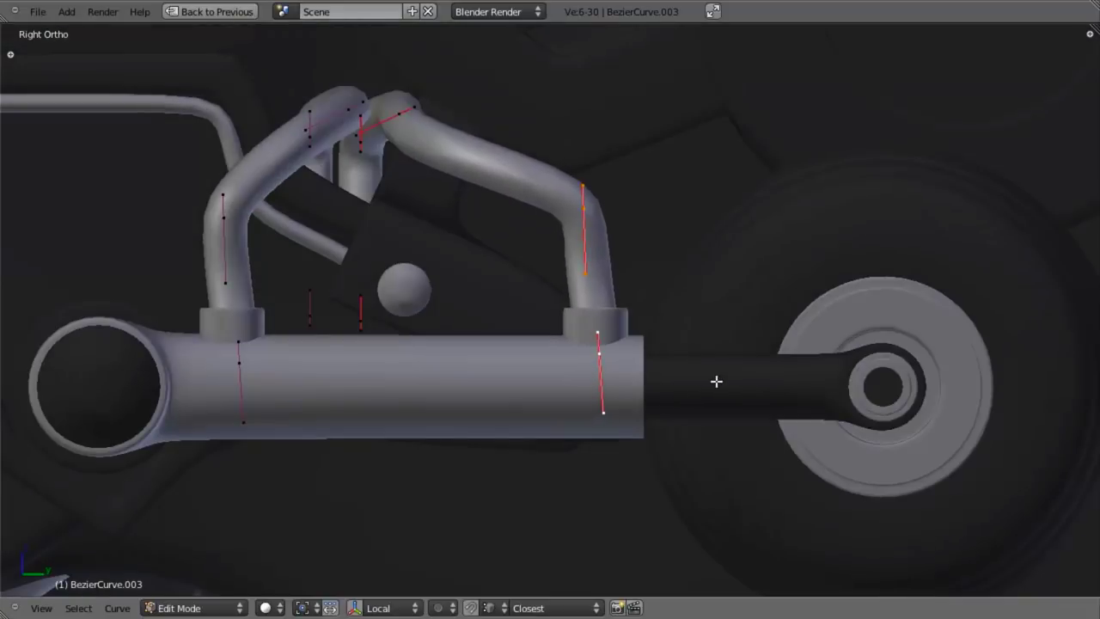
# Rotate and nudge the two lower control points so the pipe enters the second collar vertically
pyautogui.press('r')
pyautogui.click(733, 401)
pyautogui.press('g')
pyautogui.click(739, 401)
pyautogui.press('a')
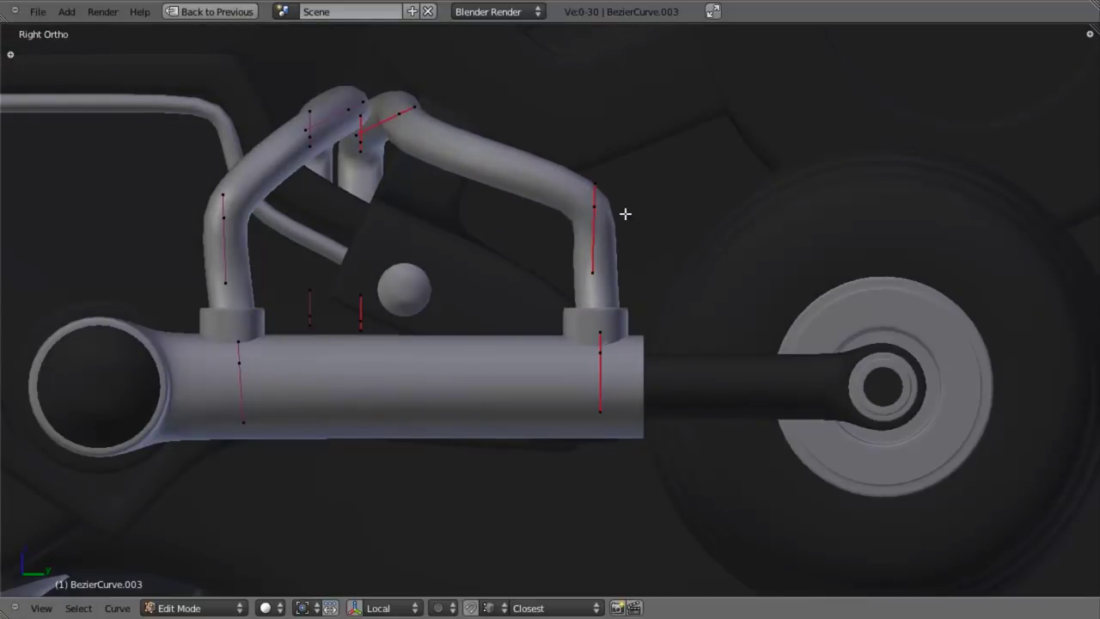
# Rotate the bend point above the second collar about -49 degrees and move it back toward the first pipe
pyautogui.press('r')
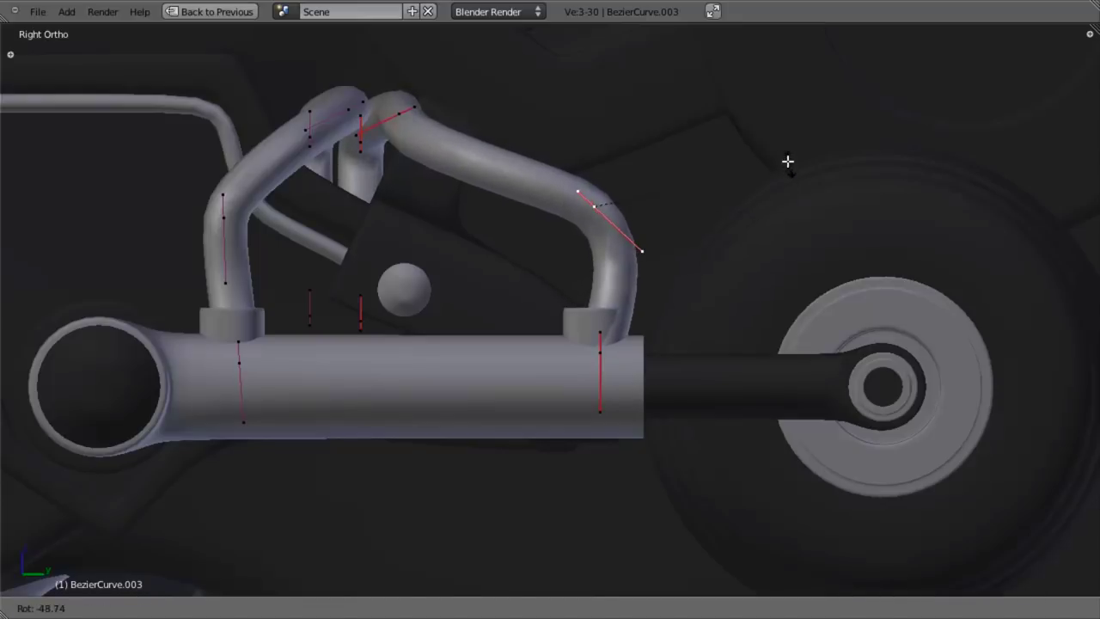
pyautogui.press('g')
pyautogui.click(738, 159)
pyautogui.press('a')
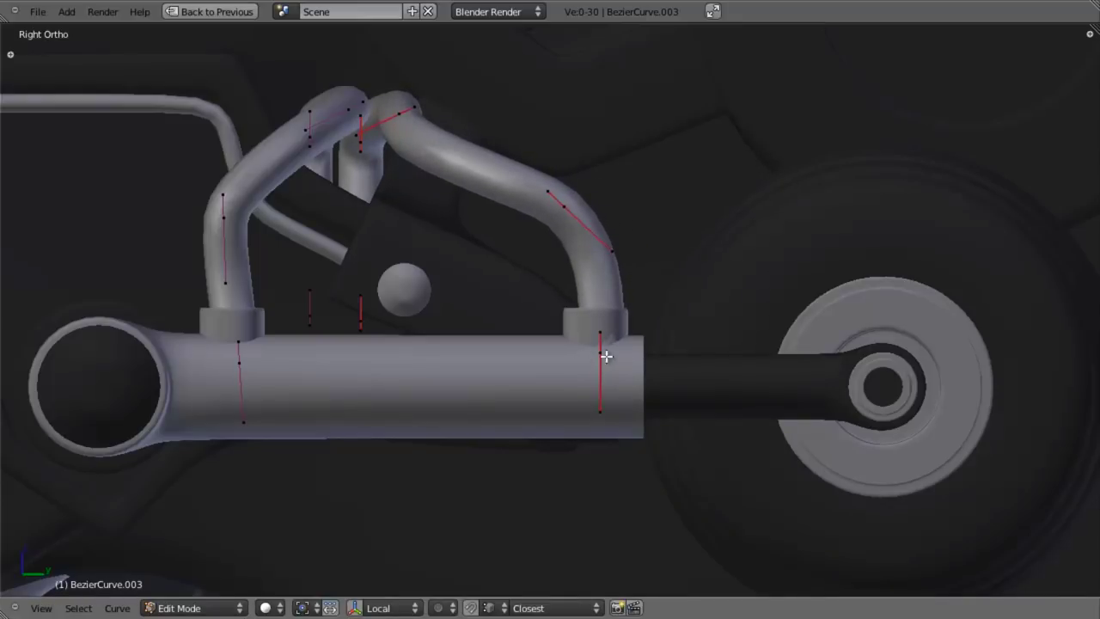
# Raise the pipe's end point into the second collar, extrude a new end point down into the cylinder, and shrink its handles
pyautogui.rightClick(601, 356)
pyautogui.press('g')
pyautogui.click(605, 314)
pyautogui.press('g')
pyautogui.click(593, 306)
pyautogui.press('e')
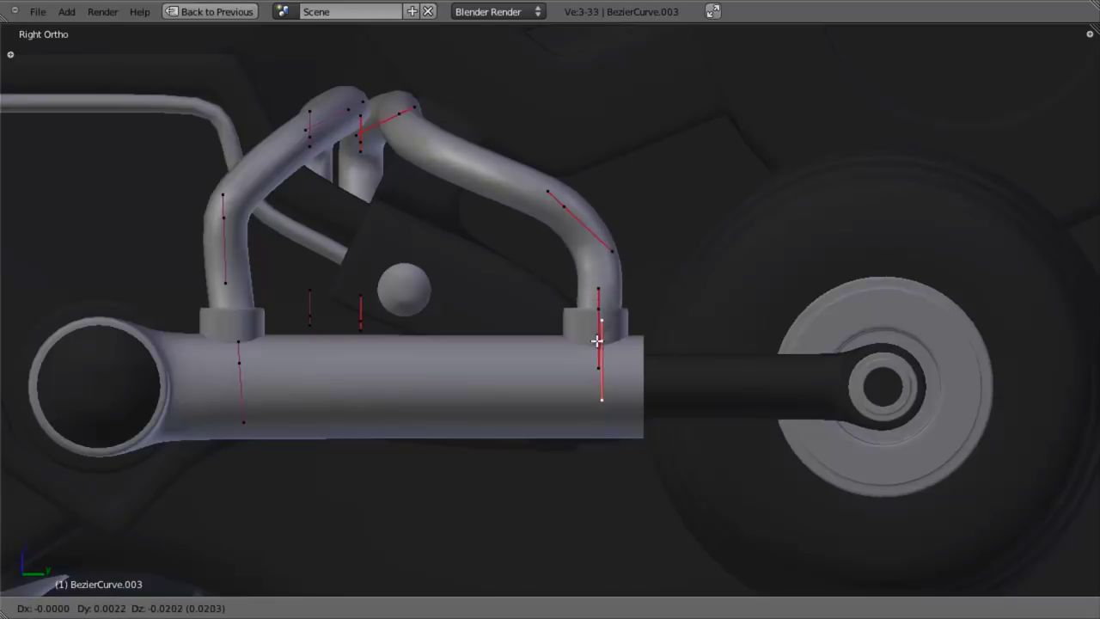
pyautogui.click(596, 382)
pyautogui.press('s')
pyautogui.click(611, 338)
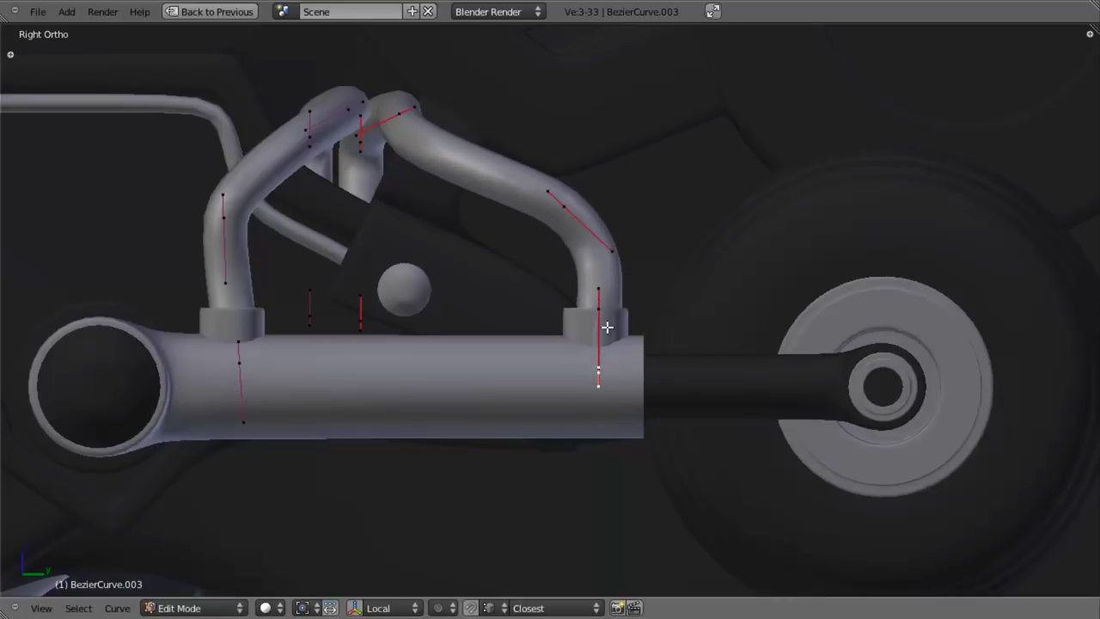
# Adjust the control point and handle positions at the second collar along Z to straighten the pipe's end
pyautogui.press('g')
pyautogui.press('z')
pyautogui.click(606, 368)
pyautogui.press('g')
pyautogui.press('z')
pyautogui.click(622, 347)
pyautogui.moveTo(619, 342); pyautogui.dragTo(500, 316, button='middle')
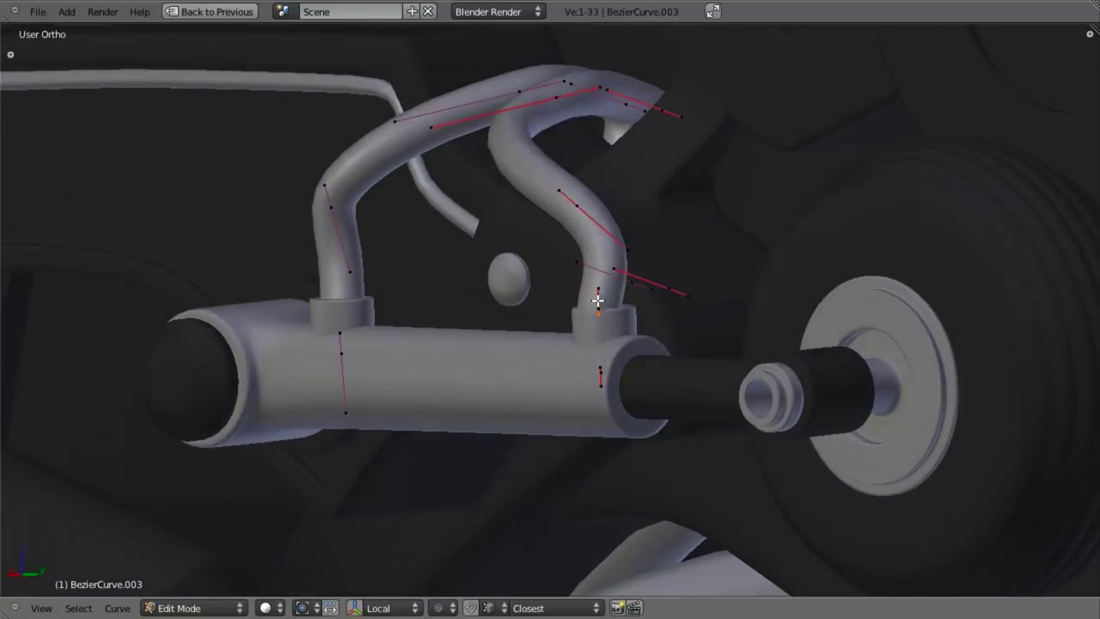
# Move the copied pipe's two lowest control points along X to centre the pipe in the second collar
pyautogui.moveTo(682, 326); pyautogui.dragTo(553, 390, button='middle')
pyautogui.press('g')
pyautogui.press('x')
pyautogui.click(633, 325)
pyautogui.press('g')
pyautogui.press('x')
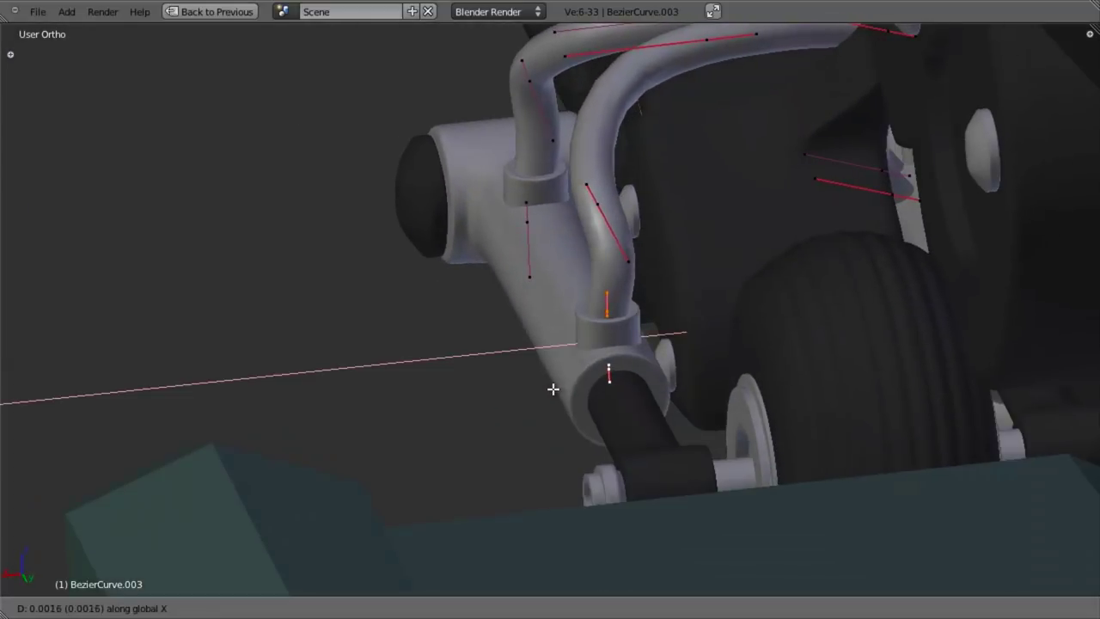
pyautogui.click(553, 388)
pyautogui.press('KP_3')
# Reposition the upper handle of the copied pipe's bend point to reshape the curve above the collar
pyautogui.scroll(-1, 573, 303)
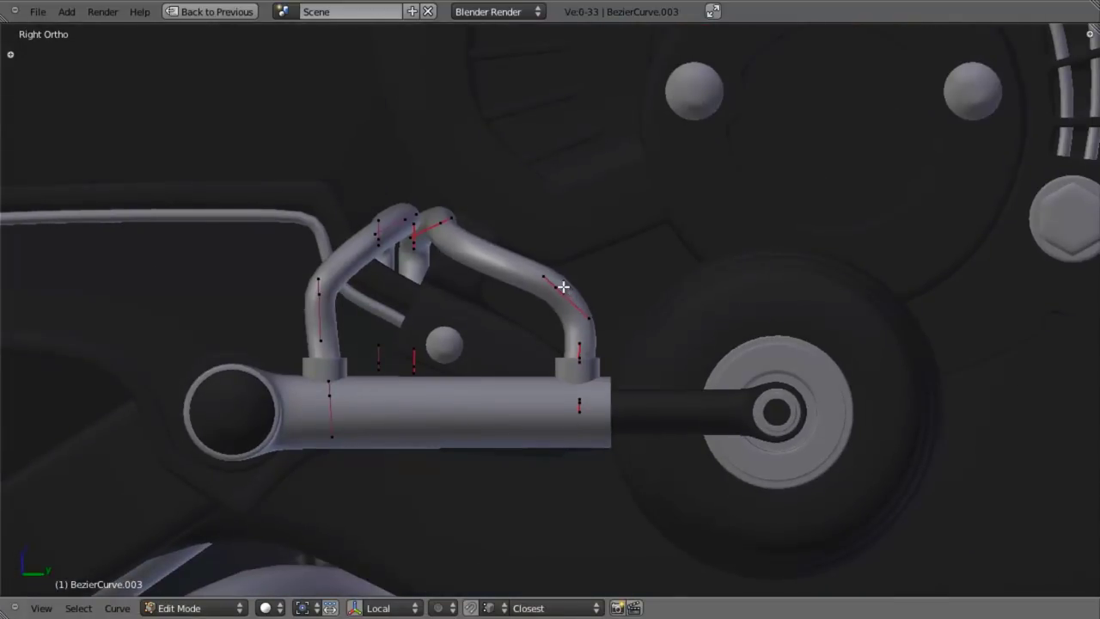
pyautogui.press('s')
pyautogui.click(680, 391)
pyautogui.rightClick(531, 235)
pyautogui.press('g')
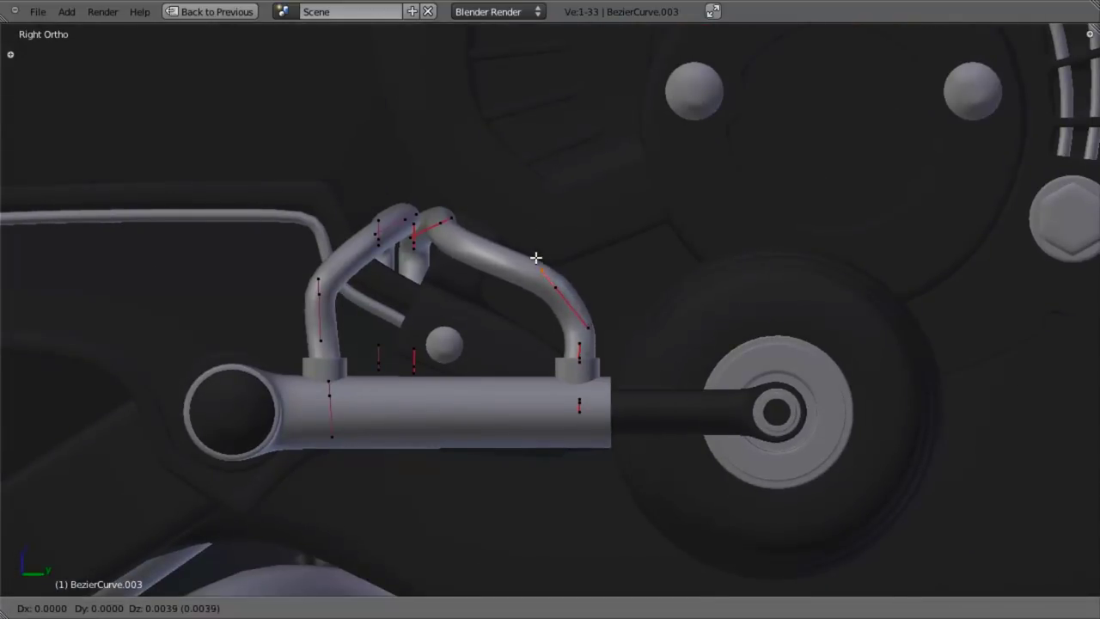
pyautogui.click(512, 233)
# Scale up the bend point's handles and rotate them so the pipe dips before rising toward the wheel side
pyautogui.rightClick(556, 289)
pyautogui.press('s')
pyautogui.click(715, 328)
pyautogui.press('r')
pyautogui.click(432, 343)
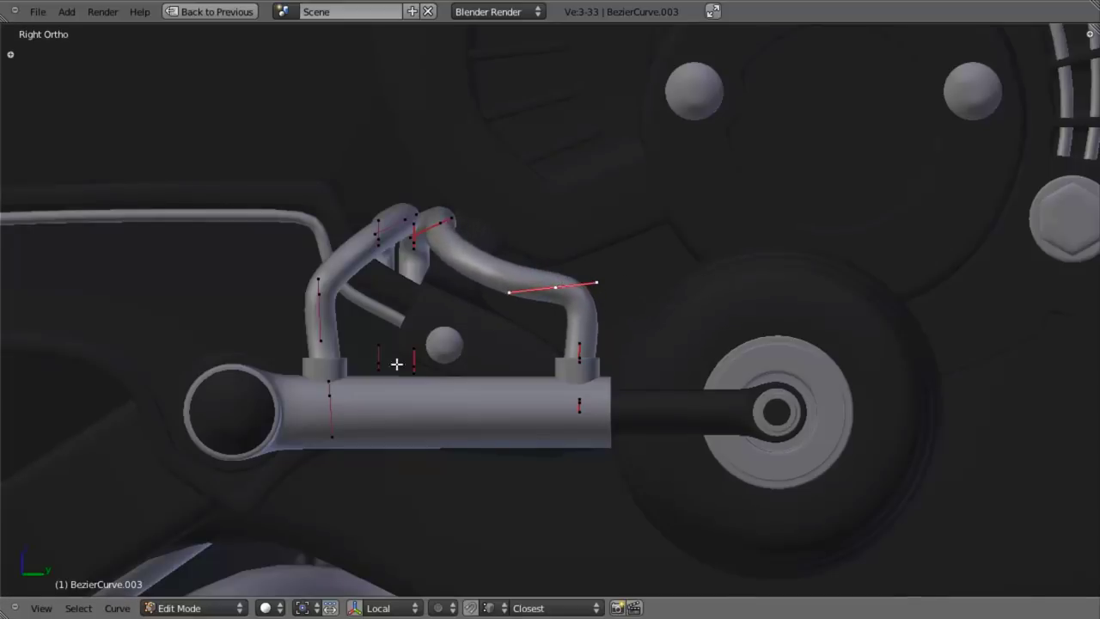
pyautogui.press('r')
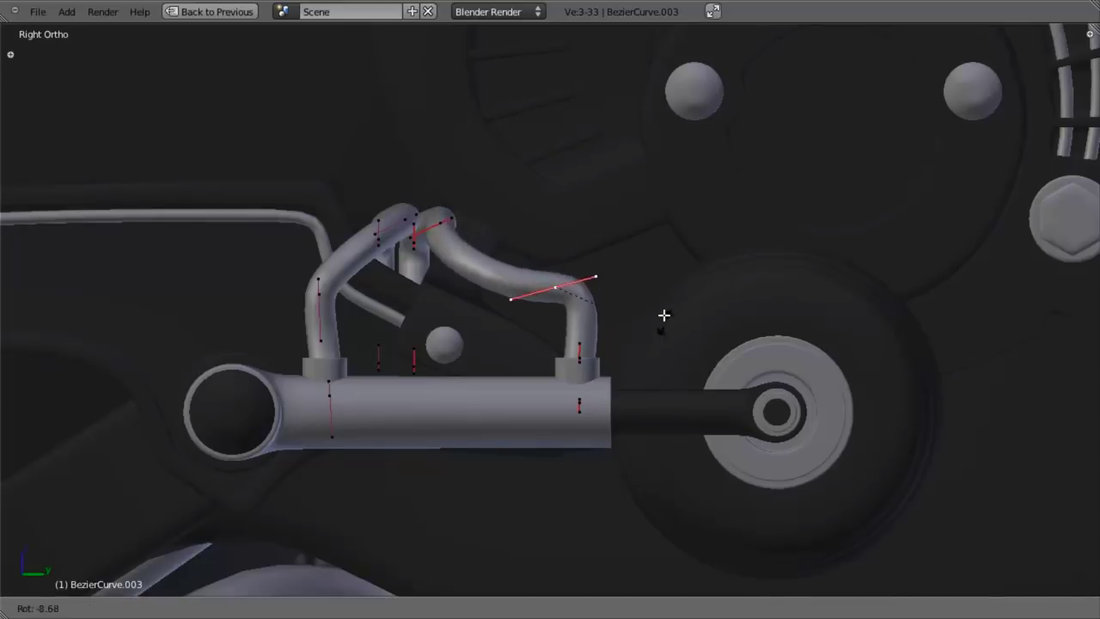
pyautogui.click(684, 484)
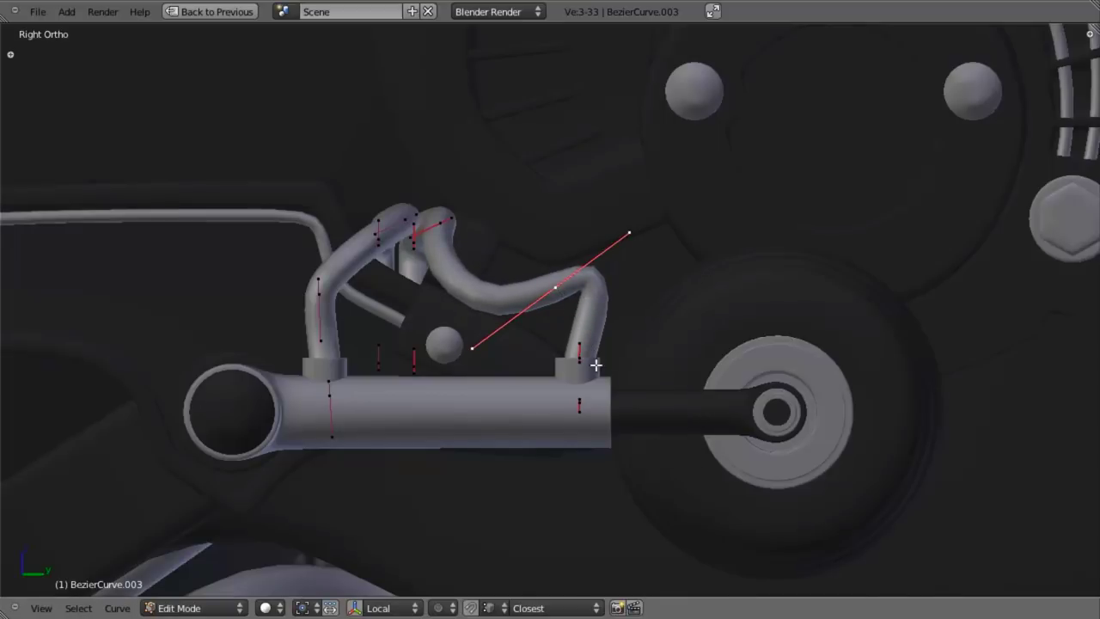
# Subdivide the pipe segment between the bend and the second collar, and move the new point outward toward the wheel
pyautogui.press('w')
pyautogui.click(671, 383)
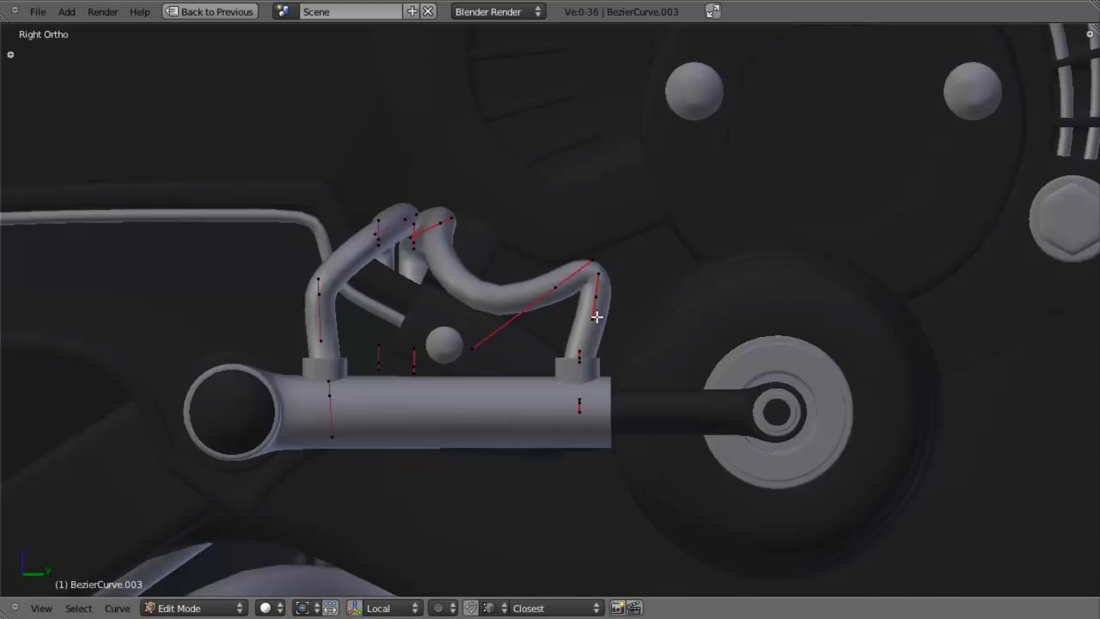
pyautogui.press('g')
pyautogui.click(675, 343)
# Enlarge the new control point's handles, then rotate and reposition the point to round the outer bend
pyautogui.press('s')
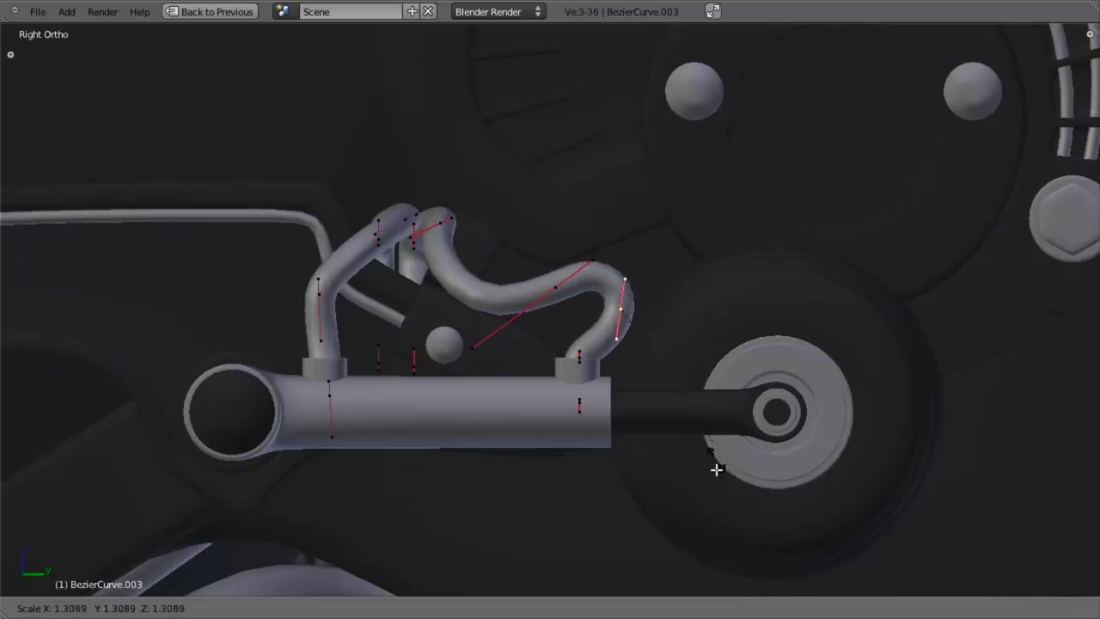
pyautogui.click(716, 457)
pyautogui.press('r')
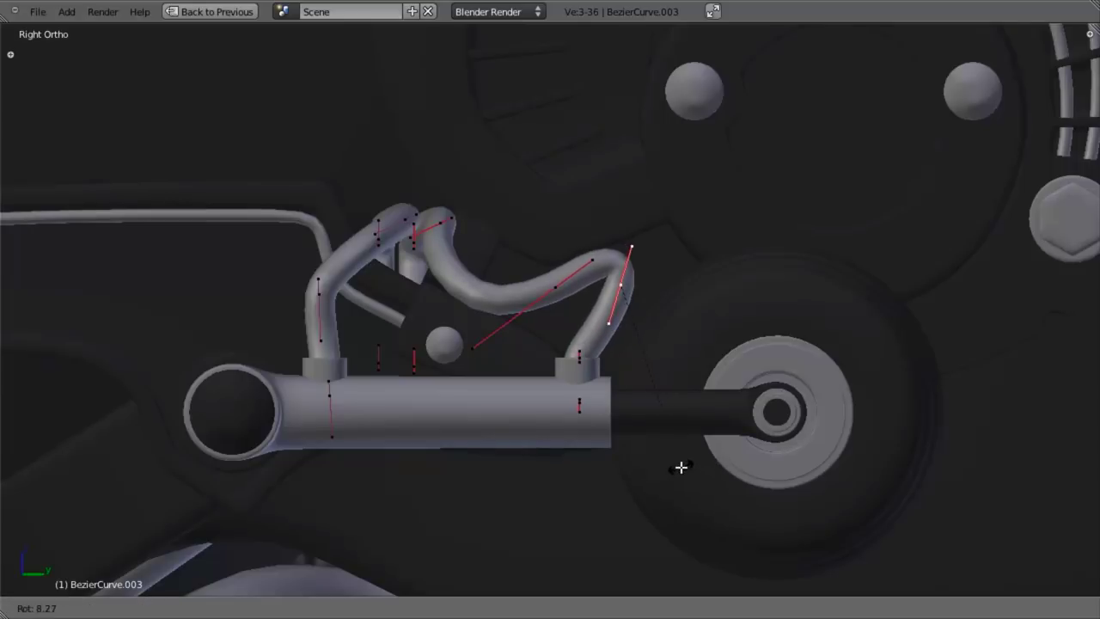
pyautogui.click(648, 463)
pyautogui.press('g')
pyautogui.click(636, 460)
# Move the bend point up and back, and rotate and shift the subdivided point to sit above the second collar
pyautogui.rightClick(555, 291)
pyautogui.press('g')
pyautogui.click(538, 262)
pyautogui.press('a')
pyautogui.rightClick(595, 291)
pyautogui.press('r')
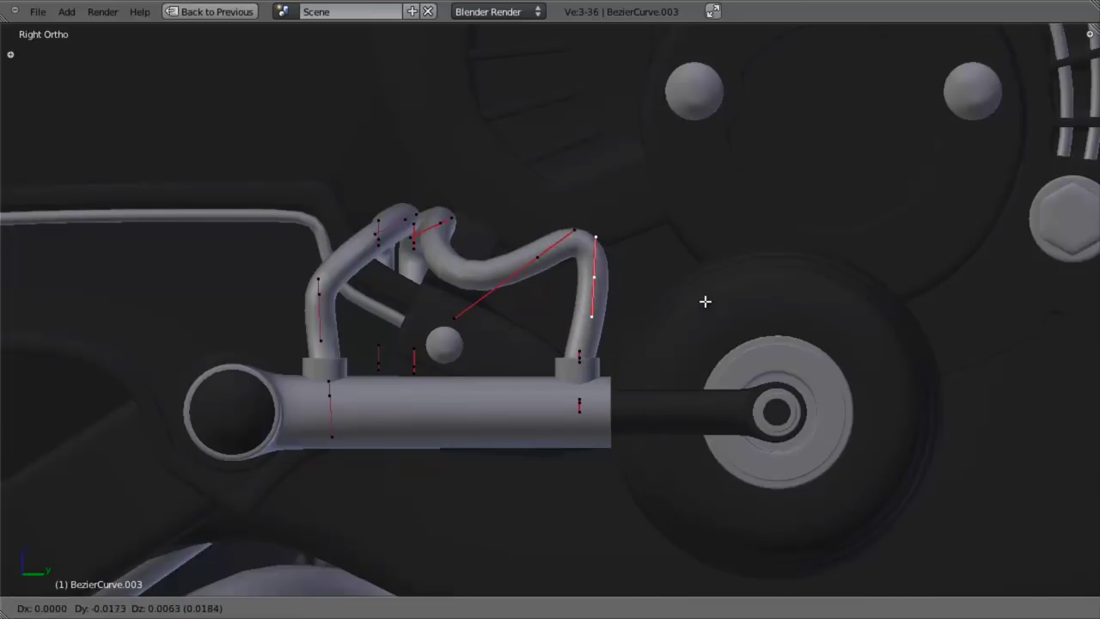
pyautogui.click(548, 278)
# Rotate the second pipe's subdivided point about global Z, and rotate the outer bend point to even out the curve
pyautogui.moveTo(530, 256); pyautogui.dragTo(624, 413, button='middle')
pyautogui.press('r')
pyautogui.press('z')
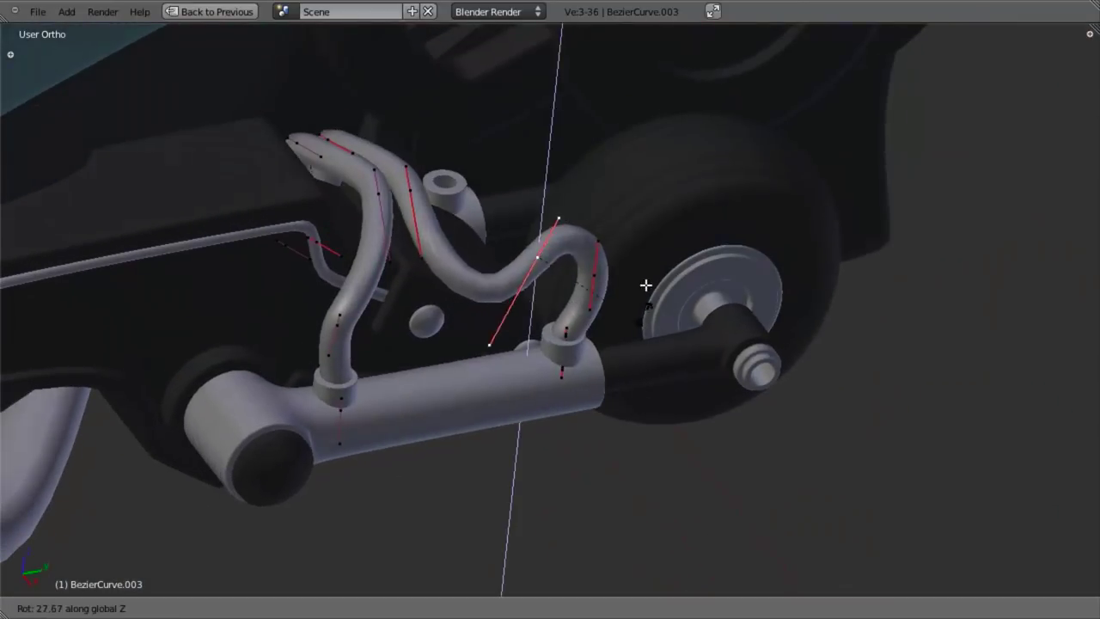
pyautogui.click(596, 265)
pyautogui.moveTo(596, 265); pyautogui.dragTo(715, 396, button='middle')
pyautogui.press('r')
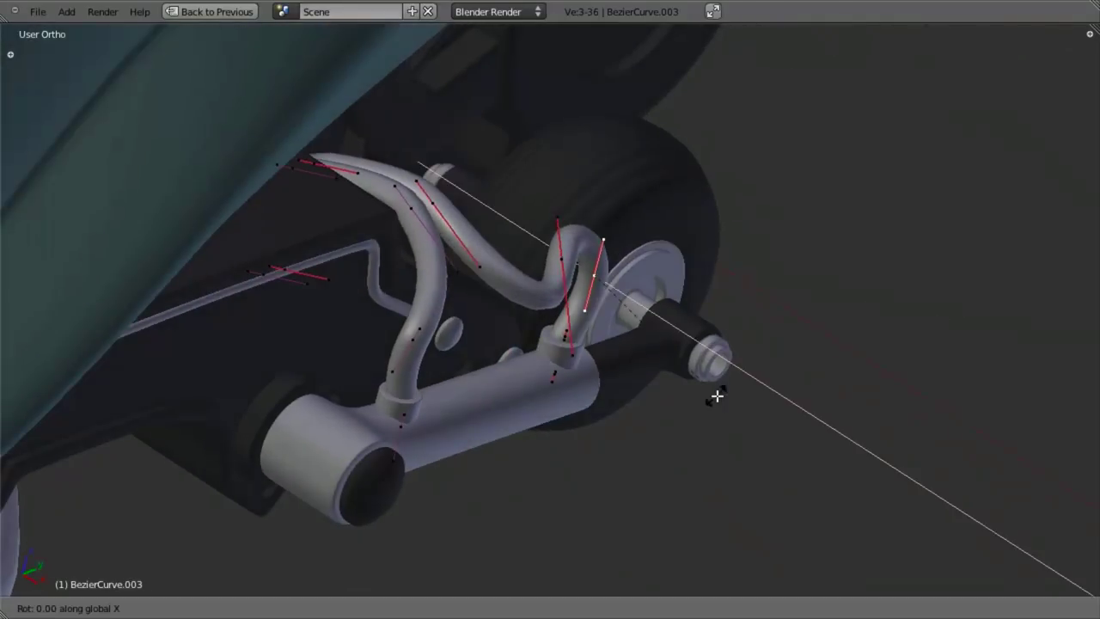
pyautogui.click(746, 319)
pyautogui.press('r')
pyautogui.click(754, 258)
# Rescale the handles of the bent pipe's control points to smooth its outer loop above the second collar
pyautogui.moveTo(753, 246); pyautogui.dragTo(611, 347, button='middle')
pyautogui.press('s')
pyautogui.click(709, 345)
pyautogui.press('s')
pyautogui.click(619, 360)
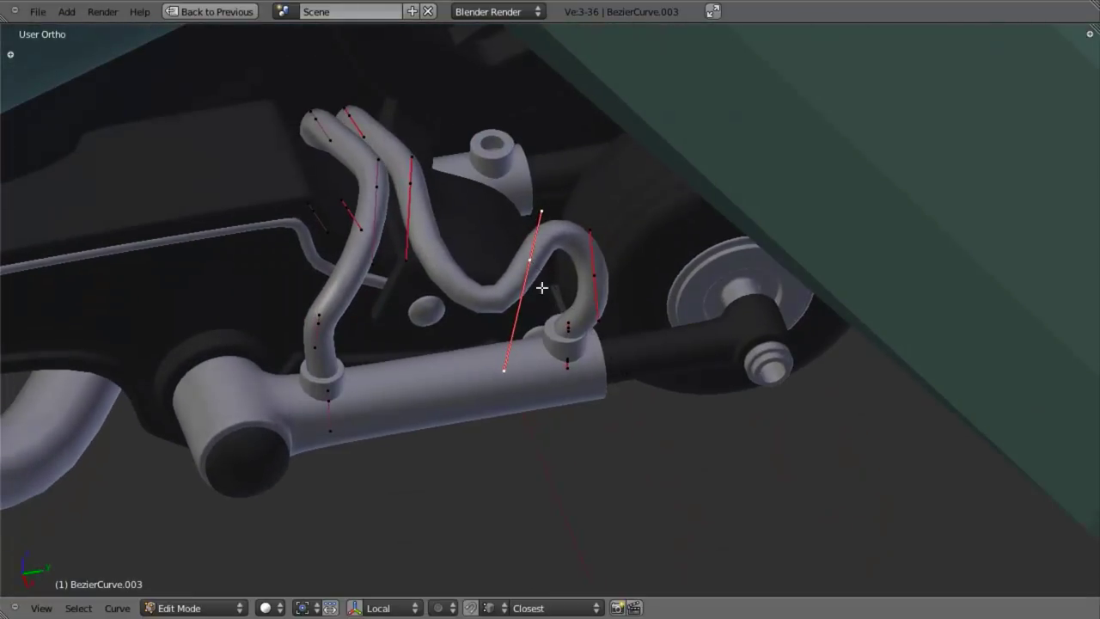
# Rotate the pipe's upper control point before the dip and move its upper handle along global X
pyautogui.rightClick(413, 185)
pyautogui.moveTo(412, 185); pyautogui.dragTo(530, 341, button='middle')
pyautogui.press('r')
pyautogui.click(544, 335)
pyautogui.rightClick(396, 146)
pyautogui.press('g')
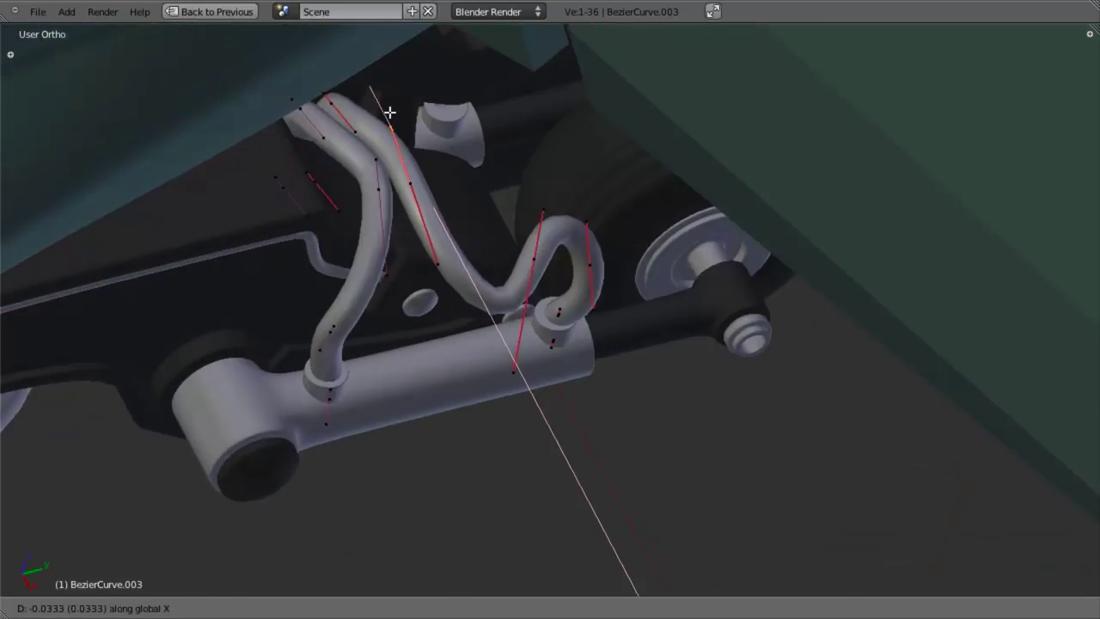
pyautogui.click(389, 112)
# Subdivide the pipe segment between the upper point and the rise, and move the new point to shape the dip
pyautogui.press('w')
pyautogui.click(539, 258)
pyautogui.moveTo(539, 275)
pyautogui.mouseDown(button='middle')
pyautogui.moveTo(522, 361)
pyautogui.moveTo(434, 278)
pyautogui.moveTo(484, 462)
pyautogui.mouseUp(button='middle')
pyautogui.press('z')
pyautogui.press('g')
pyautogui.click(463, 307)
# Move and rotate the handle of the control point after the dip to round the curve, and finish editing the pipe
pyautogui.rightClick(556, 314)
pyautogui.press('g')
pyautogui.click(584, 386)
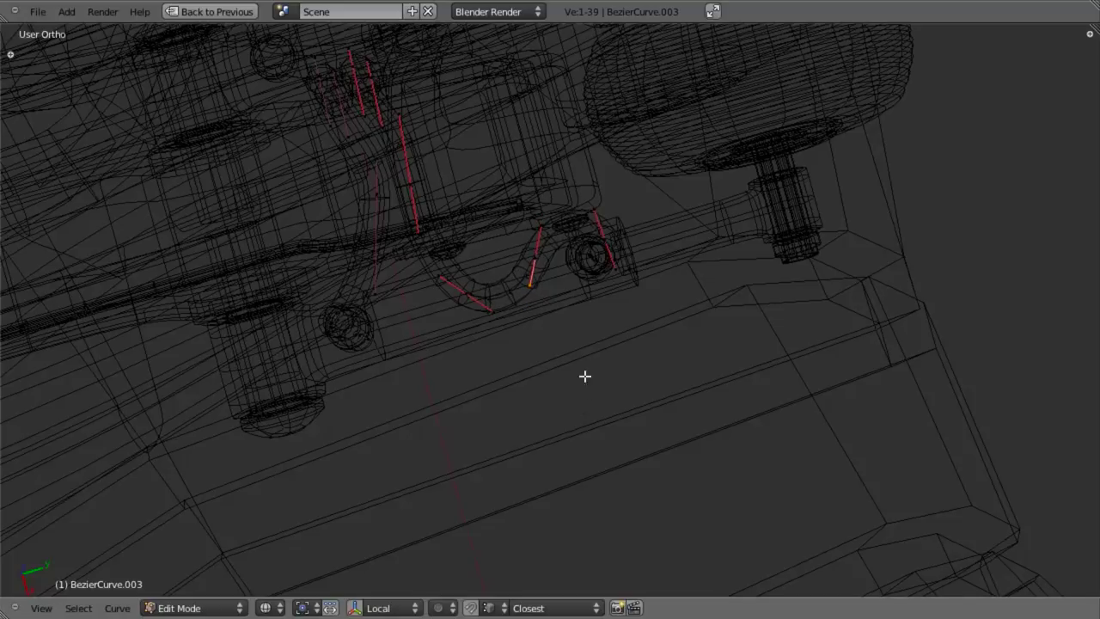
pyautogui.press('r')
pyautogui.click(606, 386)
pyautogui.press('z')
pyautogui.moveTo(555, 464)
pyautogui.mouseDown(button='middle')
pyautogui.moveTo(551, 347)
pyautogui.moveTo(519, 419)
pyautogui.moveTo(586, 499)
pyautogui.mouseUp(button='middle')
pyautogui.press('Tab')
pyautogui.scroll(-3, 519, 419)
pyautogui.press('KP_3')
pyautogui.scroll(-2, 521, 412)
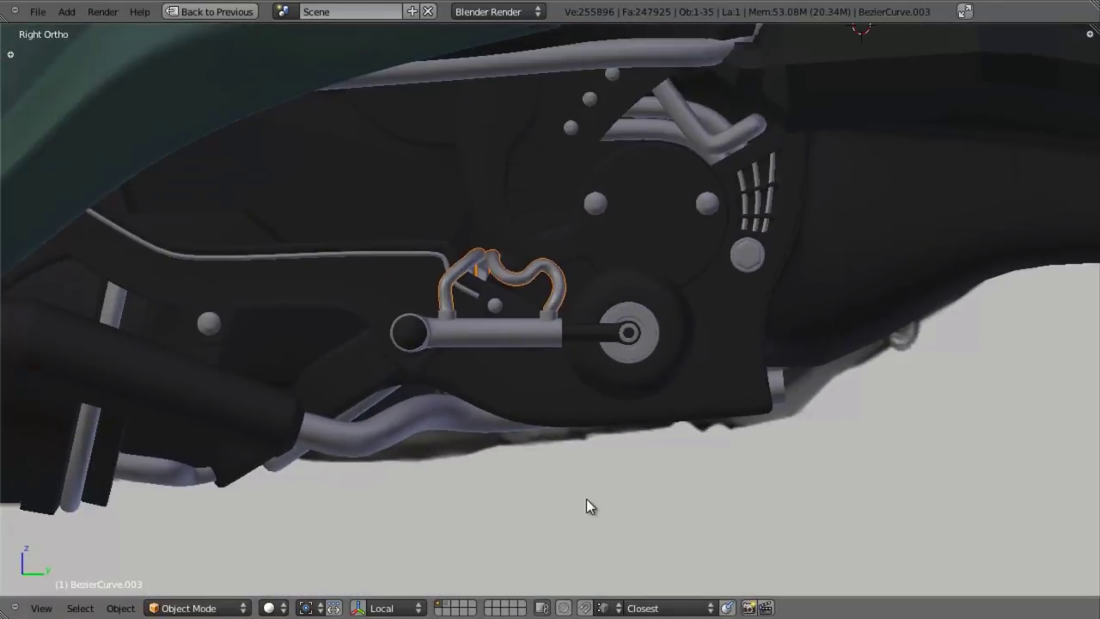
# Examine the bent pipes and the surrounding wheel assembly from several angles and from the side
pyautogui.press('a')
pyautogui.scroll(-3, 588, 473)
pyautogui.keyDown('shift'); pyautogui.moveTo(589, 456); pyautogui.dragTo(634, 430, button='middle'); pyautogui.keyUp('shift')
pyautogui.scroll(5, 627, 520)
pyautogui.scroll(2, 646, 389)
pyautogui.moveTo(636, 370); pyautogui.dragTo(545, 340, button='middle')
pyautogui.scroll(-4, 573, 363)
pyautogui.scroll(3, 573, 387)
pyautogui.moveTo(573, 386)
pyautogui.keyDown('shift'); pyautogui.mouseDown(button='middle')
pyautogui.moveTo(547, 362)
pyautogui.moveTo(458, 346)
pyautogui.moveTo(639, 361)
pyautogui.moveTo(685, 331)
pyautogui.moveTo(612, 371)
pyautogui.moveTo(557, 364)
pyautogui.moveTo(577, 315)
pyautogui.moveTo(546, 316)
pyautogui.moveTo(601, 307)
pyautogui.moveTo(469, 246)
pyautogui.mouseUp(button='middle'); pyautogui.keyUp('shift')
pyautogui.scroll(-5, 460, 347)
pyautogui.scroll(4, 683, 329)
pyautogui.press('KP_3')
pyautogui.scroll(2, 612, 378)
pyautogui.scroll(-2, 630, 364)
pyautogui.scroll(-3, 627, 355)
pyautogui.scroll(3, 580, 358)
pyautogui.scroll(3, 577, 314)
# Duplicate the second pipe's dip, outer bend and collar points, and move the copy along global X to the opposite cylinder's collar
pyautogui.press('Tab')
pyautogui.press('z')
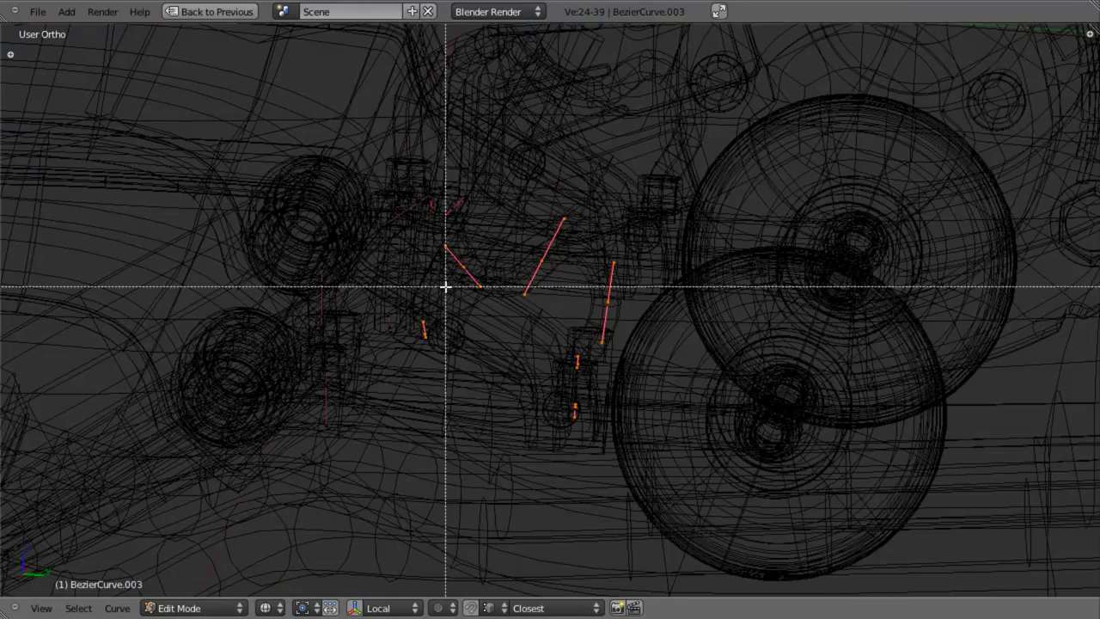
pyautogui.press('z')
pyautogui.press('g')
pyautogui.press('x')
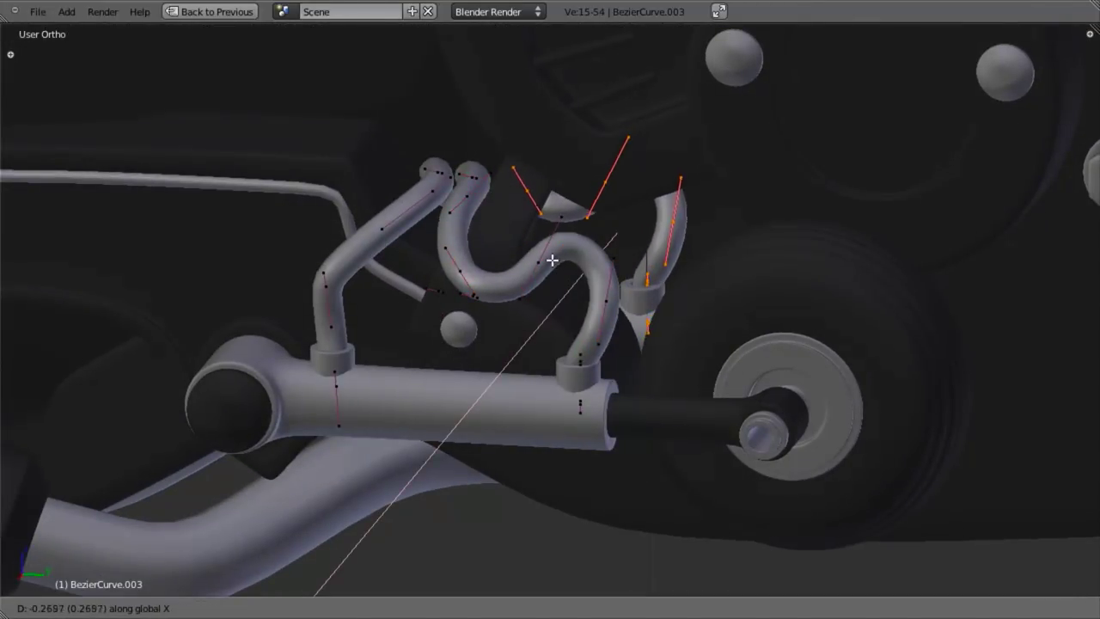
pyautogui.click(548, 257)
pyautogui.scroll(8, 472, 329)
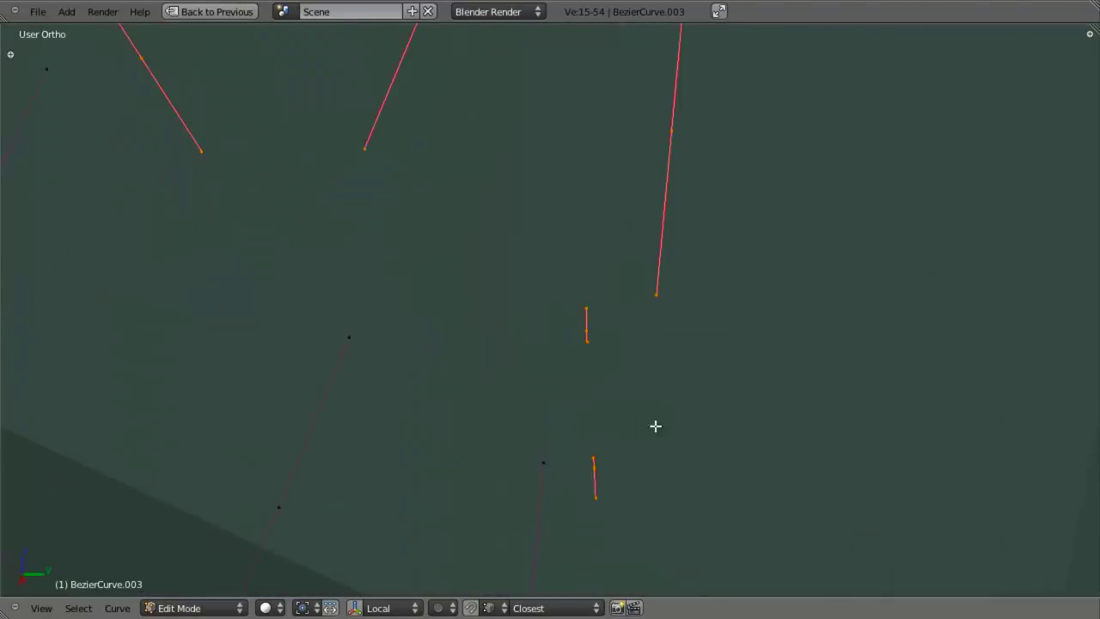
pyautogui.moveTo(656, 426); pyautogui.dragTo(660, 359, button='middle')
pyautogui.press('g')
pyautogui.click(661, 353)
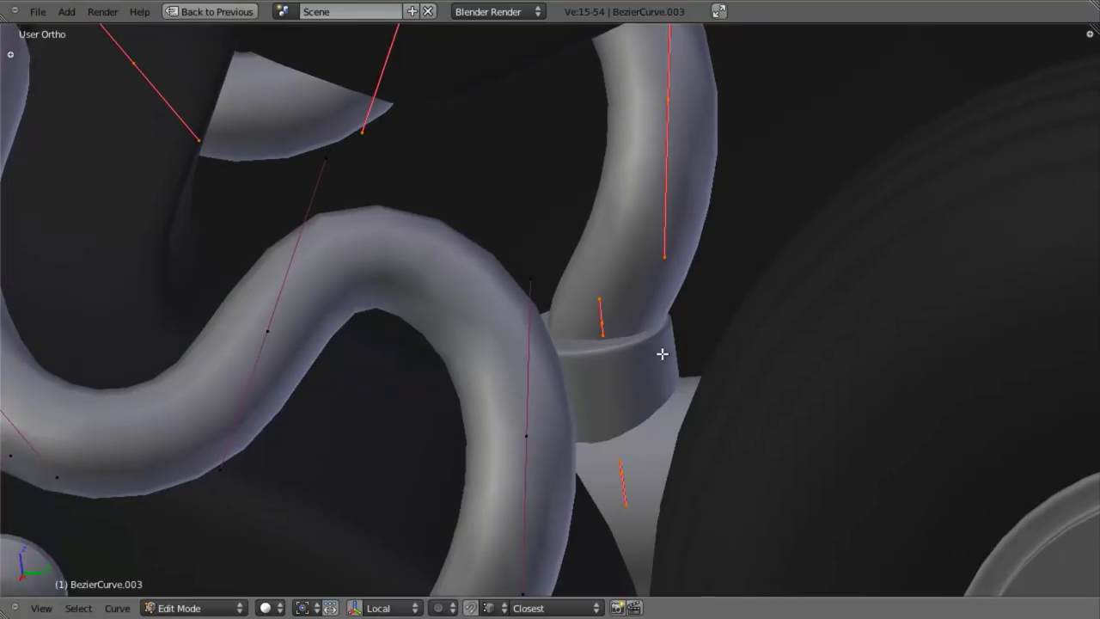
# Select the collar-end points of both the original pipe and its copy, and shift them slightly along global Y
pyautogui.scroll(-5, 632, 343)
pyautogui.press('z')
pyautogui.press('z')
pyautogui.press('z')
pyautogui.press('b')
pyautogui.moveTo(485, 431); pyautogui.dragTo(524, 580)
pyautogui.press('g')
pyautogui.press('y')
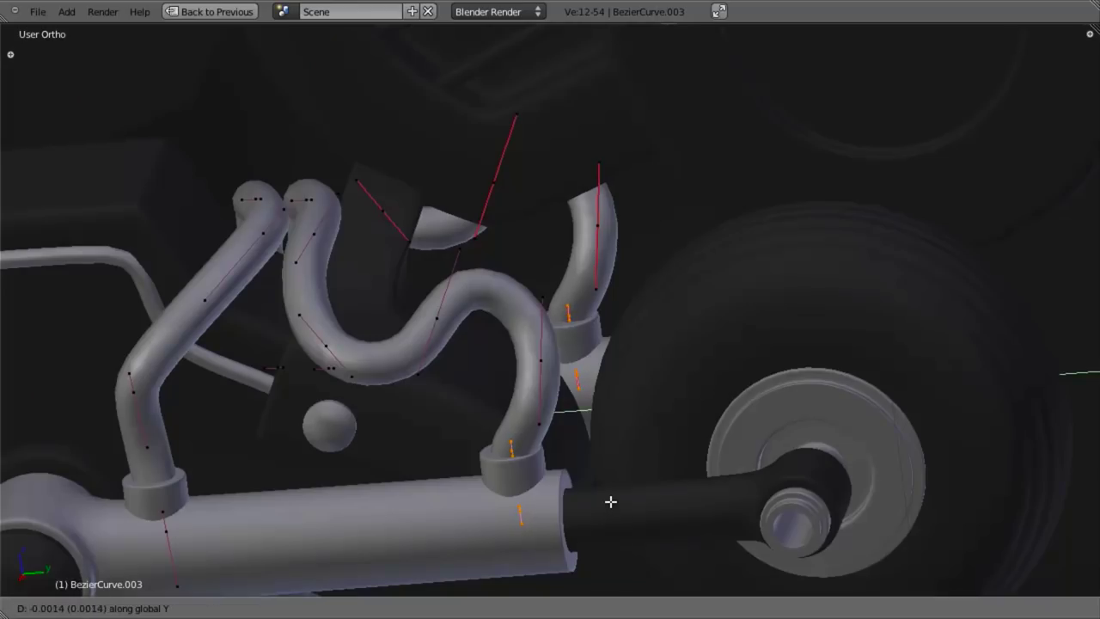
pyautogui.click(608, 498)
# Reposition the copied pipe's bend points so it takes a different, lower path than the original pipe
pyautogui.rightClick(536, 357)
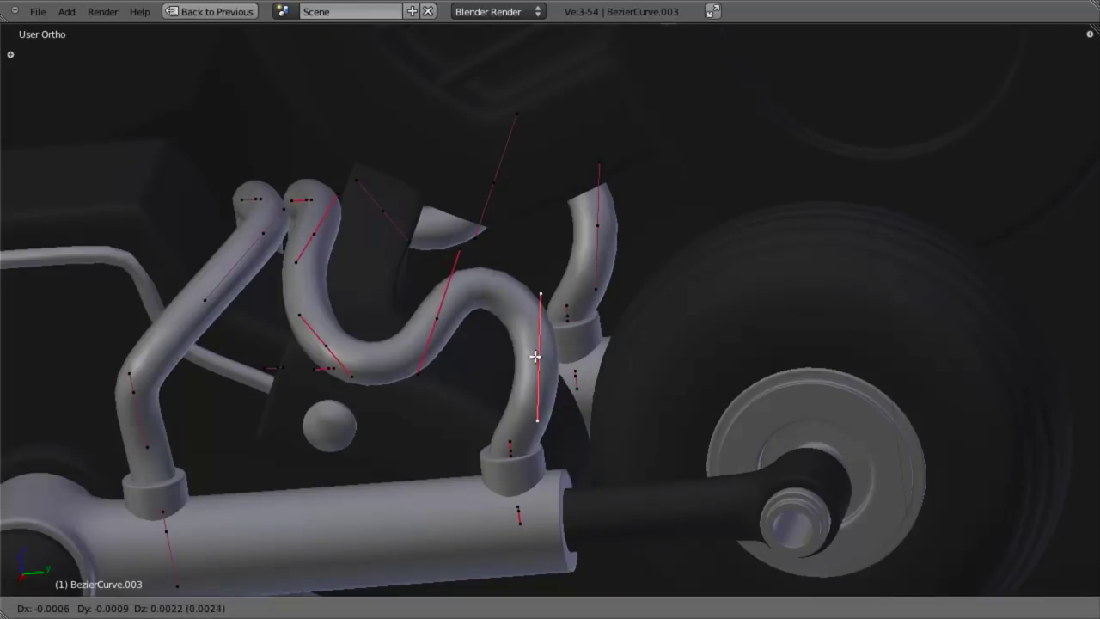
pyautogui.rightClick(599, 226)
pyautogui.moveTo(596, 228); pyautogui.dragTo(510, 170, button='middle')
pyautogui.moveTo(534, 238); pyautogui.dragTo(575, 255, button='middle')
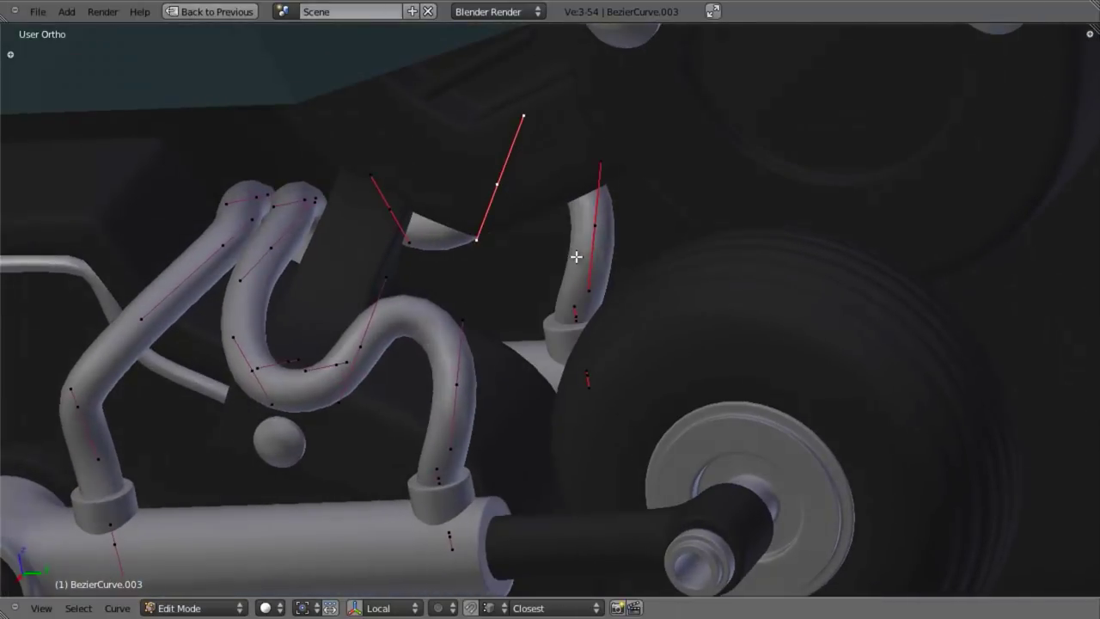
pyautogui.press('g')
pyautogui.click(562, 289)
pyautogui.press('g')
pyautogui.click(709, 265)
pyautogui.press('g')
pyautogui.click(694, 261)
# Rotate the copied pipe's selected bend point from several angles so the pipe curves along the opposite cylinder
pyautogui.moveTo(693, 260); pyautogui.dragTo(621, 295, button='middle')
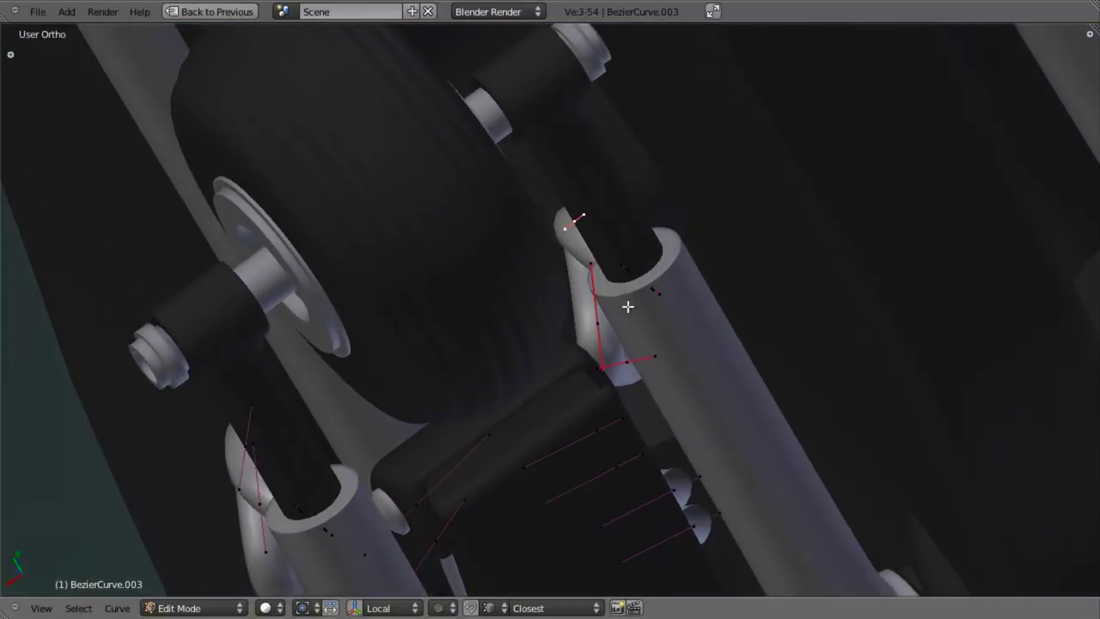
pyautogui.press('r')
pyautogui.click(483, 110)
pyautogui.moveTo(530, 226); pyautogui.dragTo(690, 338, button='middle')
pyautogui.press('r')
pyautogui.click(737, 283)
# Rotate the copied pipe's inner end point to turn the pipe toward the body, and leave curve editing
pyautogui.moveTo(737, 282)
pyautogui.mouseDown(button='middle')
pyautogui.moveTo(631, 282)
pyautogui.moveTo(609, 270)
pyautogui.moveTo(611, 284)
pyautogui.moveTo(562, 282)
pyautogui.moveTo(579, 387)
pyautogui.moveTo(449, 206)
pyautogui.moveTo(401, 245)
pyautogui.moveTo(521, 383)
pyautogui.moveTo(495, 258)
pyautogui.moveTo(545, 386)
pyautogui.moveTo(508, 323)
pyautogui.moveTo(581, 373)
pyautogui.moveTo(555, 334)
pyautogui.mouseUp(button='middle')
pyautogui.press('z')
pyautogui.press('z')
pyautogui.press('r')
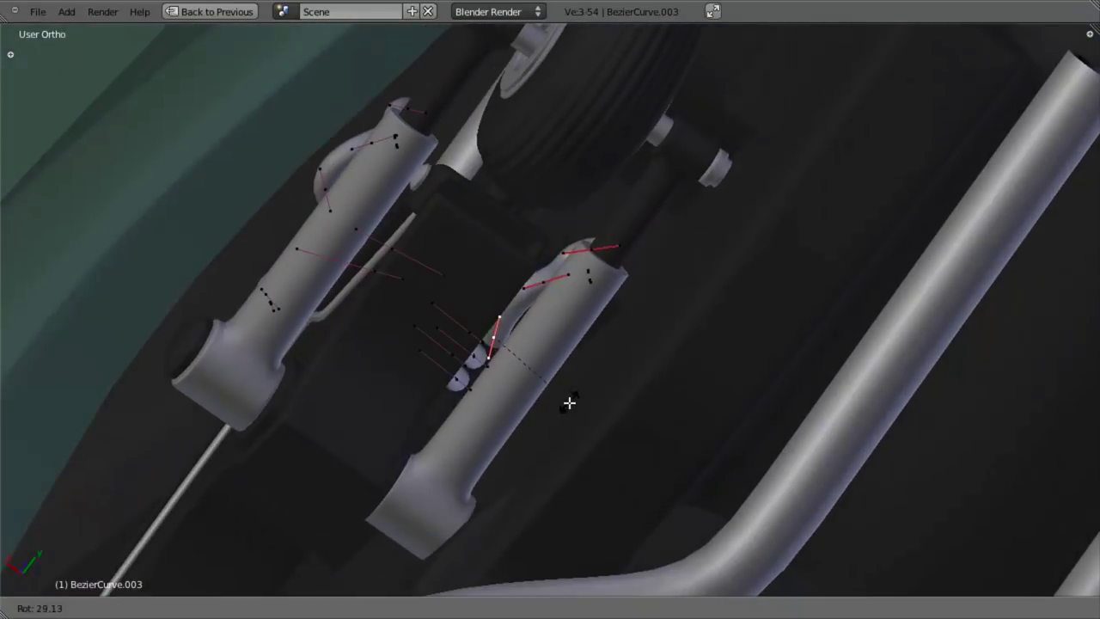
pyautogui.click(570, 403)
pyautogui.moveTo(570, 403); pyautogui.dragTo(575, 410, button='middle')
pyautogui.press('KP_3')
pyautogui.press('Tab')
pyautogui.scroll(-1, 574, 376)
pyautogui.keyDown('shift'); pyautogui.moveTo(583, 312); pyautogui.dragTo(593, 396, button='middle'); pyautogui.keyUp('shift')
pyautogui.scroll(6, 593, 397)
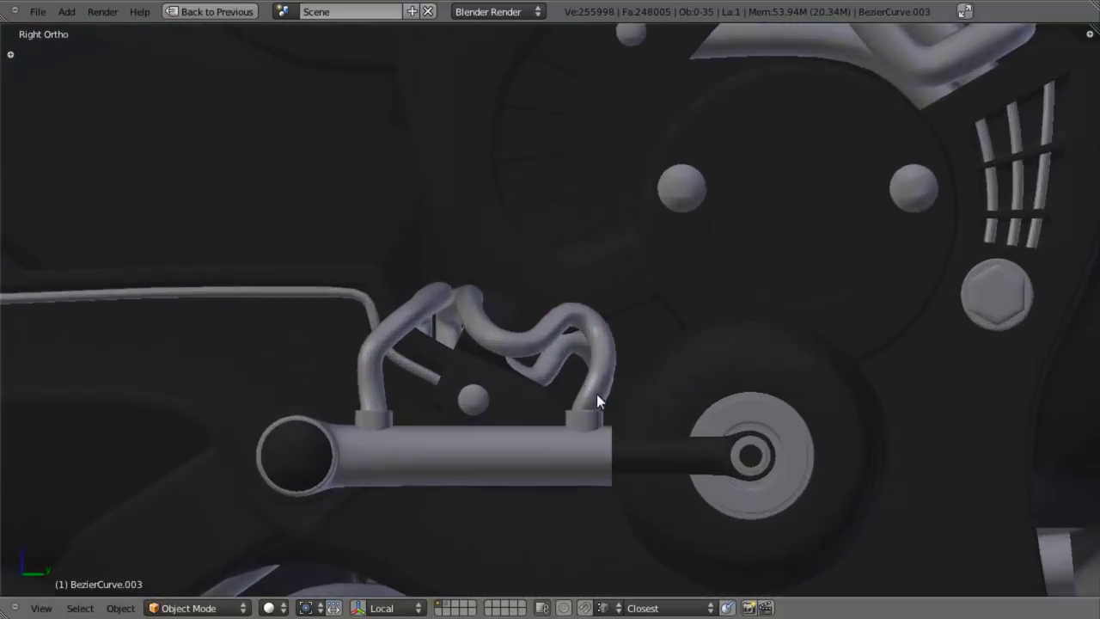
# Rotate and reposition the copied pipe's middle point in side view so the tube slopes down behind the original pipe
pyautogui.press('Tab')
pyautogui.scroll(2, 584, 447)
pyautogui.press('r')
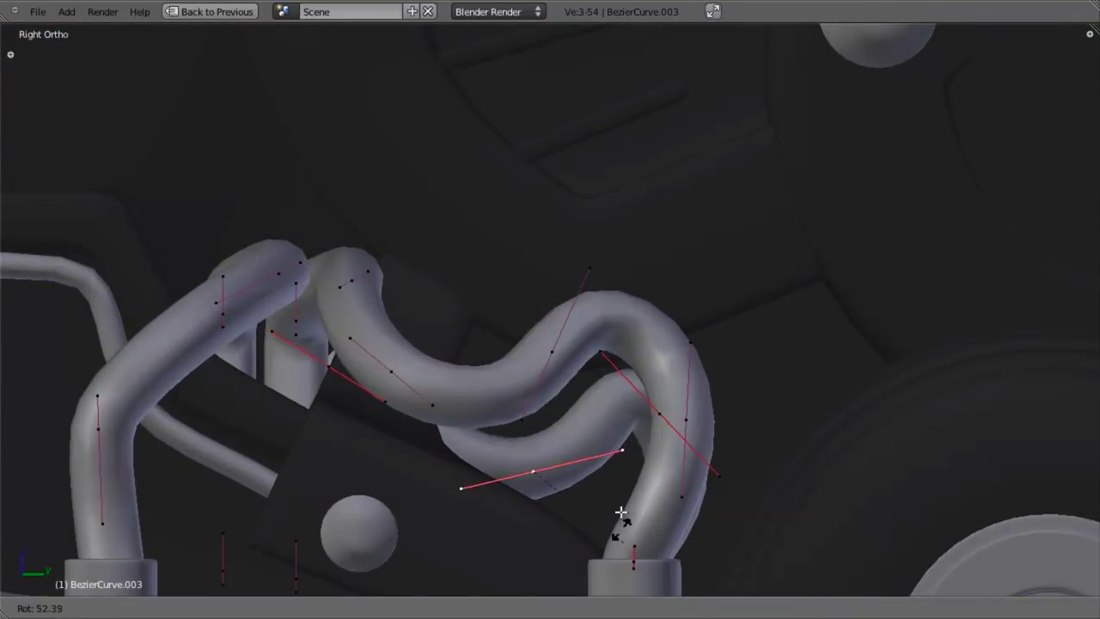
pyautogui.click(619, 488)
pyautogui.press('g')
pyautogui.click(570, 498)
pyautogui.scroll(-8, 559, 503)
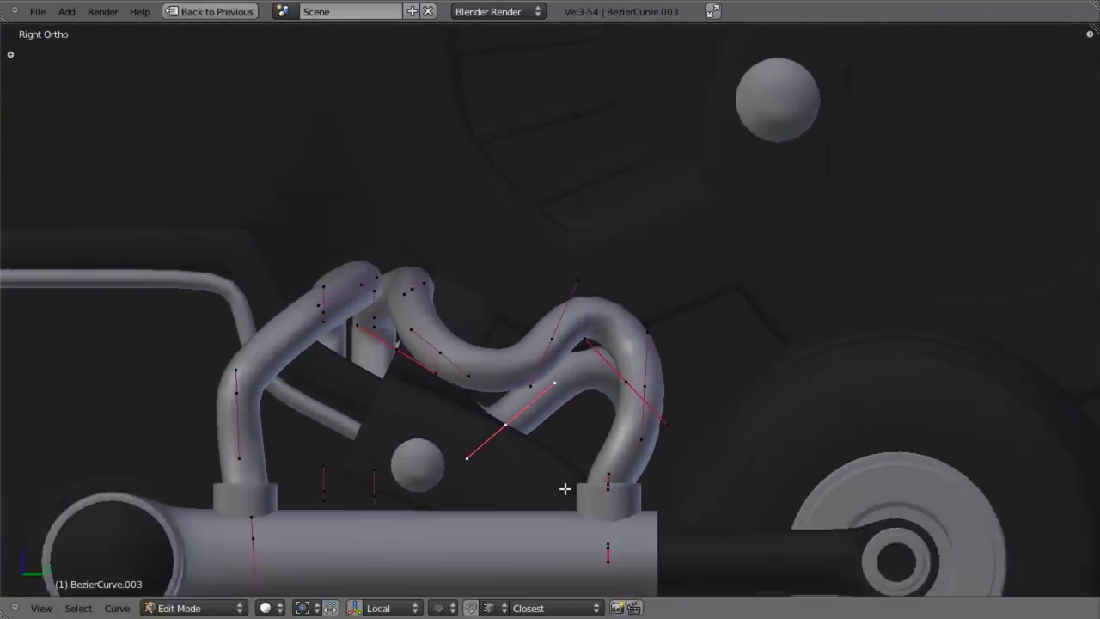
pyautogui.press('Tab')
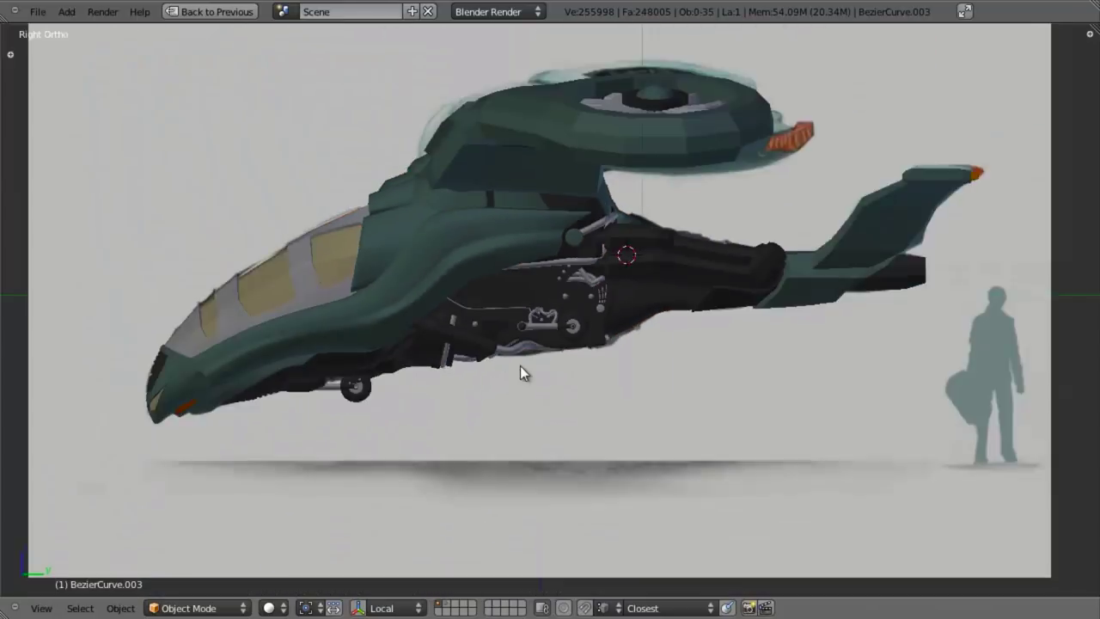
# Save the vehicle file over the existing version
pyautogui.moveTo(523, 372); pyautogui.dragTo(592, 342, button='middle')
pyautogui.scroll(4, 528, 401)
pyautogui.press('KP_3')
pyautogui.hotkey('ctrl', 's')
pyautogui.click(593, 345)
# Add a Subdivision Surface modifier with 2 view subdivisions to the geo_body_mid panels
pyautogui.scroll(1, 607, 376)
pyautogui.moveTo(607, 386)
pyautogui.mouseDown(button='middle')
pyautogui.moveTo(672, 379)
pyautogui.moveTo(536, 277)
pyautogui.moveTo(513, 323)
pyautogui.moveTo(526, 335)
pyautogui.moveTo(541, 295)
pyautogui.mouseUp(button='middle')
pyautogui.scroll(2, 513, 323)
pyautogui.rightClick(513, 323)
pyautogui.scroll(2, 516, 324)
pyautogui.press('z')
pyautogui.press('z')
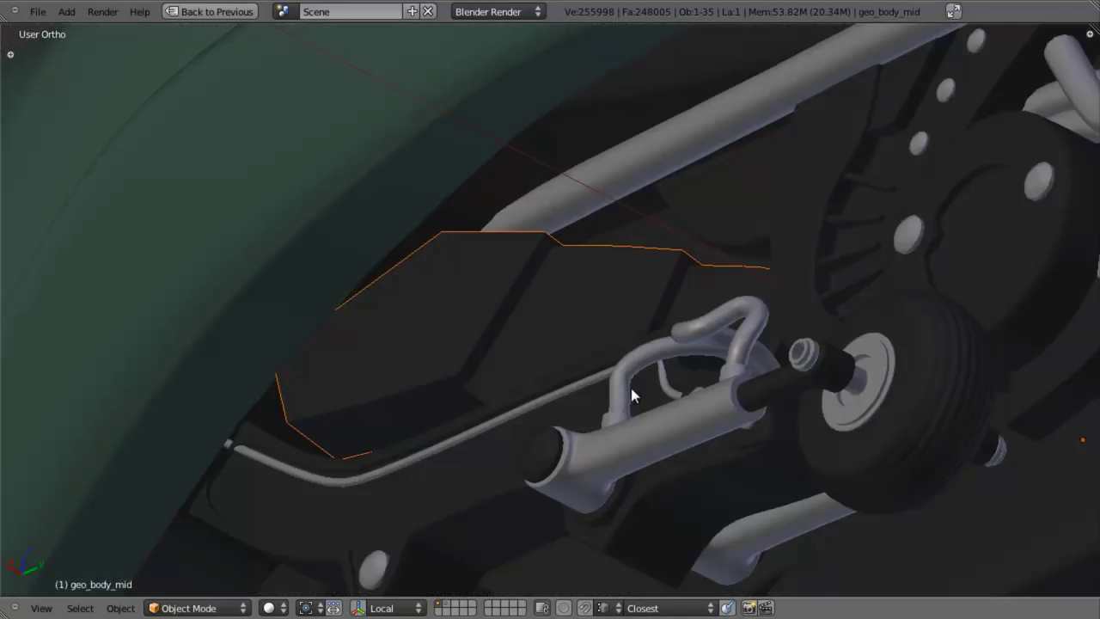
pyautogui.hotkey('ctrl', 'Up')
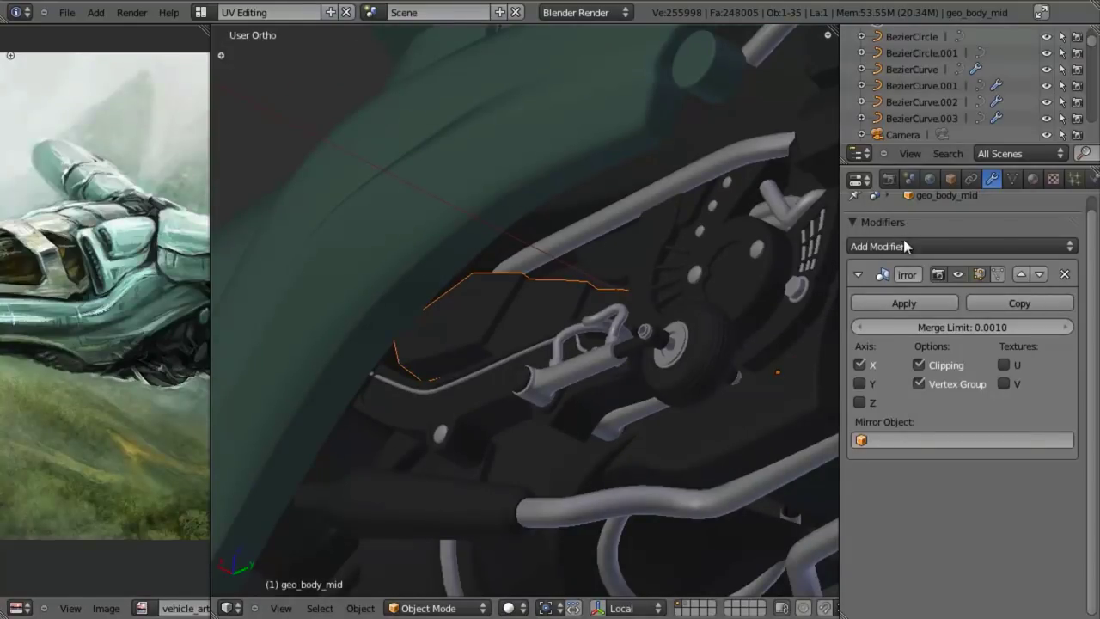
pyautogui.click(903, 243)
pyautogui.click(770, 490)
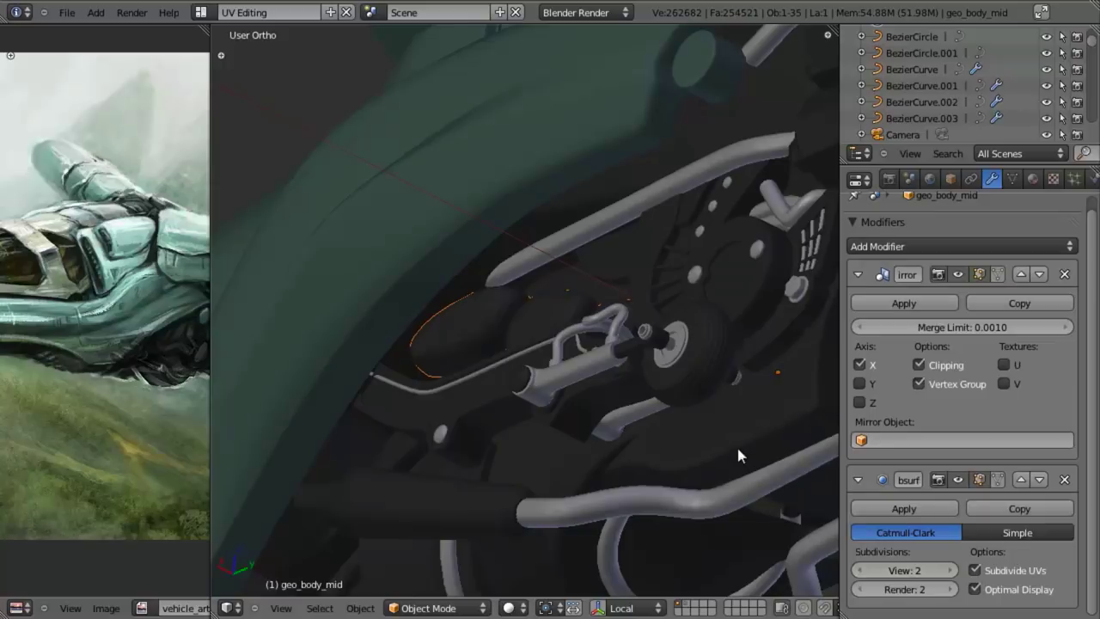
# Select the entire geo_body_mid mesh in Edit Mode and shade it smooth
pyautogui.press('KP_3')
pyautogui.press('Tab')
pyautogui.press('w')
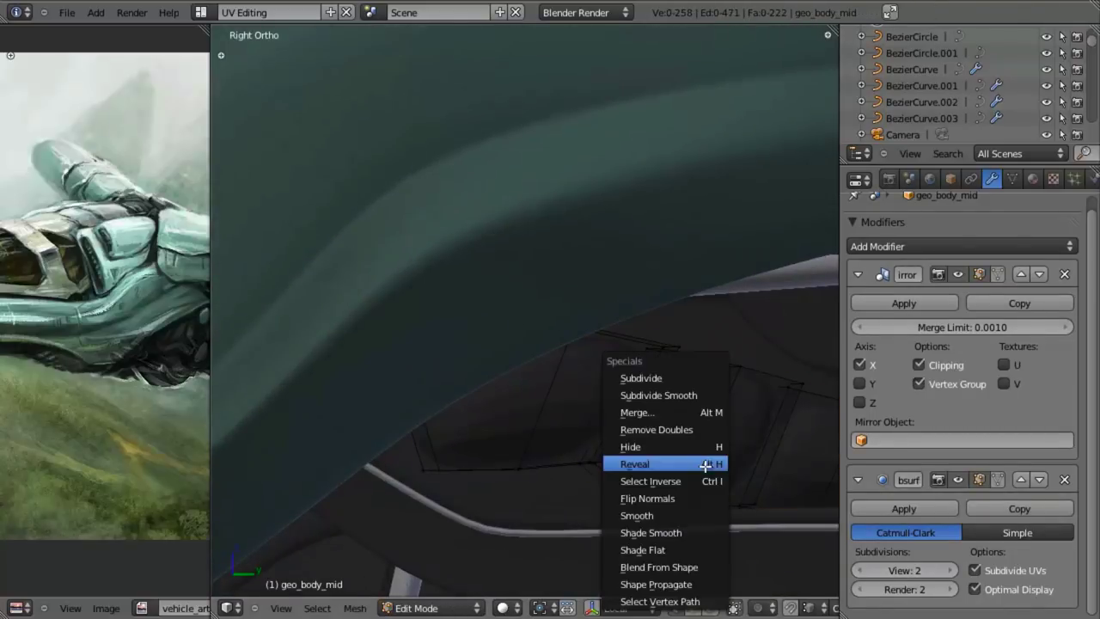
pyautogui.click(705, 464)
pyautogui.press('w')
pyautogui.click(777, 531)
pyautogui.hotkey('shift', 'space')
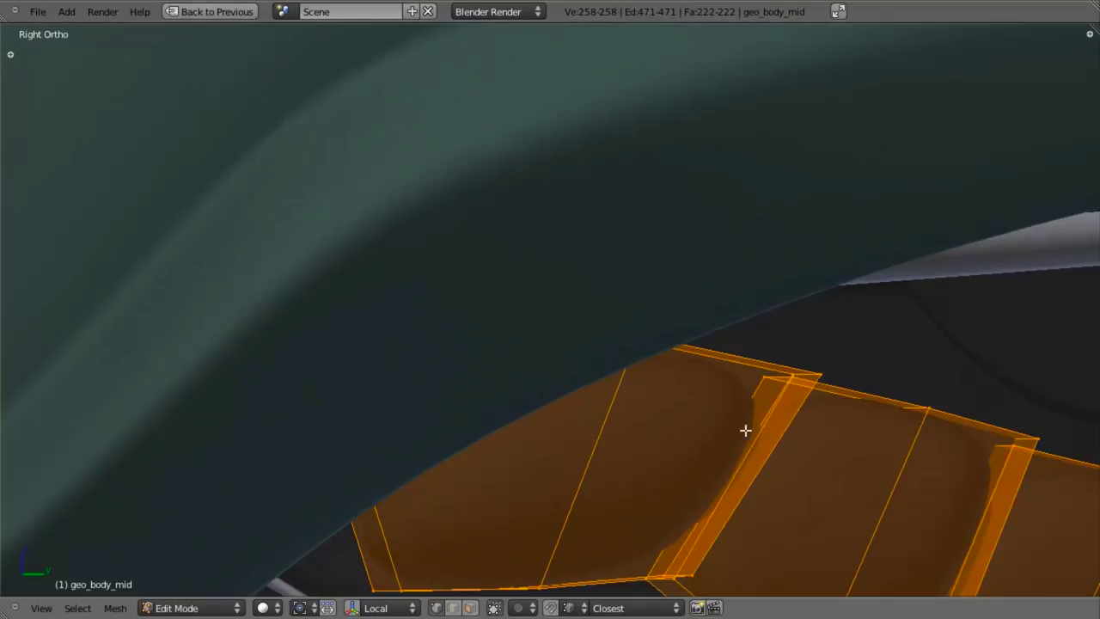
# Add a loop cut to the first body panel and slide it close to its rear edge
pyautogui.keyDown('shift'); pyautogui.moveTo(749, 447); pyautogui.dragTo(587, 305, button='middle'); pyautogui.keyUp('shift')
pyautogui.press('a')
pyautogui.hotkey('ctrl', 'r')
pyautogui.click(581, 222)
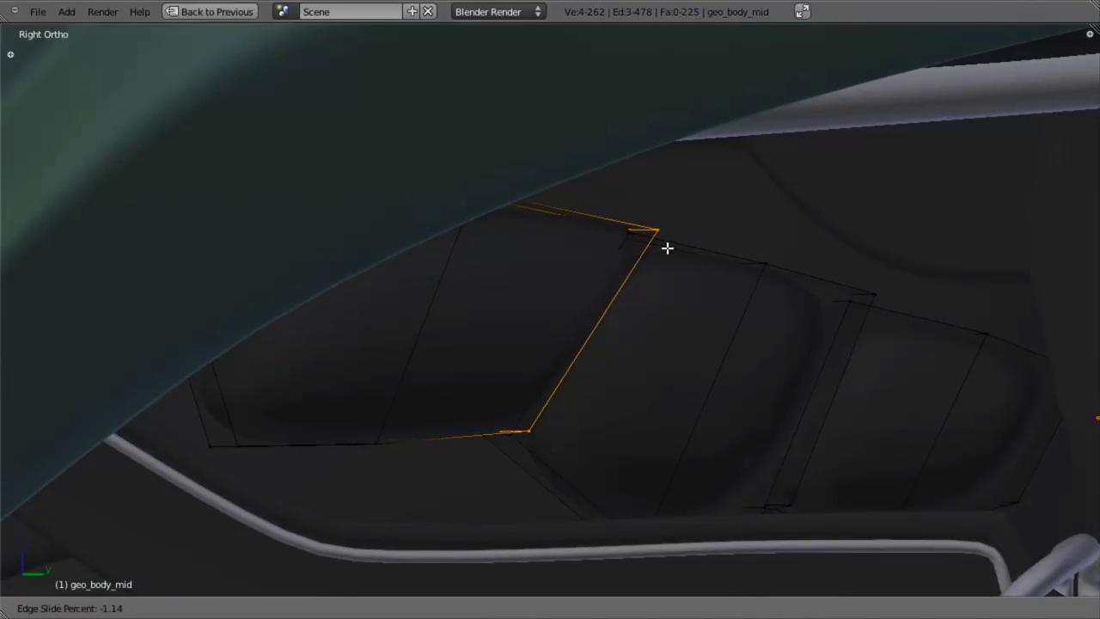
pyautogui.click(651, 236)
# Add loop cuts to the second and third body panels and slide each close to the panel's rear edge
pyautogui.press('a')
pyautogui.hotkey('ctrl', 'r')
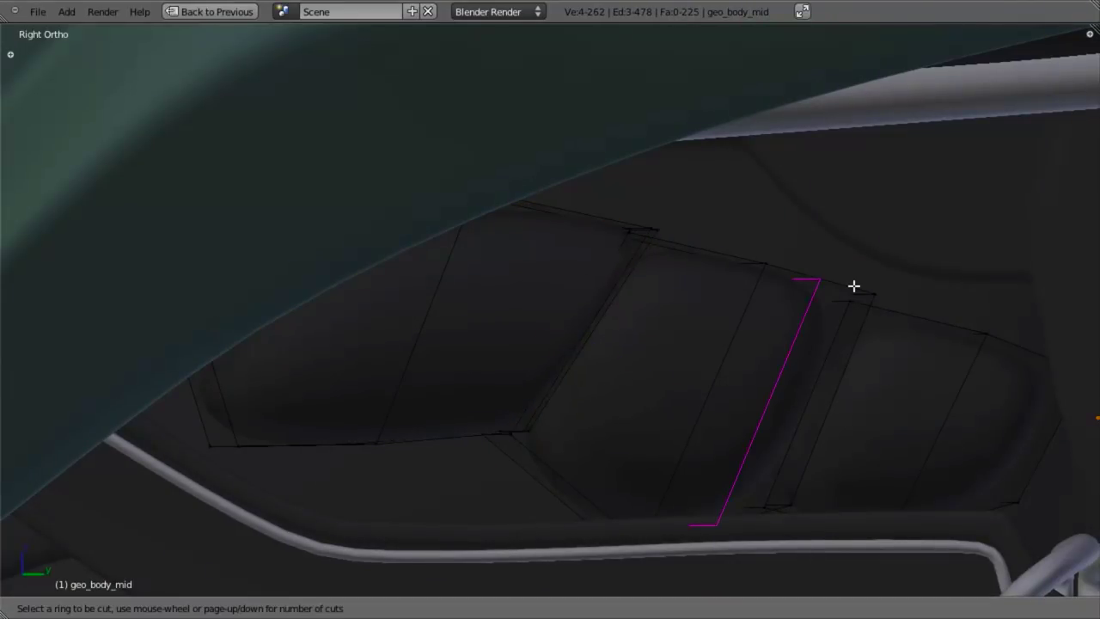
pyautogui.click(826, 290)
pyautogui.click(894, 306)
pyautogui.press('a')
pyautogui.hotkey('ctrl', 'r')
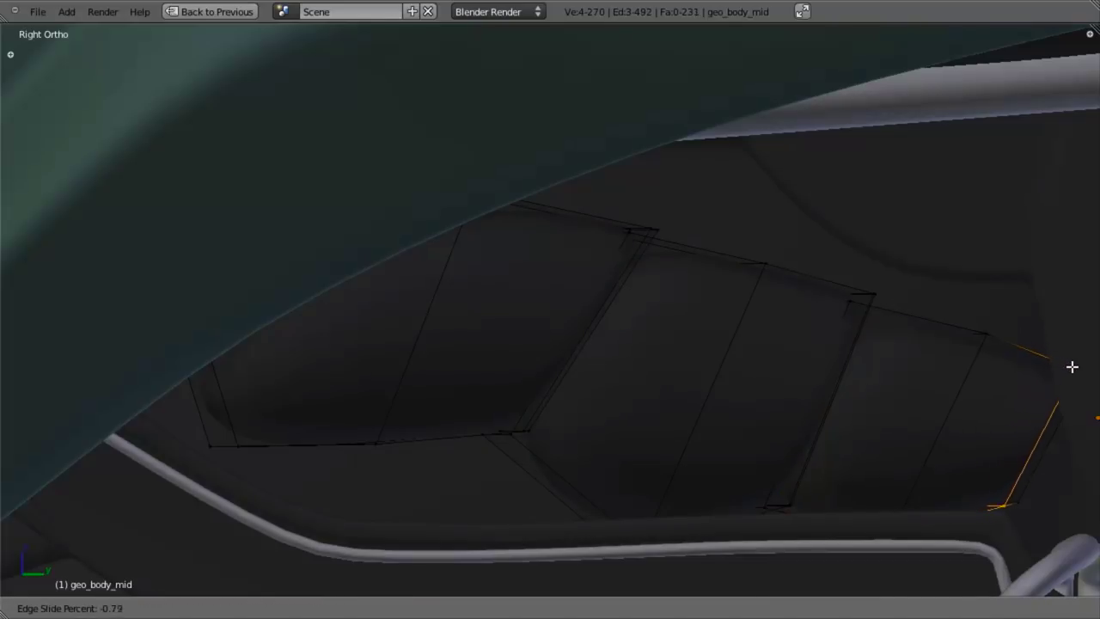
pyautogui.click(1078, 369)
# Add lengthwise loop cuts to the three body panels and slide each close to the panel's upper edge
pyautogui.hotkey('ctrl', 'r')
pyautogui.click(964, 374)
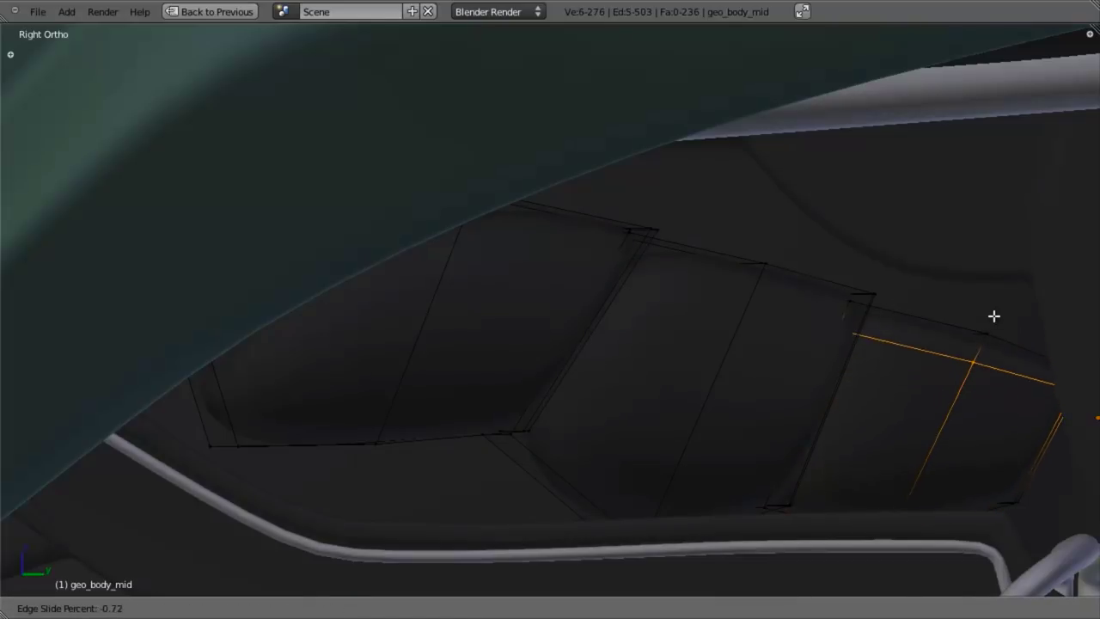
pyautogui.click(995, 295)
pyautogui.hotkey('ctrl', 'r')
pyautogui.click(840, 369)
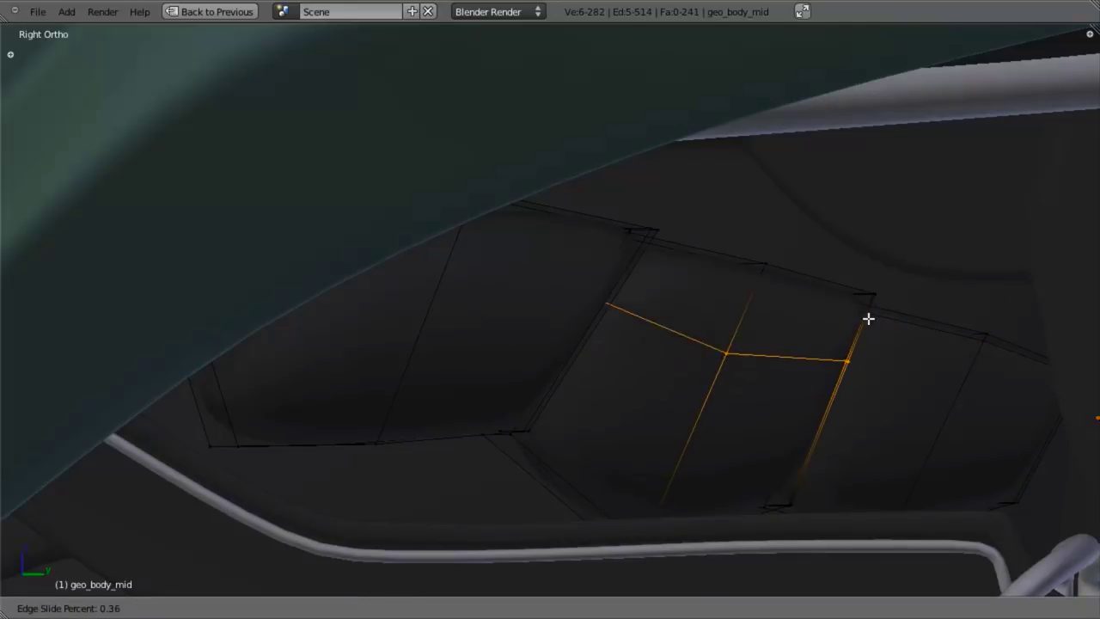
pyautogui.click(889, 269)
pyautogui.hotkey('ctrl', 'r')
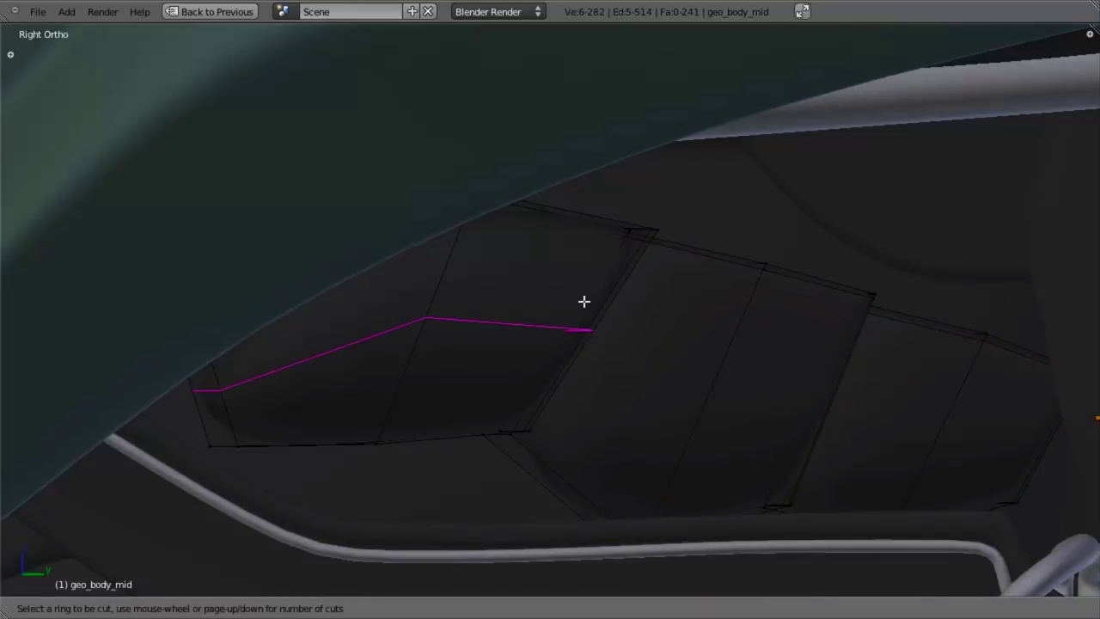
pyautogui.click(653, 238)
# Add two lengthwise loop cuts to the first body panel, one close to its upper edge and one close to its lower edge
pyautogui.hotkey('ctrl', 'r')
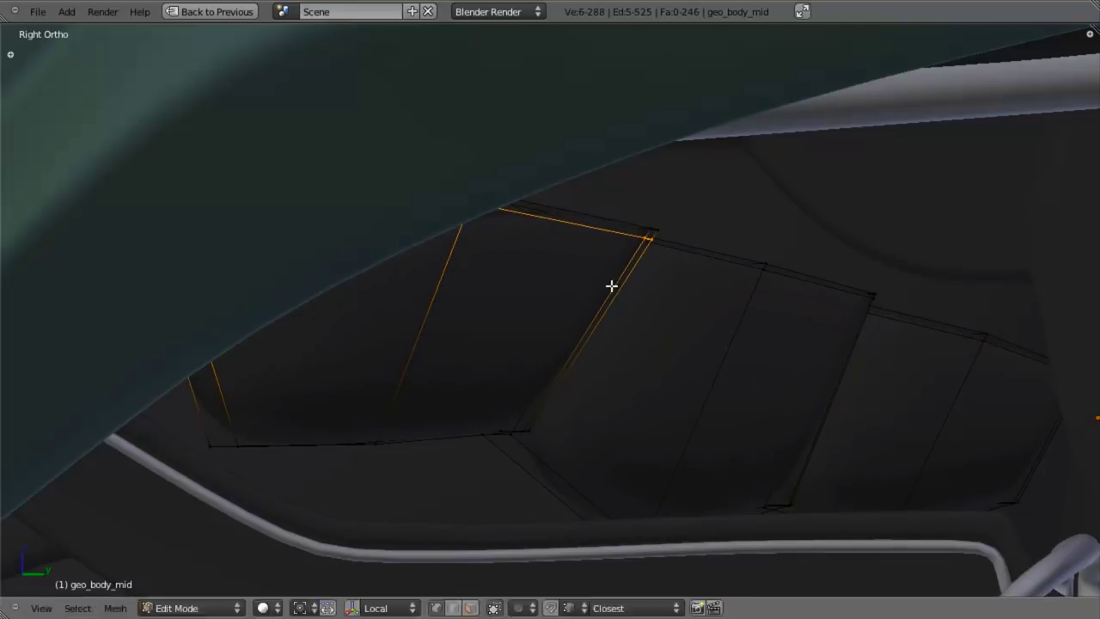
pyautogui.click(611, 282)
pyautogui.hotkey('ctrl', 'r')
pyautogui.click(606, 301)
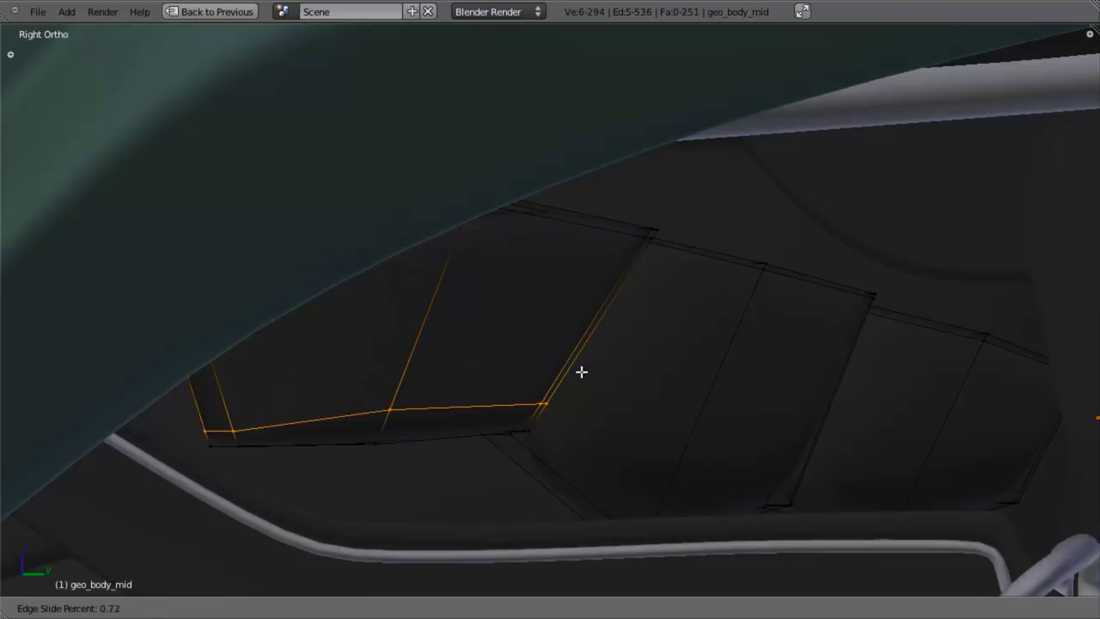
pyautogui.click(581, 372)
# Add loop cuts close to the lower edges of the second and third panels and close to the first panel's front edge
pyautogui.hotkey('ctrl', 'r')
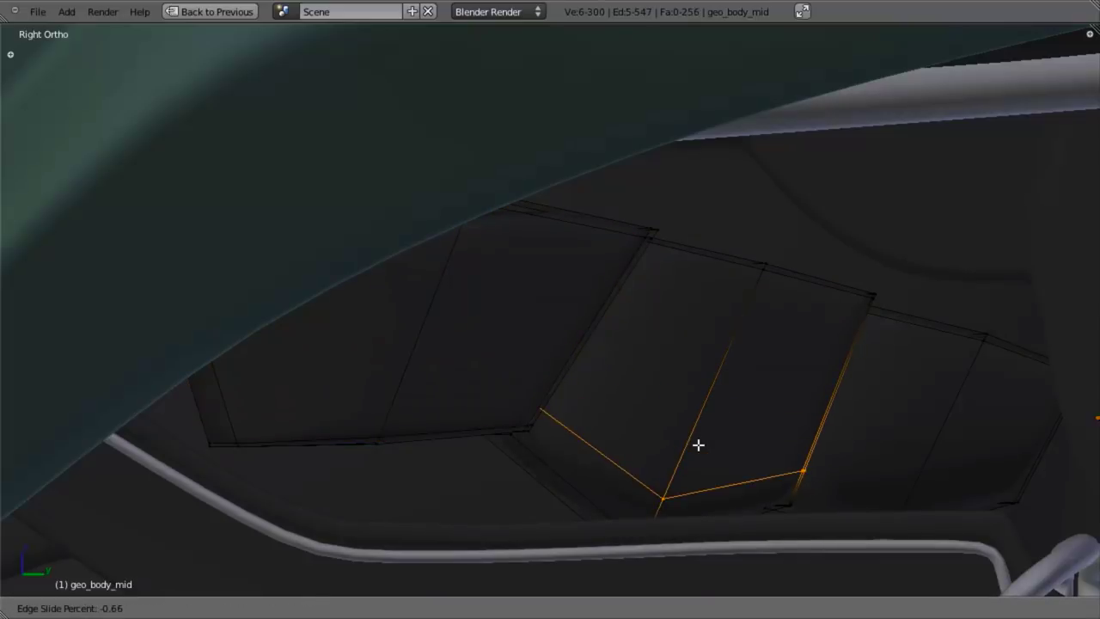
pyautogui.click(689, 477)
pyautogui.hotkey('ctrl', 'r')
pyautogui.click(905, 505)
pyautogui.hotkey('ctrl', 'r')
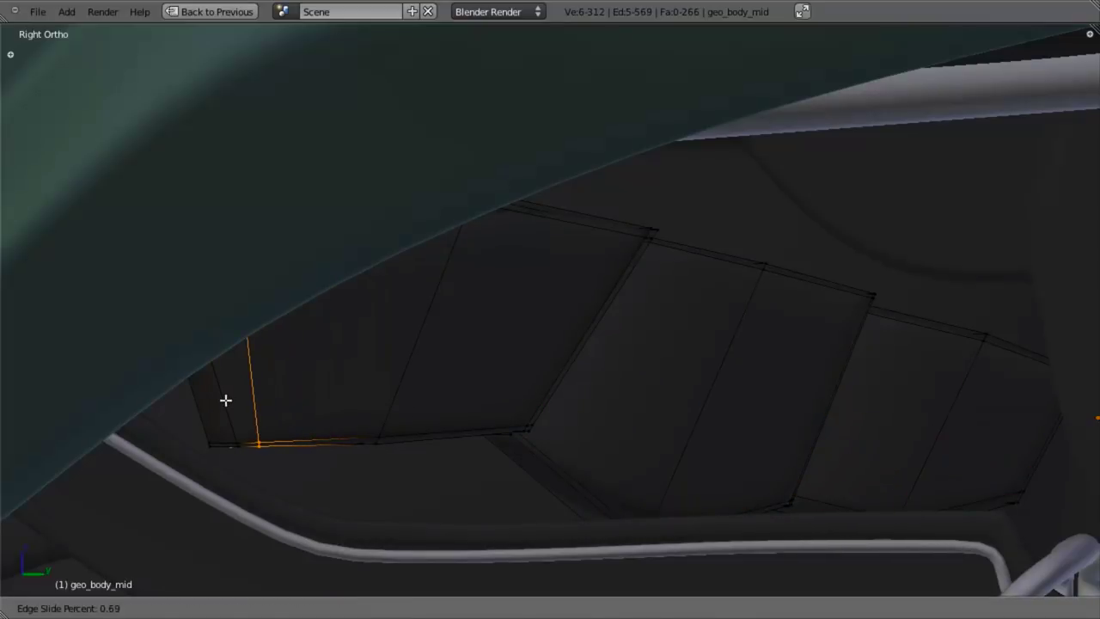
pyautogui.click(183, 356)
# Add a loop cut around the thickness of each of the three body panels and slide each close to the panel's face
pyautogui.moveTo(370, 410); pyautogui.dragTo(469, 347, button='middle')
pyautogui.hotkey('ctrl', 'r')
pyautogui.click(456, 354)
pyautogui.click(457, 343)
pyautogui.hotkey('ctrl', 'r')
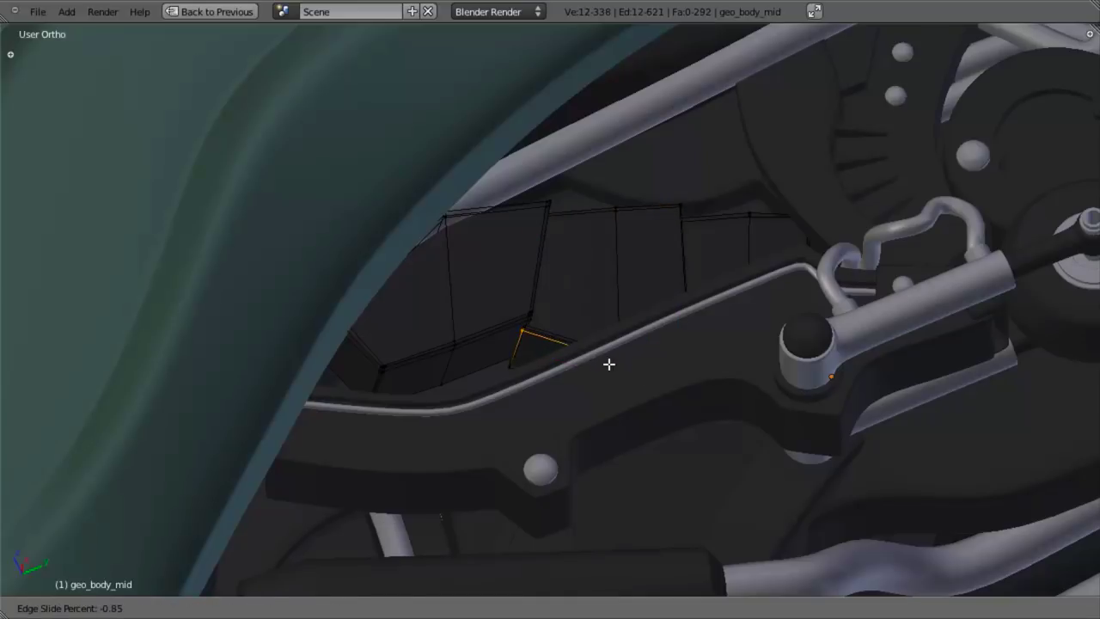
pyautogui.click(608, 363)
pyautogui.press('z')
pyautogui.hotkey('ctrl', 'r')
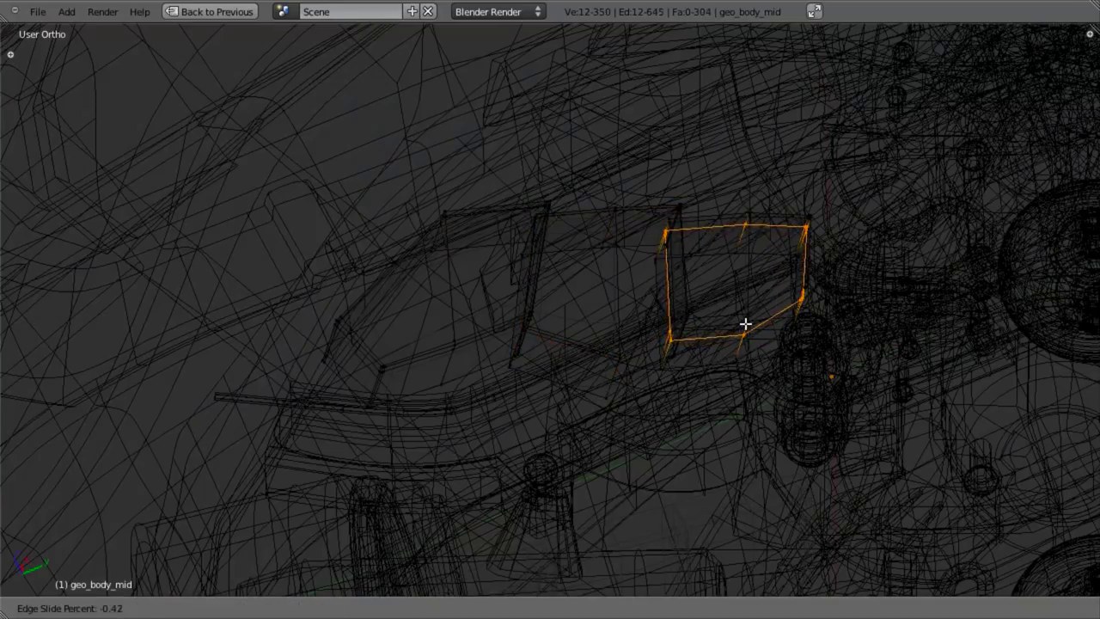
pyautogui.click(746, 321)
pyautogui.press('z')
pyautogui.moveTo(736, 321); pyautogui.dragTo(505, 332, button='middle')
# Compare the subdivided body panels with the reference image in the right side view
pyautogui.press('Tab')
pyautogui.scroll(-3, 612, 258)
pyautogui.press('KP_3')
pyautogui.keyDown('shift'); pyautogui.moveTo(588, 380); pyautogui.dragTo(680, 362, button='middle'); pyautogui.keyUp('shift')
pyautogui.press('a')
pyautogui.scroll(3, 567, 363)
pyautogui.press('z')
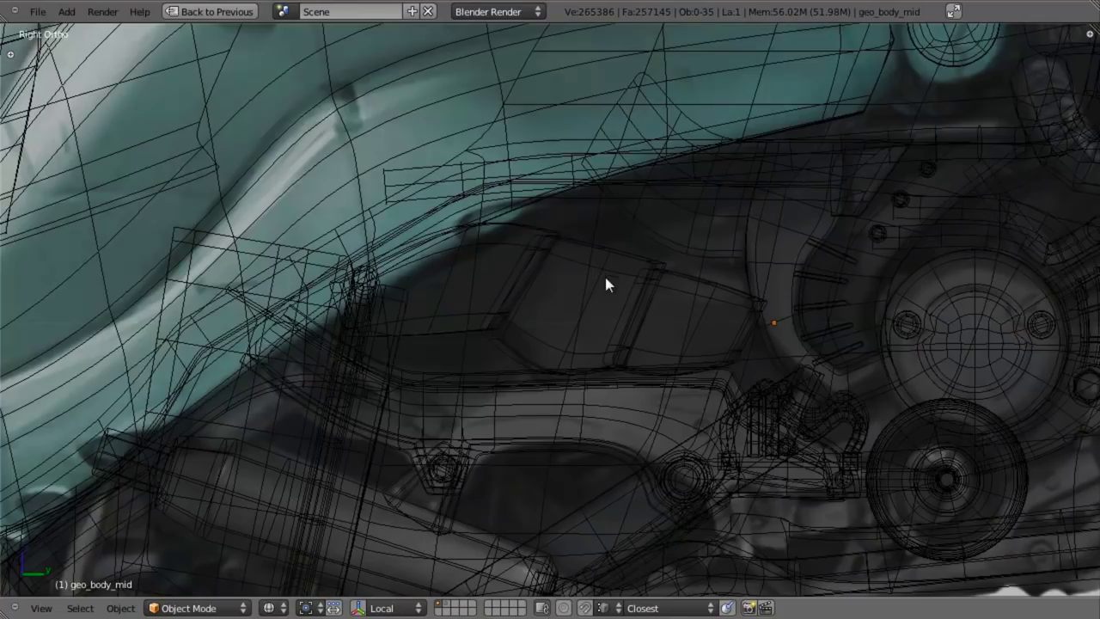
pyautogui.scroll(2, 623, 245)
pyautogui.scroll(1, 581, 245)
pyautogui.press('z')
# Raise the vertices at the first panel's upper corner to follow the shape in the reference image
pyautogui.press('Tab')
pyautogui.press('z')
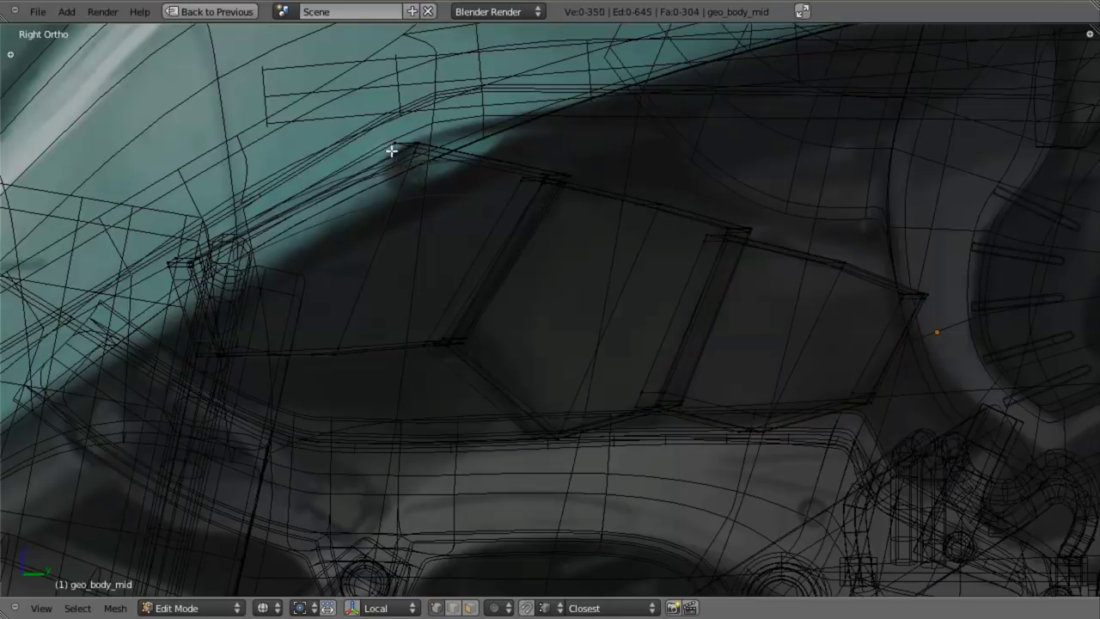
pyautogui.press('z')
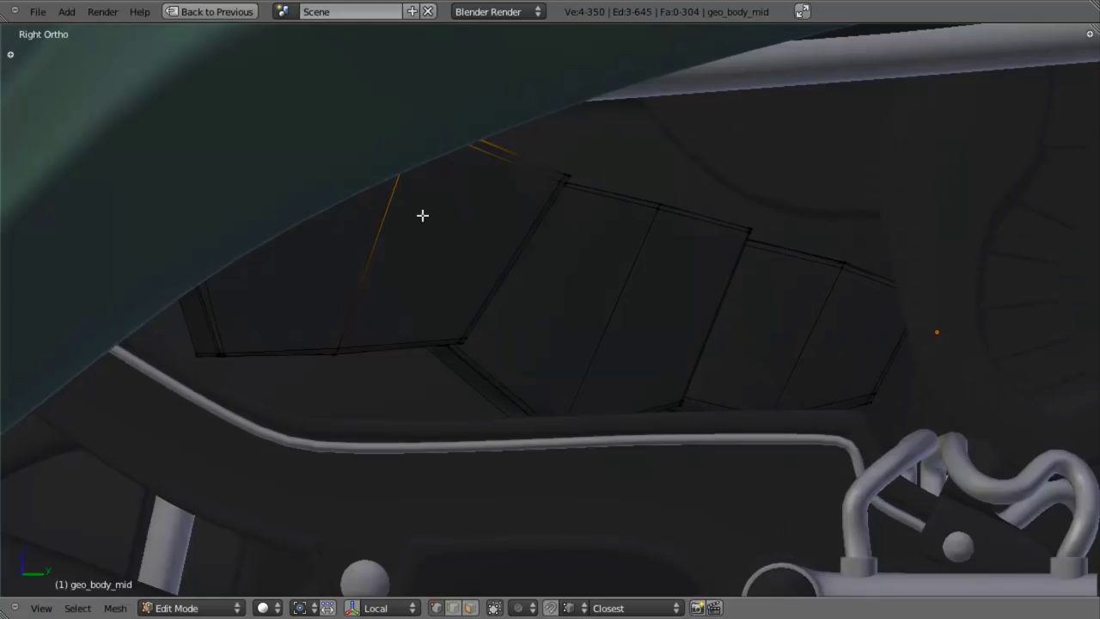
pyautogui.press('Tab')
pyautogui.scroll(-3, 577, 287)
pyautogui.scroll(3, 682, 338)
pyautogui.press('Tab')
pyautogui.press('z')
# Add a crosswise loop cut to the front half of the first panel and slide it close to the raised corner
pyautogui.press('a')
pyautogui.press('a')
pyautogui.hotkey('ctrl', 'r')
pyautogui.click(336, 184)
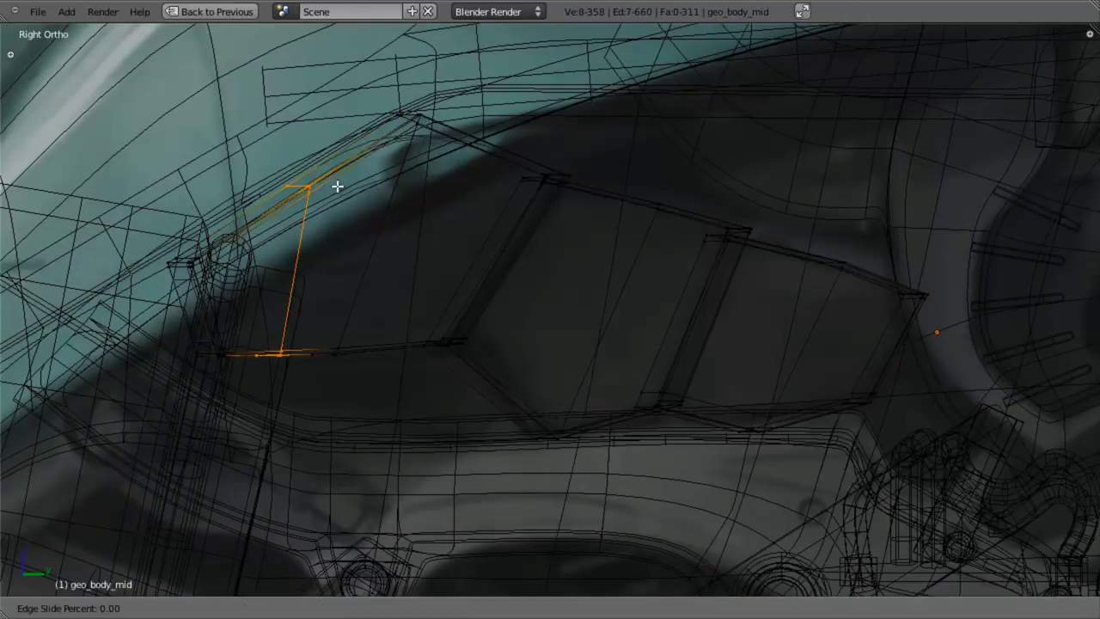
pyautogui.click(400, 148)
# Examine the sharpened body panels in shaded and wireframe display from several angles
pyautogui.press('z')
pyautogui.press('Tab')
pyautogui.scroll(-3, 609, 226)
pyautogui.scroll(3, 682, 296)
pyautogui.press('z')
pyautogui.keyDown('shift'); pyautogui.moveTo(639, 232); pyautogui.dragTo(633, 246, button='middle'); pyautogui.keyUp('shift')
pyautogui.press('z')
pyautogui.scroll(-4, 613, 361)
pyautogui.moveTo(604, 362)
pyautogui.mouseDown(button='middle')
pyautogui.moveTo(554, 338)
pyautogui.moveTo(592, 228)
pyautogui.moveTo(518, 275)
pyautogui.moveTo(456, 404)
pyautogui.moveTo(494, 447)
pyautogui.mouseUp(button='middle')
pyautogui.scroll(-3, 565, 327)
pyautogui.scroll(4, 505, 450)
pyautogui.scroll(-3, 550, 447)
pyautogui.moveTo(596, 437)
pyautogui.mouseDown(button='middle')
pyautogui.moveTo(689, 395)
pyautogui.moveTo(631, 387)
pyautogui.mouseUp(button='middle')
pyautogui.press('KP_3')
pyautogui.scroll(3, 631, 387)
# Duplicate the third body panel, place the smaller copy behind and below its lower rear corner, and rotate it
pyautogui.press('Tab')
pyautogui.press('z')
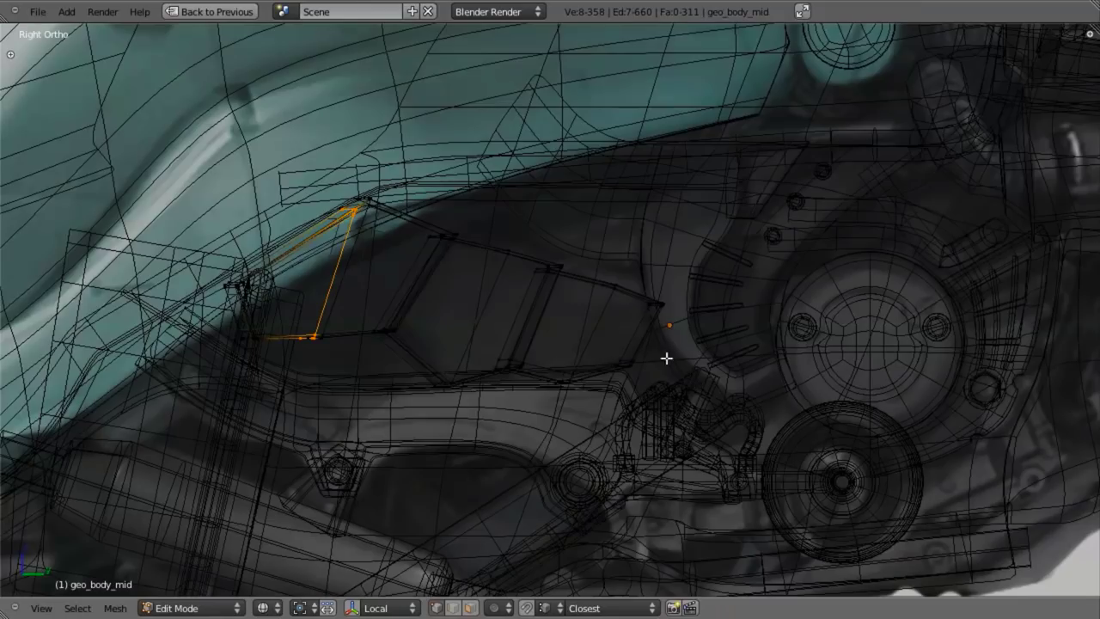
pyautogui.press('l')
pyautogui.scroll(3, 638, 387)
pyautogui.press('s')
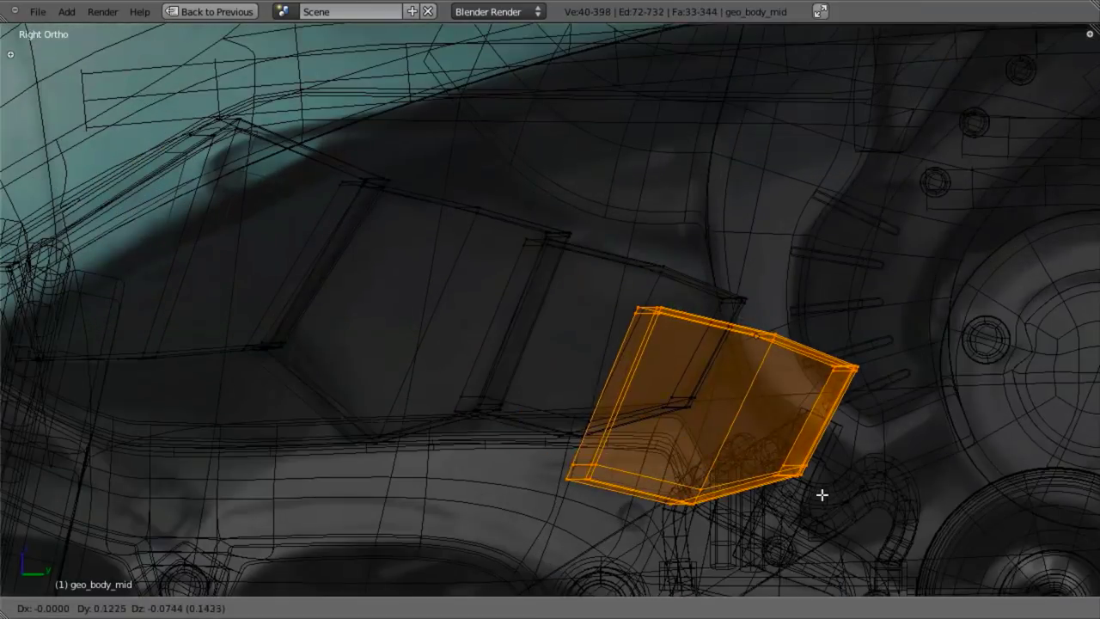
pyautogui.click(825, 503)
pyautogui.press('r')
pyautogui.click(784, 576)
pyautogui.press('z')
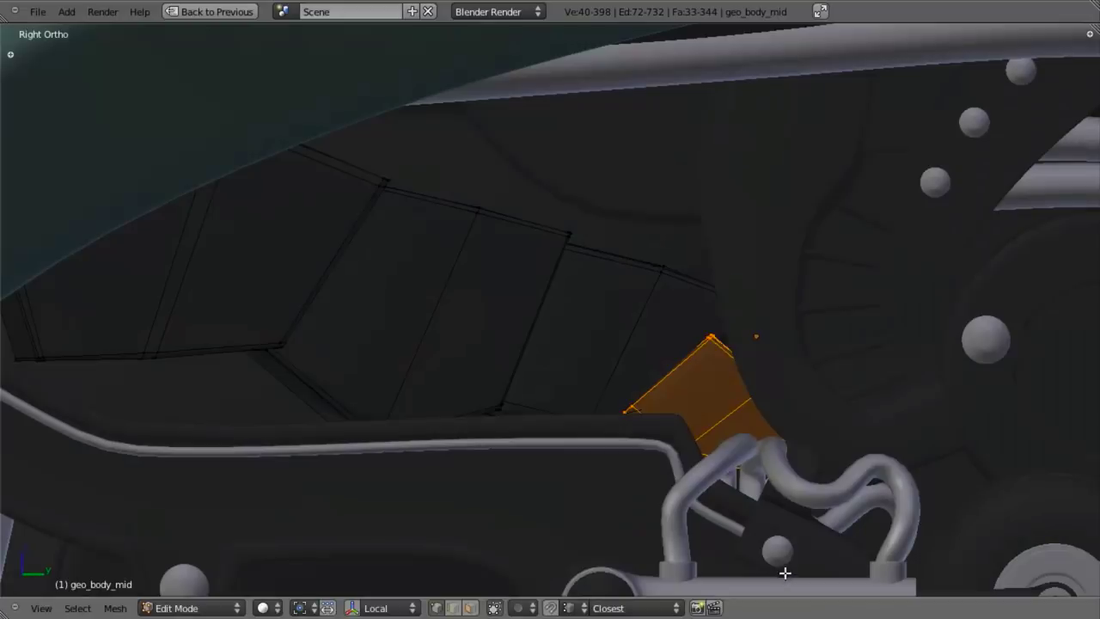
# Move the copied panel along the X axis by about -0.02
pyautogui.moveTo(403, 456); pyautogui.dragTo(560, 469, button='middle')
pyautogui.press('g')
pyautogui.press('x')
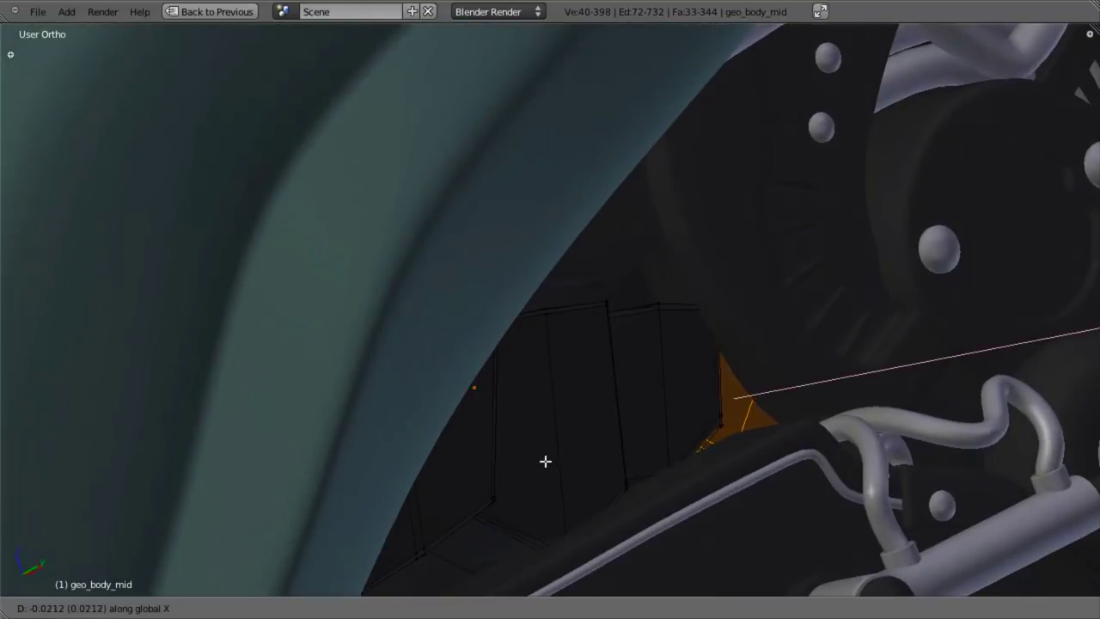
pyautogui.click(541, 457)
# Rotate and reposition the copied panel in the side view so it fits the gap beside the engine cover
pyautogui.press('KP_3')
pyautogui.press('z')
pyautogui.press('r')
pyautogui.click(781, 507)
pyautogui.press('g')
pyautogui.click(783, 518)
pyautogui.press('z')
pyautogui.keyDown('shift'); pyautogui.moveTo(766, 547); pyautogui.dragTo(762, 491, button='middle'); pyautogui.keyUp('shift')
pyautogui.scroll(-1, 684, 505)
pyautogui.press('Tab')
pyautogui.scroll(-3, 686, 505)
pyautogui.press('Tab')
pyautogui.scroll(3, 599, 392)
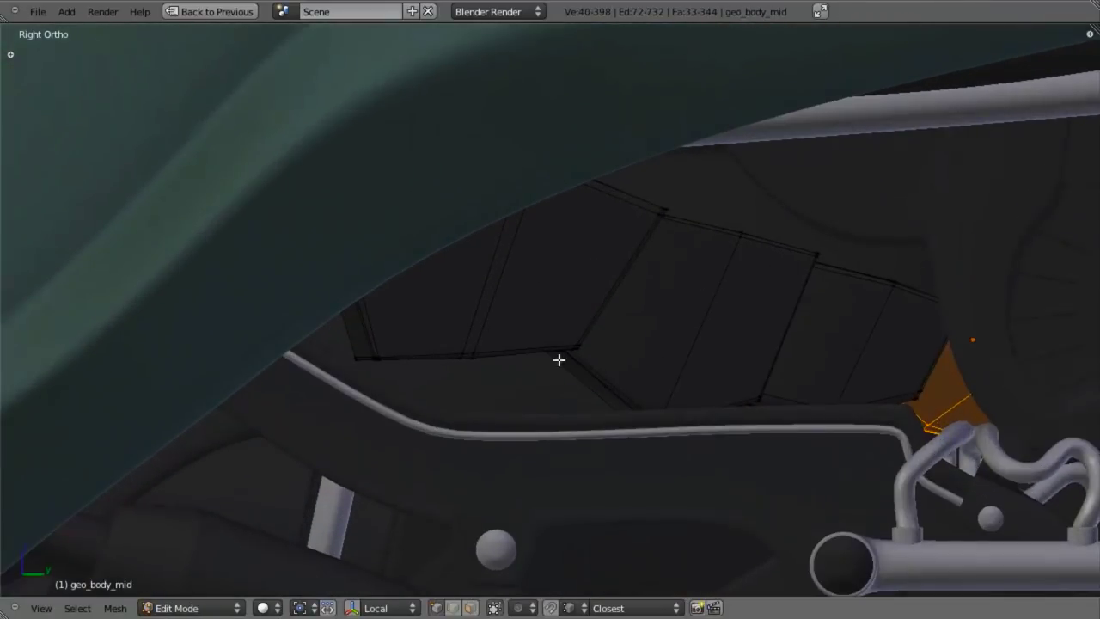
# Select the edge loop around the first panel's thickness and move it along the X axis
pyautogui.moveTo(510, 346)
pyautogui.mouseDown(button='middle')
pyautogui.moveTo(489, 257)
pyautogui.moveTo(555, 270)
pyautogui.moveTo(577, 246)
pyautogui.moveTo(559, 268)
pyautogui.mouseUp(button='middle')
pyautogui.press('z')
pyautogui.press('z')
pyautogui.press('z')
pyautogui.keyDown('alt'); pyautogui.rightClick(443, 229); pyautogui.keyUp('alt')
pyautogui.moveTo(474, 241)
pyautogui.mouseDown(button='middle')
pyautogui.moveTo(575, 245)
pyautogui.moveTo(578, 268)
pyautogui.moveTo(584, 249)
pyautogui.mouseUp(button='middle')
pyautogui.press('z')
pyautogui.press('z')
pyautogui.press('g')
pyautogui.press('x')
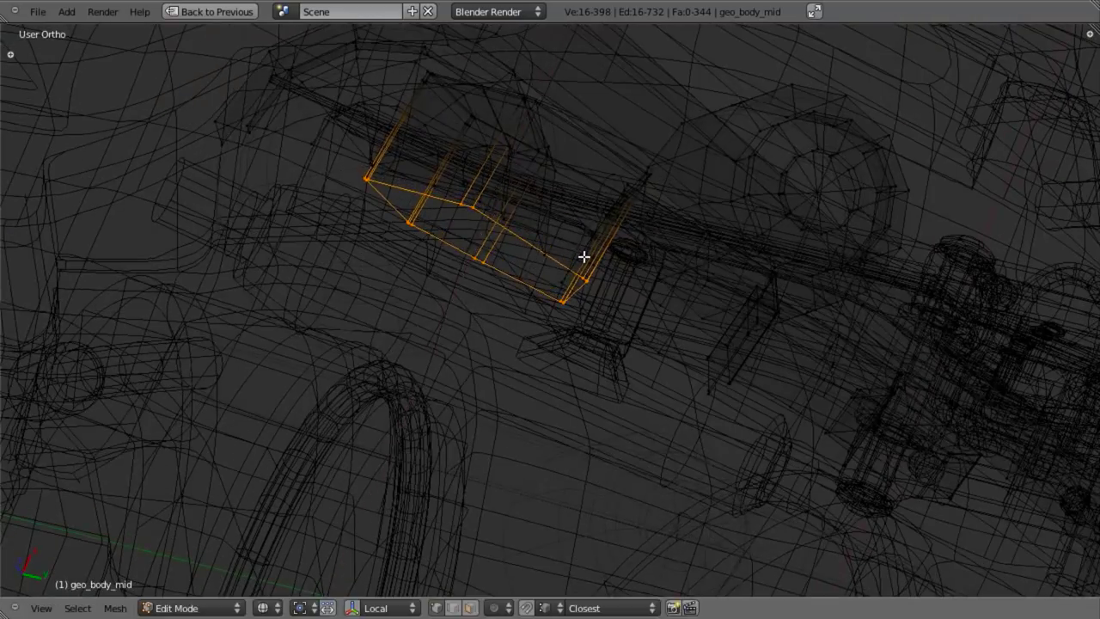
pyautogui.click(585, 256)
pyautogui.press('z')
pyautogui.moveTo(523, 287)
pyautogui.mouseDown(button='middle')
pyautogui.moveTo(561, 342)
pyautogui.moveTo(444, 421)
pyautogui.moveTo(538, 336)
pyautogui.mouseUp(button='middle')
pyautogui.press('g')
pyautogui.press('z')
pyautogui.press('Escape')
pyautogui.press('Tab')
pyautogui.scroll(-3, 549, 347)
# Move the edge loop around the second panel's thickness along the X axis by about -0.01
pyautogui.press('Tab')
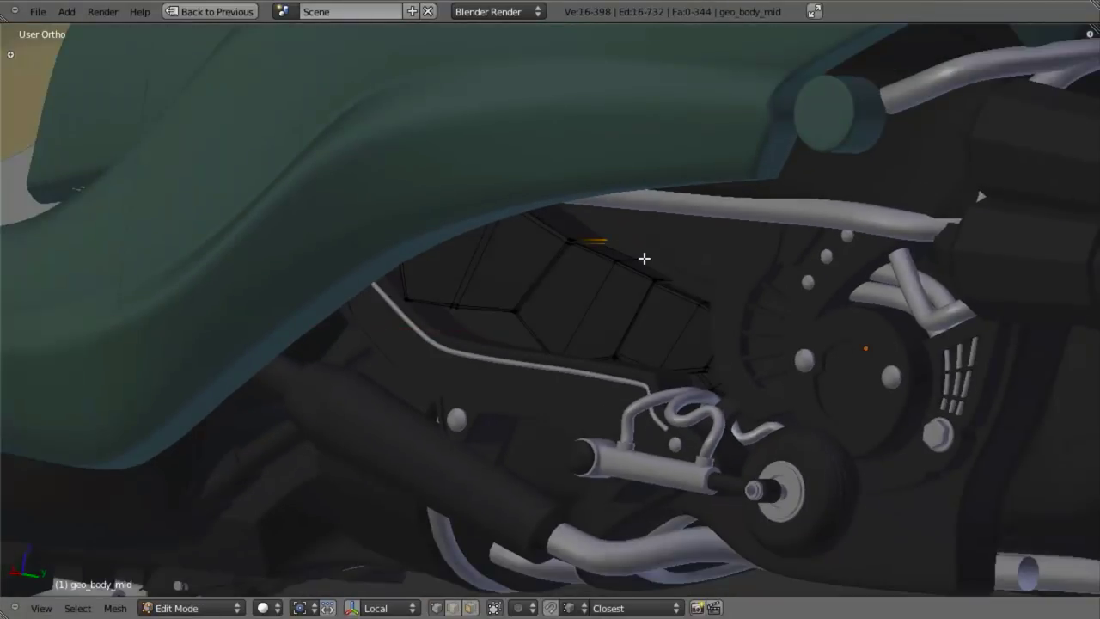
pyautogui.press('z')
pyautogui.press('z')
pyautogui.press('g')
pyautogui.press('x')
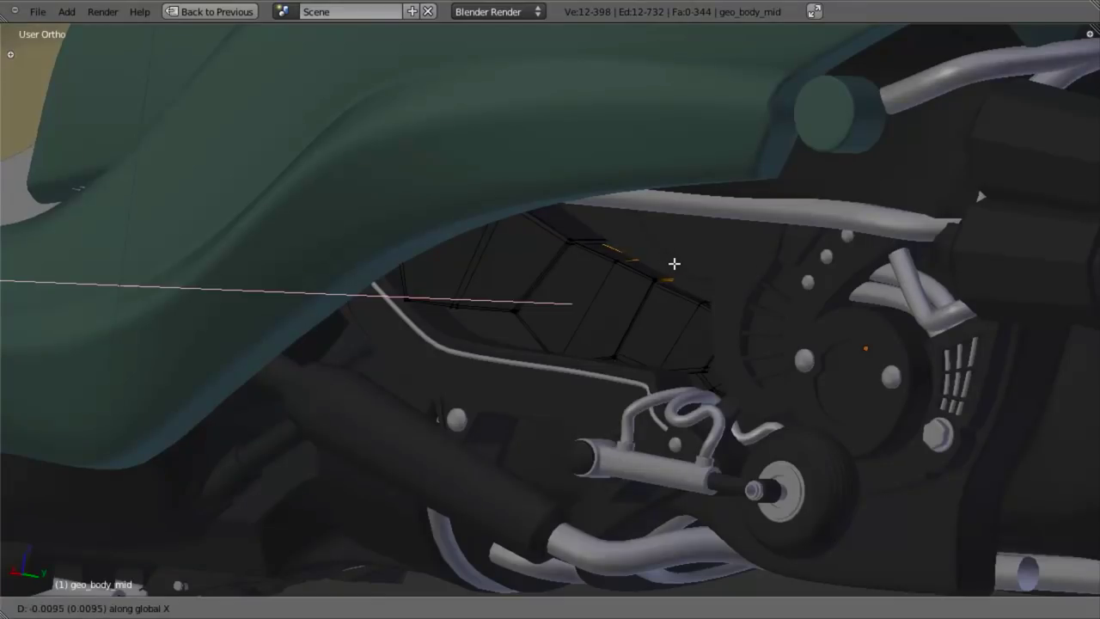
pyautogui.click(679, 264)
# Inspect the finished panels on the whole ship and against the reference image in side view
pyautogui.press('Tab')
pyautogui.scroll(-3, 476, 353)
pyautogui.moveTo(477, 353); pyautogui.dragTo(567, 377, button='middle')
pyautogui.press('KP_3')
pyautogui.scroll(-2, 630, 396)
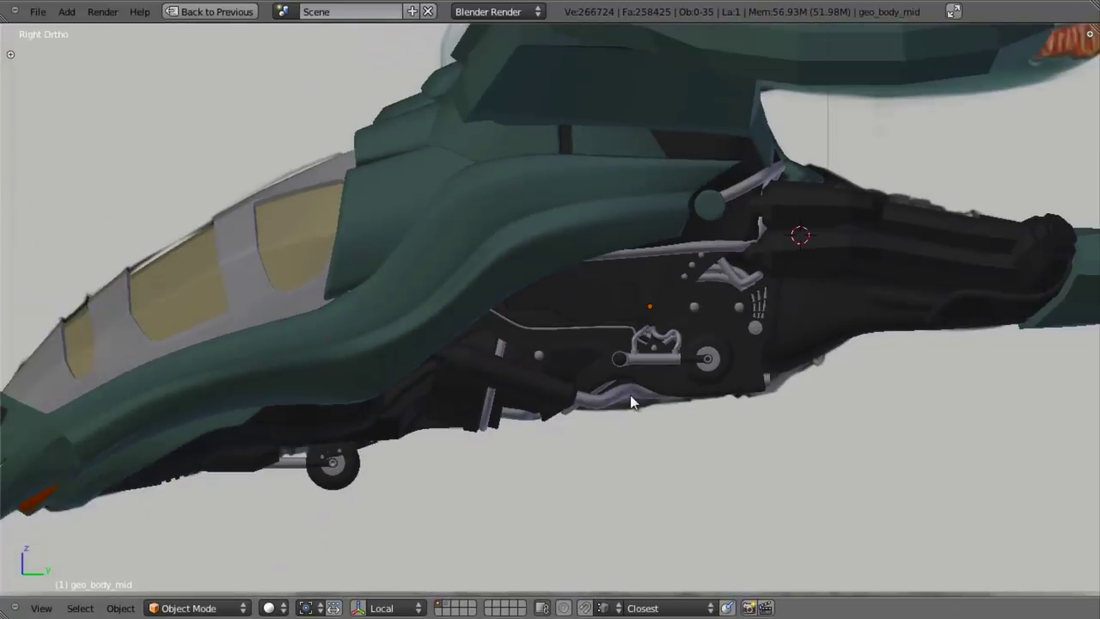
pyautogui.keyDown('shift'); pyautogui.moveTo(630, 397); pyautogui.dragTo(592, 383, button='middle'); pyautogui.keyUp('shift')
pyautogui.scroll(2, 593, 382)
pyautogui.press('z')
pyautogui.scroll(4, 589, 357)
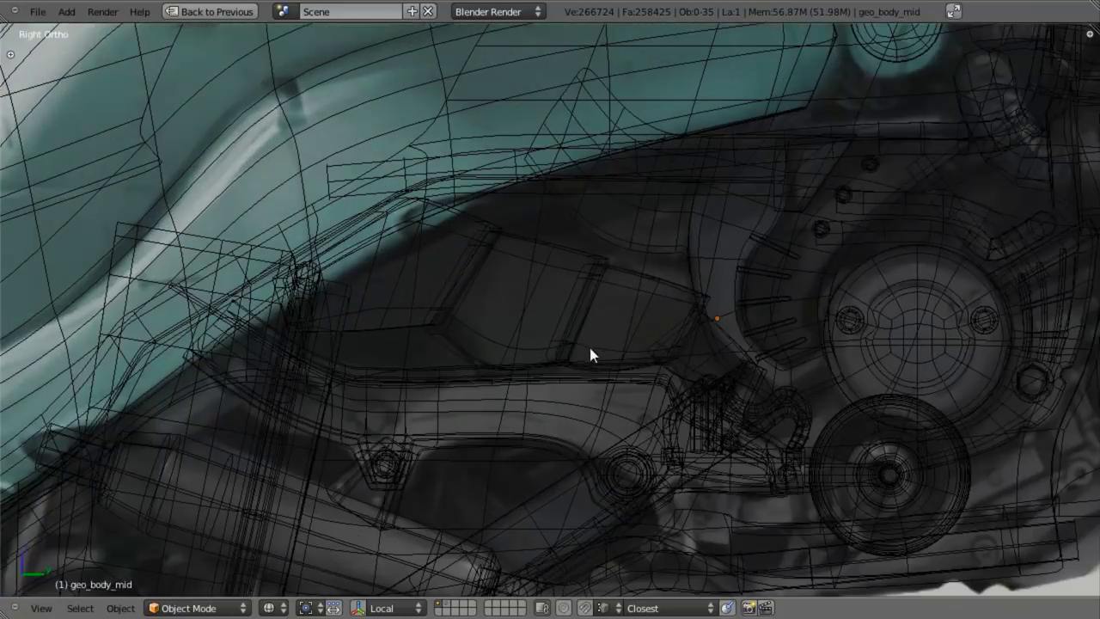
# Open geo_body_mid.016 in Edit Mode and select the edge loops along its front outline
pyautogui.rightClick(601, 249)
pyautogui.press('z')
pyautogui.press('Tab')
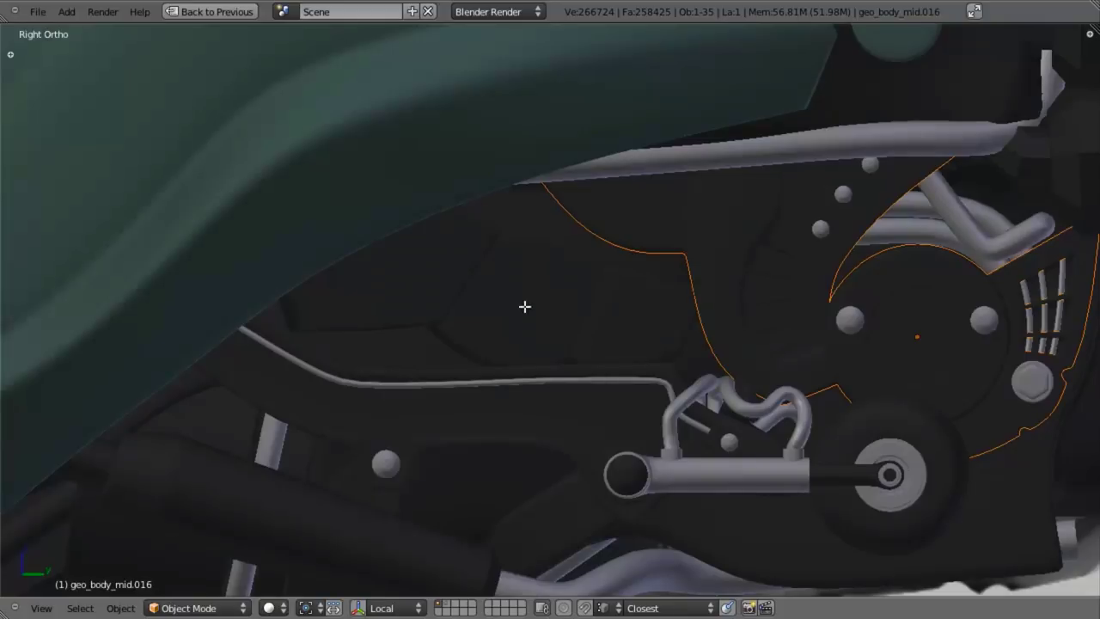
pyautogui.moveTo(523, 306); pyautogui.dragTo(585, 257, button='middle')
pyautogui.press('a')
pyautogui.scroll(4, 653, 263)
pyautogui.press('z')
pyautogui.press('a')
pyautogui.keyDown('alt'); pyautogui.rightClick(775, 233); pyautogui.keyUp('alt')
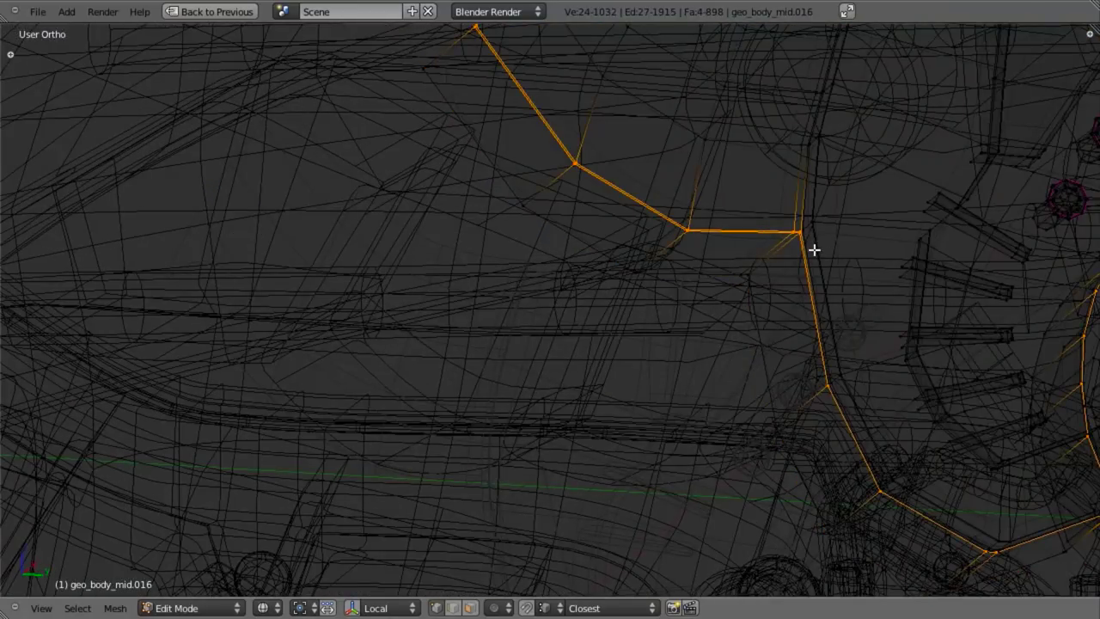
pyautogui.keyDown('alt'); pyautogui.keyDown('shift'); pyautogui.rightClick(750, 307); pyautogui.keyUp('shift'); pyautogui.keyUp('alt')
pyautogui.press('KP_3')
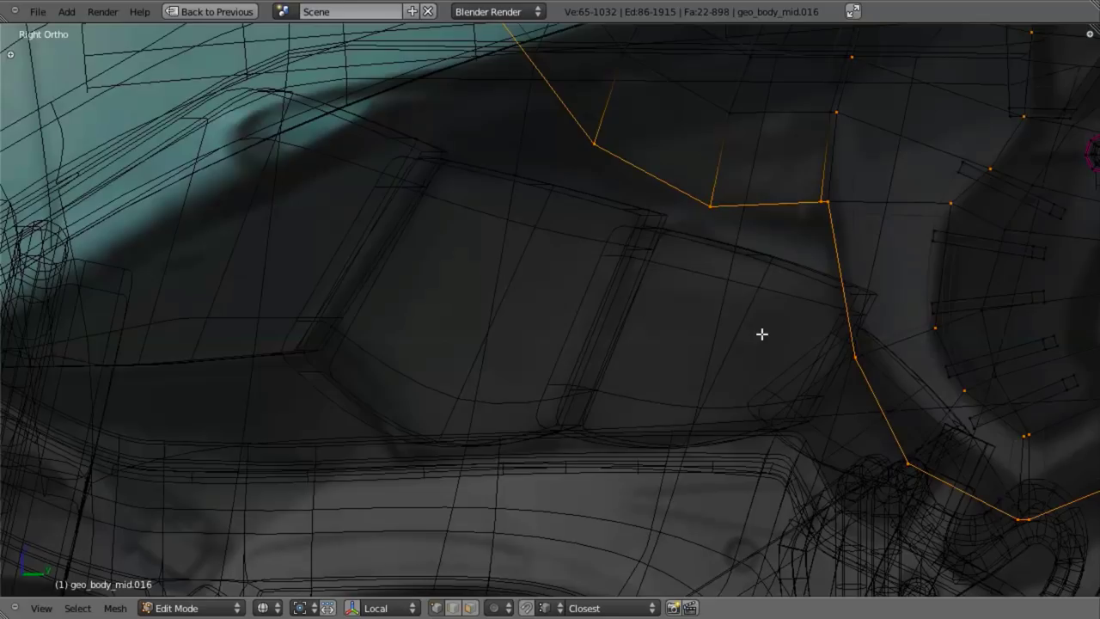
# Reduce the selection to the side faces along the stepped upper front section of the outline
pyautogui.scroll(-5, 761, 334)
pyautogui.keyDown('shift'); pyautogui.moveTo(738, 297); pyautogui.dragTo(677, 332, button='middle'); pyautogui.keyUp('shift')
pyautogui.press('b')
pyautogui.moveTo(776, 250); pyautogui.dragTo(876, 294, button='middle')
pyautogui.moveTo(624, 131); pyautogui.dragTo(896, 614, button='middle')
pyautogui.scroll(9, 616, 458)
pyautogui.scroll(-5, 710, 407)
pyautogui.scroll(4, 509, 337)
pyautogui.moveTo(511, 337); pyautogui.dragTo(834, 252, button='middle')
pyautogui.press('KP_3')
pyautogui.press('b')
pyautogui.scroll(-5, 859, 404)
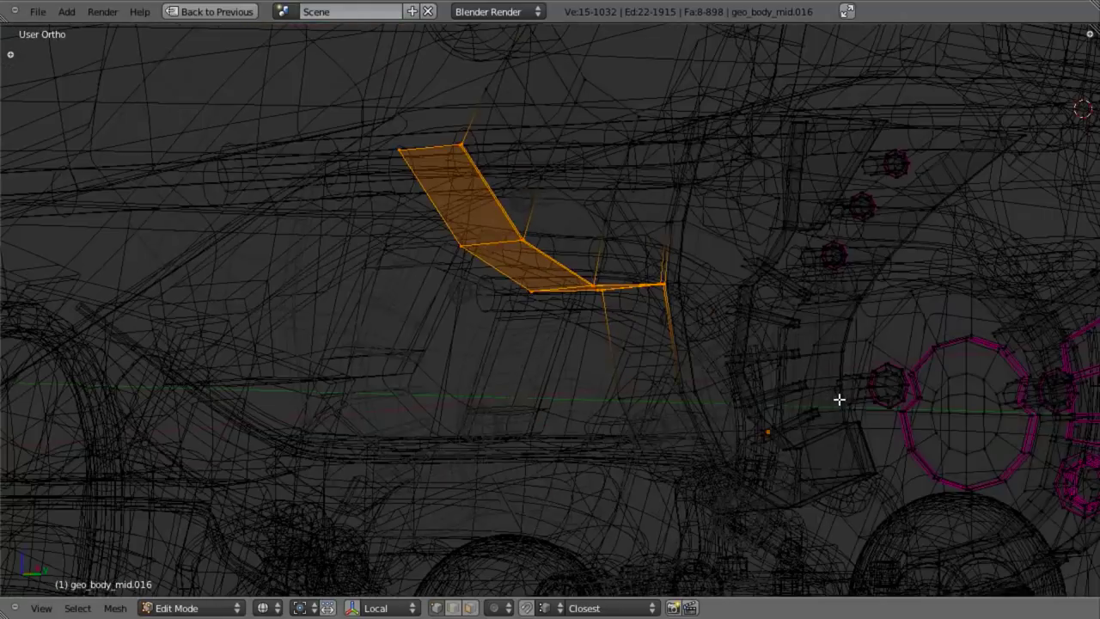
# Duplicate the selected side faces with a slight upward offset and shift the copy along the X axis
pyautogui.press('KP_3')
pyautogui.scroll(4, 700, 364)
pyautogui.hotkey('shift', 'd')
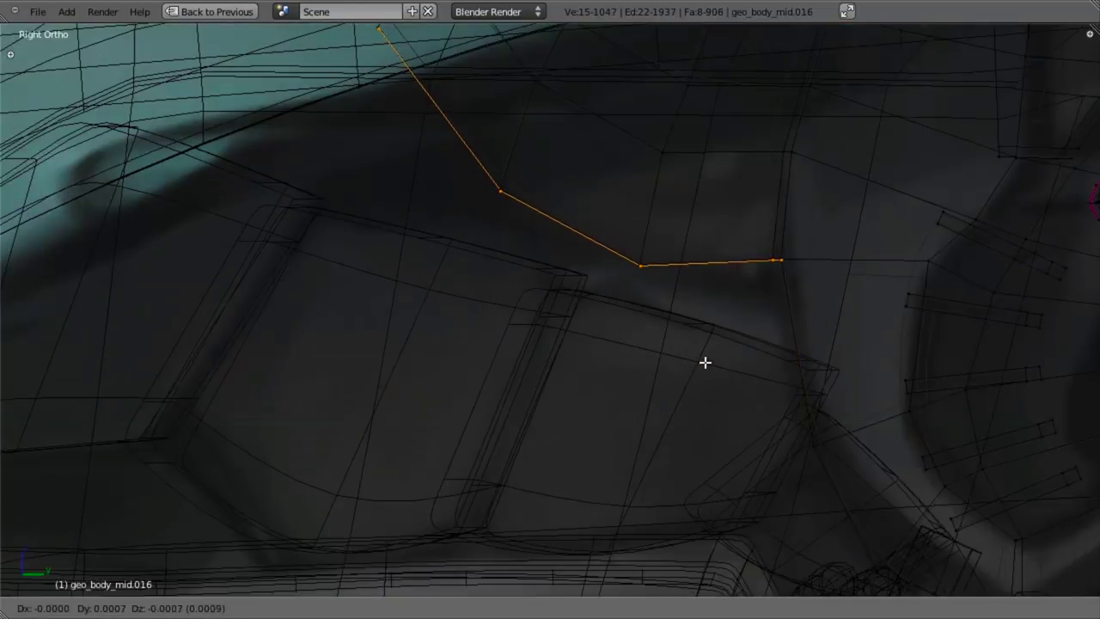
pyautogui.click(707, 350)
pyautogui.moveTo(599, 386); pyautogui.dragTo(803, 378, button='middle')
pyautogui.press('s')
pyautogui.press('x')
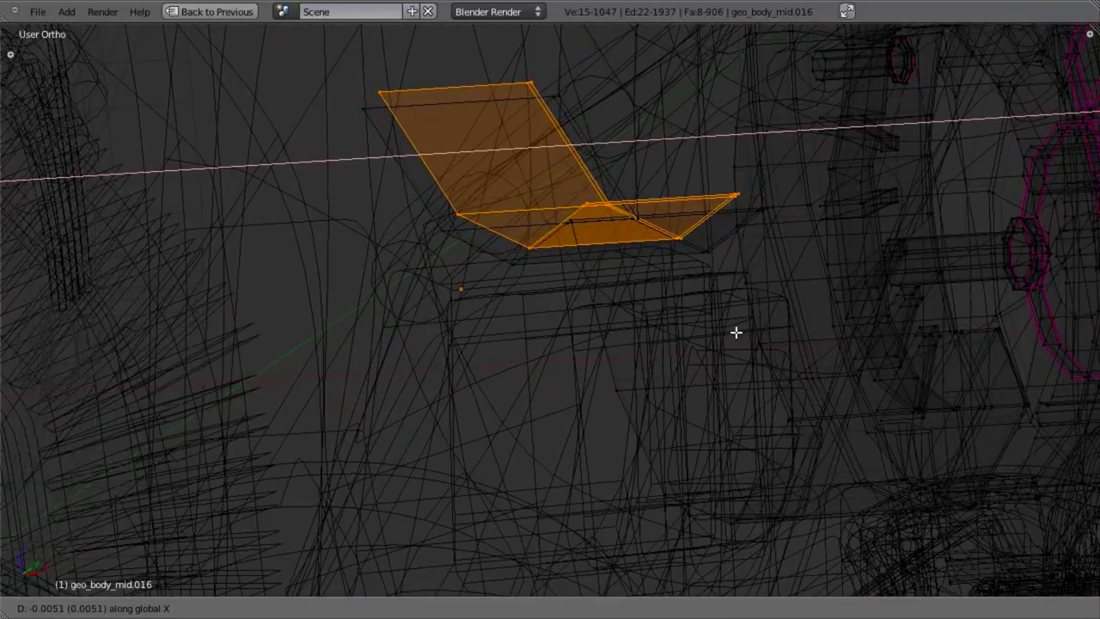
pyautogui.click(650, 317)
# Extrude the duplicated strip downward over the upper edges of the body panels and scale the new edge along Y
pyautogui.press('KP_3')
pyautogui.scroll(3, 800, 333)
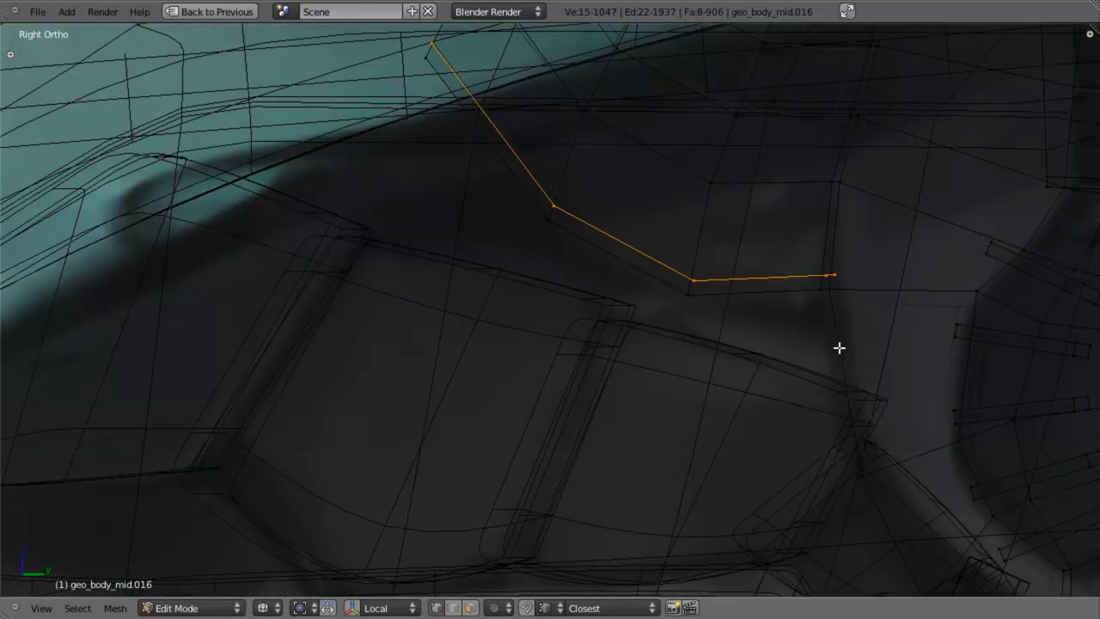
pyautogui.press('e')
pyautogui.click(851, 434)
pyautogui.press('s')
pyautogui.press('y')
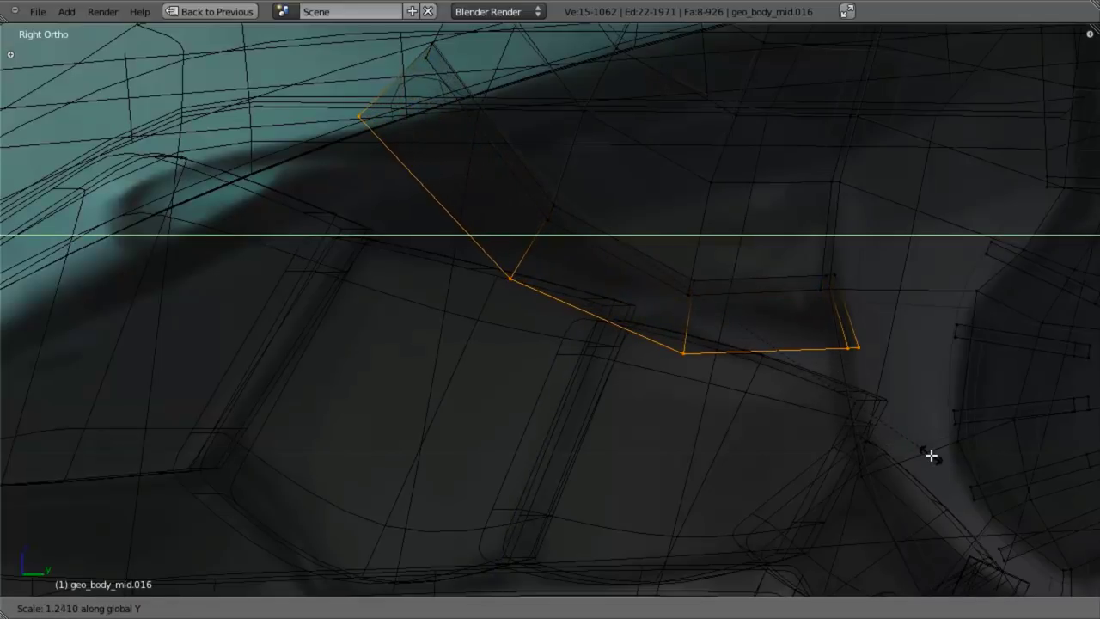
pyautogui.click(908, 442)
# Select the end faces at both ends of the extruded strip and delete those faces
pyautogui.moveTo(830, 250); pyautogui.dragTo(865, 342)
pyautogui.moveTo(836, 327); pyautogui.dragTo(799, 375, button='middle')
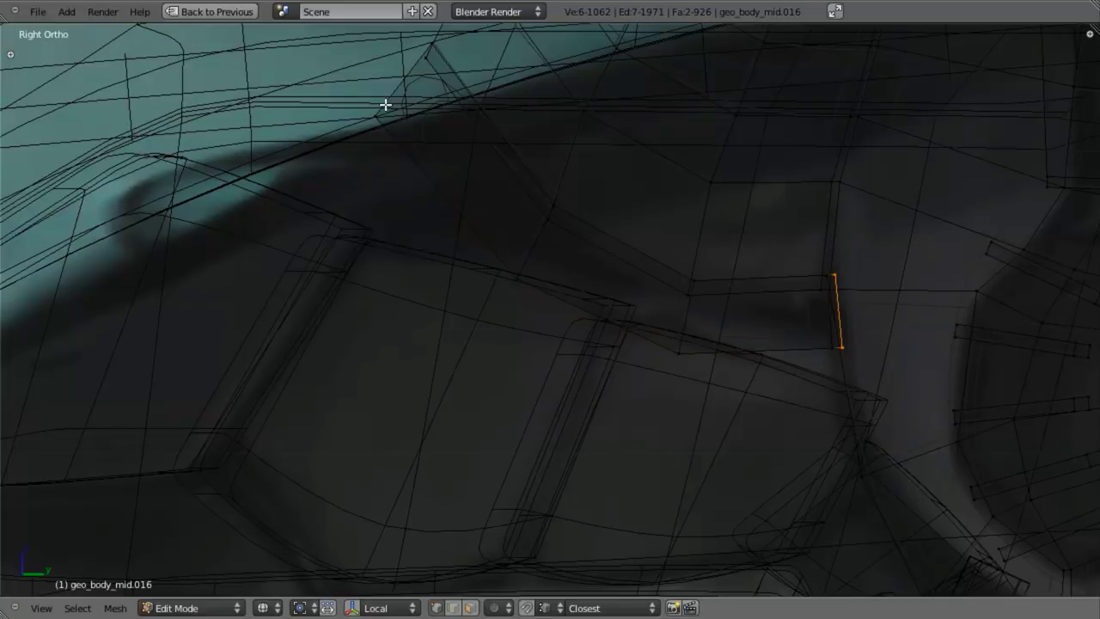
pyautogui.moveTo(327, 35); pyautogui.dragTo(351, 51)
pyautogui.moveTo(446, 151); pyautogui.dragTo(447, 154)
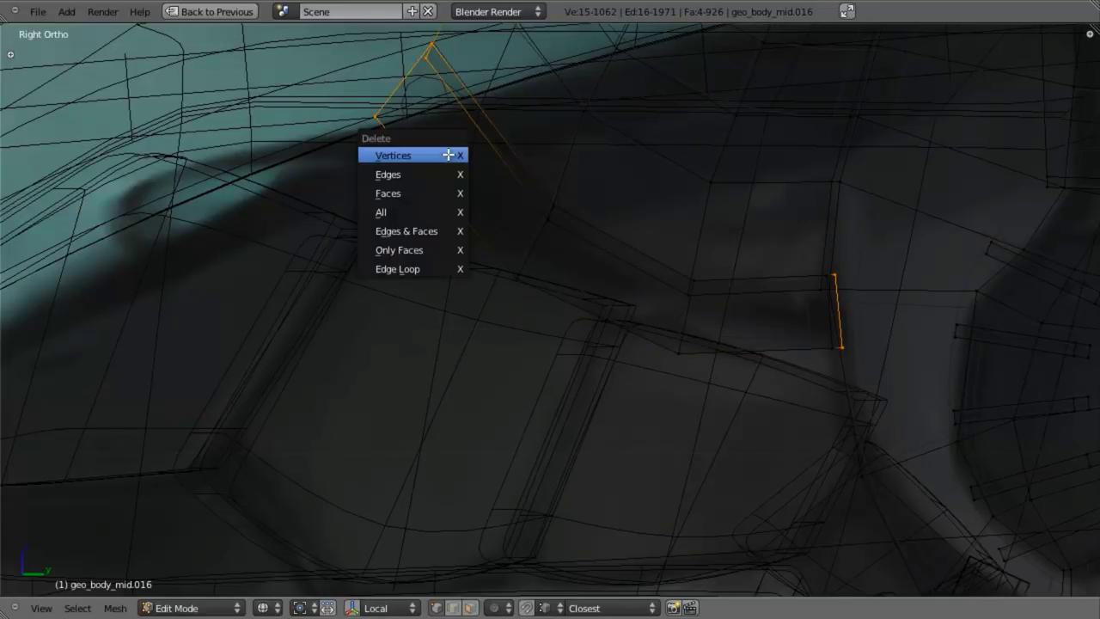
pyautogui.click(445, 193)
# Add a lengthwise loop cut through the extruded strip and slide it into place
pyautogui.hotkey('ctrl', 'r')
pyautogui.click(537, 232)
pyautogui.click(527, 264)
# Select the whole linked strip, return to solid shading, and move the strip along the X axis
pyautogui.moveTo(527, 265); pyautogui.dragTo(836, 340, button='middle')
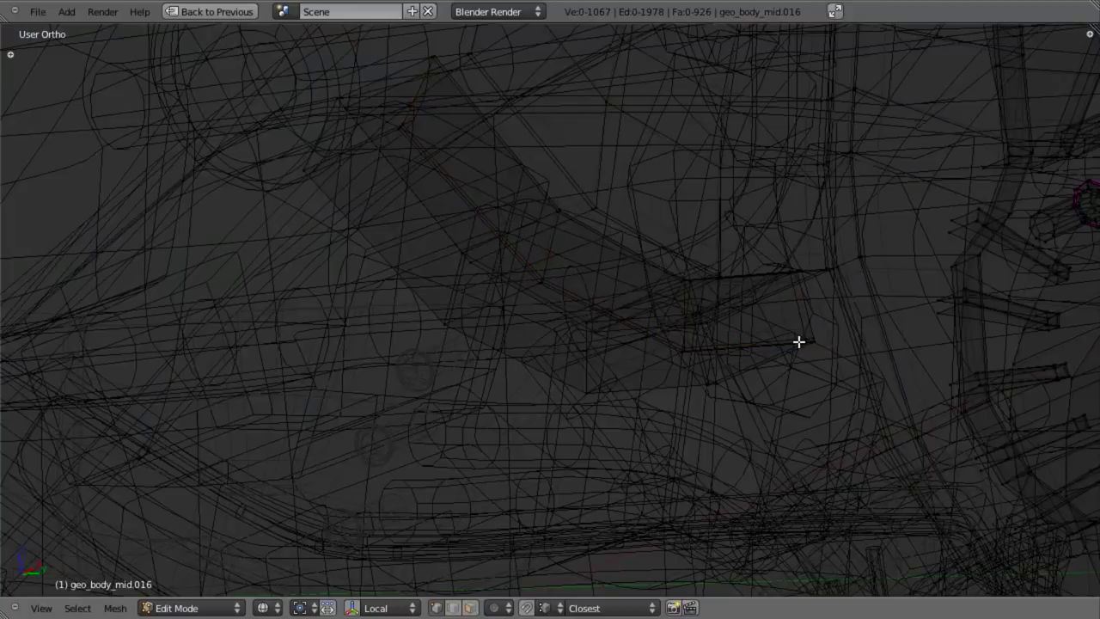
pyautogui.press('l')
pyautogui.press('z')
pyautogui.moveTo(716, 326); pyautogui.dragTo(666, 258, button='middle')
pyautogui.press('g')
pyautogui.press('x')
pyautogui.click(665, 246)
pyautogui.moveTo(597, 226); pyautogui.dragTo(601, 304, button='middle')
pyautogui.press('Tab')
pyautogui.press('Tab')
# Add two lengthwise loop cuts along the middle of the strip and shift the band between them along the X axis
pyautogui.moveTo(708, 259); pyautogui.dragTo(606, 368, button='middle')
pyautogui.press('a')
pyautogui.hotkey('ctrl', 'r')
pyautogui.click(565, 331)
pyautogui.rightClick(565, 331)
pyautogui.moveTo(564, 331); pyautogui.dragTo(847, 417, button='middle')
pyautogui.press('g')
pyautogui.press('x')
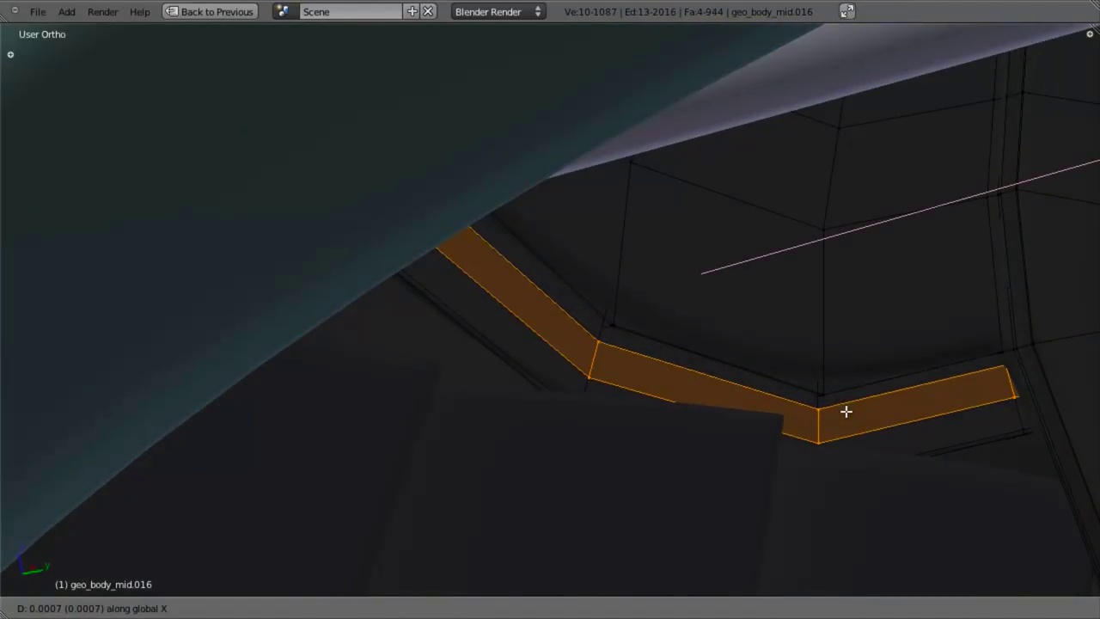
# Extrude the groove's selected face strip about 0.0007 along global X, and extrude it a second time
pyautogui.click(832, 412)
pyautogui.press('e')
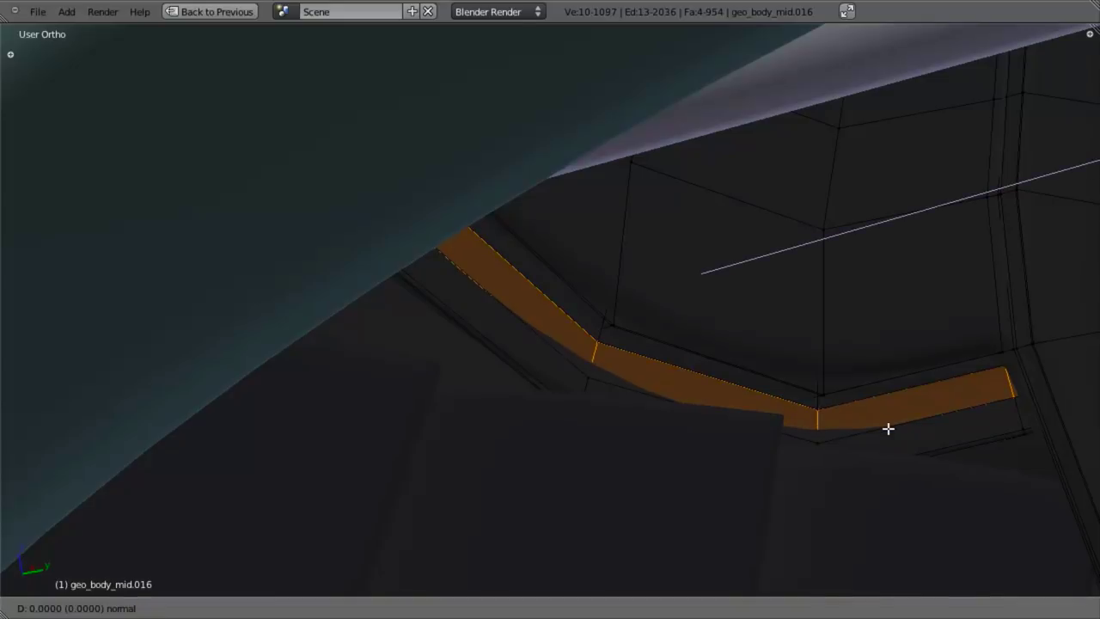
pyautogui.click(869, 432)
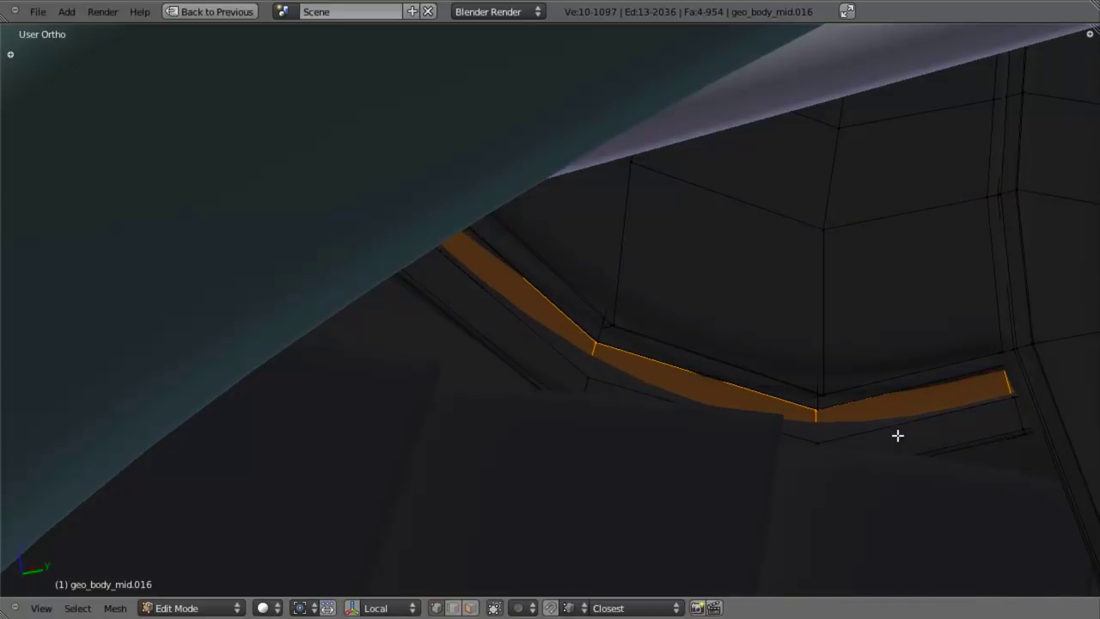
# Show the mesh as wireframe and switch to edge selection mode
pyautogui.scroll(5, 897, 436)
pyautogui.press('z')
pyautogui.hotkey('ctrl', 'Tab')
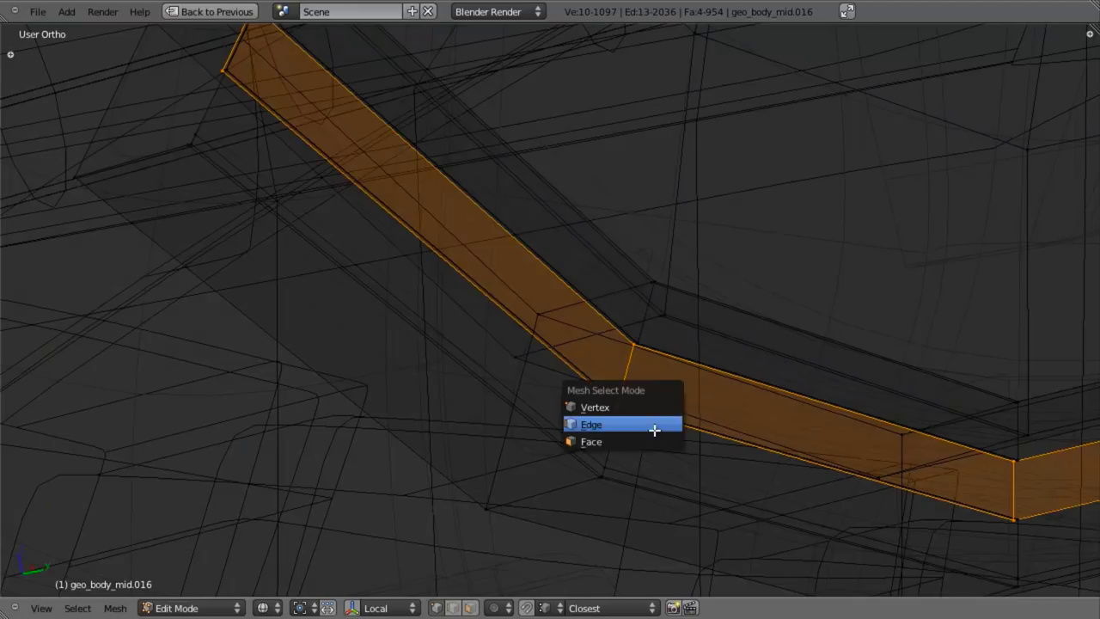
pyautogui.click(654, 424)
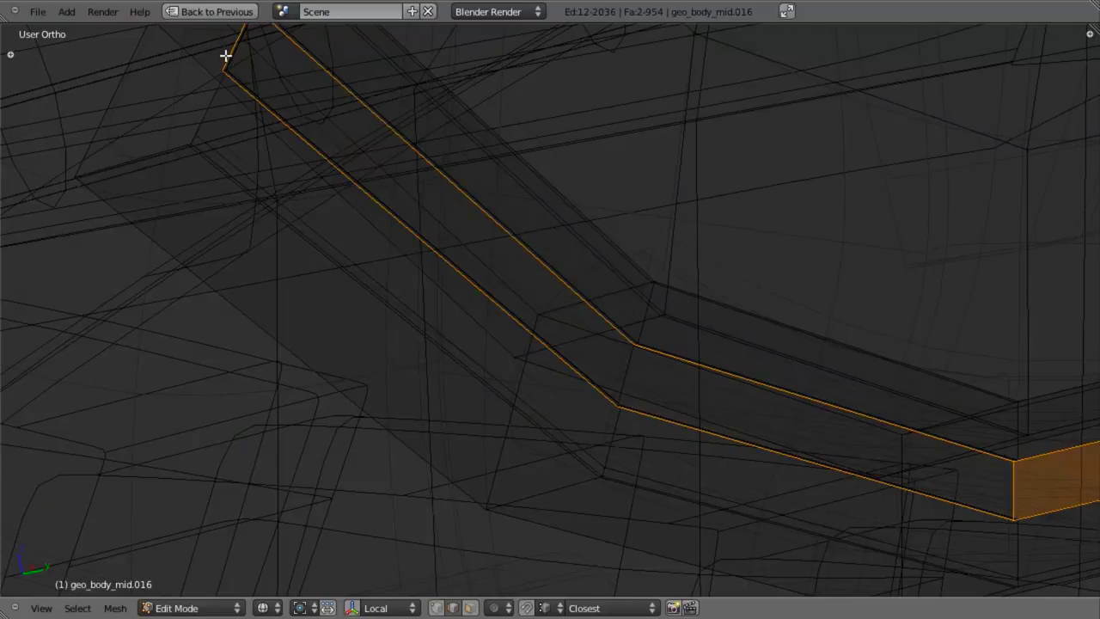
pyautogui.moveTo(223, 47); pyautogui.dragTo(257, 71)
pyautogui.keyDown('shift'); pyautogui.moveTo(464, 188); pyautogui.dragTo(555, 437, button='middle'); pyautogui.keyUp('shift')
pyautogui.press('b')
pyautogui.moveTo(314, 256); pyautogui.dragTo(341, 279)
pyautogui.keyDown('shift'); pyautogui.rightClick(329, 272); pyautogui.keyUp('shift')
pyautogui.scroll(4, 413, 327)
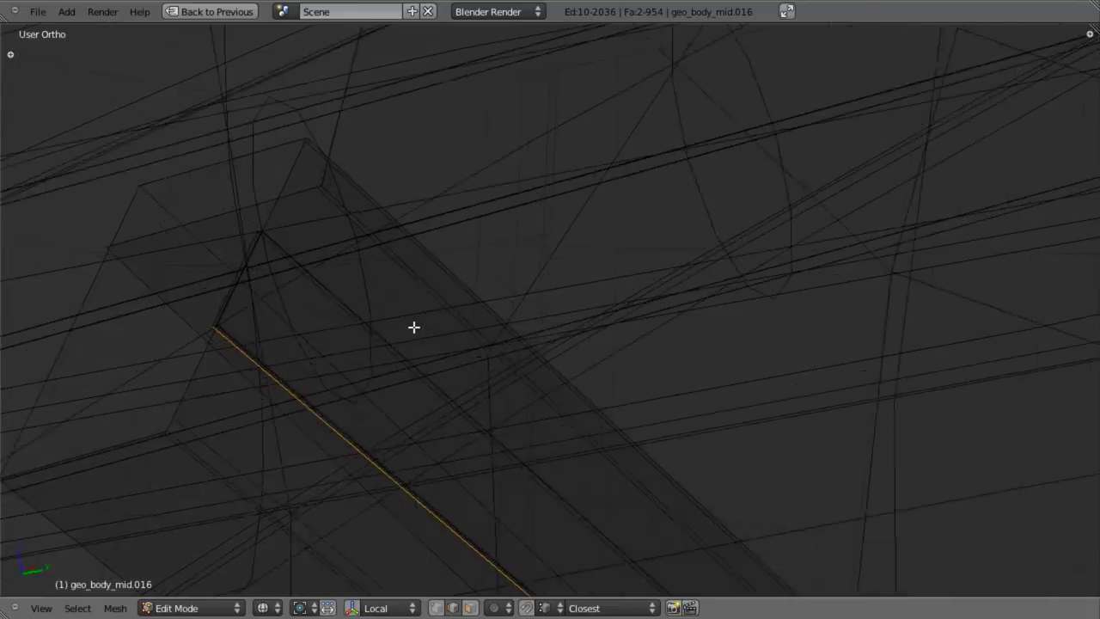
pyautogui.press('z')
pyautogui.press('a')
pyautogui.moveTo(681, 534)
pyautogui.keyDown('shift'); pyautogui.mouseDown(button='middle')
pyautogui.moveTo(714, 311)
pyautogui.moveTo(680, 366)
pyautogui.moveTo(611, 401)
pyautogui.mouseUp(button='middle'); pyautogui.keyUp('shift')
pyautogui.press('z')
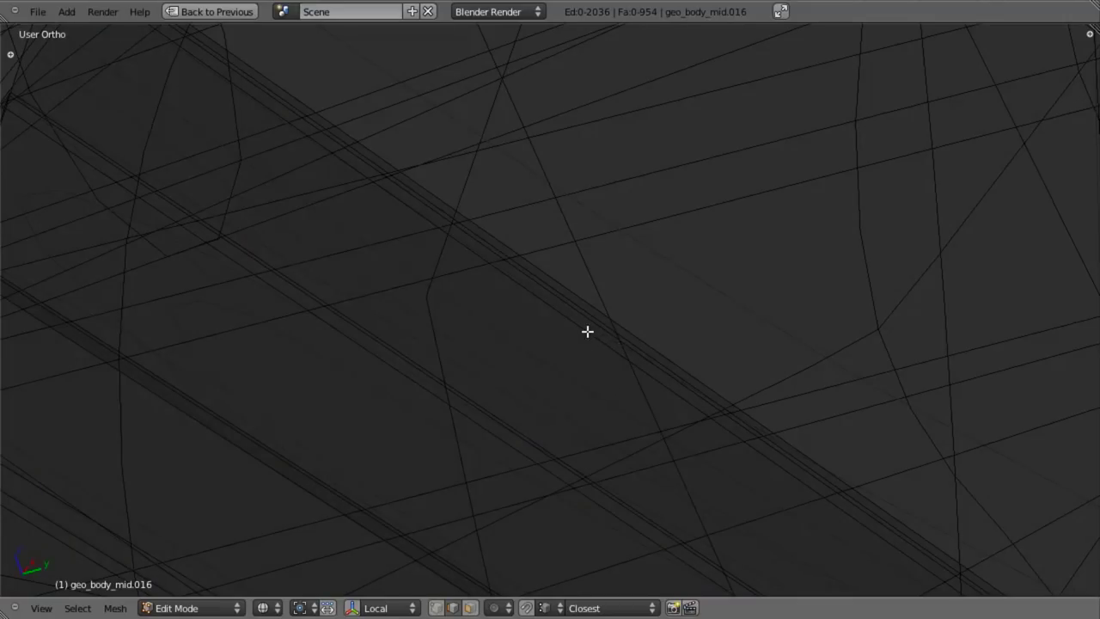
# Crease the groove strip's two long edge runs by 0.8 and check the smoothed result in Object Mode
pyautogui.scroll(-4, 590, 334)
pyautogui.press('z')
pyautogui.scroll(3, 589, 365)
pyautogui.press('z')
pyautogui.press('z')
pyautogui.press('z')
pyautogui.keyDown('alt'); pyautogui.keyDown('shift'); pyautogui.click(316, 458); pyautogui.keyUp('shift'); pyautogui.keyUp('alt')
pyautogui.moveTo(335, 457)
pyautogui.mouseDown(button='middle')
pyautogui.moveTo(628, 483)
pyautogui.moveTo(651, 425)
pyautogui.moveTo(731, 433)
pyautogui.moveTo(691, 430)
pyautogui.mouseUp(button='middle')
pyautogui.press('z')
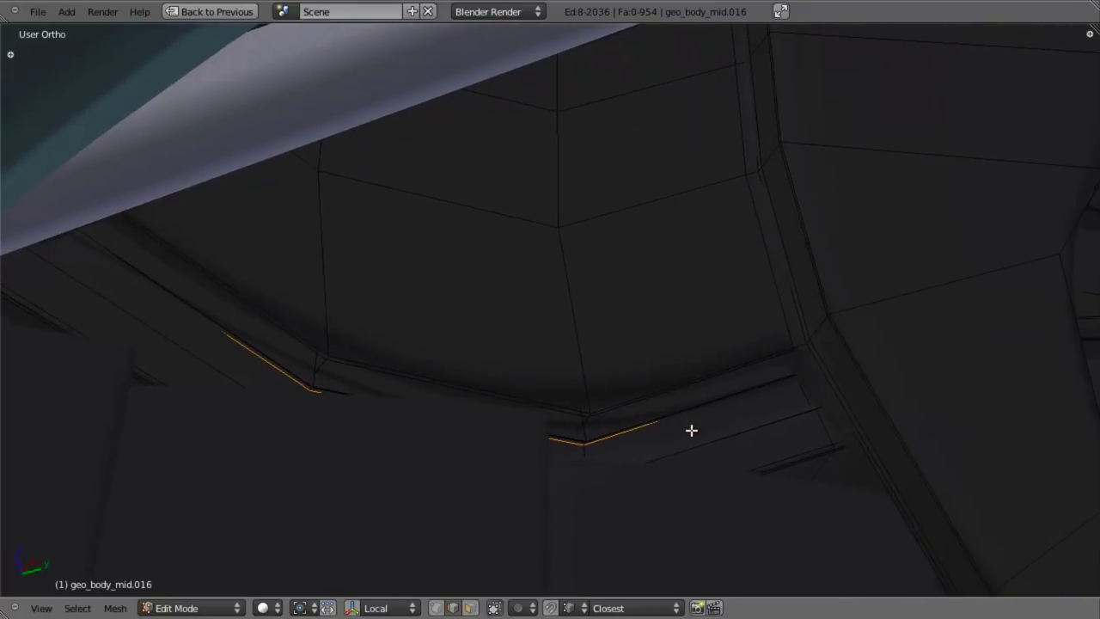
pyautogui.hotkey('shift', 'e')
pyautogui.write('.8')
pyautogui.press('Return')
pyautogui.press('Tab')
pyautogui.scroll(-4, 426, 373)
pyautogui.moveTo(425, 373); pyautogui.dragTo(533, 363, button='middle')
pyautogui.scroll(-2, 336, 375)
pyautogui.press('Tab')
# Try to cut two edge loops through the body faces above the creased groove, and undo the cut
pyautogui.press('KP_3')
pyautogui.scroll(4, 529, 352)
pyautogui.hotkey('ctrl', 'r')
pyautogui.scroll(1, 694, 403)
pyautogui.click(694, 403)
pyautogui.rightClick(694, 403)
pyautogui.scroll(2, 638, 363)
pyautogui.moveTo(638, 364); pyautogui.dragTo(763, 389, button='middle')
pyautogui.hotkey('ctrl', 'Tab')
pyautogui.click(773, 404)
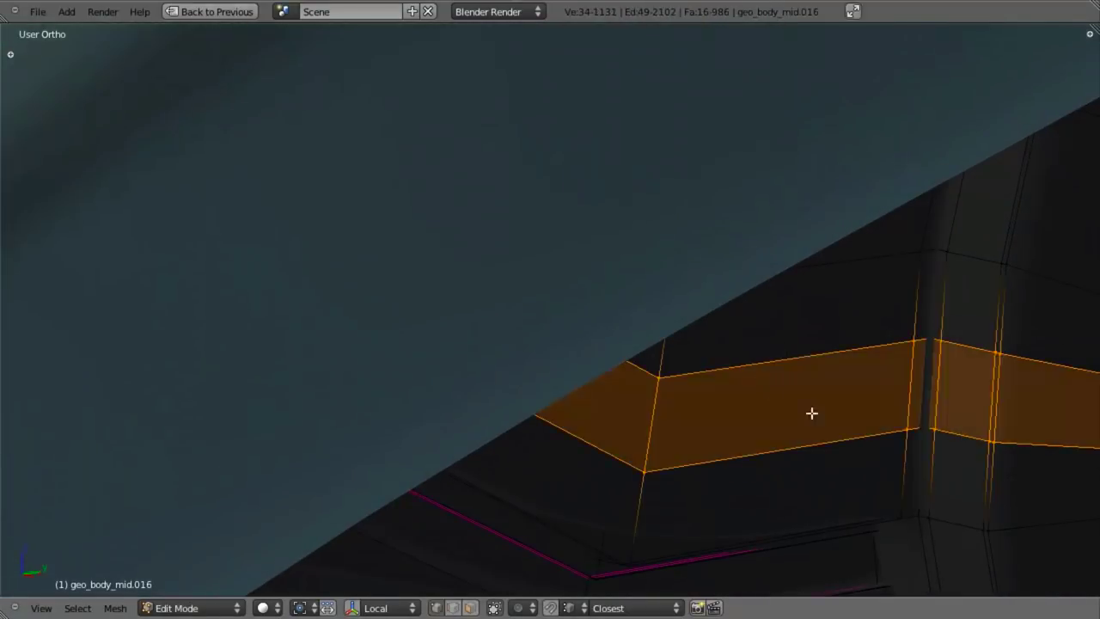
pyautogui.scroll(-4, 825, 436)
pyautogui.keyDown('shift'); pyautogui.moveTo(823, 442); pyautogui.dragTo(579, 378, button='middle'); pyautogui.keyUp('shift')
pyautogui.hotkey('ctrl', 'z')
pyautogui.hotkey('ctrl', 'z')
pyautogui.scroll(5, 655, 375)
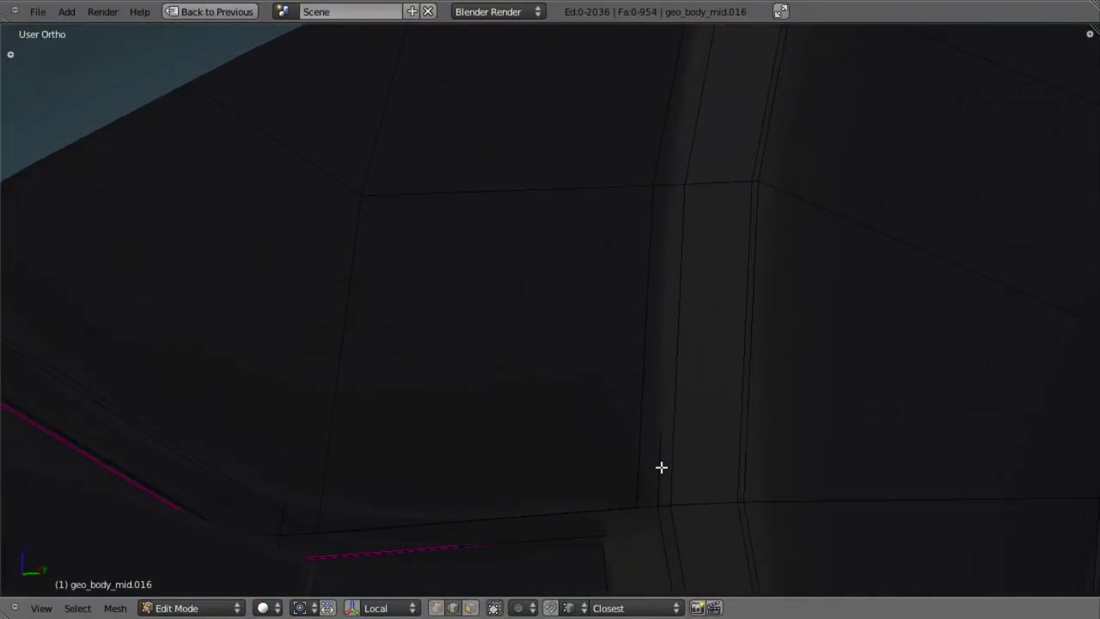
# Try to rip the vertical edge run between the recessed panel and the raised frame strip, and undo it
pyautogui.scroll(-4, 653, 430)
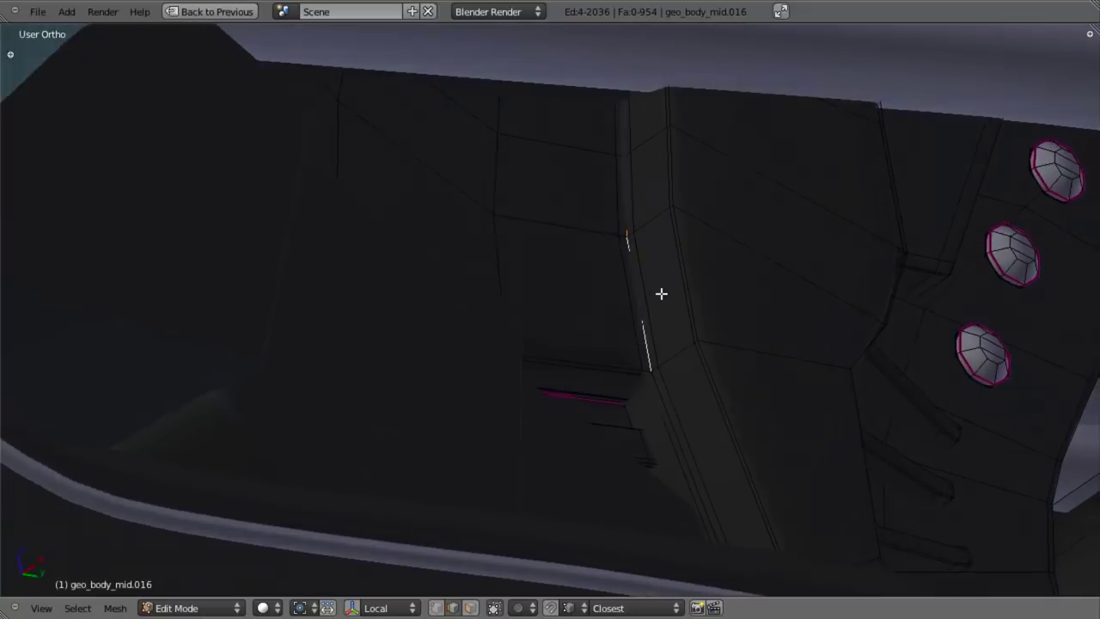
pyautogui.press('z')
pyautogui.keyDown('alt'); pyautogui.keyDown('shift'); pyautogui.rightClick(635, 387); pyautogui.keyUp('shift'); pyautogui.keyUp('alt')
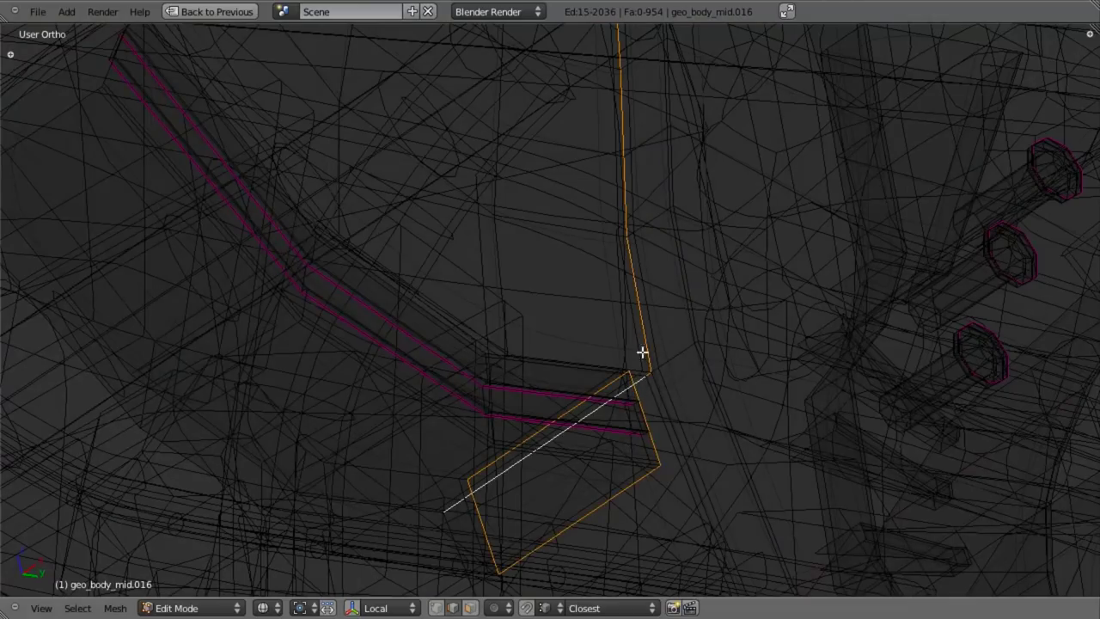
pyautogui.press('a')
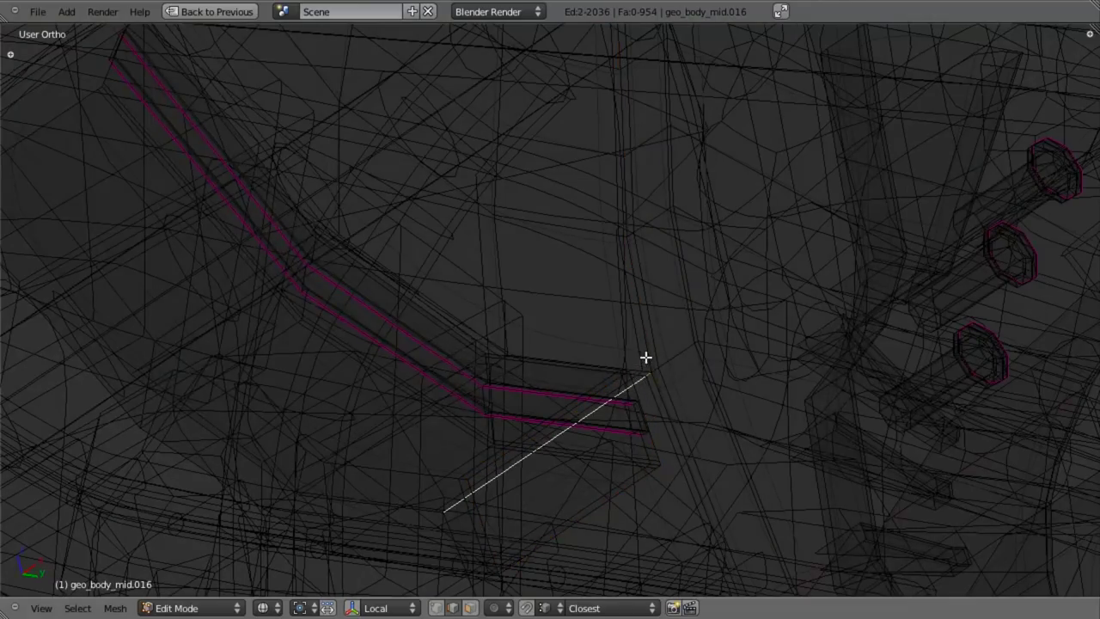
pyautogui.keyDown('shift'); pyautogui.moveTo(659, 297); pyautogui.dragTo(666, 463, button='middle'); pyautogui.keyUp('shift')
pyautogui.press('z')
pyautogui.moveTo(665, 373); pyautogui.dragTo(647, 393, button='middle')
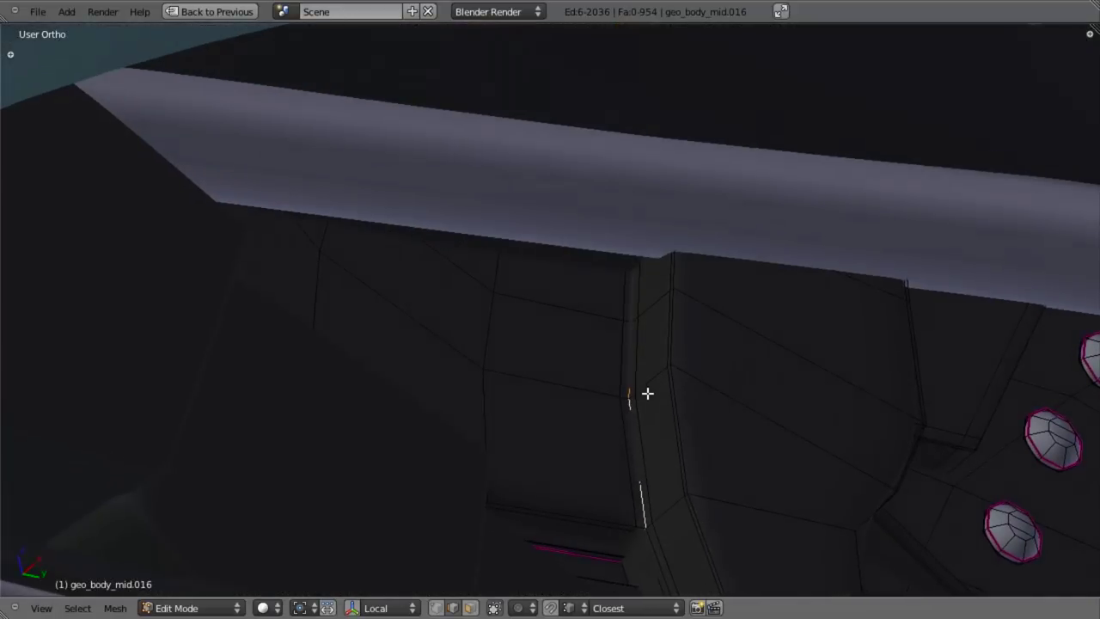
pyautogui.press('v')
pyautogui.click(655, 391)
pyautogui.press('z')
pyautogui.keyDown('shift'); pyautogui.moveTo(658, 449); pyautogui.dragTo(651, 350, button='middle'); pyautogui.keyUp('shift')
pyautogui.scroll(5, 658, 361)
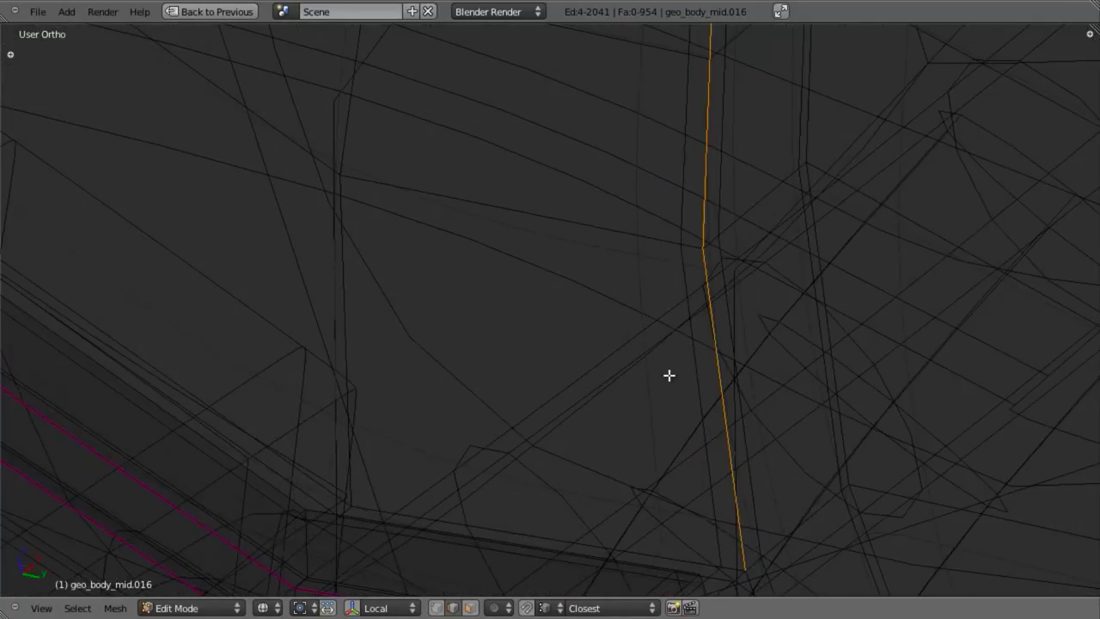
pyautogui.keyDown('shift'); pyautogui.moveTo(710, 464); pyautogui.dragTo(704, 303, button='middle'); pyautogui.keyUp('shift')
pyautogui.press('z')
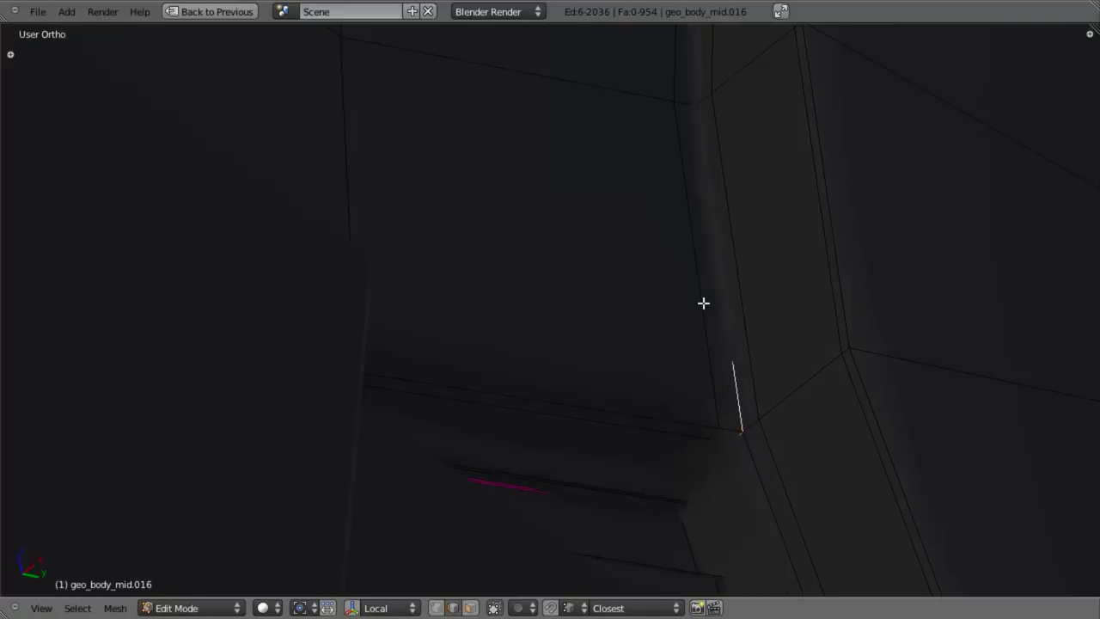
# Switch to face selection mode and select the narrow face loop bordering the recessed panel beside the frame strip
pyautogui.hotkey('ctrl', 'Tab')
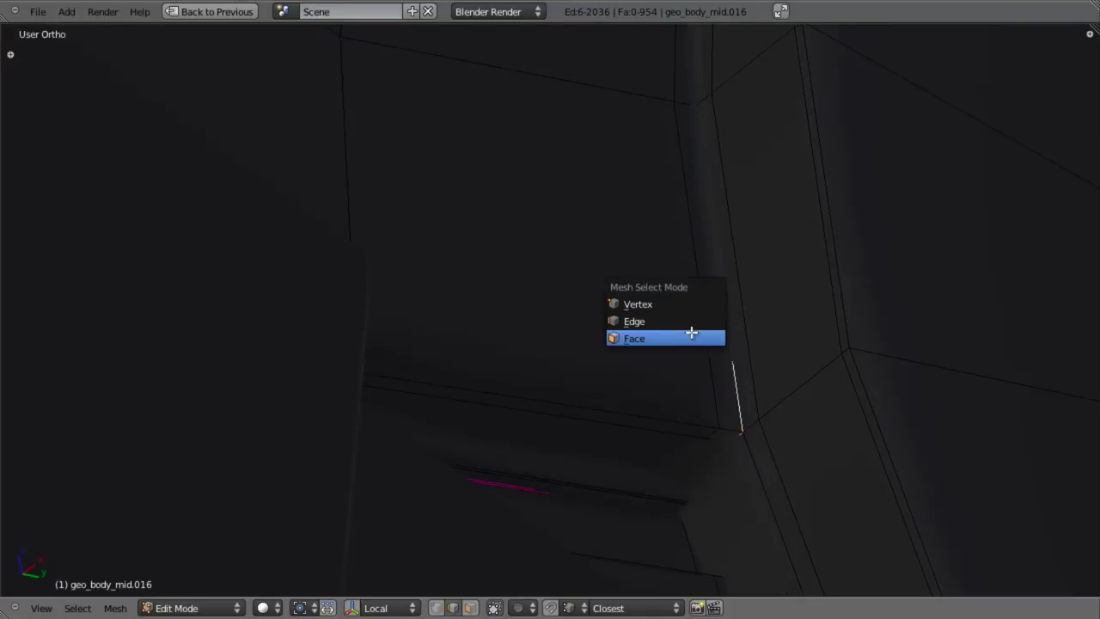
pyautogui.click(692, 336)
pyautogui.keyDown('alt'); pyautogui.rightClick(726, 429); pyautogui.keyUp('alt')
pyautogui.scroll(-3, 719, 424)
pyautogui.press('z')
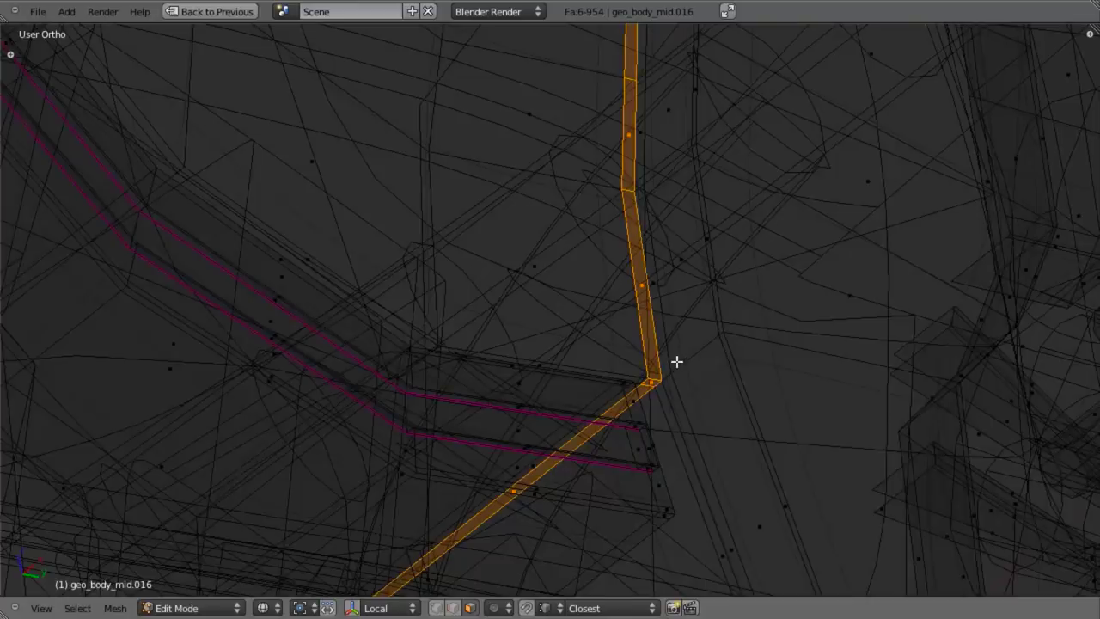
pyautogui.moveTo(675, 361); pyautogui.dragTo(646, 373, button='middle')
pyautogui.scroll(-5, 643, 368)
pyautogui.scroll(5, 618, 322)
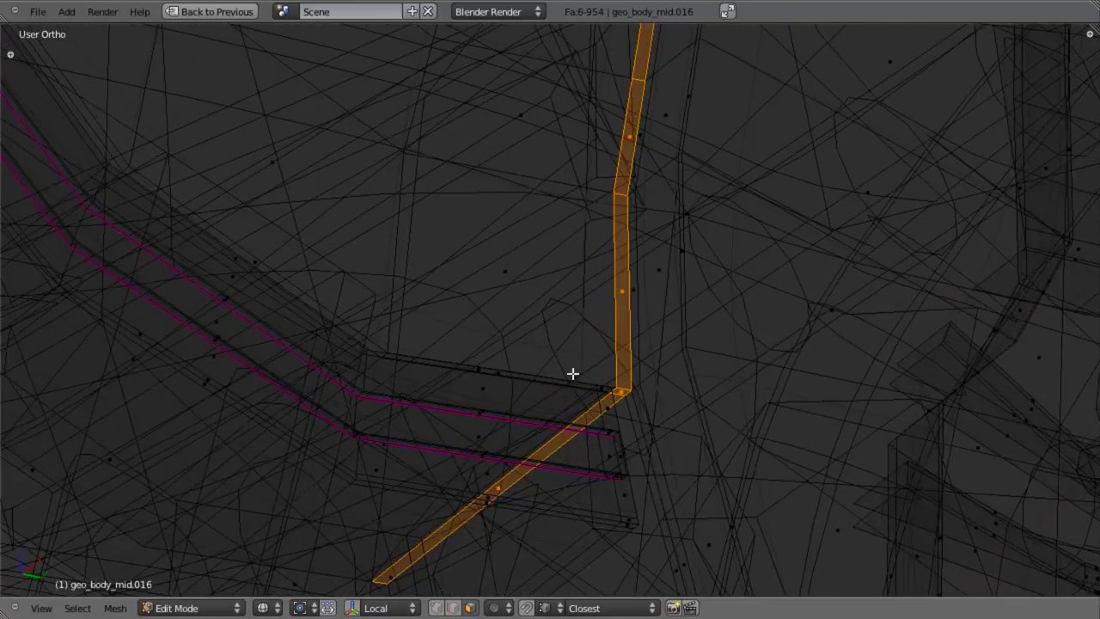
# Add the recessed panel's remaining faces to the selection and split them off from the surrounding body mesh
pyautogui.press('z')
pyautogui.keyDown('shift'); pyautogui.click(515, 180); pyautogui.keyUp('shift')
pyautogui.keyDown('alt'); pyautogui.keyDown('shift'); pyautogui.click(354, 122); pyautogui.keyUp('shift'); pyautogui.keyUp('alt')
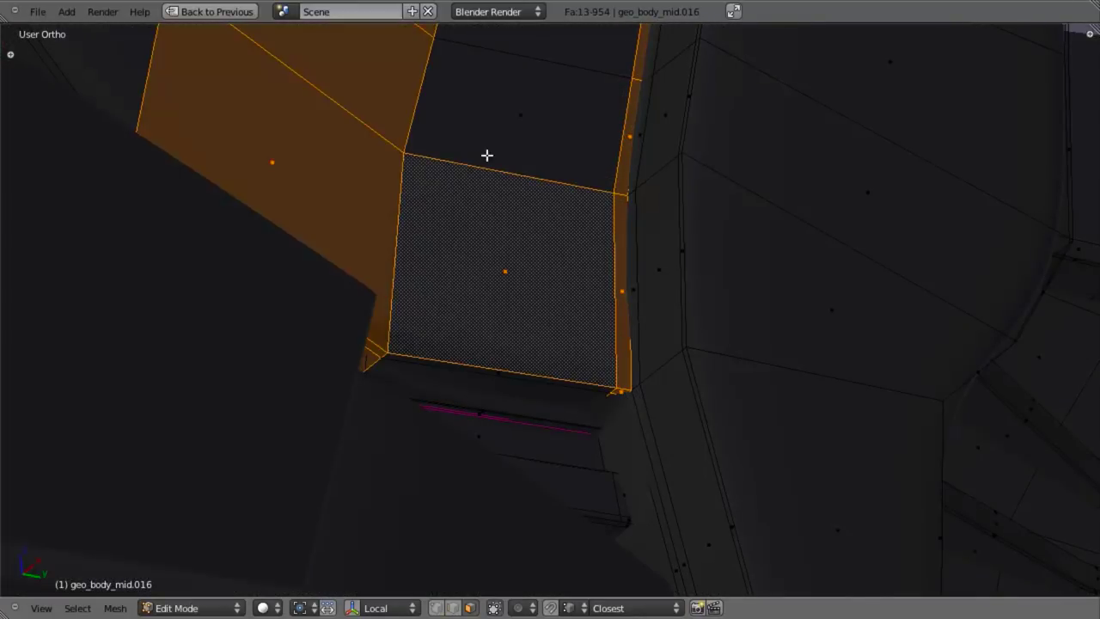
pyautogui.keyDown('alt'); pyautogui.keyDown('shift'); pyautogui.click(478, 164); pyautogui.keyUp('shift'); pyautogui.keyUp('alt')
pyautogui.moveTo(388, 177); pyautogui.dragTo(529, 311, button='middle')
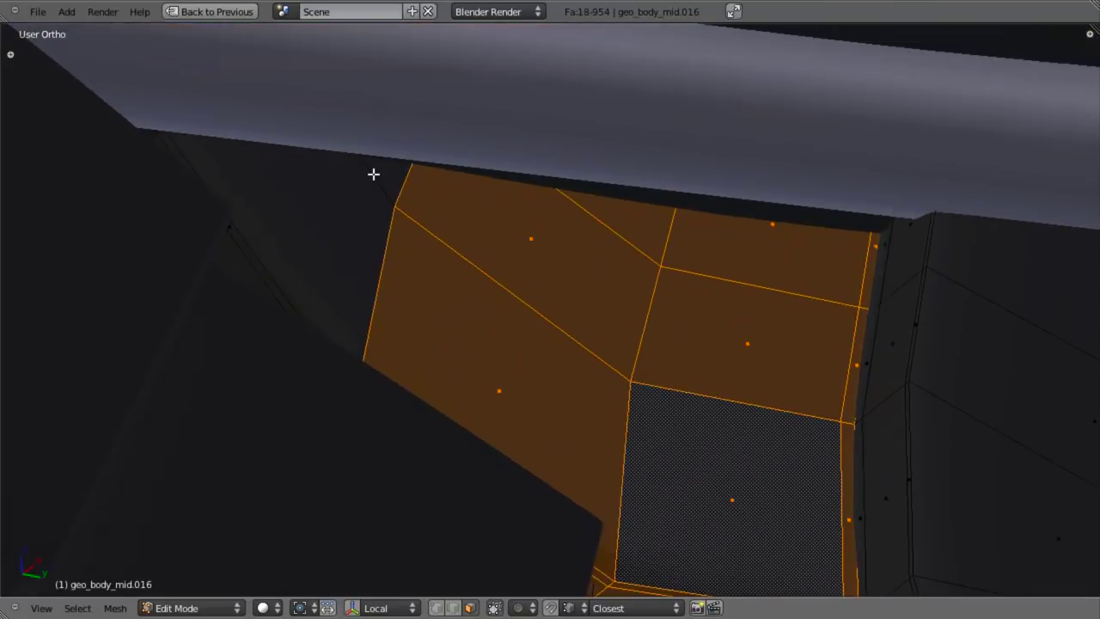
pyautogui.keyDown('alt'); pyautogui.keyDown('shift'); pyautogui.click(374, 174); pyautogui.keyUp('shift'); pyautogui.keyUp('alt')
pyautogui.press('z')
pyautogui.scroll(-4, 464, 256)
pyautogui.moveTo(491, 280); pyautogui.dragTo(475, 287, button='middle')
pyautogui.press('z')
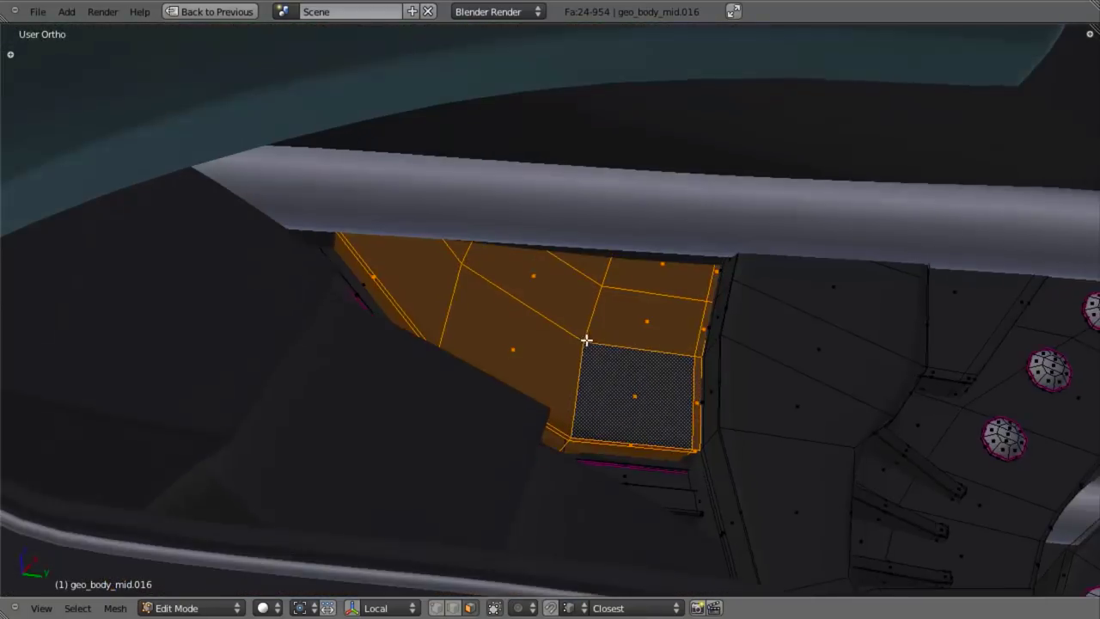
pyautogui.scroll(3, 584, 340)
pyautogui.rightClick(619, 362)
pyautogui.keyDown('shift'); pyautogui.moveTo(829, 541); pyautogui.dragTo(689, 406, button='middle'); pyautogui.keyUp('shift')
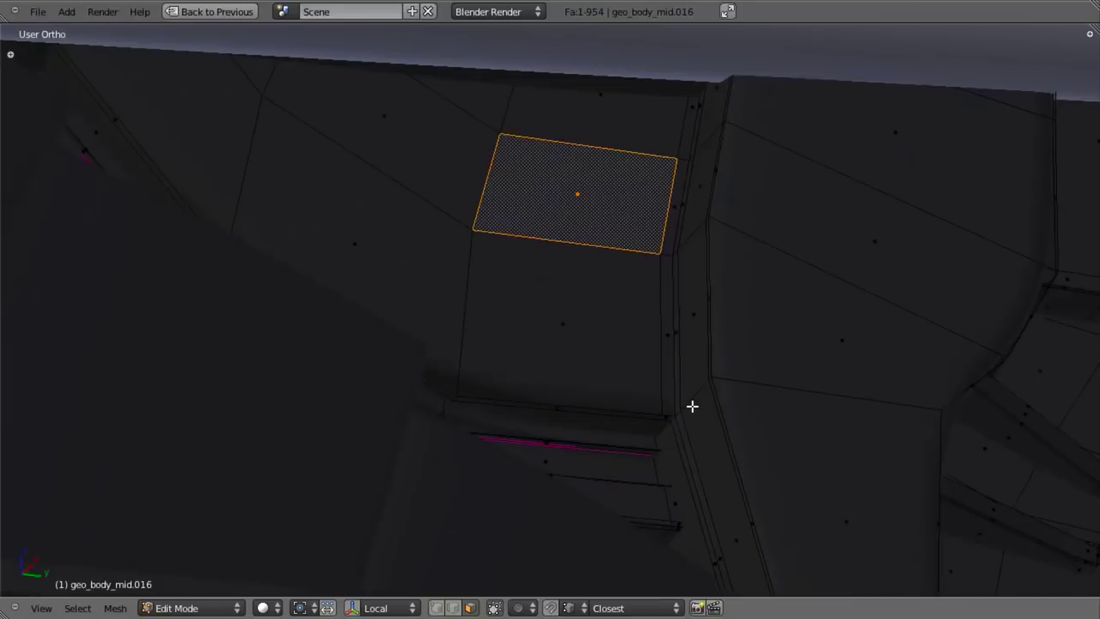
# Switch to vertex selection mode and select the split seam running along the recessed panel's frame-side border
pyautogui.hotkey('ctrl', 'Tab')
pyautogui.click(675, 303)
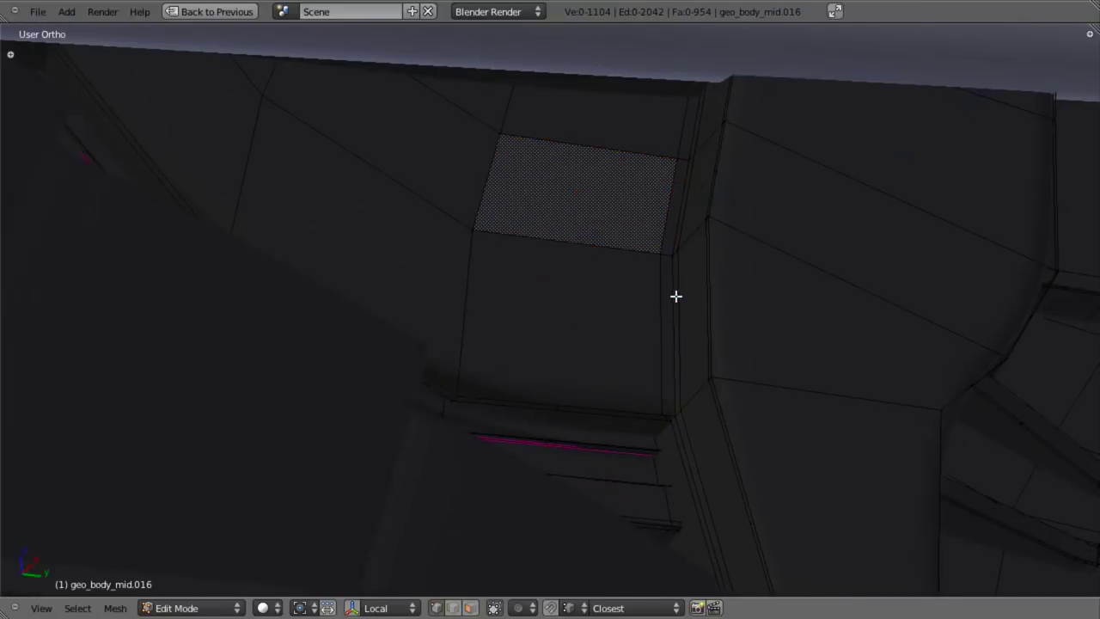
pyautogui.scroll(4, 599, 307)
pyautogui.press('z')
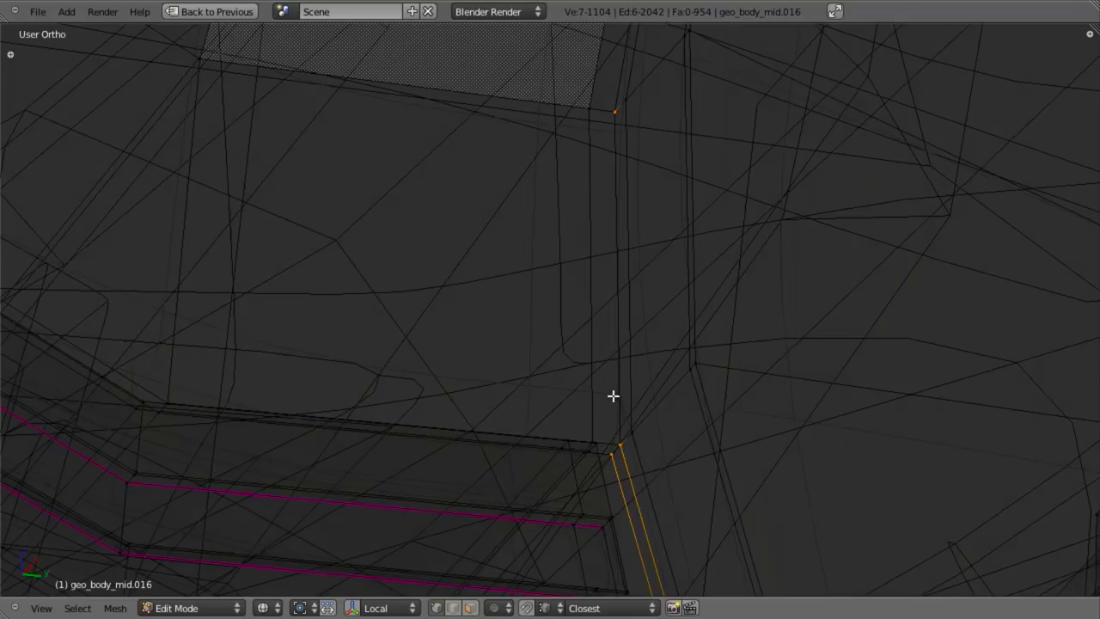
pyautogui.moveTo(613, 398)
pyautogui.mouseDown(button='middle')
pyautogui.moveTo(584, 317)
pyautogui.moveTo(572, 176)
pyautogui.moveTo(638, 280)
pyautogui.moveTo(658, 450)
pyautogui.moveTo(627, 465)
pyautogui.mouseUp(button='middle')
pyautogui.press('z')
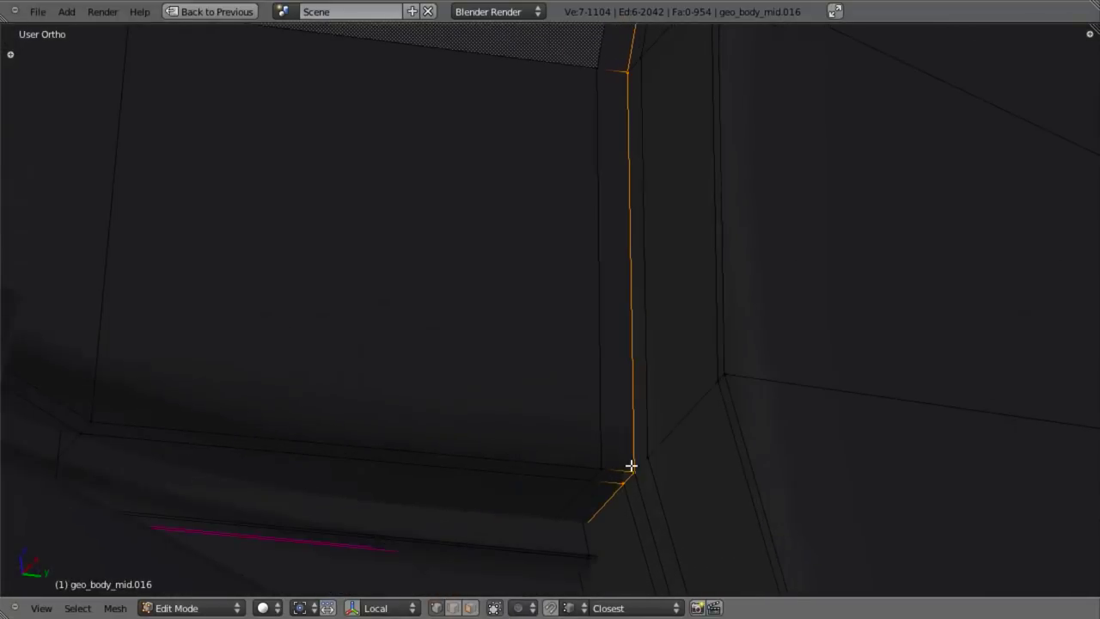
pyautogui.moveTo(775, 470)
pyautogui.mouseDown(button='middle')
pyautogui.moveTo(638, 304)
pyautogui.moveTo(631, 314)
pyautogui.mouseUp(button='middle')
pyautogui.moveTo(682, 424)
pyautogui.mouseDown(button='middle')
pyautogui.moveTo(633, 386)
pyautogui.moveTo(552, 351)
pyautogui.moveTo(394, 345)
pyautogui.mouseUp(button='middle')
pyautogui.press('z')
pyautogui.press('z')
# Cut two edge loops across the lower row of the recessed panel's faces, above the existing groove
pyautogui.hotkey('ctrl', 'r')
pyautogui.scroll(1, 421, 346)
pyautogui.click(422, 347)
pyautogui.moveTo(510, 383); pyautogui.dragTo(680, 364, button='middle')
pyautogui.scroll(2, 660, 366)
pyautogui.scroll(1, 680, 364)
# Extrude the new face band along global X three times, by about -0.0009, about -0.0019 and once more
pyautogui.press('e')
pyautogui.press('x')
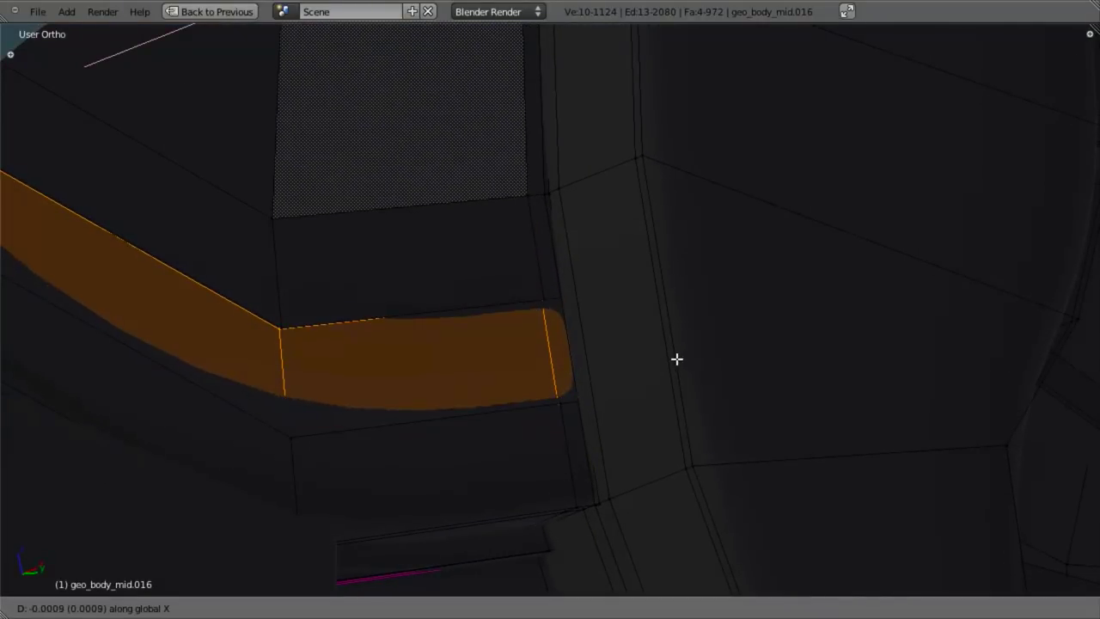
pyautogui.click(677, 359)
pyautogui.press('e')
pyautogui.press('x')
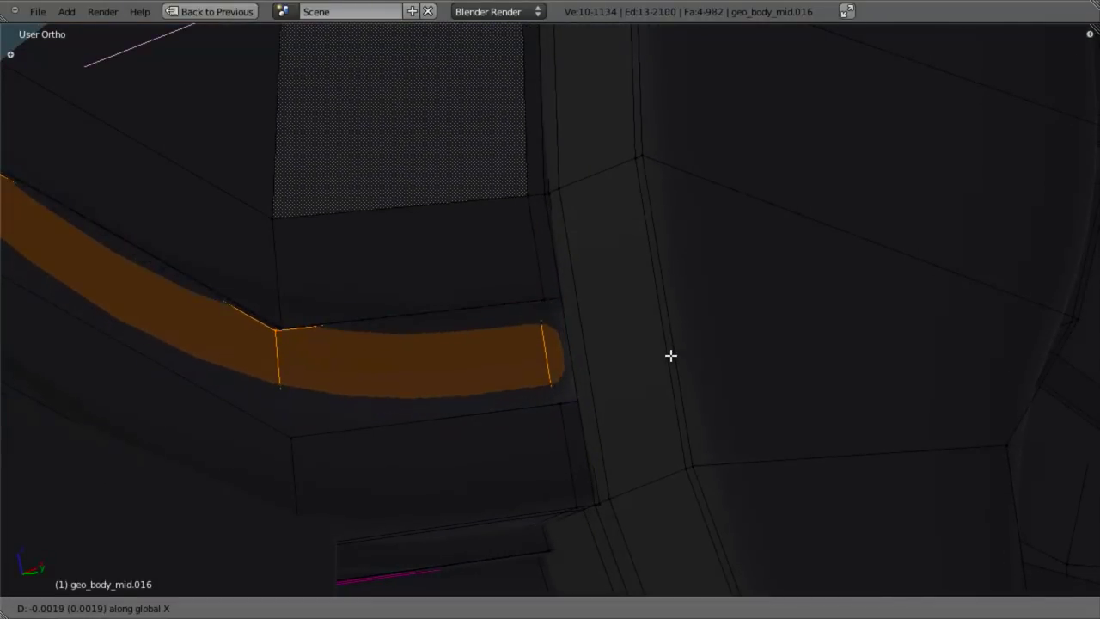
pyautogui.click(669, 354)
pyautogui.press('e')
pyautogui.press('x')
pyautogui.click(658, 356)
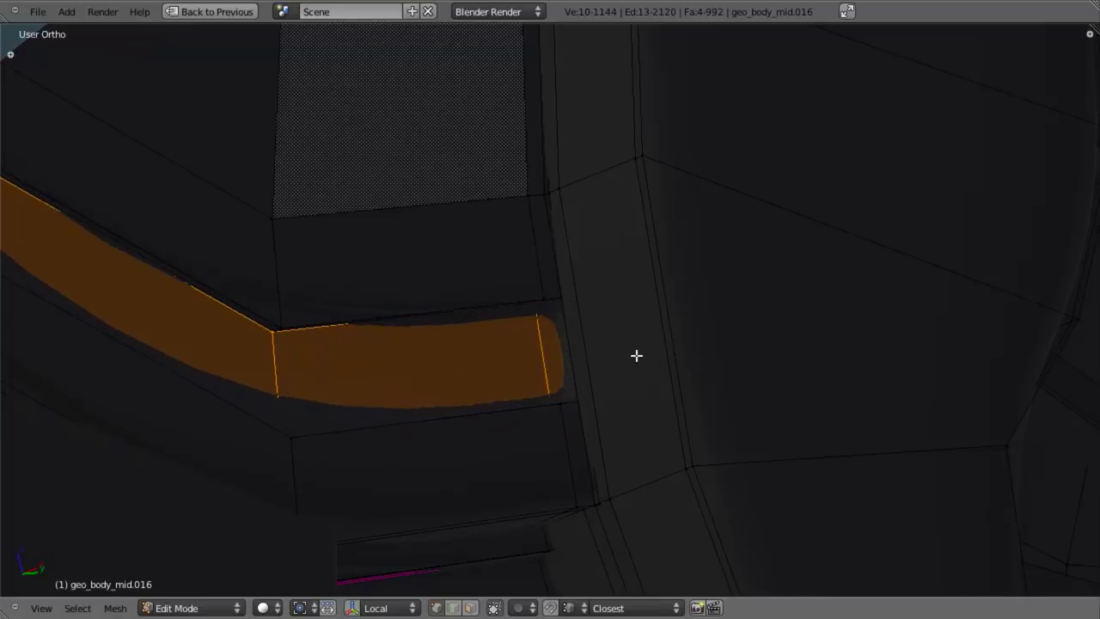
# Crease the extruded band's upper and lower long edge runs by 0.8, using edge selection mode
pyautogui.scroll(3, 597, 370)
pyautogui.scroll(2, 585, 374)
pyautogui.keyDown('shift'); pyautogui.moveTo(524, 384); pyautogui.dragTo(662, 339, button='middle'); pyautogui.keyUp('shift')
pyautogui.hotkey('ctrl', 'Tab')
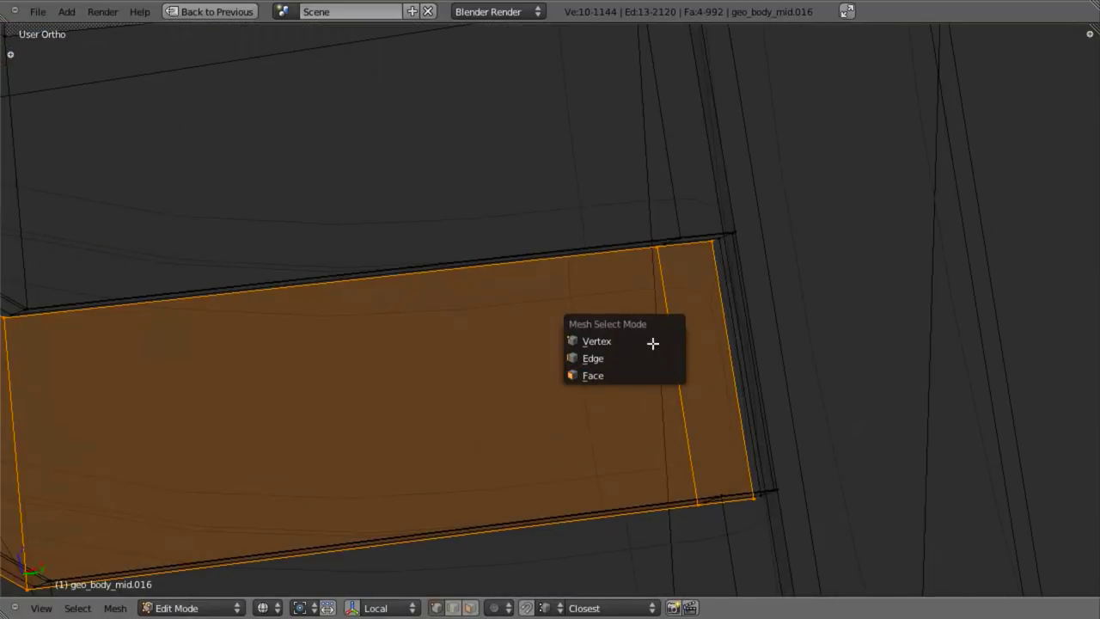
pyautogui.click(651, 348)
pyautogui.hotkey('ctrl', 'Tab')
pyautogui.click(648, 361)
pyautogui.keyDown('shift'); pyautogui.click(560, 269); pyautogui.keyUp('shift')
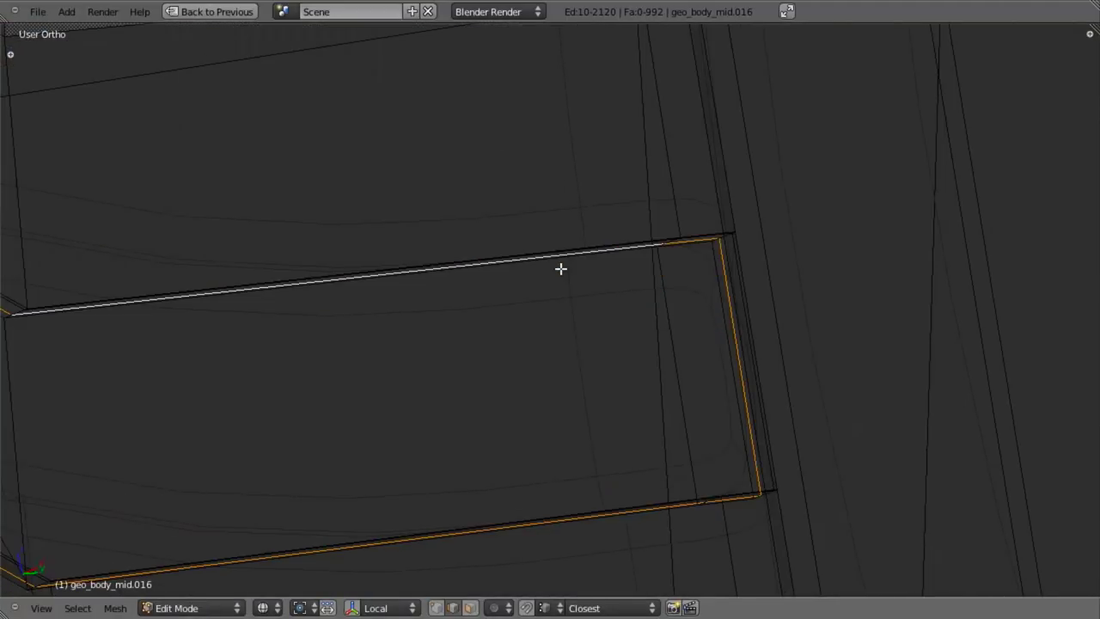
pyautogui.keyDown('alt'); pyautogui.rightClick(560, 266); pyautogui.keyUp('alt')
pyautogui.moveTo(628, 449)
pyautogui.mouseDown(button='middle')
pyautogui.moveTo(653, 518)
pyautogui.moveTo(471, 210)
pyautogui.moveTo(547, 341)
pyautogui.mouseUp(button='middle')
pyautogui.keyDown('alt'); pyautogui.keyDown('shift'); pyautogui.click(478, 223); pyautogui.keyUp('shift'); pyautogui.keyUp('alt')
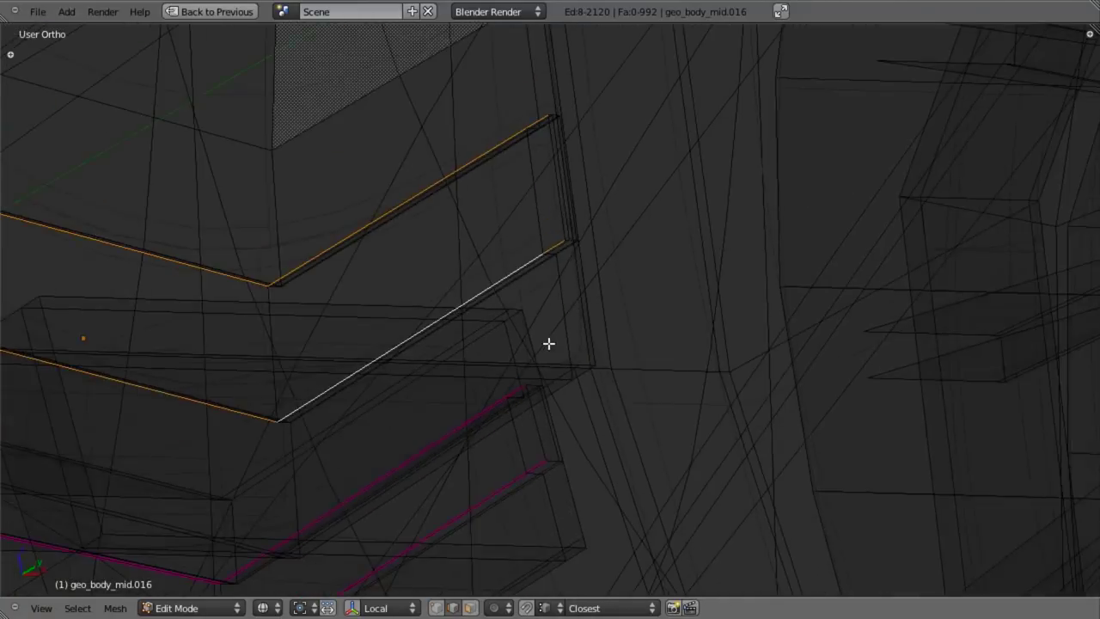
pyautogui.press('z')
pyautogui.hotkey('shift', 'e')
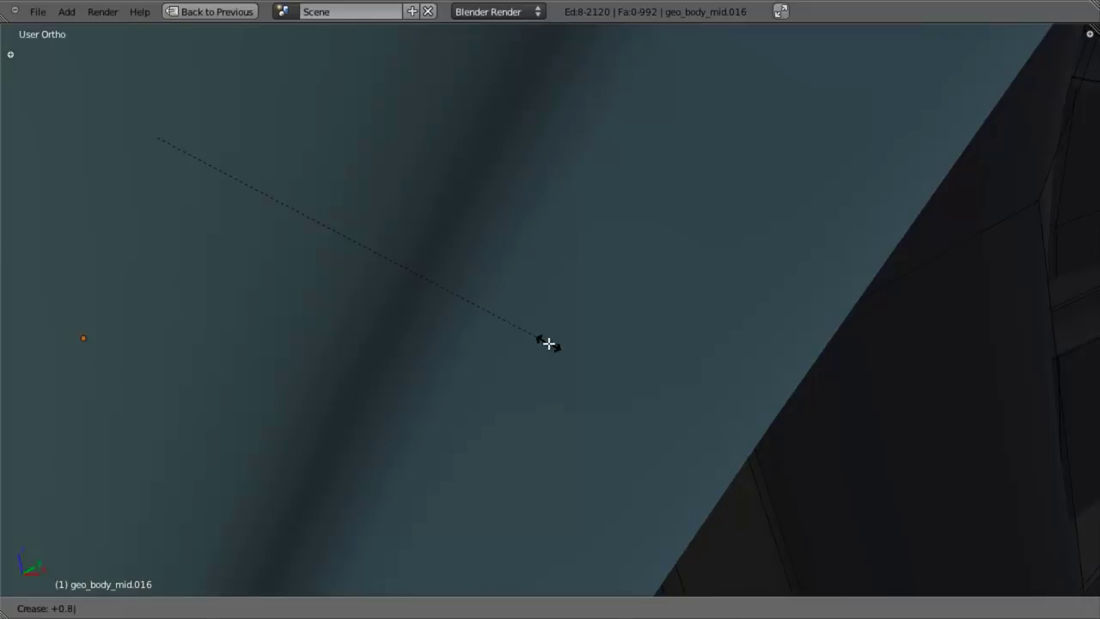
pyautogui.press('Return')
# Check the shading of the newly creased groove in Object Mode and return to mesh editing
pyautogui.moveTo(548, 344); pyautogui.dragTo(592, 277, button='middle')
pyautogui.scroll(2, 593, 276)
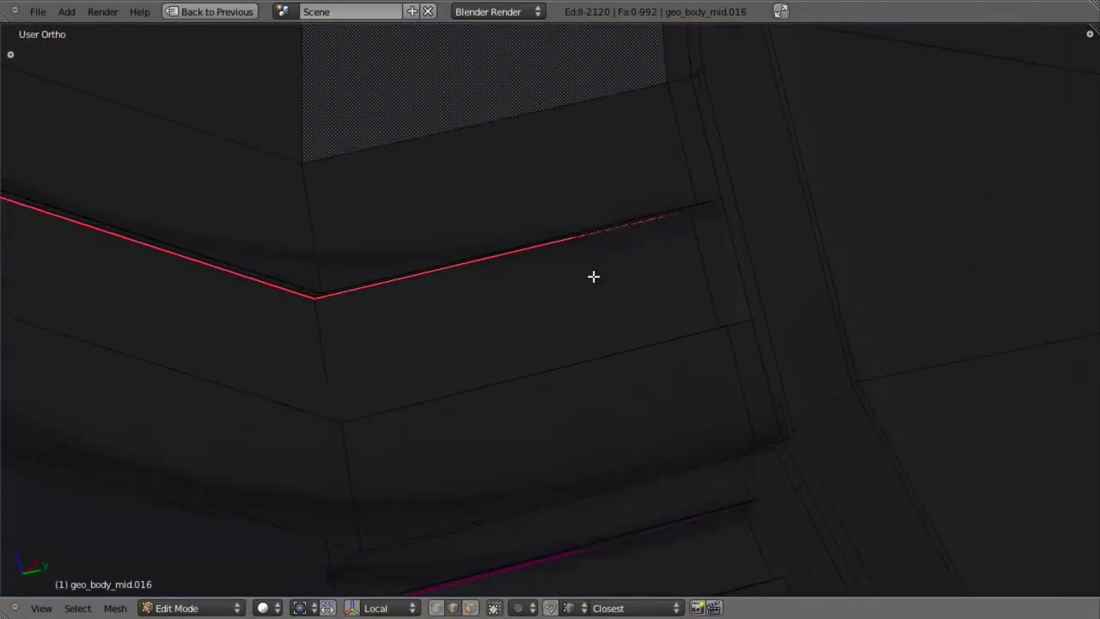
pyautogui.press('Tab')
pyautogui.scroll(-5, 601, 346)
pyautogui.moveTo(587, 329); pyautogui.dragTo(559, 346, button='middle')
pyautogui.press('Tab')
# Select the short corner edges at the ends of the creased grooves, using wireframe display
pyautogui.scroll(5, 563, 342)
pyautogui.press('z')
pyautogui.scroll(3, 626, 309)
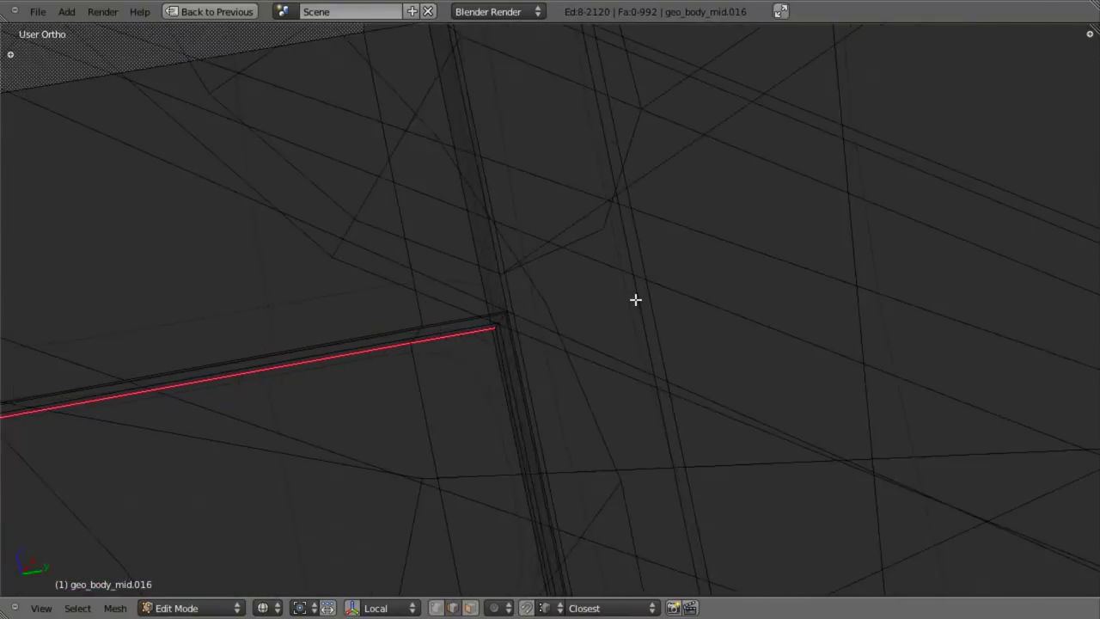
pyautogui.scroll(-6, 170, 410)
pyautogui.keyDown('shift'); pyautogui.moveTo(320, 388); pyautogui.dragTo(494, 46, button='middle'); pyautogui.keyUp('shift')
pyautogui.scroll(3, 835, 323)
pyautogui.scroll(-2, 795, 266)
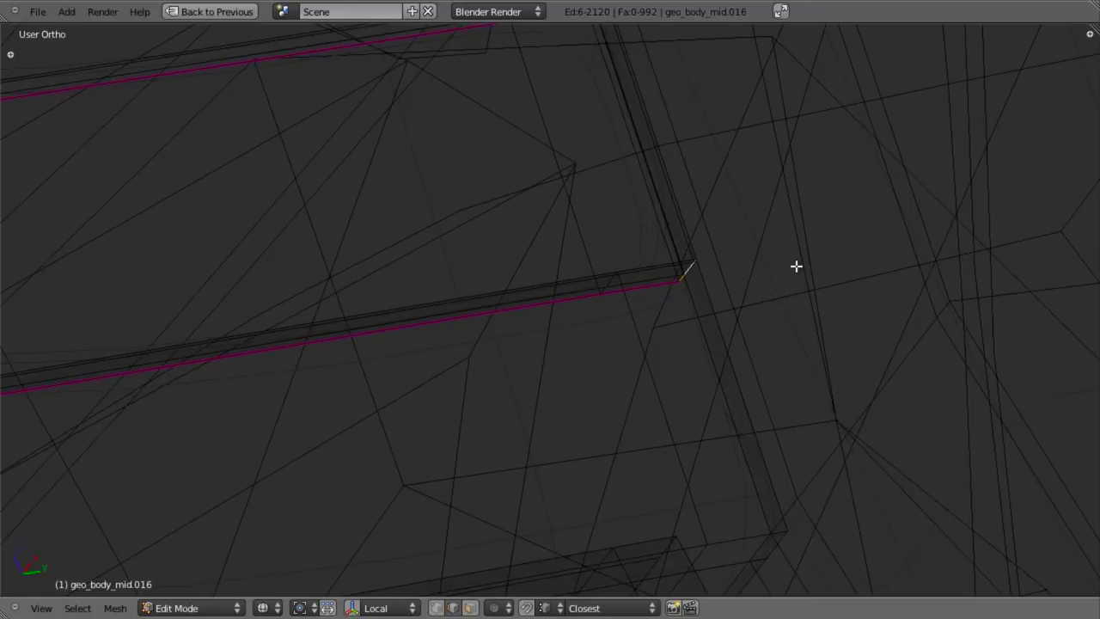
# Check the shading of the grooves in Object Mode from several angles and from the right side, and return to mesh editing
pyautogui.press('Tab')
pyautogui.press('z')
pyautogui.scroll(-9, 796, 266)
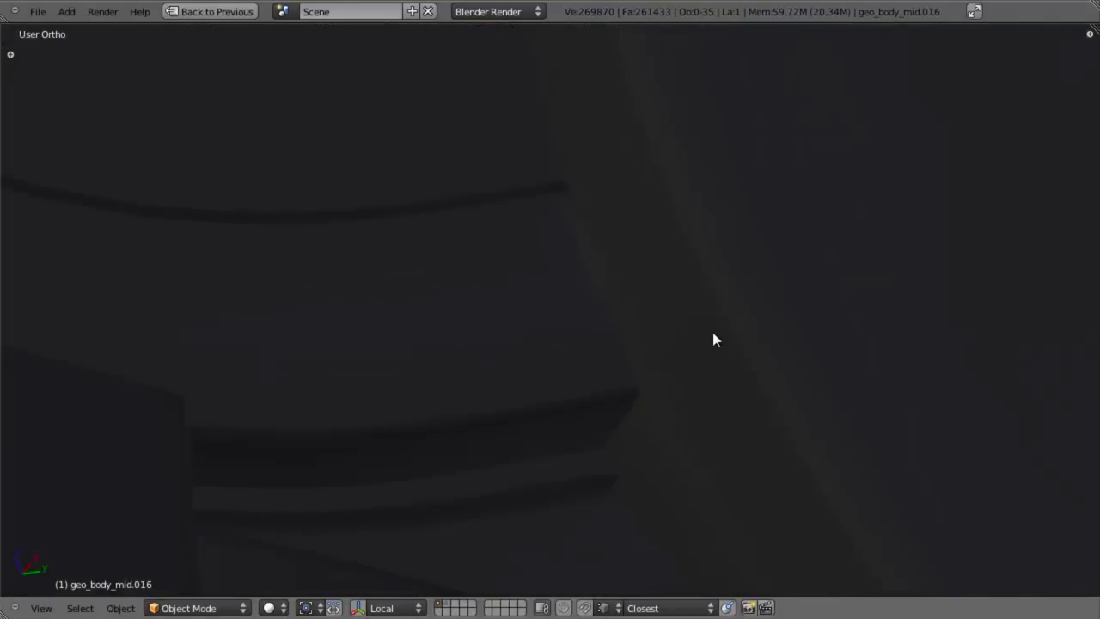
pyautogui.moveTo(712, 334); pyautogui.dragTo(727, 351, button='middle')
pyautogui.scroll(-2, 725, 352)
pyautogui.moveTo(618, 367); pyautogui.dragTo(570, 323, button='middle')
pyautogui.scroll(-3, 489, 260)
pyautogui.scroll(-3, 500, 359)
pyautogui.press('KP_3')
pyautogui.scroll(4, 627, 397)
pyautogui.keyDown('shift'); pyautogui.moveTo(701, 487); pyautogui.dragTo(662, 233, button='middle'); pyautogui.keyUp('shift')
pyautogui.scroll(2, 664, 262)
pyautogui.scroll(-2, 602, 273)
pyautogui.press('Tab')
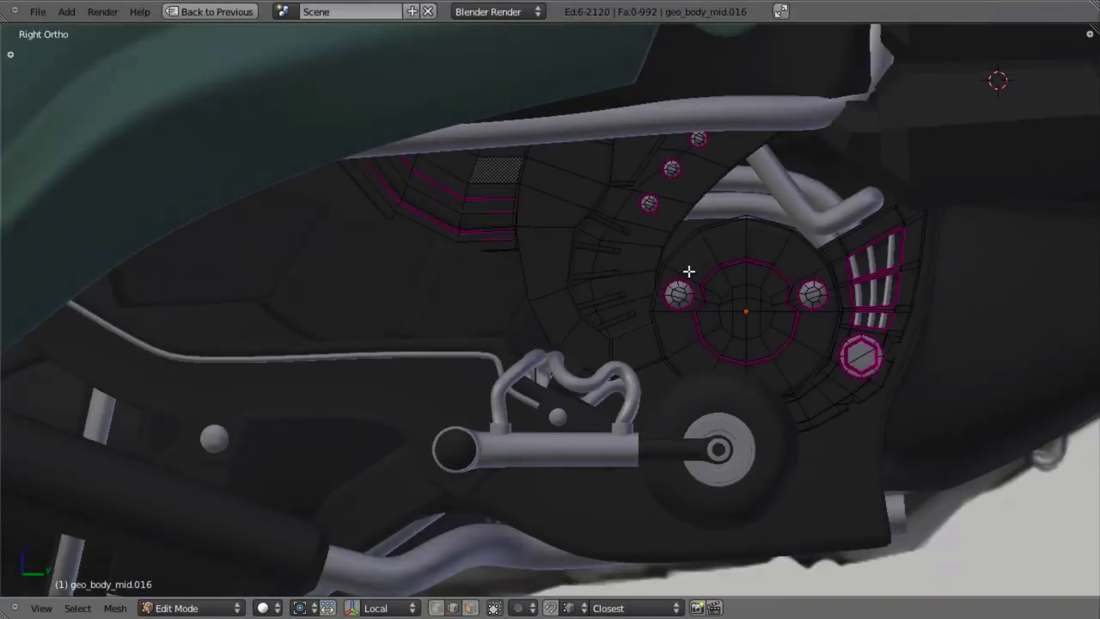
# Clear the selection in vertex mode and place the 3D cursor on the recessed panel above the grooves, checking against the side reference
pyautogui.hotkey('ctrl', 'Tab')
pyautogui.click(689, 253)
pyautogui.keyDown('shift'); pyautogui.moveTo(677, 287); pyautogui.dragTo(602, 337, button='middle'); pyautogui.keyUp('shift')
pyautogui.scroll(3, 602, 337)
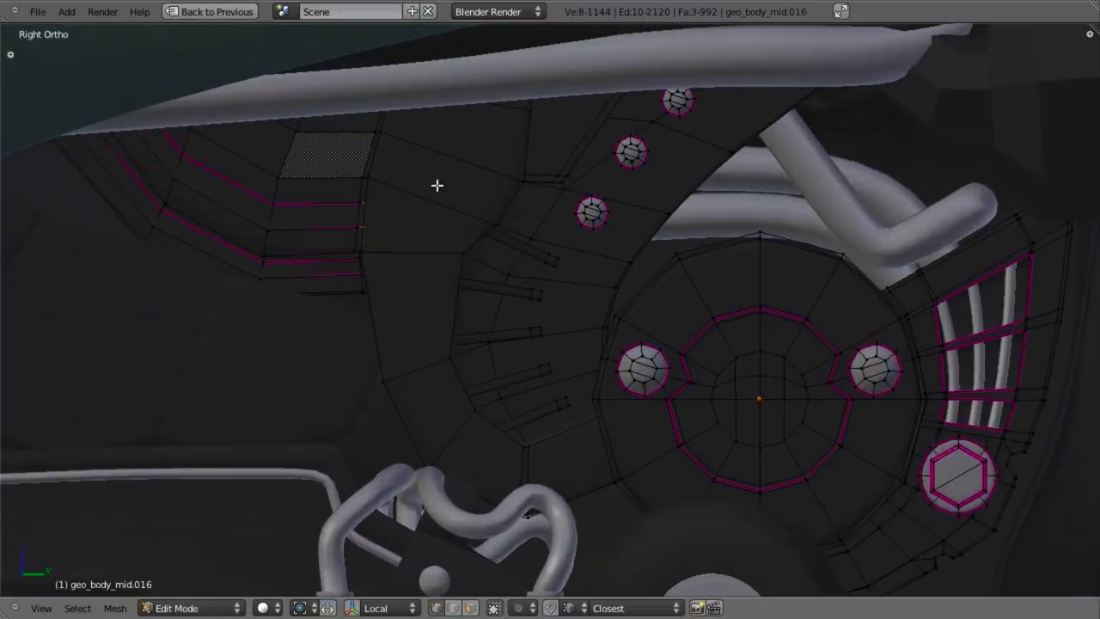
pyautogui.keyDown('shift'); pyautogui.moveTo(345, 162); pyautogui.dragTo(394, 208, button='middle'); pyautogui.keyUp('shift')
pyautogui.press('a')
pyautogui.click(388, 186)
pyautogui.scroll(-3, 394, 270)
pyautogui.press('KP_1')
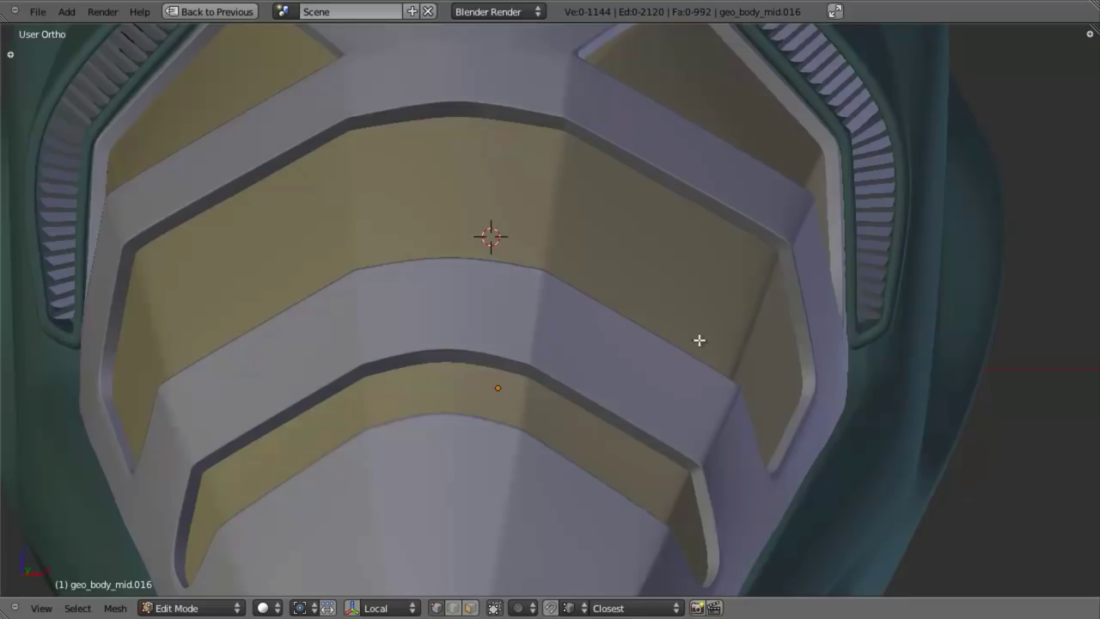
pyautogui.press('z')
pyautogui.press('KP_3')
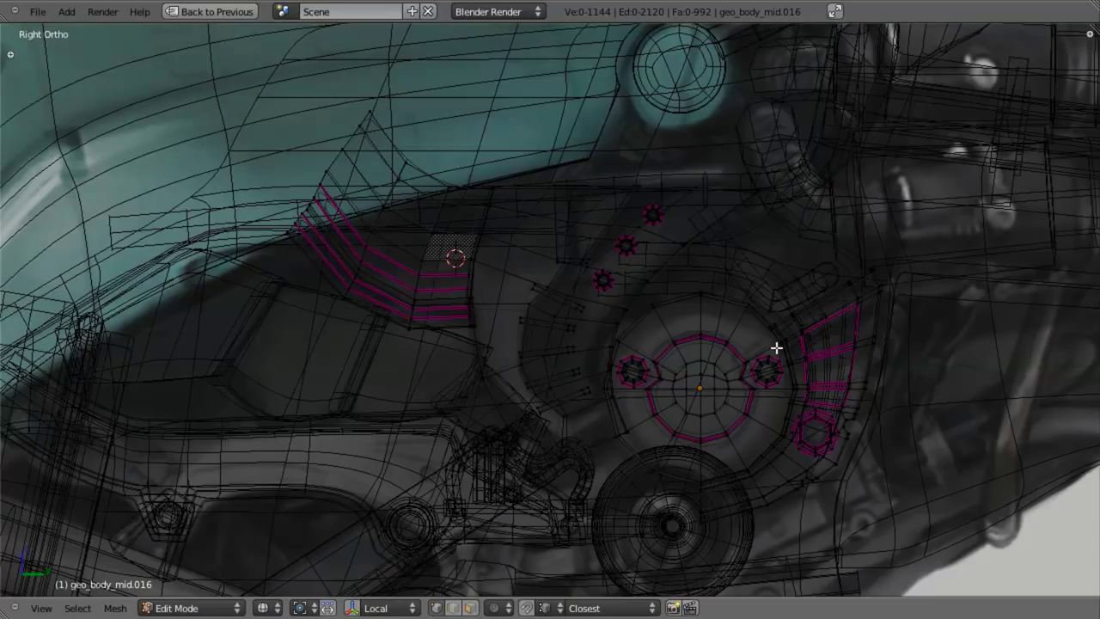
pyautogui.press('z')
# Add a circle with 8 vertices and radius 0.1 at the 3D cursor, facing the side view
pyautogui.hotkey('shift', 'a')
pyautogui.click(607, 330)
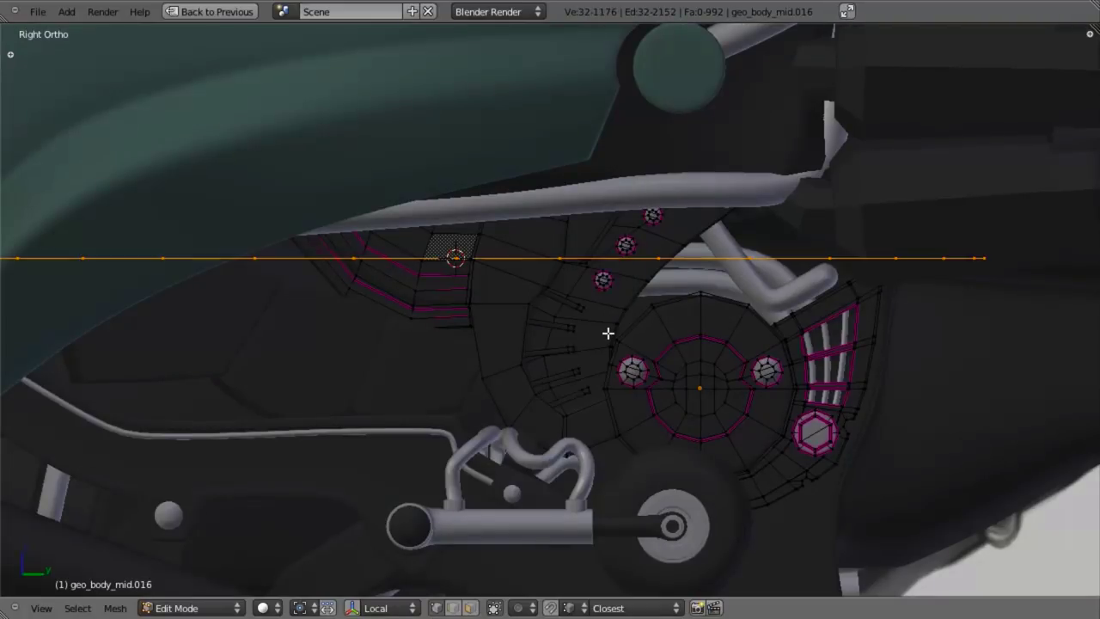
pyautogui.press('F6')
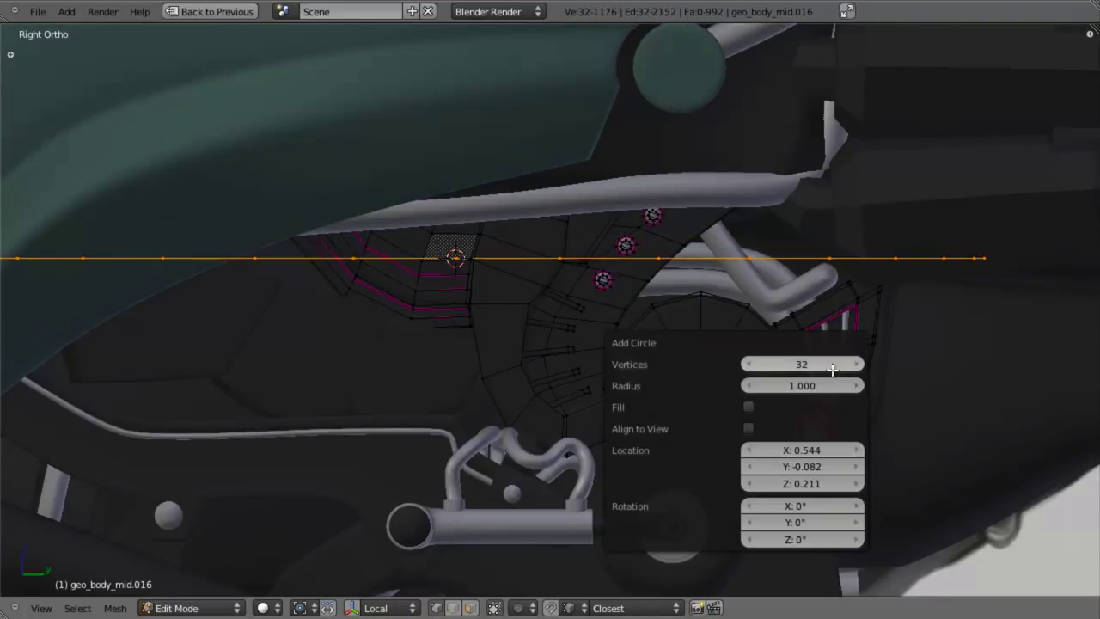
pyautogui.press('Tab')
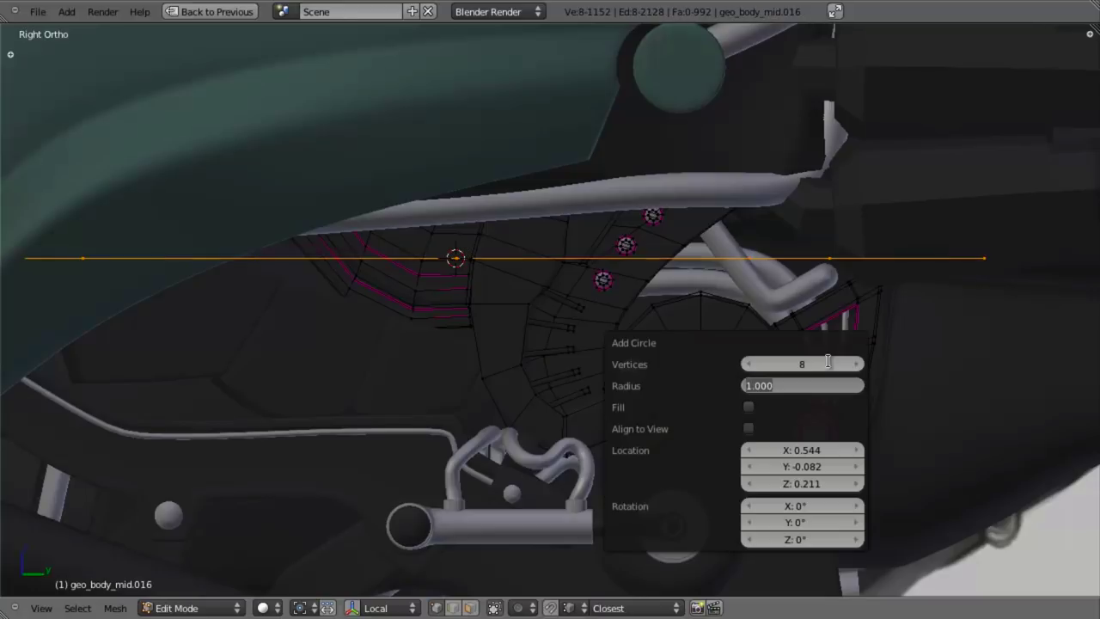
pyautogui.write('.1')
pyautogui.press('Return')
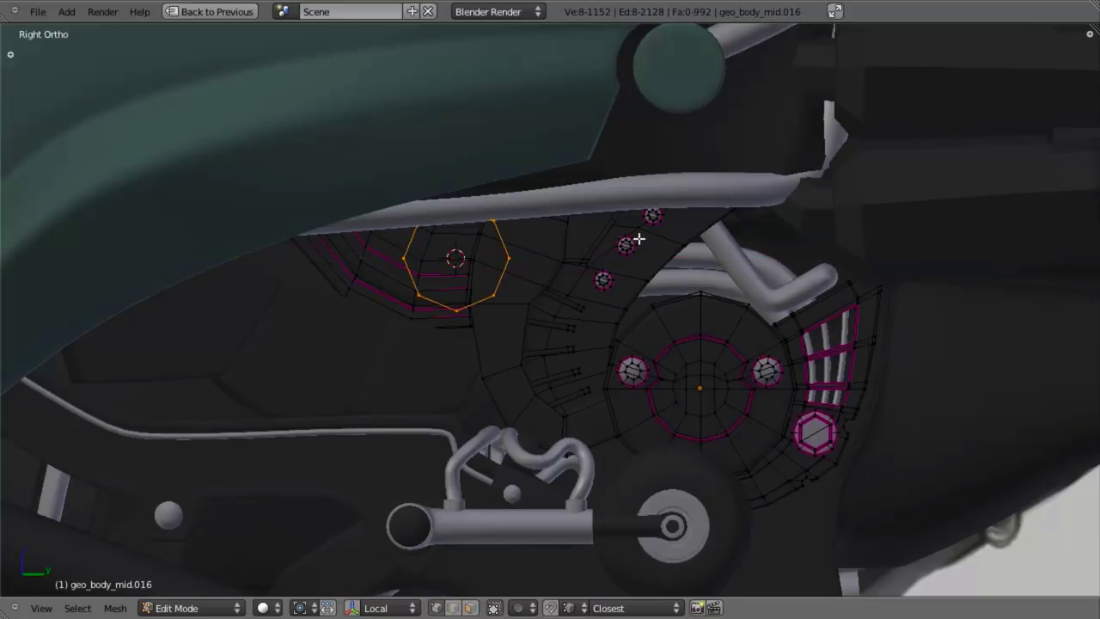
# Move the circle up behind the long horizontal pipe and extrude it inward twice by scaling, the first time to about 0.93
pyautogui.scroll(2, 658, 376)
pyautogui.press('g')
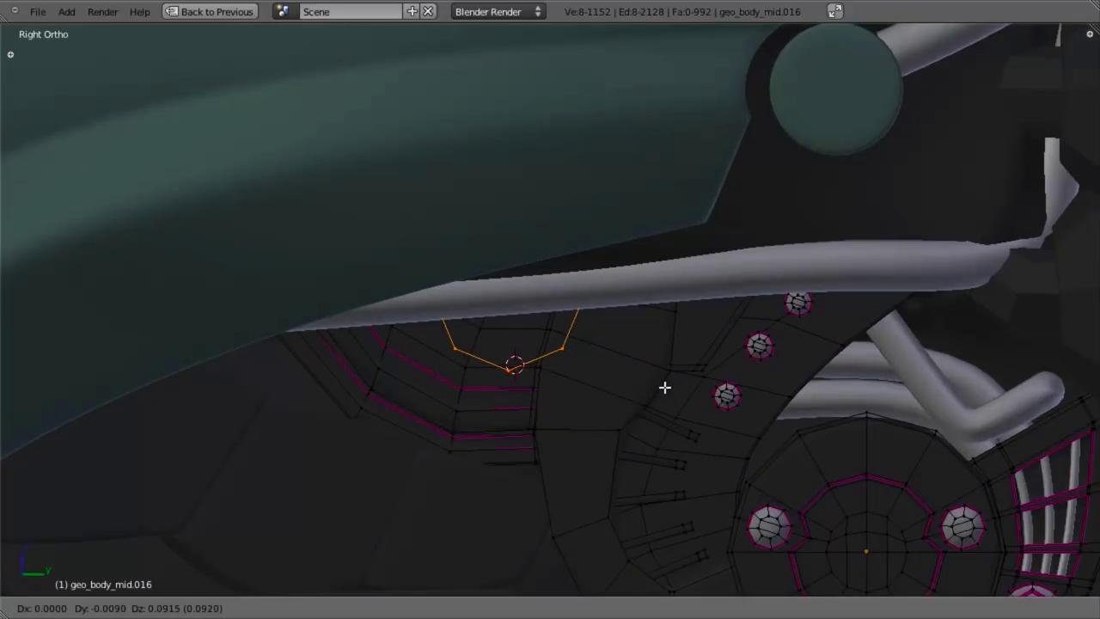
pyautogui.click(683, 412)
pyautogui.press('e')
pyautogui.press('s')
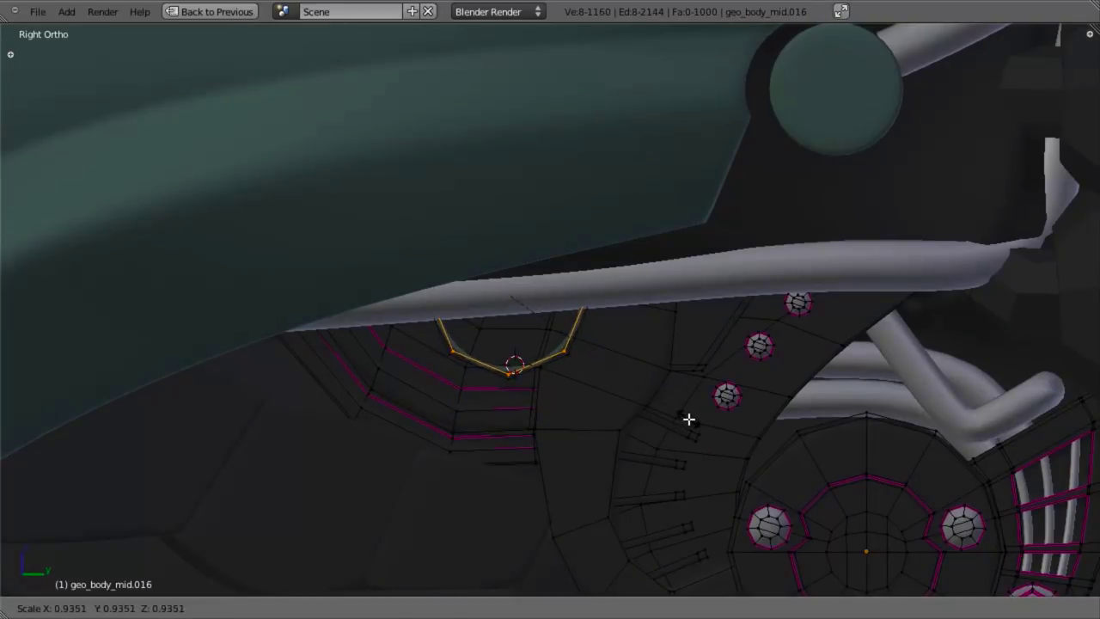
pyautogui.click(688, 413)
pyautogui.scroll(3, 690, 434)
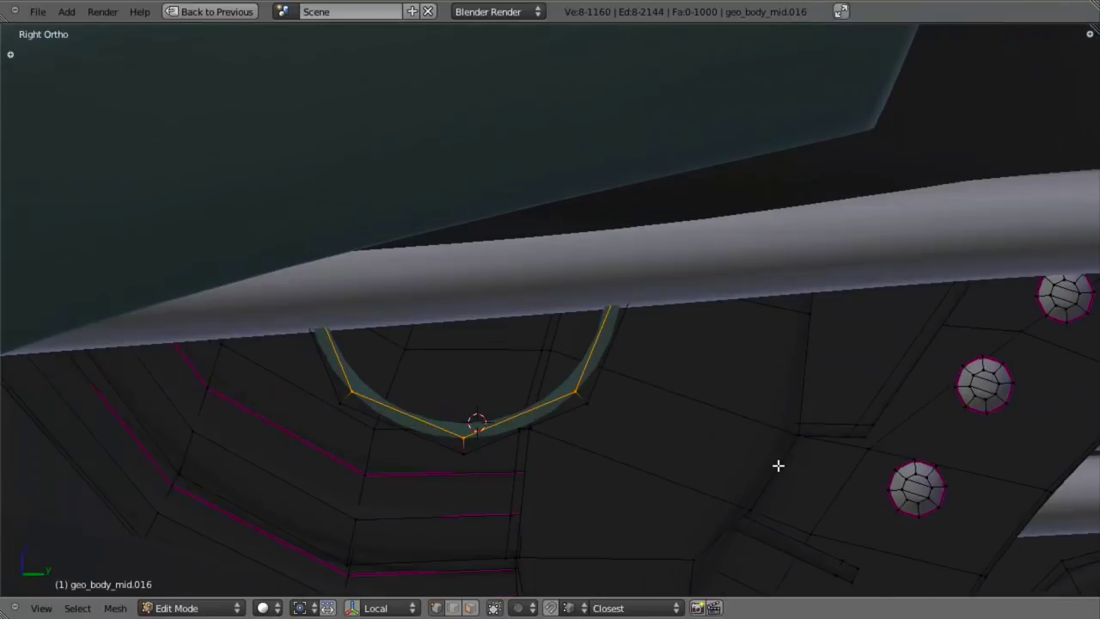
pyautogui.press('e')
pyautogui.press('s')
pyautogui.click(653, 384)
# Fill the ring's inner opening with faces between its vertices, using wireframe display
pyautogui.press('z')
pyautogui.press('a')
pyautogui.press('f')
pyautogui.press('a')
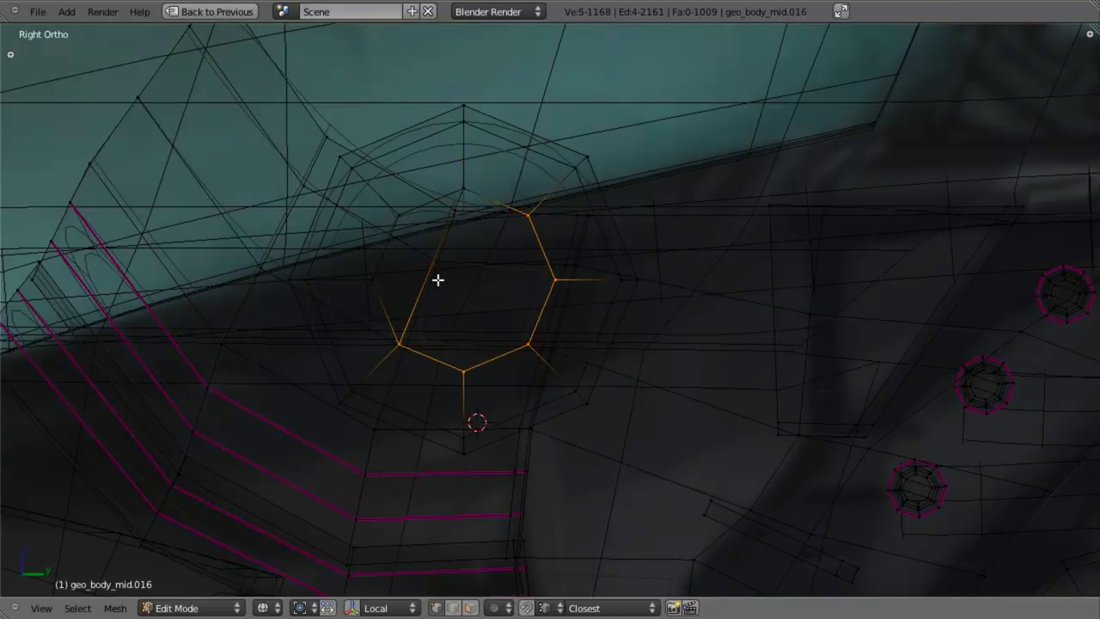
pyautogui.press('f')
pyautogui.press('a')
pyautogui.press('f')
pyautogui.press('a')
# Extrude the disc's outer edge loop along global X by about -0.03 to form its side wall
pyautogui.keyDown('alt'); pyautogui.rightClick(568, 406); pyautogui.keyUp('alt')
pyautogui.moveTo(574, 442); pyautogui.dragTo(682, 309, button='middle')
pyautogui.press('g')
pyautogui.press('x')
pyautogui.press('Escape')
pyautogui.press('z')
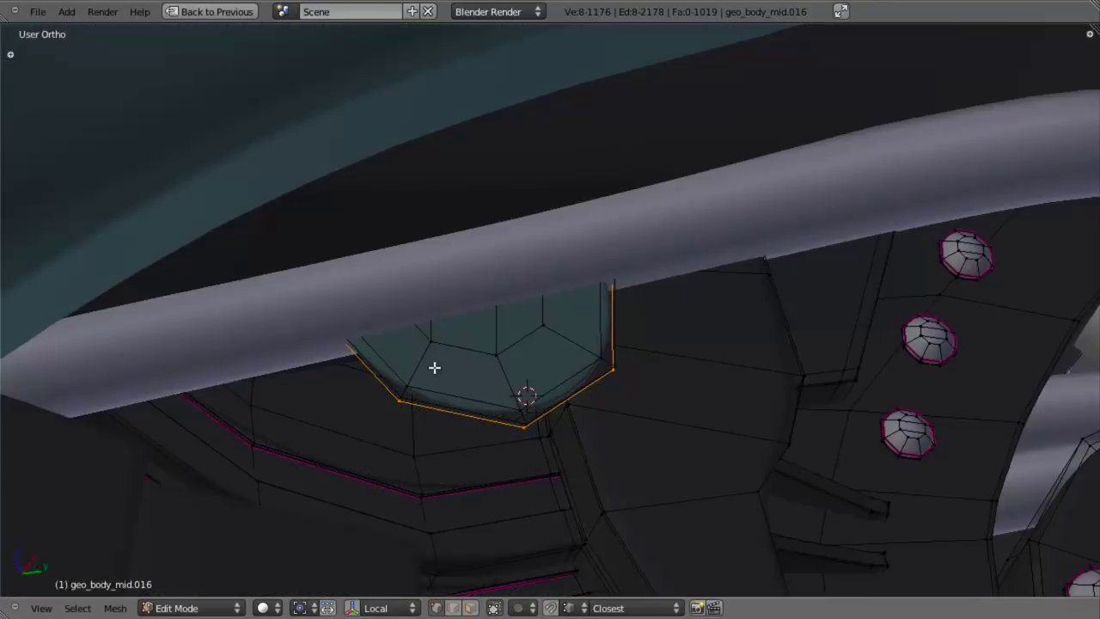
pyautogui.moveTo(435, 366); pyautogui.dragTo(454, 275, button='middle')
pyautogui.press('e')
pyautogui.press('x')
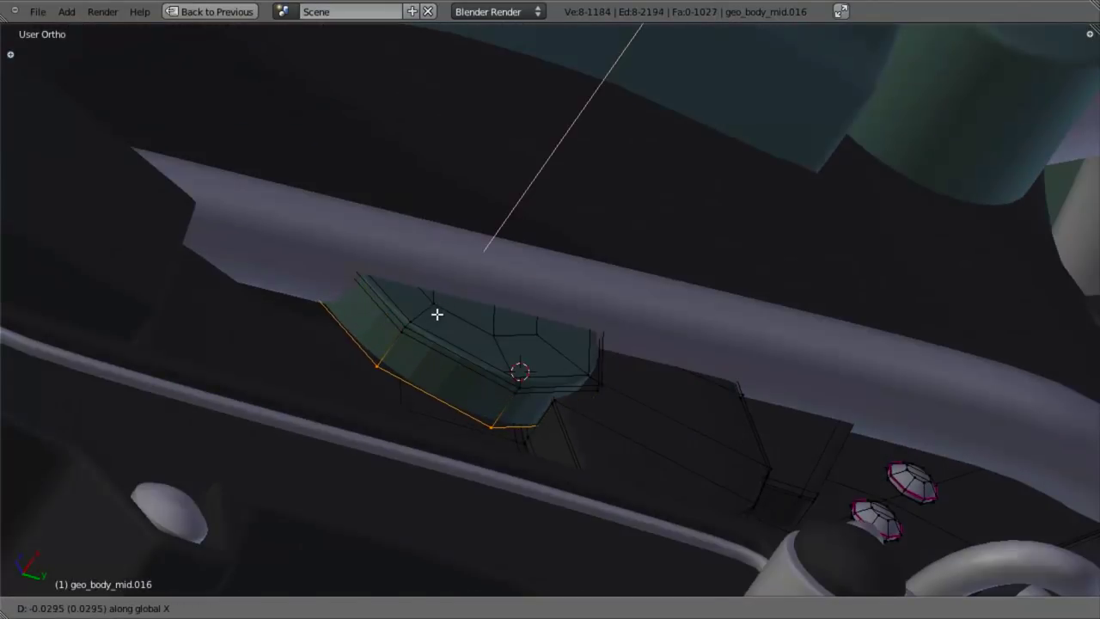
pyautogui.click(414, 324)
# Select the whole linked disc and move it along global X into the recessed panel
pyautogui.press('a')
pyautogui.press('l')
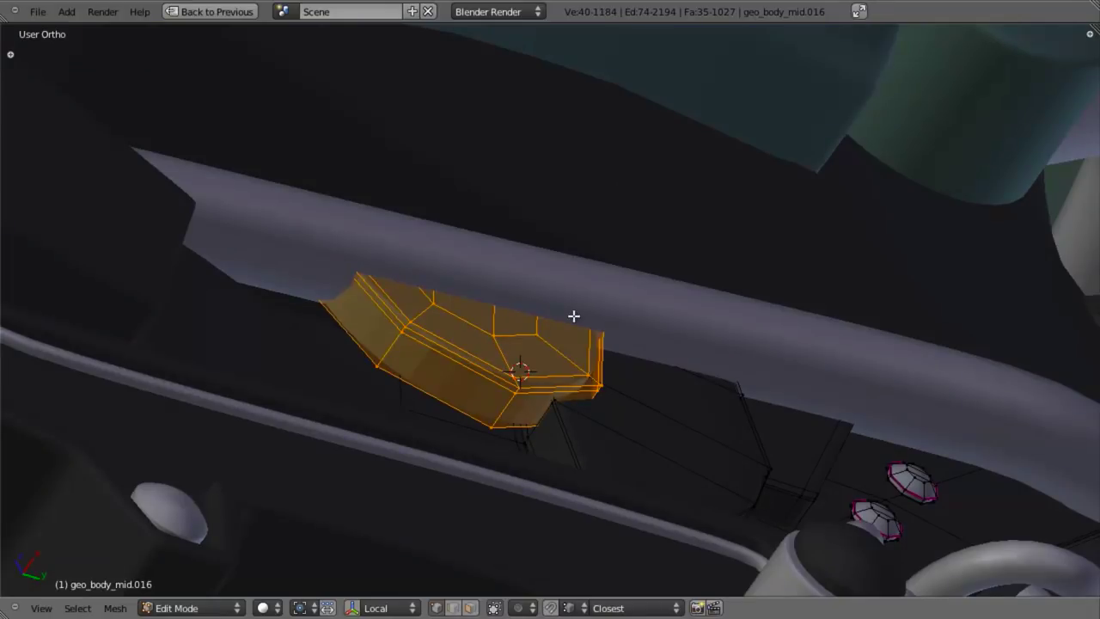
pyautogui.press('w')
pyautogui.click(579, 321)
pyautogui.moveTo(577, 299); pyautogui.dragTo(589, 329, button='middle')
pyautogui.press('g')
pyautogui.press('x')
pyautogui.click(564, 348)
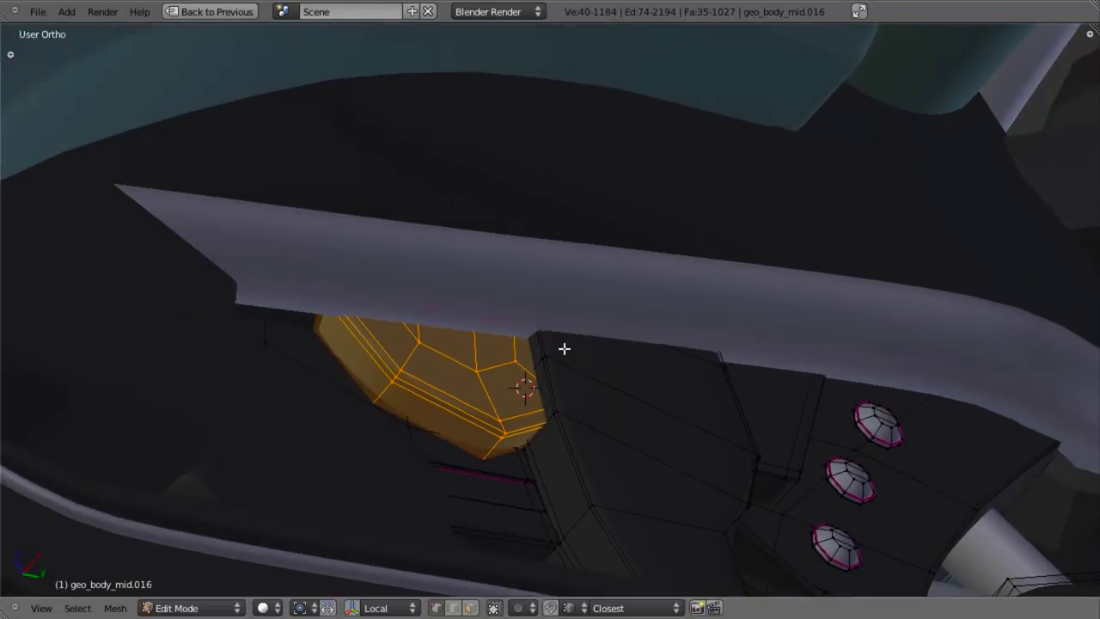
# Assign the dark grey material to the selected disc and check it in Object Mode
pyautogui.hotkey('ctrl', 'Up')
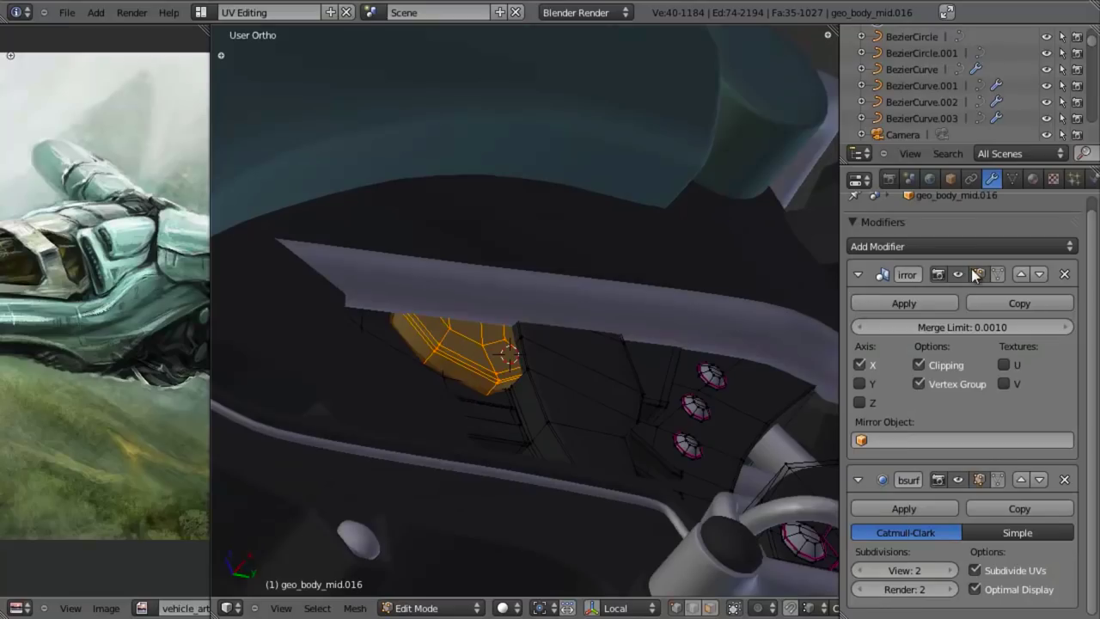
pyautogui.click(1032, 178)
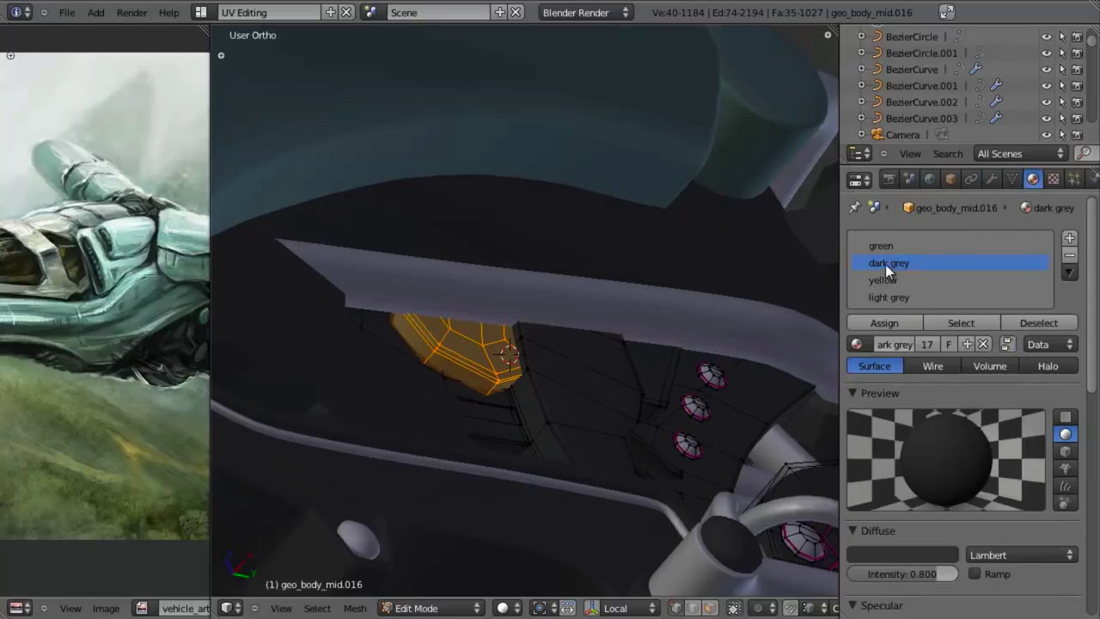
pyautogui.click(880, 323)
pyautogui.scroll(-7, 472, 295)
pyautogui.press('Tab')
pyautogui.moveTo(586, 277); pyautogui.dragTo(506, 393, button='middle')
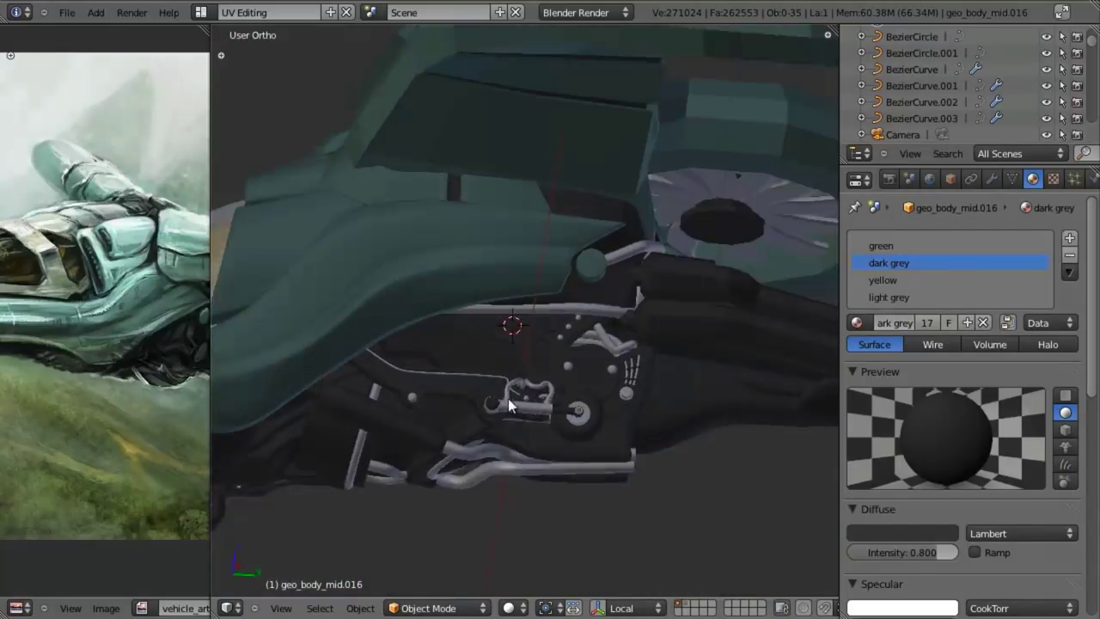
# Reposition the disc in the right side view and scale it up by about 1.19, excluding global X
pyautogui.press('KP_3')
pyautogui.scroll(5, 512, 415)
pyautogui.scroll(4, 513, 424)
pyautogui.press('Tab')
pyautogui.press('g')
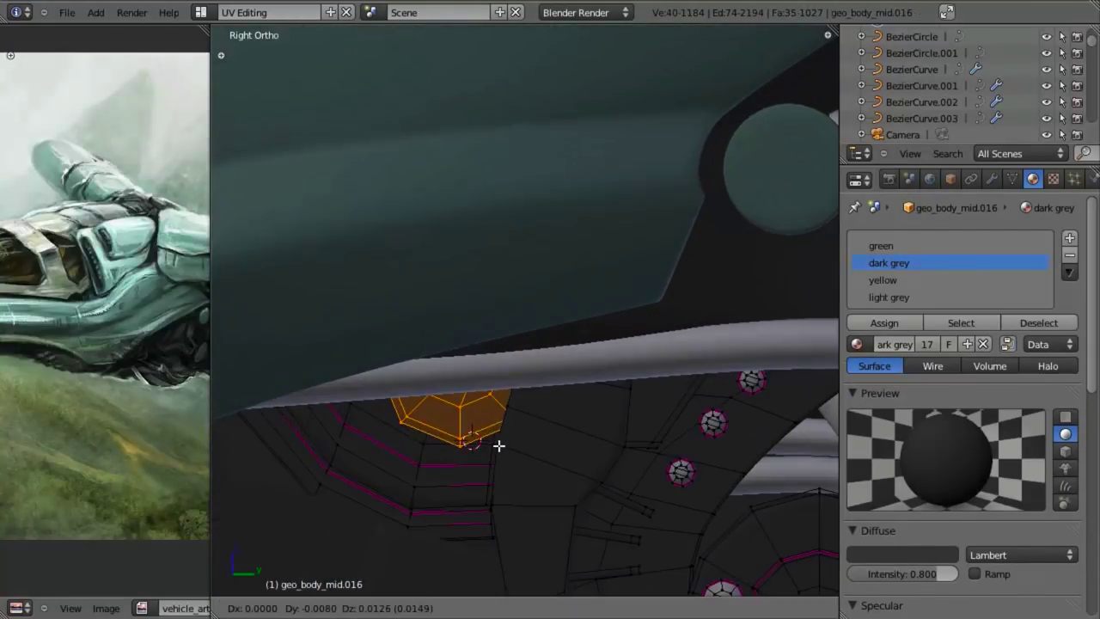
pyautogui.click(495, 438)
pyautogui.press('s')
pyautogui.click(536, 466)
pyautogui.press('s')
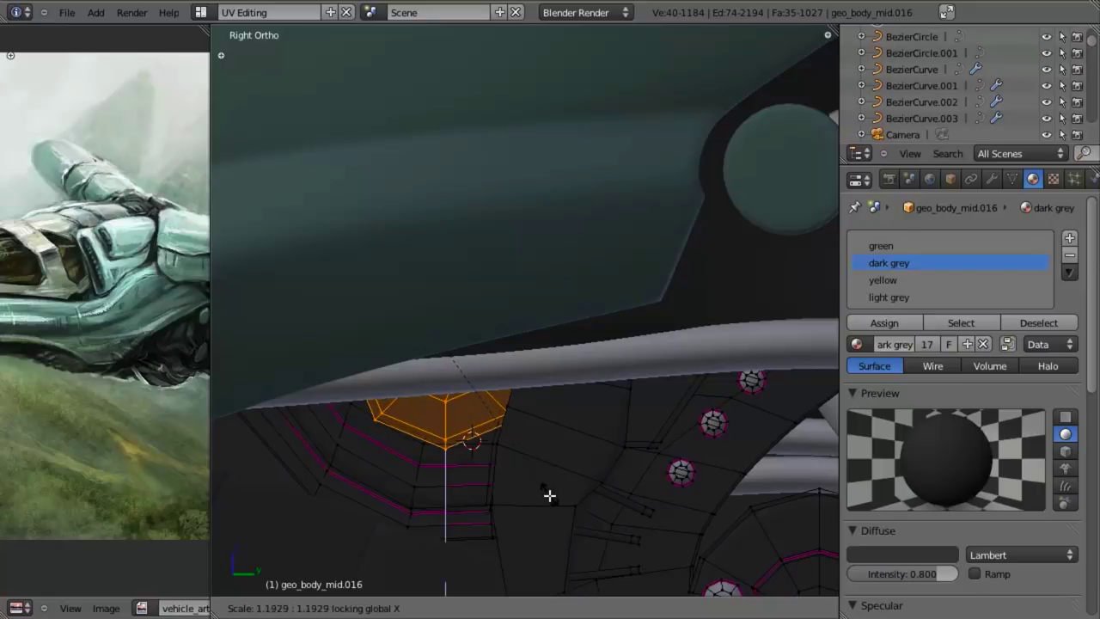
pyautogui.click(547, 496)
# Check the enlarged disc in Object Mode from several angles and save the file over the existing version
pyautogui.moveTo(511, 437)
pyautogui.mouseDown(button='middle')
pyautogui.moveTo(567, 266)
pyautogui.moveTo(569, 417)
pyautogui.moveTo(650, 359)
pyautogui.moveTo(604, 390)
pyautogui.mouseUp(button='middle')
pyautogui.press('Tab')
pyautogui.scroll(-4, 651, 359)
pyautogui.press('KP_3')
pyautogui.press('z')
pyautogui.press('z')
pyautogui.moveTo(556, 535); pyautogui.dragTo(552, 398, button='middle')
pyautogui.scroll(4, 510, 273)
pyautogui.press('Tab')
pyautogui.scroll(3, 527, 238)
pyautogui.press('Tab')
pyautogui.scroll(-2, 486, 369)
pyautogui.scroll(-3, 513, 418)
pyautogui.scroll(-2, 549, 473)
pyautogui.hotkey('ctrl', 's')
pyautogui.click(549, 395)
# Compare the mid-body details with the background reference in the right side view, using wireframe and solid display
pyautogui.press('KP_3')
pyautogui.press('z')
pyautogui.scroll(3, 563, 439)
pyautogui.keyDown('shift'); pyautogui.moveTo(557, 490); pyautogui.dragTo(624, 371, button='middle'); pyautogui.keyUp('shift')
pyautogui.scroll(4, 624, 371)
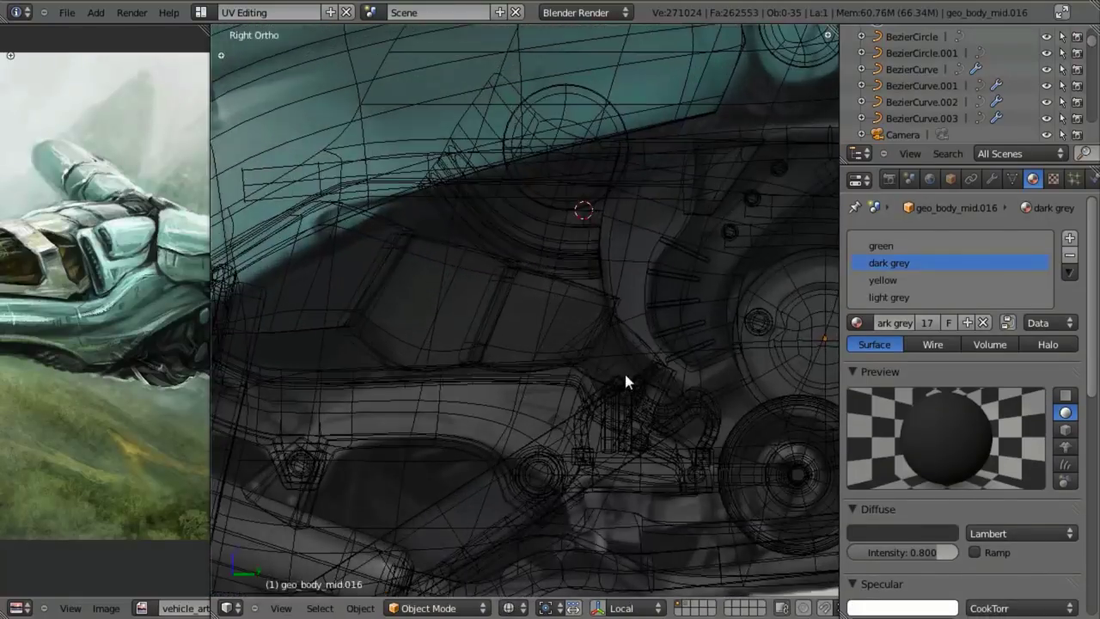
pyautogui.press('z')
pyautogui.scroll(2, 586, 384)
pyautogui.scroll(-3, 550, 352)
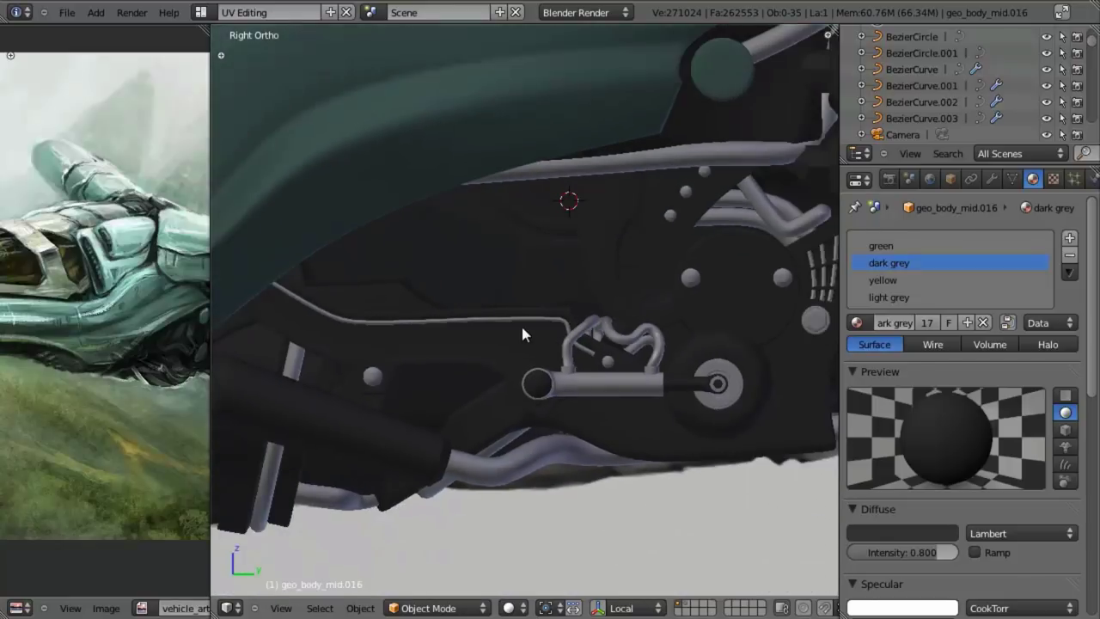
pyautogui.scroll(2, 521, 324)
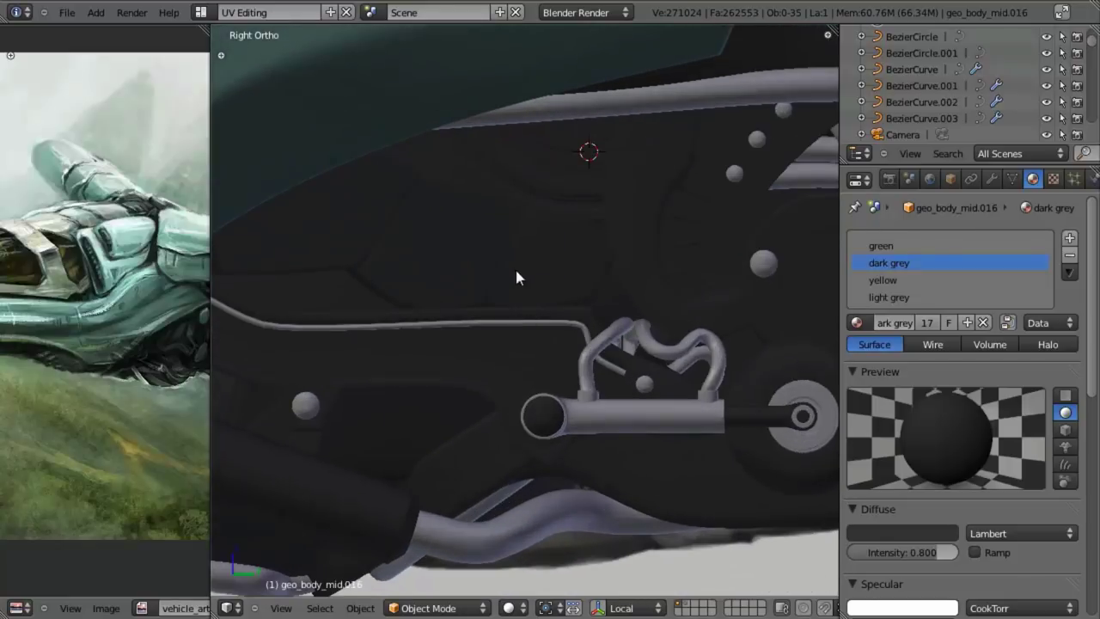
pyautogui.scroll(-2, 533, 266)
pyautogui.scroll(2, 537, 283)
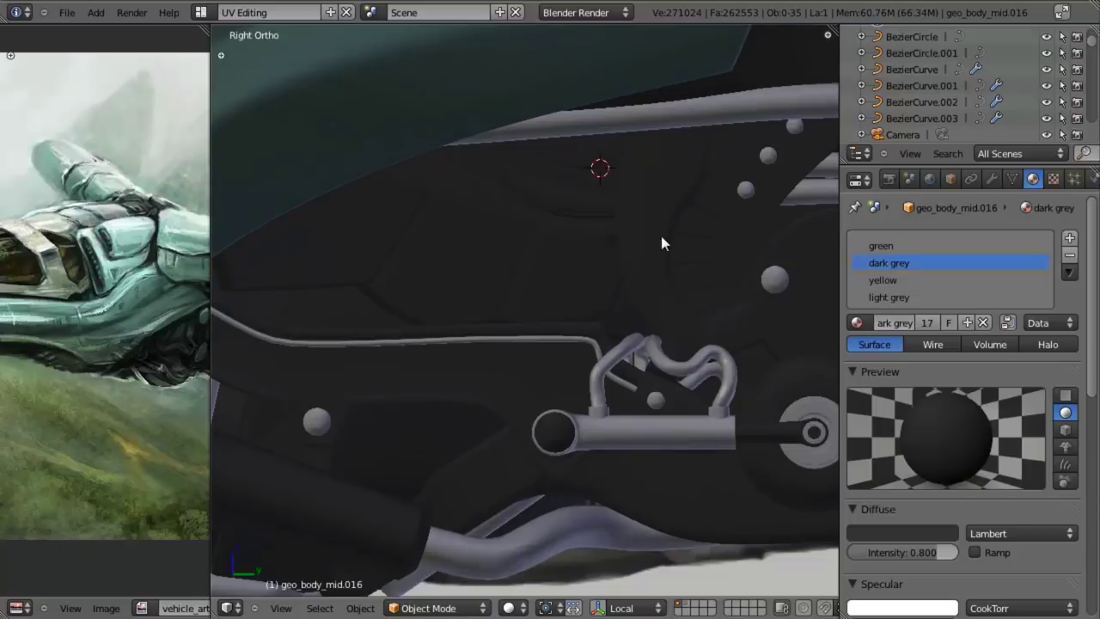
pyautogui.scroll(-2, 635, 233)
# Duplicate the long upper pipe's two control points in BezierCurve.002, and move and rotate the copy diagonally below it
pyautogui.rightClick(678, 180)
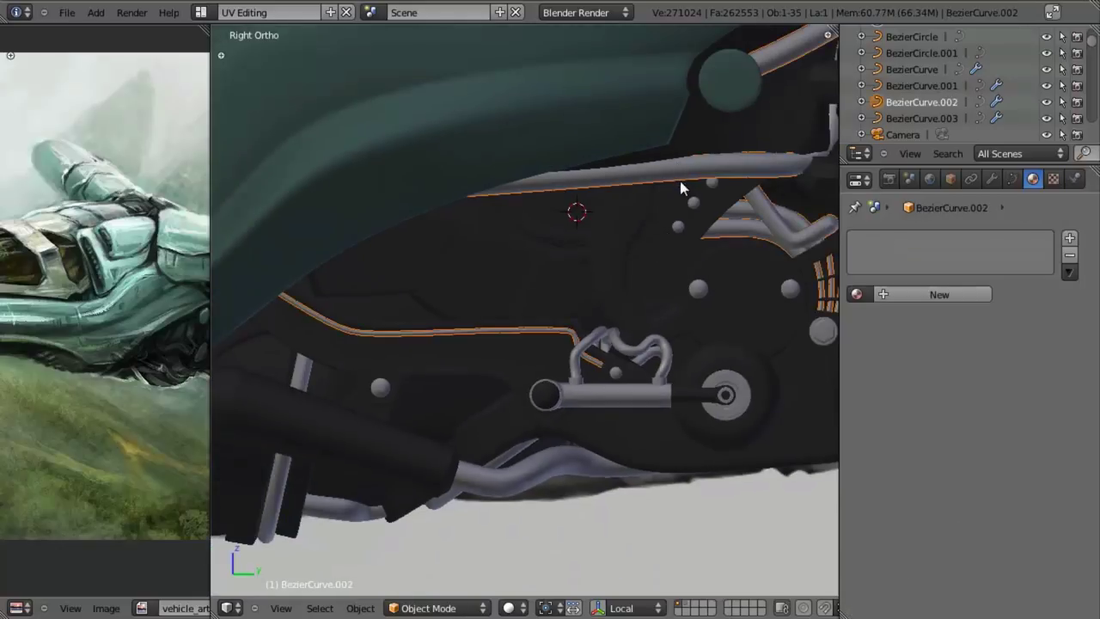
pyautogui.press('Tab')
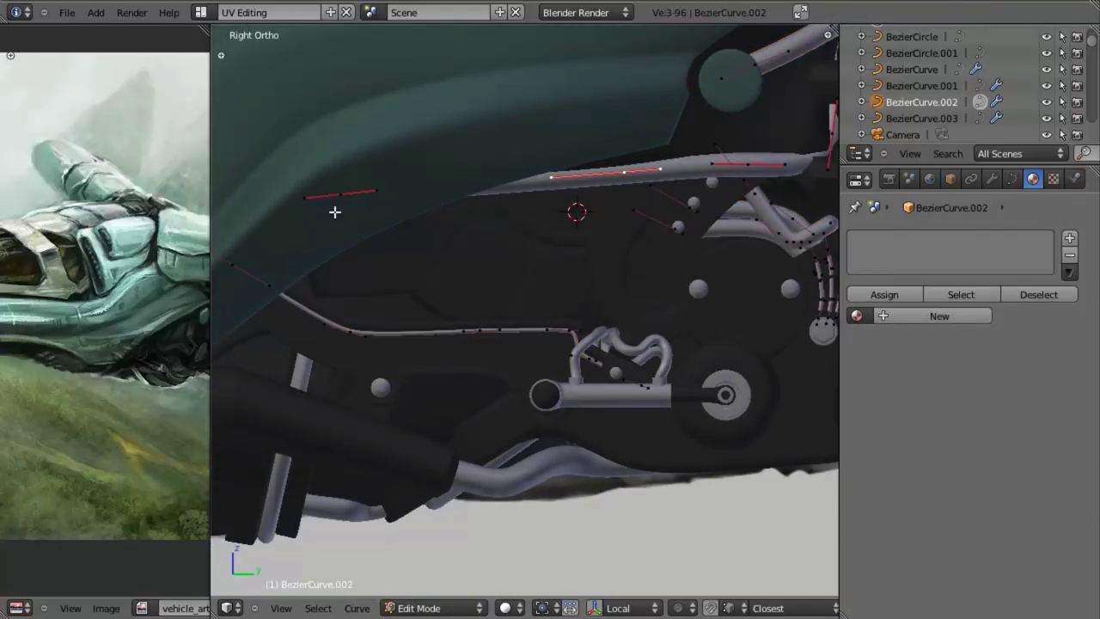
pyautogui.scroll(1, 704, 190)
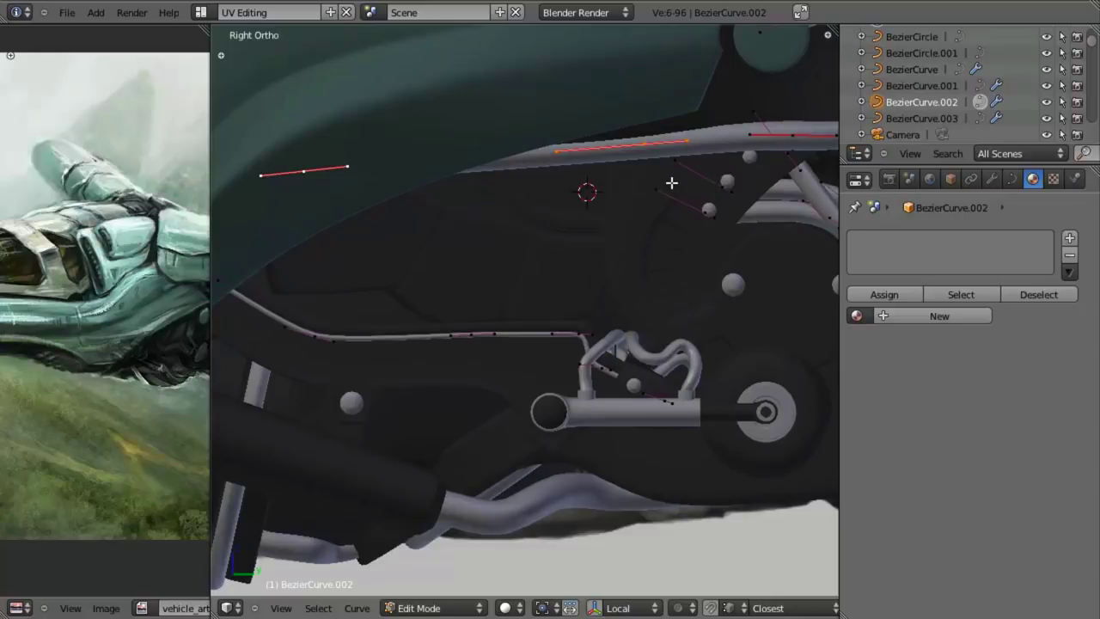
pyautogui.press('g')
pyautogui.press('r')
pyautogui.click(659, 362)
pyautogui.moveTo(593, 296); pyautogui.dragTo(524, 280, button='middle')
# Rotate the copied pipe about Z and move it along X so that it lies along the body's side
pyautogui.press('z')
pyautogui.press('z')
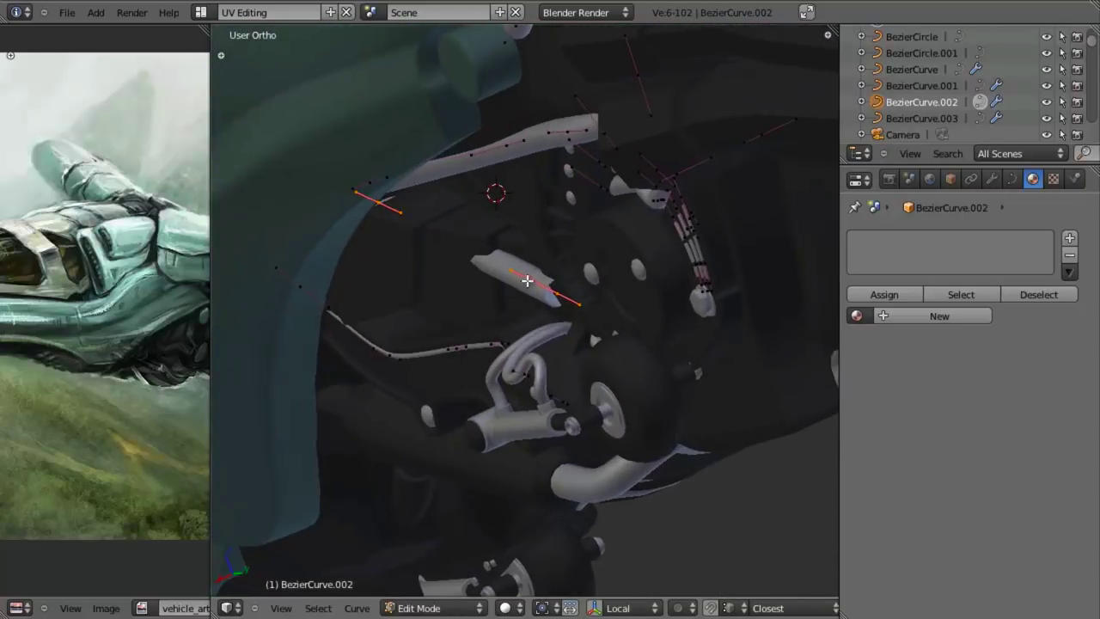
pyautogui.press('r')
pyautogui.press('z')
pyautogui.click(598, 300)
pyautogui.press('g')
pyautogui.press('x')
pyautogui.click(578, 308)
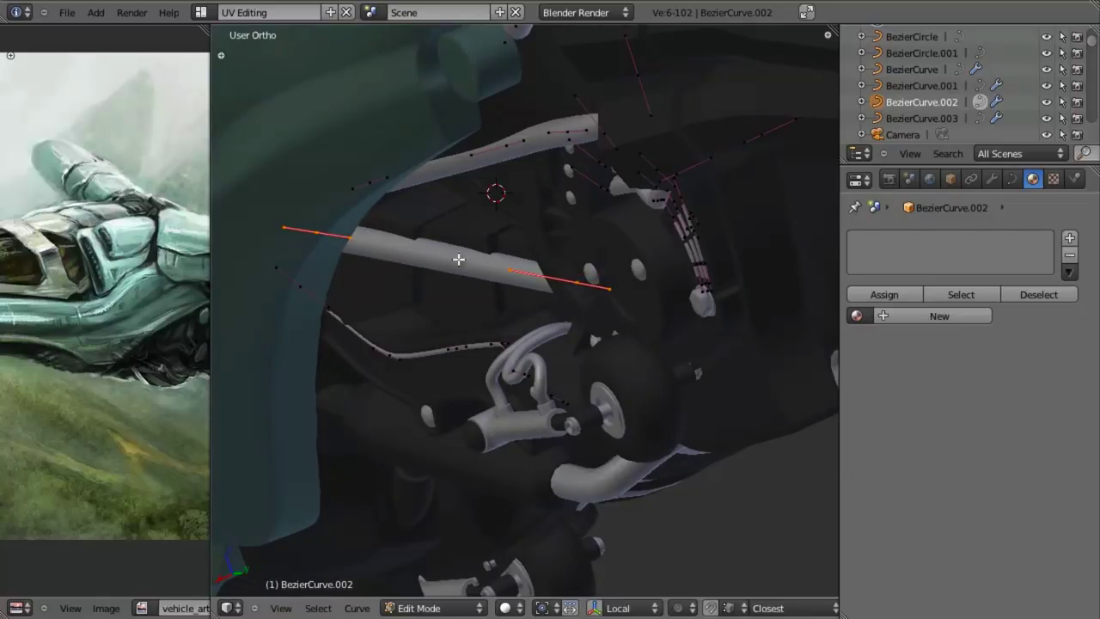
# Duplicate the diagonal pipe and place the copy parallel below it in the right side view
pyautogui.press('KP_3')
pyautogui.keyDown('shift'); pyautogui.moveTo(577, 310); pyautogui.dragTo(519, 244, button='middle'); pyautogui.keyUp('shift')
pyautogui.scroll(1, 548, 340)
pyautogui.moveTo(557, 284); pyautogui.dragTo(629, 328, button='middle')
pyautogui.press('e')
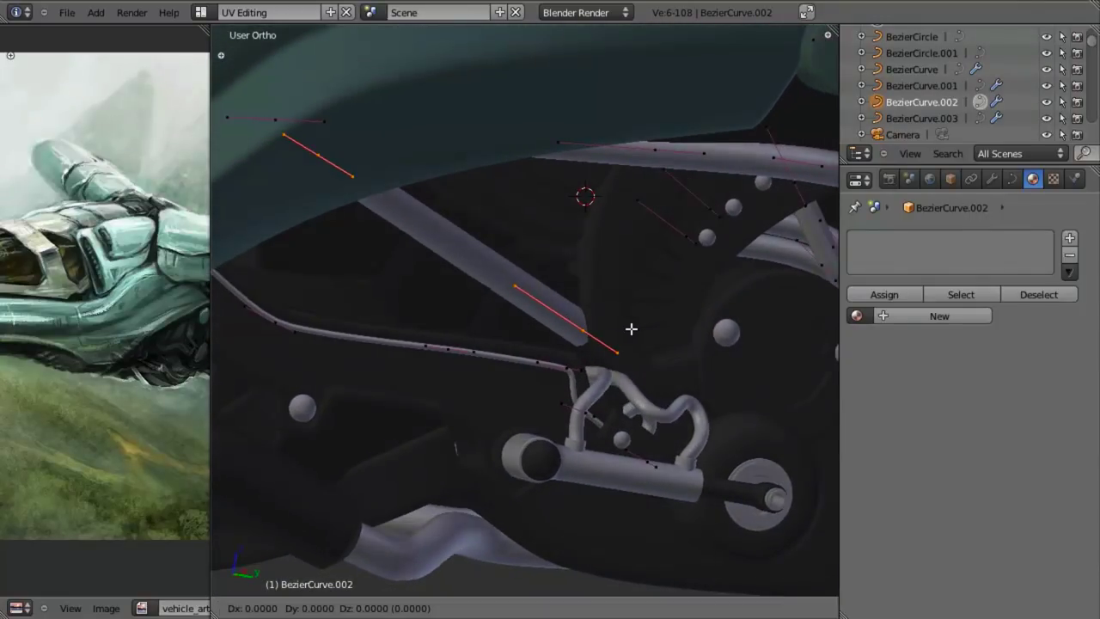
pyautogui.press('KP_3')
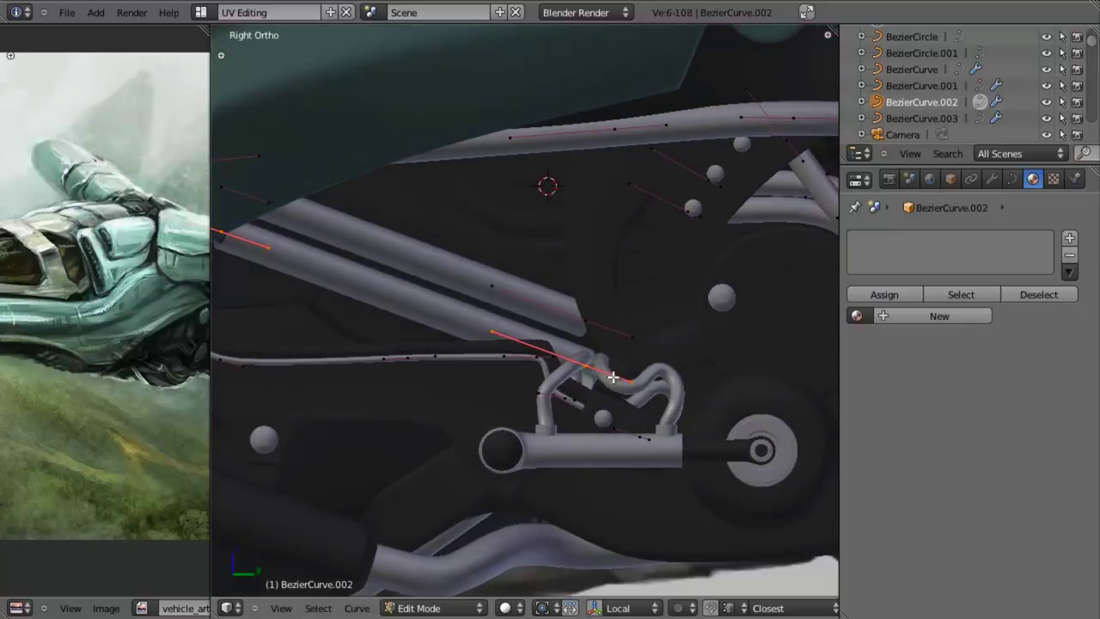
# Shift the lower diagonal pipe toward the front, and adjust the radius of both parallel diagonal pipes
pyautogui.scroll(-2, 627, 374)
pyautogui.scroll(2, 640, 375)
pyautogui.press('g')
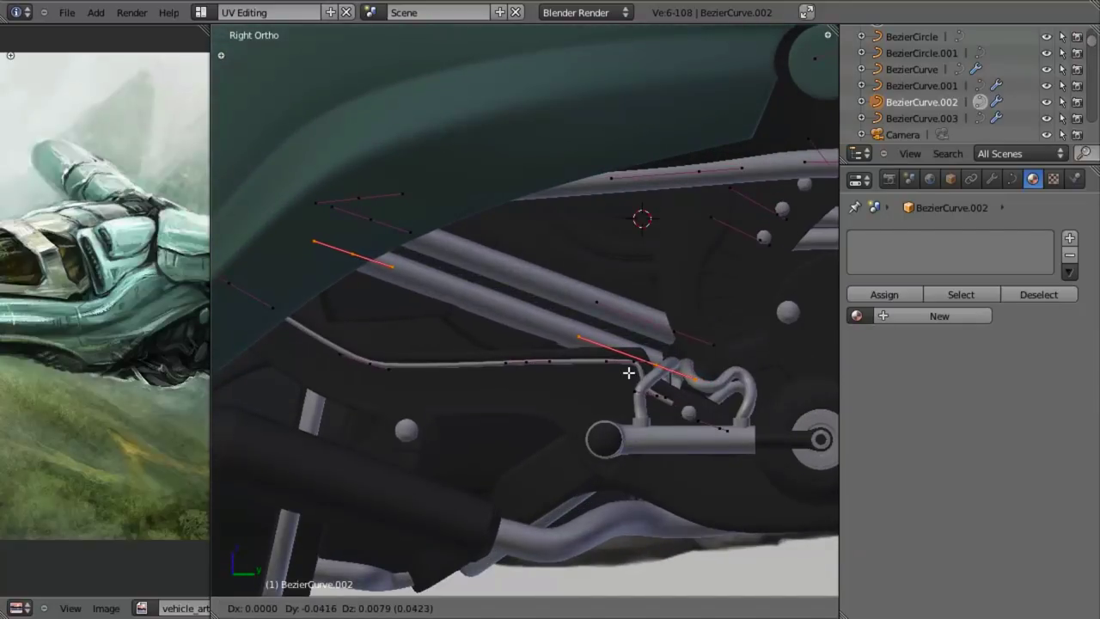
pyautogui.click(620, 347)
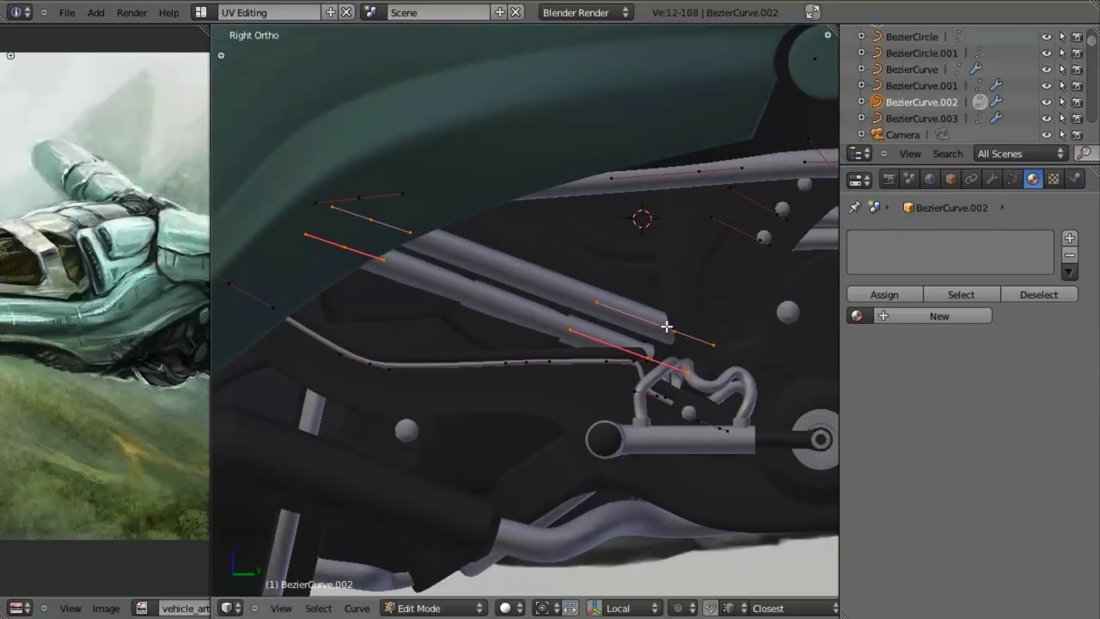
pyautogui.hotkey('alt', 's')
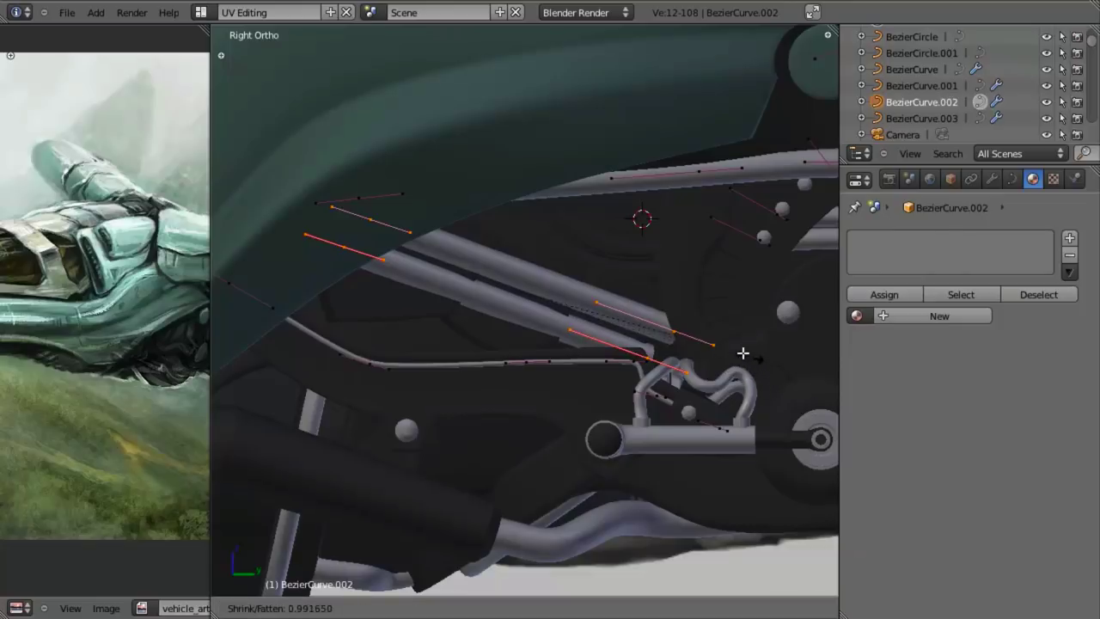
pyautogui.click(576, 317)
pyautogui.press('a')
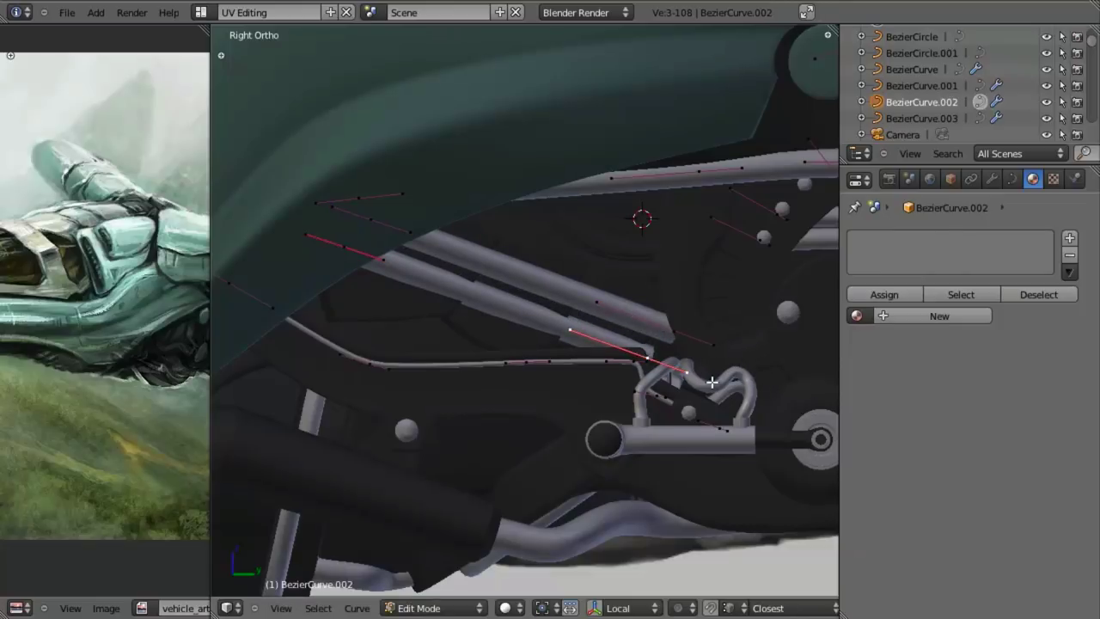
# Extrude a new end point from the lower diagonal pipe's rear control point, scale its handles and place it angled upward
pyautogui.scroll(2, 709, 379)
pyautogui.press('e')
pyautogui.click(677, 413)
pyautogui.press('s')
pyautogui.click(647, 363)
pyautogui.press('g')
pyautogui.click(709, 312)
pyautogui.press('g')
pyautogui.click(702, 297)
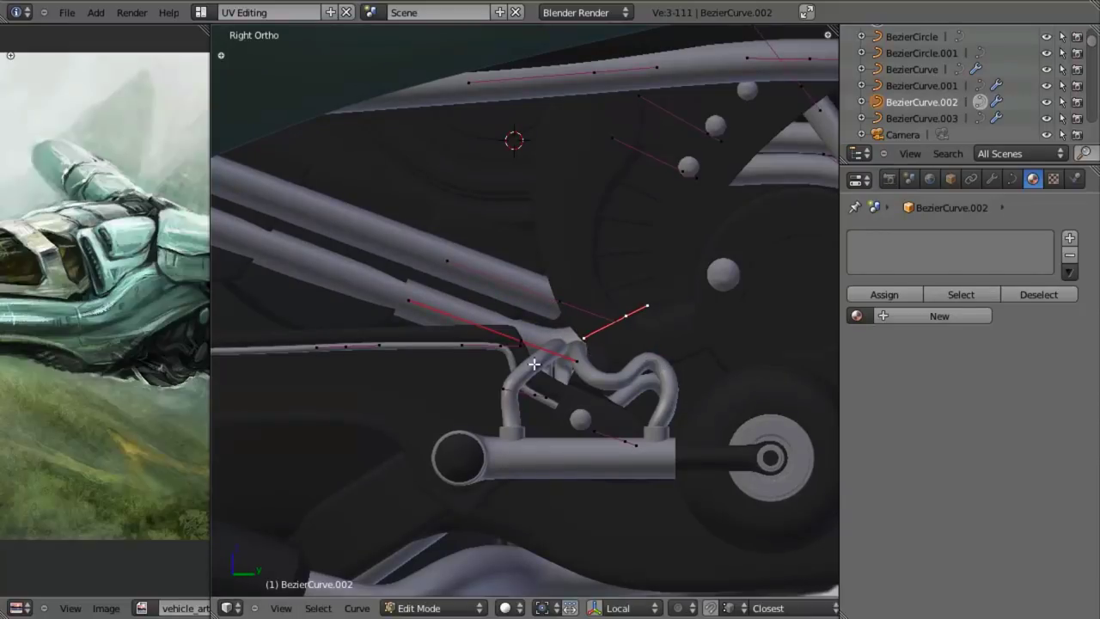
# Shift the upper diagonal pipe's rear control point slightly forward and extrude a rotated, scaled end point angled upward from it
pyautogui.press('g')
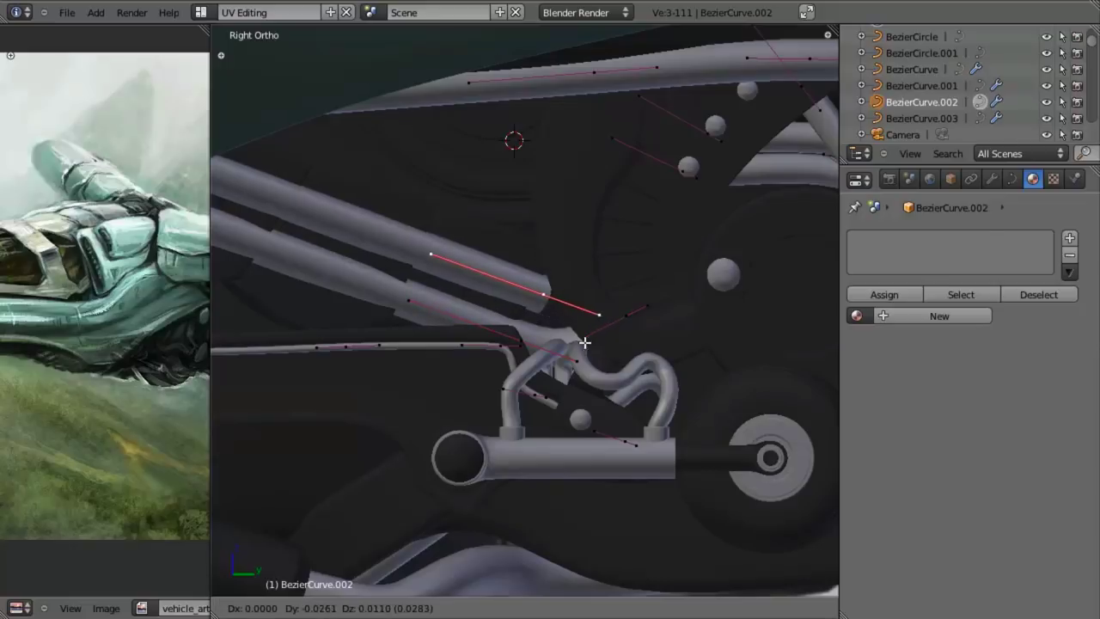
pyautogui.click(580, 342)
pyautogui.press('e')
pyautogui.click(688, 344)
pyautogui.press('r')
pyautogui.click(733, 279)
pyautogui.press('s')
pyautogui.click(654, 295)
pyautogui.press('a')
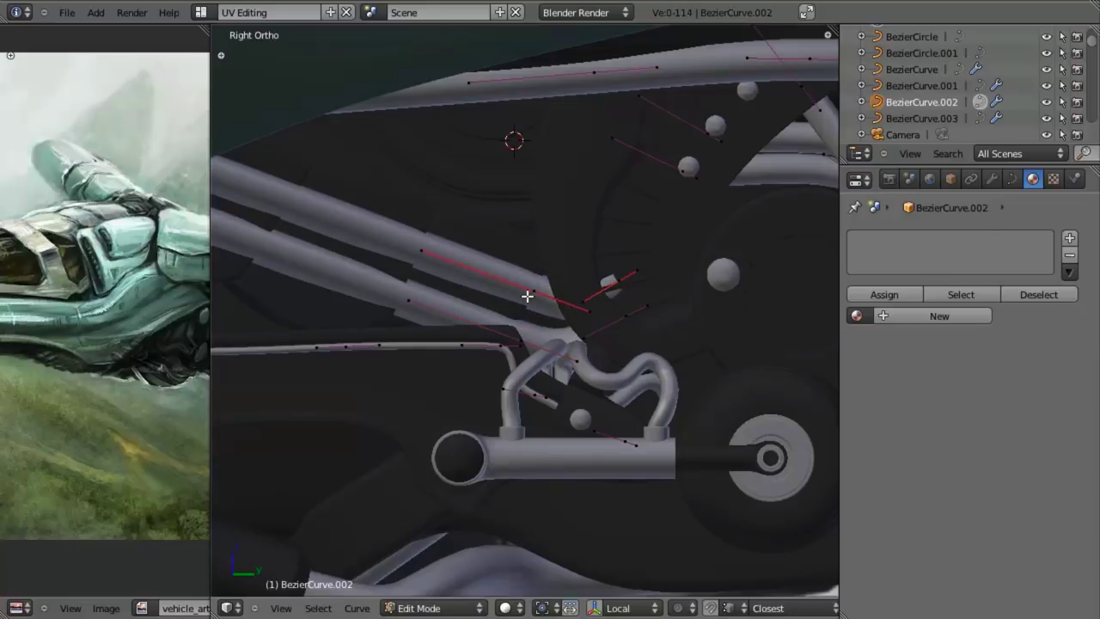
# Shorten the handles at the rear bend points of both diagonal pipes
pyautogui.press('s')
pyautogui.click(528, 345)
pyautogui.press('s')
pyautogui.click(674, 395)
# Move the upper pipe's new end point forward, and shift both pipes' rear end points together along X
pyautogui.rightClick(609, 282)
pyautogui.press('g')
pyautogui.click(580, 281)
pyautogui.keyDown('shift'); pyautogui.rightClick(624, 314); pyautogui.keyUp('shift')
pyautogui.moveTo(592, 321); pyautogui.dragTo(656, 366, button='middle')
pyautogui.press('g')
pyautogui.press('x')
pyautogui.click(645, 353)
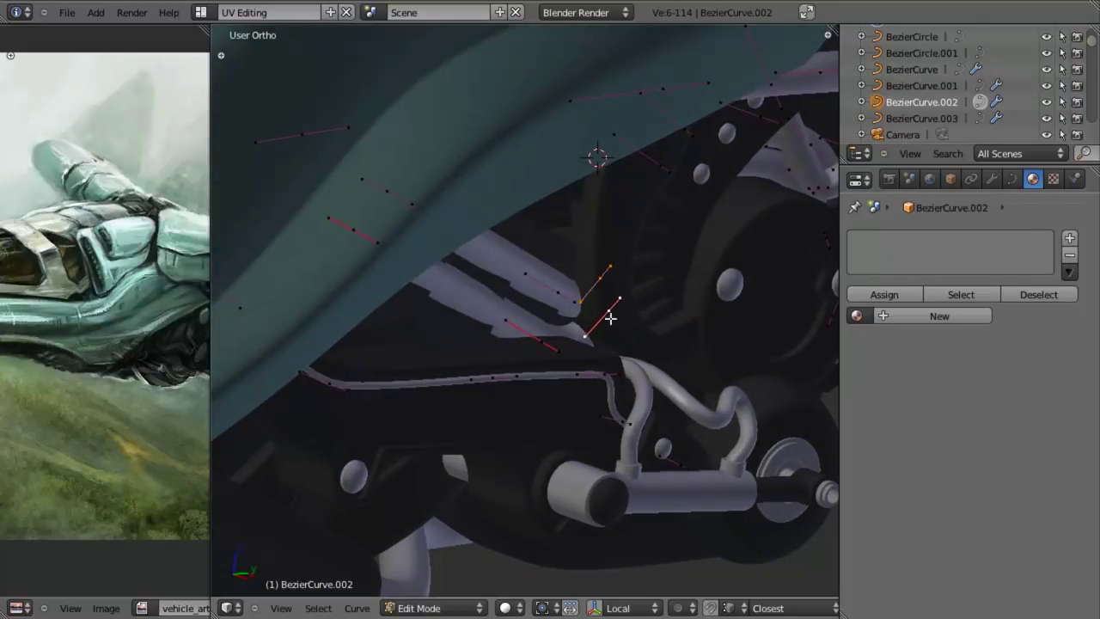
# Examine the two diagonal pipes on the whole vehicle in Object Mode, from an angled view and the right side
pyautogui.moveTo(626, 327); pyautogui.dragTo(534, 297, button='middle')
pyautogui.press('Tab')
pyautogui.scroll(-4, 567, 355)
pyautogui.press('a')
pyautogui.scroll(-4, 567, 355)
pyautogui.moveTo(495, 355); pyautogui.dragTo(433, 296, button='middle')
pyautogui.scroll(-5, 538, 384)
pyautogui.press('KP_3')
pyautogui.scroll(5, 498, 344)
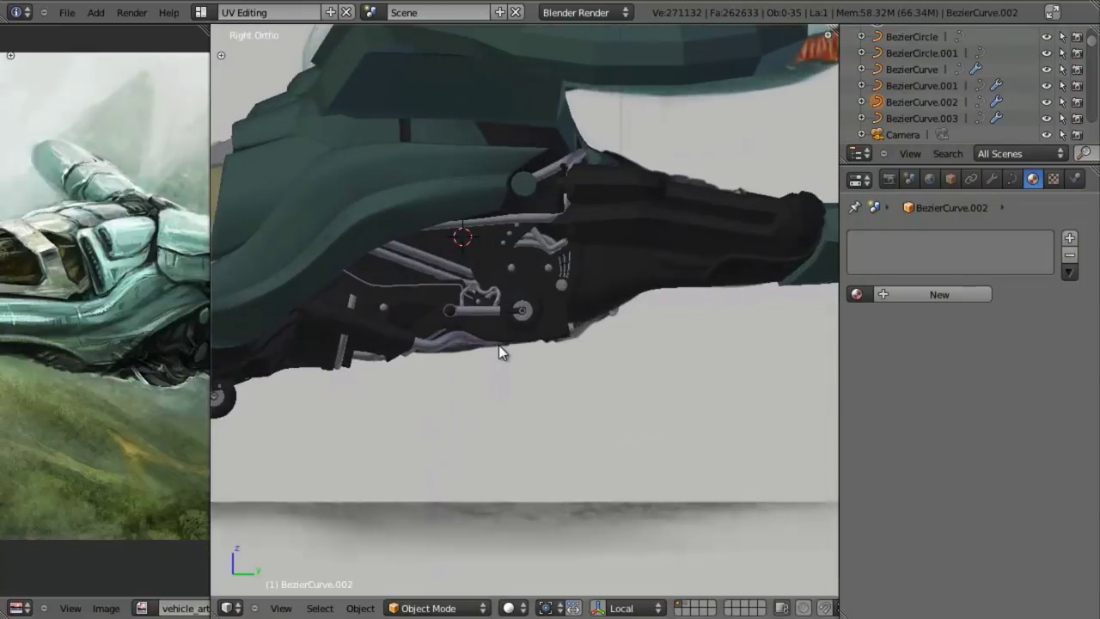
pyautogui.scroll(6, 498, 352)
# Move the lower pipe's front control point down beside the thin pipe and rotate it to follow the pipe's new direction
pyautogui.press('Tab')
pyautogui.scroll(2, 589, 329)
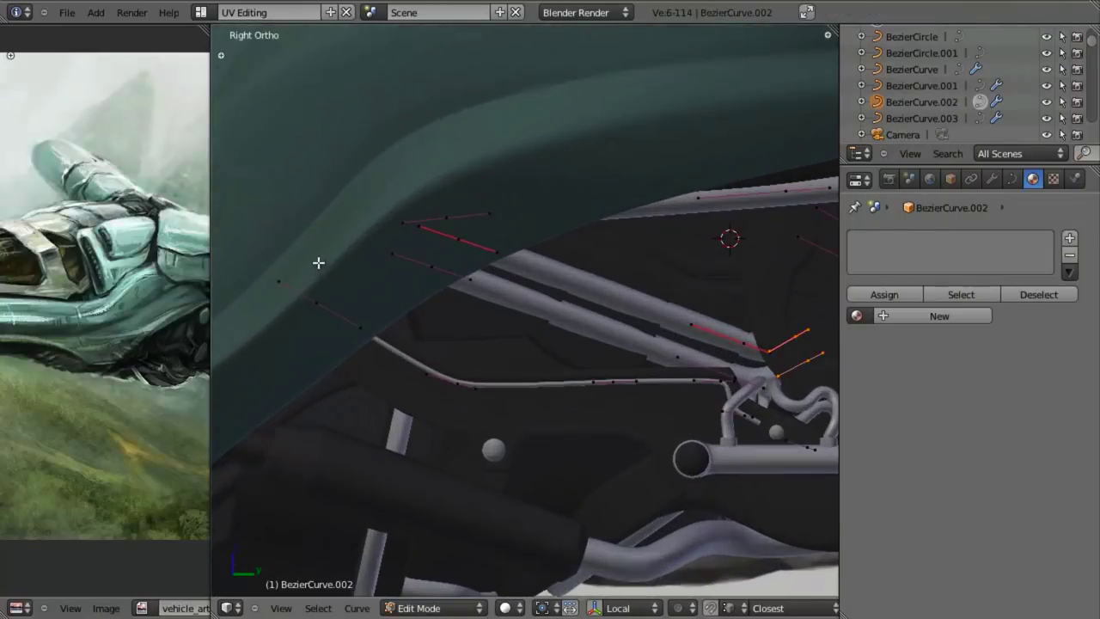
pyautogui.press('g')
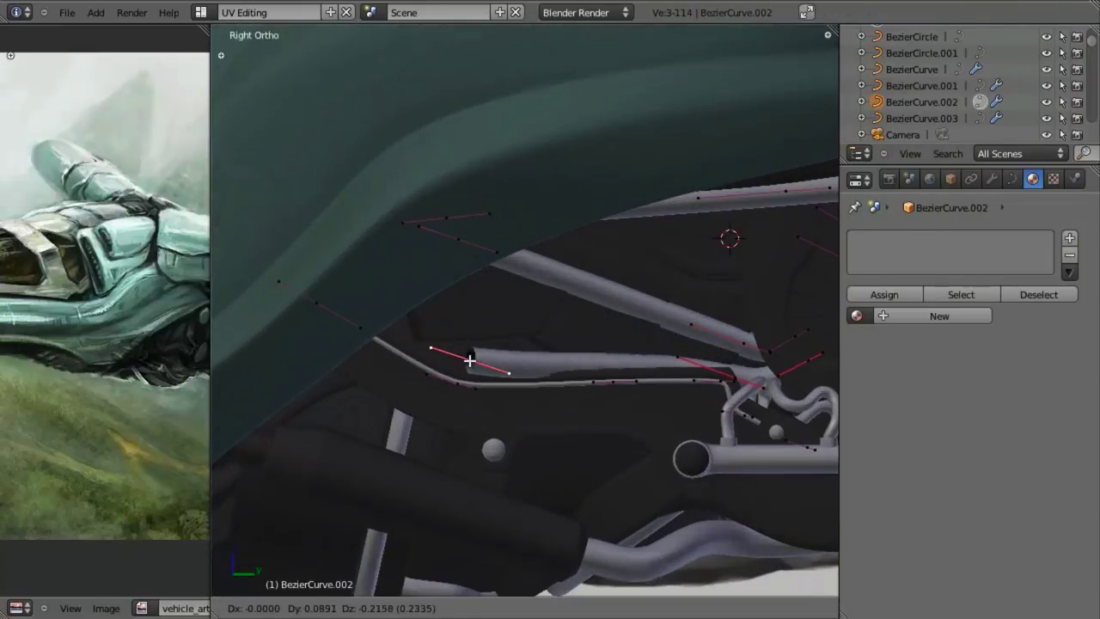
pyautogui.click(469, 361)
pyautogui.press('r')
pyautogui.click(562, 415)
pyautogui.press('g')
pyautogui.click(570, 413)
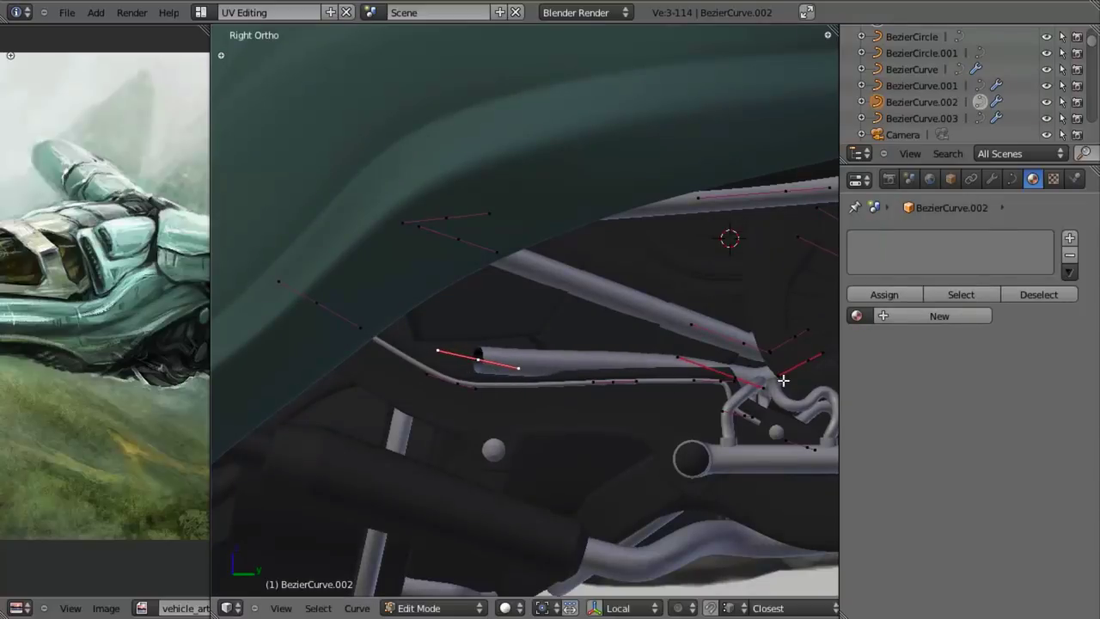
# Extrude the lower pipe's front end up under the green hull panel and rotate the new point along the thin pipe's slope
pyautogui.press('e')
pyautogui.click(438, 327)
pyautogui.press('r')
pyautogui.click(429, 365)
pyautogui.press('a')
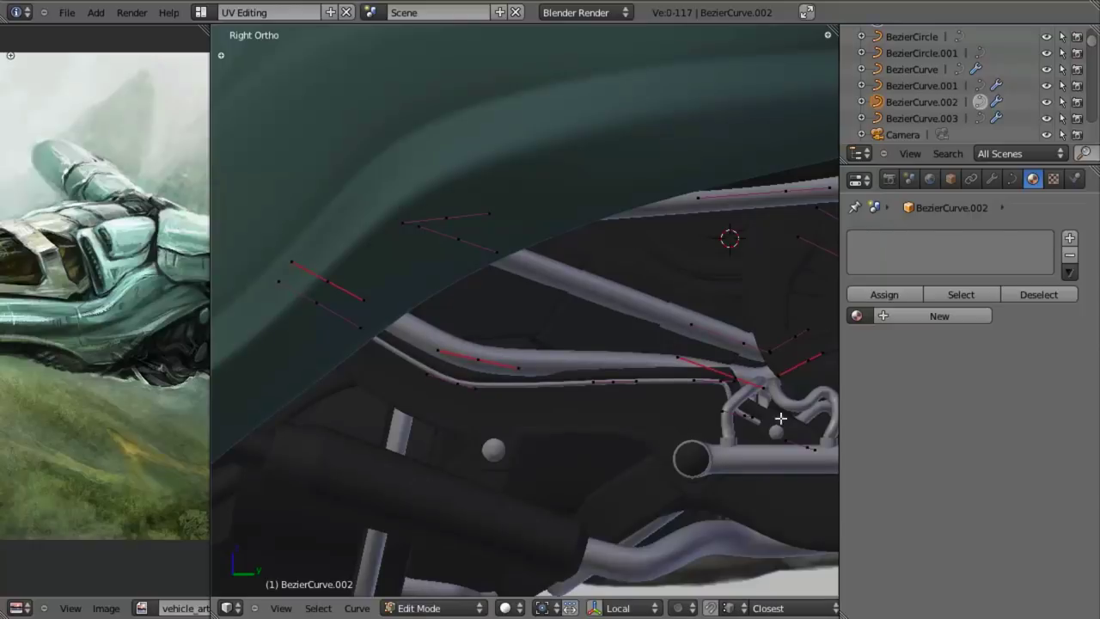
# Reposition the lower pipe's rear bend point and adjust its front handle to smooth the curve
pyautogui.scroll(4, 737, 374)
pyautogui.press('g')
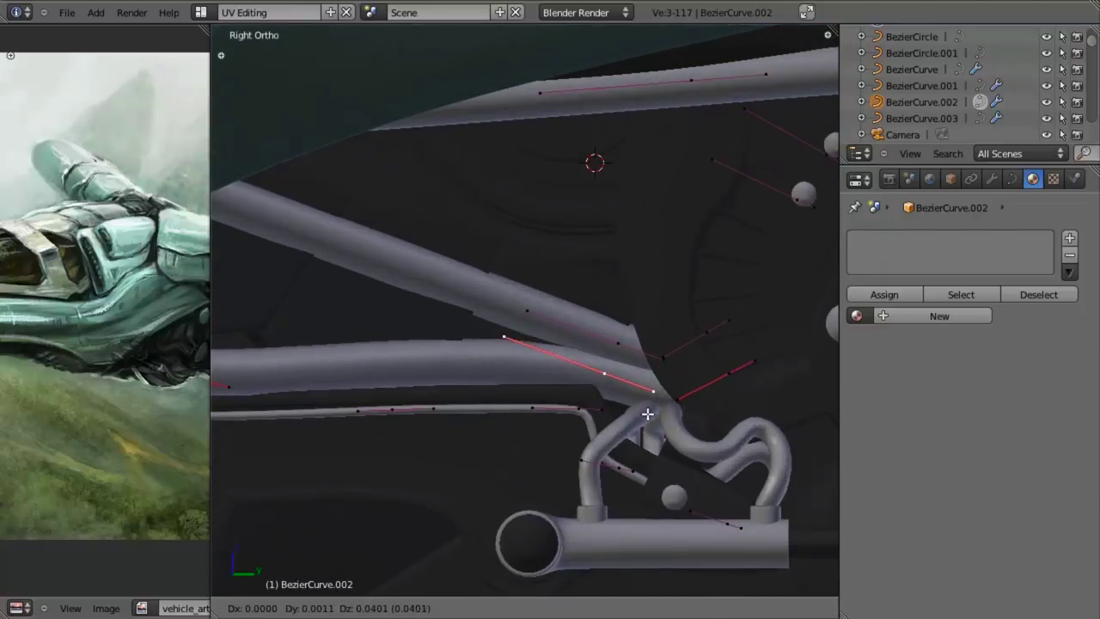
pyautogui.click(647, 414)
pyautogui.scroll(-2, 590, 386)
pyautogui.press('a')
pyautogui.press('g')
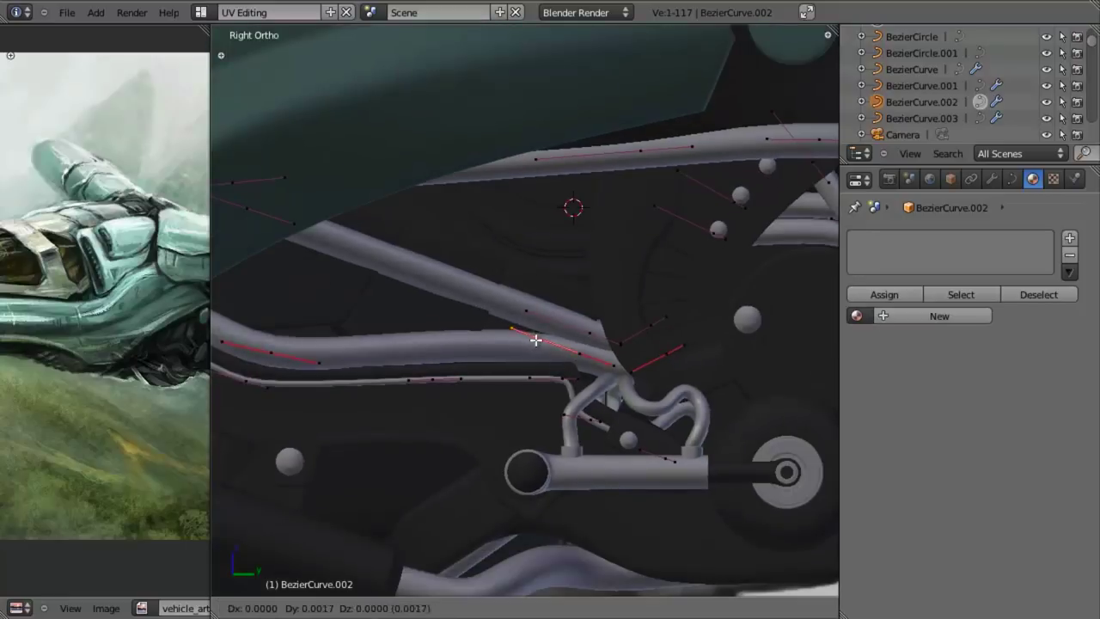
pyautogui.click(583, 355)
# Flatten the lower pipe's two front control points to 0 along X and move them inward along X
pyautogui.moveTo(581, 358); pyautogui.dragTo(340, 345, button='middle')
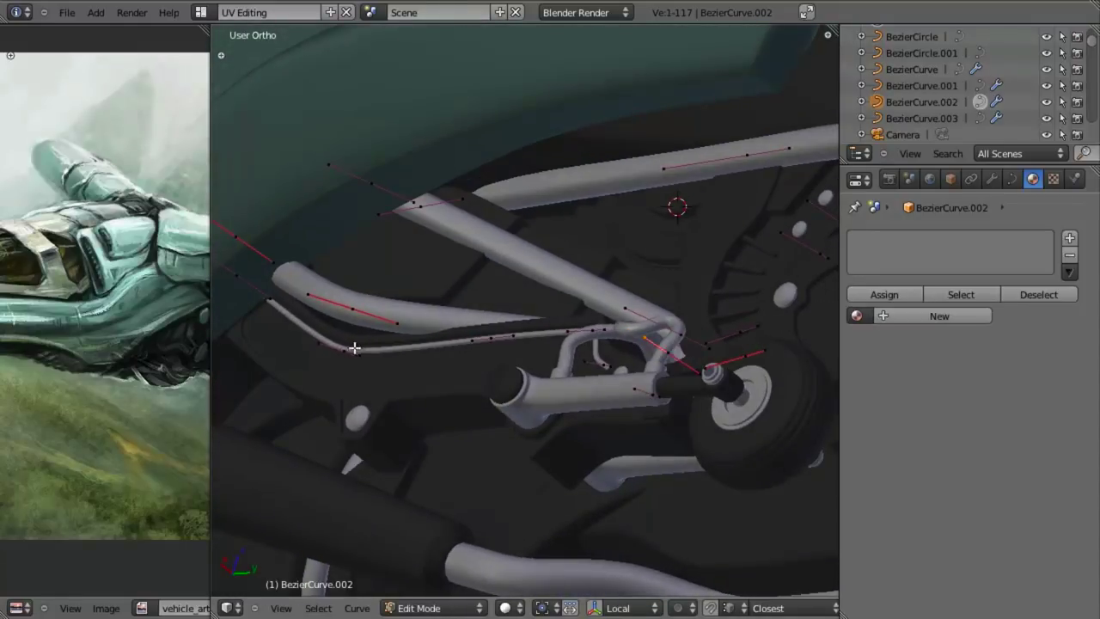
pyautogui.press('g')
pyautogui.click(440, 320)
pyautogui.moveTo(444, 319); pyautogui.dragTo(388, 351, button='middle')
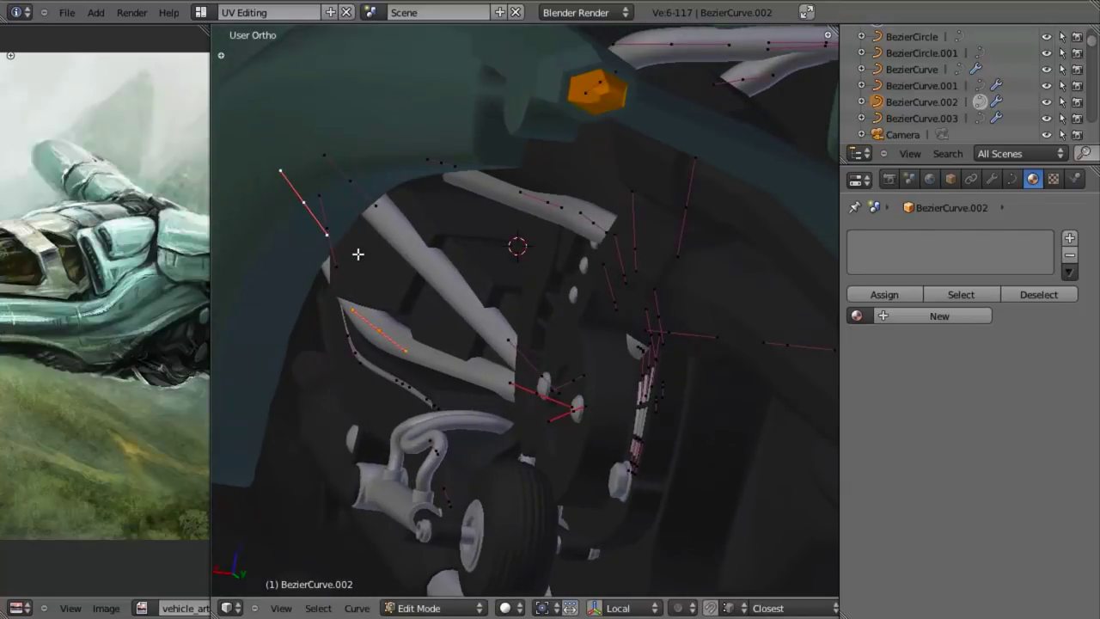
pyautogui.press('s')
pyautogui.press('x')
pyautogui.press('0')
pyautogui.press('Return')
pyautogui.press('g')
pyautogui.press('x')
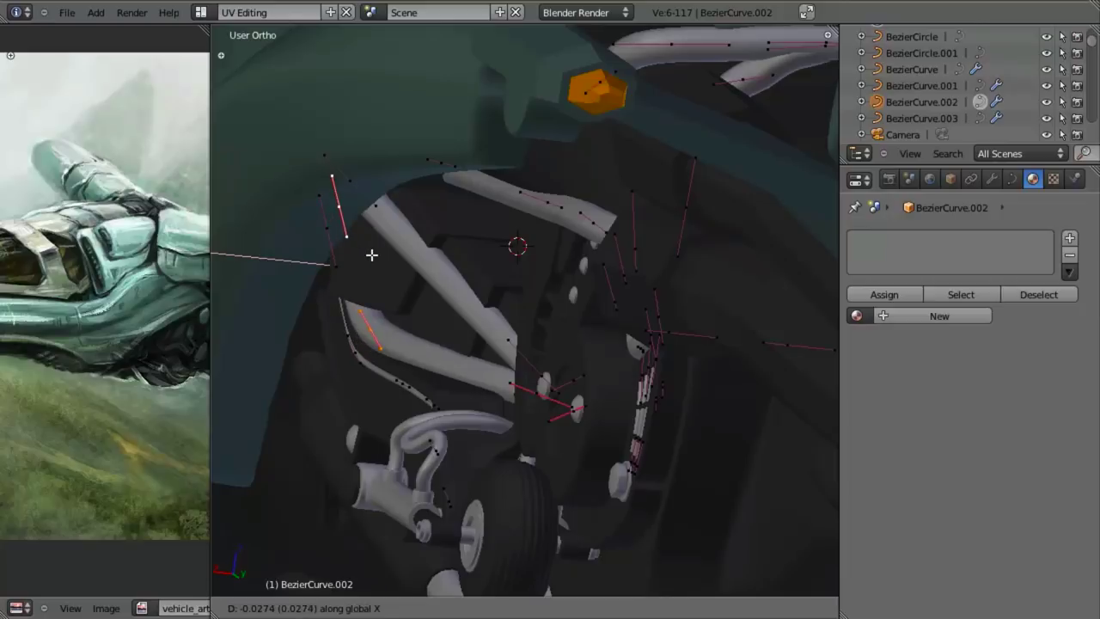
pyautogui.click(393, 253)
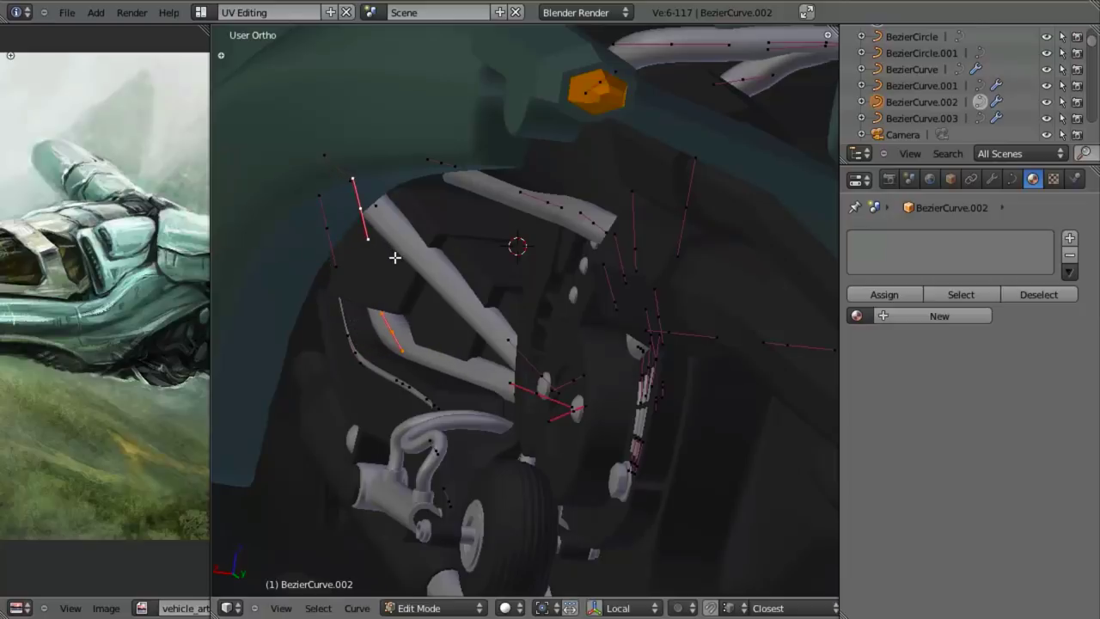
# Refine the X position of the lower pipe's front control points against the body's side
pyautogui.press('KP_3')
pyautogui.scroll(-2, 537, 357)
pyautogui.scroll(3, 601, 393)
pyautogui.moveTo(497, 378); pyautogui.dragTo(520, 434, button='middle')
pyautogui.press('g')
pyautogui.press('x')
pyautogui.click(572, 343)
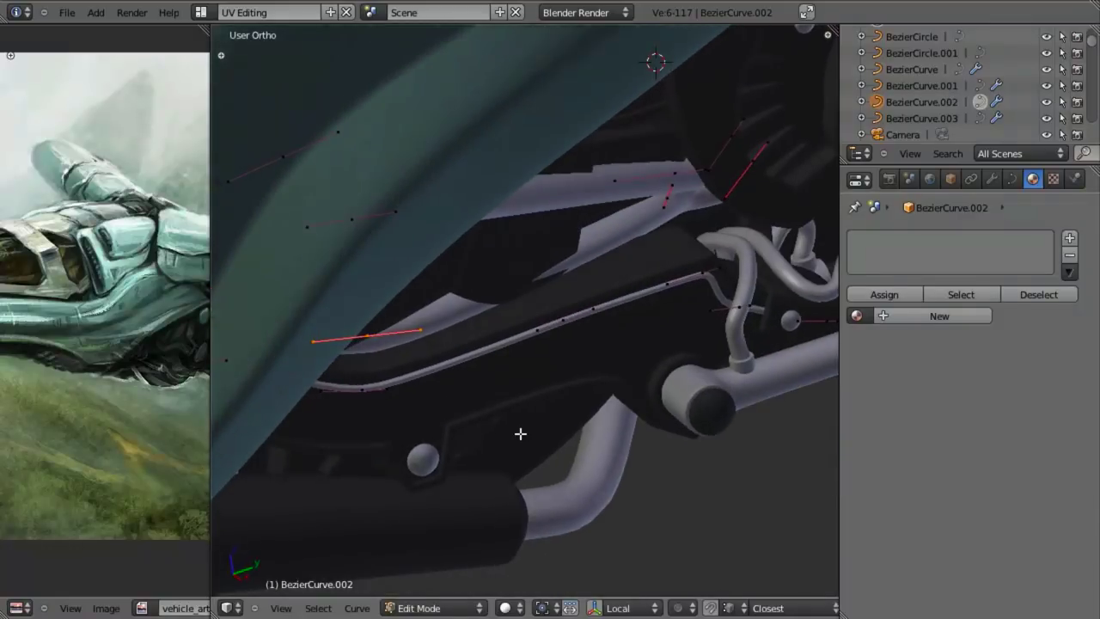
# Flatten the lower pipe's rear bend point to 0 along X, move it along X and return to Object Mode
pyautogui.press('s')
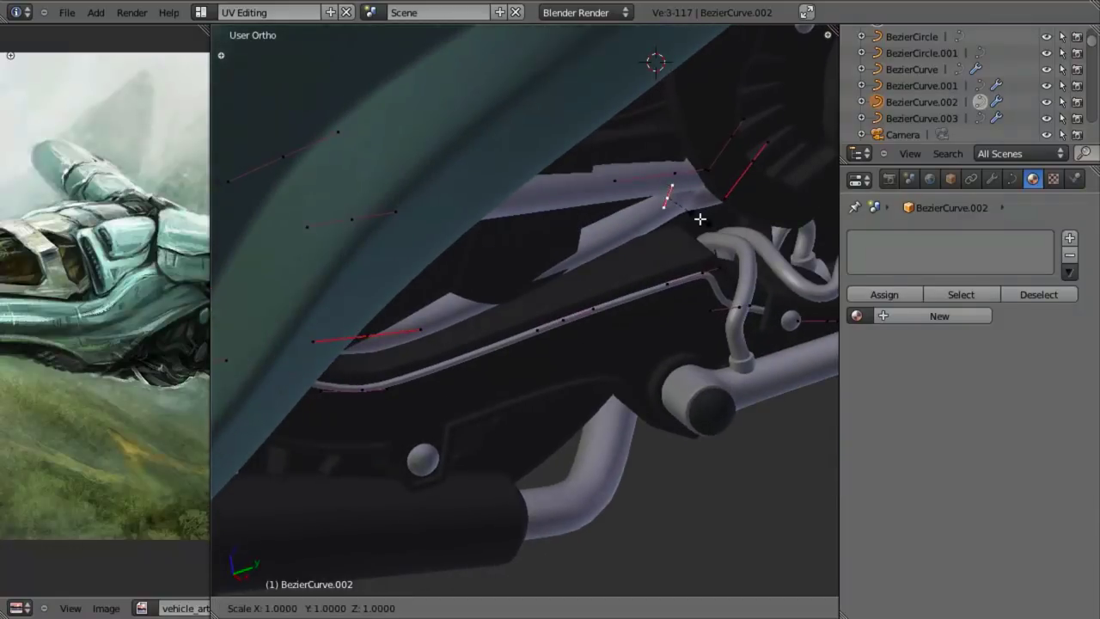
pyautogui.press('x')
pyautogui.press('0')
pyautogui.press('Return')
pyautogui.moveTo(675, 262); pyautogui.dragTo(516, 387, button='middle')
pyautogui.press('g')
pyautogui.press('x')
pyautogui.click(731, 314)
pyautogui.press('Tab')
pyautogui.press('a')
pyautogui.press('KP_3')
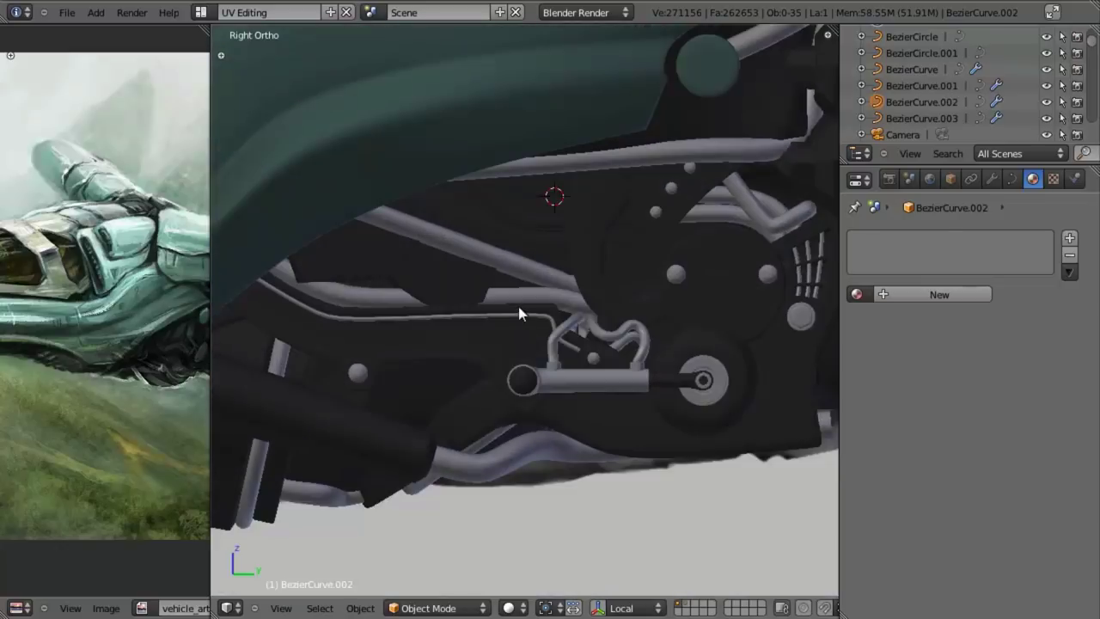
# Edit BezierCurve.002 again and move the upper diagonal pipe's front control point along Z
pyautogui.rightClick(511, 265)
pyautogui.press('Tab')
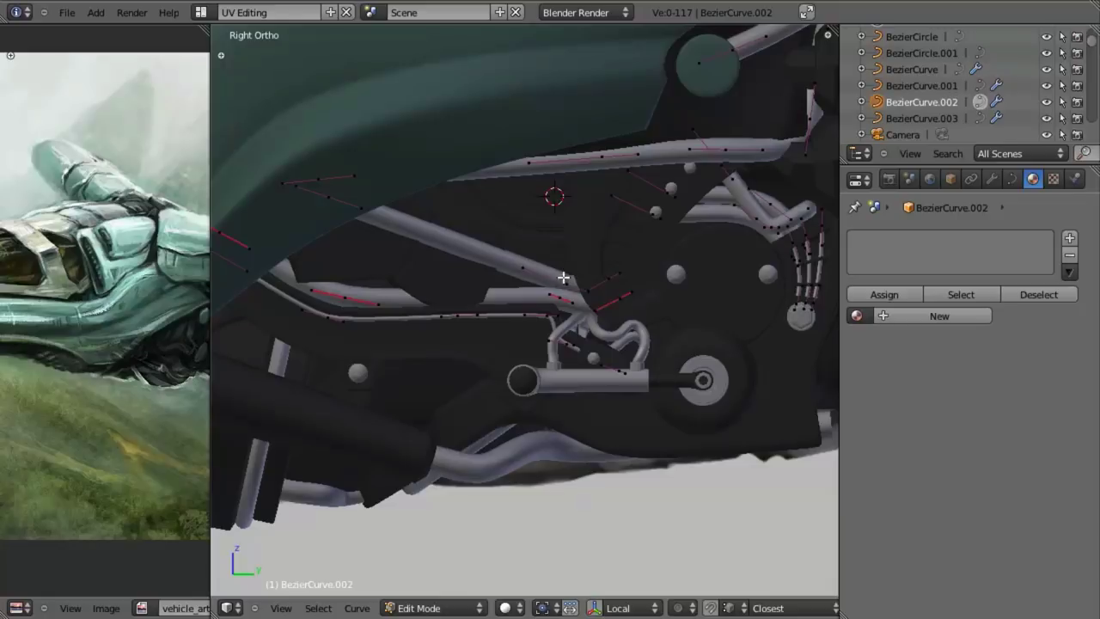
pyautogui.moveTo(561, 280); pyautogui.dragTo(442, 286, button='middle')
pyautogui.press('g')
pyautogui.press('z')
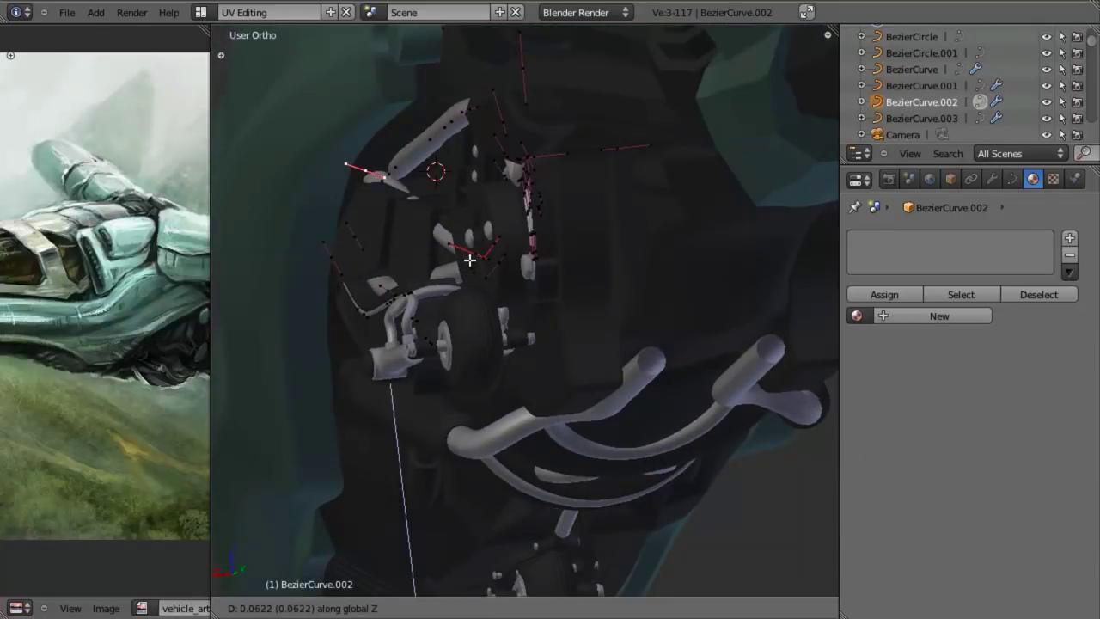
pyautogui.click(470, 259)
# Subdivide the upper diagonal pipe between its front and rear control points and move the new middle point
pyautogui.press('KP_3')
pyautogui.keyDown('shift'); pyautogui.moveTo(529, 327); pyautogui.dragTo(384, 359, button='middle'); pyautogui.keyUp('shift')
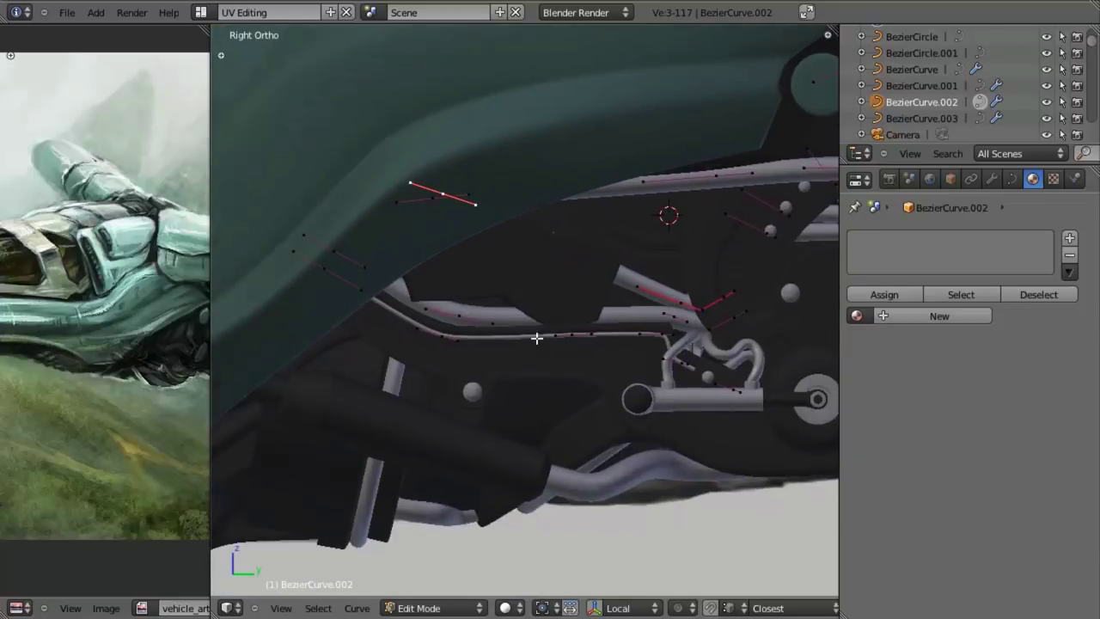
pyautogui.keyDown('shift'); pyautogui.rightClick(443, 186); pyautogui.keyUp('shift')
pyautogui.press('w')
pyautogui.click(701, 265)
pyautogui.press('a')
pyautogui.press('g')
pyautogui.click(580, 226)
# Move the upper pipe's middle point to form a downward bend, and scale its handles down to tighten the curve
pyautogui.scroll(3, 629, 324)
pyautogui.keyDown('shift'); pyautogui.moveTo(633, 329); pyautogui.dragTo(564, 386, button='middle'); pyautogui.keyUp('shift')
pyautogui.press('g')
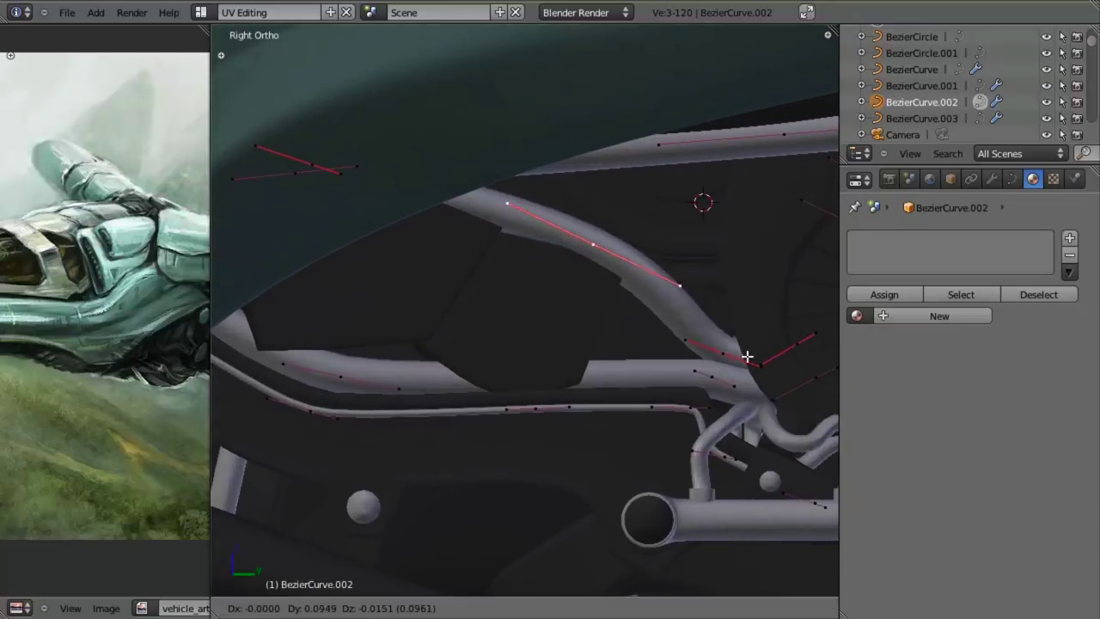
pyautogui.click(747, 353)
pyautogui.press('s')
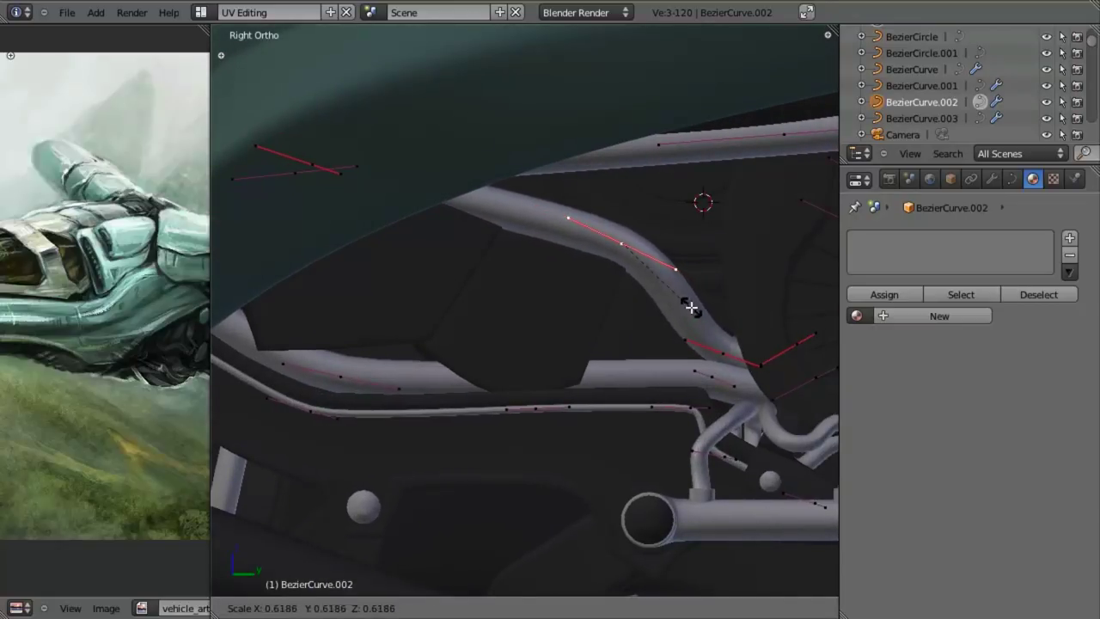
pyautogui.click(658, 285)
# Move the upper pipe's middle point along X and rotate it about Z to follow the body's side
pyautogui.moveTo(658, 284); pyautogui.dragTo(601, 275, button='middle')
pyautogui.press('g')
pyautogui.press('x')
pyautogui.click(559, 299)
pyautogui.scroll(2, 558, 302)
pyautogui.press('r')
pyautogui.press('z')
pyautogui.rightClick(646, 271)
pyautogui.press('r')
pyautogui.press('z')
pyautogui.click(653, 234)
# Adjust the upper pipe's middle point along X and reposition it in the right side view
pyautogui.moveTo(653, 234); pyautogui.dragTo(658, 361, button='middle')
pyautogui.press('g')
pyautogui.press('x')
pyautogui.click(584, 314)
pyautogui.press('KP_3')
pyautogui.press('g')
pyautogui.click(517, 210)
# Move and rotate the upper pipe's rear bend point in the right side view, and shift it along X
pyautogui.press('g')
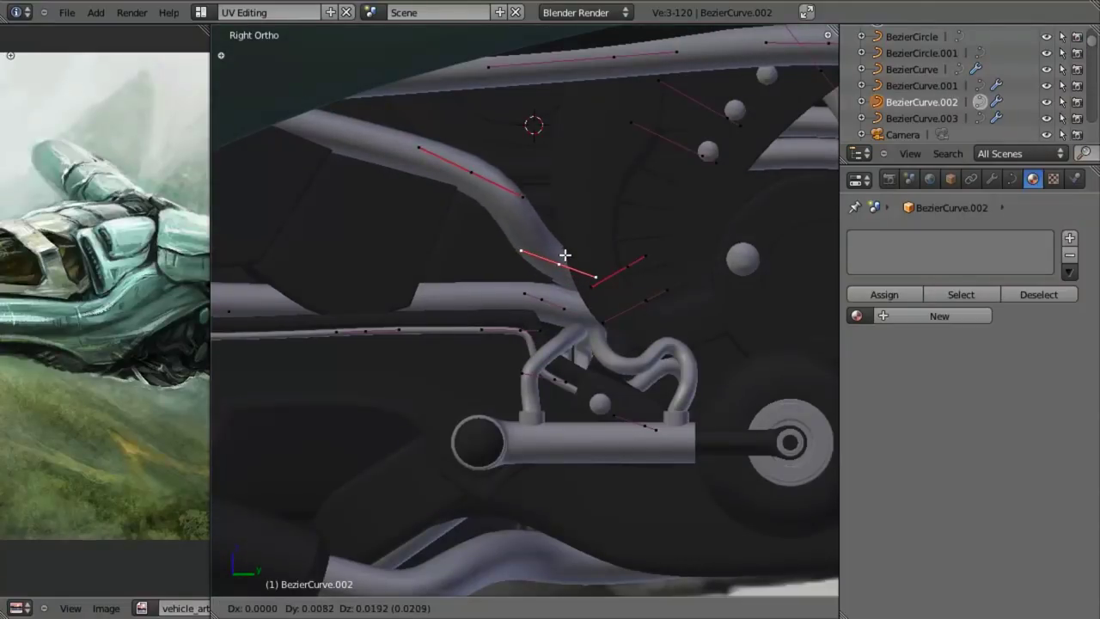
pyautogui.click(566, 255)
pyautogui.press('r')
pyautogui.click(639, 307)
pyautogui.press('g')
pyautogui.click(627, 313)
pyautogui.moveTo(621, 312); pyautogui.dragTo(592, 365, button='middle')
pyautogui.press('g')
pyautogui.press('x')
pyautogui.click(604, 265)
# Examine the reshaped pipes in Object Mode from a distance and from an angled close-up
pyautogui.scroll(-4, 580, 272)
pyautogui.press('Tab')
pyautogui.press('a')
pyautogui.scroll(-3, 604, 316)
pyautogui.scroll(-3, 521, 250)
pyautogui.scroll(1, 567, 330)
pyautogui.moveTo(542, 300); pyautogui.dragTo(556, 346, button='middle')
pyautogui.scroll(2, 472, 233)
pyautogui.scroll(4, 556, 346)
pyautogui.rightClick(581, 273)
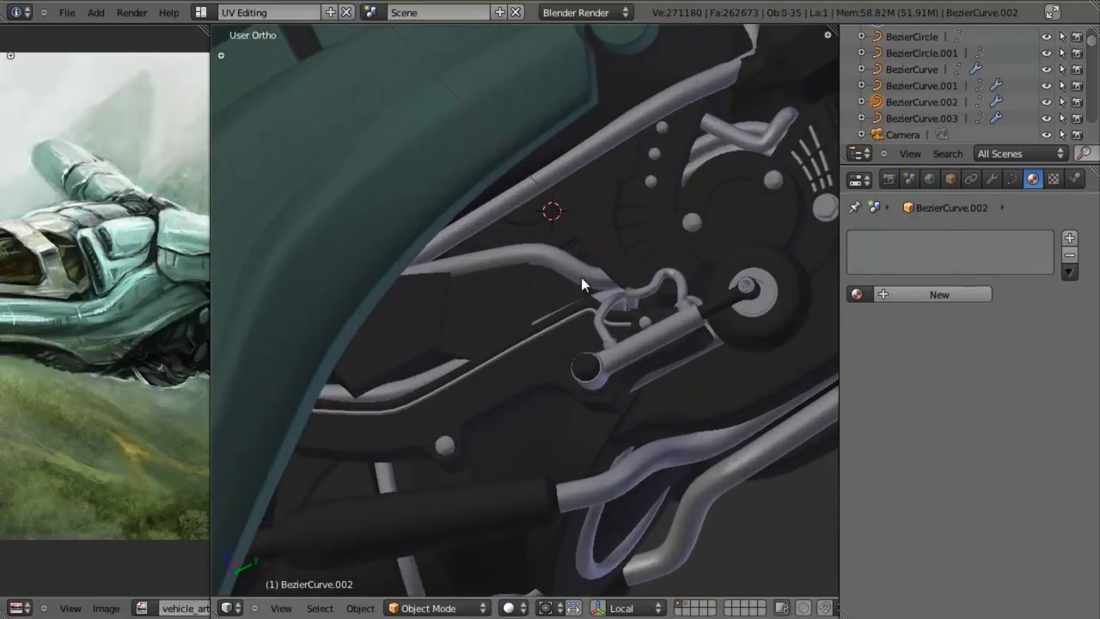
# Select the long upper pipe in BezierCurve.002 and add a material slot using the dark grey material
pyautogui.moveTo(580, 273); pyautogui.dragTo(553, 359, button='middle')
pyautogui.scroll(3, 553, 360)
pyautogui.scroll(-2, 672, 378)
pyautogui.moveTo(671, 386); pyautogui.dragTo(574, 226, button='middle')
pyautogui.press('Tab')
pyautogui.press('a')
pyautogui.press('a')
pyautogui.press('l')
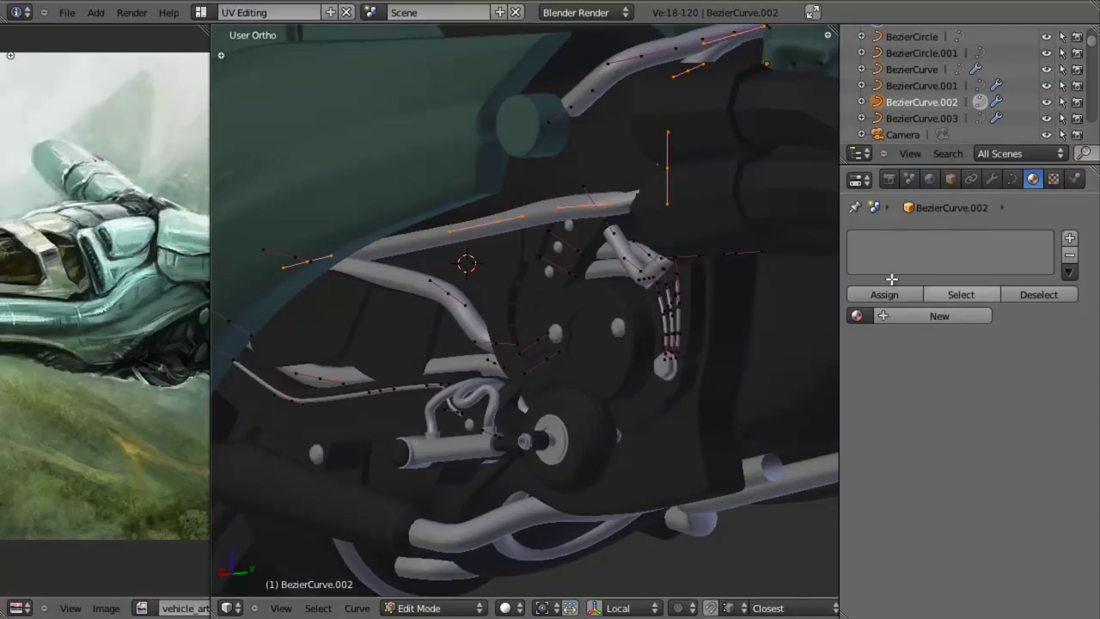
pyautogui.click(1069, 240)
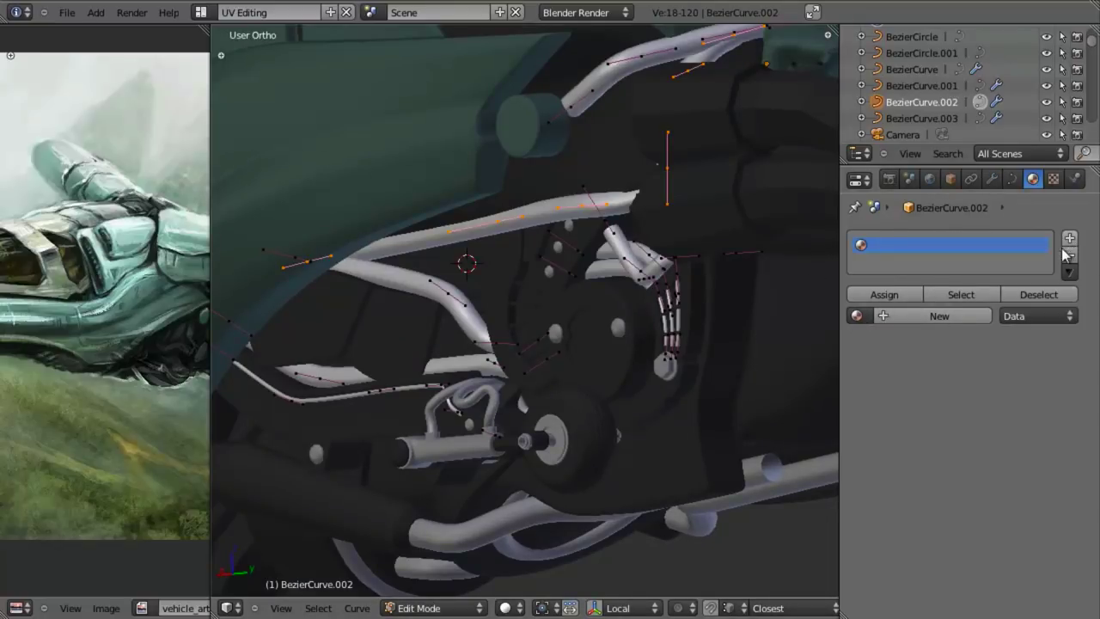
pyautogui.click(856, 315)
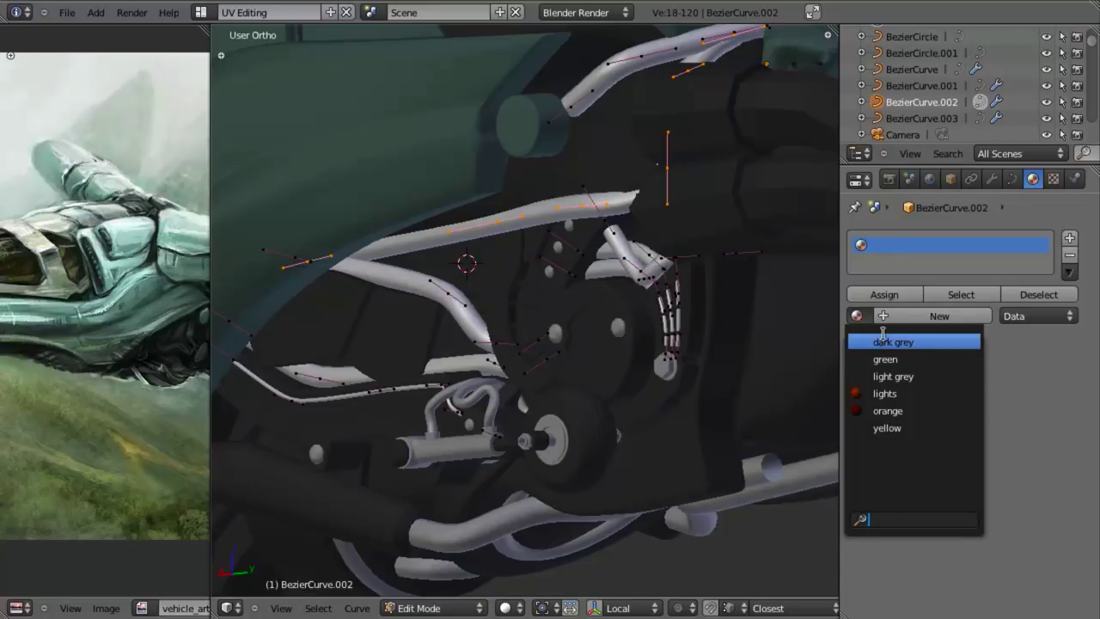
pyautogui.click(885, 340)
# Invert the selection and assign a second material slot with light grey to the remaining pipes of BezierCurve.002
pyautogui.hotkey('ctrl', 'i')
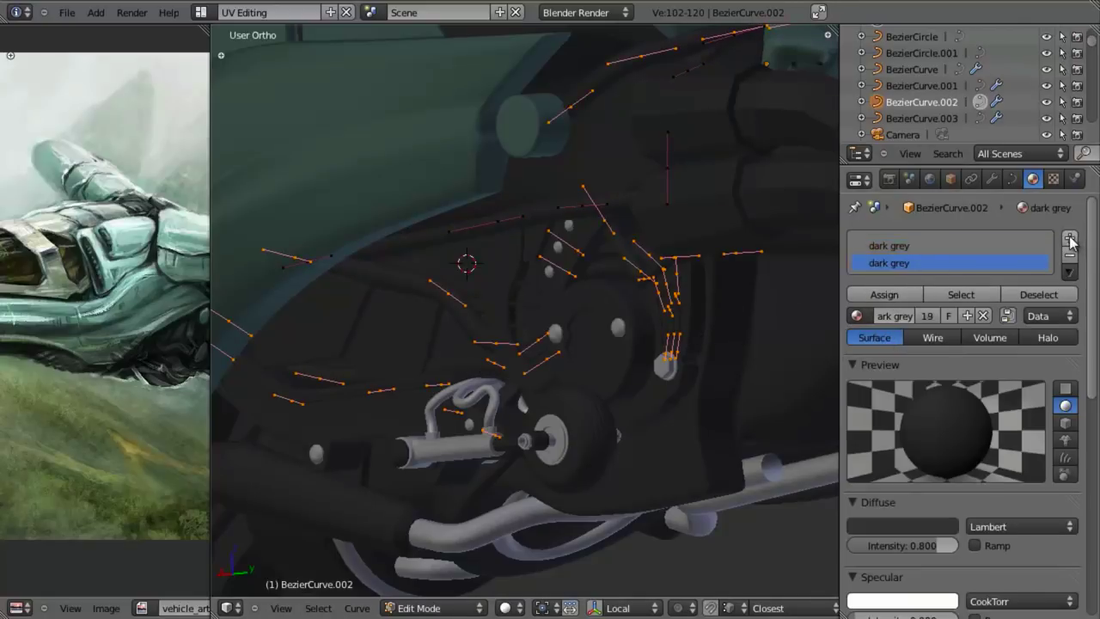
pyautogui.click(857, 315)
pyautogui.click(879, 377)
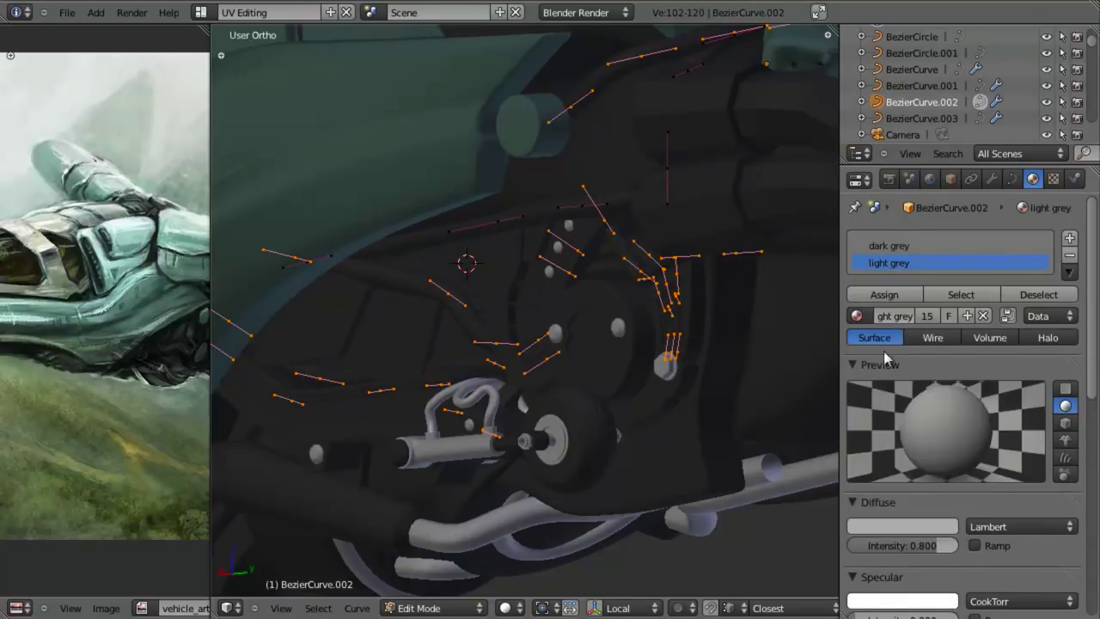
pyautogui.click(906, 301)
# Assign dark grey to the pipe running from the round green cylinder to the rear strut
pyautogui.moveTo(633, 325); pyautogui.dragTo(608, 312, button='middle')
pyautogui.scroll(-2, 608, 313)
pyautogui.scroll(3, 606, 314)
pyautogui.keyDown('shift'); pyautogui.moveTo(558, 266); pyautogui.dragTo(602, 216, button='middle'); pyautogui.keyUp('shift')
pyautogui.press('a')
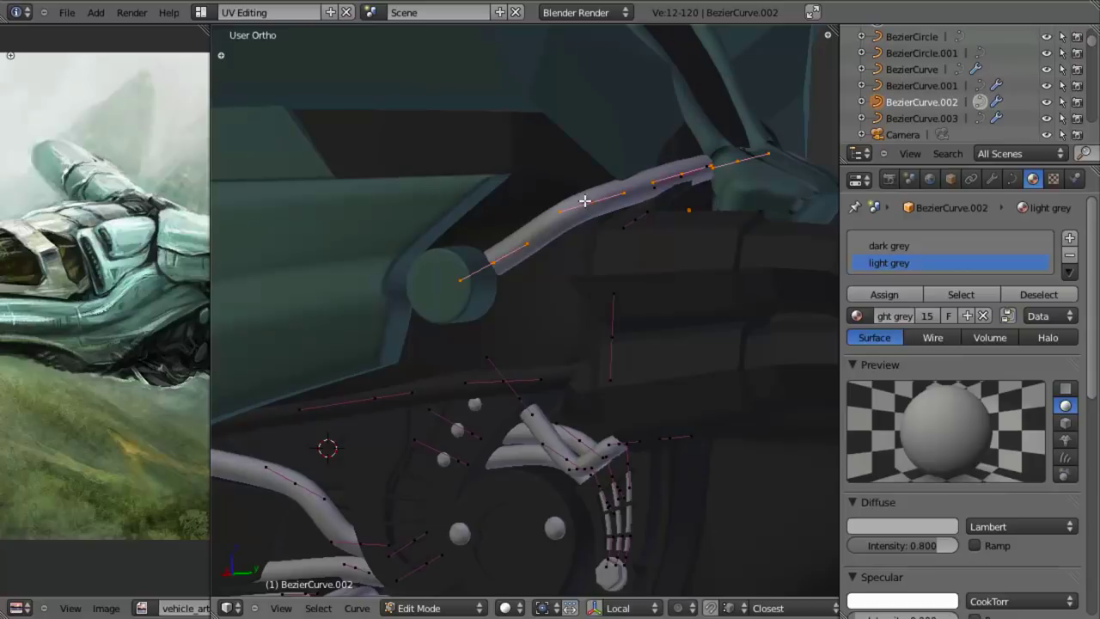
pyautogui.click(897, 247)
pyautogui.click(900, 292)
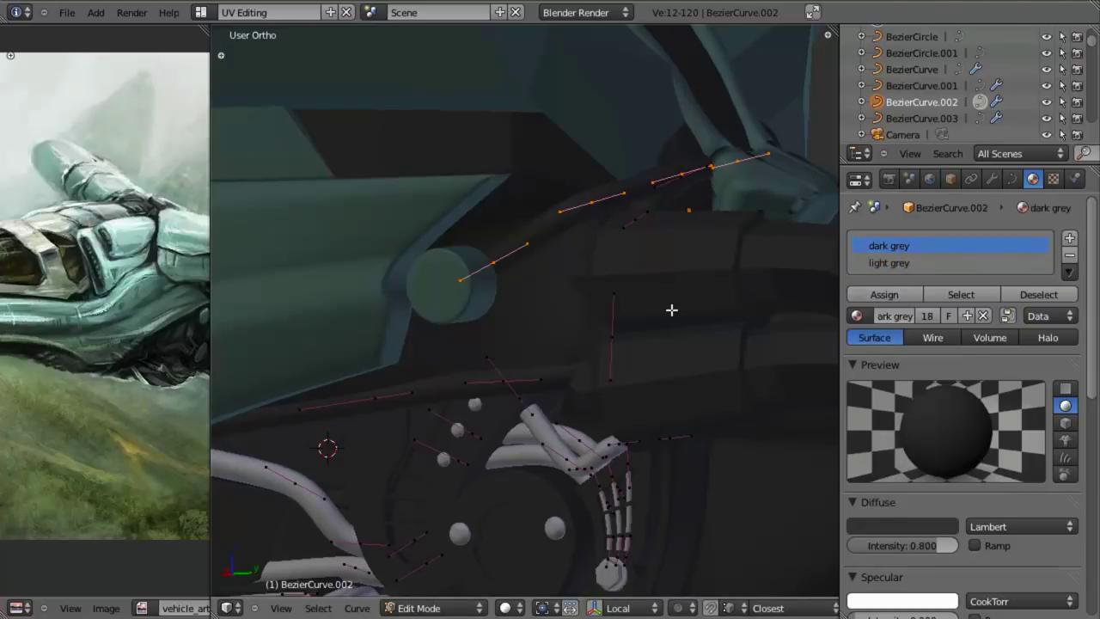
pyautogui.press('Tab')
pyautogui.scroll(-3, 563, 366)
pyautogui.moveTo(563, 365); pyautogui.dragTo(498, 285, button='middle')
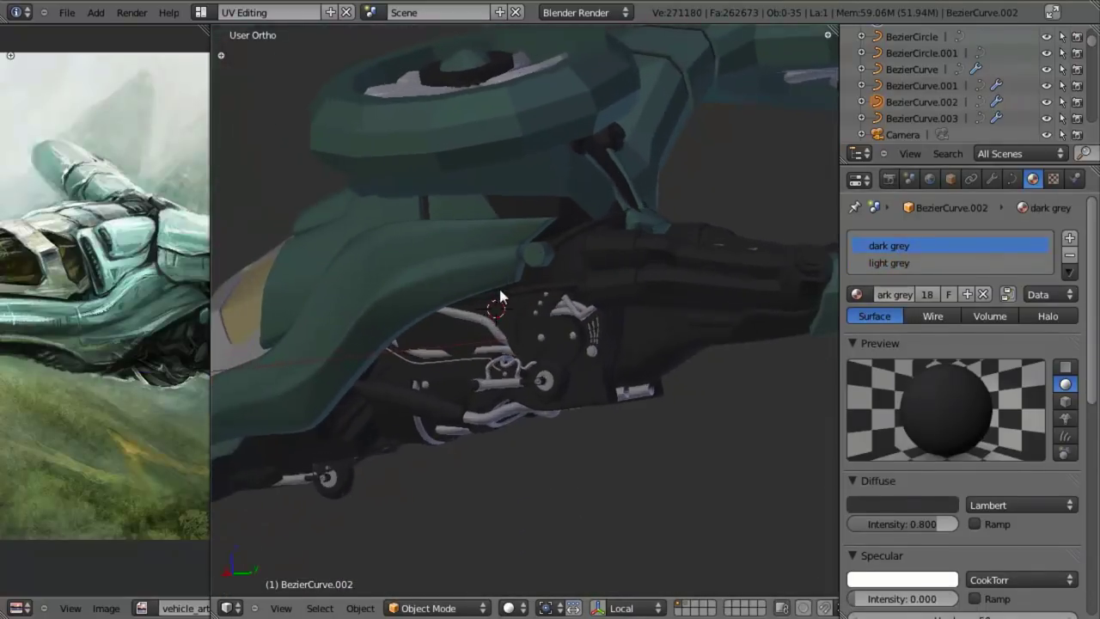
# Select the small hoses above the light grey cylinder, BezierCurve.003, and give them the green material
pyautogui.press('KP_3')
pyautogui.press('z')
pyautogui.scroll(4, 643, 373)
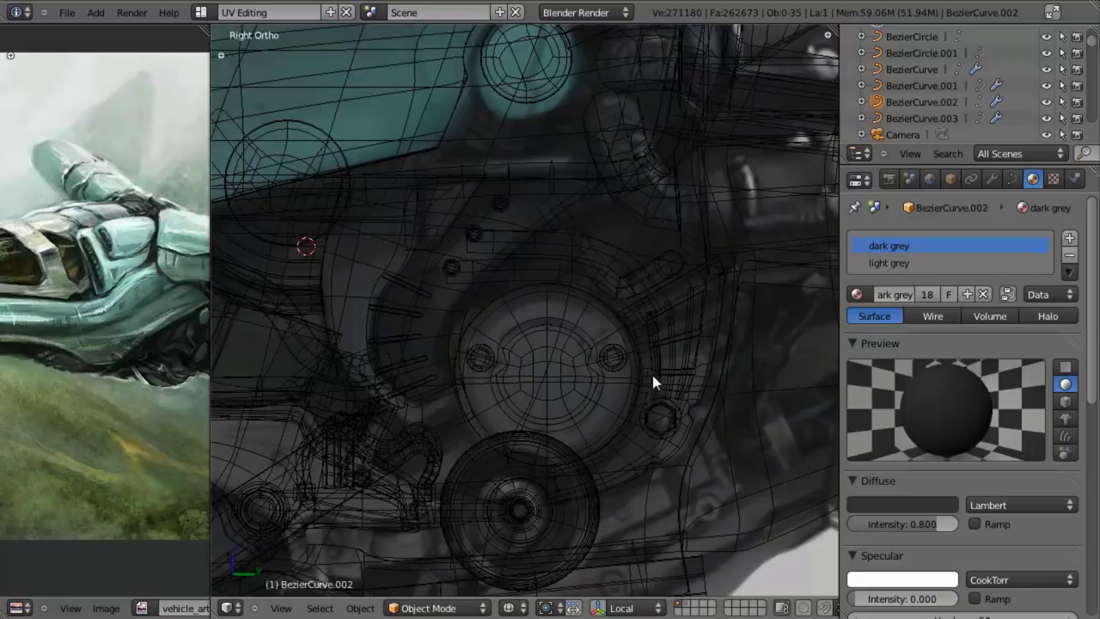
pyautogui.press('z')
pyautogui.keyDown('shift'); pyautogui.moveTo(558, 400); pyautogui.dragTo(605, 402, button='middle'); pyautogui.keyUp('shift')
pyautogui.press('z')
pyautogui.press('z')
pyautogui.scroll(3, 576, 365)
pyautogui.rightClick(548, 376)
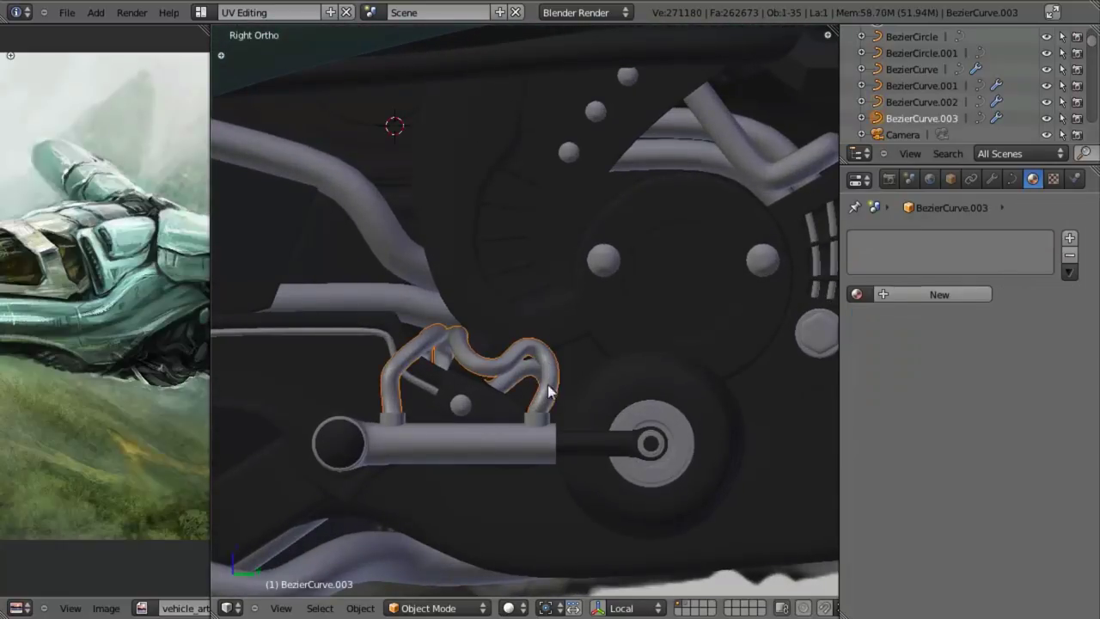
pyautogui.press('z')
pyautogui.press('z')
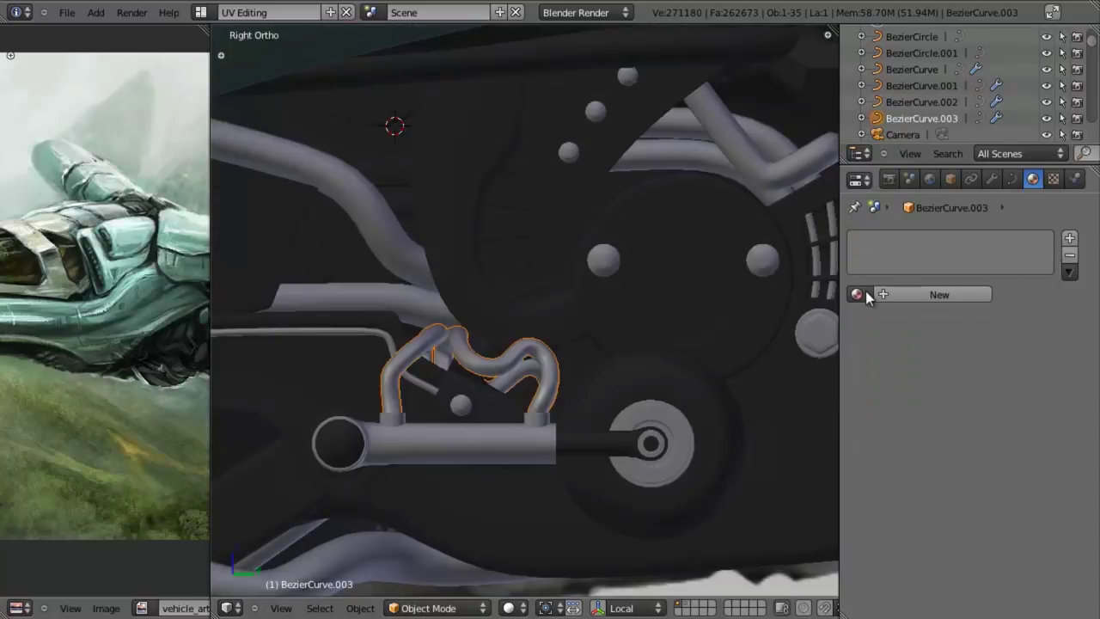
pyautogui.click(857, 294)
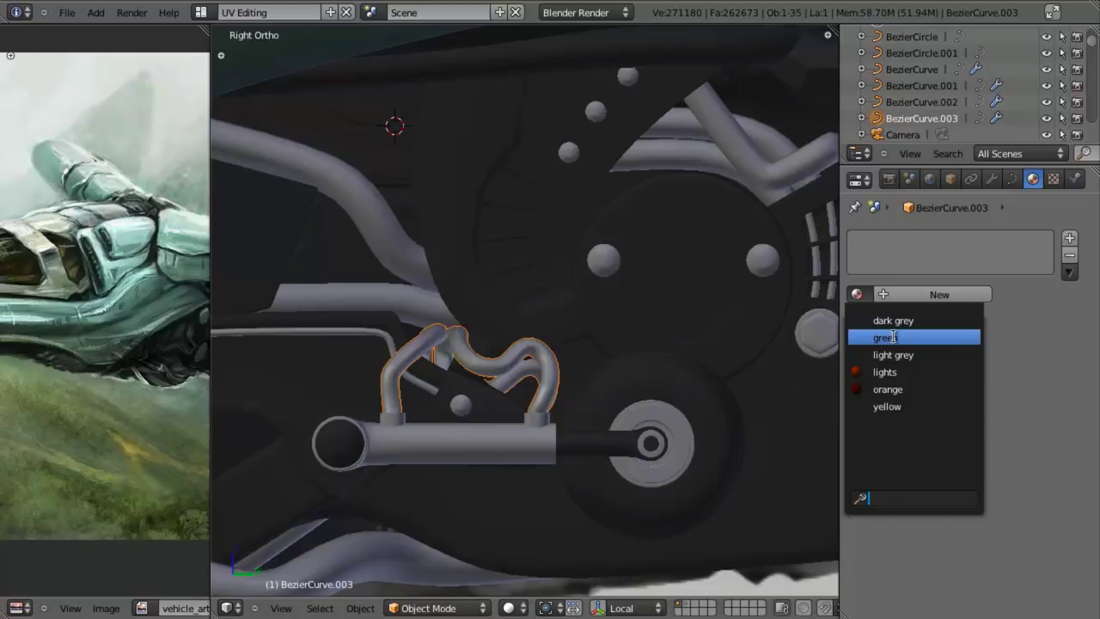
pyautogui.click(889, 338)
# Compare the green hoses with the reference image in the right side view and save the file
pyautogui.scroll(-5, 484, 392)
pyautogui.scroll(-5, 507, 399)
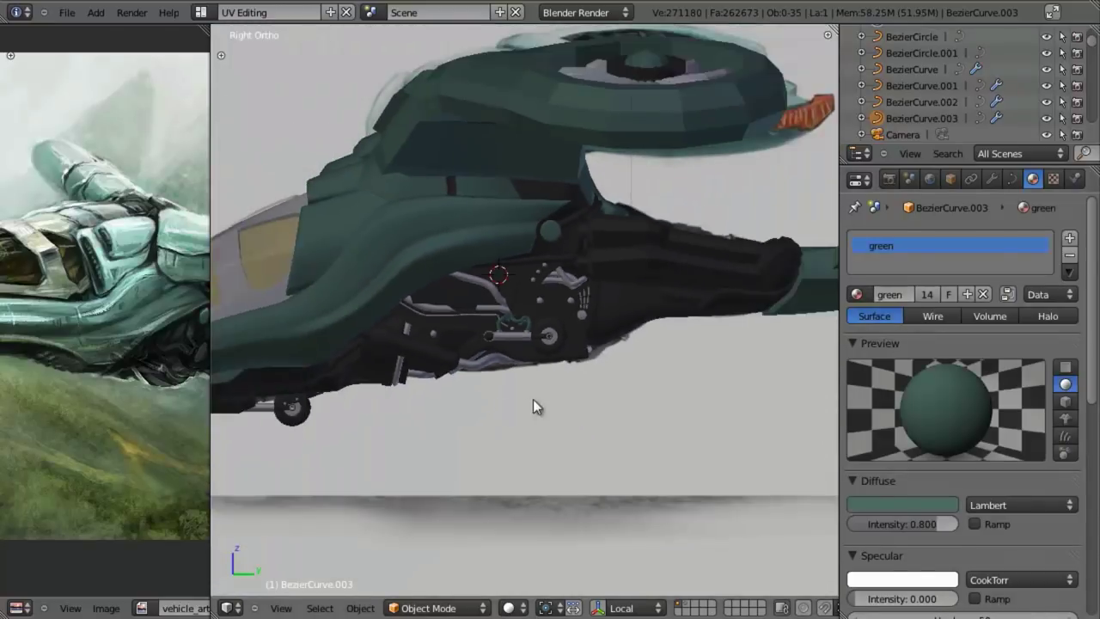
pyautogui.moveTo(529, 400); pyautogui.dragTo(564, 374, button='middle')
pyautogui.press('KP_3')
pyautogui.scroll(10, 582, 412)
pyautogui.keyDown('shift'); pyautogui.moveTo(609, 437); pyautogui.dragTo(395, 392, button='middle'); pyautogui.keyUp('shift')
pyautogui.scroll(3, 415, 397)
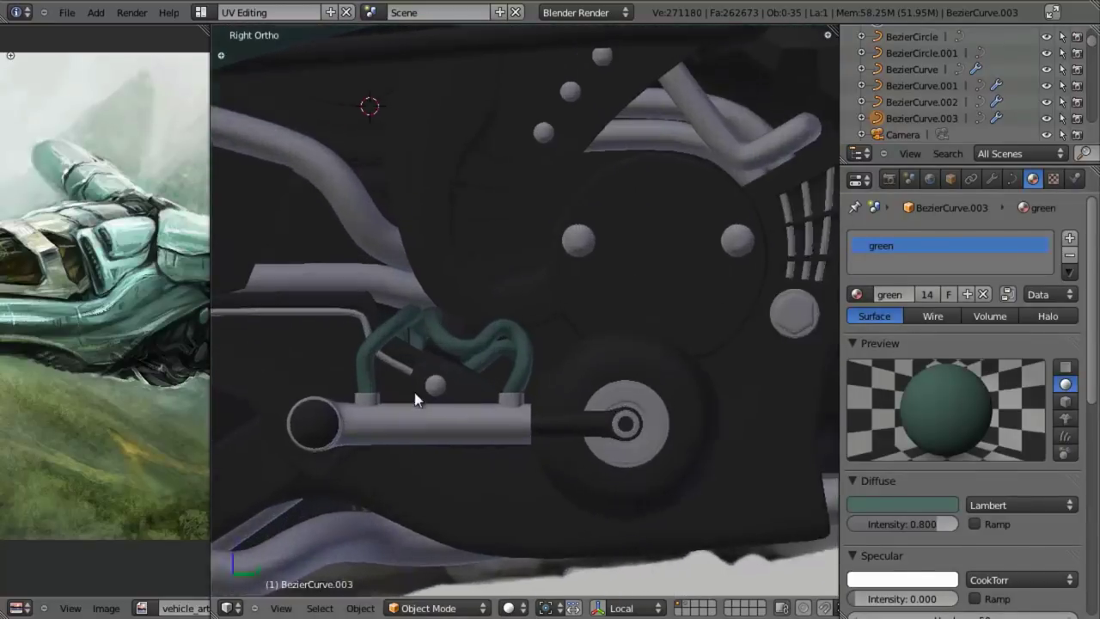
pyautogui.press('z')
pyautogui.press('z')
pyautogui.hotkey('ctrl', 's')
pyautogui.click(499, 369)
# Check the hoses from an angle and from the right side, and save the file again
pyautogui.scroll(-1, 524, 366)
pyautogui.scroll(-5, 524, 375)
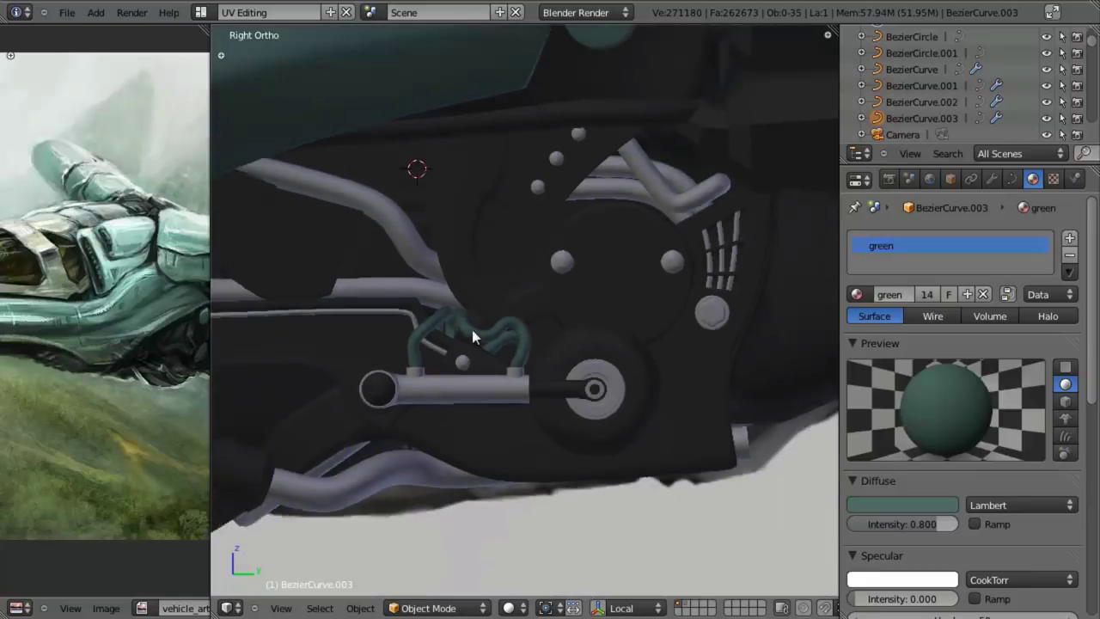
pyautogui.moveTo(495, 361); pyautogui.dragTo(517, 269, button='middle')
pyautogui.scroll(3, 519, 301)
pyautogui.press('KP_3')
pyautogui.scroll(3, 541, 353)
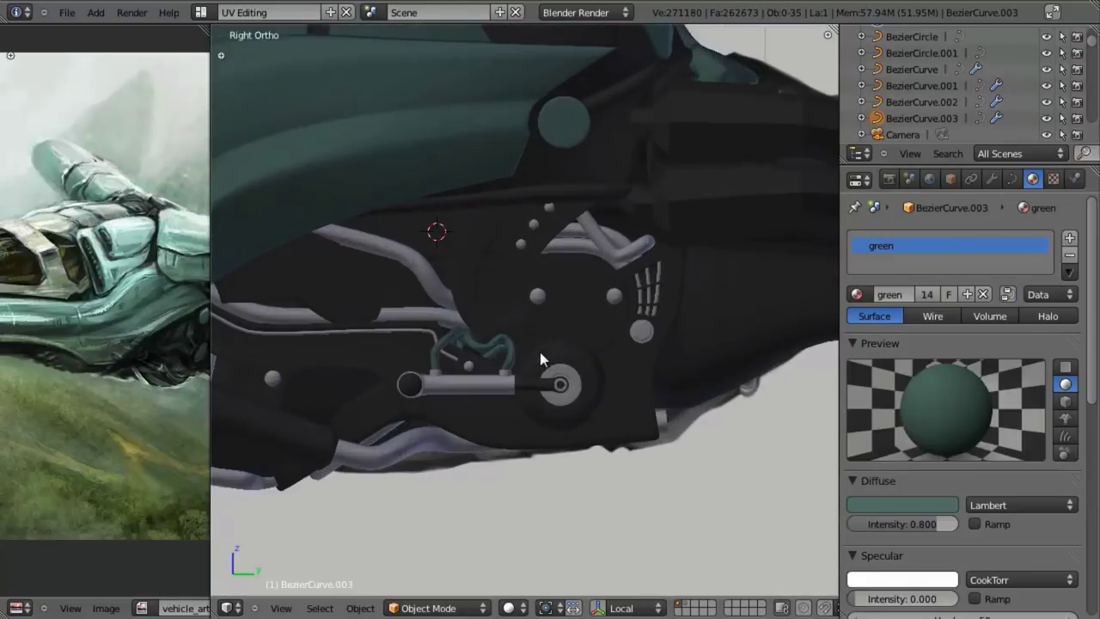
pyautogui.hotkey('ctrl', 's')
pyautogui.click(539, 351)
# Rotate a control point of the green hose at its rear bend in the maximized right side view
pyautogui.scroll(2, 539, 348)
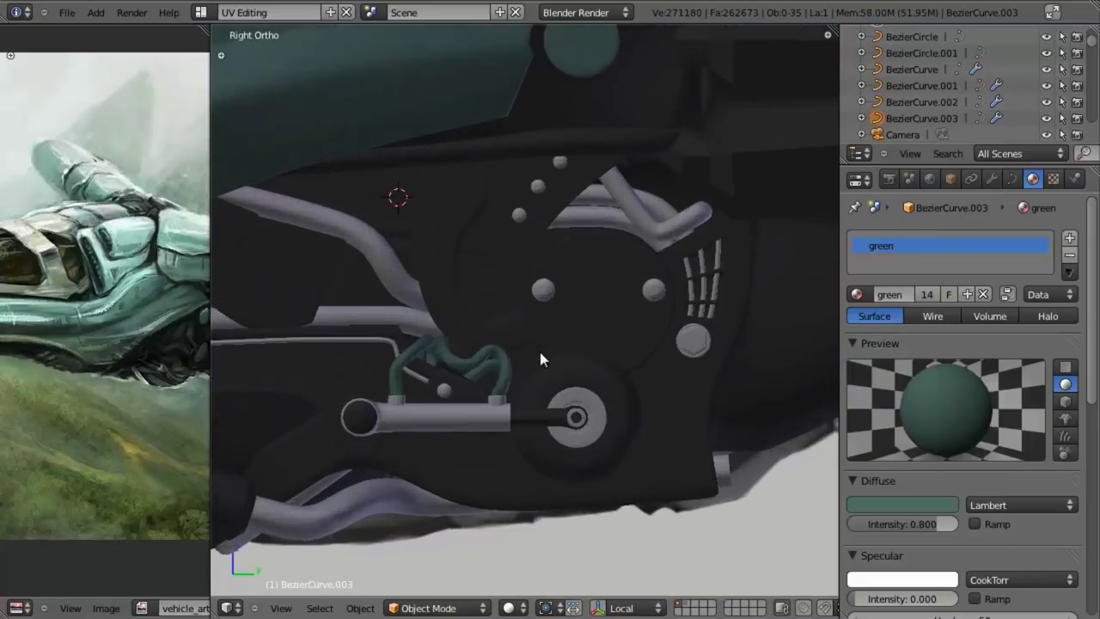
pyautogui.hotkey('ctrl', 'Up')
pyautogui.scroll(3, 655, 397)
pyautogui.scroll(2, 655, 397)
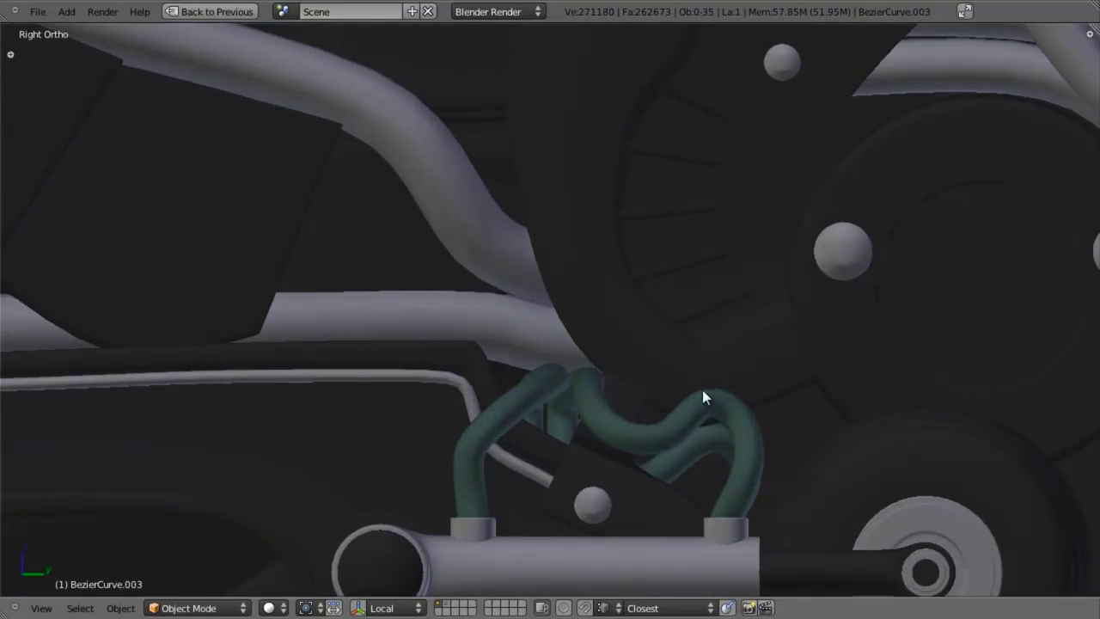
pyautogui.rightClick(698, 419)
pyautogui.press('Tab')
pyautogui.press('g')
pyautogui.rightClick(664, 418)
pyautogui.rightClick(681, 415)
pyautogui.press('r')
pyautogui.click(769, 464)
pyautogui.press('a')
pyautogui.press('Tab')
pyautogui.scroll(-4, 458, 415)
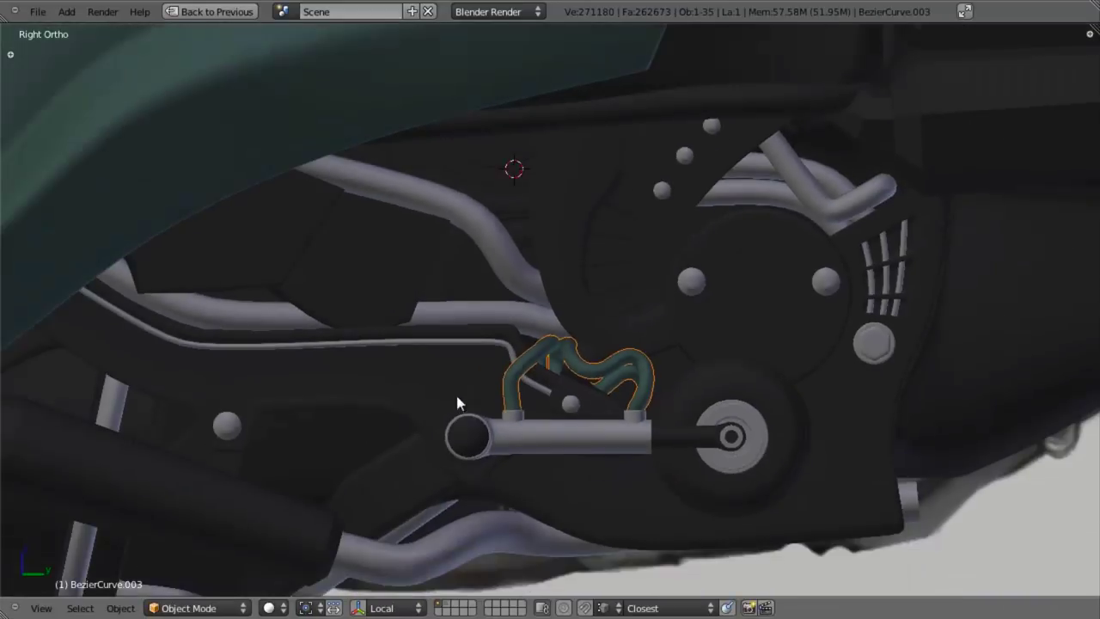
pyautogui.press('a')
# Move a bend point of the pipe in BezierCurve.002 along X
pyautogui.keyDown('shift'); pyautogui.moveTo(453, 397); pyautogui.dragTo(631, 426, button='middle'); pyautogui.keyUp('shift')
pyautogui.keyDown('shift'); pyautogui.moveTo(683, 462); pyautogui.dragTo(683, 448, button='middle'); pyautogui.keyUp('shift')
pyautogui.rightClick(657, 255)
pyautogui.moveTo(658, 299); pyautogui.dragTo(560, 267, button='middle')
pyautogui.press('Tab')
pyautogui.press('g')
pyautogui.press('x')
pyautogui.click(585, 163)
pyautogui.press('KP_3')
pyautogui.press('Tab')
# Examine the mid-body pipes in the right side view, up close and from a distance
pyautogui.scroll(-2, 586, 339)
pyautogui.keyDown('shift'); pyautogui.moveTo(575, 386); pyautogui.dragTo(579, 331, button='middle'); pyautogui.keyUp('shift')
pyautogui.scroll(2, 585, 363)
pyautogui.scroll(-2, 585, 364)
pyautogui.scroll(4, 573, 421)
pyautogui.press('Tab')
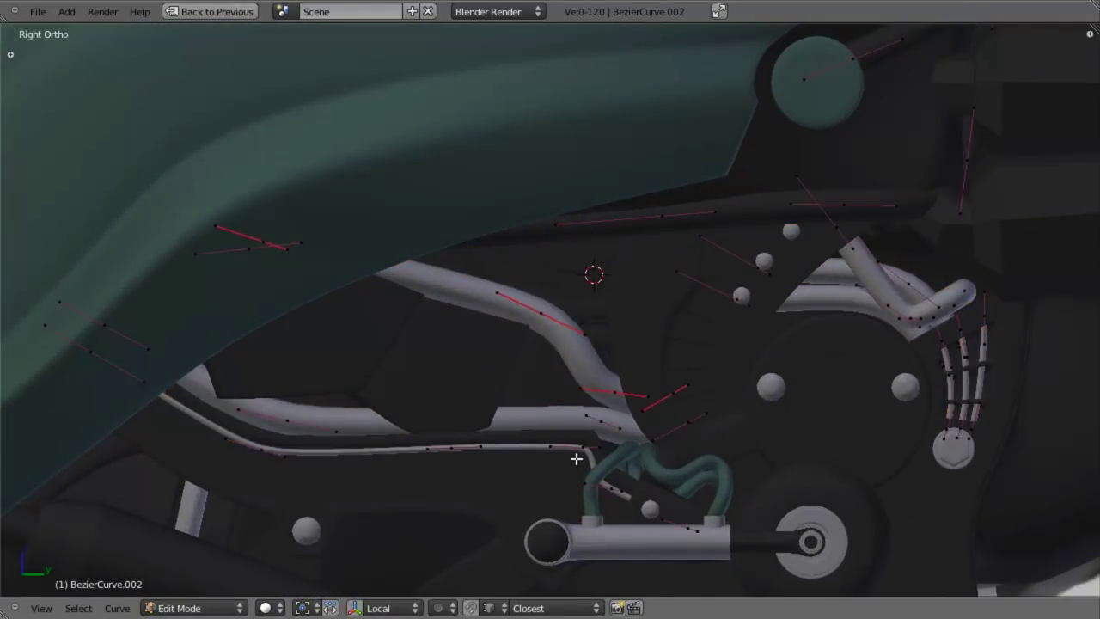
pyautogui.scroll(-5, 605, 425)
pyautogui.press('Tab')
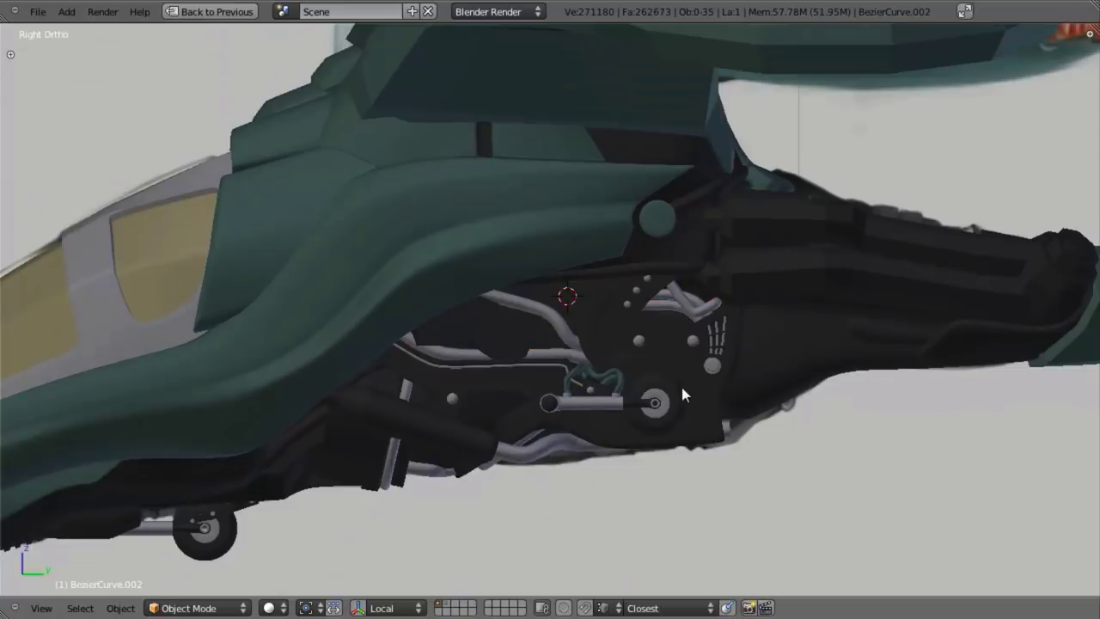
# Assign dark grey to the V-shaped pipe above the round engine cover in BezierCurve.002
pyautogui.scroll(2, 602, 395)
pyautogui.scroll(2, 556, 416)
pyautogui.press('Tab')
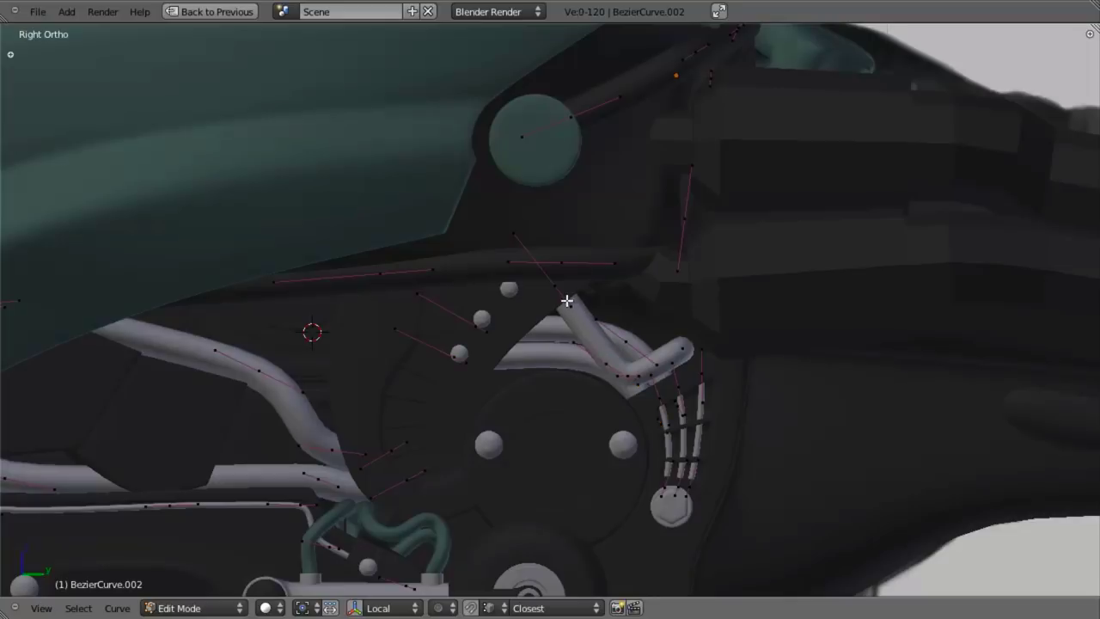
pyautogui.hotkey('ctrl', 'space')
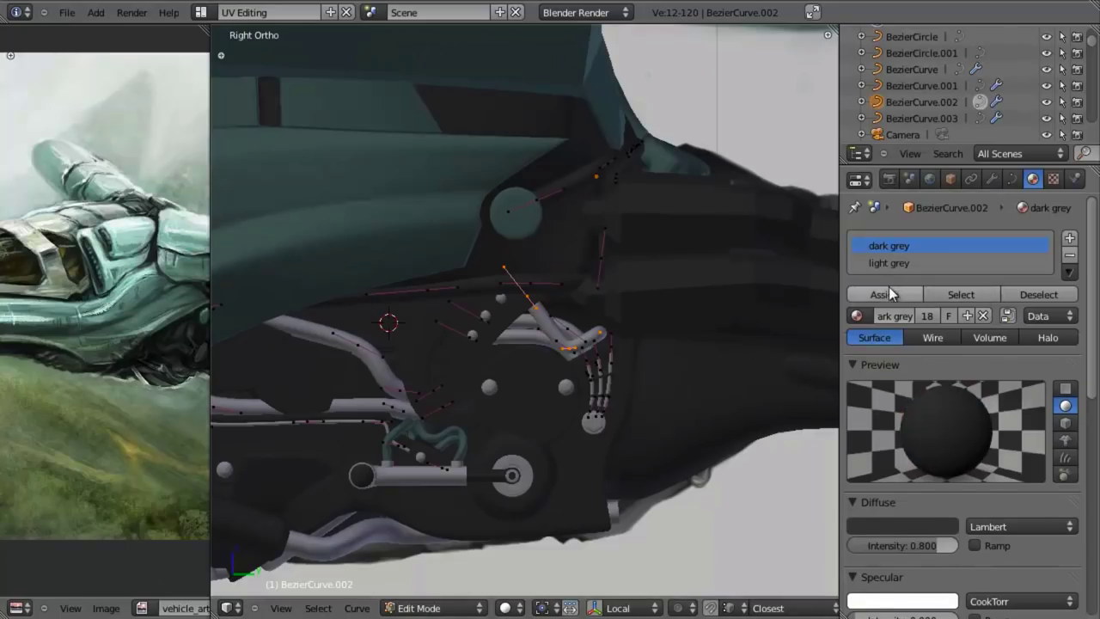
pyautogui.click(885, 293)
pyautogui.press('Tab')
# Assign dark grey to the thick pipes running beneath the hull panel toward the green hoses
pyautogui.scroll(-3, 515, 404)
pyautogui.scroll(5, 626, 390)
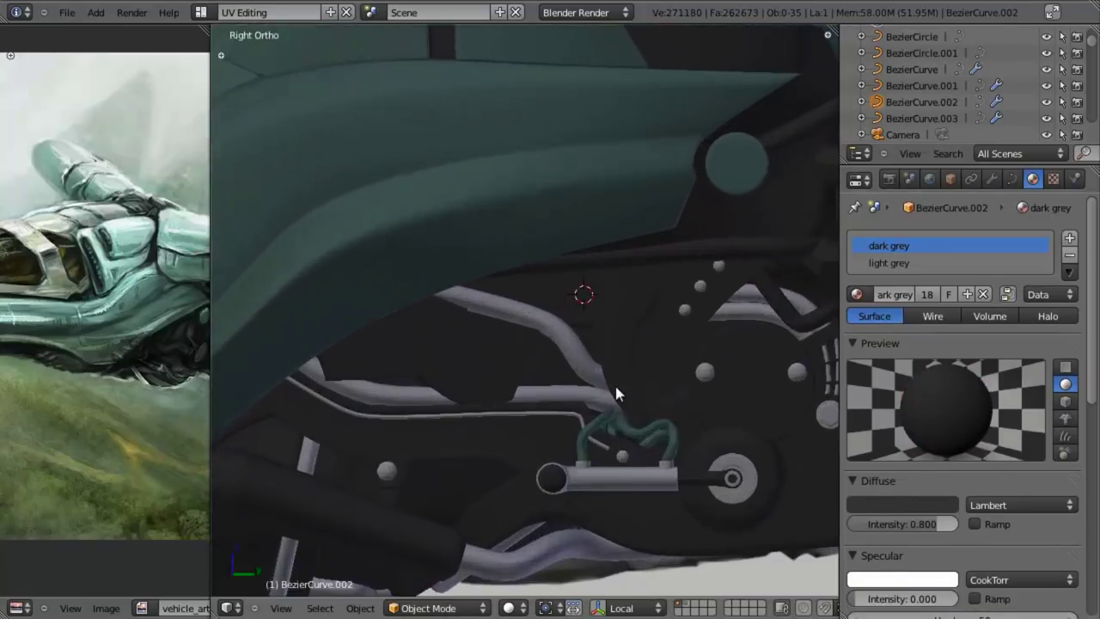
pyautogui.press('Tab')
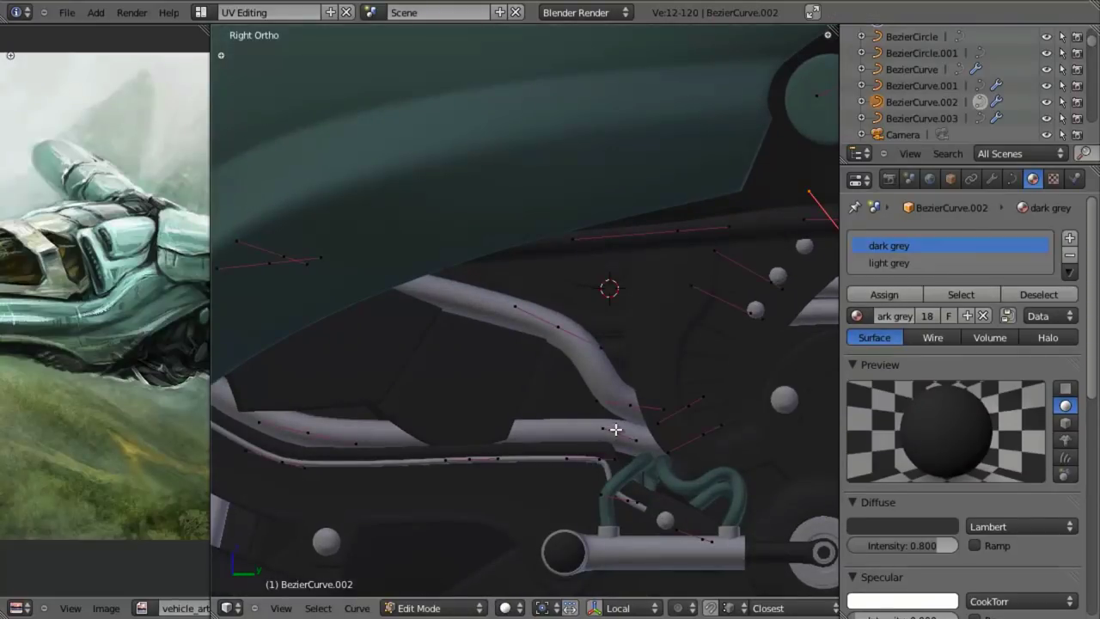
pyautogui.click(875, 294)
pyautogui.press('Tab')
# Select the long mirrored pipes on the underside, BezierCurve, and give them the dark grey material
pyautogui.scroll(-5, 613, 442)
pyautogui.moveTo(554, 462); pyautogui.dragTo(517, 308, button='middle')
pyautogui.scroll(3, 511, 309)
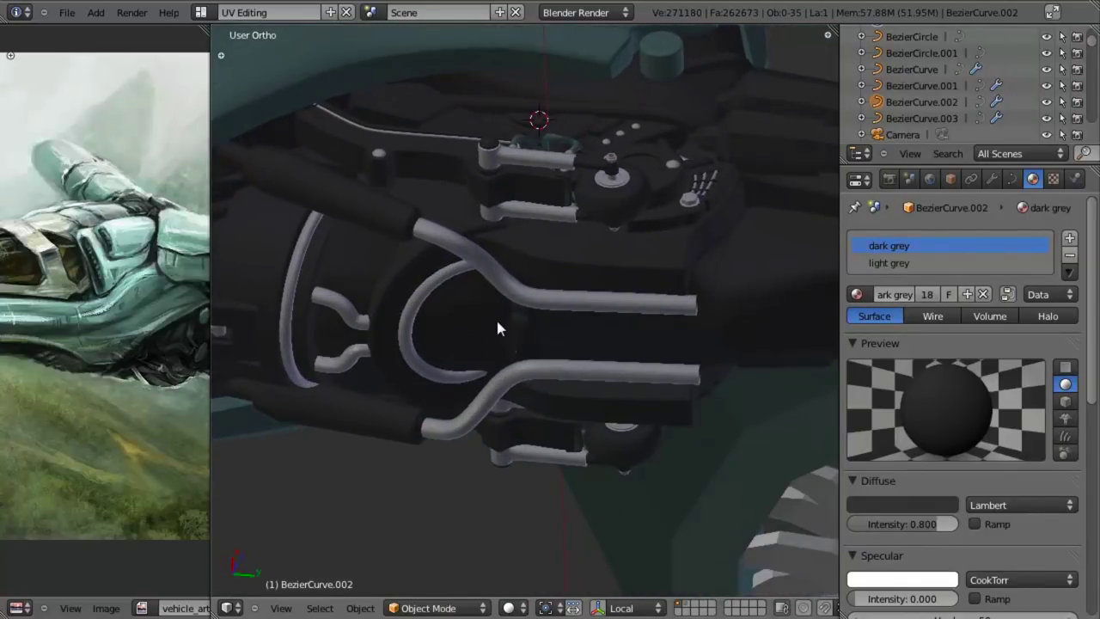
pyautogui.press('Tab')
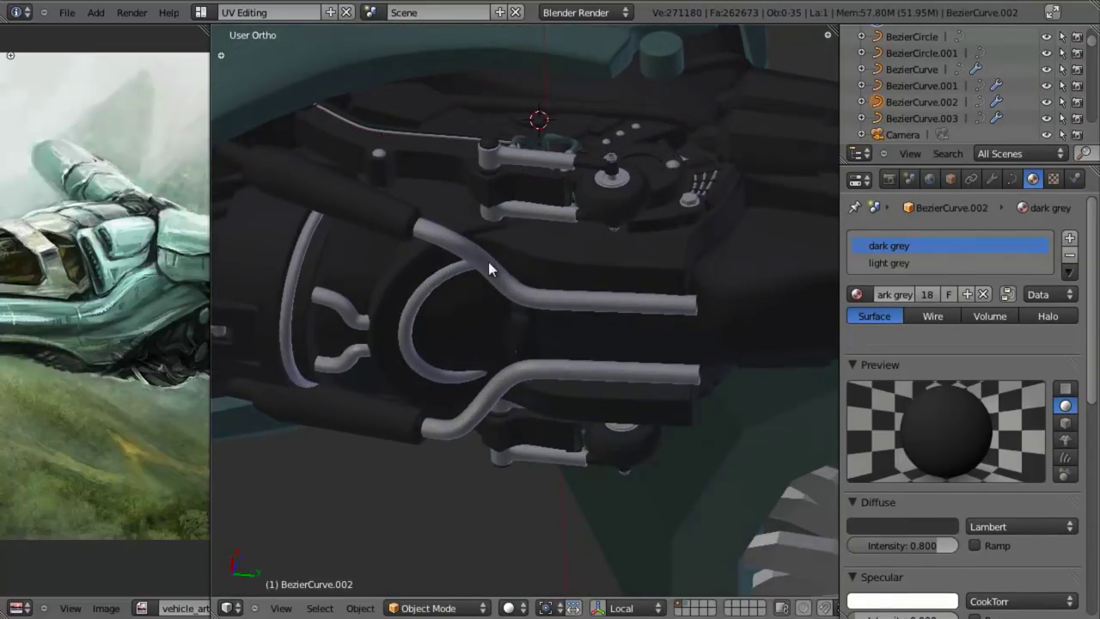
pyautogui.press('Tab')
pyautogui.rightClick(494, 271)
pyautogui.press('Tab')
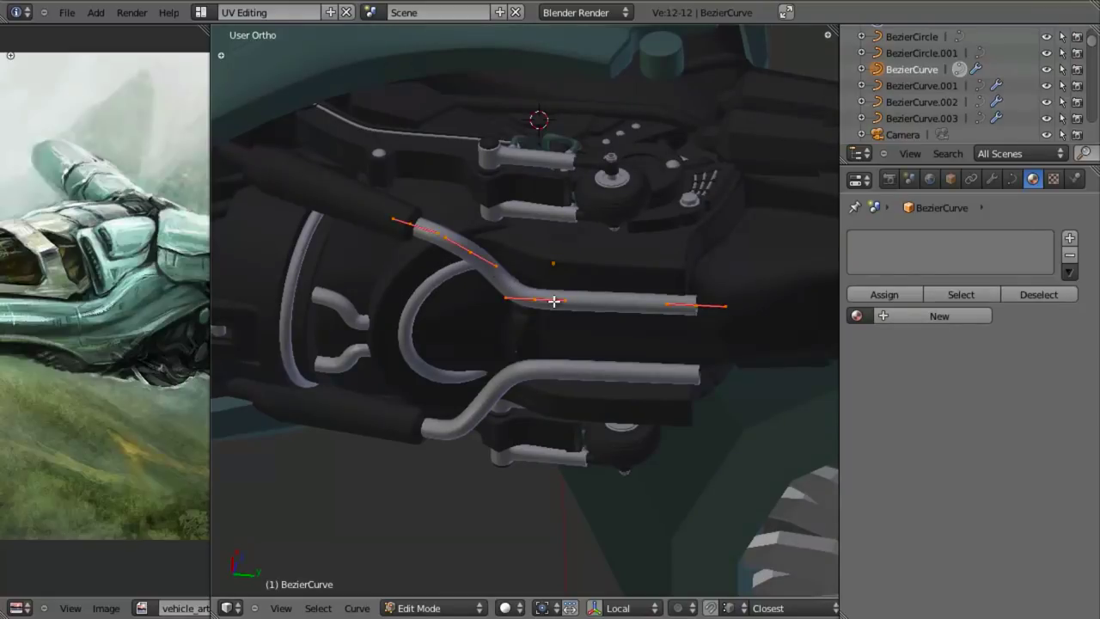
pyautogui.click(857, 314)
pyautogui.click(885, 341)
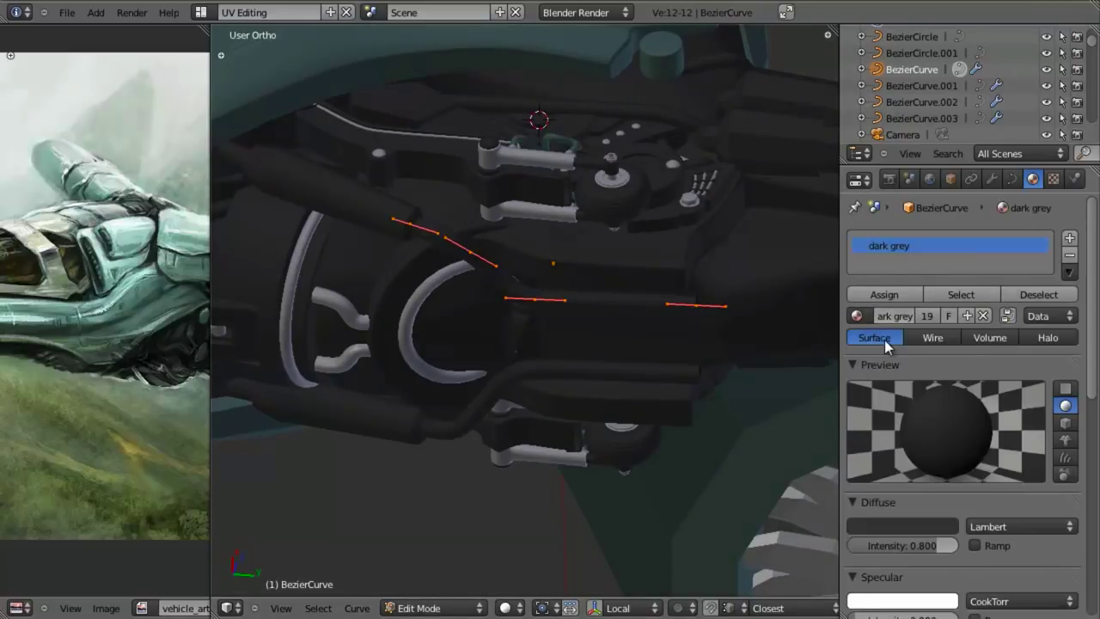
# Give the short curved underside pipes, BezierCurve.001, the dark grey material
pyautogui.moveTo(570, 330); pyautogui.dragTo(444, 343, button='middle')
pyautogui.press('Tab')
pyautogui.rightClick(444, 344)
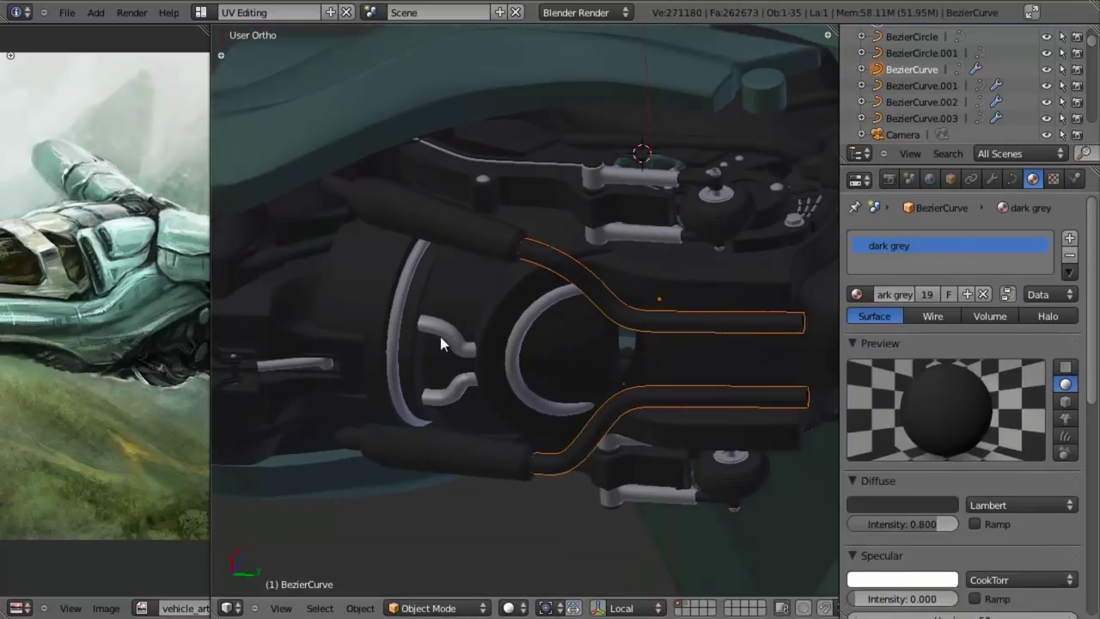
pyautogui.press('Tab')
pyautogui.rightClick(453, 345)
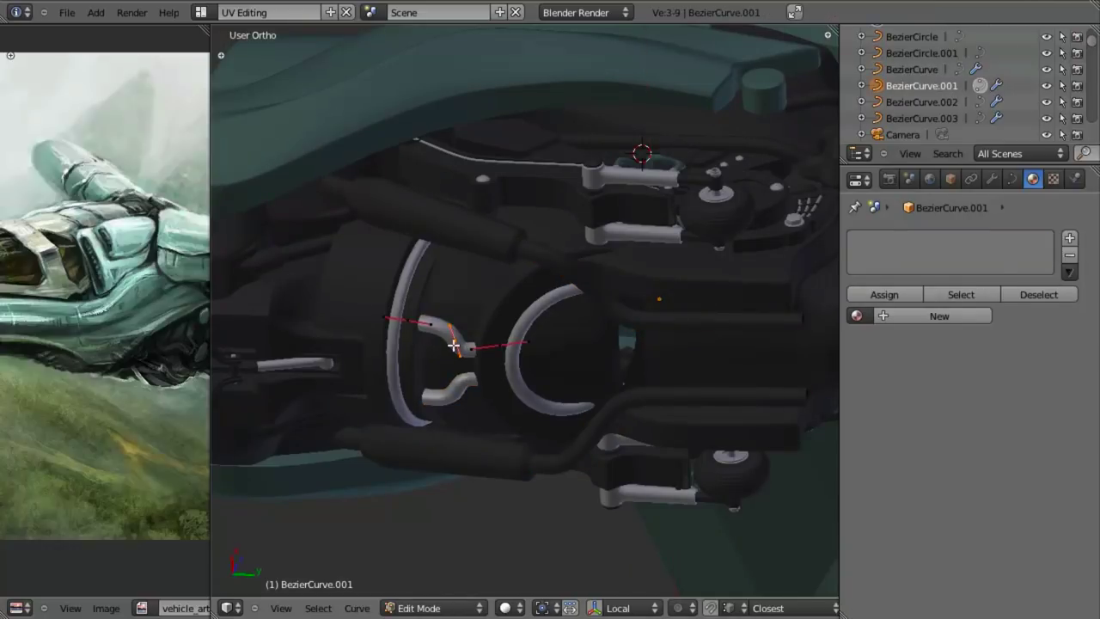
pyautogui.click(856, 314)
pyautogui.click(886, 344)
pyautogui.press('Tab')
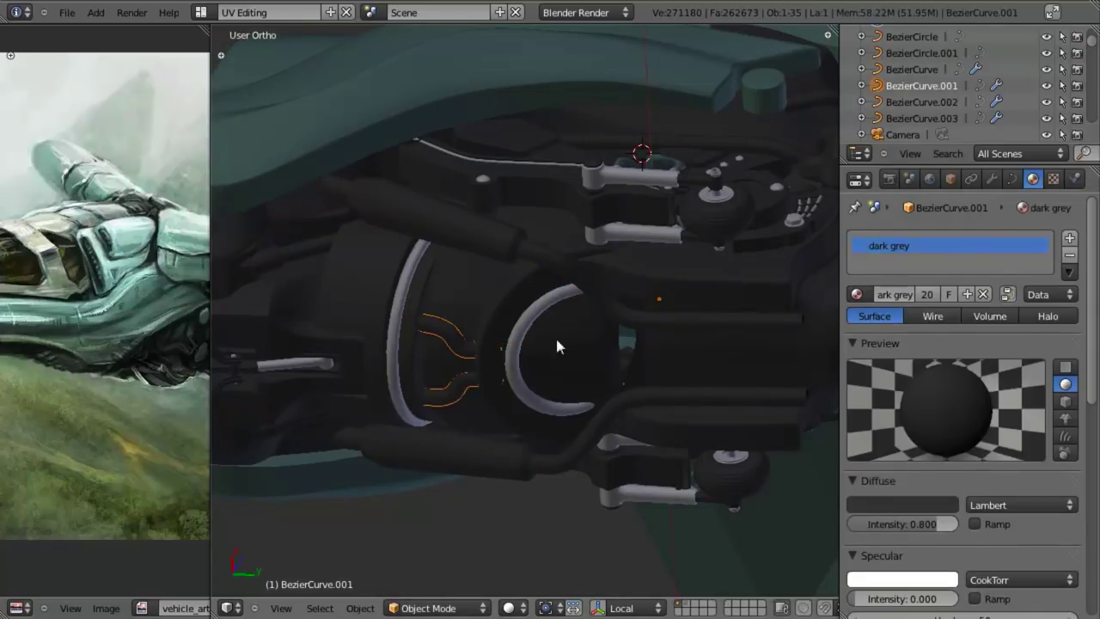
# Deselect everything and save the file with the recoloured pipes
pyautogui.scroll(-3, 512, 330)
pyautogui.press('a')
pyautogui.moveTo(513, 330); pyautogui.dragTo(504, 417, button='middle')
pyautogui.scroll(-3, 550, 345)
pyautogui.hotkey('ctrl', 's')
pyautogui.click(504, 417)
# Compare the mid-body details with the reference image in a maximized right side view, in wireframe and solid shading
pyautogui.hotkey('shift', 'space')
pyautogui.press('KP_3')
pyautogui.scroll(6, 575, 434)
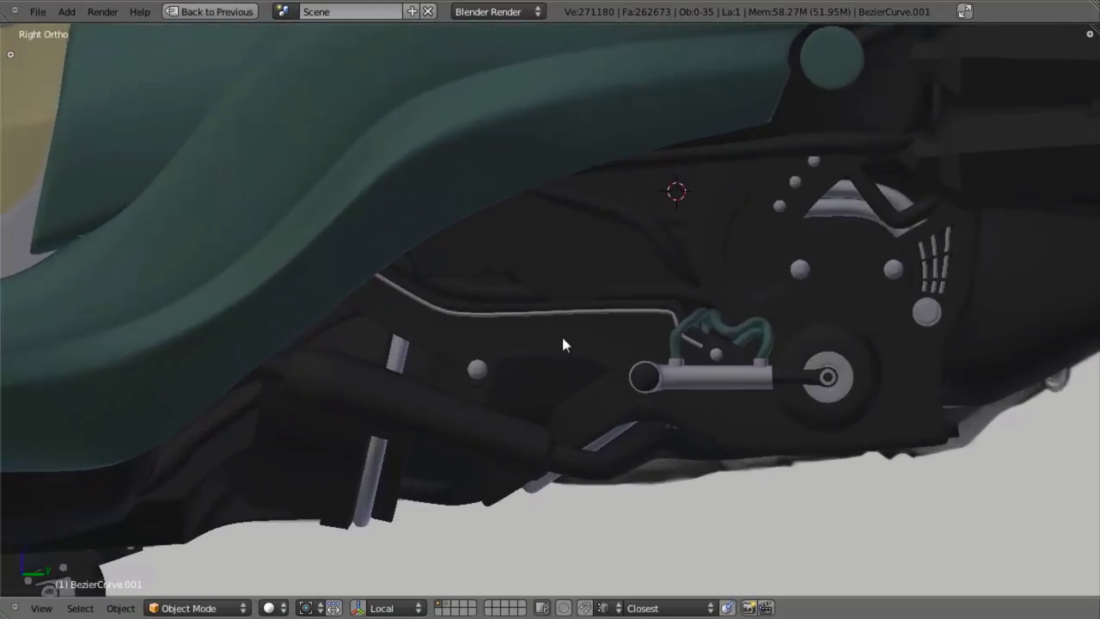
pyautogui.keyDown('shift'); pyautogui.moveTo(561, 344); pyautogui.dragTo(721, 258, button='middle'); pyautogui.keyUp('shift')
pyautogui.moveTo(649, 296)
pyautogui.keyDown('shift'); pyautogui.mouseDown(button='middle')
pyautogui.moveTo(559, 311)
pyautogui.moveTo(470, 352)
pyautogui.moveTo(544, 323)
pyautogui.mouseUp(button='middle'); pyautogui.keyUp('shift')
pyautogui.scroll(4, 593, 327)
pyautogui.press('z')
pyautogui.scroll(-4, 572, 381)
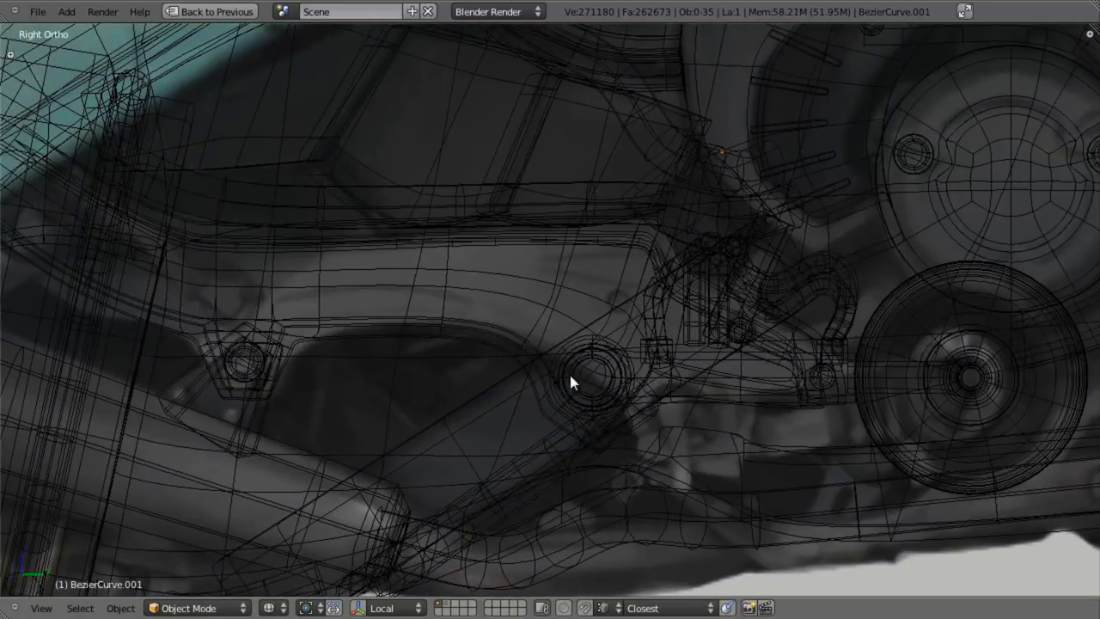
pyautogui.press('z')
pyautogui.scroll(7, 601, 351)
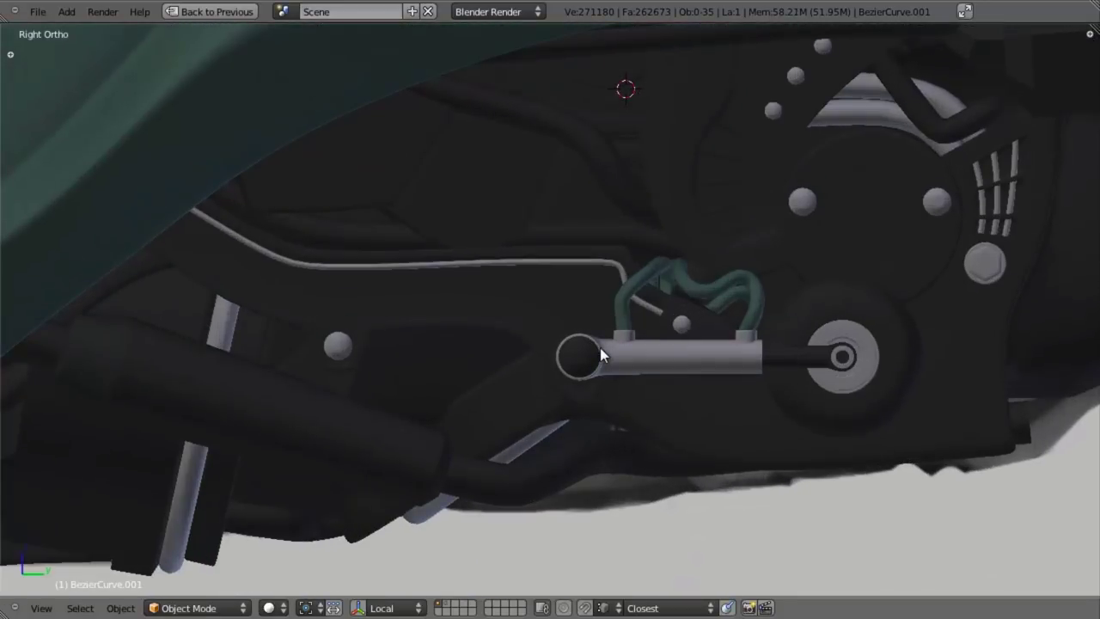
# Duplicate the vent's innermost curved strip in BezierCurve.002 and place the copy beside the round cover's opposite edge
pyautogui.rightClick(615, 261)
pyautogui.rightClick(617, 261)
pyautogui.moveTo(526, 287); pyautogui.dragTo(586, 234, button='middle')
pyautogui.press('KP_3')
pyautogui.scroll(-3, 581, 268)
pyautogui.keyDown('shift'); pyautogui.moveTo(592, 335); pyautogui.dragTo(416, 225, button='middle'); pyautogui.keyUp('shift')
pyautogui.scroll(3, 601, 395)
pyautogui.press('a')
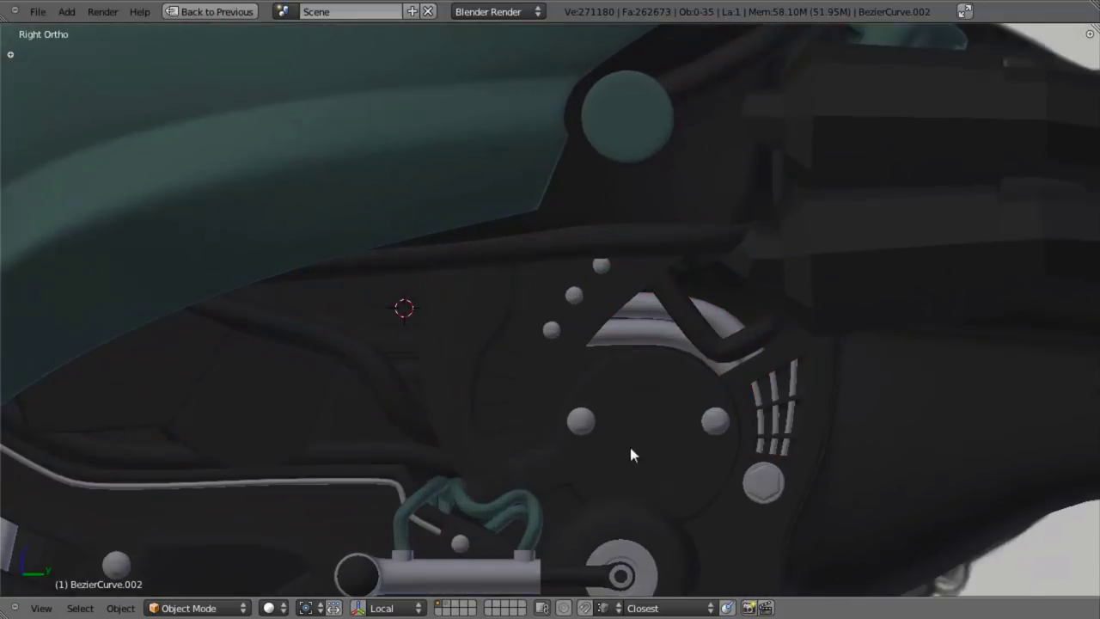
pyautogui.scroll(2, 599, 317)
pyautogui.keyDown('shift'); pyautogui.moveTo(572, 416); pyautogui.dragTo(586, 354, button='middle'); pyautogui.keyUp('shift')
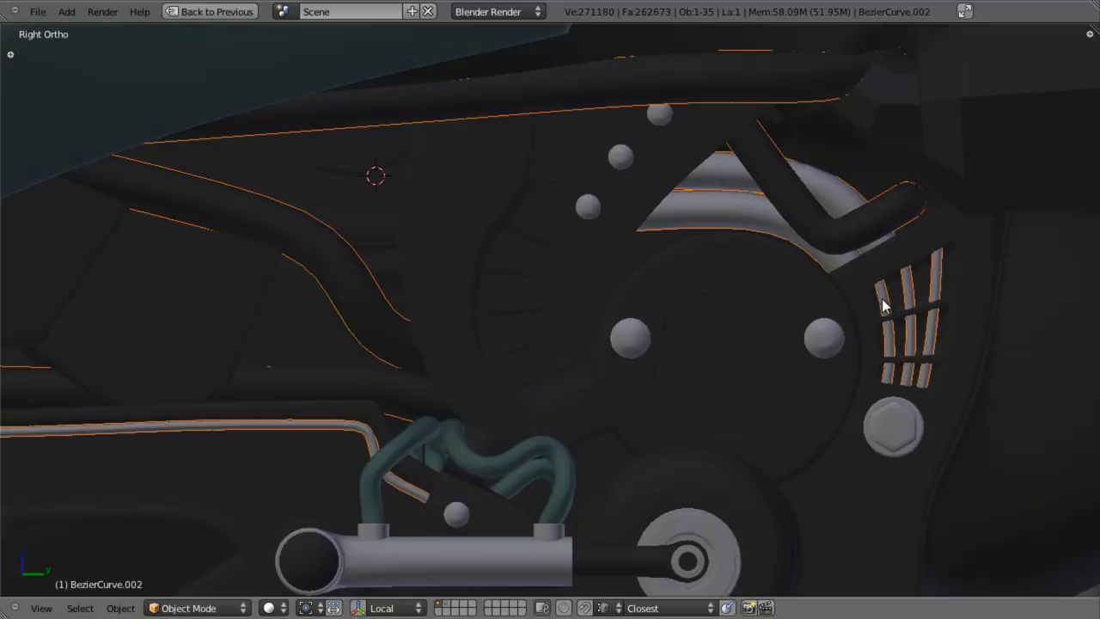
pyautogui.press('Tab')
pyautogui.press('z')
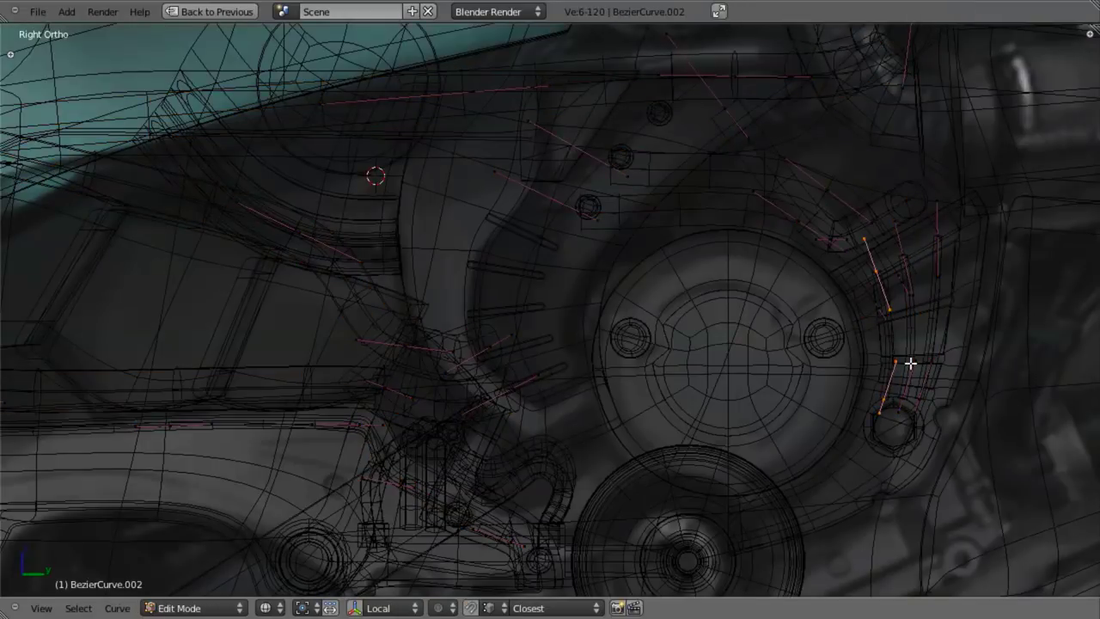
pyautogui.press('g')
pyautogui.click(653, 370)
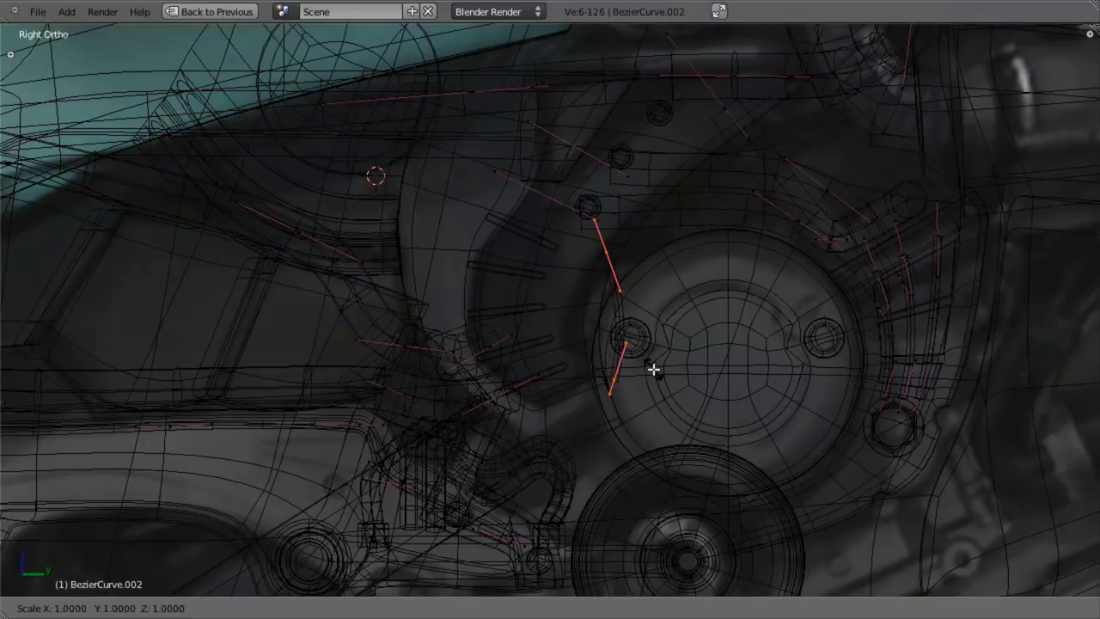
# Mirror the copied strip with a scale of -1 and move and rotate it toward the ribbed curved rim
pyautogui.write('-1')
pyautogui.press('Return')
pyautogui.press('z')
pyautogui.press('g')
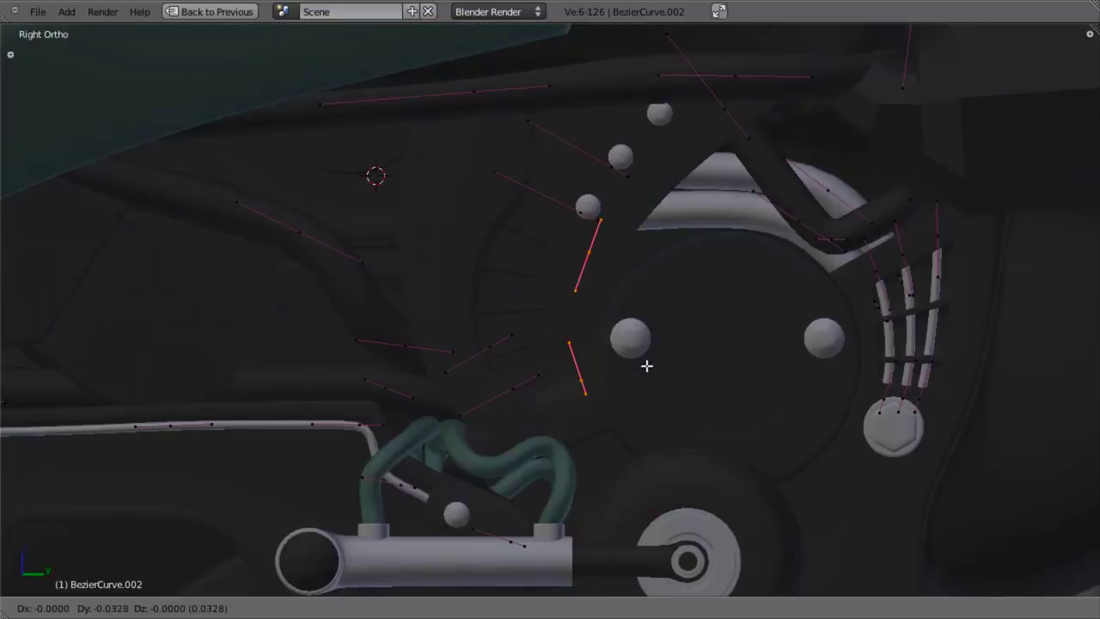
pyautogui.click(600, 373)
pyautogui.press('r')
pyautogui.click(624, 358)
# Move the mirrored strip along the X axis out to the body's surface, and save the file
pyautogui.moveTo(624, 359); pyautogui.dragTo(462, 392, button='middle')
pyautogui.press('g')
pyautogui.press('x')
pyautogui.click(604, 364)
pyautogui.scroll(4, 472, 389)
pyautogui.press('KP_3')
pyautogui.scroll(-4, 610, 367)
pyautogui.keyDown('shift'); pyautogui.moveTo(634, 220); pyautogui.dragTo(607, 472, button='middle'); pyautogui.keyUp('shift')
pyautogui.hotkey('ctrl', 's')
pyautogui.click(633, 321)
# Reposition and rotate the copied strip's control points so its lower part follows the curved rim across the ribs
pyautogui.keyDown('shift'); pyautogui.moveTo(614, 224); pyautogui.dragTo(546, 506, button='middle'); pyautogui.keyUp('shift')
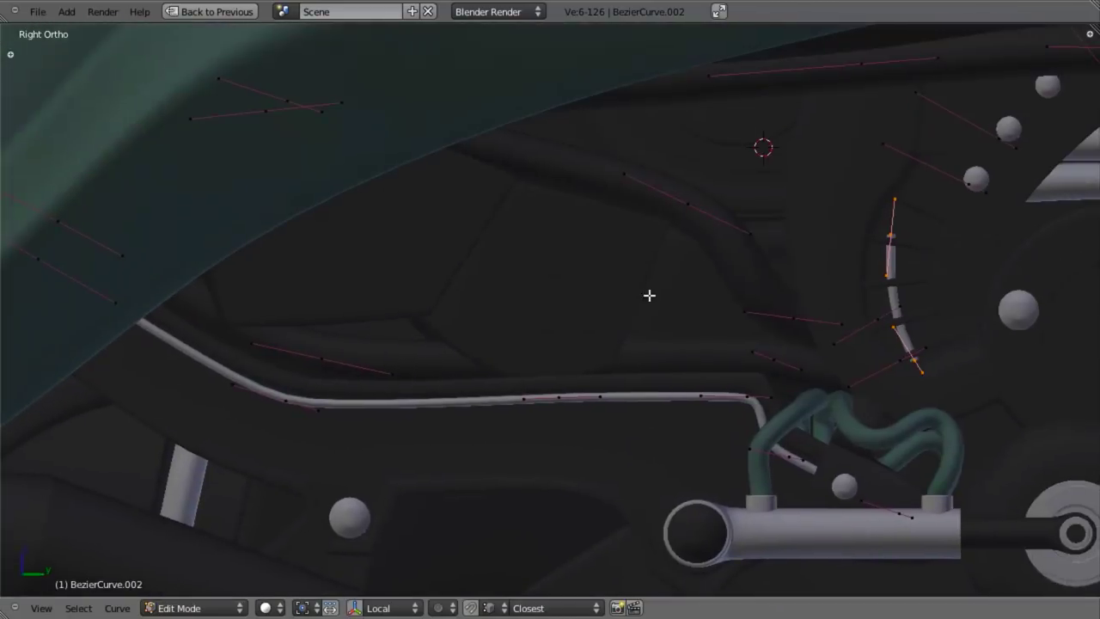
pyautogui.keyDown('shift'); pyautogui.moveTo(646, 296); pyautogui.dragTo(392, 317, button='middle'); pyautogui.keyUp('shift')
pyautogui.scroll(3, 727, 366)
pyautogui.press('g')
pyautogui.click(763, 415)
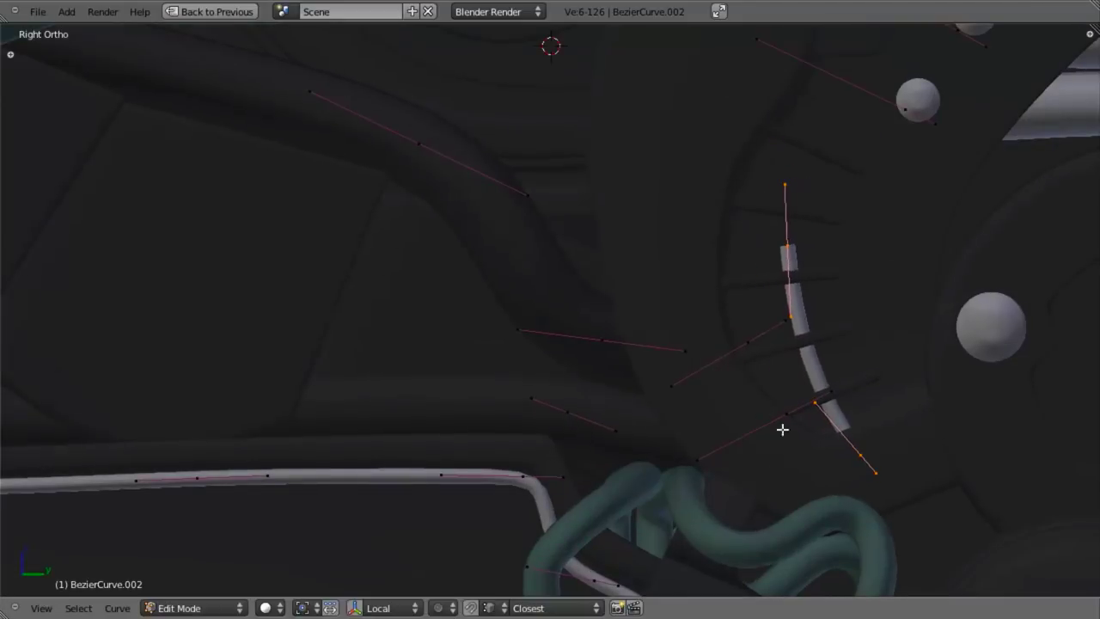
pyautogui.press('g')
pyautogui.click(987, 508)
pyautogui.press('r')
pyautogui.click(757, 244)
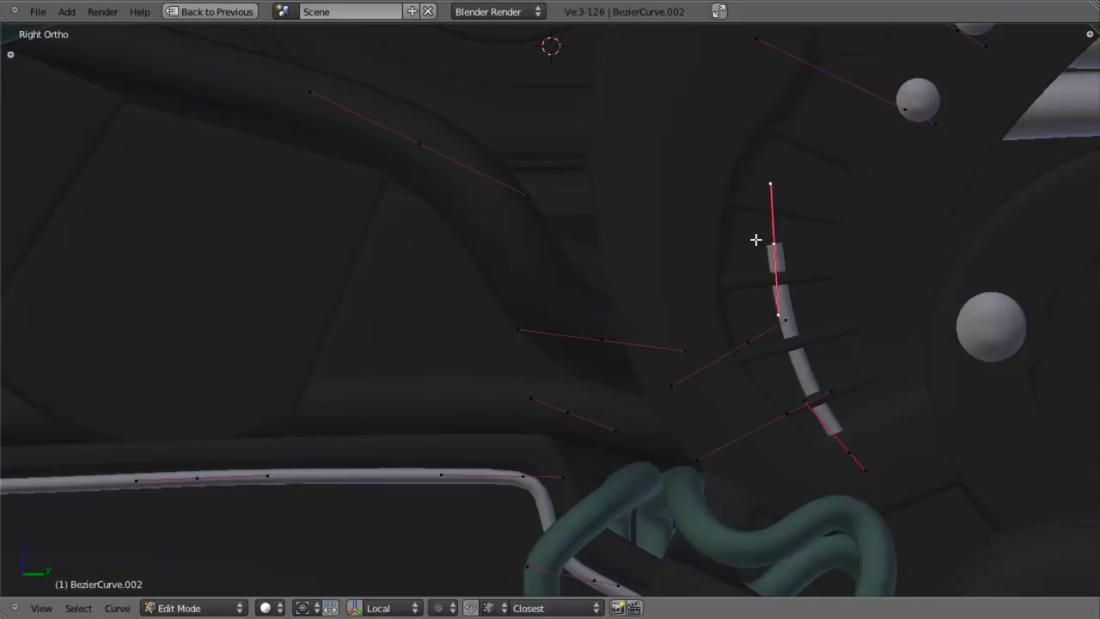
pyautogui.press('g')
pyautogui.click(733, 260)
# Extrude the strip's upper end along the ribbed rim, angle the new control point, and nudge the middle point into line
pyautogui.press('g')
pyautogui.rightClick(797, 394)
pyautogui.press('g')
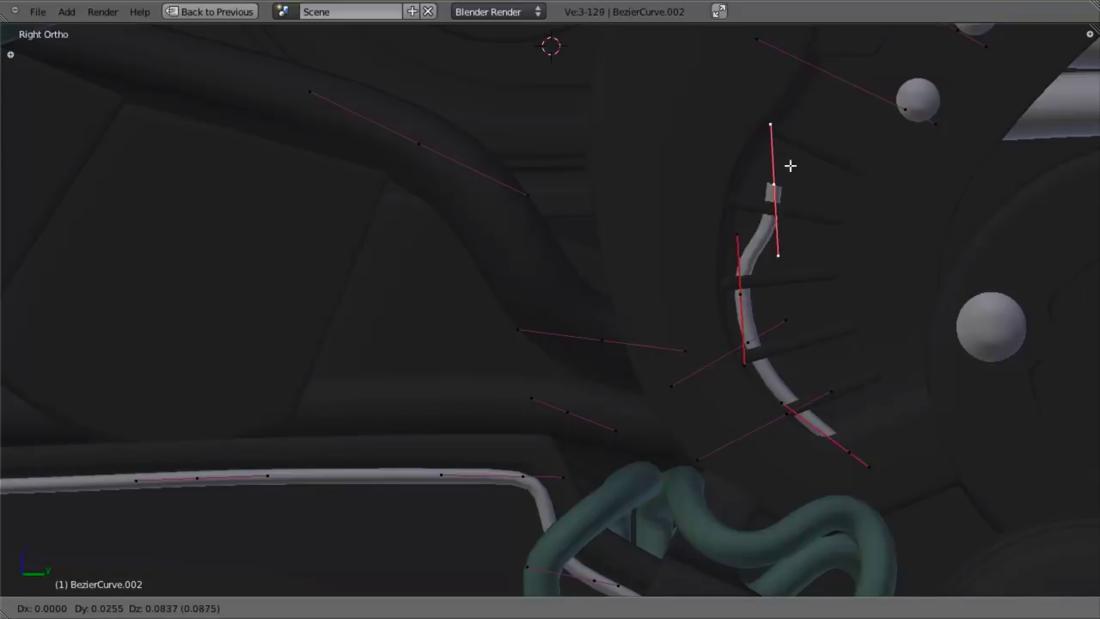
pyautogui.press('r')
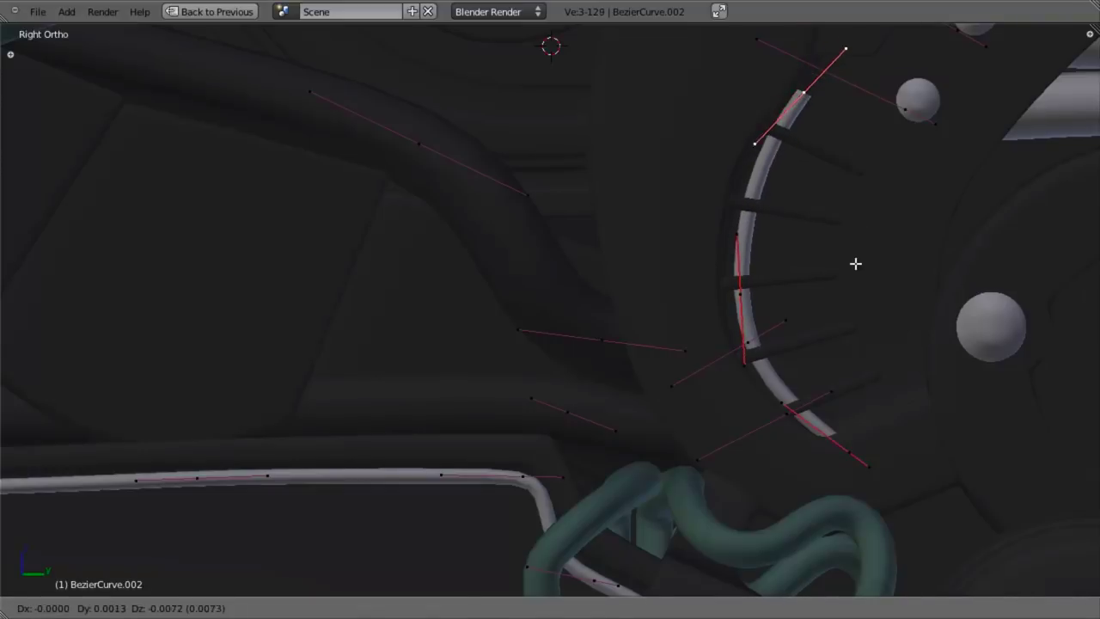
pyautogui.click(856, 267)
pyautogui.rightClick(745, 295)
pyautogui.press('g')
# Extrude another control point from the strip's upper end, shorten its handles and rotate it nearly upright
pyautogui.keyDown('shift'); pyautogui.moveTo(808, 242); pyautogui.dragTo(735, 439, button='middle'); pyautogui.keyUp('shift')
pyautogui.press('a')
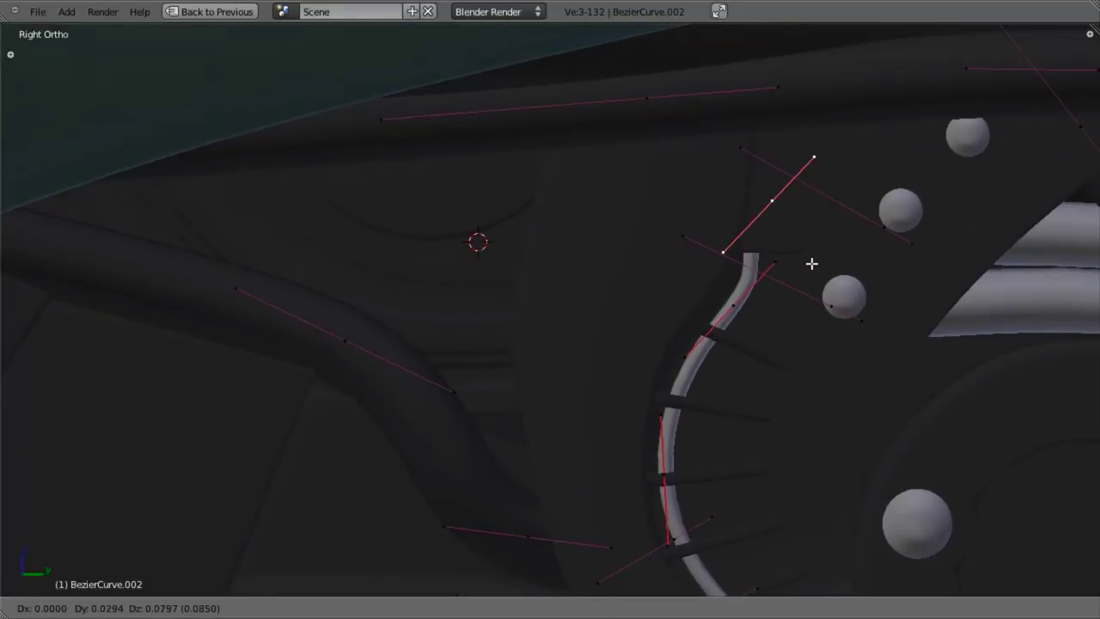
pyautogui.click(842, 226)
pyautogui.press('s')
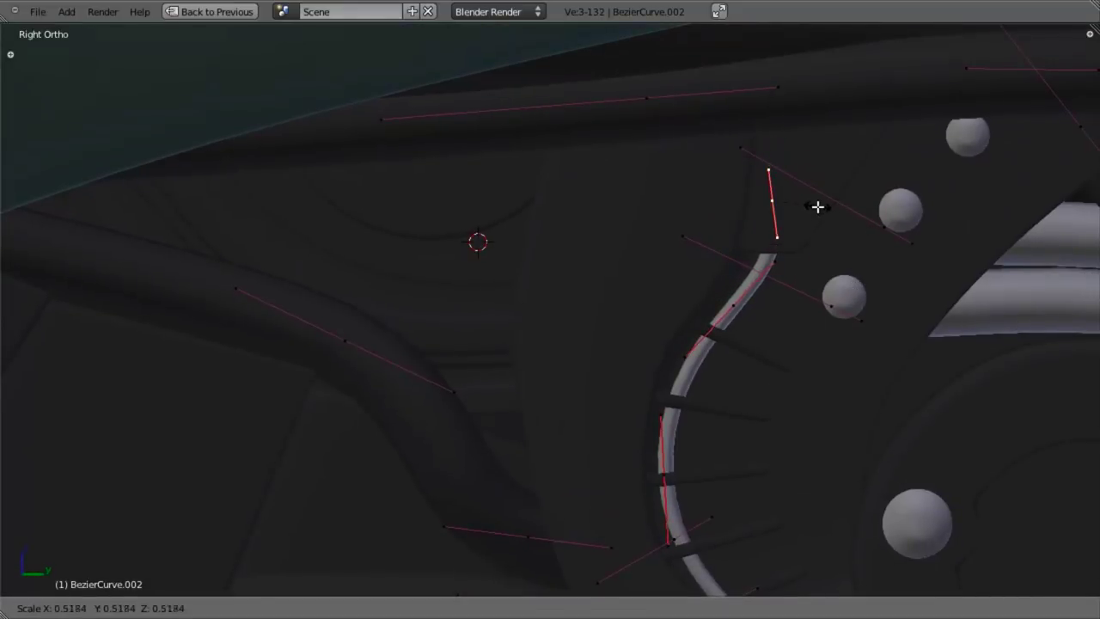
pyautogui.click(805, 200)
pyautogui.press('r')
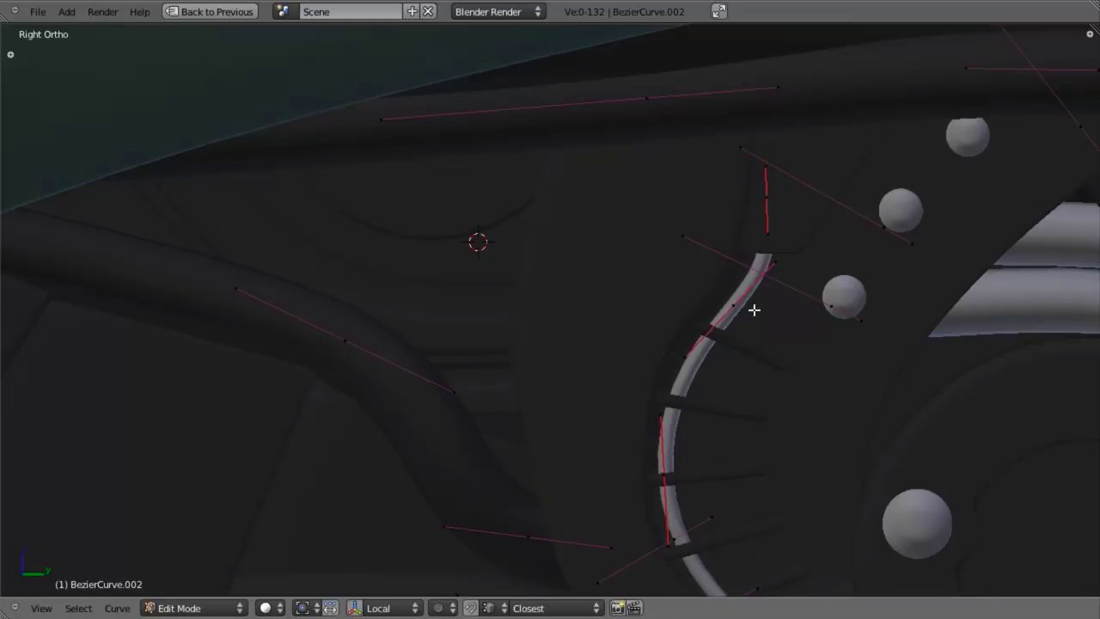
# Refine the control point below the strip's upper end by moving and rotating it for a smoother bend, and finish editing
pyautogui.press('s')
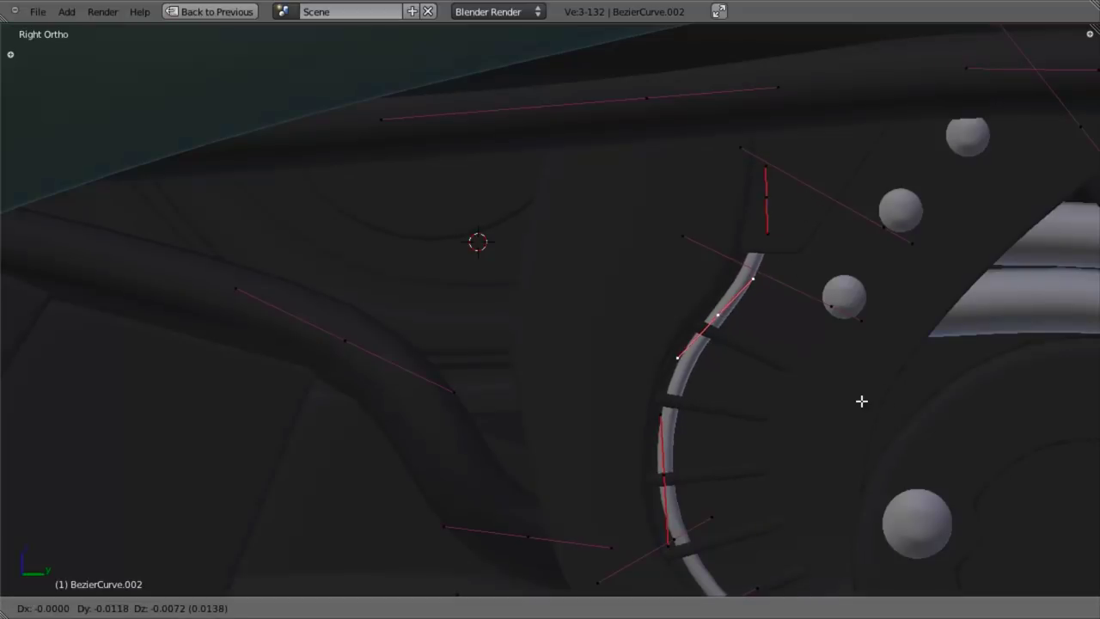
pyautogui.click(869, 412)
pyautogui.press('r')
pyautogui.click(873, 446)
pyautogui.press('g')
pyautogui.click(871, 432)
pyautogui.press('a')
pyautogui.scroll(-4, 773, 403)
pyautogui.press('Tab')
# Examine the mid-body details against the reference image in right side view, and from several angles including the underside
pyautogui.scroll(-1, 585, 449)
pyautogui.press('a')
pyautogui.scroll(-2, 585, 449)
pyautogui.moveTo(567, 431); pyautogui.dragTo(584, 403, button='middle')
pyautogui.scroll(-4, 515, 429)
pyautogui.press('KP_3')
pyautogui.scroll(2, 597, 399)
pyautogui.press('z')
pyautogui.moveTo(653, 270)
pyautogui.keyDown('shift'); pyautogui.mouseDown(button='middle')
pyautogui.moveTo(539, 409)
pyautogui.moveTo(649, 307)
pyautogui.mouseUp(button='middle'); pyautogui.keyUp('shift')
pyautogui.scroll(4, 542, 409)
pyautogui.scroll(-3, 543, 407)
pyautogui.press('z')
pyautogui.scroll(-3, 646, 309)
pyautogui.moveTo(518, 415); pyautogui.dragTo(553, 258, button='middle')
pyautogui.press('KP_3')
pyautogui.scroll(2, 523, 392)
pyautogui.scroll(2, 494, 378)
pyautogui.moveTo(567, 363); pyautogui.dragTo(415, 295, button='middle')
pyautogui.press('KP_3')
pyautogui.scroll(-4, 577, 418)
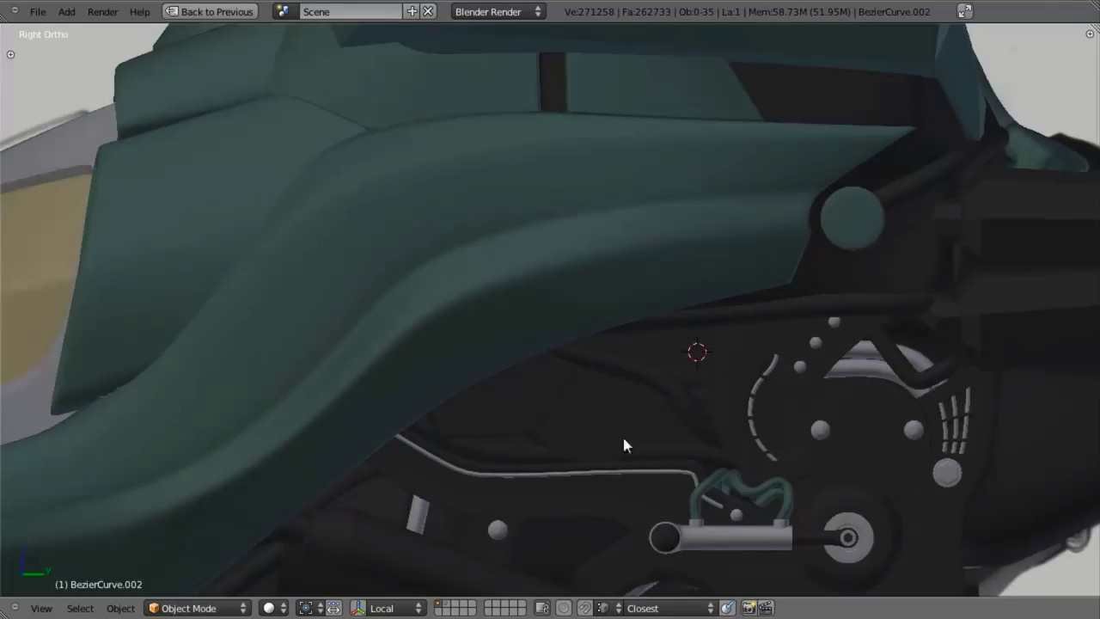
pyautogui.keyDown('shift'); pyautogui.moveTo(667, 434); pyautogui.dragTo(662, 337, button='middle'); pyautogui.keyUp('shift')
pyautogui.press('a')
pyautogui.scroll(-2, 598, 428)
pyautogui.press('a')
pyautogui.scroll(-3, 588, 435)
pyautogui.moveTo(577, 441); pyautogui.dragTo(555, 255, button='middle')
pyautogui.scroll(-3, 507, 344)
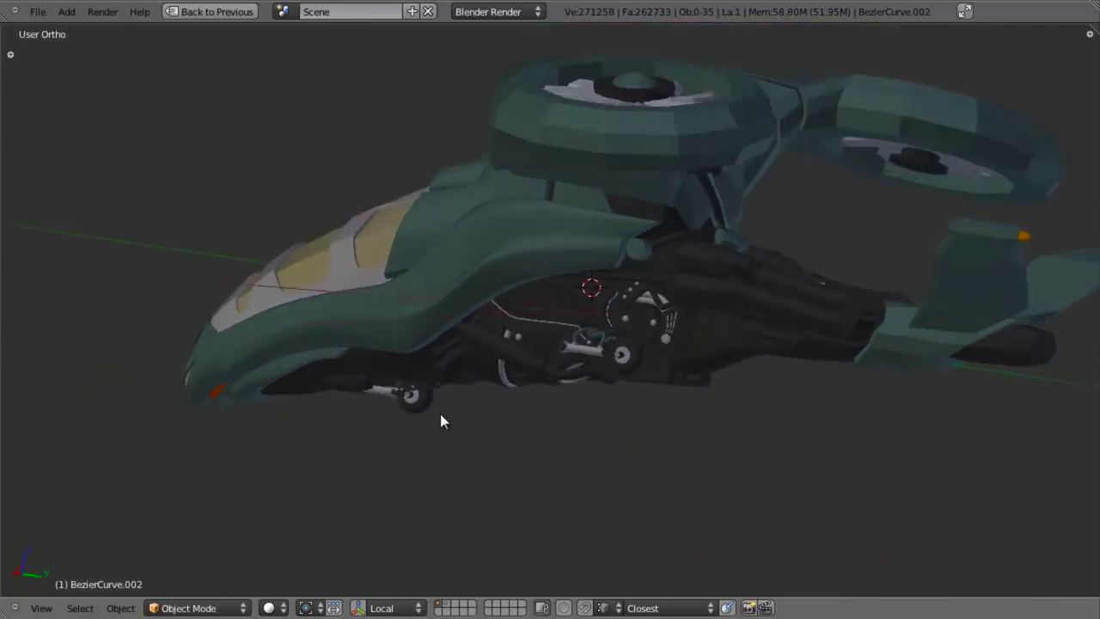
pyautogui.press('KP_3')
pyautogui.scroll(2, 508, 452)
pyautogui.scroll(1, 601, 430)
pyautogui.moveTo(593, 442); pyautogui.dragTo(468, 274, button='middle')
pyautogui.scroll(3, 606, 335)
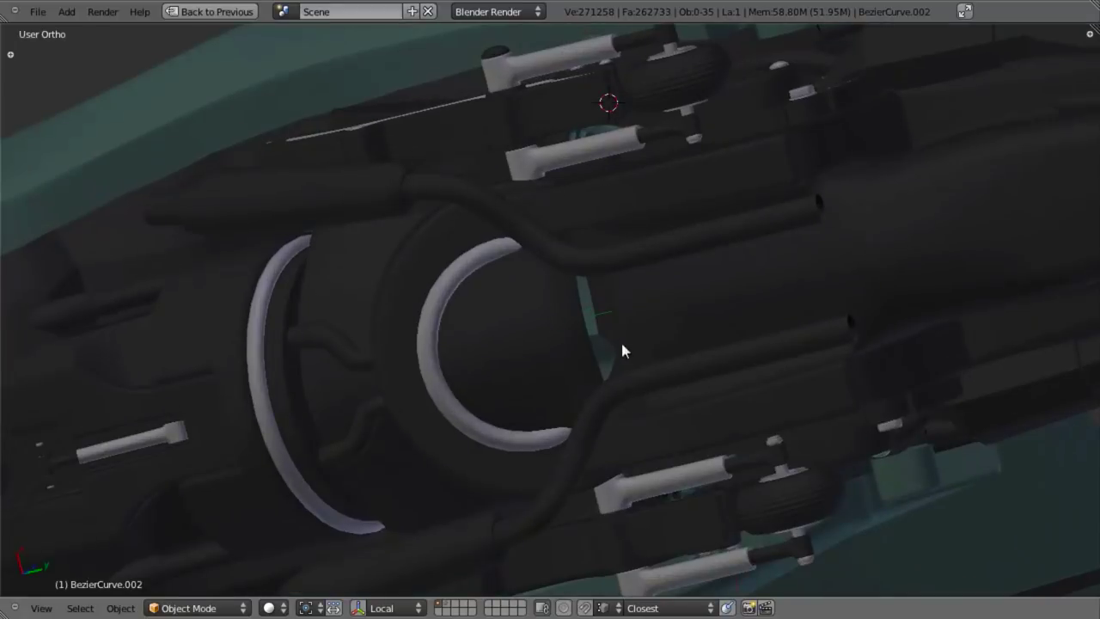
# Select the mid-body mesh, geo_body_mid.001, and hide all other objects to isolate it
pyautogui.press('Tab')
pyautogui.moveTo(546, 375)
pyautogui.mouseDown(button='middle')
pyautogui.moveTo(435, 430)
pyautogui.moveTo(471, 326)
pyautogui.moveTo(488, 521)
pyautogui.moveTo(503, 469)
pyautogui.mouseUp(button='middle')
pyautogui.press('z')
pyautogui.press('z')
pyautogui.press('a')
pyautogui.scroll(2, 587, 400)
pyautogui.moveTo(444, 370)
pyautogui.keyDown('shift'); pyautogui.mouseDown(button='middle')
pyautogui.moveTo(581, 395)
pyautogui.moveTo(518, 358)
pyautogui.mouseUp(button='middle'); pyautogui.keyUp('shift')
pyautogui.scroll(1, 560, 376)
pyautogui.press('z')
pyautogui.keyDown('shift'); pyautogui.moveTo(539, 236); pyautogui.dragTo(536, 461, button='middle'); pyautogui.keyUp('shift')
pyautogui.press('z')
pyautogui.press('Tab')
pyautogui.scroll(-5, 514, 404)
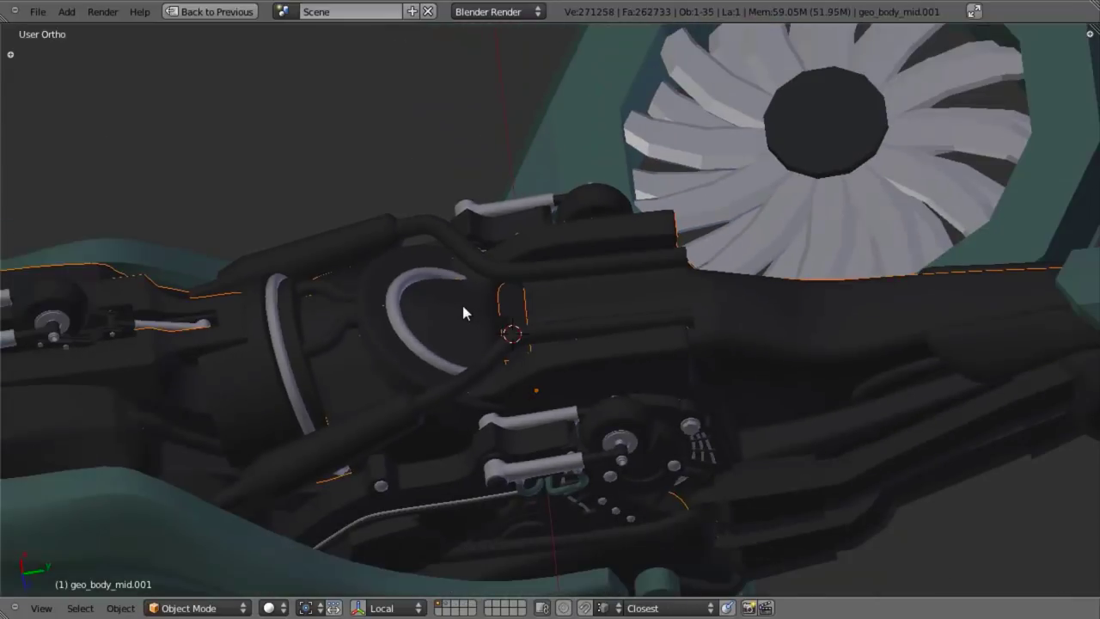
pyautogui.hotkey('shift', 'h')
pyautogui.scroll(5, 507, 357)
# Add an edge loop close to the ridge on the underside section in front of the rectangular gap
pyautogui.press('Tab')
pyautogui.moveTo(542, 344); pyautogui.dragTo(545, 361, button='middle')
pyautogui.press('z')
pyautogui.moveTo(491, 292)
pyautogui.mouseDown(button='middle')
pyautogui.moveTo(497, 343)
pyautogui.moveTo(417, 295)
pyautogui.moveTo(759, 340)
pyautogui.mouseUp(button='middle')
pyautogui.press('z')
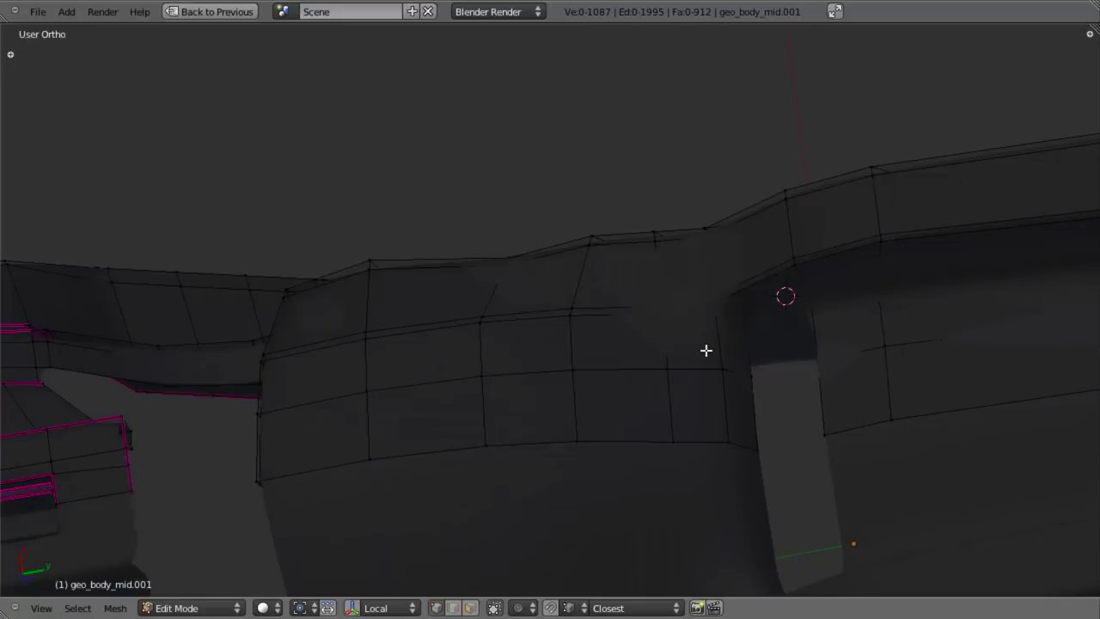
pyautogui.hotkey('ctrl', 'r')
pyautogui.click(718, 328)
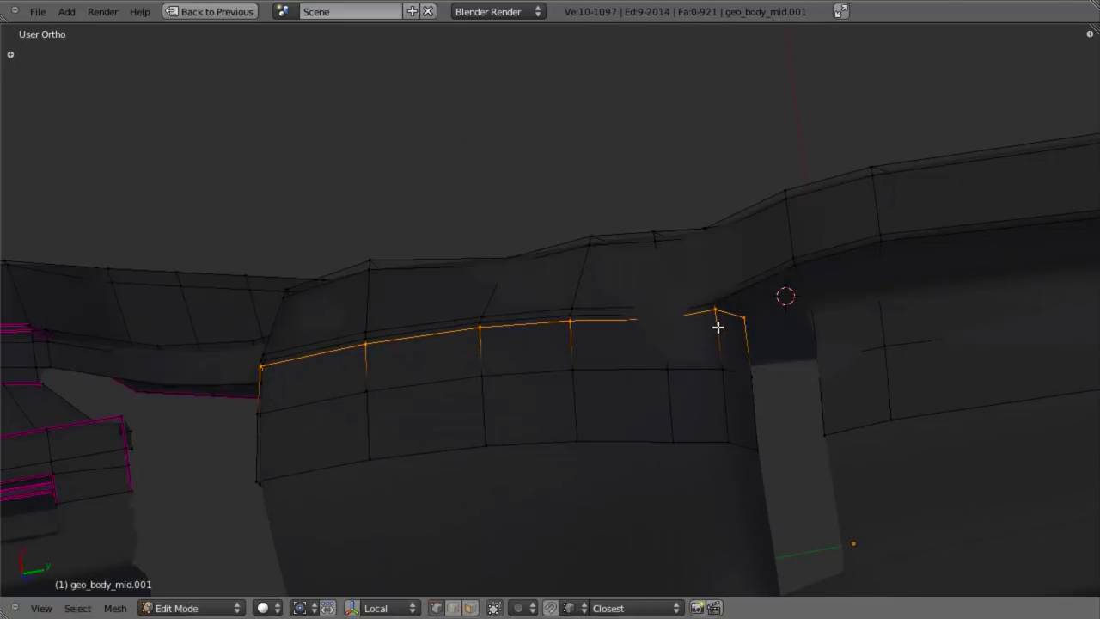
pyautogui.press('Tab')
pyautogui.scroll(-4, 666, 353)
pyautogui.moveTo(646, 367); pyautogui.dragTo(626, 383, button='middle')
# Add an edge loop close to the ridge along the tail section behind the rectangular gap
pyautogui.press('Tab')
pyautogui.keyDown('shift'); pyautogui.moveTo(721, 311); pyautogui.dragTo(577, 307, button='middle'); pyautogui.keyUp('shift')
pyautogui.hotkey('ctrl', 'r')
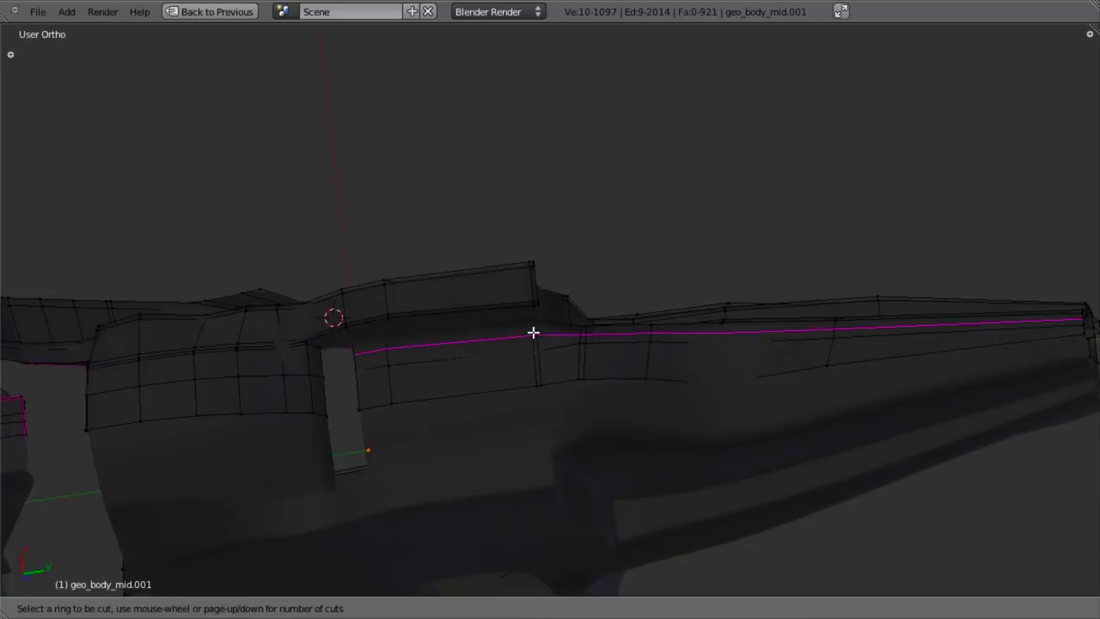
pyautogui.click(537, 314)
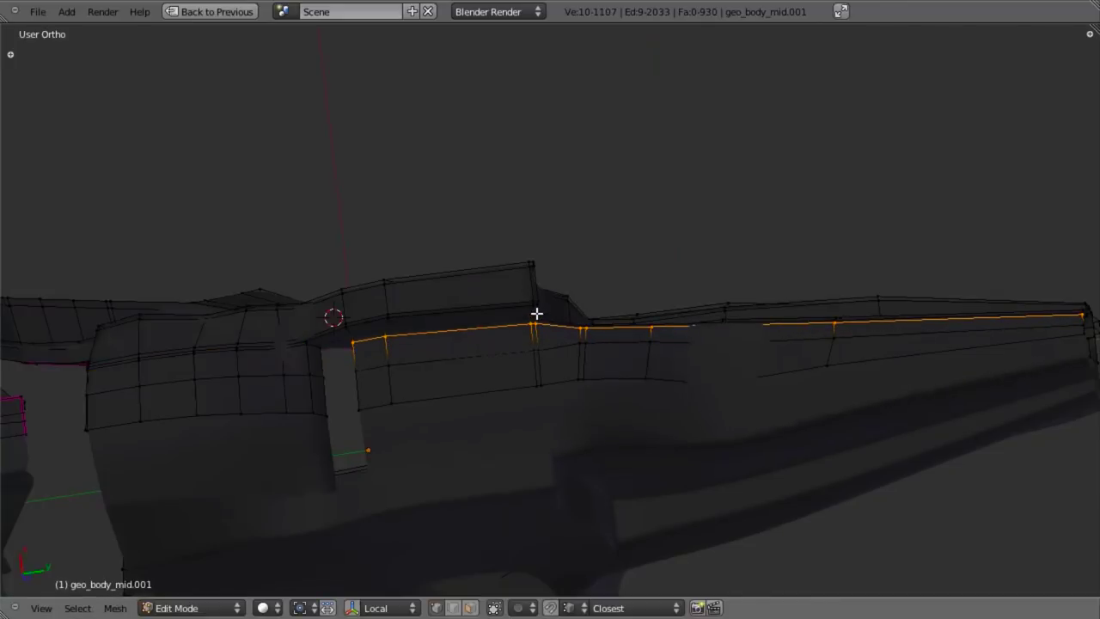
pyautogui.press('Tab')
pyautogui.moveTo(496, 319); pyautogui.dragTo(472, 422, button='middle')
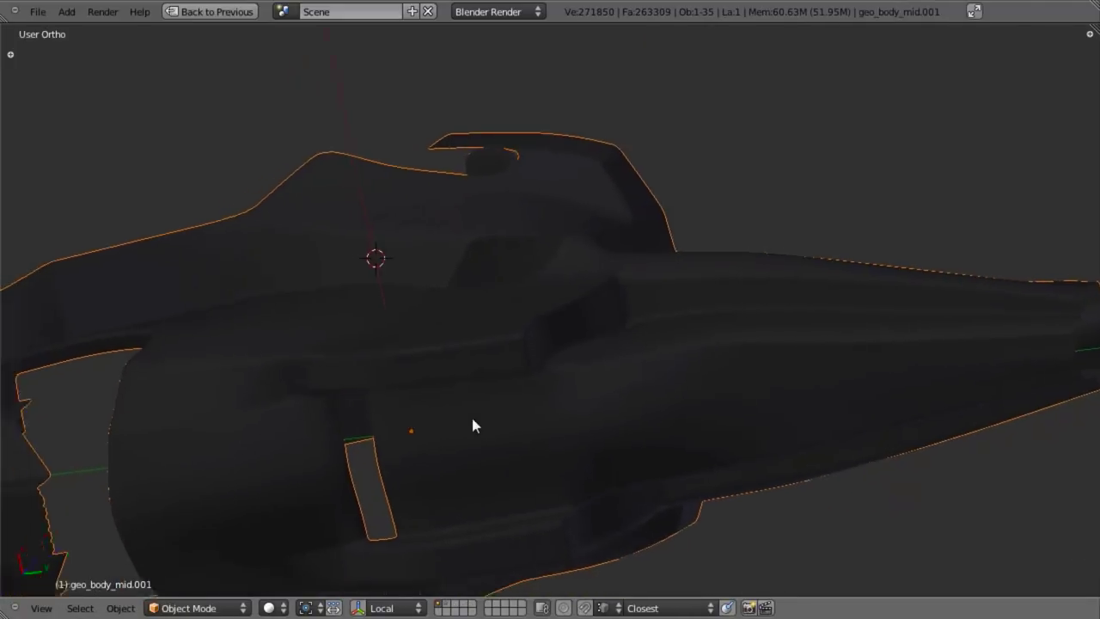
pyautogui.scroll(5, 475, 417)
pyautogui.press('Tab')
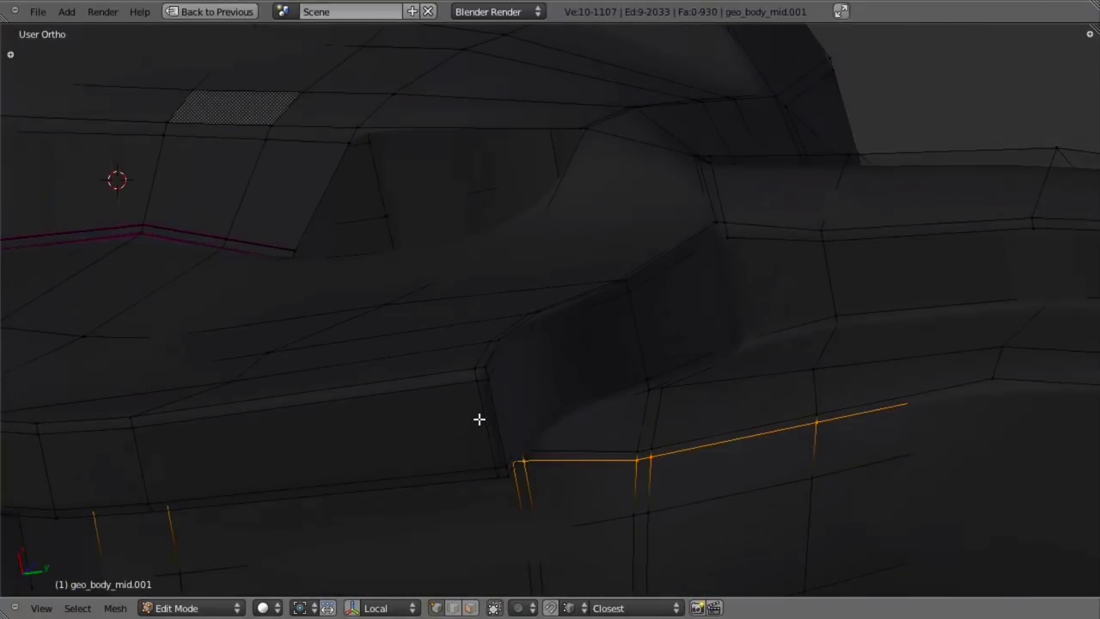
pyautogui.scroll(-5, 480, 420)
pyautogui.moveTo(454, 403)
pyautogui.mouseDown(button='middle')
pyautogui.moveTo(478, 376)
pyautogui.moveTo(449, 412)
pyautogui.mouseUp(button='middle')
pyautogui.moveTo(559, 356); pyautogui.dragTo(601, 468, button='middle')
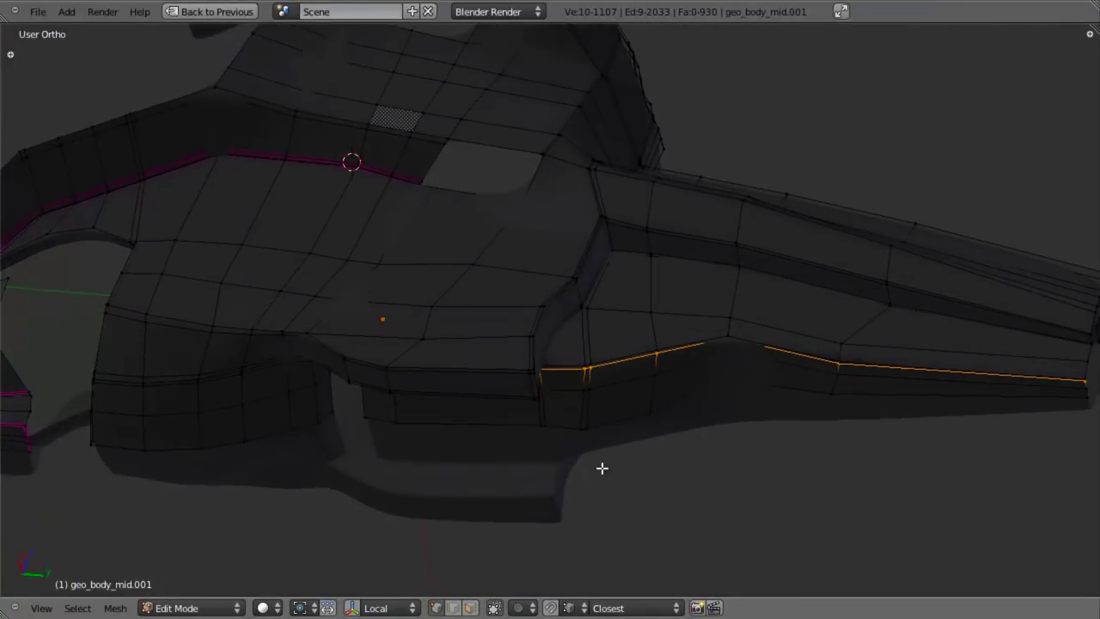
pyautogui.press('a')
pyautogui.scroll(2, 601, 398)
pyautogui.hotkey('ctrl', 'r')
pyautogui.press('Escape')
pyautogui.scroll(-6, 537, 417)
pyautogui.keyDown('shift'); pyautogui.moveTo(452, 456); pyautogui.dragTo(520, 438, button='middle'); pyautogui.keyUp('shift')
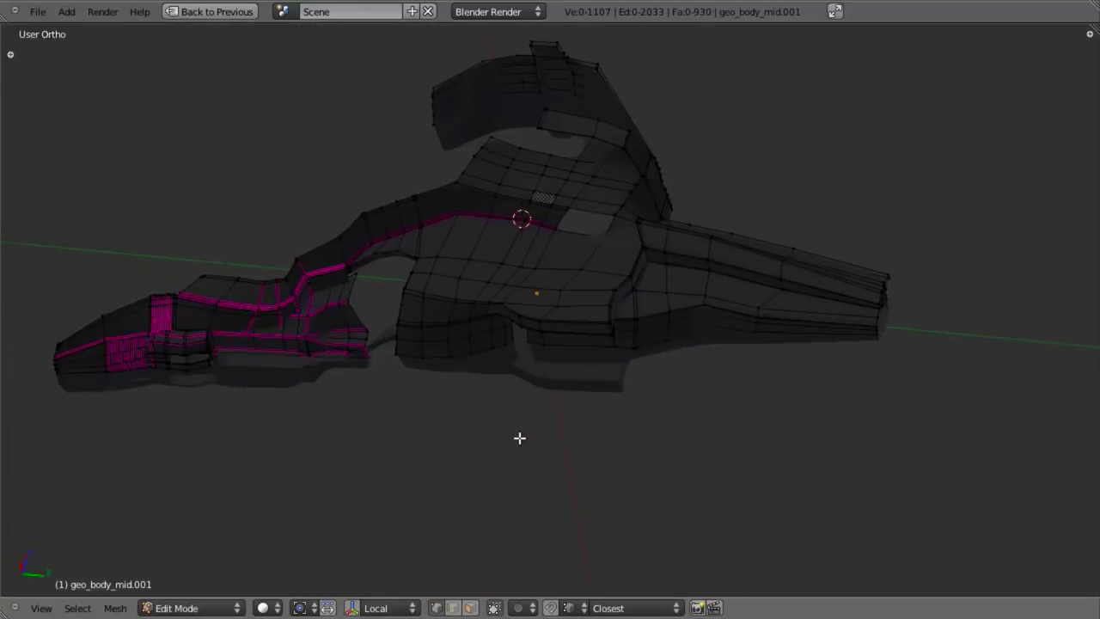
# Crease the long edge loop along the outer ridge of the mid-body's underside
pyautogui.scroll(6, 519, 438)
pyautogui.press('Tab')
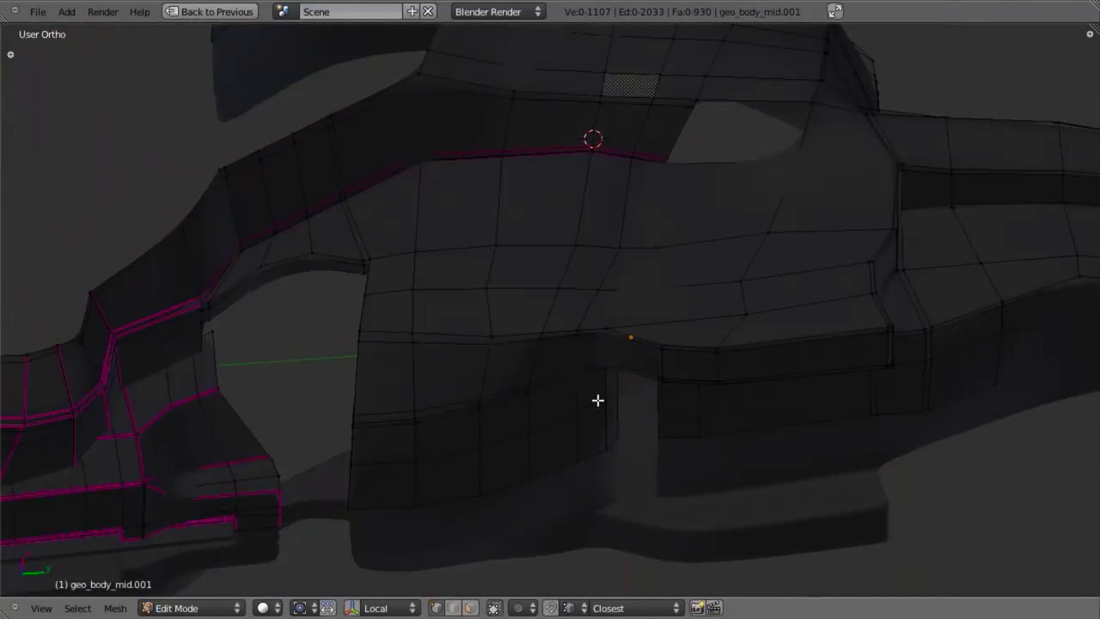
pyautogui.press('Tab')
pyautogui.scroll(3, 610, 386)
pyautogui.scroll(-3, 787, 372)
pyautogui.keyDown('shift'); pyautogui.moveTo(825, 359); pyautogui.dragTo(774, 375, button='middle'); pyautogui.keyUp('shift')
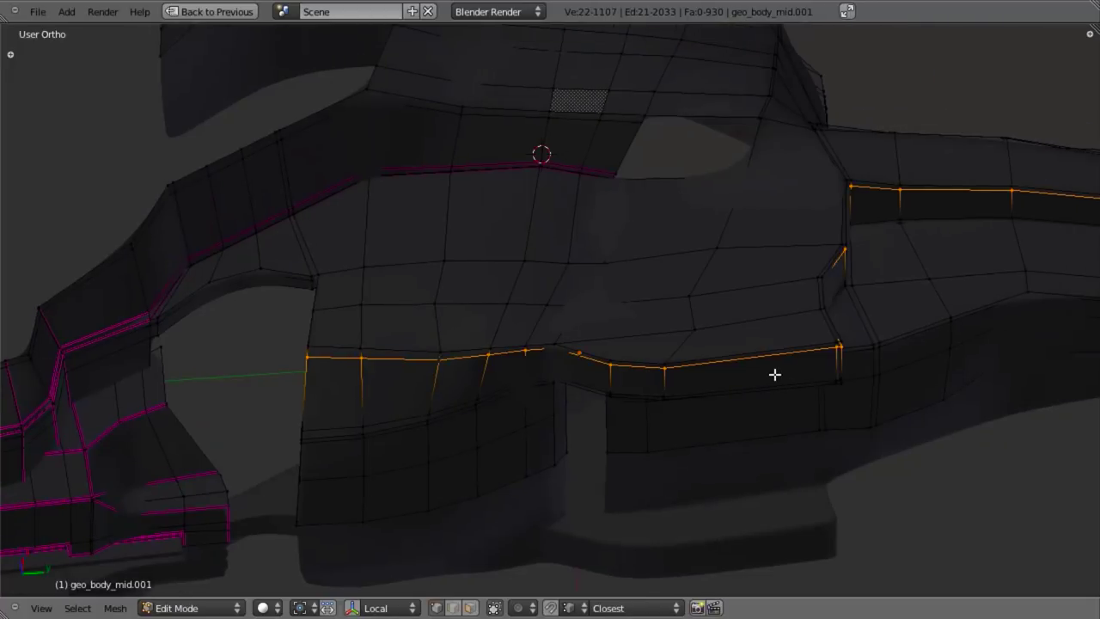
pyautogui.press('Tab')
pyautogui.scroll(3, 766, 375)
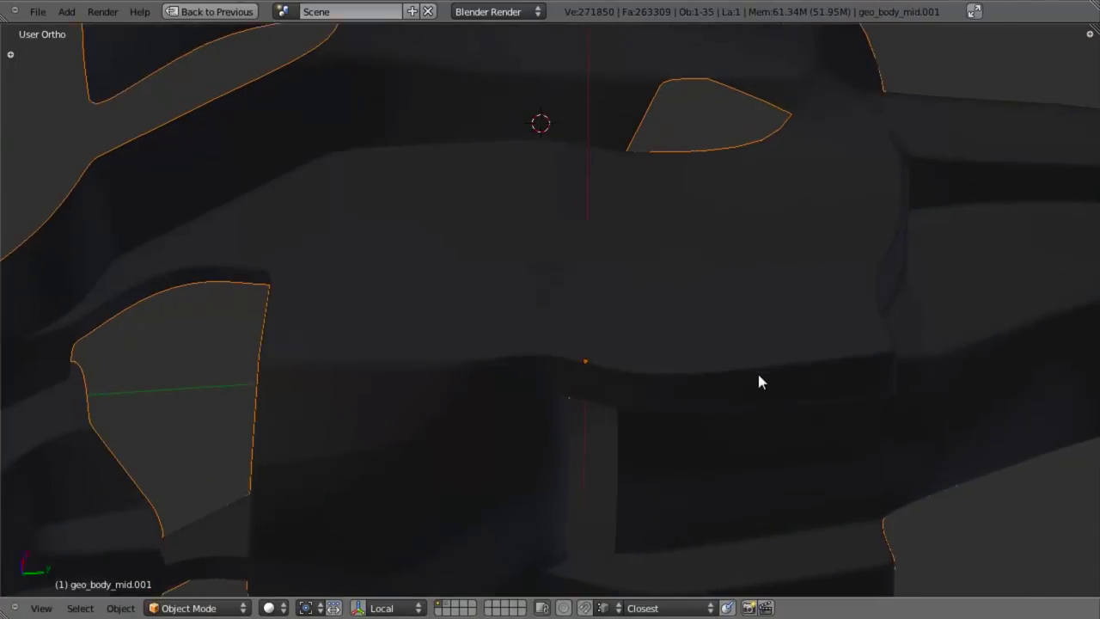
# Examine the ridge edges and smoothed shading around the mid-body's rectangular gap from several angles
pyautogui.press('Tab')
pyautogui.keyDown('shift'); pyautogui.moveTo(532, 433); pyautogui.dragTo(564, 410, button='middle'); pyautogui.keyUp('shift')
pyautogui.moveTo(494, 410); pyautogui.dragTo(569, 327, button='middle')
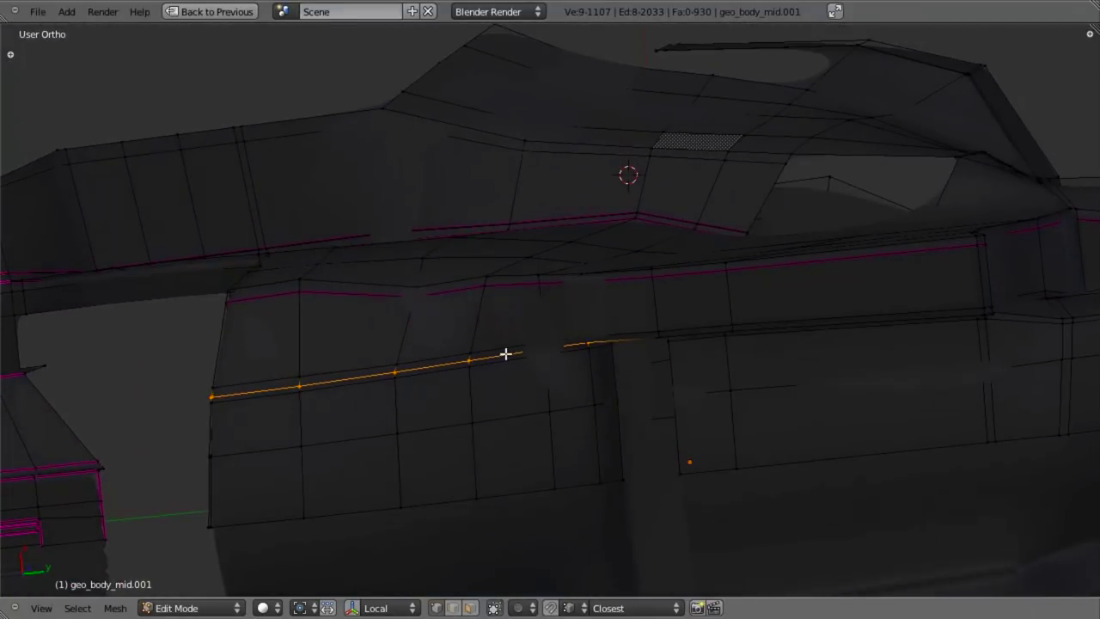
pyautogui.press('Tab')
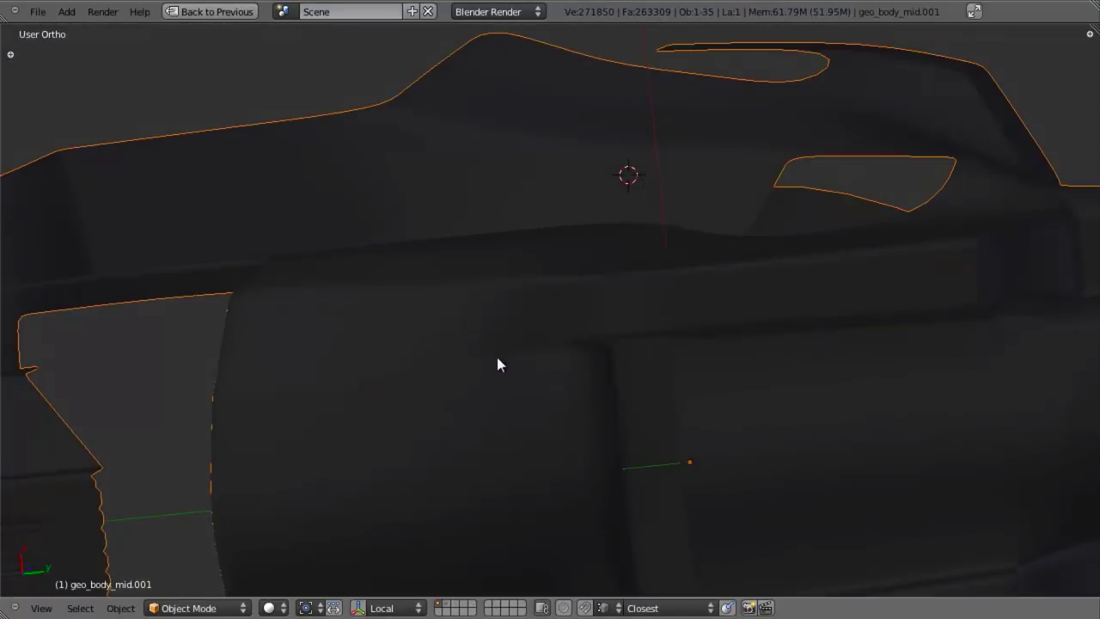
pyautogui.scroll(-3, 532, 355)
pyautogui.moveTo(551, 358); pyautogui.dragTo(372, 332, button='middle')
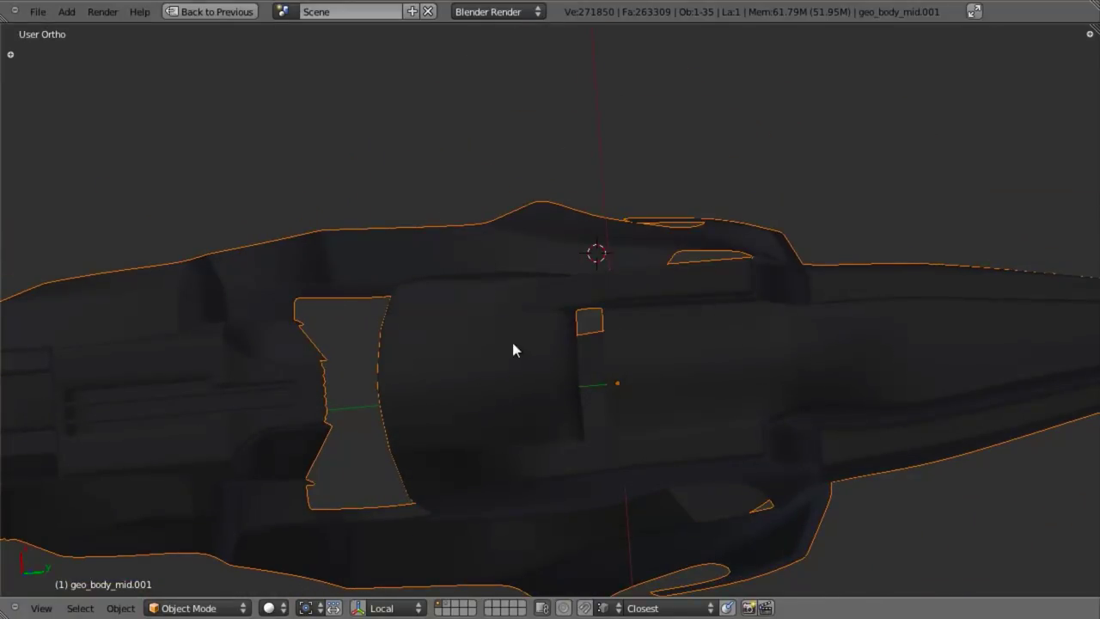
pyautogui.press('Tab')
pyautogui.keyDown('shift'); pyautogui.moveTo(498, 353); pyautogui.dragTo(477, 229, button='middle'); pyautogui.keyUp('shift')
pyautogui.scroll(3, 594, 356)
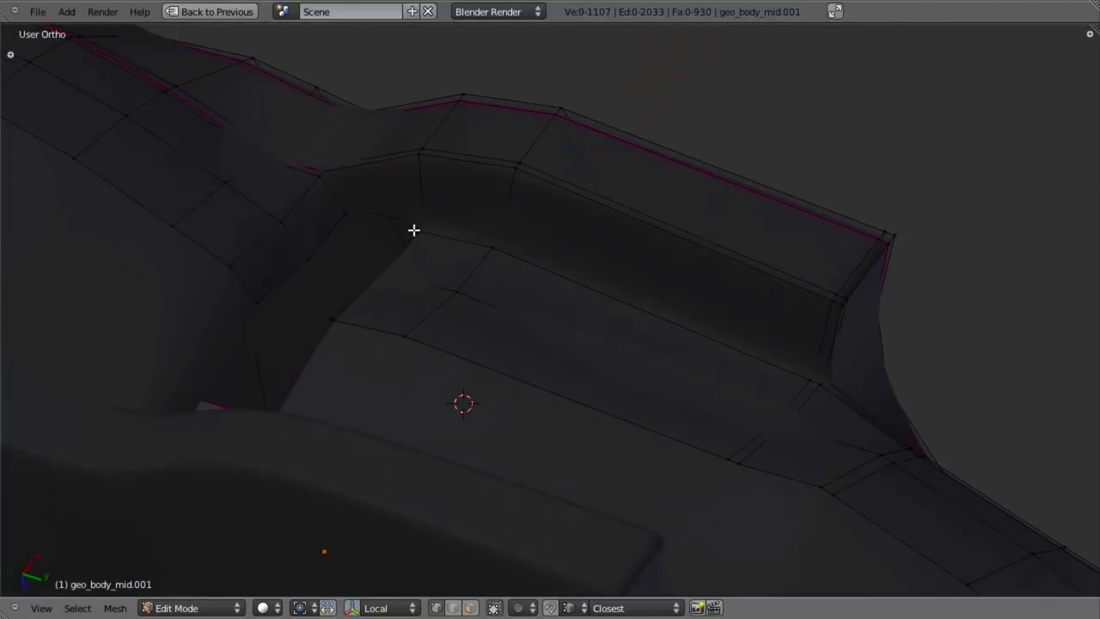
pyautogui.scroll(-5, 376, 284)
pyautogui.press('Tab')
pyautogui.scroll(-4, 421, 314)
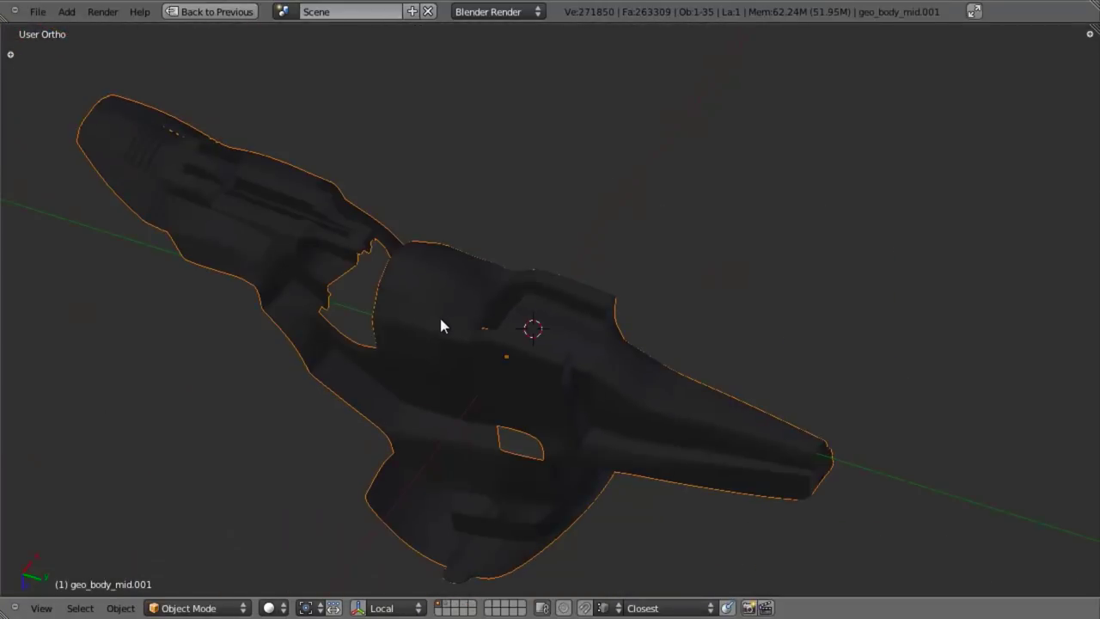
# Unhide all objects and compare the mid-body's underside with the side-view reference image
pyautogui.hotkey('alt', 'h')
pyautogui.scroll(2, 454, 333)
pyautogui.press('a')
pyautogui.moveTo(455, 333); pyautogui.dragTo(442, 327, button='middle')
pyautogui.scroll(2, 452, 338)
pyautogui.scroll(-3, 445, 347)
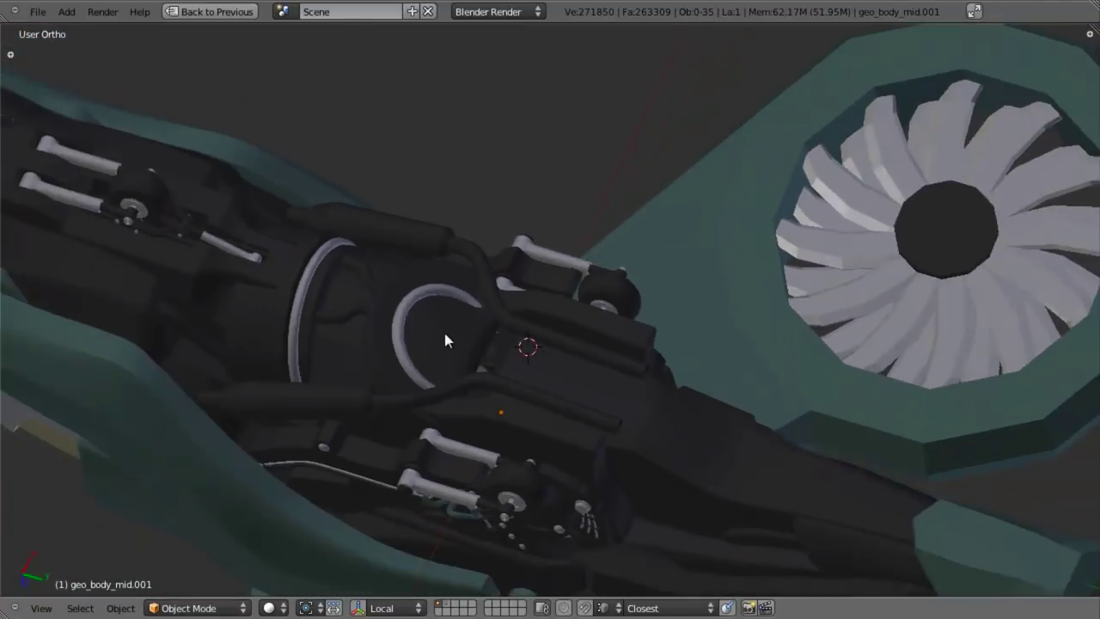
pyautogui.press('KP_3')
pyautogui.press('z')
pyautogui.keyDown('shift'); pyautogui.moveTo(697, 519); pyautogui.dragTo(624, 277, button='middle'); pyautogui.keyUp('shift')
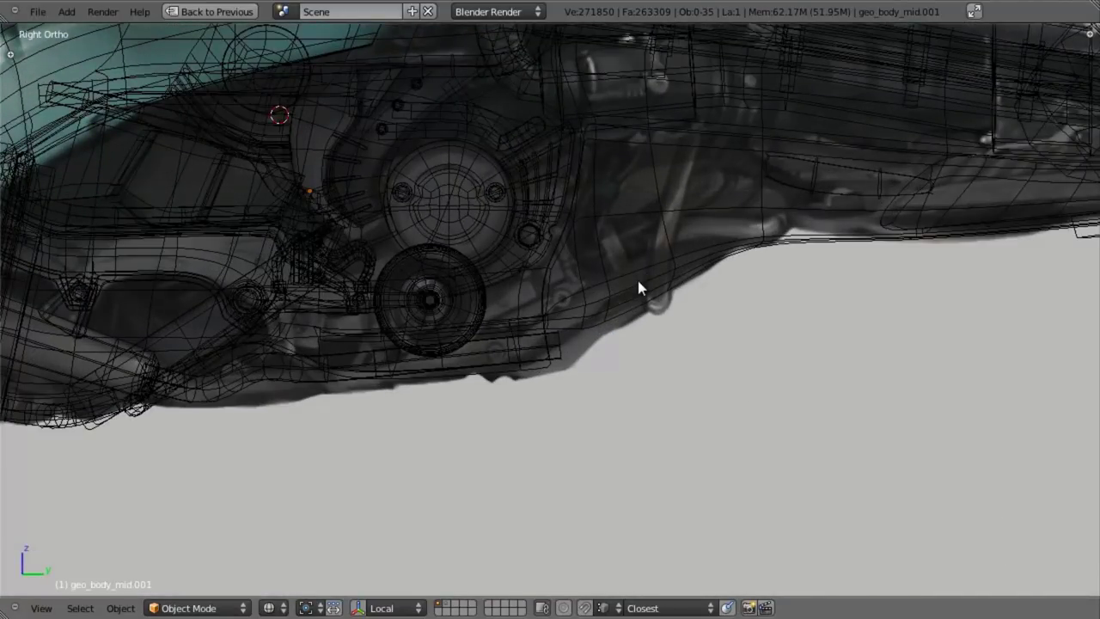
pyautogui.scroll(-2, 638, 284)
pyautogui.press('z')
pyautogui.moveTo(601, 354)
pyautogui.mouseDown(button='middle')
pyautogui.moveTo(478, 167)
pyautogui.moveTo(491, 201)
pyautogui.moveTo(357, 324)
pyautogui.moveTo(527, 329)
pyautogui.moveTo(508, 295)
pyautogui.moveTo(557, 398)
pyautogui.moveTo(506, 215)
pyautogui.moveTo(435, 418)
pyautogui.mouseUp(button='middle')
# Isolate the mid-body object by hiding every other object
pyautogui.press('KP_3')
pyautogui.press('Tab')
pyautogui.press('g')
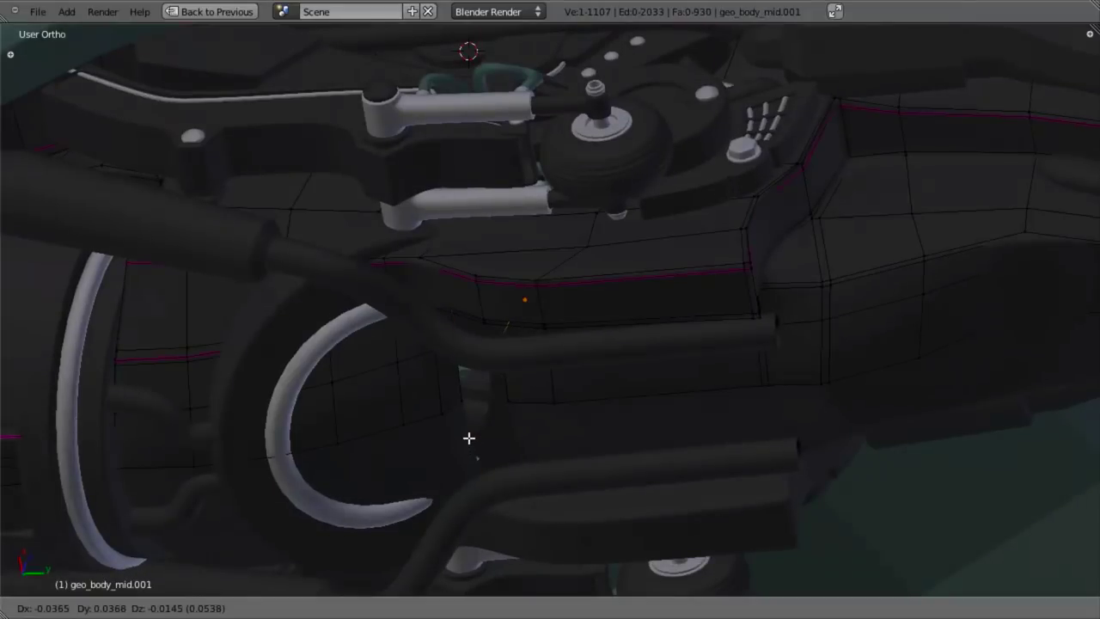
pyautogui.rightClick(469, 438)
pyautogui.press('Tab')
pyautogui.hotkey('shift', 'h')
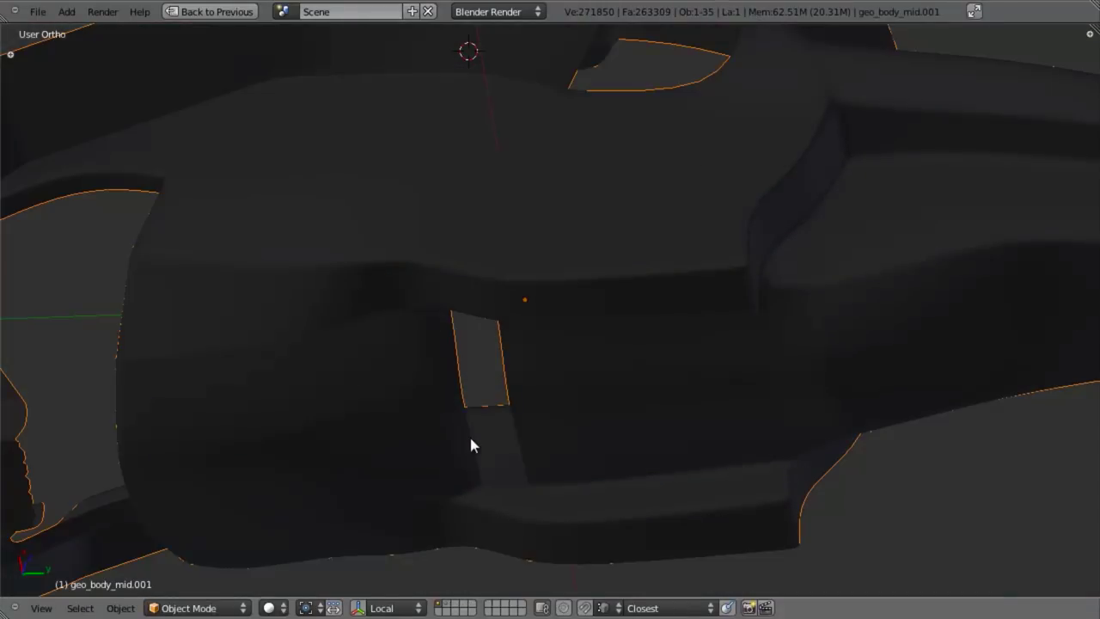
# Move the small face at the front corner of the mid-body's rectangular gap by about -0.084 along global Z
pyautogui.scroll(-3, 469, 434)
pyautogui.press('Tab')
pyautogui.moveTo(518, 382)
pyautogui.mouseDown(button='middle')
pyautogui.moveTo(537, 334)
pyautogui.moveTo(501, 273)
pyautogui.mouseUp(button='middle')
pyautogui.scroll(4, 501, 272)
pyautogui.keyDown('shift'); pyautogui.moveTo(498, 351); pyautogui.dragTo(548, 317, button='middle'); pyautogui.keyUp('shift')
pyautogui.press('z')
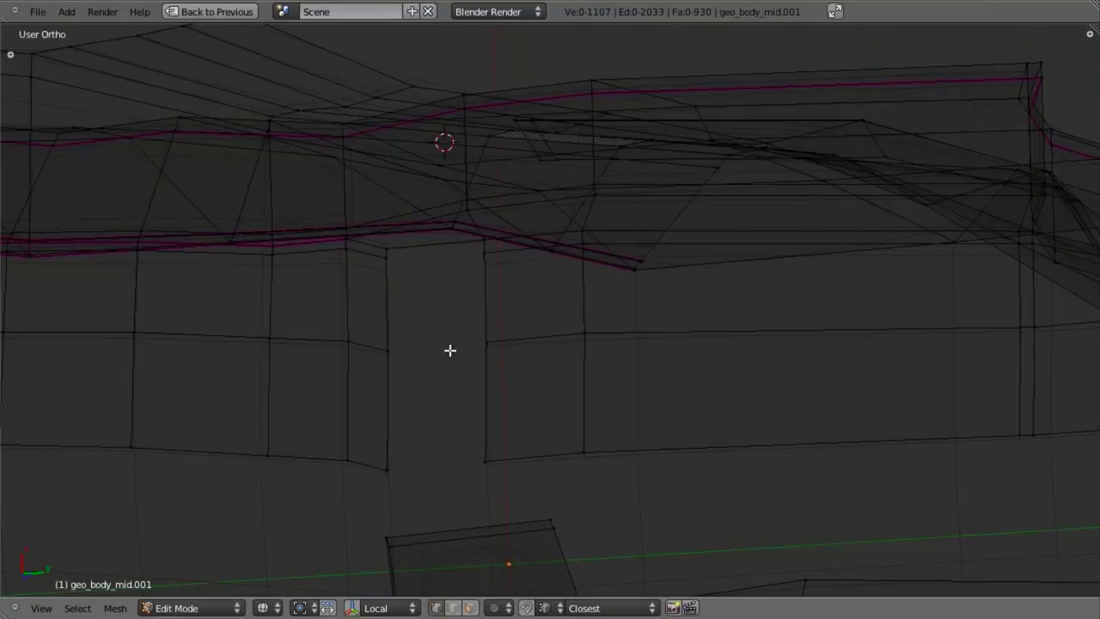
pyautogui.press('z')
pyautogui.scroll(-5, 506, 295)
pyautogui.moveTo(520, 352)
pyautogui.keyDown('shift'); pyautogui.mouseDown(button='middle')
pyautogui.moveTo(563, 354)
pyautogui.moveTo(501, 330)
pyautogui.moveTo(493, 311)
pyautogui.moveTo(497, 342)
pyautogui.moveTo(517, 337)
pyautogui.mouseUp(button='middle'); pyautogui.keyUp('shift')
pyautogui.scroll(2, 562, 372)
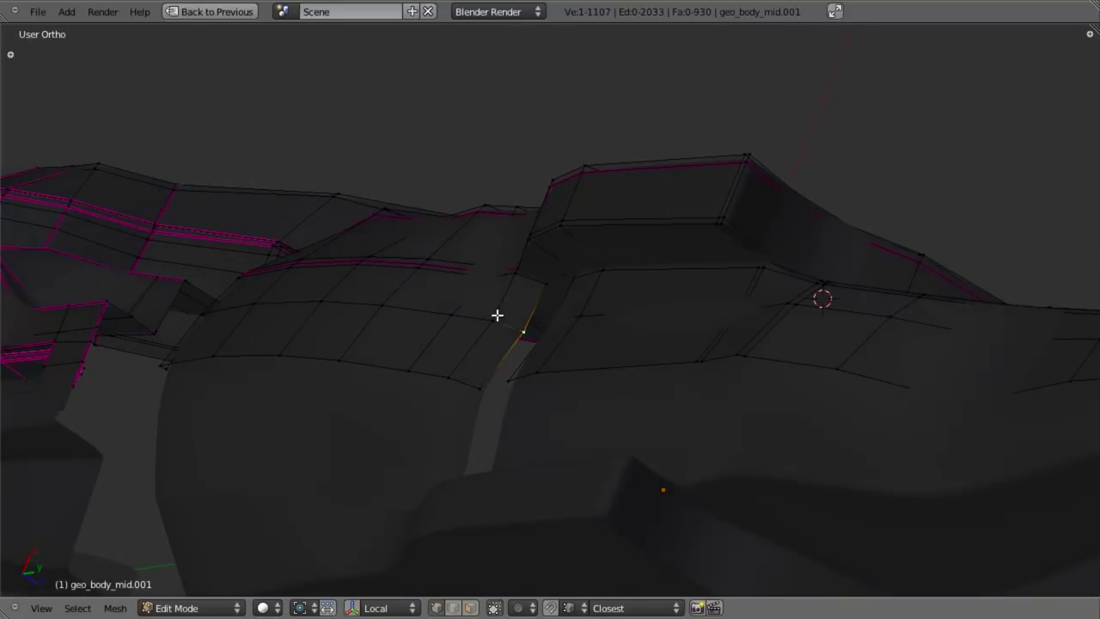
pyautogui.moveTo(475, 385); pyautogui.dragTo(533, 300, button='middle')
pyautogui.press('g')
pyautogui.press('z')
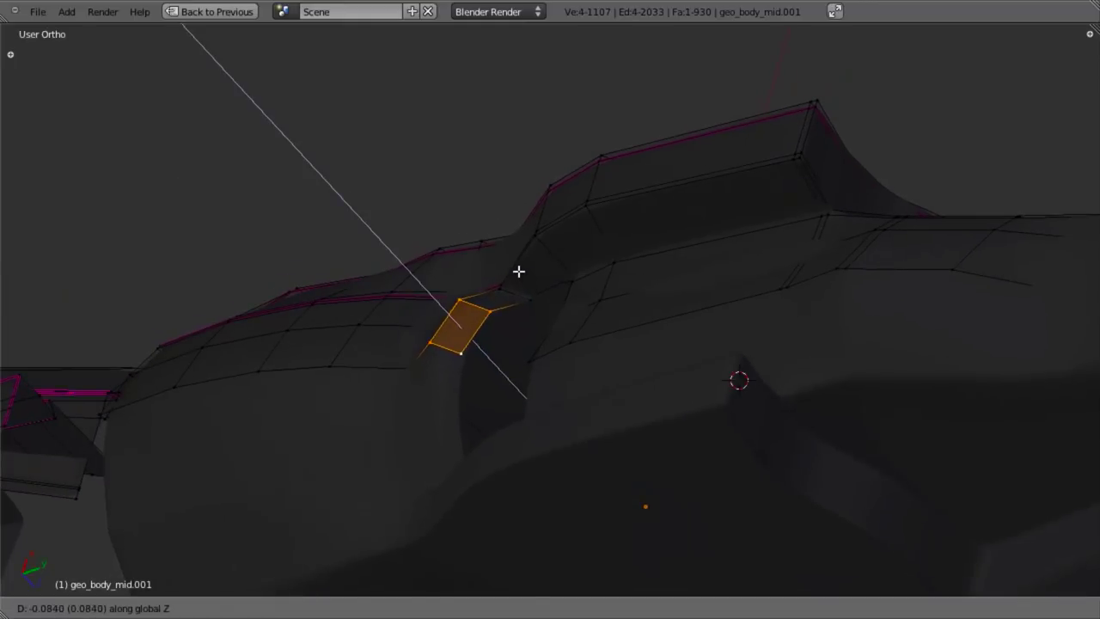
pyautogui.click(518, 271)
pyautogui.moveTo(464, 301); pyautogui.dragTo(524, 304, button='middle')
pyautogui.press('Tab')
pyautogui.press('Tab')
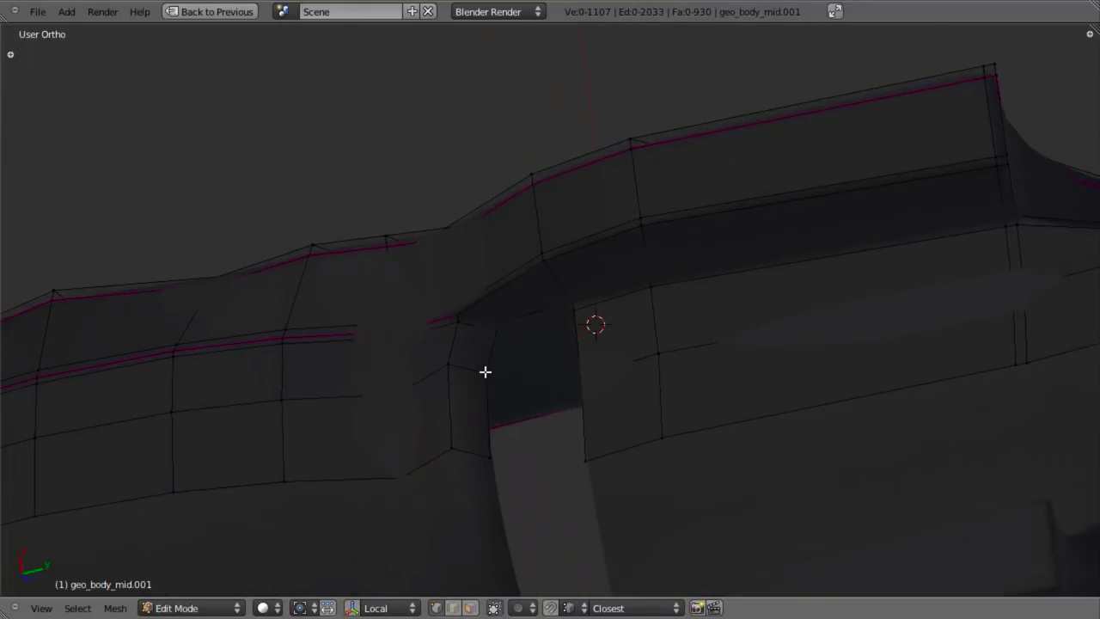
# Crease the edge line just in front of the rectangular gap by 0.8
pyautogui.hotkey('ctrl', 'r')
pyautogui.press('Escape')
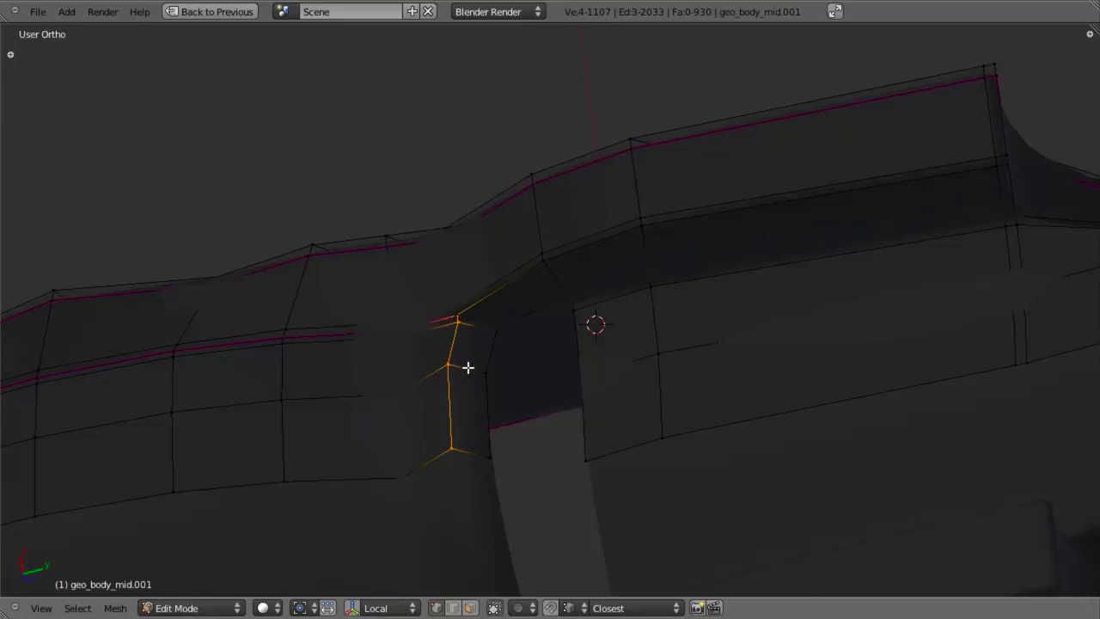
pyautogui.hotkey('shift', 'e')
pyautogui.write('.8')
pyautogui.press('Return')
pyautogui.press('Tab')
pyautogui.press('Tab')
# Shift the vertices along the rear edge of the rectangular gap along global Z
pyautogui.moveTo(469, 367); pyautogui.dragTo(501, 380, button='middle')
pyautogui.press('a')
pyautogui.keyDown('alt'); pyautogui.rightClick(493, 368); pyautogui.keyUp('alt')
pyautogui.press('z')
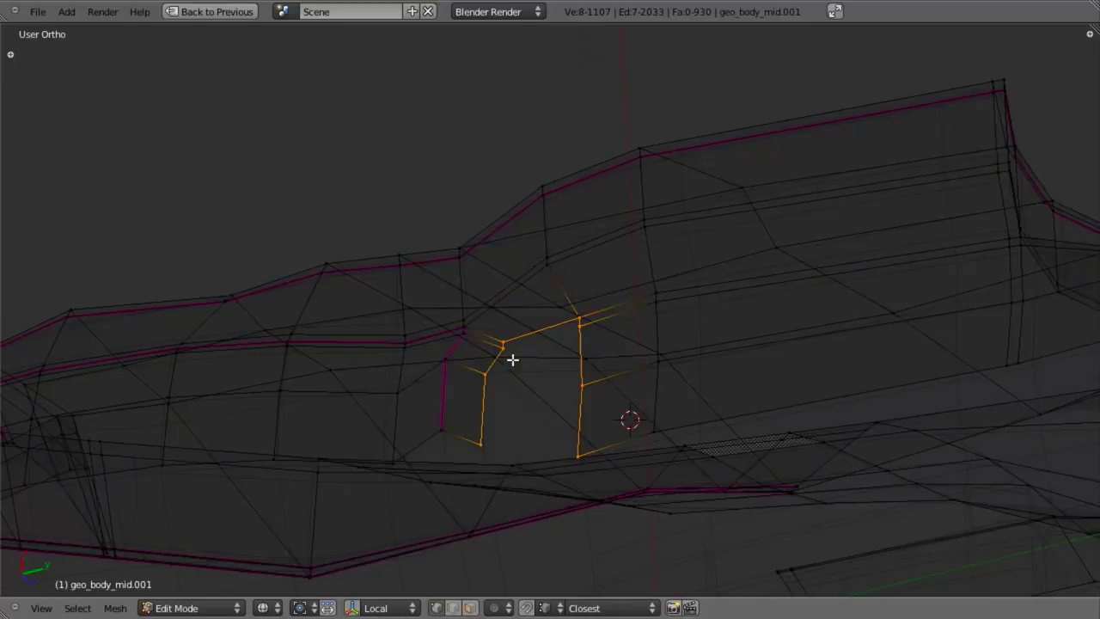
pyautogui.press('a')
pyautogui.press('z')
pyautogui.keyDown('shift'); pyautogui.moveTo(534, 363); pyautogui.dragTo(536, 343, button='middle'); pyautogui.keyUp('shift')
pyautogui.press('z')
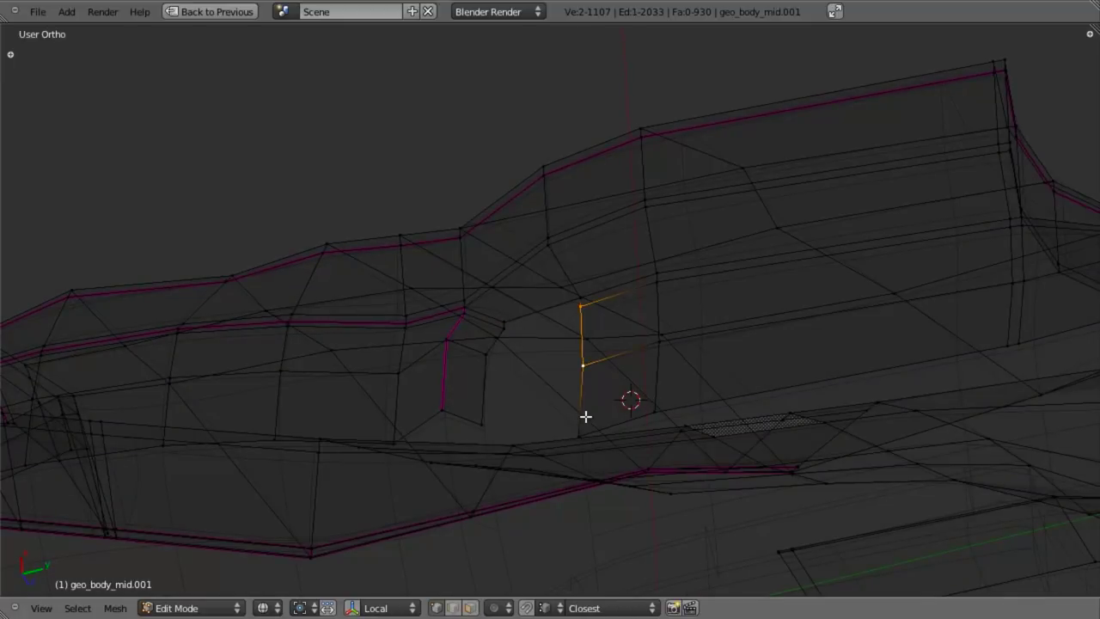
pyautogui.press('g')
pyautogui.press('z')
pyautogui.click(590, 315)
pyautogui.press('z')
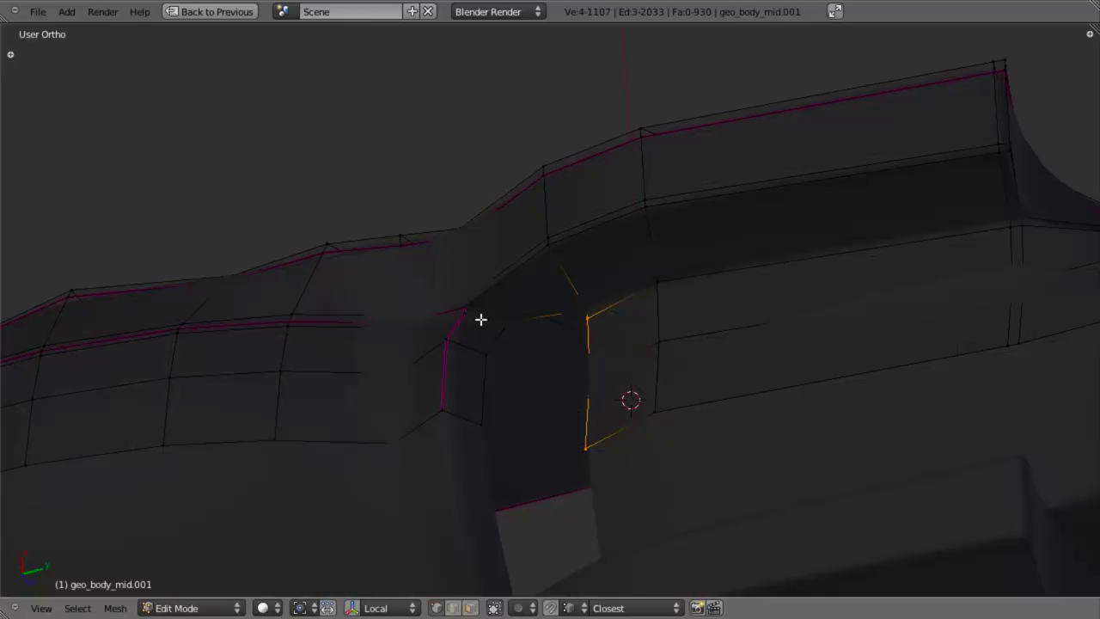
# Extrude the gap's rear border edges along global Y toward its front side
pyautogui.moveTo(481, 318); pyautogui.dragTo(492, 257, button='middle')
pyautogui.press('z')
pyautogui.press('z')
pyautogui.moveTo(586, 348); pyautogui.dragTo(615, 355, button='middle')
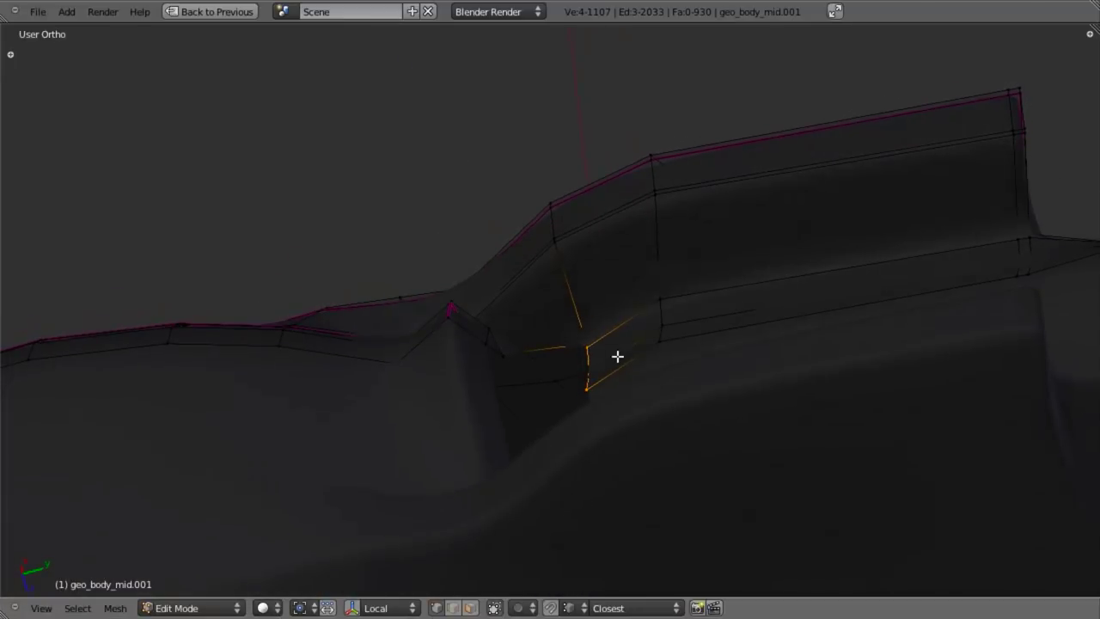
pyautogui.press('e')
pyautogui.press('y')
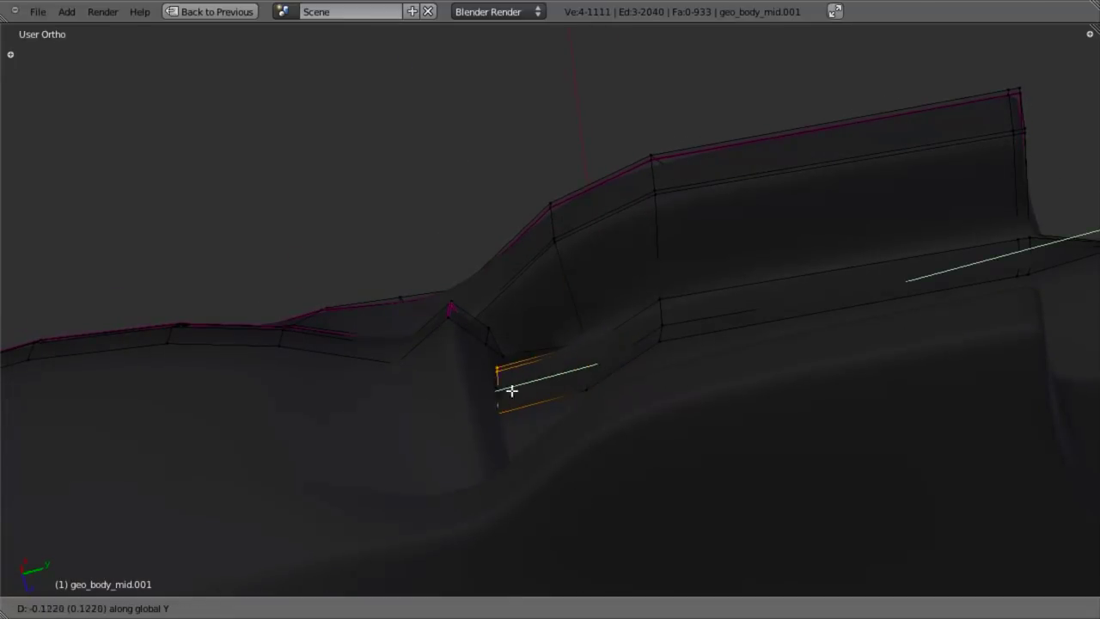
pyautogui.click(496, 415)
# Reposition the extruded border edges so they sit farther back inside the gap
pyautogui.press('z')
pyautogui.moveTo(495, 415); pyautogui.dragTo(506, 338, button='middle')
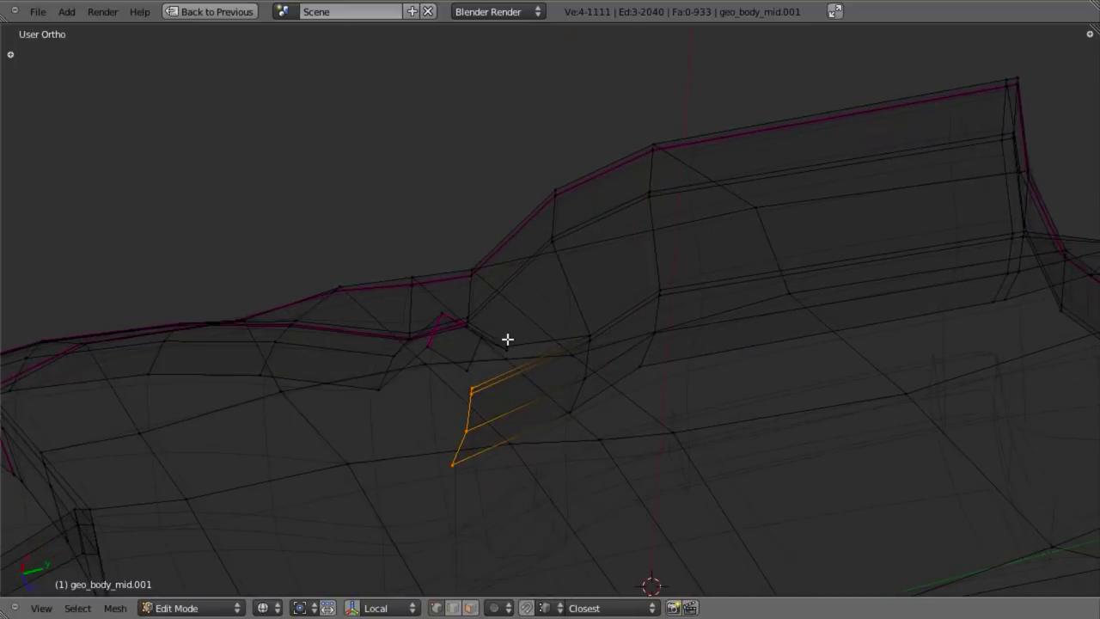
pyautogui.press('g')
pyautogui.click(563, 365)
pyautogui.scroll(3, 560, 392)
pyautogui.press('a')
pyautogui.press('z')
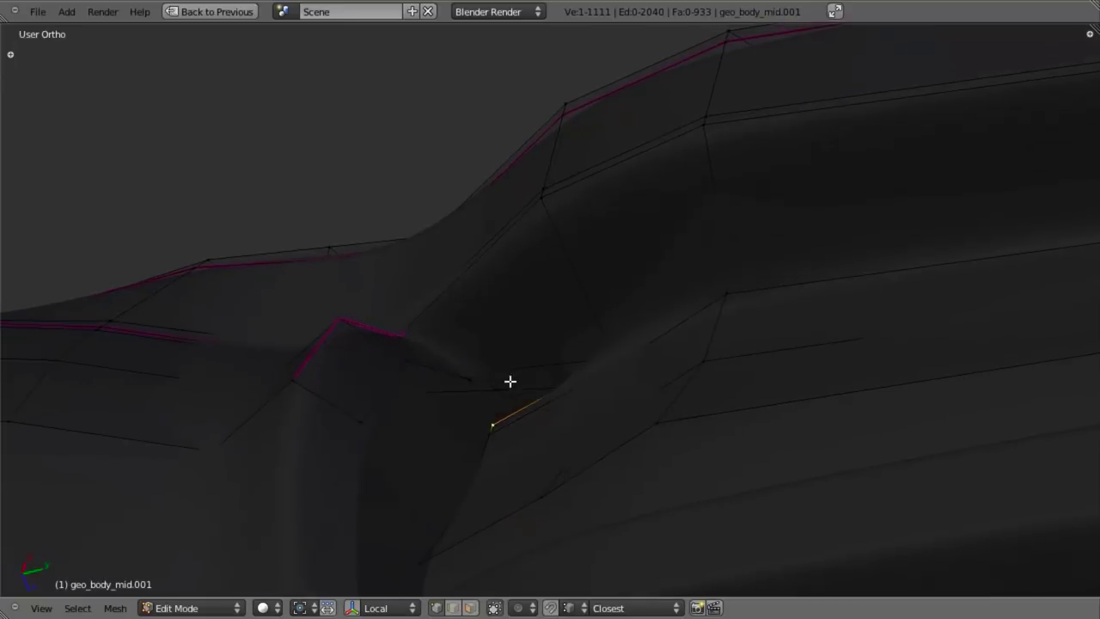
# Fill the opening between the extruded strip and the gap's front corner with a face, and cut an edge loop through it
pyautogui.press('z')
pyautogui.moveTo(507, 381); pyautogui.dragTo(525, 390, button='middle')
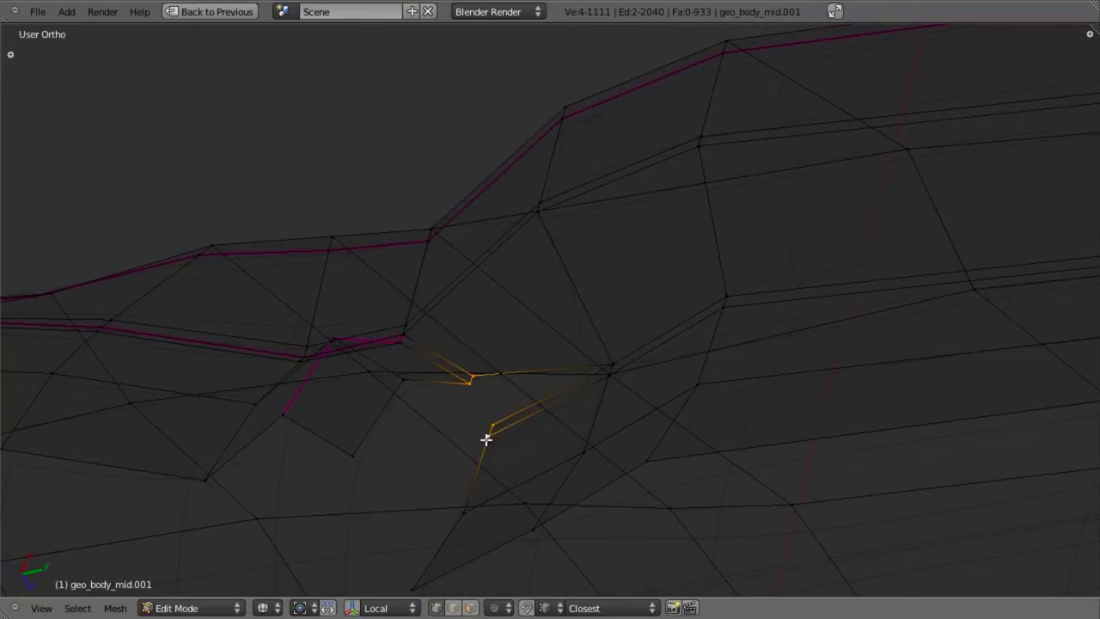
pyautogui.hotkey('ctrl', 'r')
pyautogui.click(483, 406)
pyautogui.rightClick(481, 404)
pyautogui.press('z')
pyautogui.moveTo(563, 407)
pyautogui.mouseDown(button='middle')
pyautogui.moveTo(515, 344)
pyautogui.moveTo(517, 387)
pyautogui.mouseUp(button='middle')
pyautogui.press('z')
pyautogui.press('a')
# Extrude the open seven-vertex border of the gap and scale the new edges inward to about 0.85
pyautogui.moveTo(503, 336); pyautogui.dragTo(575, 379, button='middle')
pyautogui.press('g')
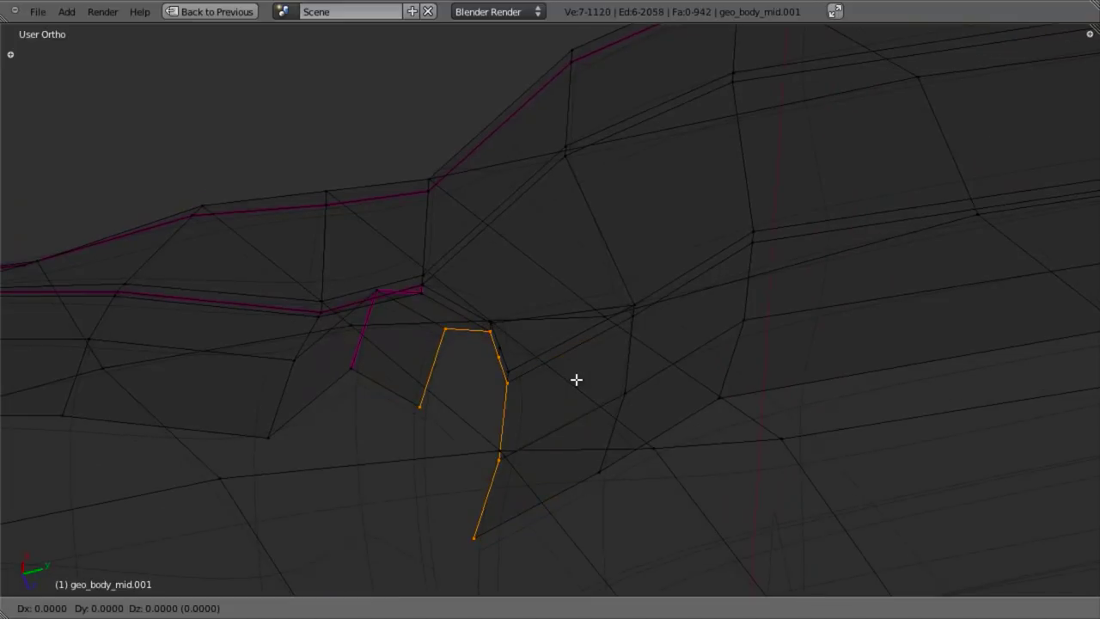
pyautogui.click(590, 383)
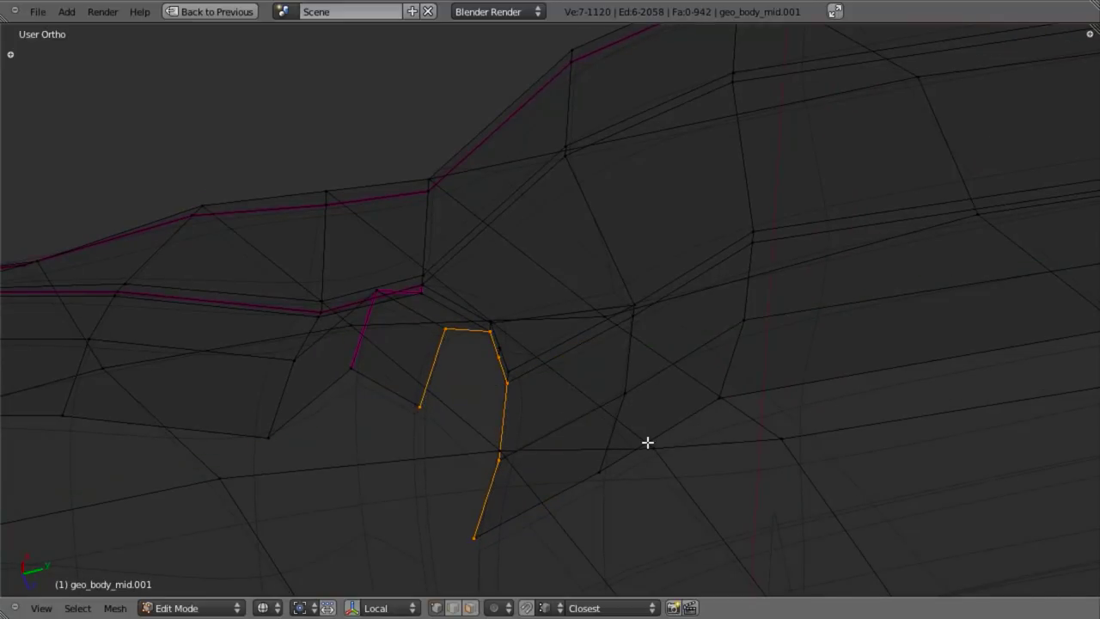
pyautogui.press('s')
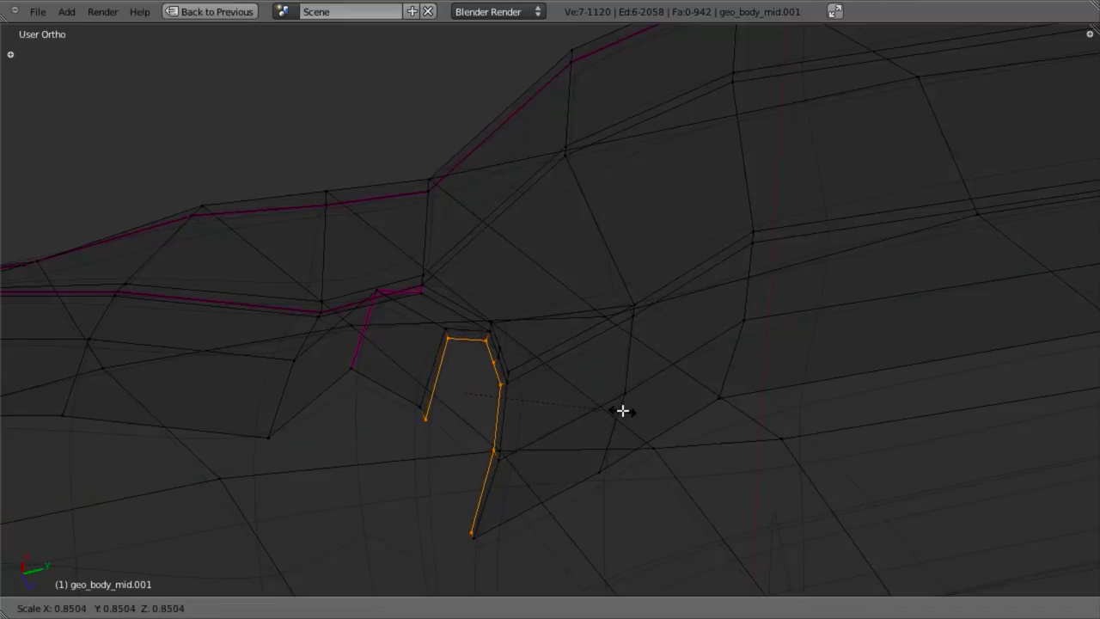
pyautogui.click(621, 410)
# Extrude the scaled inner border toward the nose along global Y to form a recess
pyautogui.press('e')
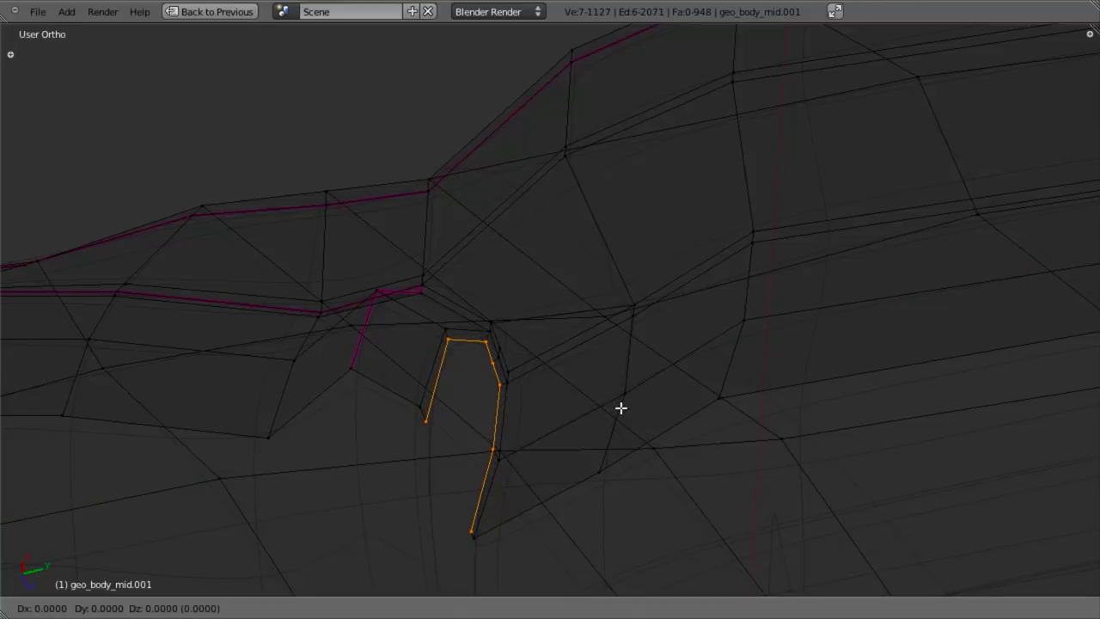
pyautogui.click(617, 406)
pyautogui.press('e')
pyautogui.press('y')
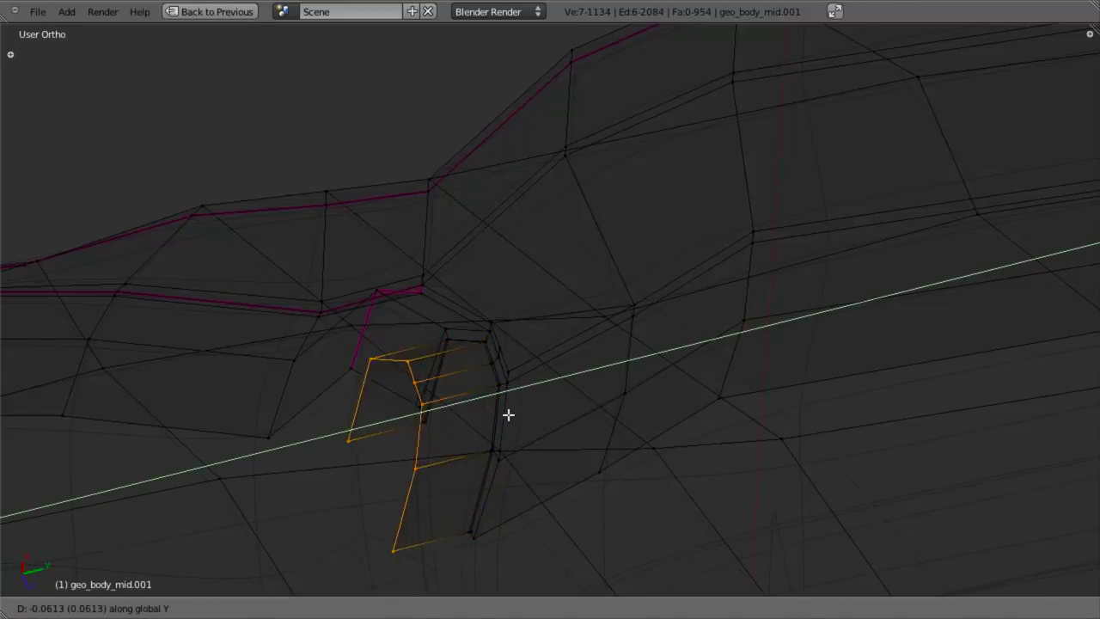
pyautogui.click(436, 418)
pyautogui.press('z')
pyautogui.press('Tab')
# Examine the recess from several angles and compare the mid-body mesh with the side-view reference
pyautogui.moveTo(604, 379); pyautogui.dragTo(560, 367, button='middle')
pyautogui.press('Tab')
pyautogui.press('Tab')
pyautogui.scroll(5, 560, 367)
pyautogui.scroll(-4, 588, 405)
pyautogui.moveTo(495, 396); pyautogui.dragTo(584, 380, button='middle')
pyautogui.scroll(4, 589, 405)
pyautogui.press('KP_3')
pyautogui.scroll(-8, 580, 386)
pyautogui.press('z')
pyautogui.scroll(-4, 567, 421)
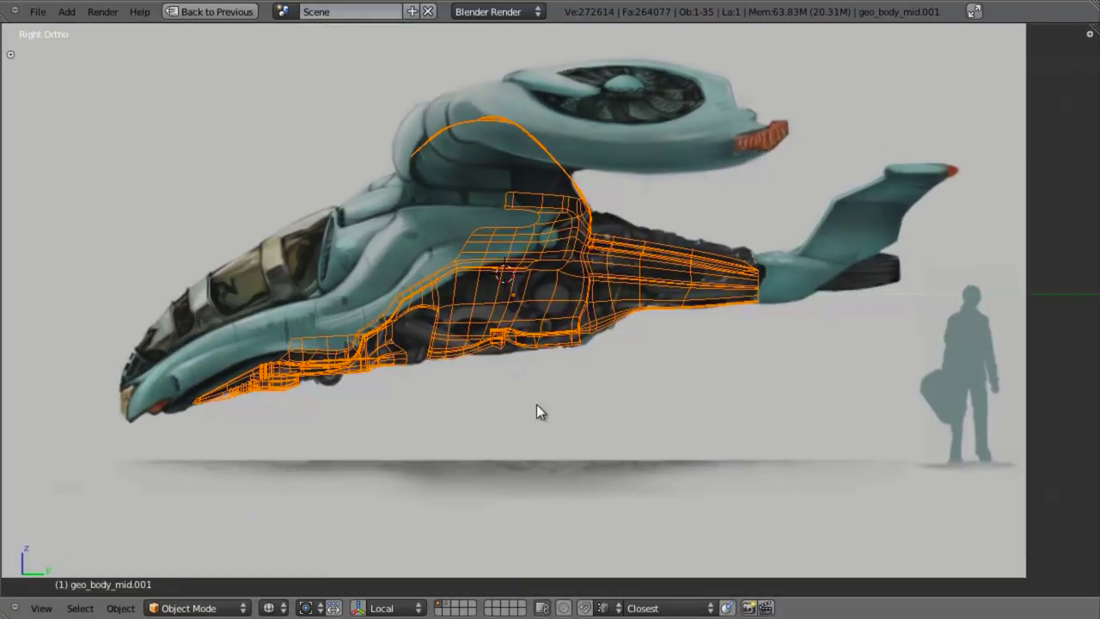
pyautogui.scroll(6, 488, 322)
pyautogui.press('z')
pyautogui.moveTo(840, 369)
pyautogui.mouseDown(button='middle')
pyautogui.moveTo(434, 261)
pyautogui.moveTo(525, 351)
pyautogui.mouseUp(button='middle')
pyautogui.moveTo(471, 307); pyautogui.dragTo(358, 235, button='middle')
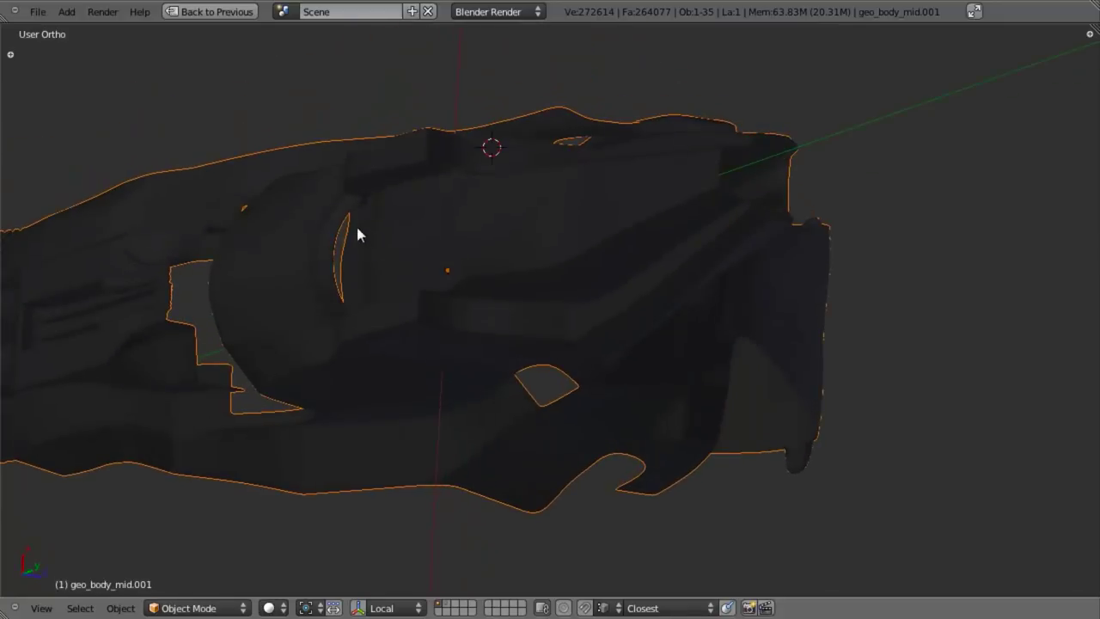
pyautogui.scroll(5, 473, 309)
# Scale and reposition the lower vertices of the close edge loops behind the rear underside ridge in the right side view
pyautogui.press('Tab')
pyautogui.scroll(-2, 366, 361)
pyautogui.moveTo(366, 361); pyautogui.dragTo(575, 395, button='middle')
pyautogui.press('KP_3')
pyautogui.press('z')
pyautogui.scroll(3, 640, 415)
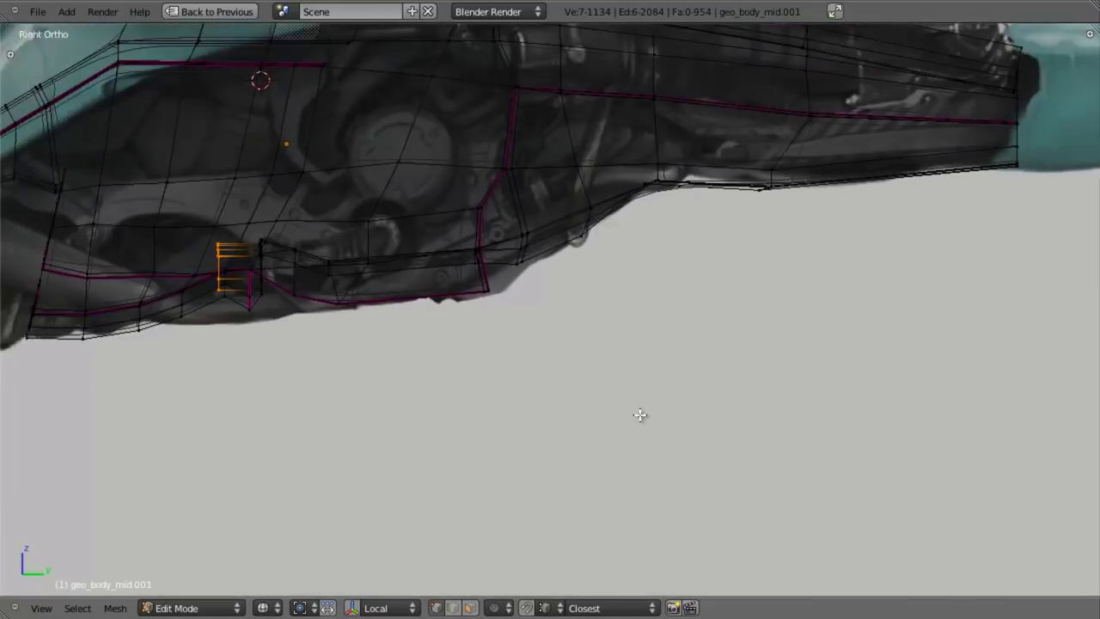
pyautogui.rightClick(514, 223)
pyautogui.press('z')
pyautogui.press('z')
pyautogui.press('s')
pyautogui.click(601, 328)
pyautogui.press('g')
pyautogui.click(602, 314)
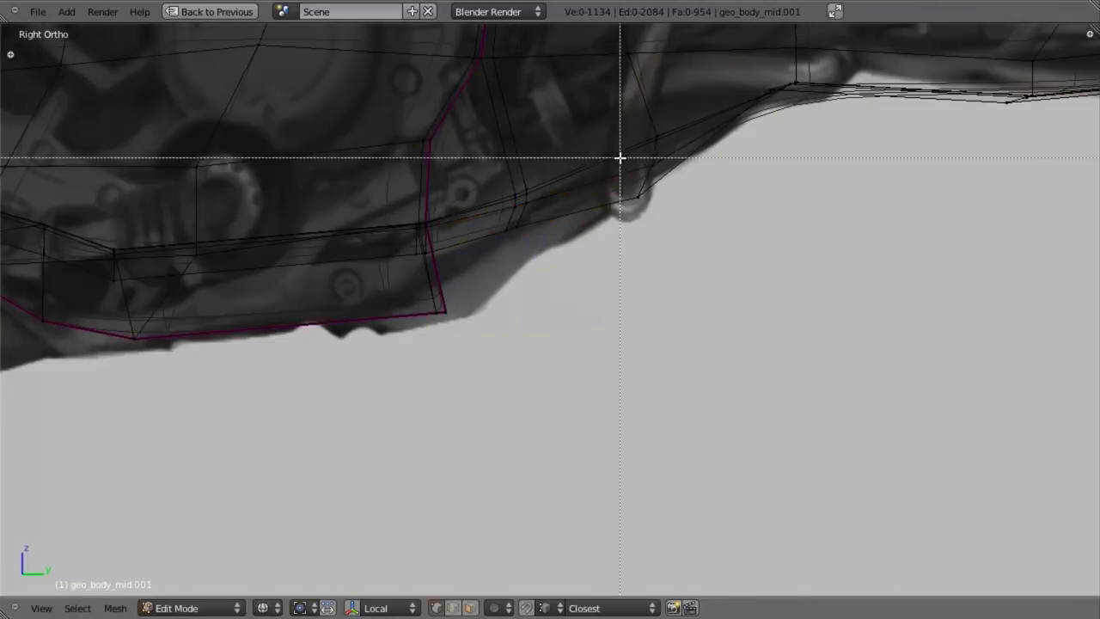
# Reposition the next pair of underside vertices toward the tail to refine the body's lower profile
pyautogui.press('g')
pyautogui.click(754, 315)
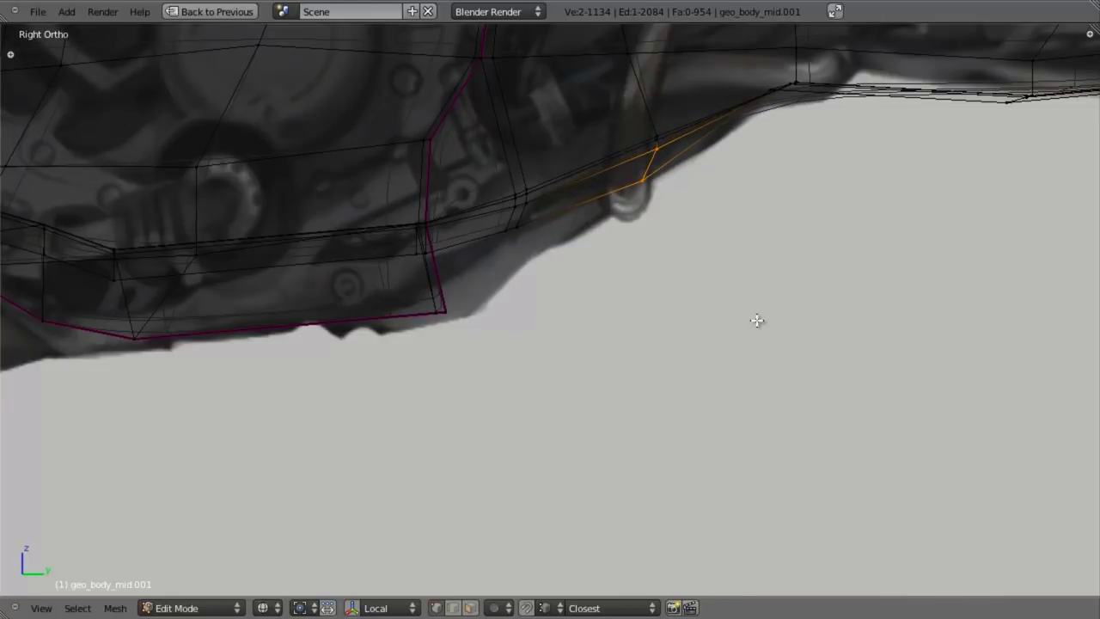
pyautogui.press('z')
pyautogui.moveTo(719, 403); pyautogui.dragTo(554, 348, button='middle')
pyautogui.scroll(-3, 585, 425)
pyautogui.press('Tab')
pyautogui.scroll(-5, 555, 348)
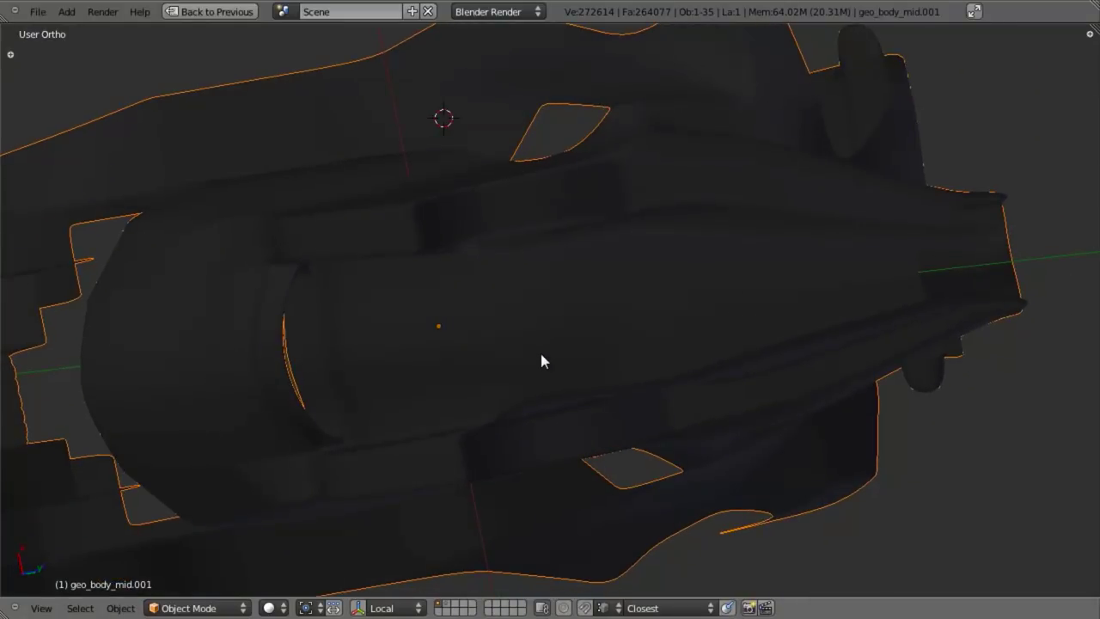
pyautogui.moveTo(489, 371); pyautogui.dragTo(476, 308, button='middle')
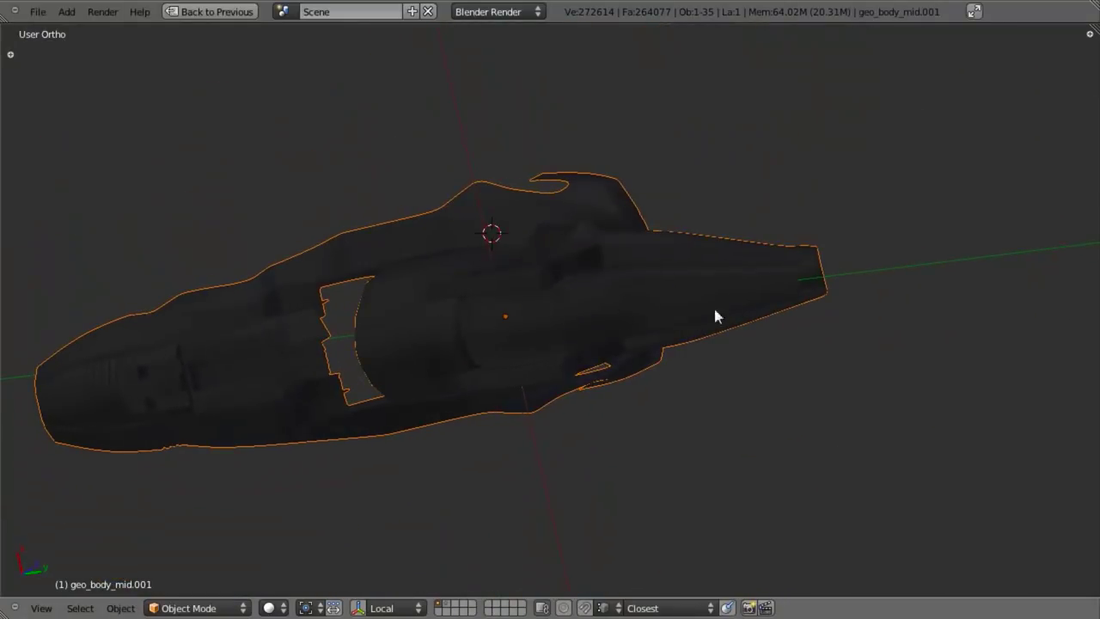
# Nudge a vertex at the end of the tail section by about -0.002 along global Z
pyautogui.press('Tab')
pyautogui.scroll(6, 589, 405)
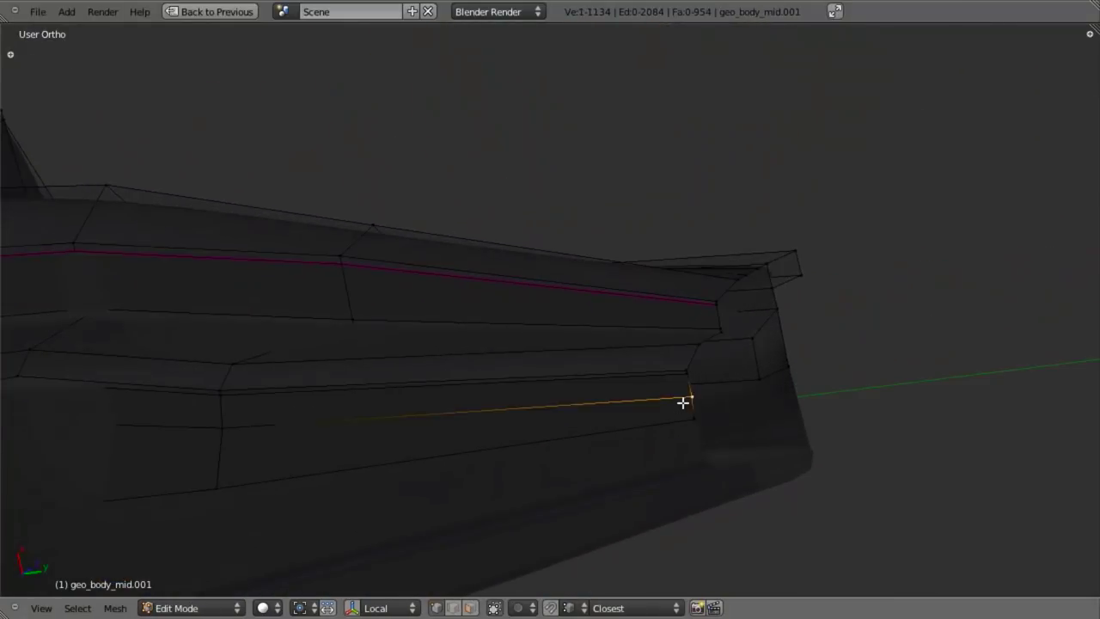
pyautogui.rightClick(688, 398)
pyautogui.moveTo(591, 355); pyautogui.dragTo(518, 361, button='middle')
pyautogui.press('g')
pyautogui.press('z')
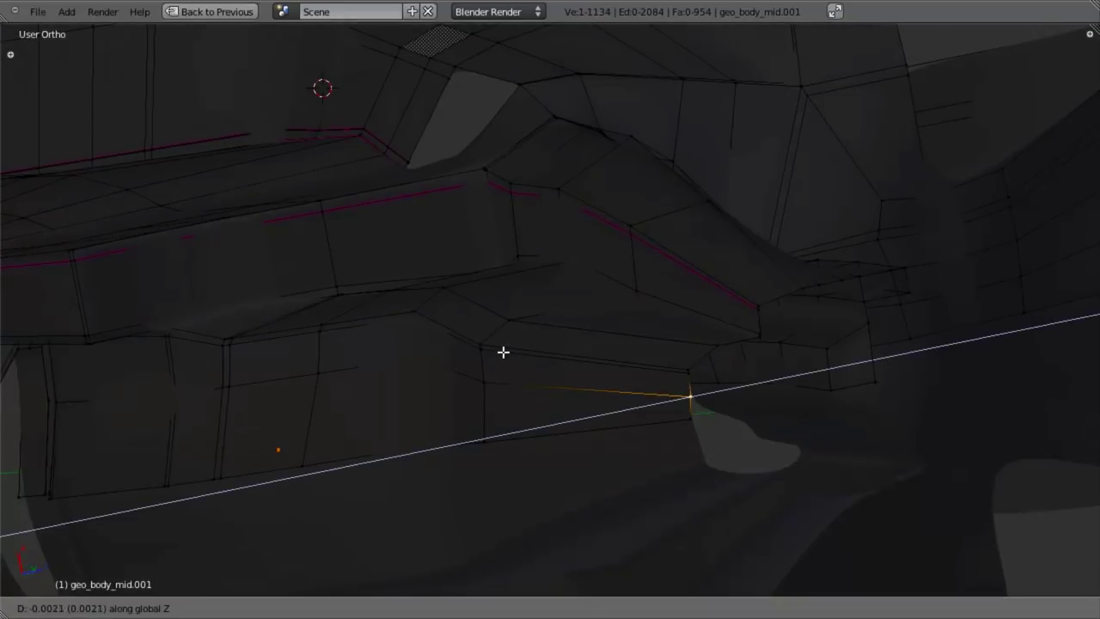
pyautogui.click(503, 352)
pyautogui.press('Tab')
# Unhide all objects and clear the selection
pyautogui.scroll(-4, 366, 337)
pyautogui.moveTo(366, 337); pyautogui.dragTo(524, 265, button='middle')
pyautogui.scroll(-3, 463, 421)
pyautogui.scroll(2, 465, 320)
pyautogui.hotkey('alt', 'h')
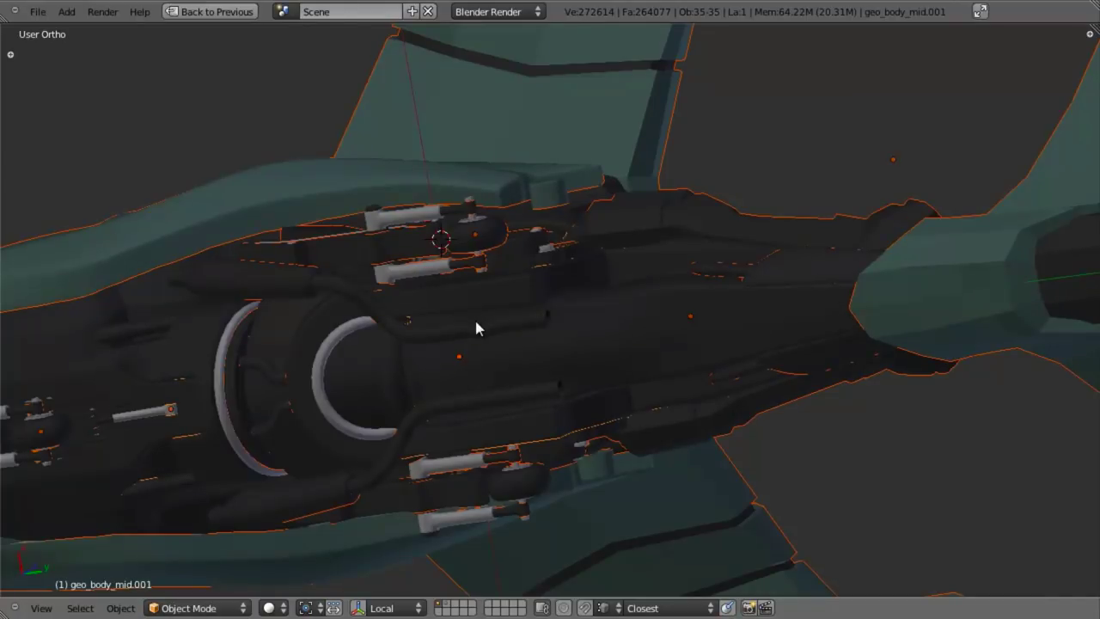
pyautogui.moveTo(476, 319); pyautogui.dragTo(503, 325, button='middle')
pyautogui.press('a')
pyautogui.moveTo(564, 268); pyautogui.dragTo(613, 324, button='middle')
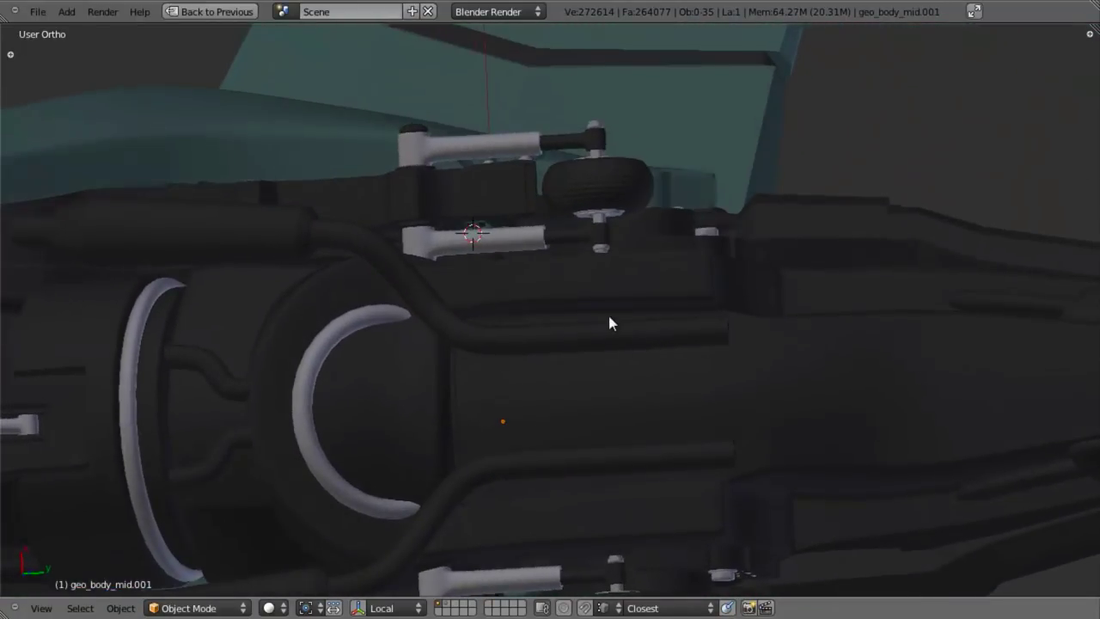
# Move the two rear control points of the curved underside pipe about 0.05 along global X
pyautogui.rightClick(604, 337)
pyautogui.press('Tab')
pyautogui.rightClick(481, 341)
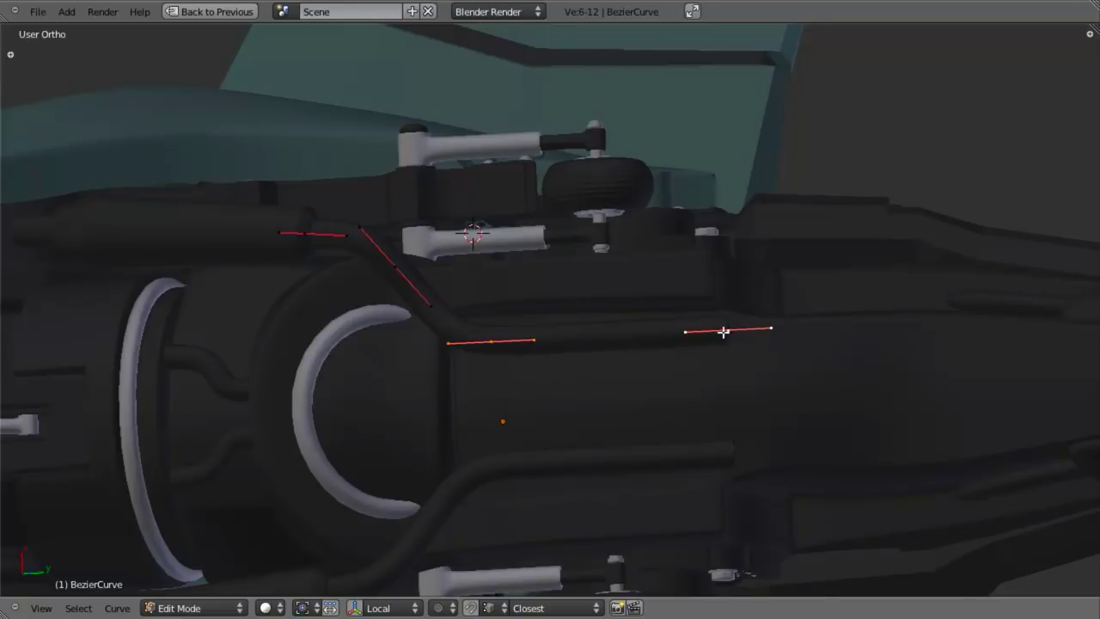
pyautogui.press('g')
pyautogui.press('y')
pyautogui.press('x')
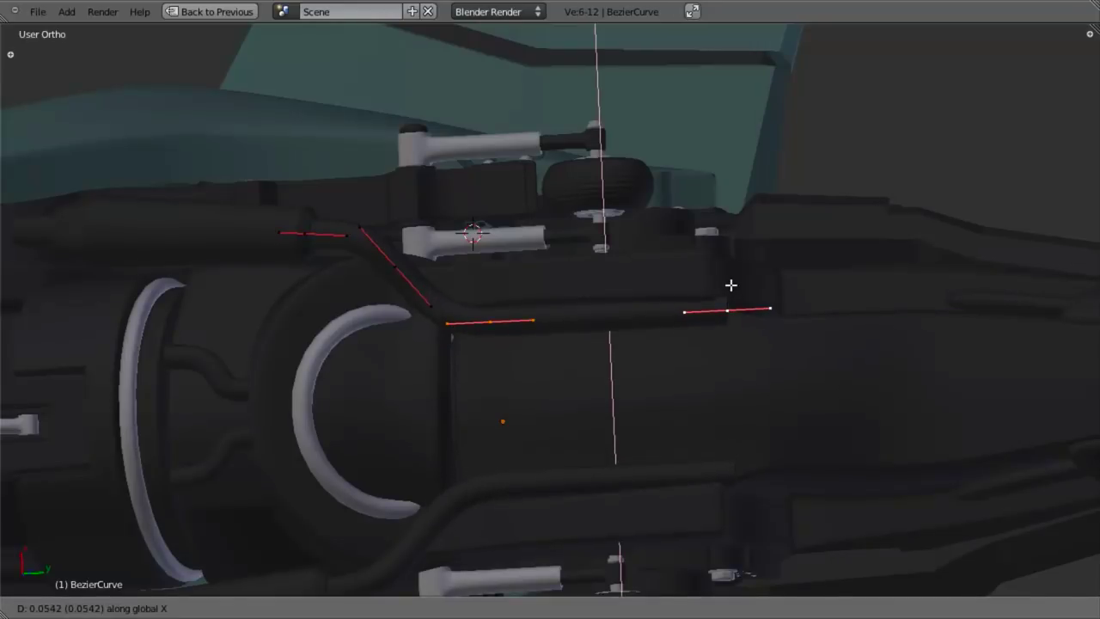
pyautogui.click(730, 289)
# Rotate the pipe's rear control points by about 0.8° around global Z, then leave the curve deselected
pyautogui.moveTo(788, 328); pyautogui.dragTo(793, 336, button='middle')
pyautogui.press('r')
pyautogui.press('z')
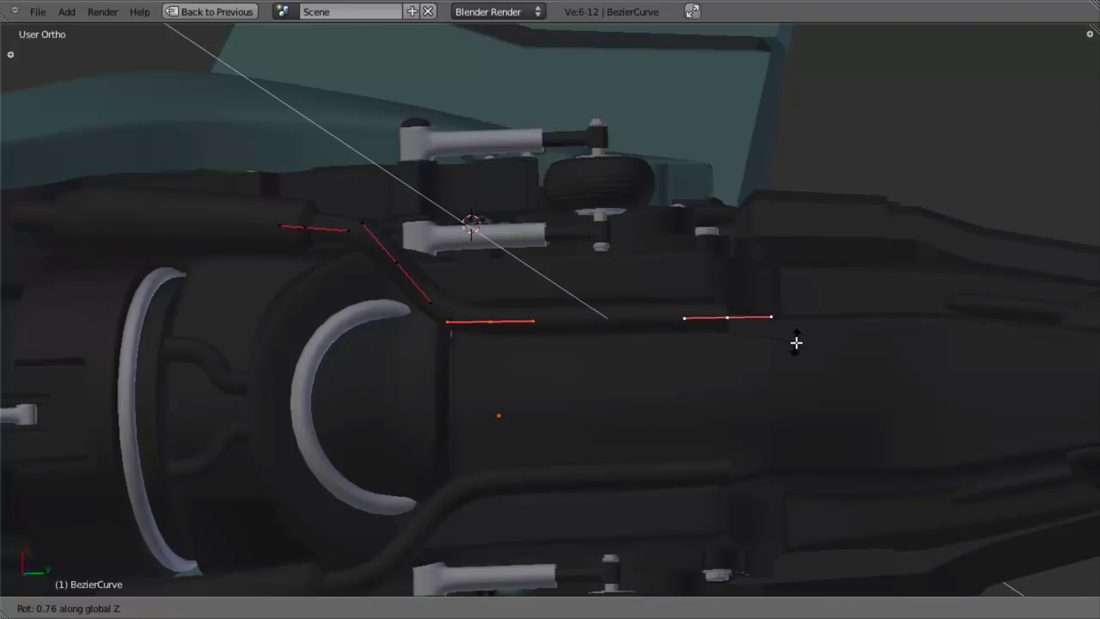
pyautogui.click(795, 343)
pyautogui.moveTo(696, 364); pyautogui.dragTo(559, 376, button='middle')
pyautogui.press('Tab')
pyautogui.scroll(-4, 552, 363)
pyautogui.press('a')
# Duplicate the round recess's arc curve, scale the copy to about 0.96 and shift it slightly along global Y
pyautogui.scroll(2, 616, 343)
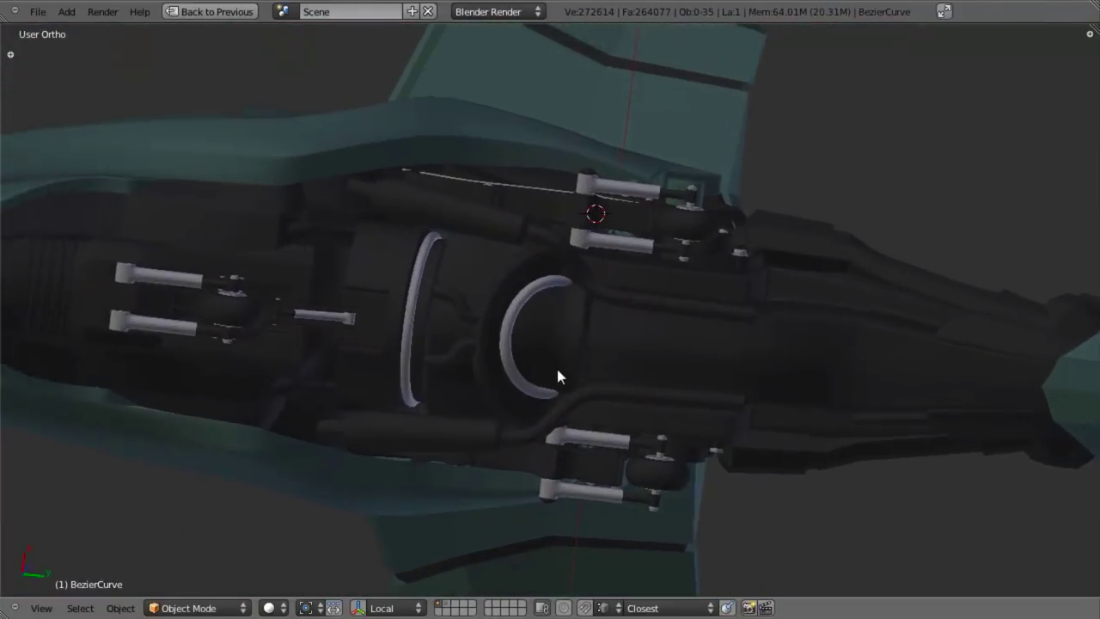
pyautogui.scroll(2, 481, 317)
pyautogui.scroll(3, 499, 336)
pyautogui.press('Tab')
pyautogui.keyDown('shift'); pyautogui.moveTo(638, 439); pyautogui.dragTo(655, 428, button='middle'); pyautogui.keyUp('shift')
pyautogui.press('a')
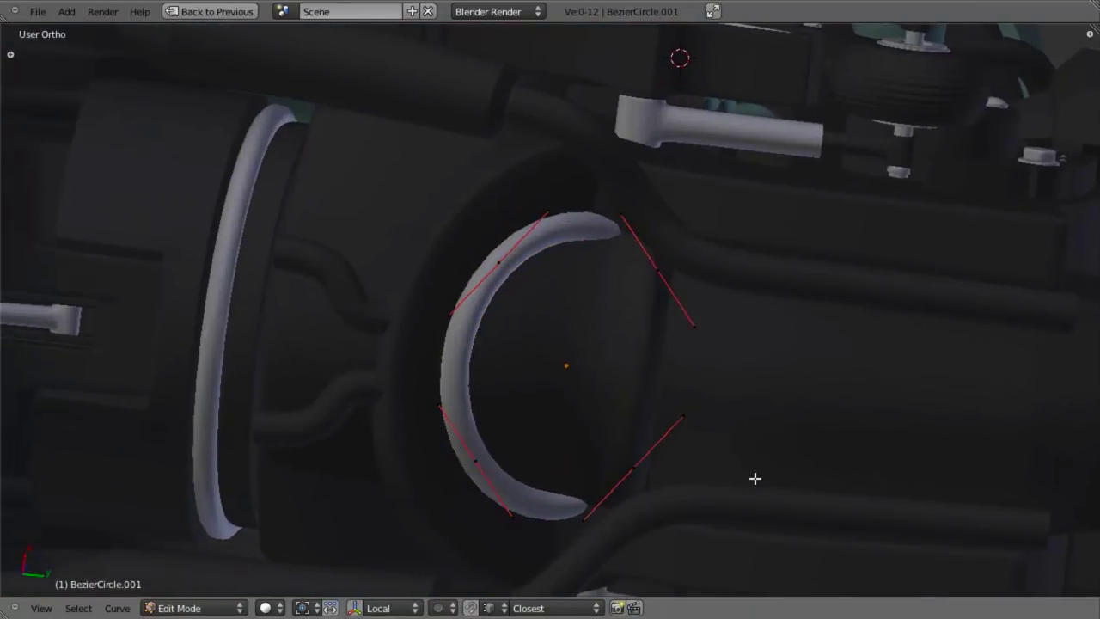
pyautogui.press('g')
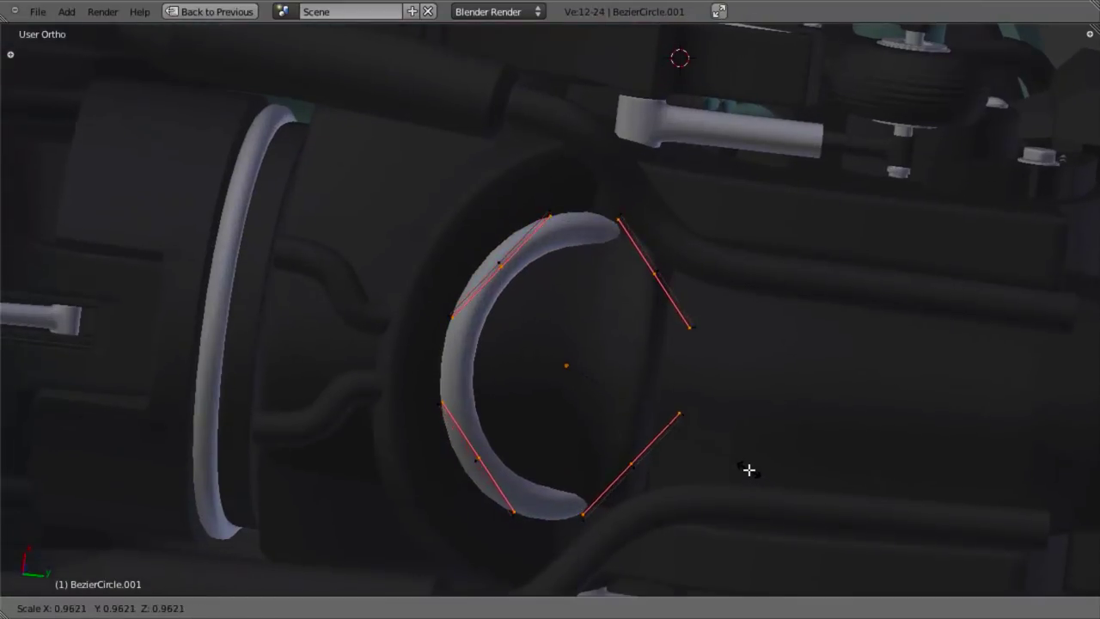
pyautogui.click(745, 464)
pyautogui.press('g')
pyautogui.press('y')
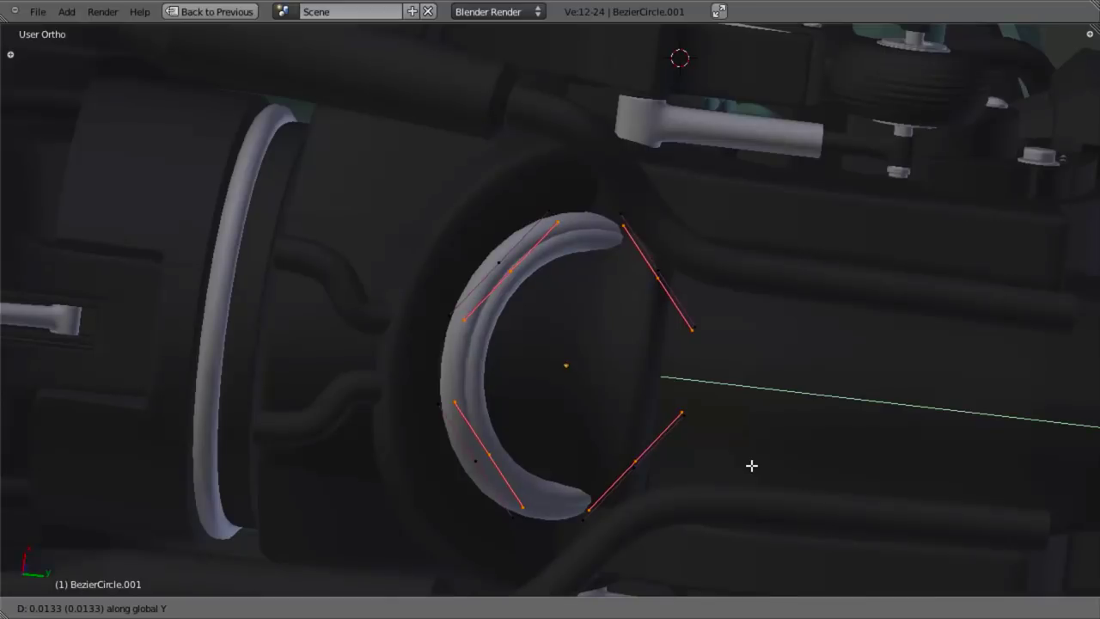
pyautogui.click(754, 467)
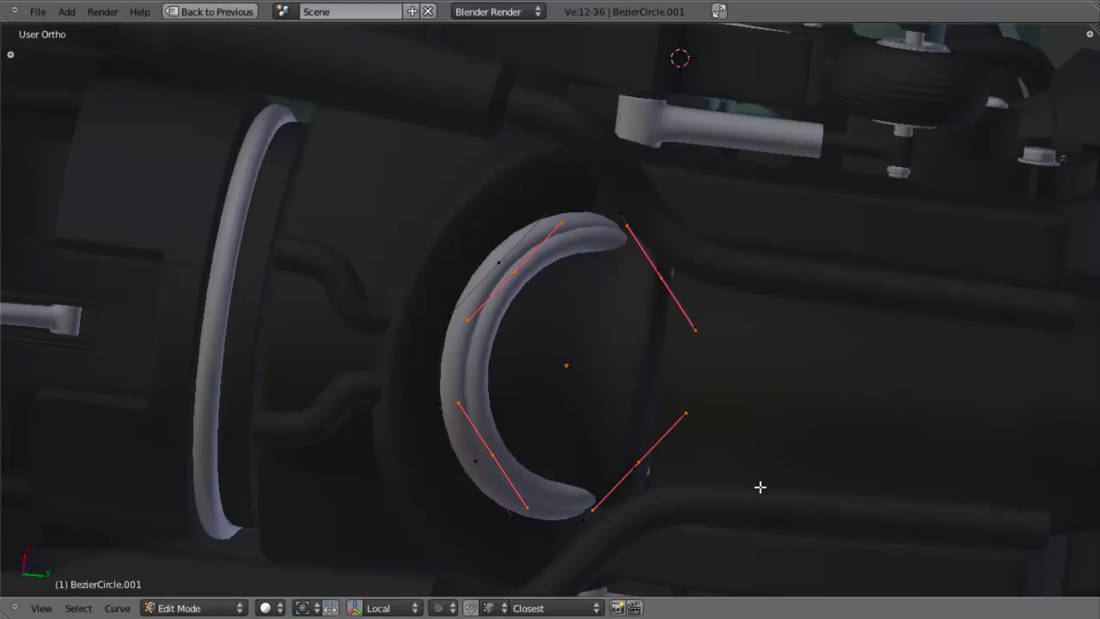
# Duplicate the inner arc again as a third nested arc, shrink it slightly and offset it along global Y
pyautogui.press('s')
pyautogui.click(753, 476)
pyautogui.press('g')
pyautogui.press('y')
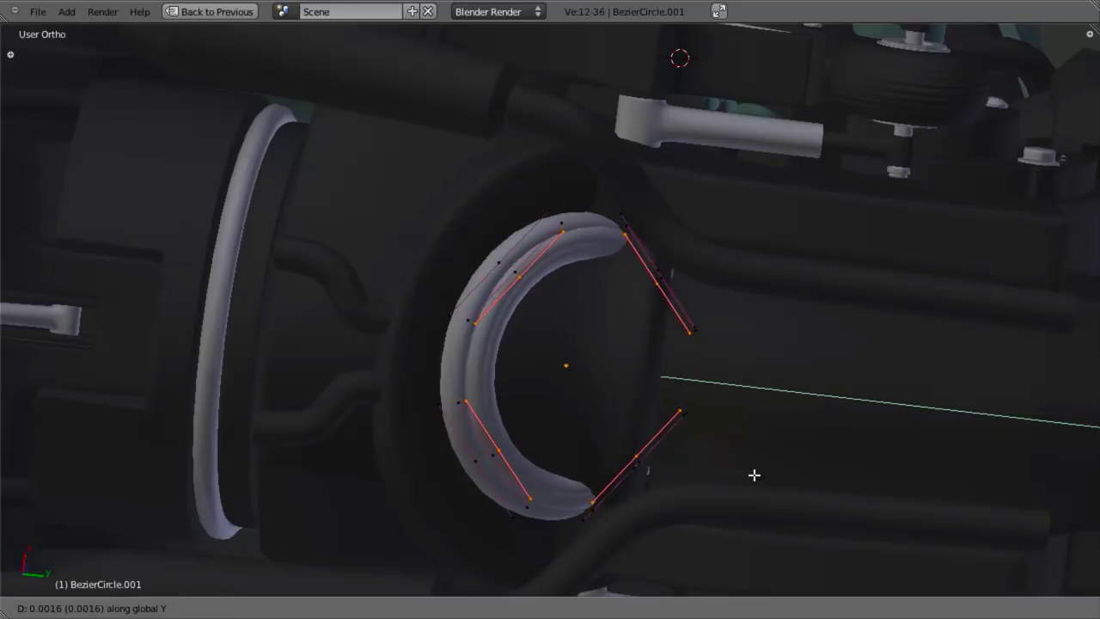
pyautogui.click(759, 476)
pyautogui.press('s')
pyautogui.click(758, 466)
# Examine how the three nested arcs sit in the underside recess from the side and from below
pyautogui.moveTo(739, 442); pyautogui.dragTo(572, 361, button='middle')
pyautogui.press('KP_3')
pyautogui.scroll(-2, 584, 284)
pyautogui.scroll(-2, 584, 285)
pyautogui.keyDown('shift'); pyautogui.moveTo(586, 286); pyautogui.dragTo(661, 439, button='middle'); pyautogui.keyUp('shift')
pyautogui.scroll(3, 660, 433)
pyautogui.scroll(4, 633, 324)
pyautogui.keyDown('shift'); pyautogui.moveTo(456, 250); pyautogui.dragTo(541, 226, button='middle'); pyautogui.keyUp('shift')
pyautogui.press('Tab')
pyautogui.scroll(-4, 561, 333)
pyautogui.moveTo(561, 333); pyautogui.dragTo(510, 246, button='middle')
pyautogui.scroll(-2, 577, 165)
pyautogui.scroll(6, 510, 246)
# Move all three nested arcs slightly along global Z to sink them into the body surface
pyautogui.press('Tab')
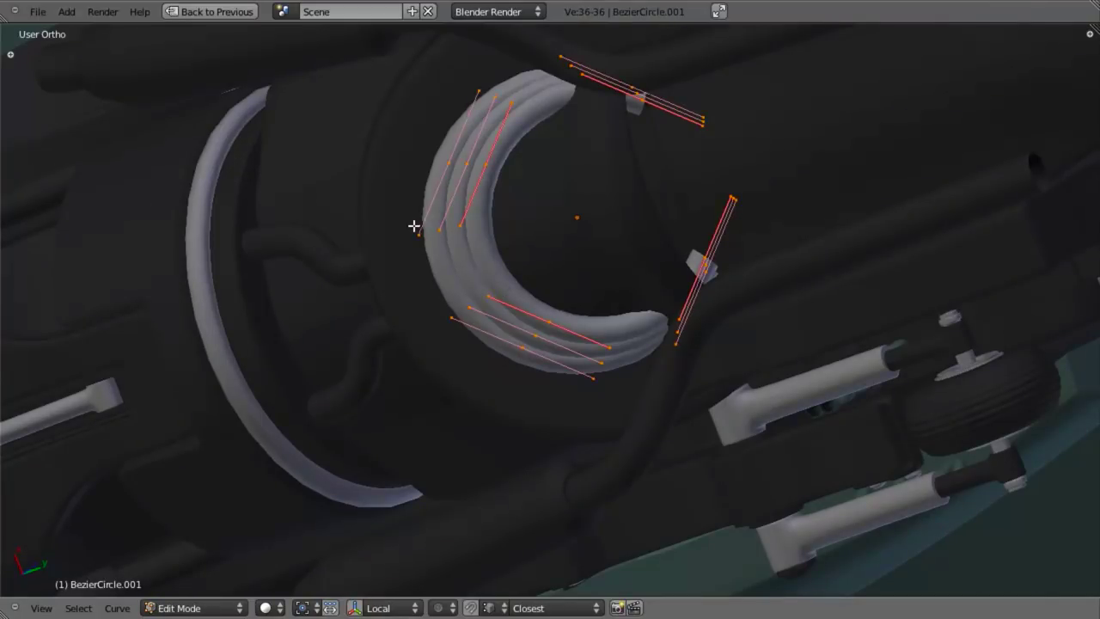
pyautogui.moveTo(413, 225); pyautogui.dragTo(643, 257, button='middle')
pyautogui.press('g')
pyautogui.press('z')
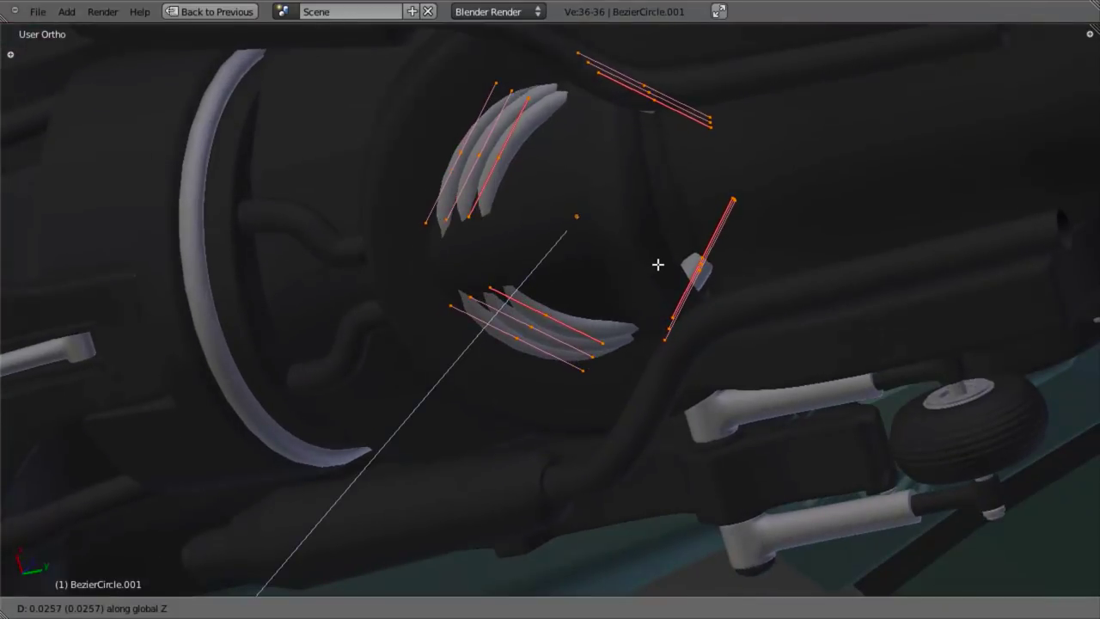
pyautogui.rightClick(657, 265)
pyautogui.press('g')
pyautogui.press('z')
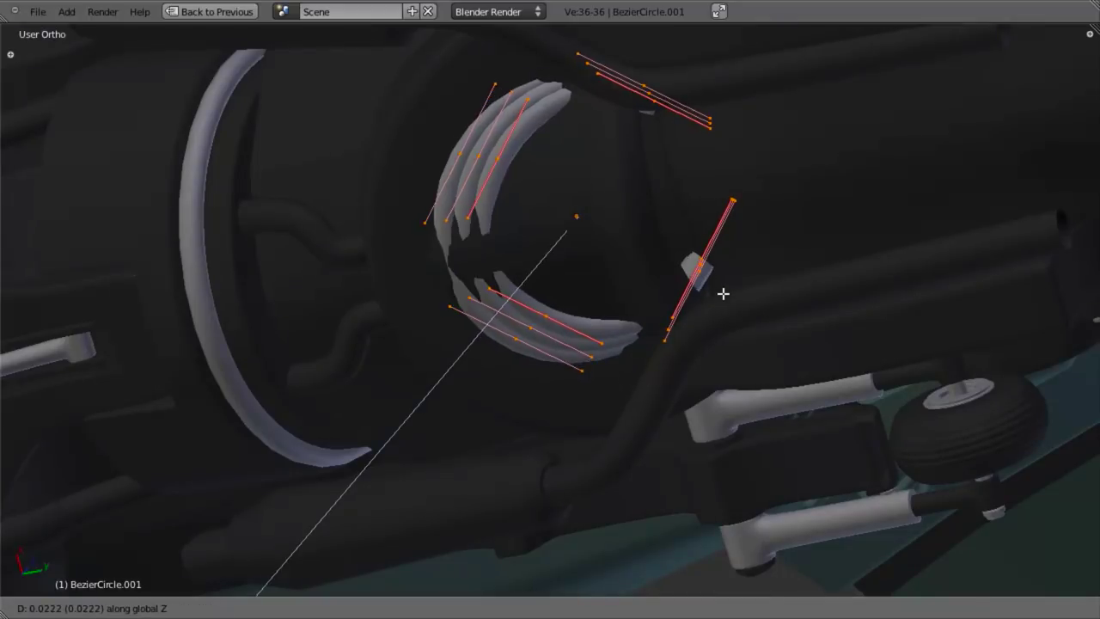
pyautogui.click(722, 296)
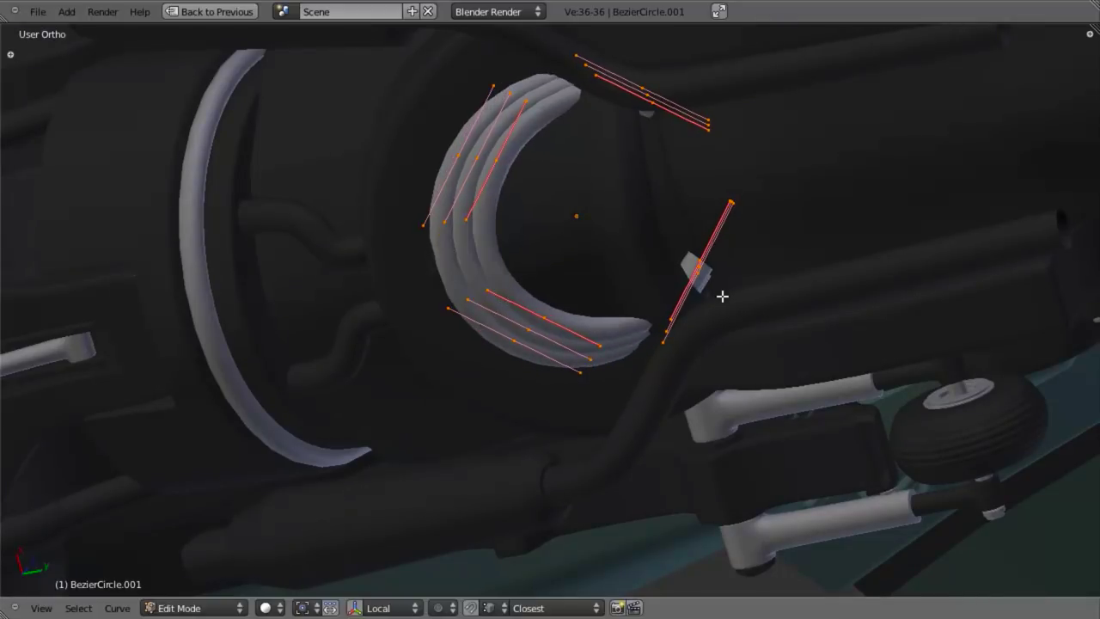
# Tilt the three arcs slightly around global X and adjust their position along global Y
pyautogui.press('r')
pyautogui.press('x')
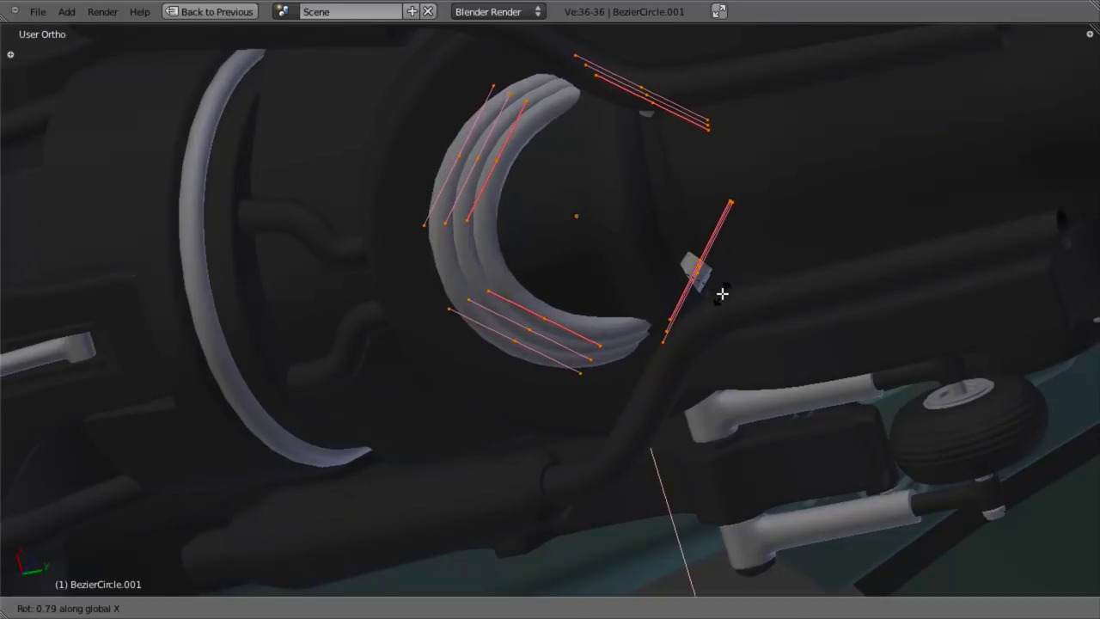
pyautogui.click(724, 289)
pyautogui.moveTo(725, 289); pyautogui.dragTo(653, 317, button='middle')
pyautogui.press('g')
pyautogui.press('y')
pyautogui.click(653, 318)
pyautogui.press('Tab')
# Delete the innermost of the three nested arcs in the underside recess
pyautogui.scroll(-3, 604, 363)
pyautogui.moveTo(603, 362); pyautogui.dragTo(521, 296, button='middle')
pyautogui.scroll(-4, 577, 220)
pyautogui.scroll(1, 574, 218)
pyautogui.scroll(3, 523, 302)
pyautogui.press('Tab')
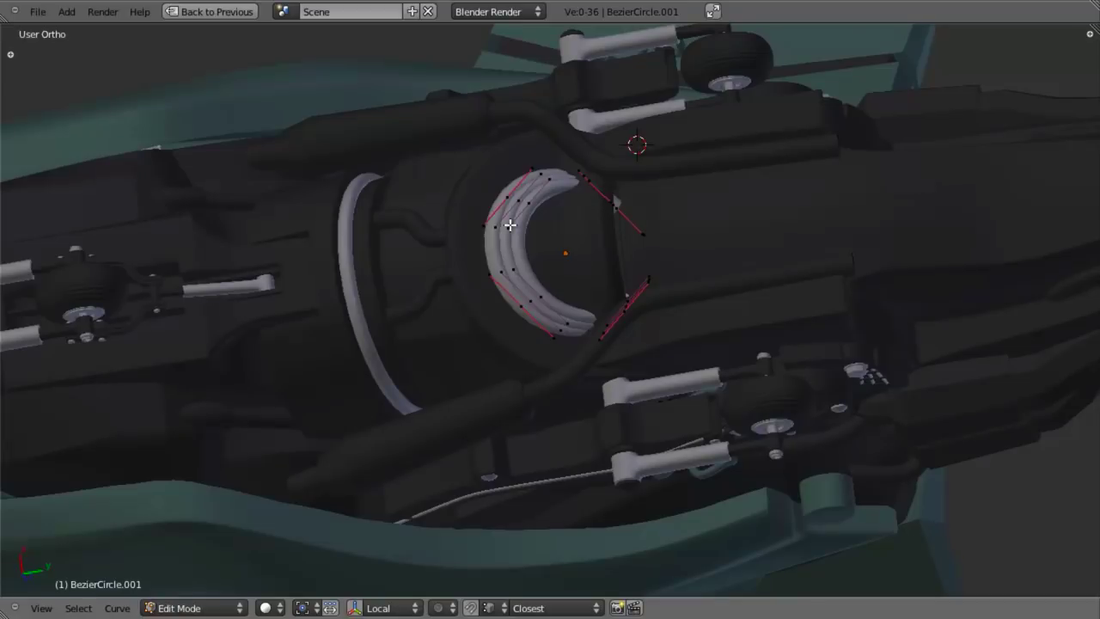
pyautogui.press('x')
pyautogui.click(598, 228)
pyautogui.press('Tab')
# Scale the inner arc to about 0.90 to separate it from the outer arc
pyautogui.moveTo(603, 229); pyautogui.dragTo(607, 306, button='middle')
pyautogui.press('a')
pyautogui.press('a')
pyautogui.press('z')
pyautogui.press('z')
pyautogui.scroll(2, 581, 283)
pyautogui.press('Tab')
pyautogui.press('Tab')
pyautogui.press('Tab')
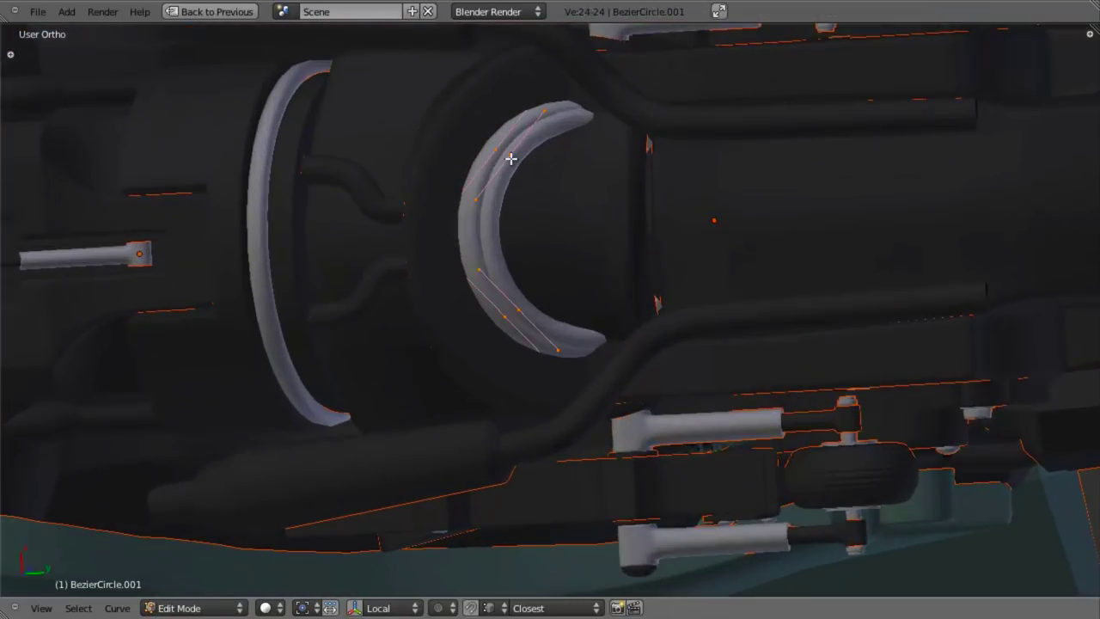
pyautogui.press('s')
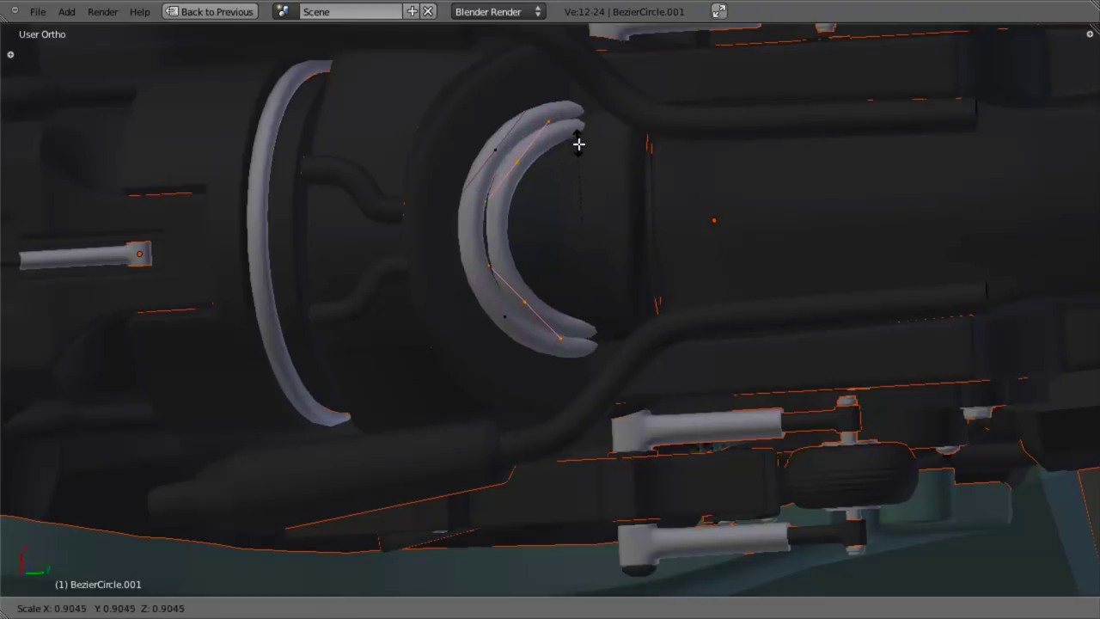
pyautogui.click(578, 142)
pyautogui.press('Tab')
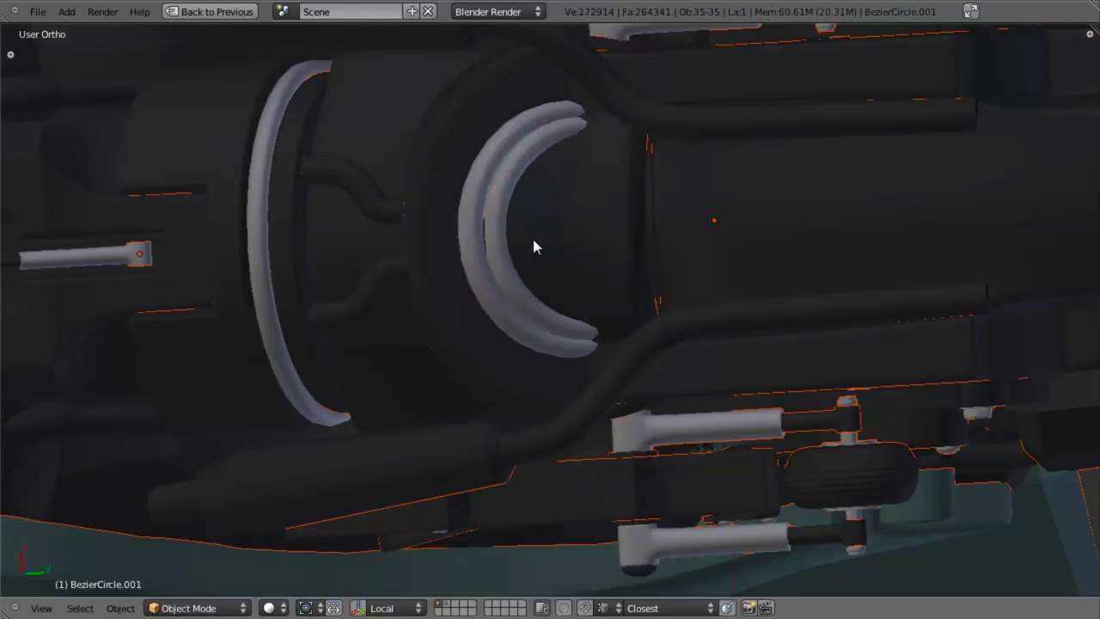
# Select both nested arcs in full and rotate them slightly around global X
pyautogui.scroll(-7, 516, 232)
pyautogui.press('a')
pyautogui.moveTo(587, 232); pyautogui.dragTo(637, 323, button='middle')
pyautogui.rightClick(543, 340)
pyautogui.press('Tab')
pyautogui.scroll(4, 541, 364)
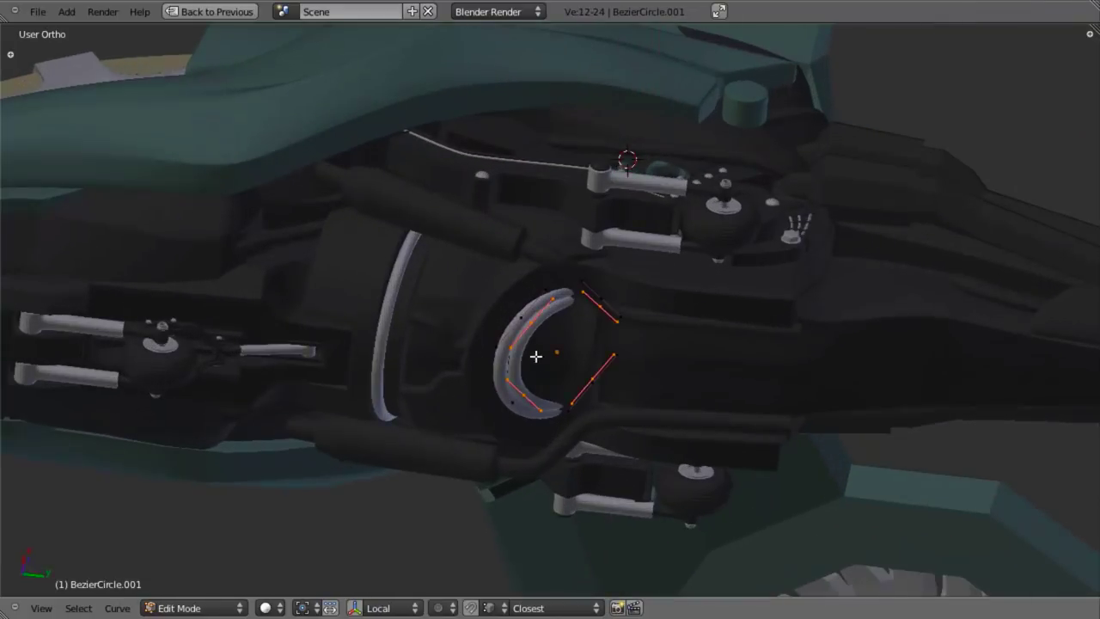
pyautogui.press('l')
pyautogui.scroll(3, 812, 410)
pyautogui.press('r')
pyautogui.press('x')
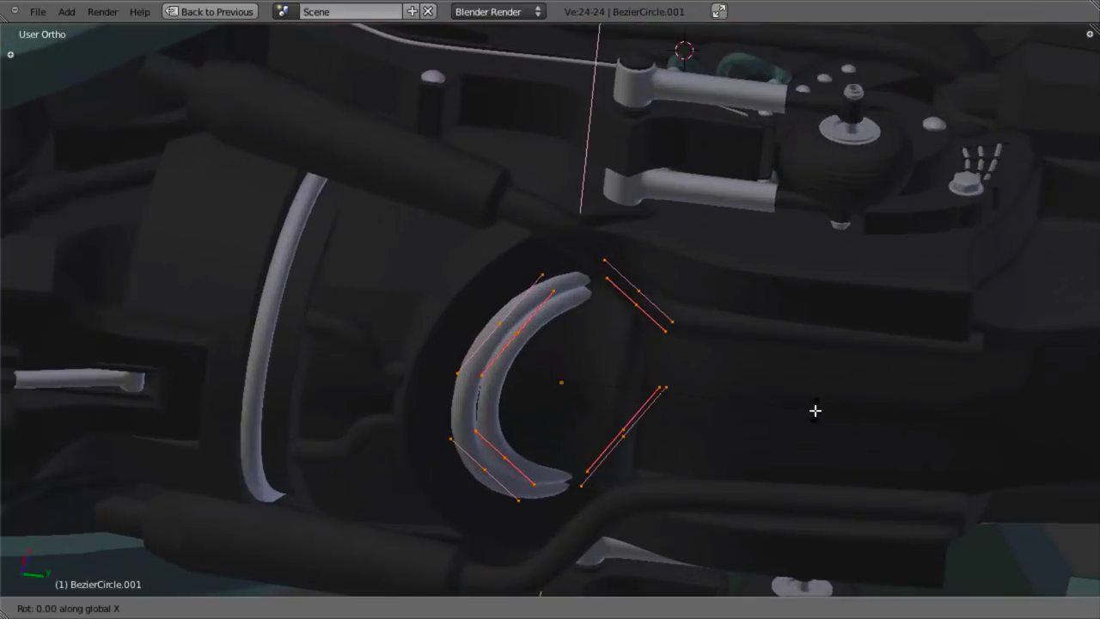
pyautogui.click(793, 316)
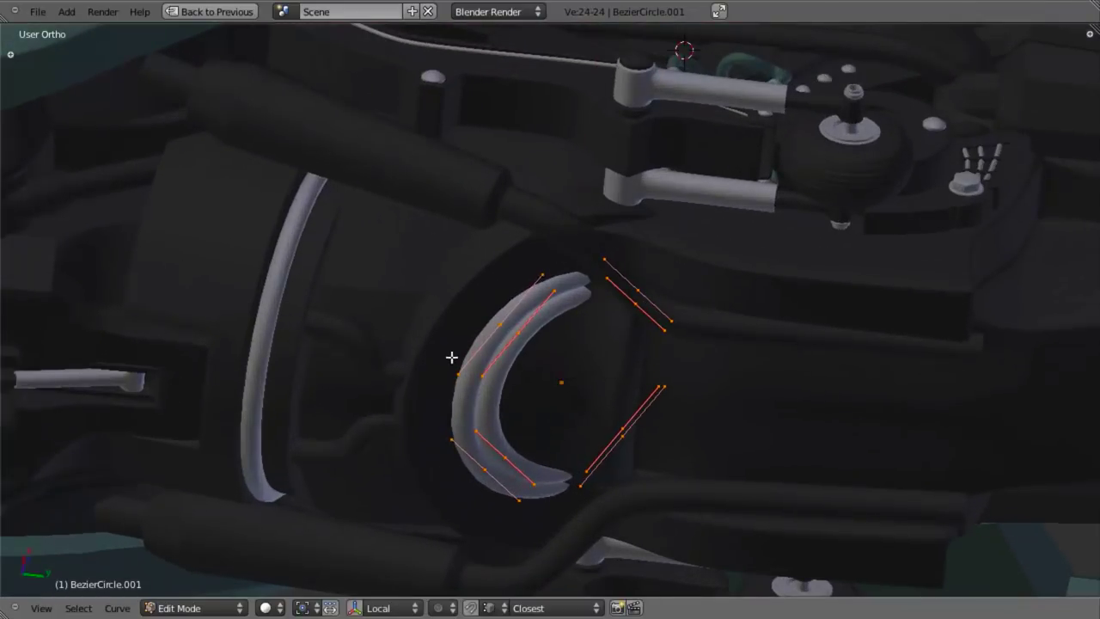
# Scale the rear control points of both arcs outward along global X to widen the arcs' open ends
pyautogui.press('Tab')
pyautogui.scroll(-5, 498, 404)
pyautogui.moveTo(520, 355); pyautogui.dragTo(482, 248, button='middle')
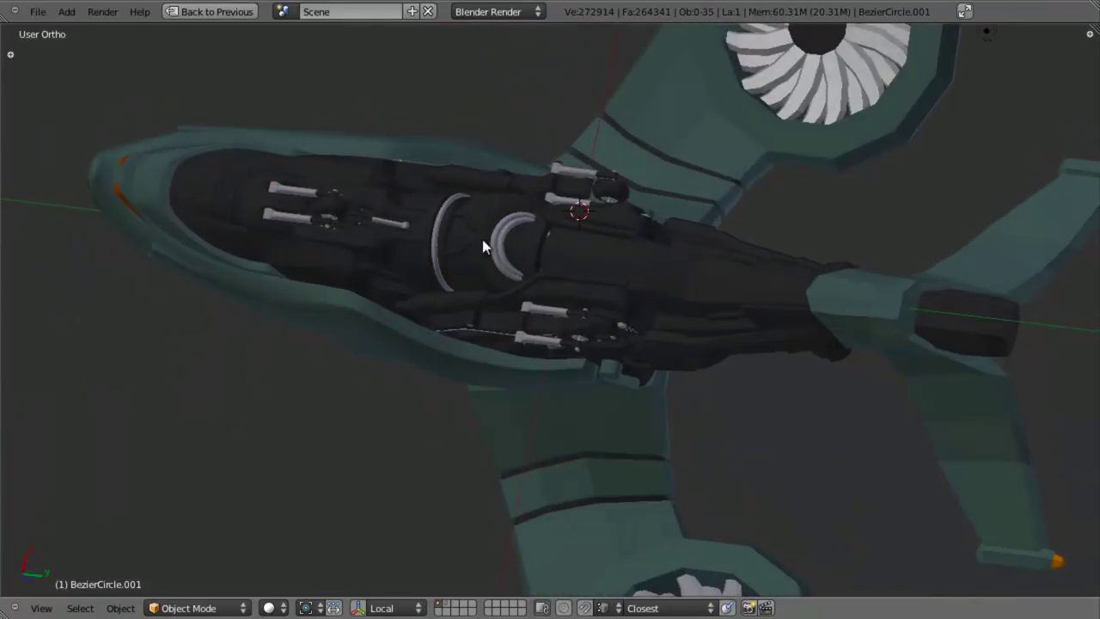
pyautogui.scroll(5, 643, 361)
pyautogui.scroll(1, 536, 281)
pyautogui.press('Tab')
pyautogui.scroll(2, 534, 281)
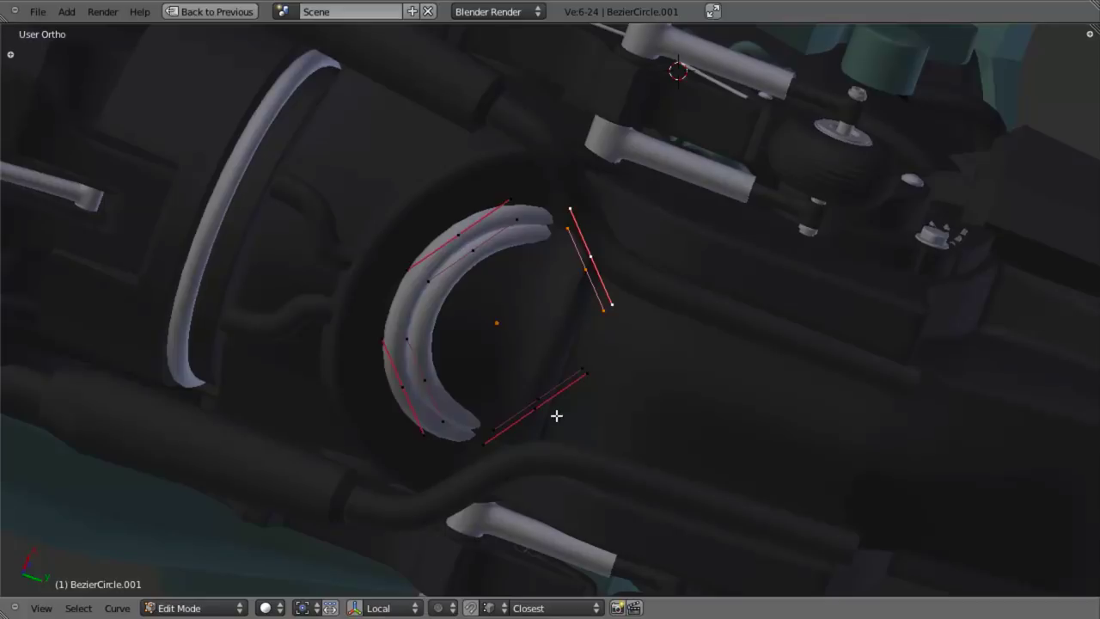
pyautogui.press('s')
pyautogui.press('x')
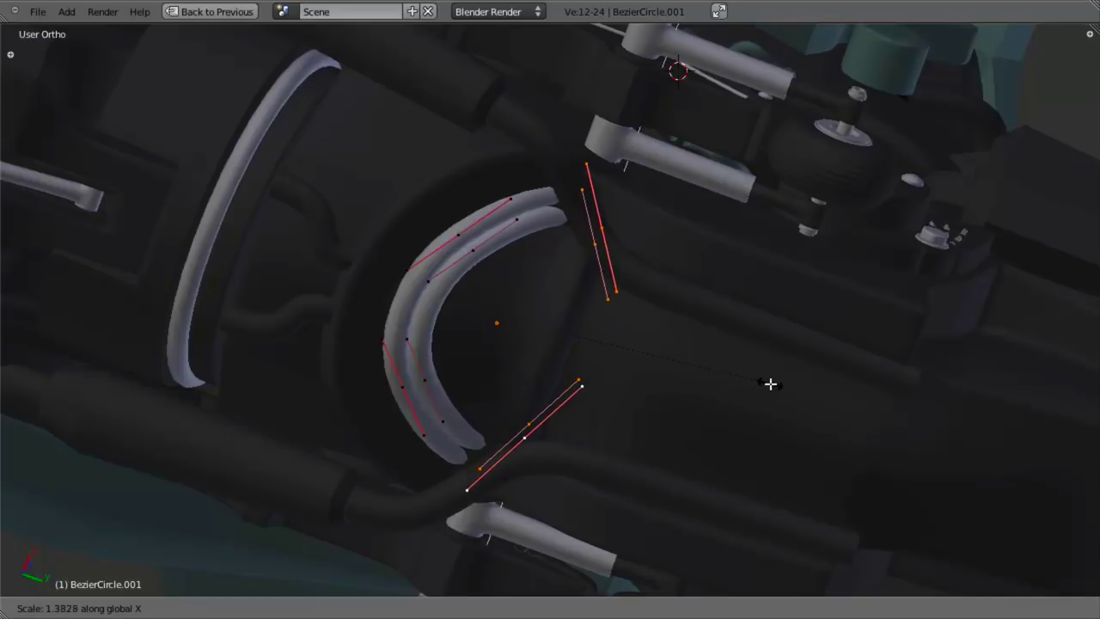
pyautogui.click(750, 379)
pyautogui.press('s')
pyautogui.press('x')
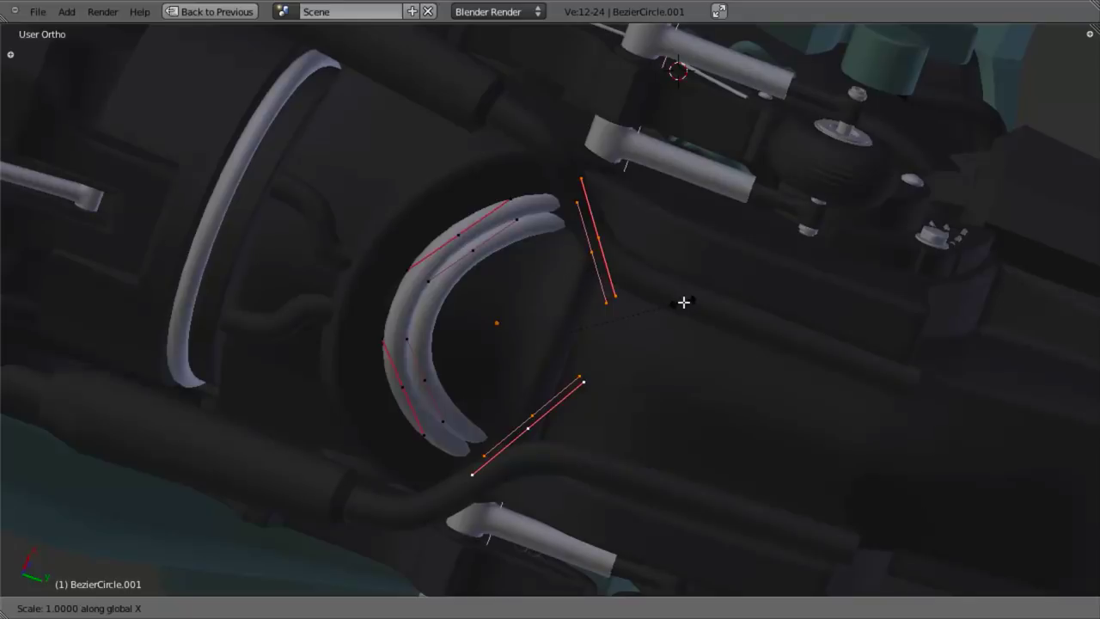
pyautogui.click(687, 301)
# Adjust the position of the arcs' rear control points along global Y
pyautogui.moveTo(594, 246); pyautogui.dragTo(386, 237, button='middle')
pyautogui.press('g')
pyautogui.press('y')
pyautogui.click(652, 300)
pyautogui.press('Tab')
# Add an edge loop to the body surface around the arcs, slid to about 0.17
pyautogui.rightClick(386, 237)
pyautogui.moveTo(567, 376); pyautogui.dragTo(656, 345, button='middle')
pyautogui.press('Tab')
pyautogui.press('a')
pyautogui.hotkey('ctrl', 'r')
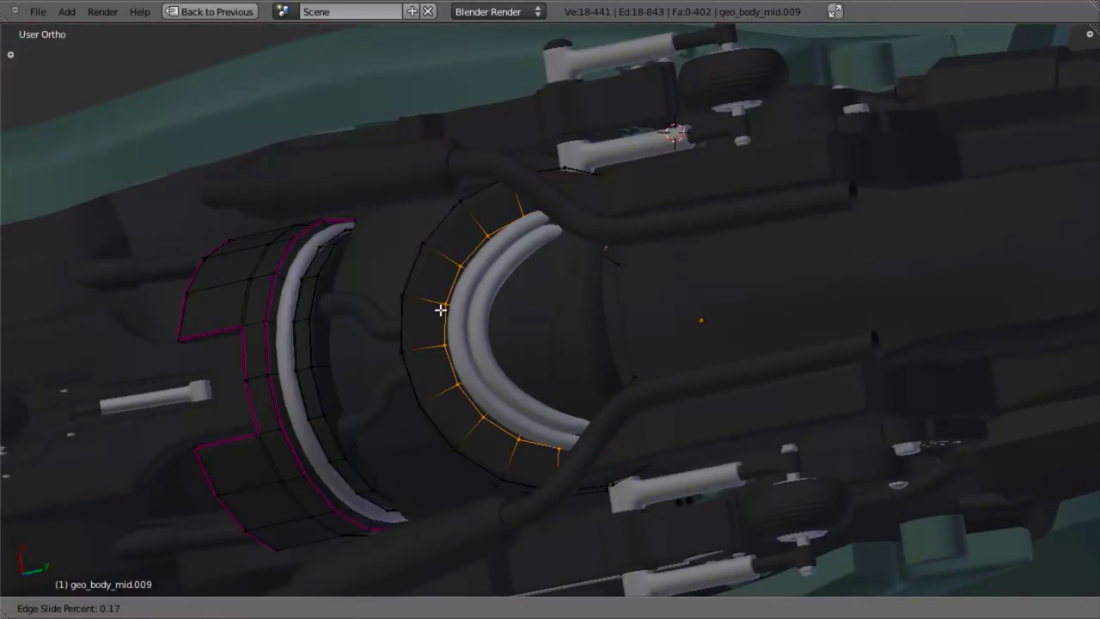
pyautogui.click(440, 307)
pyautogui.press('Tab')
# Scale the rear control points of both arcs to about 0.90 along global X
pyautogui.rightClick(530, 233)
pyautogui.press('Tab')
pyautogui.press('s')
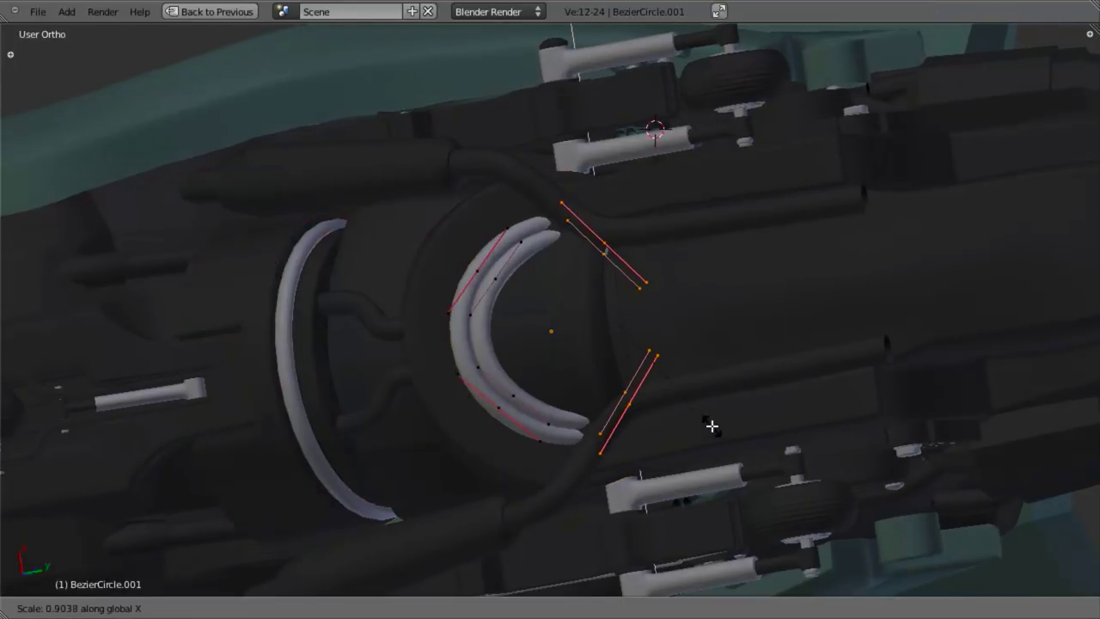
pyautogui.click(574, 319)
pyautogui.press('Tab')
# Select the band of body faces surrounding the arcs and extrude it twice by small amounts
pyautogui.rightClick(454, 222)
pyautogui.press('Tab')
pyautogui.scroll(3, 524, 288)
pyautogui.moveTo(576, 324); pyautogui.dragTo(602, 324, button='middle')
pyautogui.scroll(2, 601, 324)
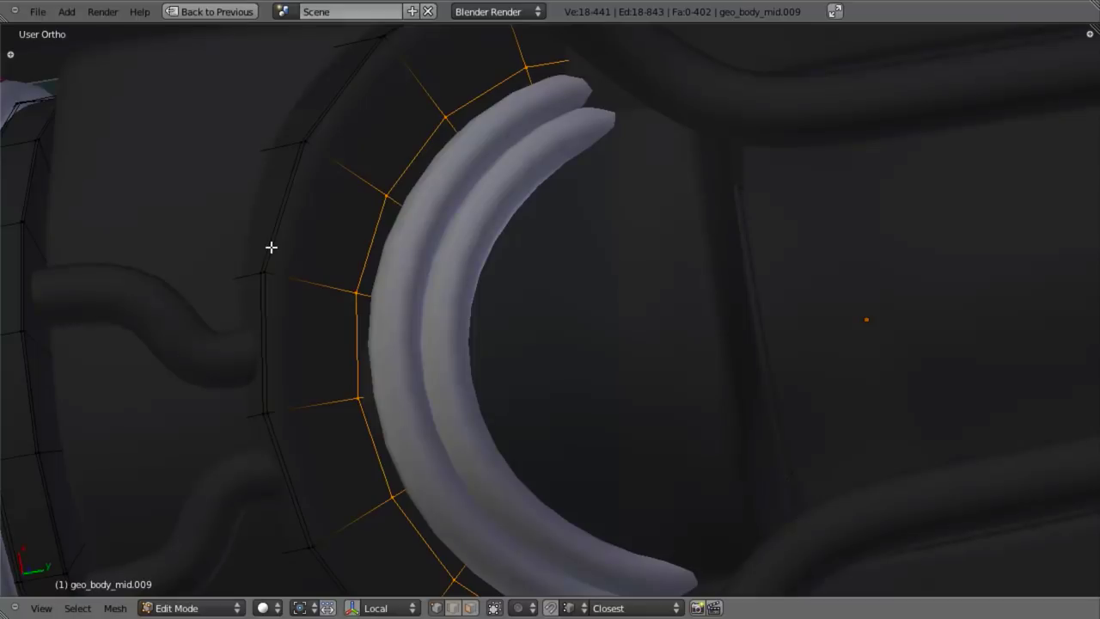
pyautogui.keyDown('alt'); pyautogui.keyDown('shift'); pyautogui.rightClick(275, 253); pyautogui.keyUp('shift'); pyautogui.keyUp('alt')
pyautogui.scroll(-3, 494, 306)
pyautogui.moveTo(553, 308); pyautogui.dragTo(579, 308, button='middle')
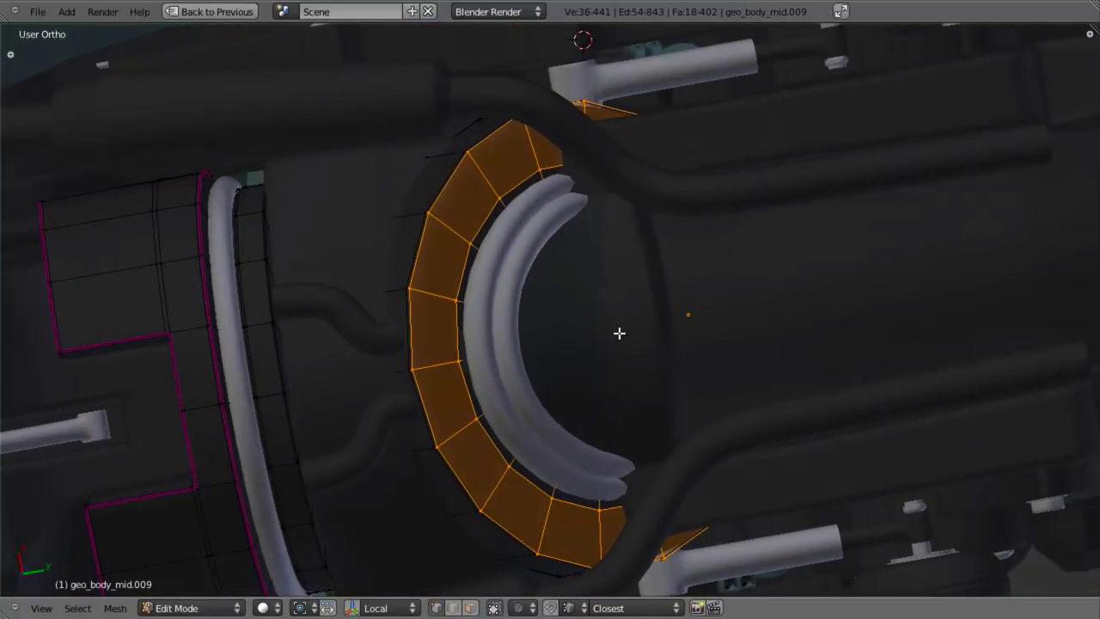
pyautogui.press('e')
pyautogui.click(624, 332)
pyautogui.press('e')
pyautogui.click(630, 332)
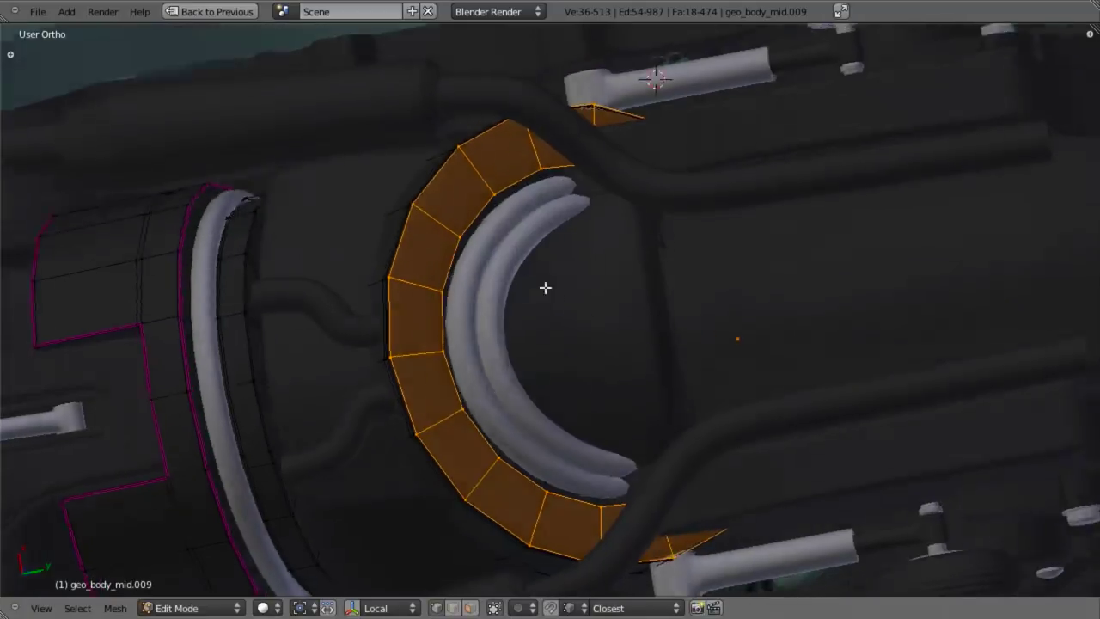
pyautogui.press('Tab')
# Examine the detailed underside and the whole aircraft from several angles, including the right side view
pyautogui.moveTo(562, 297); pyautogui.dragTo(544, 294, button='middle')
pyautogui.scroll(-3, 532, 247)
pyautogui.moveTo(532, 247); pyautogui.dragTo(565, 277, button='middle')
pyautogui.press('a')
pyautogui.scroll(-2, 569, 356)
pyautogui.scroll(3, 662, 523)
pyautogui.scroll(-5, 566, 285)
pyautogui.moveTo(590, 336); pyautogui.dragTo(650, 486, button='middle')
pyautogui.scroll(2, 650, 467)
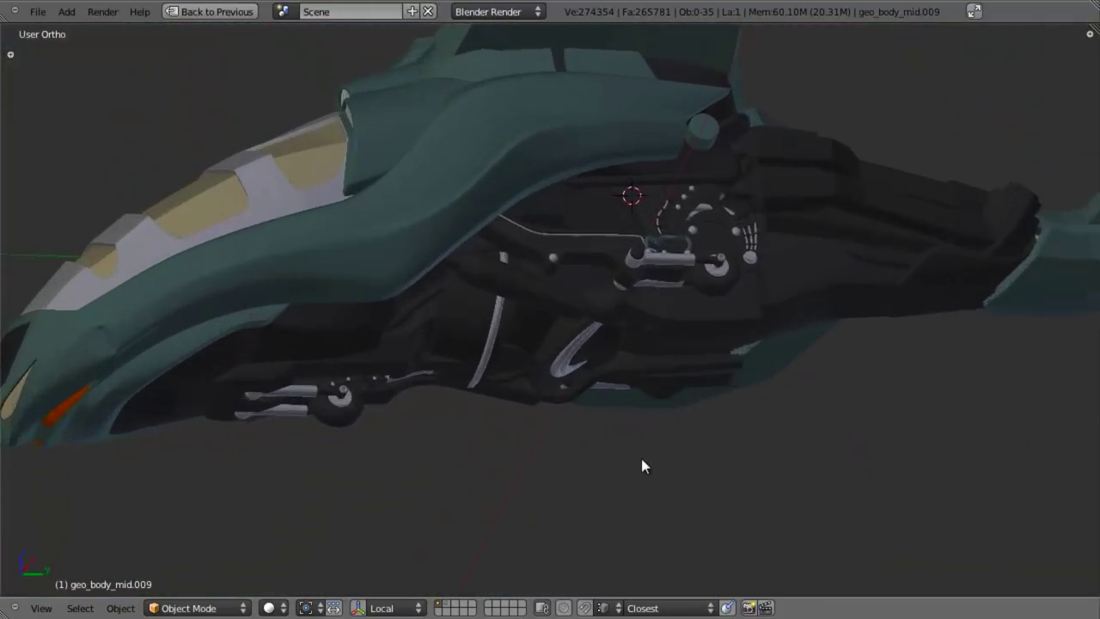
pyautogui.scroll(4, 572, 467)
pyautogui.moveTo(527, 335); pyautogui.dragTo(620, 507, button='middle')
pyautogui.scroll(-3, 611, 375)
pyautogui.moveTo(610, 375); pyautogui.dragTo(645, 417, button='middle')
pyautogui.press('KP_3')
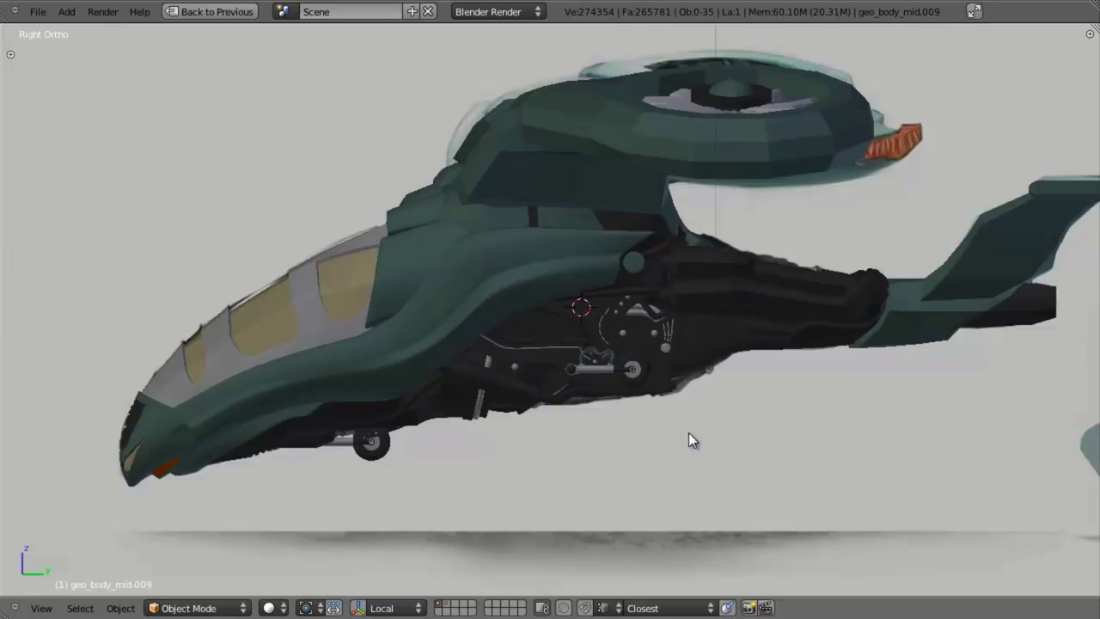
# Examine the mid-body's side and underside up close, comparing the modelled parts with the reference in the right side view
pyautogui.scroll(6, 665, 439)
pyautogui.scroll(-3, 612, 371)
pyautogui.moveTo(559, 400); pyautogui.dragTo(500, 225, button='middle')
pyautogui.press('KP_3')
pyautogui.scroll(2, 633, 393)
pyautogui.press('z')
pyautogui.scroll(1, 633, 393)
pyautogui.keyDown('shift'); pyautogui.moveTo(569, 365); pyautogui.dragTo(516, 560, button='middle'); pyautogui.keyUp('shift')
pyautogui.scroll(3, 623, 301)
pyautogui.press('z')
pyautogui.moveTo(580, 330)
pyautogui.mouseDown(button='middle')
pyautogui.moveTo(541, 332)
pyautogui.moveTo(538, 243)
pyautogui.moveTo(539, 363)
pyautogui.moveTo(544, 306)
pyautogui.mouseUp(button='middle')
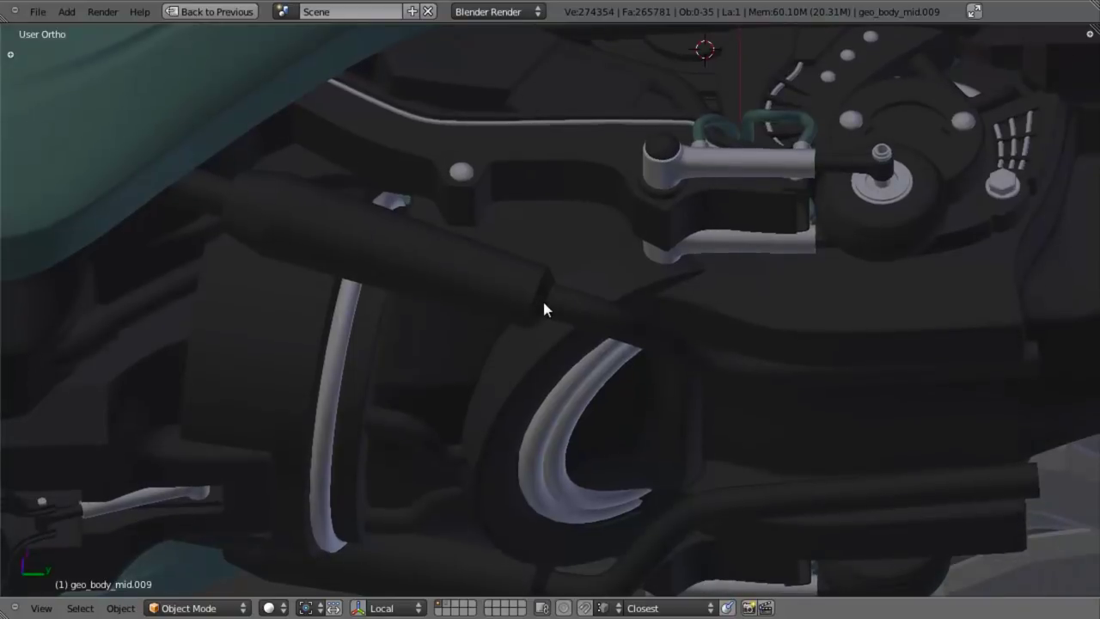
pyautogui.press('KP_3')
pyautogui.press('z')
pyautogui.press('z')
pyautogui.scroll(3, 571, 359)
pyautogui.scroll(-3, 572, 357)
pyautogui.press('z')
pyautogui.press('z')
pyautogui.keyDown('shift'); pyautogui.moveTo(583, 312); pyautogui.dragTo(582, 336, button='middle'); pyautogui.keyUp('shift')
pyautogui.scroll(-3, 585, 339)
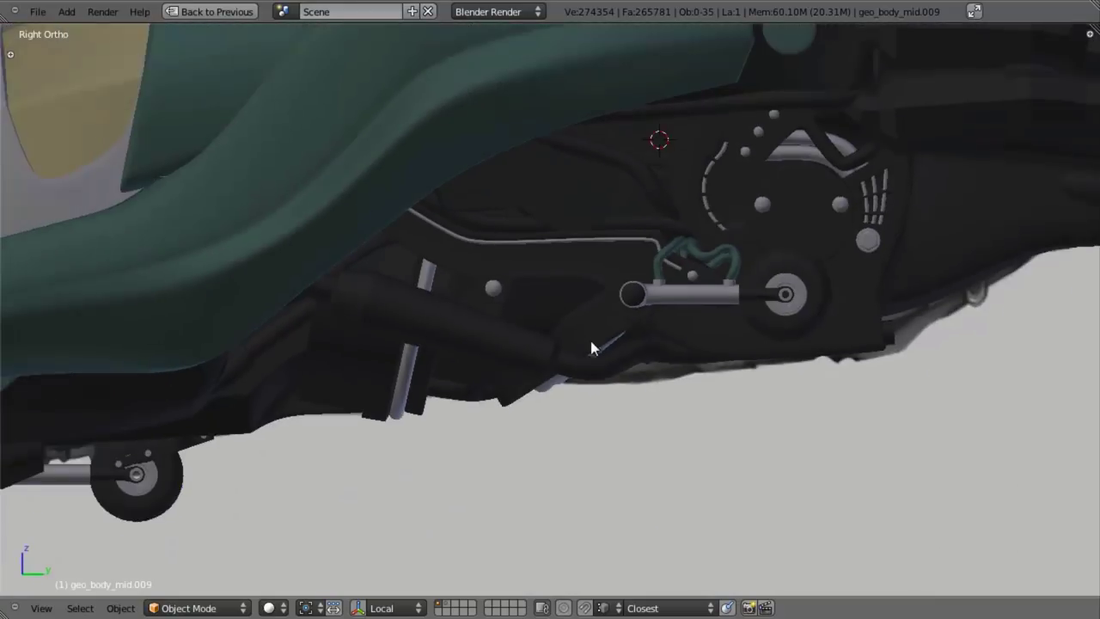
# Duplicate the mid-body's linked side panels and place the copy about 0.2 forward and 0.3 lower, behind the openings below the thin pipe
pyautogui.scroll(4, 575, 326)
pyautogui.press('Tab')
pyautogui.press('Tab')
pyautogui.rightClick(514, 193)
pyautogui.press('Tab')
pyautogui.press('l')
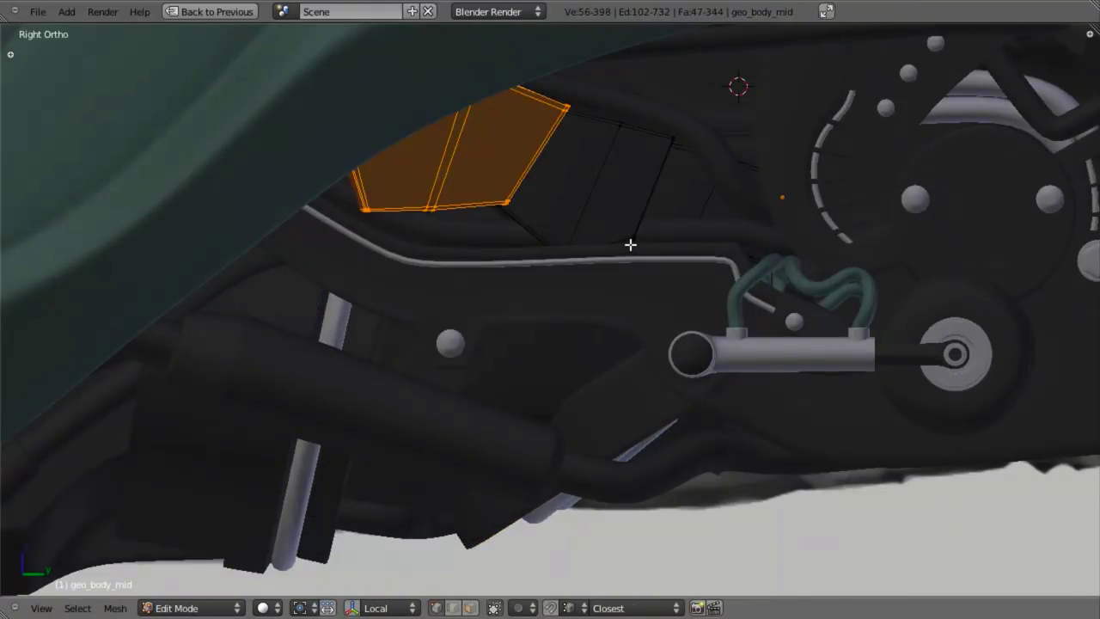
pyautogui.press('l')
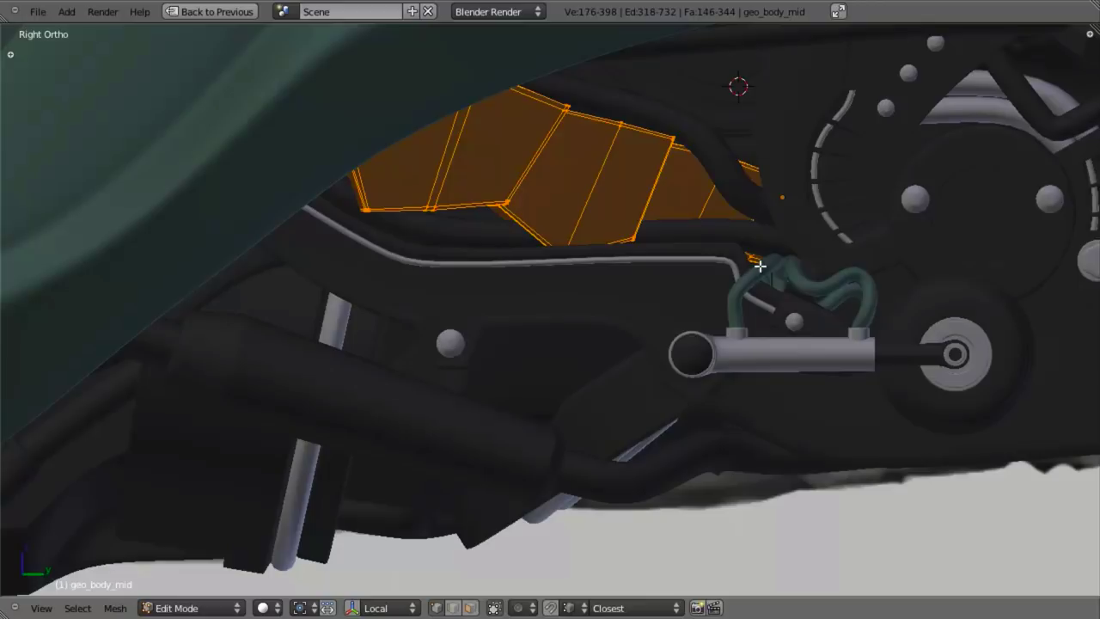
pyautogui.press('g')
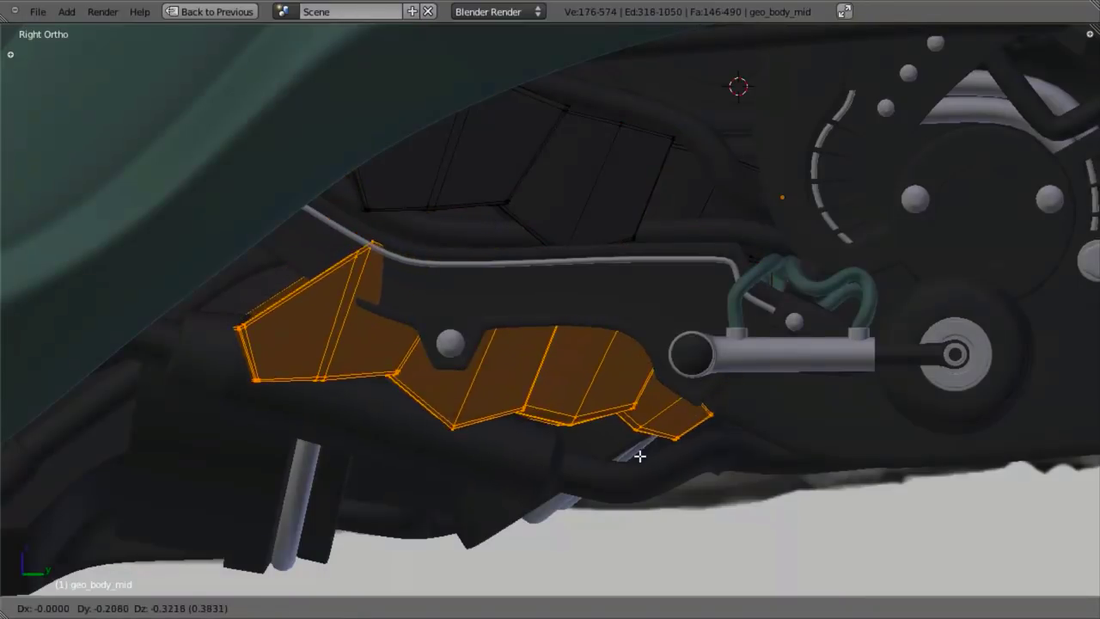
pyautogui.click(644, 437)
# Move the duplicated side panels along global X to fit the depth of the openings
pyautogui.moveTo(643, 437); pyautogui.dragTo(581, 189, button='middle')
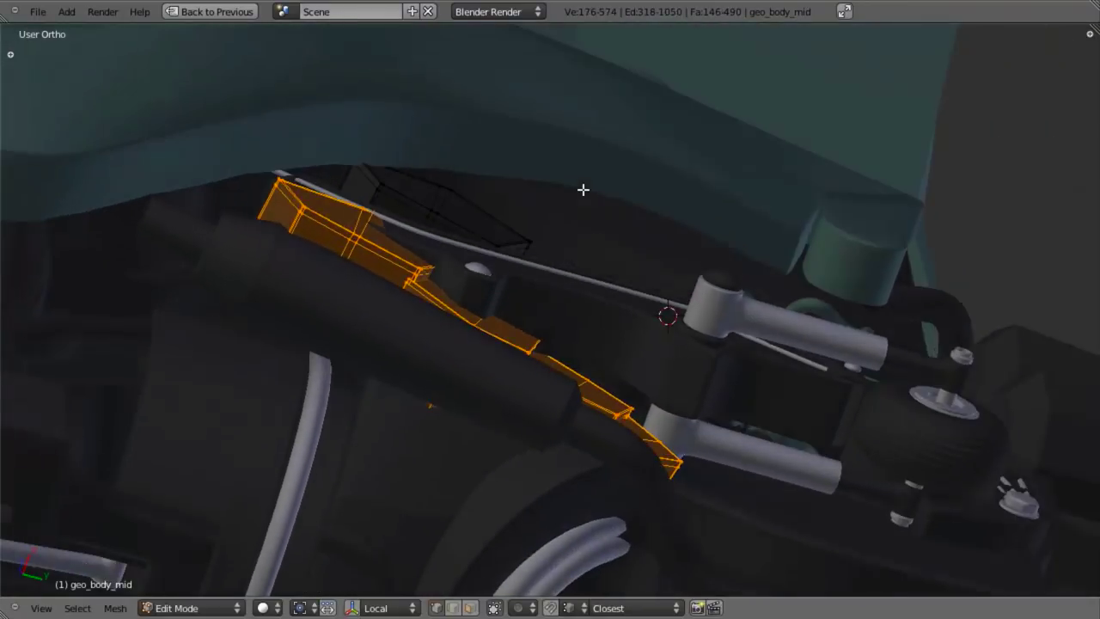
pyautogui.press('g')
pyautogui.press('x')
pyautogui.click(567, 232)
pyautogui.moveTo(567, 235); pyautogui.dragTo(643, 376, button='middle')
pyautogui.press('KP_3')
# Rotate the duplicated panels around global Z, nudge them in the side view and tilt them to follow the openings
pyautogui.press('r')
pyautogui.press('z')
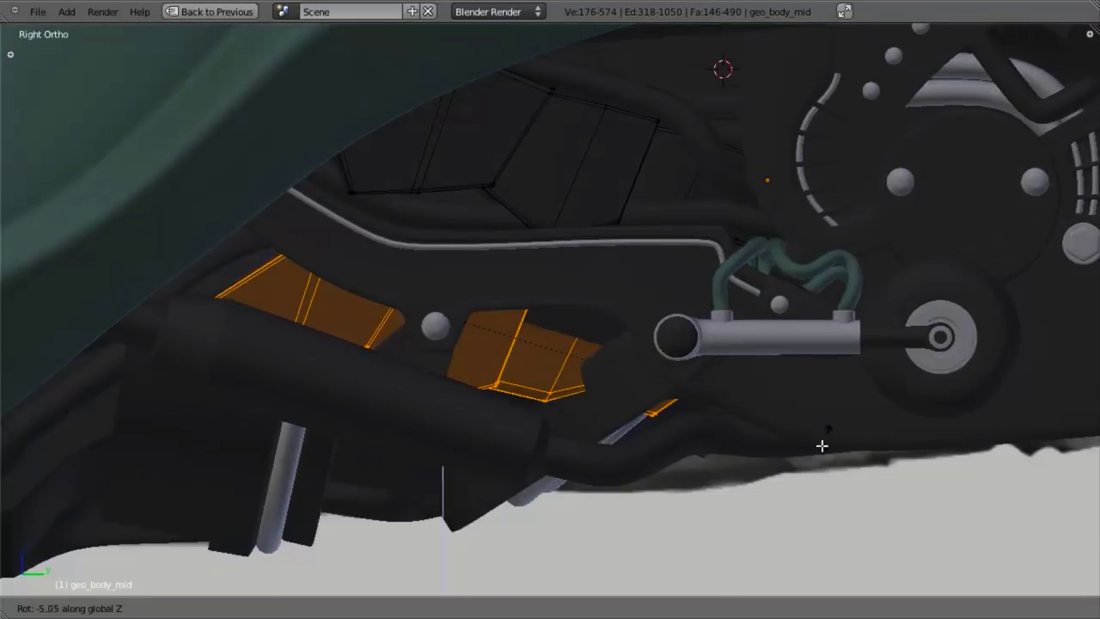
pyautogui.click(806, 471)
pyautogui.press('g')
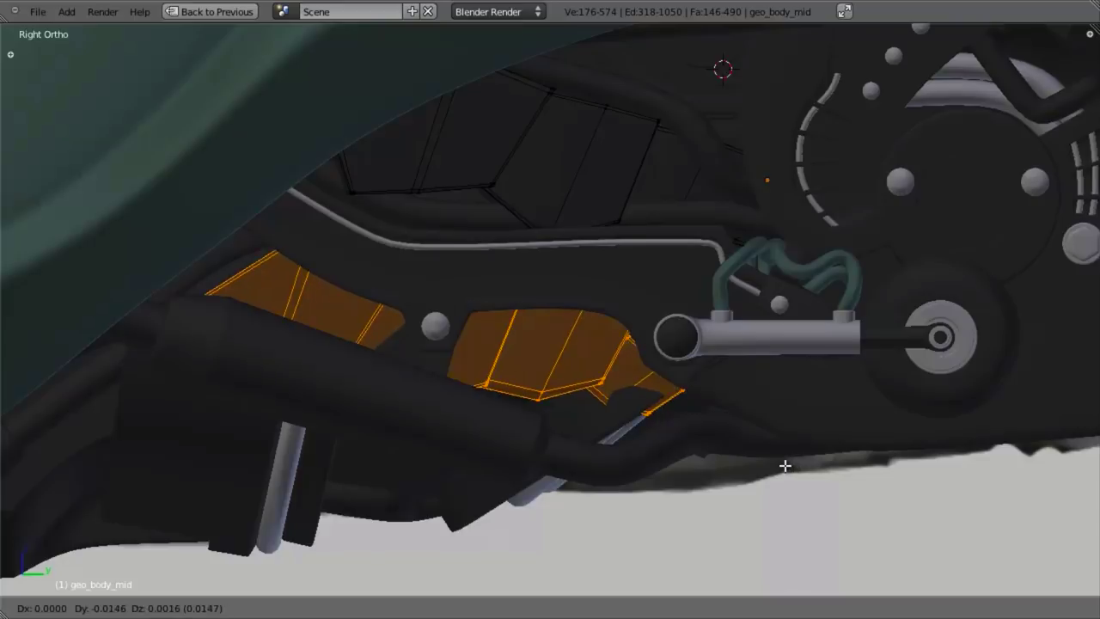
pyautogui.click(776, 477)
pyautogui.press('r')
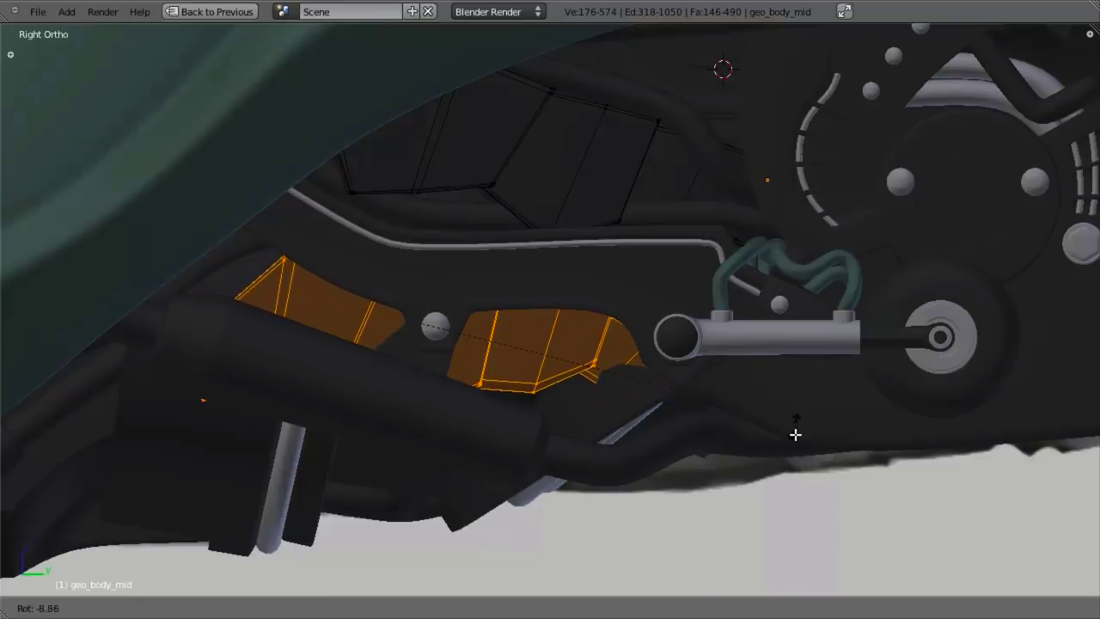
pyautogui.click(789, 453)
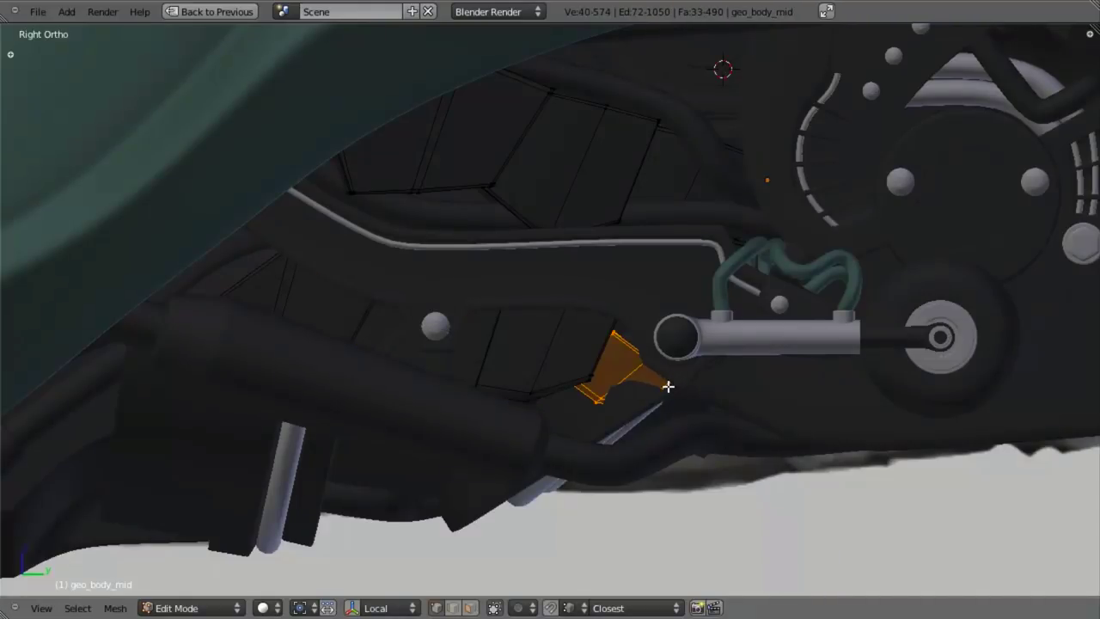
# Delete the rearmost duplicated panel and shift the neighbouring panel copy along global X and Z
pyautogui.click(669, 388)
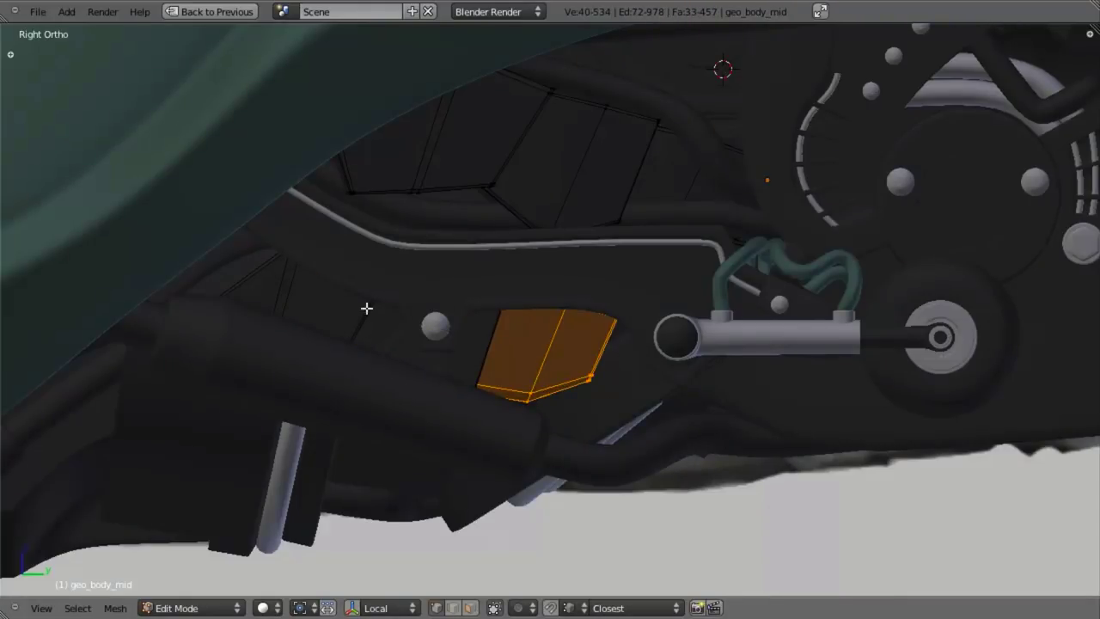
pyautogui.moveTo(480, 396)
pyautogui.mouseDown(button='middle')
pyautogui.moveTo(413, 240)
pyautogui.moveTo(496, 250)
pyautogui.moveTo(530, 223)
pyautogui.moveTo(521, 270)
pyautogui.moveTo(485, 267)
pyautogui.mouseUp(button='middle')
pyautogui.press('g')
pyautogui.press('x')
pyautogui.click(525, 271)
pyautogui.press('g')
pyautogui.press('z')
pyautogui.click(489, 261)
# Move the remaining duplicated panels together along global X to refine their depth behind the openings
pyautogui.press('KP_3')
pyautogui.moveTo(538, 352); pyautogui.dragTo(599, 305, button='middle')
pyautogui.press('g')
pyautogui.press('x')
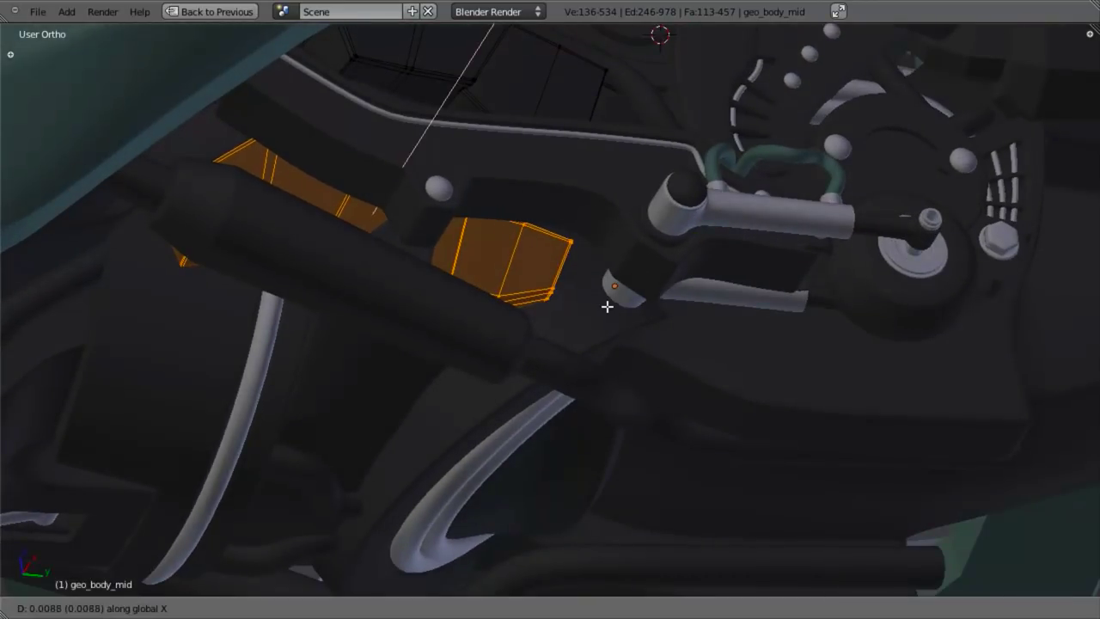
pyautogui.click(615, 303)
pyautogui.moveTo(611, 300); pyautogui.dragTo(507, 391, button='middle')
pyautogui.press('g')
pyautogui.press('x')
pyautogui.click(384, 243)
pyautogui.scroll(-2, 507, 391)
pyautogui.press('KP_3')
pyautogui.scroll(2, 490, 366)
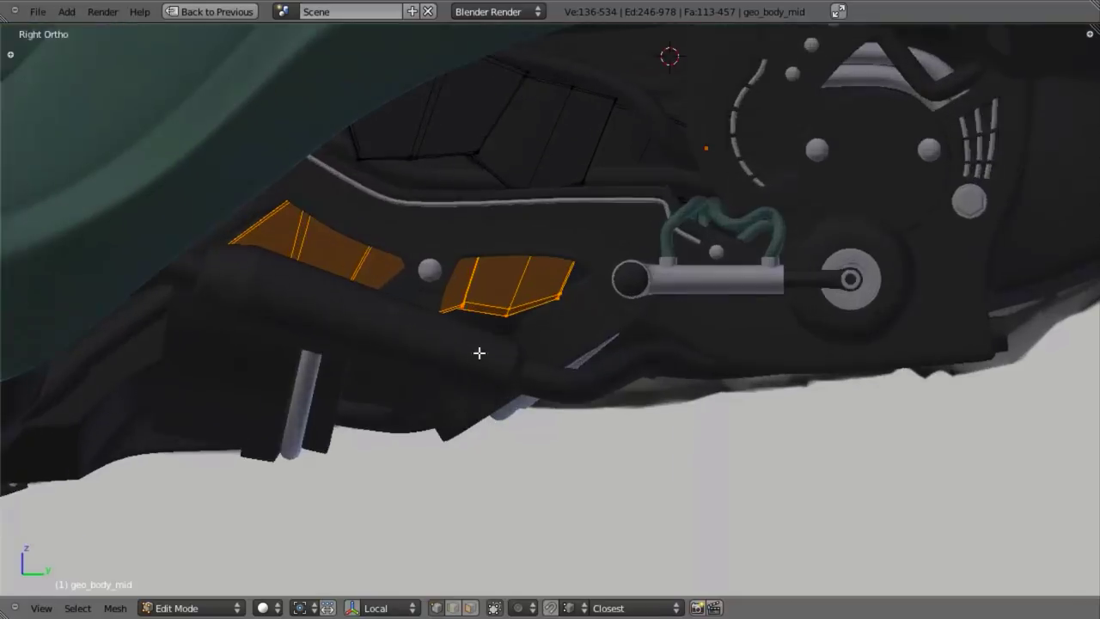
# Extend the front duplicated panel by moving its front vertices about 0.04 forward and 0.02 up
pyautogui.press('z')
pyautogui.press('a')
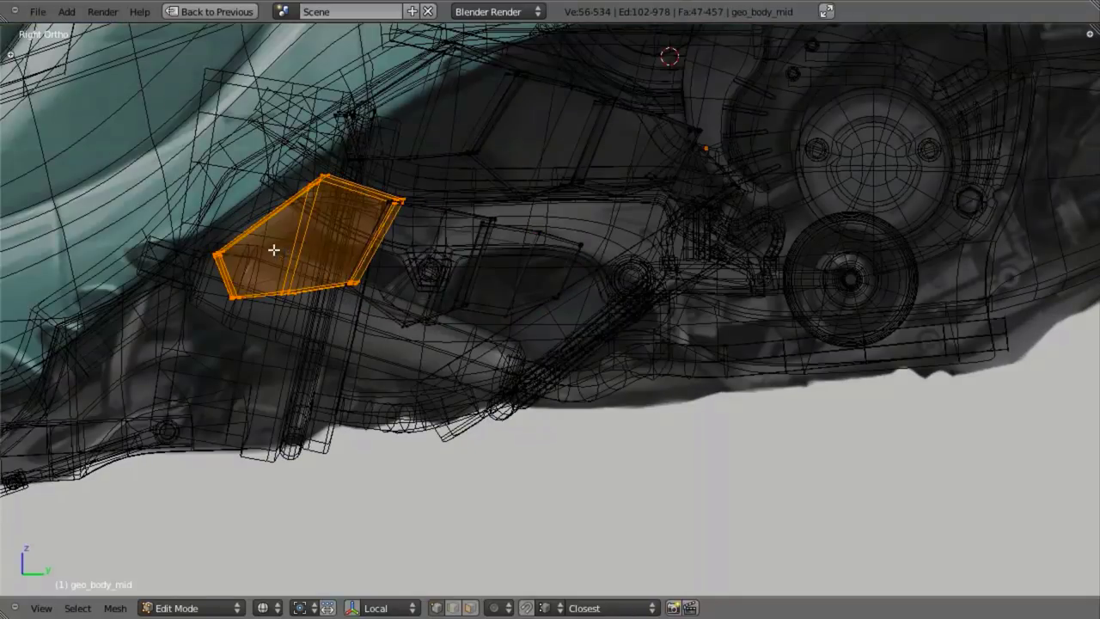
pyautogui.press('g')
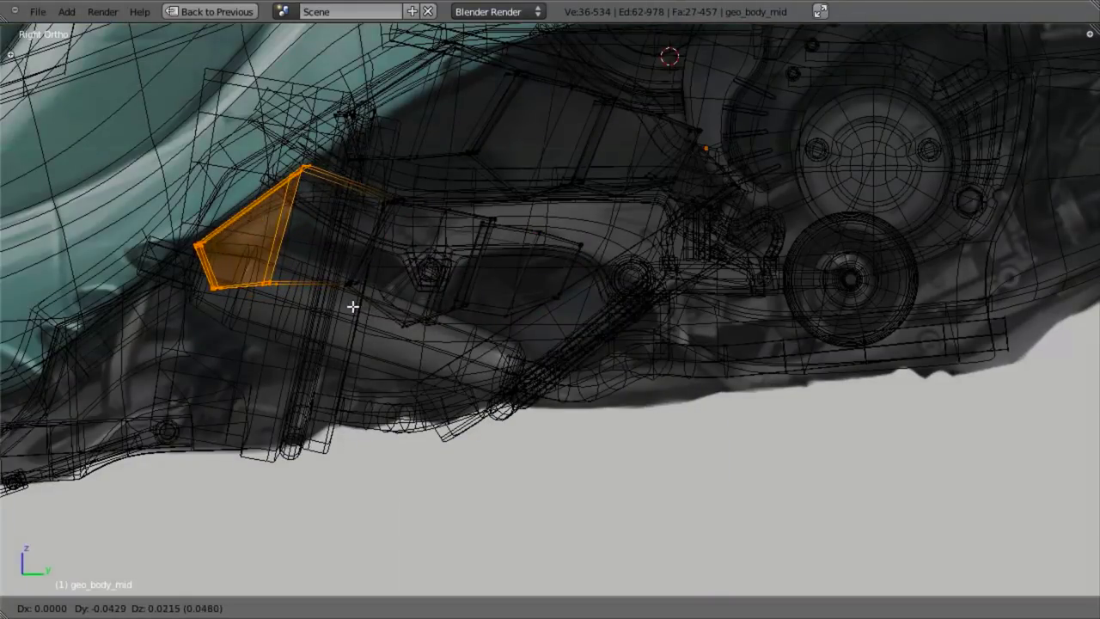
pyautogui.click(334, 310)
pyautogui.press('z')
pyautogui.moveTo(458, 366)
pyautogui.mouseDown(button='middle')
pyautogui.moveTo(426, 336)
pyautogui.moveTo(446, 238)
pyautogui.mouseUp(button='middle')
pyautogui.press('Tab')
pyautogui.scroll(-2, 460, 258)
pyautogui.press('a')
pyautogui.moveTo(510, 341); pyautogui.dragTo(568, 243, button='middle')
pyautogui.scroll(4, 569, 243)
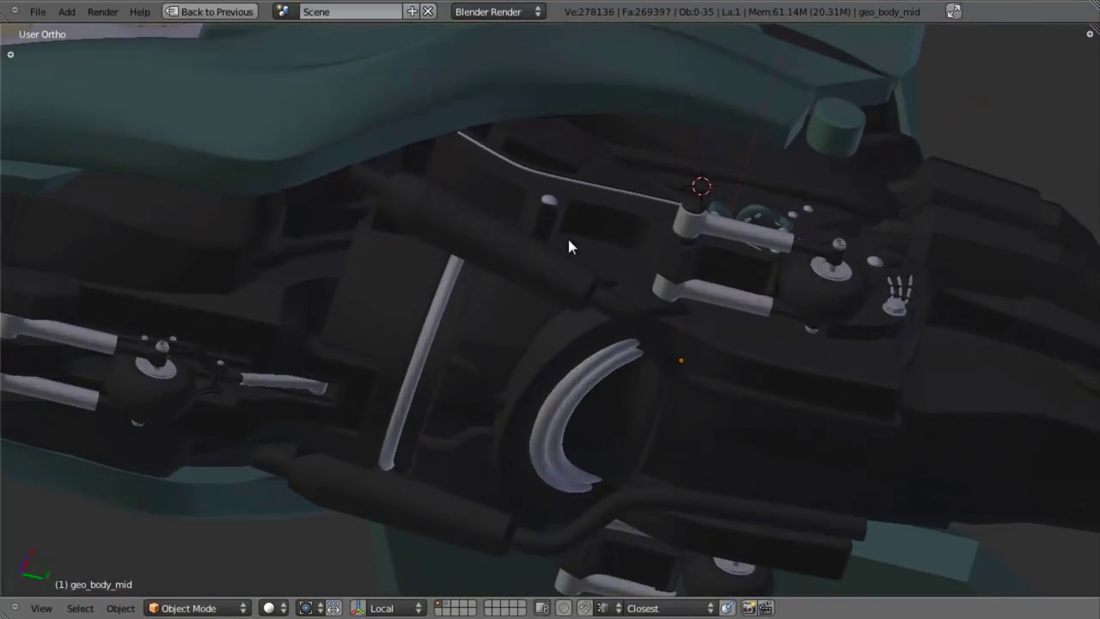
# Select the lower rear corner vertices of the rear duplicated panel
pyautogui.press('KP_3')
pyautogui.scroll(1, 653, 448)
pyautogui.press('Tab')
pyautogui.press('z')
pyautogui.scroll(2, 645, 421)
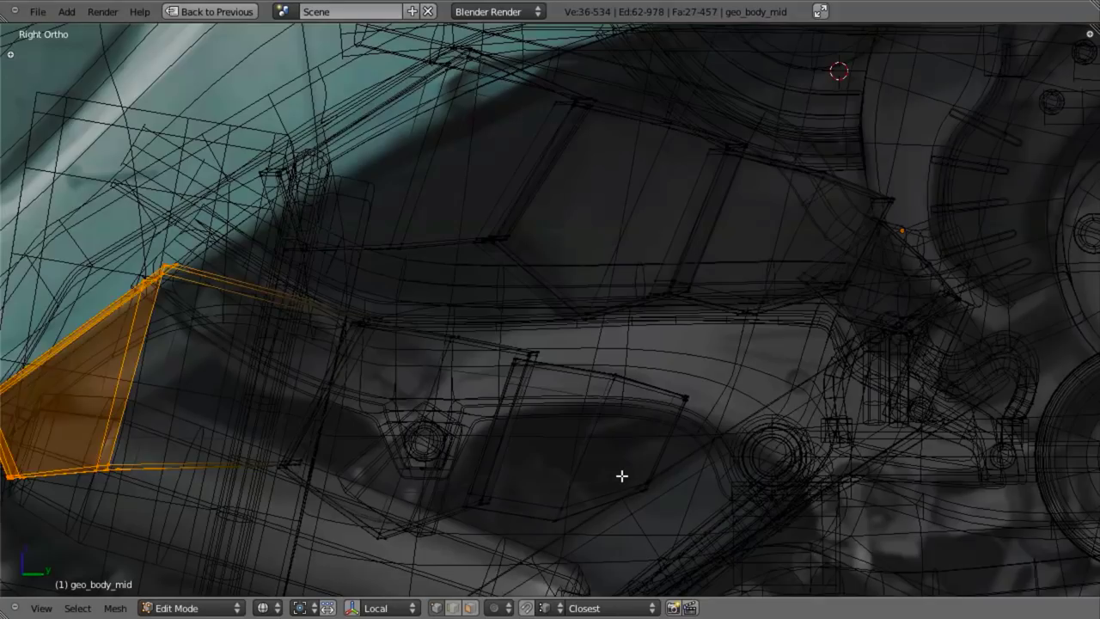
pyautogui.press('z')
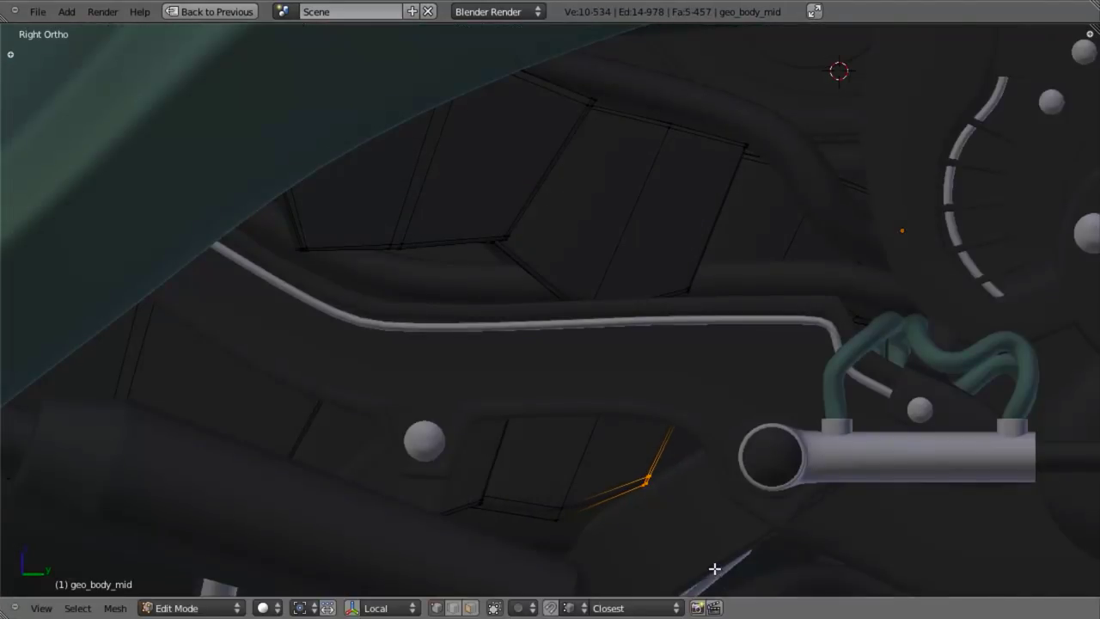
pyautogui.press('Tab')
# Examine the mid-body underside, its surface bands and the side panels between the pipes
pyautogui.scroll(-1, 500, 502)
pyautogui.scroll(2, 625, 466)
pyautogui.scroll(-5, 624, 460)
pyautogui.moveTo(568, 402); pyautogui.dragTo(617, 190, button='middle')
pyautogui.press('KP_3')
pyautogui.scroll(2, 401, 399)
pyautogui.rightClick(400, 399)
pyautogui.press('Tab')
pyautogui.keyDown('shift'); pyautogui.moveTo(445, 471); pyautogui.dragTo(583, 237, button='middle'); pyautogui.keyUp('shift')
pyautogui.scroll(3, 591, 417)
pyautogui.scroll(-8, 582, 237)
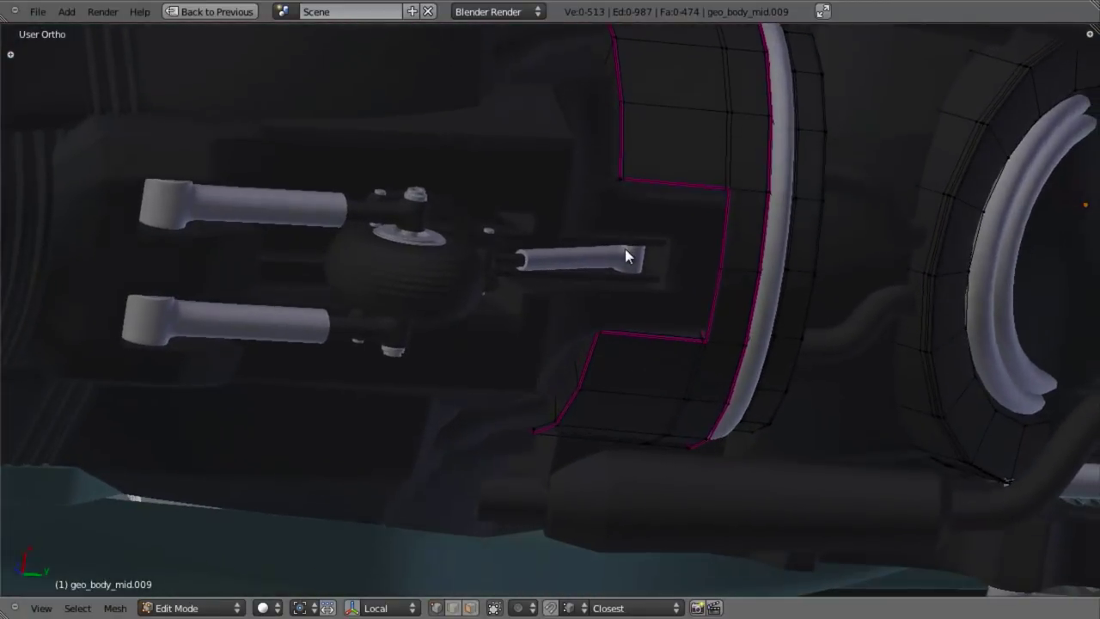
pyautogui.press('Tab')
pyautogui.scroll(-5, 621, 407)
pyautogui.moveTo(577, 336)
pyautogui.mouseDown(button='middle')
pyautogui.moveTo(602, 270)
pyautogui.moveTo(542, 398)
pyautogui.moveTo(541, 306)
pyautogui.moveTo(496, 336)
pyautogui.moveTo(486, 287)
pyautogui.moveTo(574, 341)
pyautogui.mouseUp(button='middle')
pyautogui.scroll(8, 573, 340)
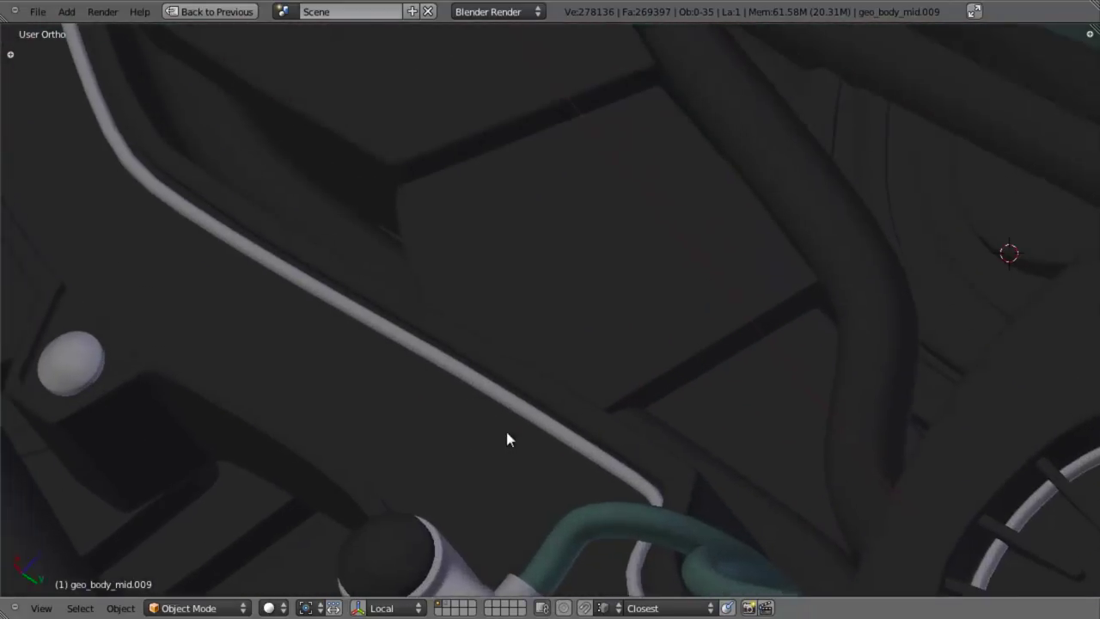
# Select the corner vertices where two original side panels meet and move them slightly along global Z
pyautogui.press('Tab')
pyautogui.press('Tab')
pyautogui.rightClick(437, 231)
pyautogui.press('Tab')
pyautogui.press('z')
pyautogui.moveTo(404, 243); pyautogui.dragTo(609, 330, button='middle')
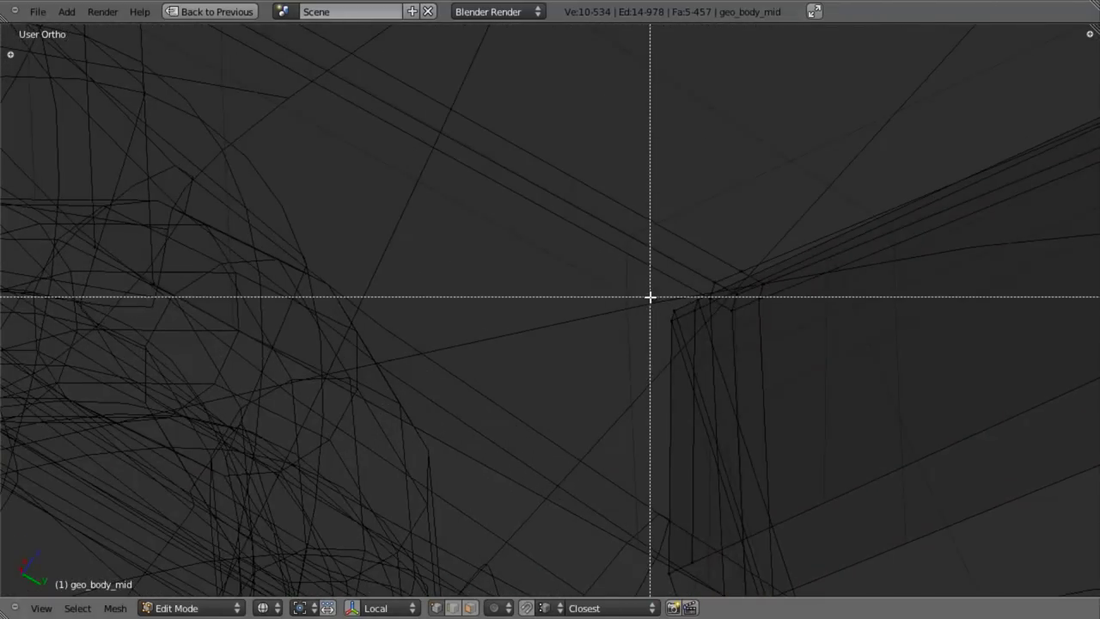
pyautogui.moveTo(703, 381); pyautogui.dragTo(642, 375, button='middle')
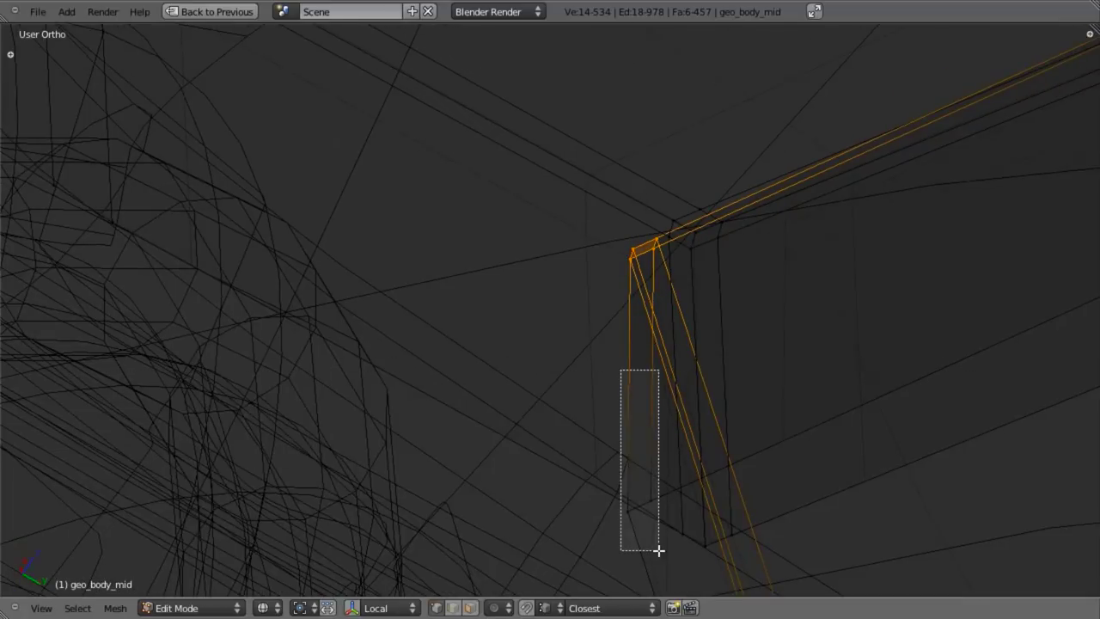
pyautogui.press('z')
pyautogui.moveTo(659, 549); pyautogui.dragTo(630, 300, button='middle')
pyautogui.press('g')
pyautogui.press('z')
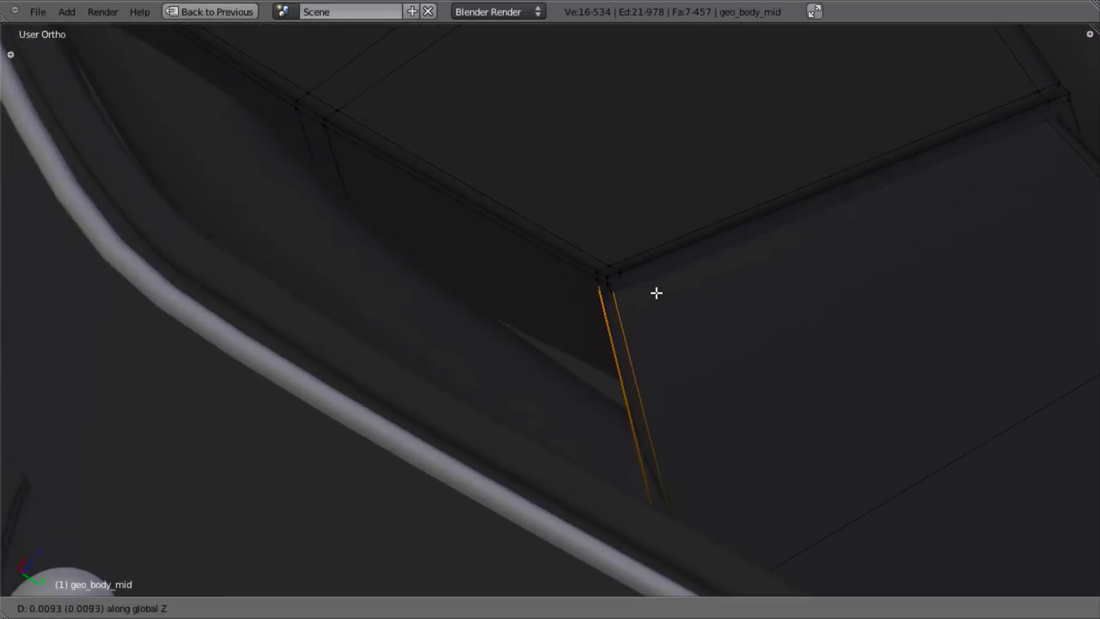
pyautogui.click(700, 295)
pyautogui.scroll(-4, 596, 341)
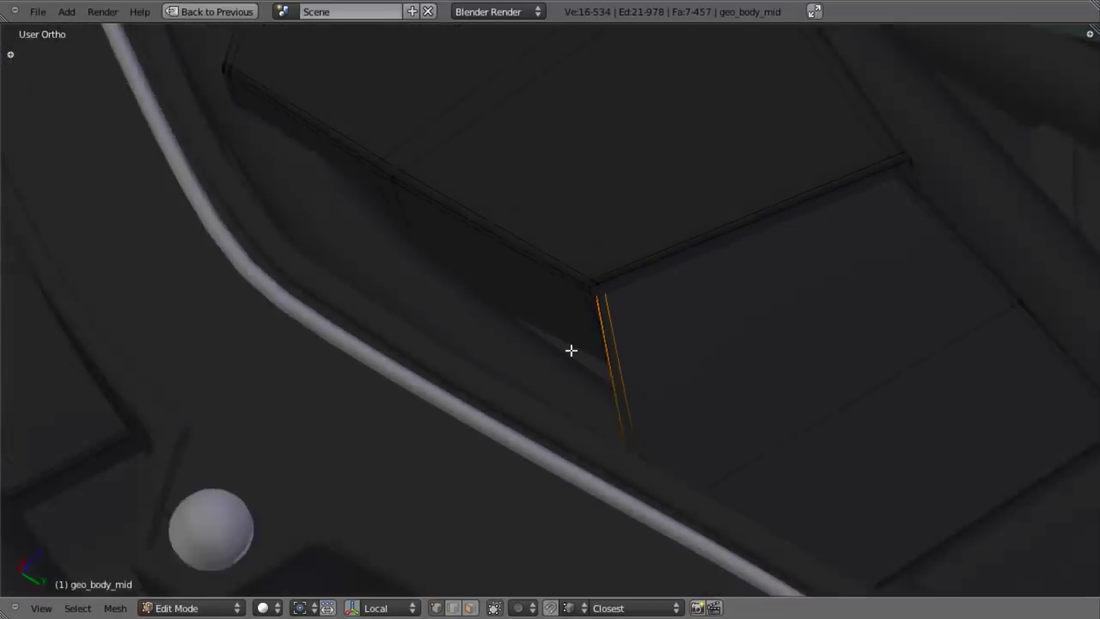
# Select the adjoining panel's corner vertices at the same joint and lower them about 0.005 along global Z
pyautogui.press('Tab')
pyautogui.scroll(3, 608, 318)
pyautogui.press('Tab')
pyautogui.press('z')
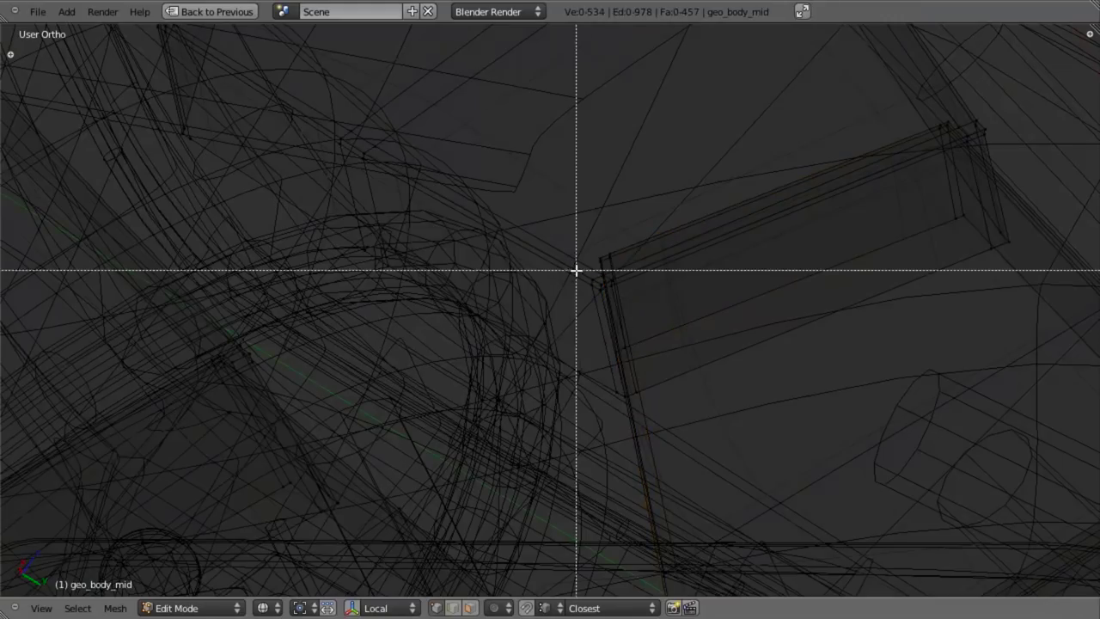
pyautogui.press('g')
pyautogui.press('z')
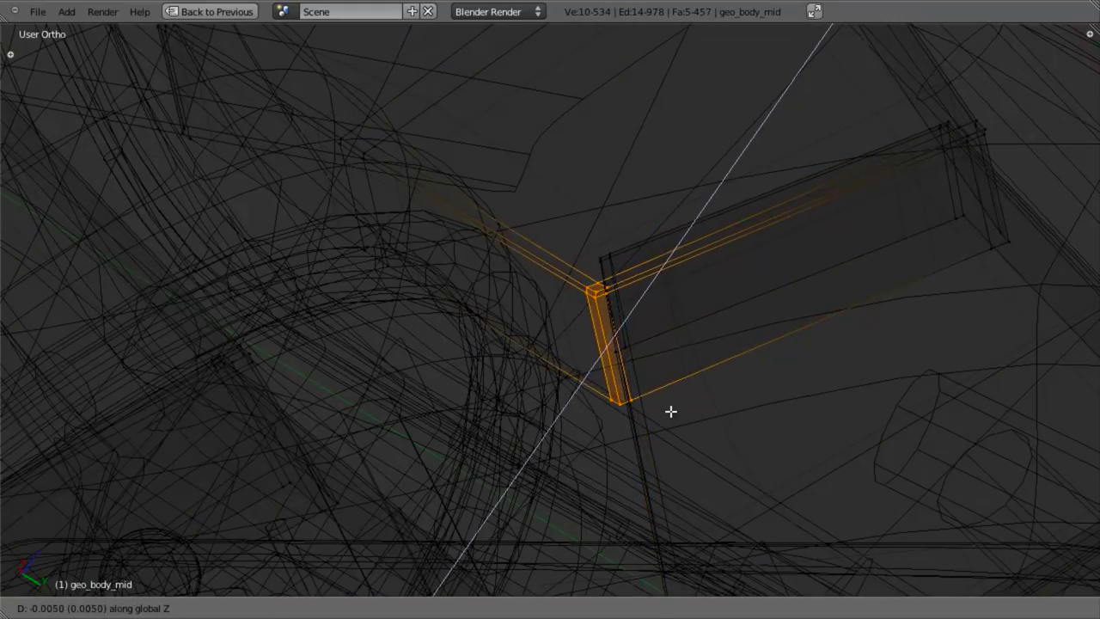
pyautogui.click(670, 409)
pyautogui.press('z')
pyautogui.press('Tab')
pyautogui.scroll(-6, 507, 421)
pyautogui.moveTo(497, 398); pyautogui.dragTo(540, 432, button='middle')
pyautogui.scroll(-3, 540, 433)
pyautogui.moveTo(565, 392); pyautogui.dragTo(590, 358, button='middle')
pyautogui.press('KP_3')
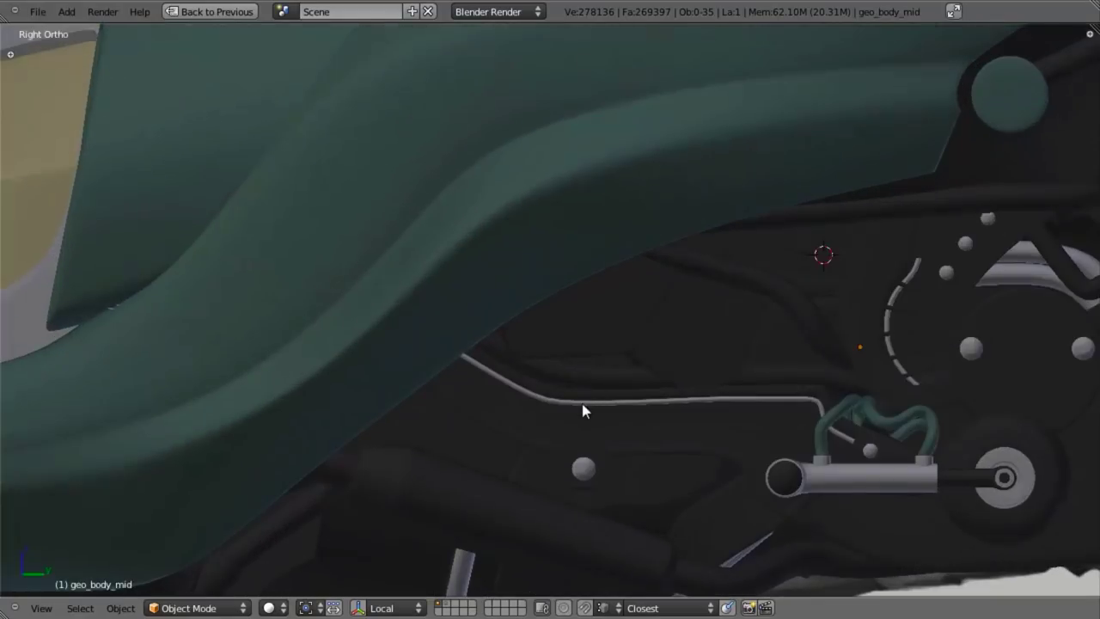
# Raise the lower front corner vertices of the foremost original side panel by about 0.05 in the side view
pyautogui.scroll(4, 582, 411)
pyautogui.press('Tab')
pyautogui.press('Tab')
pyautogui.scroll(-3, 567, 411)
pyautogui.keyDown('shift'); pyautogui.moveTo(612, 410); pyautogui.dragTo(541, 415, button='middle'); pyautogui.keyUp('shift')
pyautogui.scroll(3, 516, 414)
pyautogui.press('Tab')
pyautogui.press('z')
pyautogui.press('a')
pyautogui.press('a')
pyautogui.press('b')
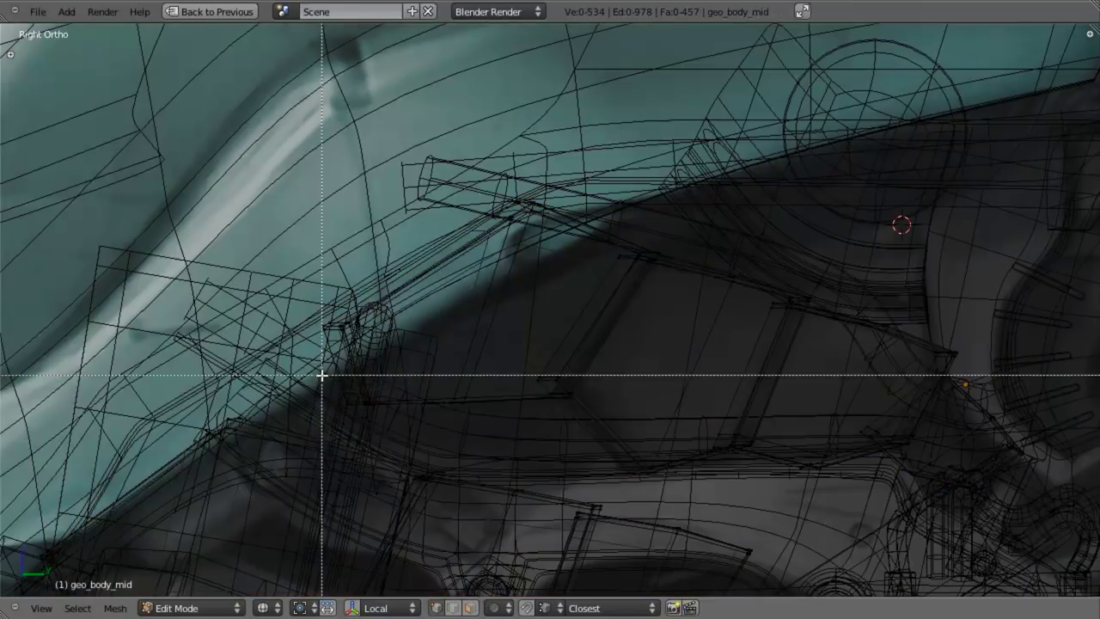
pyautogui.moveTo(321, 373); pyautogui.dragTo(398, 447)
pyautogui.press('z')
pyautogui.press('g')
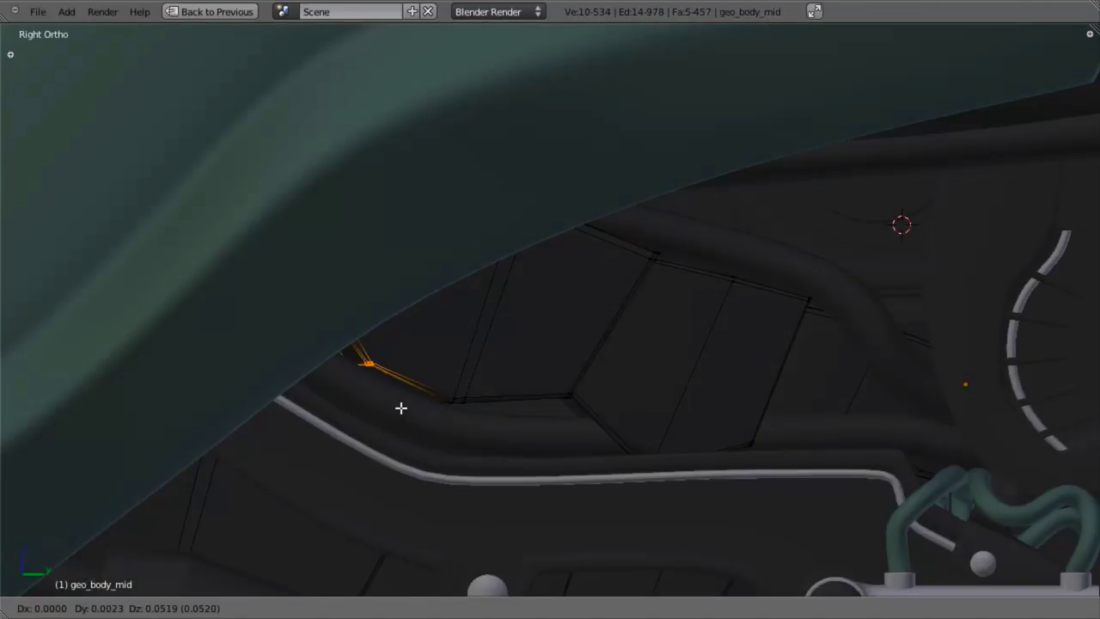
pyautogui.click(401, 407)
pyautogui.press('Tab')
pyautogui.scroll(-3, 534, 438)
pyautogui.scroll(3, 545, 438)
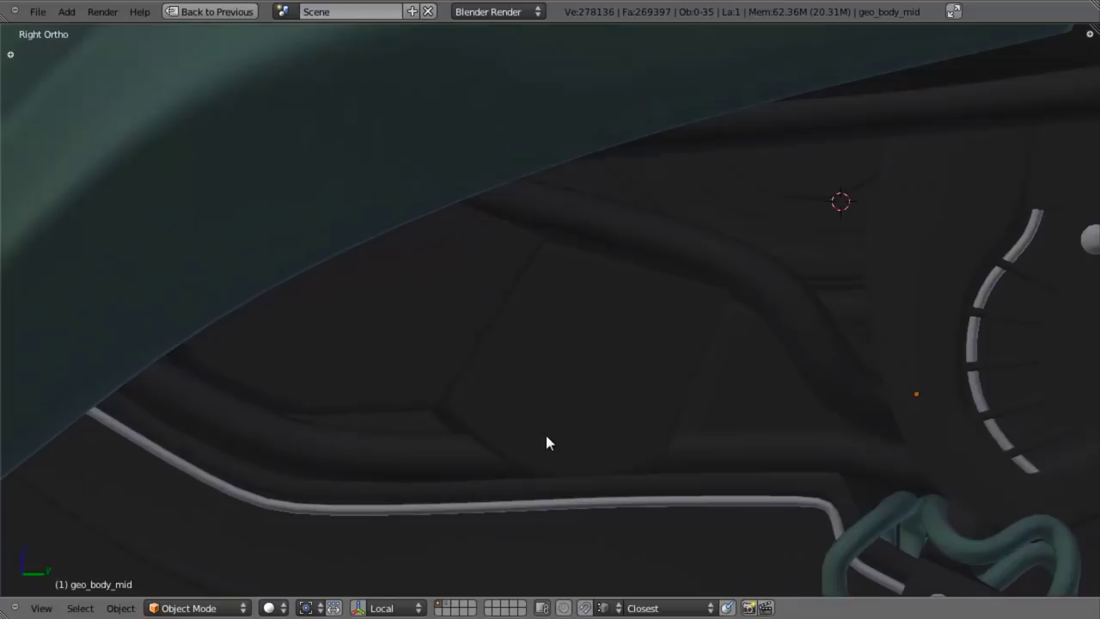
# Select the lower corner vertices near the joint of the rear original side panels and reposition them in the side view
pyautogui.scroll(1, 550, 435)
pyautogui.press('Tab')
pyautogui.press('z')
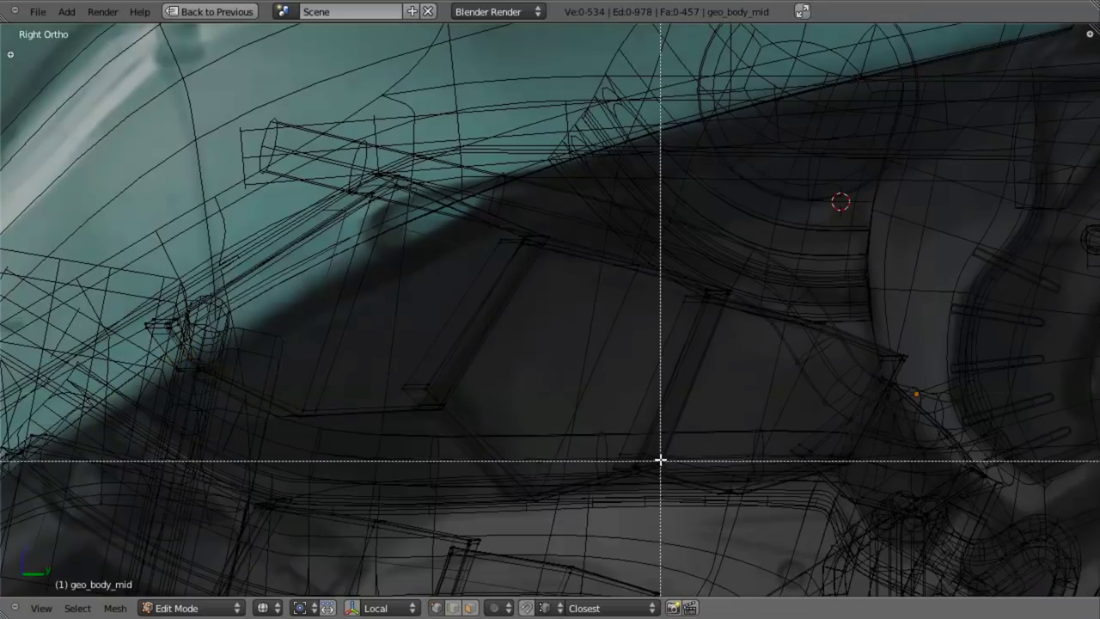
pyautogui.moveTo(691, 505); pyautogui.dragTo(693, 507)
pyautogui.moveTo(692, 507); pyautogui.dragTo(628, 355, button='middle')
pyautogui.press('KP_3')
pyautogui.press('z')
pyautogui.press('g')
pyautogui.click(673, 405)
pyautogui.press('Tab')
# Examine the reshaped side panels and surrounding mechanical details from the side and from oblique angles
pyautogui.scroll(-8, 665, 418)
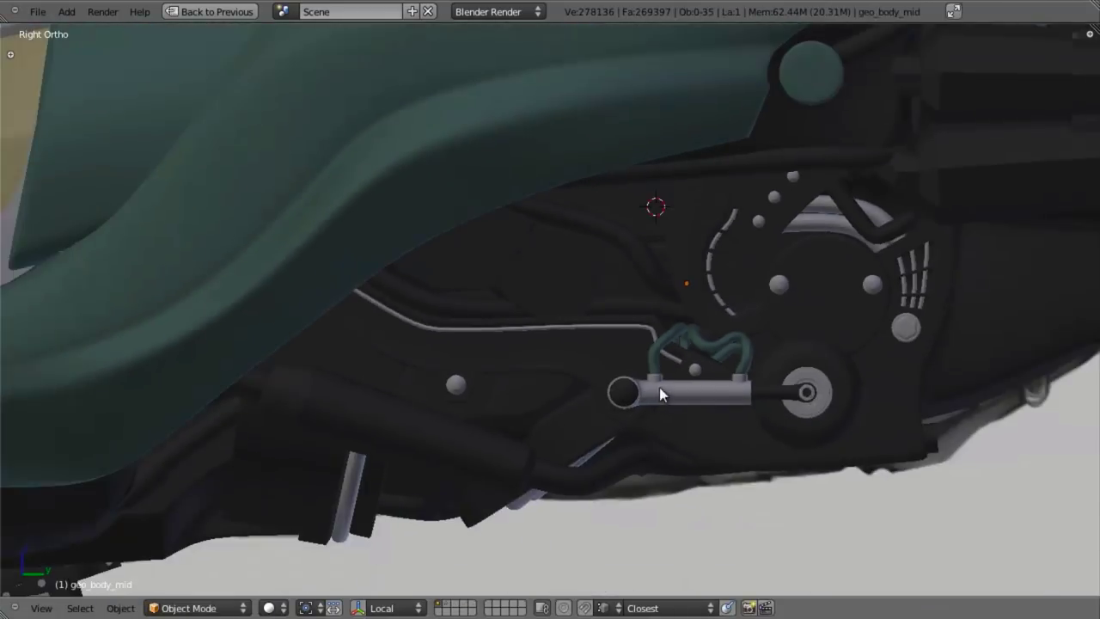
pyautogui.moveTo(614, 392); pyautogui.dragTo(399, 341, button='middle')
pyautogui.scroll(4, 462, 375)
pyautogui.moveTo(464, 368); pyautogui.dragTo(642, 404, button='middle')
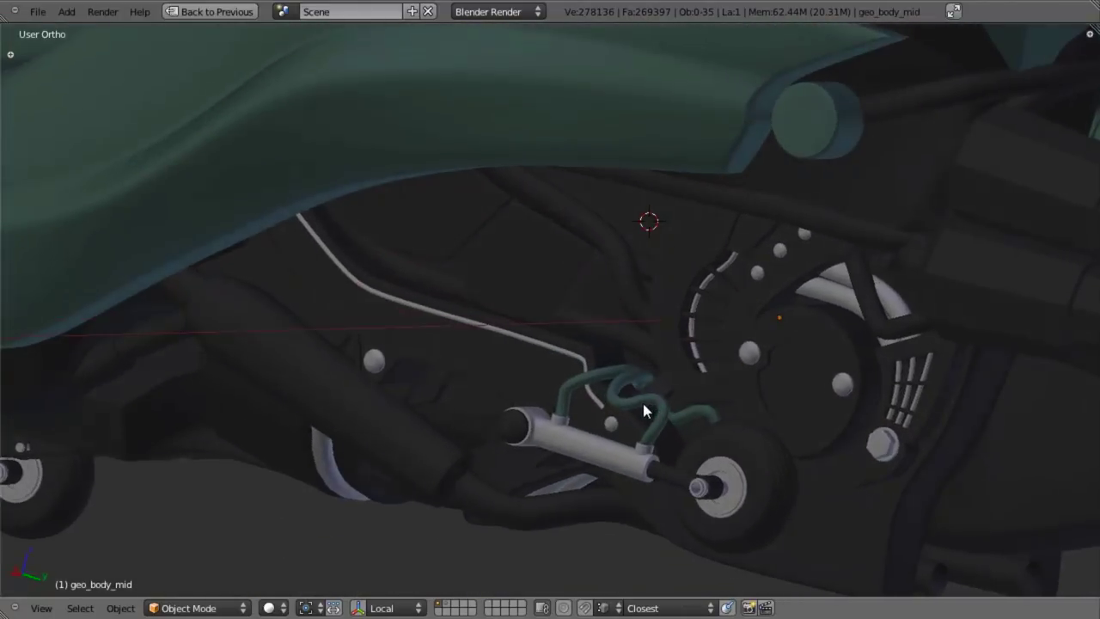
pyautogui.press('KP_3')
pyautogui.scroll(-3, 642, 404)
pyautogui.scroll(-3, 633, 405)
pyautogui.moveTo(562, 407); pyautogui.dragTo(460, 386, button='middle')
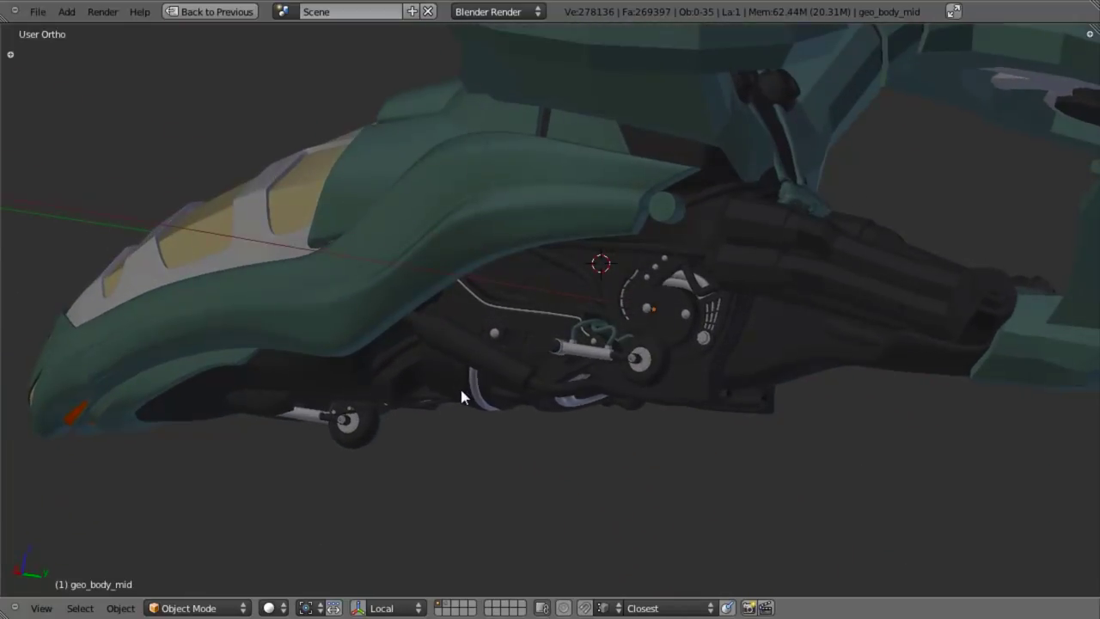
# Return to the right side view and save the file over its existing version
pyautogui.press('KP_3')
pyautogui.hotkey('ctrl', 's')
pyautogui.click(636, 339)
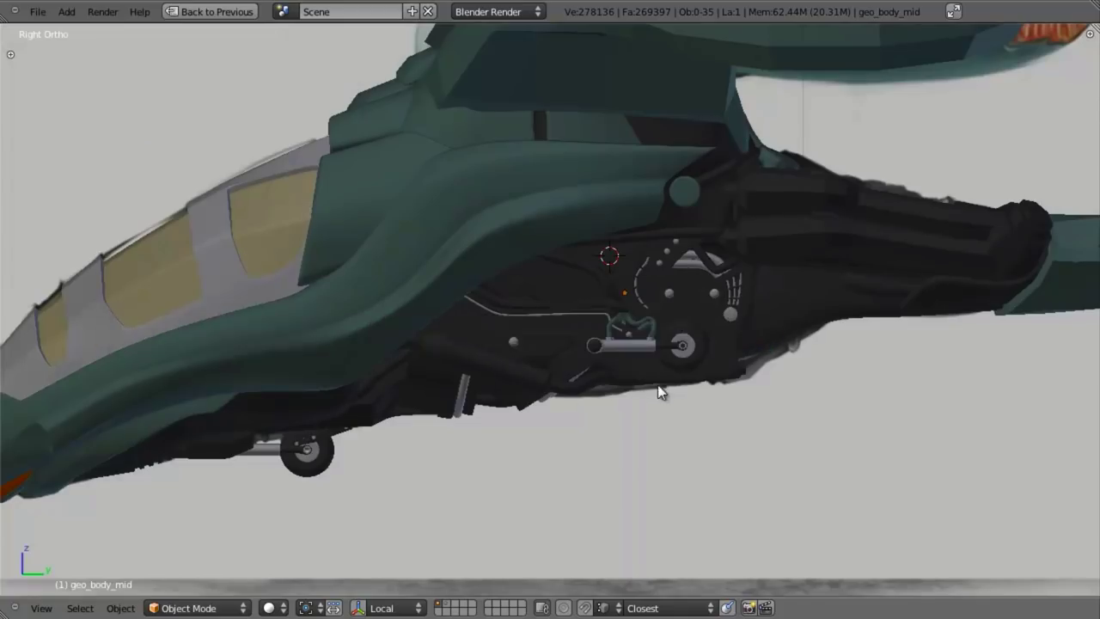
# Select the teal forked bracket above the rear body in the mid-body mesh and separate it into its own object
pyautogui.scroll(2, 658, 393)
pyautogui.moveTo(658, 392); pyautogui.dragTo(410, 396, button='middle')
pyautogui.scroll(3, 412, 393)
pyautogui.keyDown('shift'); pyautogui.moveTo(555, 319); pyautogui.dragTo(395, 444, button='middle'); pyautogui.keyUp('shift')
pyautogui.scroll(3, 396, 443)
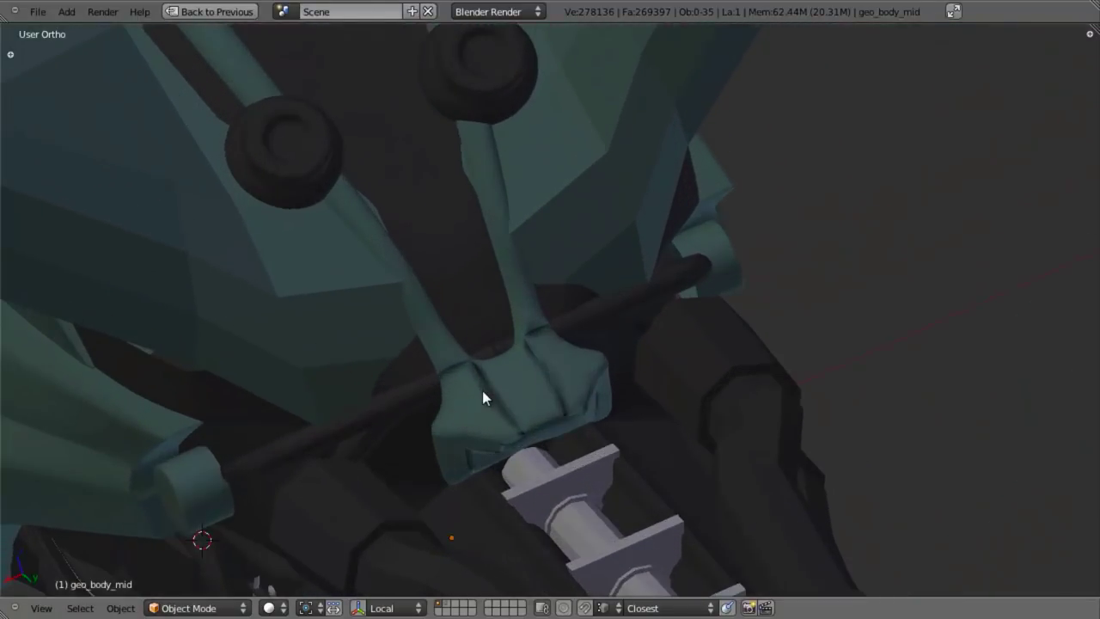
pyautogui.rightClick(483, 392)
pyautogui.press('z')
pyautogui.scroll(-4, 493, 413)
pyautogui.press('z')
pyautogui.moveTo(494, 397); pyautogui.dragTo(517, 342, button='middle')
pyautogui.press('Tab')
pyautogui.press('z')
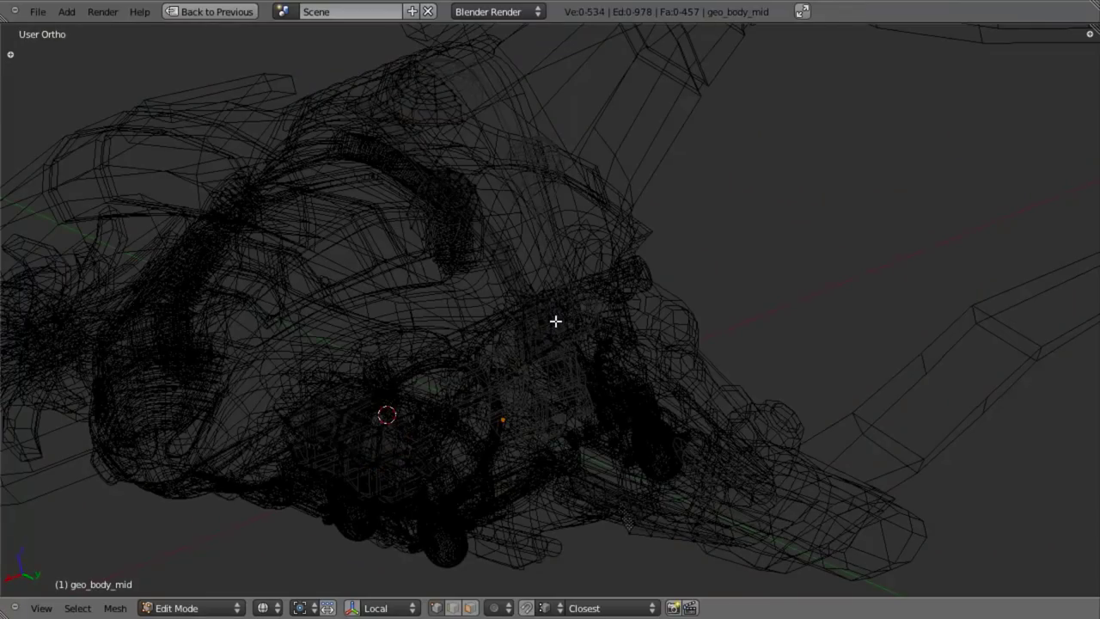
pyautogui.press('l')
pyautogui.press('Escape')
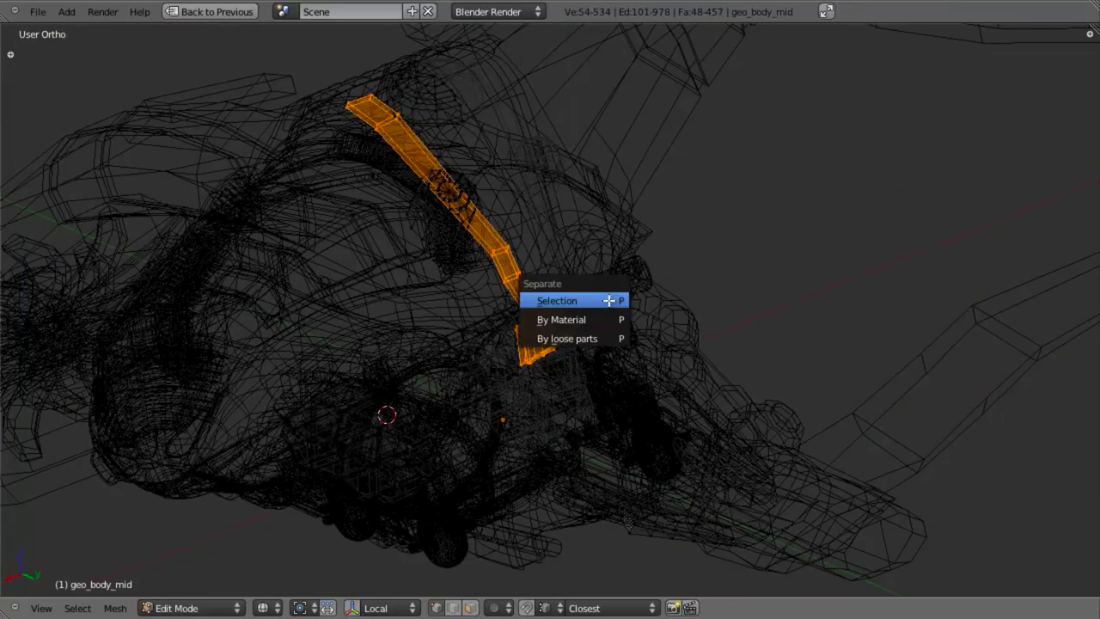
pyautogui.click(608, 300)
# Select the separated bracket object and reveal any hidden geometry in its mesh
pyautogui.press('Tab')
pyautogui.scroll(5, 592, 369)
pyautogui.press('z')
pyautogui.rightClick(542, 295)
pyautogui.press('Tab')
pyautogui.press('h')
pyautogui.hotkey('alt', 'h')
pyautogui.press('Tab')
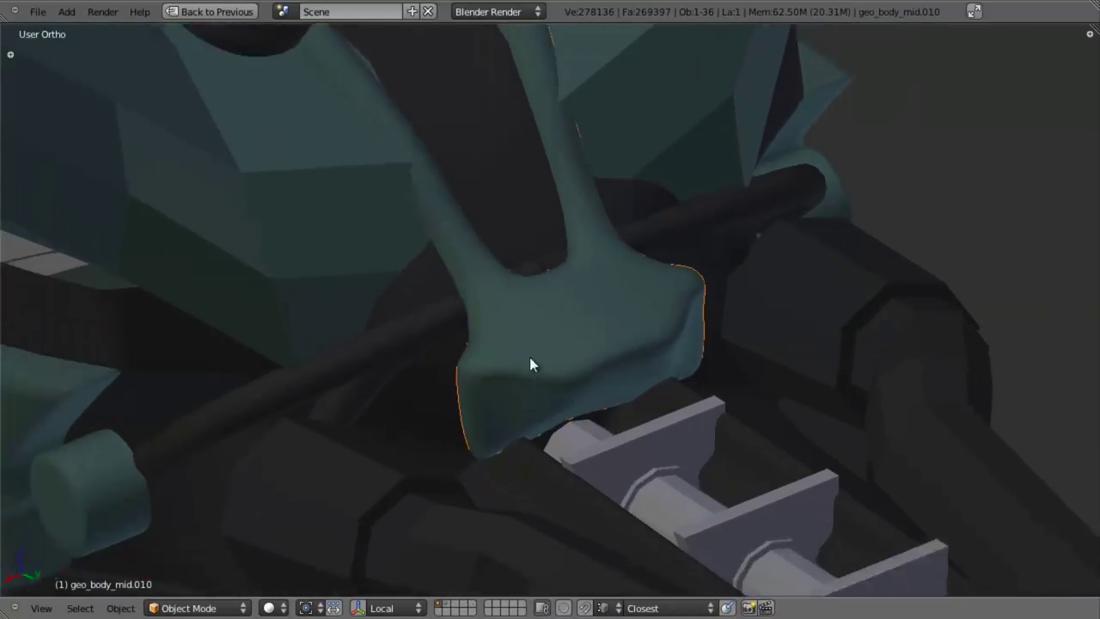
# Inspect the vehicle's side and underside, clear the selection, and save the file
pyautogui.scroll(-5, 475, 354)
pyautogui.moveTo(475, 354); pyautogui.dragTo(579, 316, button='middle')
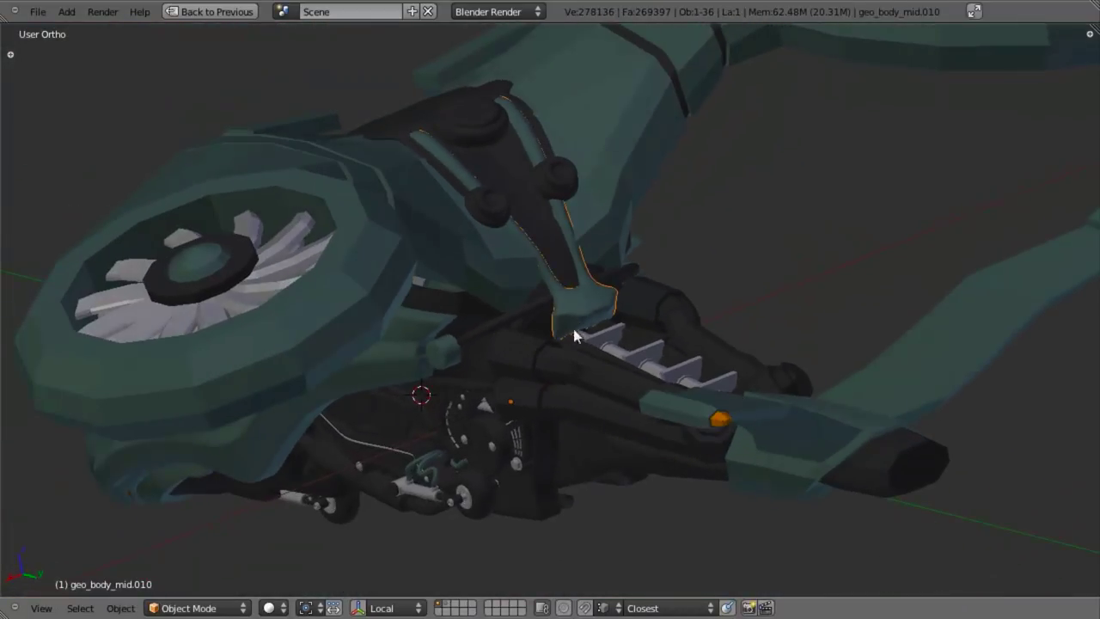
pyautogui.moveTo(498, 359); pyautogui.dragTo(575, 359, button='middle')
pyautogui.press('a')
pyautogui.press('a')
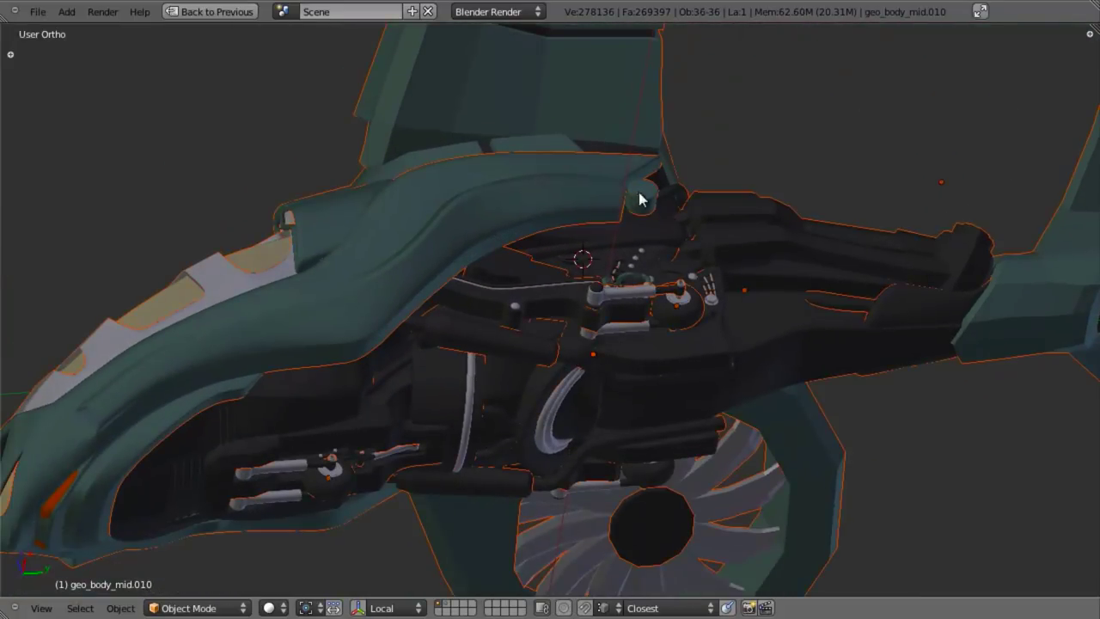
pyautogui.moveTo(605, 264); pyautogui.dragTo(504, 262, button='middle')
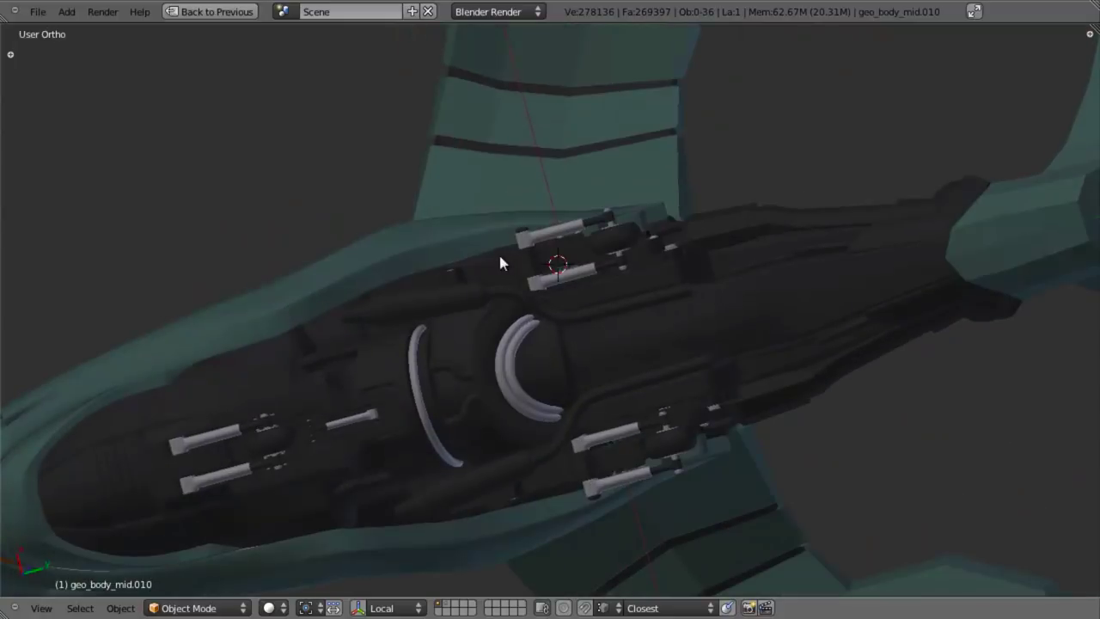
pyautogui.moveTo(636, 290); pyautogui.dragTo(633, 370, button='middle')
pyautogui.press('x')
pyautogui.hotkey('ctrl', 's')
pyautogui.click(675, 323)
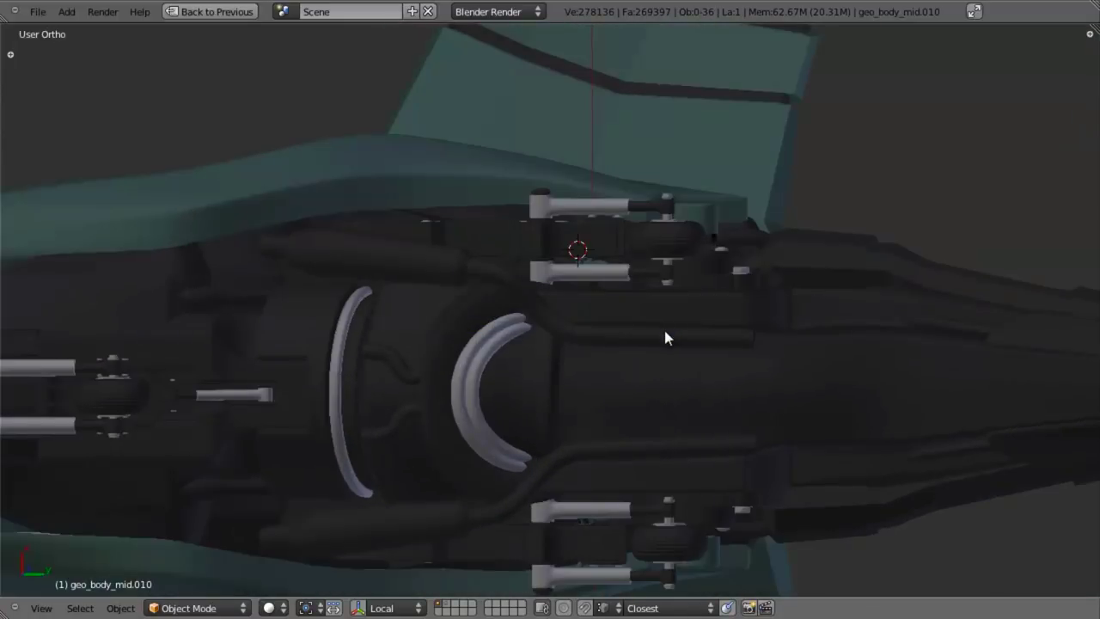
# Convert the mirrored underside pipe curve running back from the dark cylinders to a mesh
pyautogui.rightClick(667, 328)
pyautogui.scroll(3, 713, 357)
pyautogui.press('z')
pyautogui.scroll(-2, 633, 372)
pyautogui.press('z')
pyautogui.scroll(-3, 633, 355)
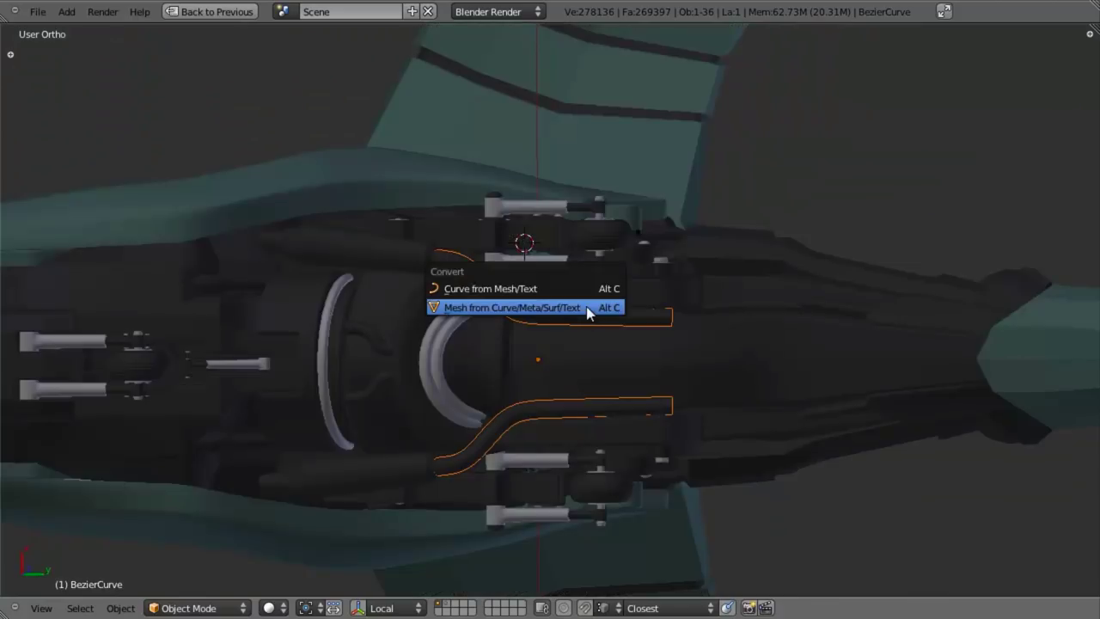
pyautogui.click(586, 306)
# Extrude the open rear edge ring of one converted pipe and scale it inward to form a rim
pyautogui.scroll(3, 510, 311)
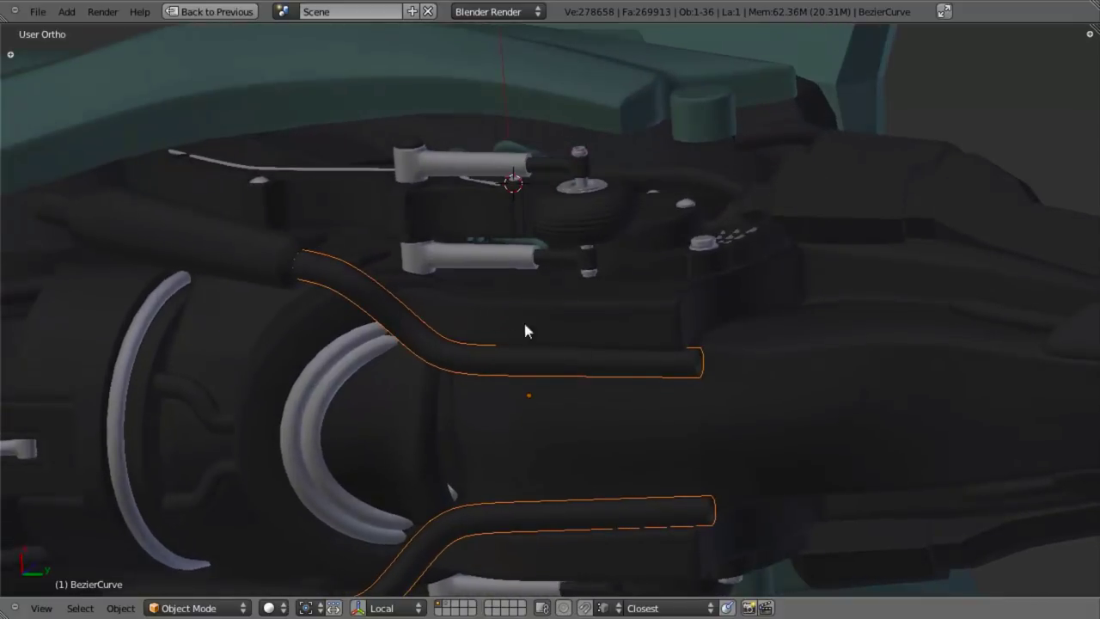
pyautogui.press('Tab')
pyautogui.scroll(4, 695, 418)
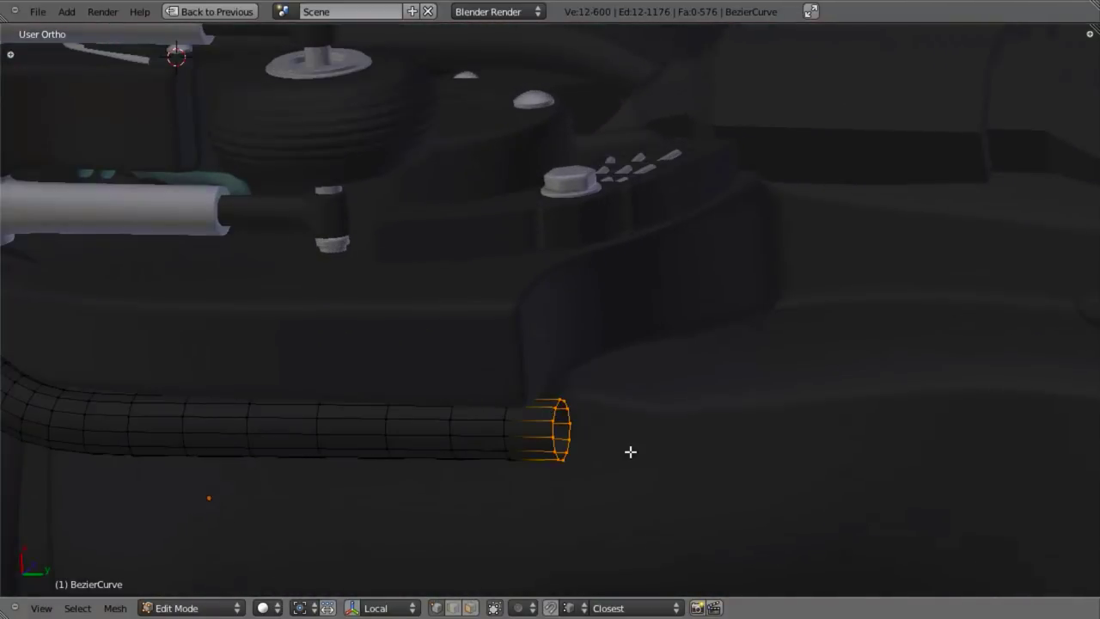
pyautogui.scroll(5, 648, 386)
pyautogui.press('e')
pyautogui.rightClick(710, 496)
pyautogui.press('s')
pyautogui.click(677, 439)
# Extrude the rim's inner ring twice into the pipe in the side view, about 0.003 and about 0.13 deep
pyautogui.press('e')
pyautogui.rightClick(677, 441)
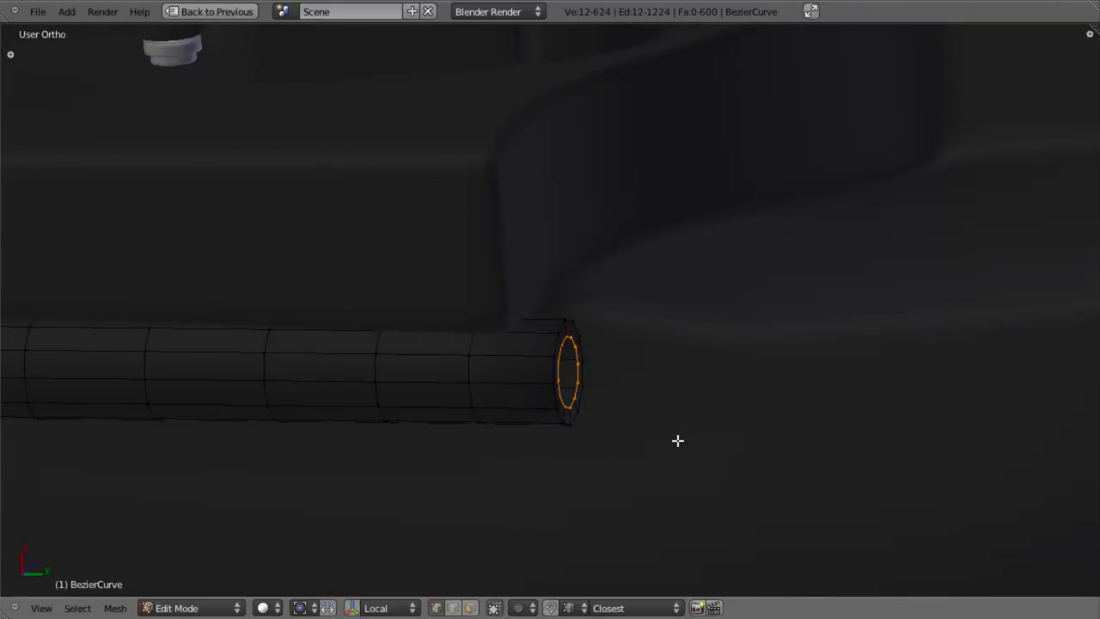
pyautogui.press('KP_3')
pyautogui.press('z')
pyautogui.scroll(-6, 706, 463)
pyautogui.keyDown('shift'); pyautogui.moveTo(742, 548); pyautogui.dragTo(705, 327, button='middle'); pyautogui.keyUp('shift')
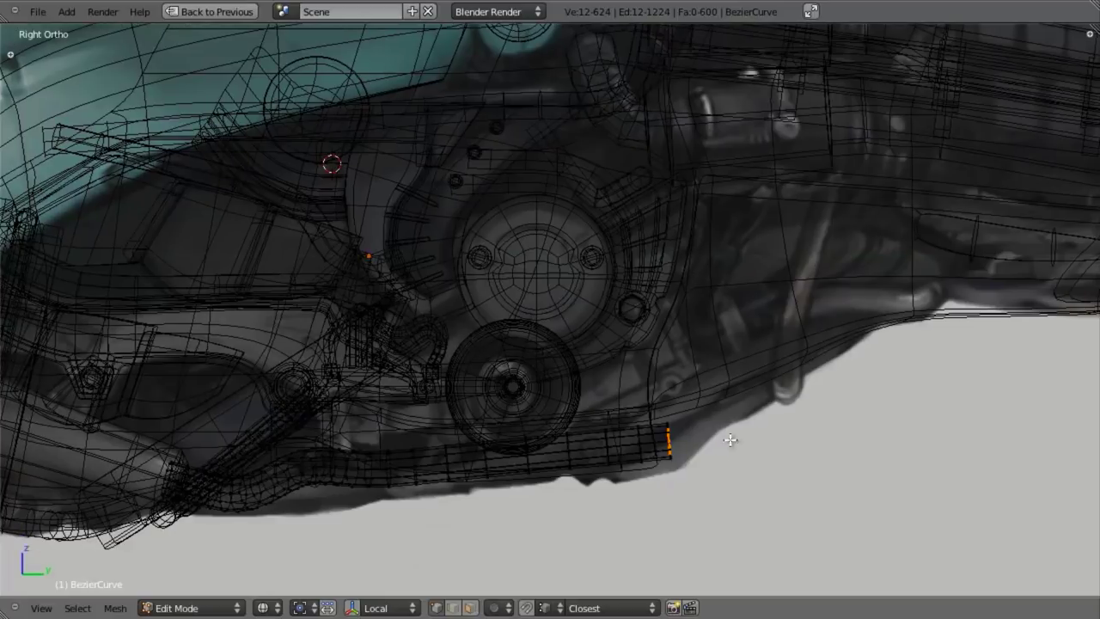
pyautogui.scroll(6, 737, 445)
pyautogui.press('g')
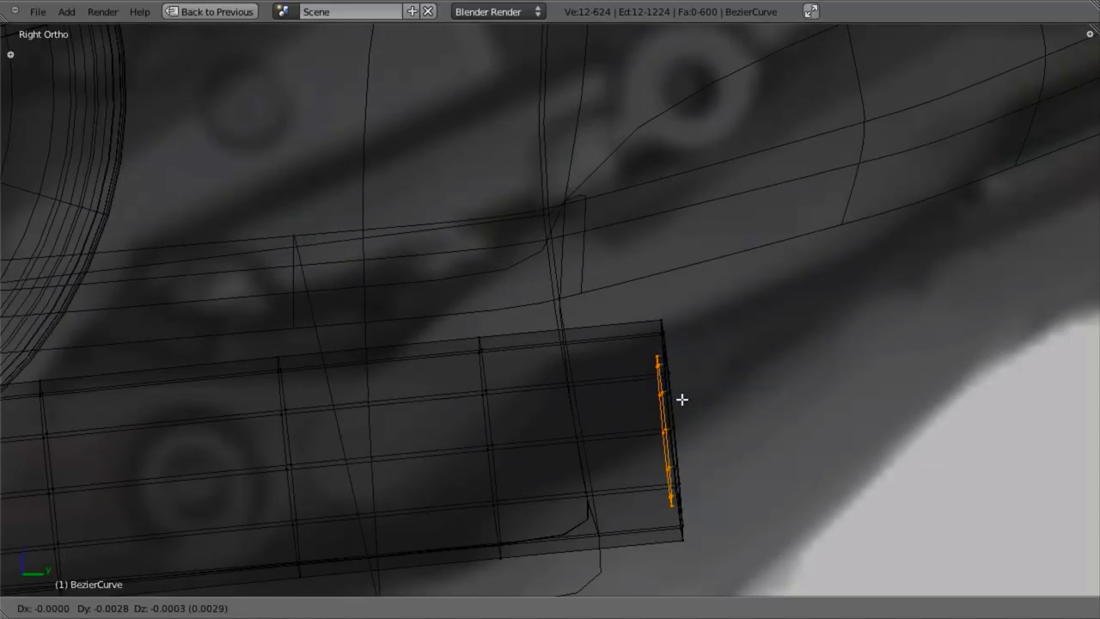
pyautogui.click(681, 399)
pyautogui.press('e')
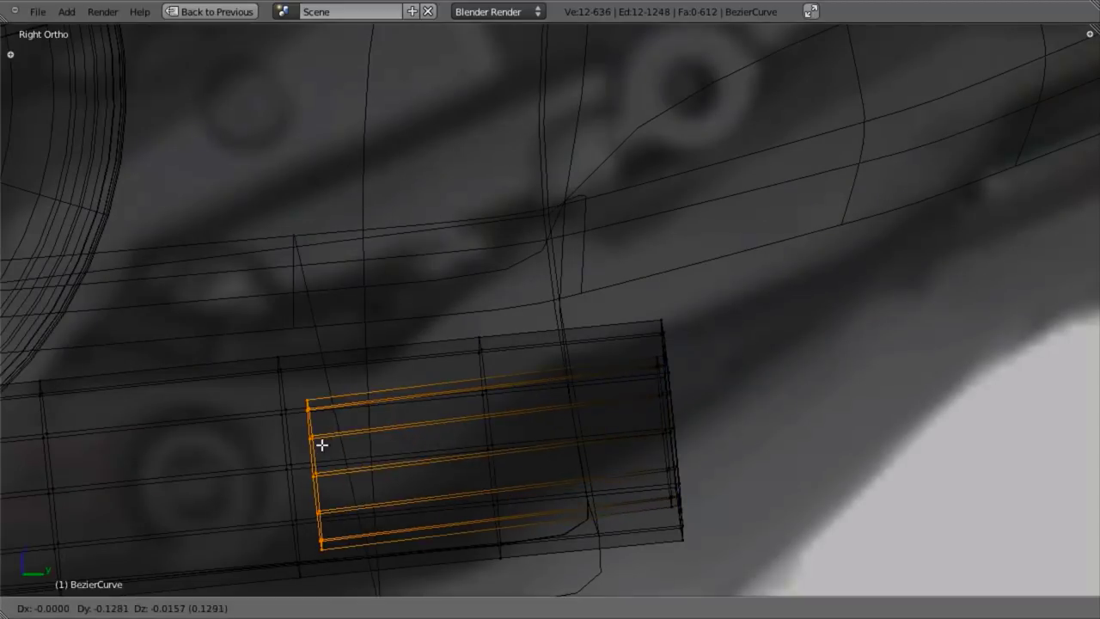
pyautogui.click(308, 440)
# Shift the recessed inner ring about 0.005 along global X to centre it inside the pipe in the bottom view
pyautogui.moveTo(601, 273); pyautogui.dragTo(508, 372, button='middle')
pyautogui.scroll(-5, 508, 373)
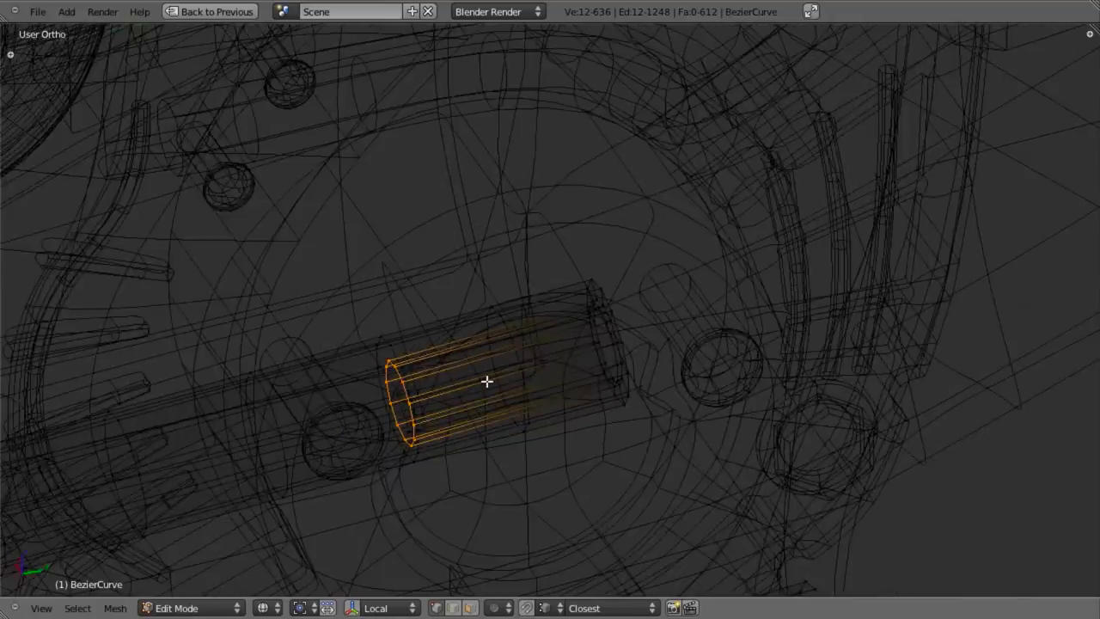
pyautogui.press('ctrl+KP_7')
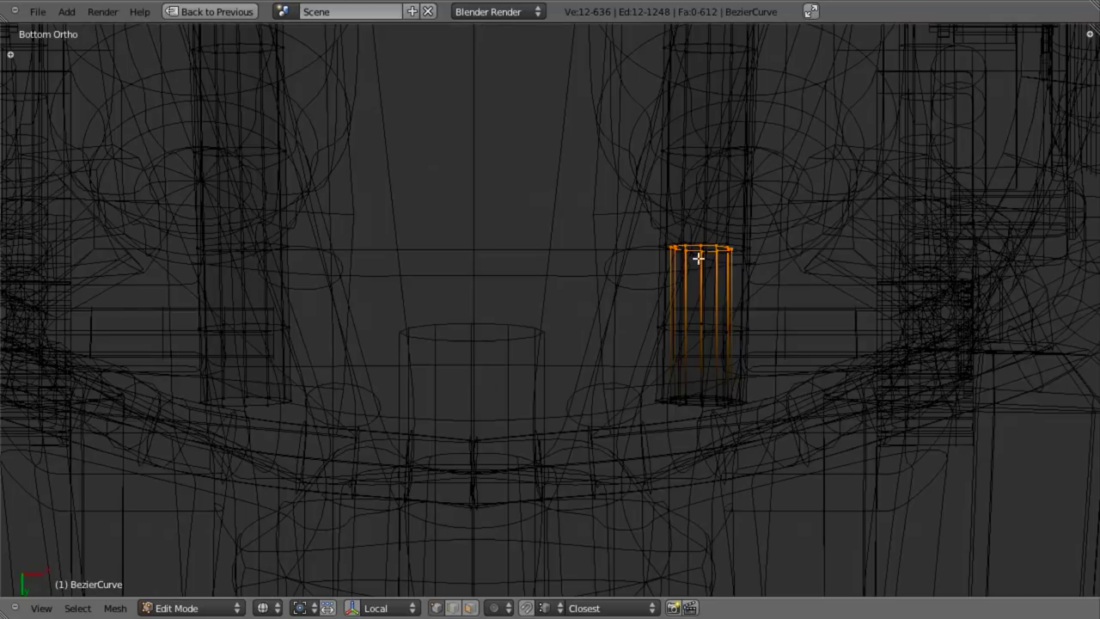
pyautogui.press('g')
pyautogui.press('x')
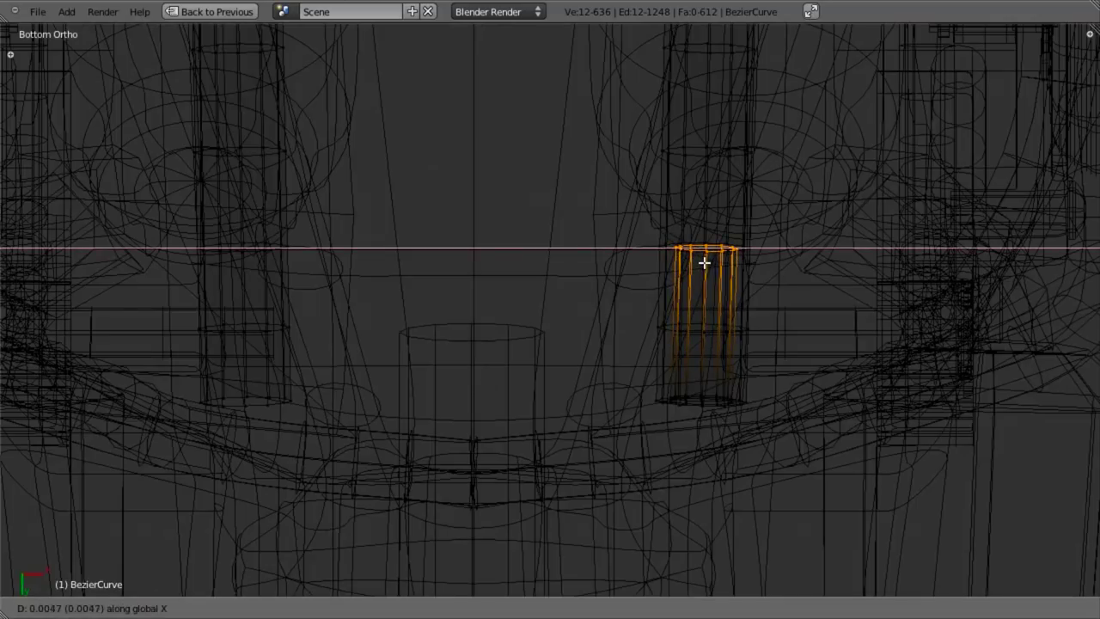
pyautogui.click(704, 263)
# Add an edge loop around the pipe and slide it close to the hollowed rear end
pyautogui.press('z')
pyautogui.moveTo(587, 390); pyautogui.dragTo(574, 265, button='middle')
pyautogui.hotkey('ctrl', 'r')
pyautogui.click(715, 338)
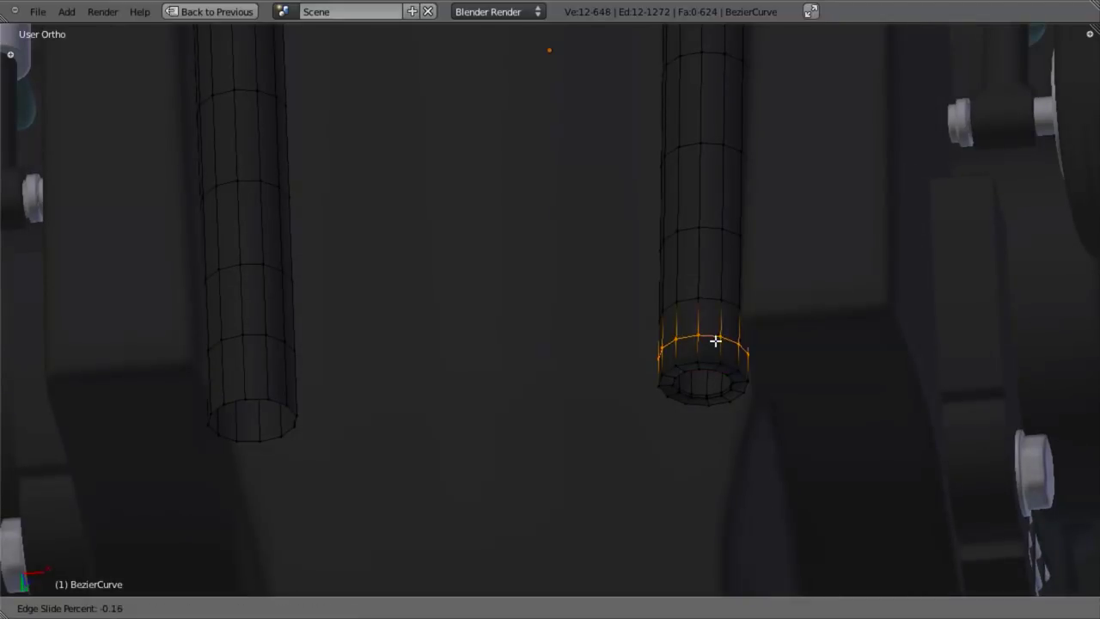
pyautogui.click(724, 366)
# Delete the opposite pipe that lacks the hollowed end, keeping only the detailed one
pyautogui.scroll(-3, 565, 400)
pyautogui.moveTo(565, 401); pyautogui.dragTo(433, 332, button='middle')
pyautogui.press('l')
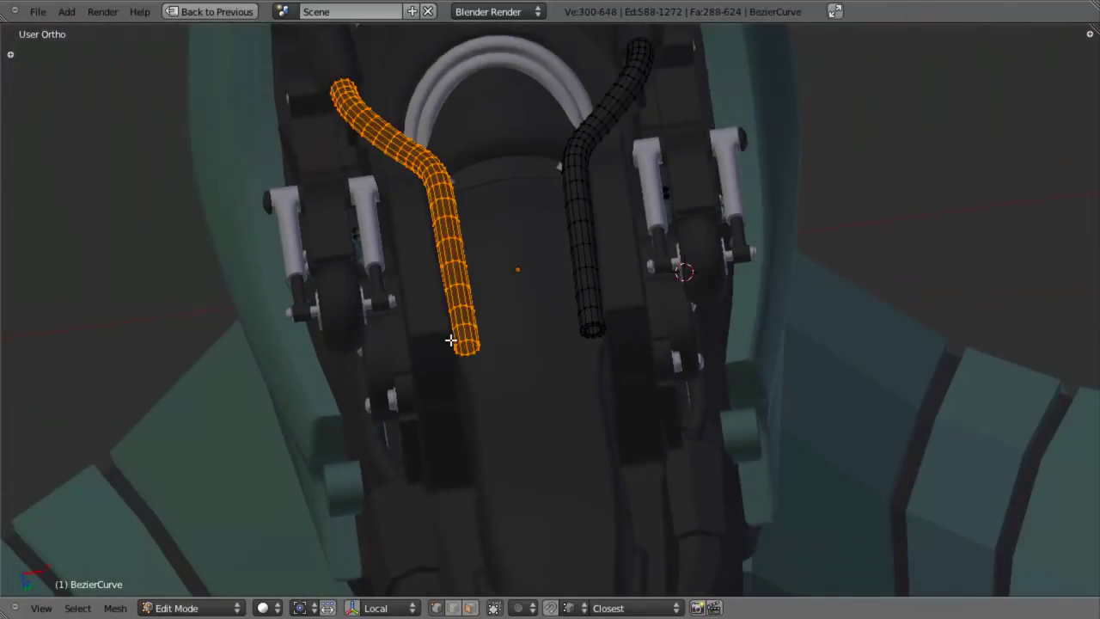
pyautogui.scroll(-3, 541, 314)
pyautogui.press('x')
pyautogui.click(503, 317)
pyautogui.press('Tab')
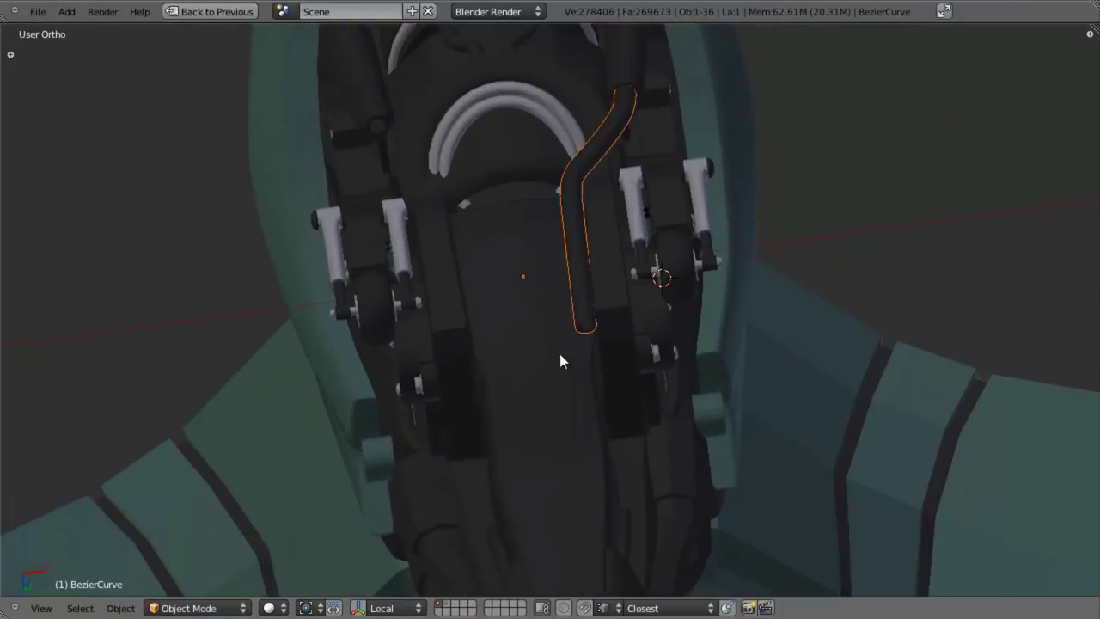
# Add a Mirror modifier on the X axis to the remaining pipe
pyautogui.press('z')
pyautogui.scroll(3, 563, 295)
pyautogui.hotkey('ctrl', 'space')
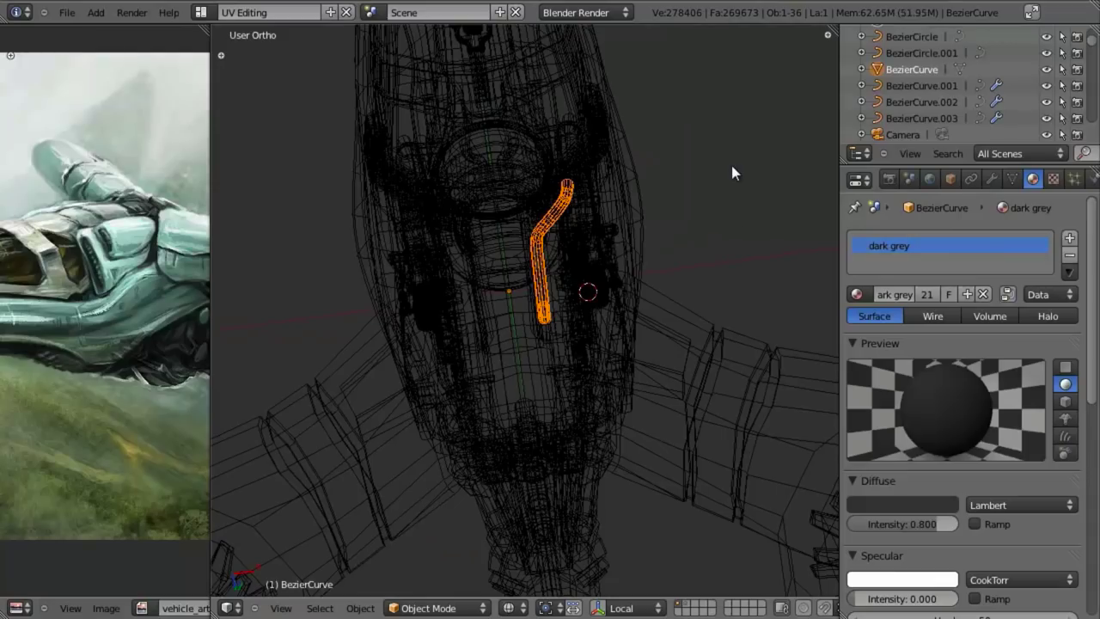
pyautogui.click(993, 177)
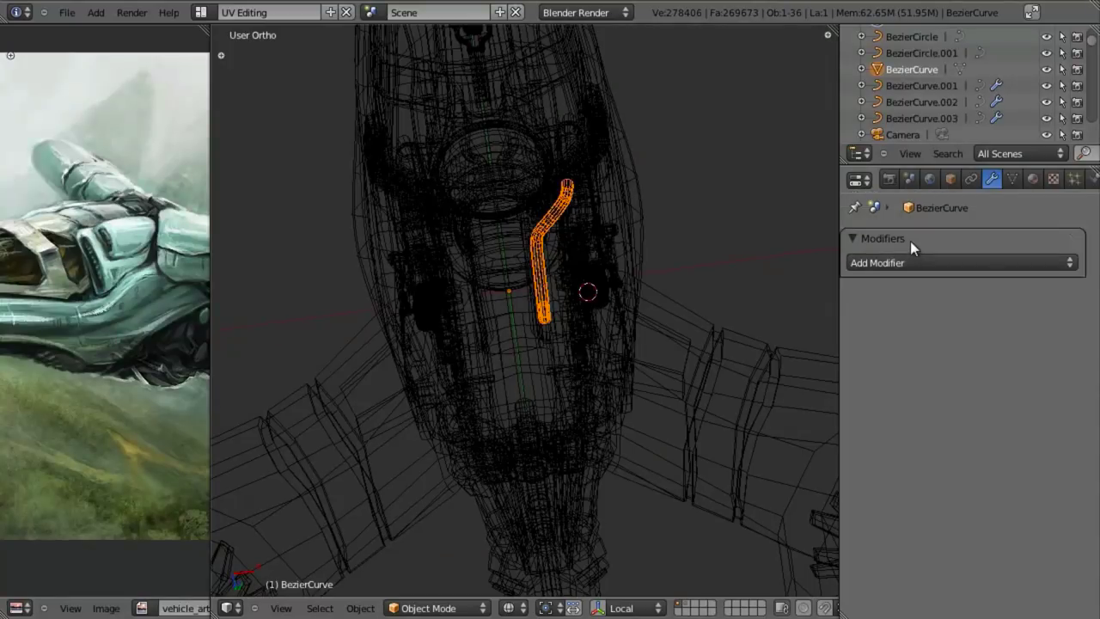
pyautogui.click(906, 256)
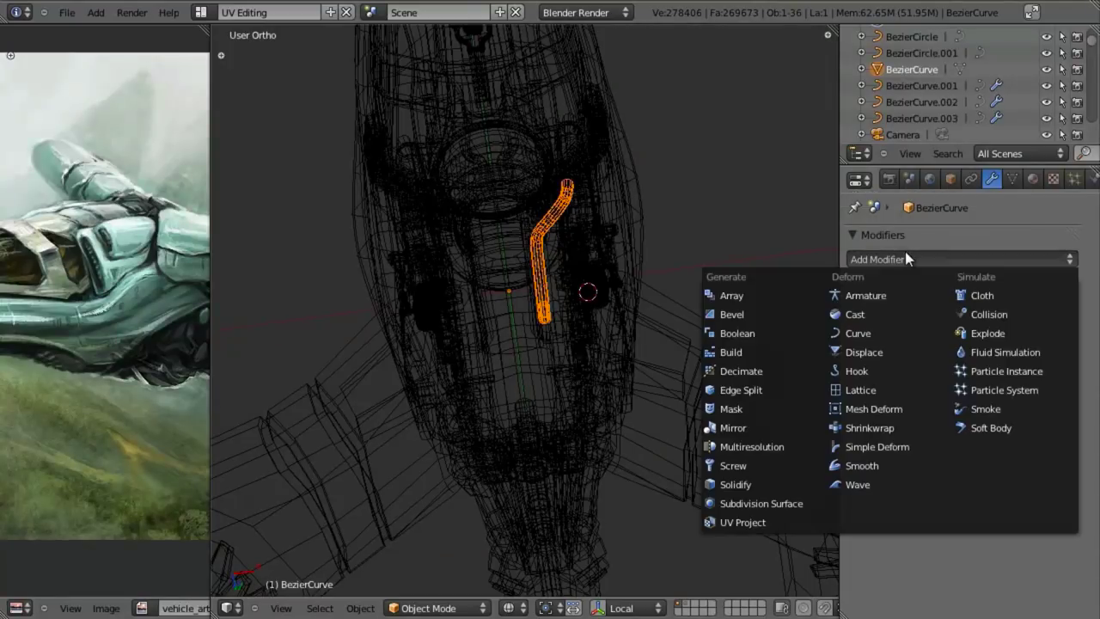
pyautogui.click(766, 428)
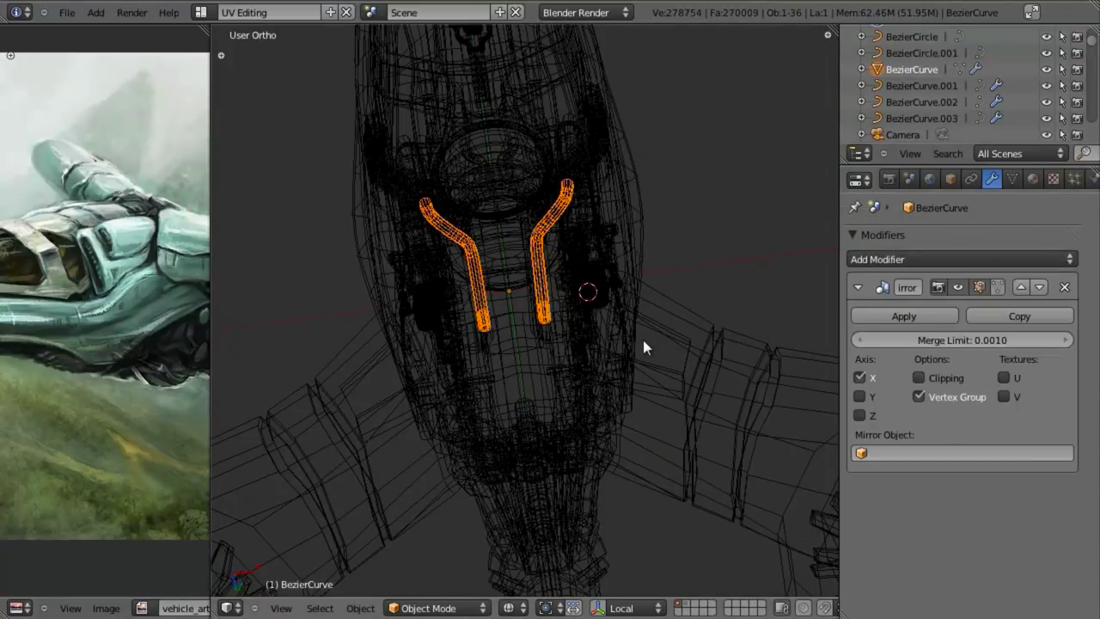
pyautogui.press('z')
# Compare the pipe and its junction with the dark cylinder against the side-view reference, temporarily hiding the model layer
pyautogui.press('KP_3')
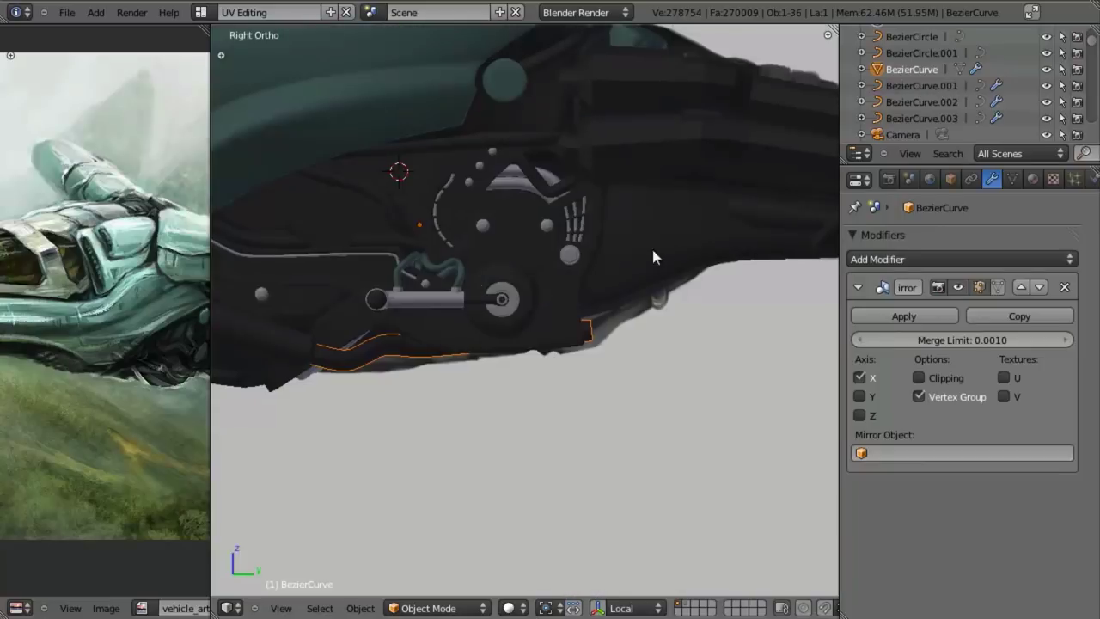
pyautogui.scroll(6, 605, 260)
pyautogui.moveTo(507, 302); pyautogui.dragTo(407, 272, button='middle')
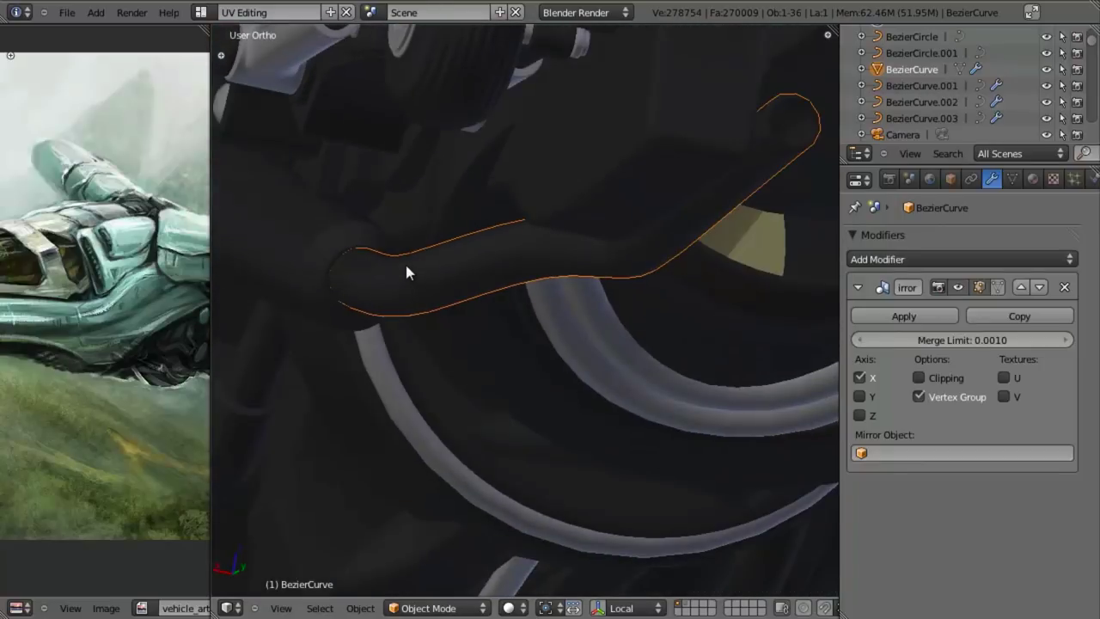
pyautogui.press('KP_3')
pyautogui.press('z')
pyautogui.scroll(-3, 546, 333)
pyautogui.keyDown('shift'); pyautogui.moveTo(546, 333); pyautogui.dragTo(631, 375, button='middle'); pyautogui.keyUp('shift')
pyautogui.press('z')
pyautogui.scroll(3, 632, 372)
pyautogui.scroll(-3, 617, 390)
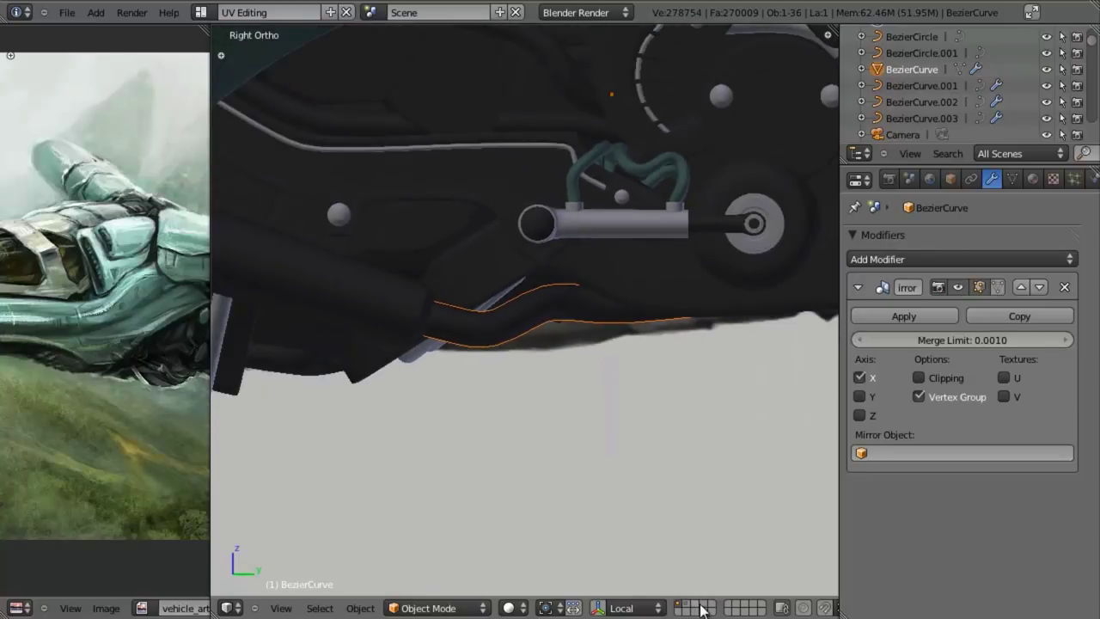
pyautogui.click(695, 607)
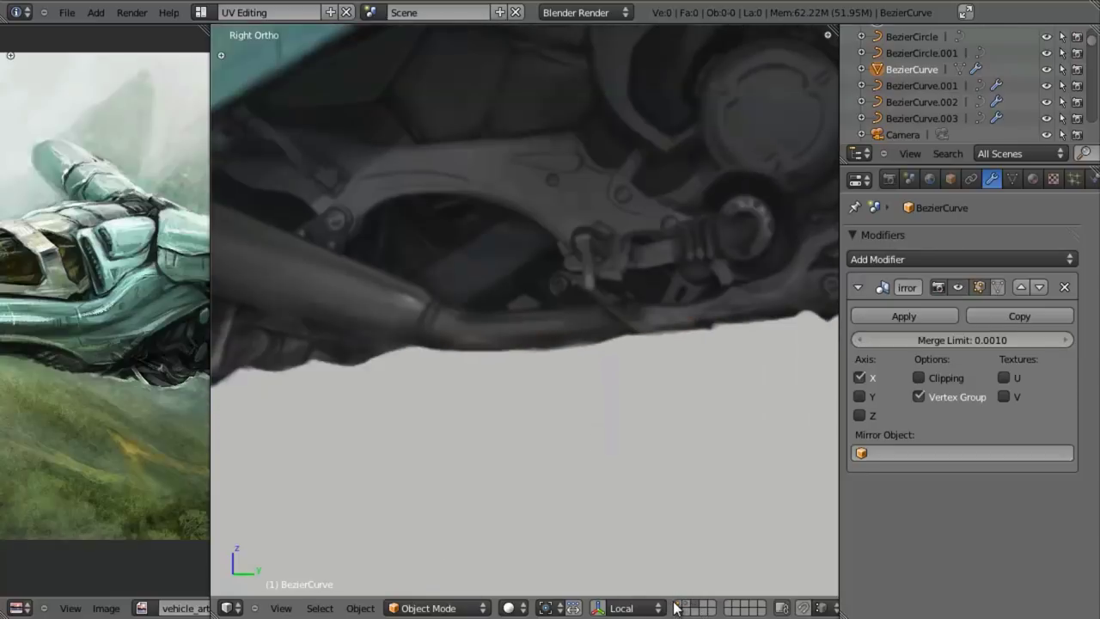
pyautogui.click(676, 604)
pyautogui.scroll(2, 459, 333)
pyautogui.scroll(3, 594, 342)
pyautogui.keyDown('shift'); pyautogui.moveTo(459, 334); pyautogui.dragTo(547, 256, button='middle'); pyautogui.keyUp('shift')
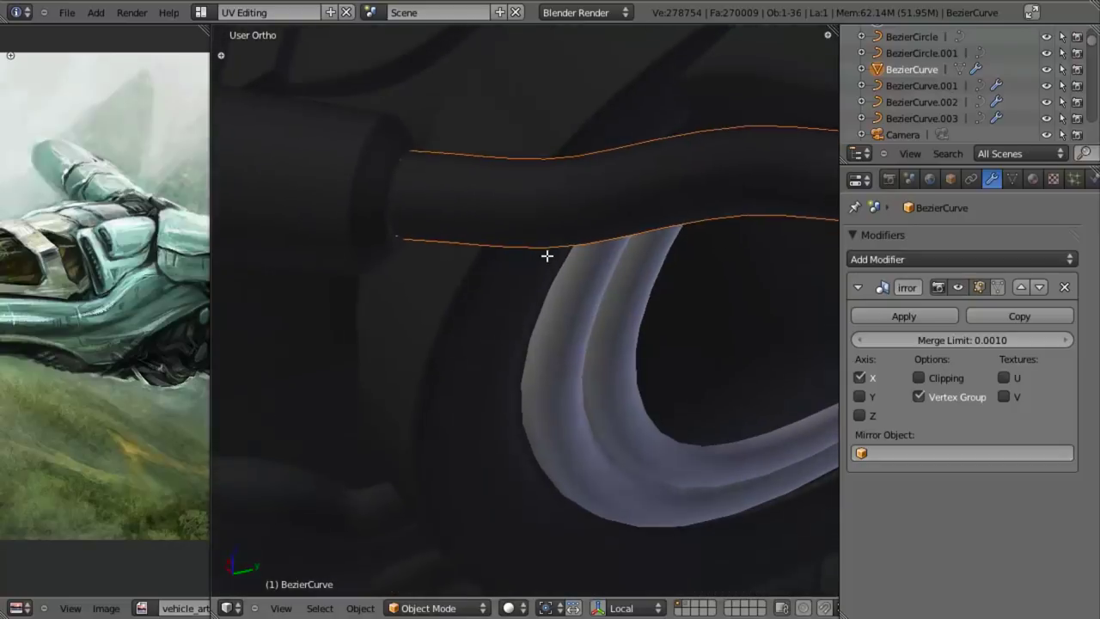
# Add an edge loop around the pipe's front end, close to where it meets the dark cylinder
pyautogui.press('Tab')
pyautogui.keyDown('shift'); pyautogui.moveTo(511, 207); pyautogui.dragTo(622, 326, button='middle'); pyautogui.keyUp('shift')
pyautogui.scroll(3, 624, 326)
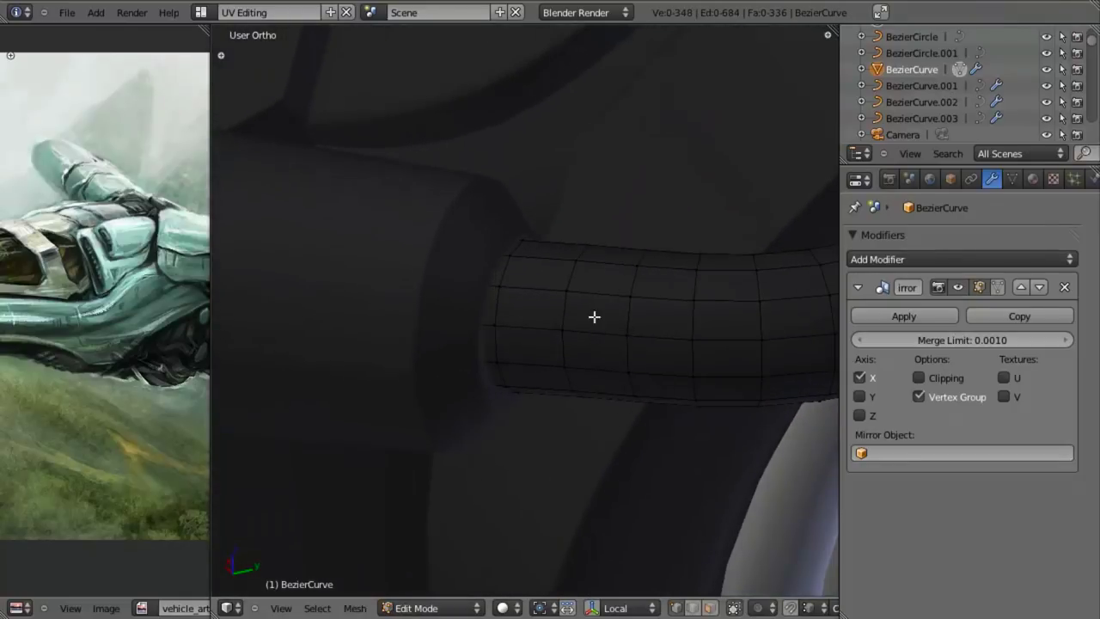
pyautogui.hotkey('ctrl', 'r')
pyautogui.click(531, 266)
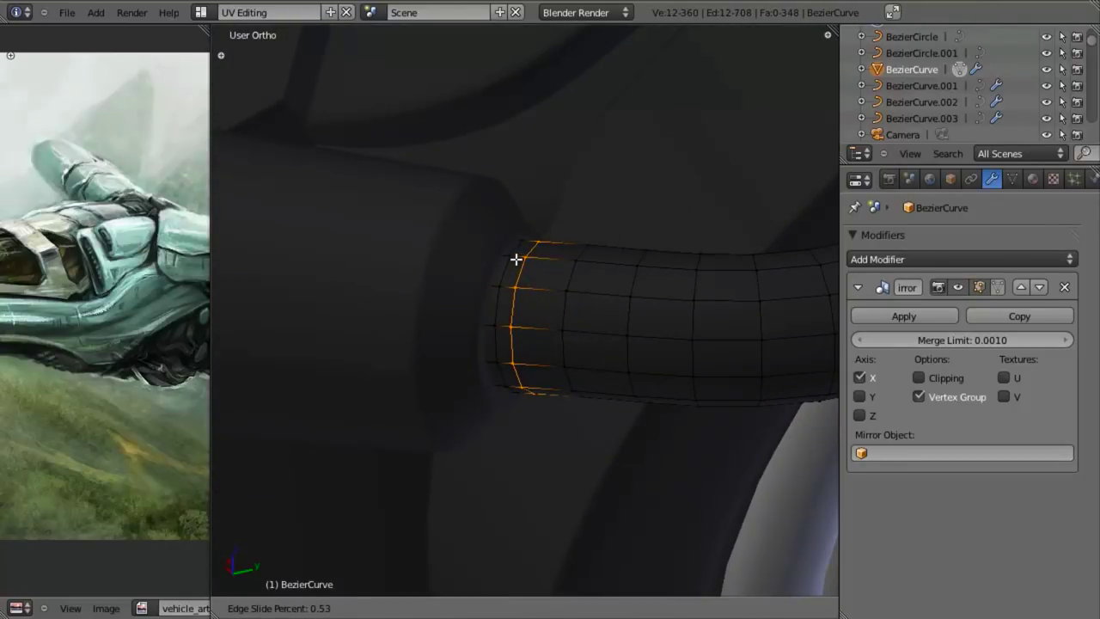
pyautogui.click(519, 263)
# Extrude the narrow band between the pipe's first two edge loops and fatten it outward into a collar
pyautogui.keyDown('alt'); pyautogui.keyDown('shift'); pyautogui.rightClick(508, 267); pyautogui.keyUp('shift'); pyautogui.keyUp('alt')
pyautogui.press('e')
pyautogui.rightClick(612, 218)
pyautogui.hotkey('alt', 's')
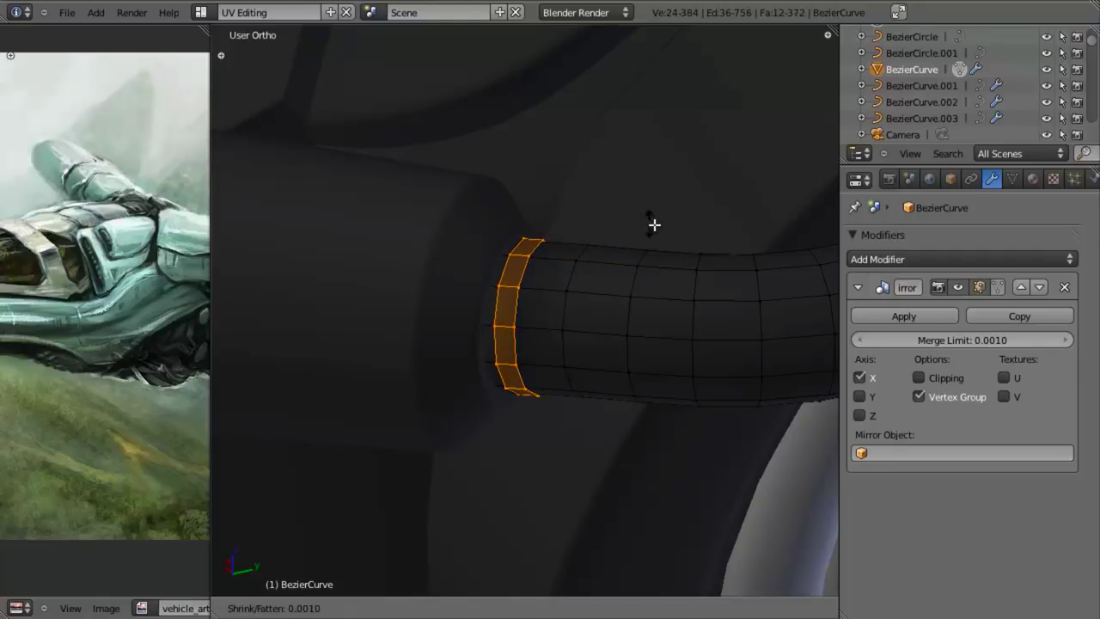
pyautogui.click(680, 235)
pyautogui.moveTo(641, 223); pyautogui.dragTo(687, 201, button='middle')
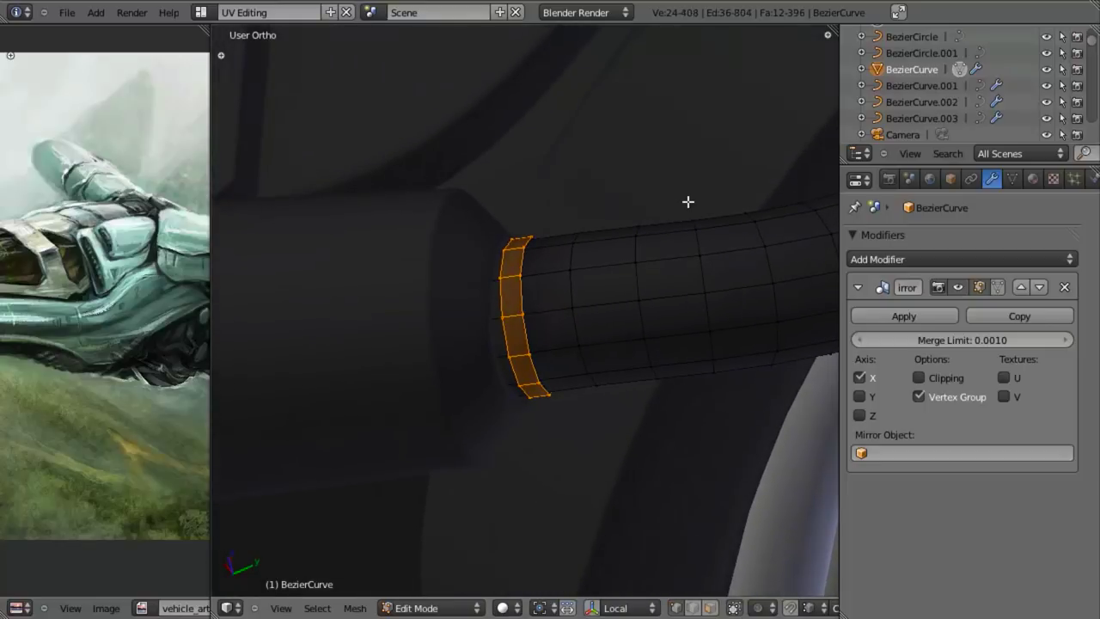
# Fatten the pipe's collar band slightly further outward
pyautogui.hotkey('alt', 's')
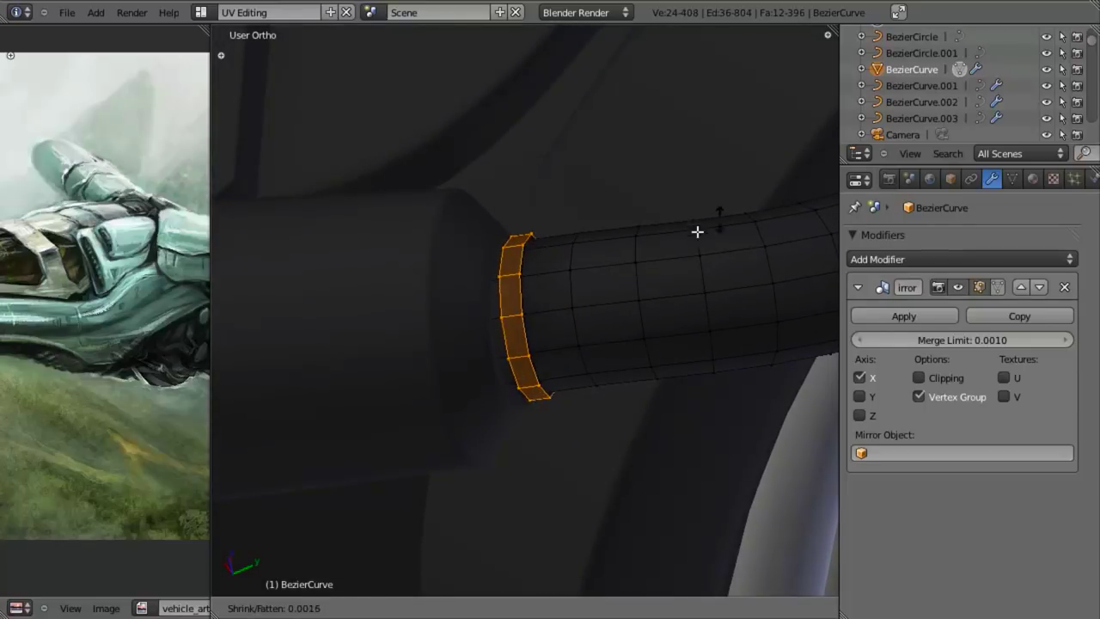
pyautogui.click(698, 239)
pyautogui.press('s')
pyautogui.press('x')
pyautogui.press('x')
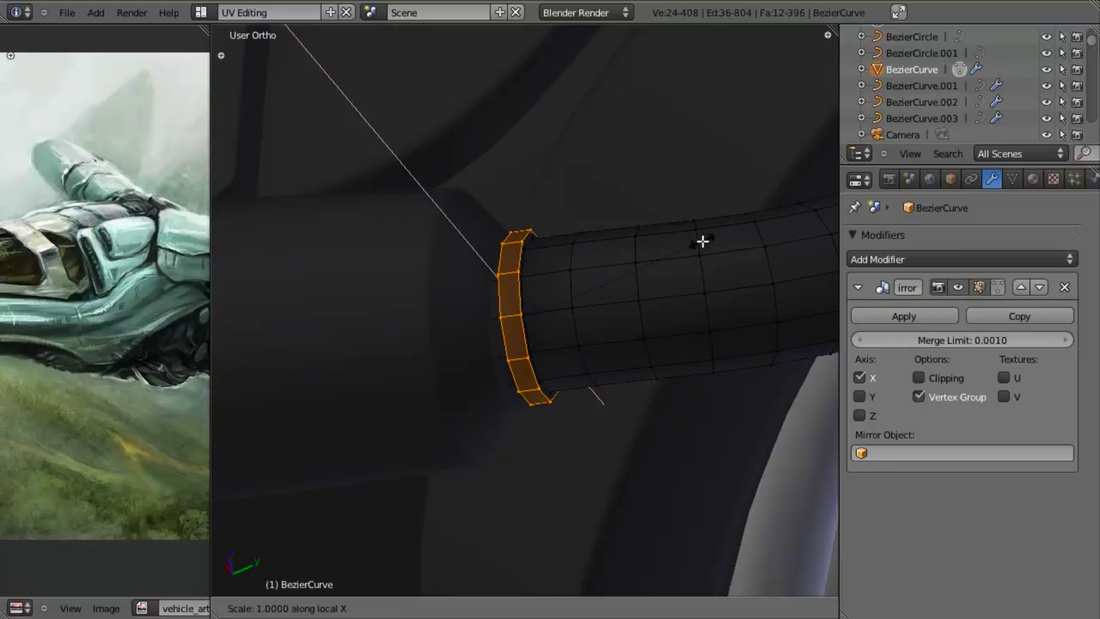
pyautogui.rightClick(702, 241)
pyautogui.press('s')
pyautogui.press('y')
pyautogui.press('y')
pyautogui.rightClick(702, 241)
pyautogui.press('s')
pyautogui.press('z')
pyautogui.press('z')
pyautogui.press('Escape')
# Try scaling the collar band down in the side view
pyautogui.press('KP_3')
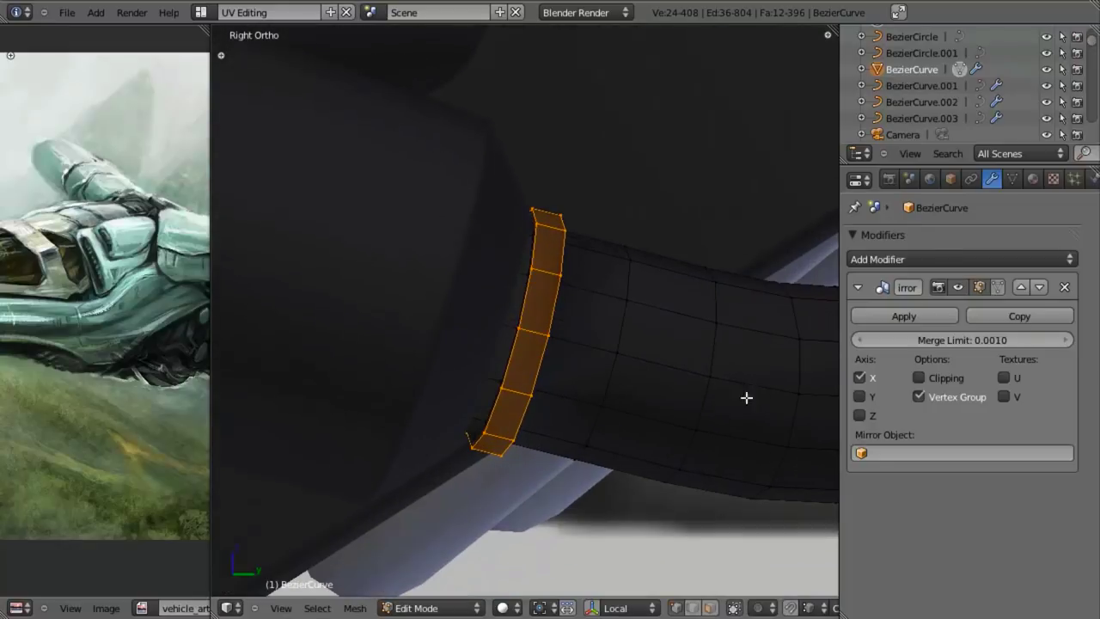
pyautogui.press('s')
pyautogui.click(720, 375)
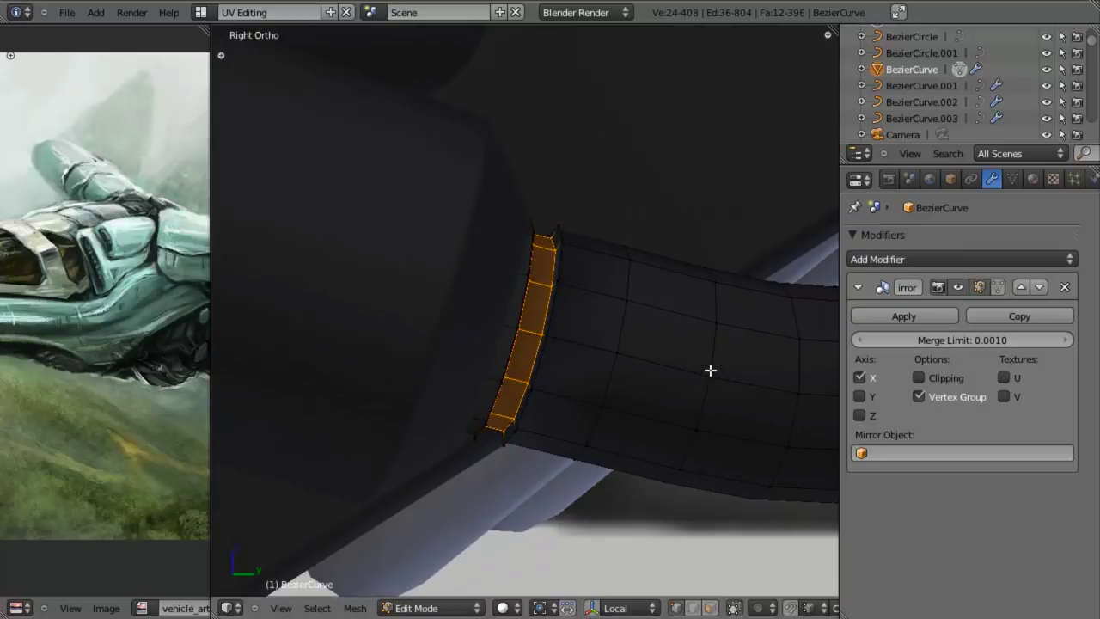
pyautogui.hotkey('alt', 's')
pyautogui.rightClick(683, 293)
pyautogui.hotkey('ctrl', 'z')
# Try adding an edge loop on the pipe just behind the collar
pyautogui.moveTo(688, 381); pyautogui.dragTo(609, 371, button='middle')
pyautogui.press('a')
pyautogui.hotkey('ctrl', 'r')
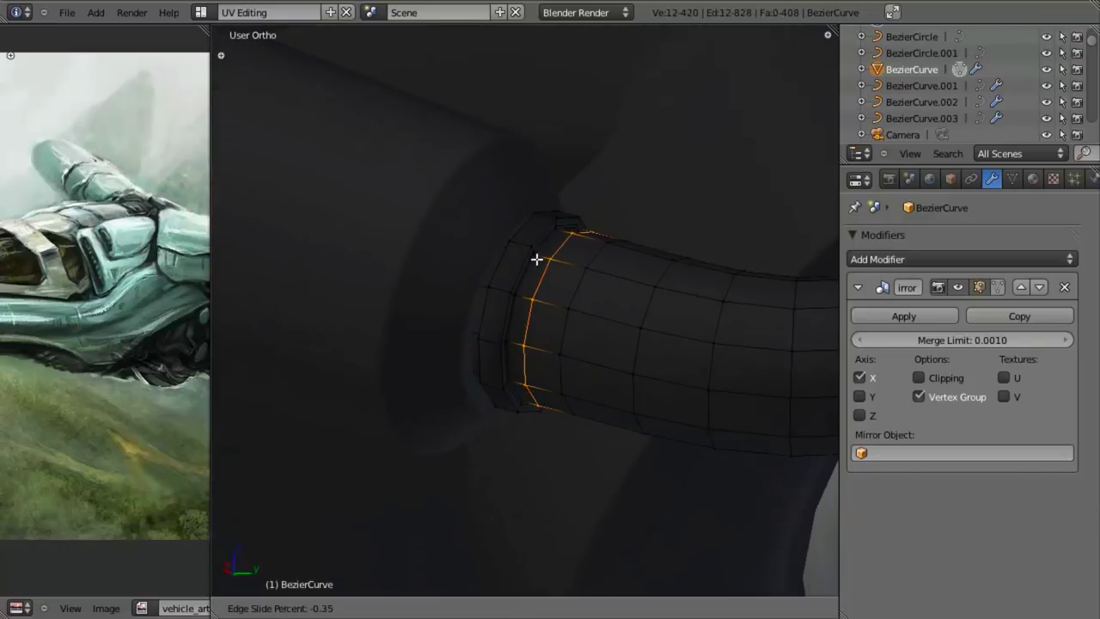
pyautogui.rightClick(532, 256)
pyautogui.hotkey('ctrl', 'z')
pyautogui.hotkey('ctrl', 'z')
# Crease the edge loops at the collar's base, using 1 for the rear loop and 0.5 for the front loop
pyautogui.scroll(3, 569, 280)
pyautogui.keyDown('alt'); pyautogui.click(529, 256); pyautogui.keyUp('alt')
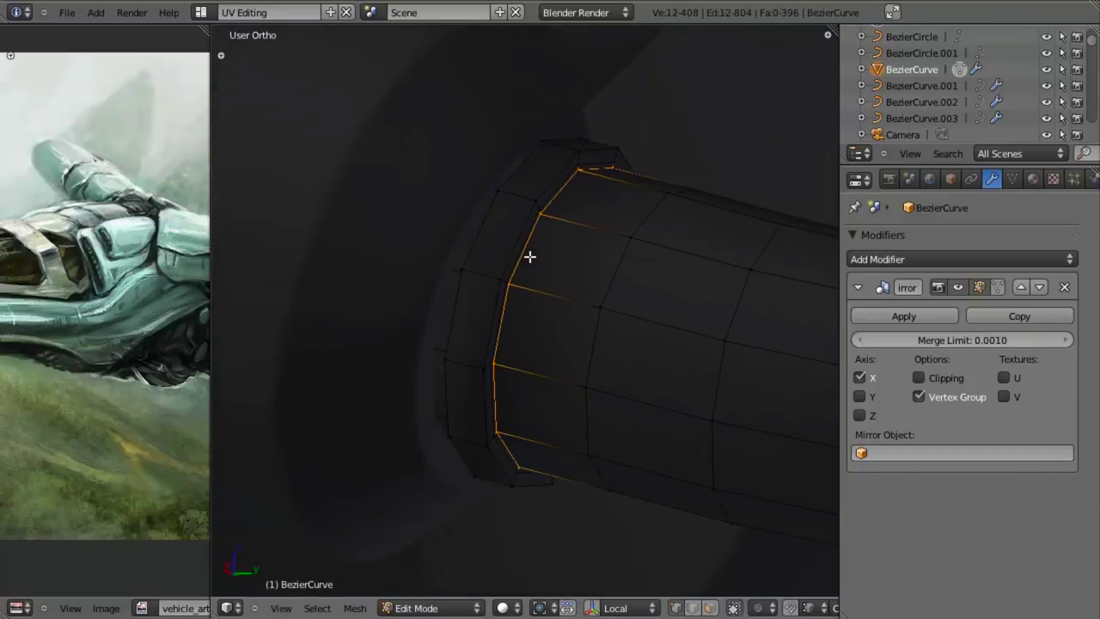
pyautogui.hotkey('shift', 'e')
pyautogui.write('1')
pyautogui.press('Return')
pyautogui.press('z')
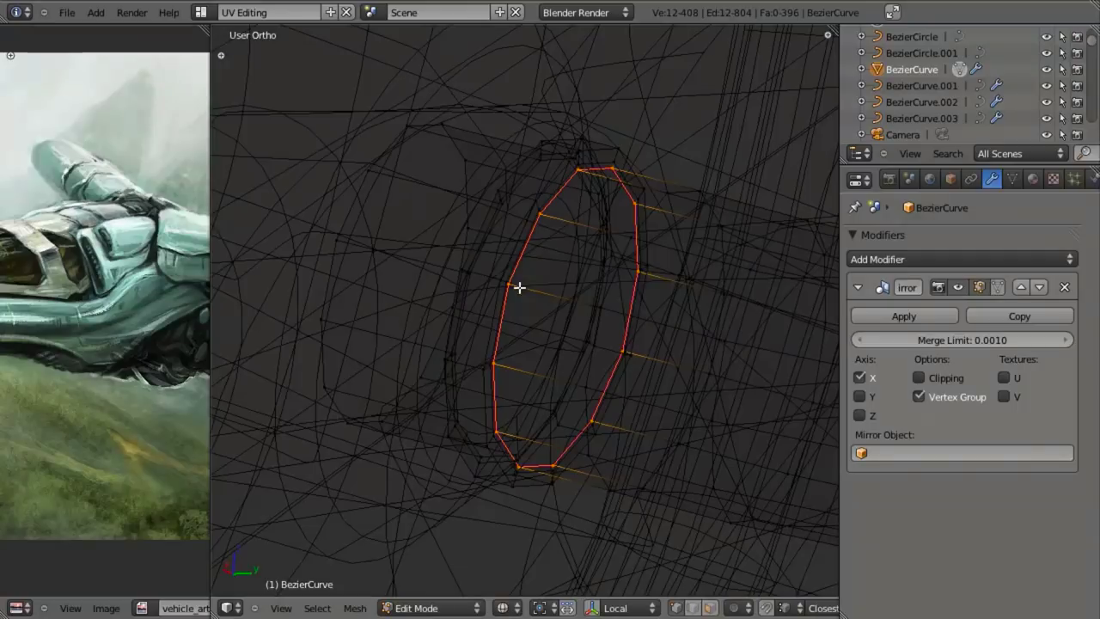
pyautogui.hotkey('shift', 'e')
pyautogui.write('.5')
pyautogui.press('Return')
# Add a Subdivision Surface modifier to the collared pipe and leave mesh editing
pyautogui.click(900, 260)
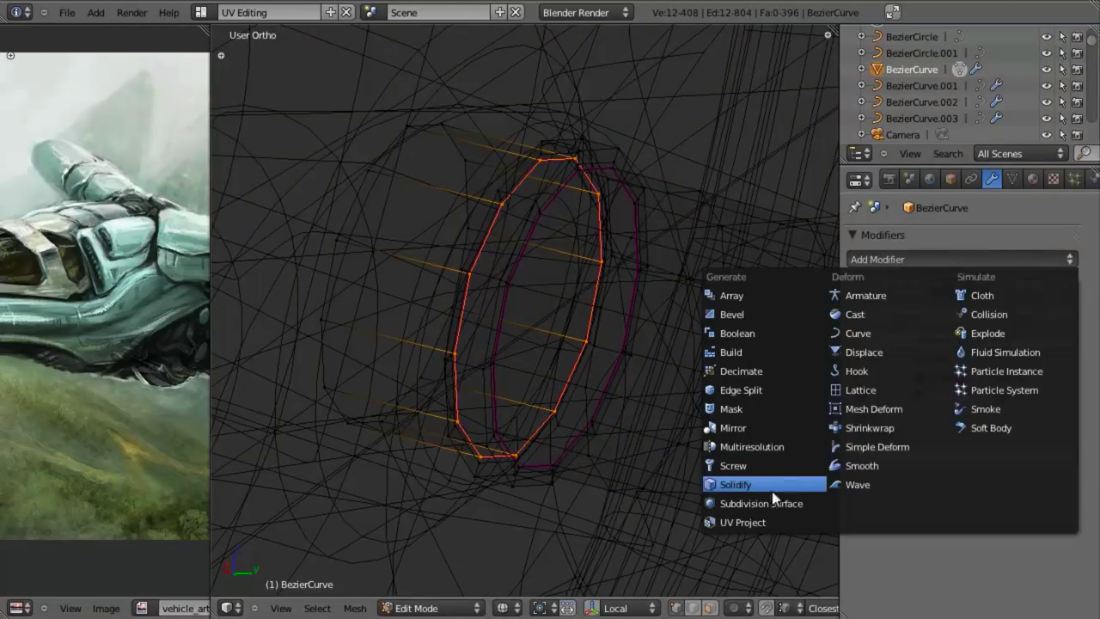
pyautogui.click(773, 504)
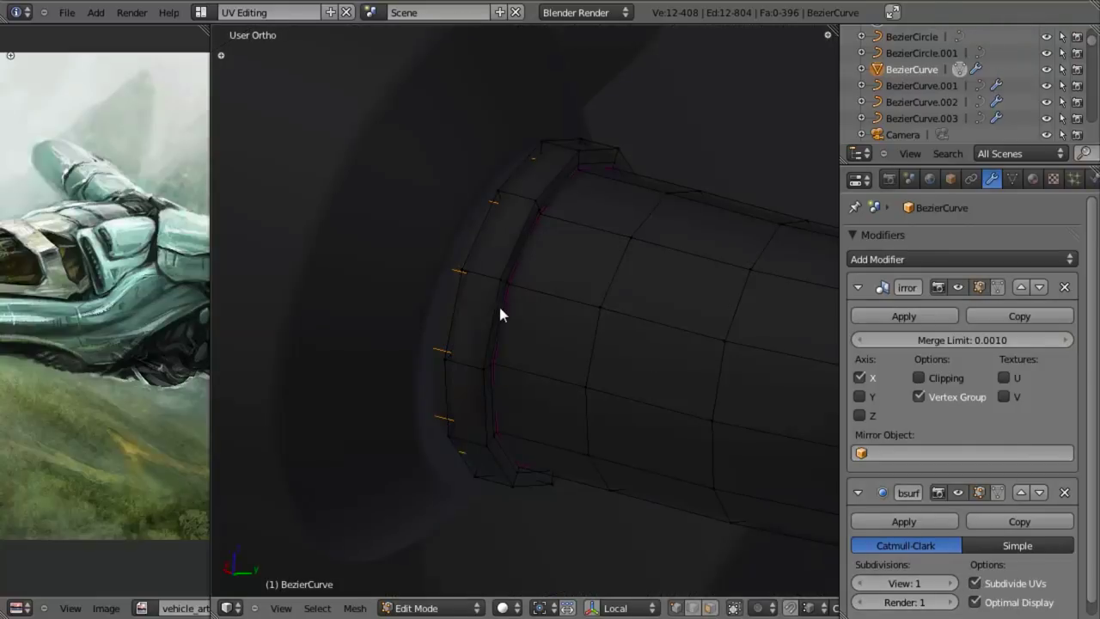
pyautogui.press('Tab')
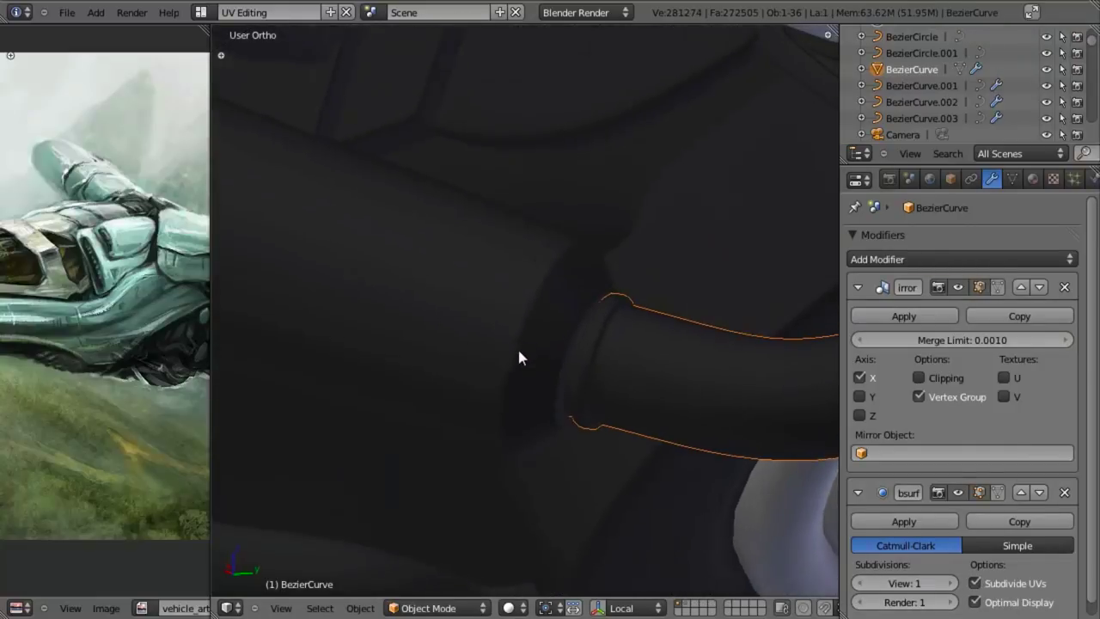
# Rotate the whole dark cylinder in the side view to line its end up with the pipe's collar
pyautogui.scroll(3, 517, 340)
pyautogui.rightClick(542, 401)
pyautogui.press('Tab')
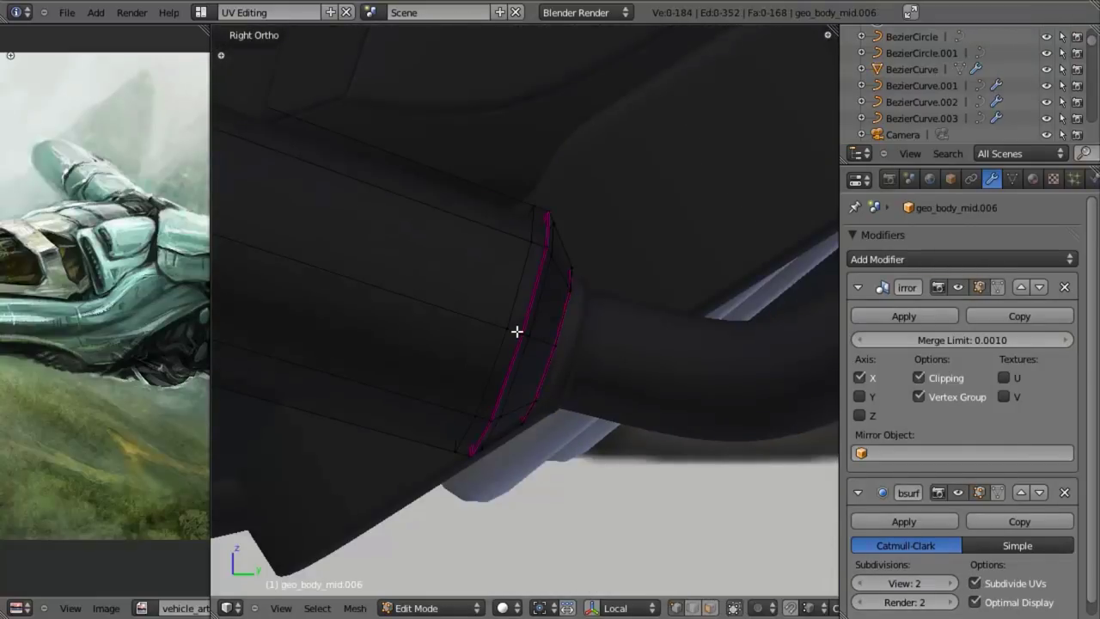
pyautogui.press('l')
pyautogui.scroll(-6, 584, 378)
pyautogui.scroll(8, 747, 475)
pyautogui.press('r')
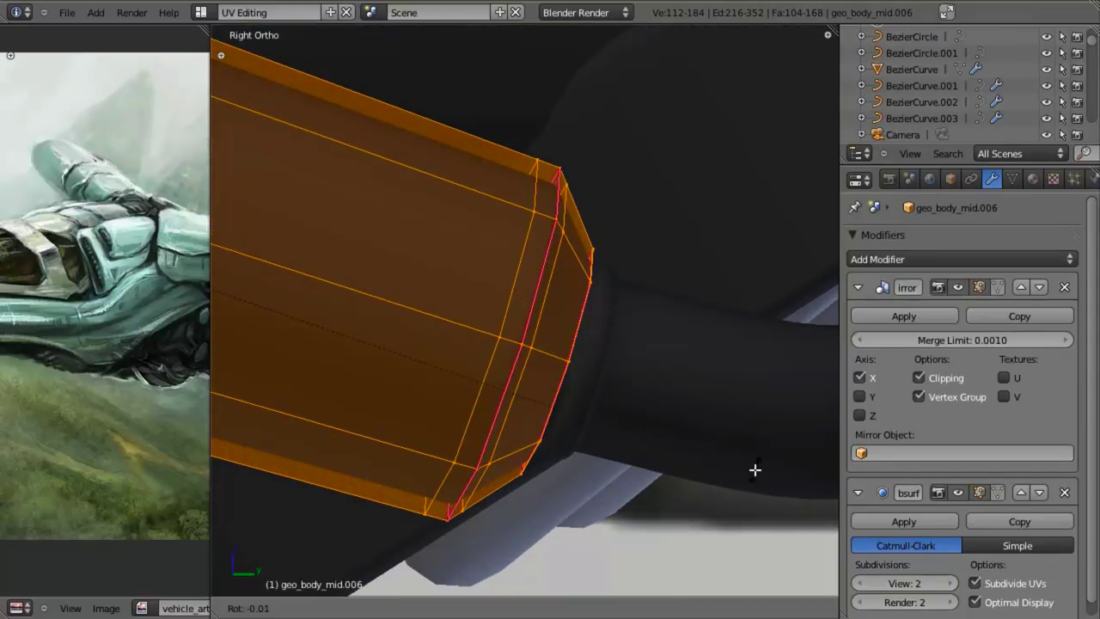
pyautogui.click(783, 165)
pyautogui.scroll(-3, 646, 312)
pyautogui.press('Tab')
pyautogui.scroll(-3, 562, 305)
pyautogui.keyDown('shift'); pyautogui.moveTo(562, 305); pyautogui.dragTo(699, 325, button='middle'); pyautogui.keyUp('shift')
pyautogui.press('a')
# Rotate and reposition the dark cylinder's front end loop near the lower edge of the front panel
pyautogui.scroll(-4, 609, 374)
pyautogui.moveTo(609, 373); pyautogui.dragTo(622, 399, button='middle')
pyautogui.press('KP_3')
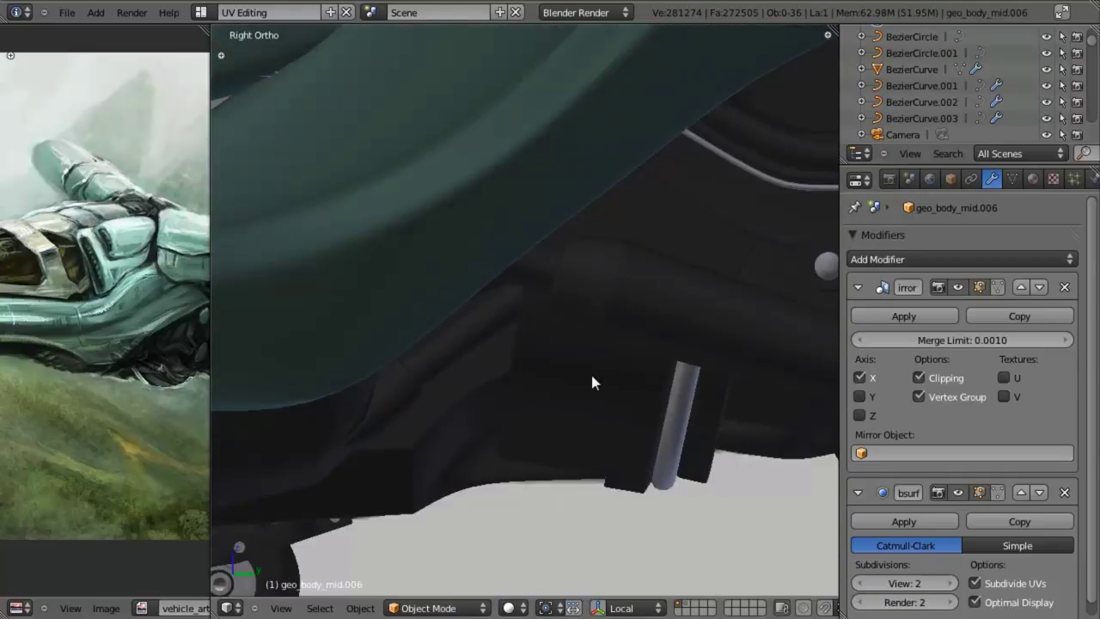
pyautogui.press('z')
pyautogui.rightClick(522, 245)
pyautogui.rightClick(485, 254)
pyautogui.press('Tab')
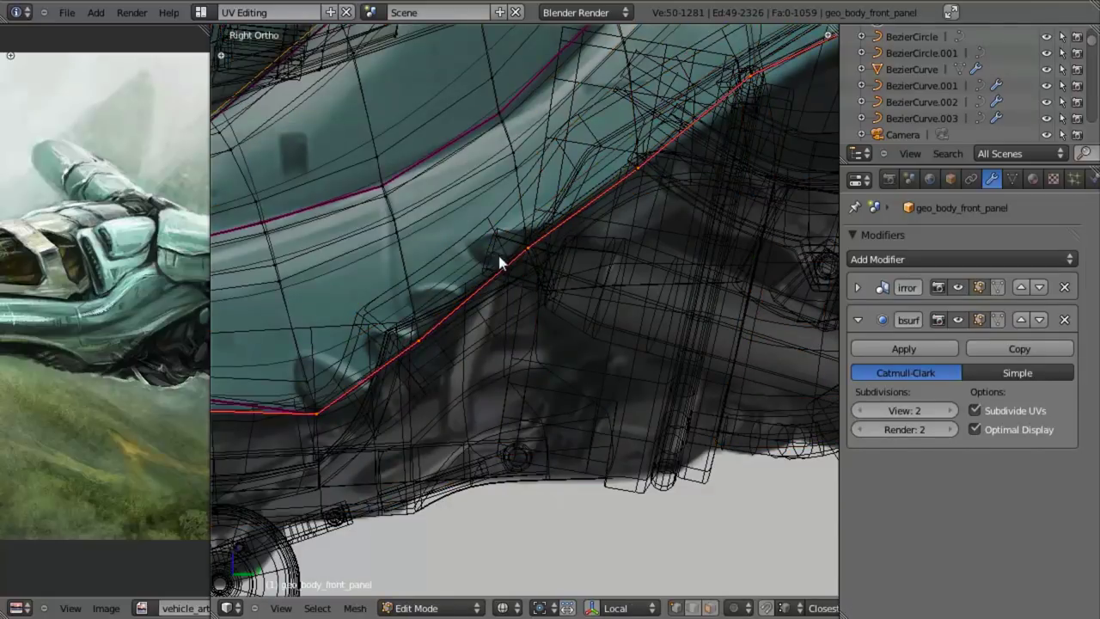
pyautogui.press('Tab')
pyautogui.rightClick(494, 255)
pyautogui.press('Tab')
pyautogui.keyDown('alt'); pyautogui.rightClick(489, 256); pyautogui.keyUp('alt')
pyautogui.press('r')
pyautogui.click(538, 285)
pyautogui.press('g')
pyautogui.click(560, 292)
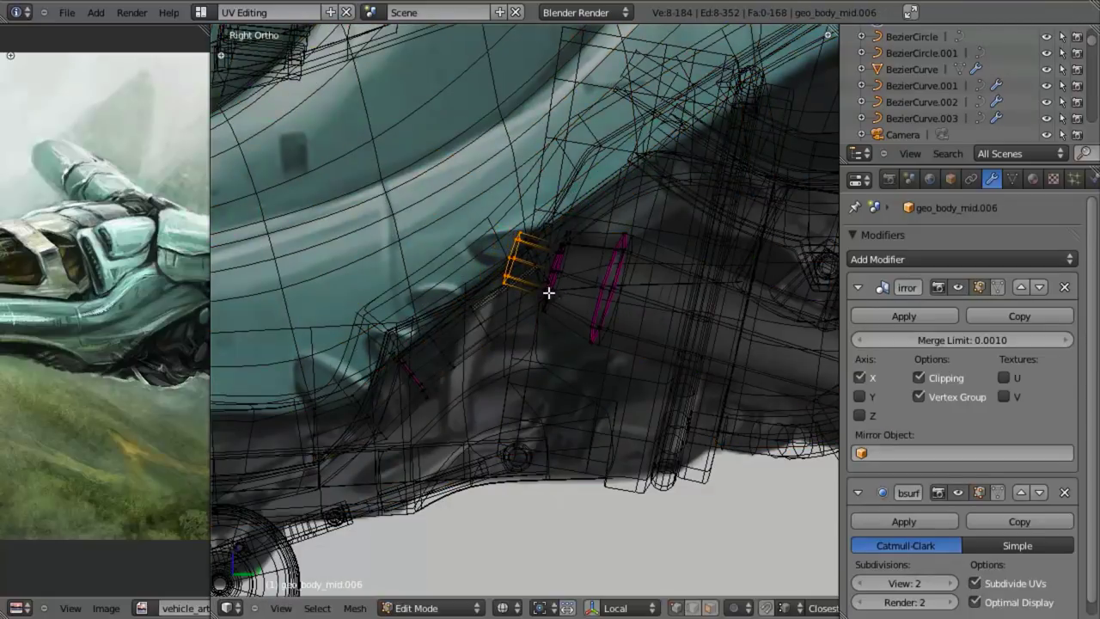
# Extrude the dark cylinder's front end in three segments, curving it forward and down behind the front panel
pyautogui.press('e')
pyautogui.click(525, 285)
pyautogui.press('g')
pyautogui.click(545, 262)
pyautogui.press('e')
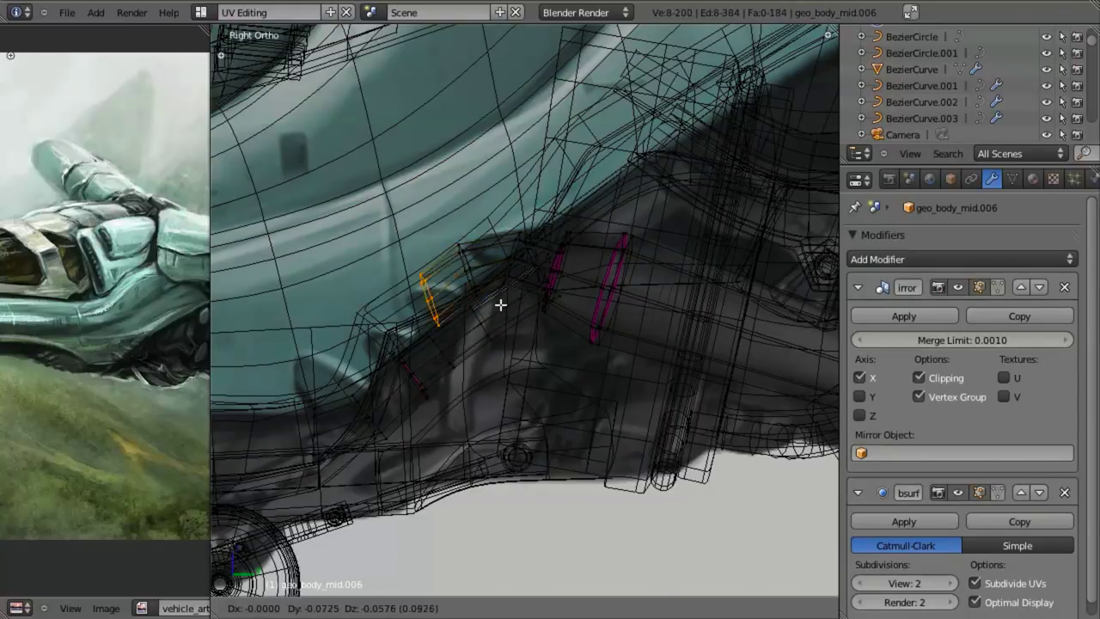
pyautogui.click(488, 309)
pyautogui.press('e')
pyautogui.click(425, 349)
pyautogui.press('r')
pyautogui.click(416, 407)
pyautogui.press('z')
pyautogui.moveTo(496, 438)
pyautogui.mouseDown(button='middle')
pyautogui.moveTo(542, 297)
pyautogui.moveTo(469, 290)
pyautogui.moveTo(469, 267)
pyautogui.mouseUp(button='middle')
pyautogui.press('Tab')
pyautogui.moveTo(464, 328); pyautogui.dragTo(543, 351, button='middle')
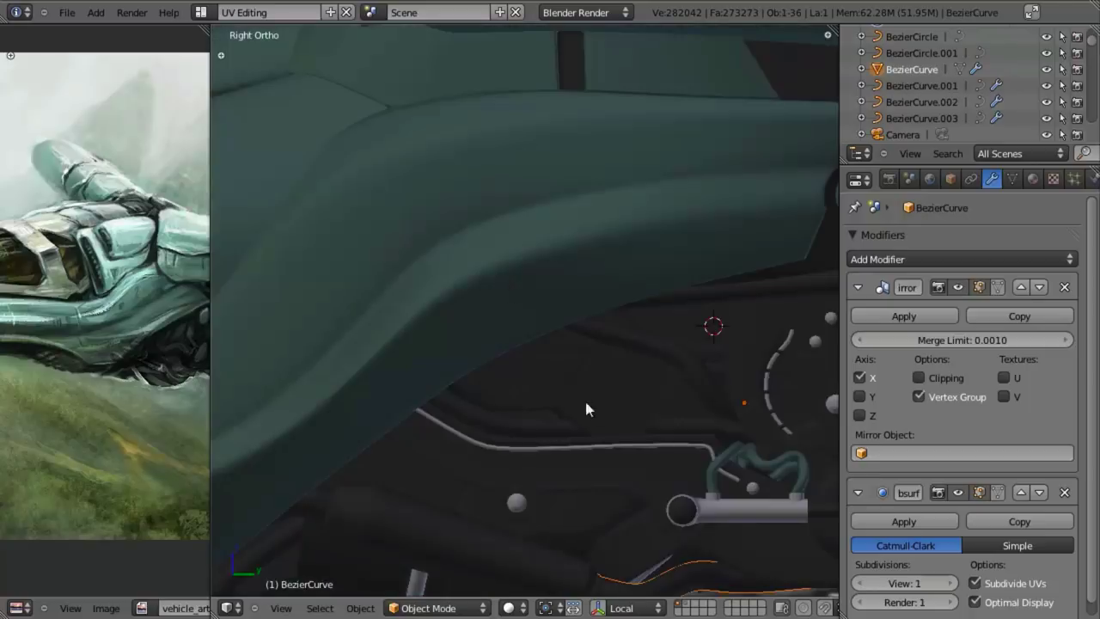
# Snap the 3D cursor to the edge loop ahead of the pipe's rear section, and select that rear section
pyautogui.press('z')
pyautogui.keyDown('shift'); pyautogui.moveTo(585, 402); pyautogui.dragTo(240, 165, button='middle'); pyautogui.keyUp('shift')
pyautogui.scroll(4, 653, 353)
pyautogui.press('Tab')
pyautogui.keyDown('shift'); pyautogui.moveTo(738, 363); pyautogui.dragTo(568, 357, button='middle'); pyautogui.keyUp('shift')
pyautogui.scroll(1, 619, 349)
pyautogui.scroll(3, 568, 357)
pyautogui.press('a')
pyautogui.press('a')
pyautogui.keyDown('alt'); pyautogui.rightClick(342, 359); pyautogui.keyUp('alt')
pyautogui.hotkey('shift', 's')
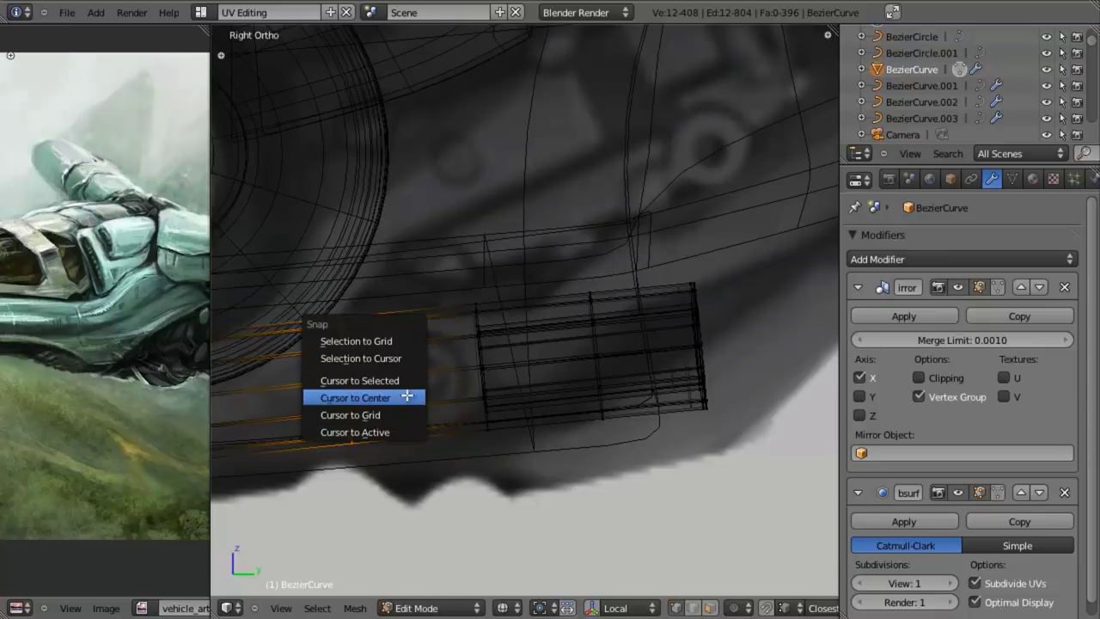
pyautogui.click(405, 381)
pyautogui.moveTo(438, 261); pyautogui.dragTo(724, 467)
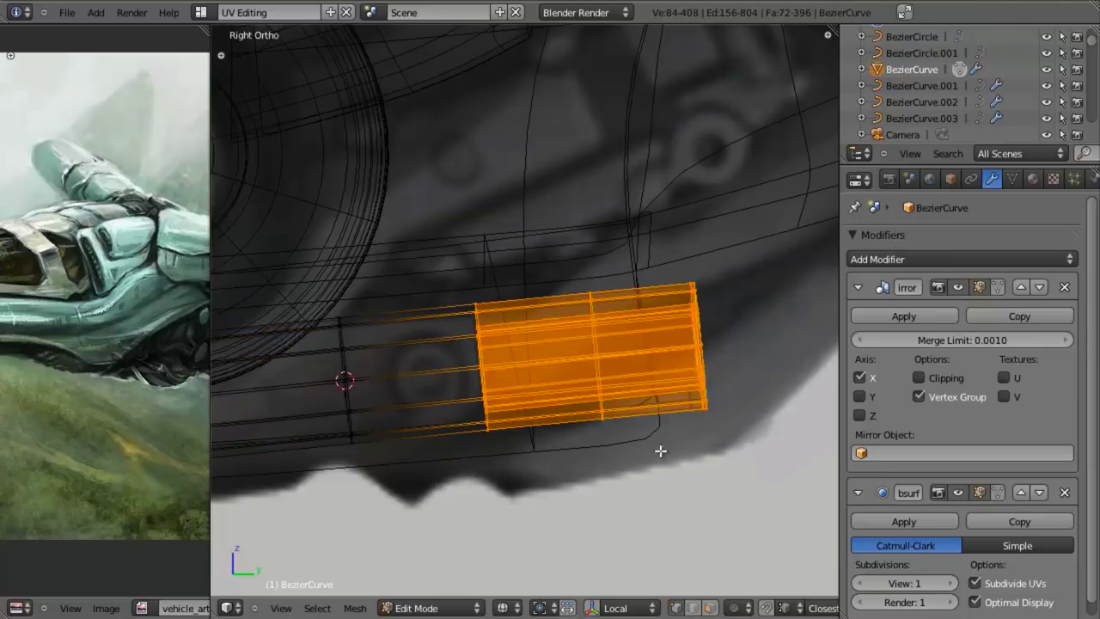
pyautogui.scroll(-2, 658, 451)
pyautogui.press('s')
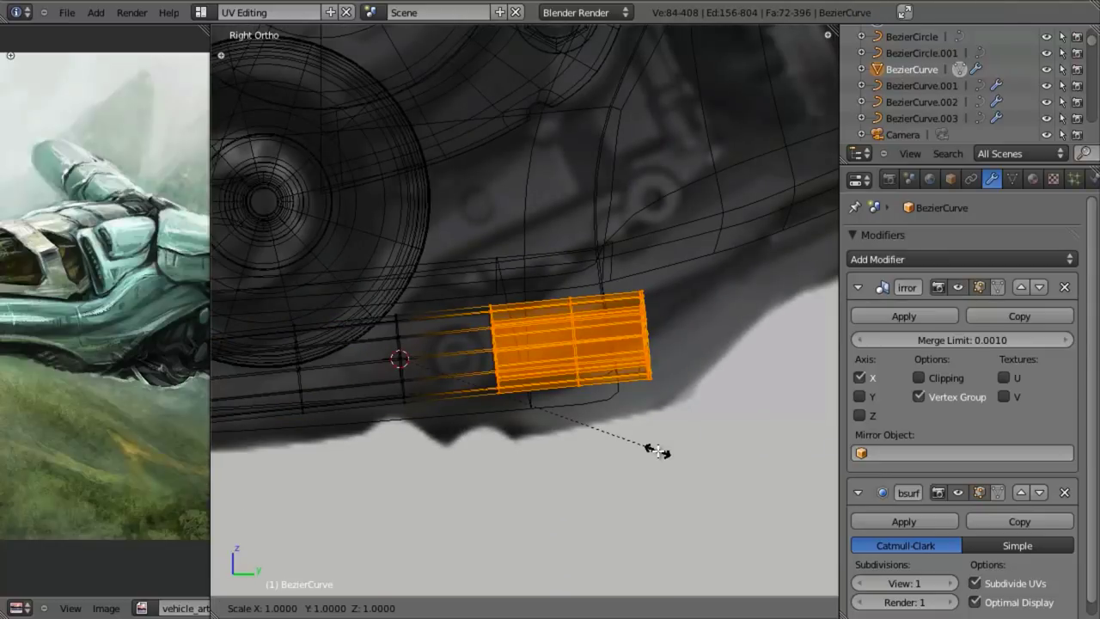
pyautogui.click(805, 516)
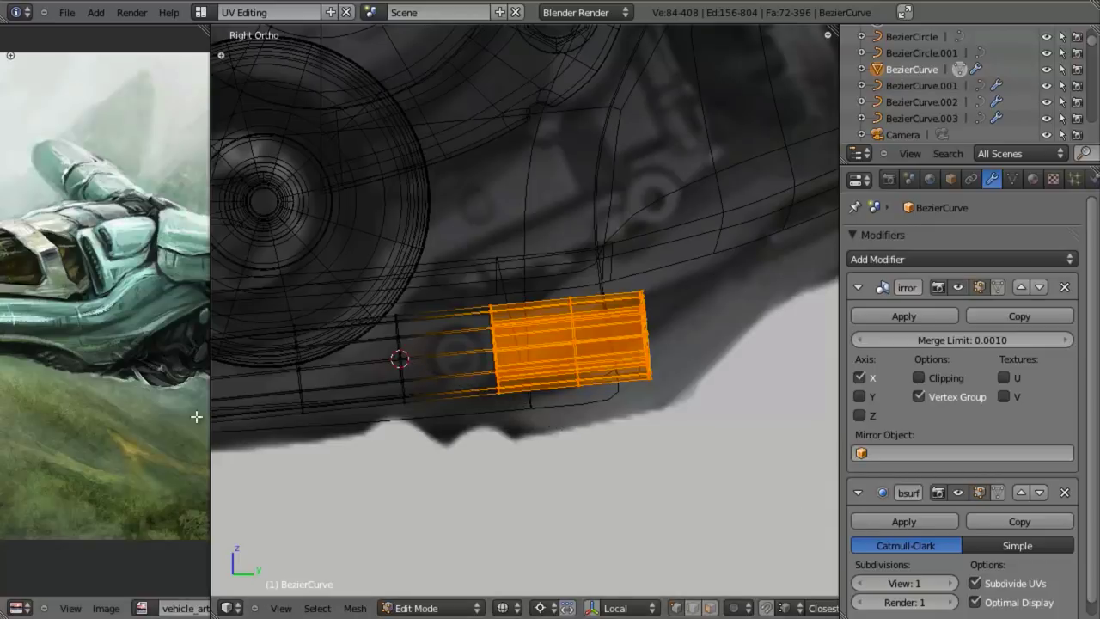
pyautogui.press('s')
pyautogui.press('Escape')
pyautogui.press('s')
pyautogui.press('y')
pyautogui.rightClick(615, 465)
pyautogui.press('s')
pyautogui.press('y')
pyautogui.press('y')
pyautogui.press('Escape')
# Flare the pipe's rear section by scaling it up around the 3D cursor in three stages, narrowing the selection toward the open end
pyautogui.press('s')
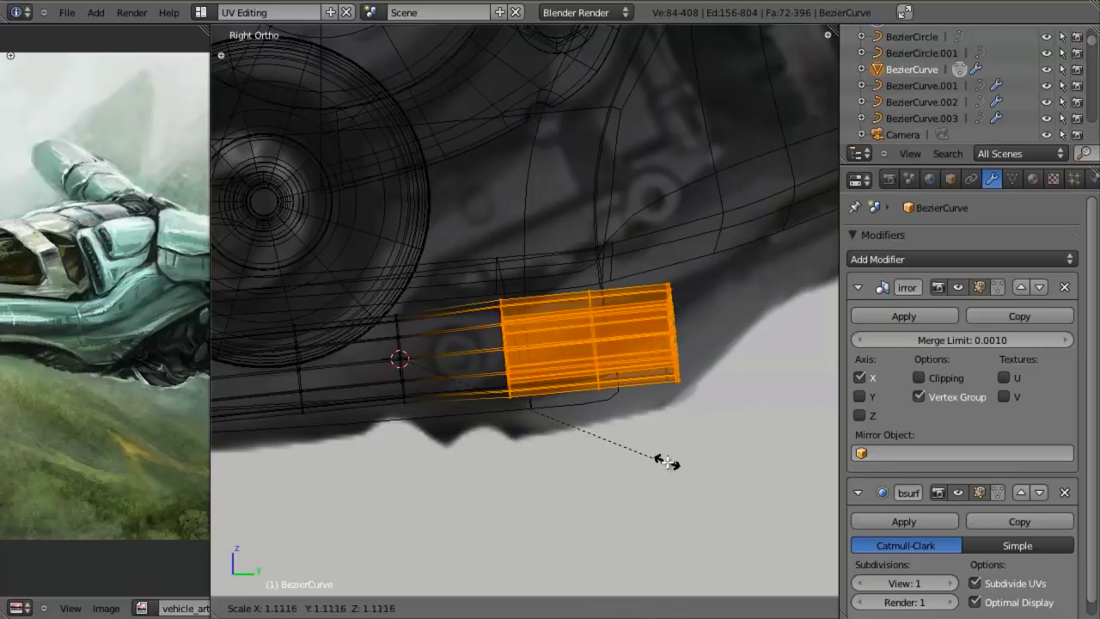
pyautogui.click(677, 461)
pyautogui.press('b')
pyautogui.moveTo(567, 260); pyautogui.dragTo(377, 500, button='middle')
pyautogui.press('s')
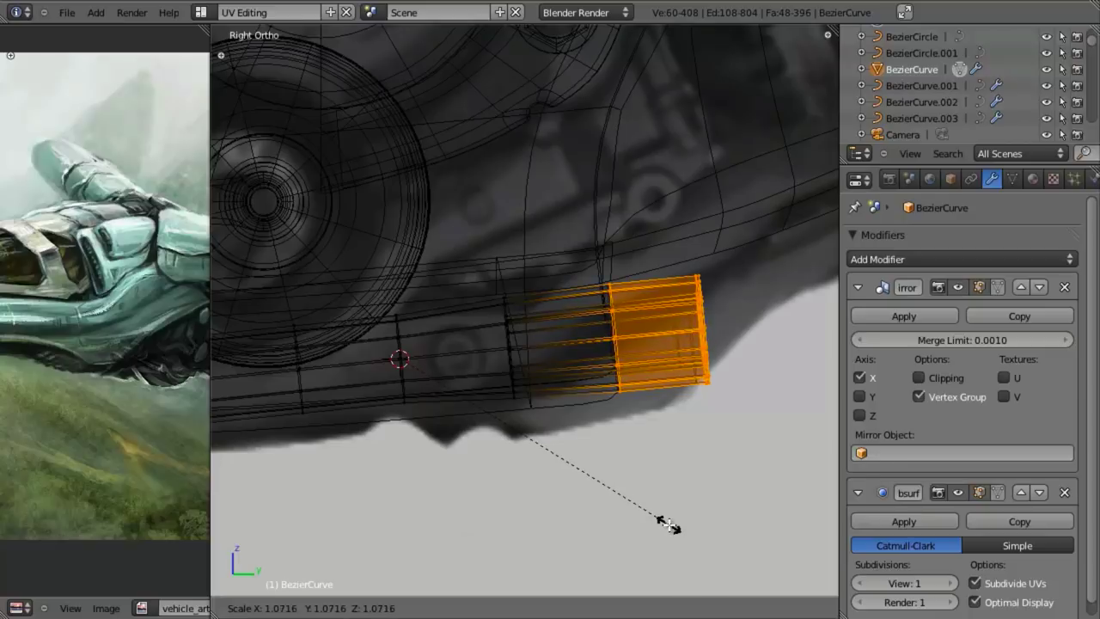
pyautogui.click(667, 524)
pyautogui.press('b')
pyautogui.moveTo(670, 236); pyautogui.dragTo(409, 570, button='middle')
pyautogui.press('s')
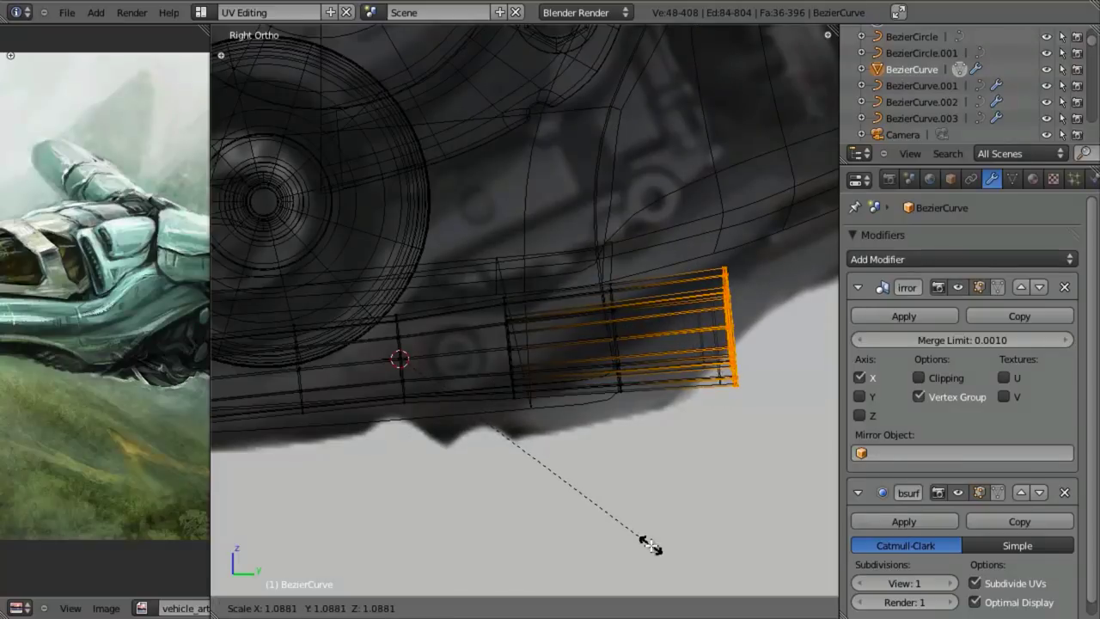
pyautogui.click(653, 565)
# Scale down the single edge loop ahead of the pipe's flared rear section slightly
pyautogui.press('z')
pyautogui.scroll(-3, 567, 490)
pyautogui.moveTo(554, 472); pyautogui.dragTo(542, 275, button='middle')
pyautogui.press('Tab')
pyautogui.scroll(6, 521, 290)
pyautogui.press('Tab')
pyautogui.scroll(3, 557, 324)
pyautogui.press('s')
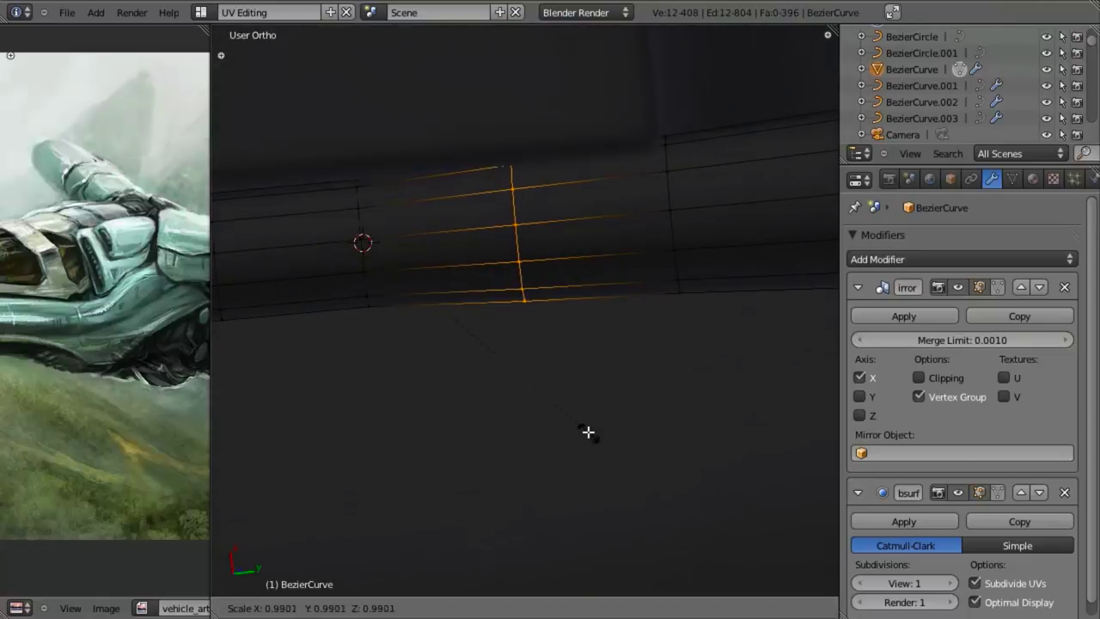
pyautogui.click(580, 422)
pyautogui.press('Tab')
pyautogui.scroll(-5, 503, 413)
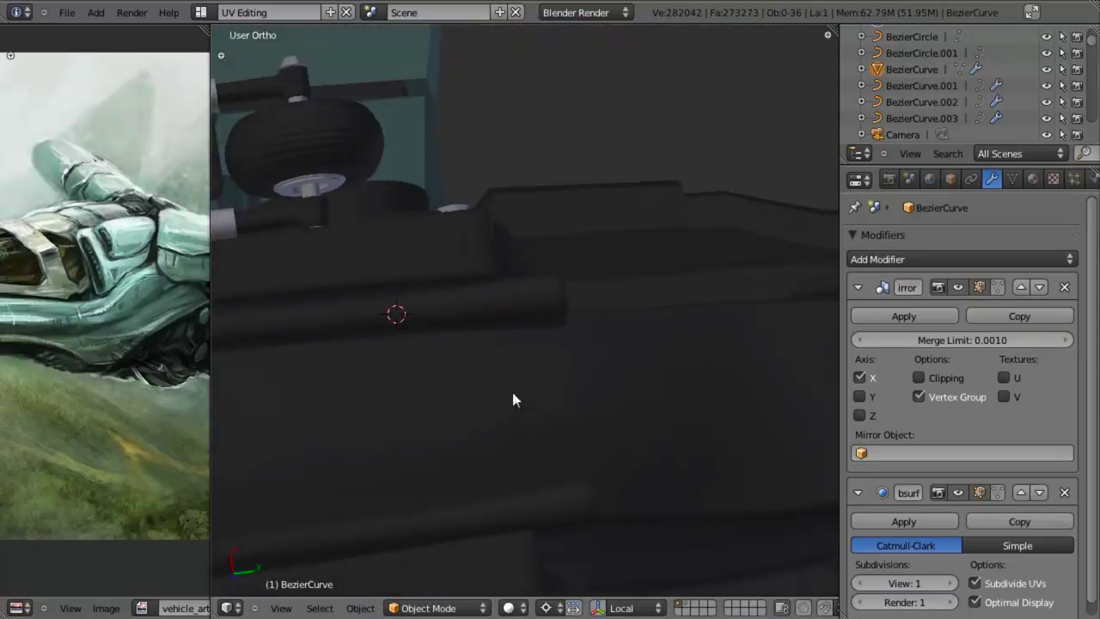
# Slide the outer edge loop at the pipe's rear opening closer to the rim
pyautogui.press('Tab')
pyautogui.scroll(6, 581, 388)
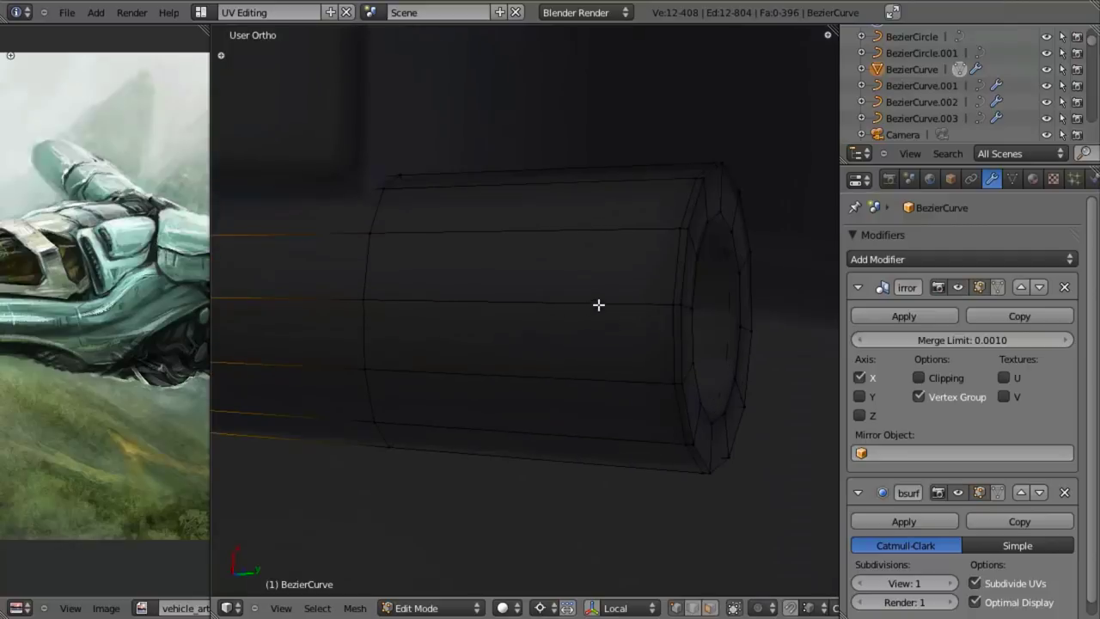
pyautogui.keyDown('alt'); pyautogui.rightClick(675, 274); pyautogui.keyUp('alt')
pyautogui.hotkey('ctrl', 'e')
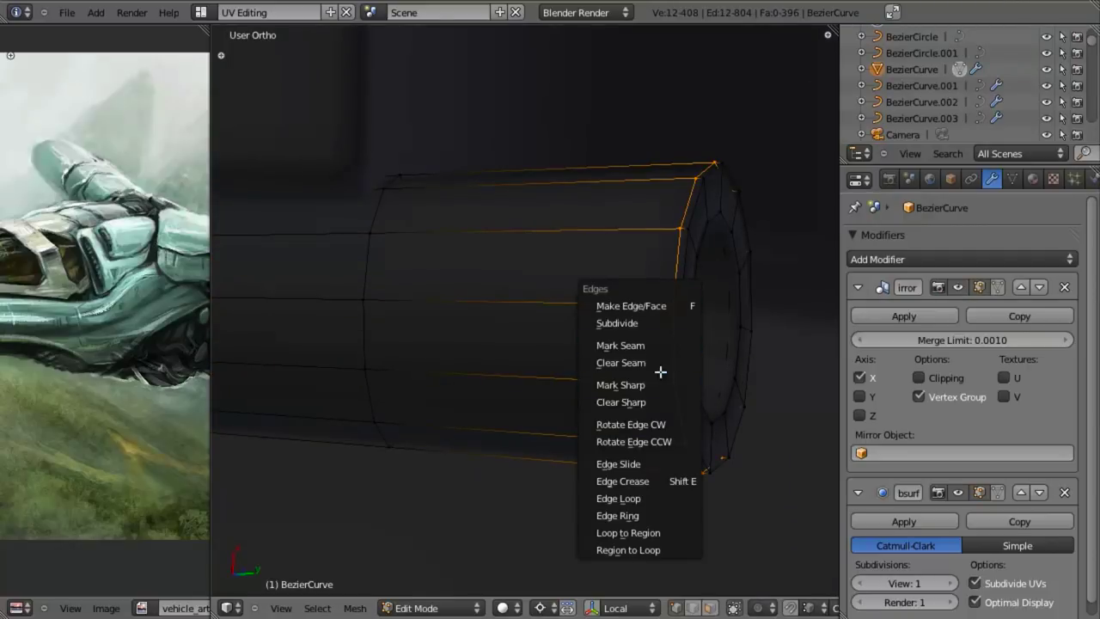
pyautogui.click(657, 467)
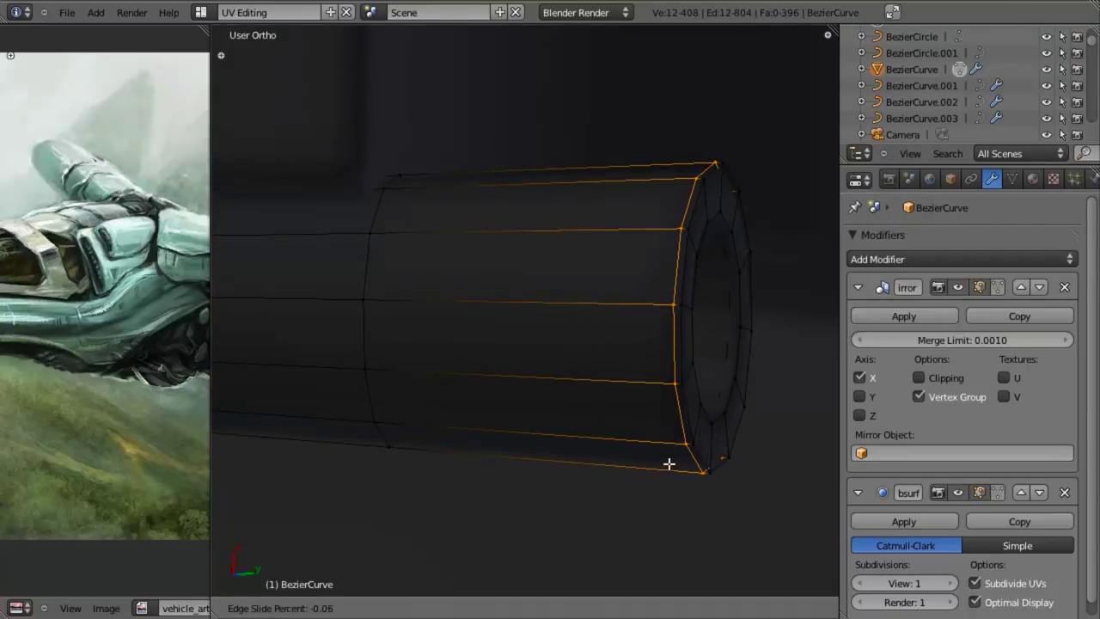
pyautogui.click(687, 460)
# Crease the outer rim loop of the pipe's rear opening at 0.8 and leave mesh editing
pyautogui.press('a')
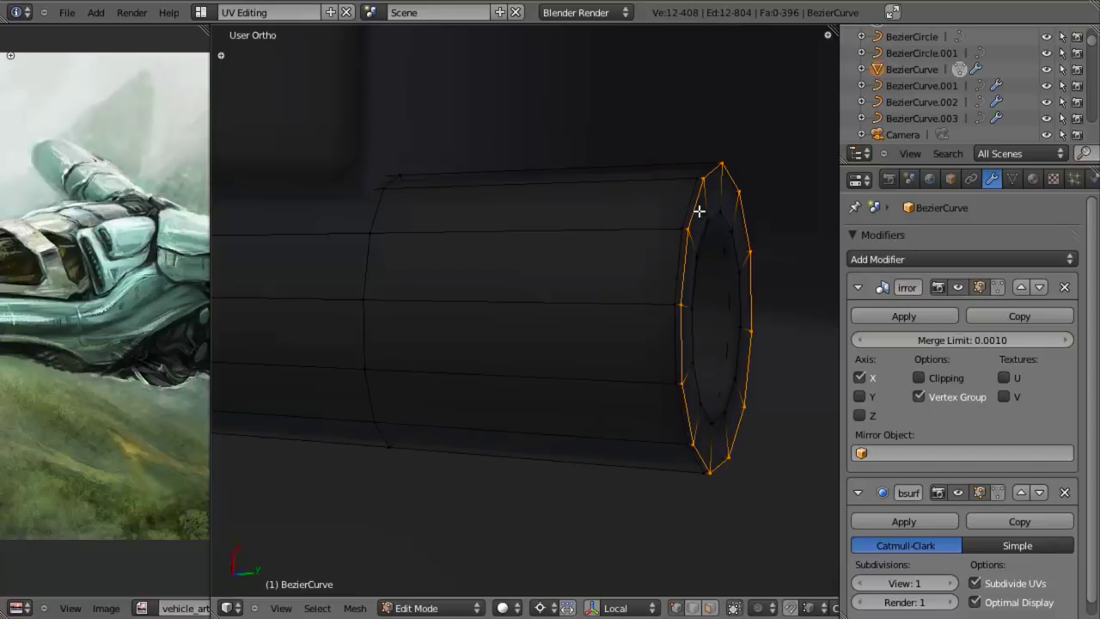
pyautogui.hotkey('shift', 'e')
pyautogui.write('.8')
pyautogui.press('Return')
pyautogui.moveTo(706, 221); pyautogui.dragTo(689, 229, button='middle')
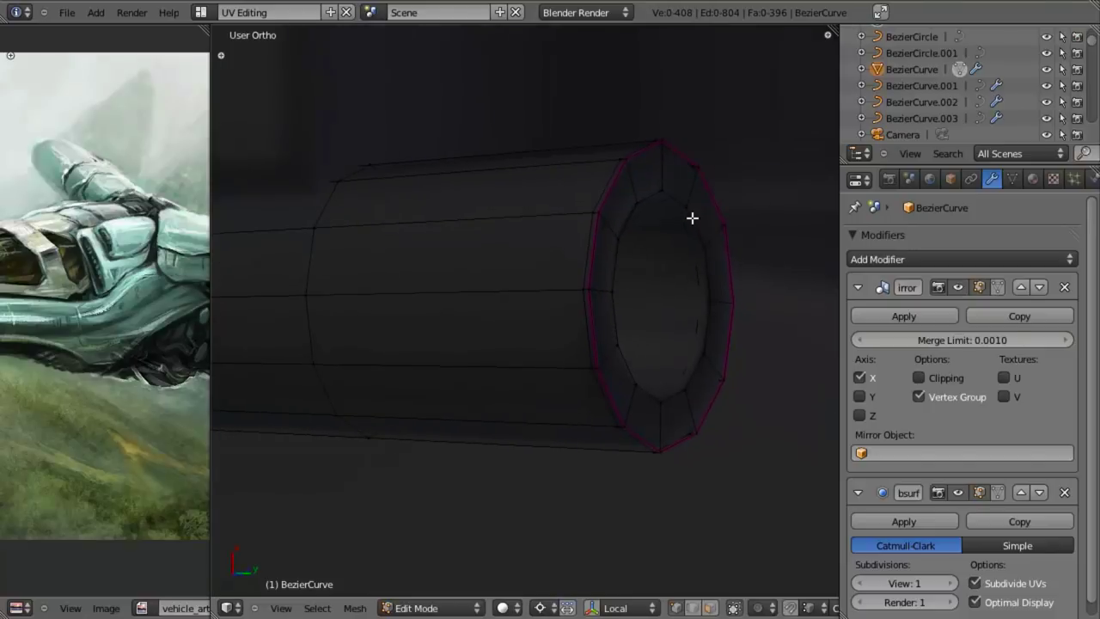
pyautogui.press('Tab')
# Save the scene over the existing file 04_02_mid_engine_partC.blend
pyautogui.scroll(-5, 431, 310)
pyautogui.scroll(-8, 447, 311)
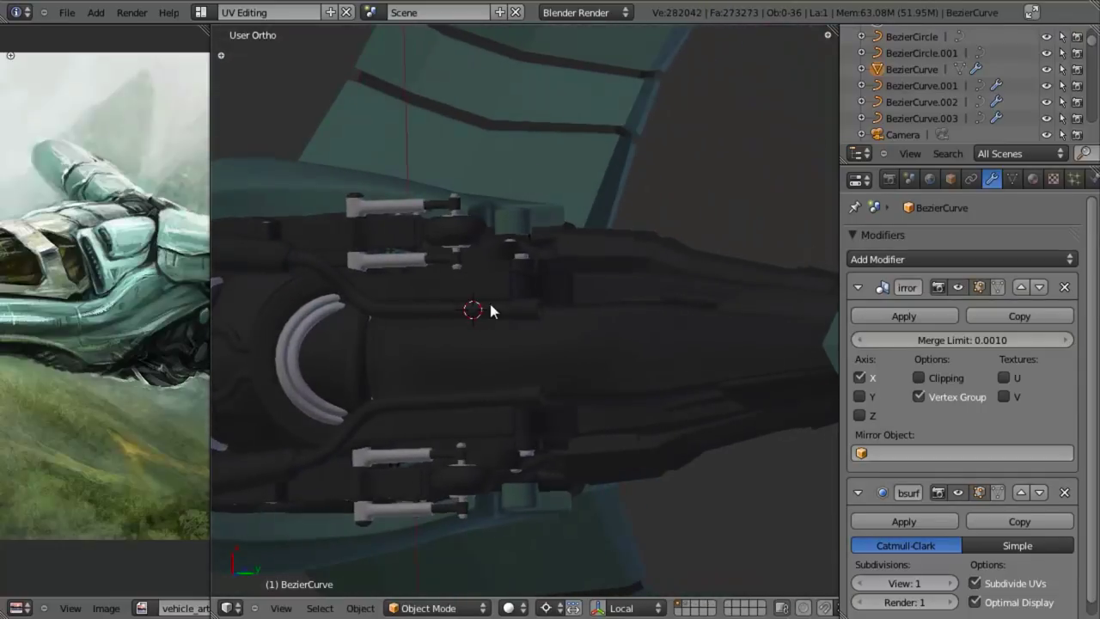
pyautogui.scroll(3, 490, 311)
pyautogui.moveTo(526, 367); pyautogui.dragTo(542, 361, button='middle')
pyautogui.hotkey('ctrl', 's')
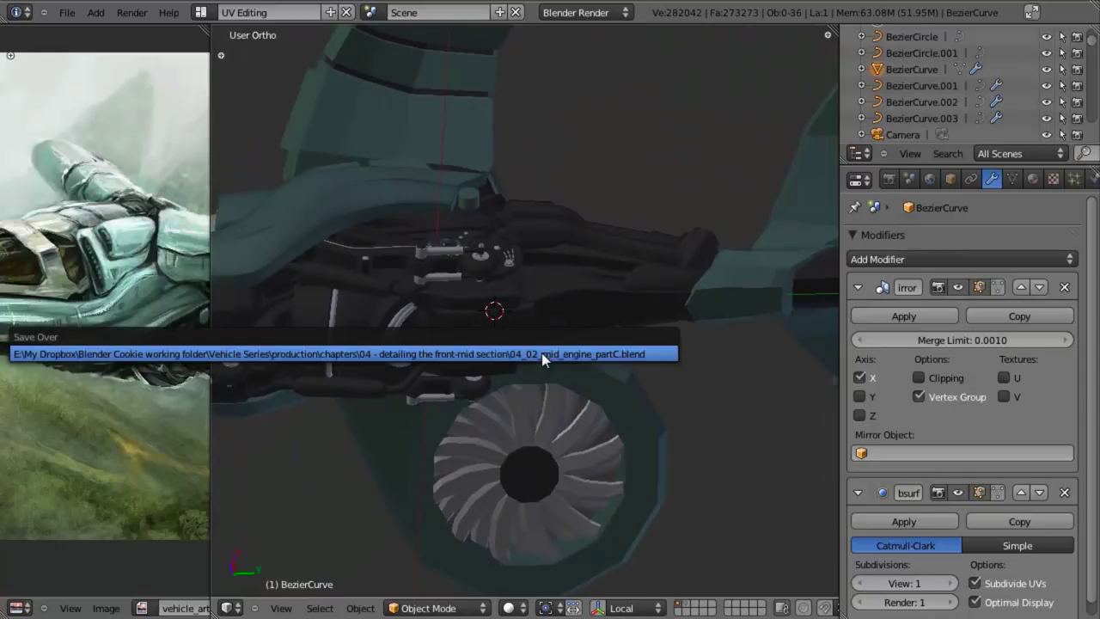
pyautogui.click(541, 352)
# Examine the whole vehicle in perspective-like angles and compare its side profile with the background reference
pyautogui.press('KP_3')
pyautogui.keyDown('shift'); pyautogui.moveTo(543, 359); pyautogui.dragTo(635, 409, button='middle'); pyautogui.keyUp('shift')
pyautogui.press('KP_3')
pyautogui.moveTo(517, 295); pyautogui.dragTo(601, 386, button='middle')
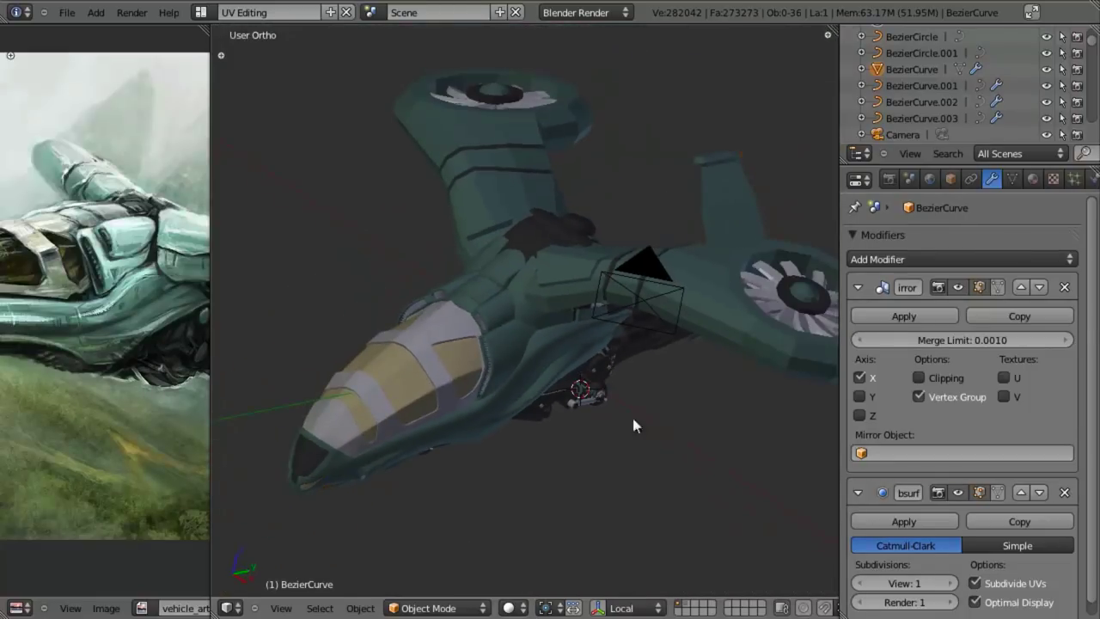
pyautogui.press('KP_3')
pyautogui.scroll(5, 631, 379)
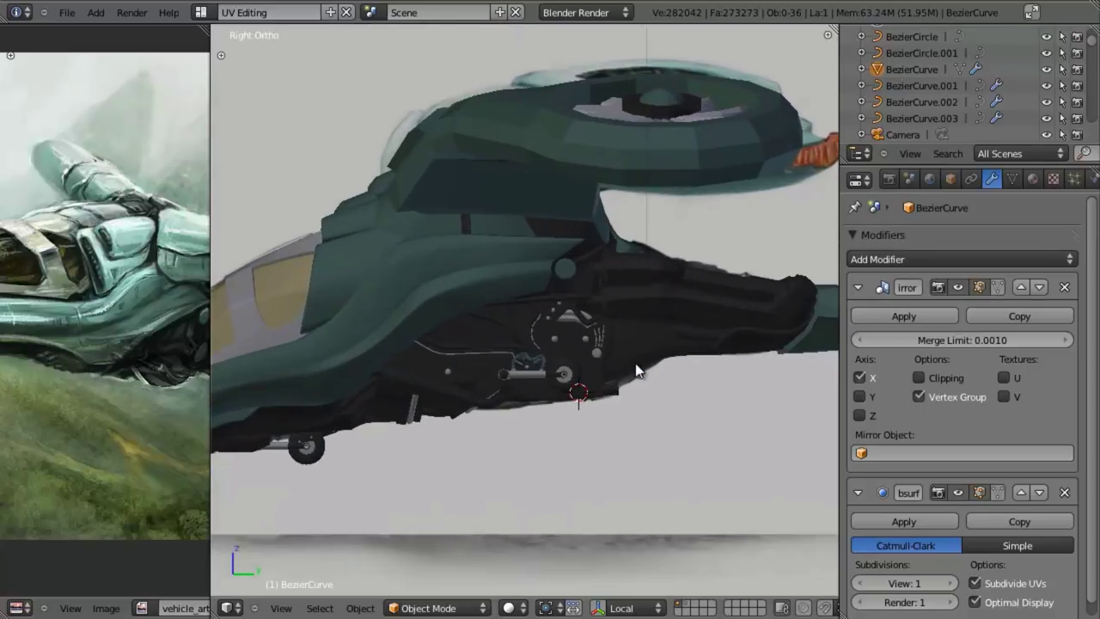
pyautogui.scroll(-4, 636, 371)
pyautogui.moveTo(522, 376); pyautogui.dragTo(477, 296, button='middle')
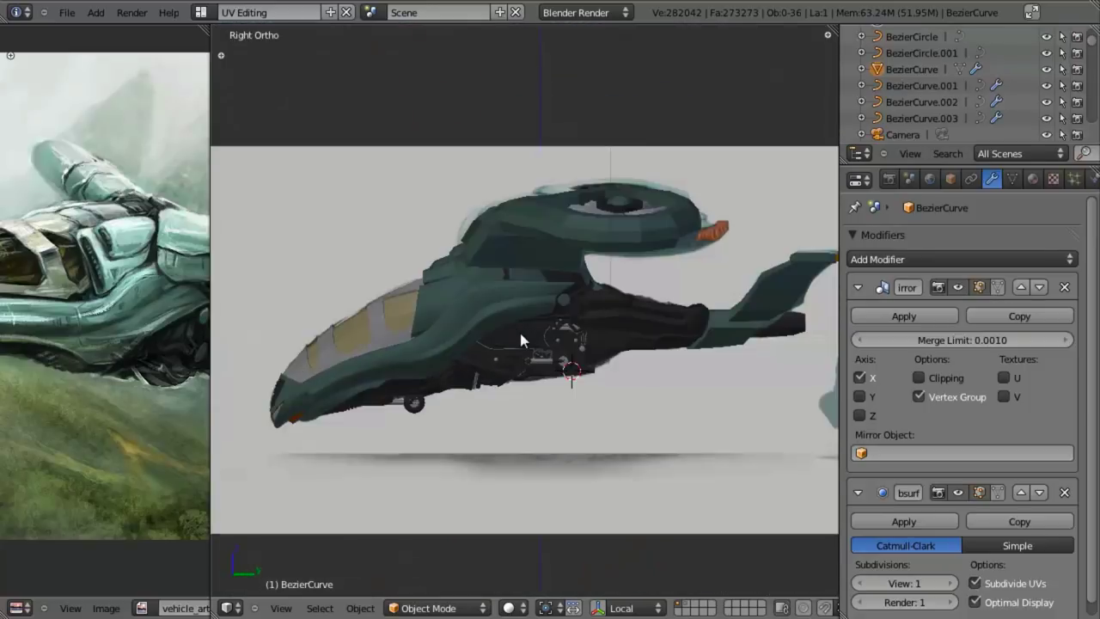